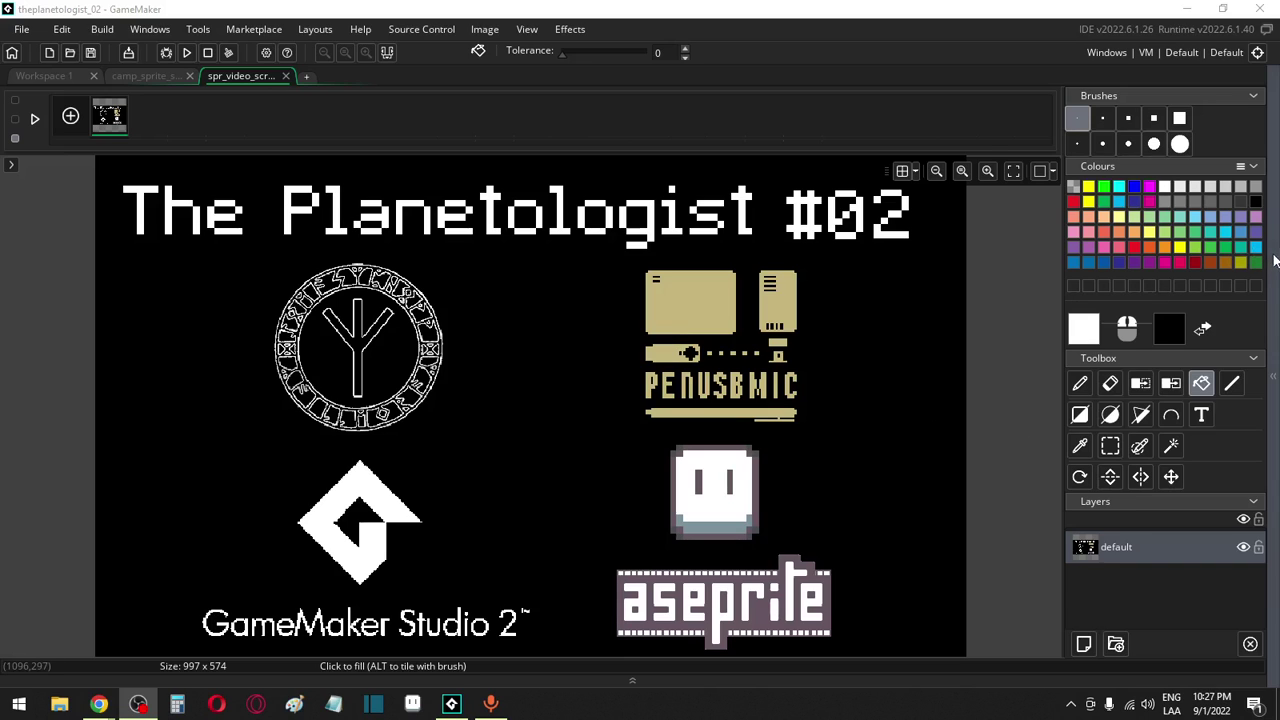
Show the asset browser, open camp_sprite_sheet from the Camp Sprite Sheet folder, and narrow the asset browser
{"action": "left_click", "coordinate": [1274, 261]}
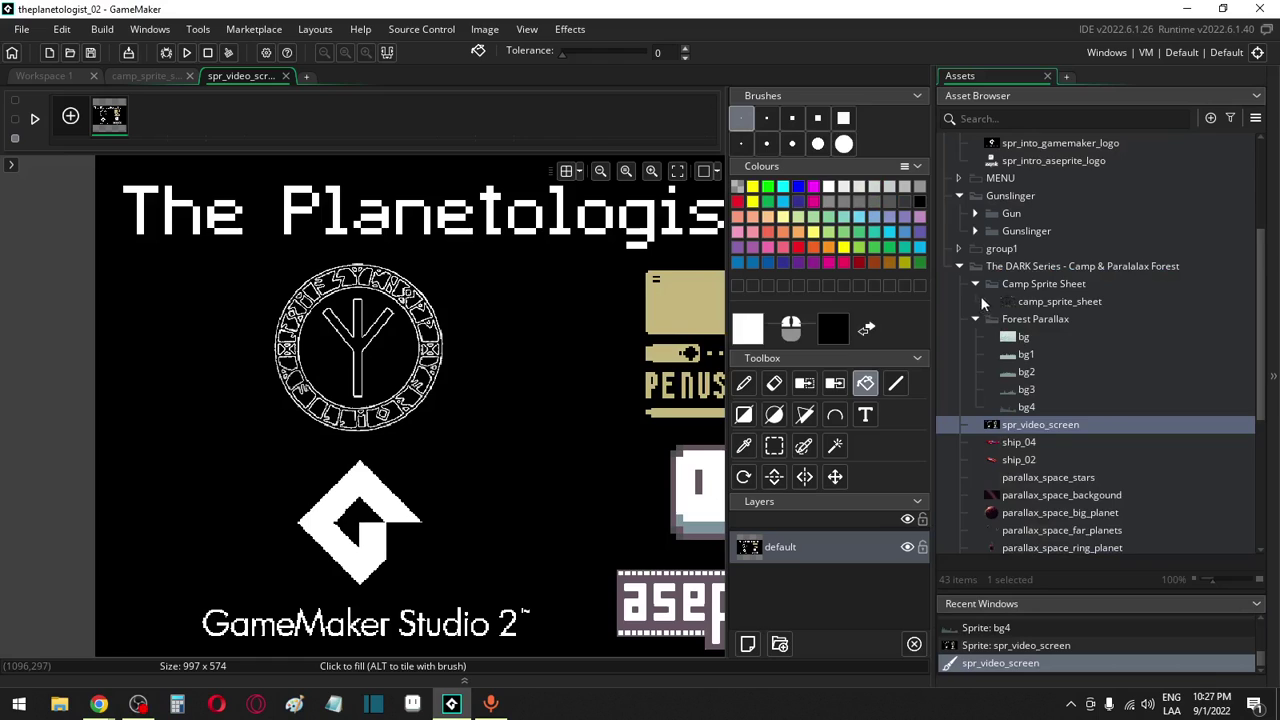
{"action": "double_click", "coordinate": [1017, 285]}
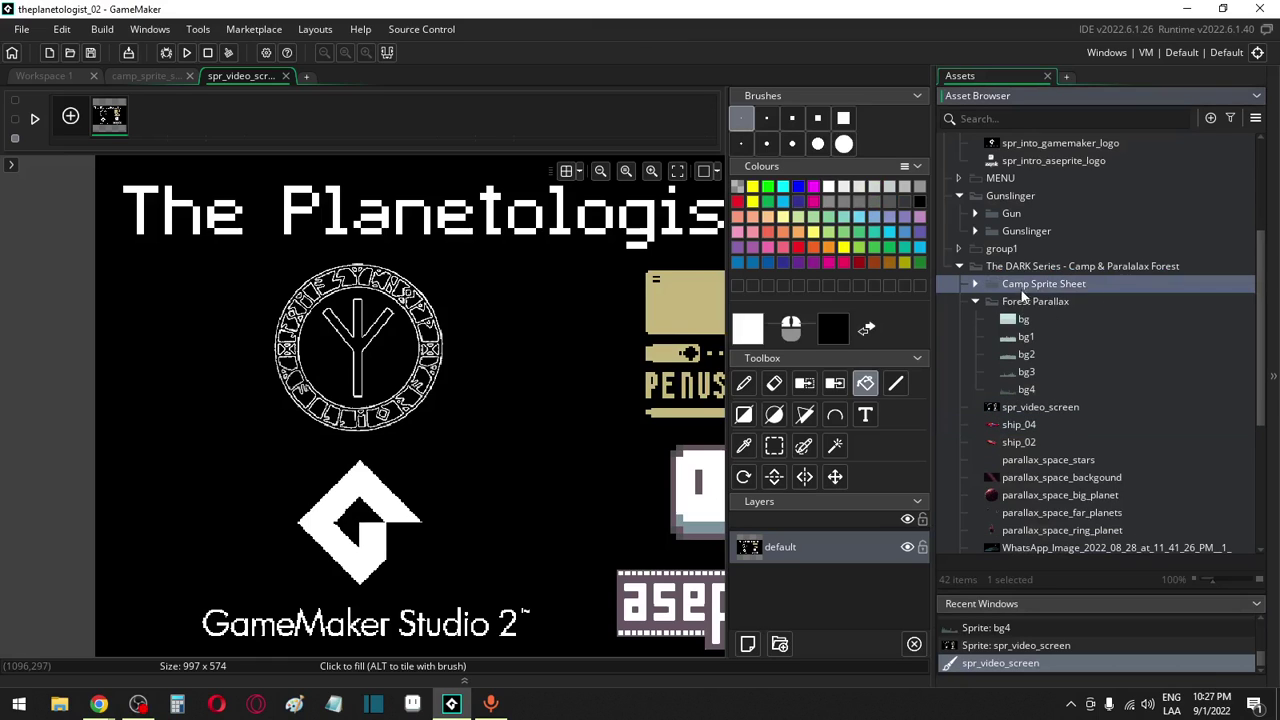
{"action": "left_click", "coordinate": [980, 285]}
{"action": "double_click", "coordinate": [1022, 301]}
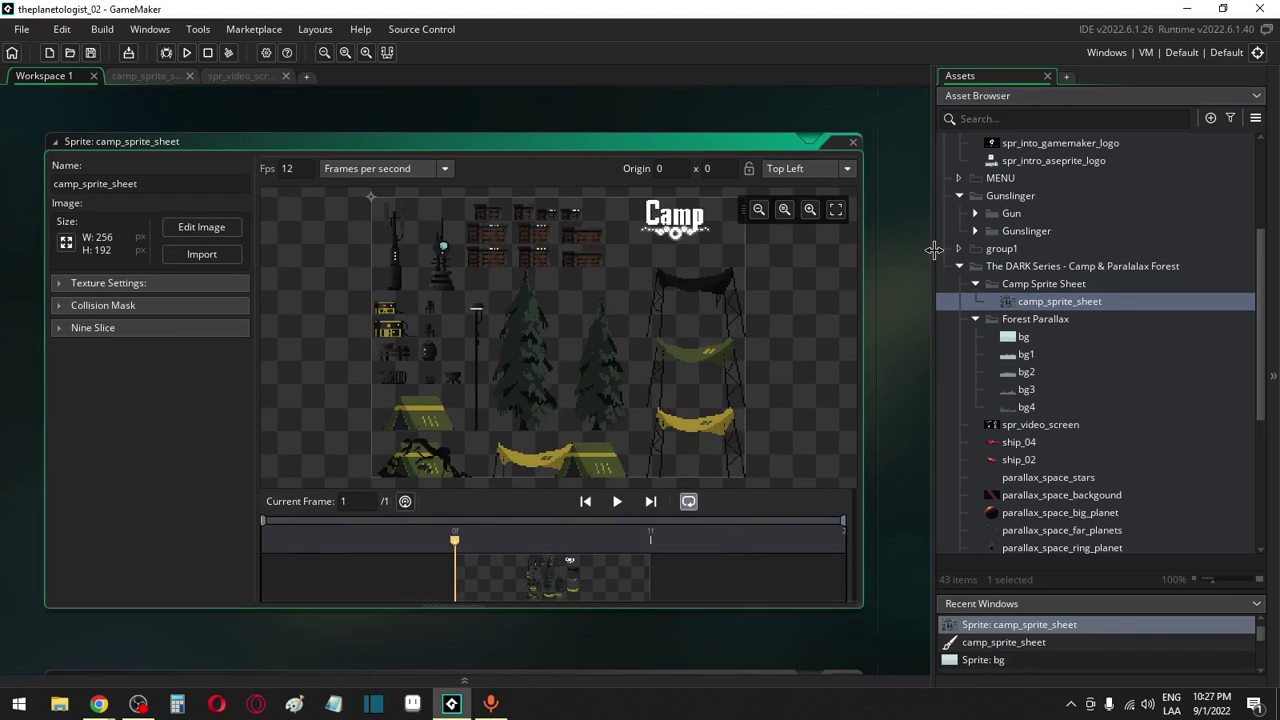
{"action": "left_click_drag", "start_coordinate": [932, 251], "coordinate": [1015, 252]}
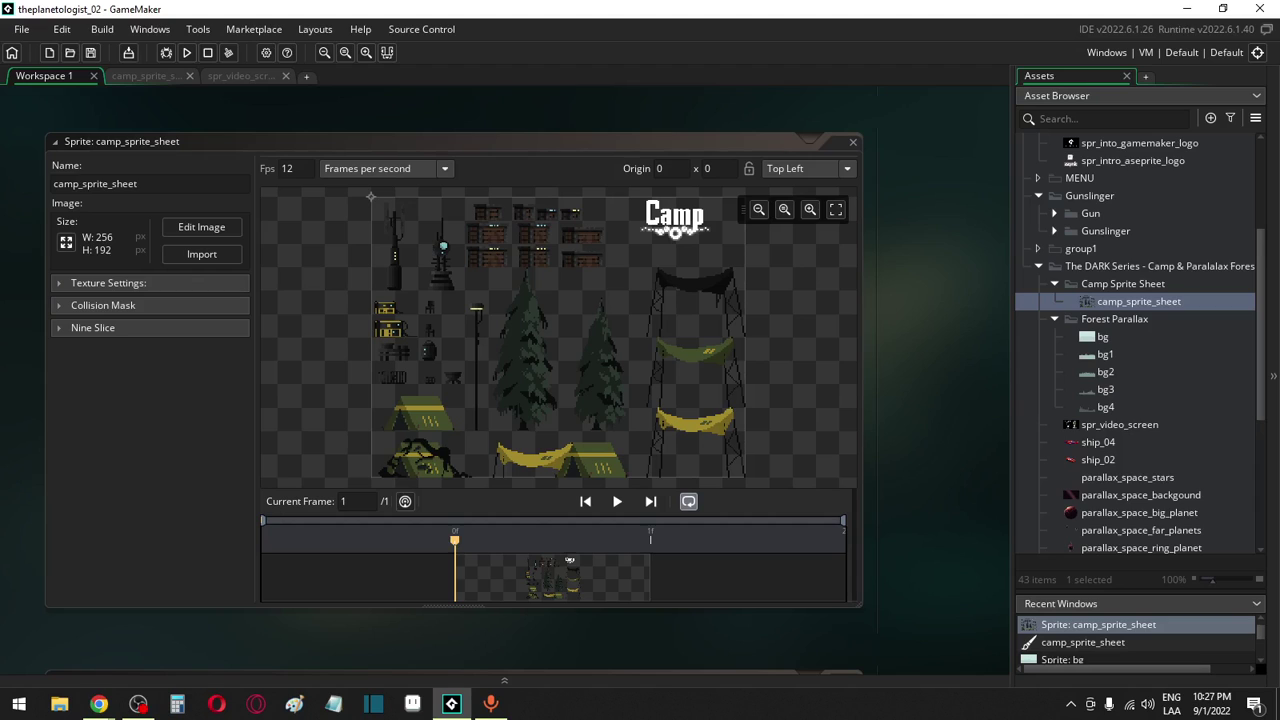
{"action": "left_click", "coordinate": [138, 704]}
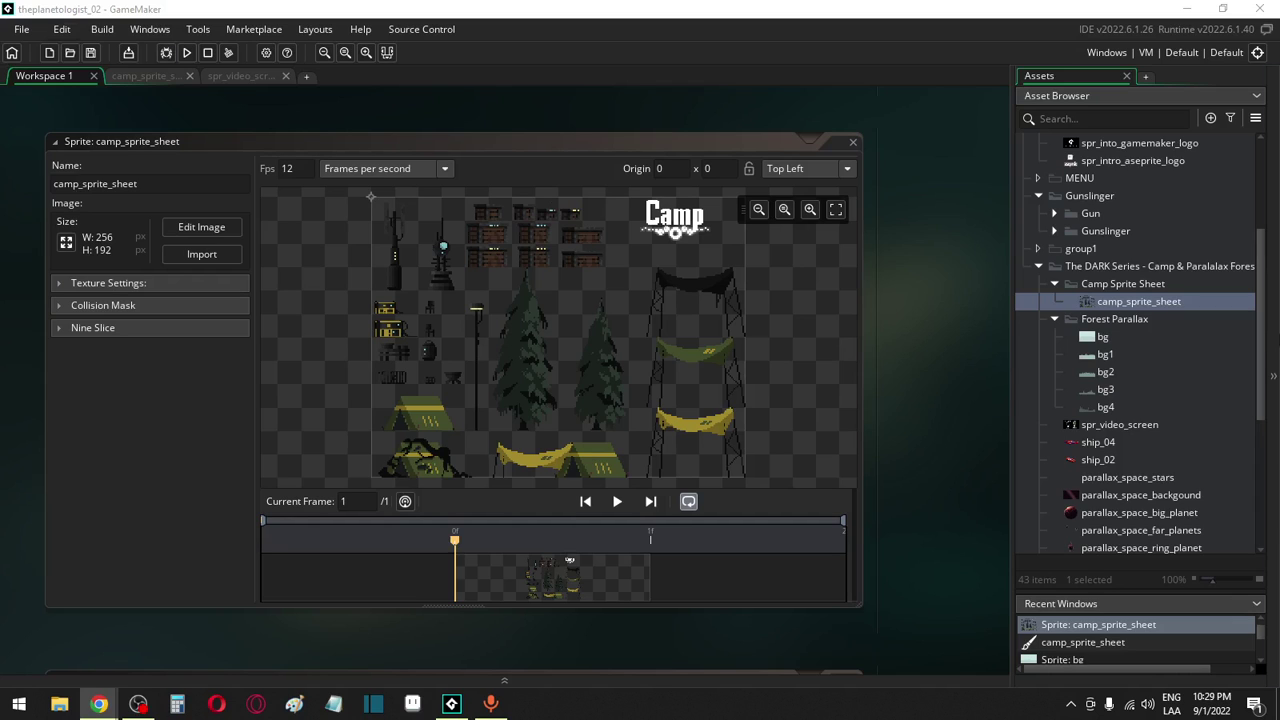
Import the cA6pmE image from the 017stolen_future folder in File Explorer into the Camp Sprite Sheet group, and close File Explorer
{"action": "scroll", "coordinate": [1151, 430], "scroll_direction": "down", "scroll_amount": 4}
{"action": "scroll", "coordinate": [1151, 427], "scroll_direction": "up", "scroll_amount": 2}
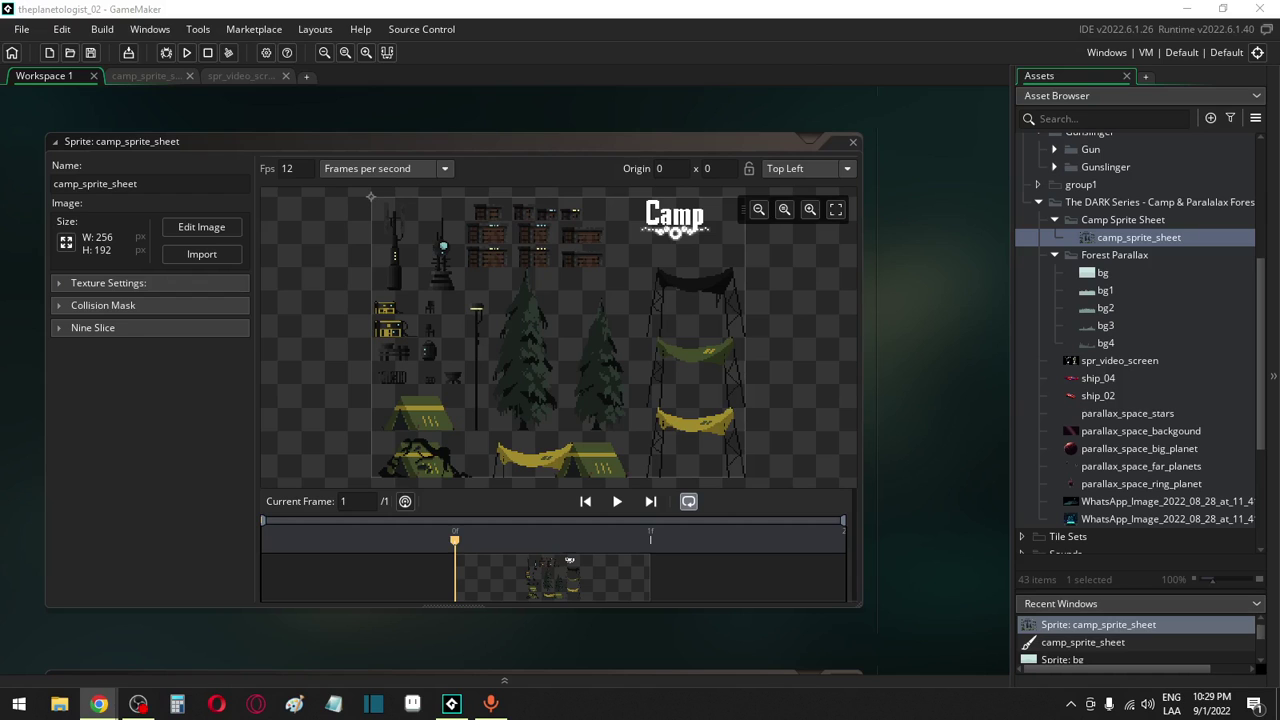
{"action": "key", "text": "alt+Tab"}
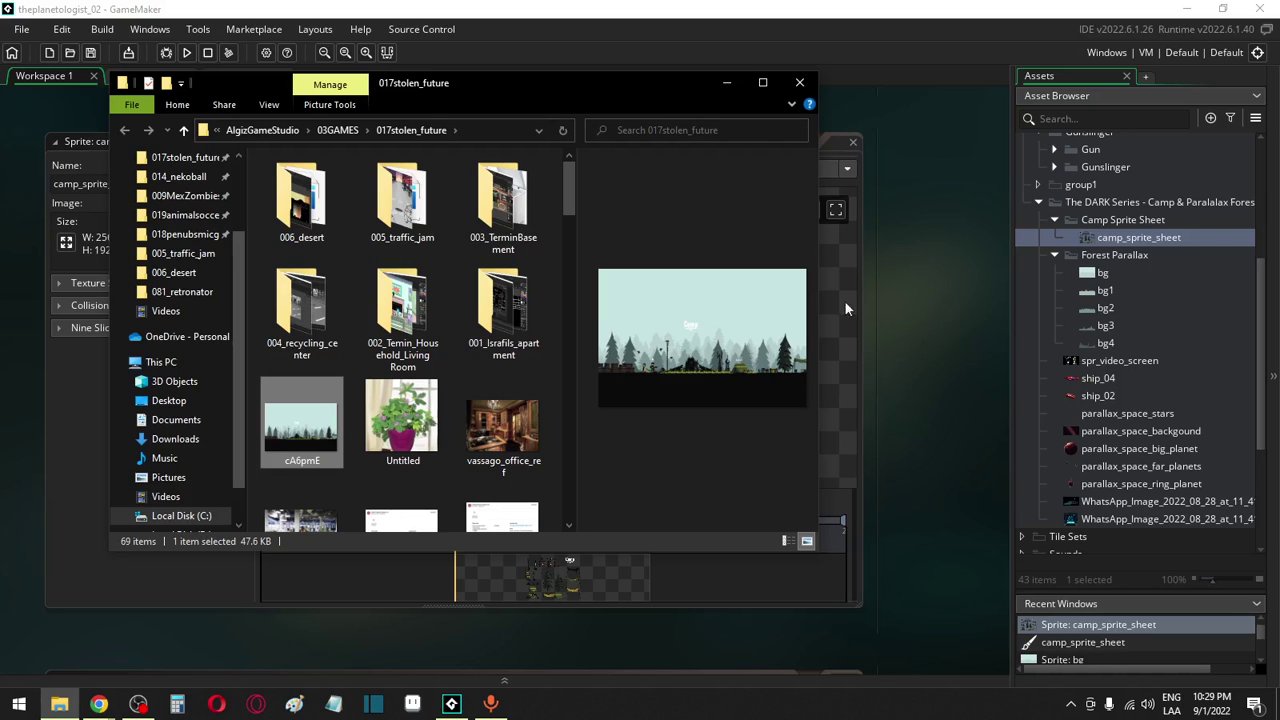
{"action": "left_click_drag", "start_coordinate": [299, 432], "coordinate": [1132, 219]}
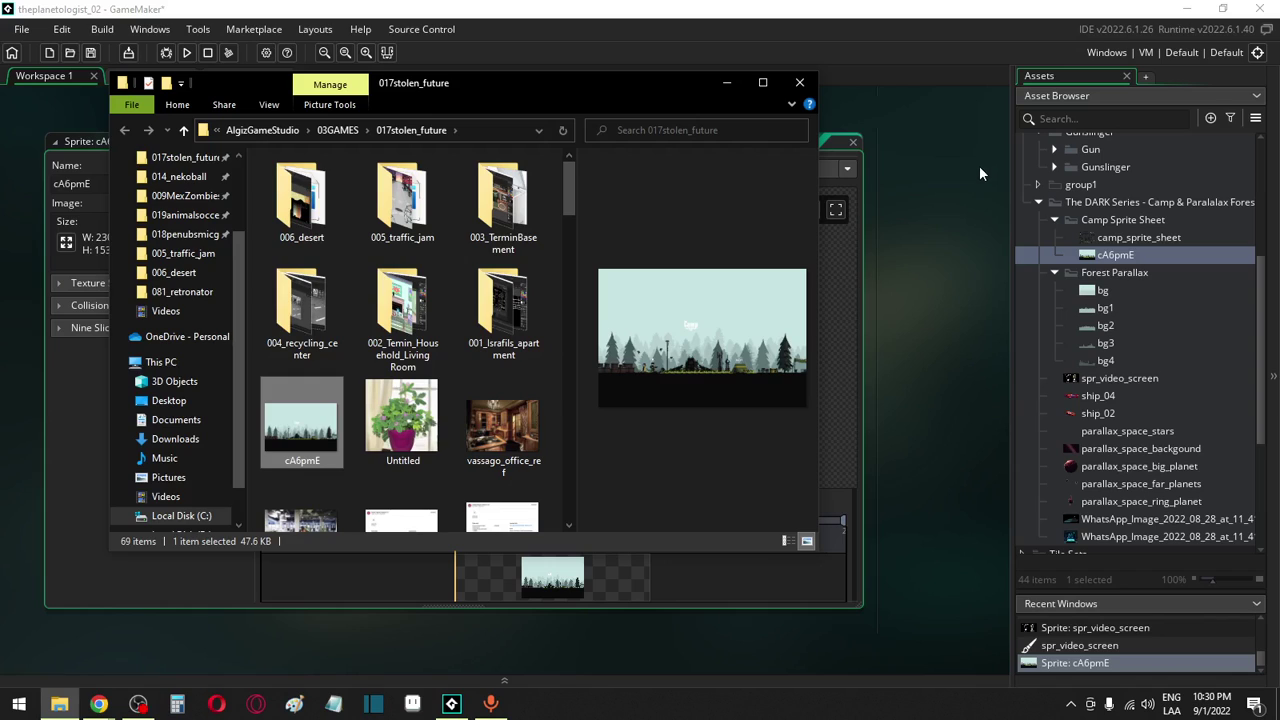
{"action": "left_click", "coordinate": [801, 83]}
Open cA6pmE in the image editor and select one light block on the soldier's gun to check its pixel scale
{"action": "double_click", "coordinate": [1086, 240]}
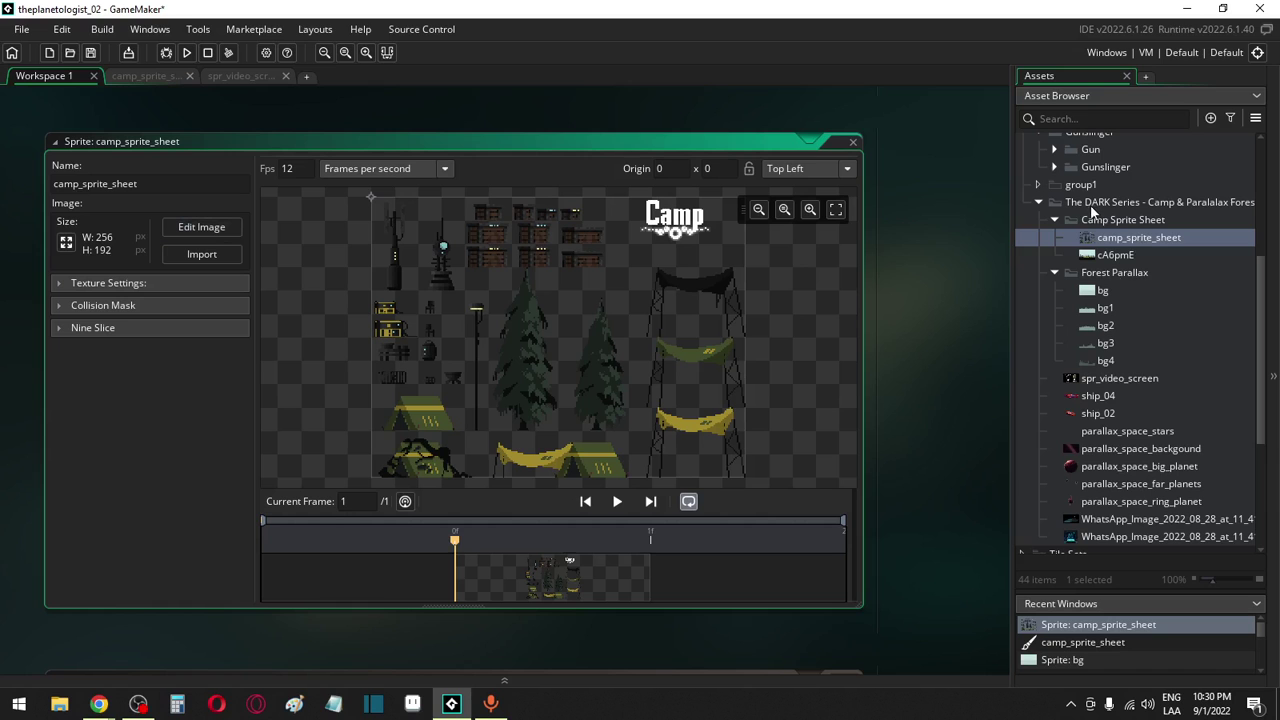
{"action": "double_click", "coordinate": [1100, 255]}
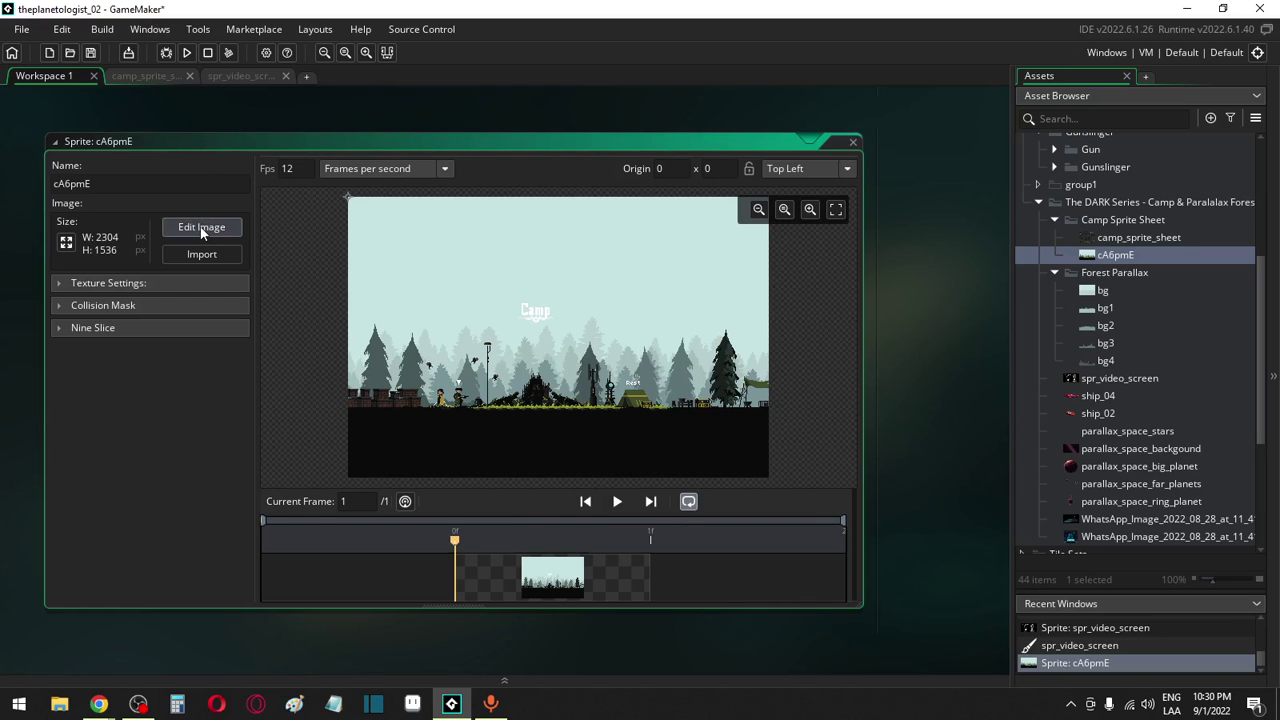
{"action": "left_click", "coordinate": [201, 228]}
{"action": "scroll", "coordinate": [285, 515], "scroll_direction": "up", "scroll_amount": 5}
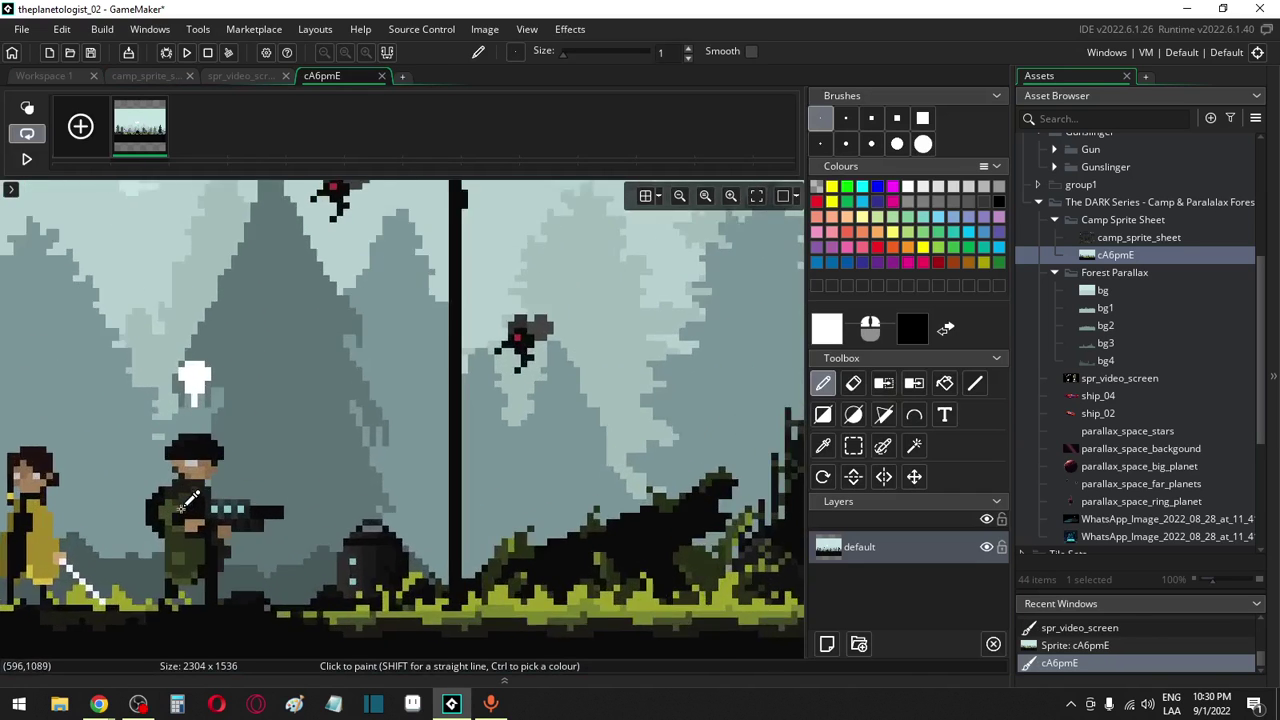
{"action": "scroll", "coordinate": [190, 503], "scroll_direction": "up", "scroll_amount": 6}
{"action": "left_click", "coordinate": [853, 446]}
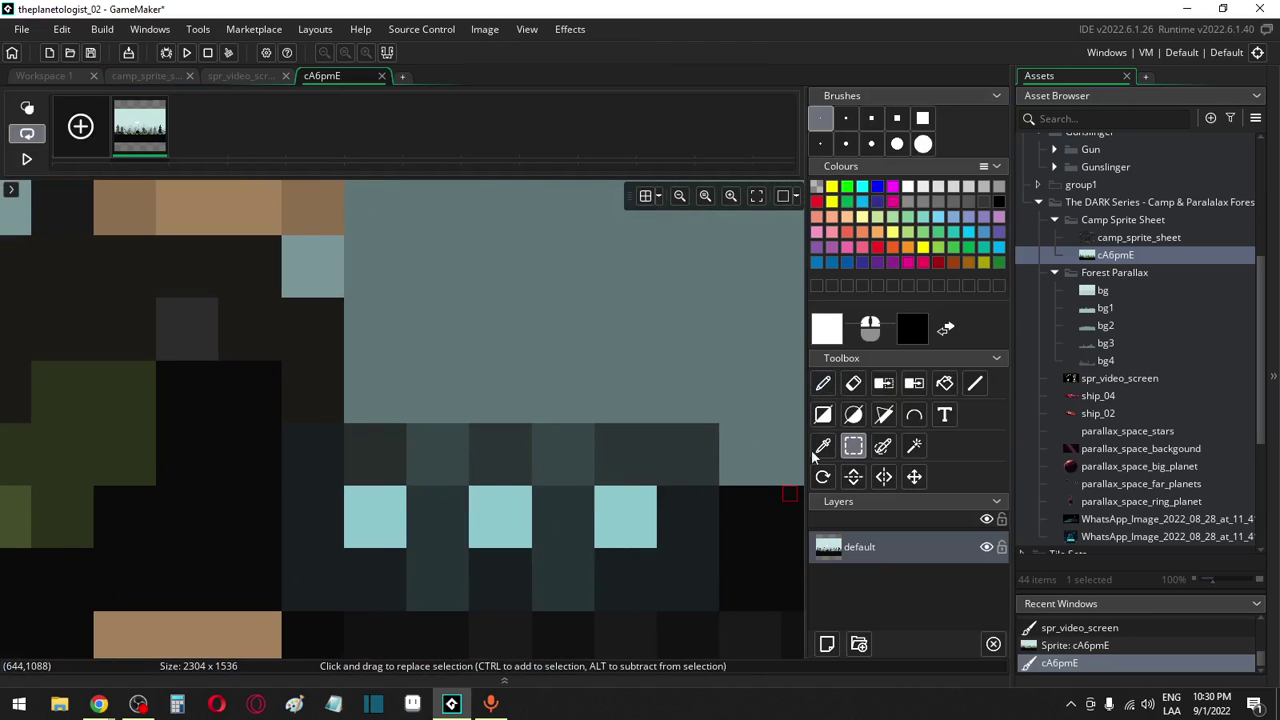
{"action": "left_click_drag", "start_coordinate": [597, 488], "coordinate": [650, 540]}
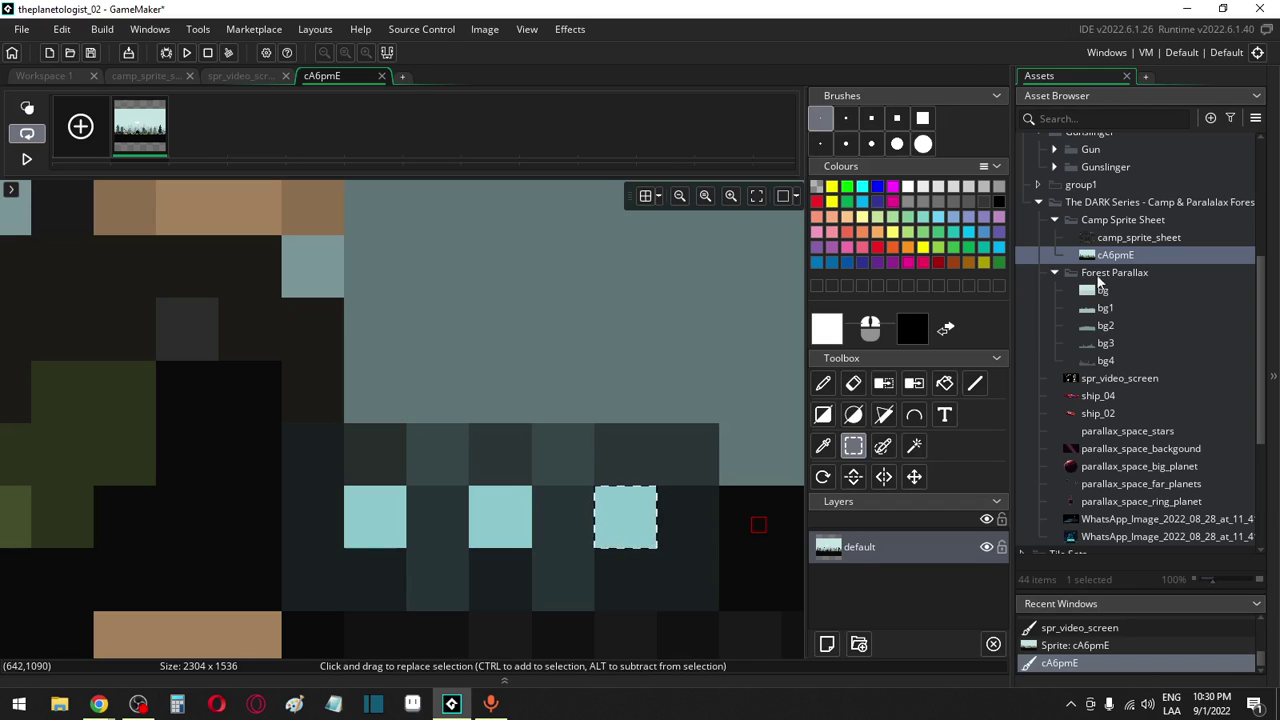
Scale the cA6pmE sprite to 25 percent in width and height, keeping the aspect ratio
{"action": "double_click", "coordinate": [1110, 255]}
{"action": "left_click", "coordinate": [66, 245]}
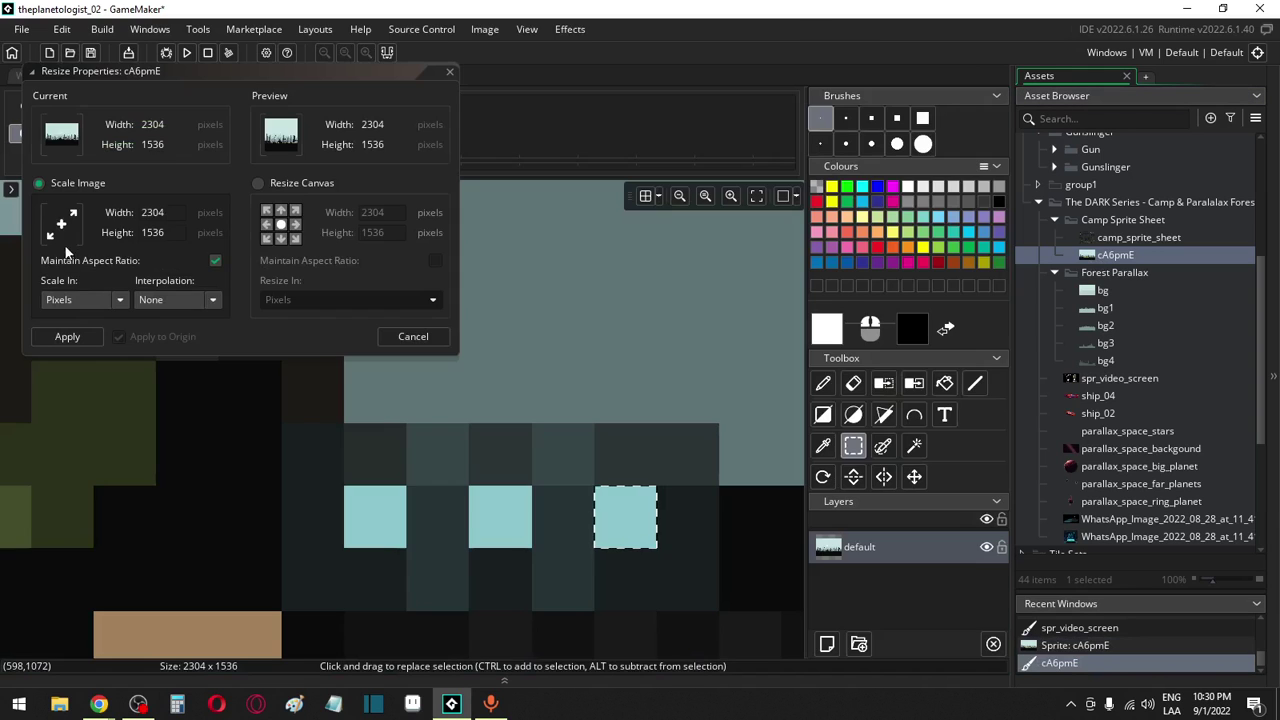
{"action": "left_click", "coordinate": [108, 300]}
{"action": "left_click", "coordinate": [101, 337]}
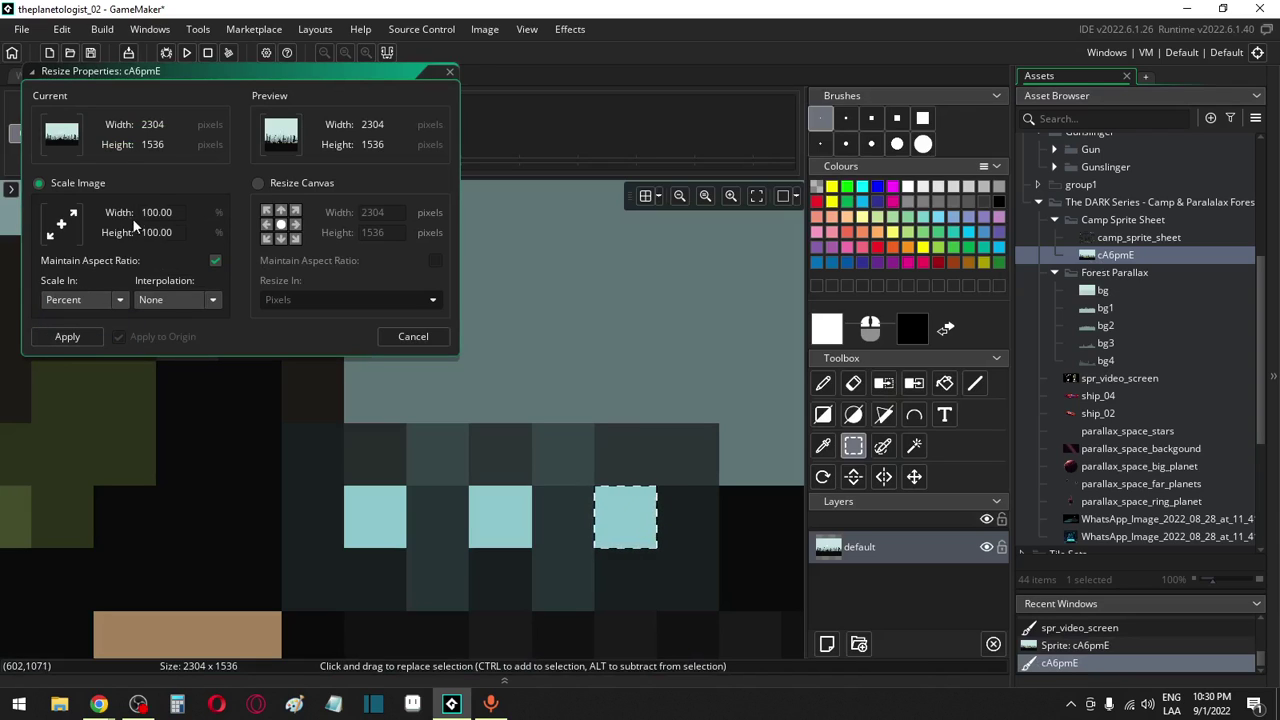
{"action": "double_click", "coordinate": [158, 213]}
{"action": "type", "text": "25"}
{"action": "left_click", "coordinate": [165, 229]}
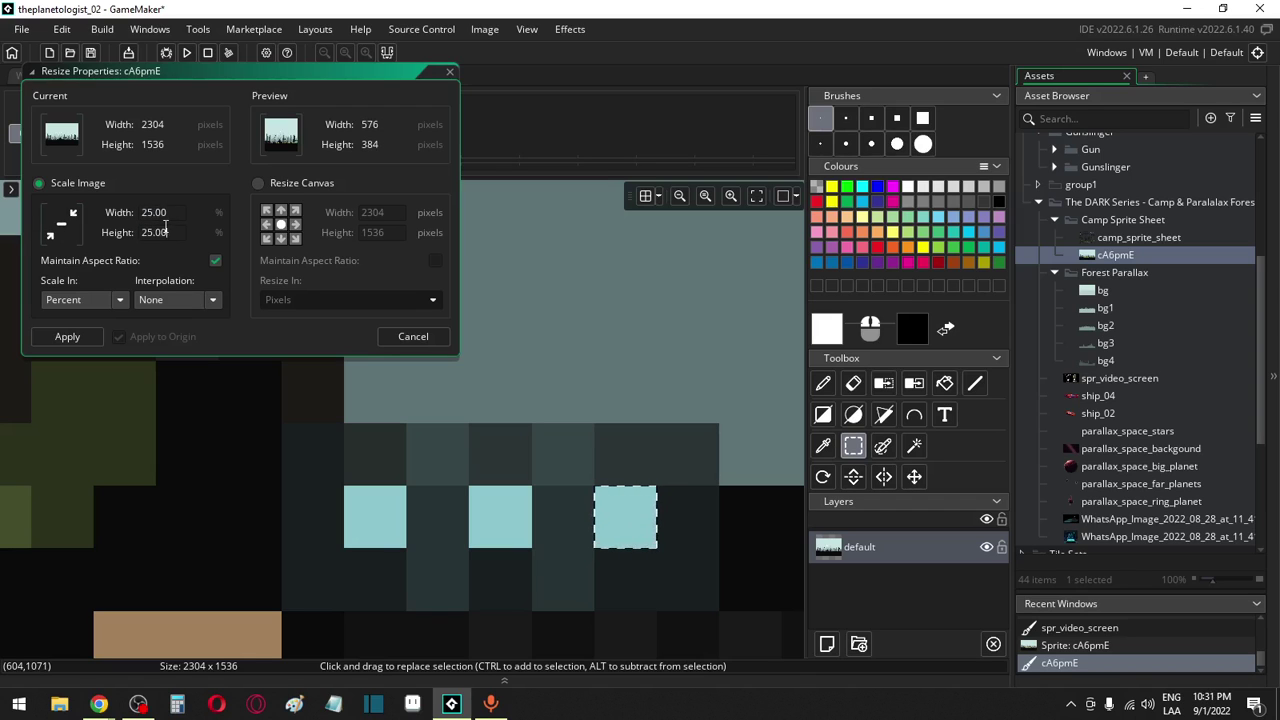
{"action": "left_click", "coordinate": [65, 336]}
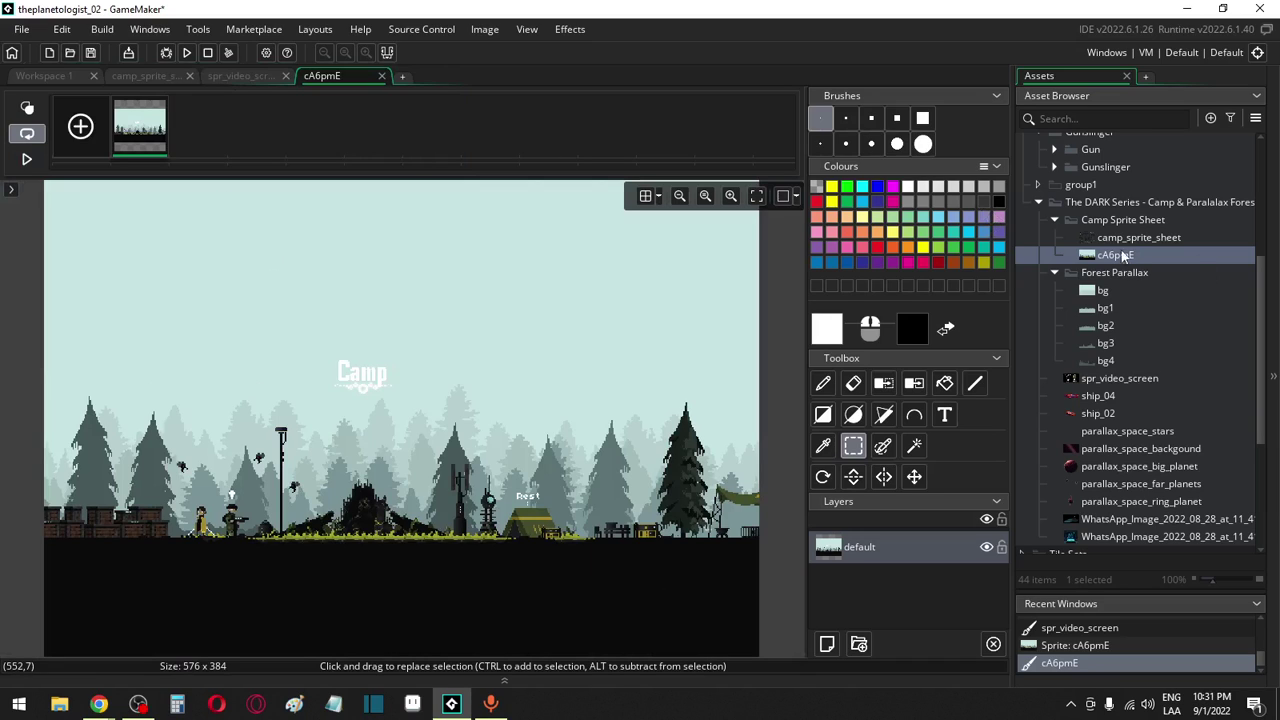
Rename the cA6pmE sprite as spr_menu_camp
{"action": "left_click", "coordinate": [1116, 256]}
{"action": "type", "text": "spr_menu_camp"}
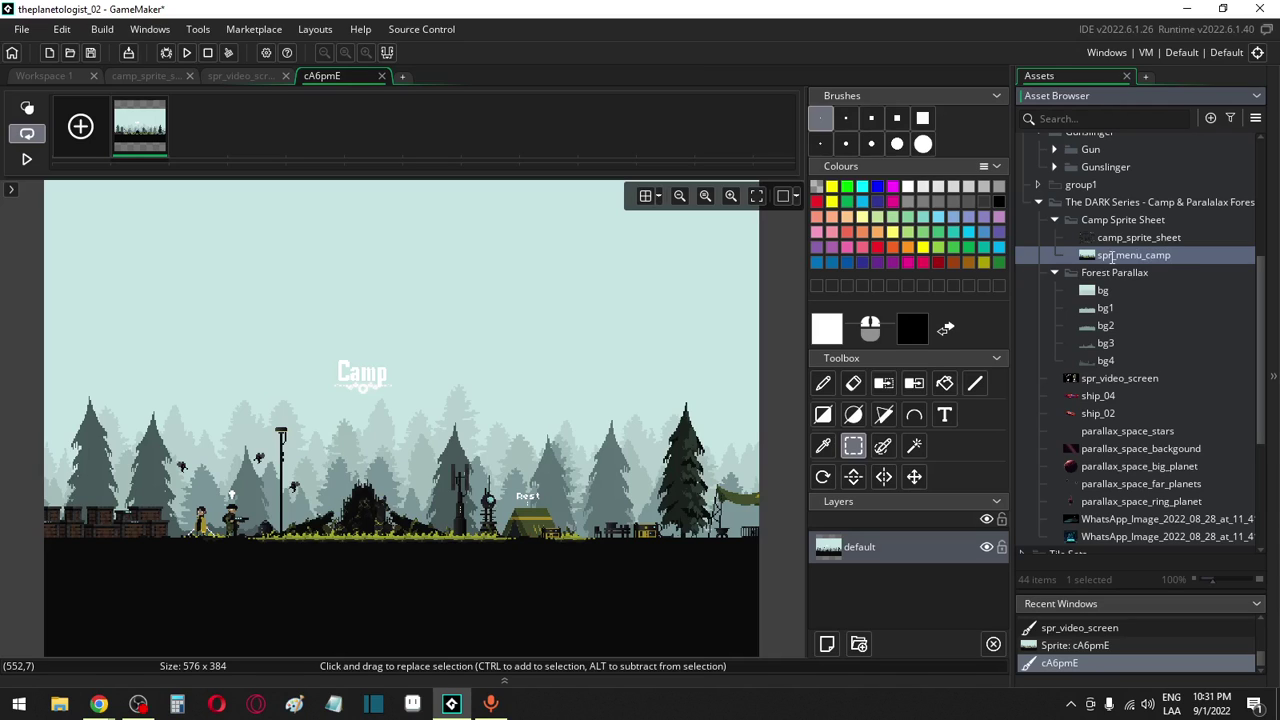
{"action": "left_click", "coordinate": [1142, 237]}
Collapse the INTRO sprite folder and bring up the open spr_video_screen image
{"action": "scroll", "coordinate": [1117, 255], "scroll_direction": "up", "scroll_amount": 5}
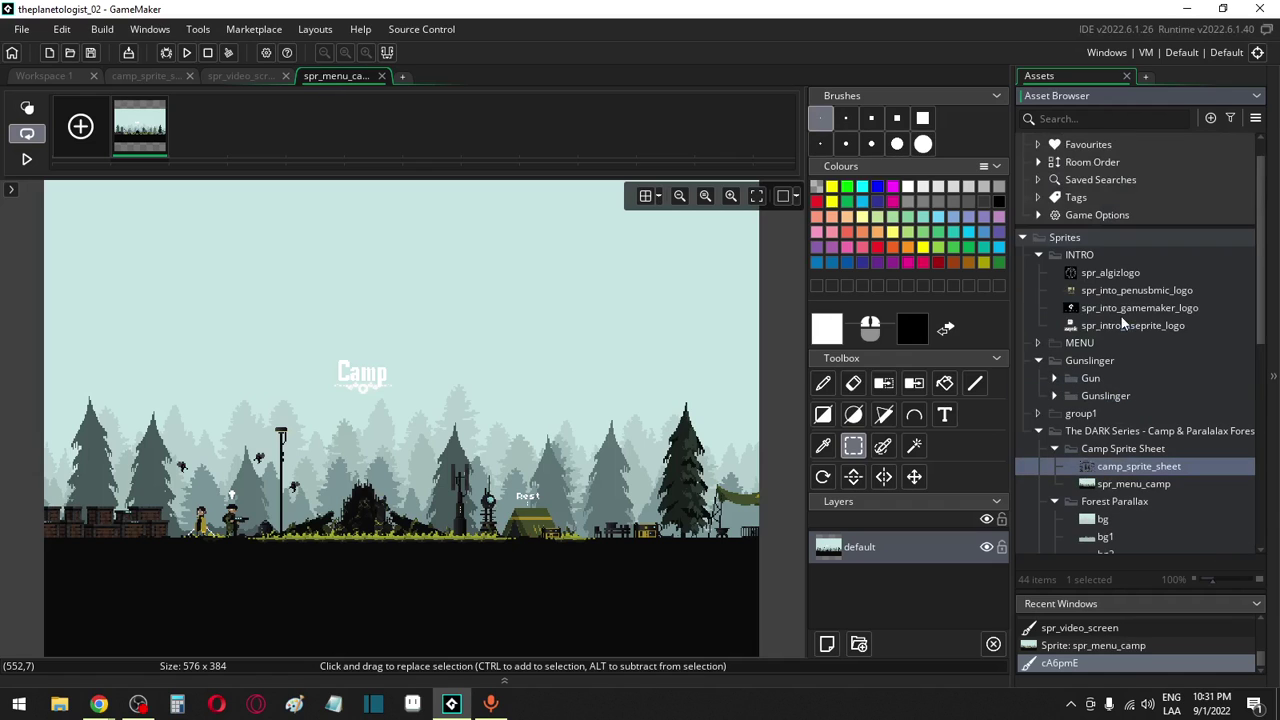
{"action": "left_click", "coordinate": [1039, 256]}
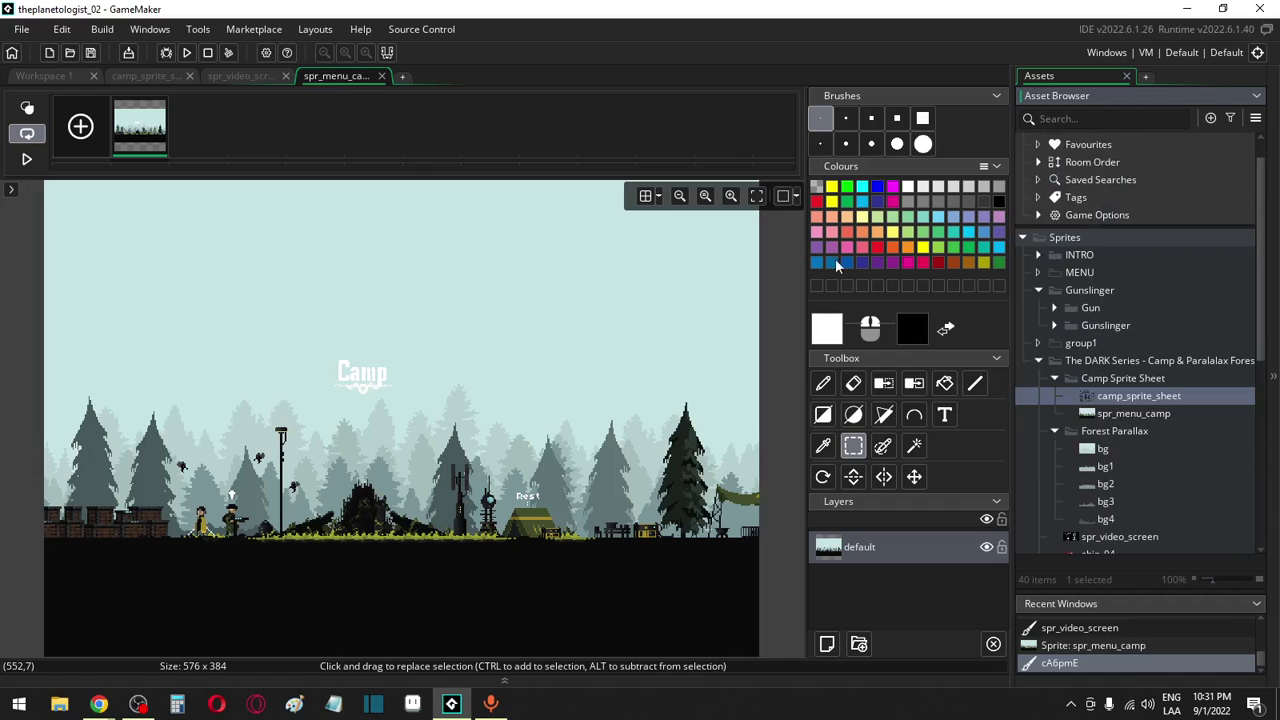
{"action": "left_click", "coordinate": [145, 76]}
{"action": "left_click", "coordinate": [231, 76]}
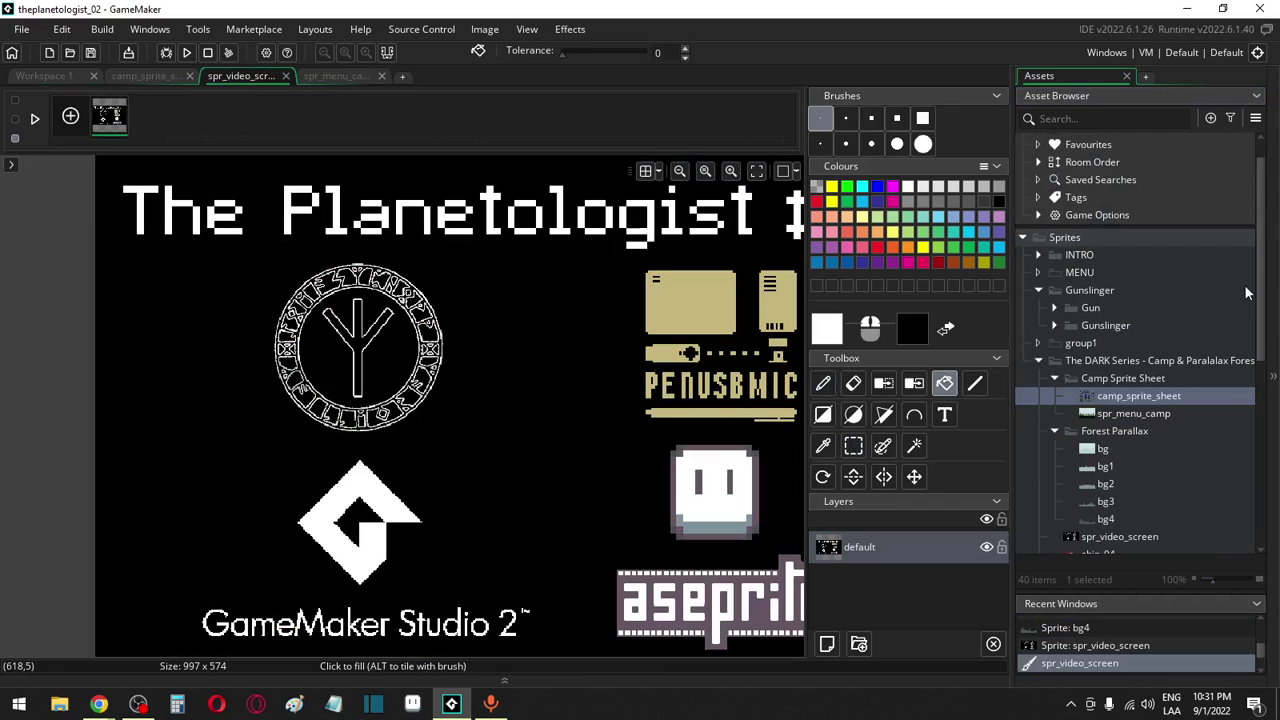
Expand the Rooms group in the asset browser and open the rm_intro room
{"action": "scroll", "coordinate": [1246, 292], "scroll_direction": "down", "scroll_amount": 5}
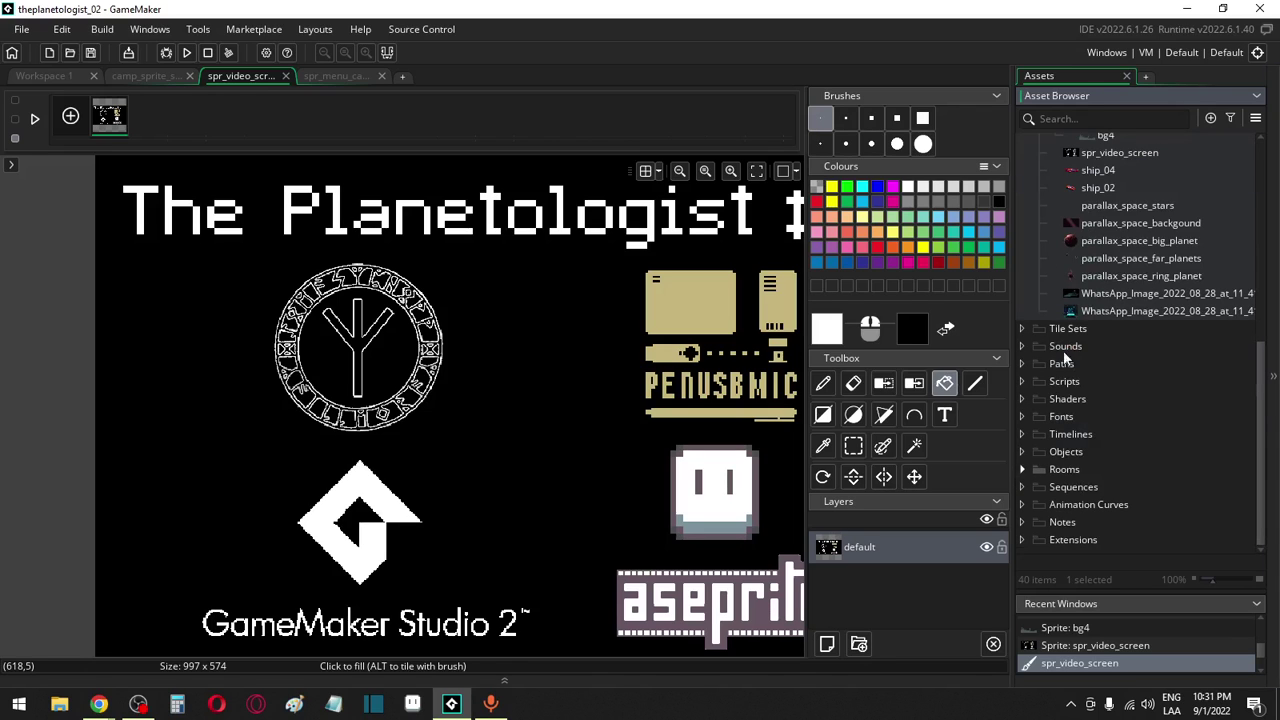
{"action": "left_click", "coordinate": [1022, 469]}
{"action": "scroll", "coordinate": [1064, 476], "scroll_direction": "down", "scroll_amount": 1}
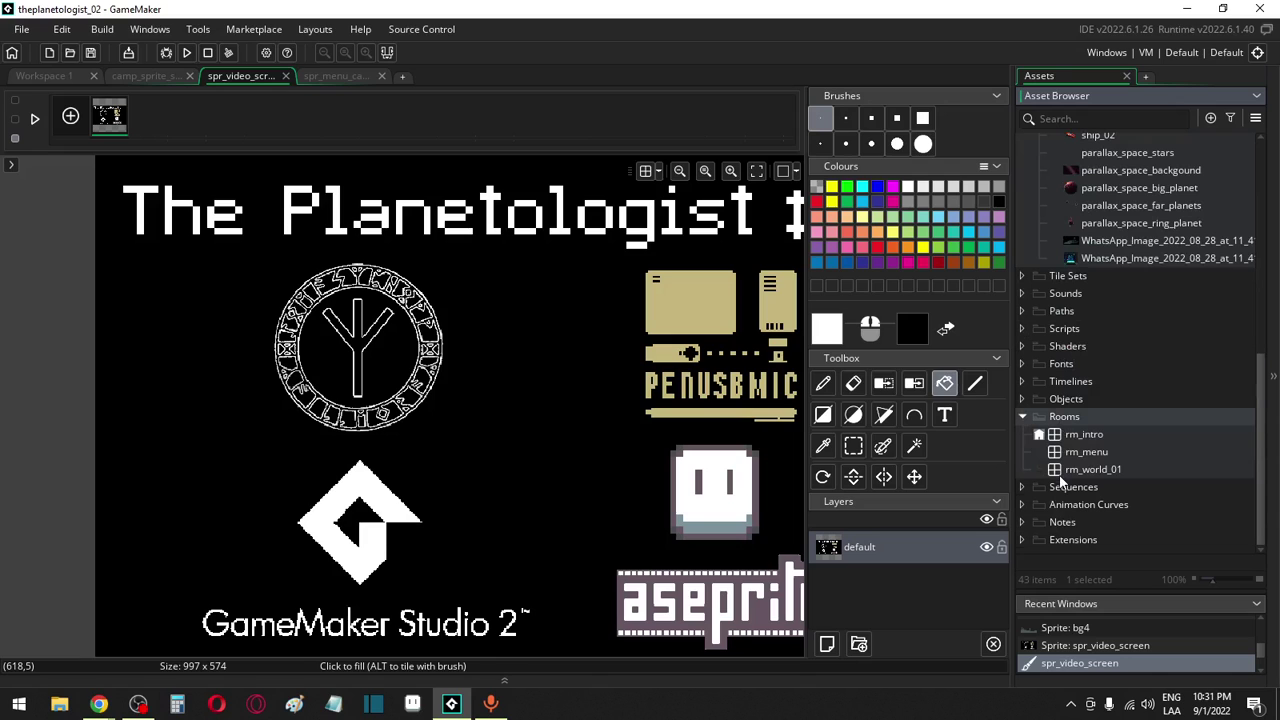
{"action": "left_click", "coordinate": [1064, 440]}
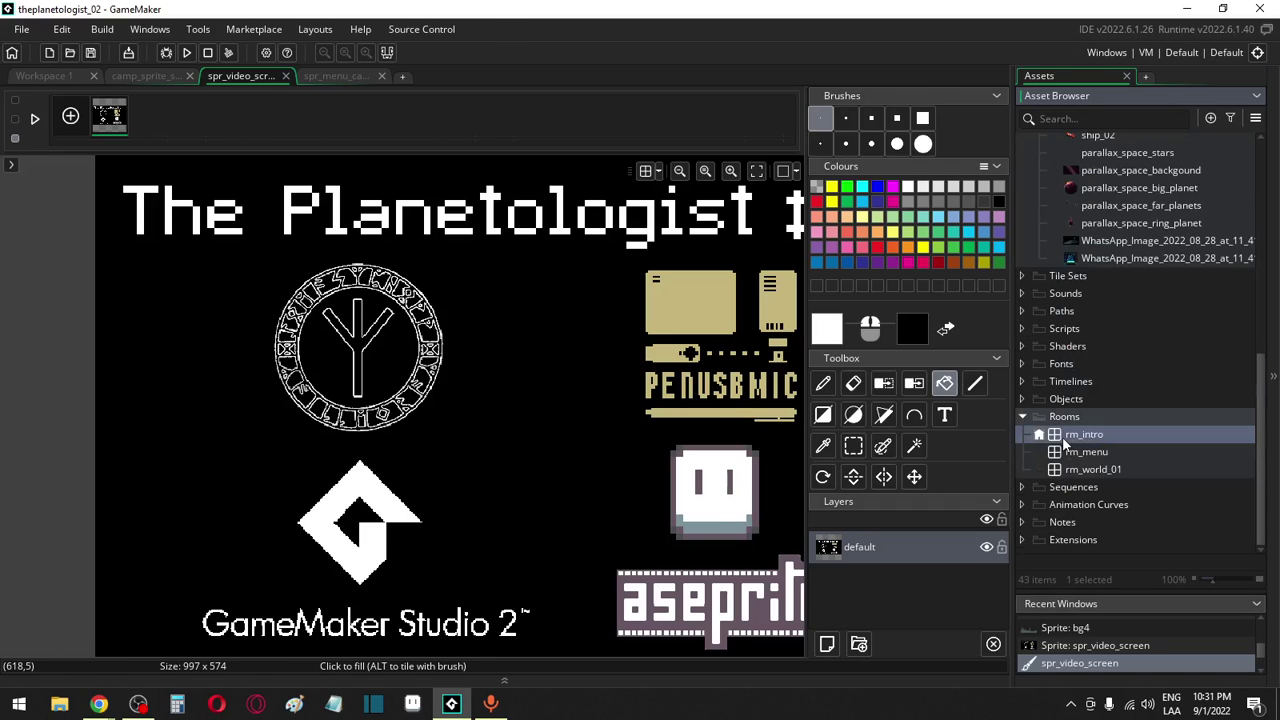
{"action": "double_click", "coordinate": [1066, 440]}
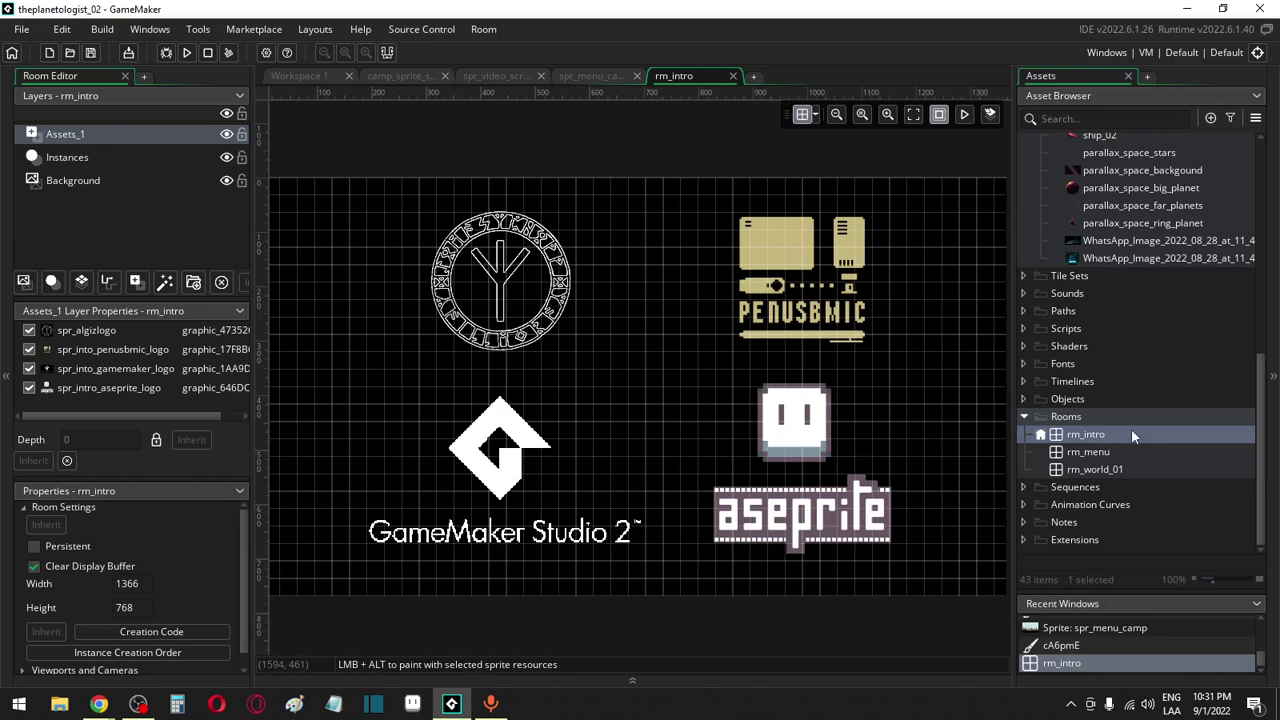
Delete all four logo sprites (Algiz, Penusbmic, GameMaker and Aseprite) from the Assets_1 layer of rm_intro
{"action": "scroll", "coordinate": [1131, 433], "scroll_direction": "up", "scroll_amount": 5}
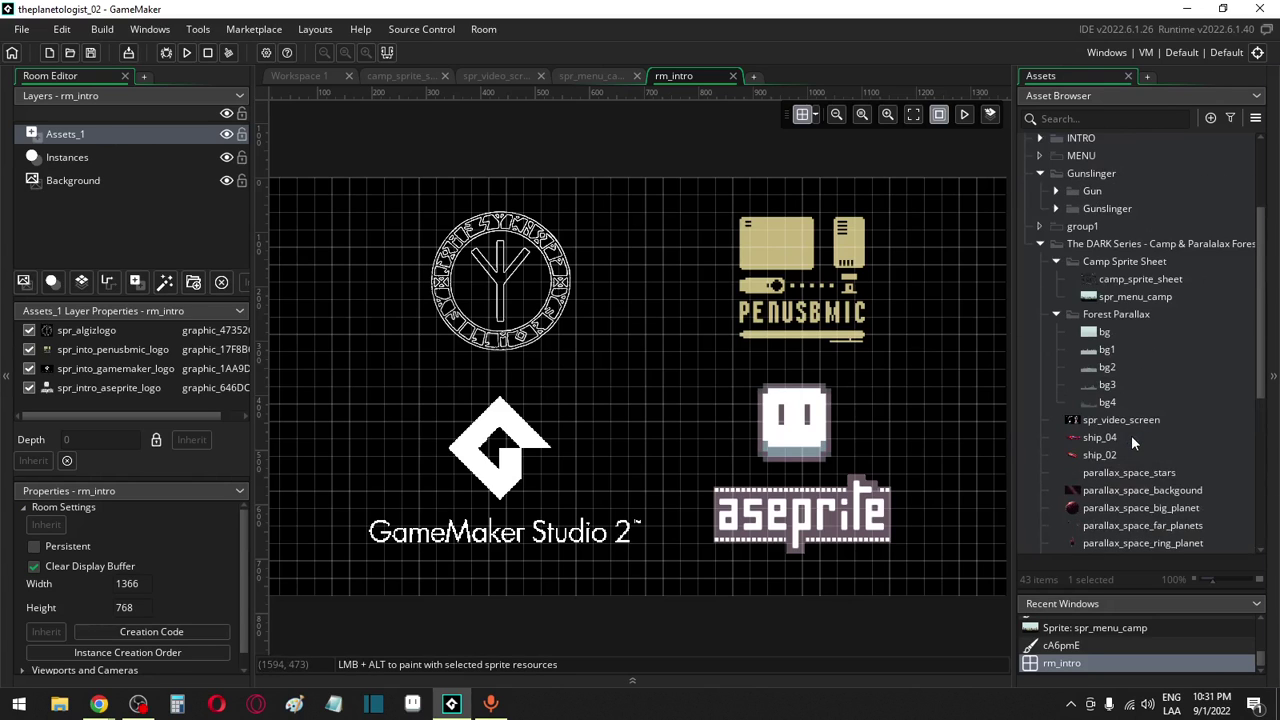
{"action": "scroll", "coordinate": [1131, 443], "scroll_direction": "down", "scroll_amount": 1}
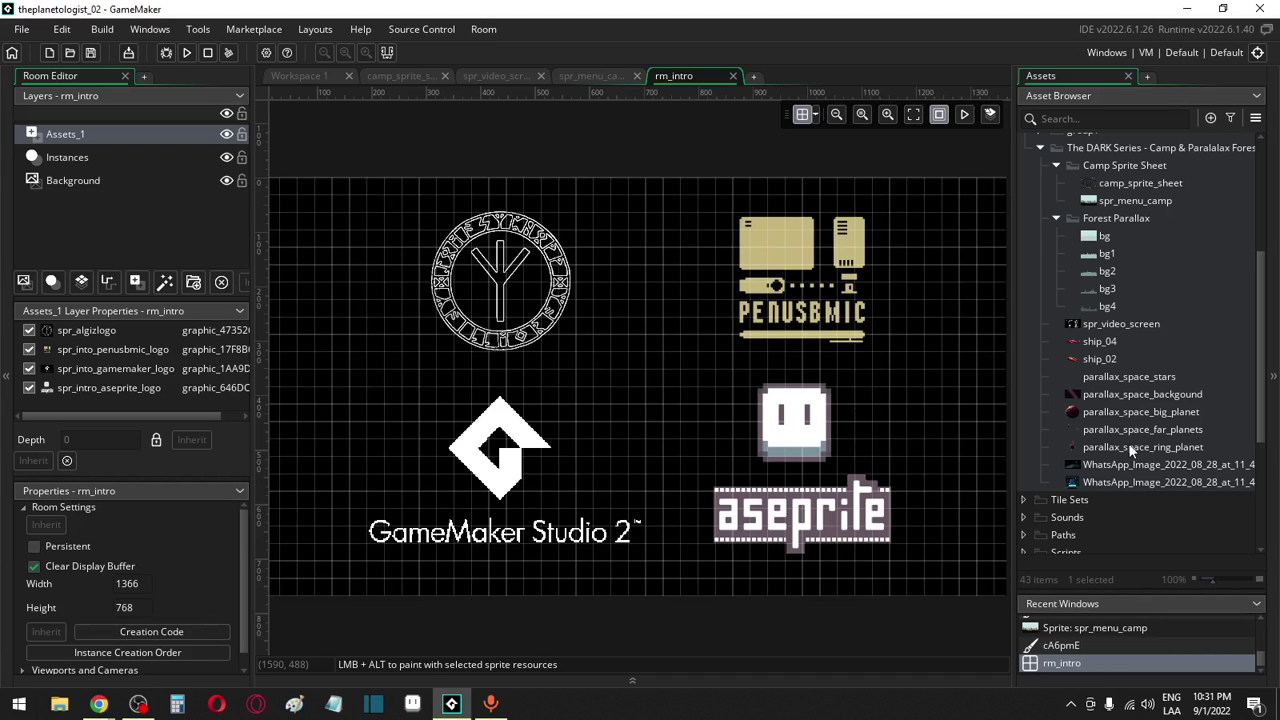
{"action": "scroll", "coordinate": [1130, 447], "scroll_direction": "down", "scroll_amount": 5}
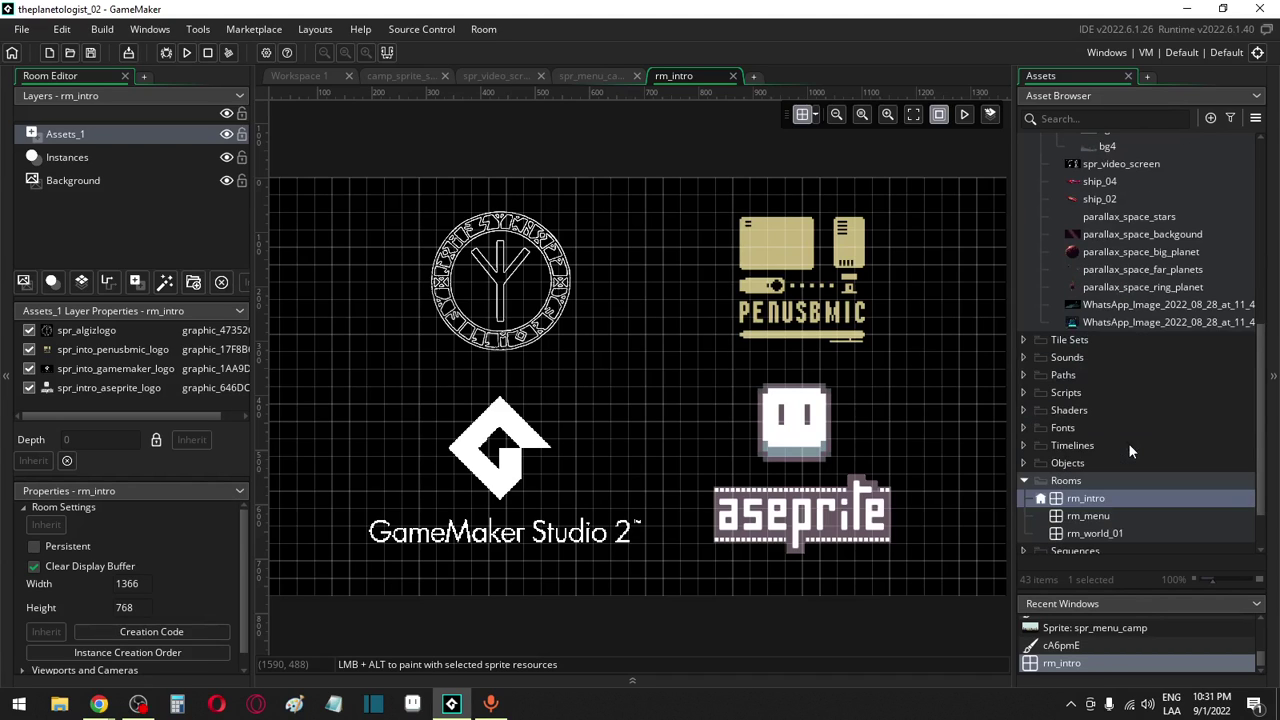
{"action": "scroll", "coordinate": [1130, 450], "scroll_direction": "down", "scroll_amount": 2}
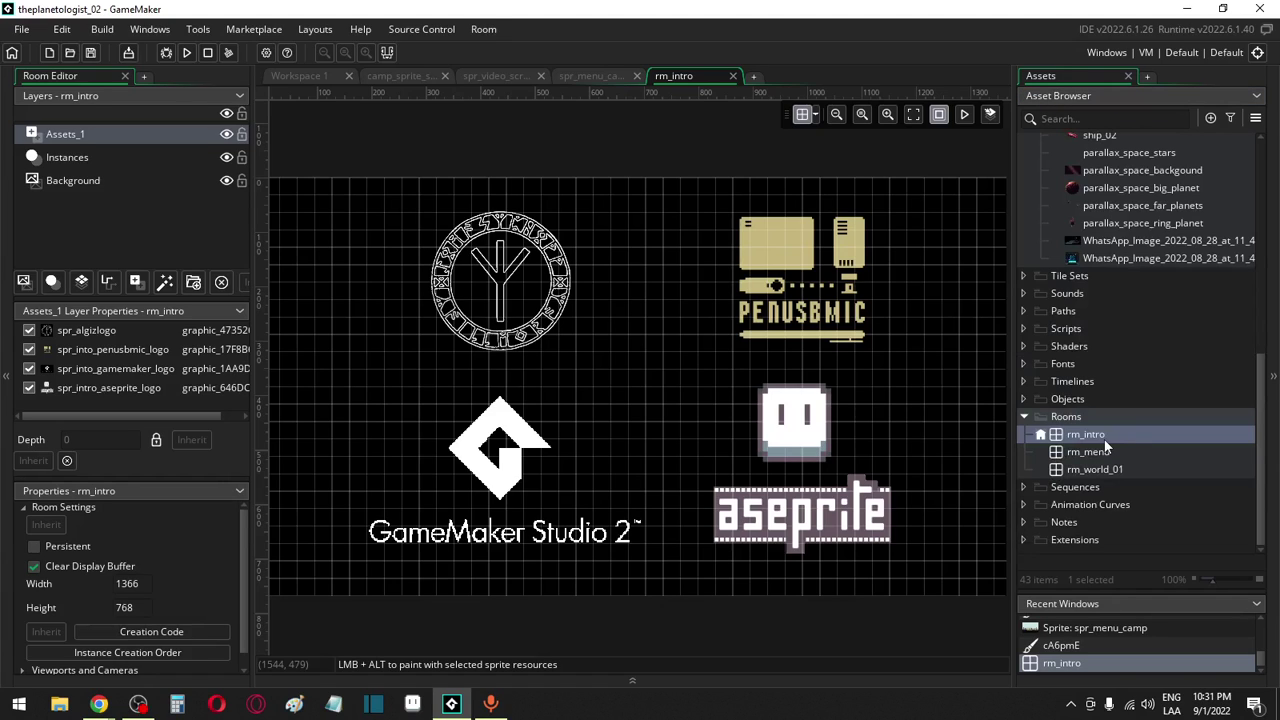
{"action": "left_click", "coordinate": [72, 333]}
{"action": "key", "text": "Delete"}
{"action": "key", "text": "Delete"}
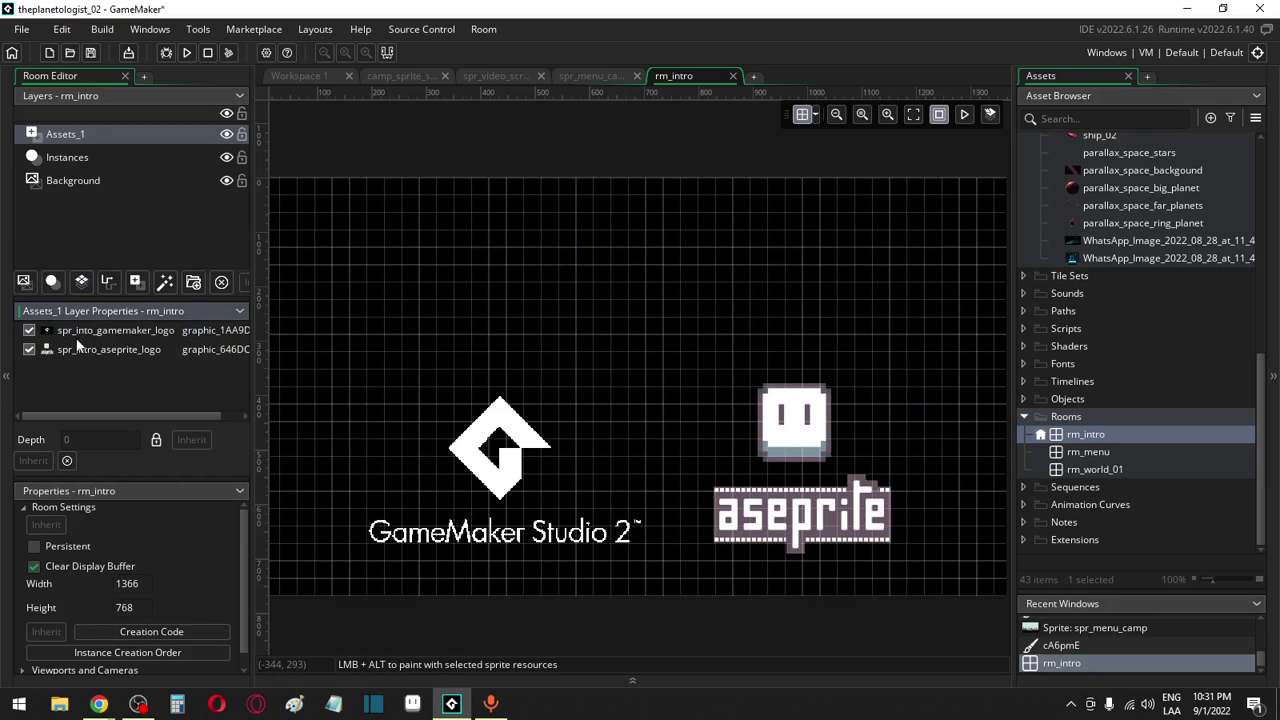
{"action": "key", "text": "Delete"}
{"action": "key", "text": "Delete"}
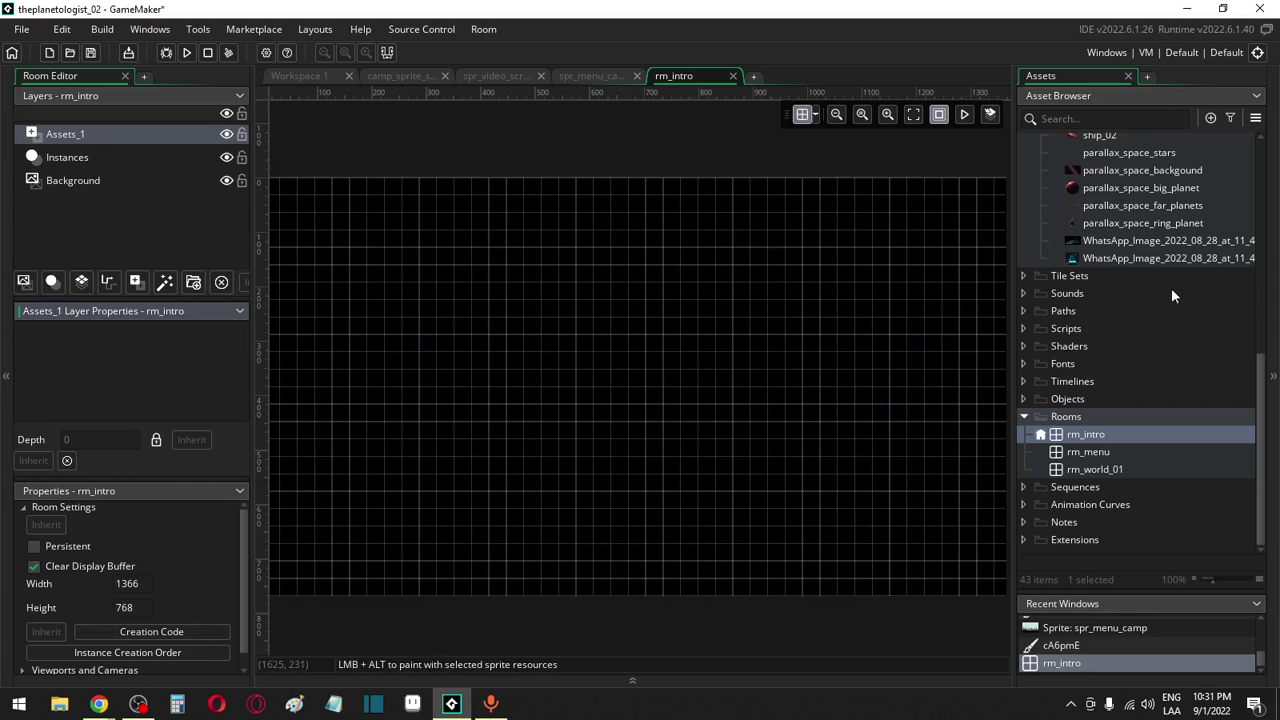
Open spr_menu_camp from the Camp Sprite Sheet folder in the sprite editor
{"action": "scroll", "coordinate": [1200, 378], "scroll_direction": "up", "scroll_amount": 2}
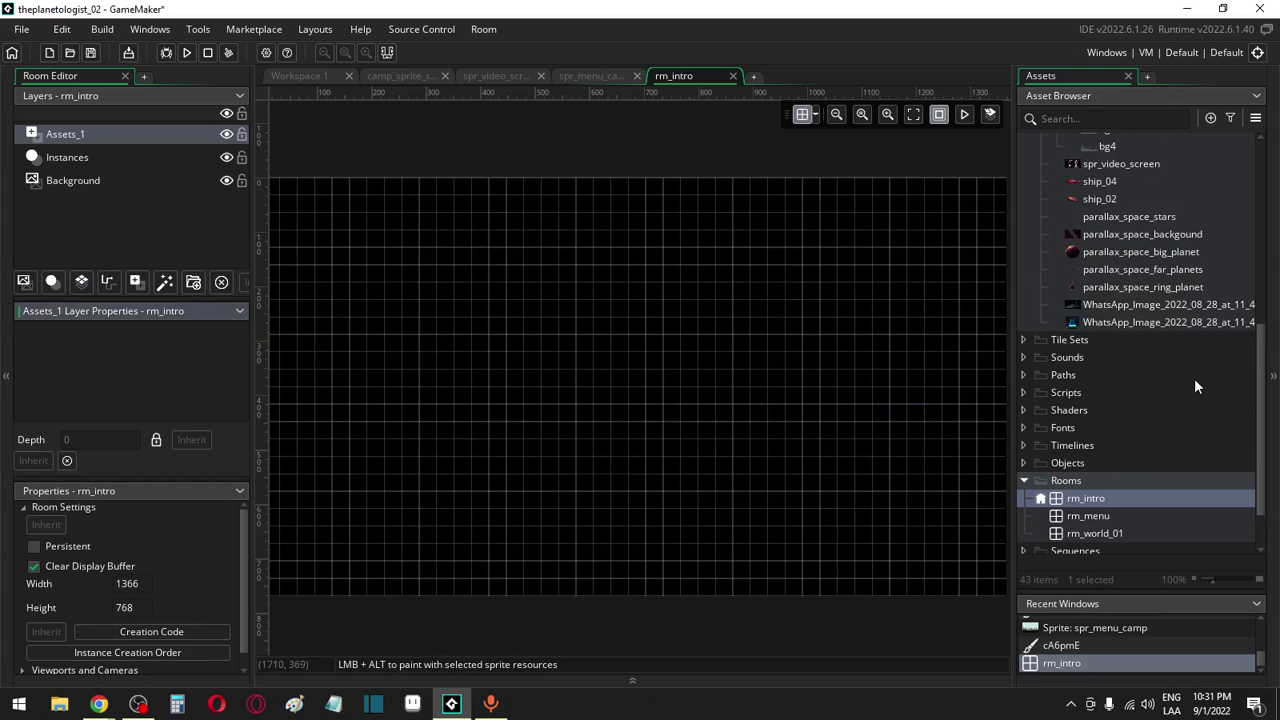
{"action": "scroll", "coordinate": [1194, 378], "scroll_direction": "up", "scroll_amount": 3}
{"action": "scroll", "coordinate": [1193, 376], "scroll_direction": "up", "scroll_amount": 4}
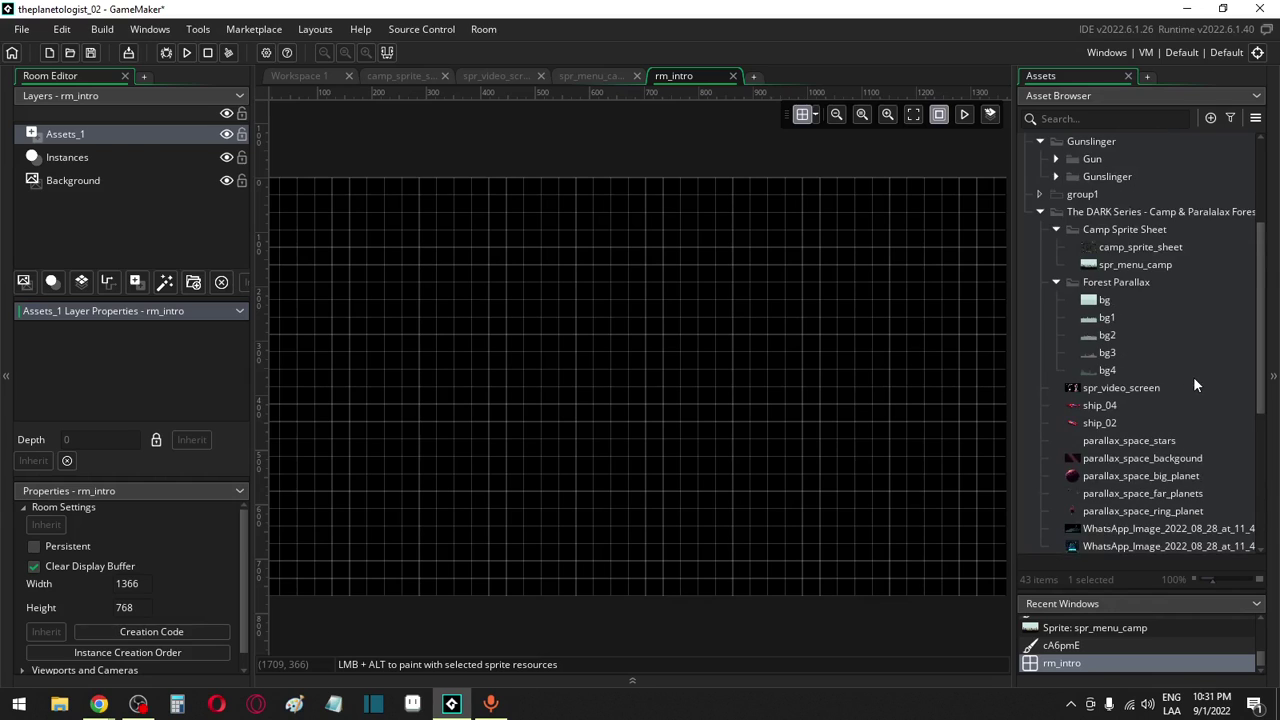
{"action": "left_click", "coordinate": [1140, 267]}
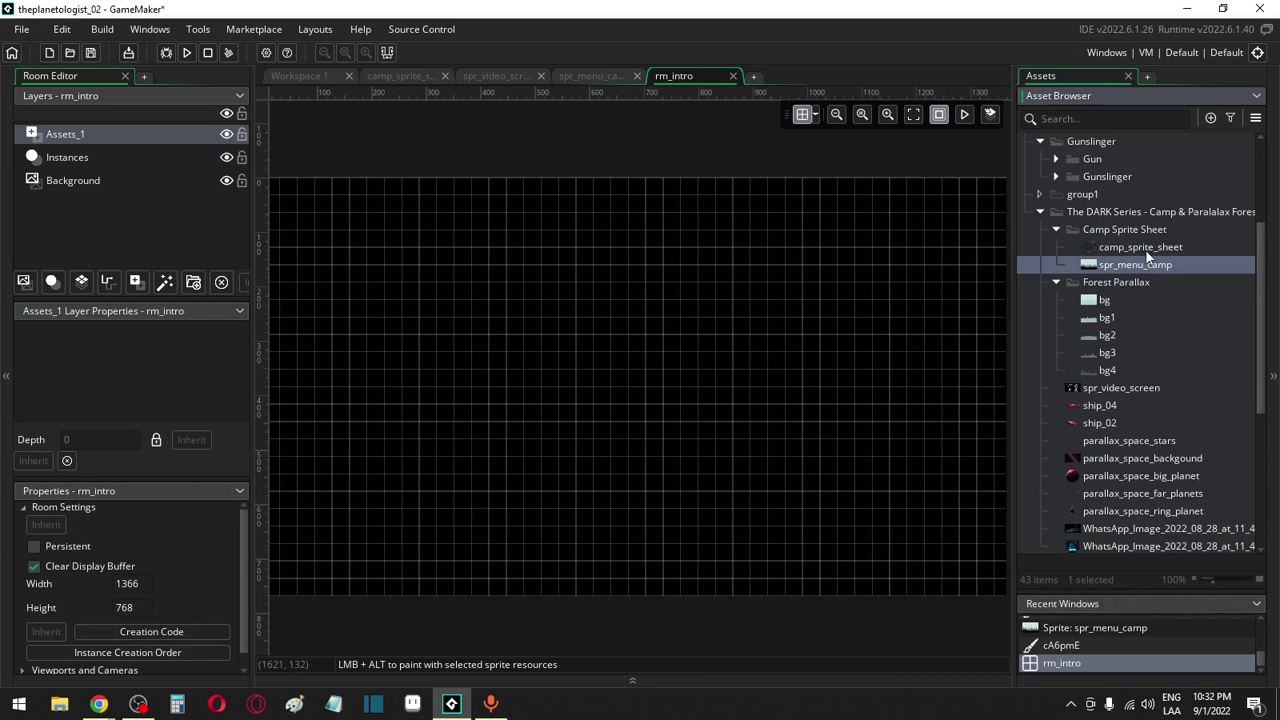
{"action": "double_click", "coordinate": [1140, 265]}
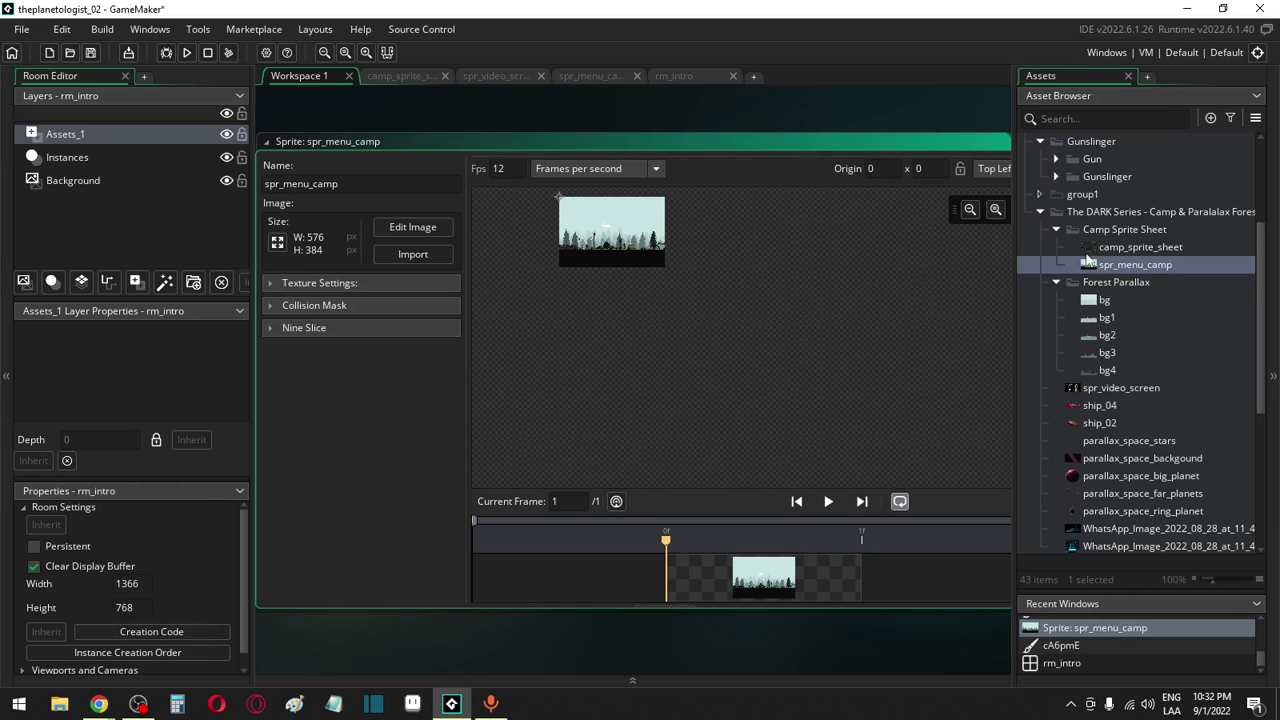
Duplicate spr_menu_camp in the Camp Sprite Sheet folder and move the copy into the MENU sprite folder
{"action": "left_click", "coordinate": [1095, 252]}
{"action": "left_click", "coordinate": [1104, 268]}
{"action": "key", "text": "ctrl+d"}
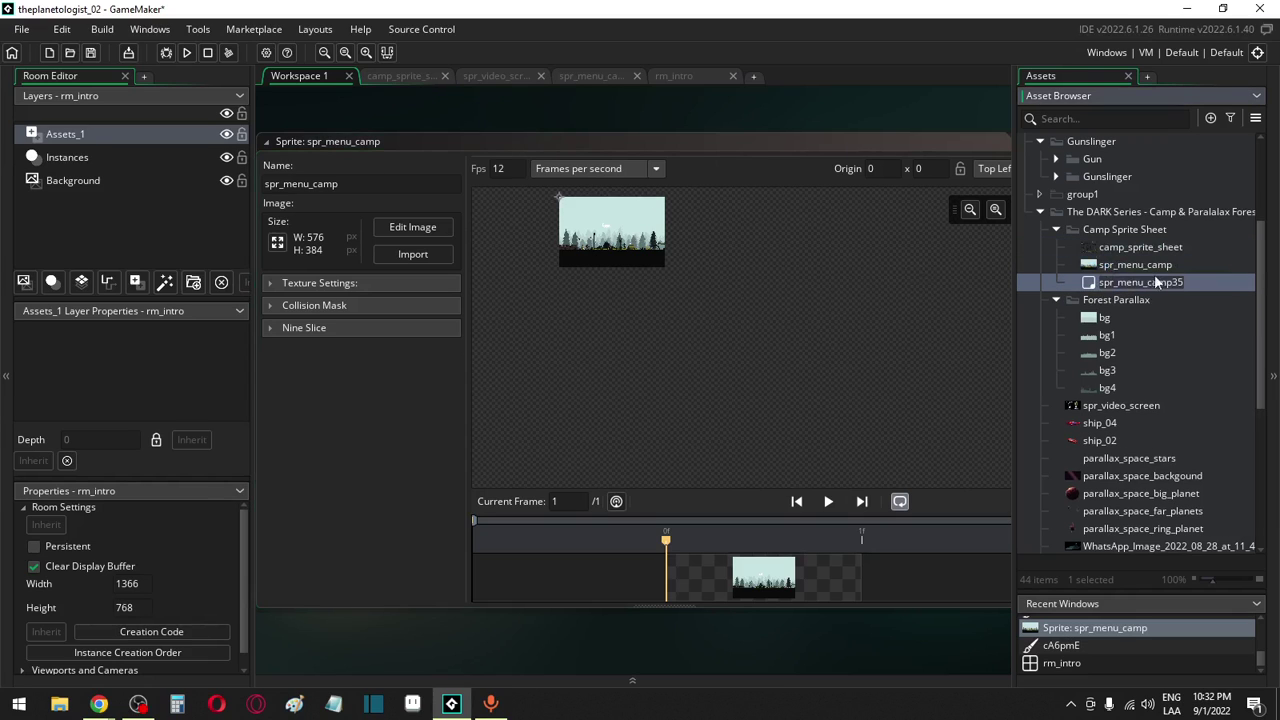
{"action": "scroll", "coordinate": [1131, 287], "scroll_direction": "up", "scroll_amount": 1}
{"action": "scroll", "coordinate": [1133, 292], "scroll_direction": "up", "scroll_amount": 2}
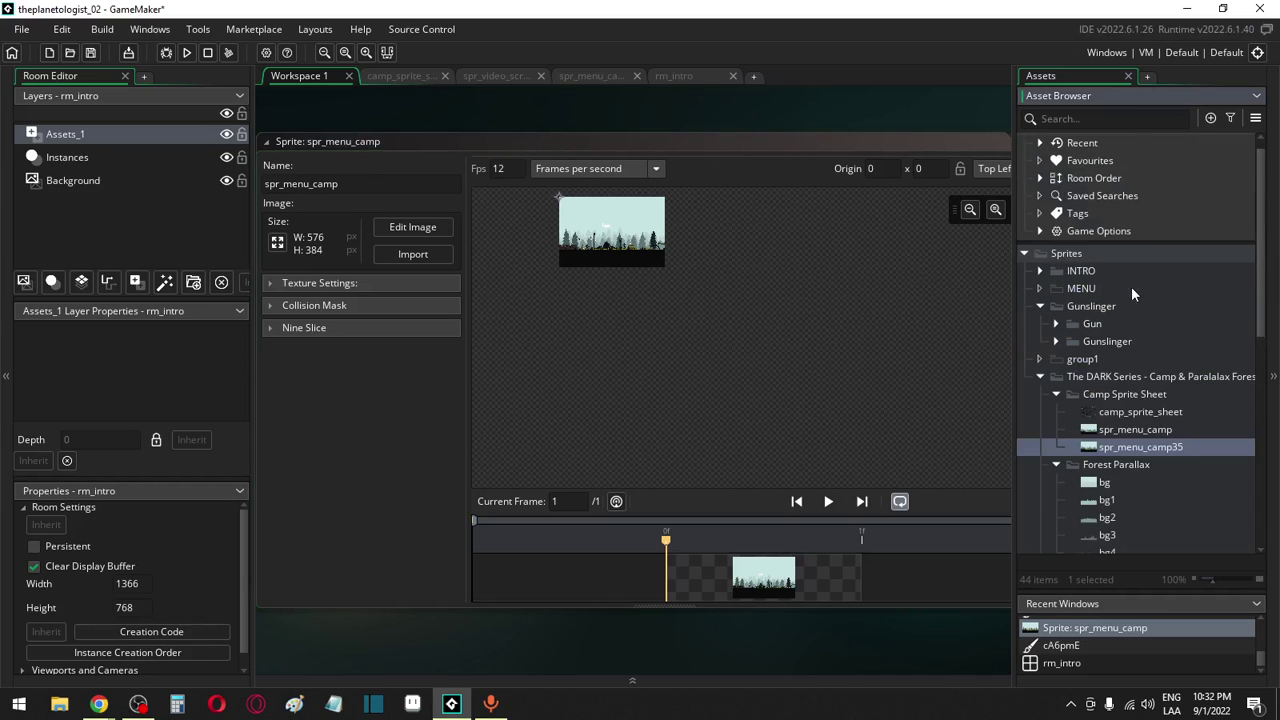
{"action": "left_click_drag", "start_coordinate": [1140, 447], "coordinate": [1083, 290]}
Rename the copied sprite as spr_menu_camp_ and create a new empty sprite in the MENU folder
{"action": "left_click", "coordinate": [1149, 307]}
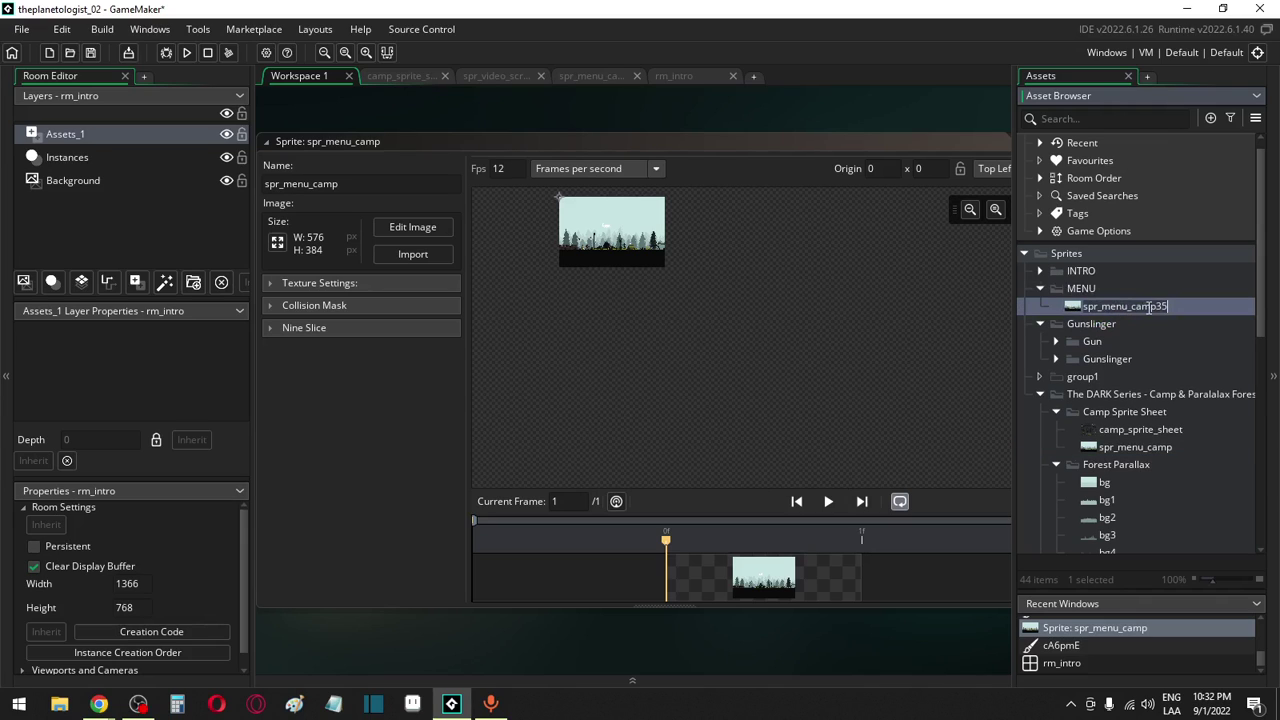
{"action": "left_click", "coordinate": [1179, 308]}
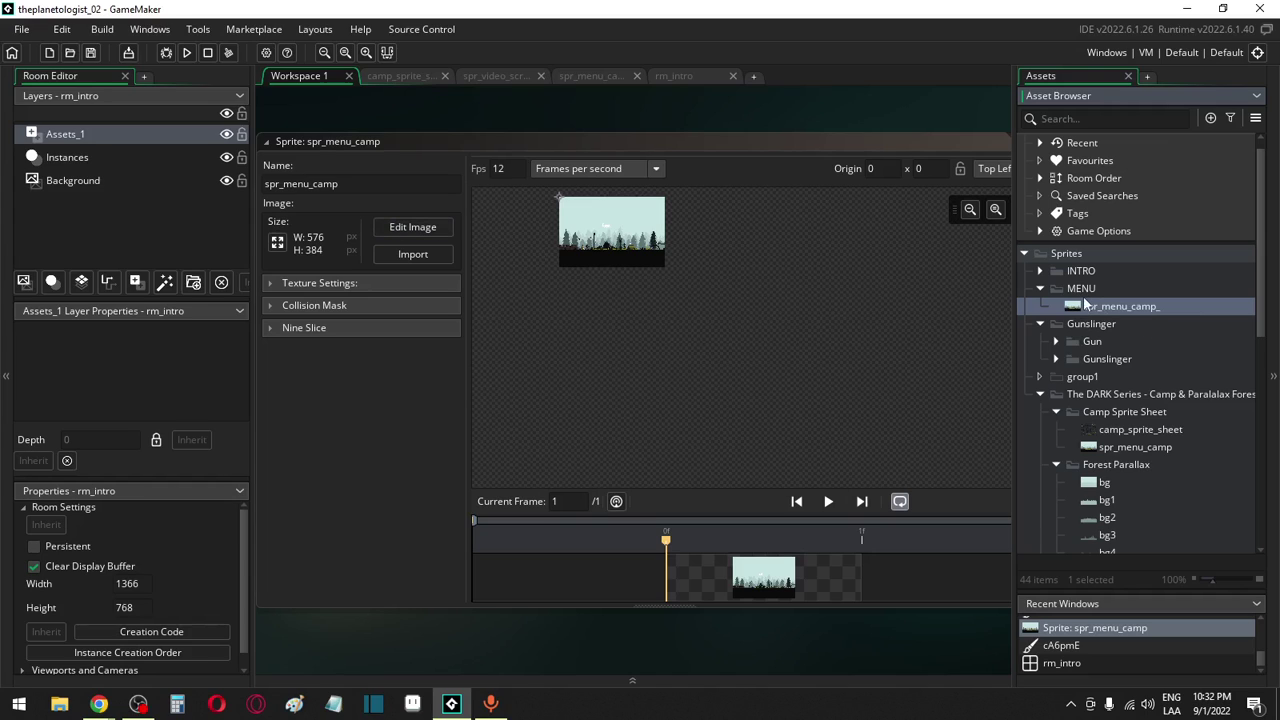
{"action": "key", "text": "alt+s"}
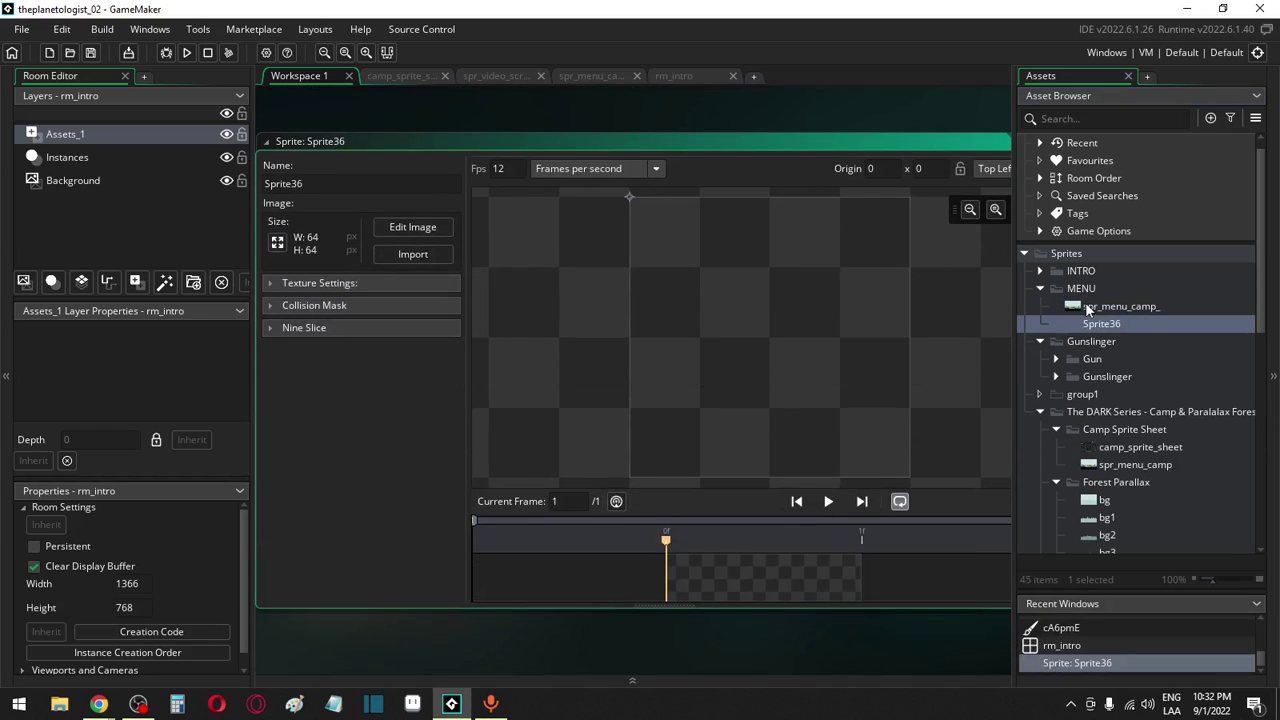
Open the image of spr_menu_camp_ for editing and add a new layer above the default layer
{"action": "double_click", "coordinate": [1087, 310]}
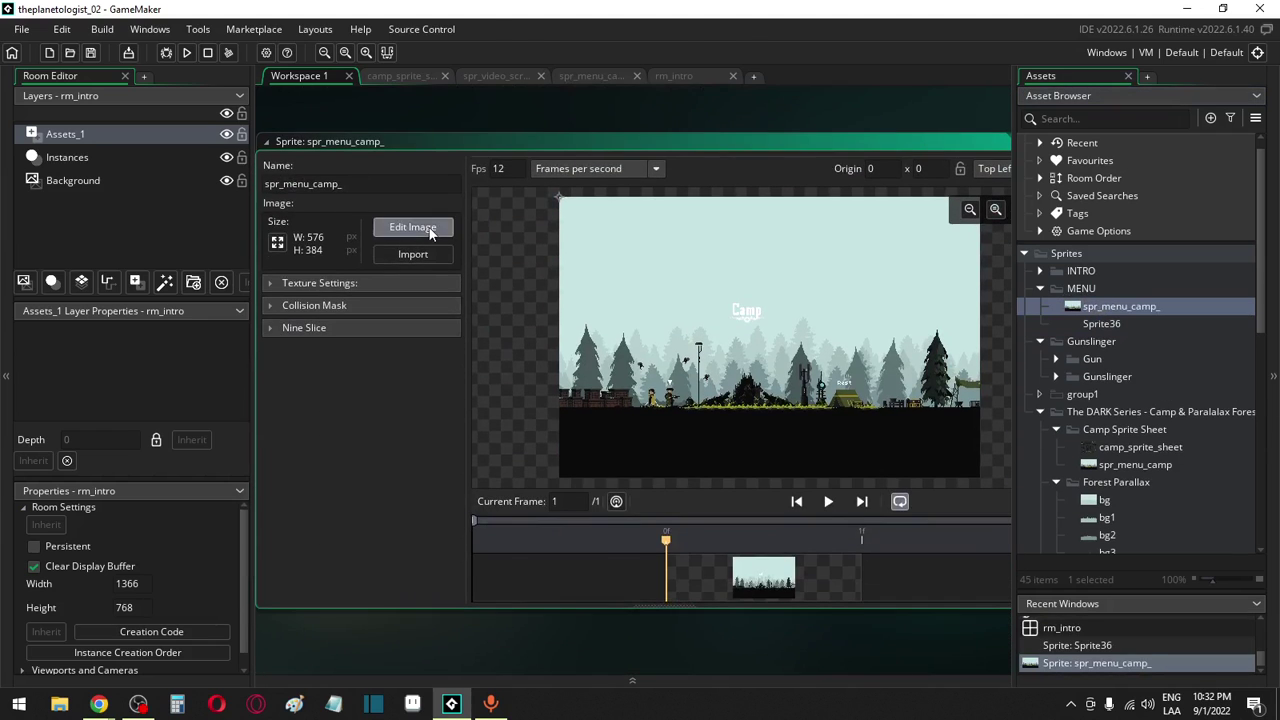
{"action": "left_click", "coordinate": [413, 228]}
{"action": "right_click", "coordinate": [873, 548]}
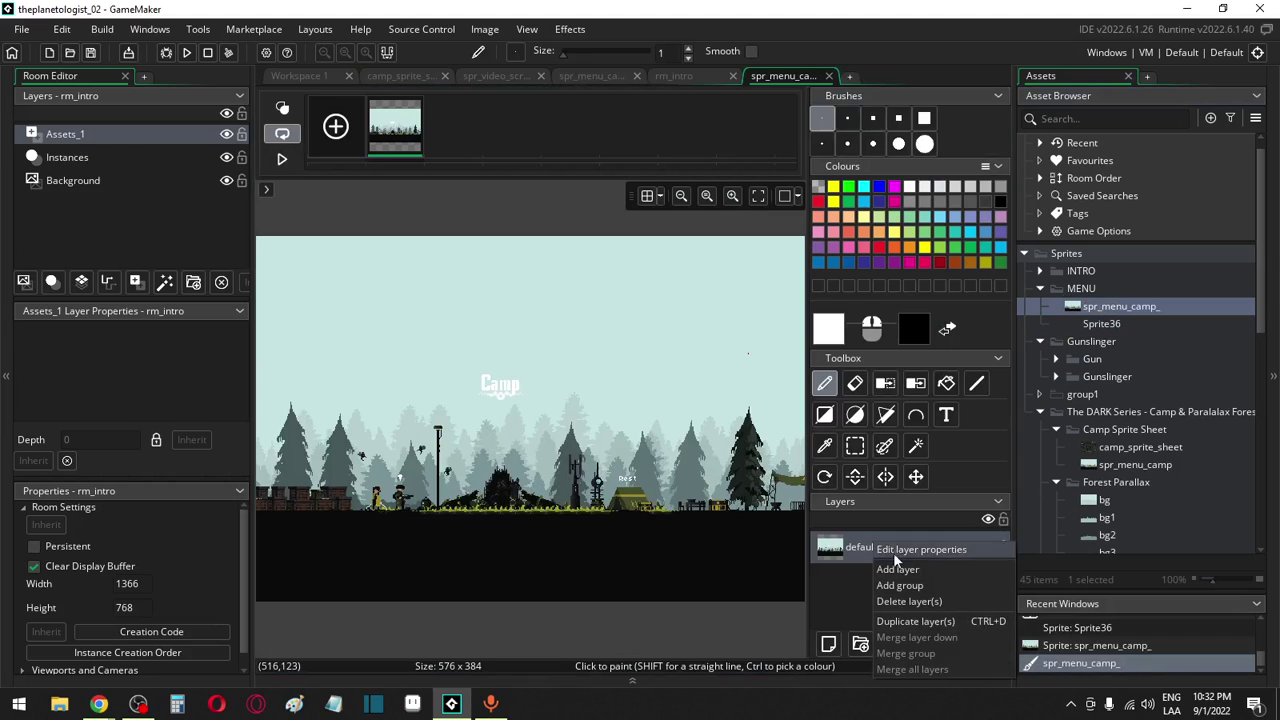
{"action": "left_click", "coordinate": [895, 569]}
Place the separate letters T and P in the sky on Layer 1 as black EXEPixelPerfect text, size 96
{"action": "left_click", "coordinate": [946, 416]}
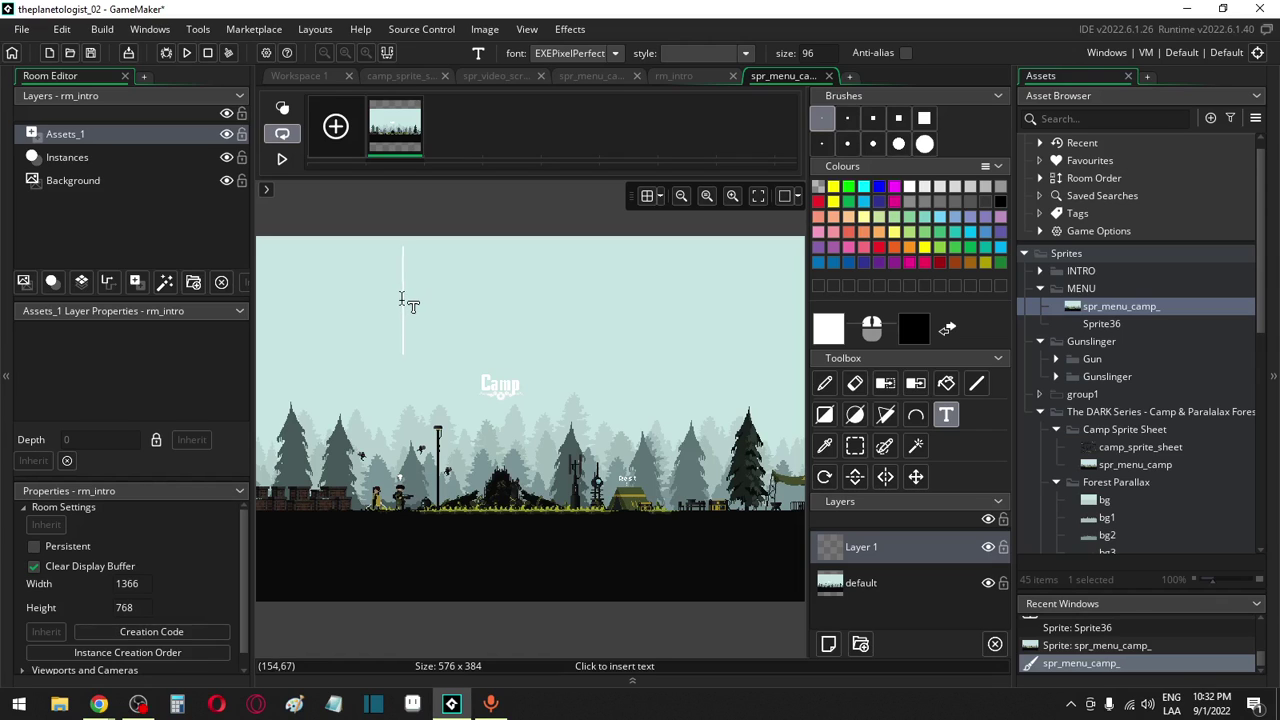
{"action": "left_click", "coordinate": [824, 446]}
{"action": "left_click", "coordinate": [946, 414]}
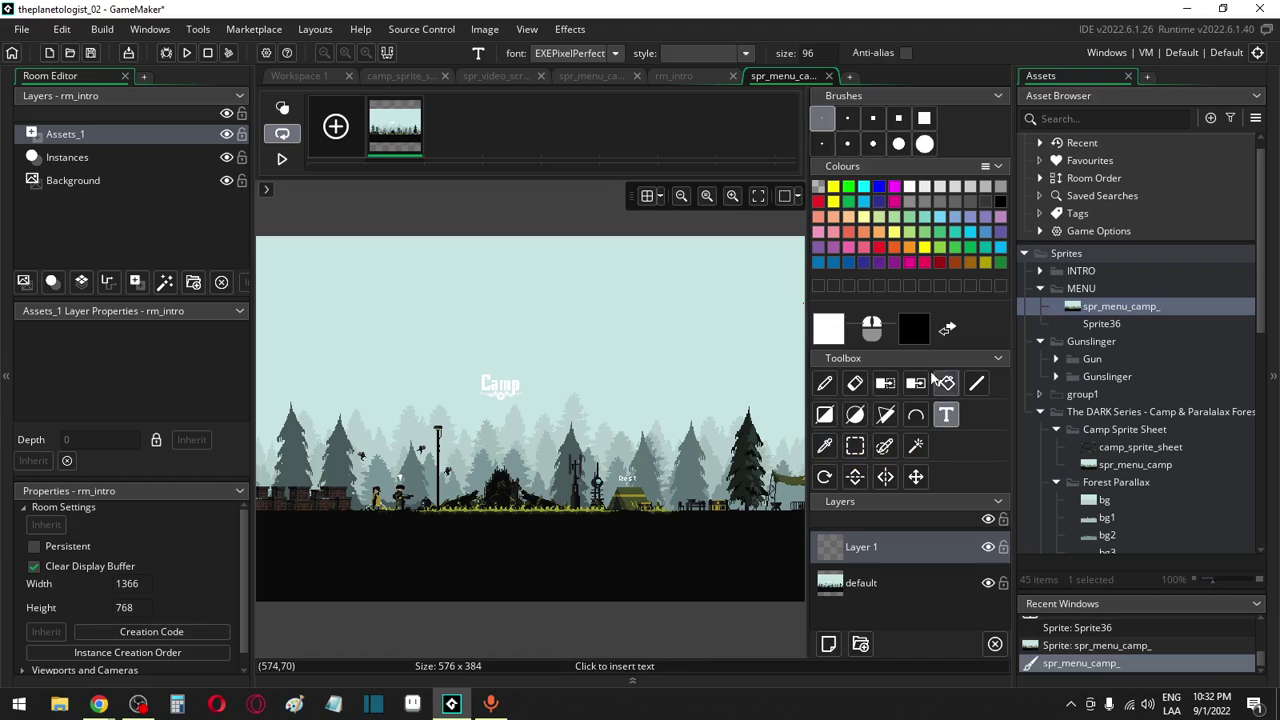
{"action": "left_click", "coordinate": [914, 328]}
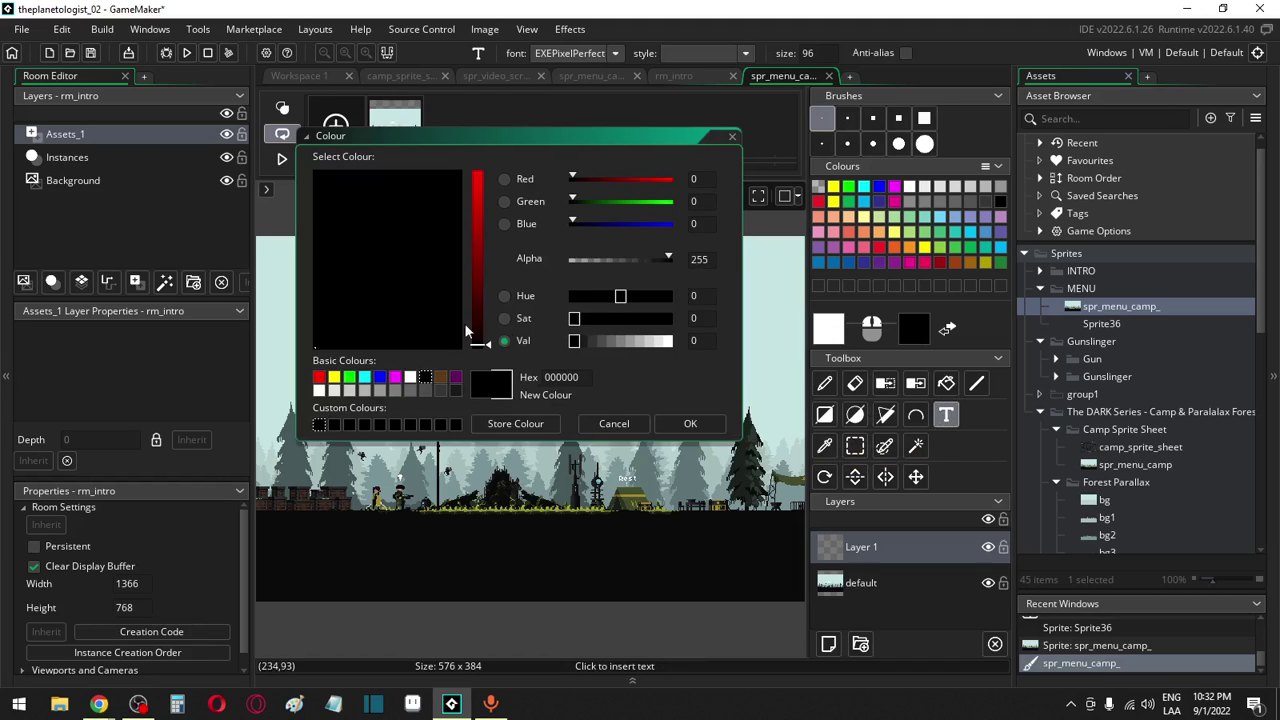
{"action": "left_click", "coordinate": [690, 423]}
{"action": "left_click", "coordinate": [999, 201]}
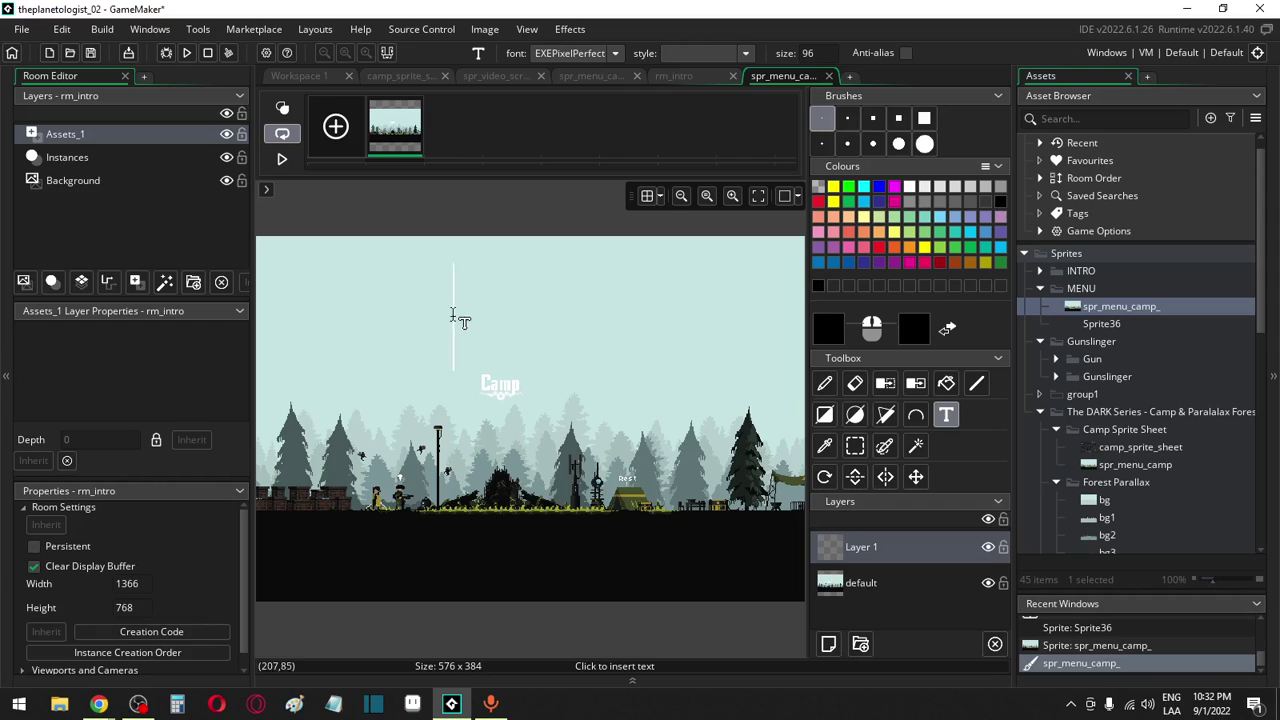
{"action": "type", "text": "T"}
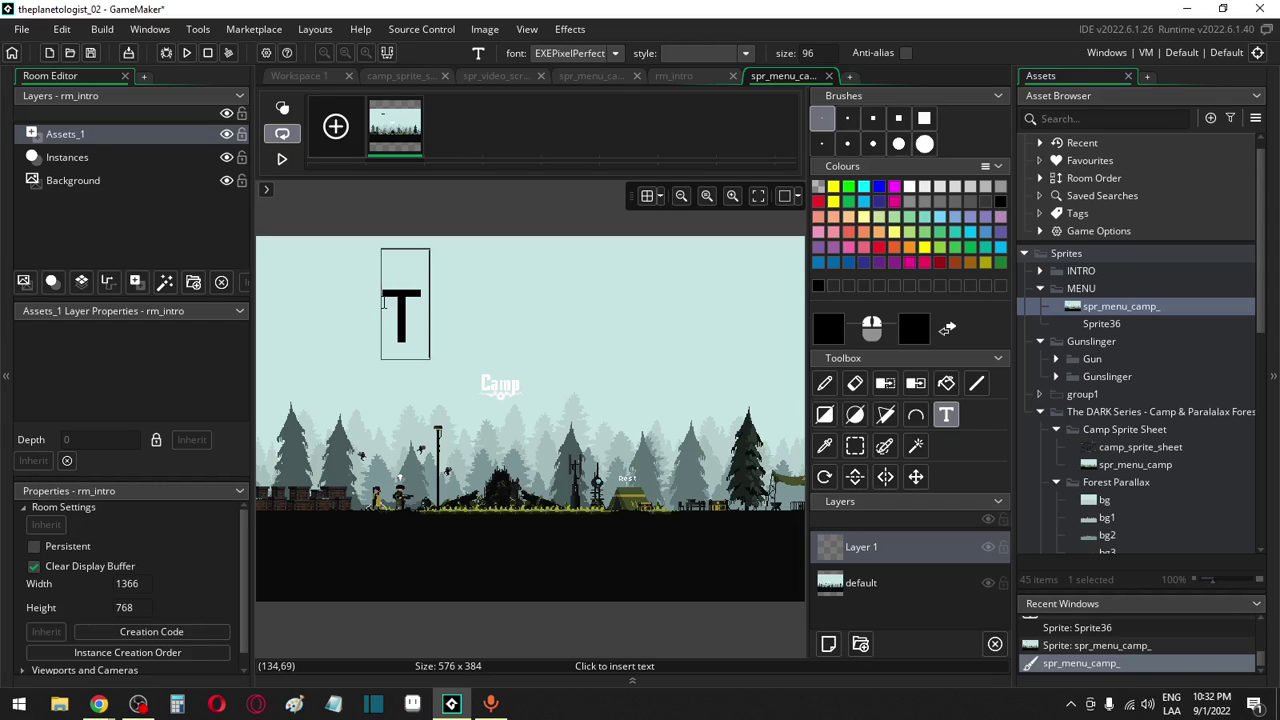
{"action": "left_click", "coordinate": [549, 302]}
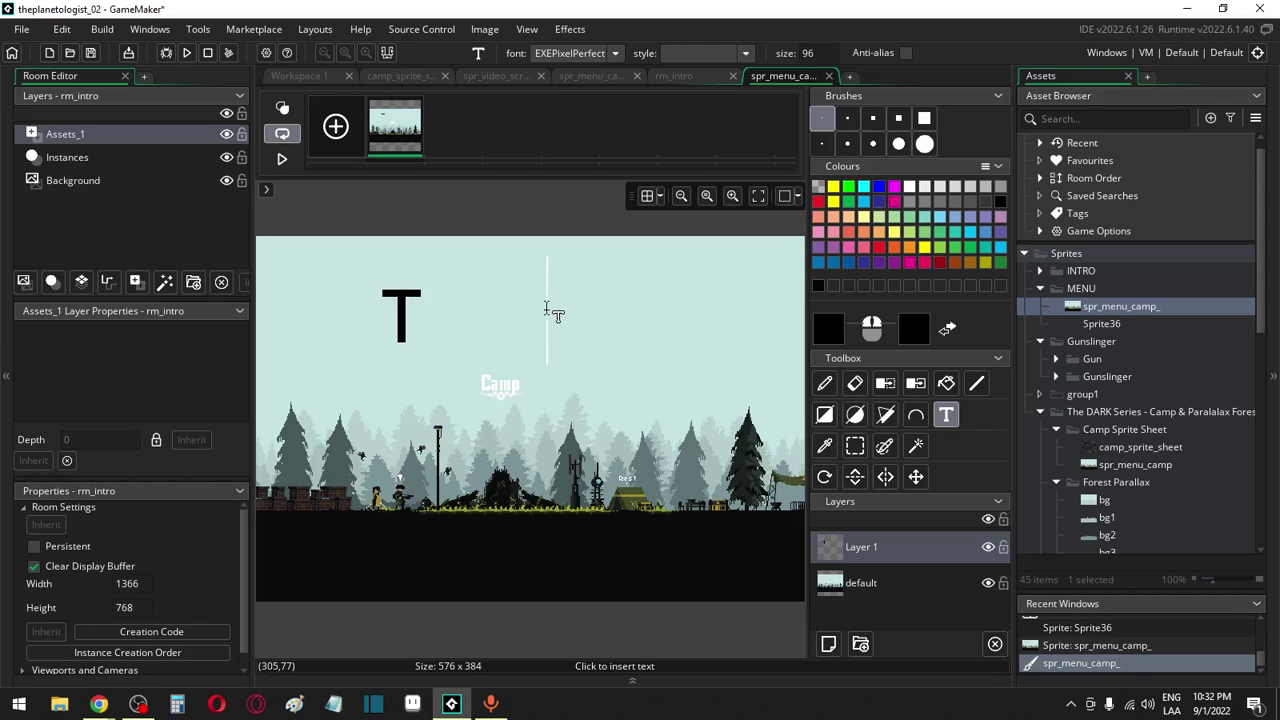
{"action": "left_click", "coordinate": [592, 308]}
{"action": "type", "text": "P"}
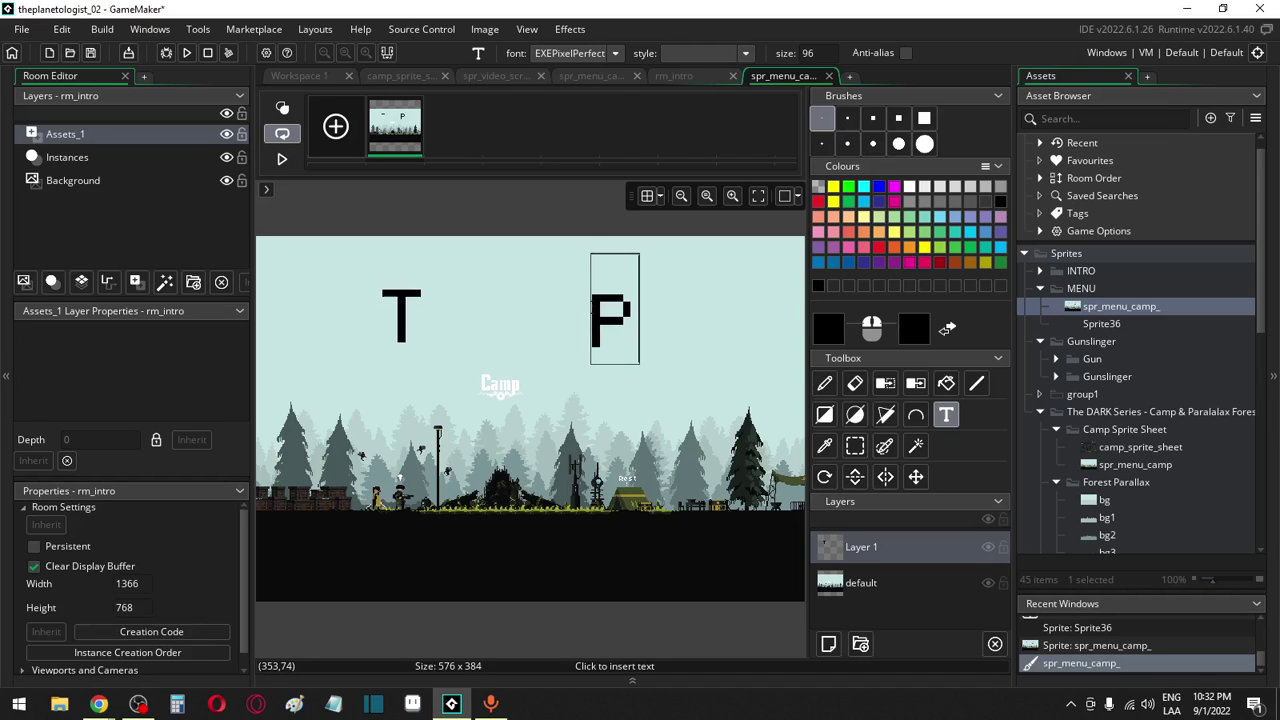
{"action": "left_click", "coordinate": [743, 241]}
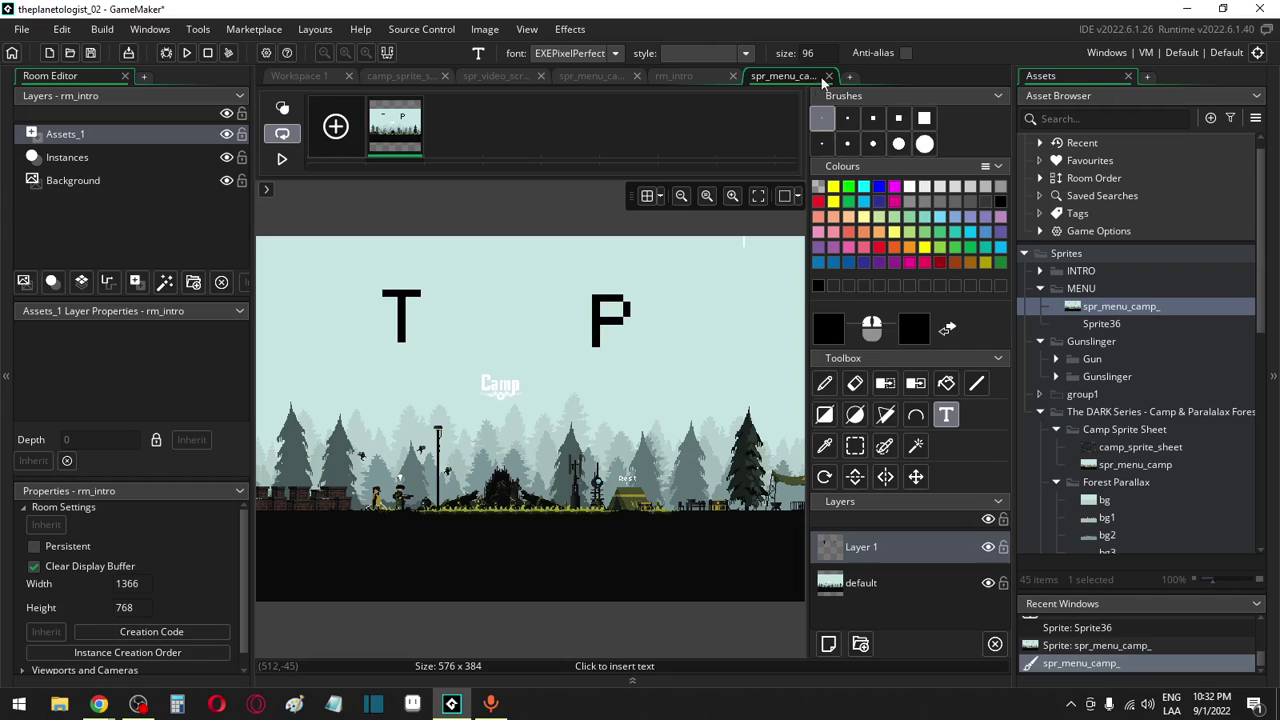
Set the text size to 64 and write HE in capitals directly after the large T
{"action": "left_click_drag", "start_coordinate": [826, 58], "coordinate": [775, 64]}
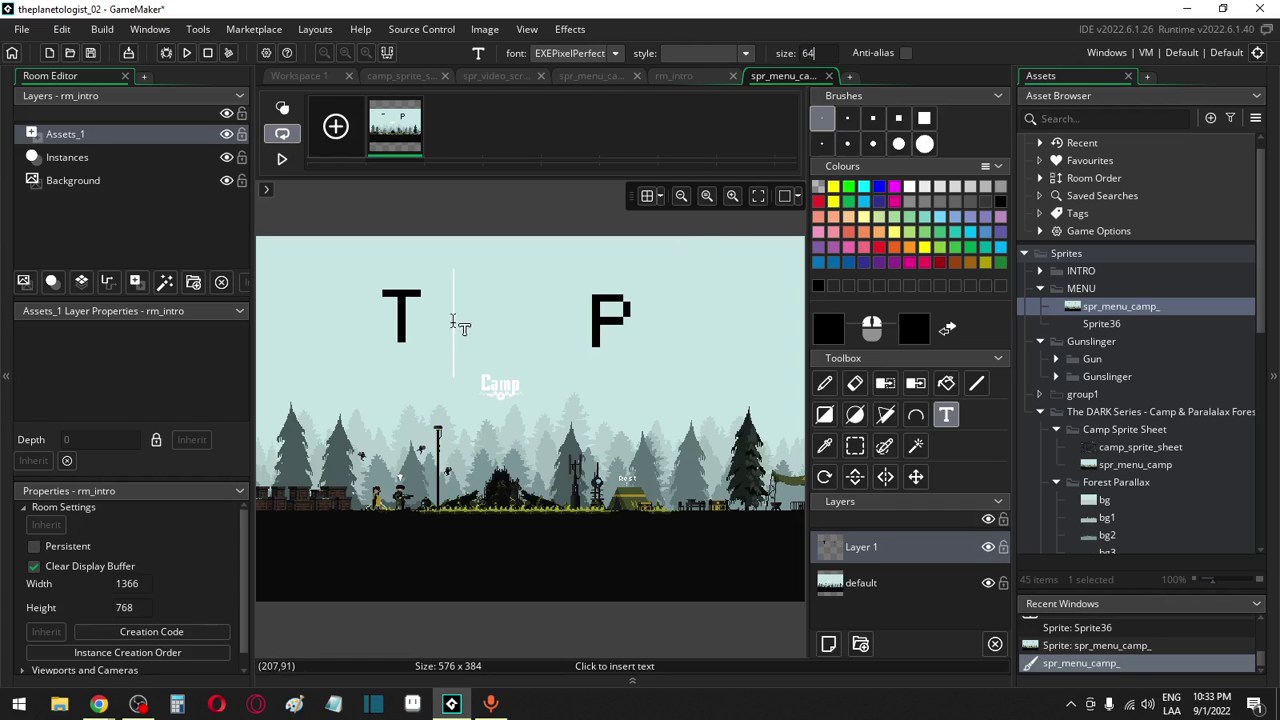
{"action": "left_click", "coordinate": [430, 320]}
{"action": "type", "text": "h"}
{"action": "key", "text": "BackSpace"}
{"action": "type", "text": "He"}
{"action": "key", "text": "BackSpace"}
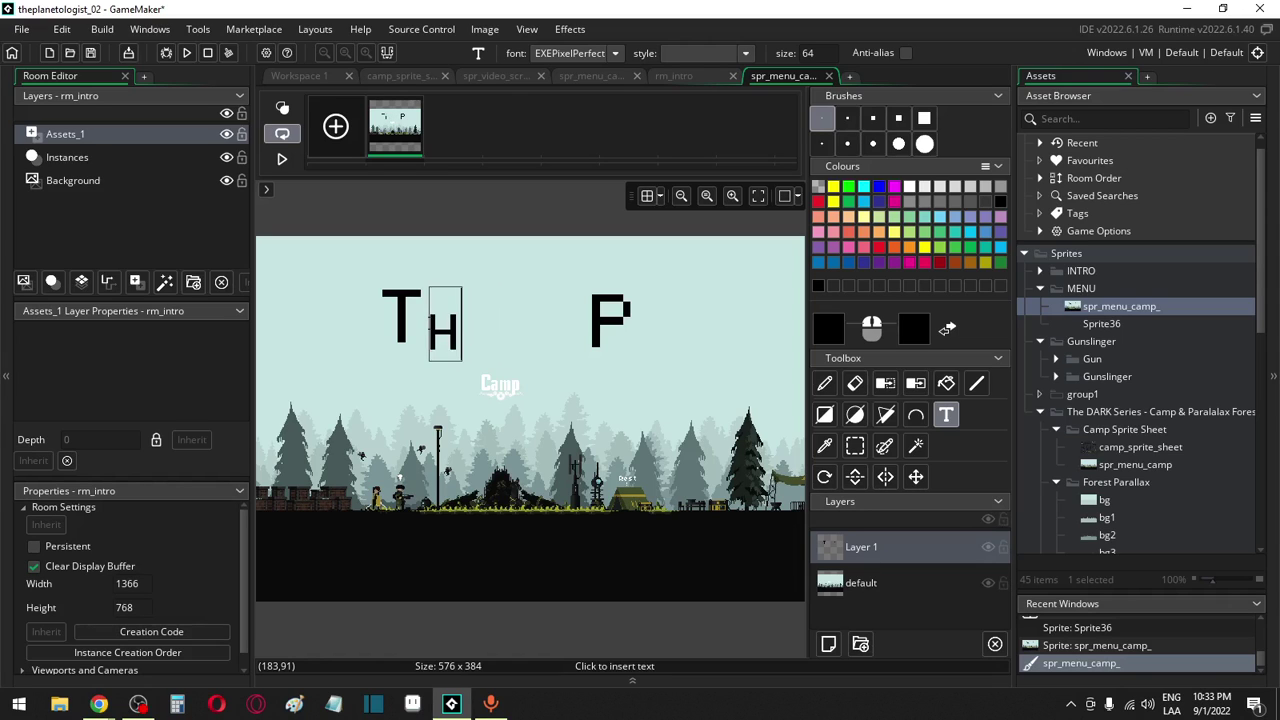
{"action": "type", "text": "E"}
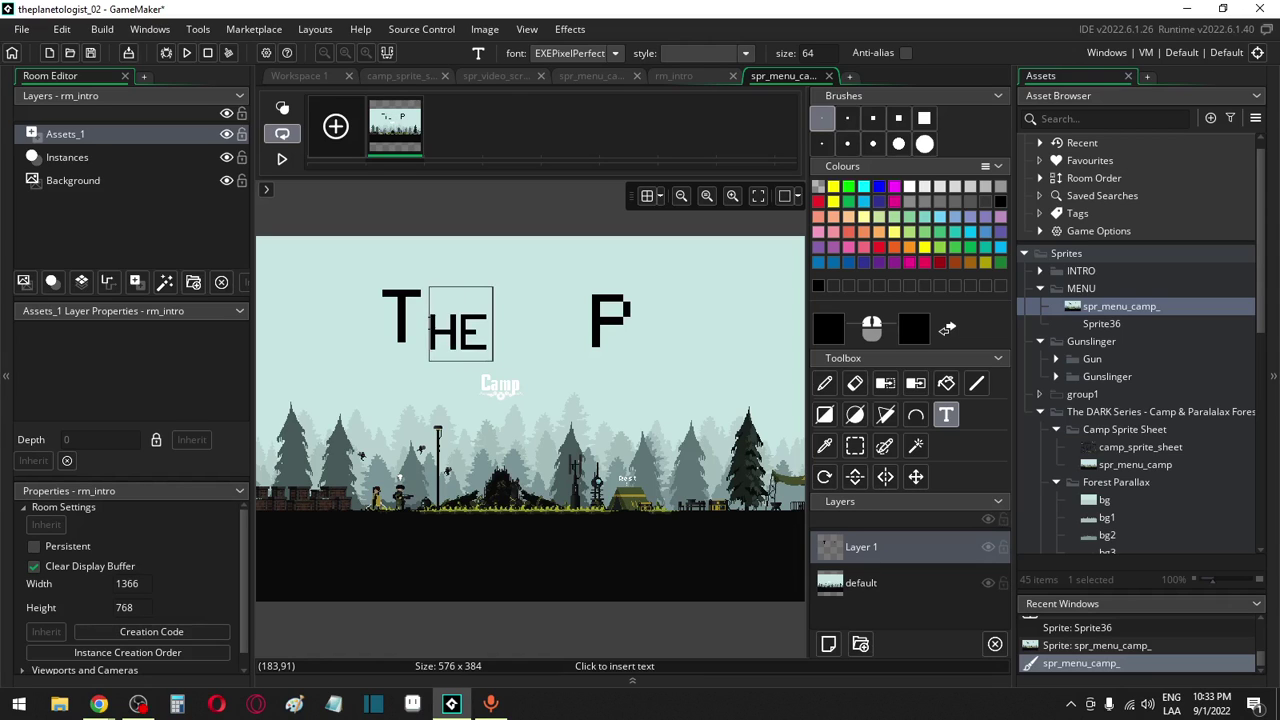
{"action": "left_click", "coordinate": [638, 333]}
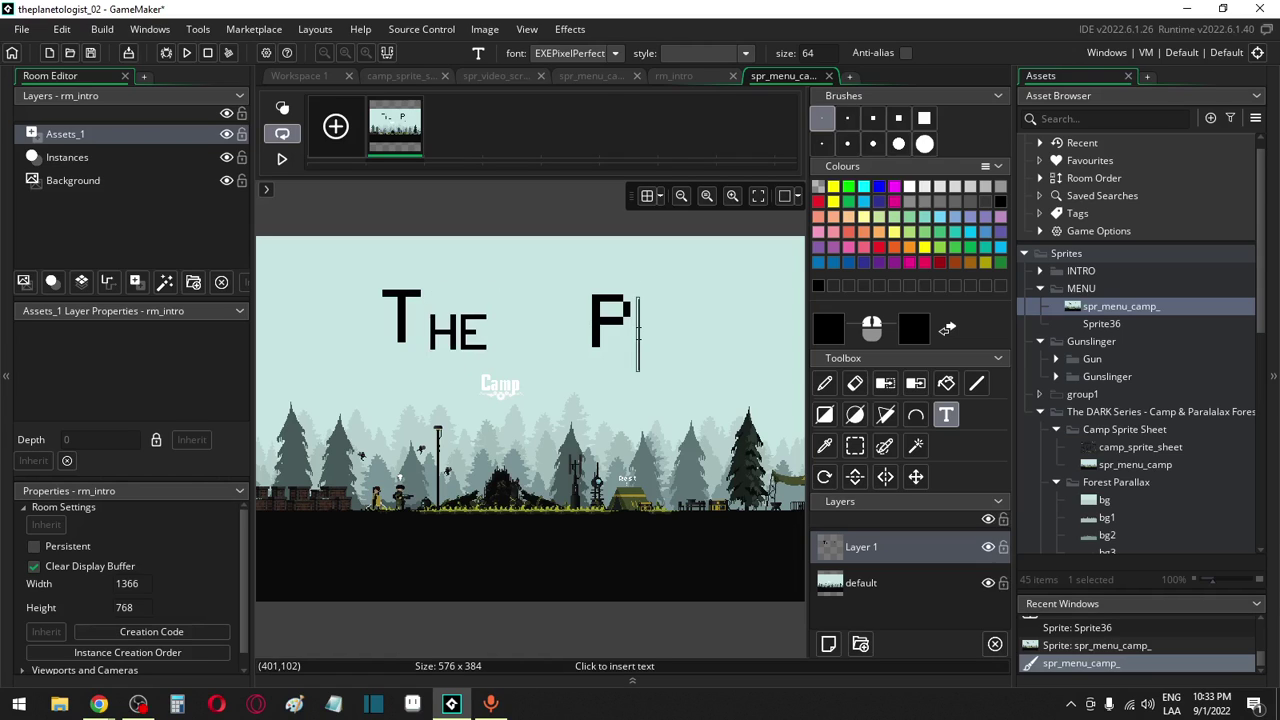
{"action": "type", "text": "l"}
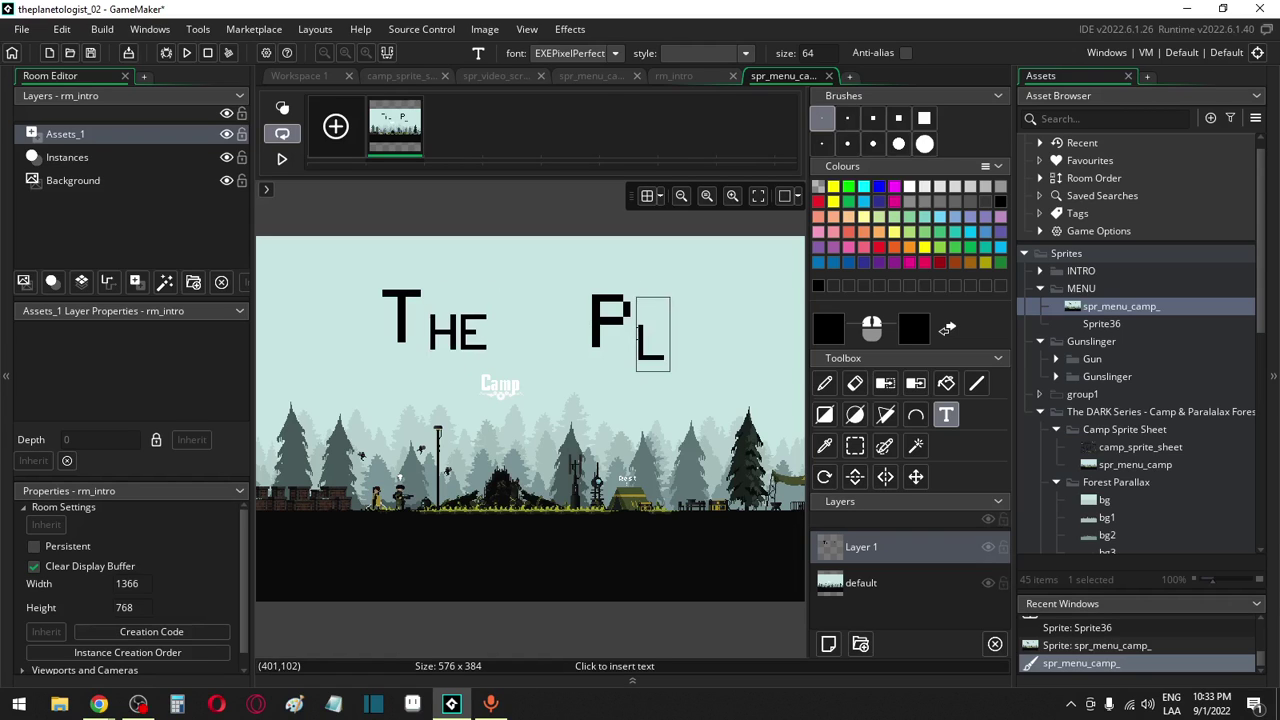
{"action": "type", "text": "aneto"}
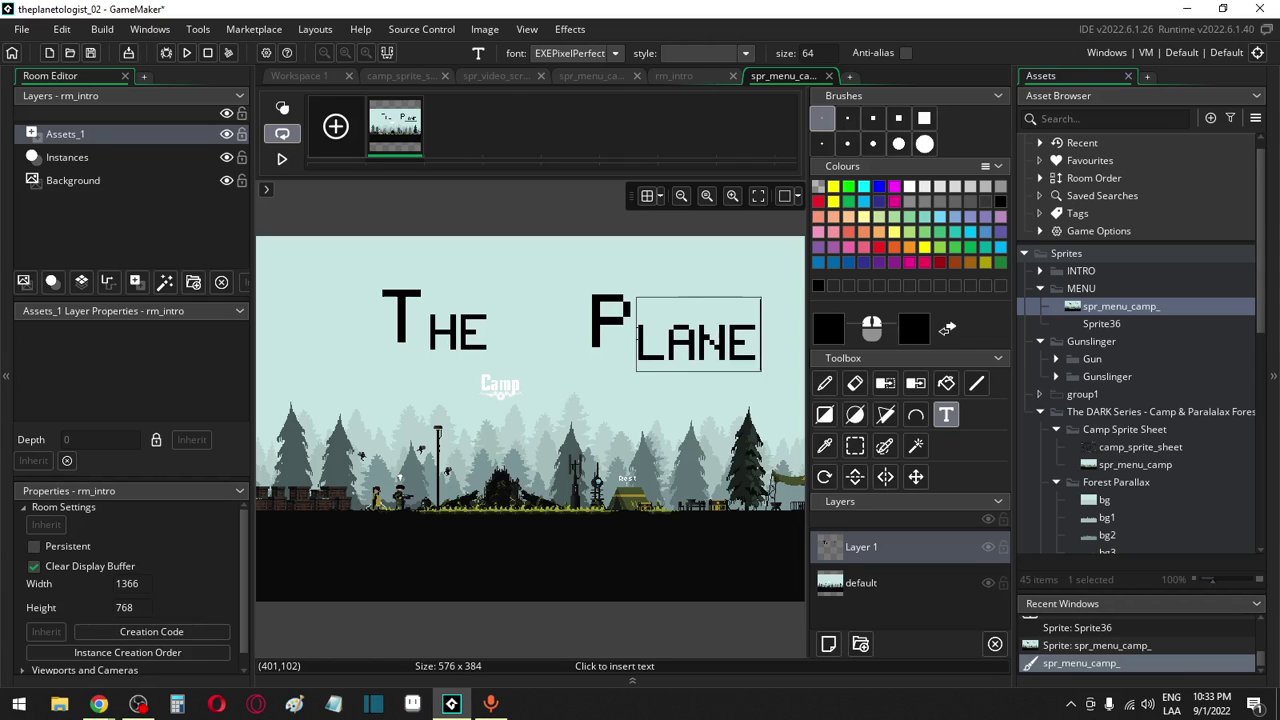
{"action": "key", "text": "BackSpace"}
{"action": "key", "text": "BackSpace"}
{"action": "key", "text": "BackSpace"}
{"action": "key", "text": "BackSpace"}
{"action": "key", "text": "BackSpace"}
{"action": "key", "text": "BackSpace"}
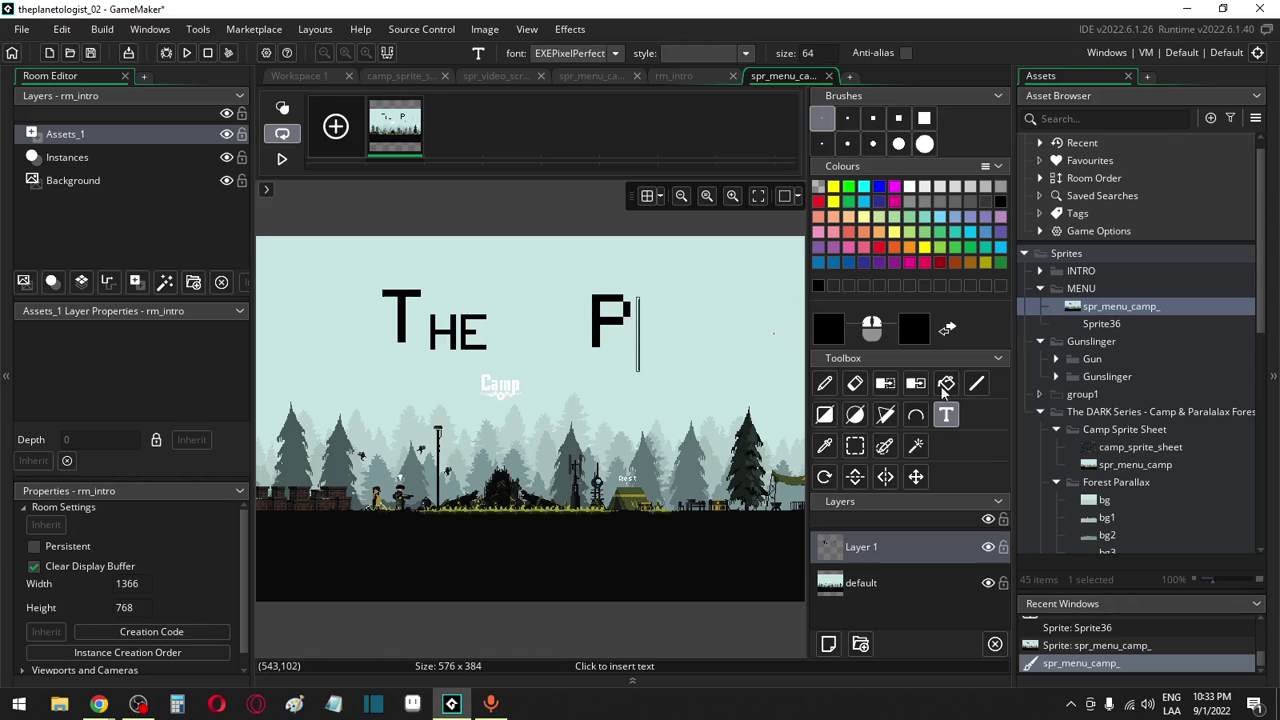
Move the THE and P lettering to the image's top-left corner, with the P closer to THE
{"action": "left_click", "coordinate": [855, 445]}
{"action": "left_click_drag", "start_coordinate": [346, 276], "coordinate": [640, 372]}
{"action": "left_click_drag", "start_coordinate": [555, 322], "coordinate": [426, 272]}
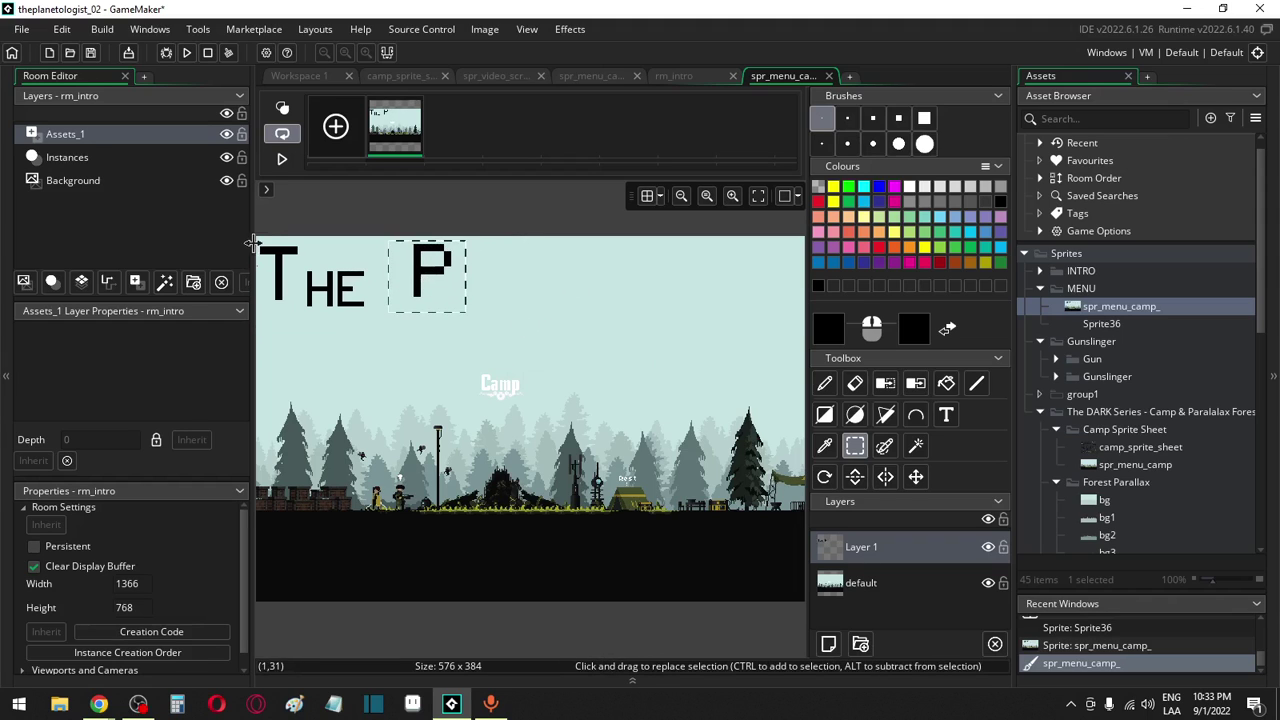
Turn the large T and P into custom brushes and stamp a copy of each letter below its original
{"action": "left_click_drag", "start_coordinate": [256, 239], "coordinate": [309, 315]}
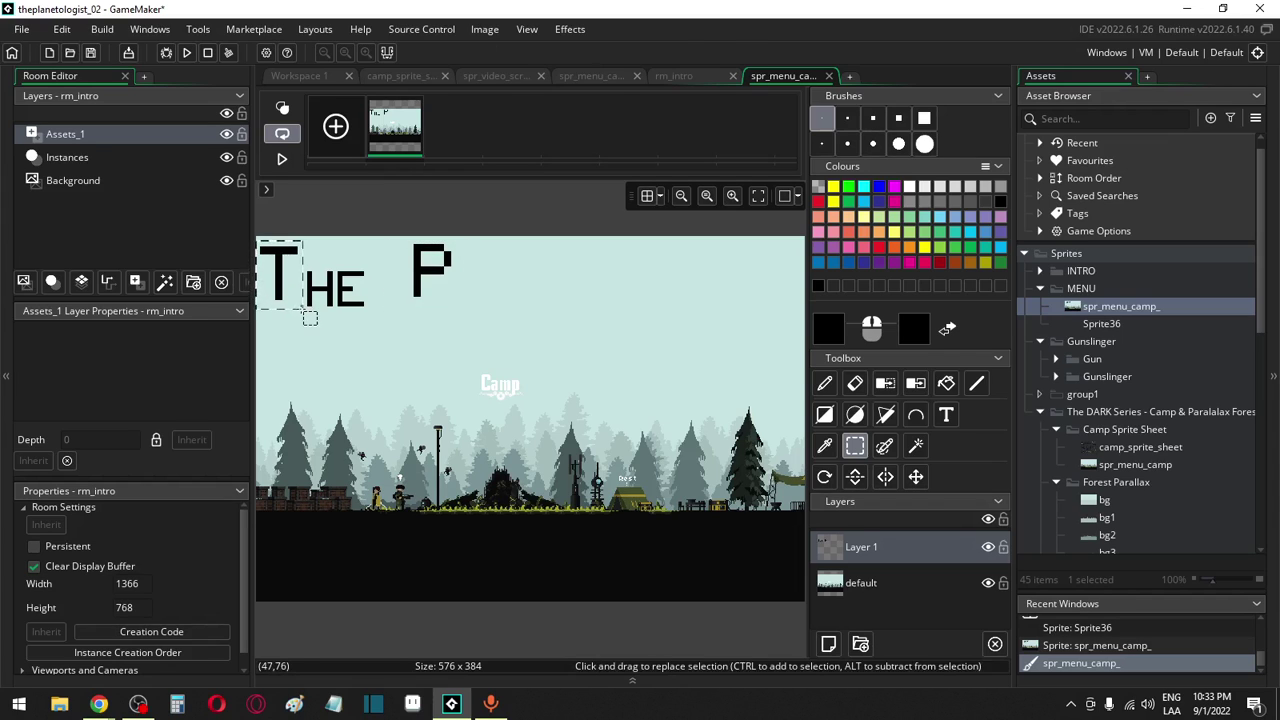
{"action": "key", "text": "ctrl+b"}
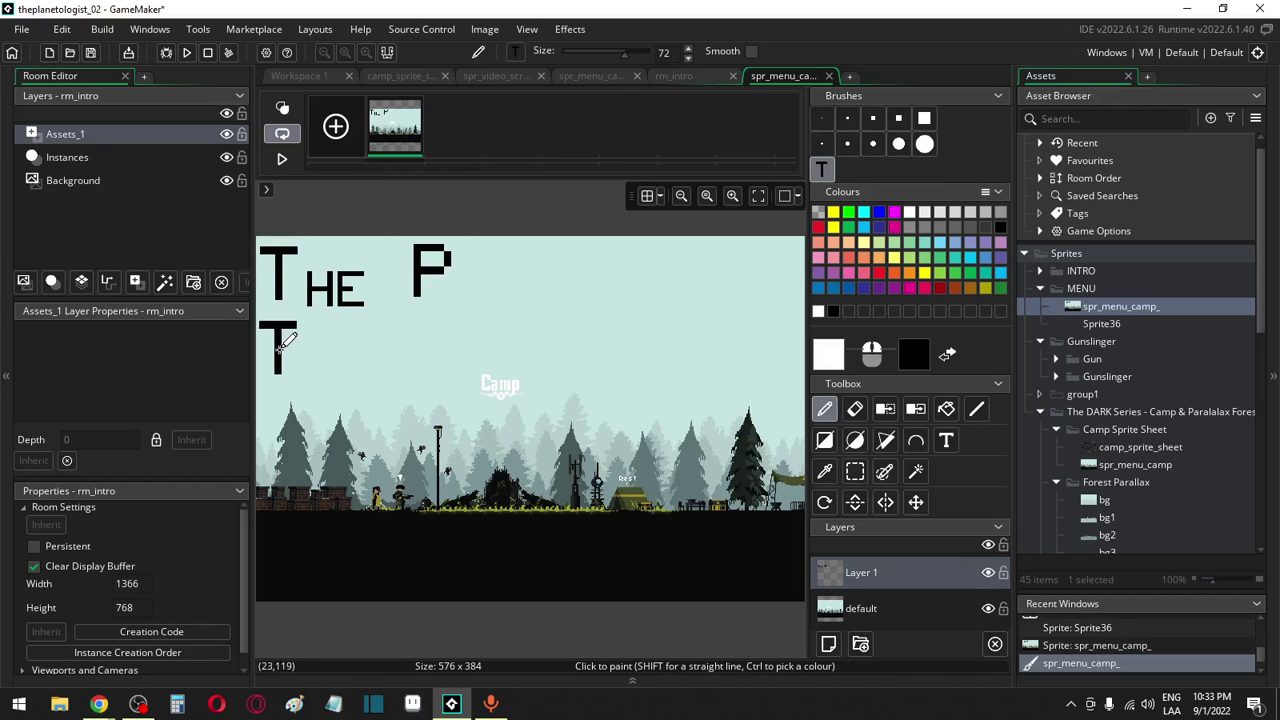
{"action": "left_click", "coordinate": [280, 348]}
{"action": "left_click", "coordinate": [855, 471]}
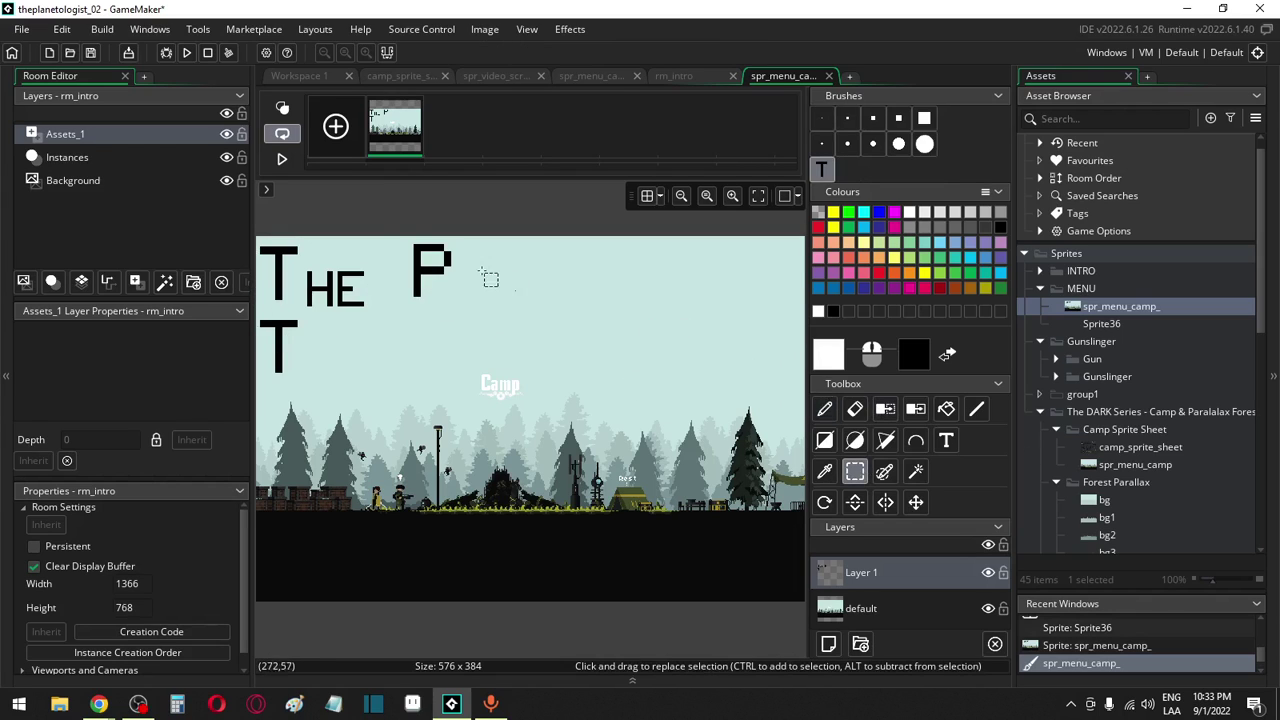
{"action": "left_click_drag", "start_coordinate": [405, 241], "coordinate": [476, 330]}
{"action": "key", "text": "ctrl+b"}
{"action": "left_click", "coordinate": [437, 340]}
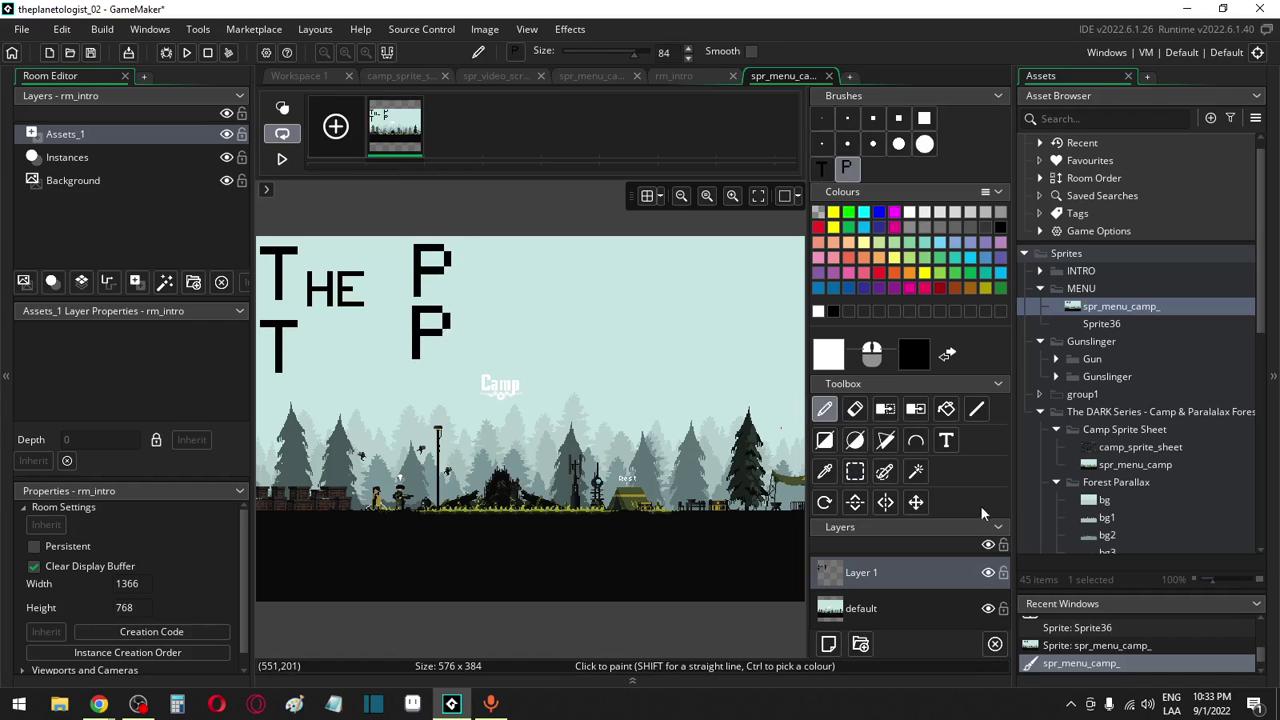
Write "lanetologist" in black lowercase text, size 64, after the lower P
{"action": "left_click", "coordinate": [946, 440]}
{"action": "left_click", "coordinate": [465, 336]}
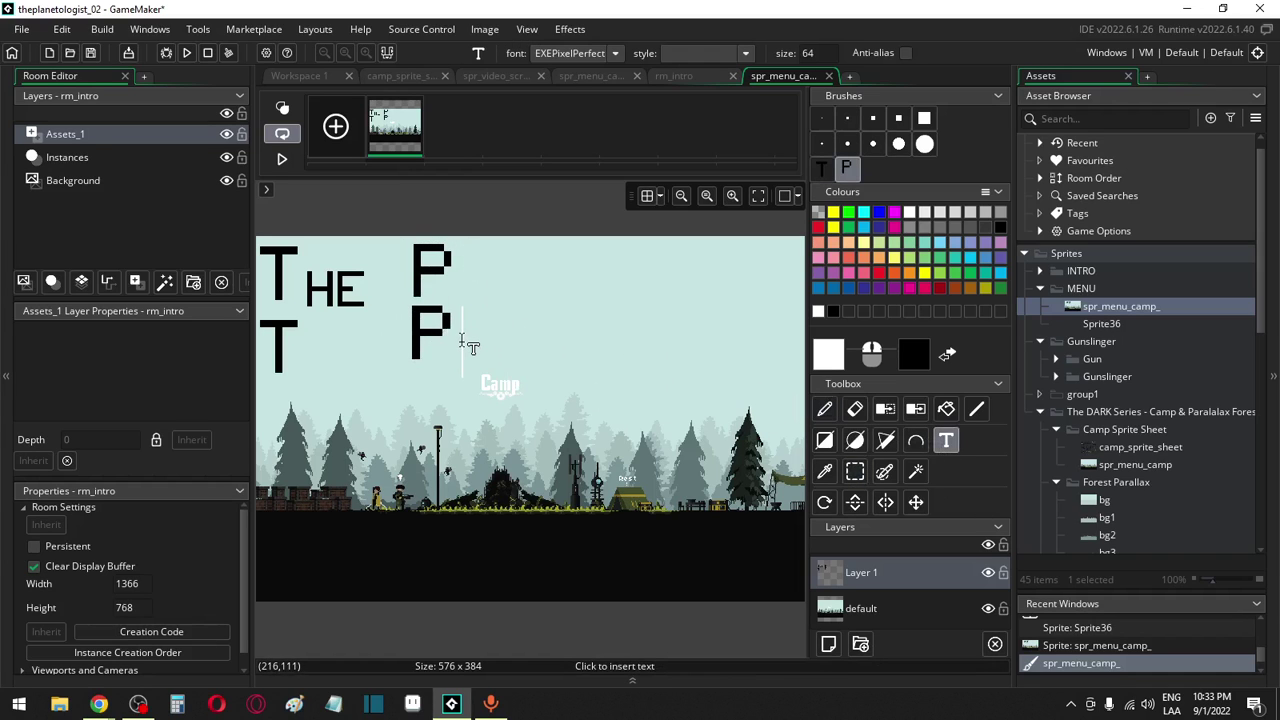
{"action": "left_click", "coordinate": [1001, 228]}
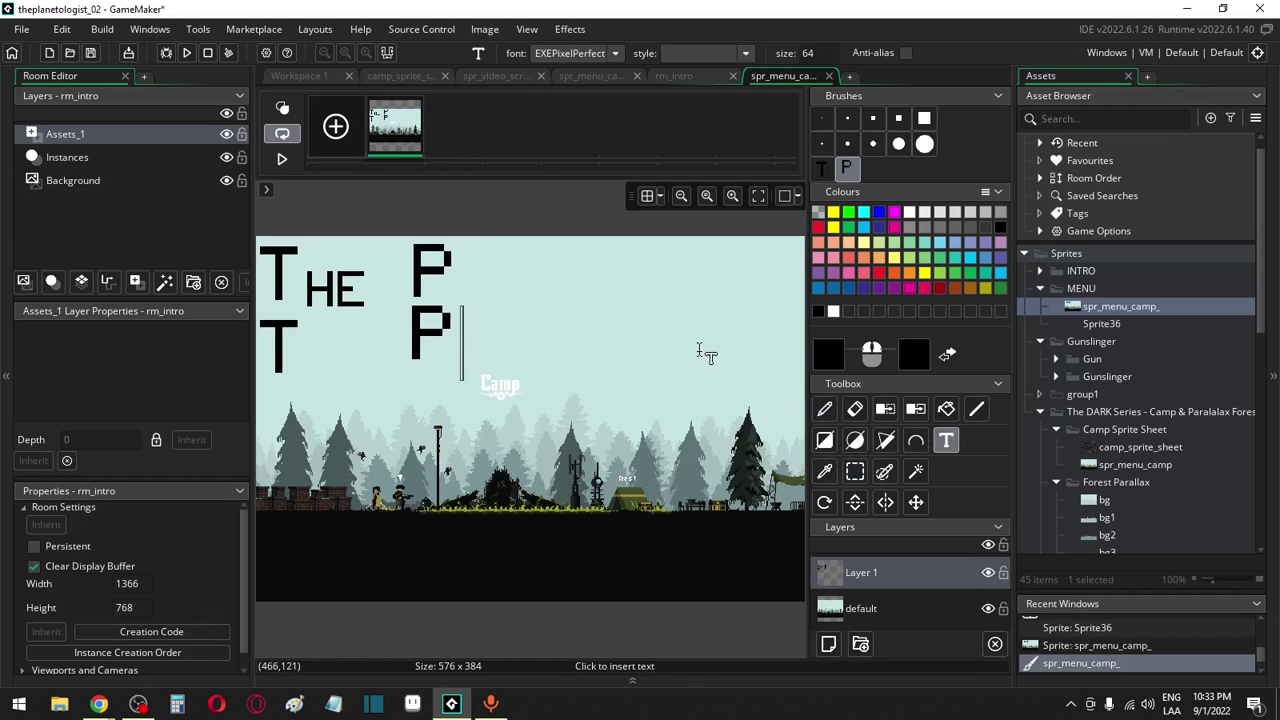
{"action": "key", "text": "c"}
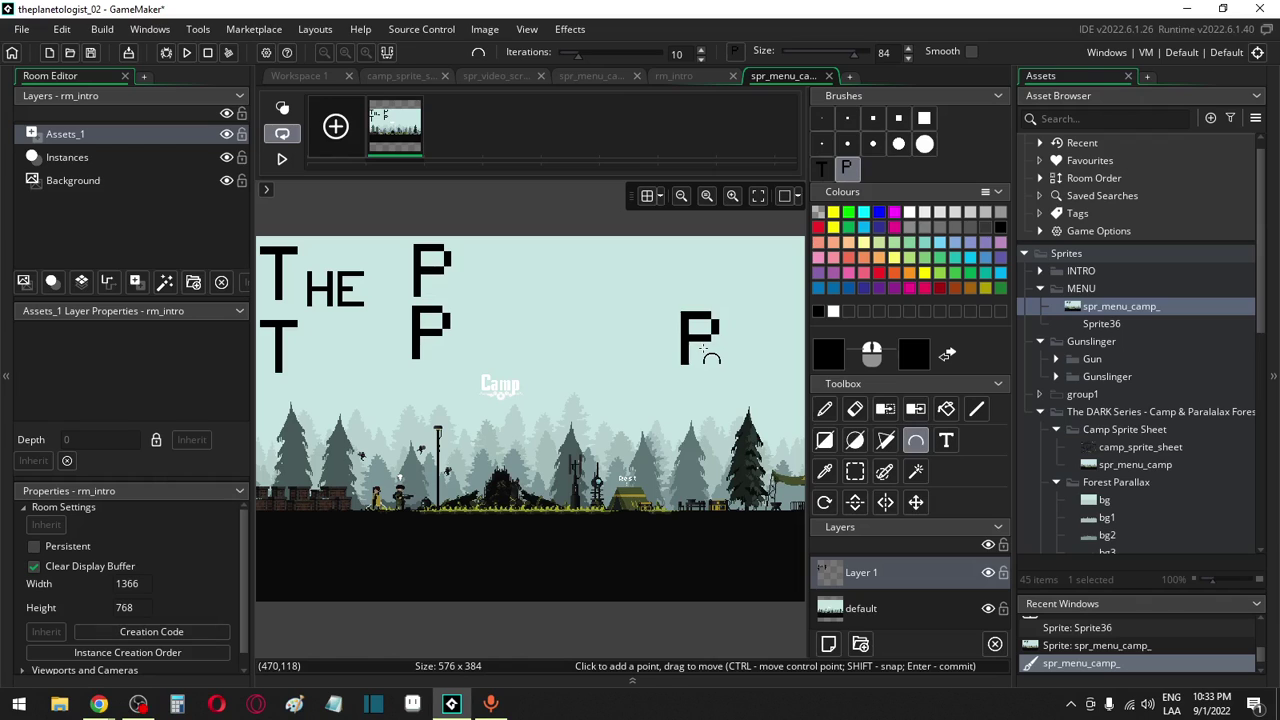
{"action": "left_click", "coordinate": [946, 440]}
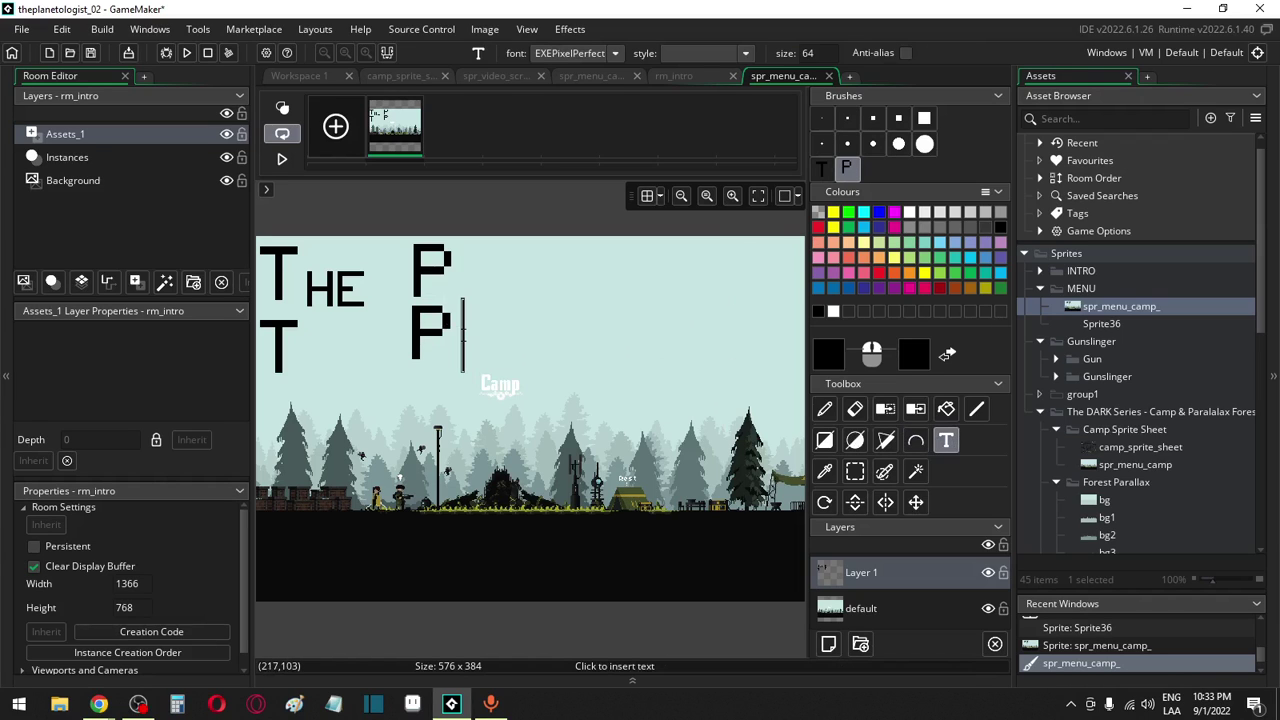
{"action": "type", "text": "la"}
{"action": "type", "text": "netologist"}
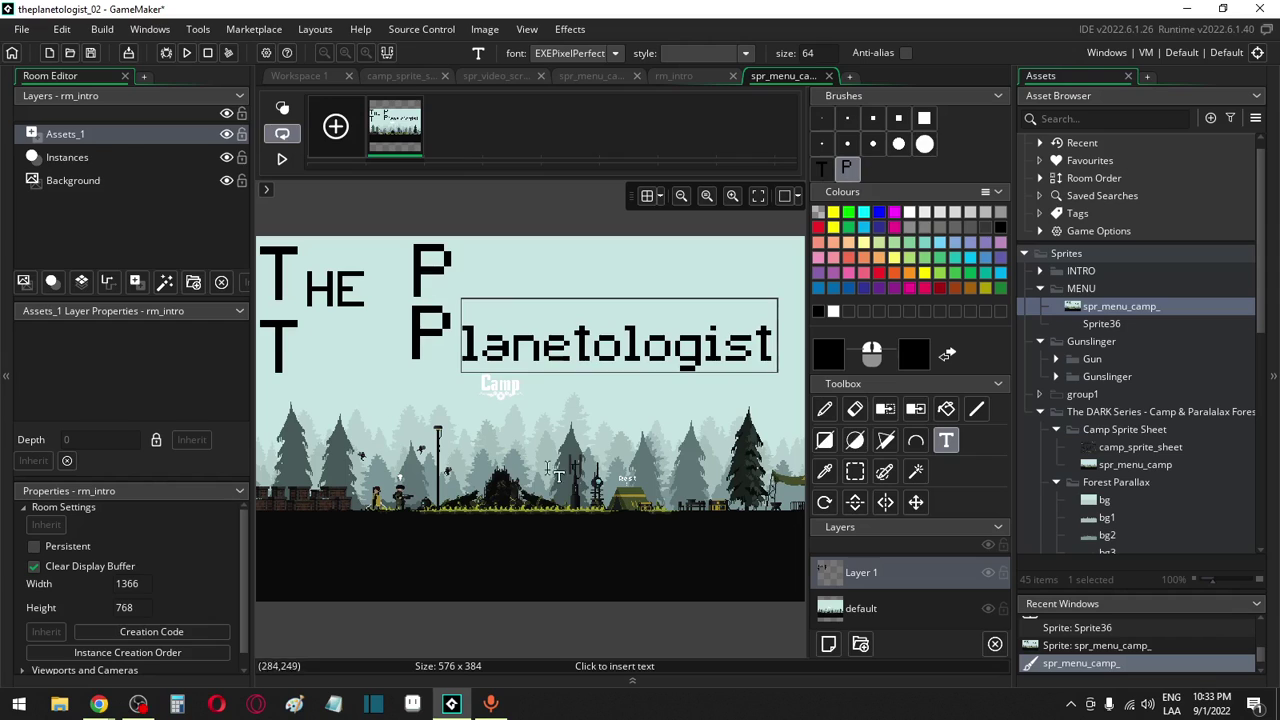
Write "LANETOLOGIST" in capitals, size 64, after the upper P
{"action": "left_click", "coordinate": [451, 264]}
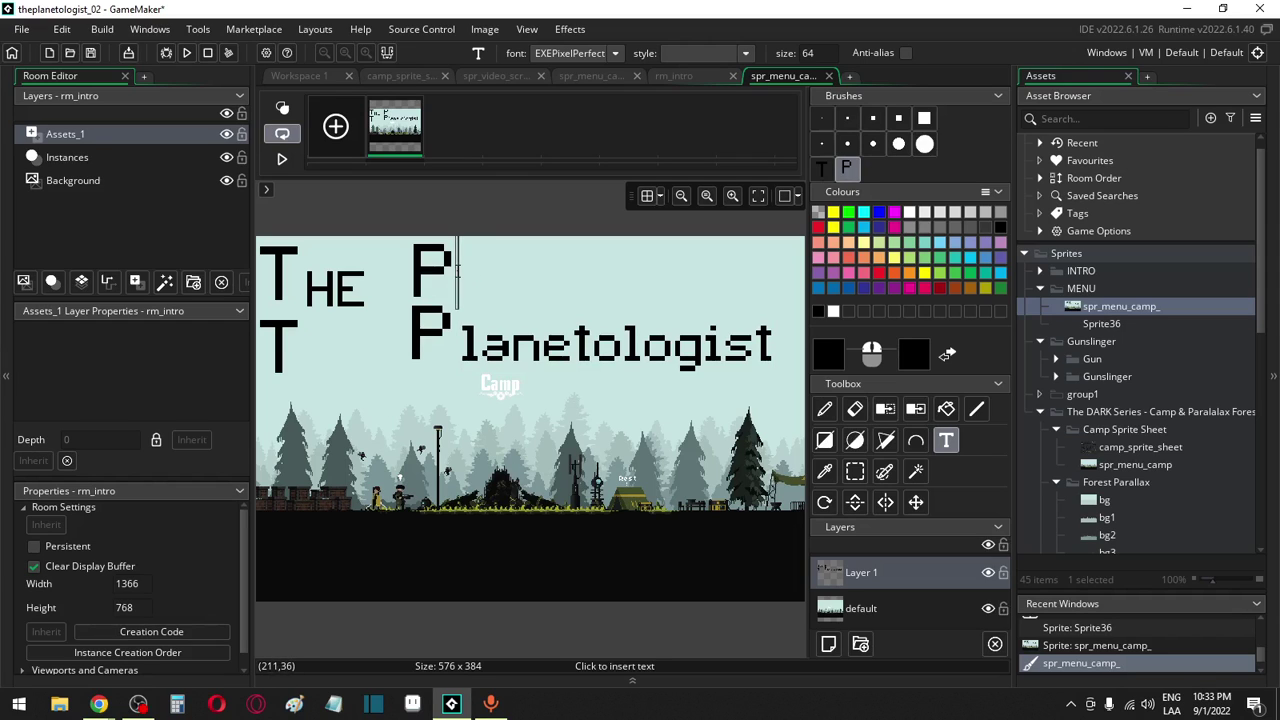
{"action": "type", "text": "LANETOLOGI"}
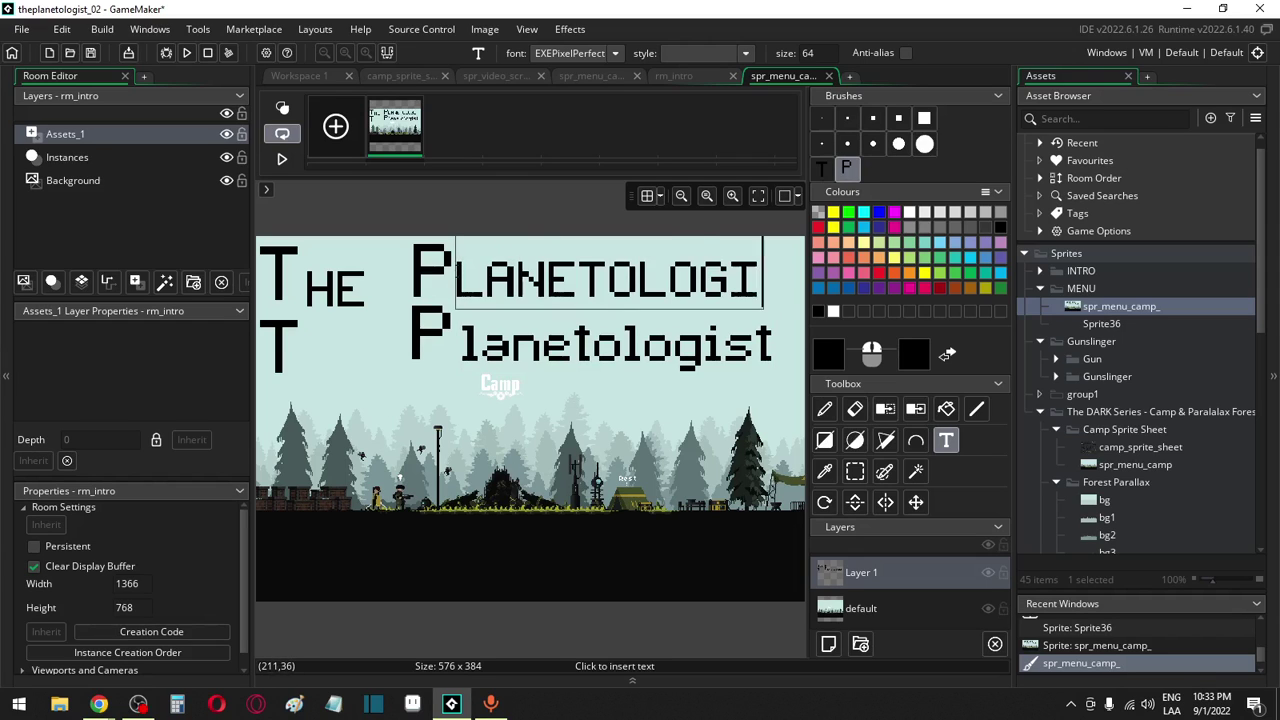
{"action": "type", "text": "ST"}
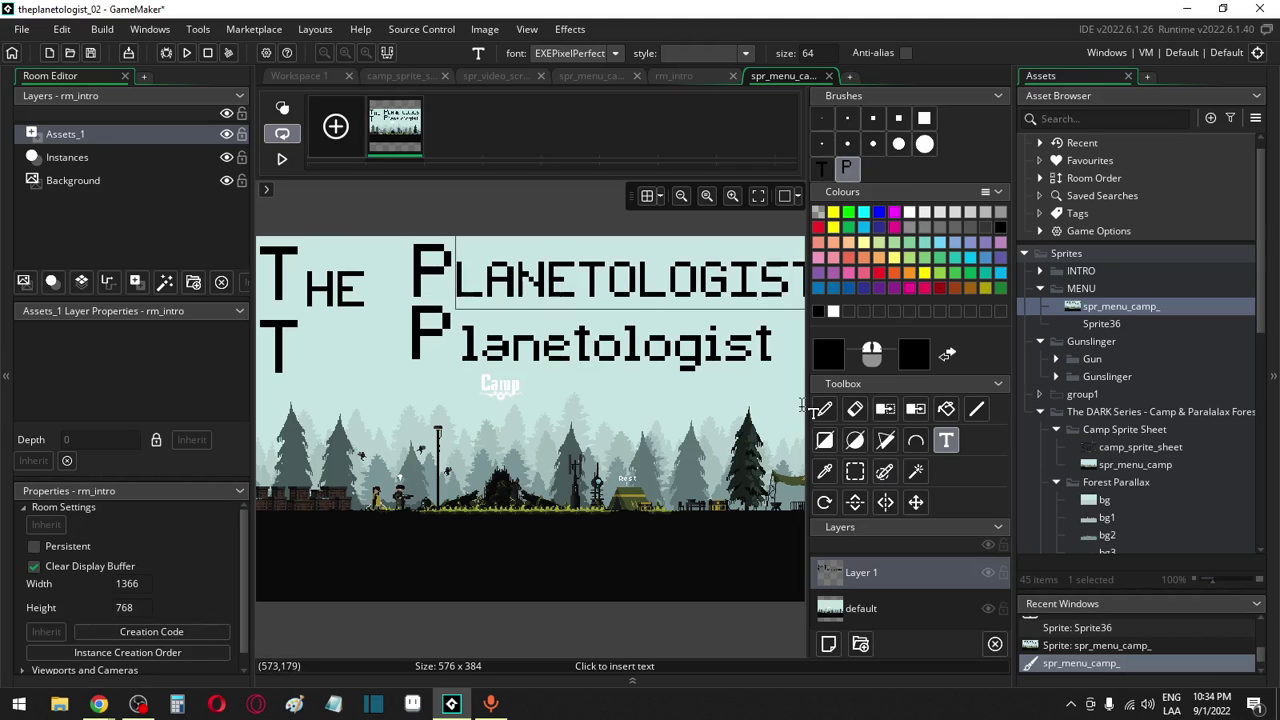
Write "he" in lowercase text, size 64, after the lower T
{"action": "mouse_move", "coordinate": [801, 404]}
{"action": "middle_mouse_down"}
{"action": "mouse_move", "coordinate": [654, 422]}
{"action": "mouse_move", "coordinate": [807, 416]}
{"action": "middle_mouse_up"}
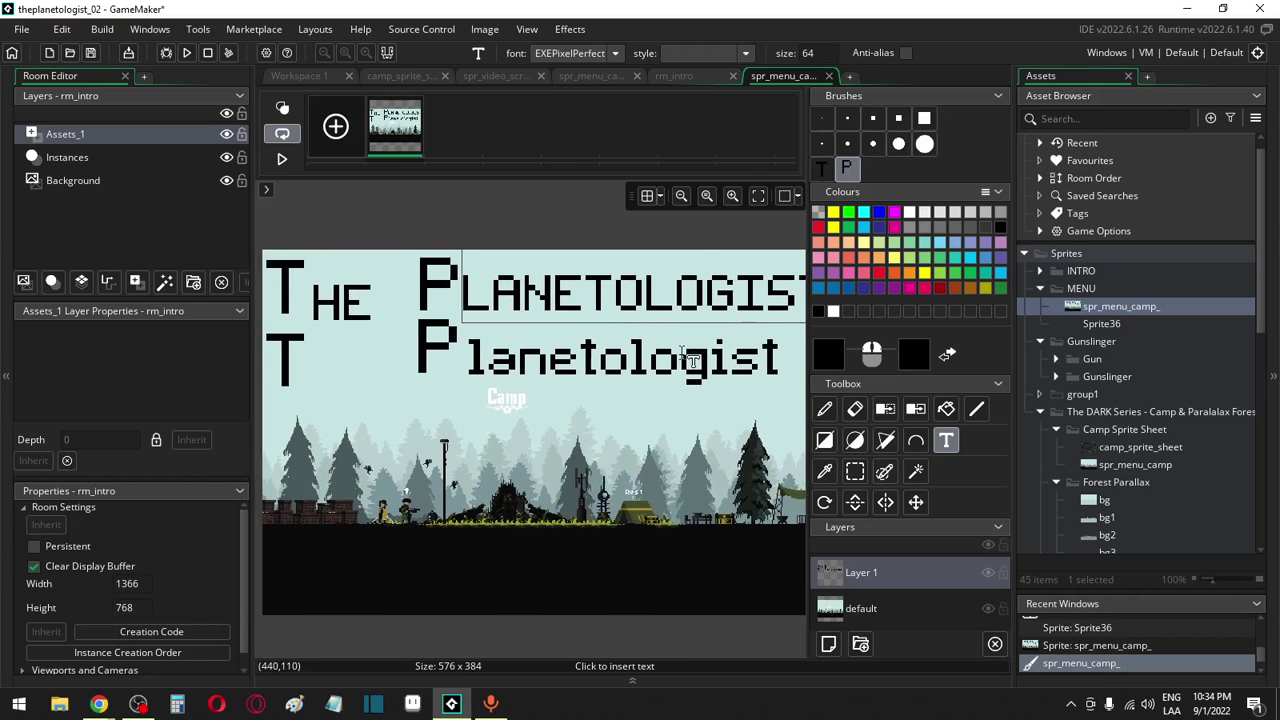
{"action": "middle_click_drag", "start_coordinate": [690, 360], "coordinate": [678, 370]}
{"action": "left_click", "coordinate": [308, 415]}
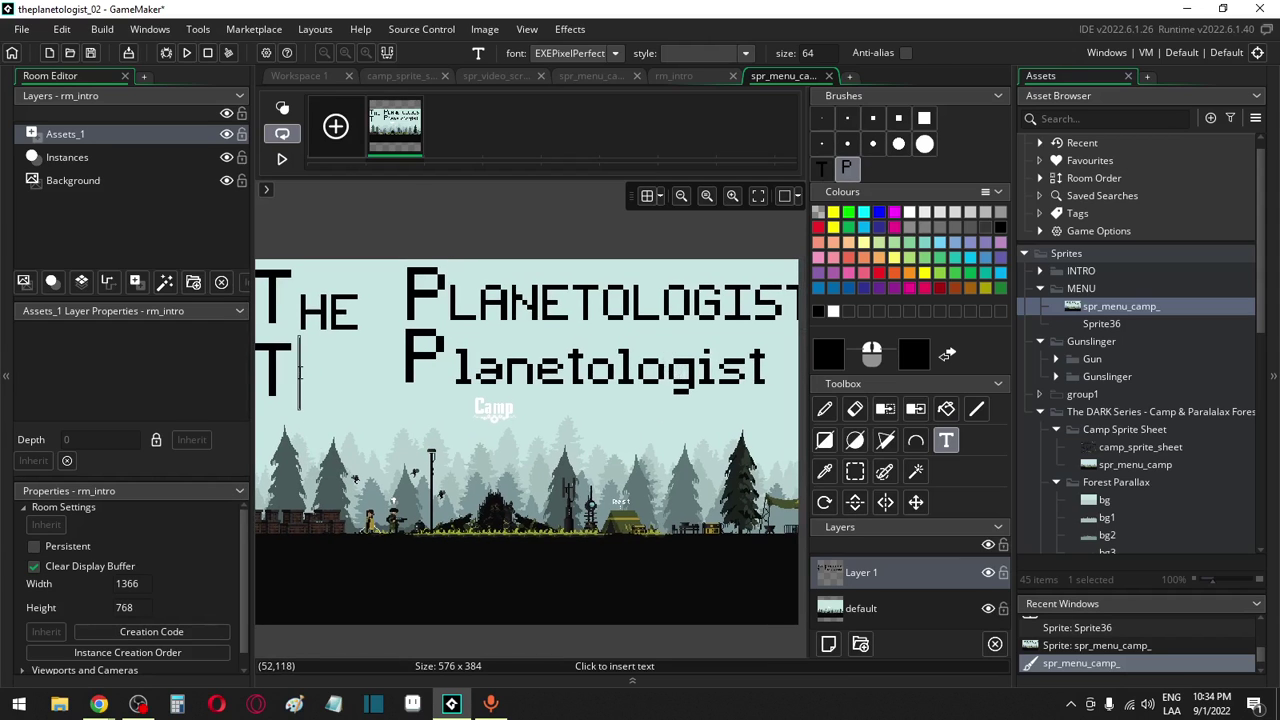
{"action": "type", "text": "he"}
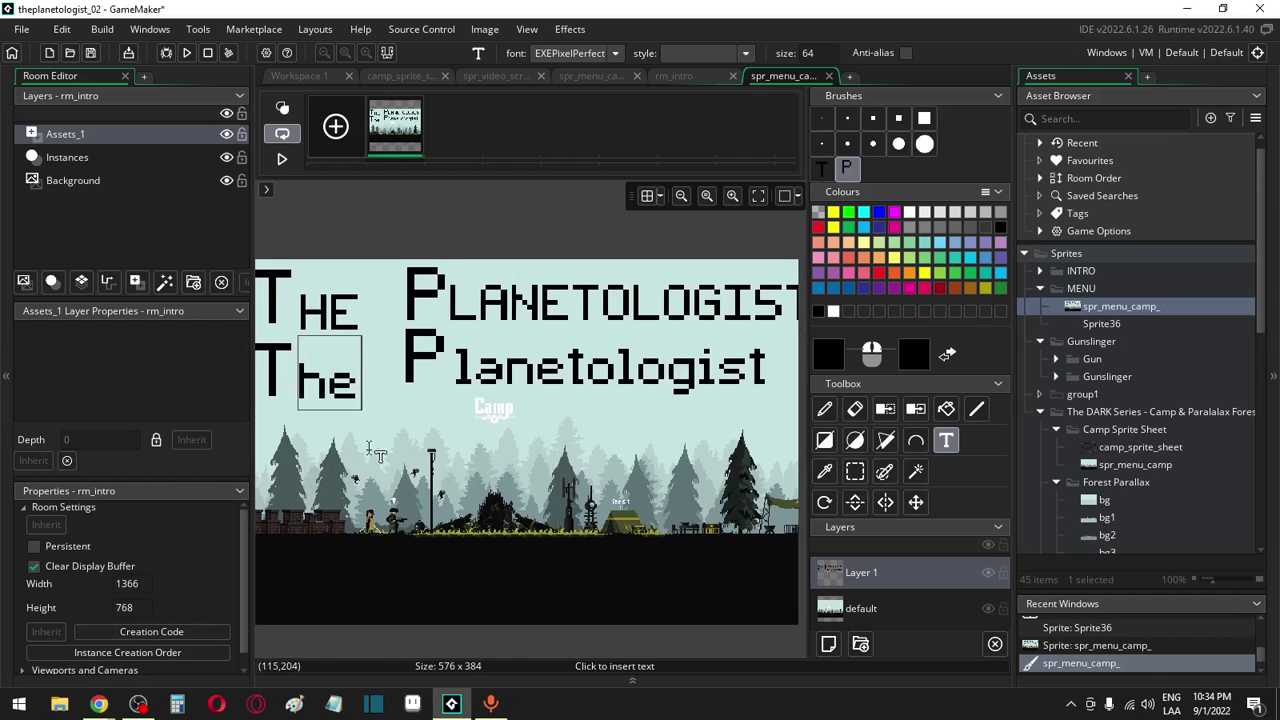
Move the upper HE closer to its T, and shift the upper P with LANETOLOGIST closer to THE
{"action": "left_click", "coordinate": [947, 355]}
{"action": "left_click", "coordinate": [862, 476]}
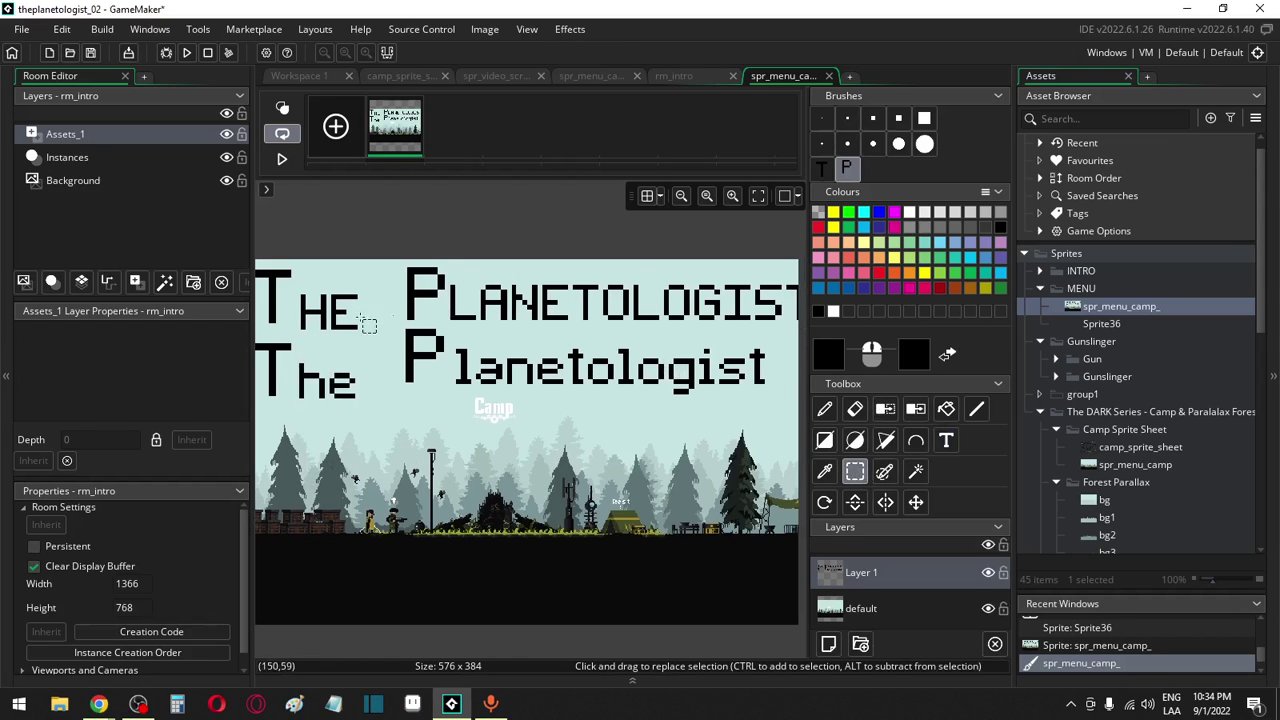
{"action": "left_click_drag", "start_coordinate": [288, 290], "coordinate": [352, 336]}
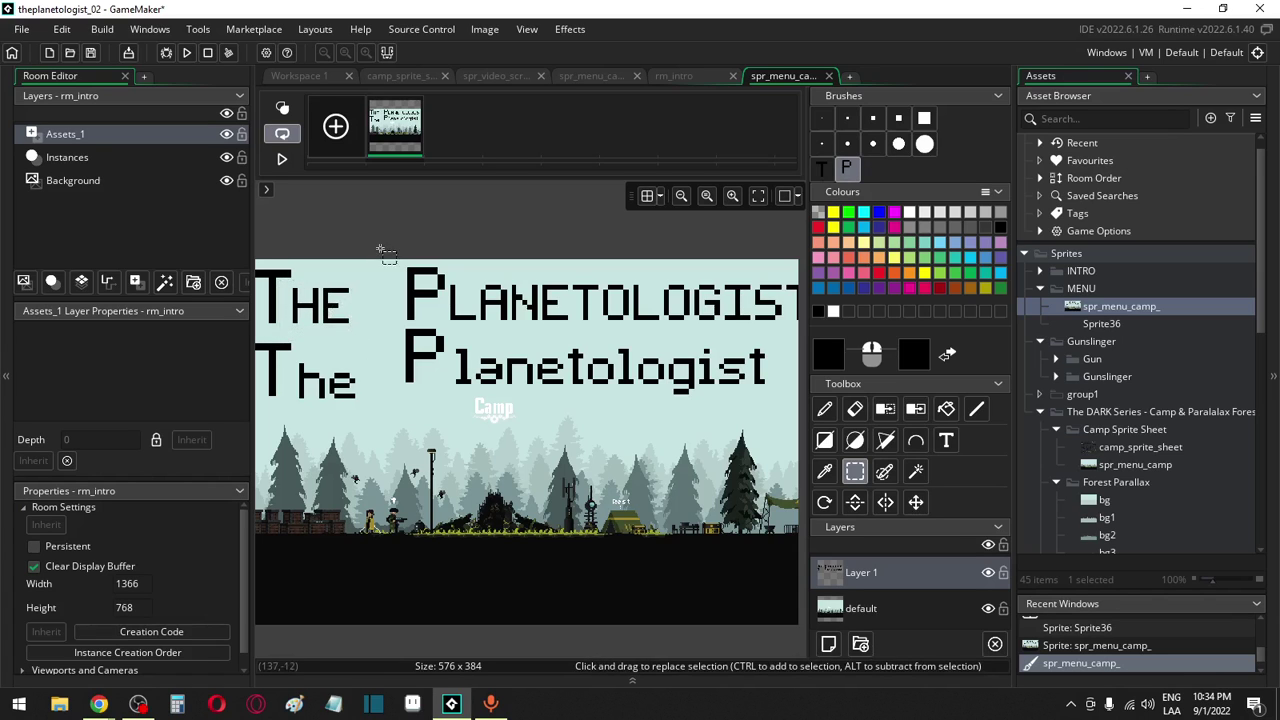
{"action": "middle_click_drag", "start_coordinate": [380, 248], "coordinate": [308, 259]}
{"action": "left_click_drag", "start_coordinate": [292, 253], "coordinate": [773, 343]}
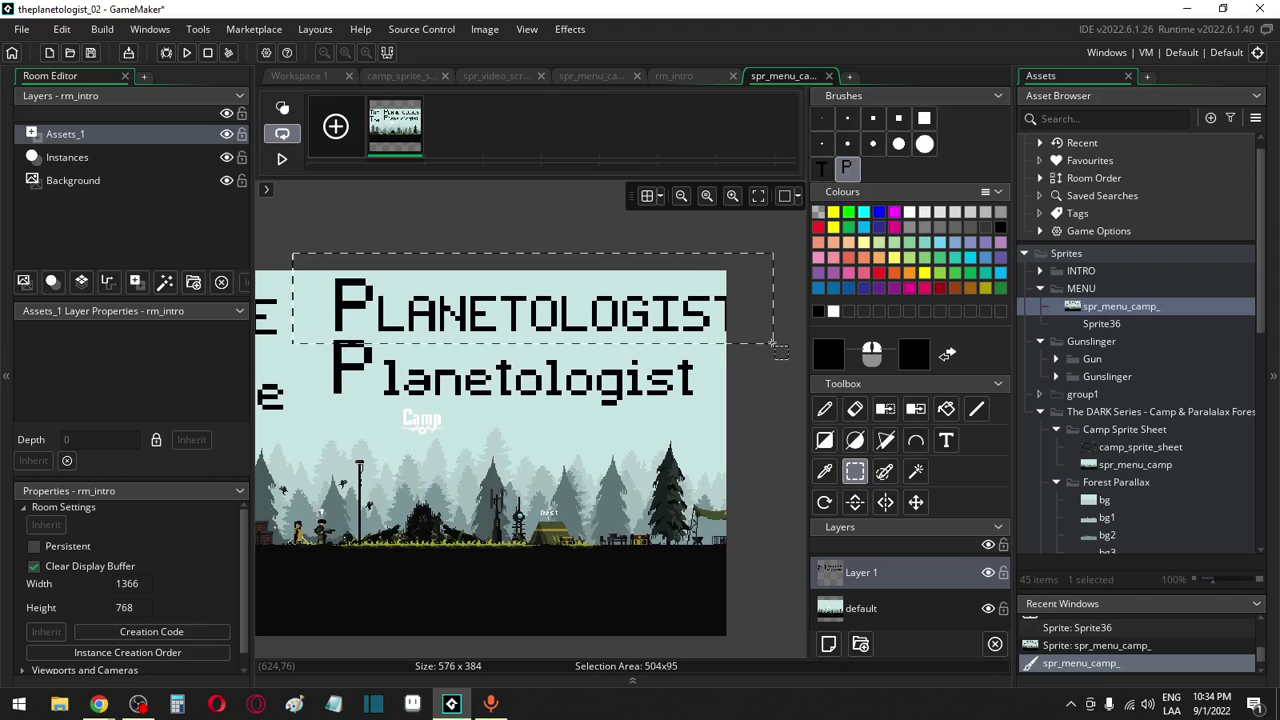
{"action": "left_click_drag", "start_coordinate": [711, 310], "coordinate": [675, 313]}
Delete the cut-off LANETOLOGIST lettering after the upper P, including its leftover bottom line
{"action": "left_click", "coordinate": [460, 240]}
{"action": "left_click_drag", "start_coordinate": [718, 251], "coordinate": [338, 333]}
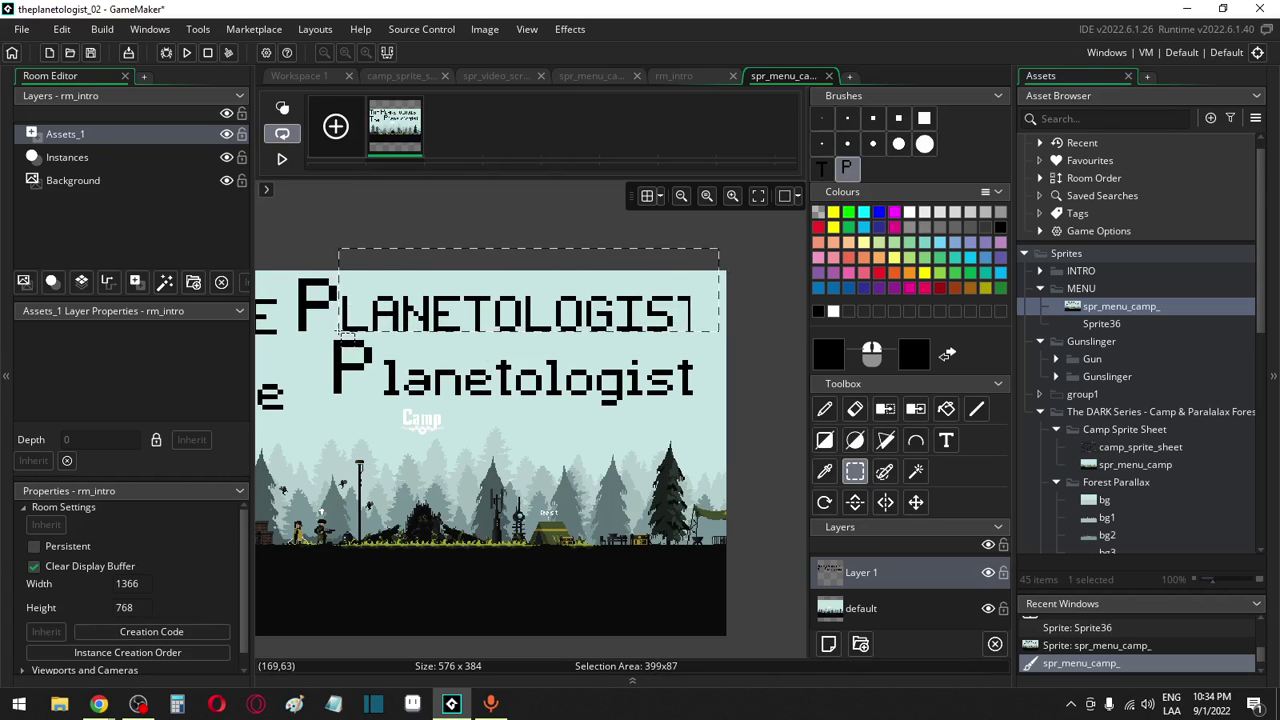
{"action": "key", "text": "Delete"}
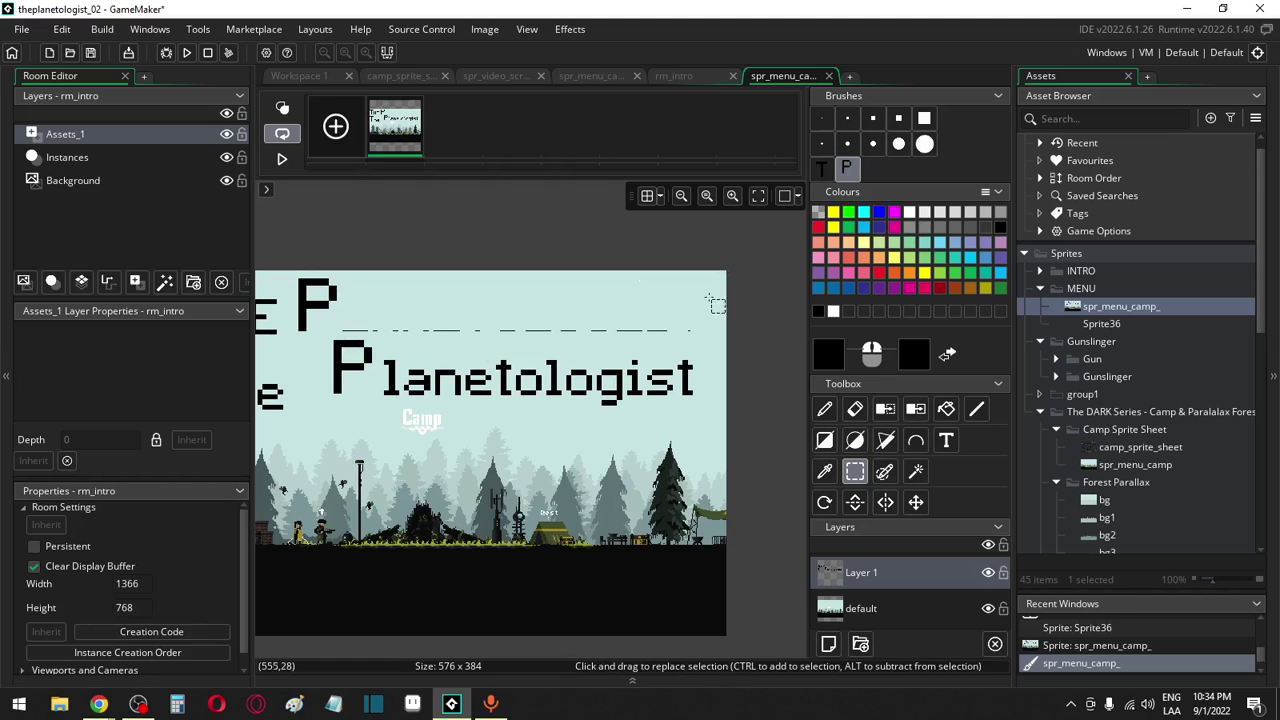
{"action": "mouse_move", "coordinate": [717, 297]}
{"action": "left_mouse_down"}
{"action": "mouse_move", "coordinate": [300, 345]}
{"action": "mouse_move", "coordinate": [340, 333]}
{"action": "left_mouse_up"}
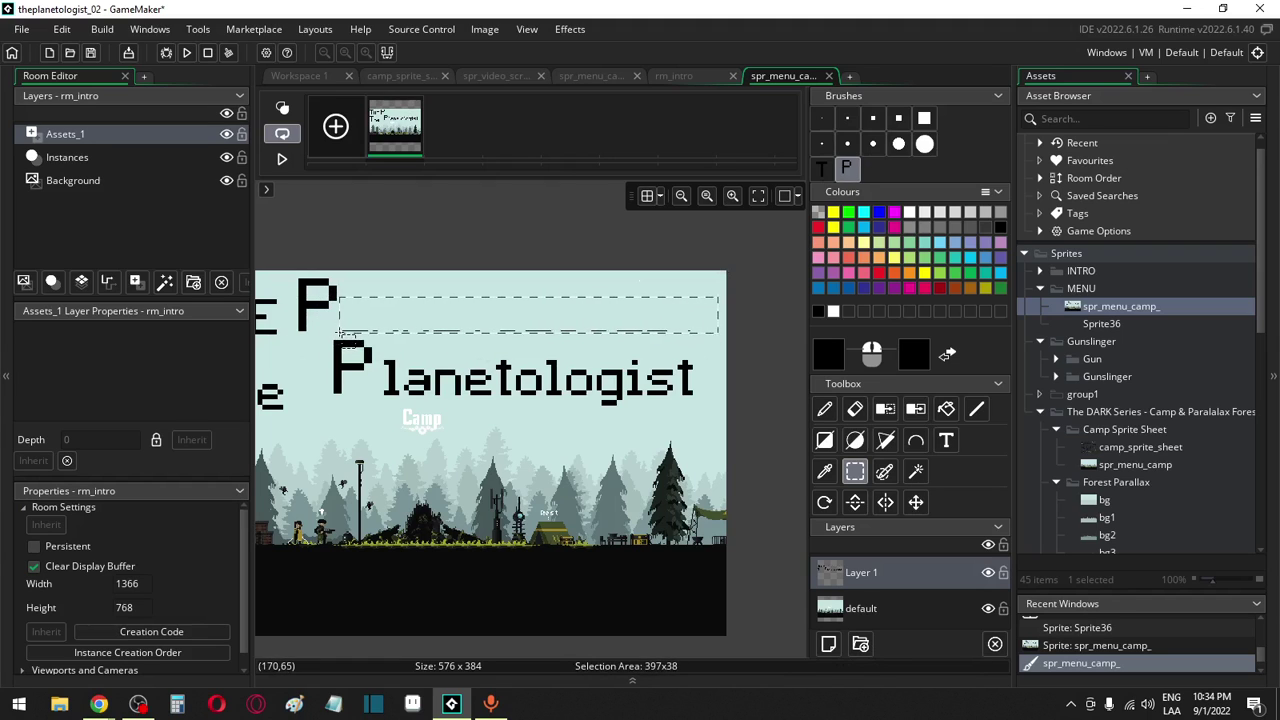
{"action": "key", "text": "Delete"}
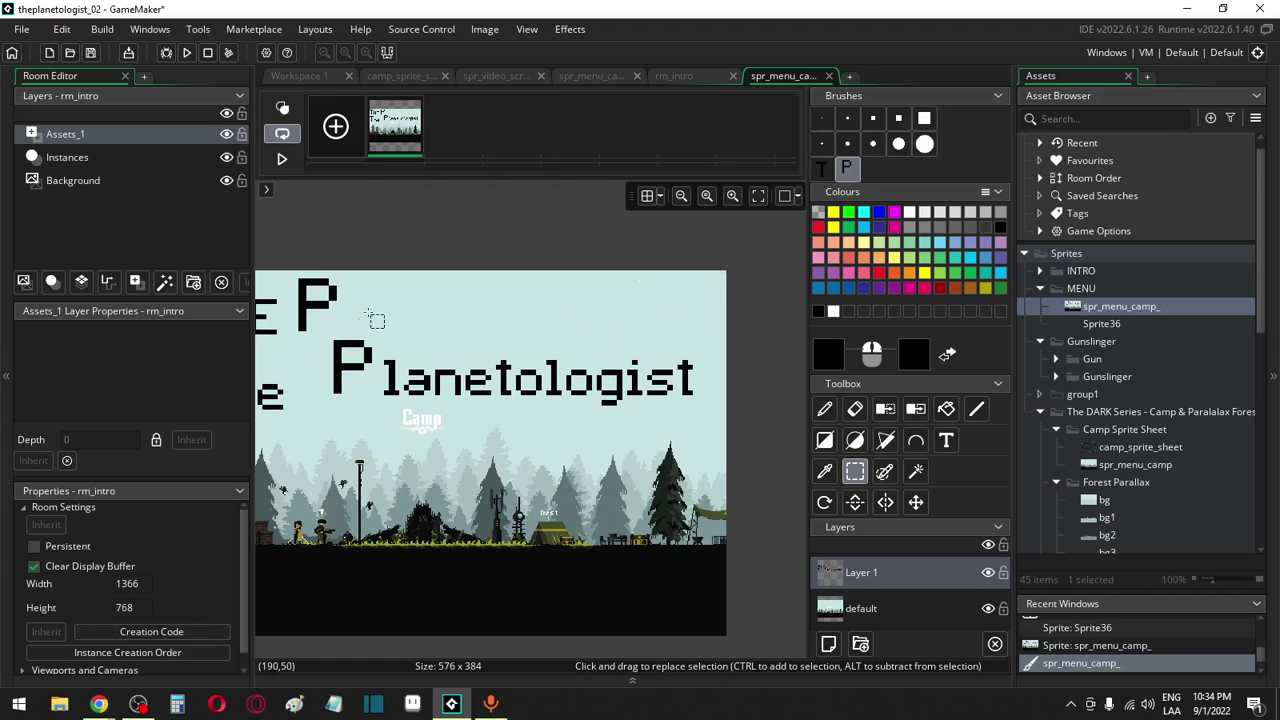
Rewrite "LANETOLOGIST" in capitals, size 64, directly after the upper P
{"action": "left_click", "coordinate": [948, 440]}
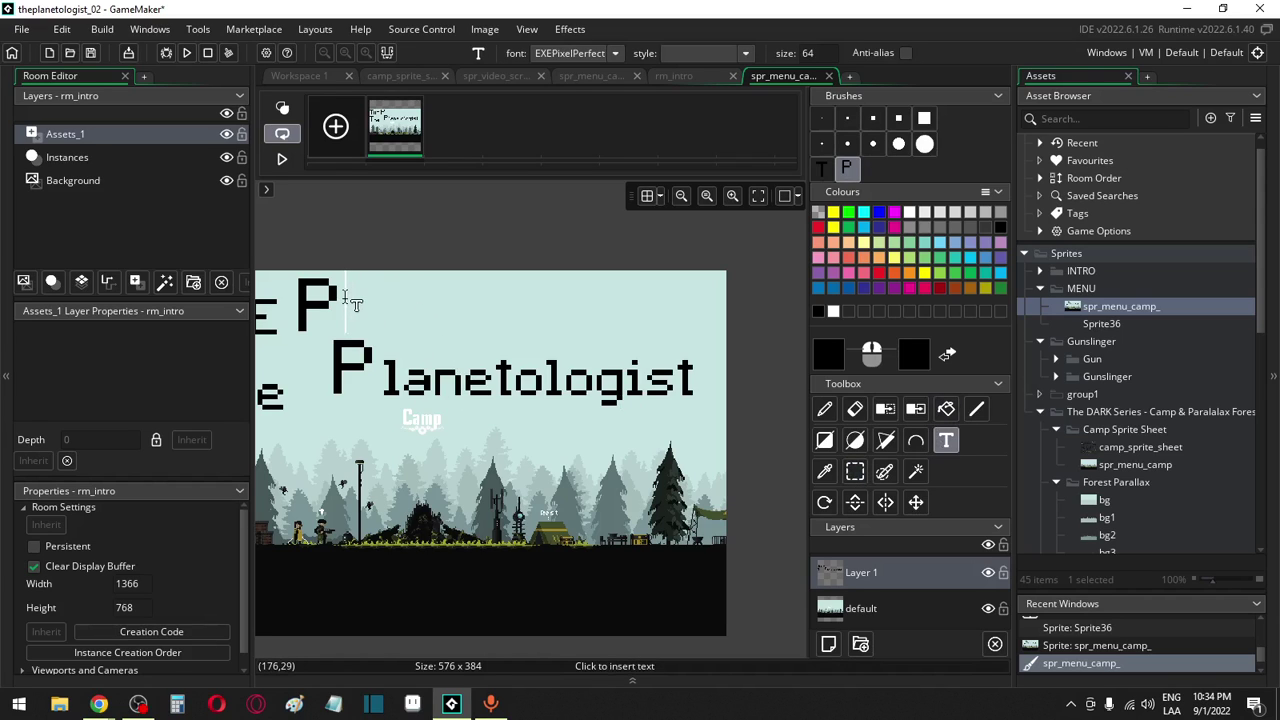
{"action": "type", "text": "L"}
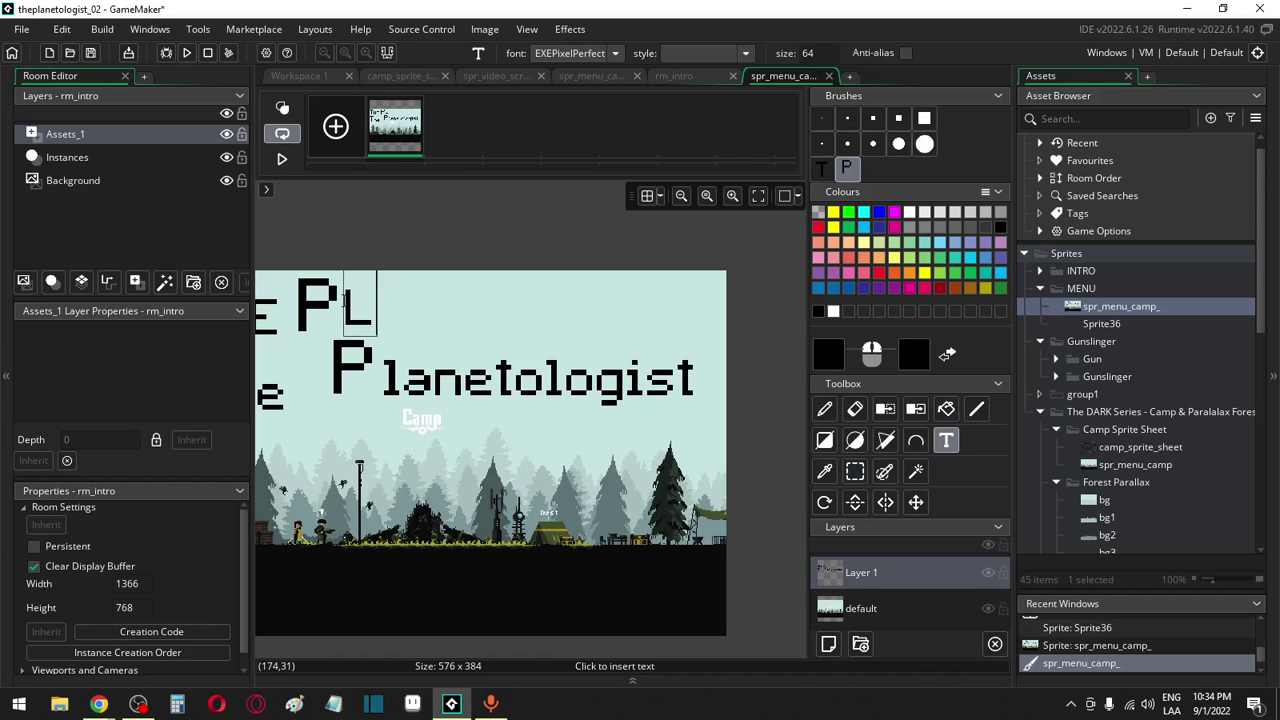
{"action": "type", "text": "ANETOLOGIST"}
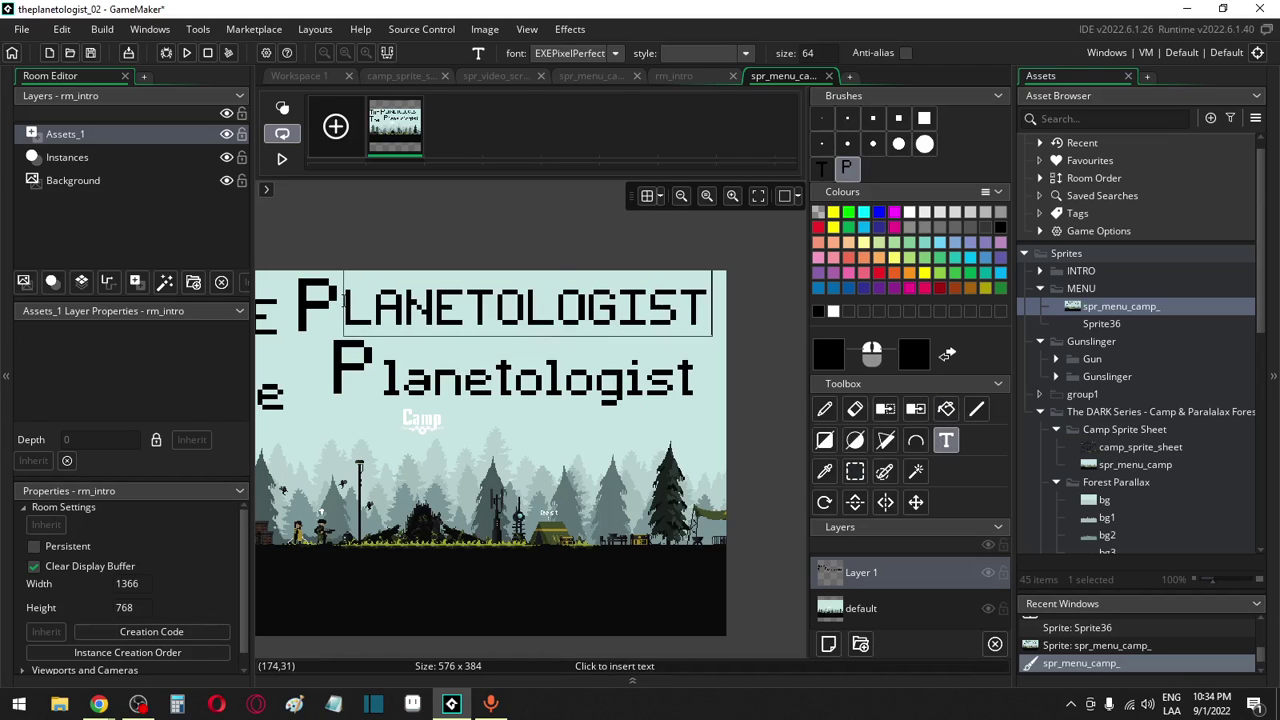
{"action": "left_click", "coordinate": [400, 222]}
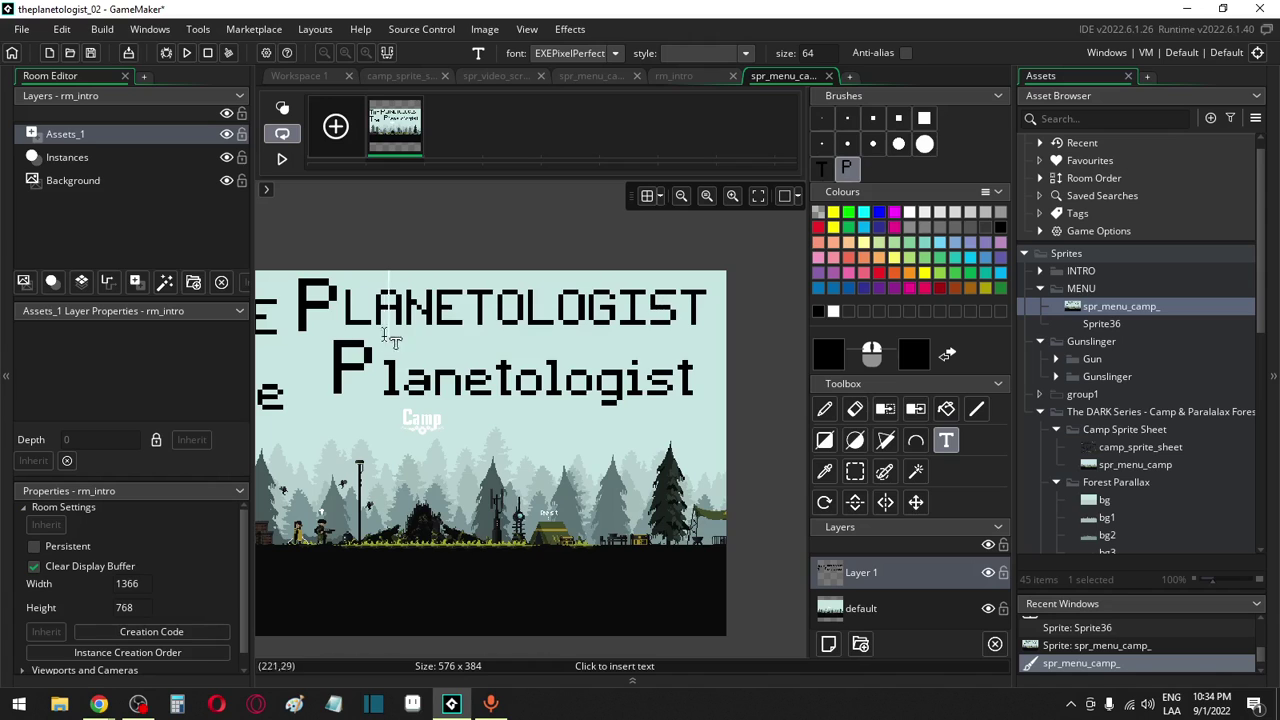
Move the lowercase lanetologist lettering slightly closer to the lower P
{"action": "middle_click_drag", "start_coordinate": [385, 333], "coordinate": [489, 281]}
{"action": "left_click", "coordinate": [855, 472]}
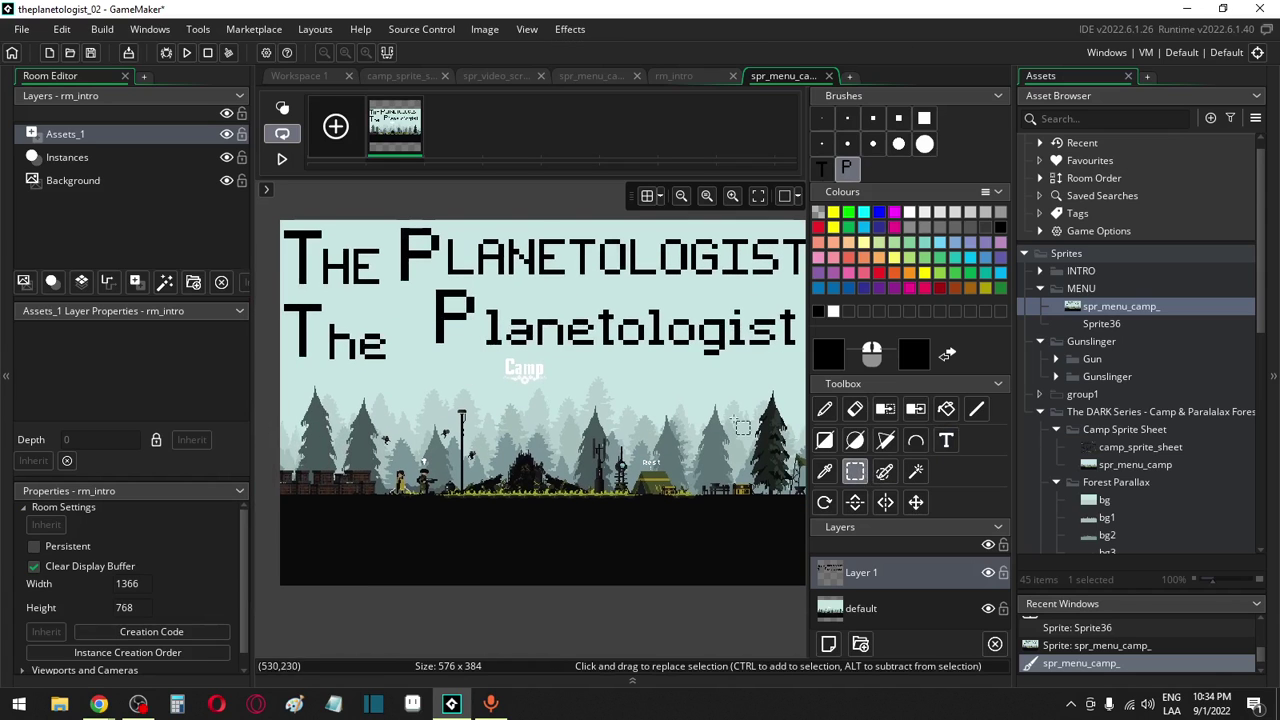
{"action": "left_click_drag", "start_coordinate": [800, 303], "coordinate": [530, 342]}
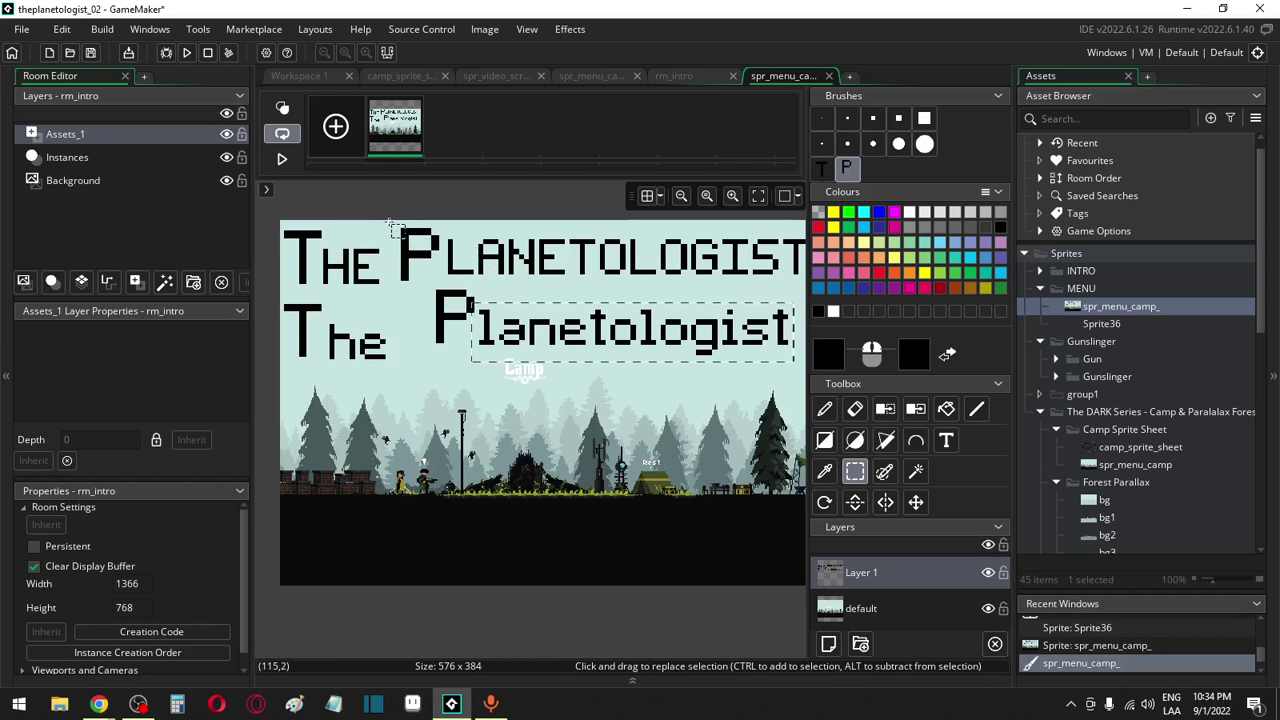
Raise the upper P slightly and shift the capital LANETOLOGIST slightly down and toward it
{"action": "left_click_drag", "start_coordinate": [390, 221], "coordinate": [437, 267]}
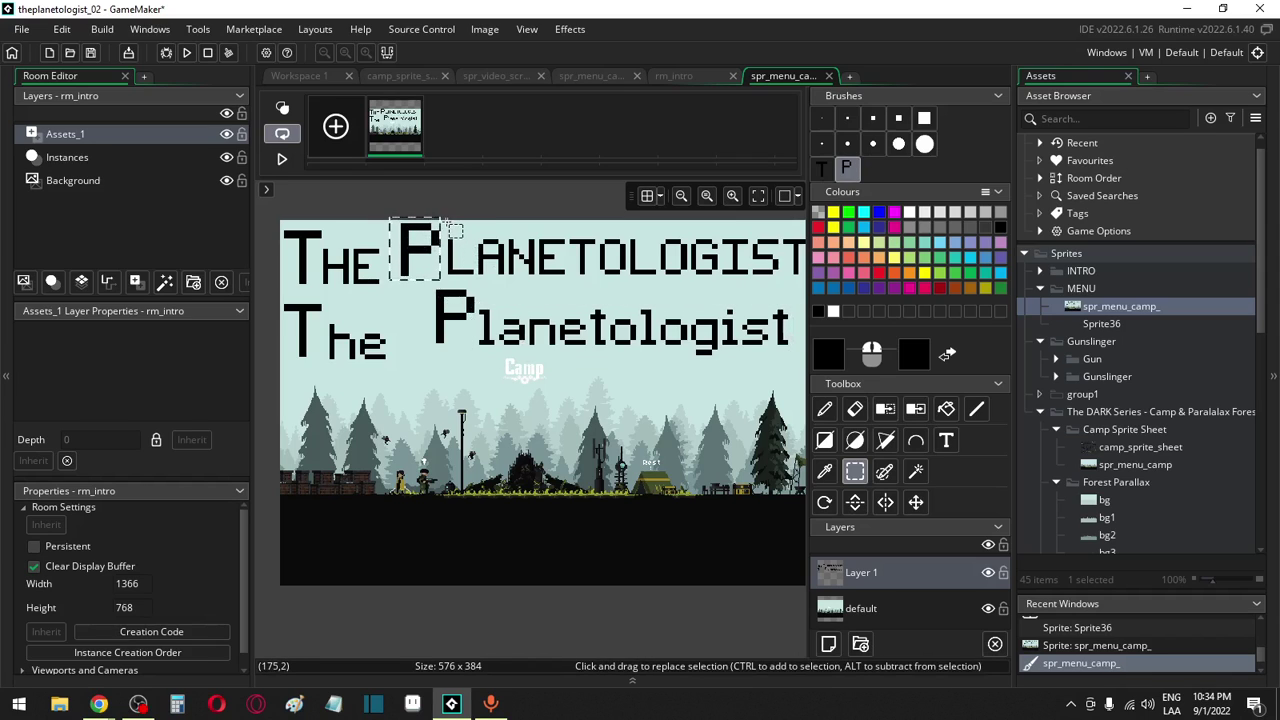
{"action": "left_click_drag", "start_coordinate": [443, 222], "coordinate": [848, 290]}
{"action": "left_click_drag", "start_coordinate": [702, 255], "coordinate": [697, 260]}
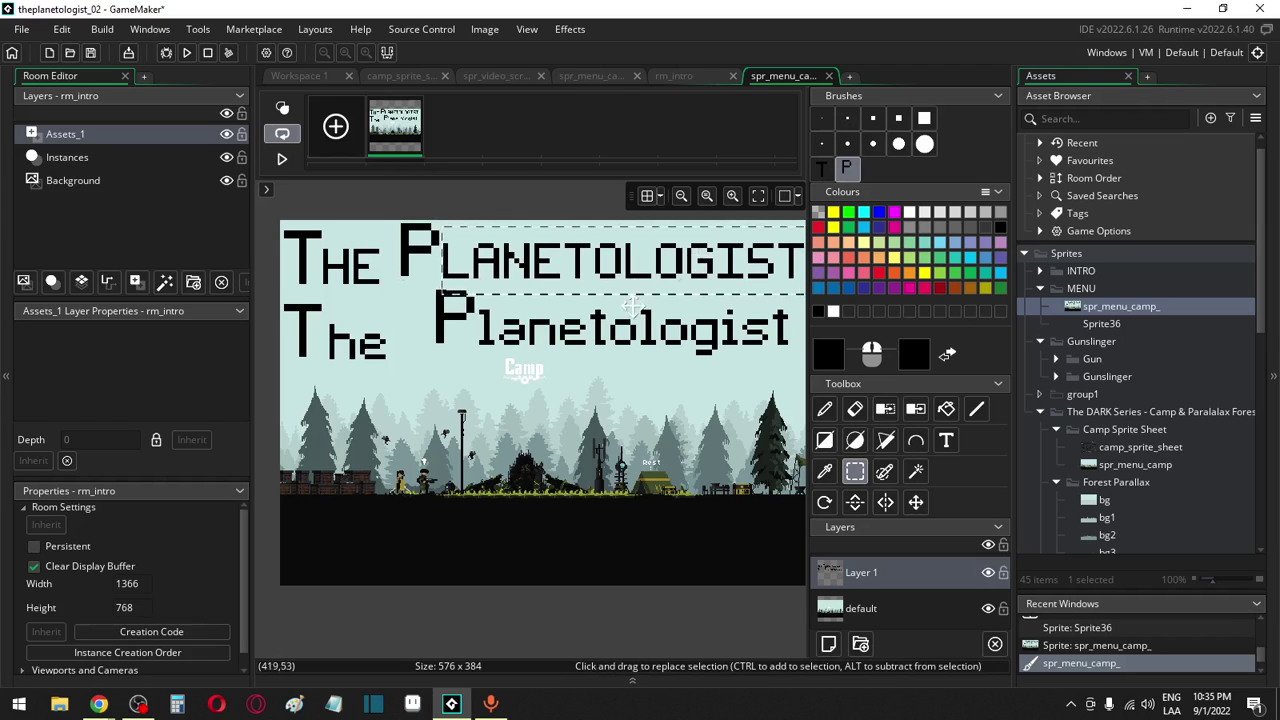
{"action": "left_click", "coordinate": [463, 407]}
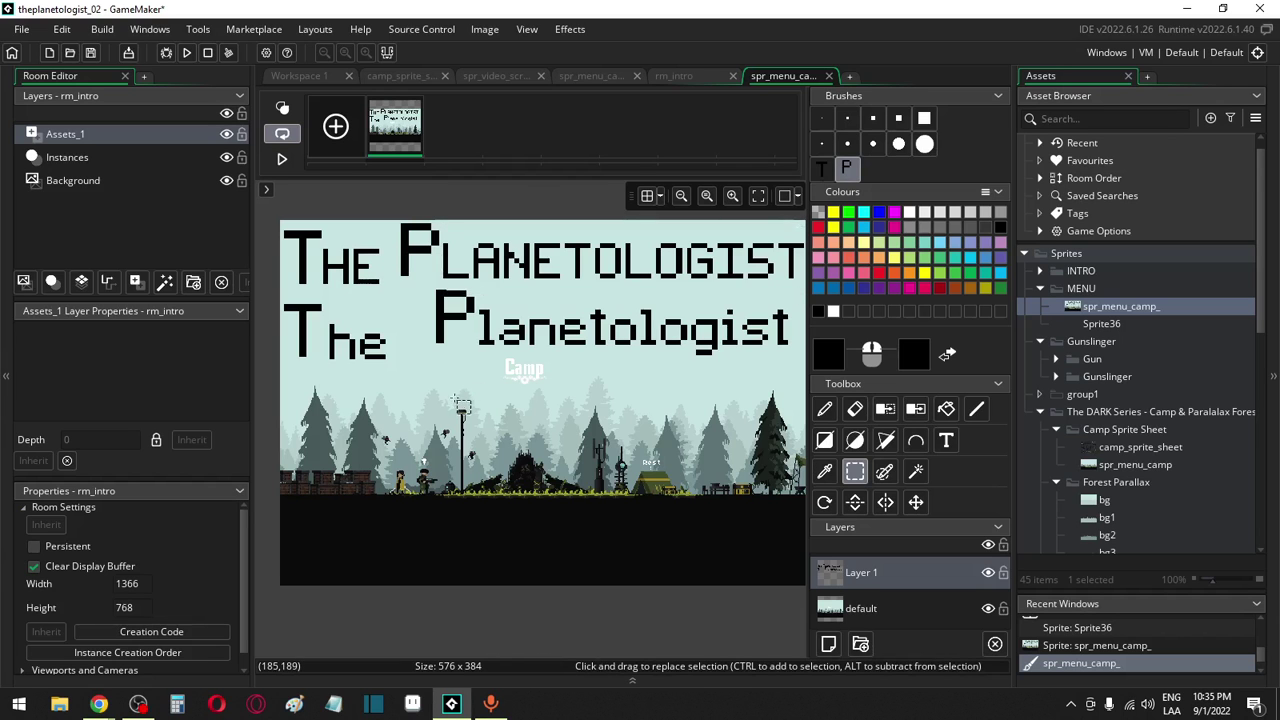
Fine-tune the capital LANETOLOGIST so it sits slightly lower and closer beside the upper P
{"action": "scroll", "coordinate": [441, 366], "scroll_direction": "up", "scroll_amount": 5}
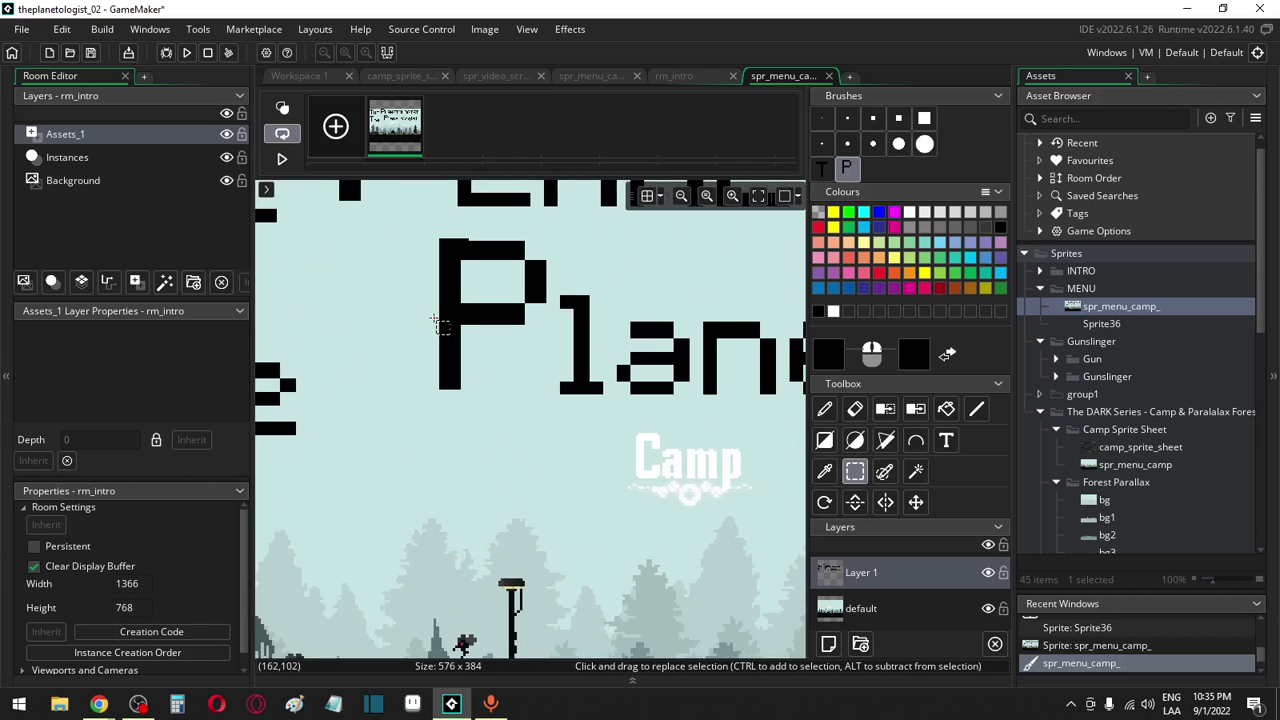
{"action": "scroll", "coordinate": [441, 325], "scroll_direction": "down", "scroll_amount": 4}
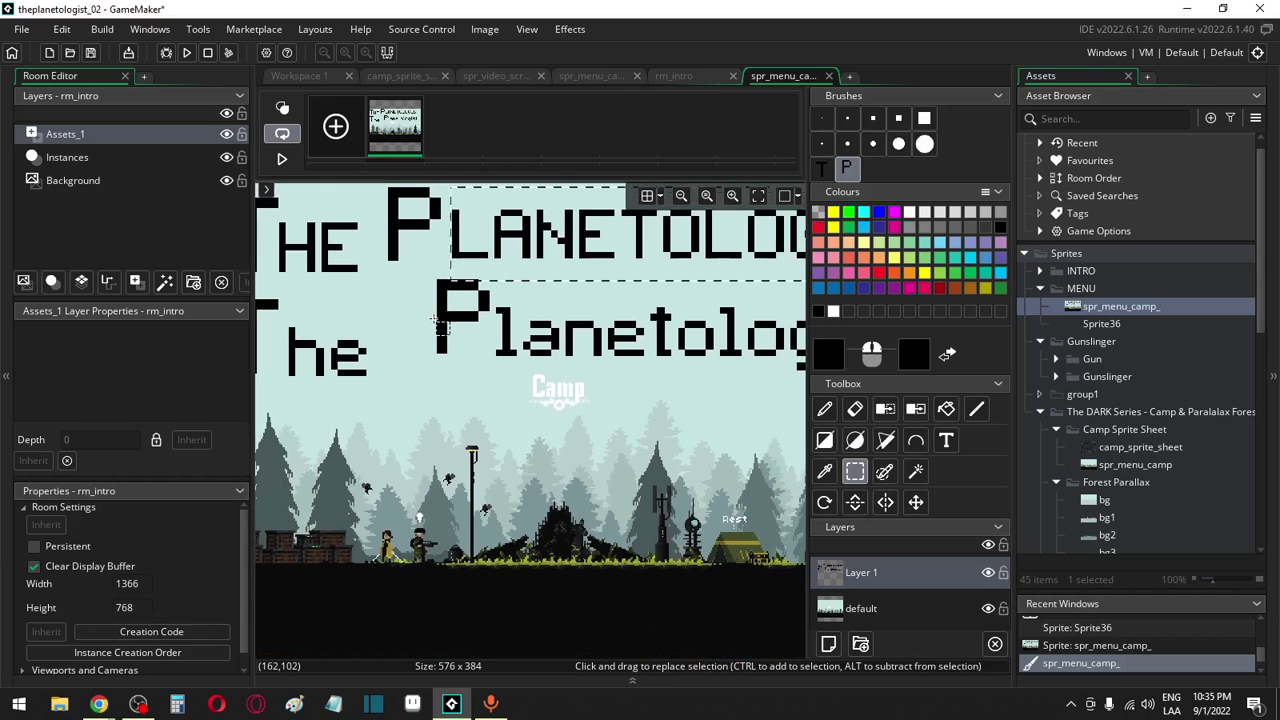
{"action": "left_click_drag", "start_coordinate": [441, 222], "coordinate": [510, 253]}
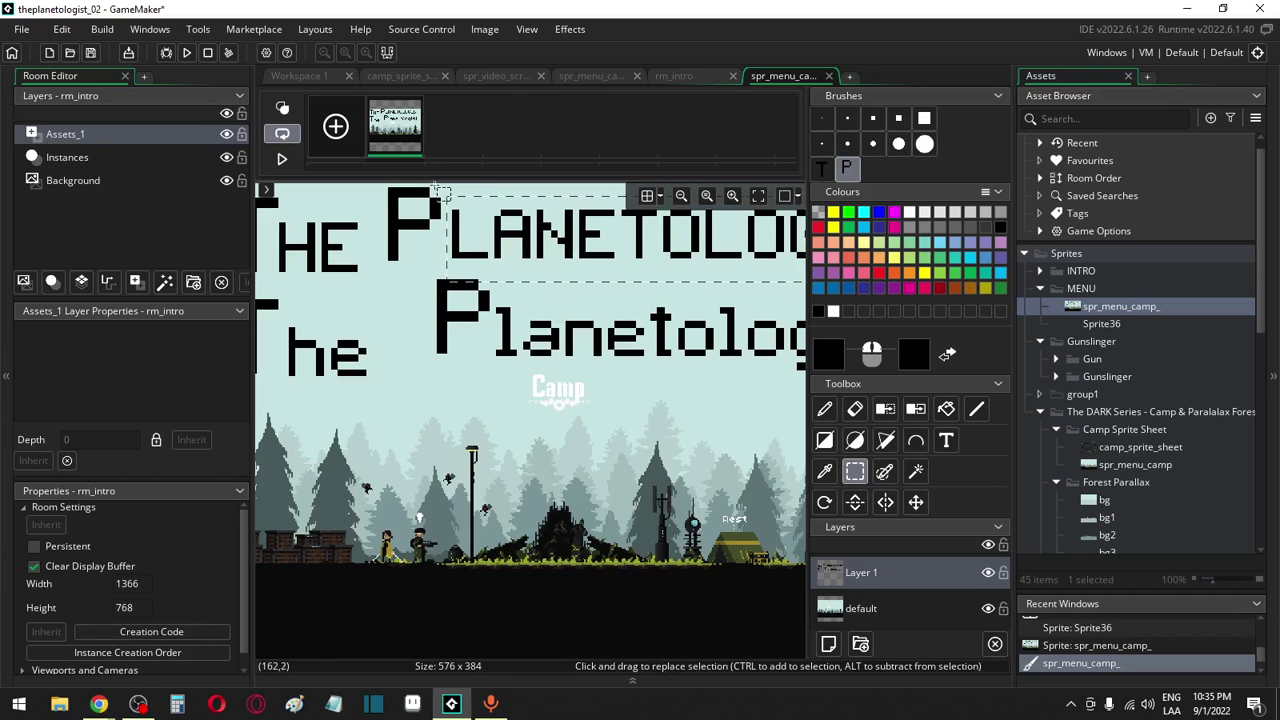
{"action": "left_click_drag", "start_coordinate": [444, 189], "coordinate": [948, 275]}
{"action": "left_click_drag", "start_coordinate": [686, 240], "coordinate": [690, 248]}
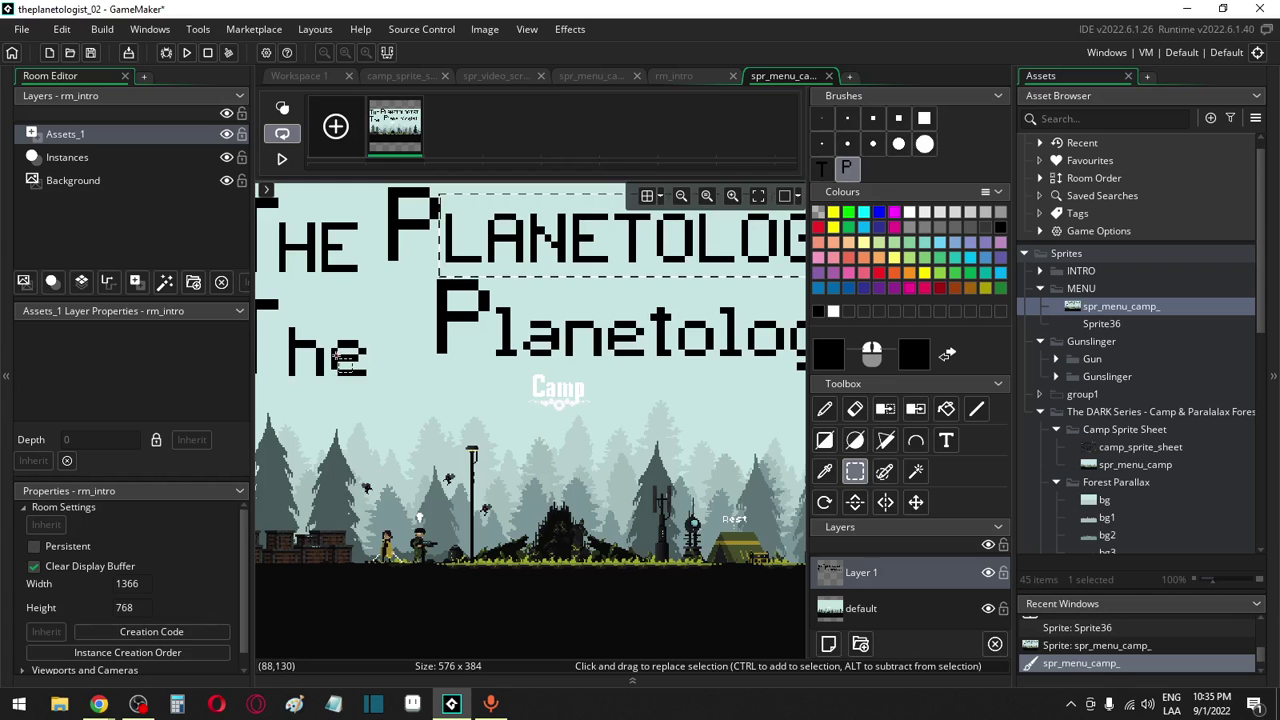
Move the lower he closer to its T, and shift the lower Planetologist closer to The, slightly downward
{"action": "scroll", "coordinate": [322, 405], "scroll_direction": "down", "scroll_amount": 2}
{"action": "middle_click_drag", "start_coordinate": [322, 405], "coordinate": [438, 403]}
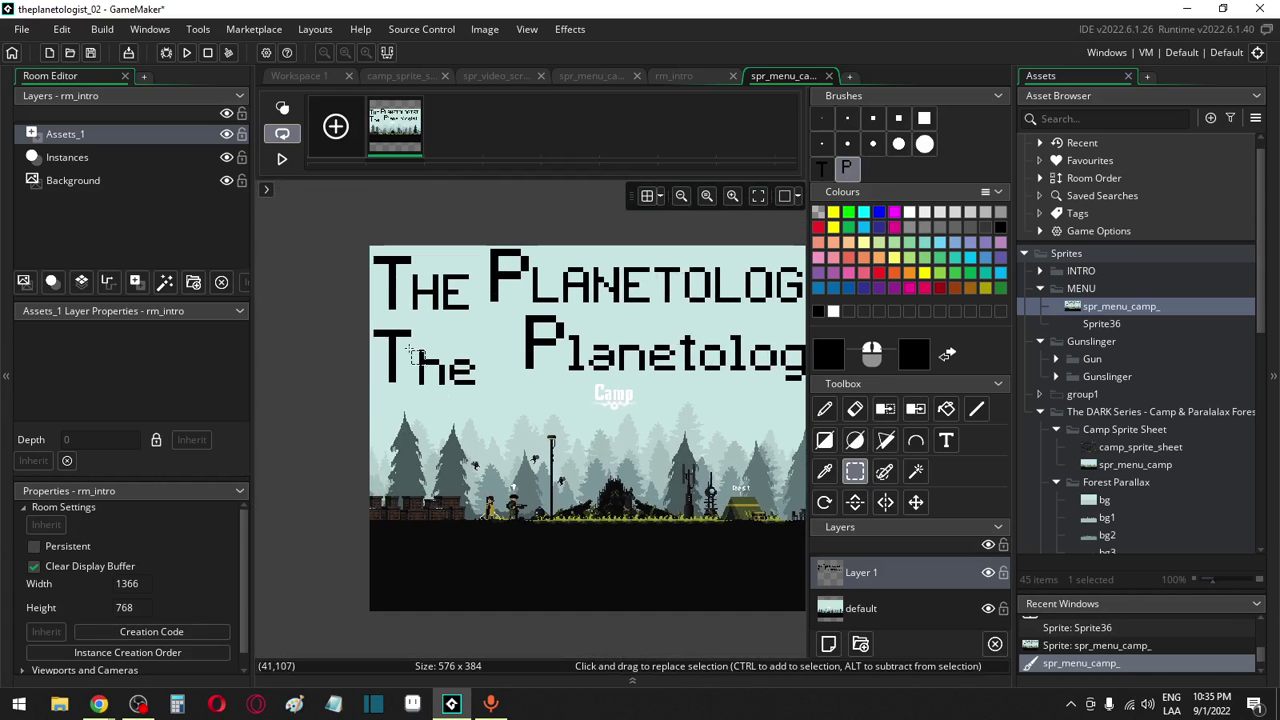
{"action": "left_click_drag", "start_coordinate": [398, 344], "coordinate": [444, 368]}
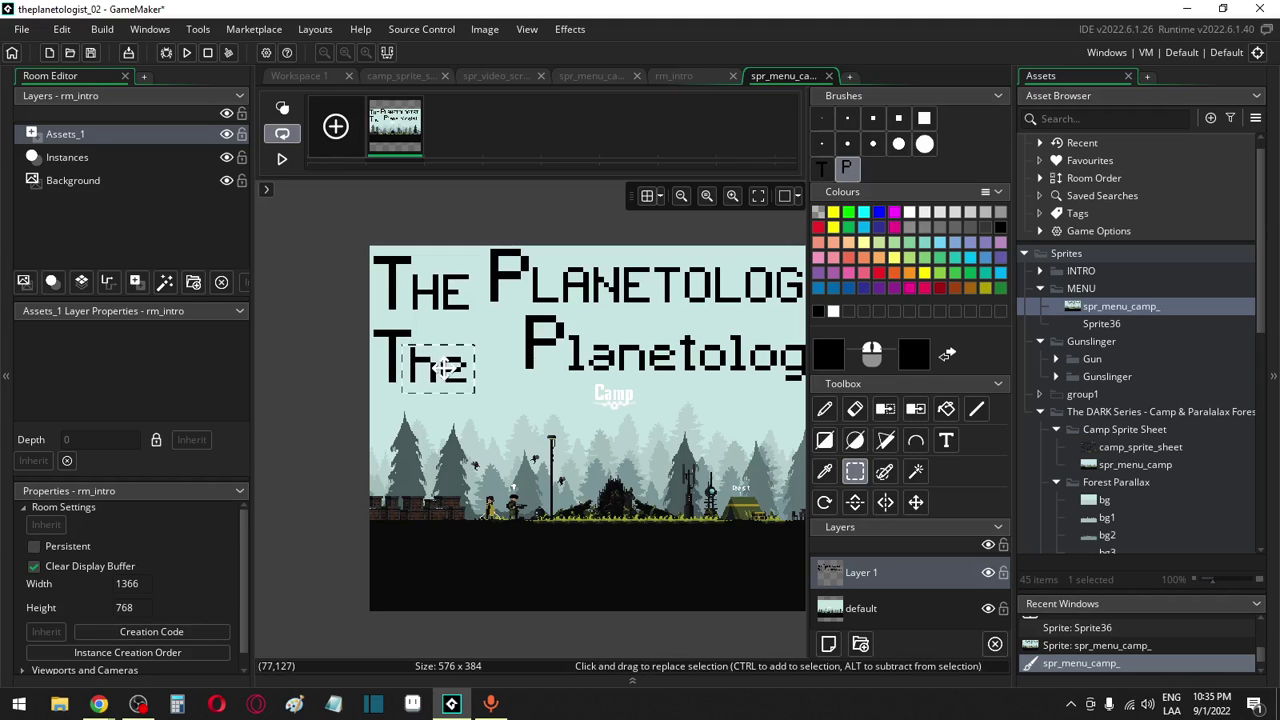
{"action": "scroll", "coordinate": [527, 416], "scroll_direction": "down", "scroll_amount": 2, "text": "ctrl"}
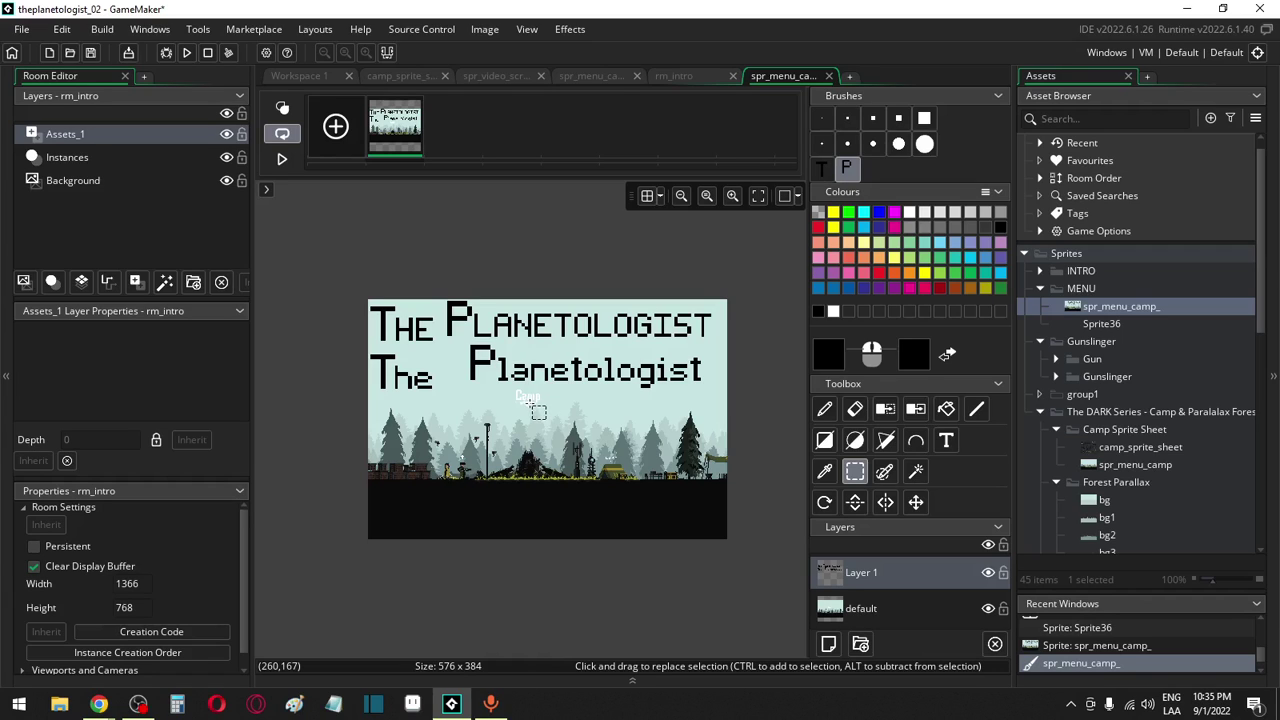
{"action": "scroll", "coordinate": [471, 401], "scroll_direction": "up", "scroll_amount": 2}
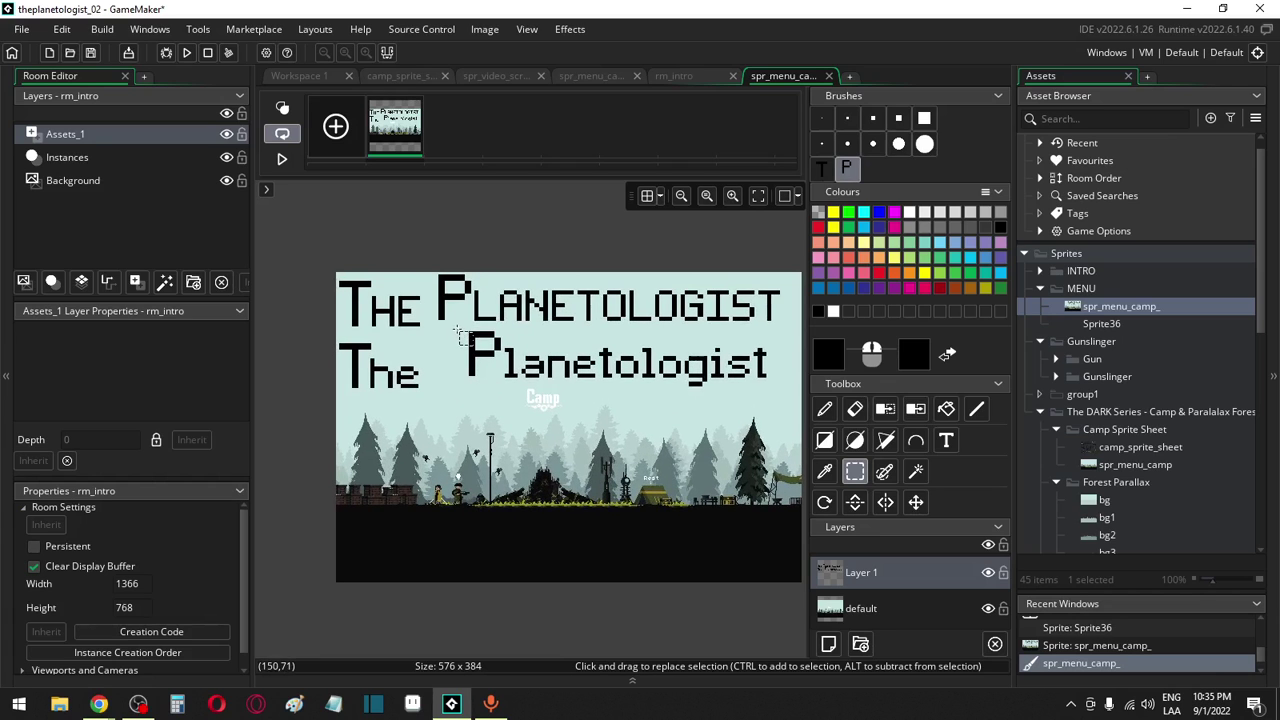
{"action": "left_click_drag", "start_coordinate": [459, 334], "coordinate": [682, 389]}
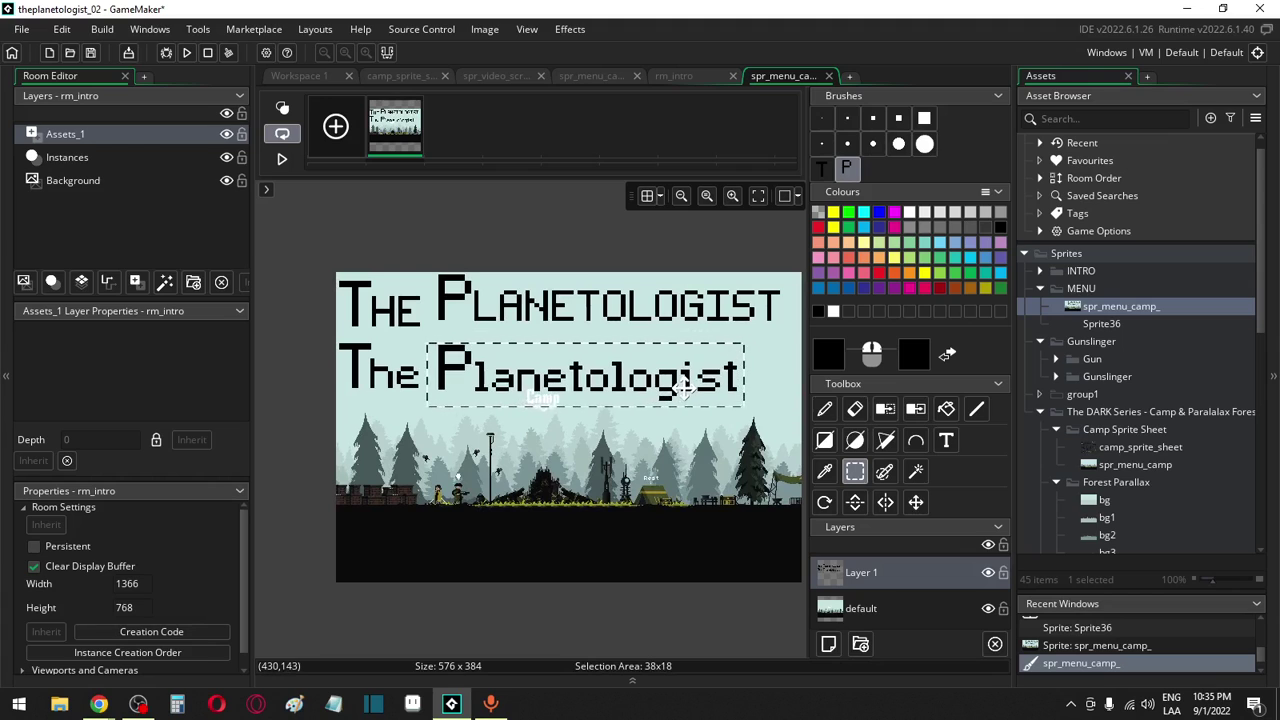
Select the capital title line, duplicate Layer 1, and hide the duplicate Layer 1 (2)
{"action": "left_click_drag", "start_coordinate": [287, 254], "coordinate": [800, 333]}
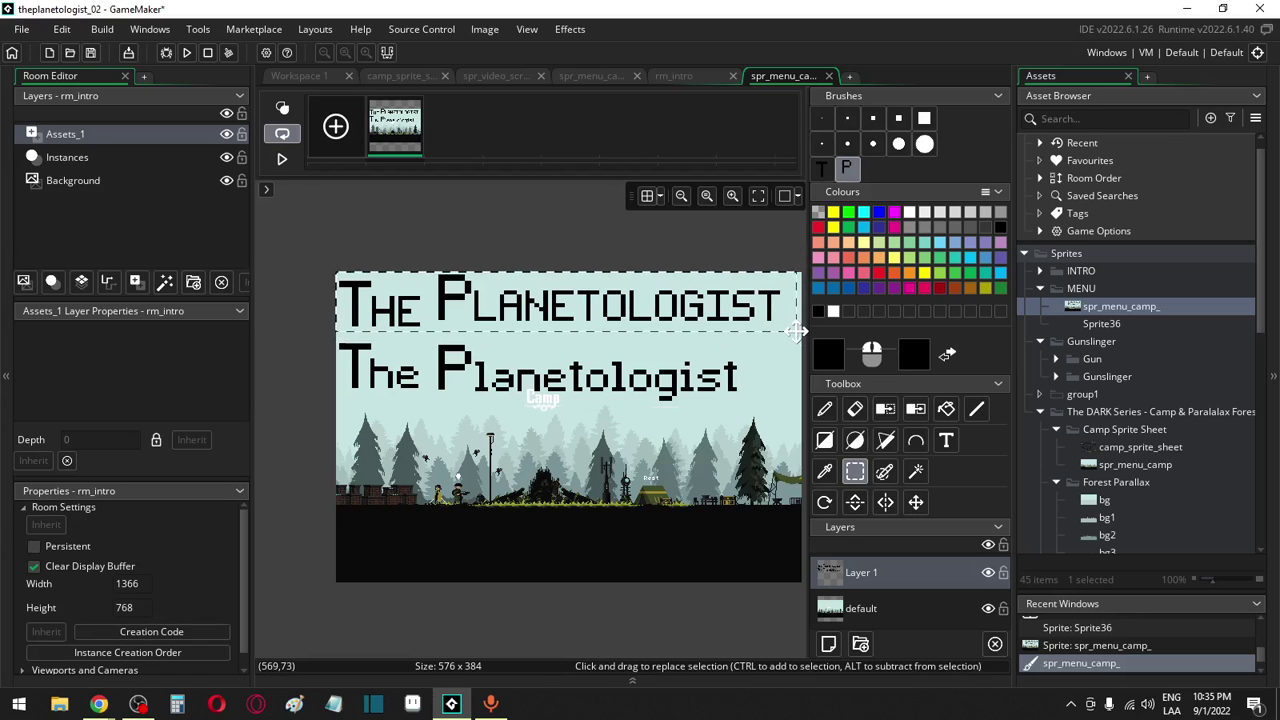
{"action": "right_click", "coordinate": [870, 573]}
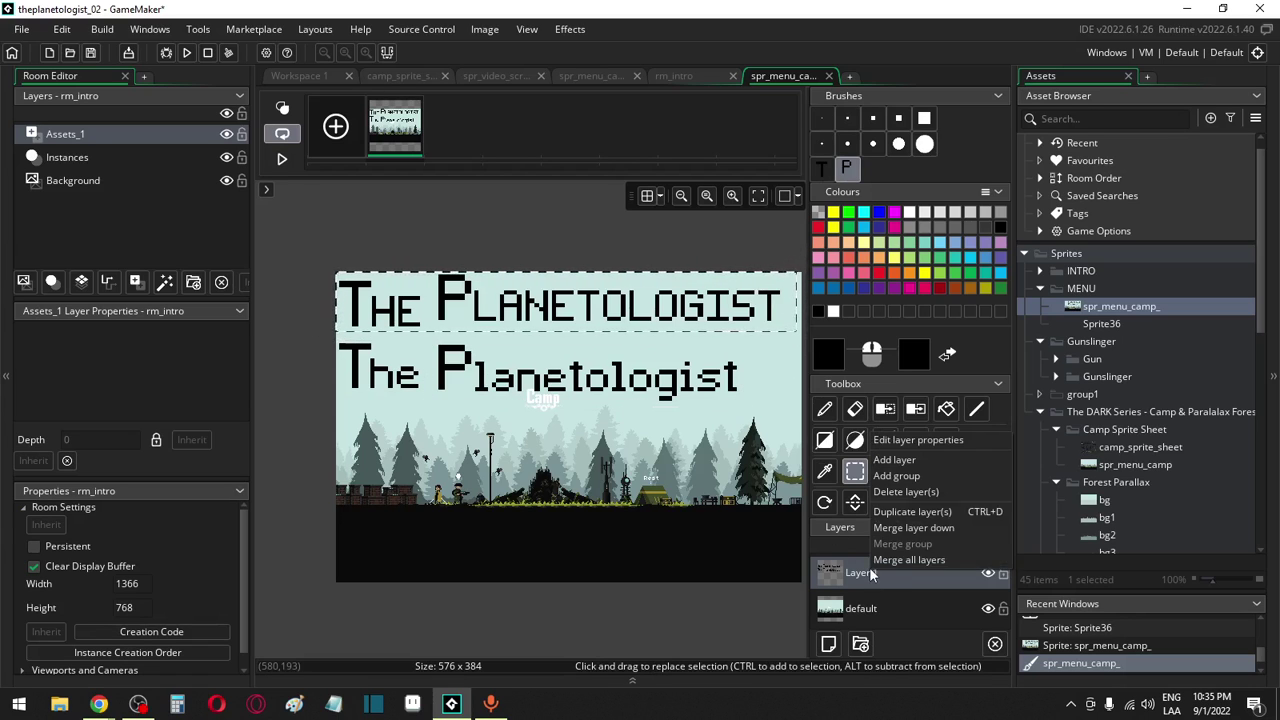
{"action": "left_click", "coordinate": [897, 504]}
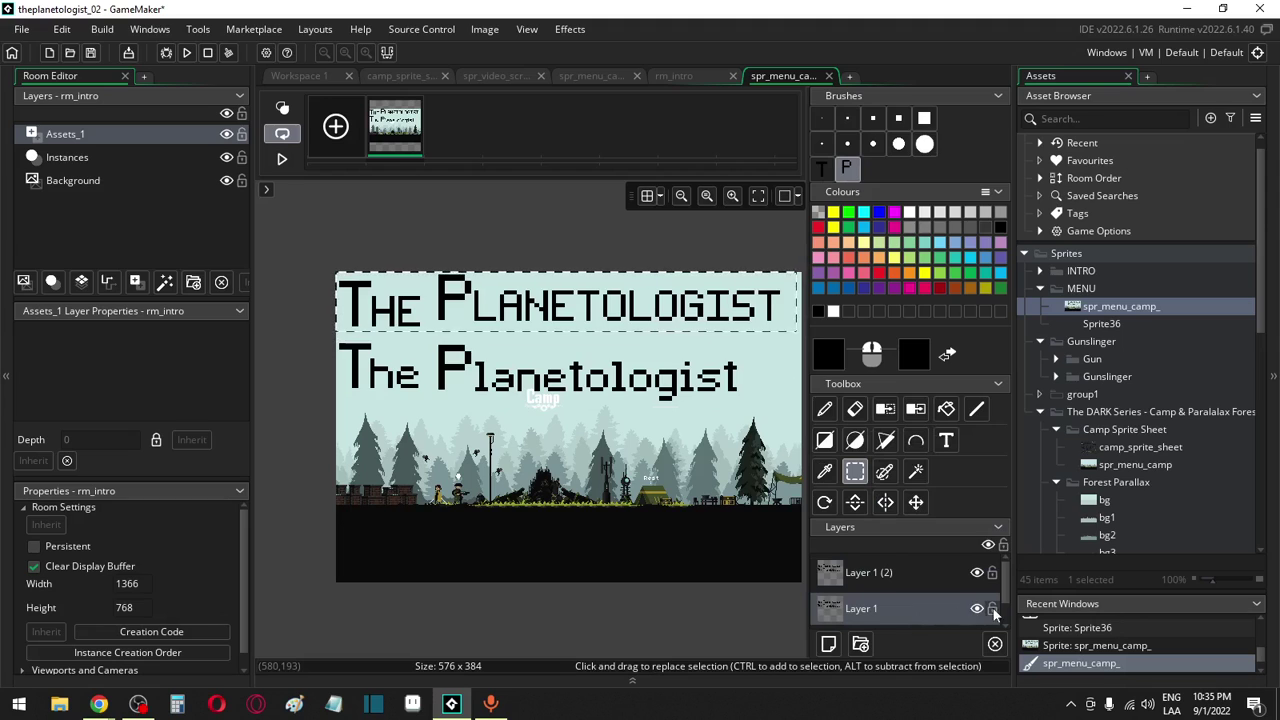
{"action": "left_click", "coordinate": [977, 572]}
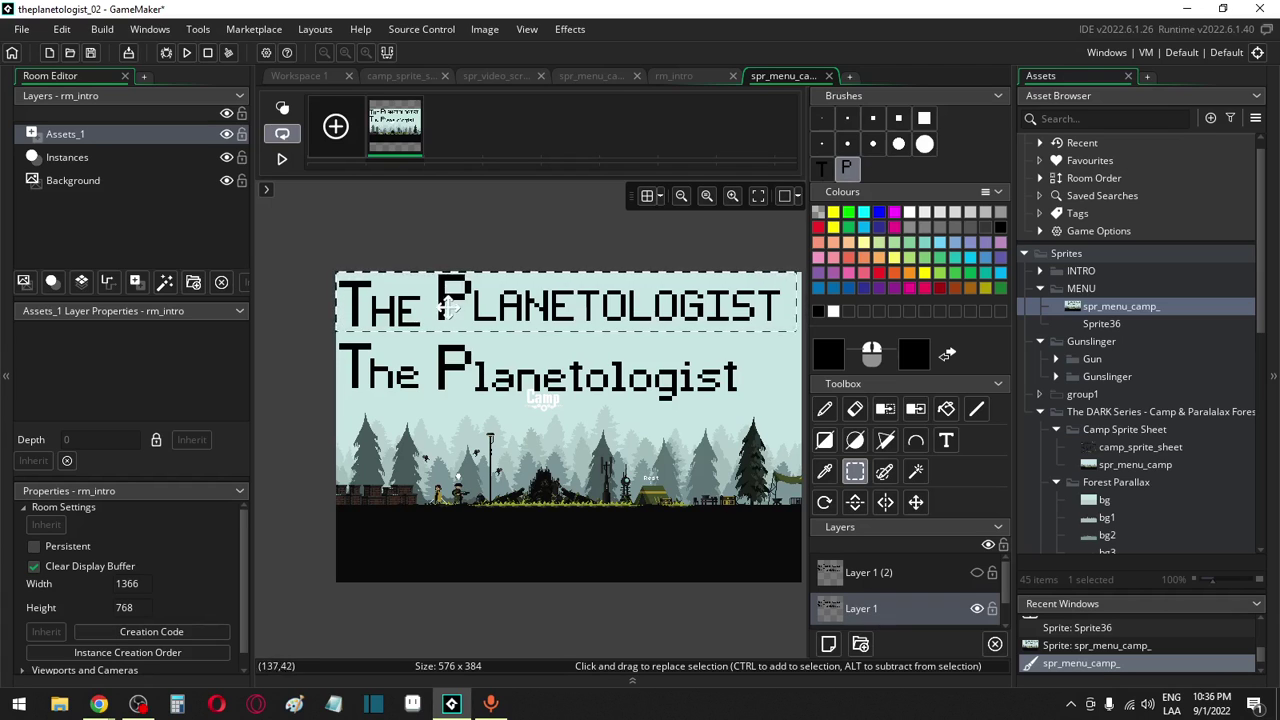
Move the capital THE PLANETOLOGIST off the canvas on Layer 1 and centre the lowercase-style The Planetologist in the sky
{"action": "left_click_drag", "start_coordinate": [447, 306], "coordinate": [426, 231]}
{"action": "left_click", "coordinate": [313, 298]}
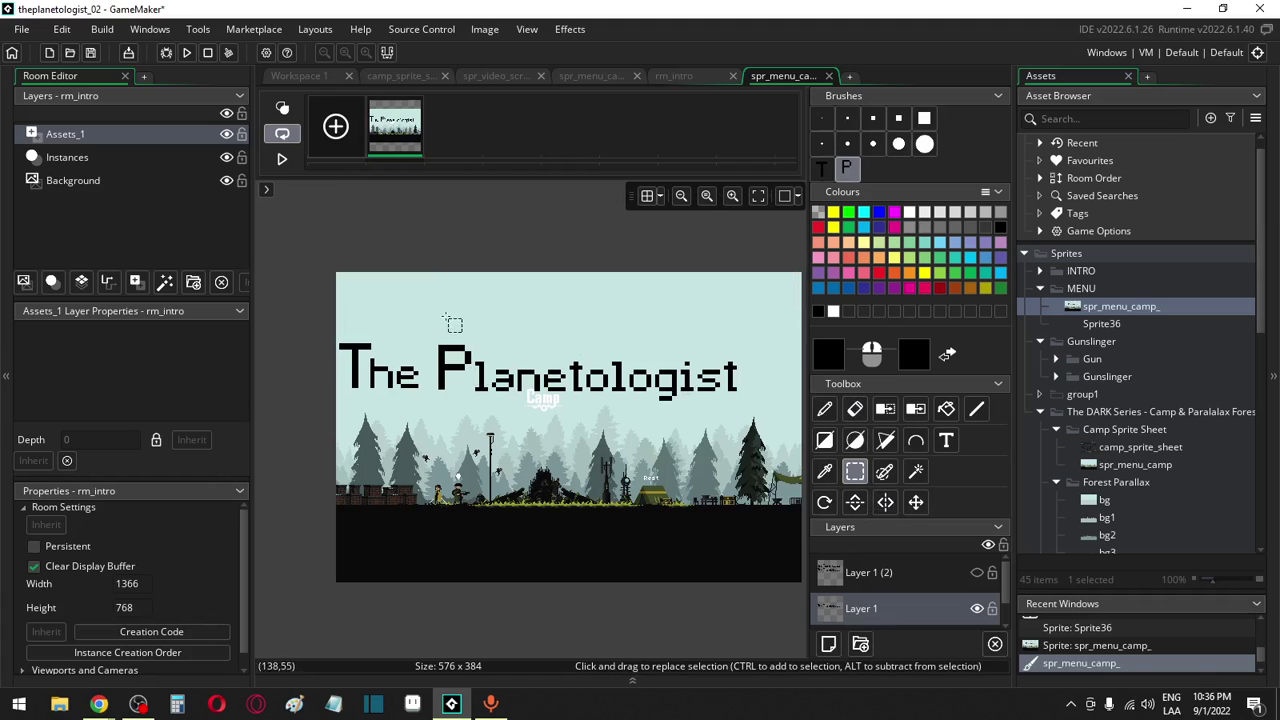
{"action": "left_click_drag", "start_coordinate": [306, 306], "coordinate": [776, 414]}
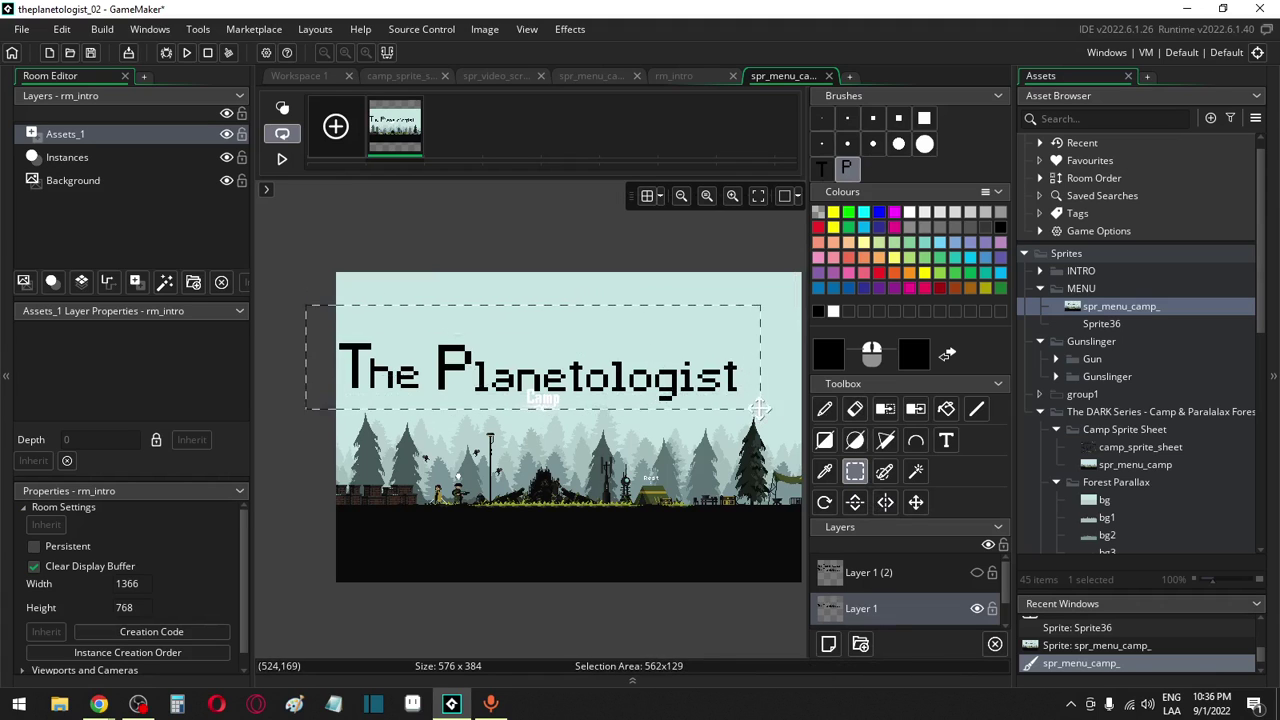
{"action": "left_click_drag", "start_coordinate": [668, 380], "coordinate": [698, 368]}
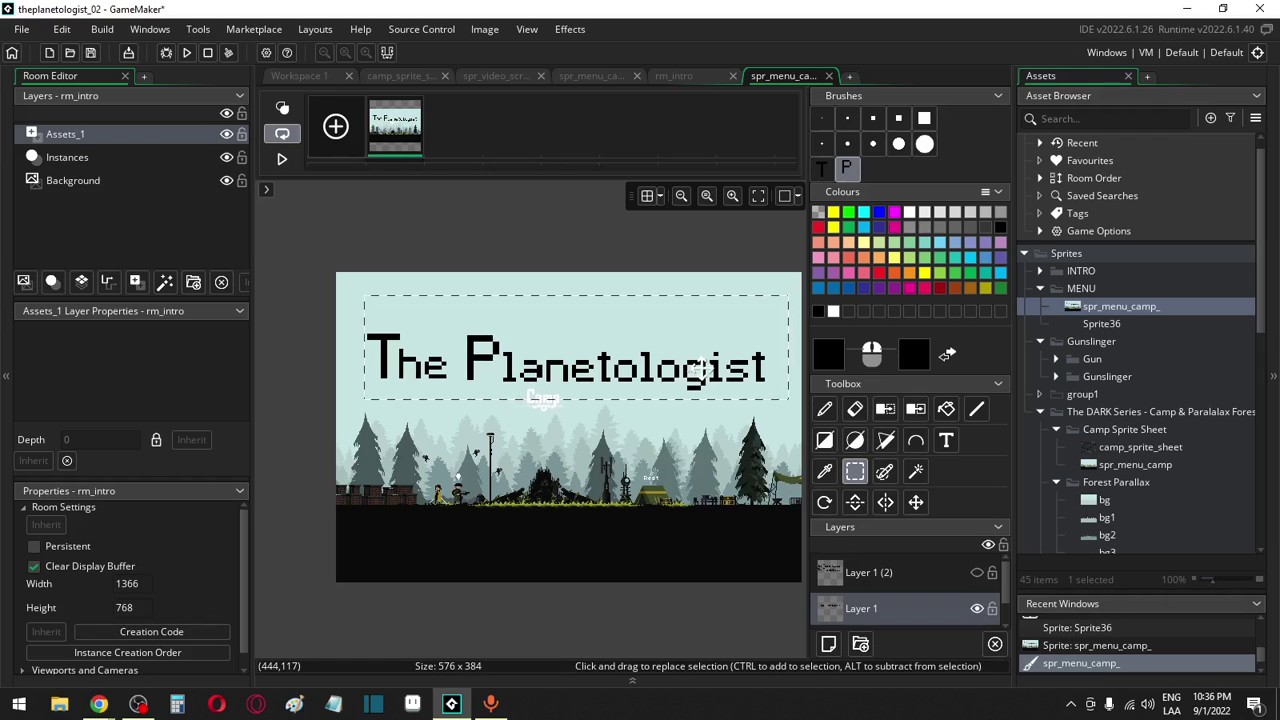
Draw a straight black 1-pixel guide line beneath the full The Planetologist title with the Line tool
{"action": "left_click", "coordinate": [762, 266]}
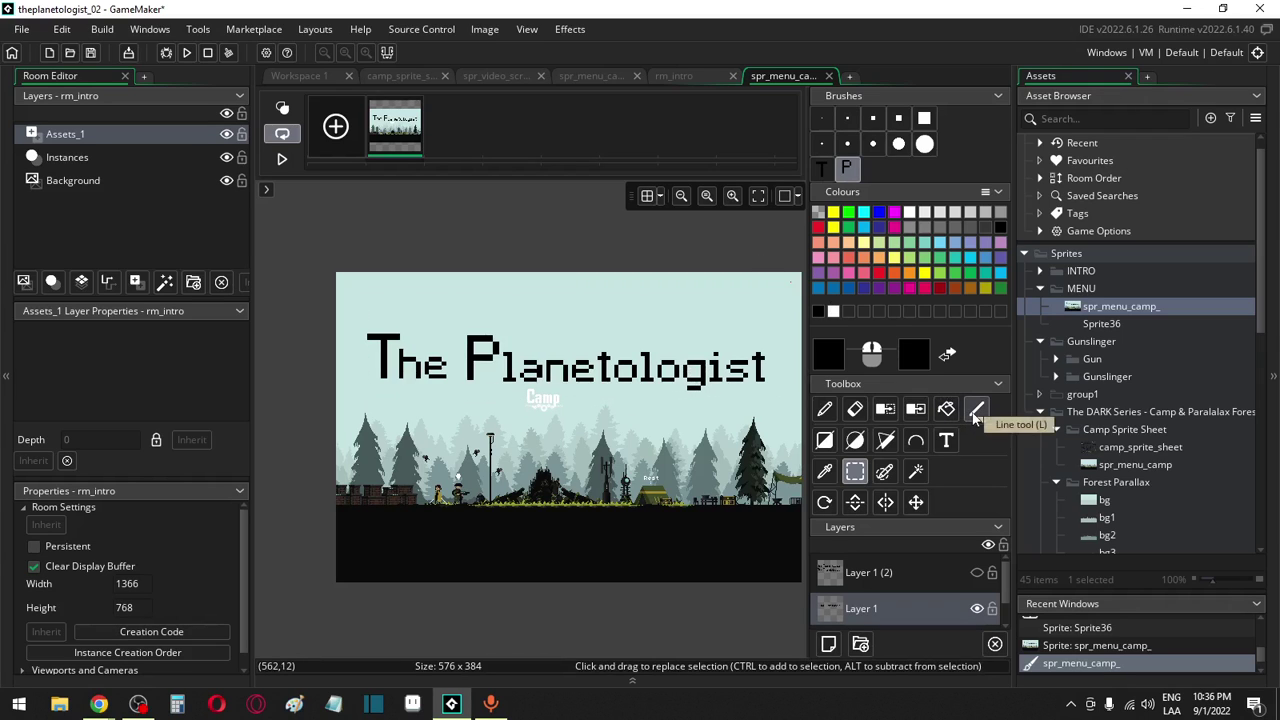
{"action": "left_click", "coordinate": [976, 412]}
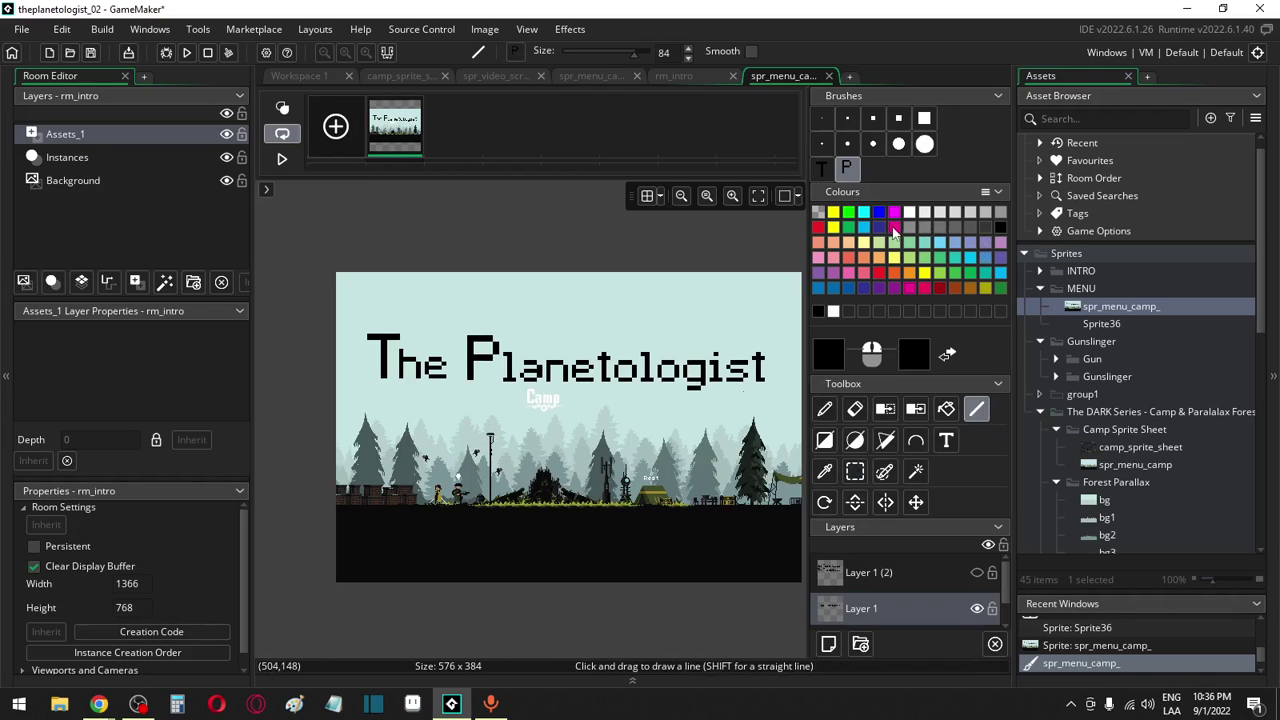
{"action": "left_click", "coordinate": [850, 214]}
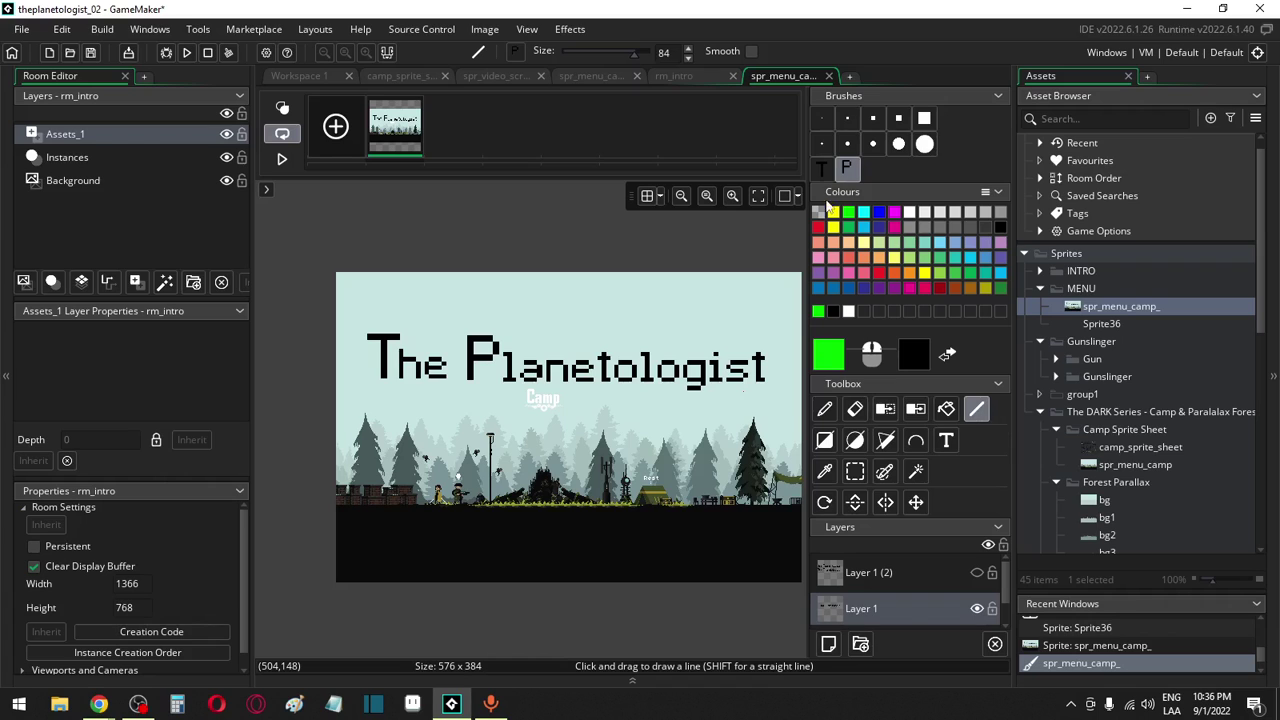
{"action": "scroll", "coordinate": [403, 430], "scroll_direction": "up", "scroll_amount": 2}
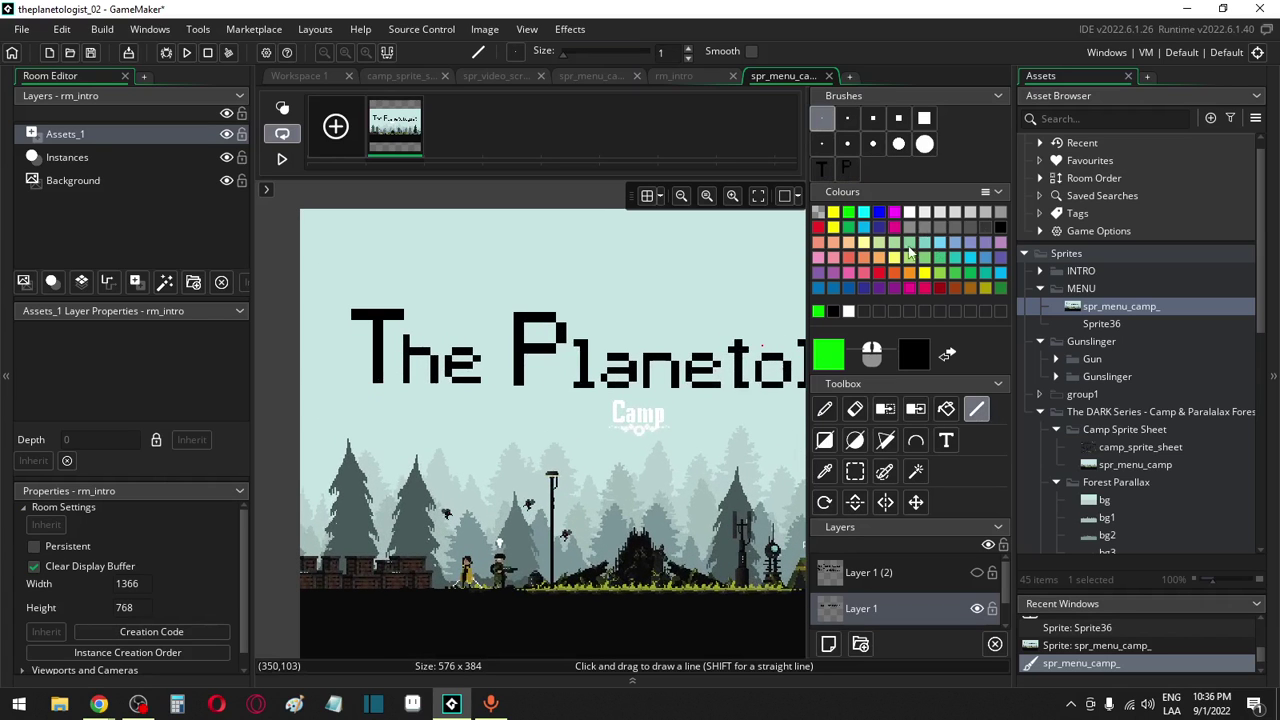
{"action": "left_click", "coordinate": [999, 227]}
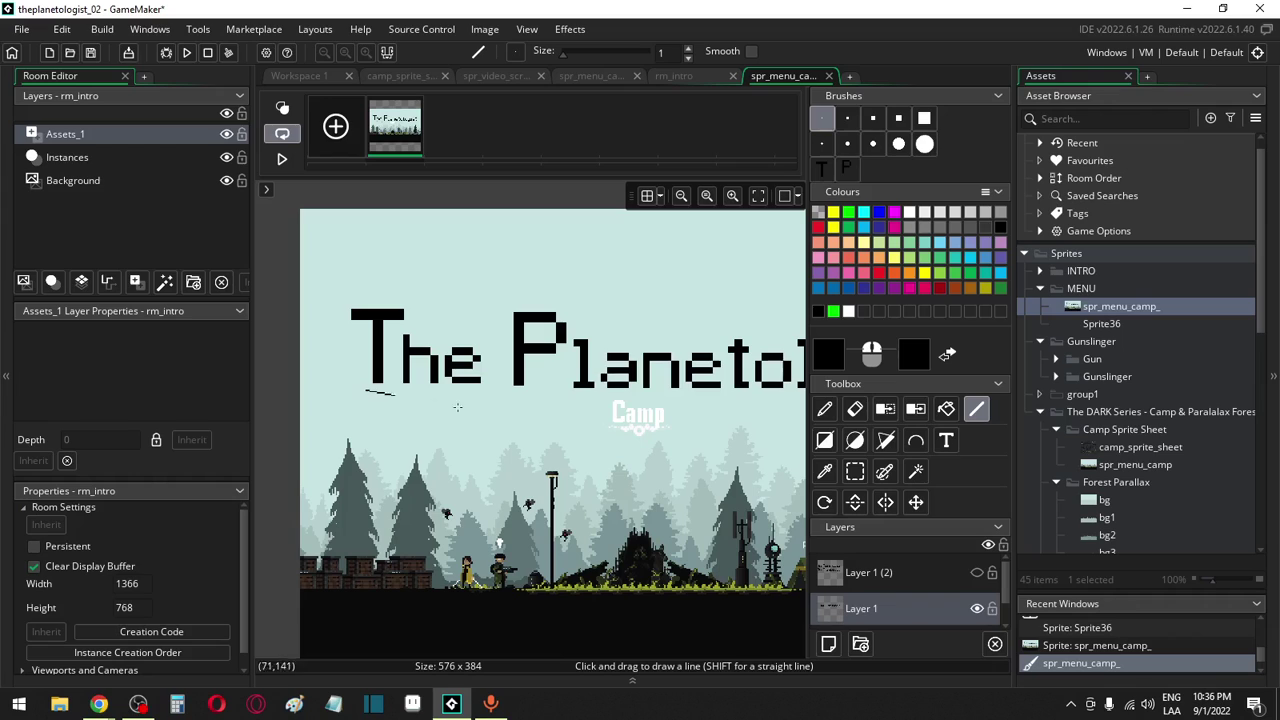
{"action": "left_click_drag", "start_coordinate": [457, 407], "coordinate": [620, 398]}
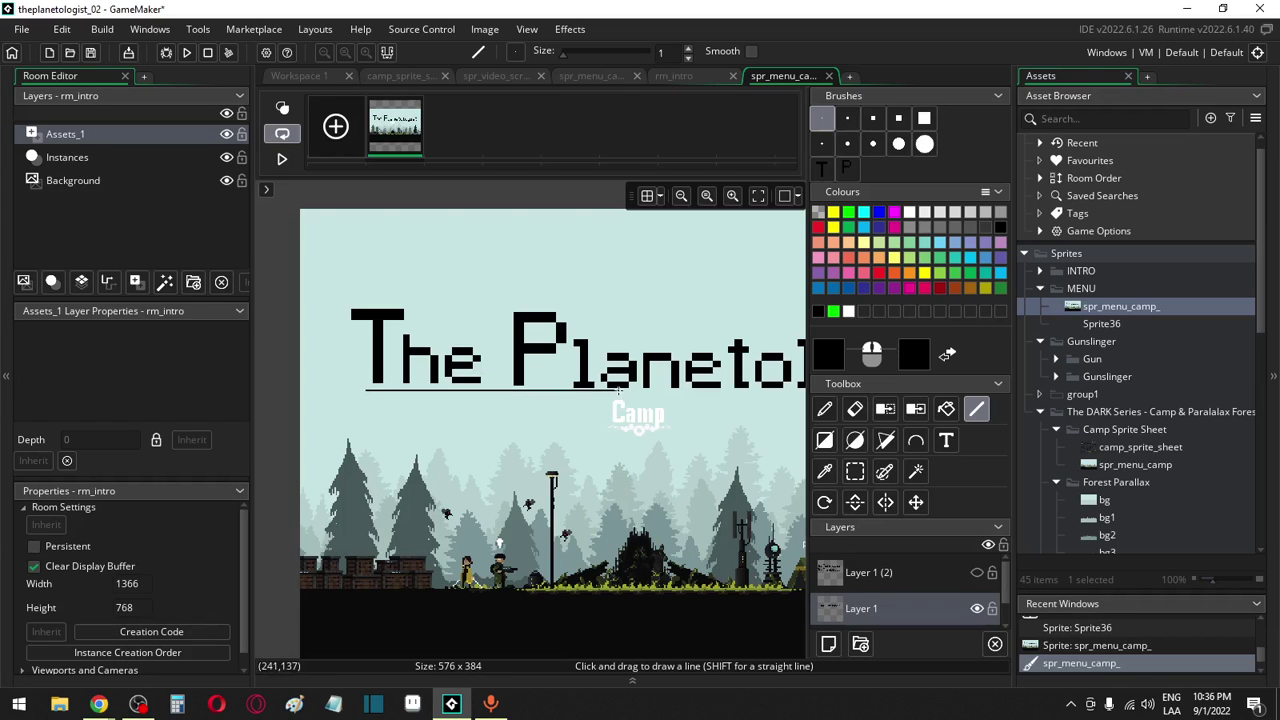
{"action": "scroll", "coordinate": [620, 390], "scroll_direction": "right", "scroll_amount": 3, "text": "shift"}
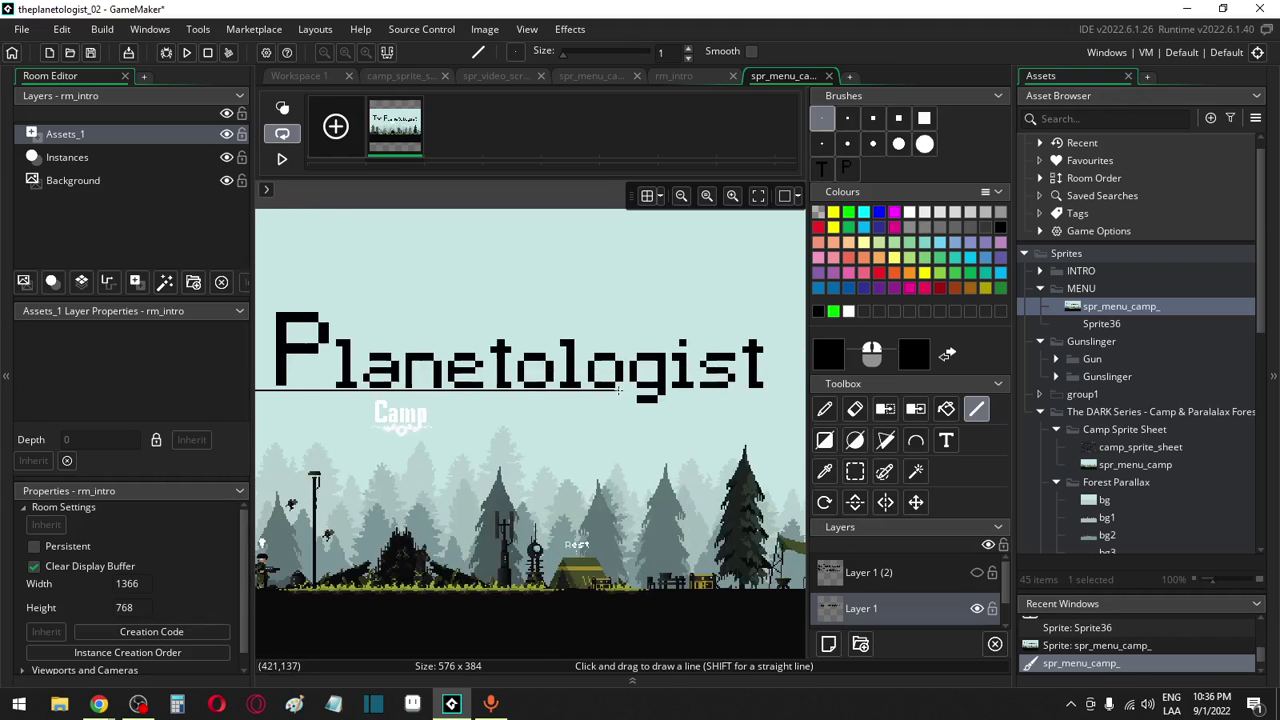
{"action": "scroll", "coordinate": [620, 390], "scroll_direction": "right", "scroll_amount": 2, "text": "shift"}
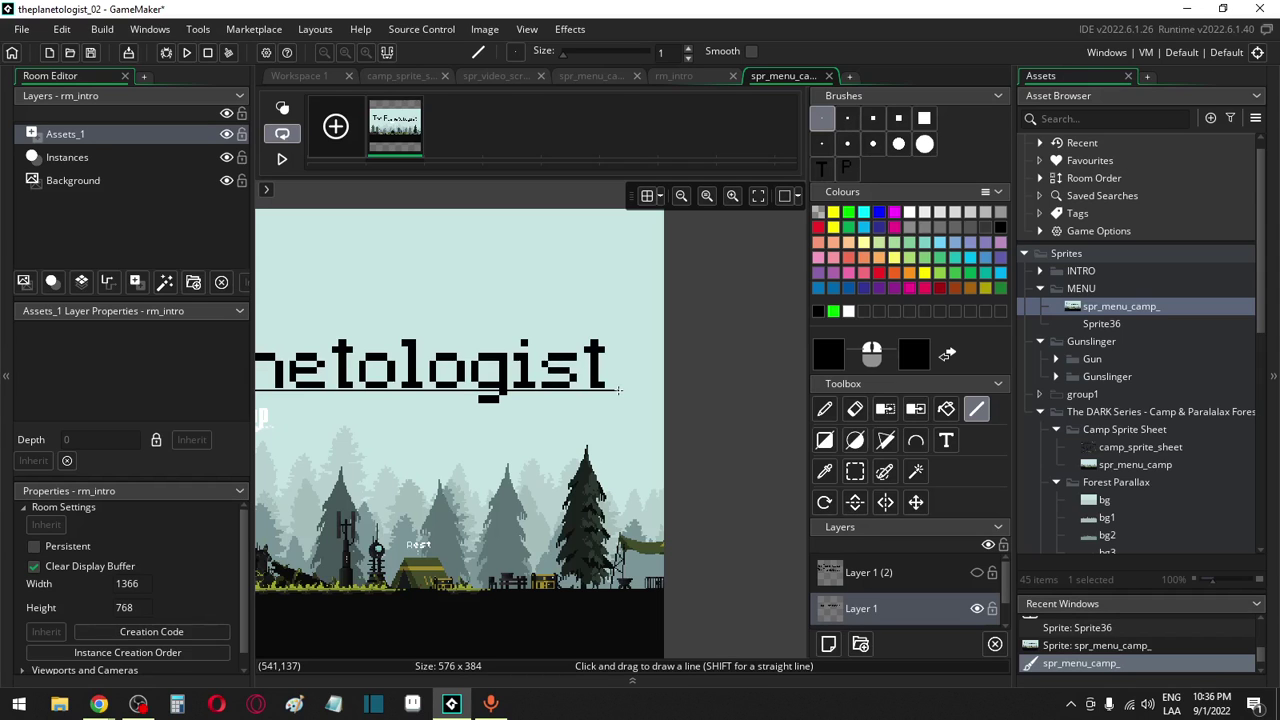
{"action": "scroll", "coordinate": [580, 412], "scroll_direction": "left", "scroll_amount": 5, "text": "shift"}
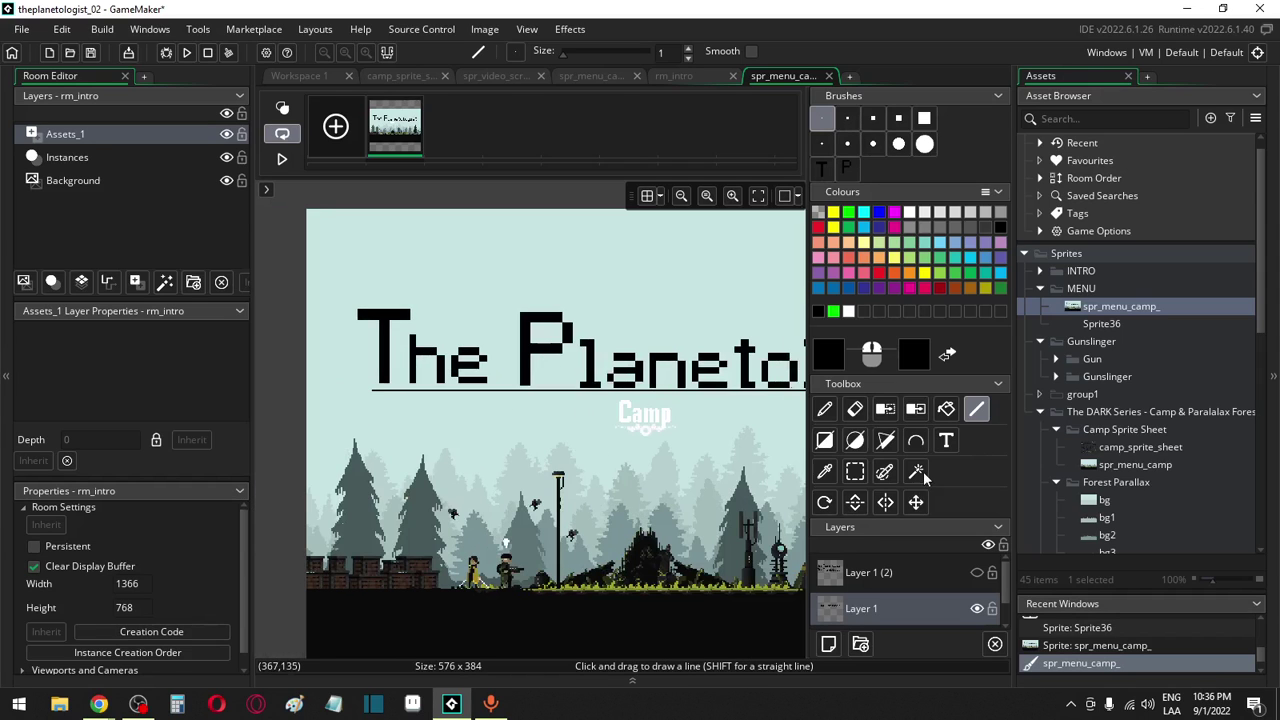
Lower the capital P onto the guide line, level with the following letters, and nudge it slightly closer to them
{"action": "left_click", "coordinate": [855, 471]}
{"action": "left_click_drag", "start_coordinate": [493, 290], "coordinate": [574, 392]}
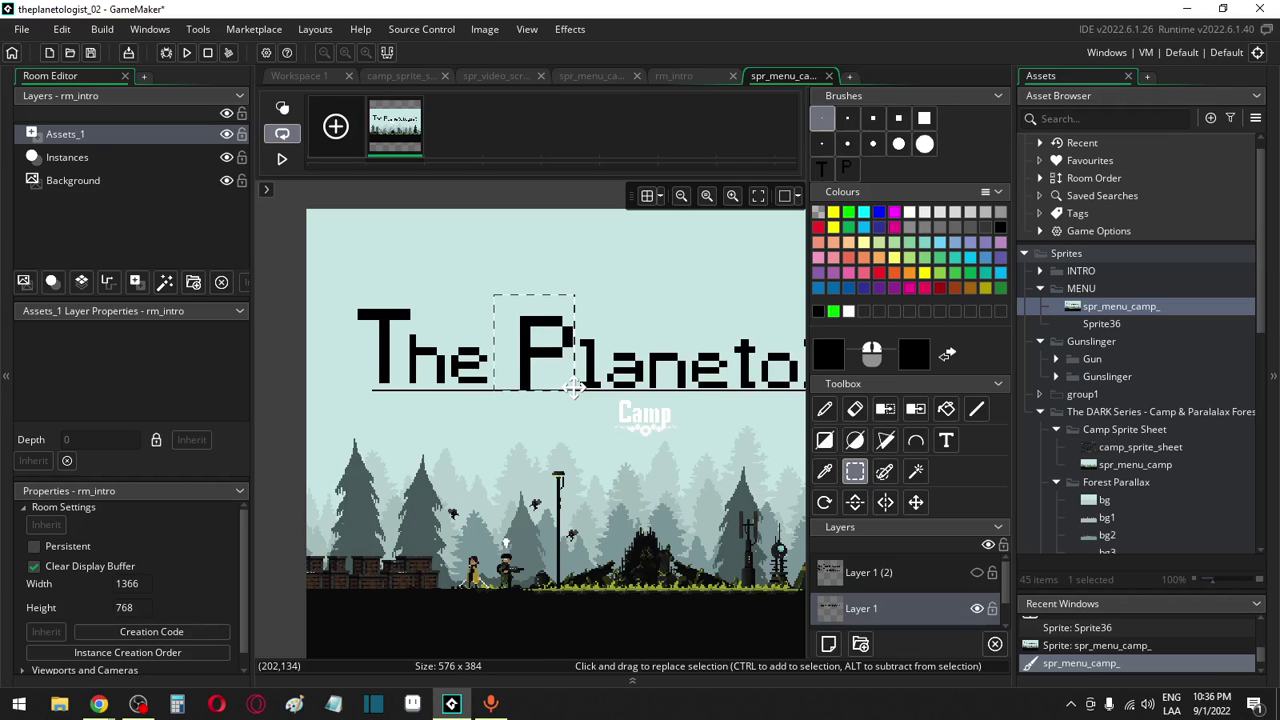
{"action": "scroll", "coordinate": [612, 485], "scroll_direction": "up", "scroll_amount": 4, "text": "ctrl"}
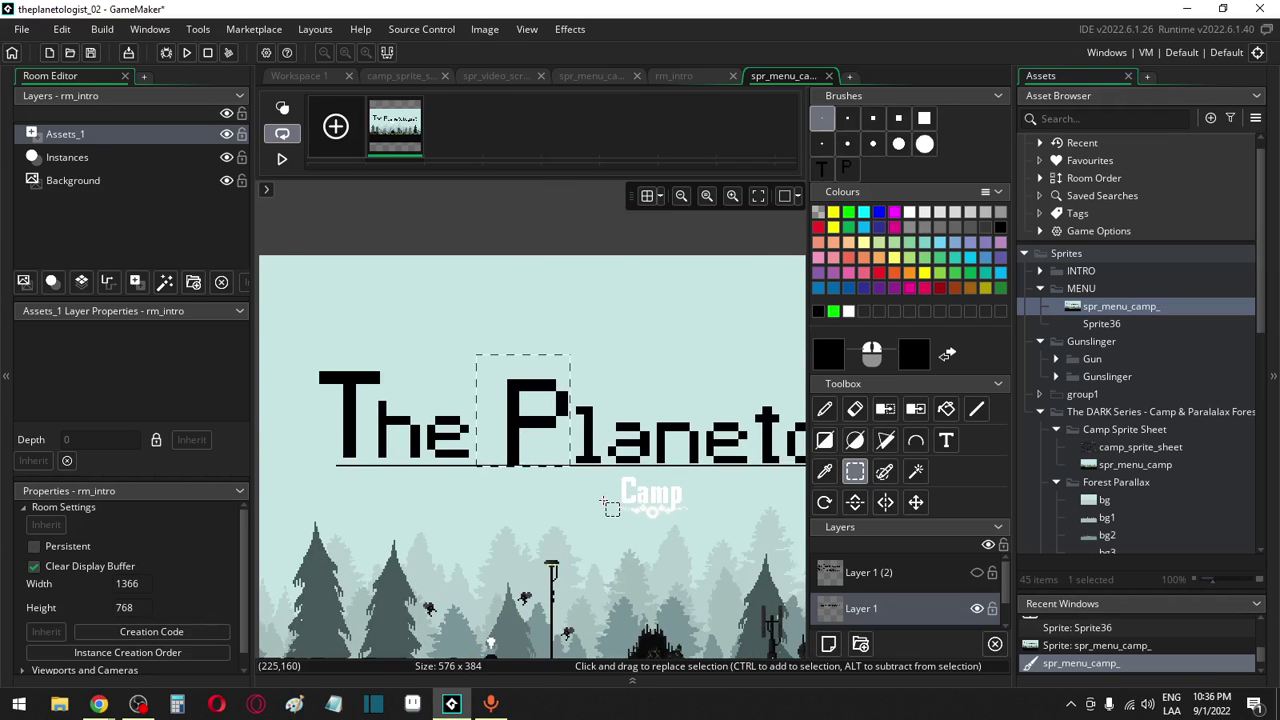
{"action": "key", "text": "Up"}
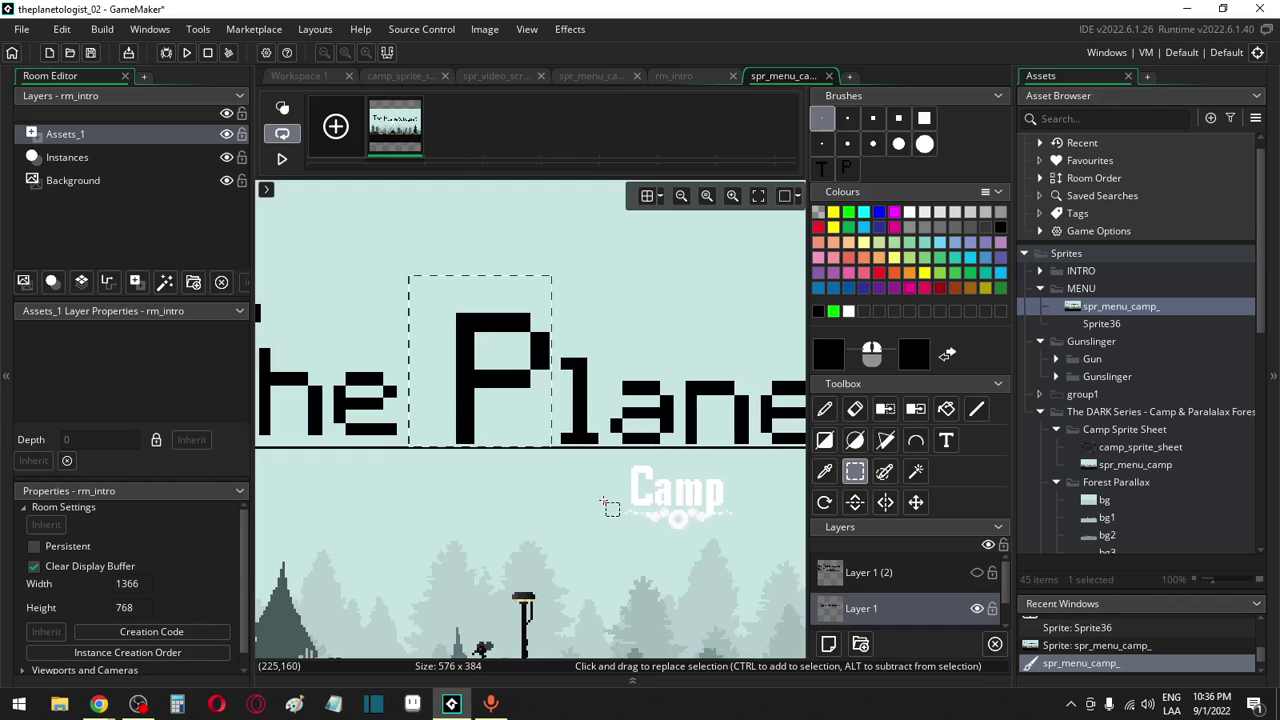
{"action": "key", "text": "Right"}
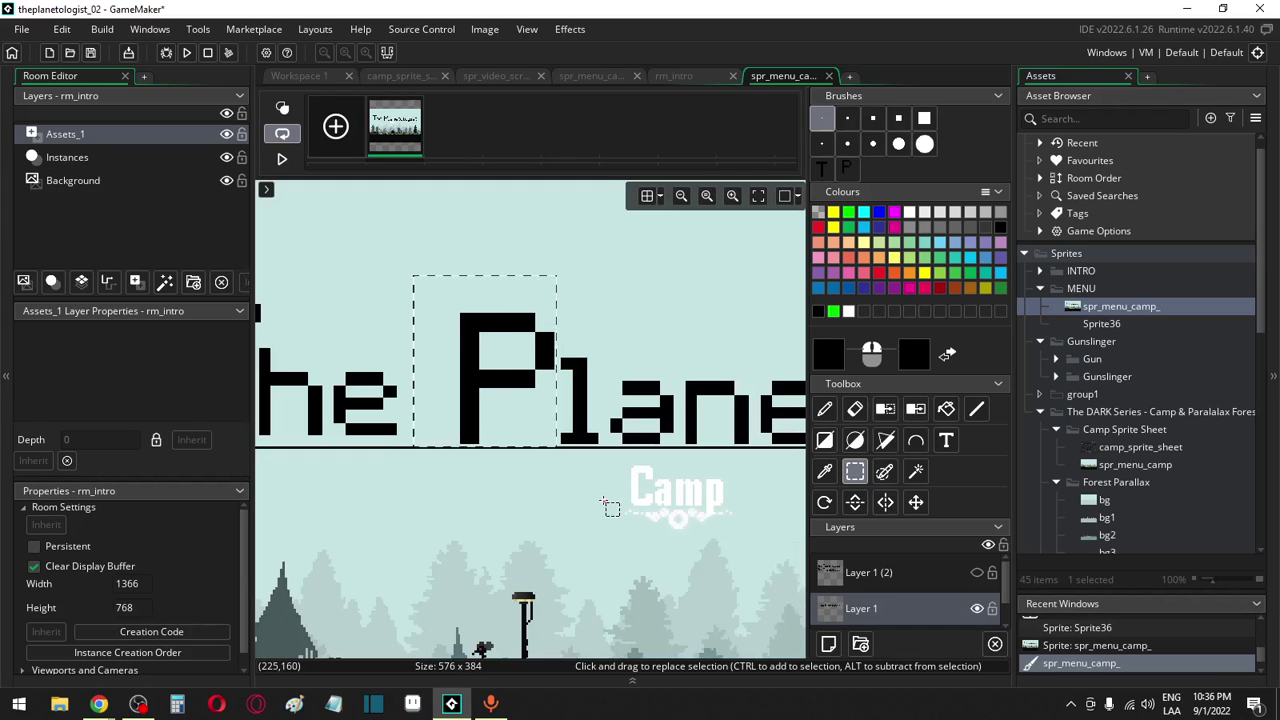
Lower the word The to sit just above the guide line and shift it slightly closer to Planetologist
{"action": "scroll", "coordinate": [270, 285], "scroll_direction": "left", "scroll_amount": 3, "text": "shift"}
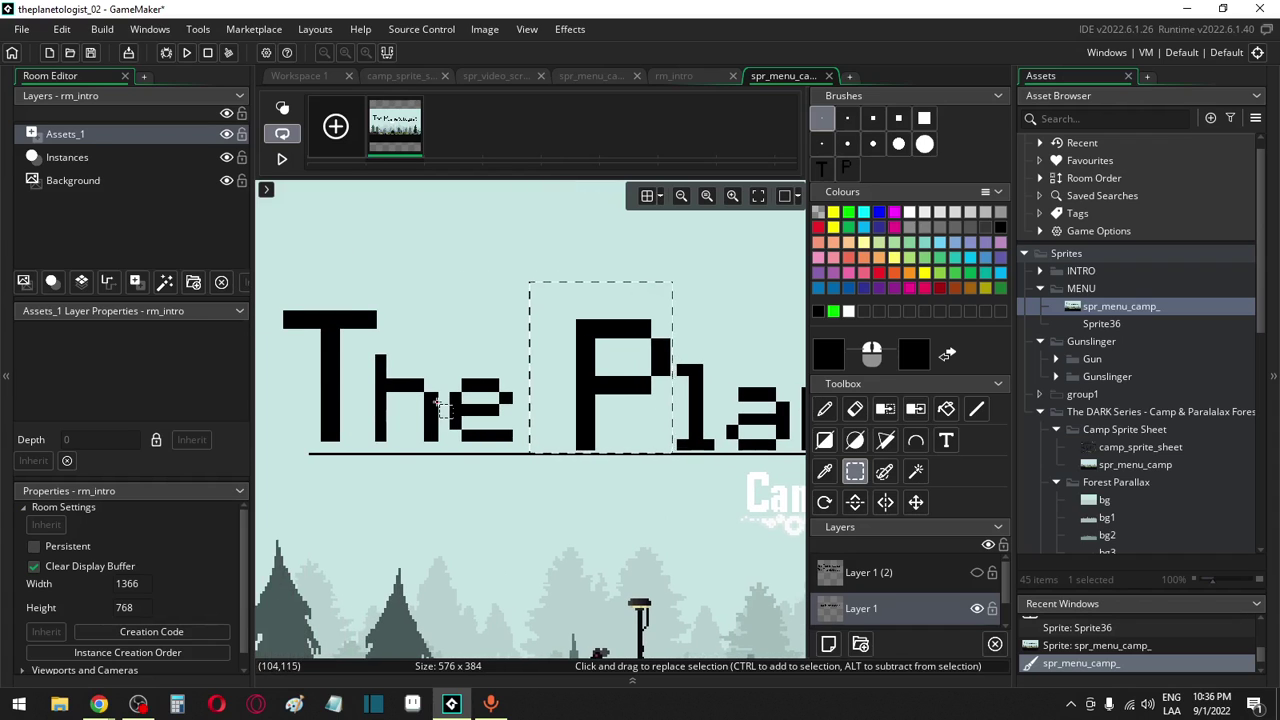
{"action": "left_click_drag", "start_coordinate": [270, 285], "coordinate": [522, 442]}
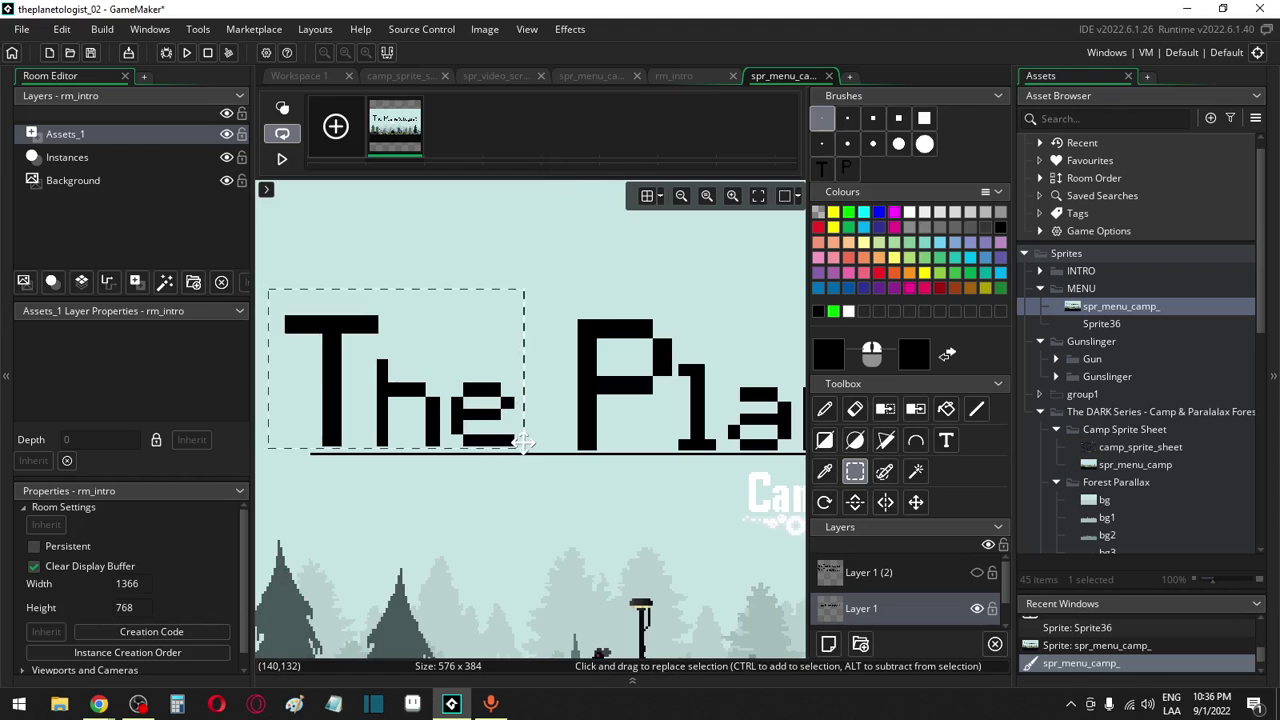
{"action": "key", "text": "Down"}
{"action": "key", "text": "Down"}
{"action": "key", "text": "Up"}
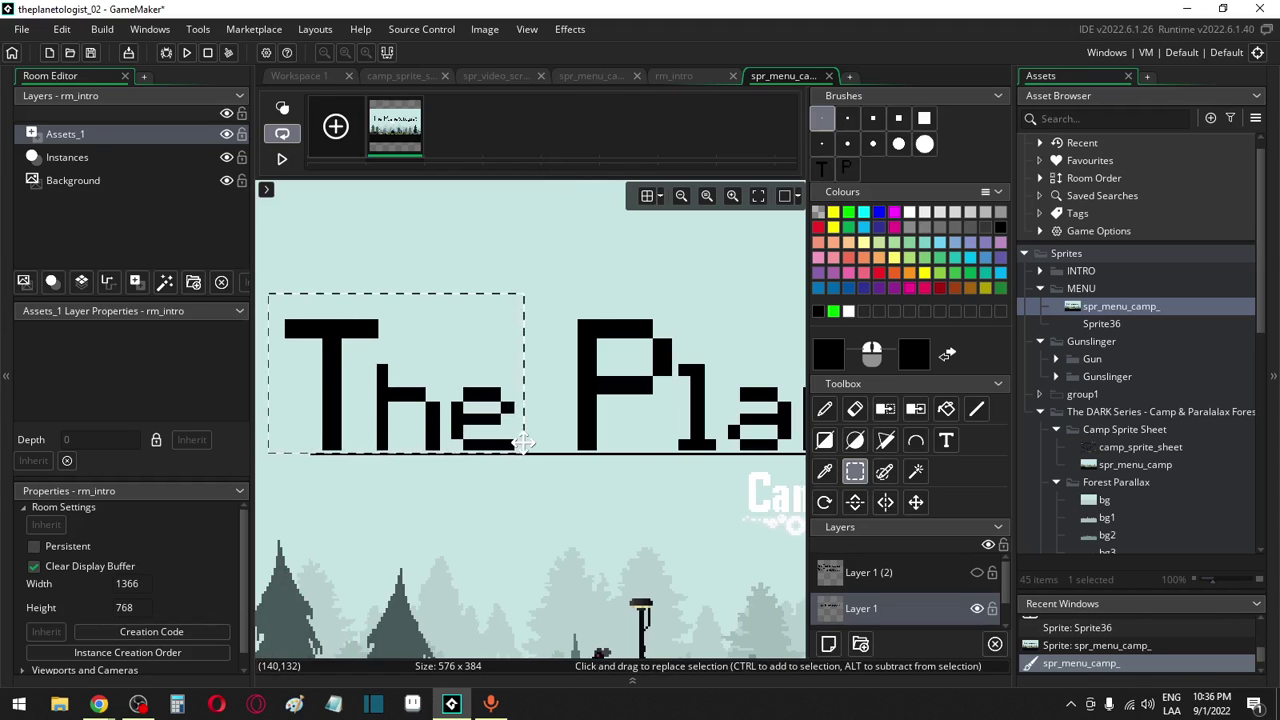
{"action": "key", "text": "Right"}
{"action": "key", "text": "Right"}
{"action": "key", "text": "Right"}
{"action": "key", "text": "Right"}
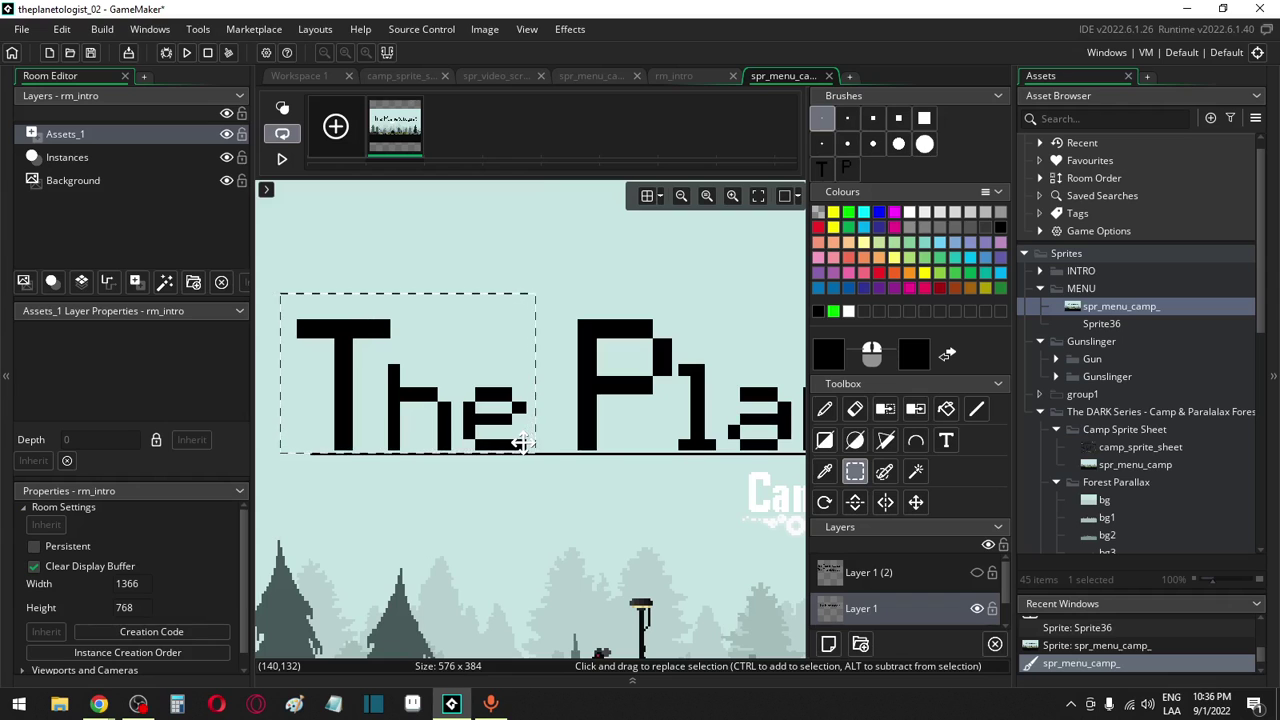
Delete the part of the guide line that runs from beneath The up to the g of Planetologist
{"action": "scroll", "coordinate": [650, 328], "scroll_direction": "down", "scroll_amount": 1, "text": "ctrl"}
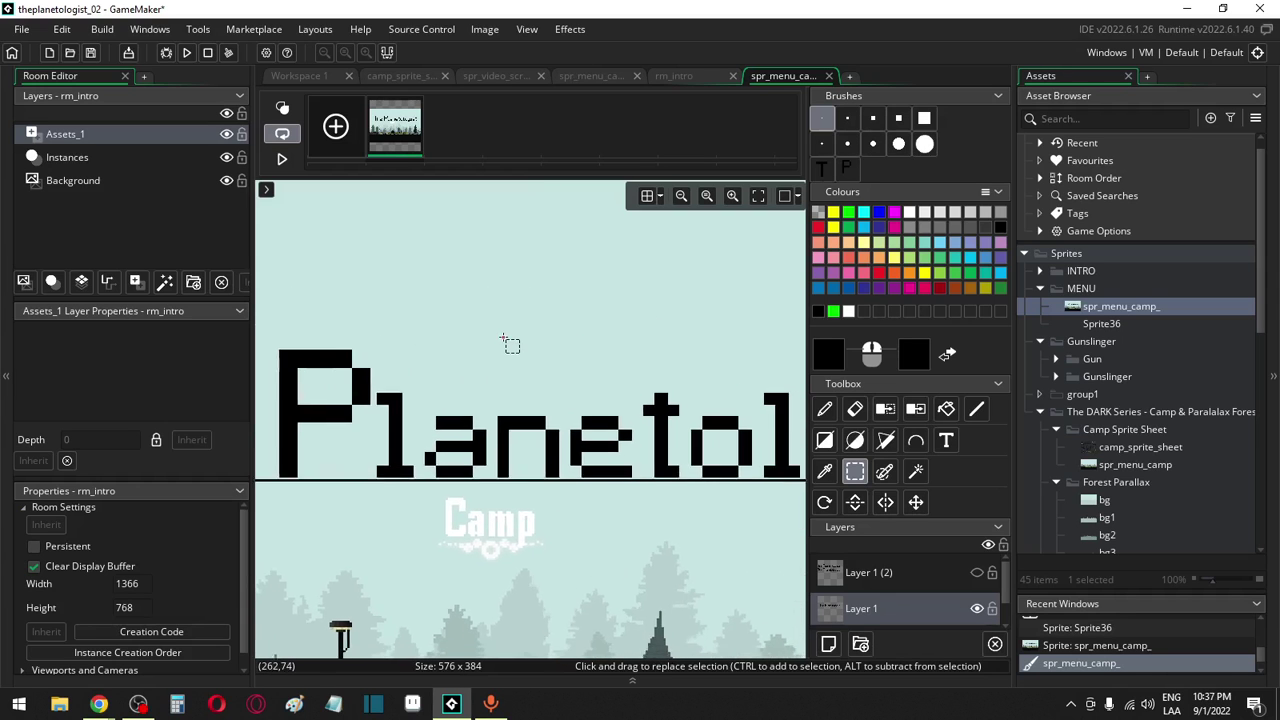
{"action": "scroll", "coordinate": [508, 343], "scroll_direction": "down", "scroll_amount": 3, "text": "ctrl"}
{"action": "scroll", "coordinate": [370, 453], "scroll_direction": "down", "scroll_amount": 1, "text": "ctrl"}
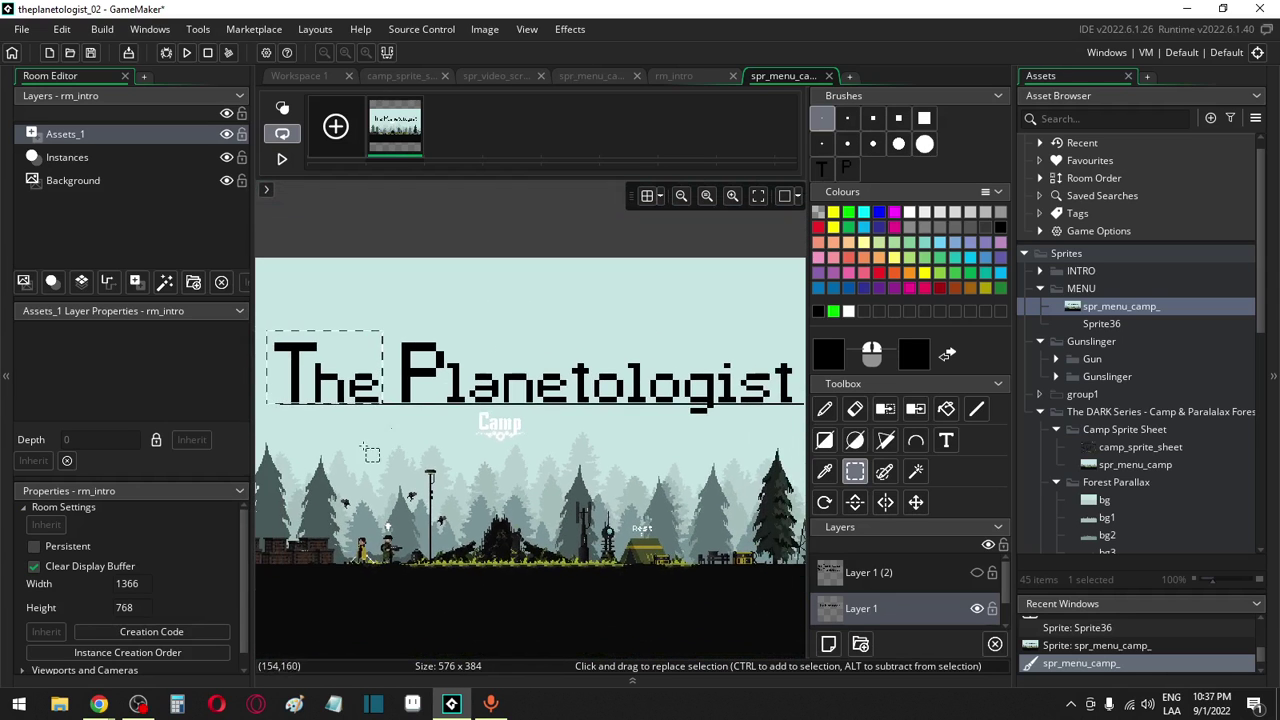
{"action": "left_click", "coordinate": [284, 418]}
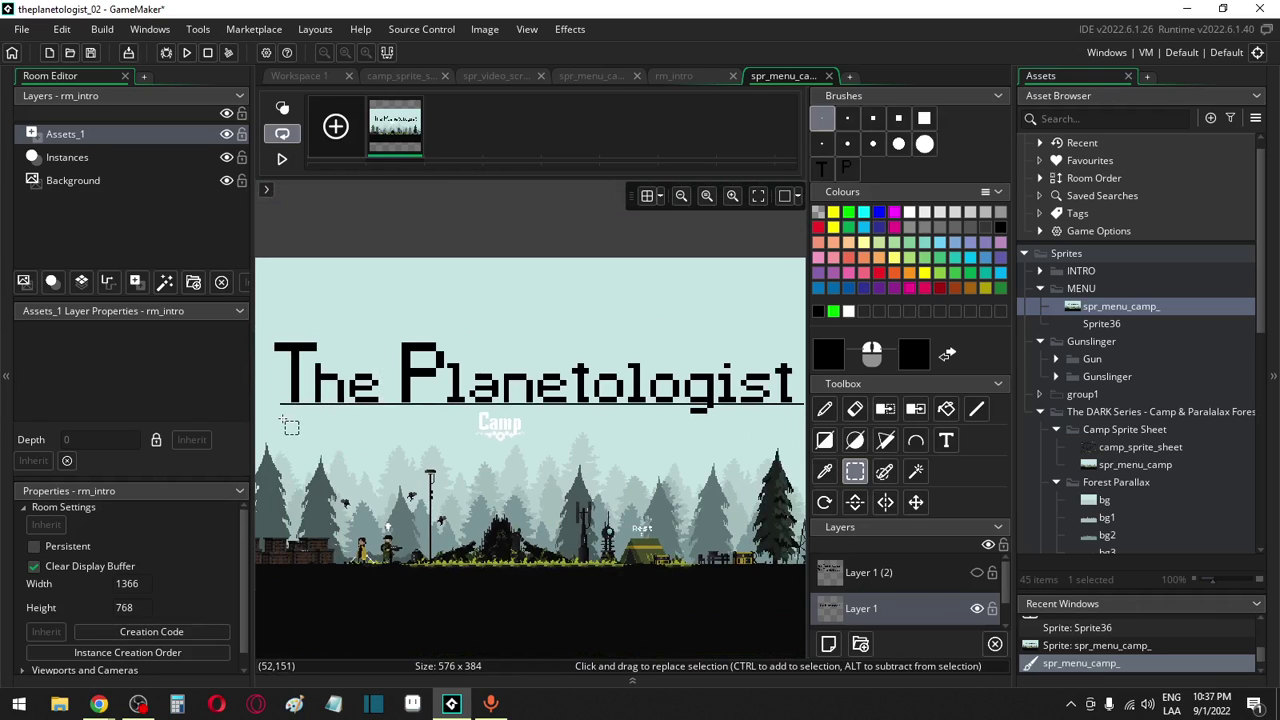
{"action": "left_click", "coordinate": [286, 417]}
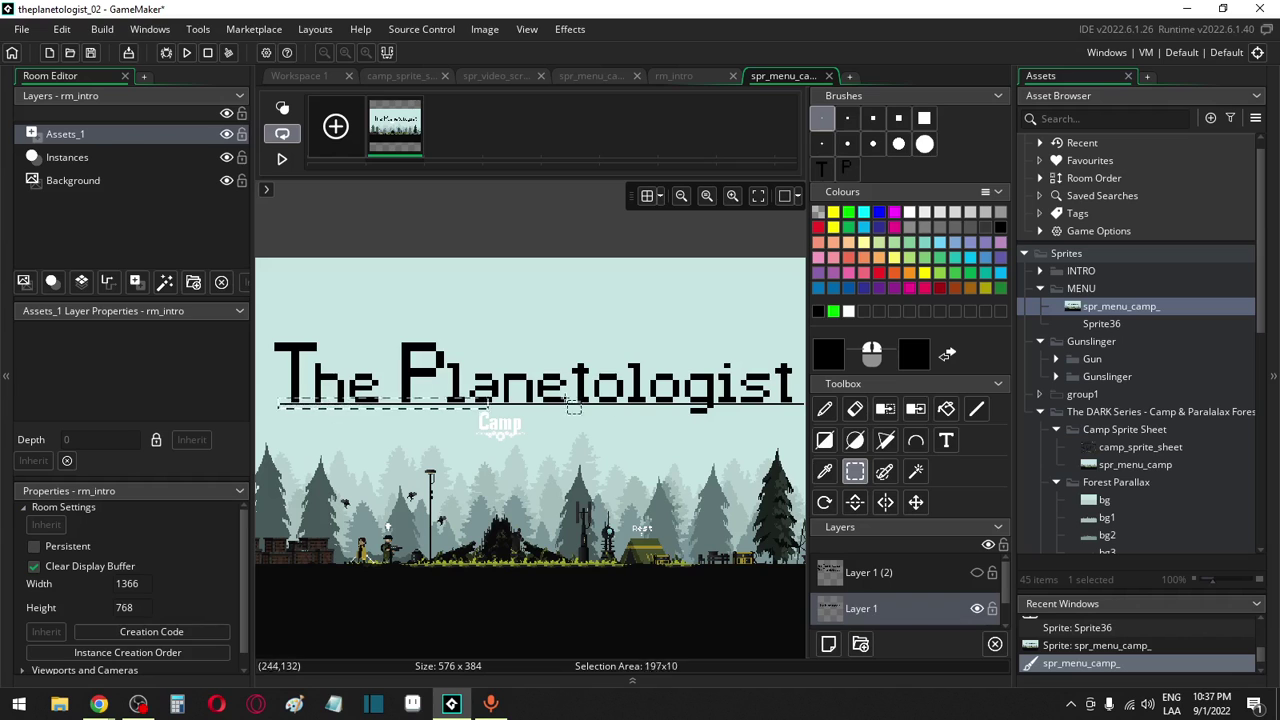
{"action": "left_click_drag", "start_coordinate": [574, 405], "coordinate": [648, 422]}
{"action": "scroll", "coordinate": [722, 412], "scroll_direction": "up", "scroll_amount": 2, "text": "ctrl"}
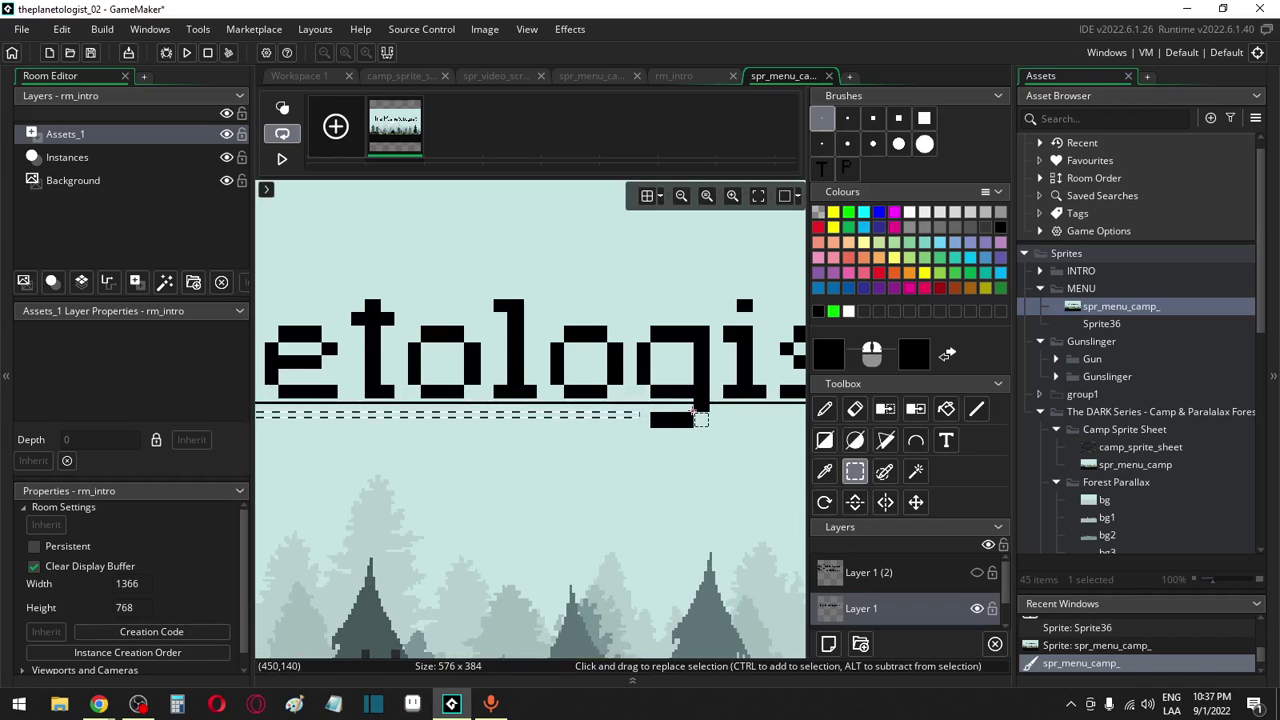
{"action": "left_click_drag", "start_coordinate": [693, 416], "coordinate": [465, 400]}
{"action": "scroll", "coordinate": [466, 403], "scroll_direction": "left", "scroll_amount": 10}
{"action": "key", "text": "Delete"}
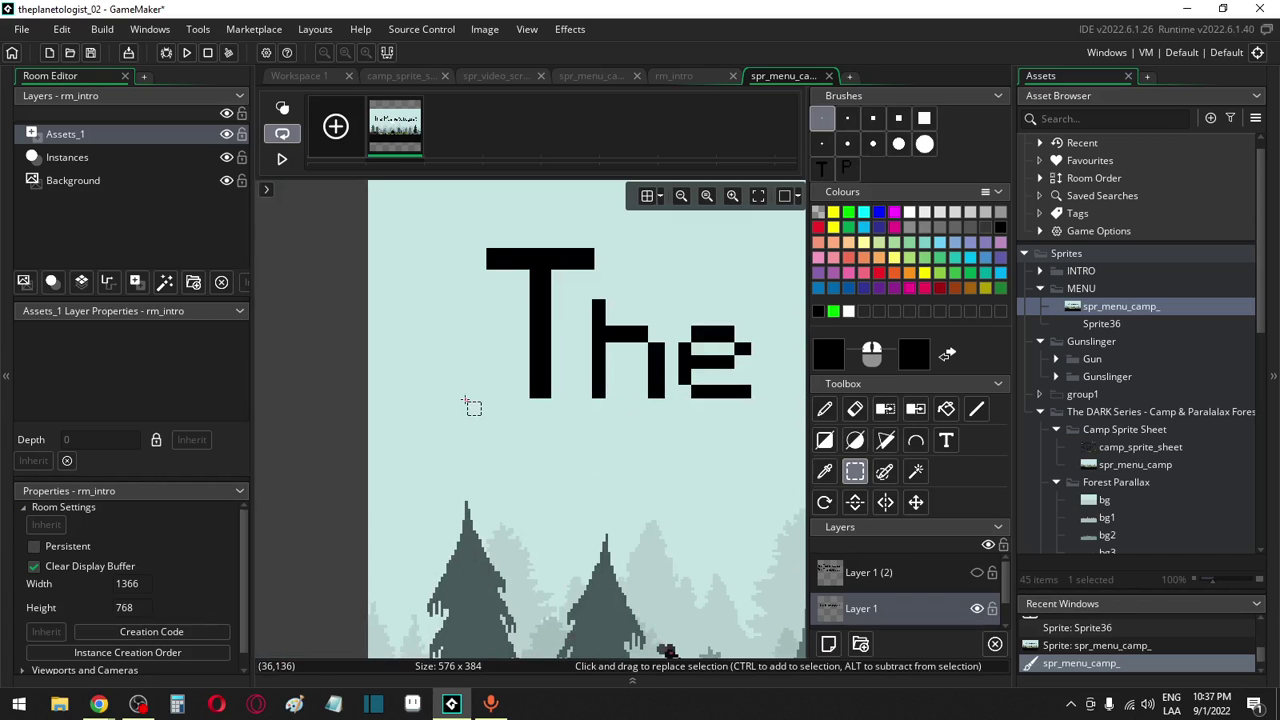
Delete the remaining guide line beneath the last letters, ist, without touching the g
{"action": "scroll", "coordinate": [466, 403], "scroll_direction": "right", "scroll_amount": 10}
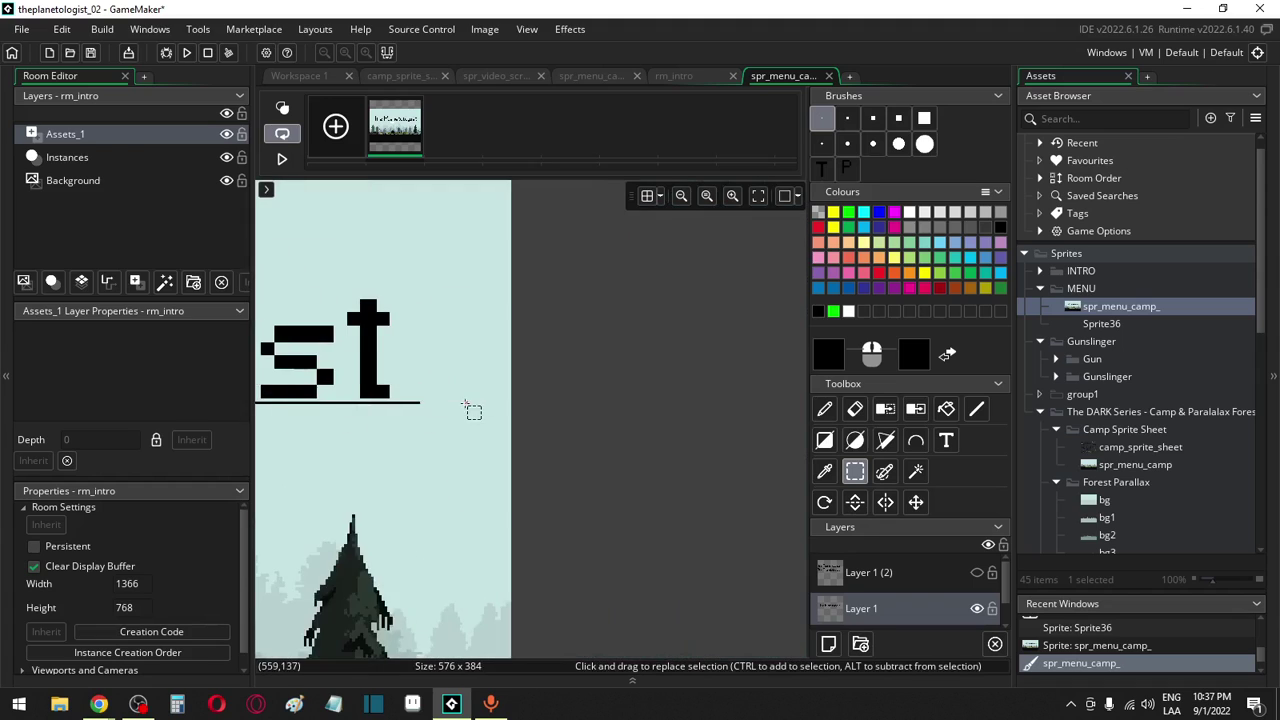
{"action": "scroll", "coordinate": [414, 449], "scroll_direction": "left", "scroll_amount": 3}
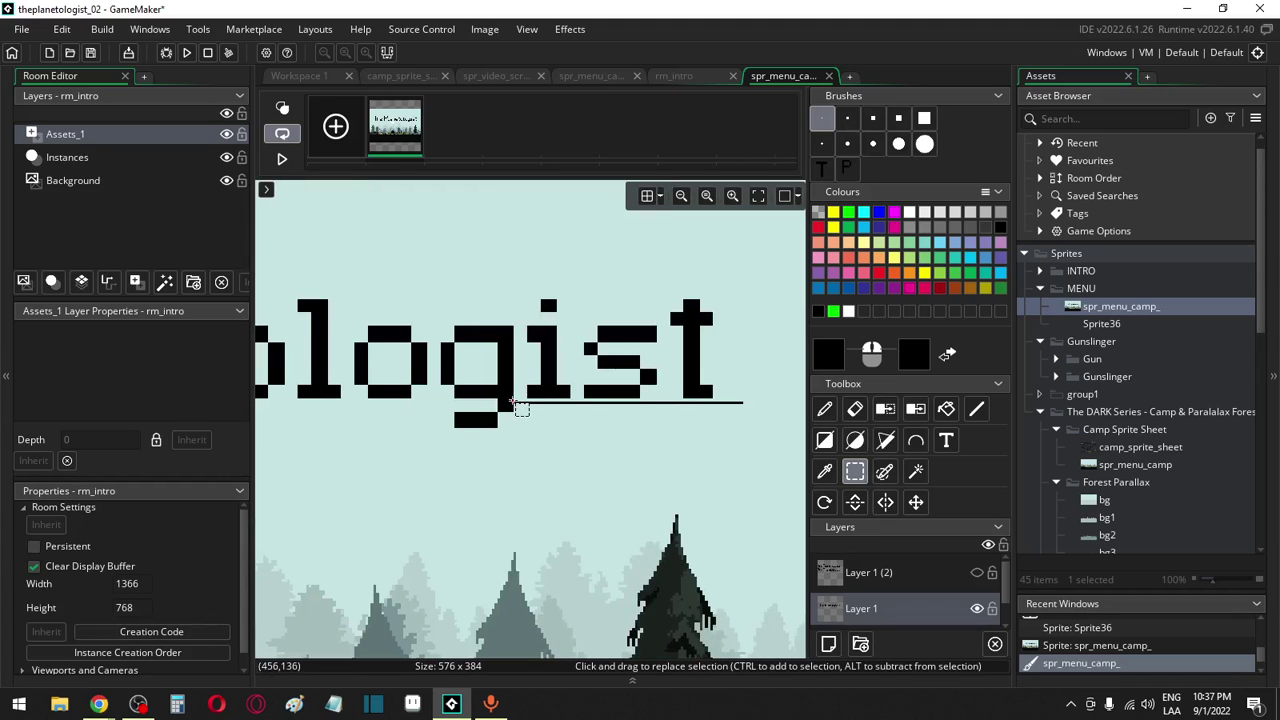
{"action": "mouse_move", "coordinate": [514, 426]}
{"action": "left_mouse_down"}
{"action": "mouse_move", "coordinate": [766, 430]}
{"action": "mouse_move", "coordinate": [514, 401]}
{"action": "left_mouse_up"}
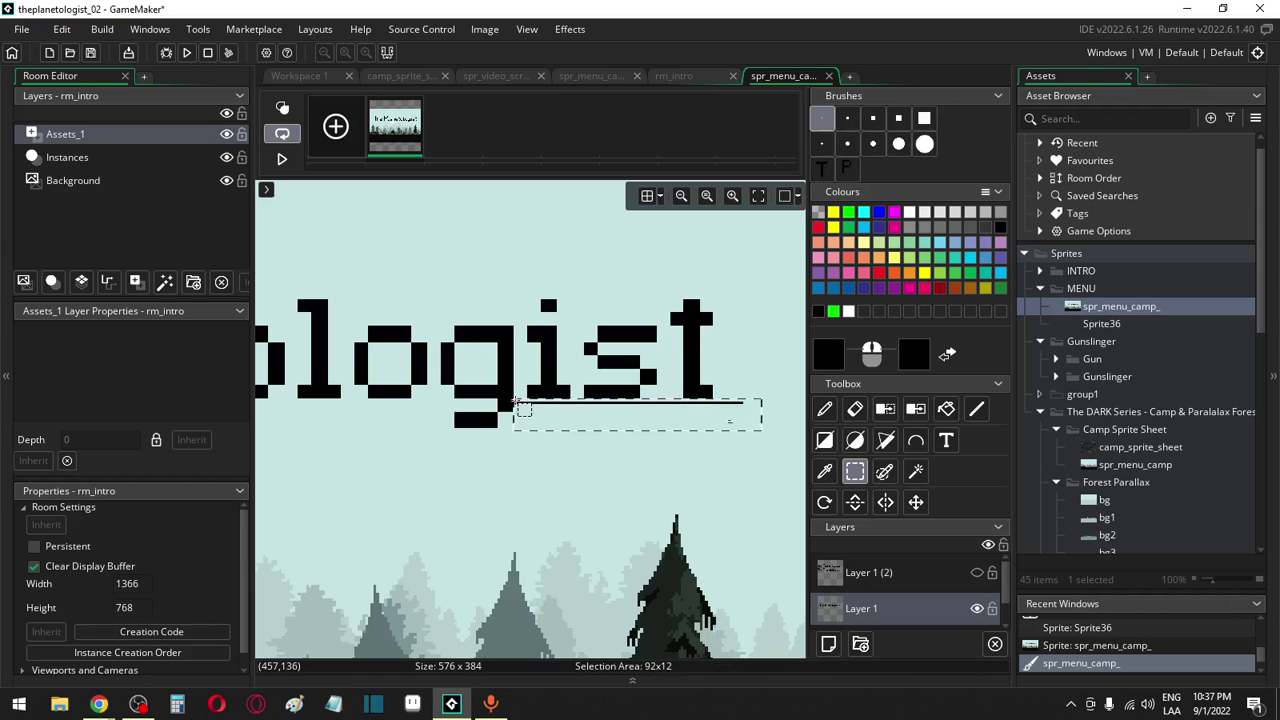
{"action": "key", "text": "Delete"}
Widen the image editing area at the expense of the asset browser and save the project
{"action": "scroll", "coordinate": [500, 448], "scroll_direction": "down", "scroll_amount": 2}
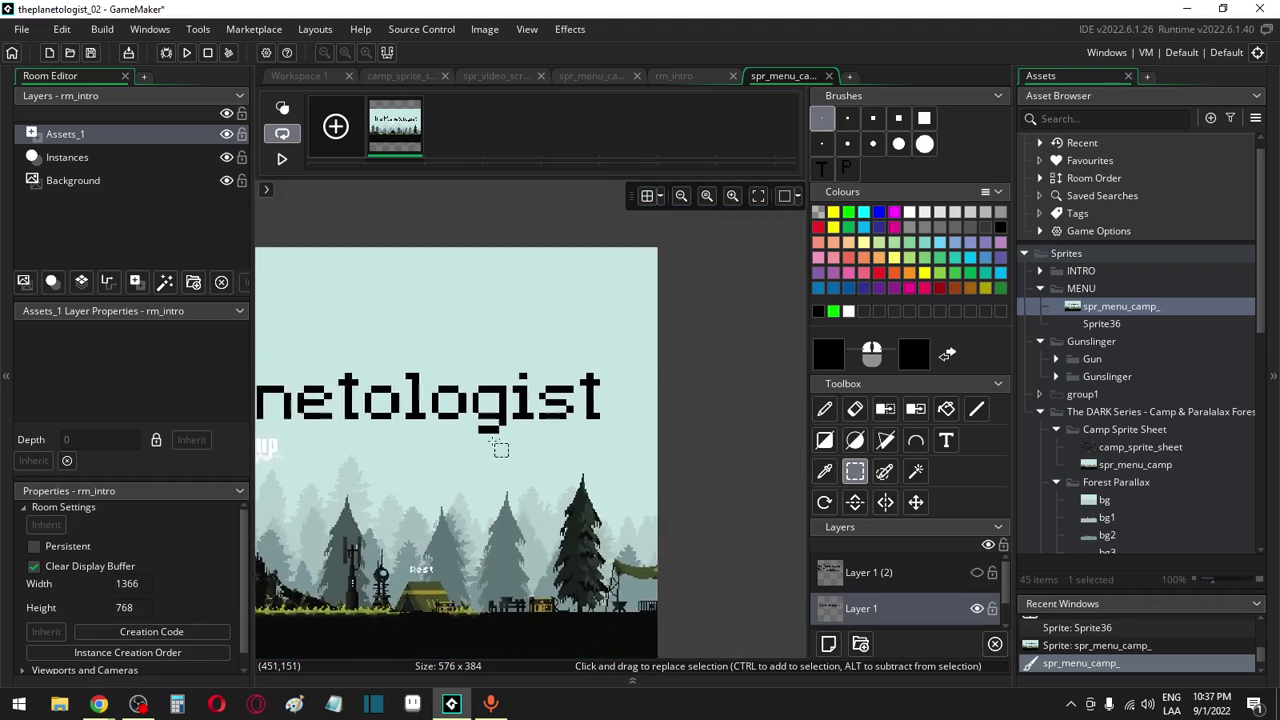
{"action": "scroll", "coordinate": [500, 448], "scroll_direction": "down", "scroll_amount": 2}
{"action": "left_click_drag", "start_coordinate": [1013, 268], "coordinate": [1093, 272]}
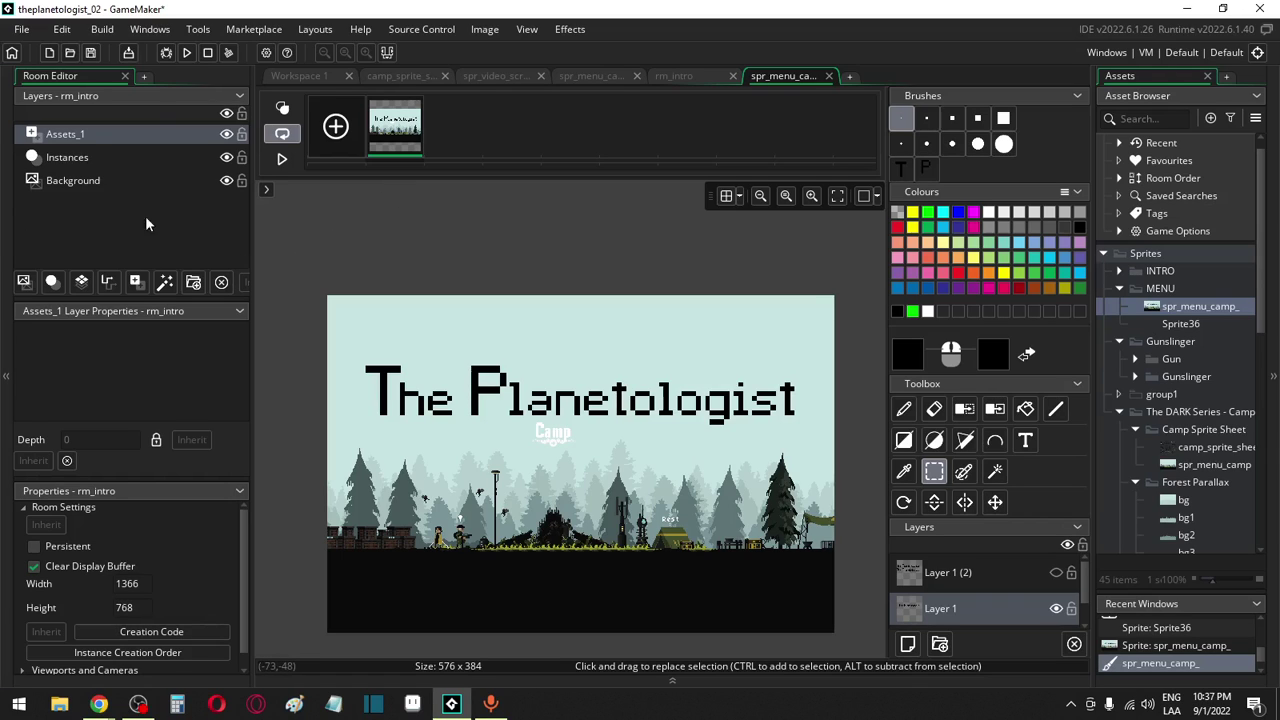
{"action": "left_click", "coordinate": [90, 53]}
Open the spr_menu_camp_ sprite's folder in File Explorer, preview its title image, and close the folder window
{"action": "right_click", "coordinate": [1218, 310]}
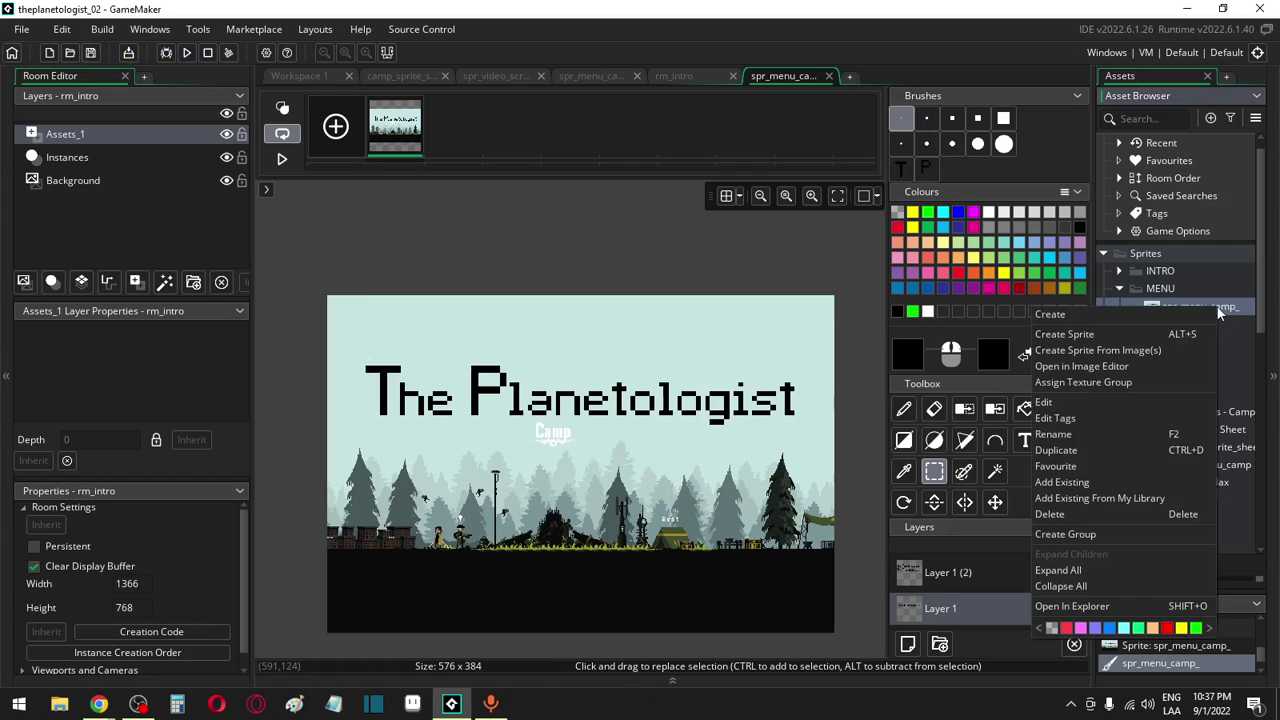
{"action": "left_click", "coordinate": [1124, 603]}
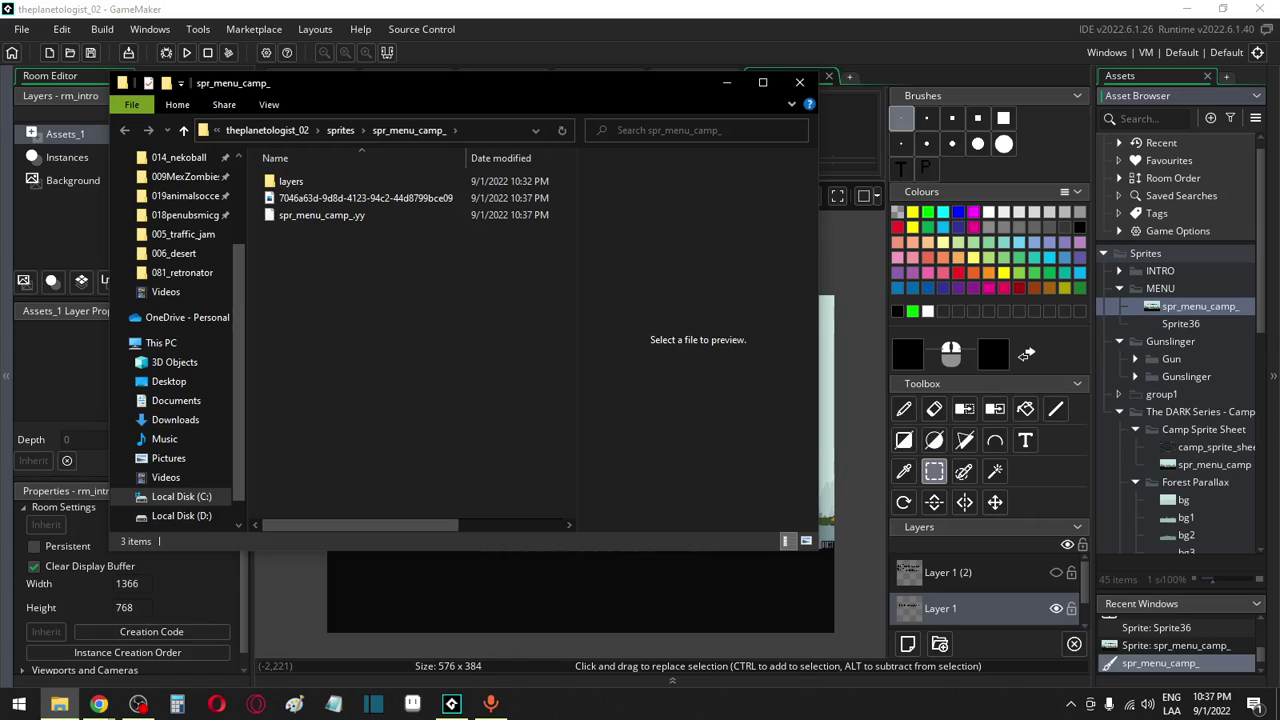
{"action": "left_click", "coordinate": [98, 704]}
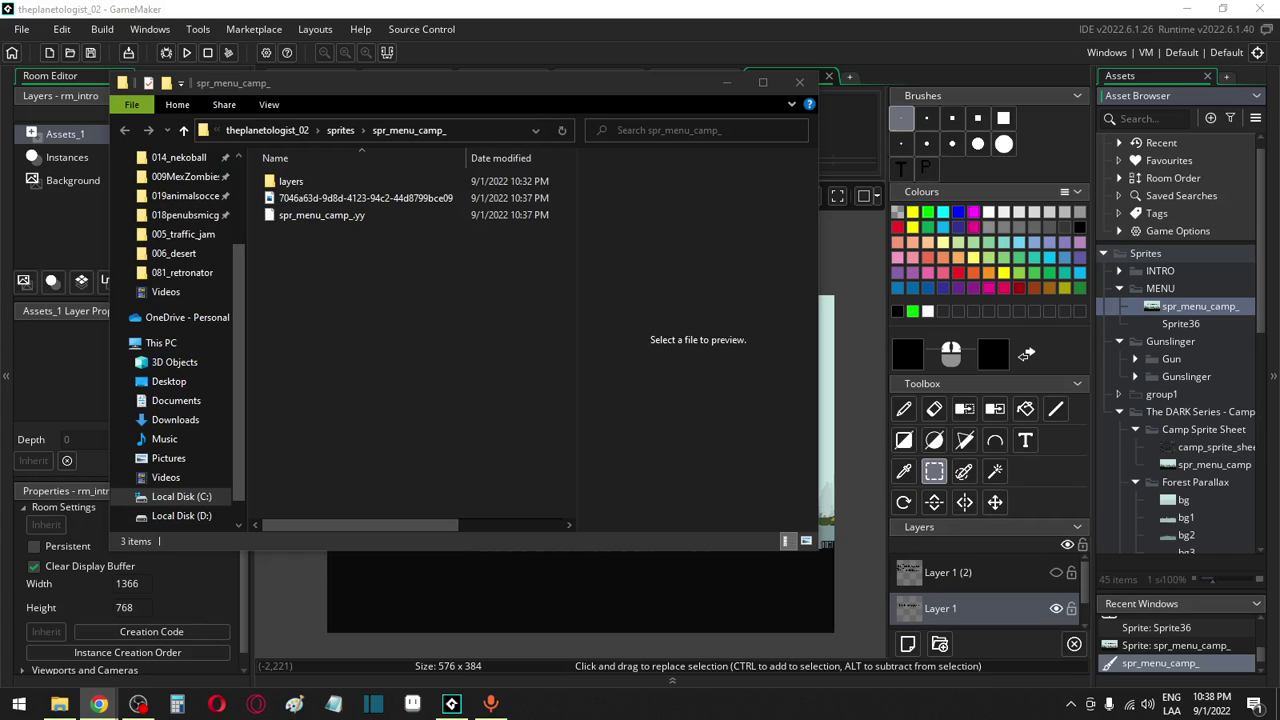
{"action": "left_click", "coordinate": [306, 203]}
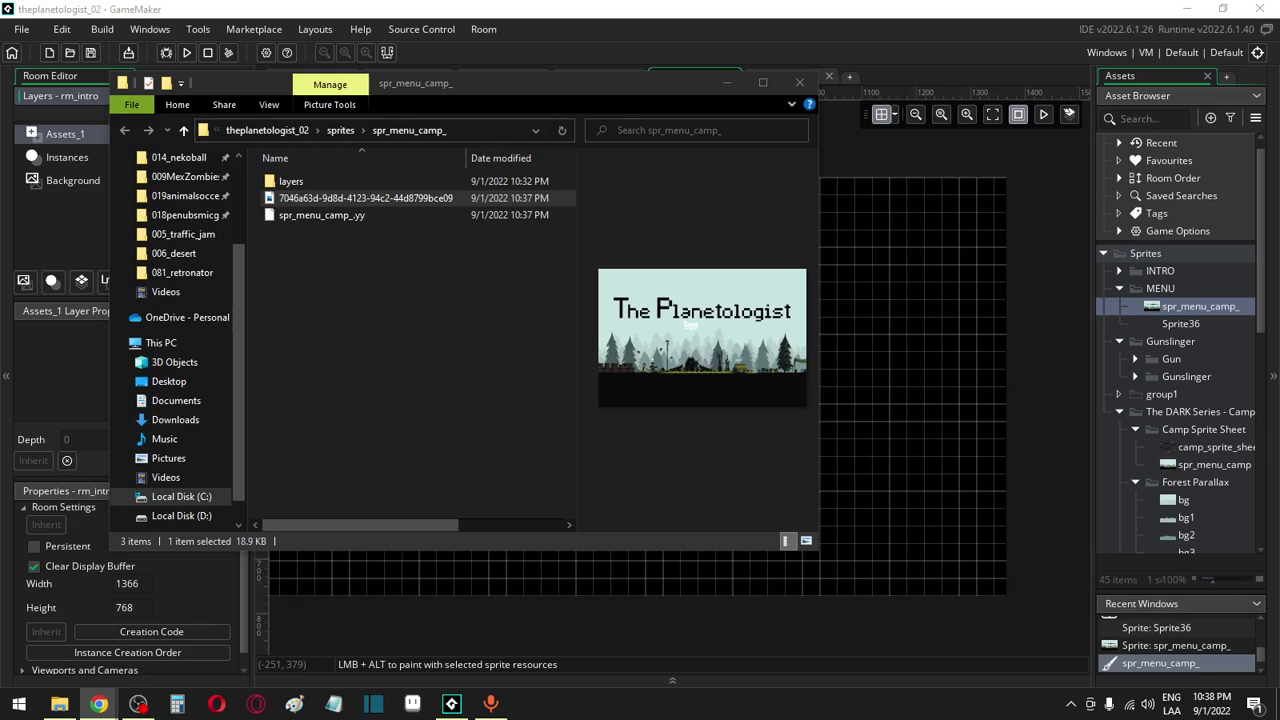
{"action": "left_click", "coordinate": [797, 84]}
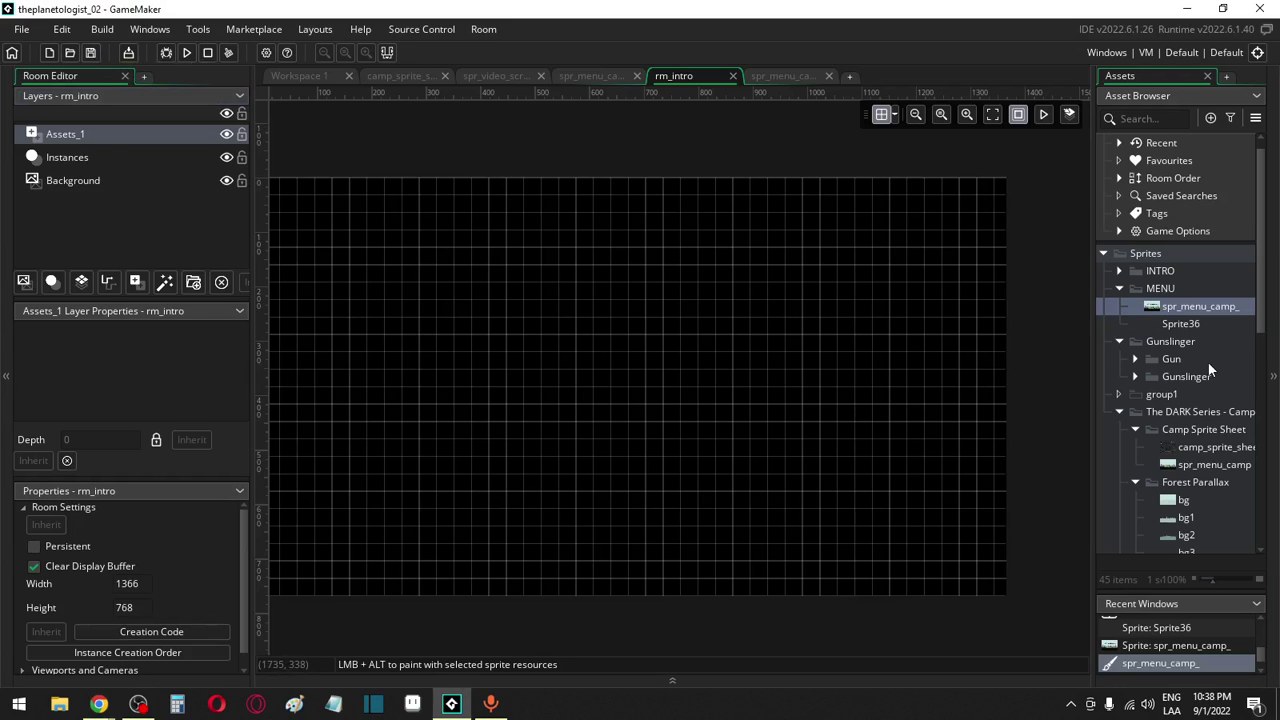
View the spr_menu_camp_ sprite in its editor, and return to the rm_intro room
{"action": "double_click", "coordinate": [1188, 307]}
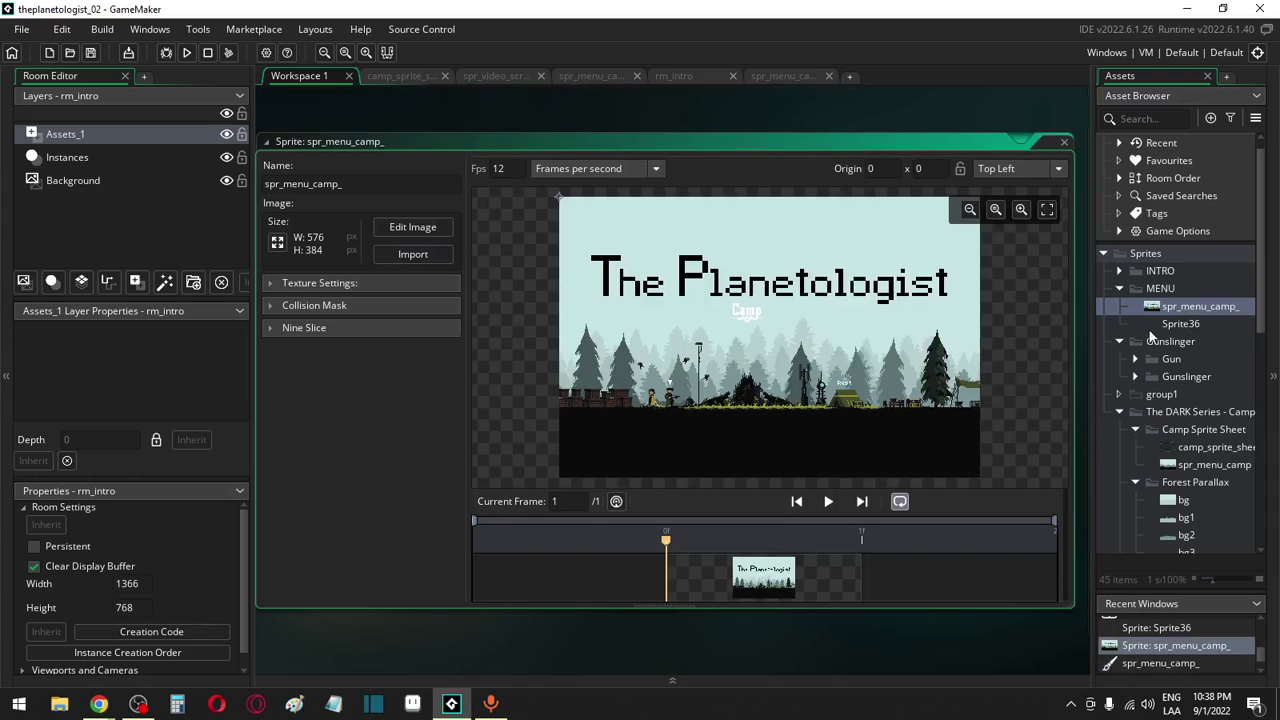
{"action": "scroll", "coordinate": [1212, 424], "scroll_direction": "down", "scroll_amount": 6}
{"action": "scroll", "coordinate": [1204, 439], "scroll_direction": "down", "scroll_amount": 3}
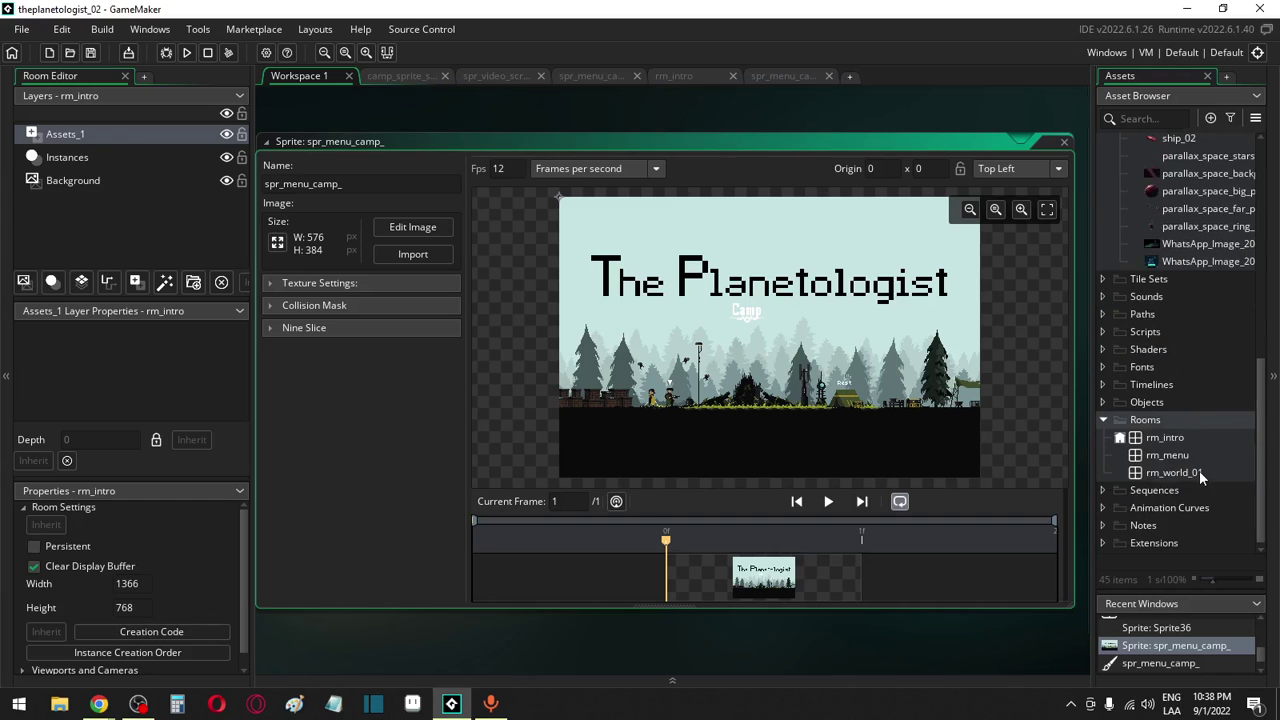
{"action": "double_click", "coordinate": [1166, 439]}
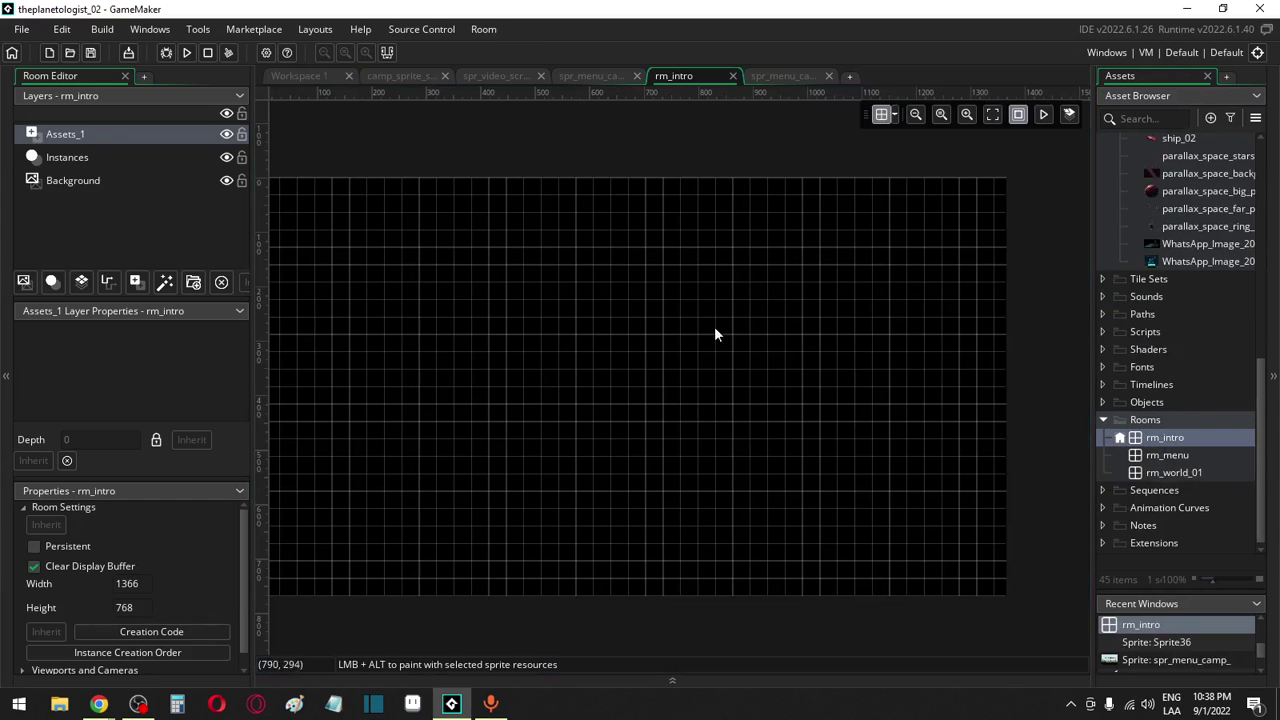
Collapse the Sprites group and create a group named INTRO under Objects
{"action": "scroll", "coordinate": [1221, 386], "scroll_direction": "up", "scroll_amount": 6}
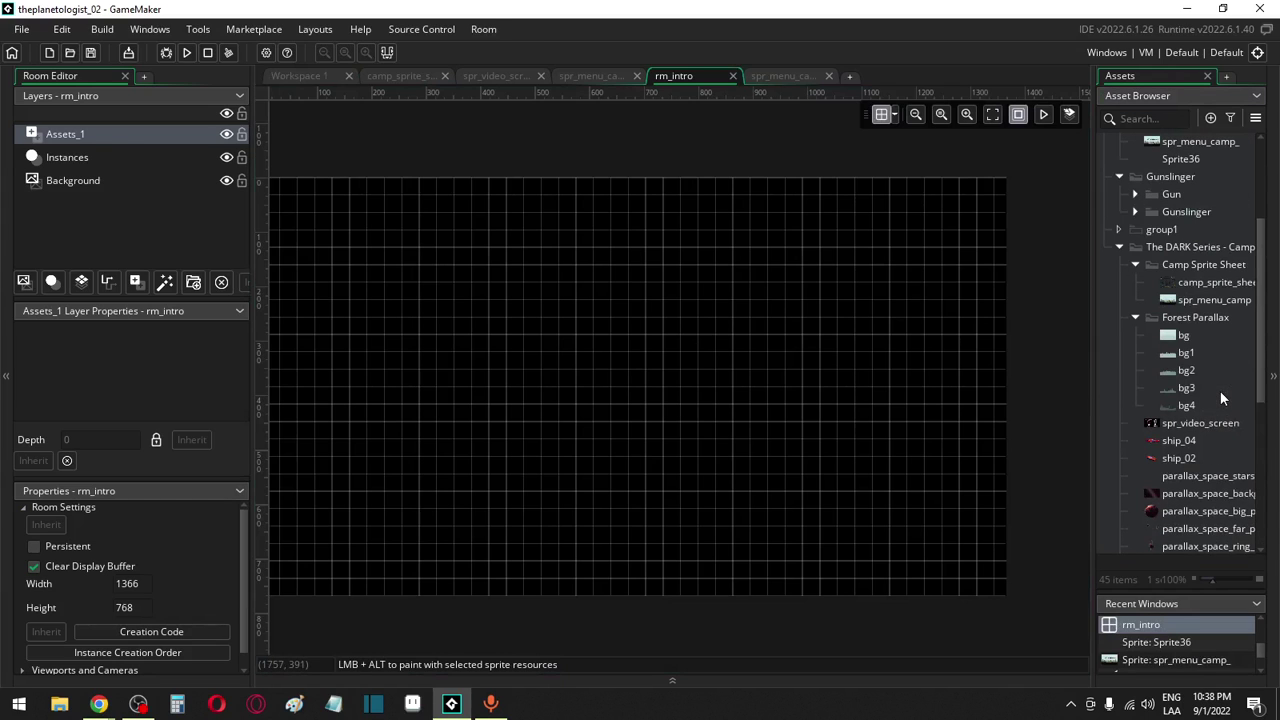
{"action": "scroll", "coordinate": [1220, 392], "scroll_direction": "up", "scroll_amount": 3}
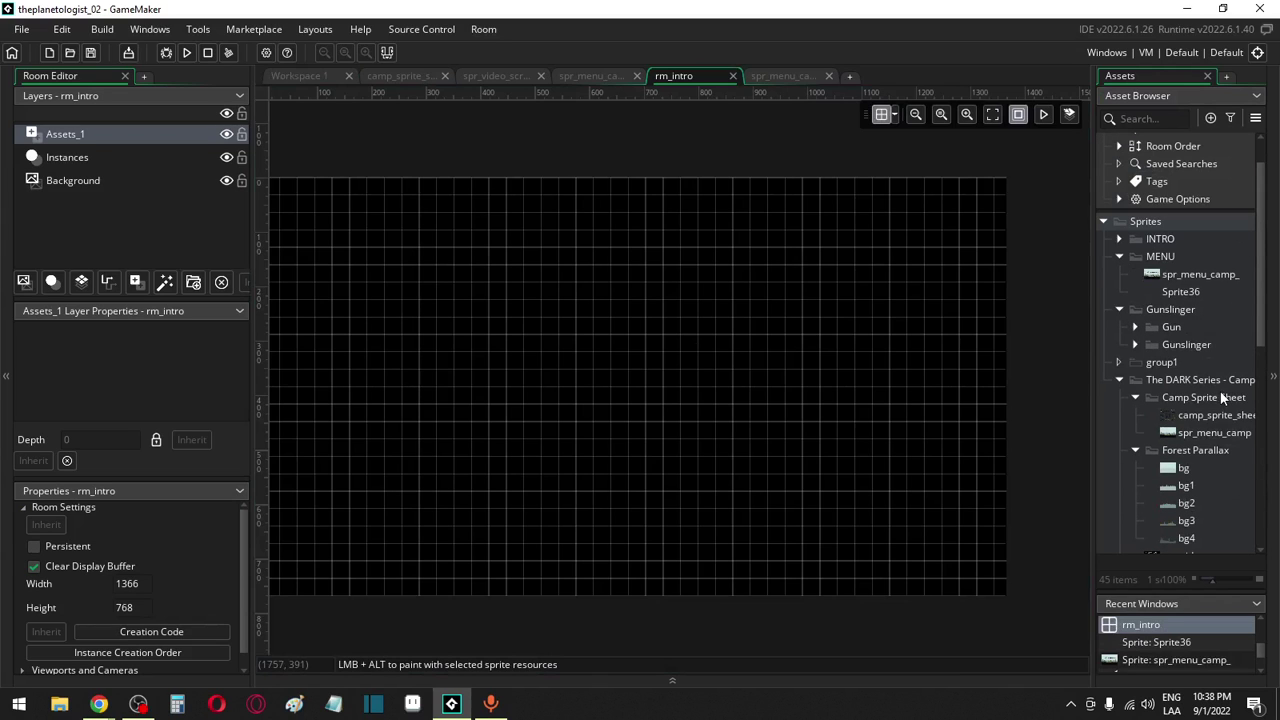
{"action": "left_click", "coordinate": [1103, 221]}
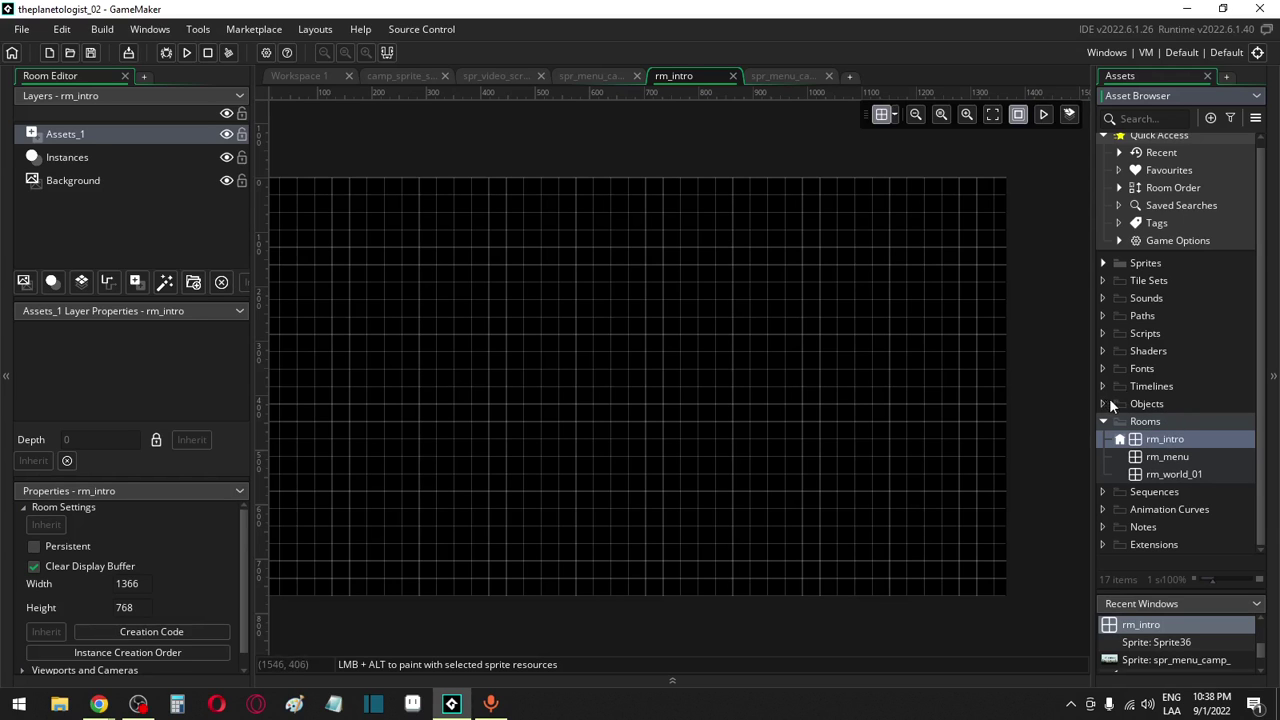
{"action": "left_click", "coordinate": [1125, 402]}
{"action": "right_click", "coordinate": [1126, 402]}
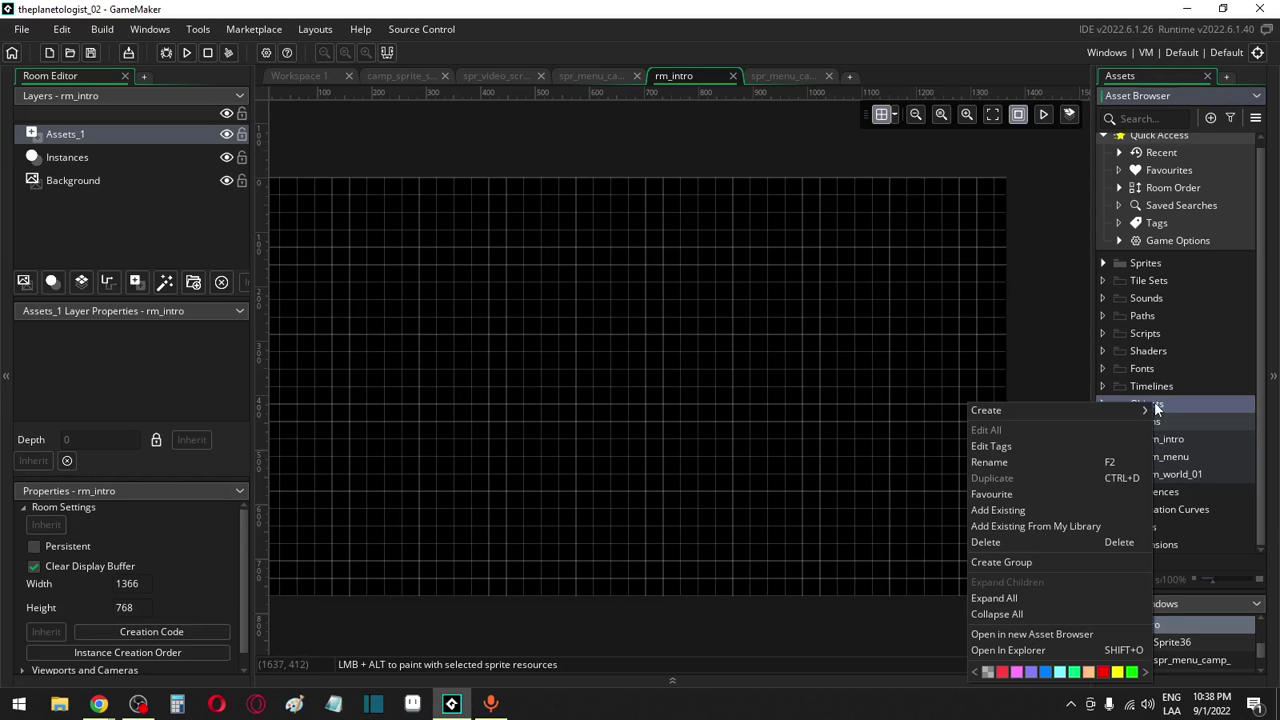
{"action": "mouse_move", "coordinate": [1148, 410]}
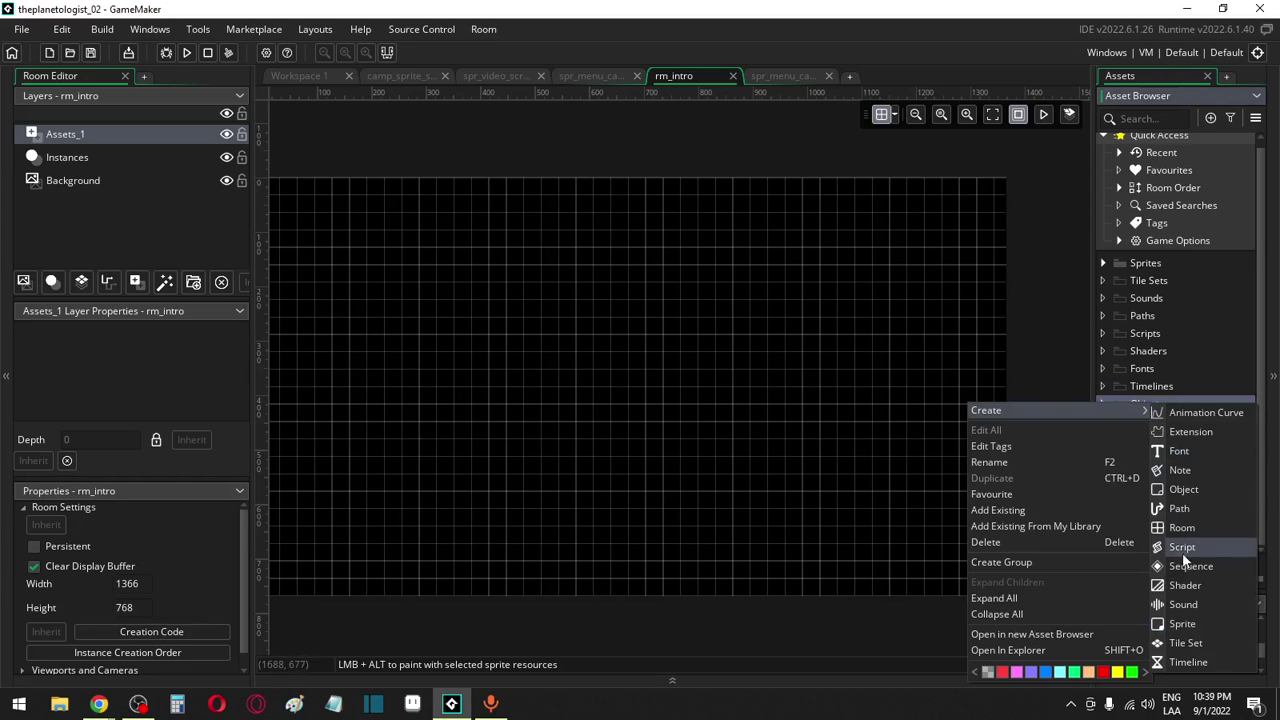
{"action": "left_click", "coordinate": [1101, 562]}
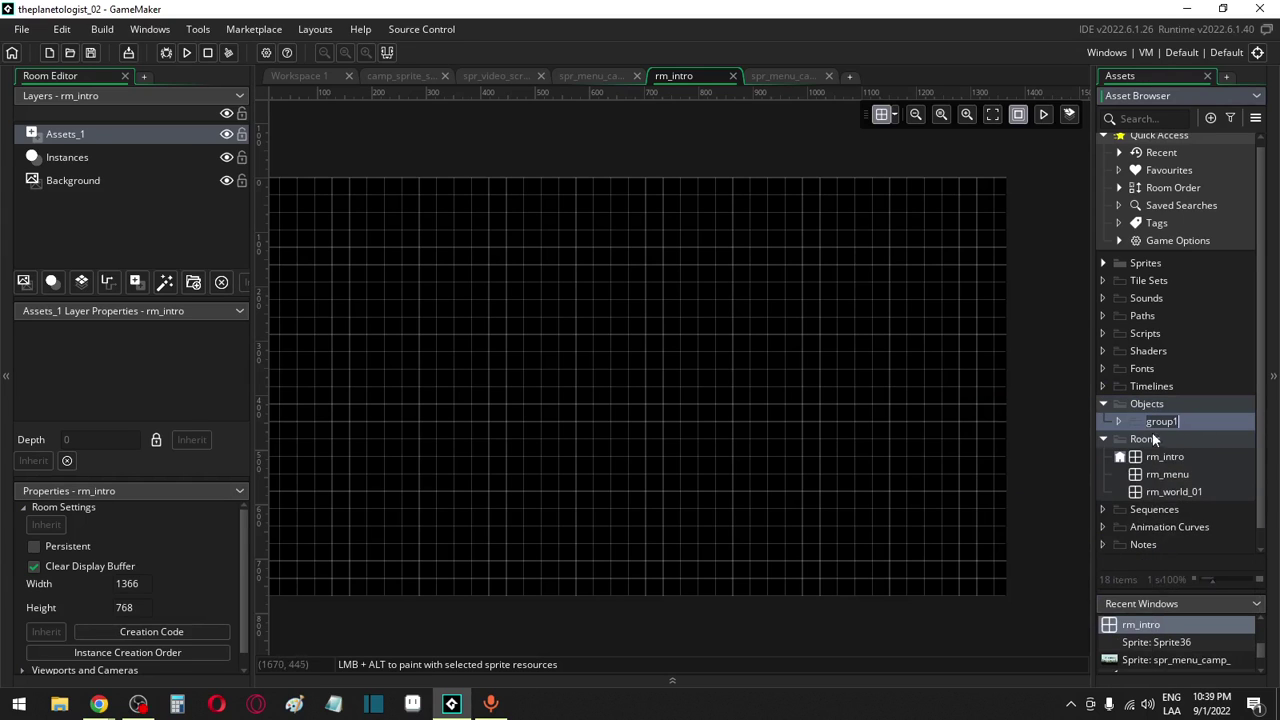
{"action": "type", "text": "INTRO"}
Create a new object inside the Objects INTRO group and duplicate it, keeping the suggested names
{"action": "right_click", "coordinate": [1151, 421]}
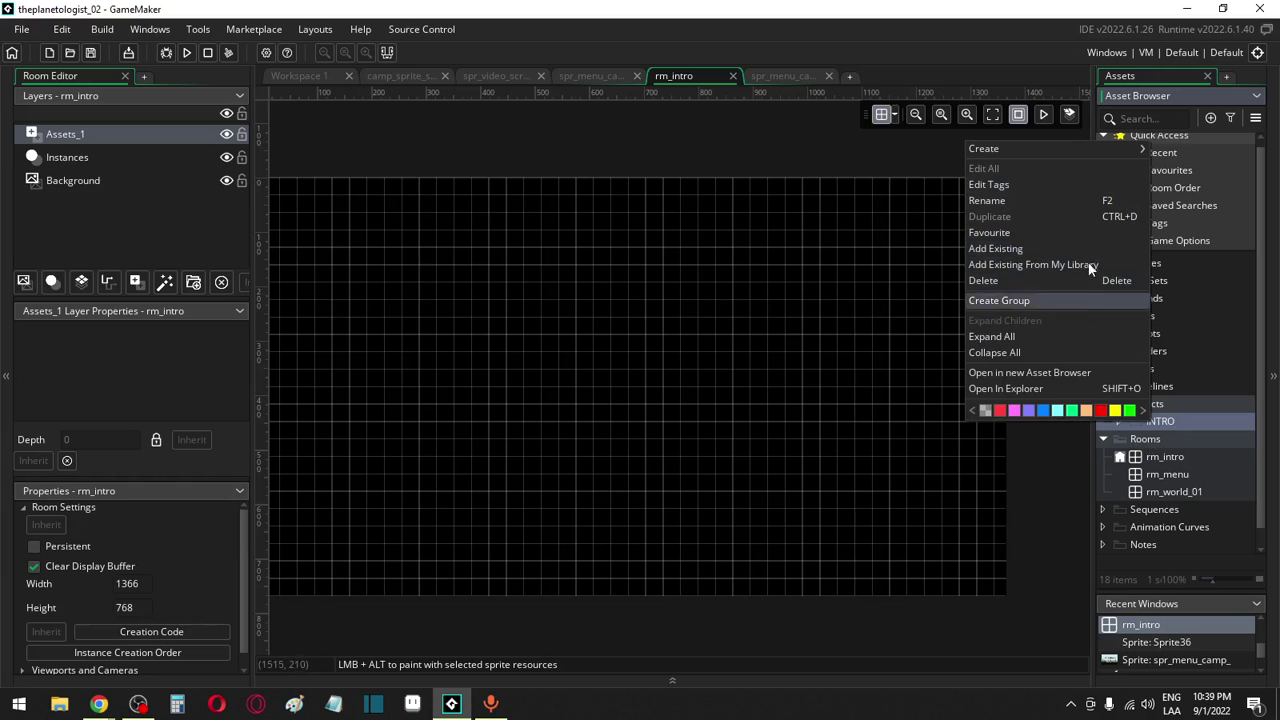
{"action": "mouse_move", "coordinate": [1072, 144]}
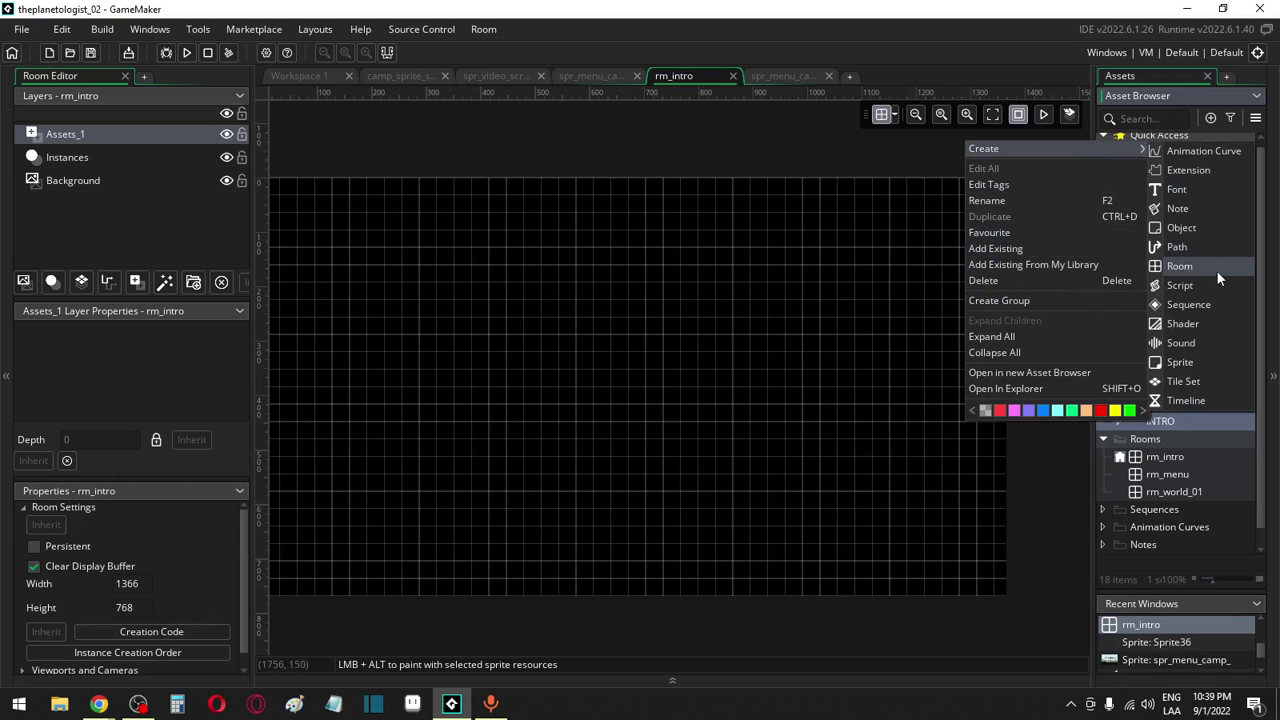
{"action": "left_click", "coordinate": [1196, 233]}
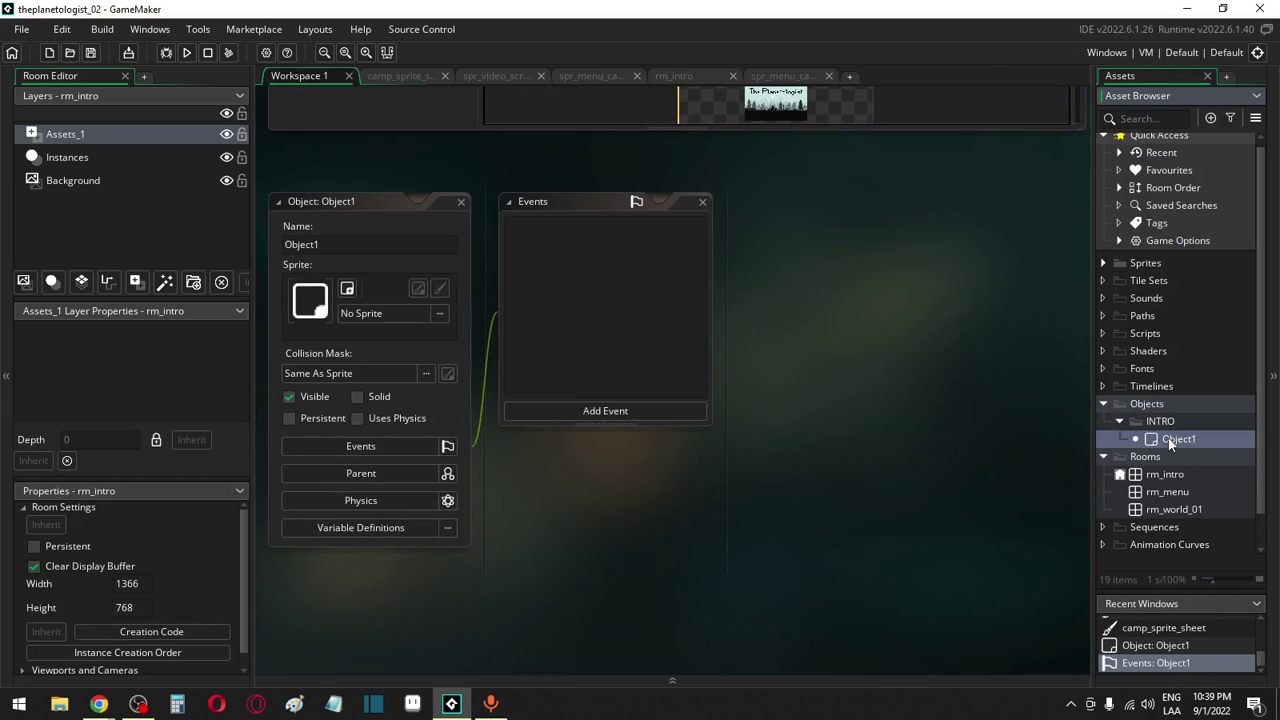
{"action": "key", "text": "ctrl+d"}
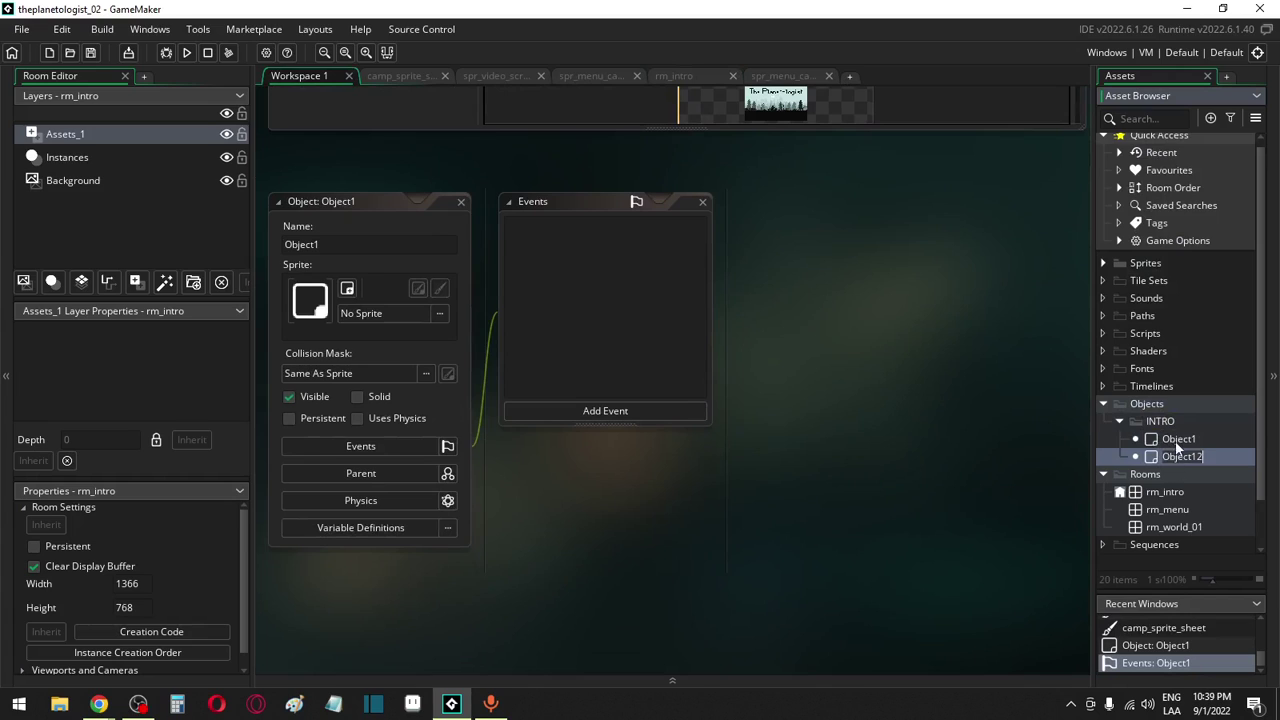
{"action": "key", "text": "Return"}
Rename the first object in the INTRO group as obj_intro_black
{"action": "left_click", "coordinate": [1177, 441]}
{"action": "left_click", "coordinate": [1177, 441]}
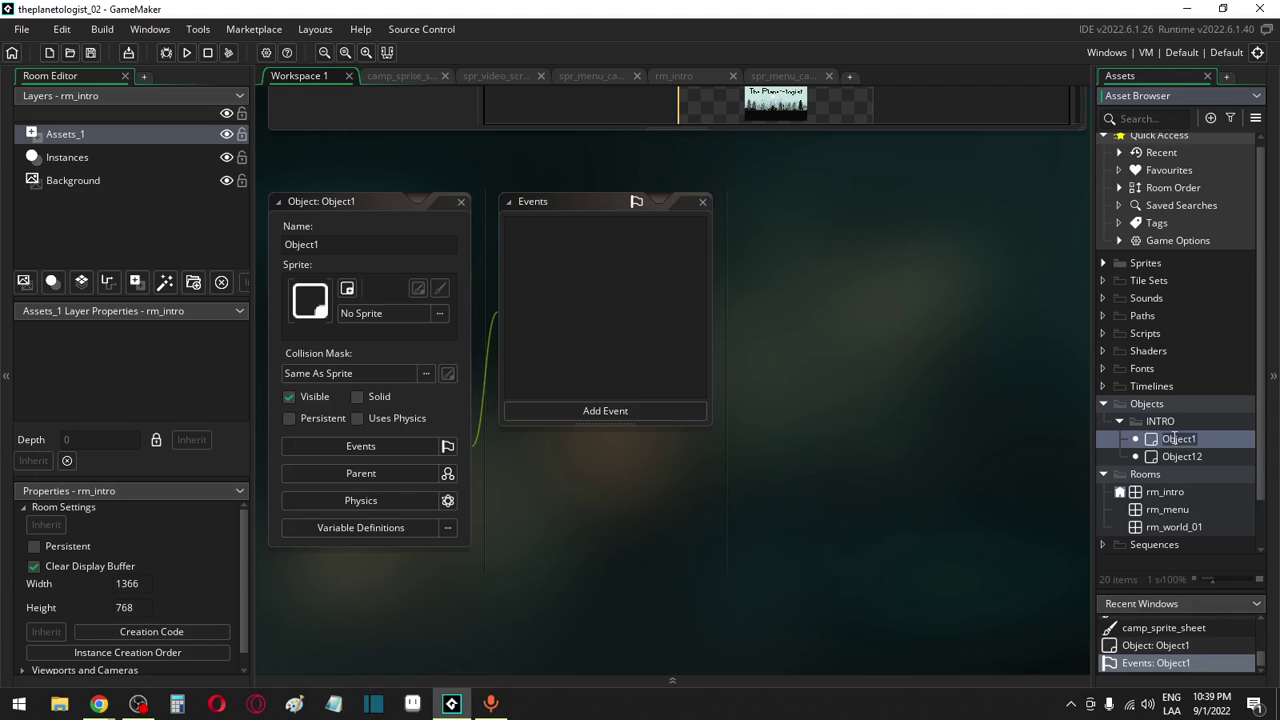
{"action": "type", "text": "obj_black_s"}
{"action": "key", "text": "BackSpace"}
{"action": "type", "text": "sa"}
{"action": "key", "text": "BackSpace"}
{"action": "key", "text": "BackSpace"}
{"action": "key", "text": "BackSpace"}
{"action": "key", "text": "BackSpace"}
{"action": "key", "text": "BackSpace"}
{"action": "key", "text": "BackSpace"}
{"action": "key", "text": "BackSpace"}
{"action": "key", "text": "BackSpace"}
{"action": "key", "text": "BackSpace"}
{"action": "key", "text": "BackSpace"}
{"action": "type", "text": "j_intro_black"}
Rename the duplicated object as obj_intro_logos and select obj_intro_black
{"action": "left_click", "coordinate": [1185, 459]}
{"action": "type", "text": "obj_intro_"}
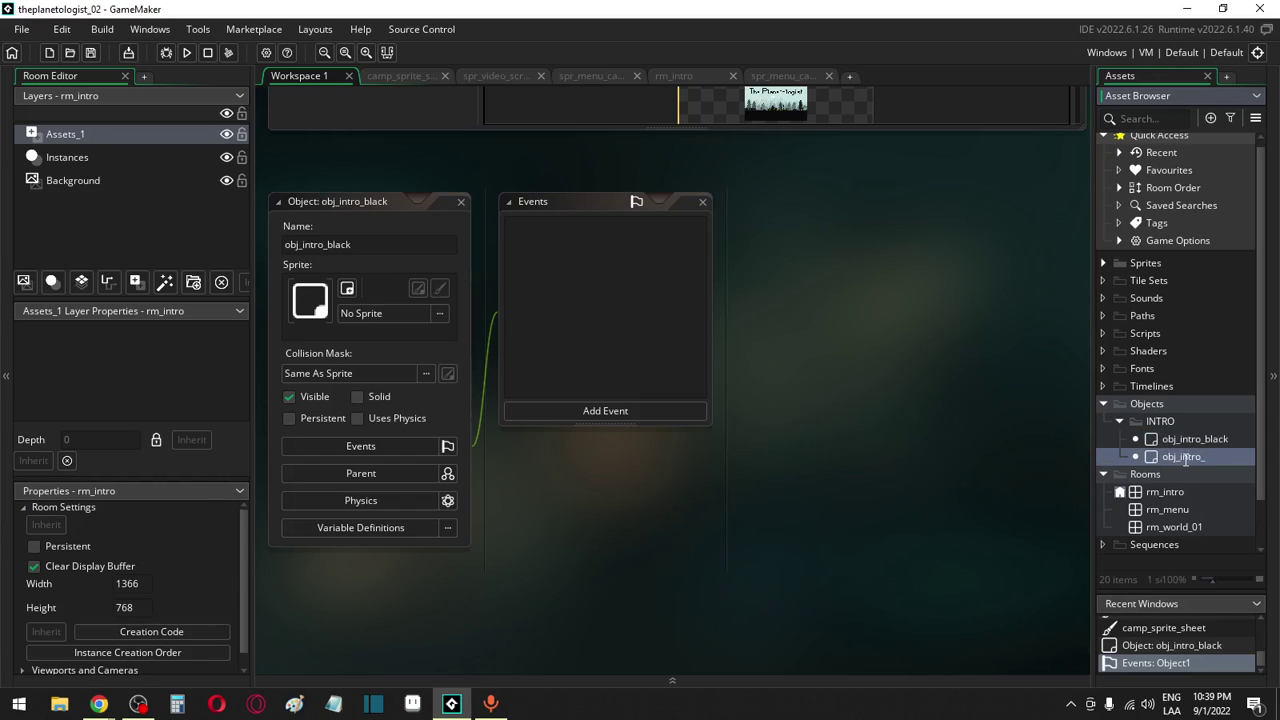
{"action": "type", "text": "logos"}
{"action": "left_click", "coordinate": [1215, 441]}
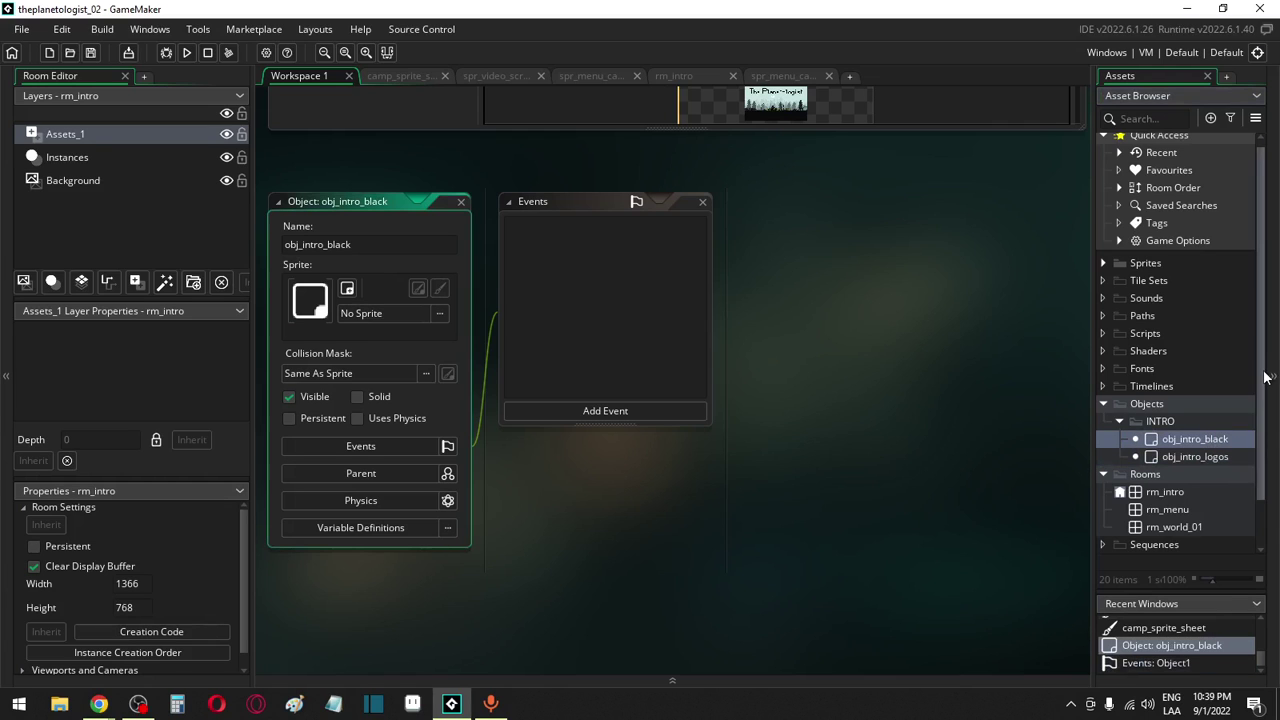
Expand the Sprites group in the asset browser and locate its INTRO subgroup
{"action": "scroll", "coordinate": [1266, 371], "scroll_direction": "up", "scroll_amount": 1}
{"action": "double_click", "coordinate": [1142, 270]}
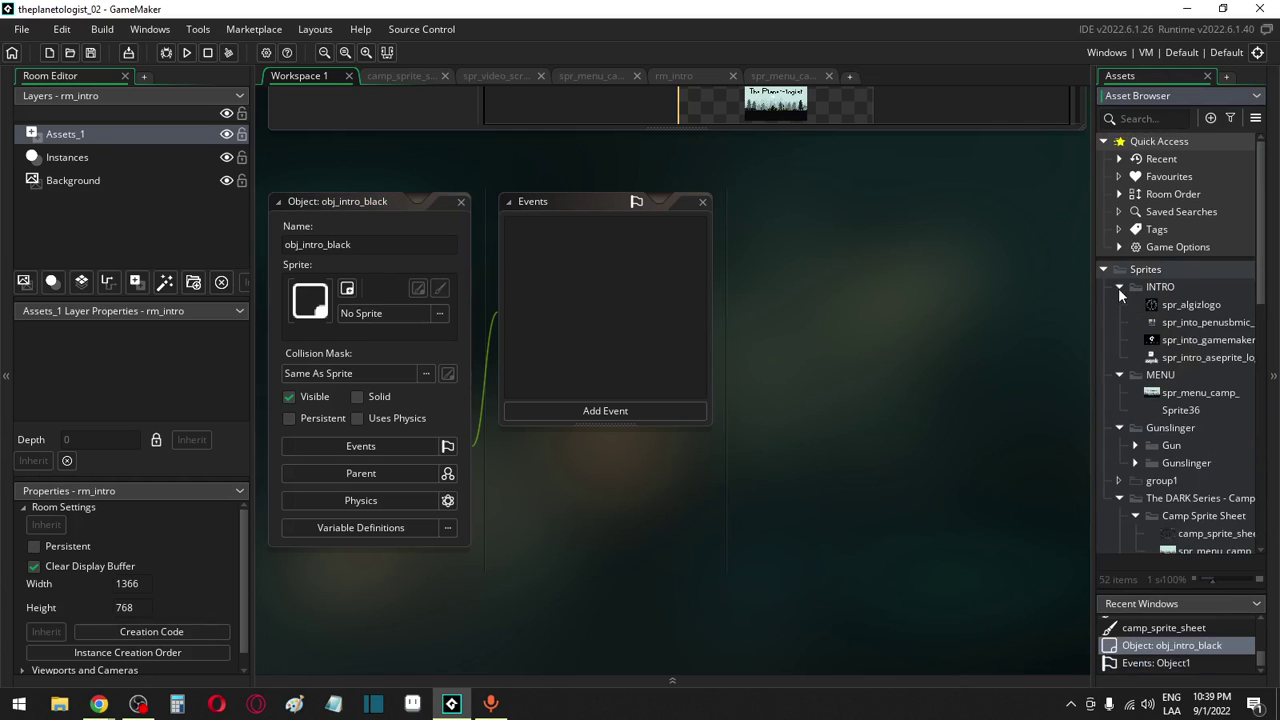
{"action": "scroll", "coordinate": [1172, 380], "scroll_direction": "down", "scroll_amount": 5}
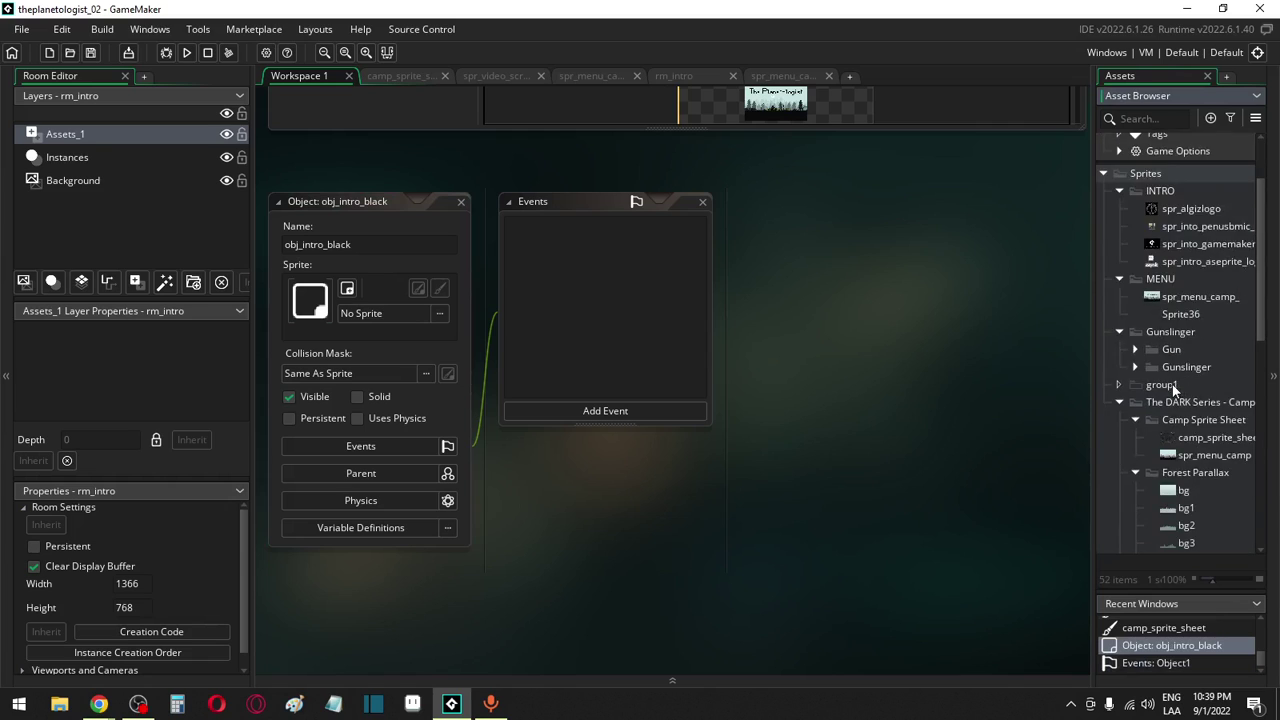
{"action": "scroll", "coordinate": [1223, 437], "scroll_direction": "up", "scroll_amount": 6}
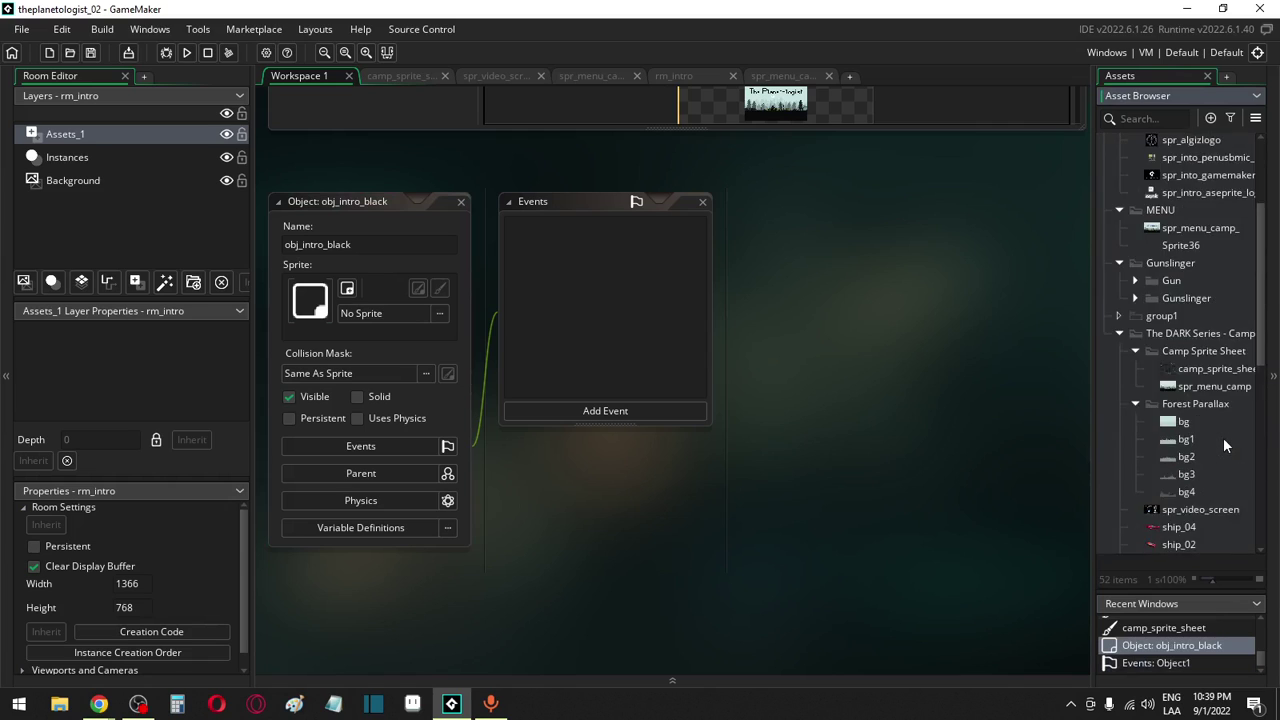
{"action": "left_click", "coordinate": [1163, 289]}
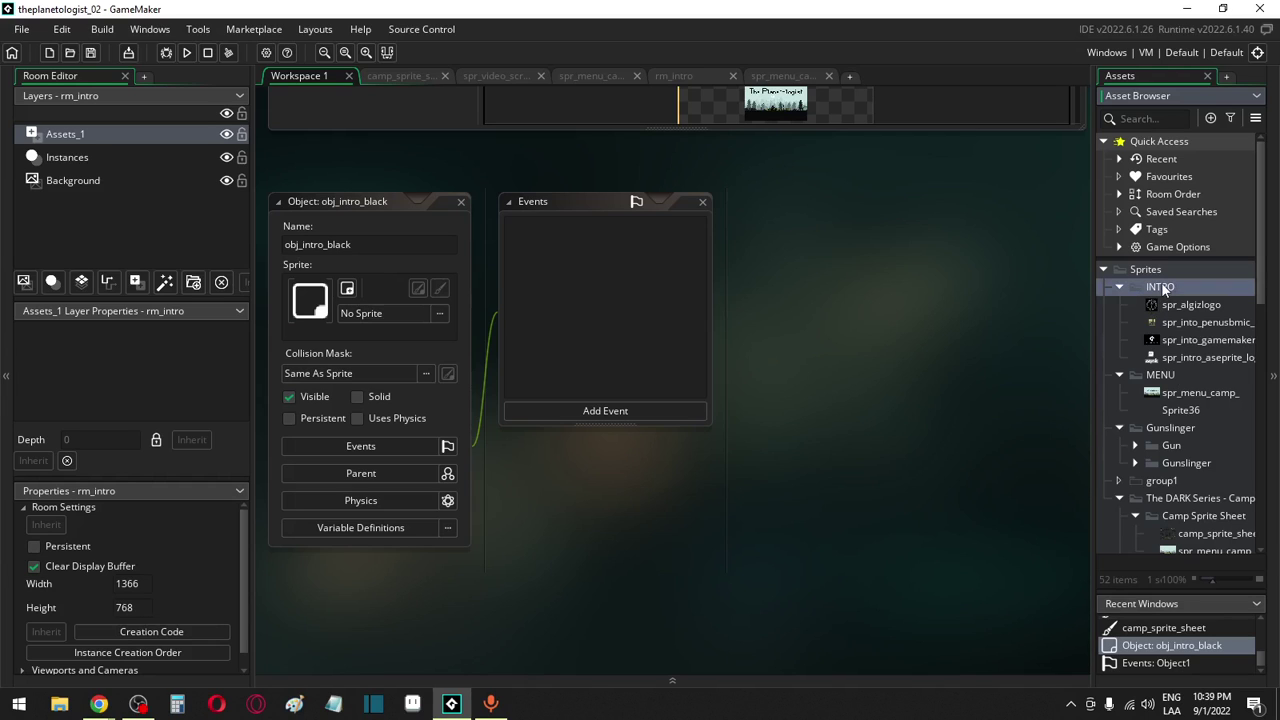
{"action": "right_click", "coordinate": [1163, 289]}
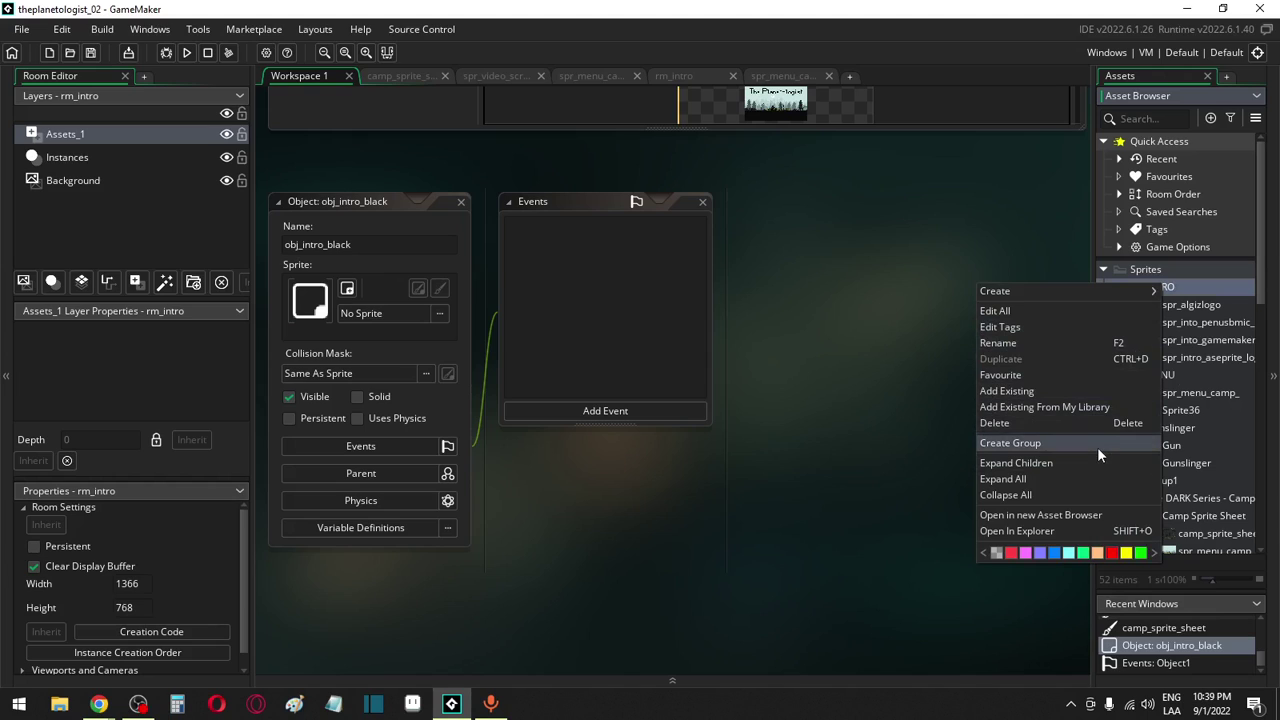
{"action": "mouse_move", "coordinate": [1079, 287]}
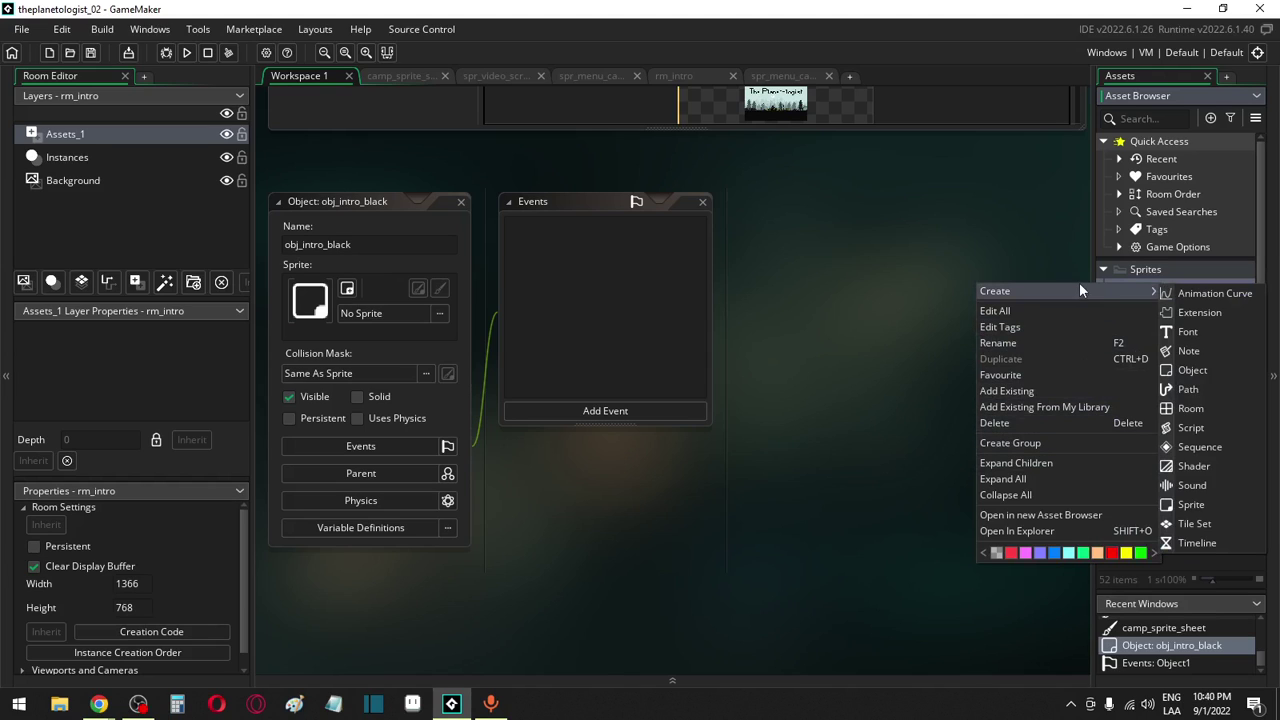
{"action": "left_click", "coordinate": [1208, 369]}
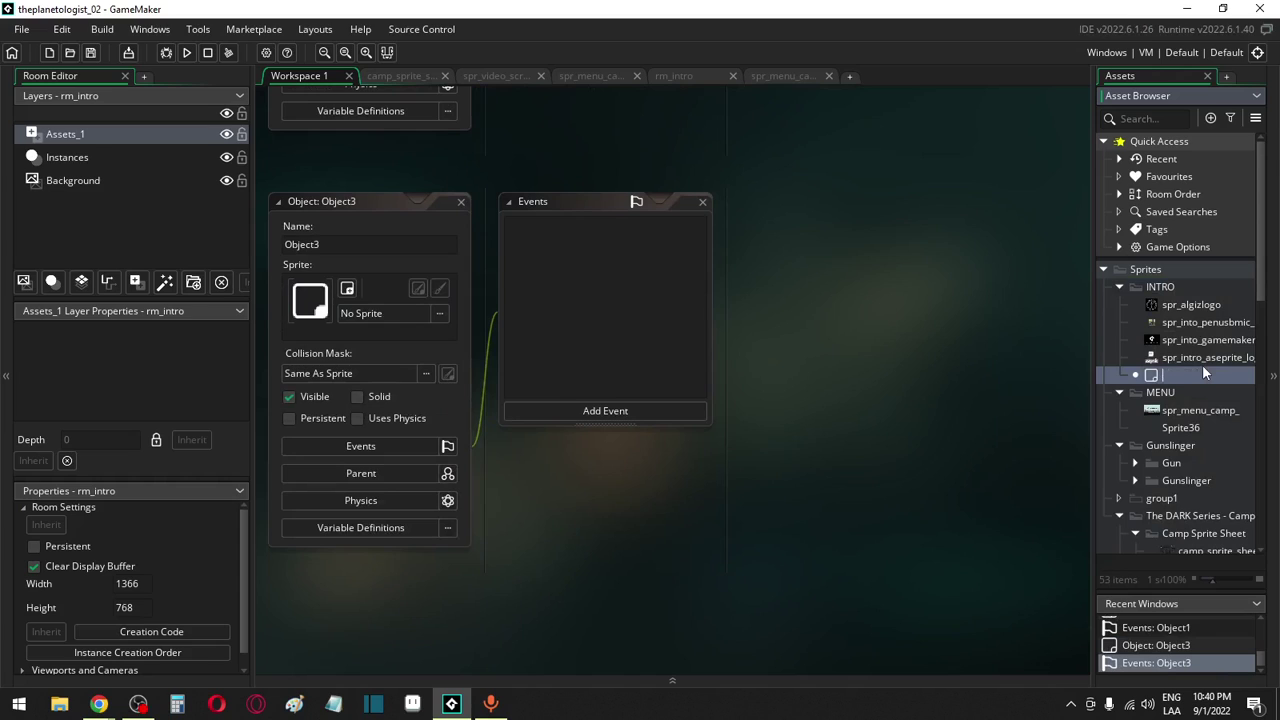
{"action": "key", "text": "Return"}
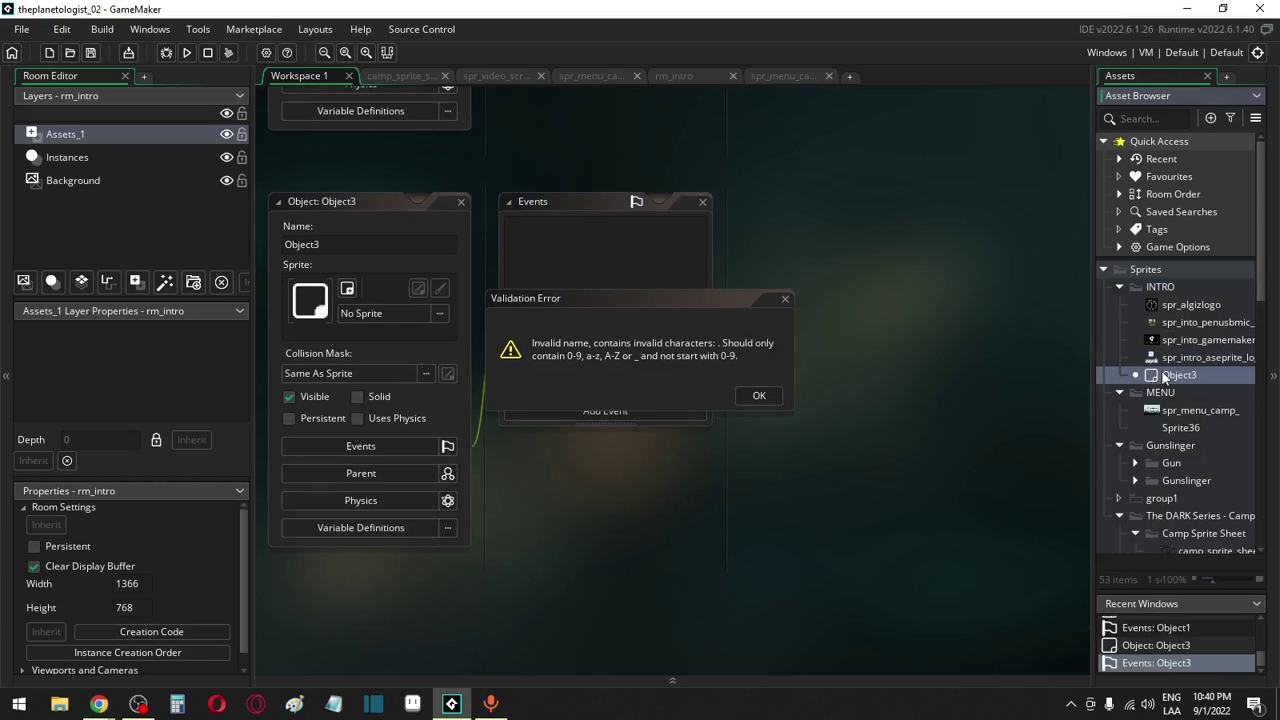
{"action": "left_click", "coordinate": [759, 395]}
{"action": "key", "text": "Delete"}
{"action": "left_click", "coordinate": [689, 380]}
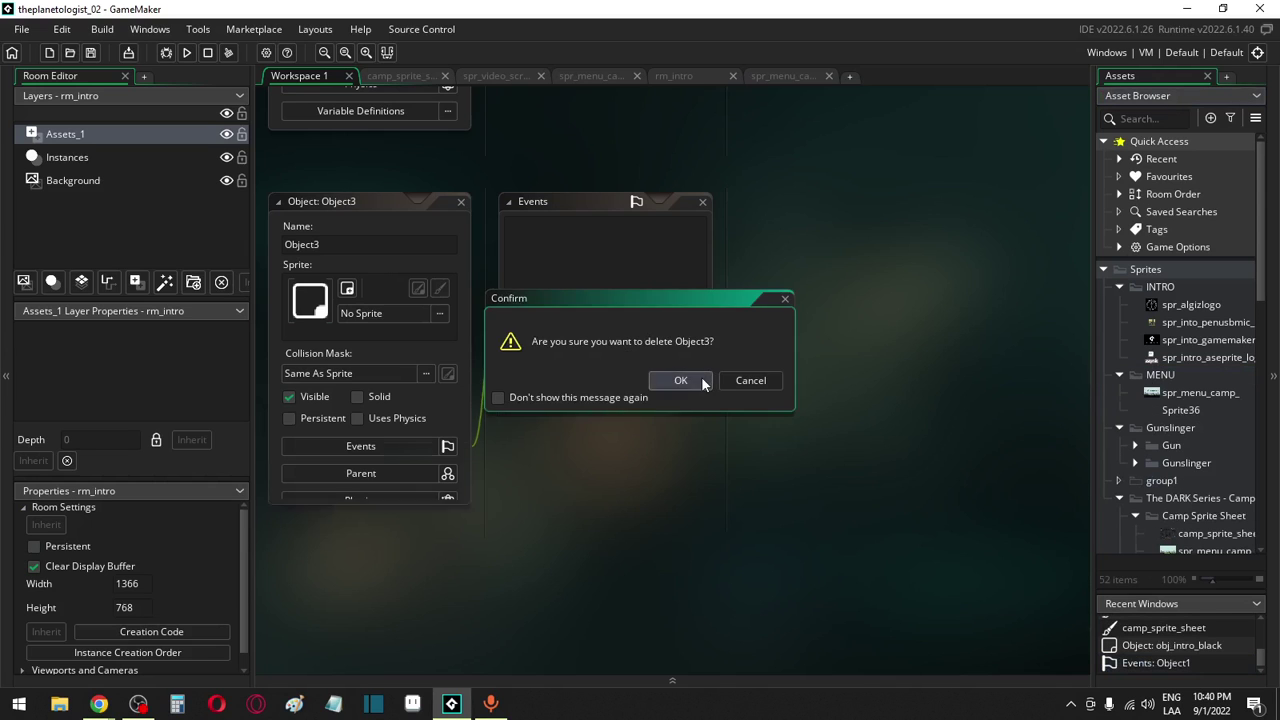
Create a new sprite in the Sprites INTRO group and fill its 64 x 64 image with black
{"action": "left_click", "coordinate": [1191, 359]}
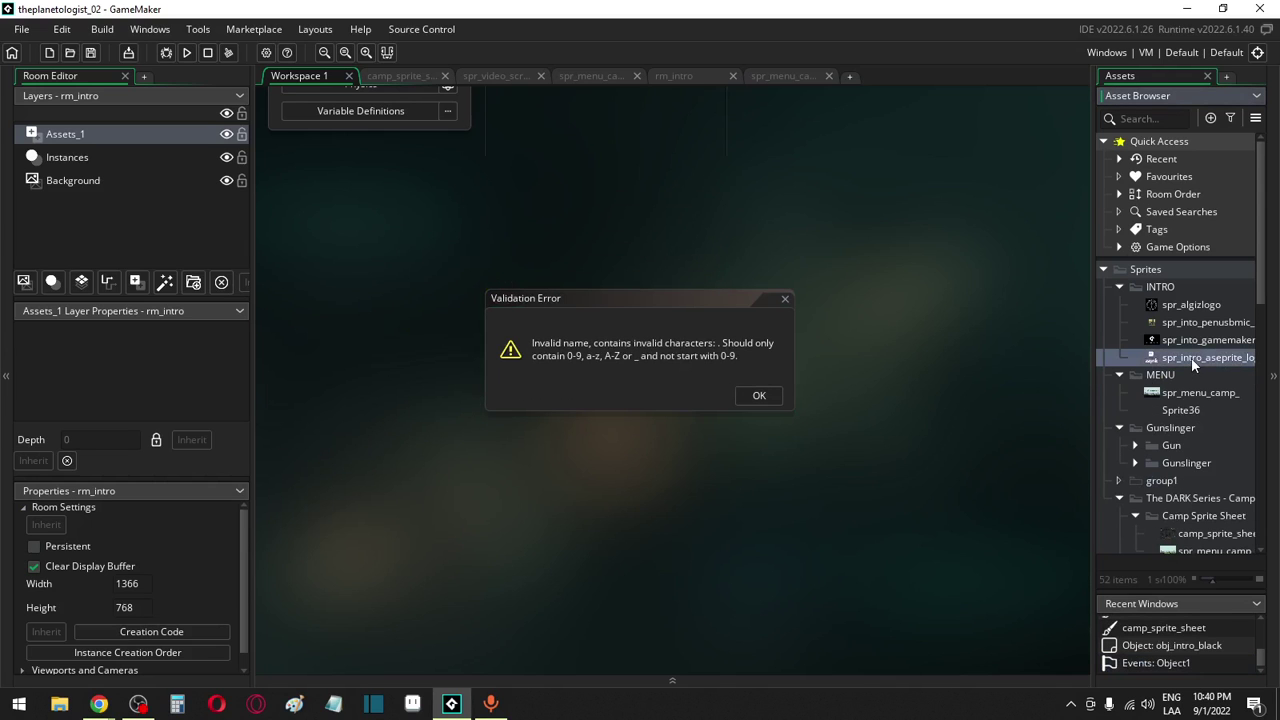
{"action": "key", "text": "alt+s"}
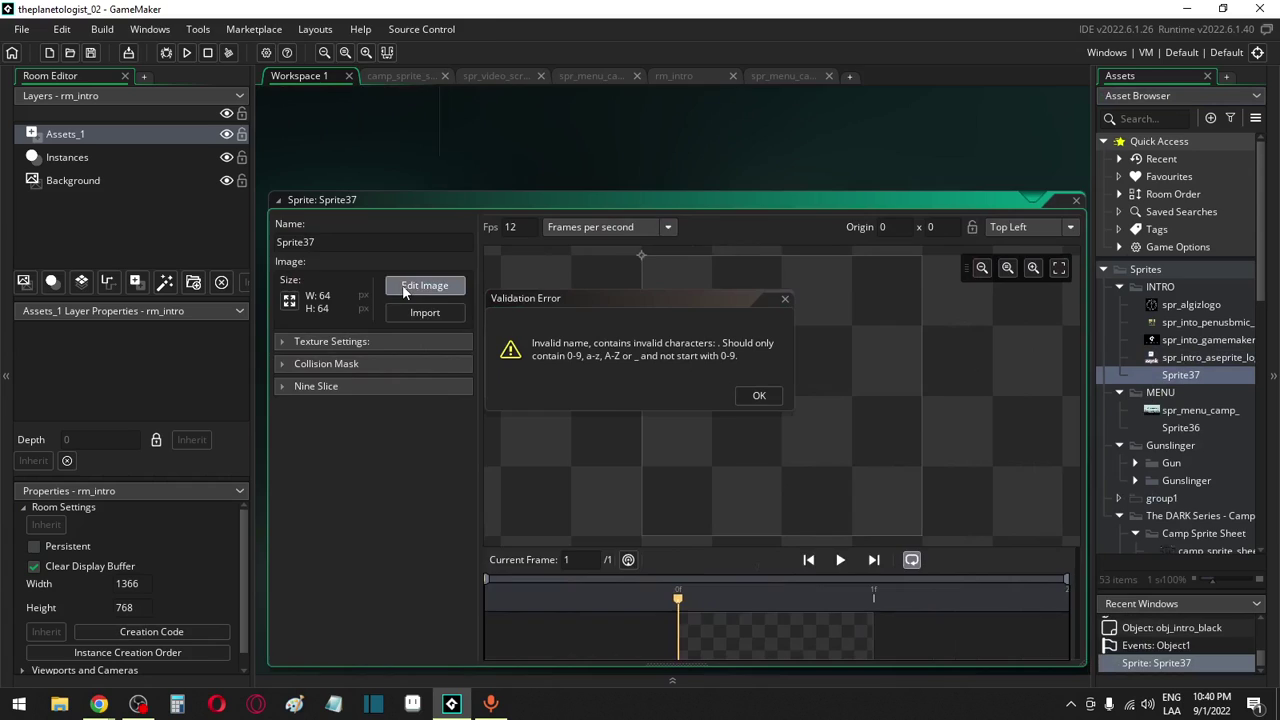
{"action": "left_click", "coordinate": [424, 286]}
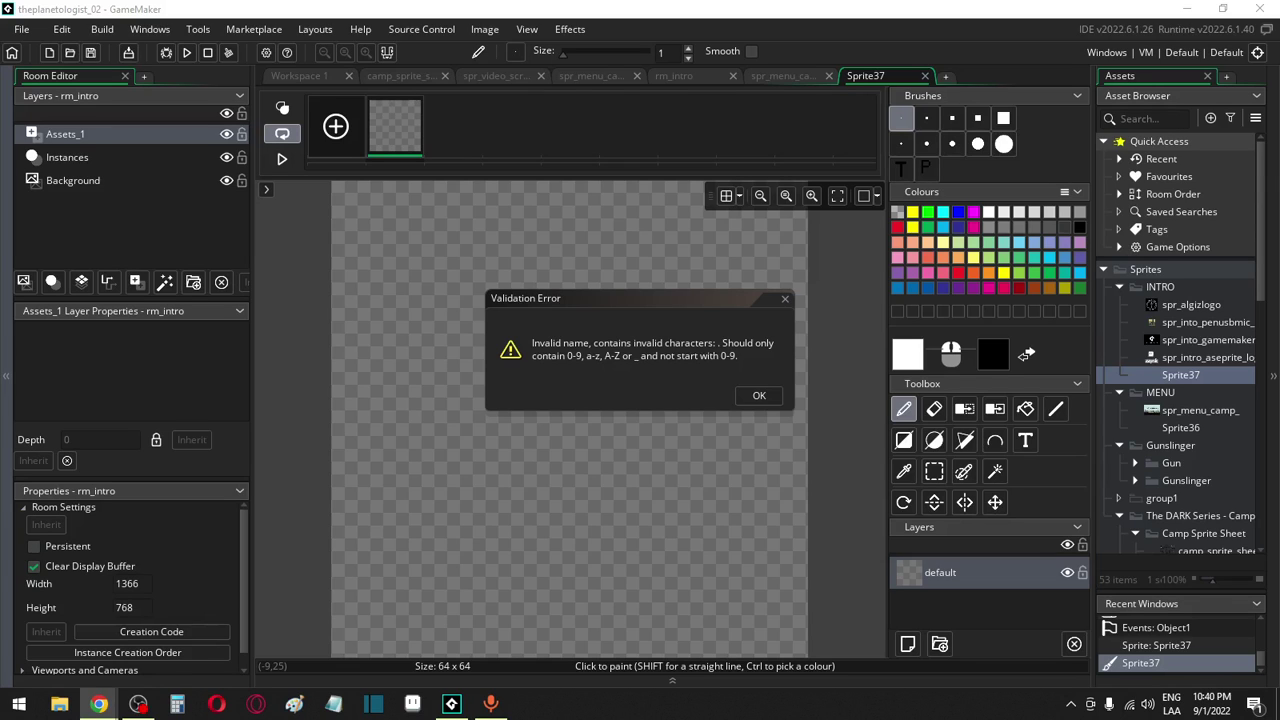
{"action": "left_click", "coordinate": [757, 393]}
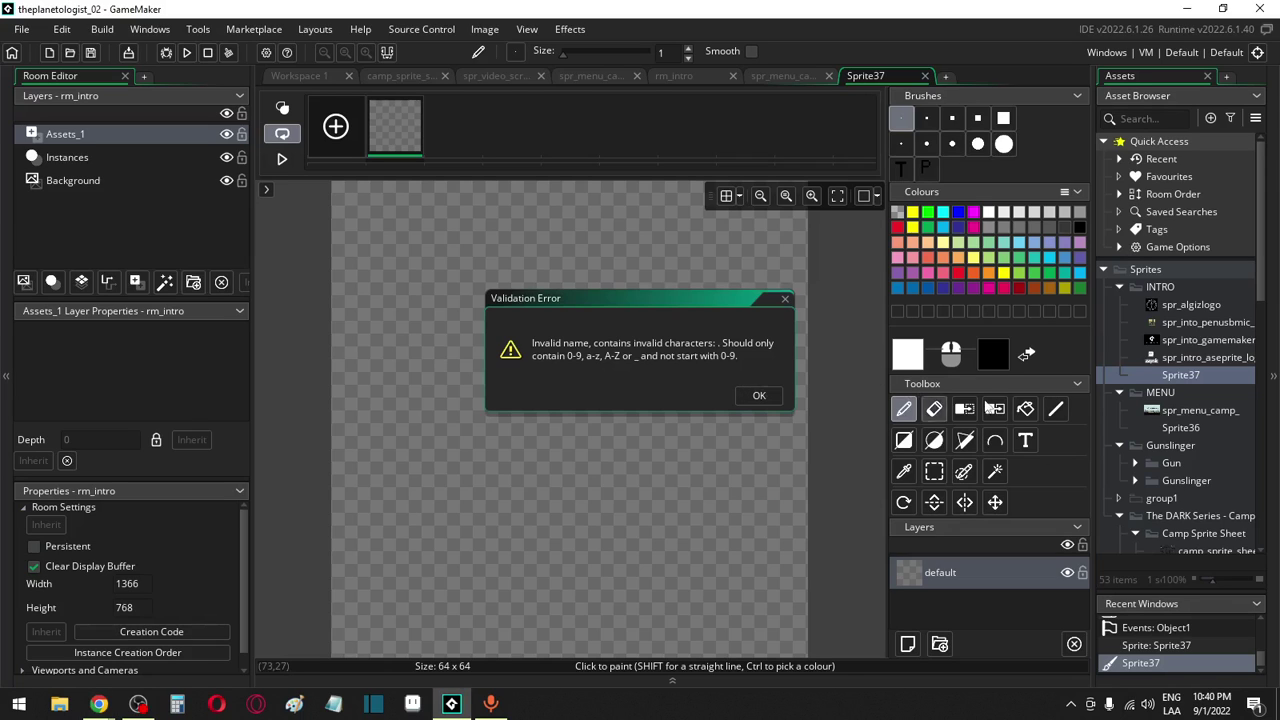
{"action": "left_click", "coordinate": [759, 395]}
{"action": "left_click", "coordinate": [1027, 410]}
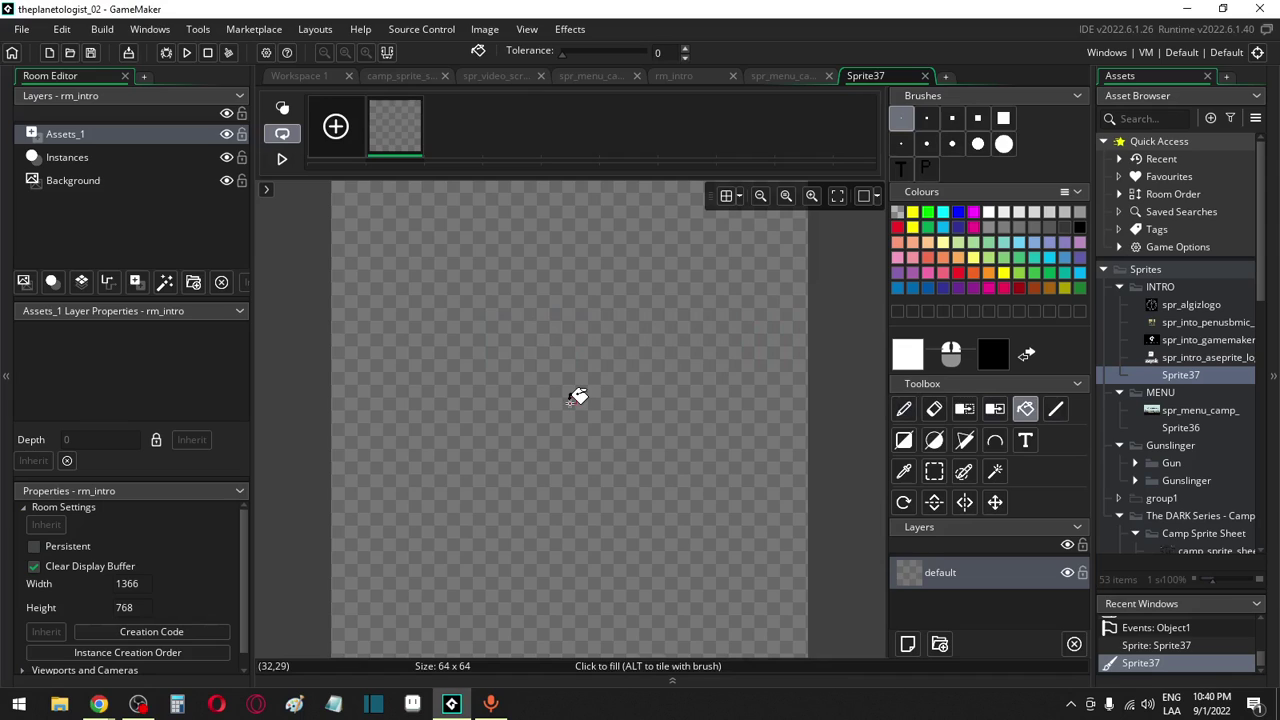
{"action": "right_click", "coordinate": [577, 394]}
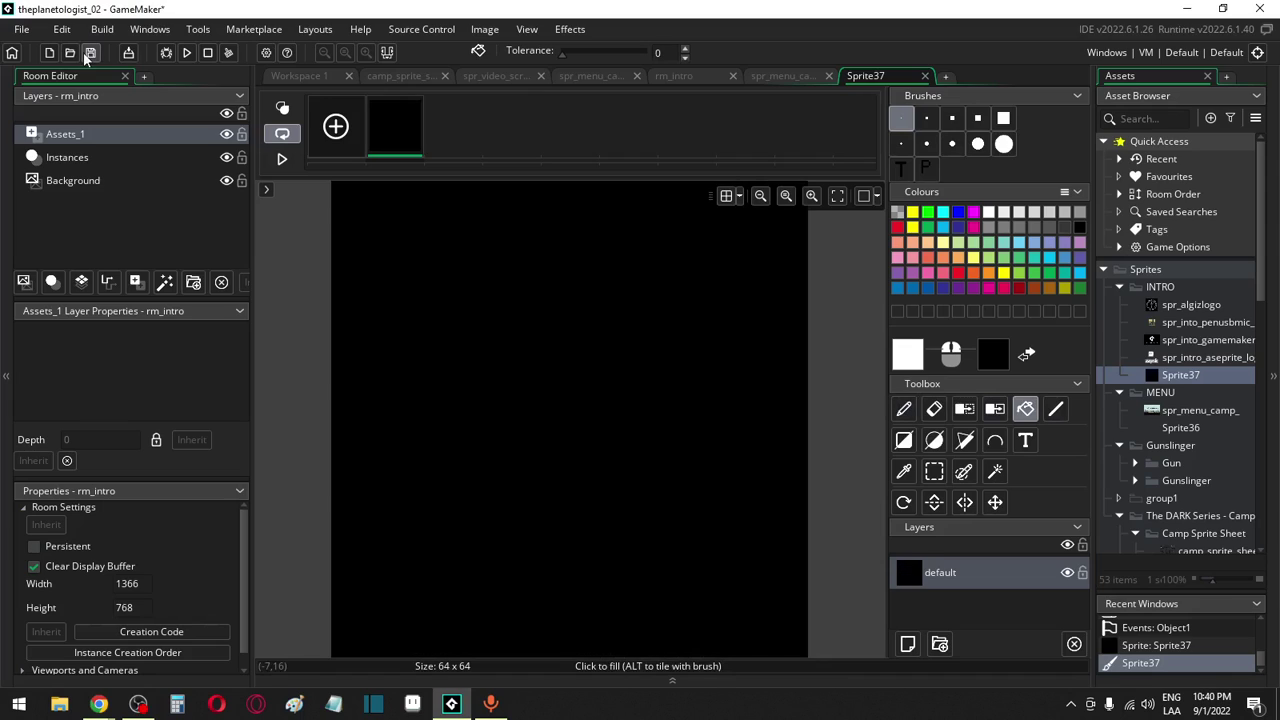
Rename the new black sprite as spr_intro_64x64_black
{"action": "left_click", "coordinate": [1182, 374]}
{"action": "type", "text": "spr"}
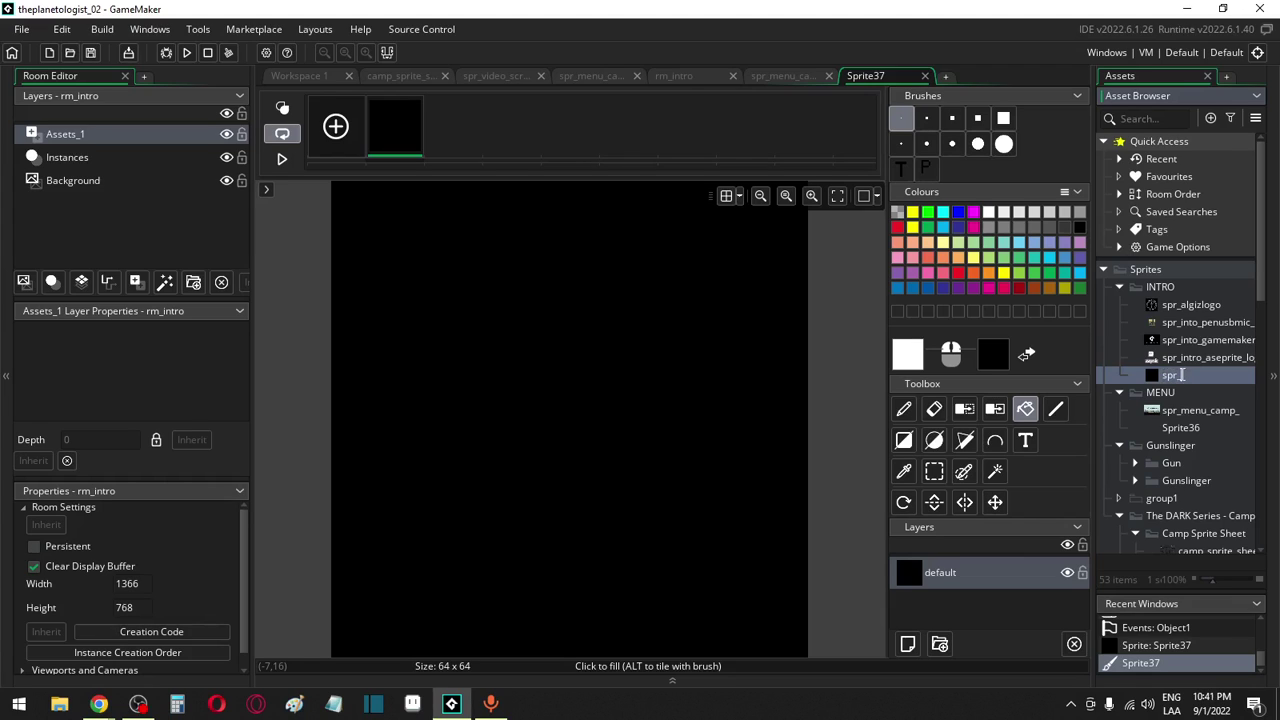
{"action": "type", "text": "_intro_64x64_black"}
{"action": "key", "text": "Return"}
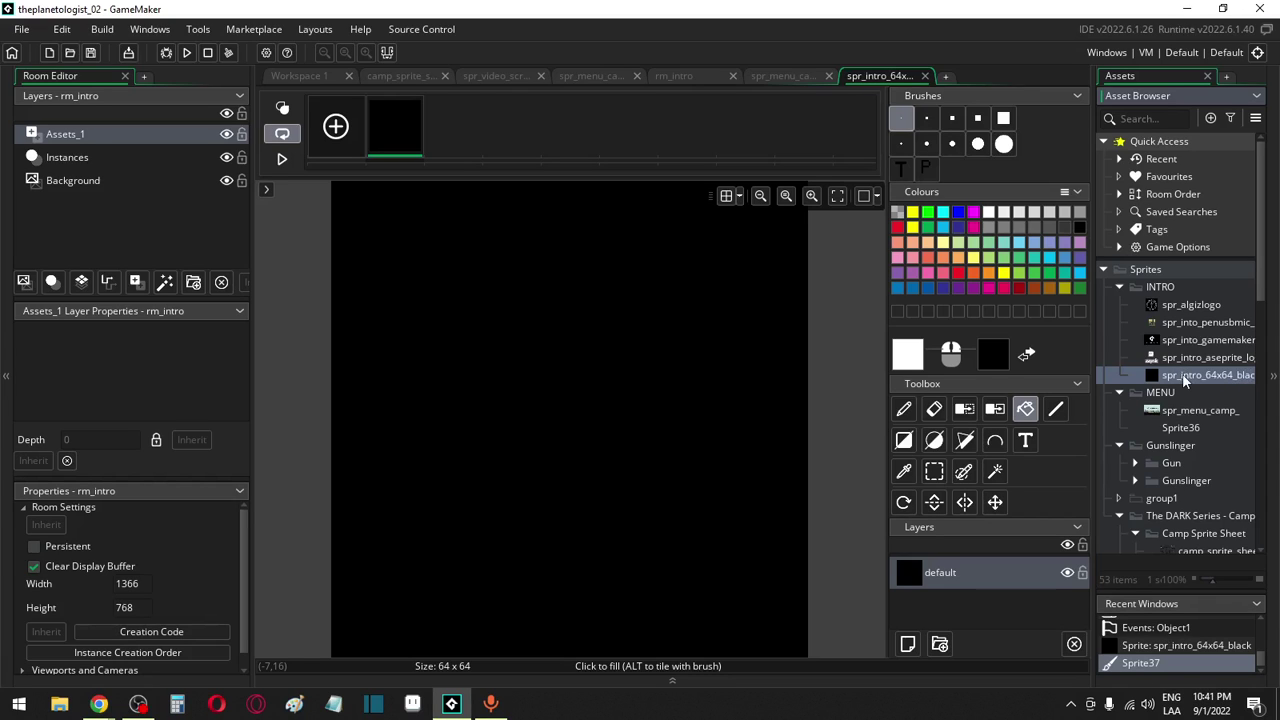
Assign the spr_intro_64x64_black sprite to the obj_intro_black object
{"action": "left_click_drag", "start_coordinate": [1270, 286], "coordinate": [1270, 540]}
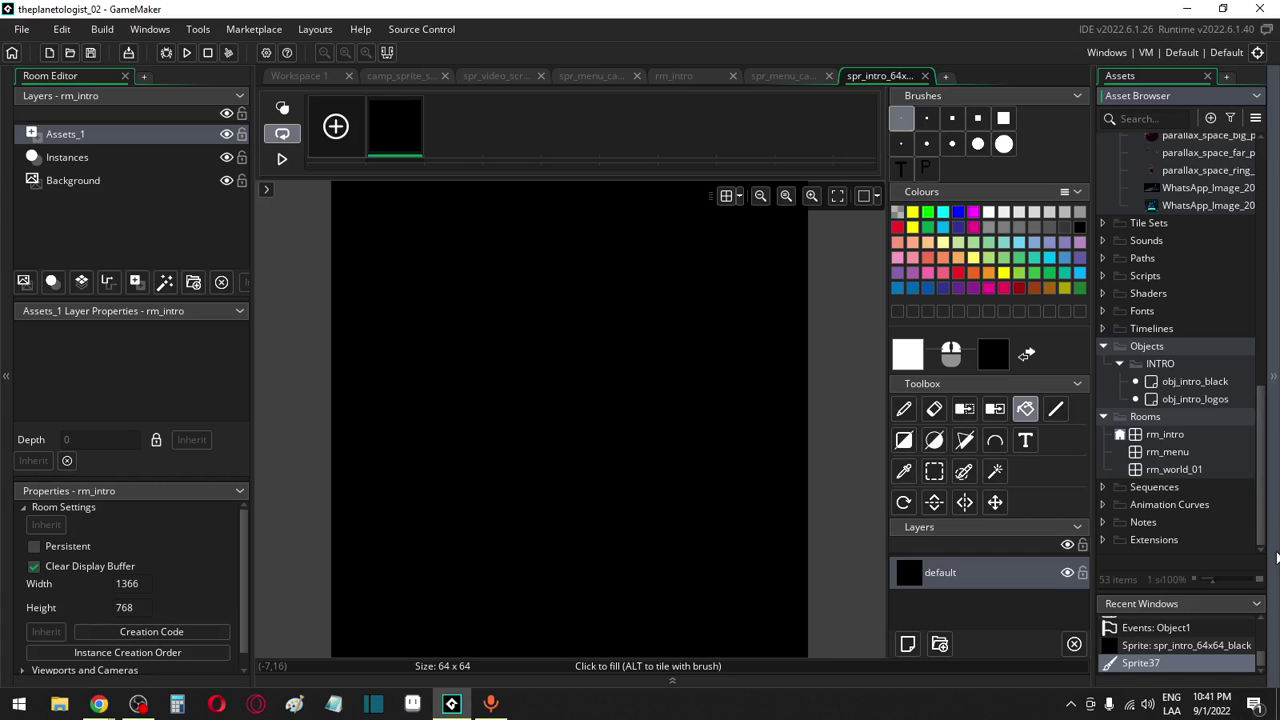
{"action": "double_click", "coordinate": [1198, 383]}
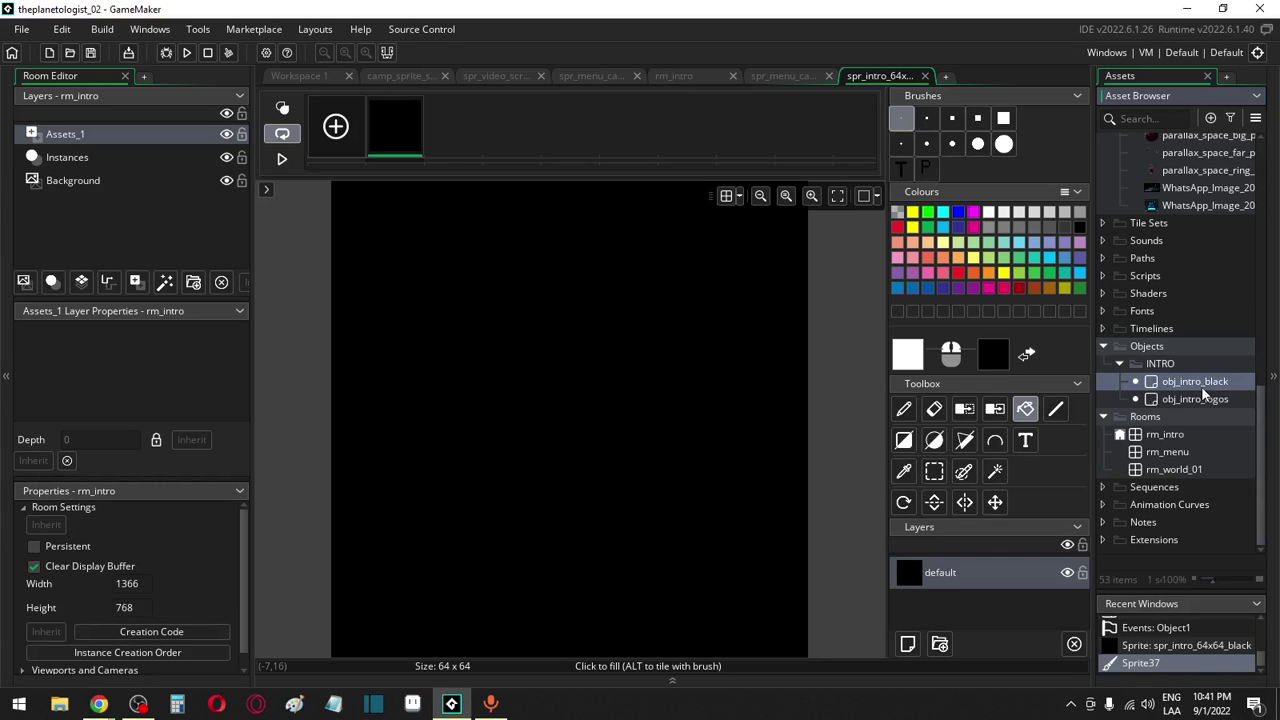
{"action": "scroll", "coordinate": [1262, 410], "scroll_direction": "up", "scroll_amount": 15}
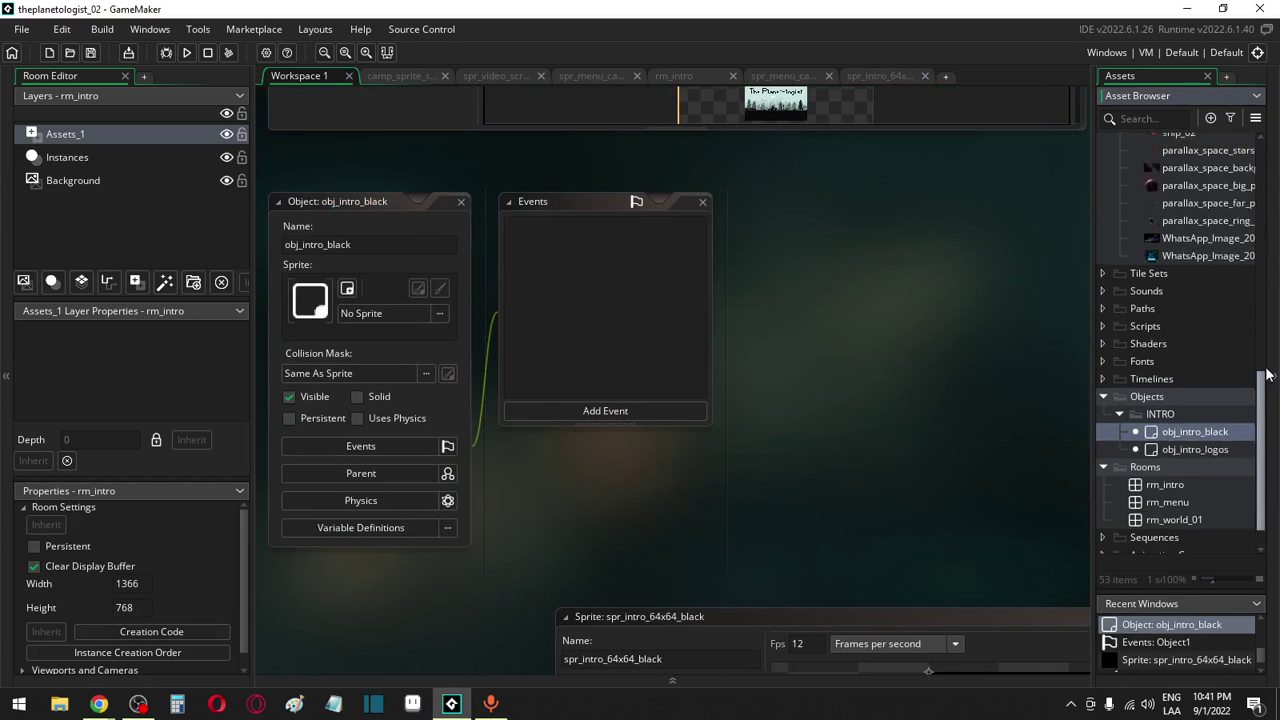
{"action": "scroll", "coordinate": [1232, 226], "scroll_direction": "up", "scroll_amount": 3}
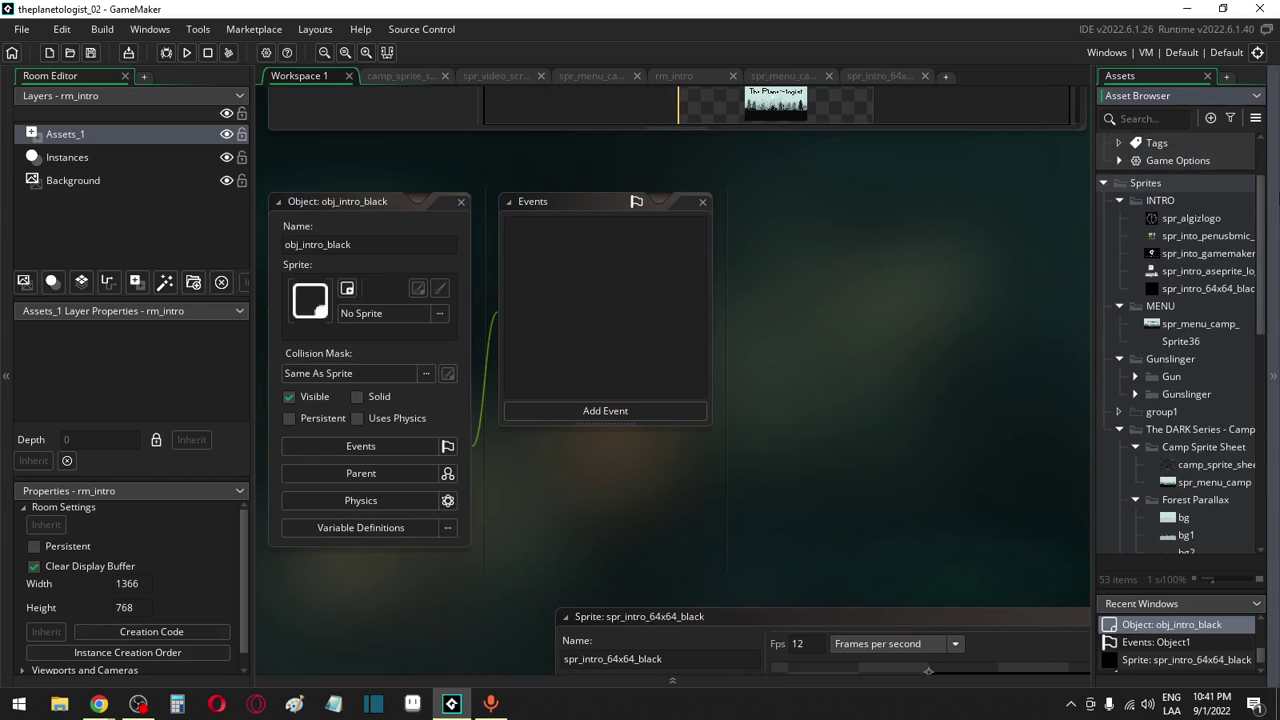
{"action": "left_click_drag", "start_coordinate": [1198, 290], "coordinate": [372, 314]}
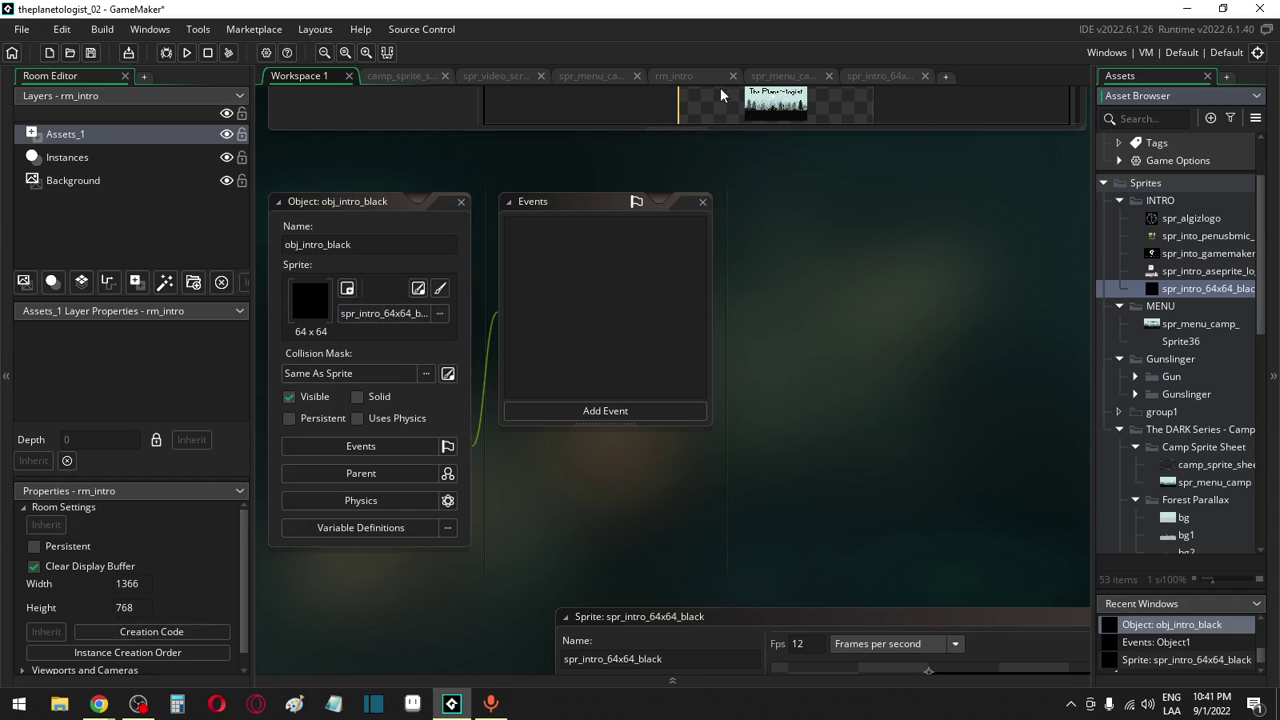
Add an instance layer named Layer_black to rm_intro and move it above Assets_1
{"action": "left_click", "coordinate": [660, 75]}
{"action": "middle_click_drag", "start_coordinate": [391, 154], "coordinate": [684, 180]}
{"action": "left_click", "coordinate": [85, 159]}
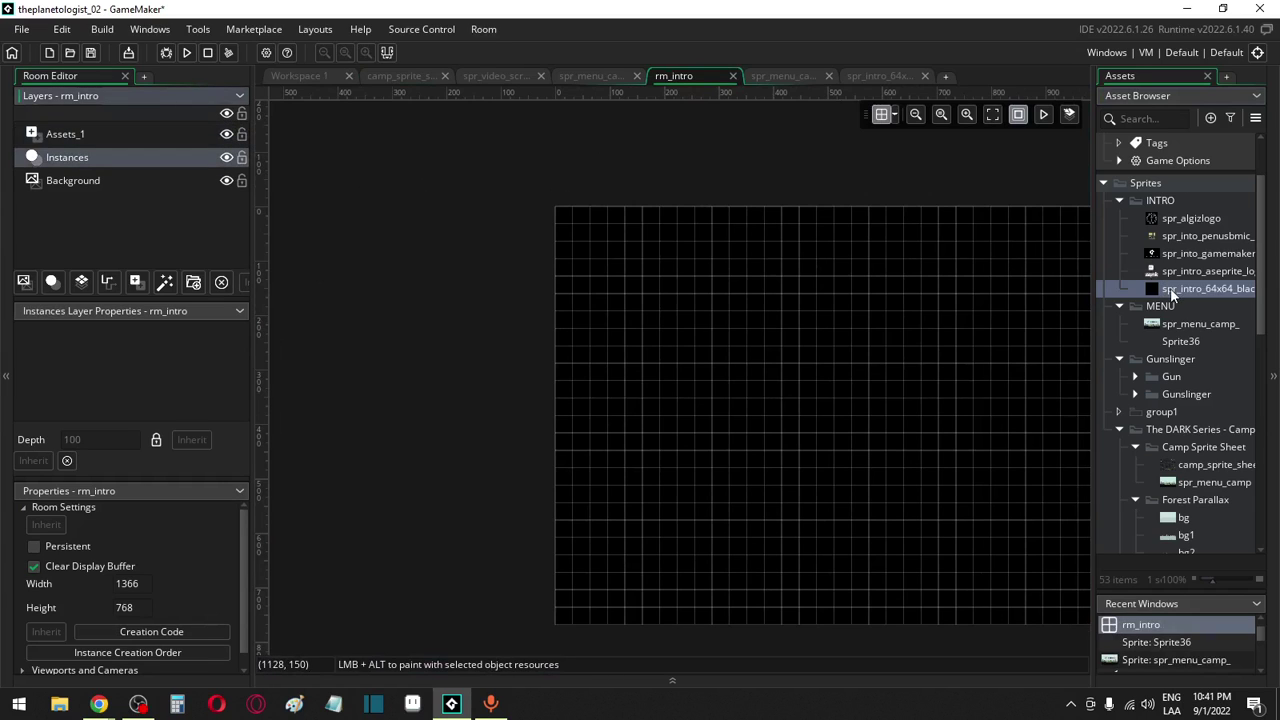
{"action": "left_click", "coordinate": [52, 282]}
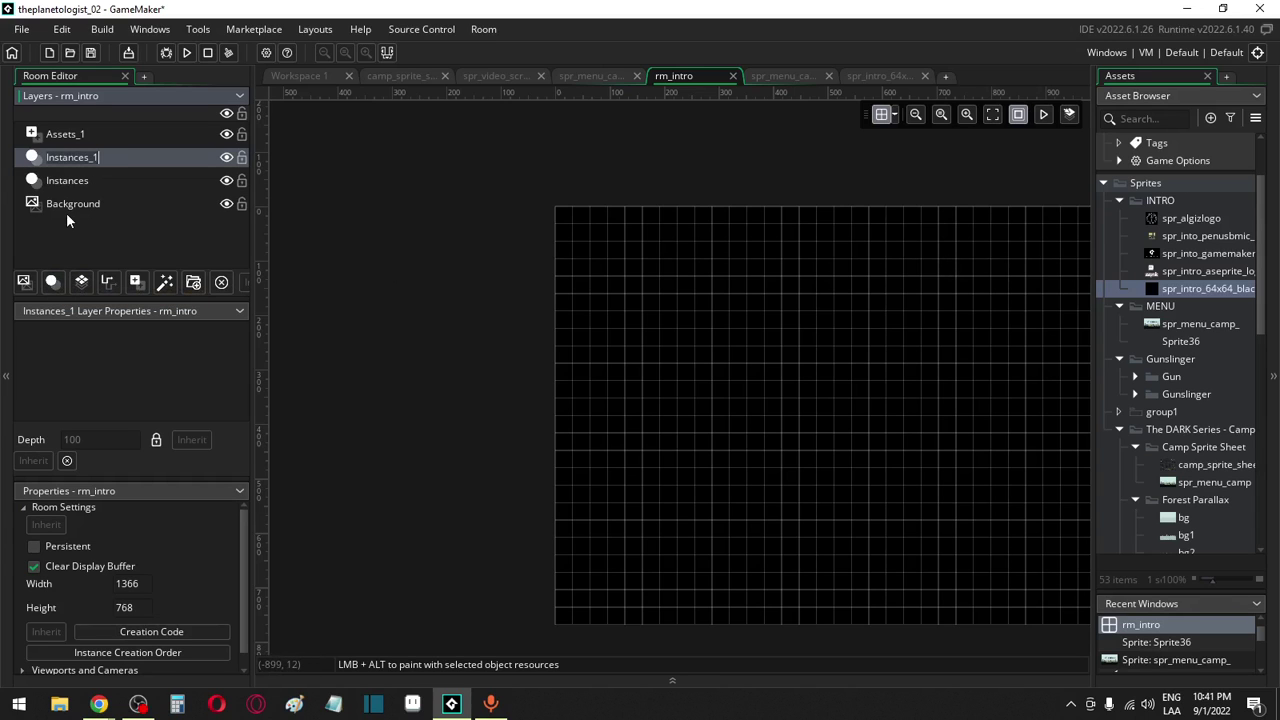
{"action": "type", "text": "Layer_black"}
{"action": "key", "text": "Return"}
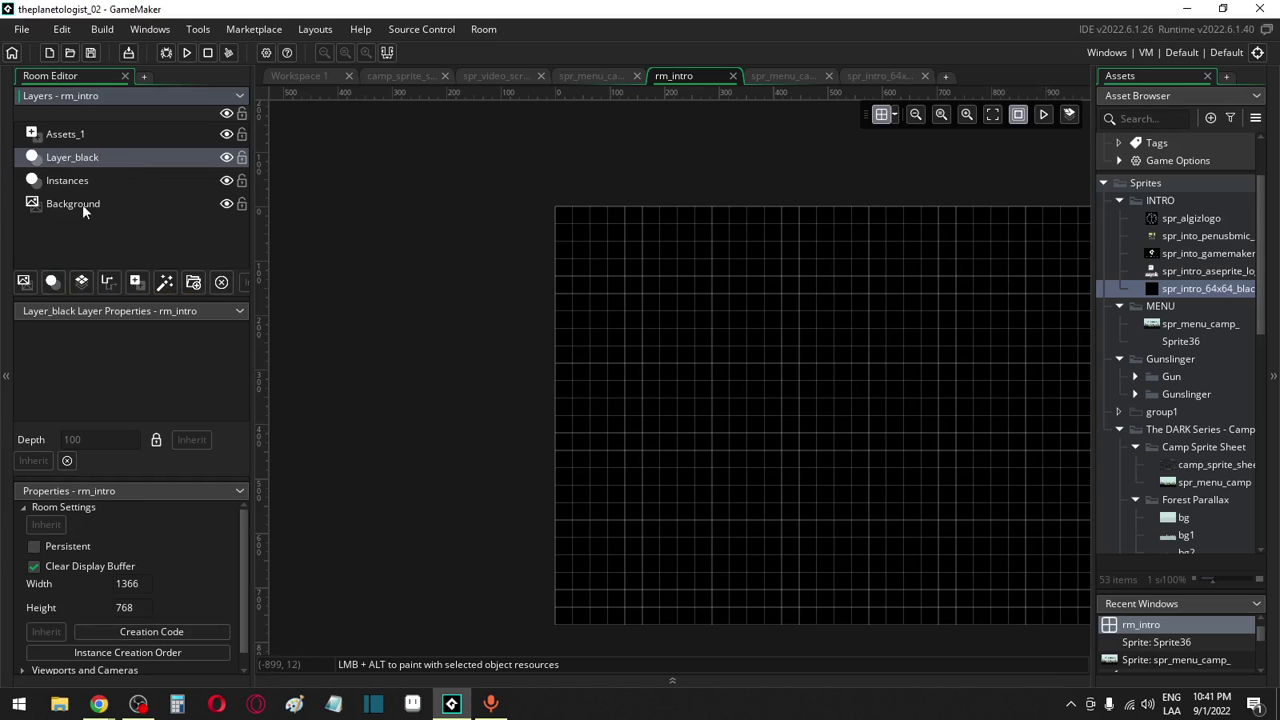
{"action": "left_click_drag", "start_coordinate": [64, 158], "coordinate": [70, 136]}
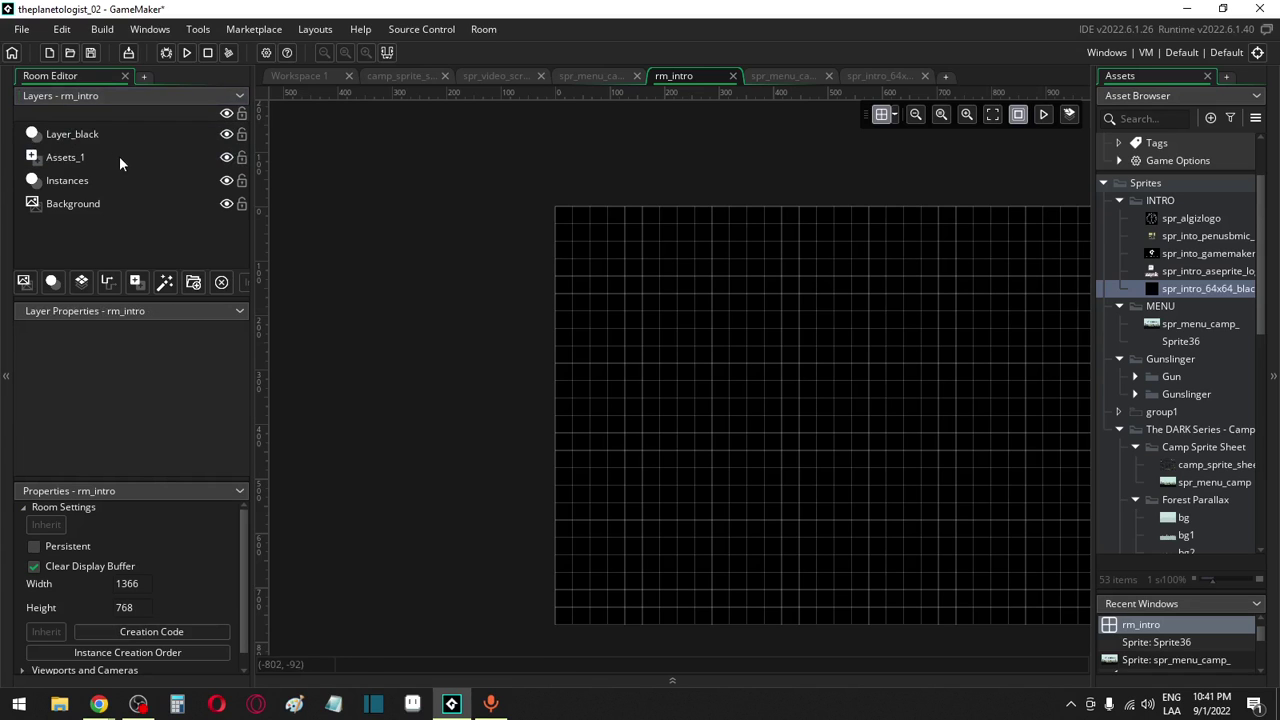
Place obj_intro_black on Layer_black at (-96, -96) and stretch it to cover the whole room
{"action": "left_click", "coordinate": [73, 138]}
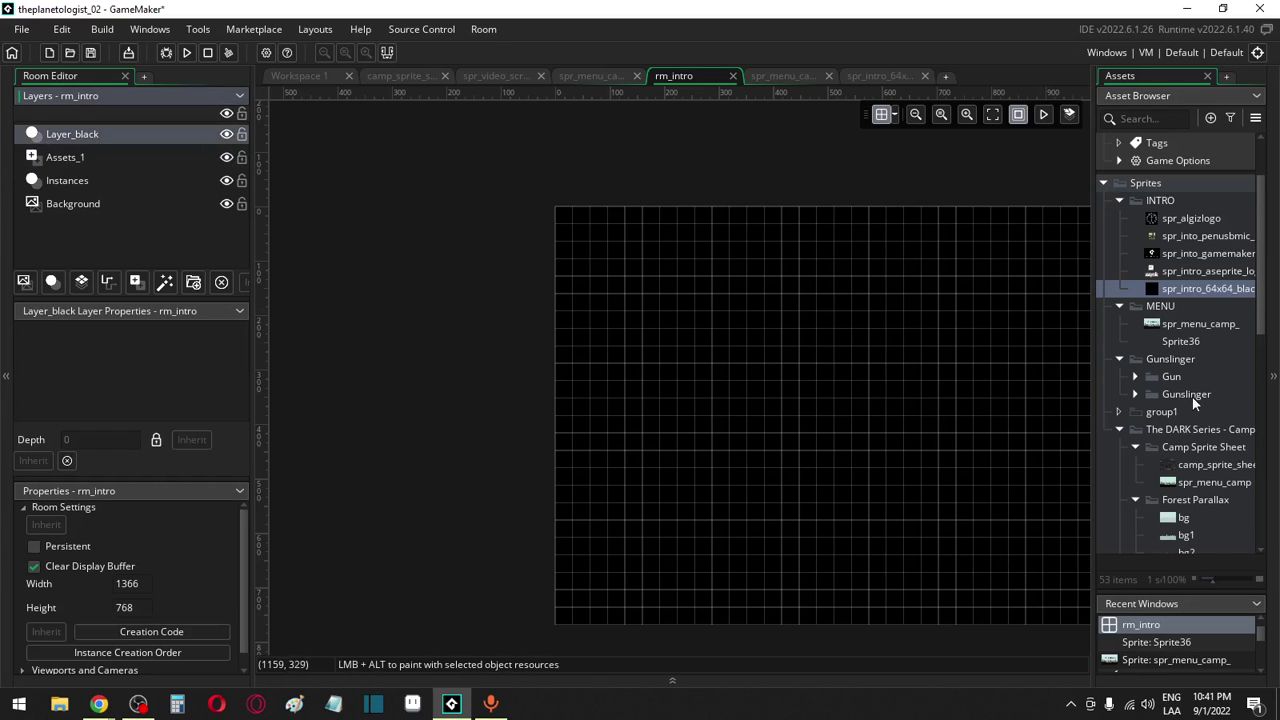
{"action": "scroll", "coordinate": [1200, 430], "scroll_direction": "down", "scroll_amount": 9}
{"action": "scroll", "coordinate": [1200, 474], "scroll_direction": "down", "scroll_amount": 5}
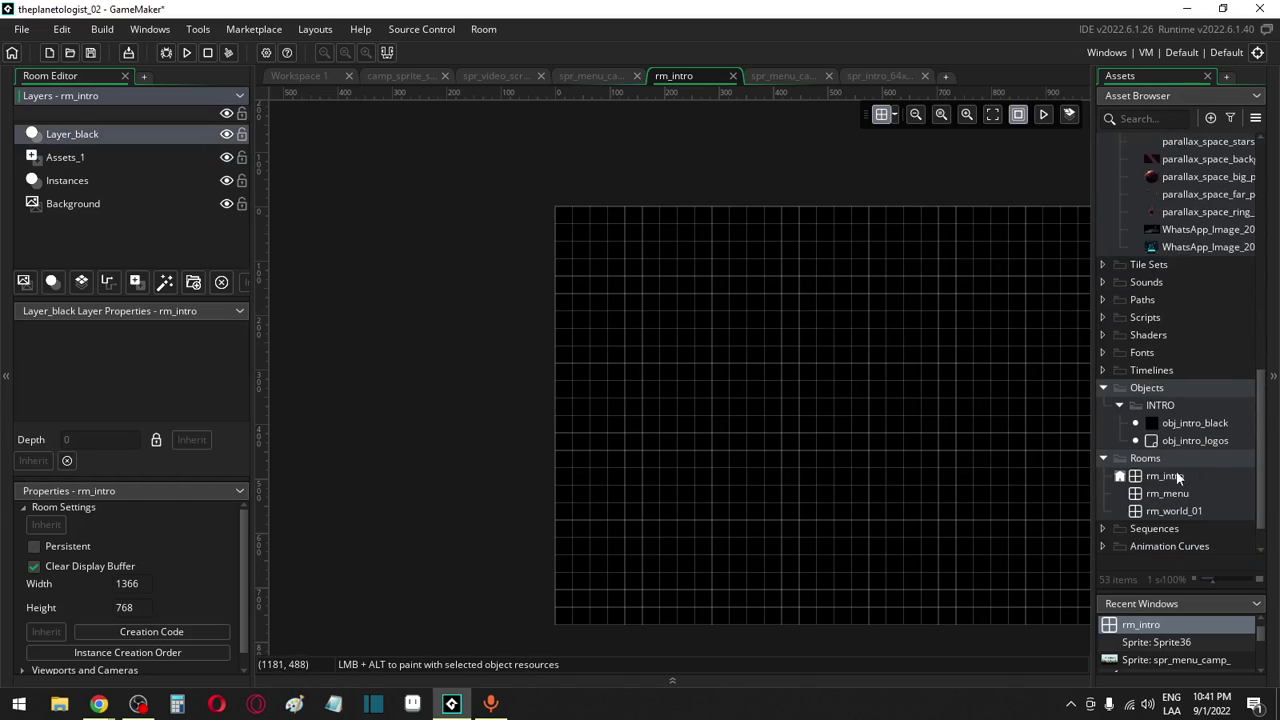
{"action": "left_click", "coordinate": [1170, 422]}
{"action": "left_click_drag", "start_coordinate": [1172, 423], "coordinate": [1038, 692]}
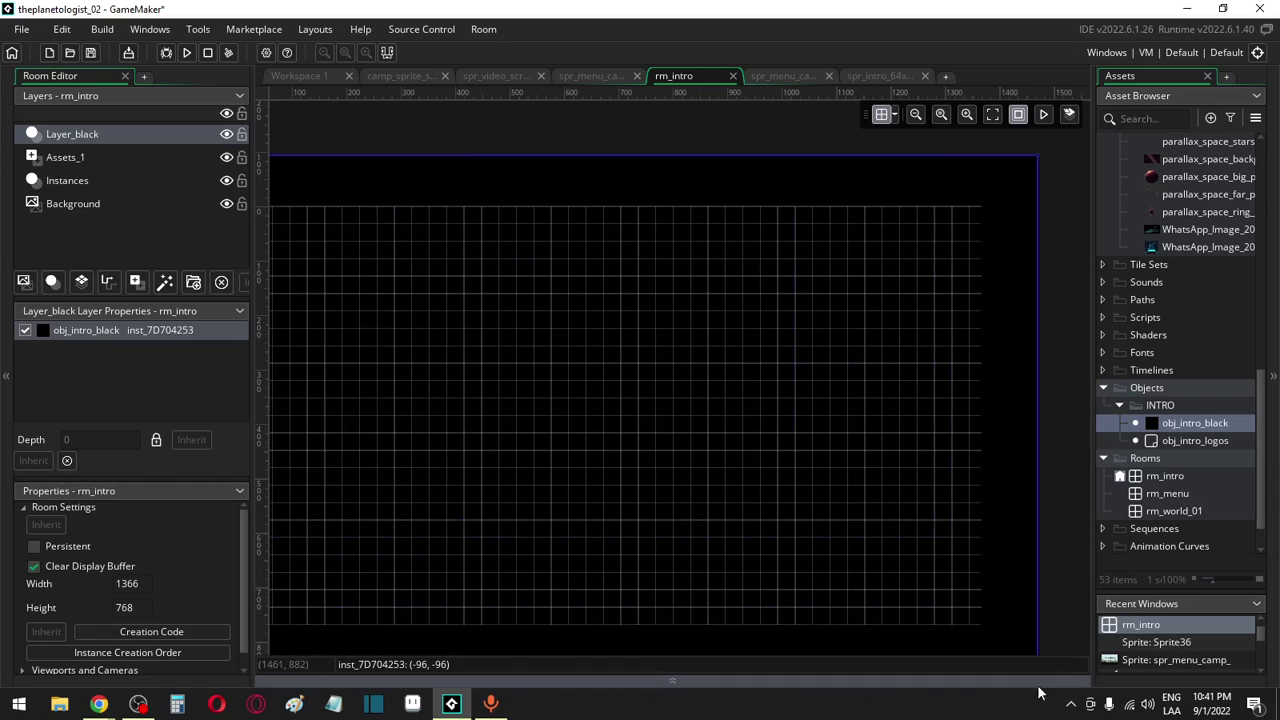
Add a Step event to obj_intro_black and start its code on line 4
{"action": "double_click", "coordinate": [1192, 423]}
{"action": "left_click", "coordinate": [565, 405]}
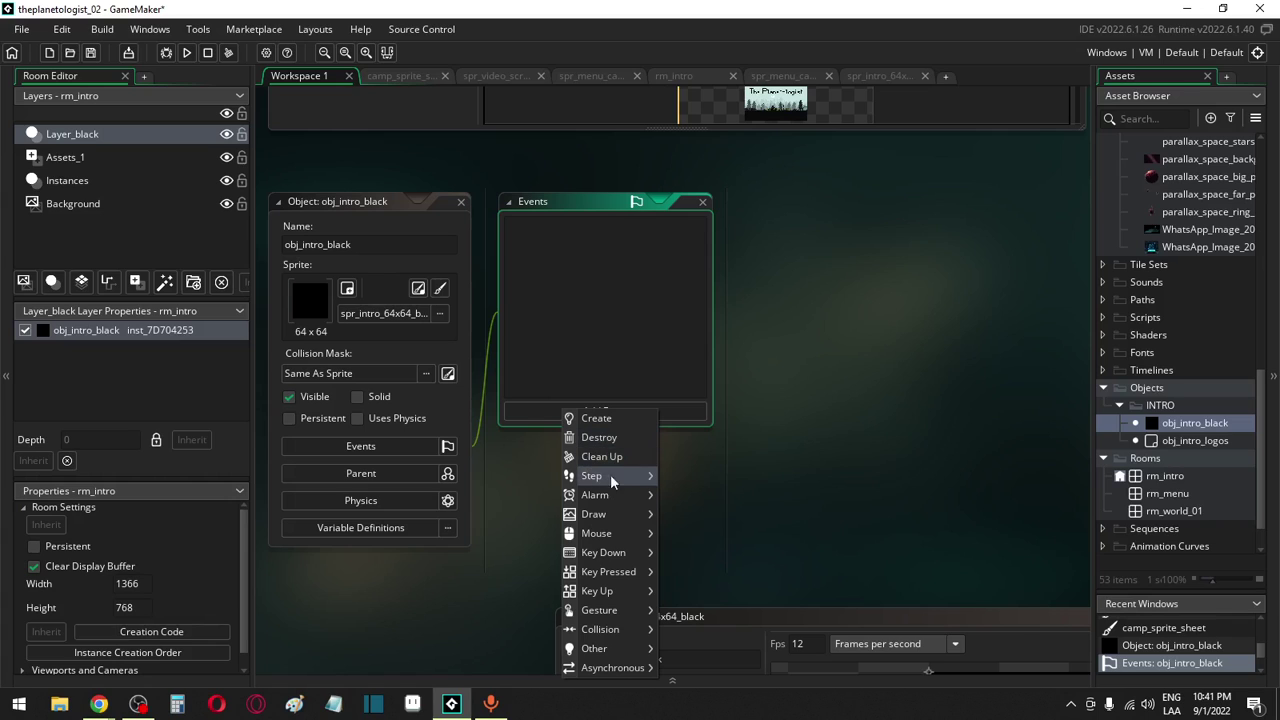
{"action": "mouse_move", "coordinate": [605, 475]}
{"action": "left_click", "coordinate": [693, 474]}
{"action": "left_click", "coordinate": [846, 286]}
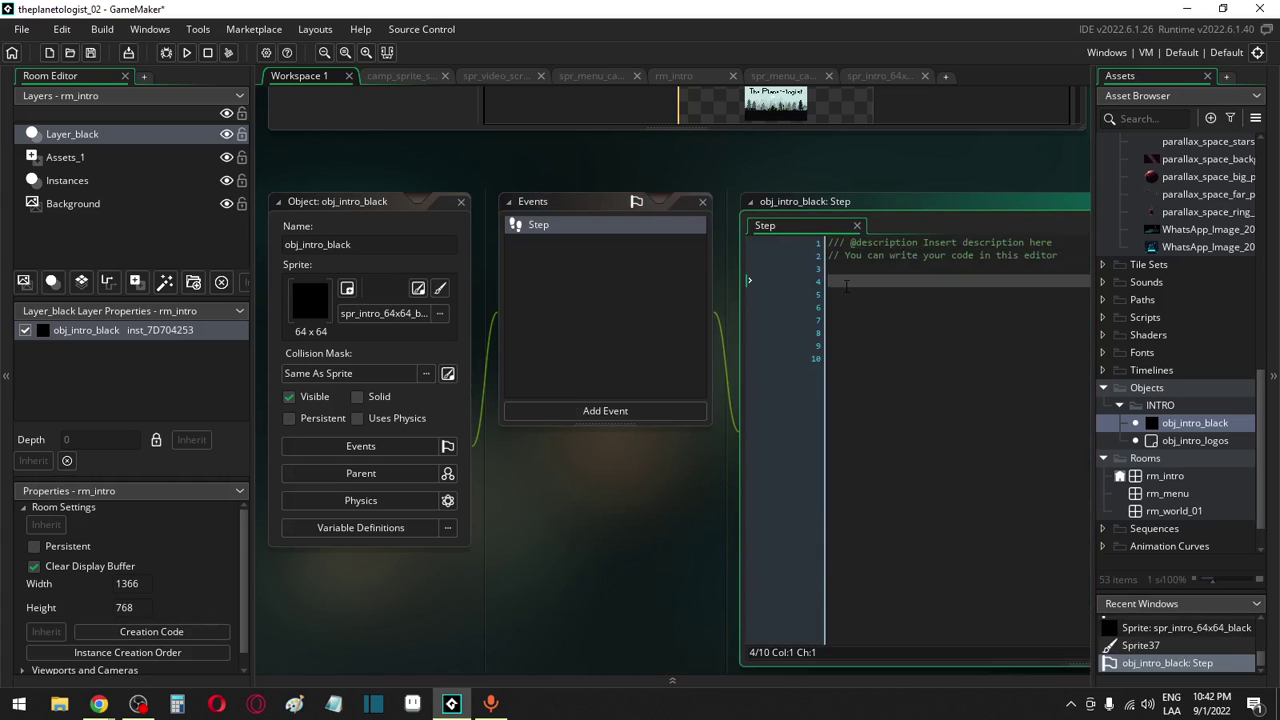
Write the fade-out line image_alpha = image_alpha - 0.01; in the Step event of obj_intro_black
{"action": "type", "text": "image_alp"}
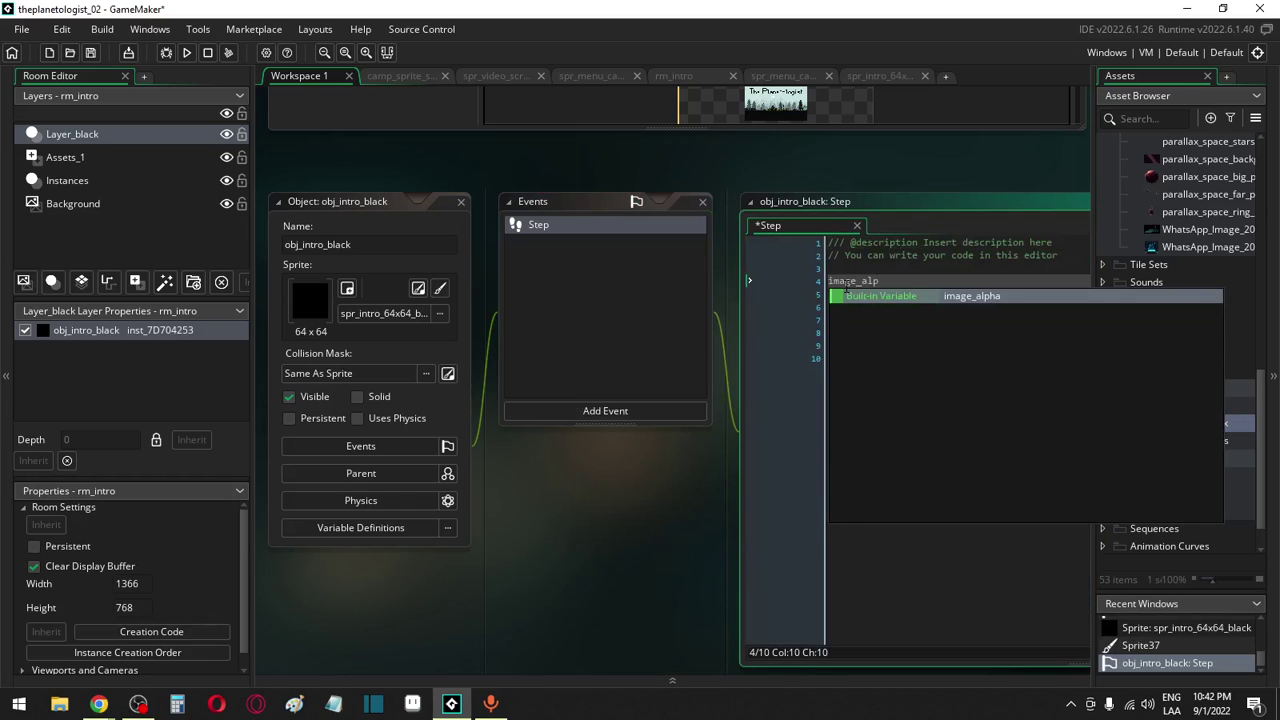
{"action": "key", "text": "Return"}
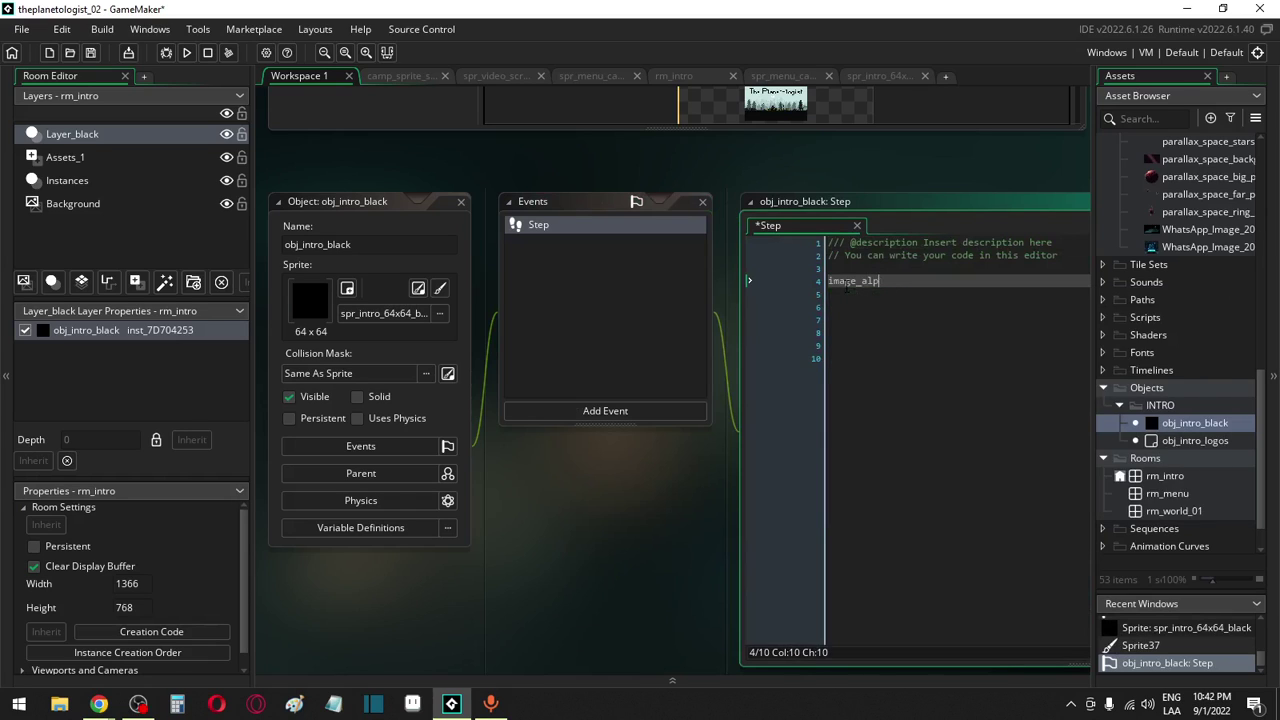
{"action": "type", "text": "= image_alpha"}
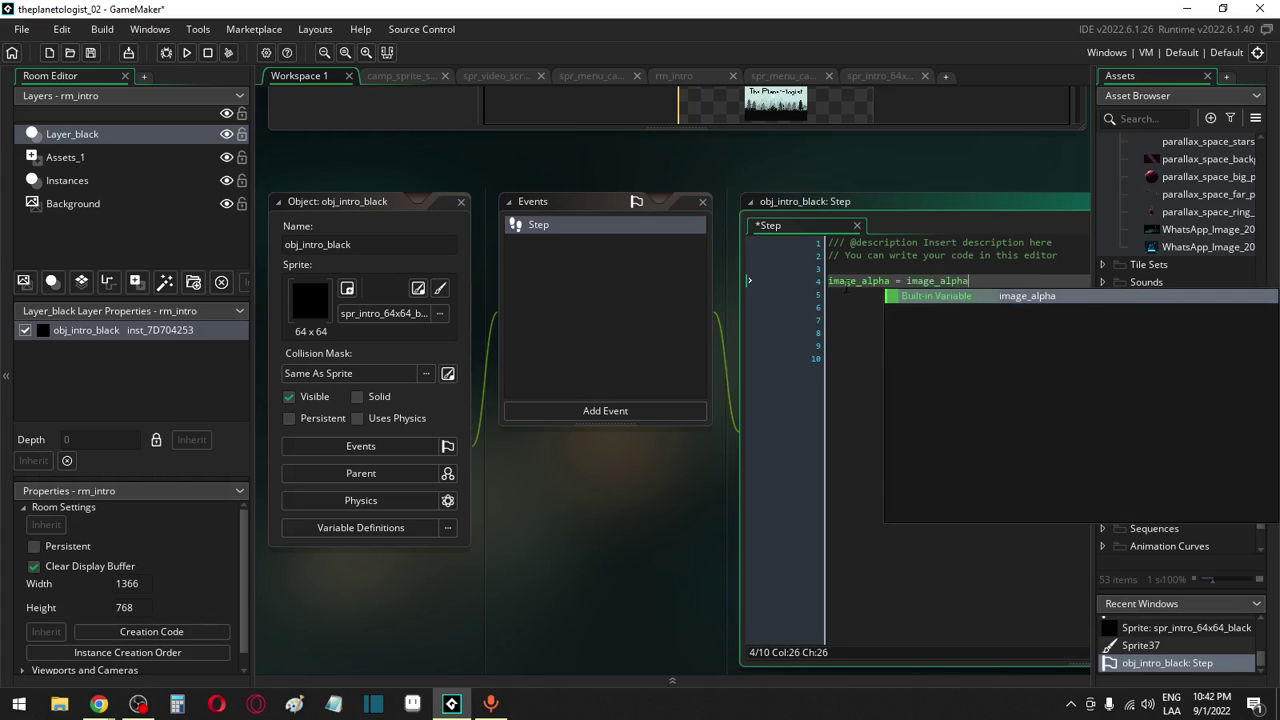
{"action": "key", "text": "Escape"}
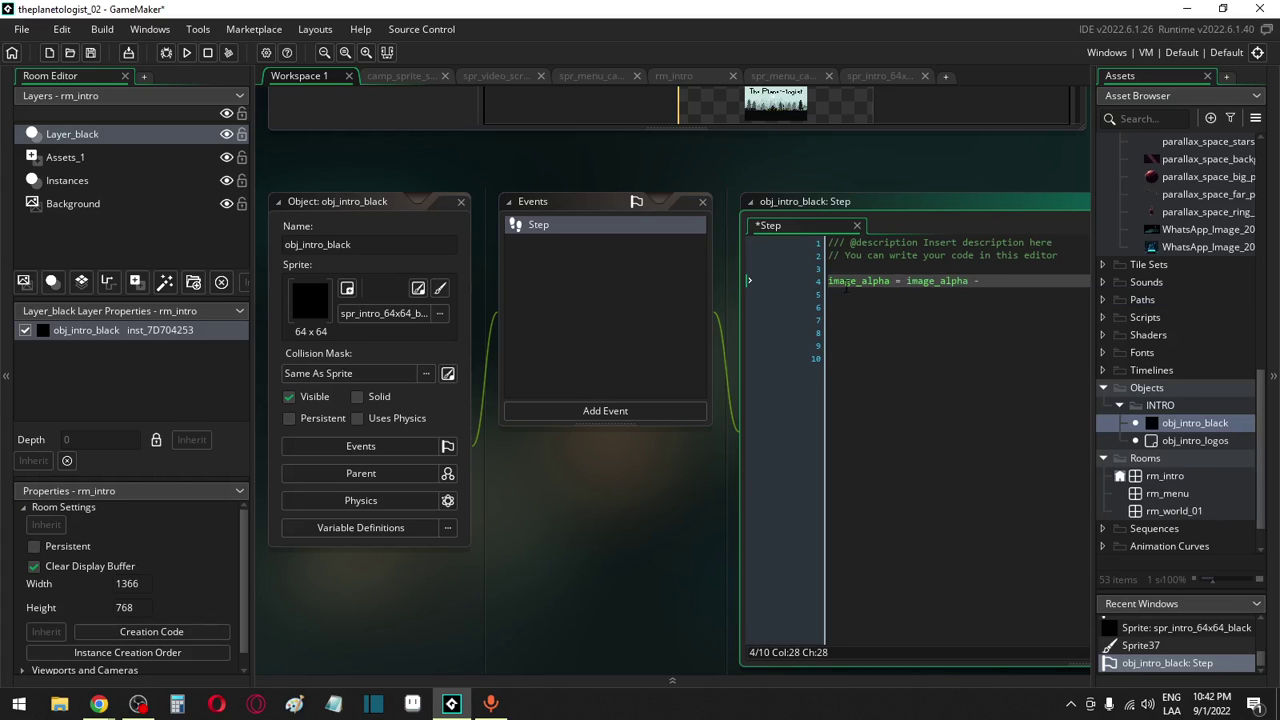
{"action": "type", "text": "- 1"}
{"action": "type", "text": "0.01"}
{"action": "type", "text": ";"}
Add the condition if image_alpha <= 0 instance_destroy(); on line 6 of the Step code
{"action": "key", "text": "Return"}
{"action": "key", "text": "Return"}
{"action": "type", "text": "i"}
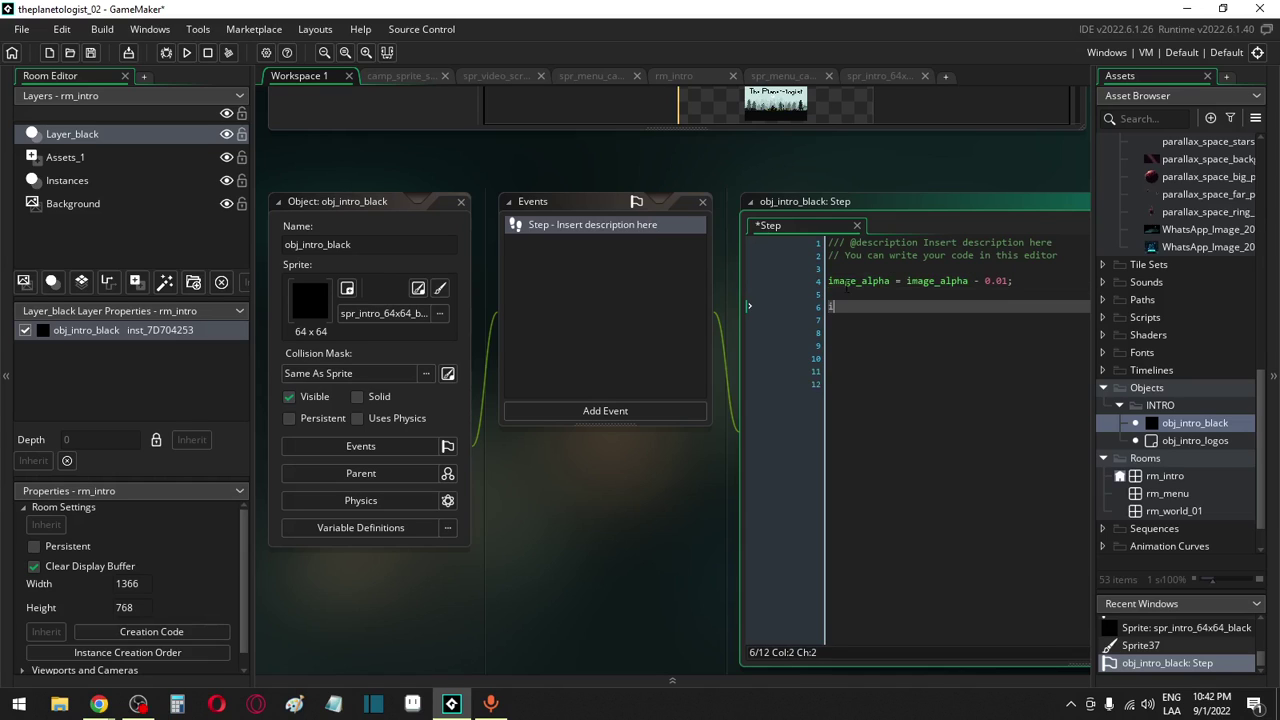
{"action": "type", "text": "f image_"}
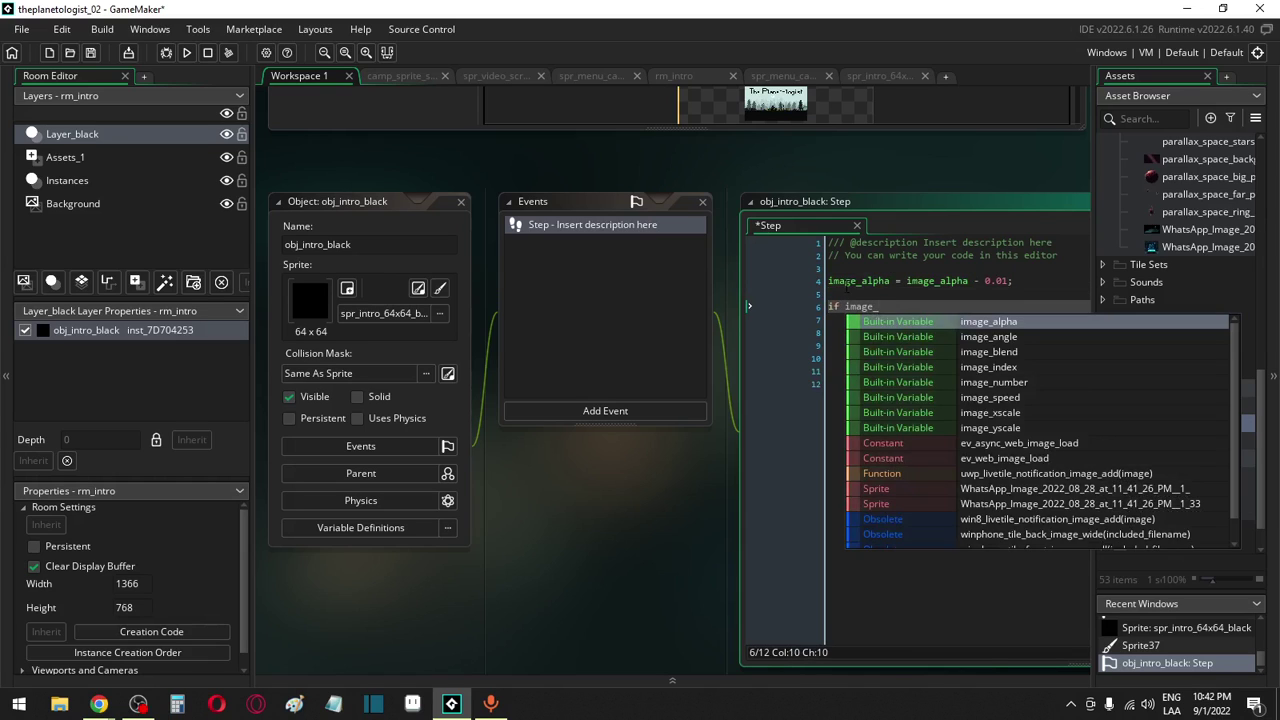
{"action": "type", "text": "alpha >"}
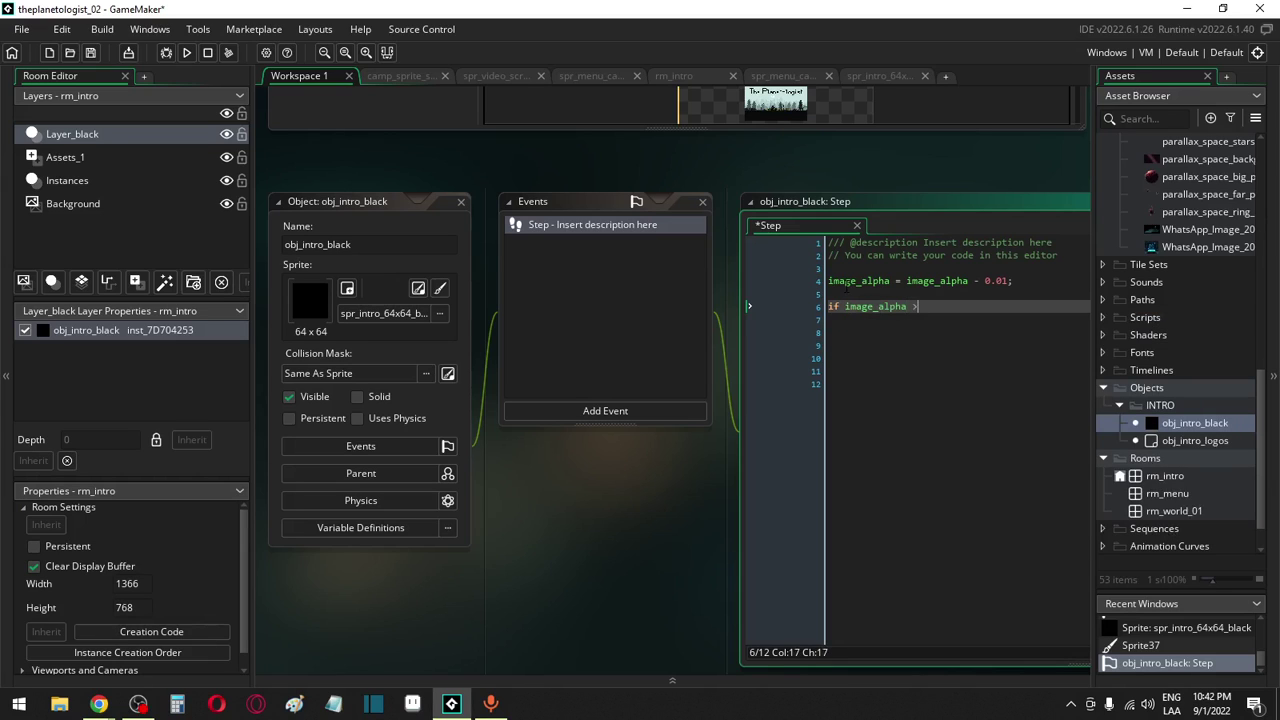
{"action": "type", "text": "<= 0 instance_des"}
{"action": "key", "text": "Return"}
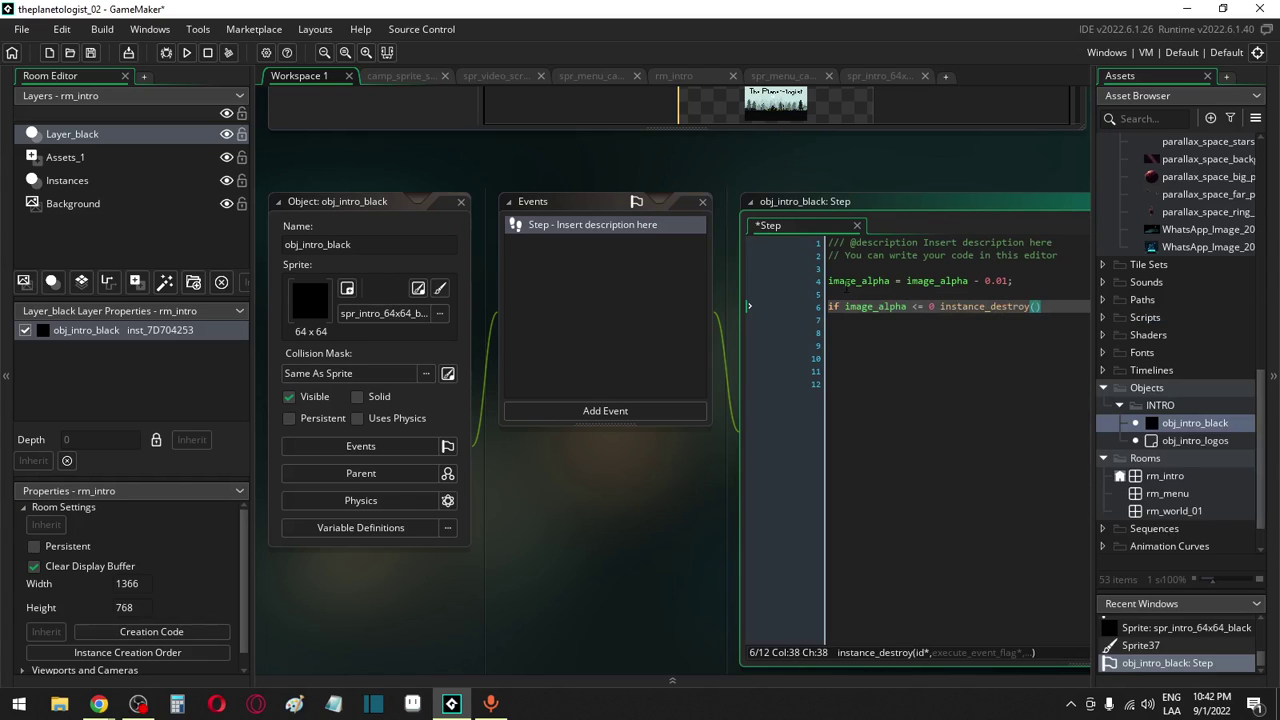
{"action": "key", "text": "Right"}
{"action": "type", "text": ";"}
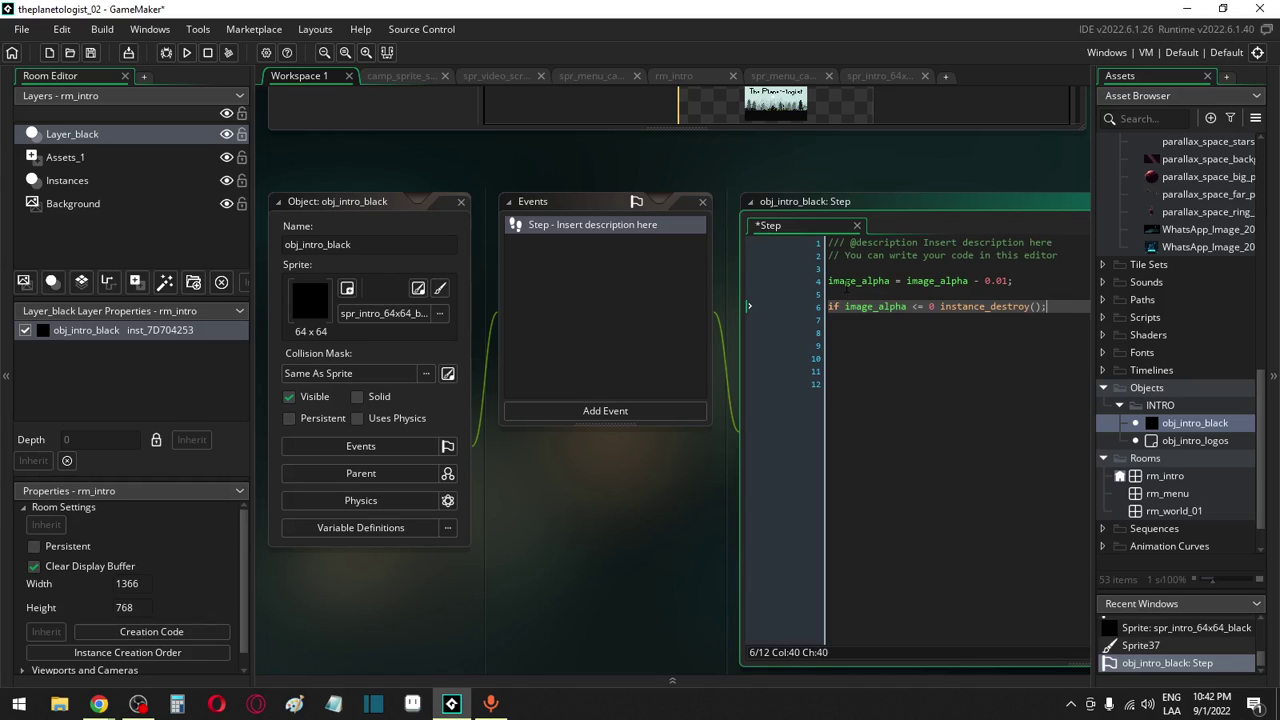
{"action": "left_click", "coordinate": [320, 262]}
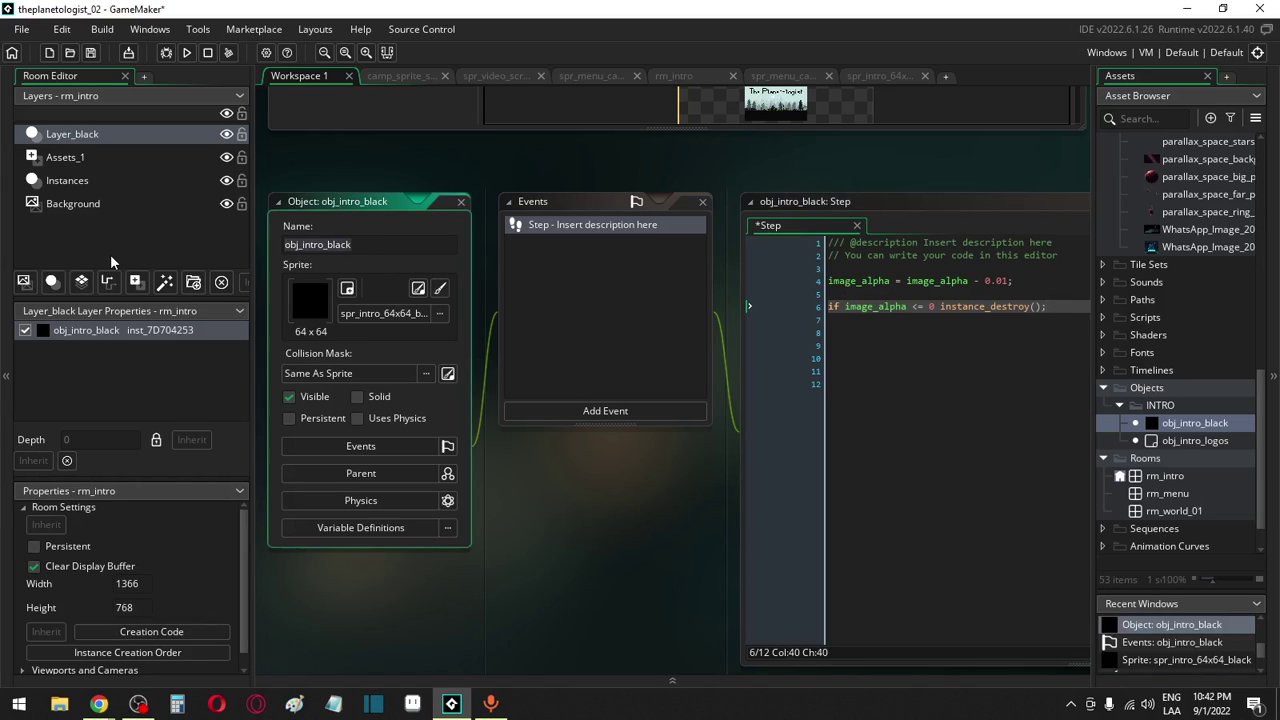
Assign the spr_video_screen sprite to the obj_intro_logos object
{"action": "double_click", "coordinate": [1222, 441]}
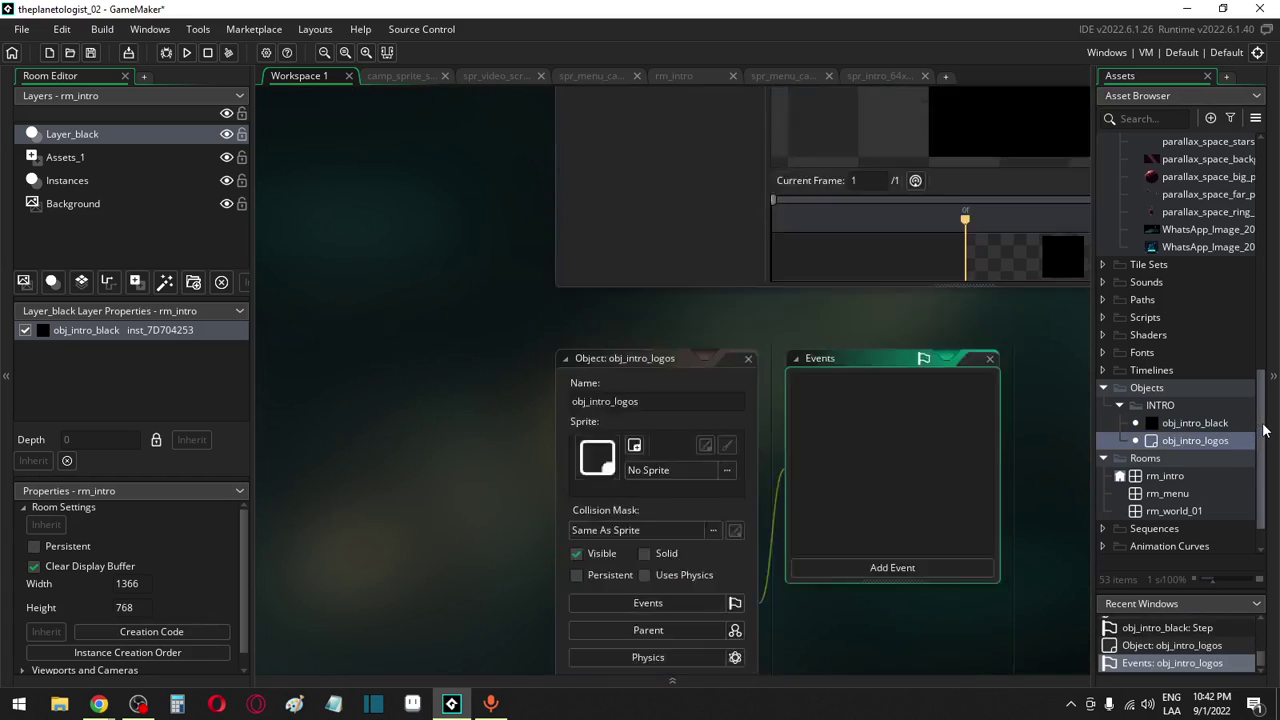
{"action": "scroll", "coordinate": [1263, 430], "scroll_direction": "down", "scroll_amount": 1}
{"action": "scroll", "coordinate": [1263, 430], "scroll_direction": "up", "scroll_amount": 5}
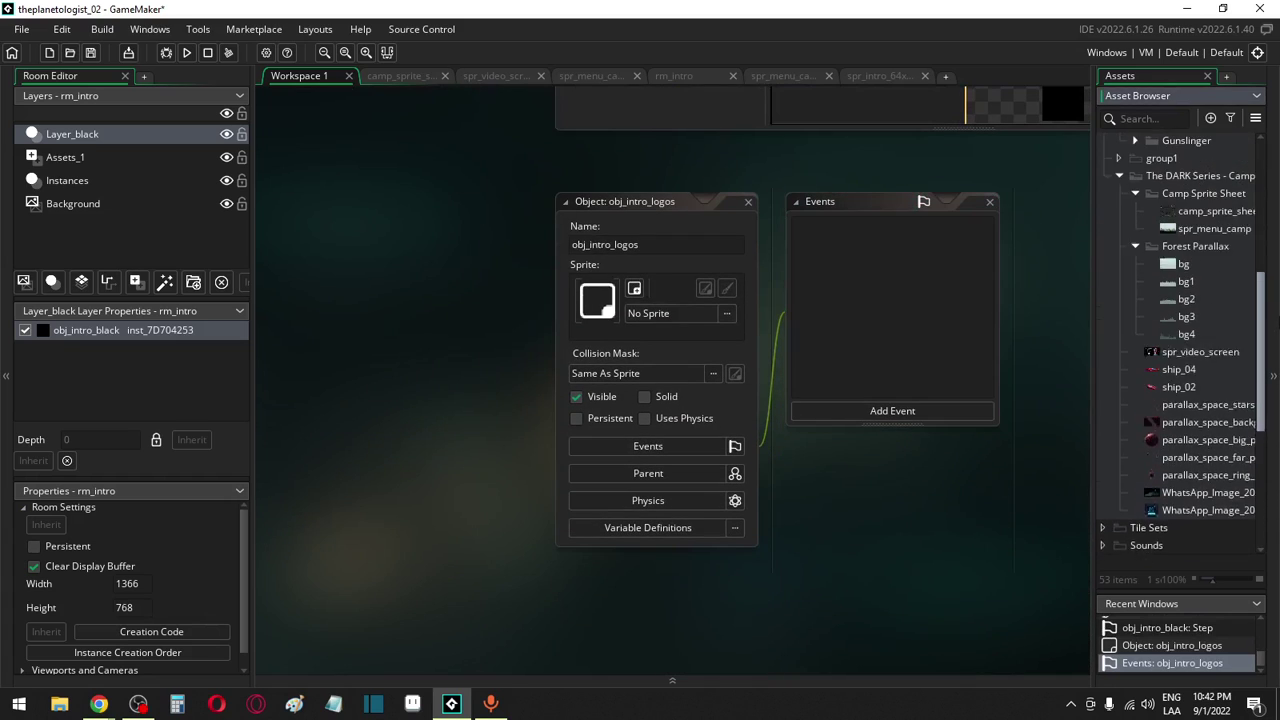
{"action": "scroll", "coordinate": [1263, 430], "scroll_direction": "up", "scroll_amount": 1}
{"action": "left_click_drag", "start_coordinate": [1212, 402], "coordinate": [637, 290]}
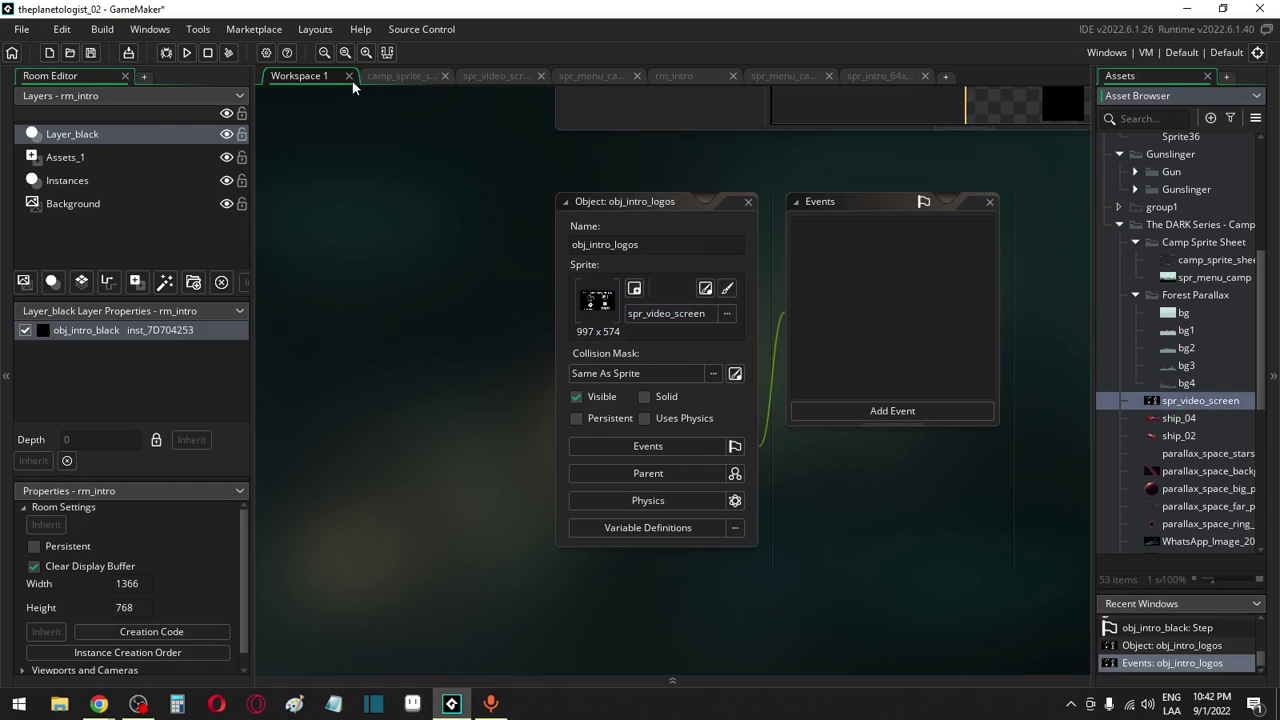
Hide Layer_black in rm_intro and place obj_intro_logos on the Instances layer
{"action": "left_click", "coordinate": [63, 180]}
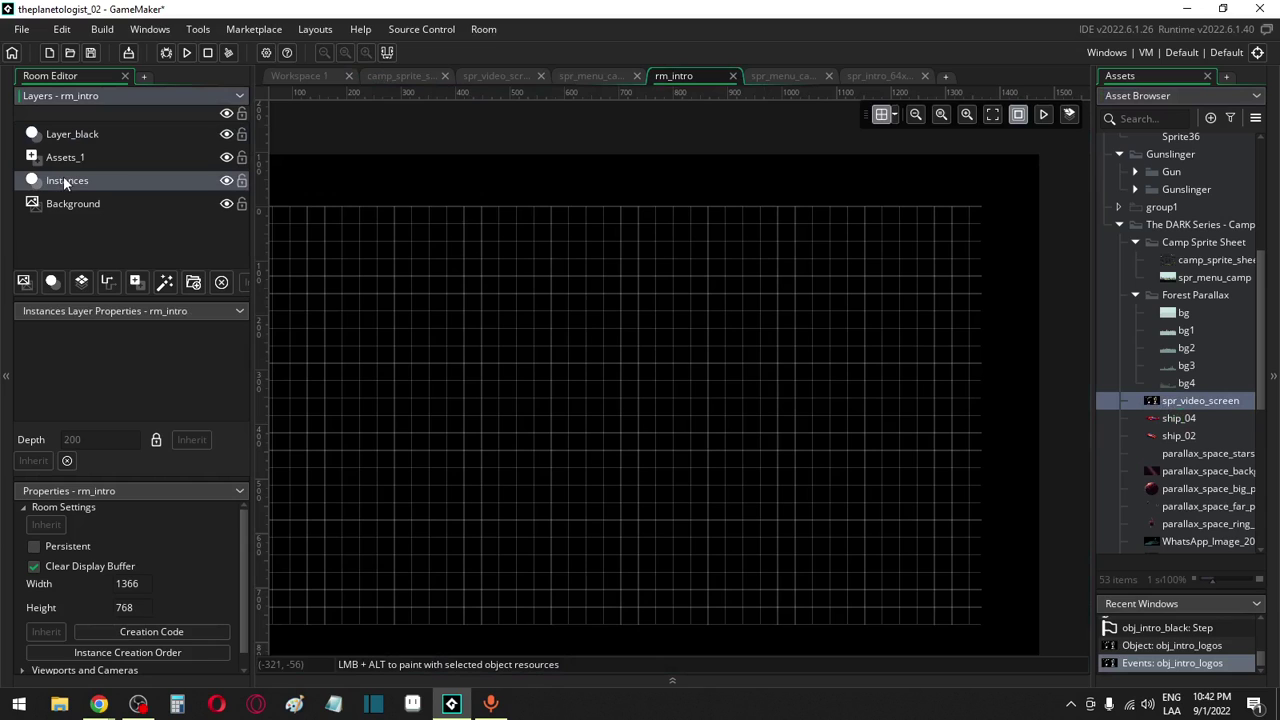
{"action": "left_click", "coordinate": [227, 134]}
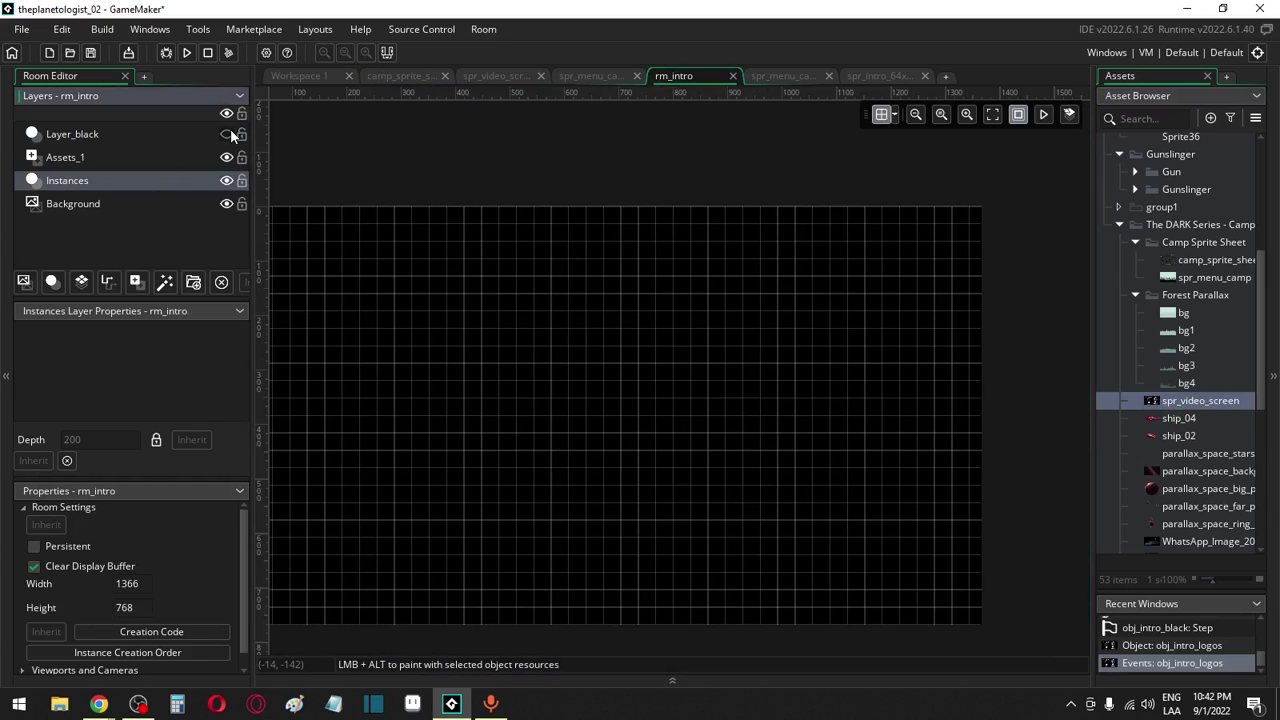
{"action": "middle_click_drag", "start_coordinate": [526, 337], "coordinate": [871, 314]}
{"action": "scroll", "coordinate": [1255, 440], "scroll_direction": "down", "scroll_amount": 2}
{"action": "scroll", "coordinate": [1255, 440], "scroll_direction": "down", "scroll_amount": 3}
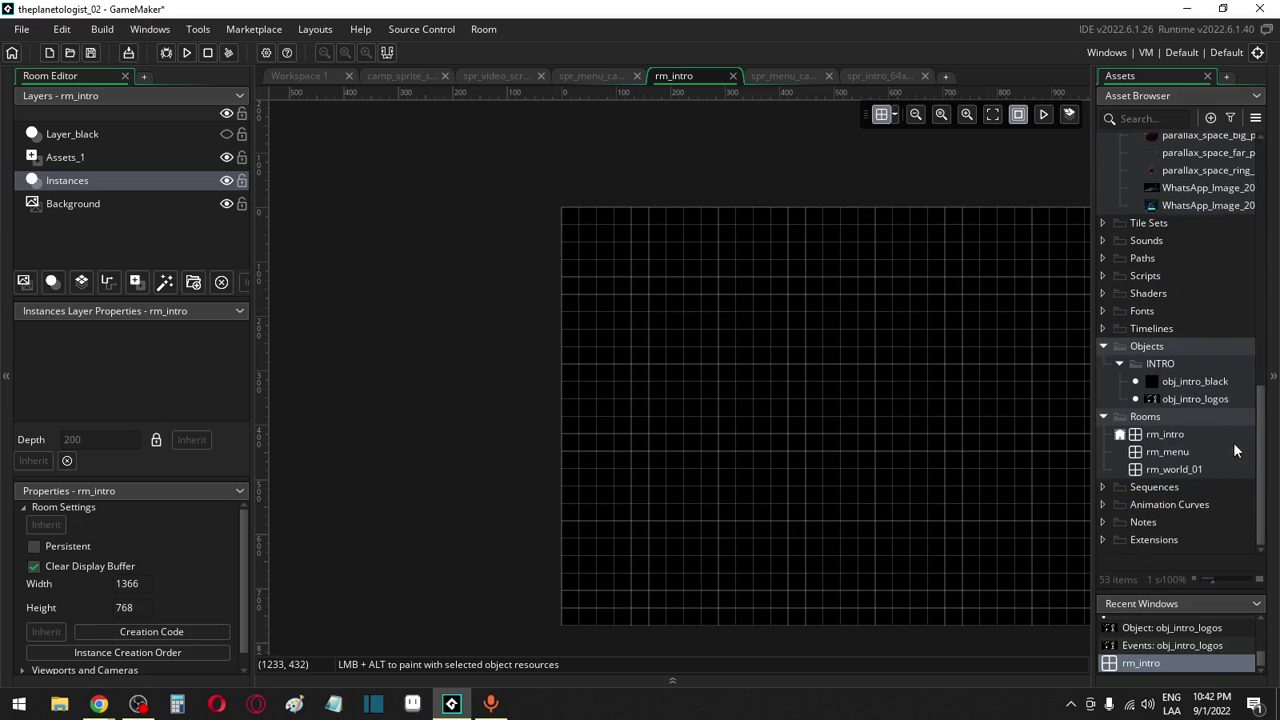
{"action": "left_click_drag", "start_coordinate": [1199, 405], "coordinate": [676, 240]}
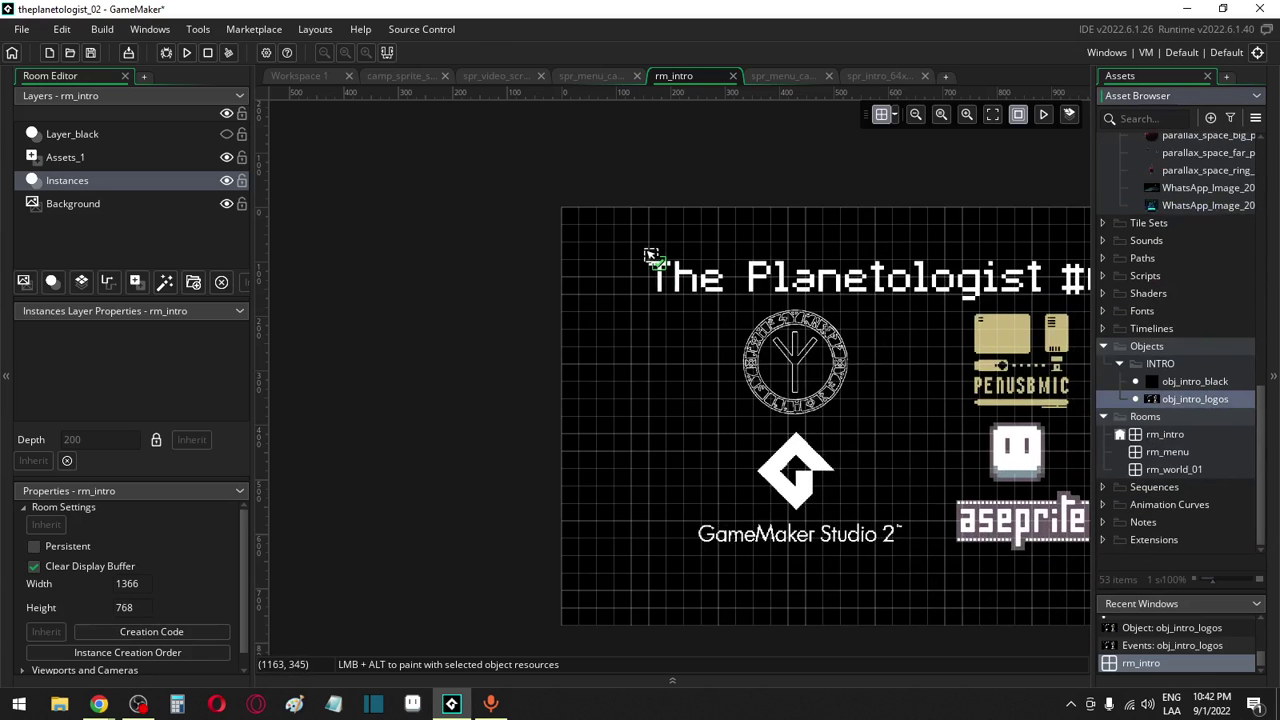
Move the obj_intro_logos instance to (192, 96) so it sits roughly centred in the room
{"action": "middle_click_drag", "start_coordinate": [651, 251], "coordinate": [422, 252]}
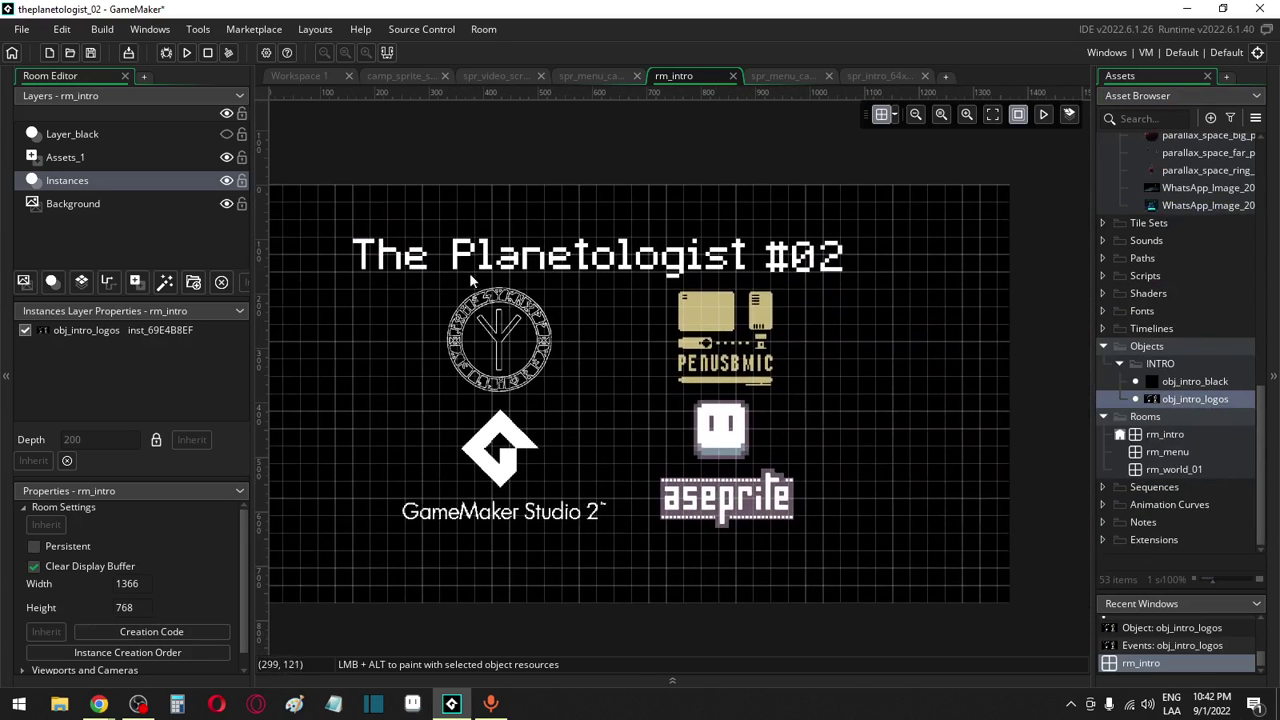
{"action": "left_click_drag", "start_coordinate": [475, 283], "coordinate": [540, 323]}
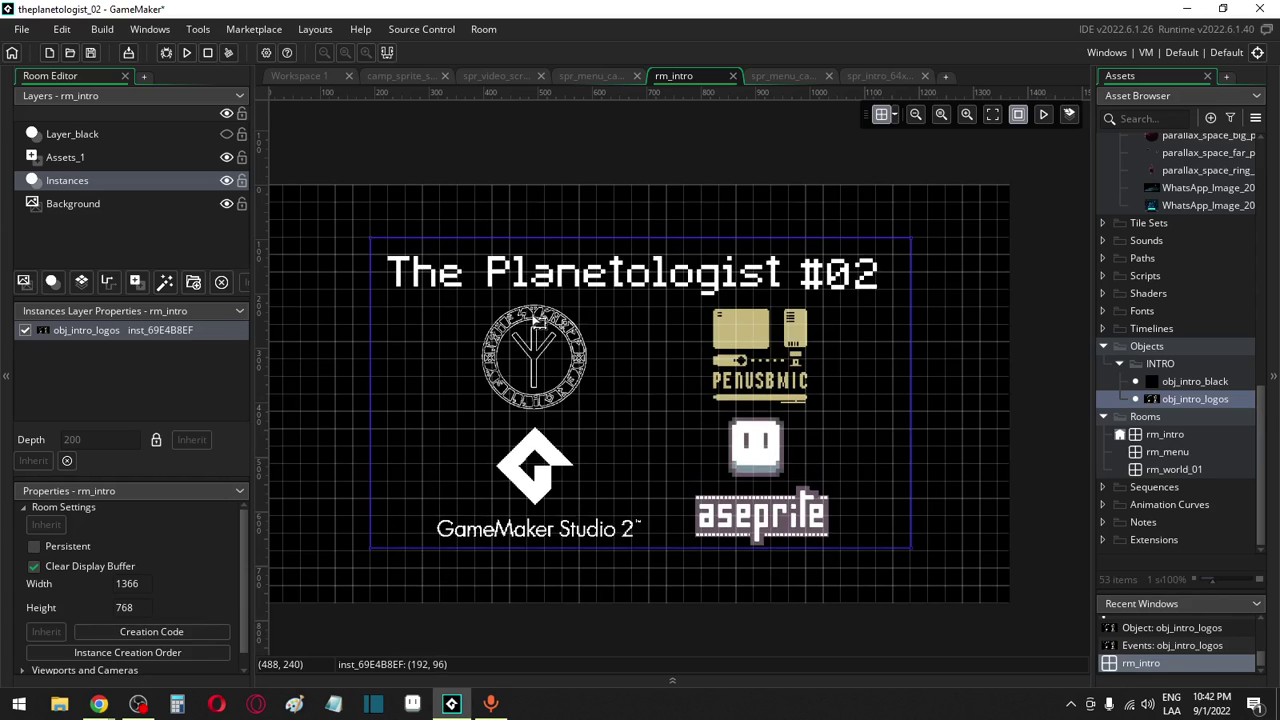
{"action": "middle_click_drag", "start_coordinate": [411, 303], "coordinate": [496, 313]}
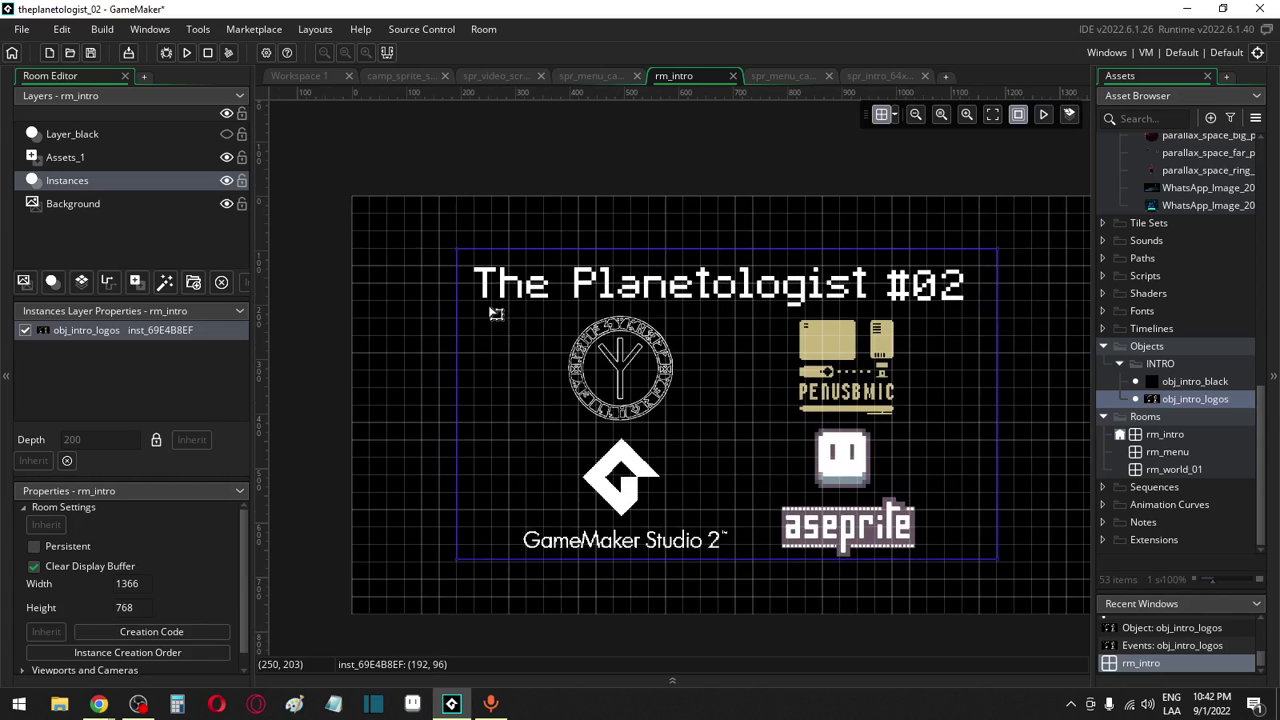
Set the rm_intro room size to 960 × 540 and move the obj_intro_logos instance to (-32, 0)
{"action": "left_click", "coordinate": [147, 583]}
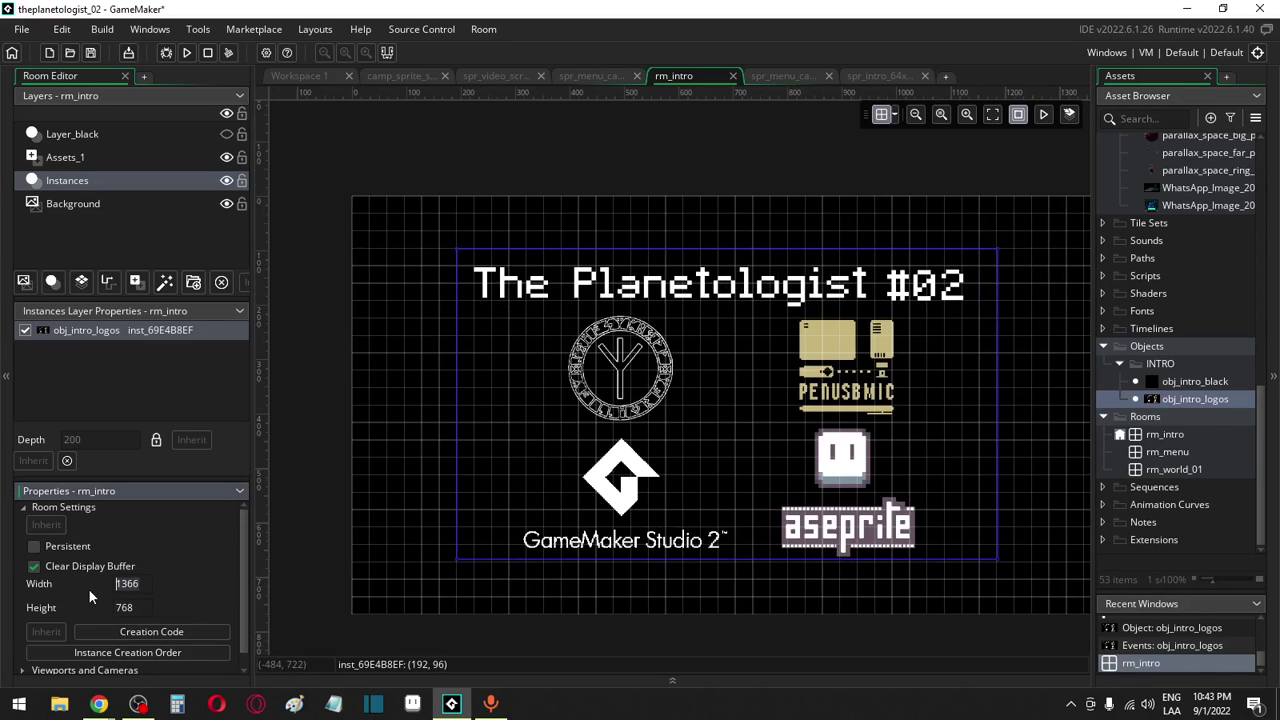
{"action": "type", "text": "960"}
{"action": "key", "text": "Tab"}
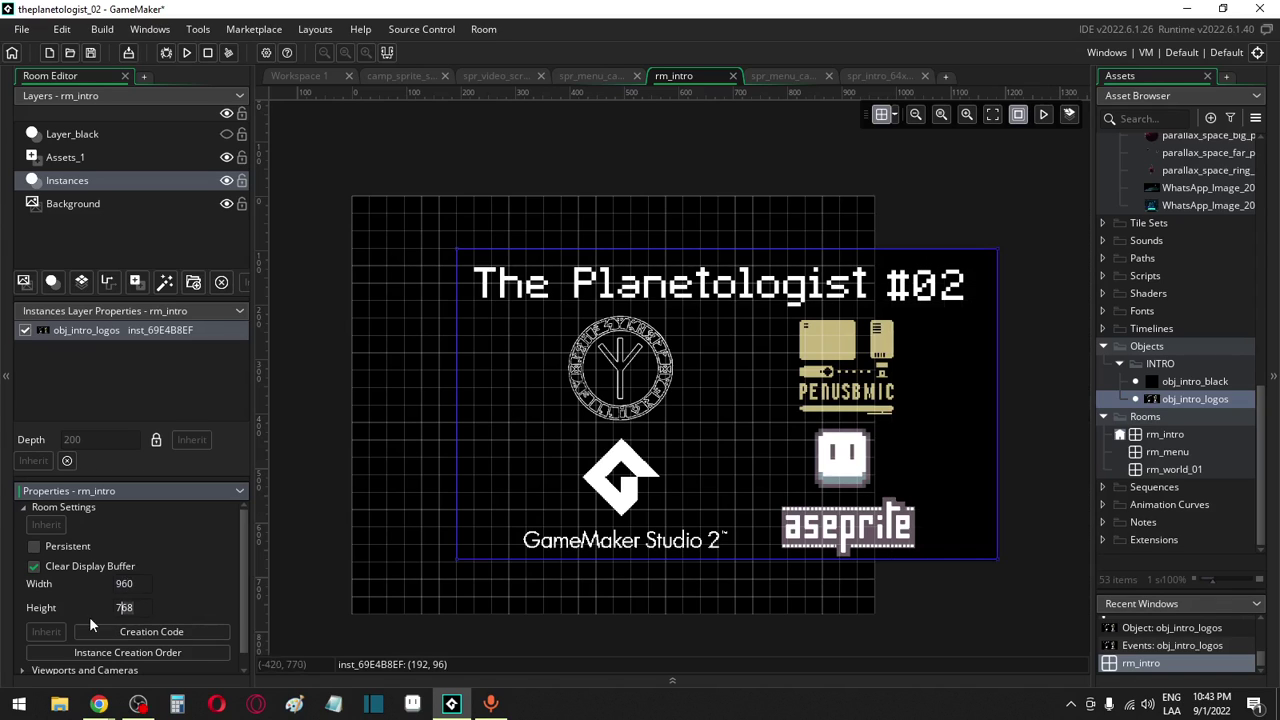
{"action": "type", "text": "540"}
{"action": "left_click", "coordinate": [367, 478]}
{"action": "left_click_drag", "start_coordinate": [745, 465], "coordinate": [636, 416]}
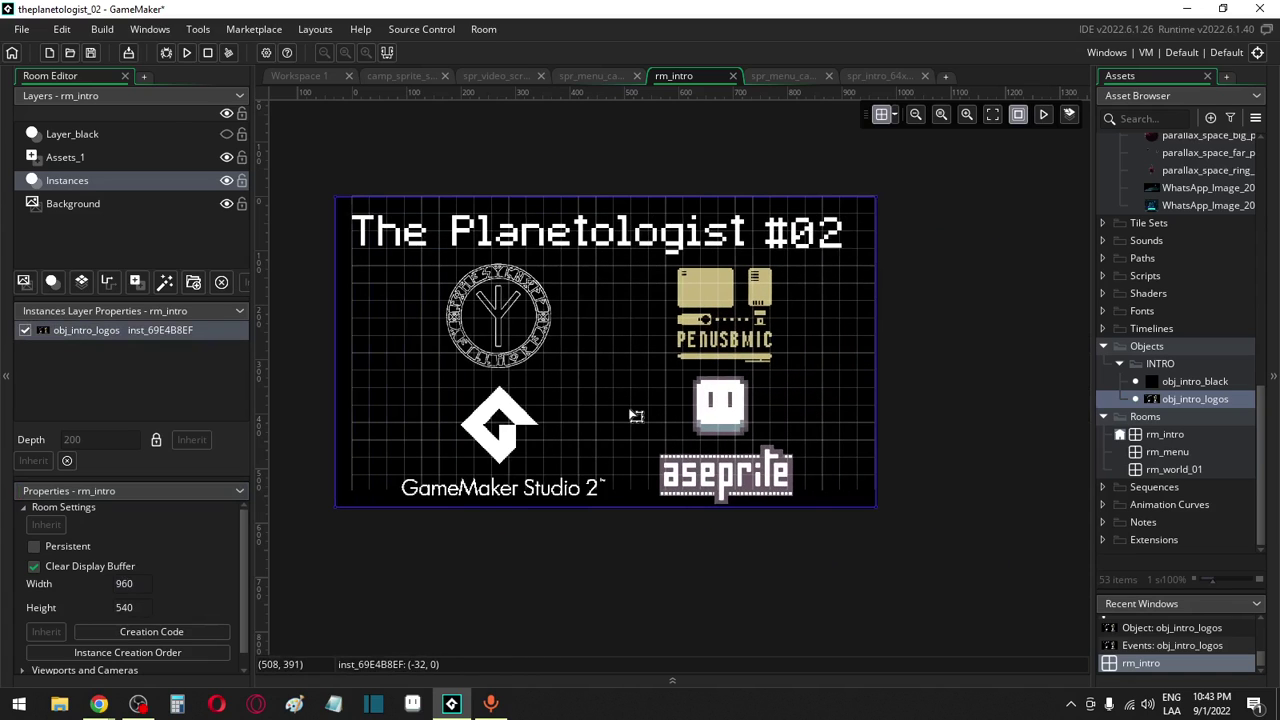
Set the rm_intro room size to 1280 × 720 and centre the obj_intro_logos instance at (128, 64)
{"action": "left_click", "coordinate": [68, 588]}
{"action": "type", "text": "1280"}
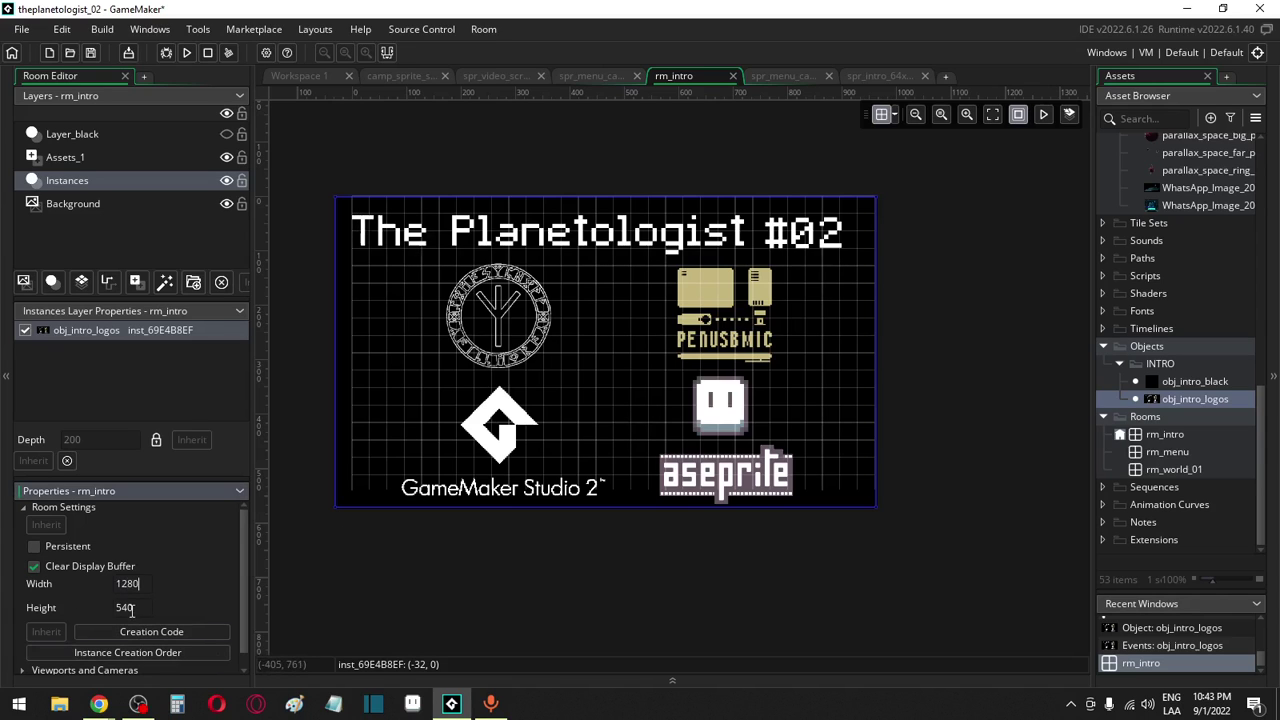
{"action": "double_click", "coordinate": [127, 608]}
{"action": "type", "text": "72"}
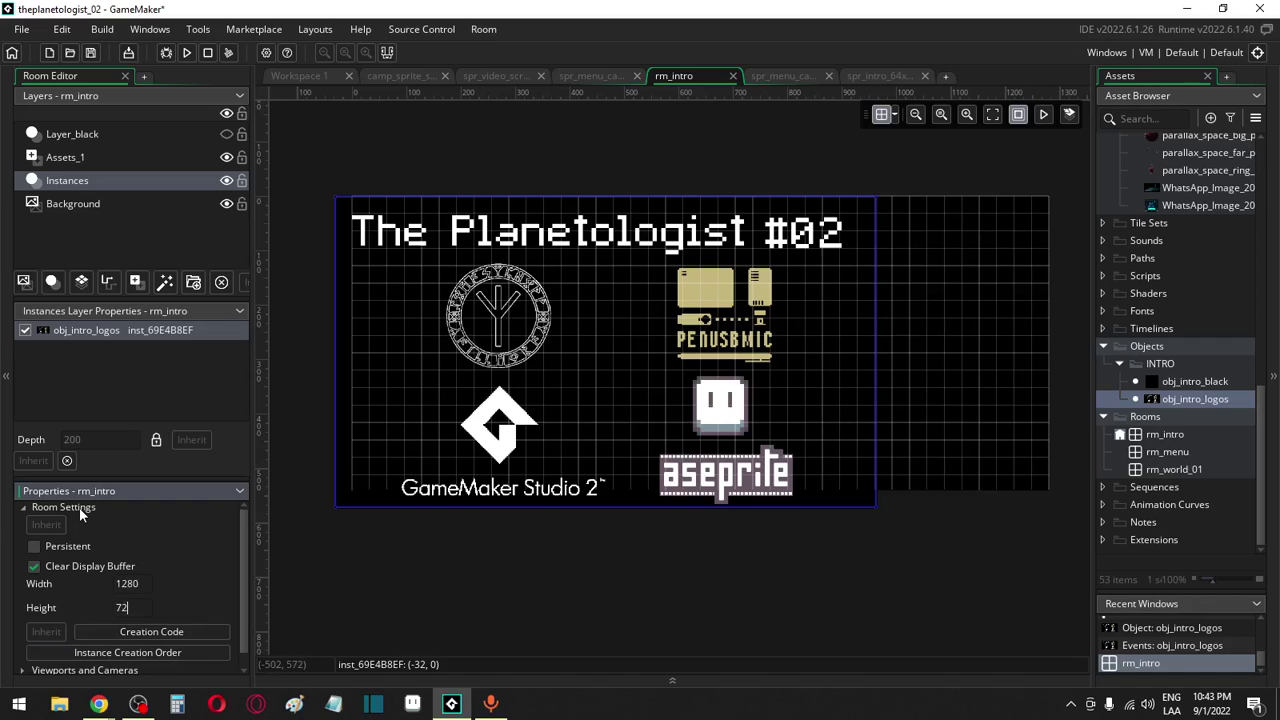
{"action": "type", "text": "0"}
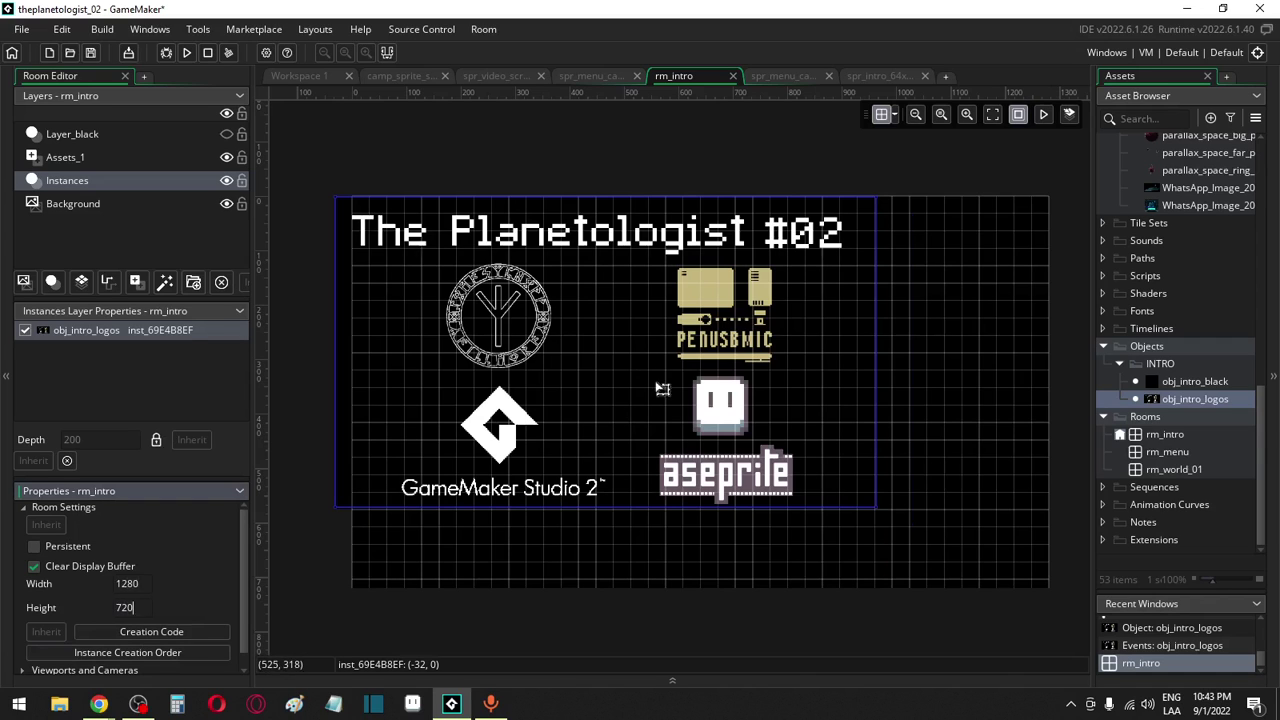
{"action": "left_click_drag", "start_coordinate": [662, 389], "coordinate": [732, 415]}
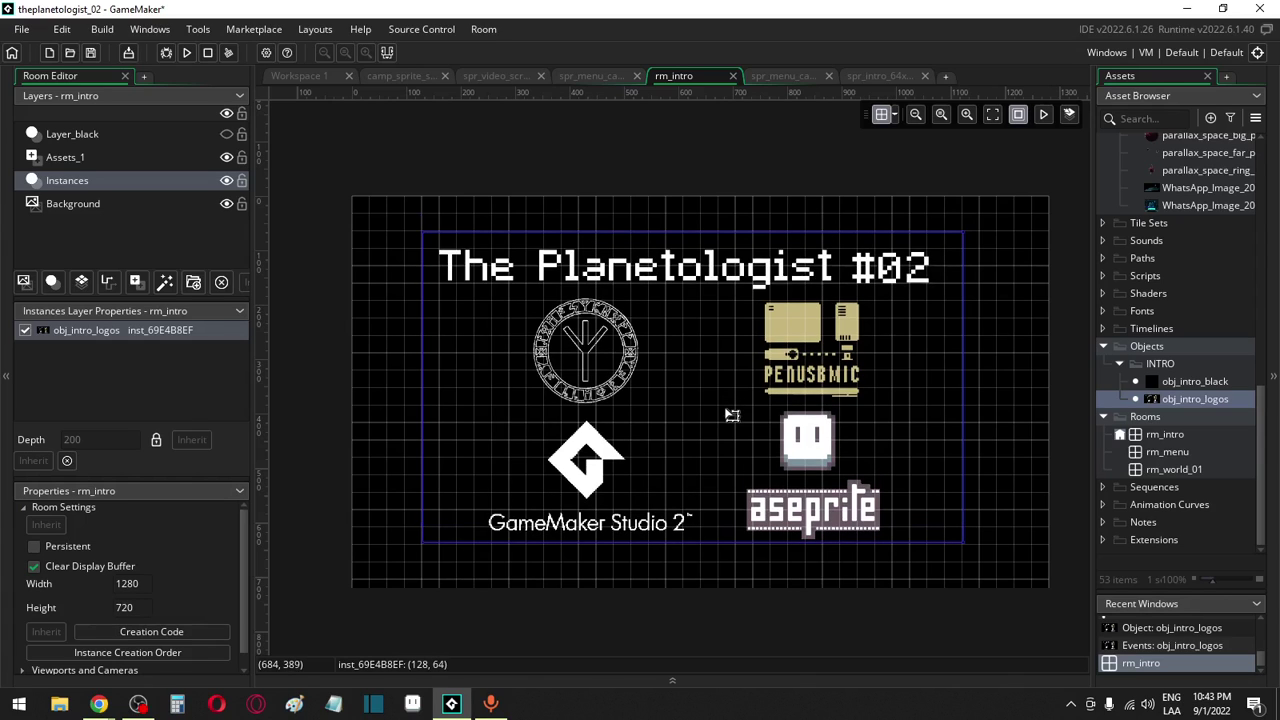
{"action": "left_click", "coordinate": [226, 135]}
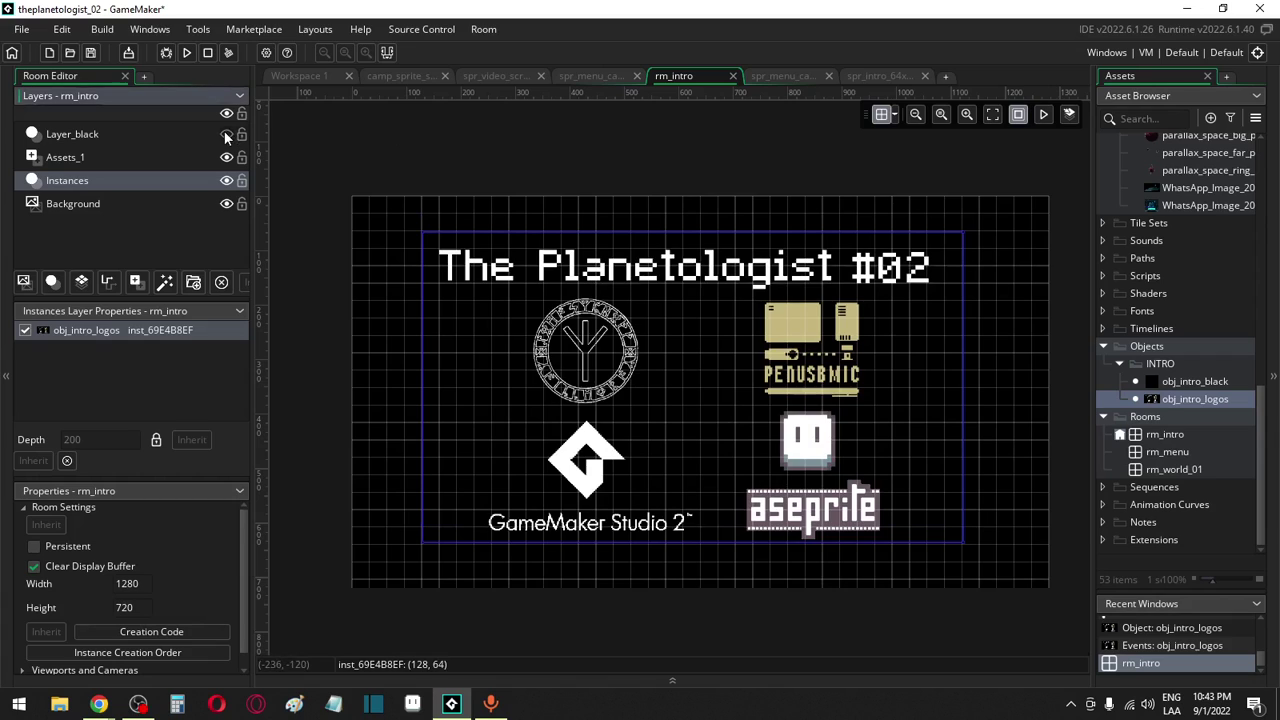
{"action": "left_click", "coordinate": [226, 135]}
{"action": "left_click", "coordinate": [227, 140]}
{"action": "left_click", "coordinate": [226, 157]}
{"action": "left_click", "coordinate": [292, 164]}
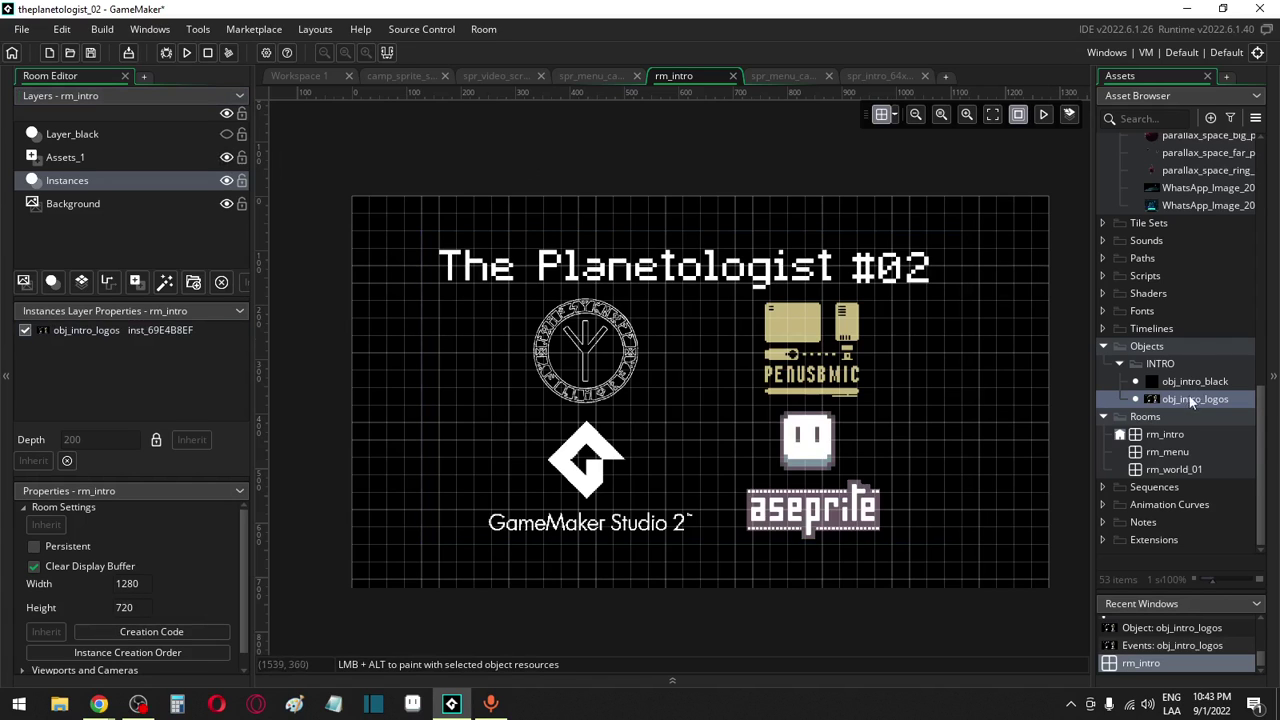
Open the rm_menu room and hide the layers Backgrounds_1 through Backgrounds_4, leaving Background and Instances visible
{"action": "double_click", "coordinate": [1167, 452]}
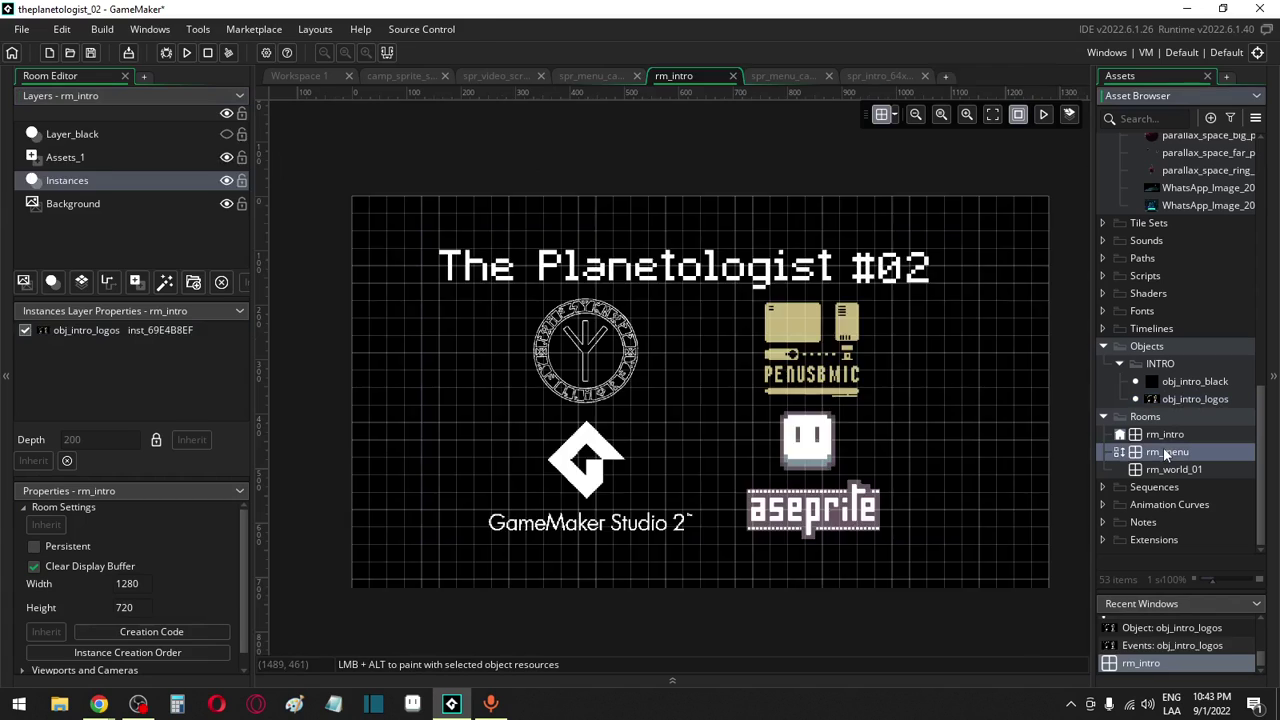
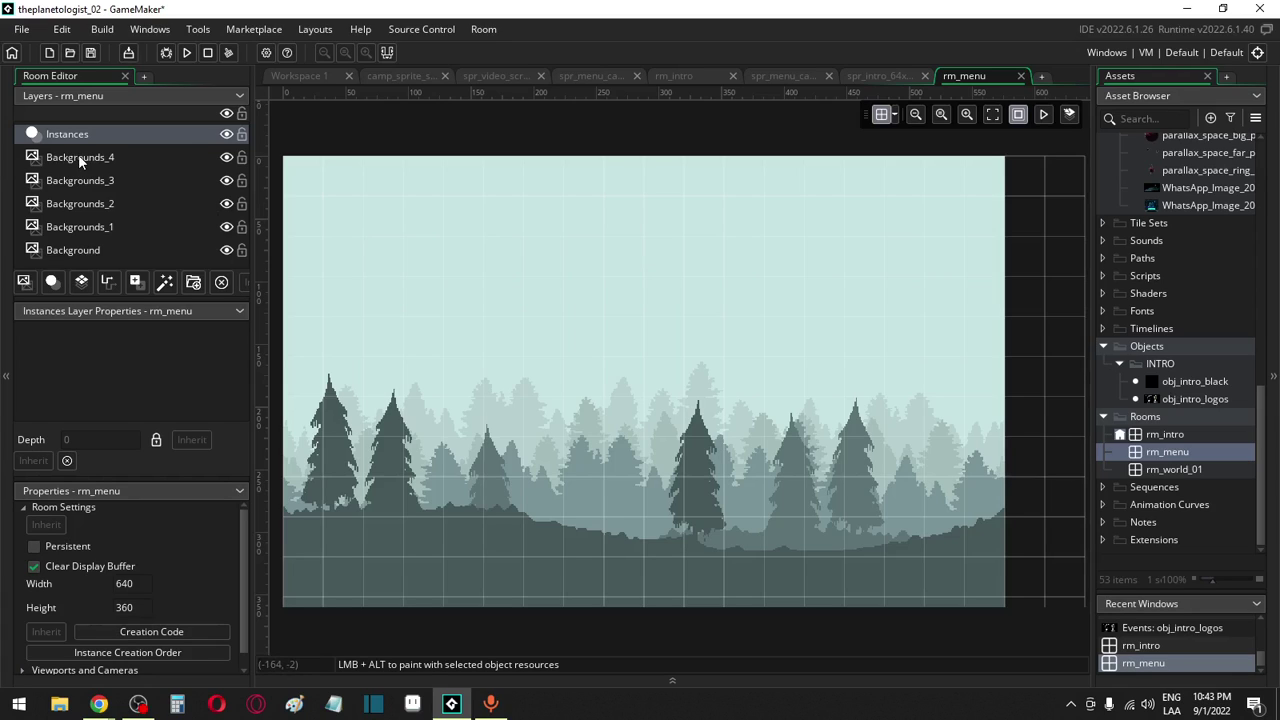
{"action": "left_click", "coordinate": [226, 250]}
{"action": "left_click", "coordinate": [226, 250]}
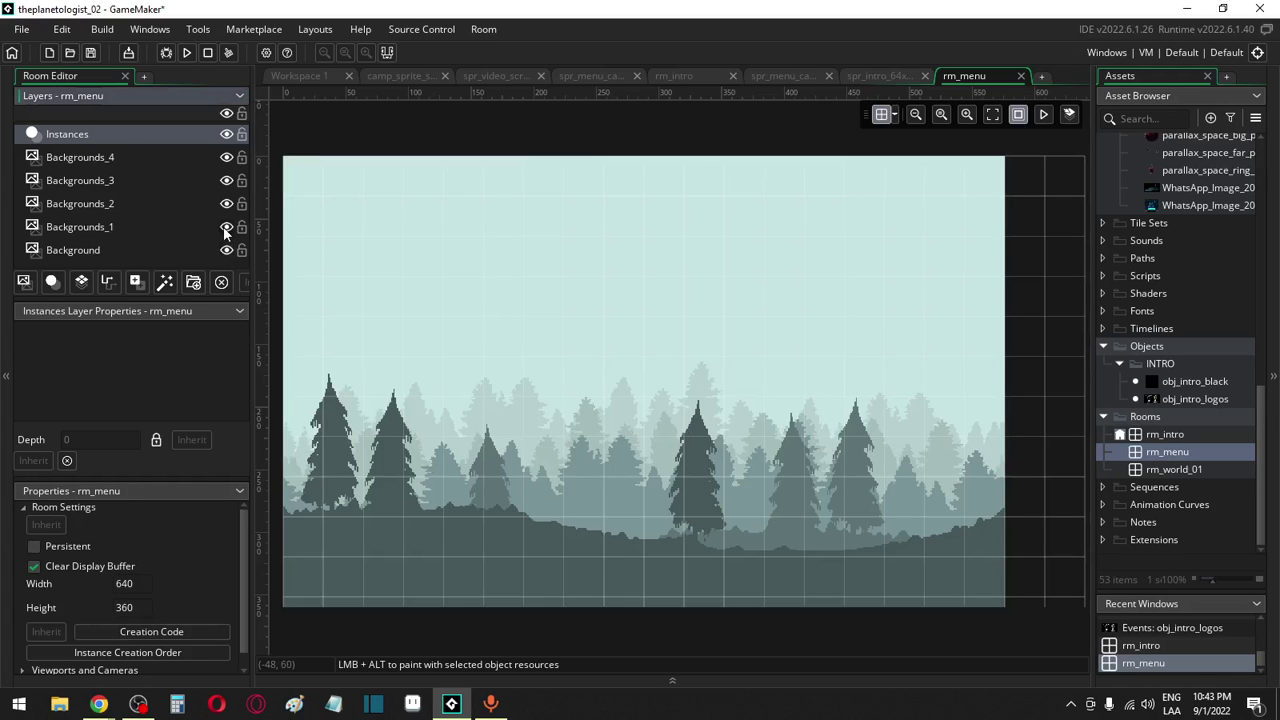
{"action": "left_click", "coordinate": [226, 227]}
{"action": "left_click", "coordinate": [226, 203]}
{"action": "left_click", "coordinate": [226, 180]}
{"action": "left_click", "coordinate": [226, 158]}
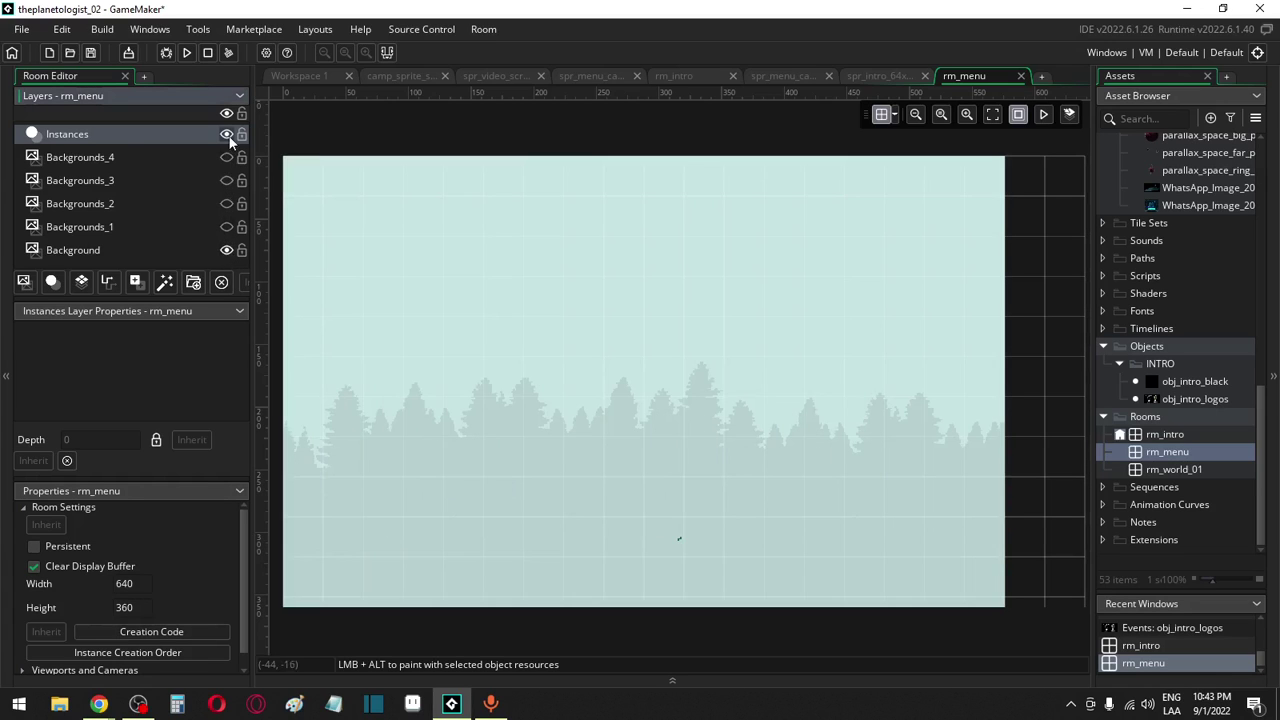
Add an asset layer to rm_menu, place it directly below the Instances layer and make it the active layer
{"action": "left_click", "coordinate": [141, 289]}
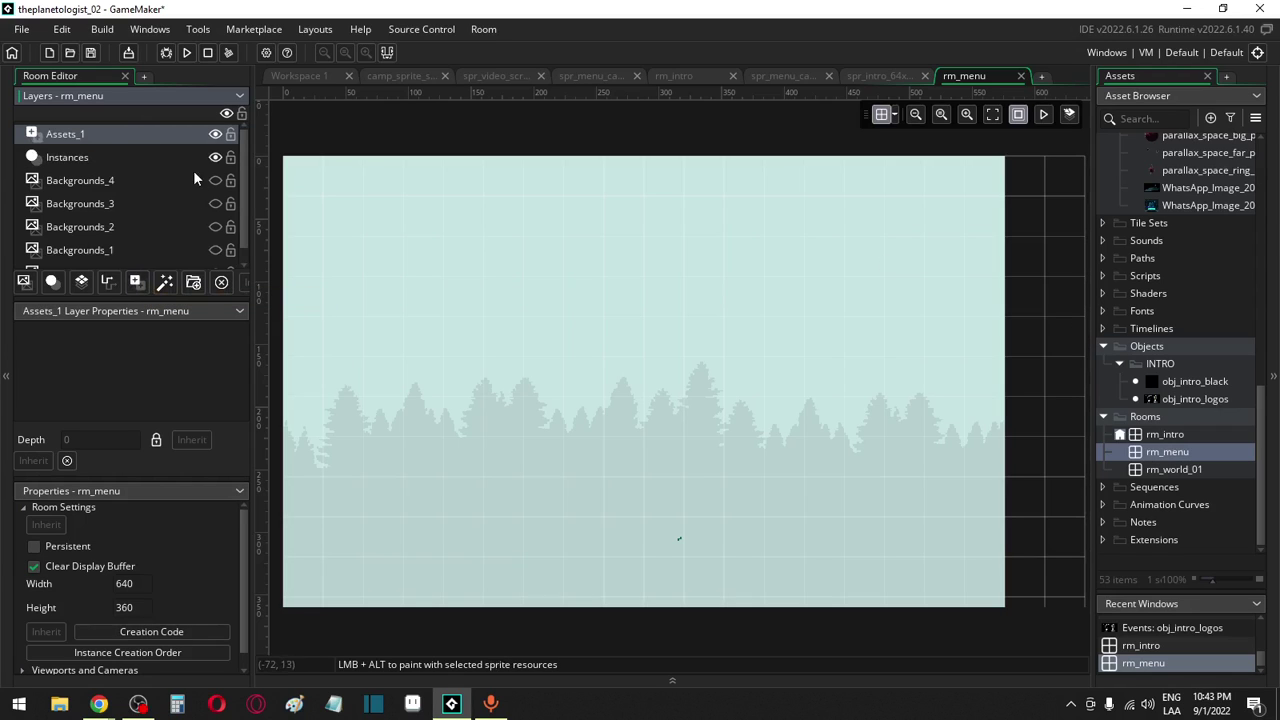
{"action": "left_click_drag", "start_coordinate": [145, 136], "coordinate": [141, 171]}
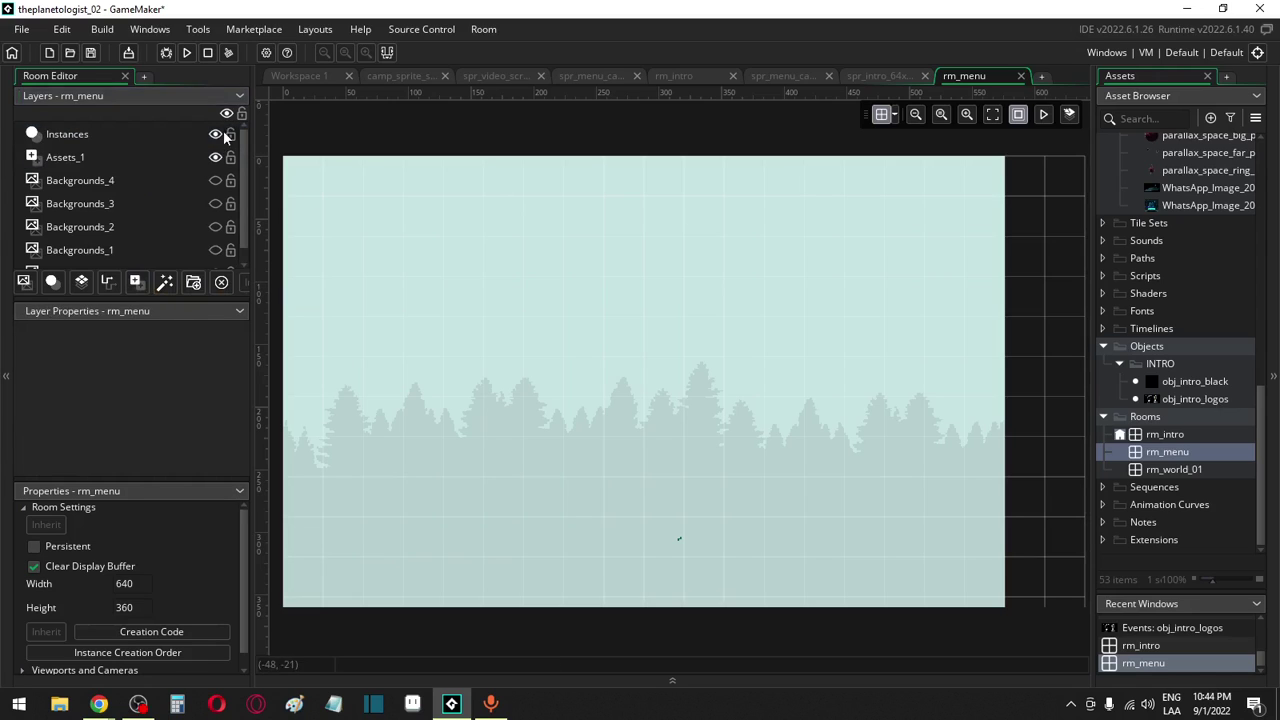
{"action": "left_click", "coordinate": [131, 160]}
Place the spr_menu_camp_ sprite from the MENU group on the Assets_1 layer, aligned with the room's left edge
{"action": "scroll", "coordinate": [1185, 437], "scroll_direction": "up", "scroll_amount": 2}
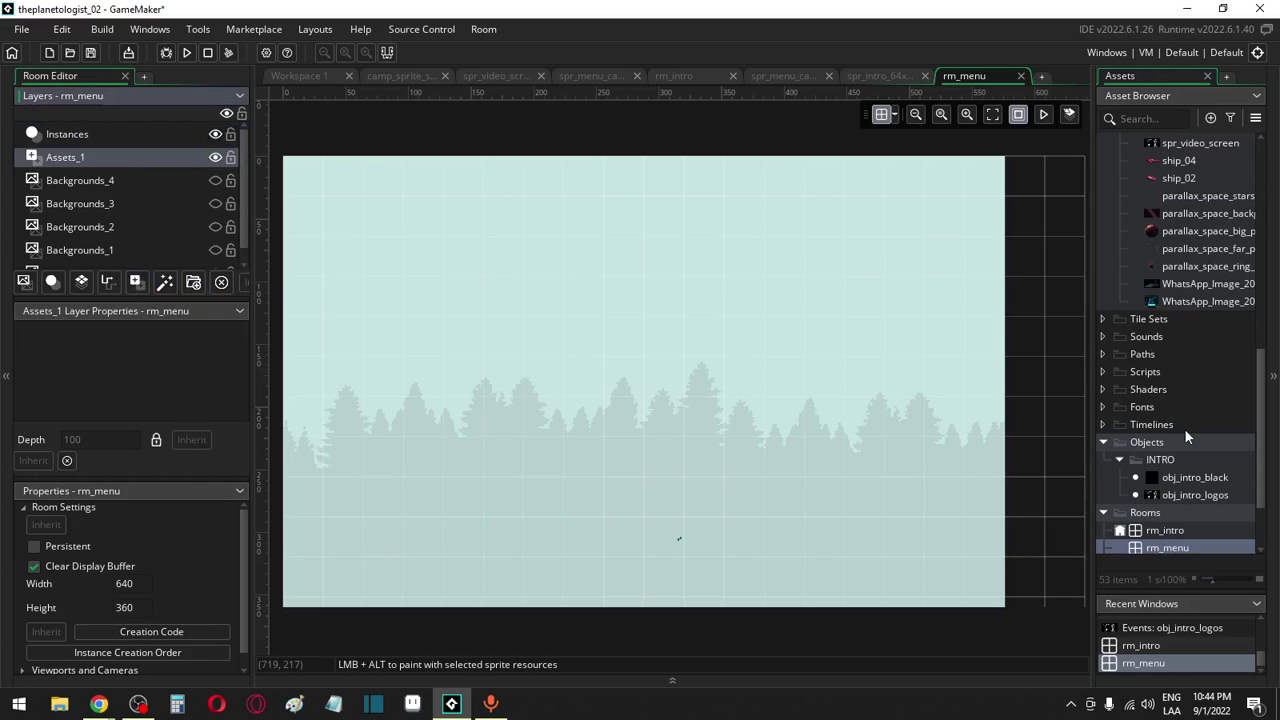
{"action": "scroll", "coordinate": [1186, 436], "scroll_direction": "up", "scroll_amount": 2}
{"action": "scroll", "coordinate": [1186, 436], "scroll_direction": "up", "scroll_amount": 4}
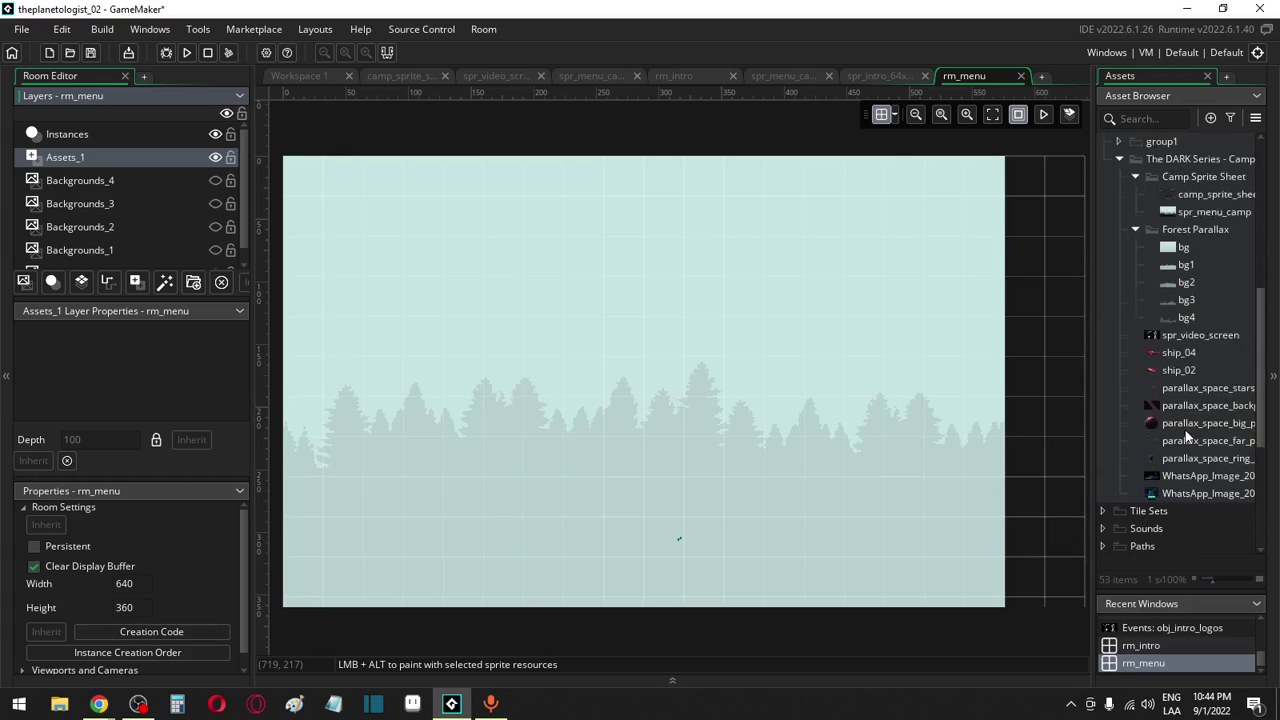
{"action": "left_click", "coordinate": [1198, 310]}
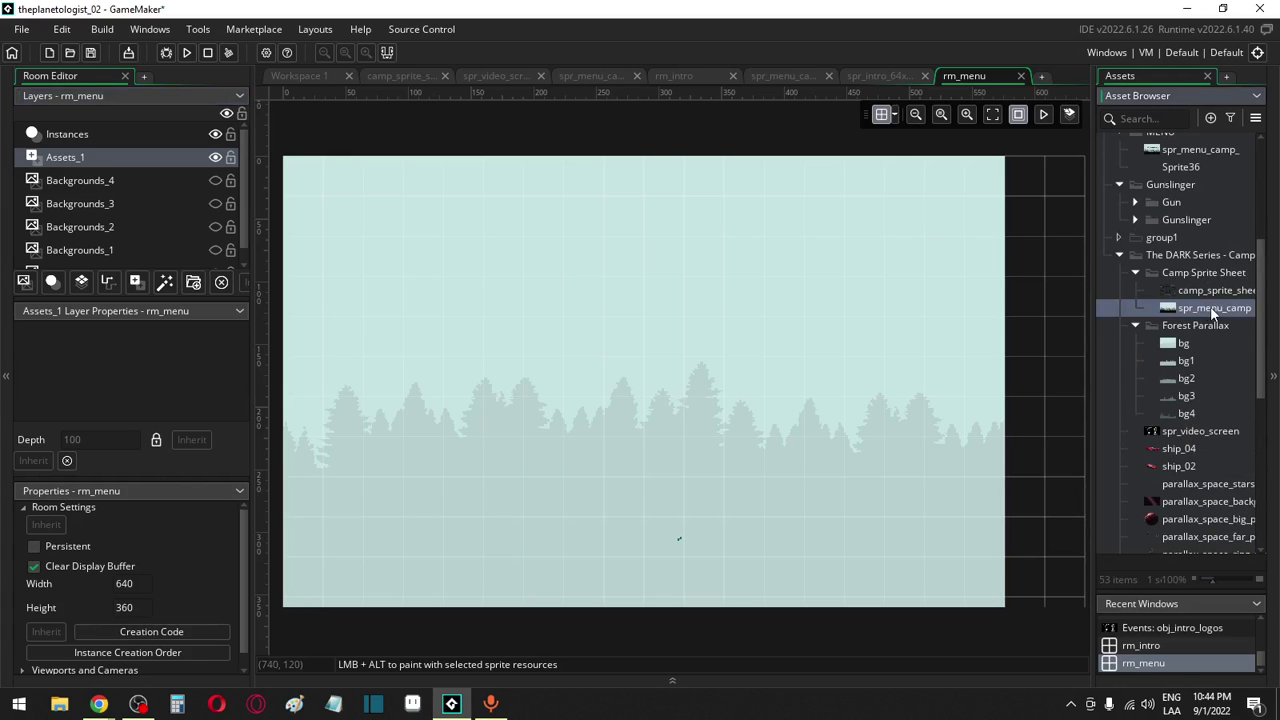
{"action": "scroll", "coordinate": [1210, 312], "scroll_direction": "up", "scroll_amount": 2}
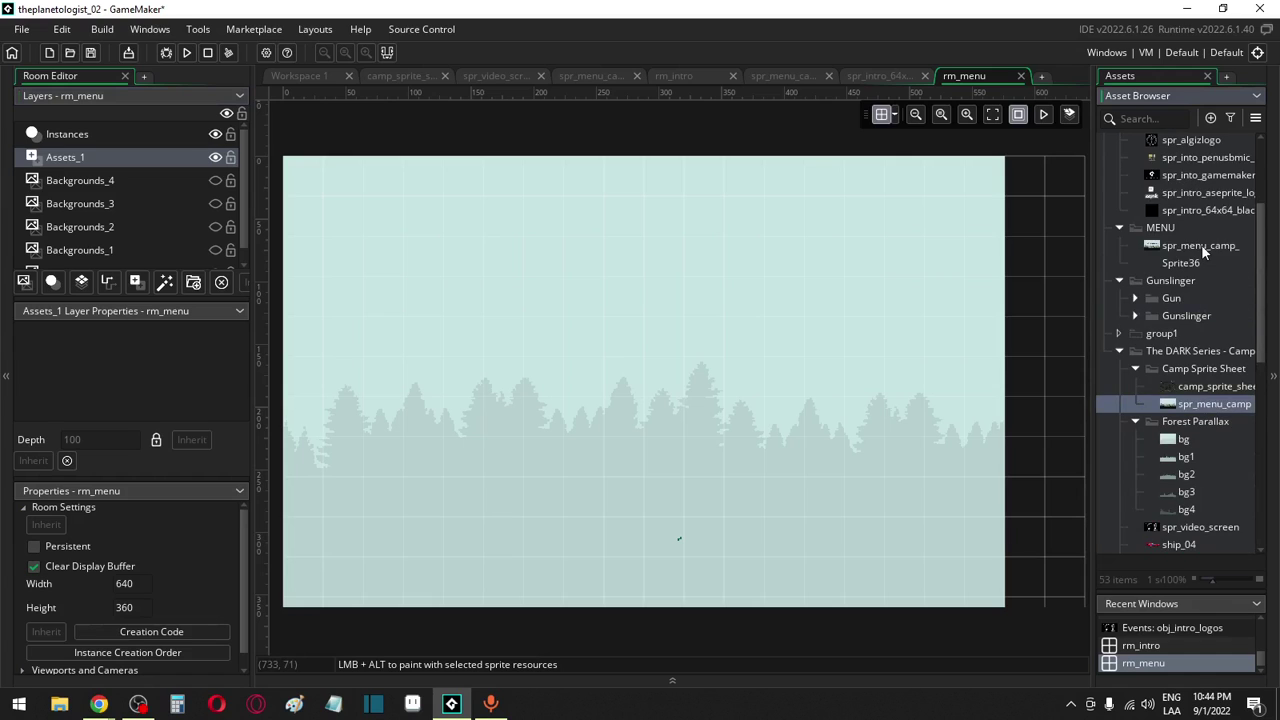
{"action": "left_click_drag", "start_coordinate": [1201, 244], "coordinate": [285, 217]}
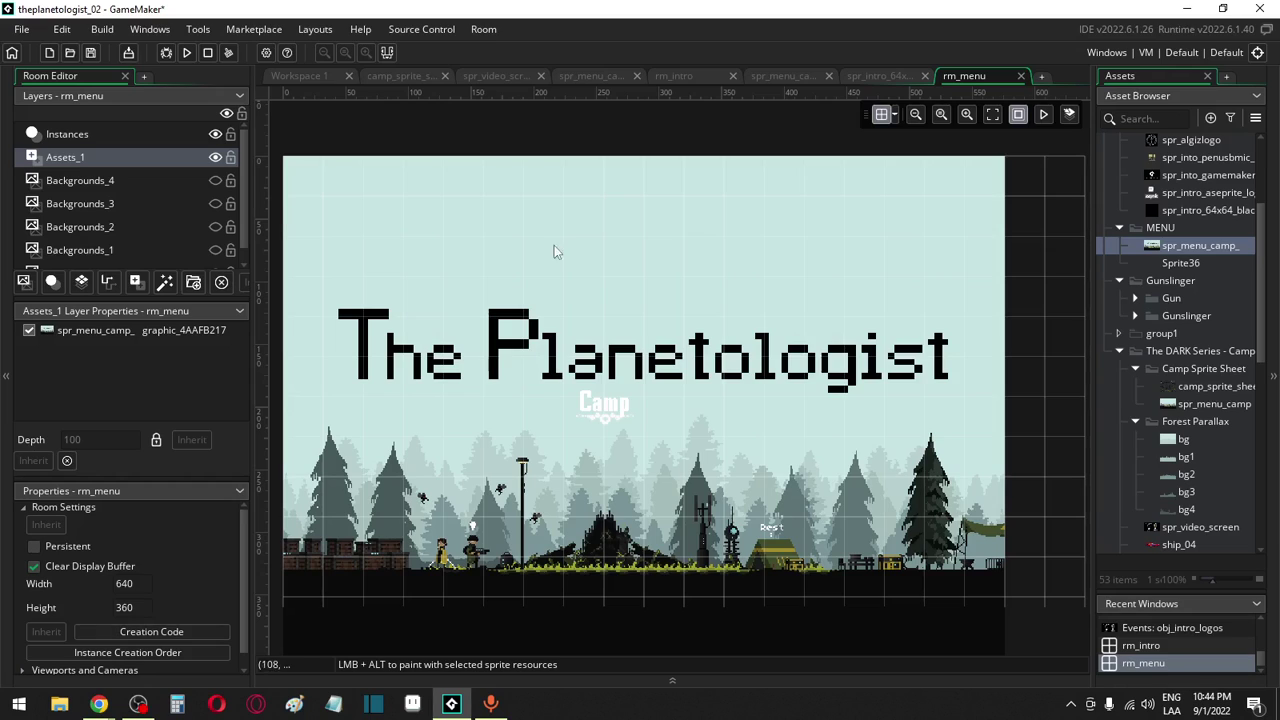
Open the spr_menu_camp_ image for editing and copy the title area of Layer 1, a selection of about 577 × 206 px
{"action": "double_click", "coordinate": [1201, 247]}
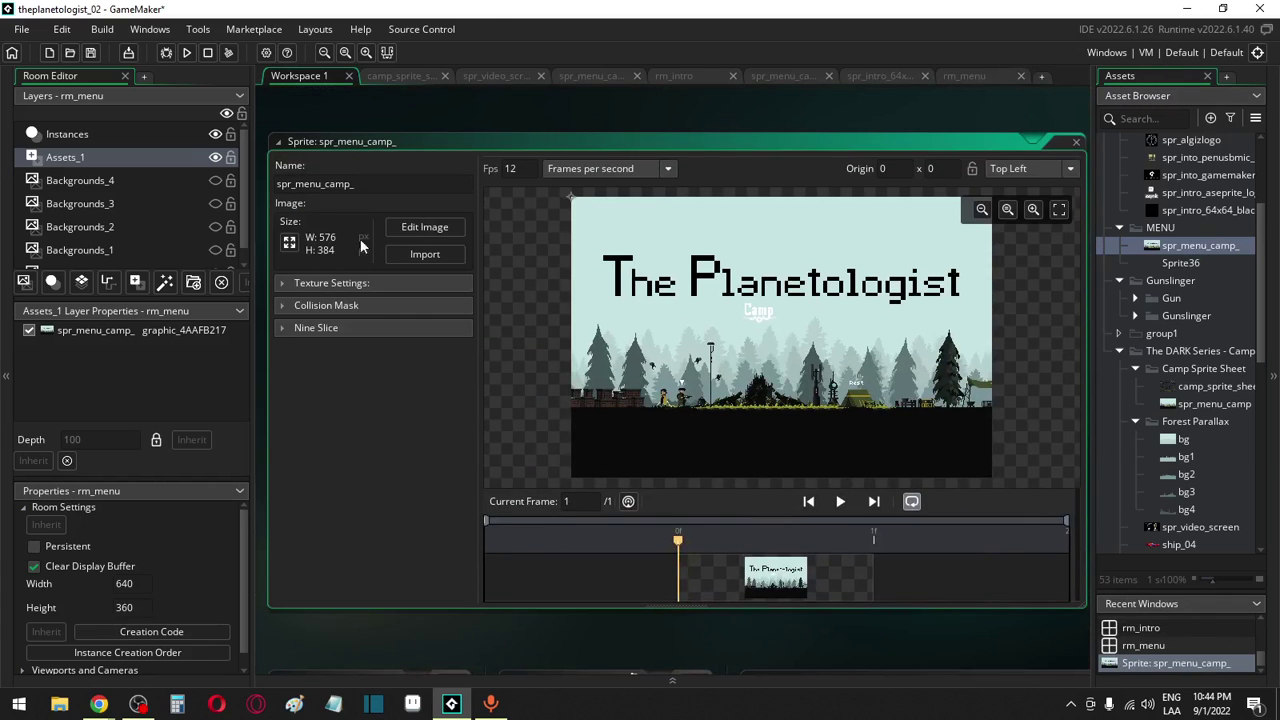
{"action": "left_click", "coordinate": [424, 227]}
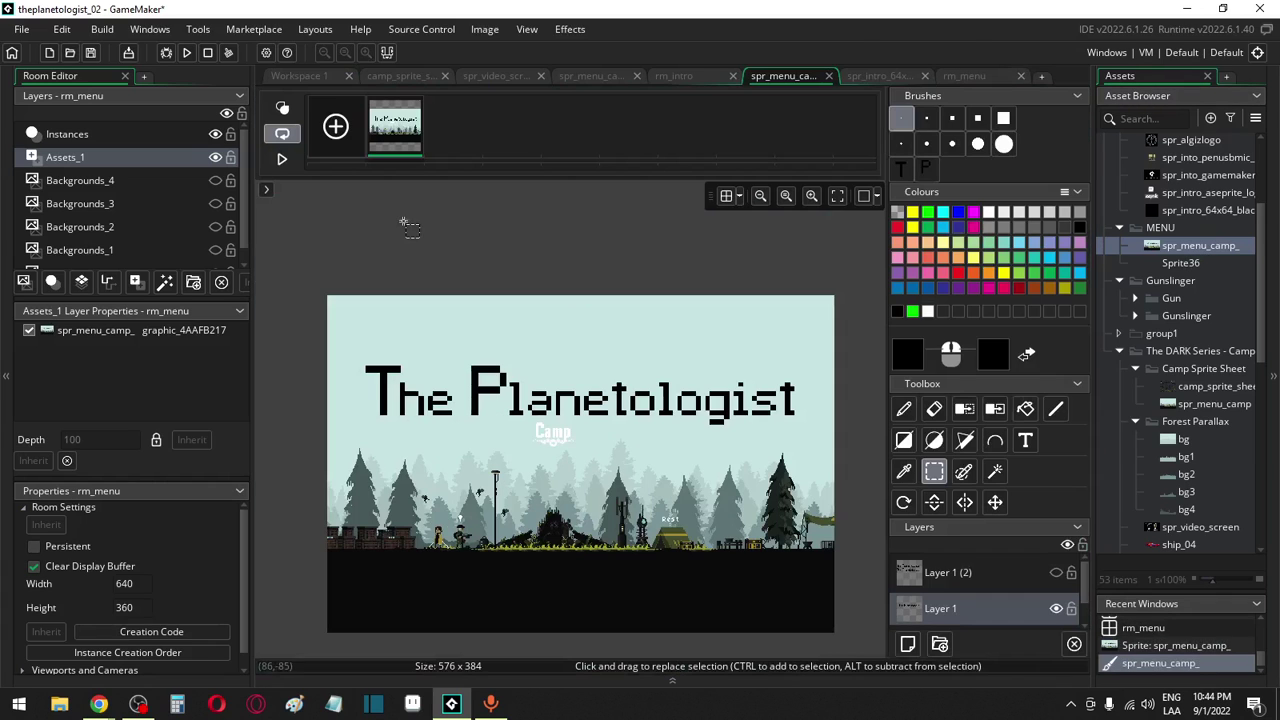
{"action": "left_click", "coordinate": [936, 474]}
{"action": "left_click", "coordinate": [941, 586]}
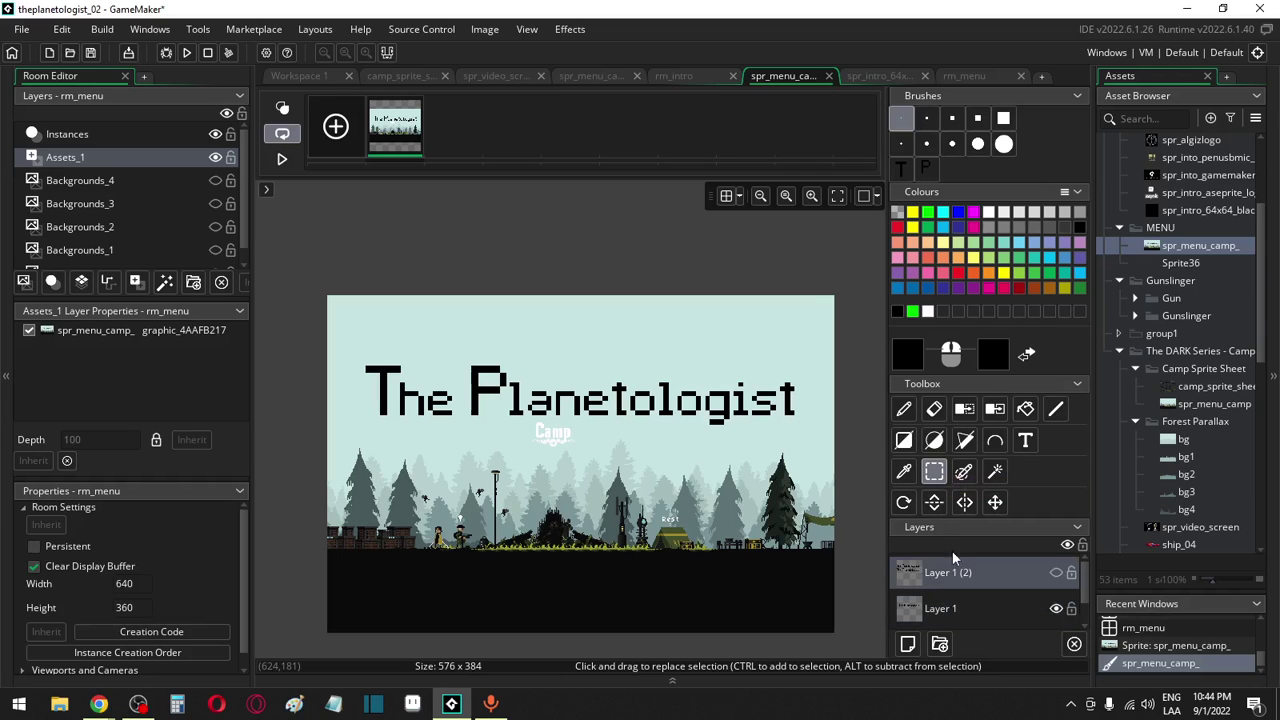
{"action": "left_click", "coordinate": [955, 606]}
{"action": "left_click_drag", "start_coordinate": [328, 268], "coordinate": [843, 460]}
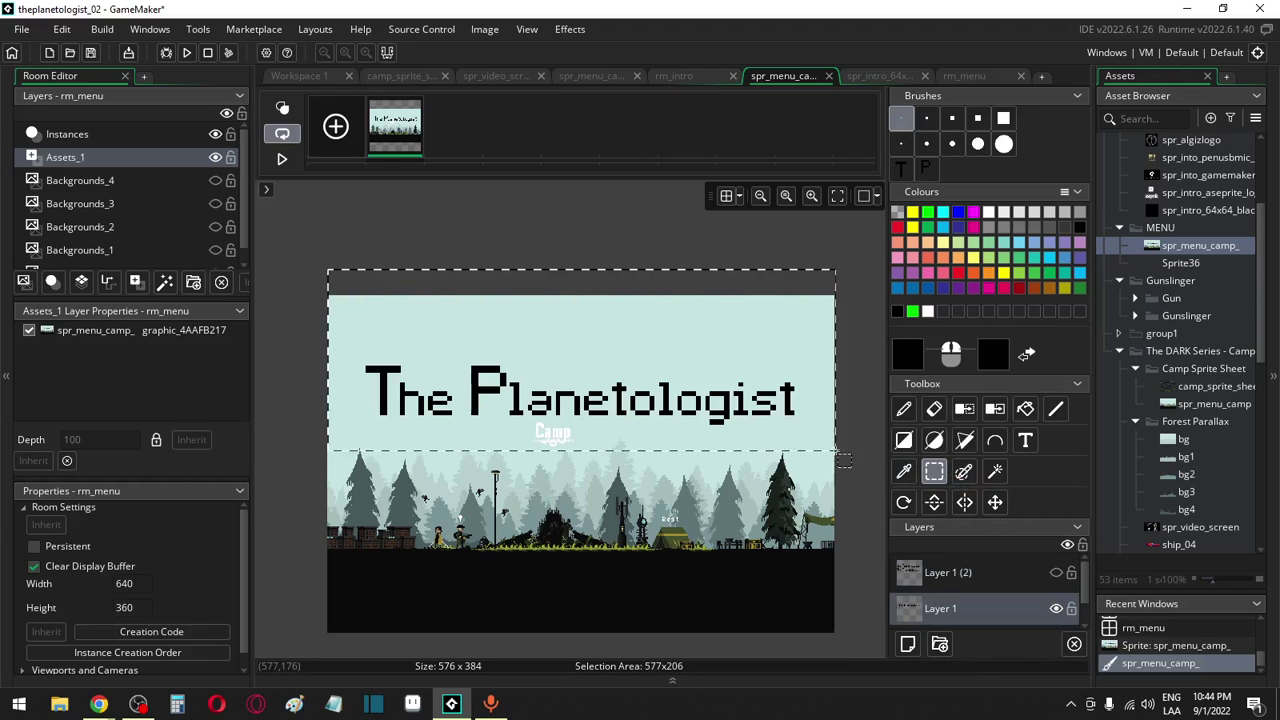
Paste the copied "The Planetologist" title into the empty Sprite36 image as a brush stamp and save the project
{"action": "double_click", "coordinate": [1198, 268]}
{"action": "left_click", "coordinate": [426, 212]}
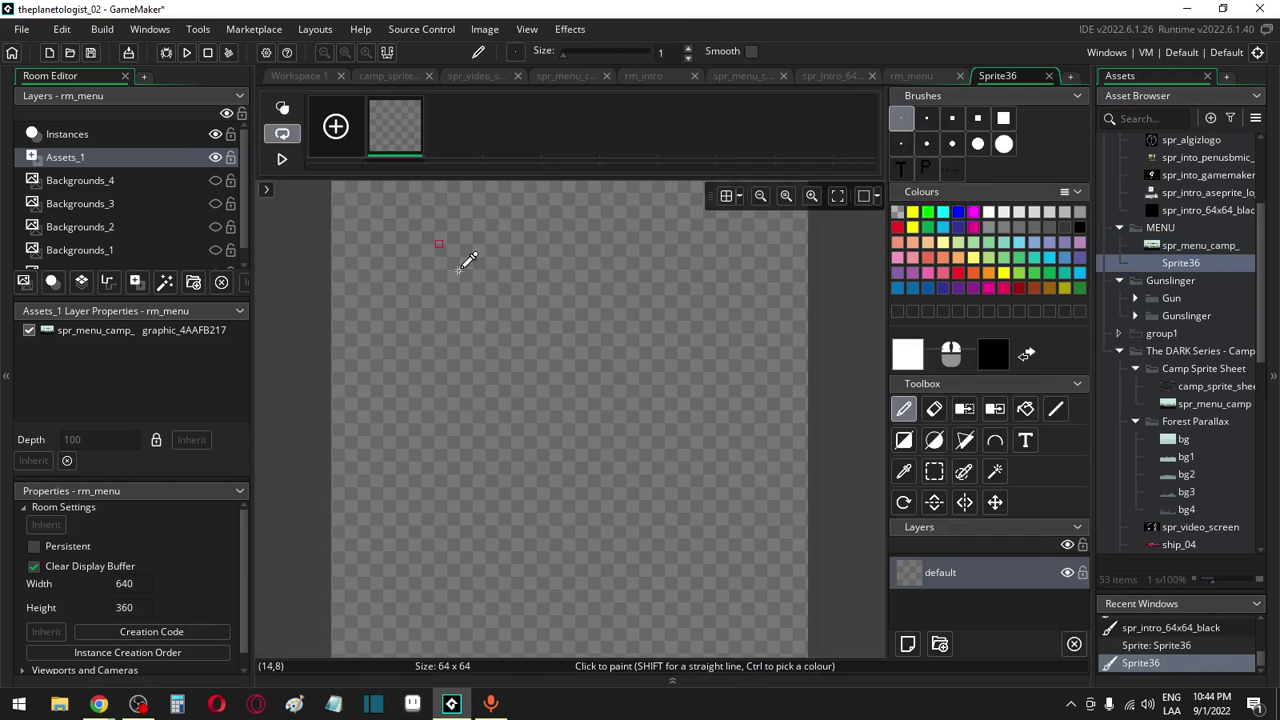
{"action": "key", "text": "ctrl+v"}
{"action": "left_click", "coordinate": [779, 337]}
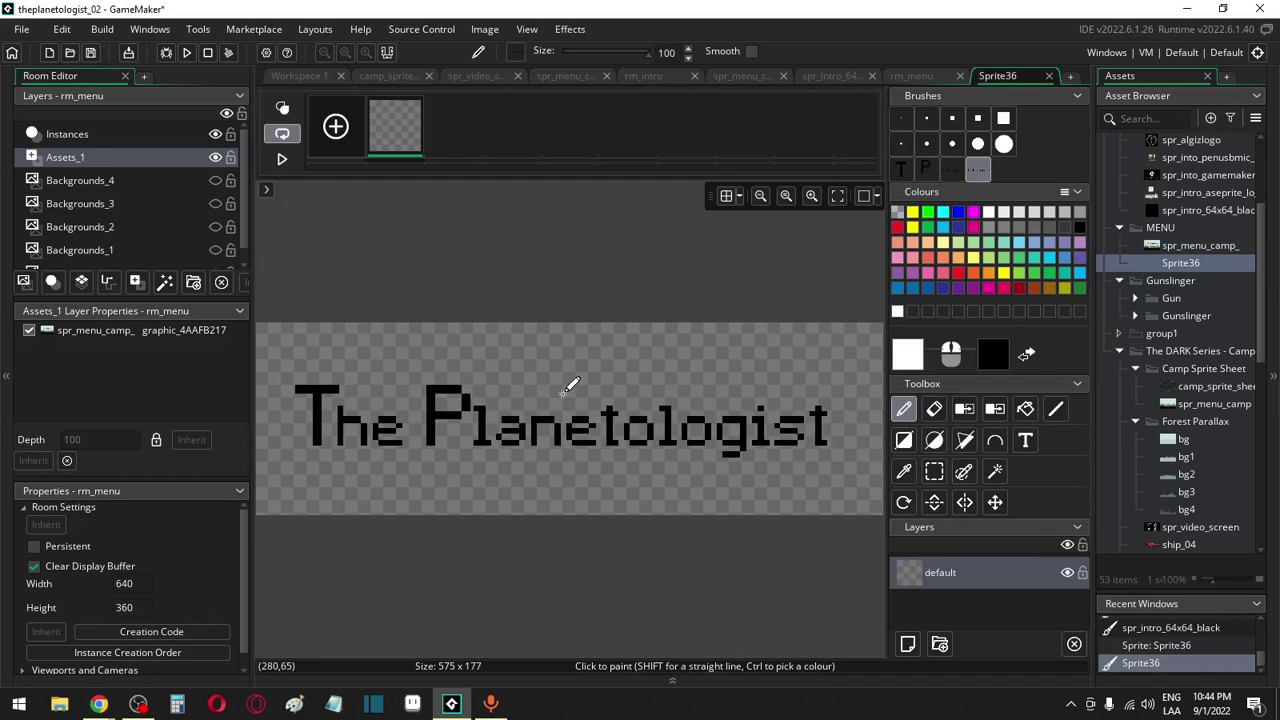
{"action": "left_click", "coordinate": [90, 52]}
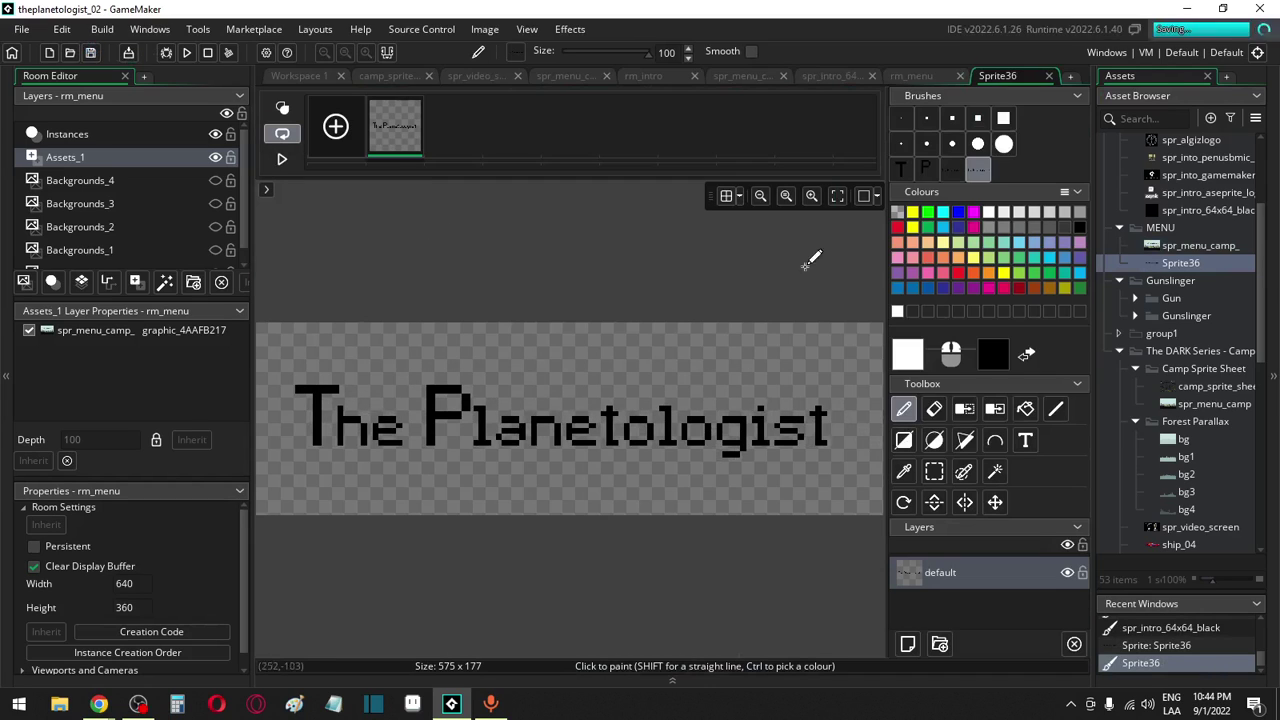
Rename the Sprite36 asset as spr_menu_title
{"action": "left_click", "coordinate": [1183, 262]}
{"action": "type", "text": "spr_menu_titl"}
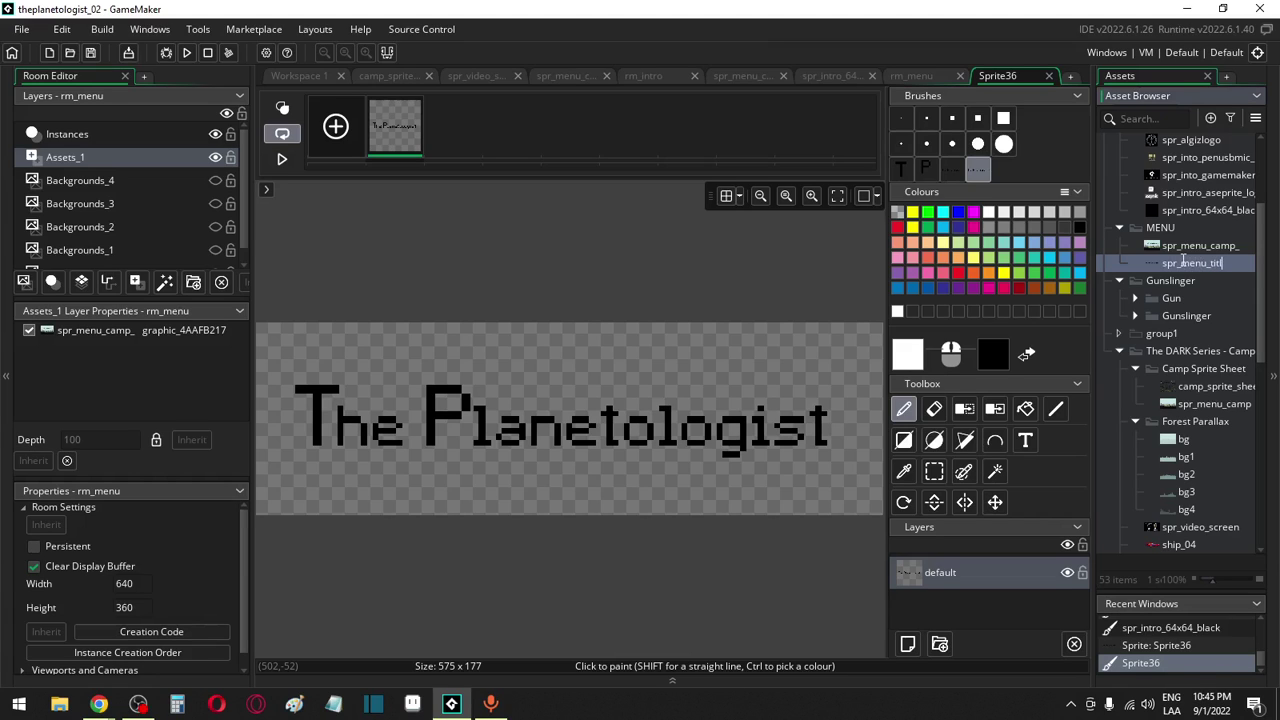
{"action": "type", "text": "e"}
{"action": "key", "text": "Return"}
Hide Layer 1, which holds the title, in the spr_menu_camp_ image
{"action": "double_click", "coordinate": [1200, 245]}
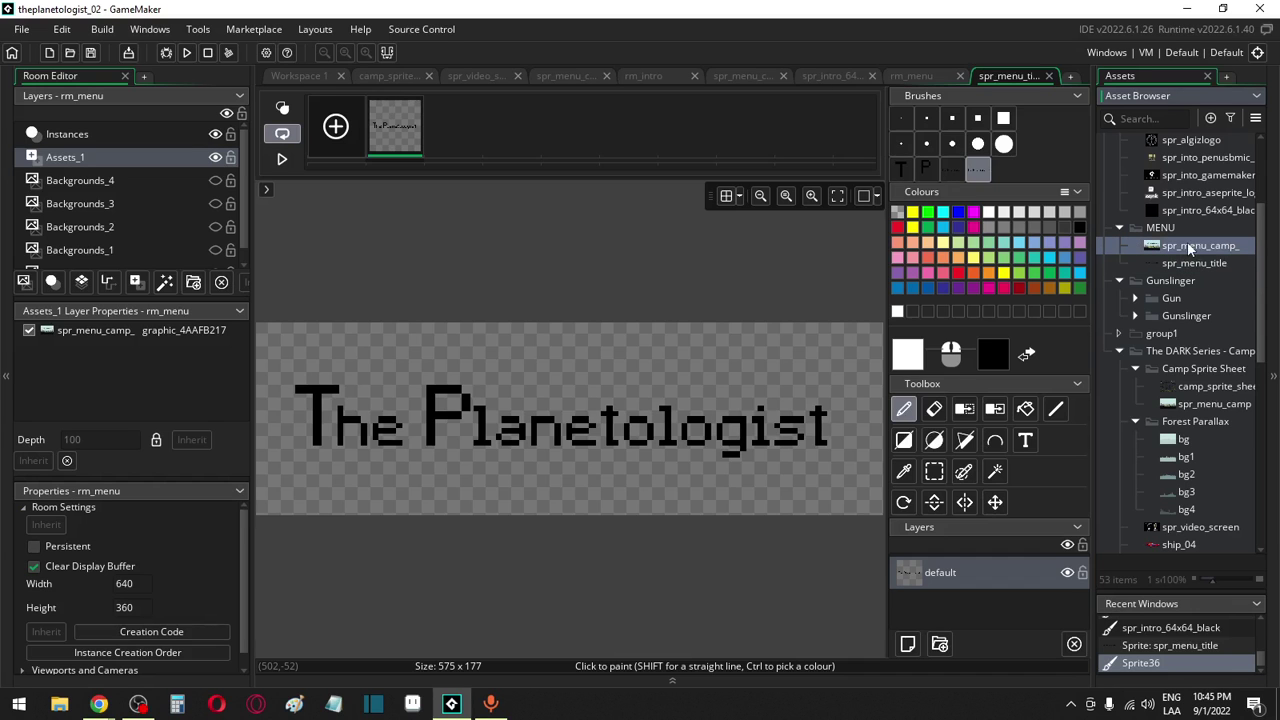
{"action": "left_click", "coordinate": [424, 227]}
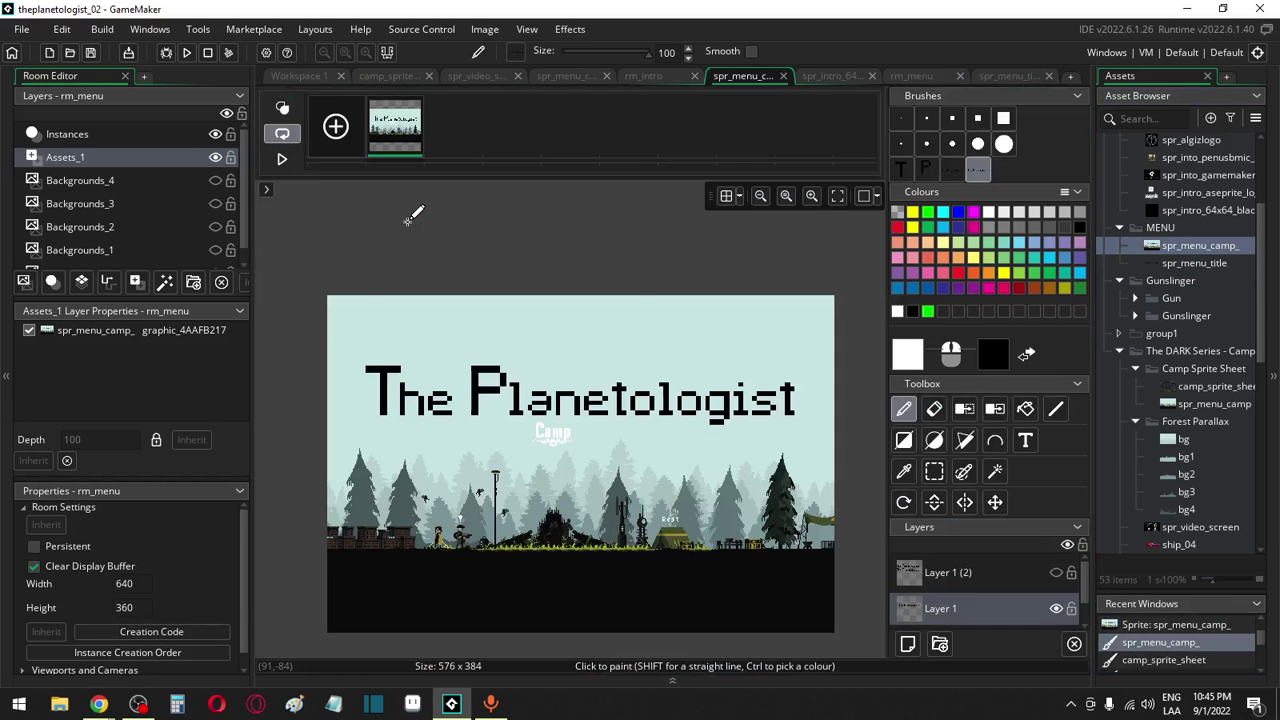
{"action": "left_click", "coordinate": [1057, 609]}
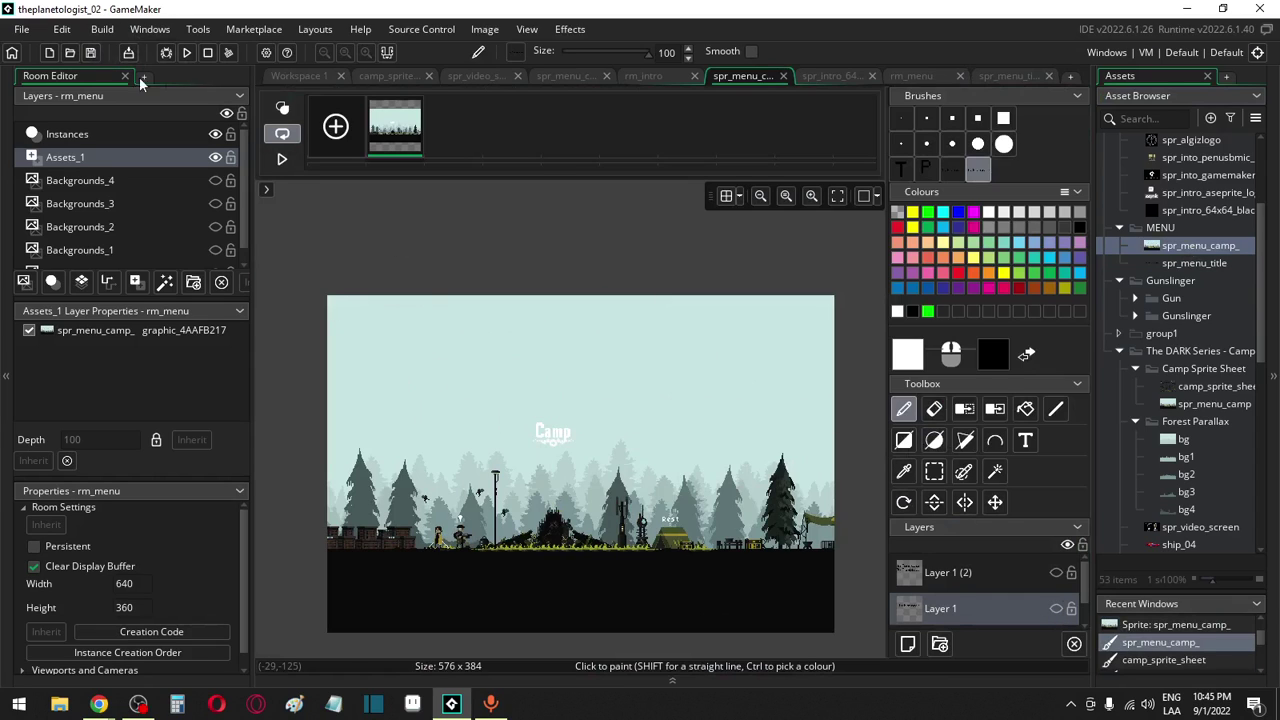
Return to rm_menu and place the spr_menu_title sprite in the sky above the camp on the Assets_1 layer
{"action": "left_click", "coordinate": [100, 163]}
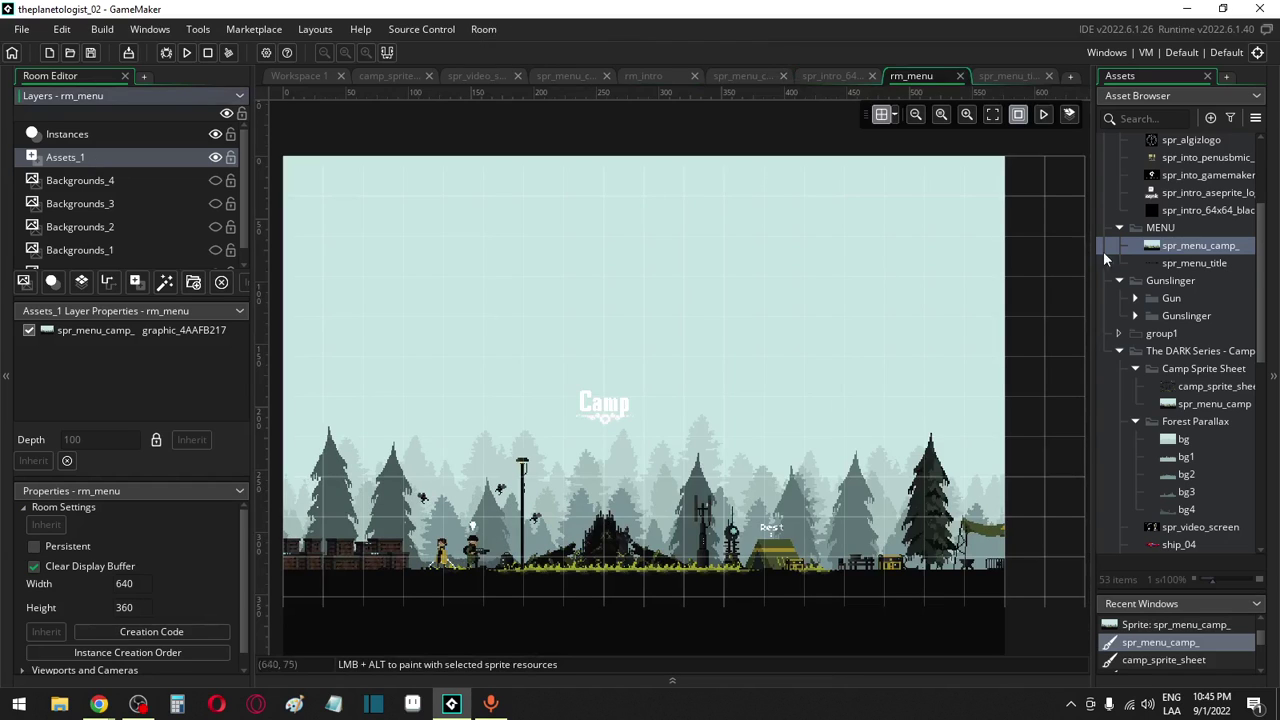
{"action": "left_click", "coordinate": [1185, 263]}
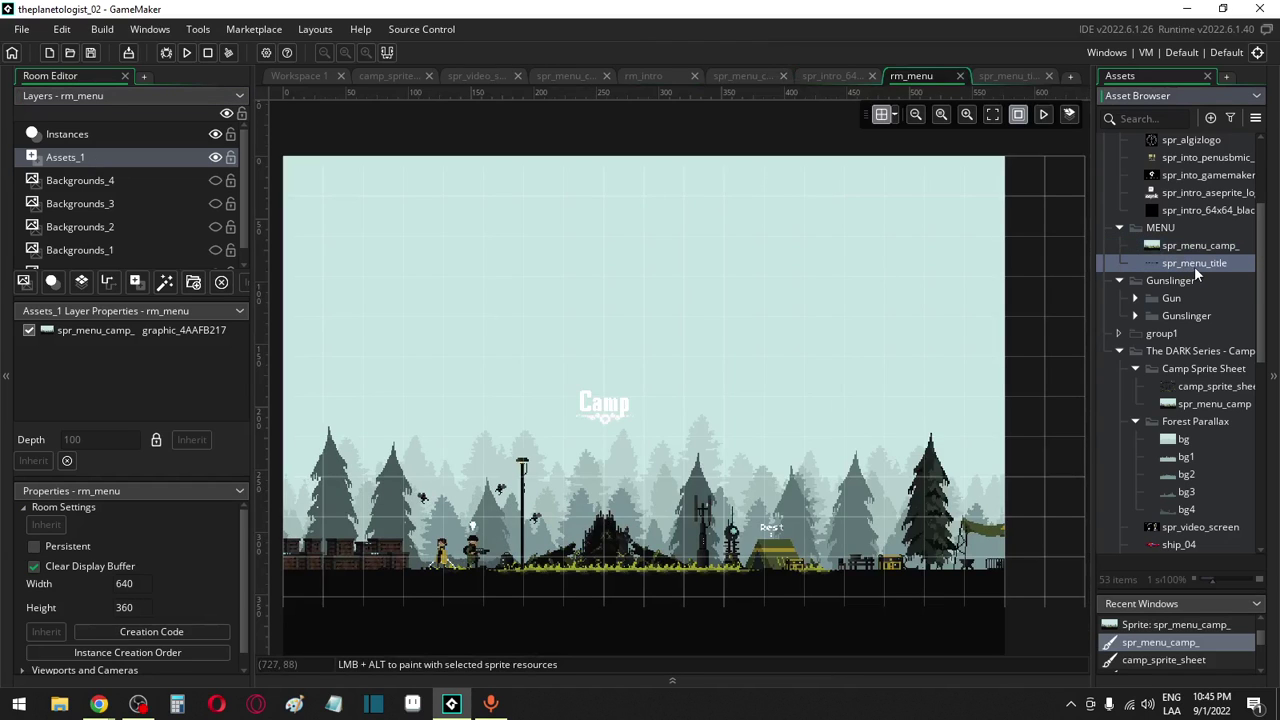
{"action": "left_click_drag", "start_coordinate": [1194, 266], "coordinate": [352, 190]}
{"action": "scroll", "coordinate": [352, 190], "scroll_direction": "down", "scroll_amount": 1, "text": "ctrl"}
Set the rm_menu room size to 1280 wide by 720 high
{"action": "left_click", "coordinate": [137, 581]}
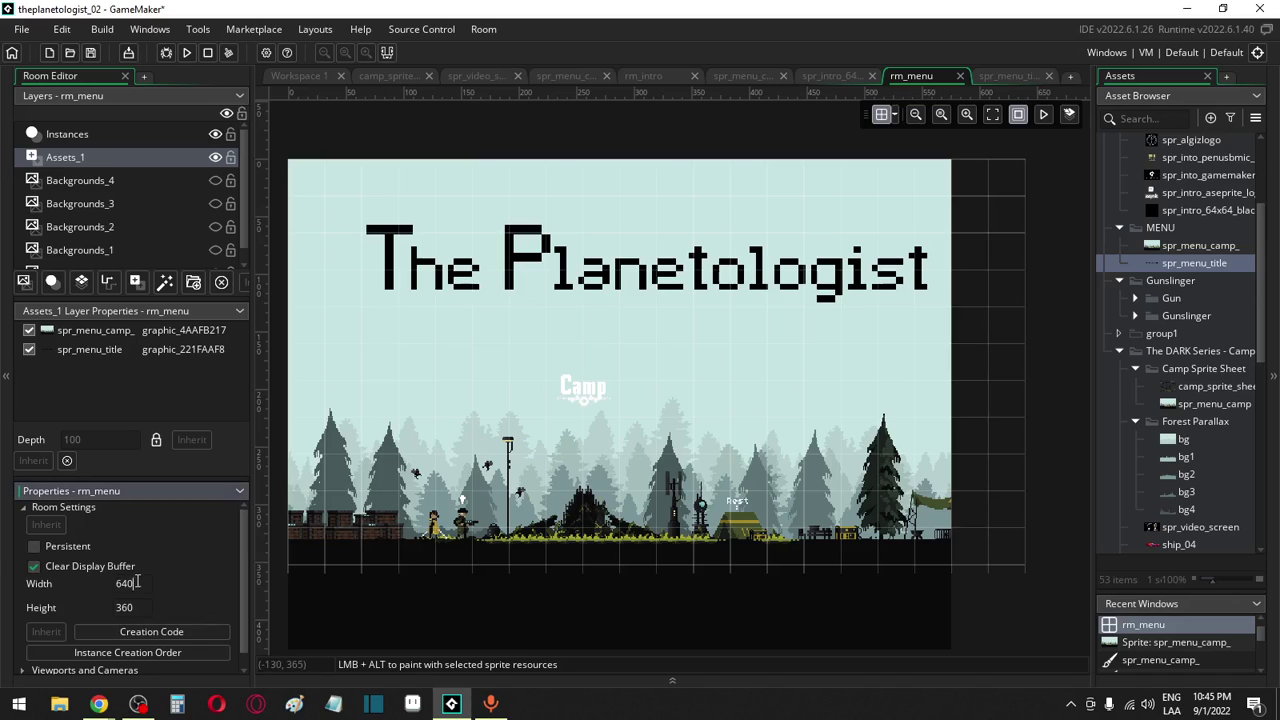
{"action": "key", "text": "BackSpace"}
{"action": "key", "text": "BackSpace"}
{"action": "key", "text": "BackSpace"}
{"action": "type", "text": "1280"}
{"action": "left_click", "coordinate": [139, 608]}
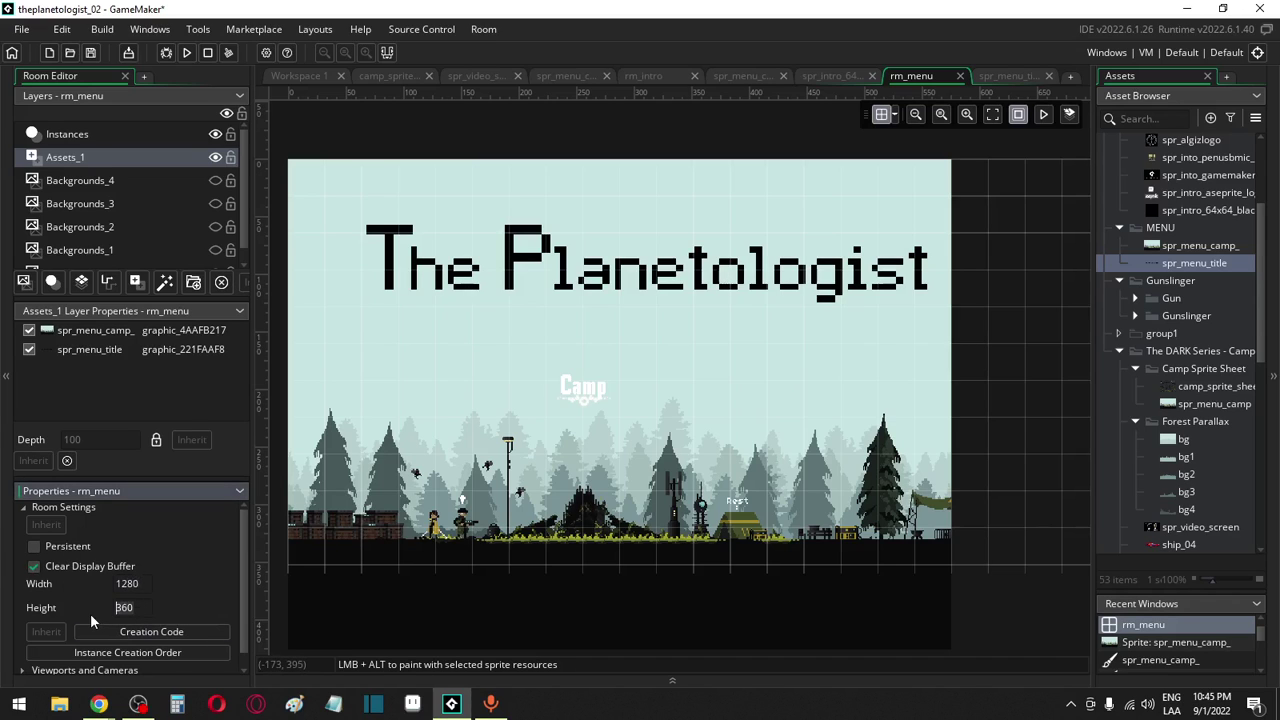
{"action": "key", "text": "BackSpace"}
{"action": "key", "text": "BackSpace"}
{"action": "key", "text": "BackSpace"}
{"action": "type", "text": "720"}
{"action": "key", "text": "Return"}
{"action": "middle_click_drag", "start_coordinate": [577, 612], "coordinate": [561, 380]}
{"action": "scroll", "coordinate": [361, 507], "scroll_direction": "down", "scroll_amount": 2, "text": "ctrl"}
{"action": "scroll", "coordinate": [361, 507], "scroll_direction": "down", "scroll_amount": 1, "text": "ctrl"}
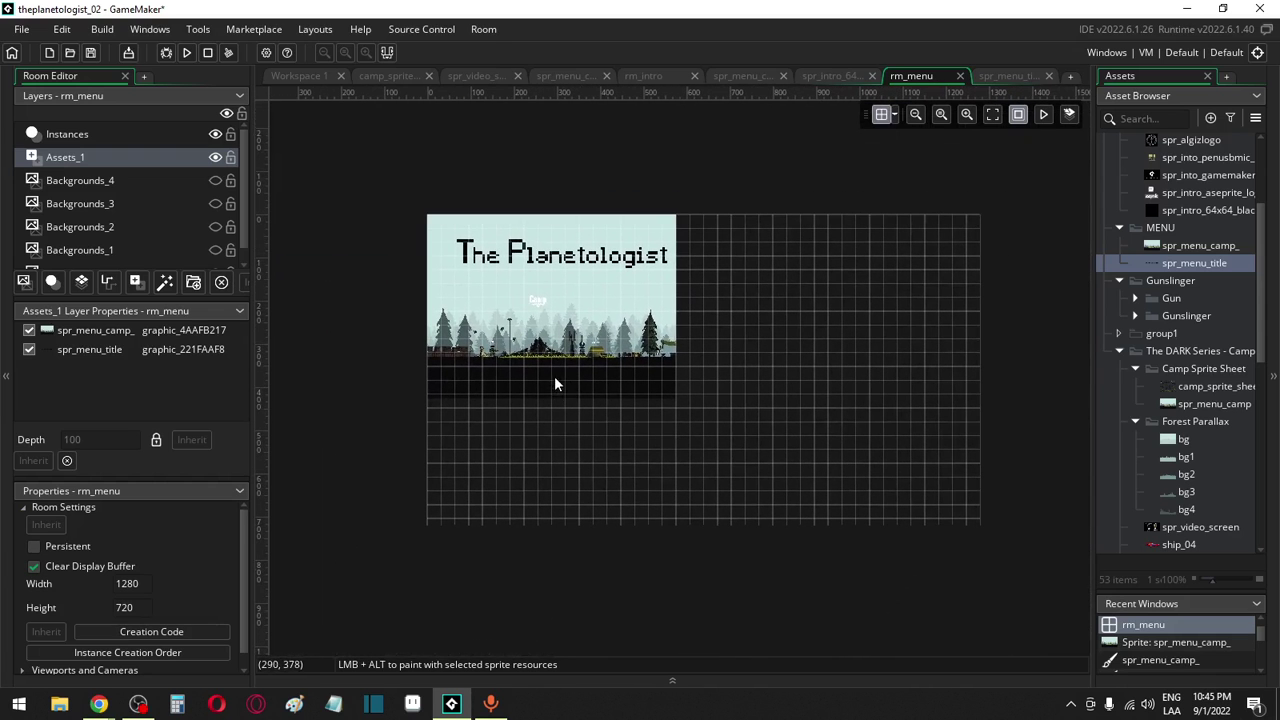
Set the spr_menu_camp_ graphic's Scale X and Scale Y to 2 on the Assets_1 layer
{"action": "left_click", "coordinate": [665, 338]}
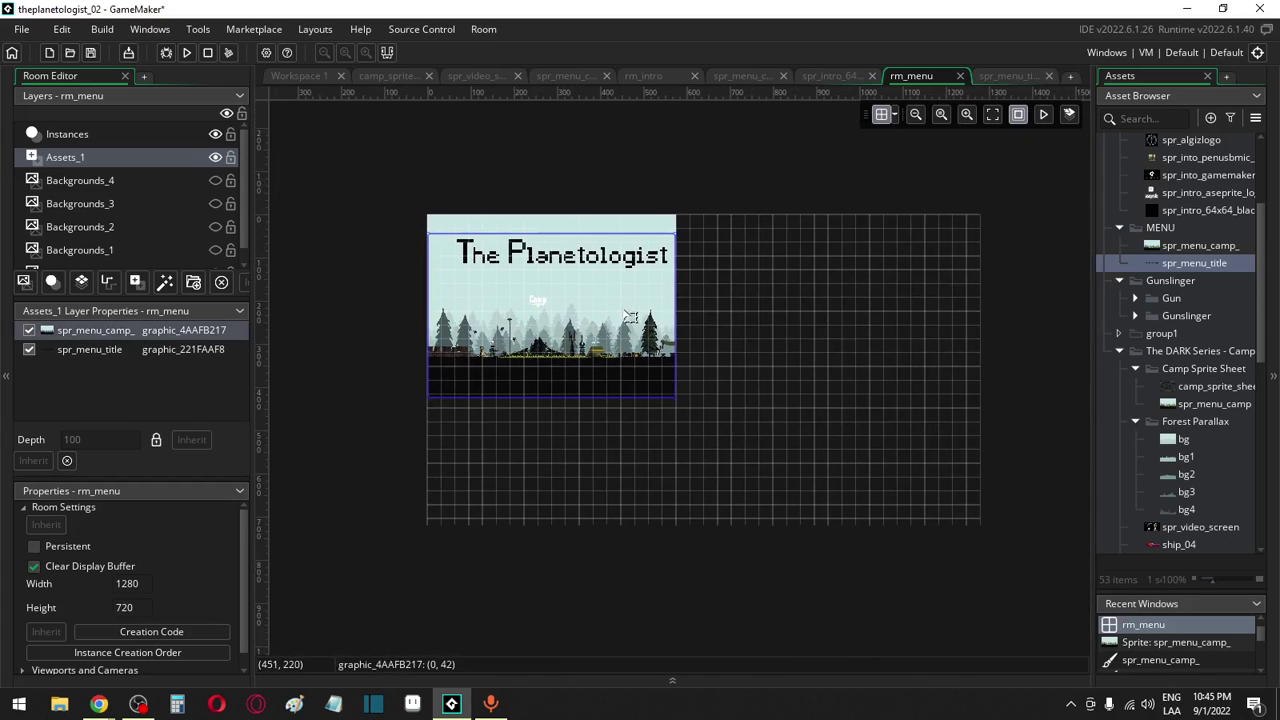
{"action": "double_click", "coordinate": [508, 310]}
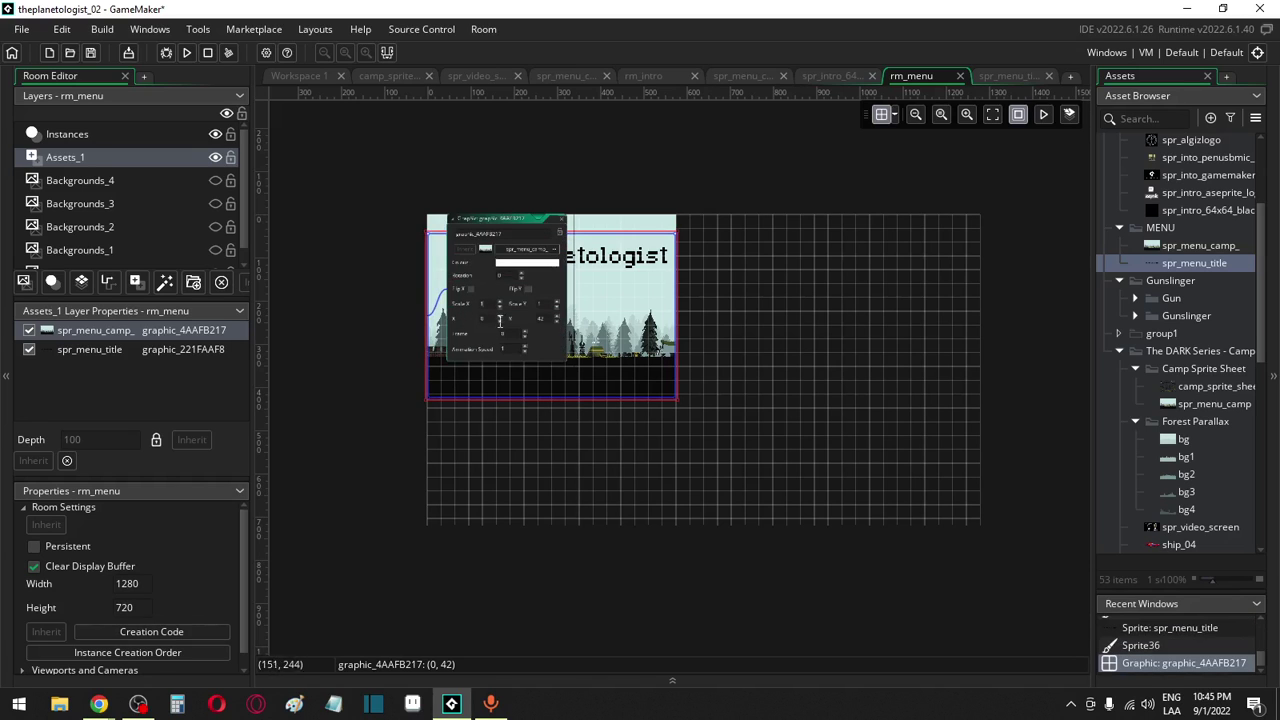
{"action": "left_click", "coordinate": [499, 301]}
{"action": "left_click", "coordinate": [557, 301]}
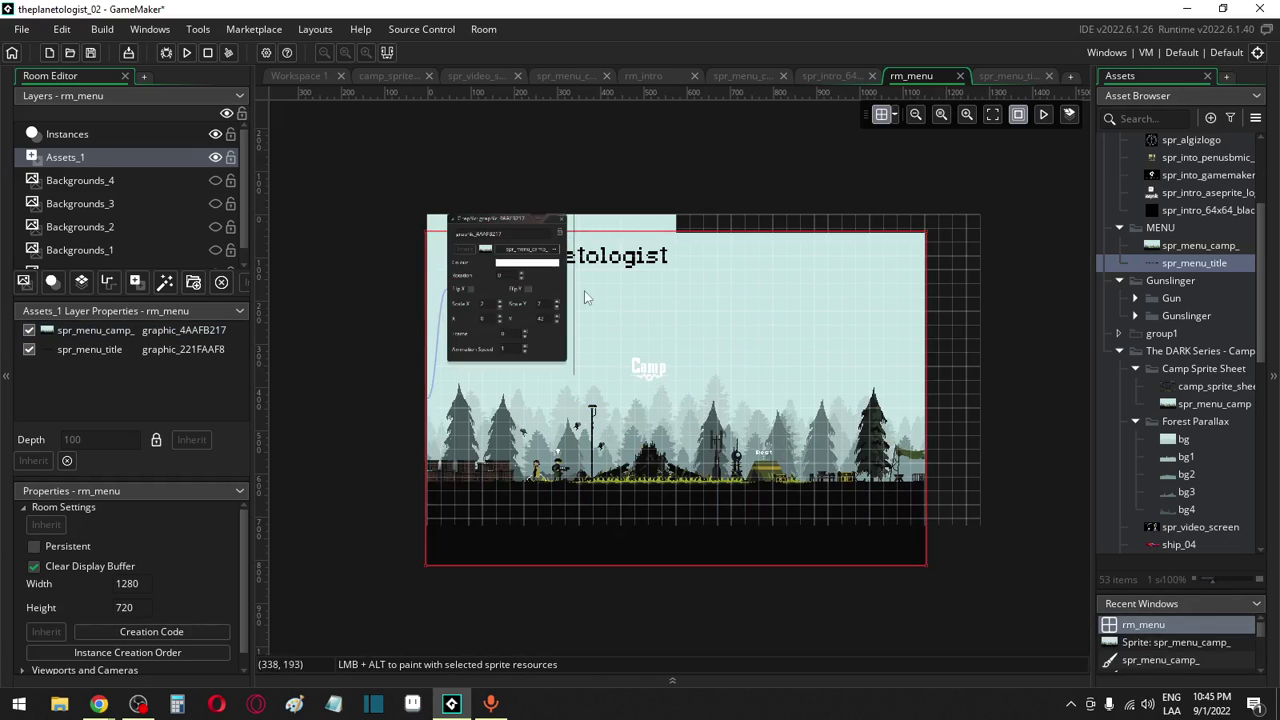
{"action": "left_click", "coordinate": [550, 220]}
Move the enlarged camp graphic aside, past the room's lower-right corner, to uncover the background behind it
{"action": "left_click_drag", "start_coordinate": [645, 360], "coordinate": [680, 329]}
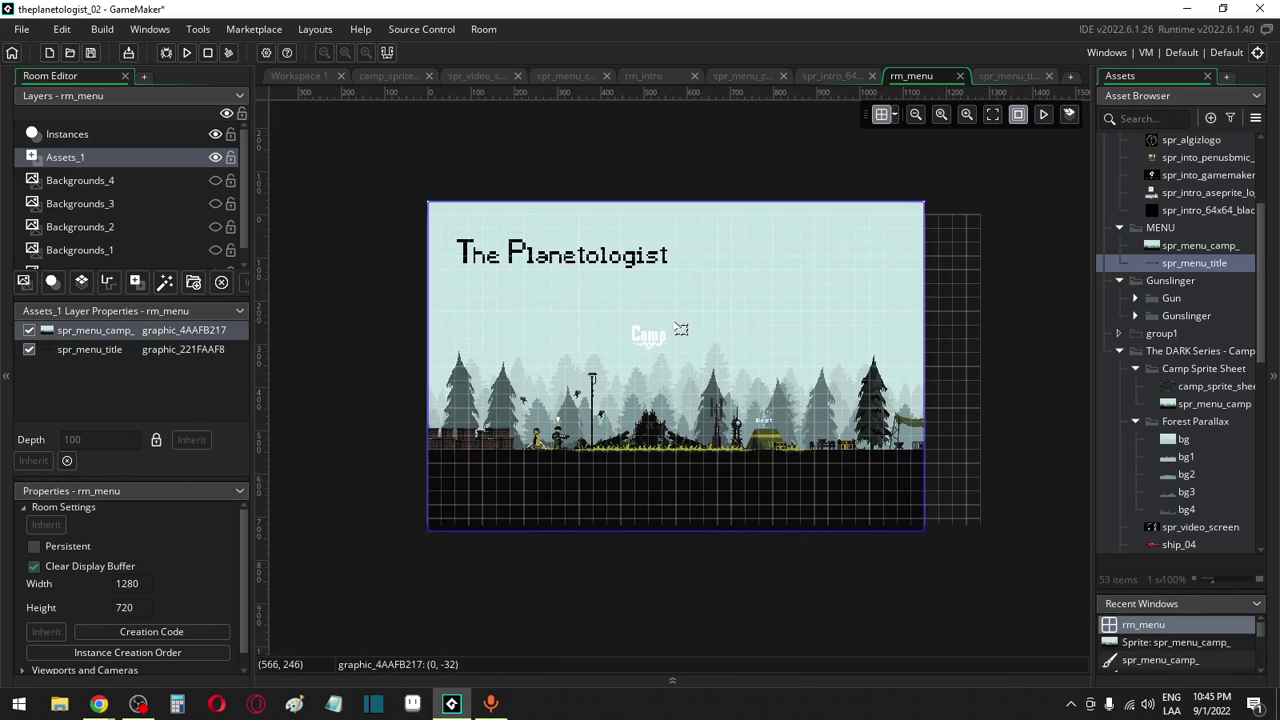
{"action": "left_click_drag", "start_coordinate": [680, 329], "coordinate": [791, 332]}
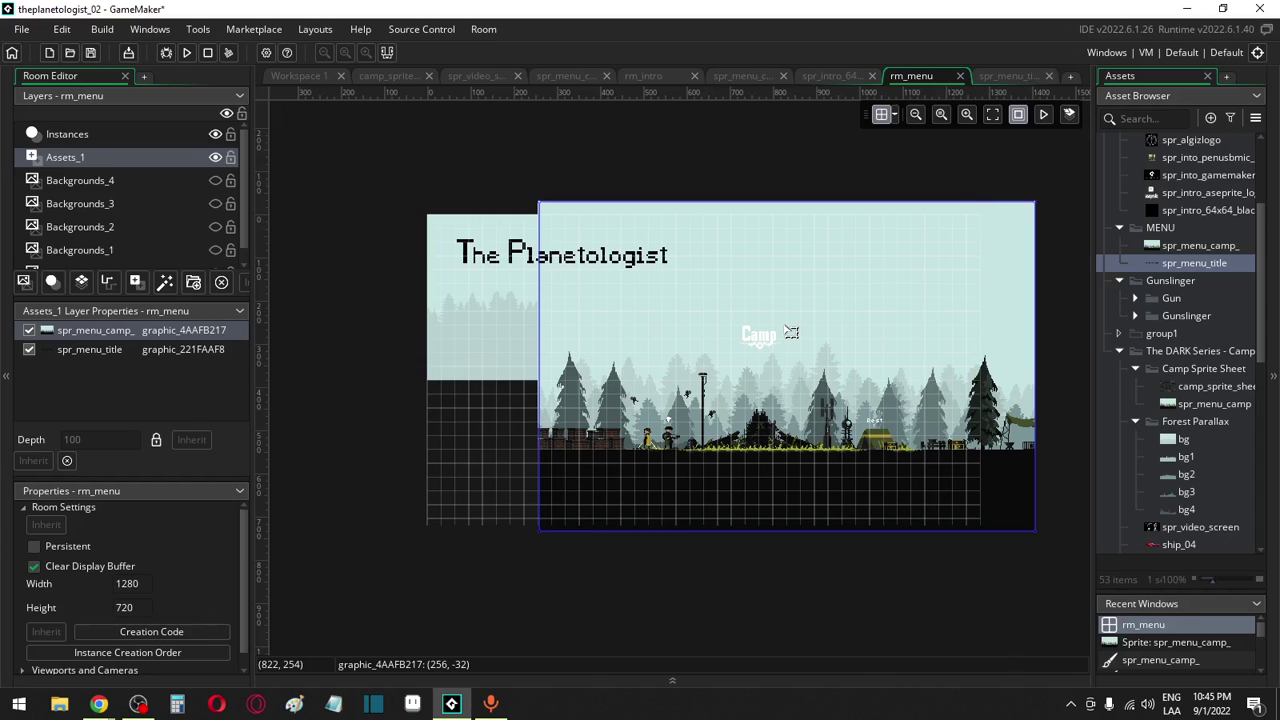
{"action": "left_click_drag", "start_coordinate": [791, 332], "coordinate": [790, 371]}
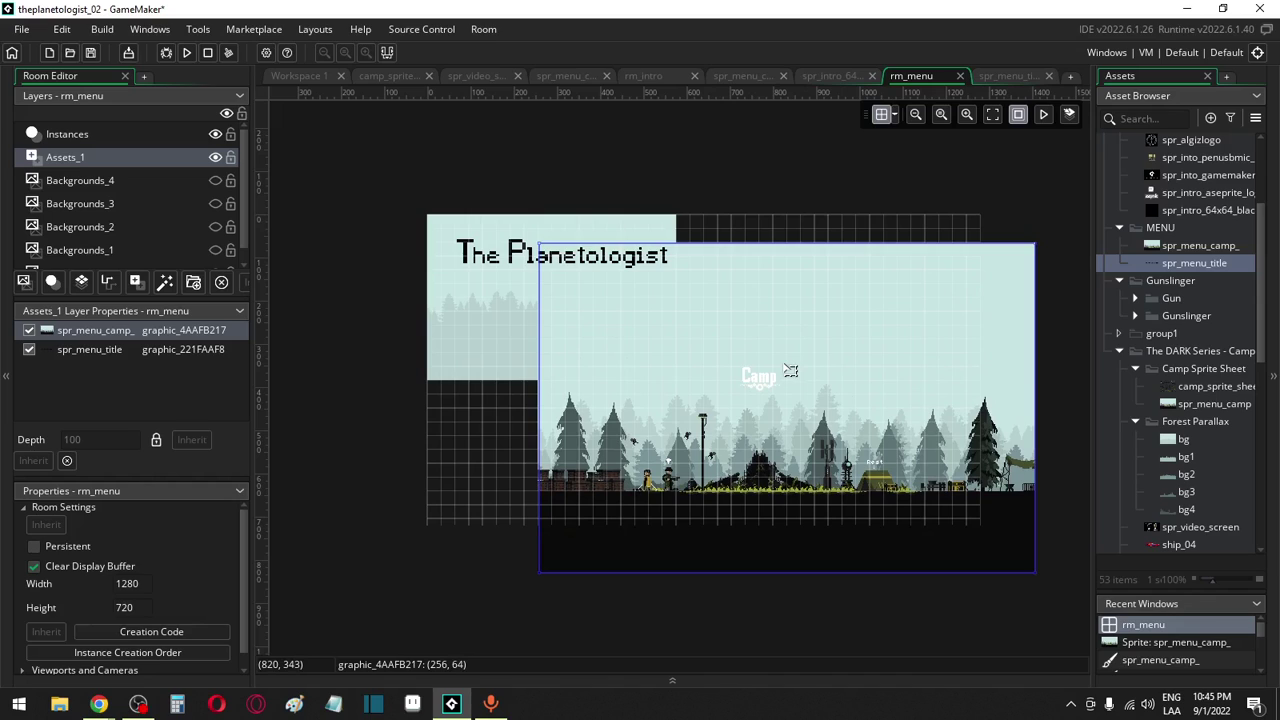
{"action": "double_click", "coordinate": [790, 371]}
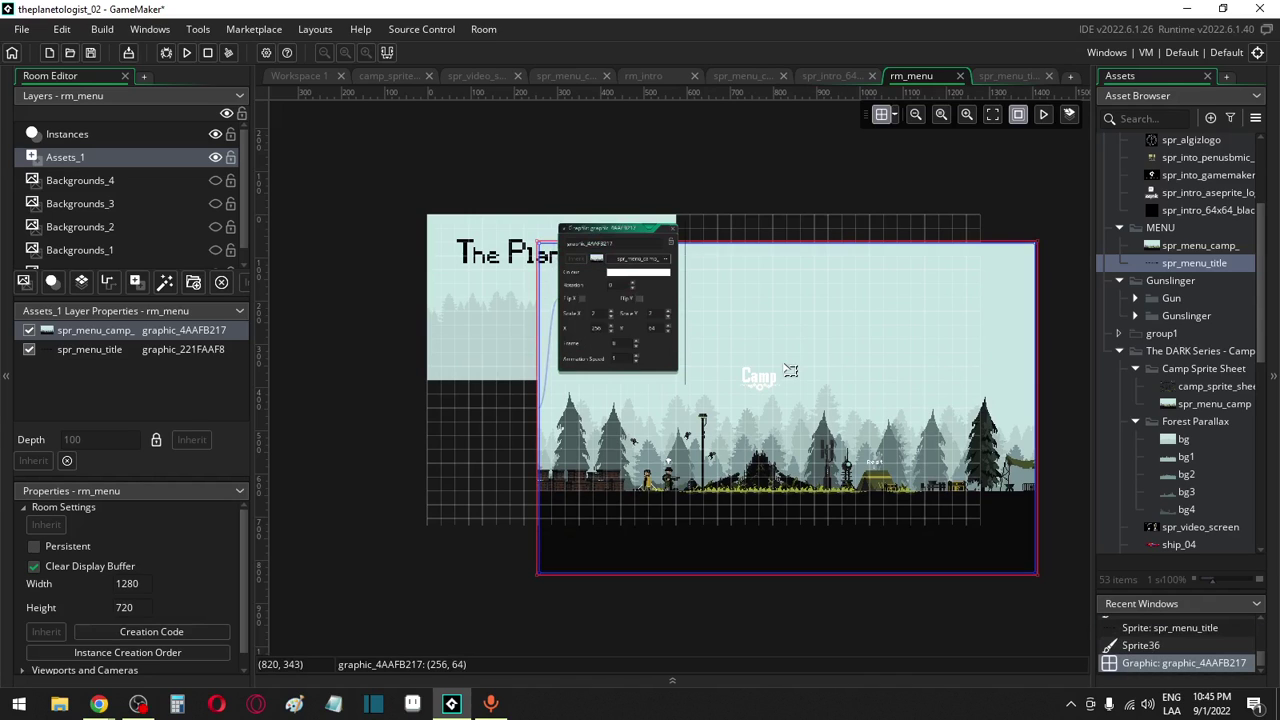
{"action": "left_click", "coordinate": [770, 405]}
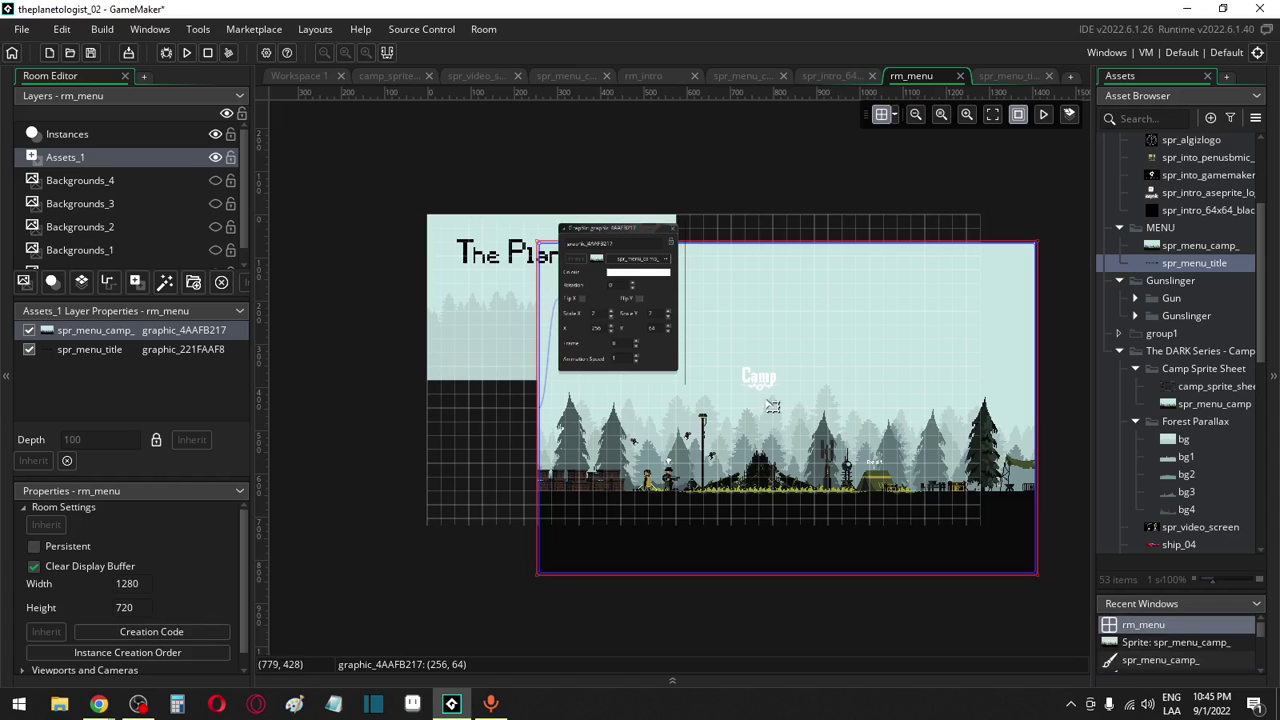
{"action": "left_click", "coordinate": [675, 238]}
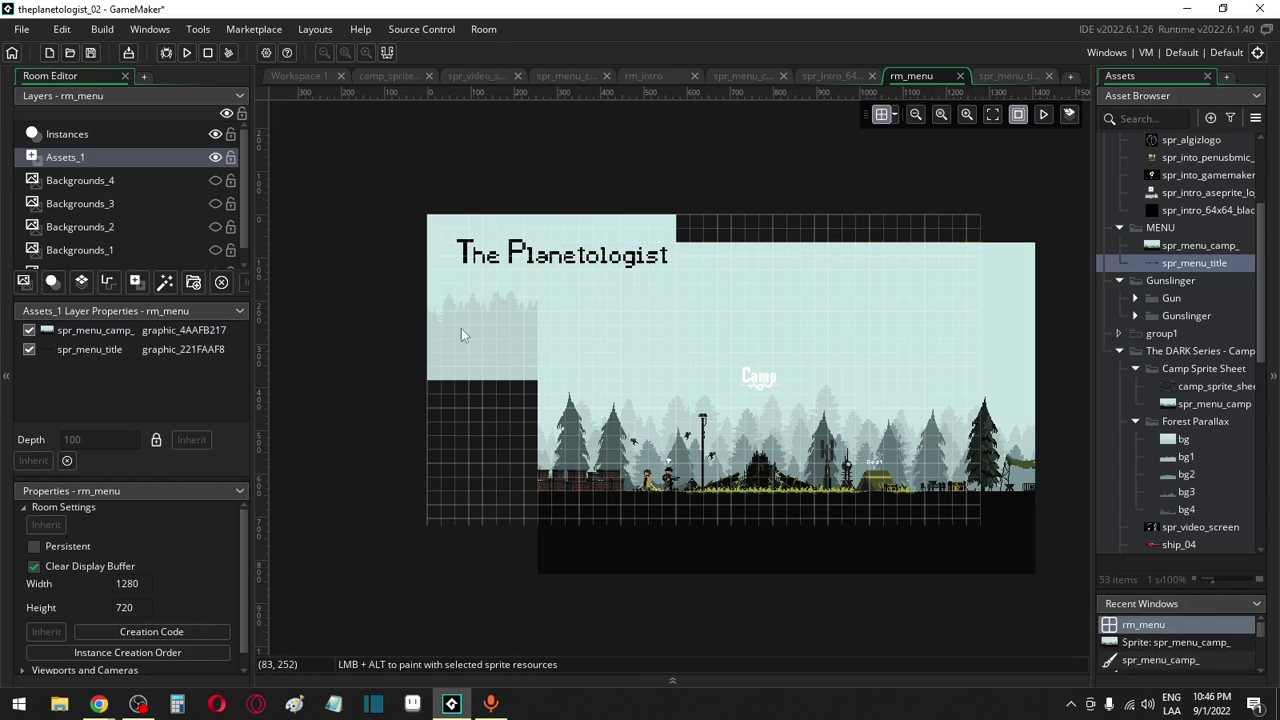
{"action": "left_click_drag", "start_coordinate": [720, 379], "coordinate": [885, 462]}
Enable Horizontal Tile for the bg sprite on the Background layer
{"action": "left_click", "coordinate": [513, 267]}
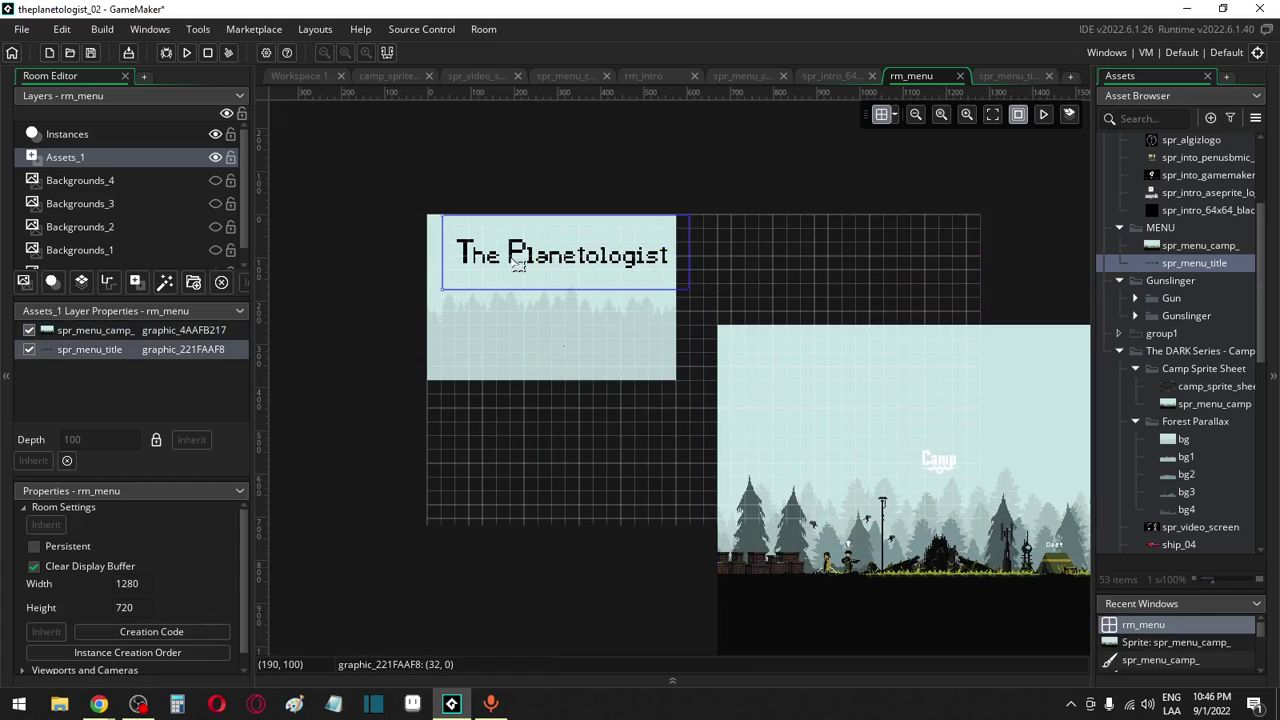
{"action": "scroll", "coordinate": [100, 230], "scroll_direction": "down", "scroll_amount": 1}
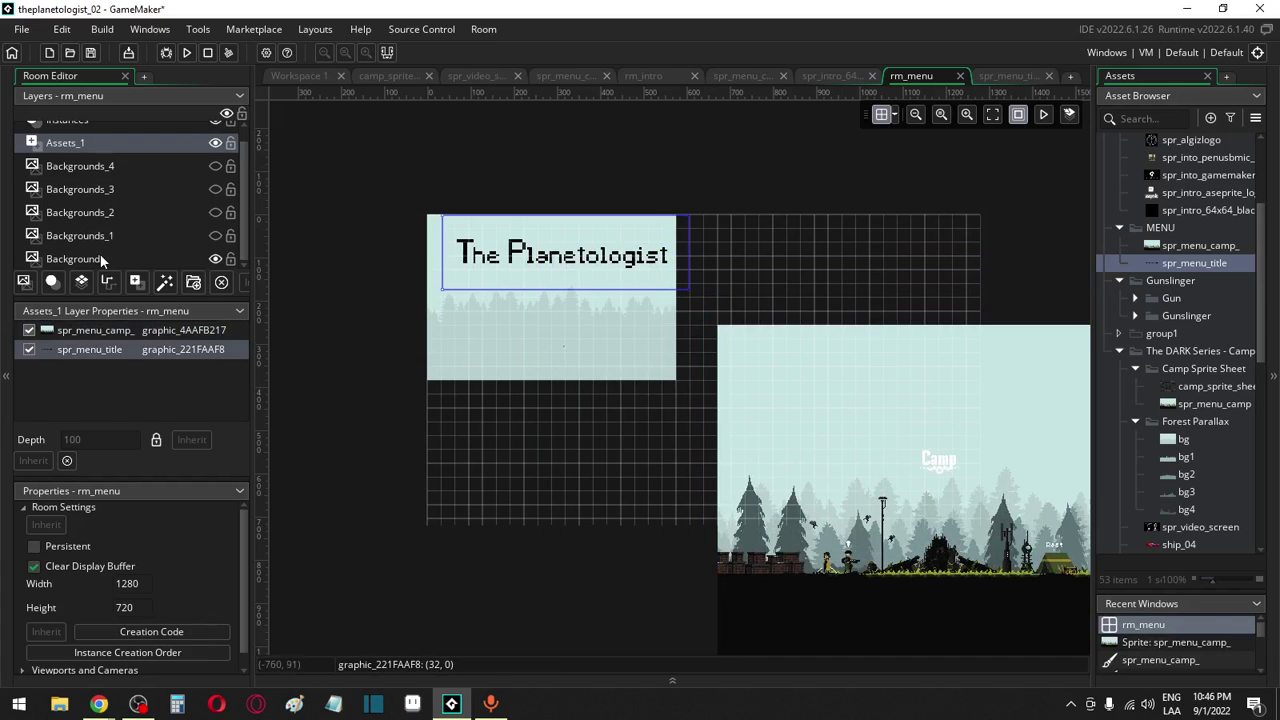
{"action": "left_click", "coordinate": [100, 259]}
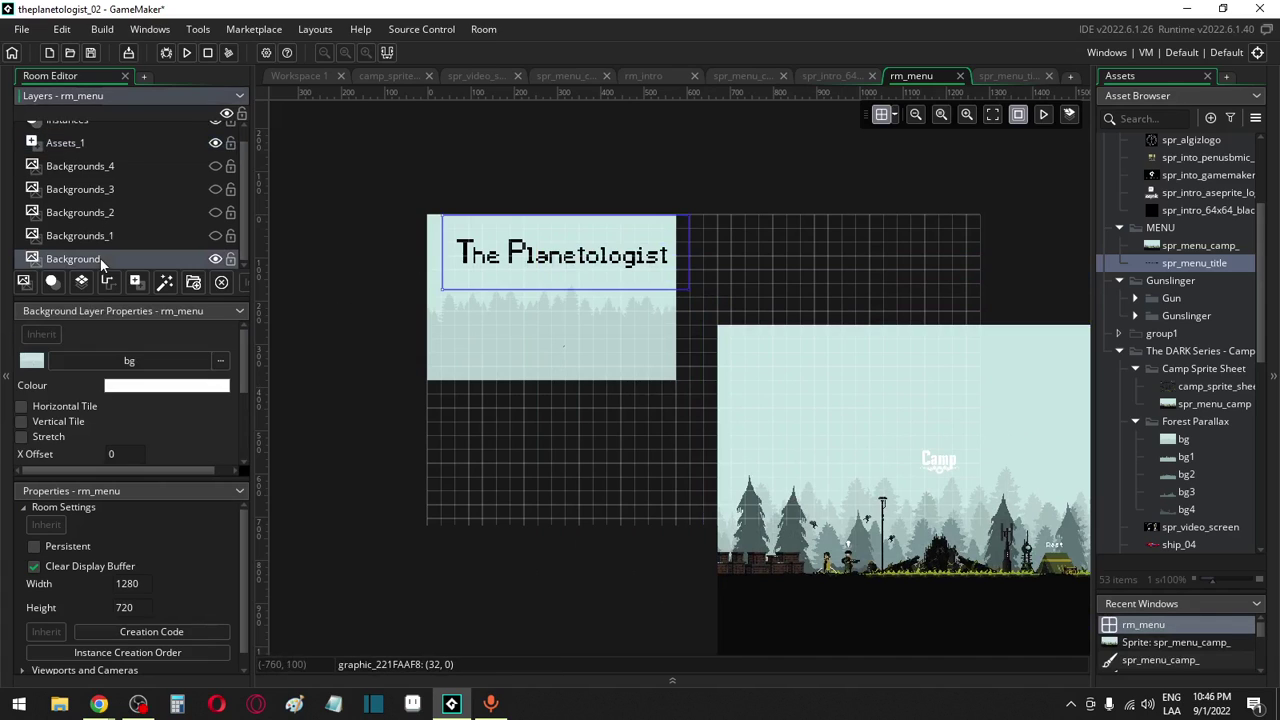
{"action": "left_click", "coordinate": [21, 407]}
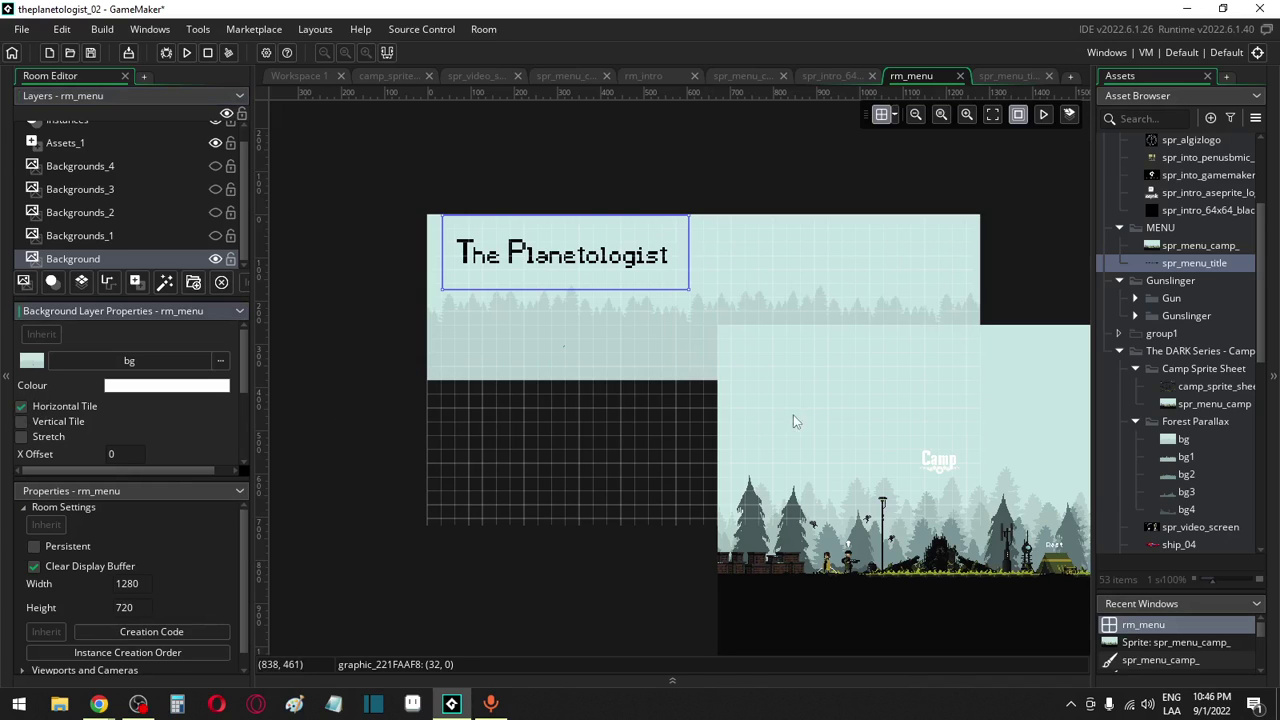
{"action": "left_click", "coordinate": [668, 350]}
On the Assets_1 layer, move the camp graphic to (128, 96), flush with the room's right edge, and paste a copy of it
{"action": "left_click", "coordinate": [96, 146]}
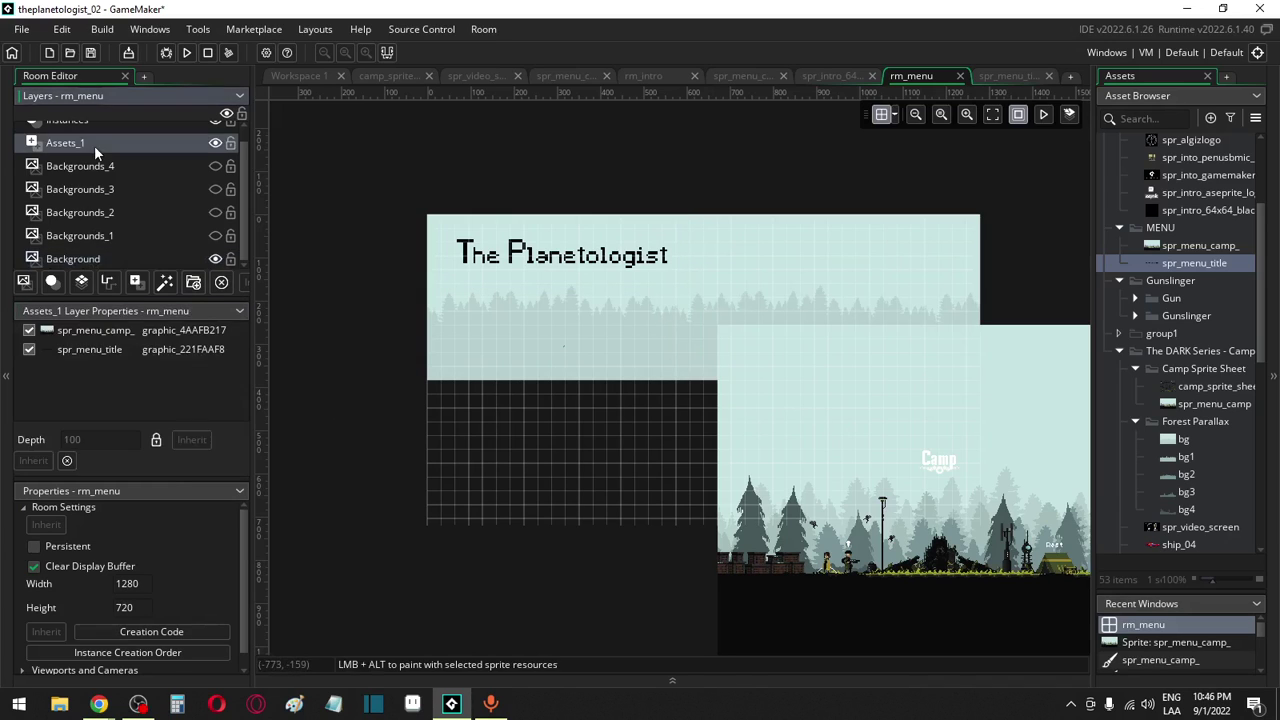
{"action": "left_click_drag", "start_coordinate": [834, 452], "coordinate": [639, 382]}
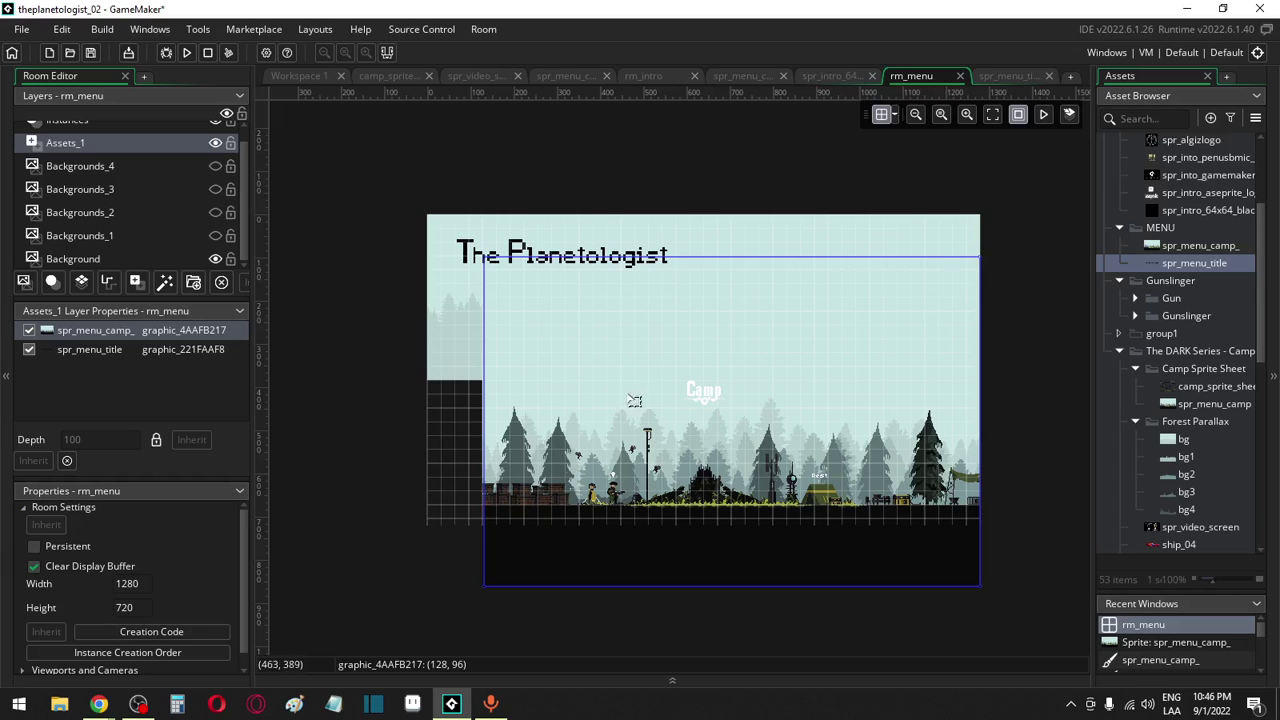
{"action": "key", "text": "ctrl+v"}
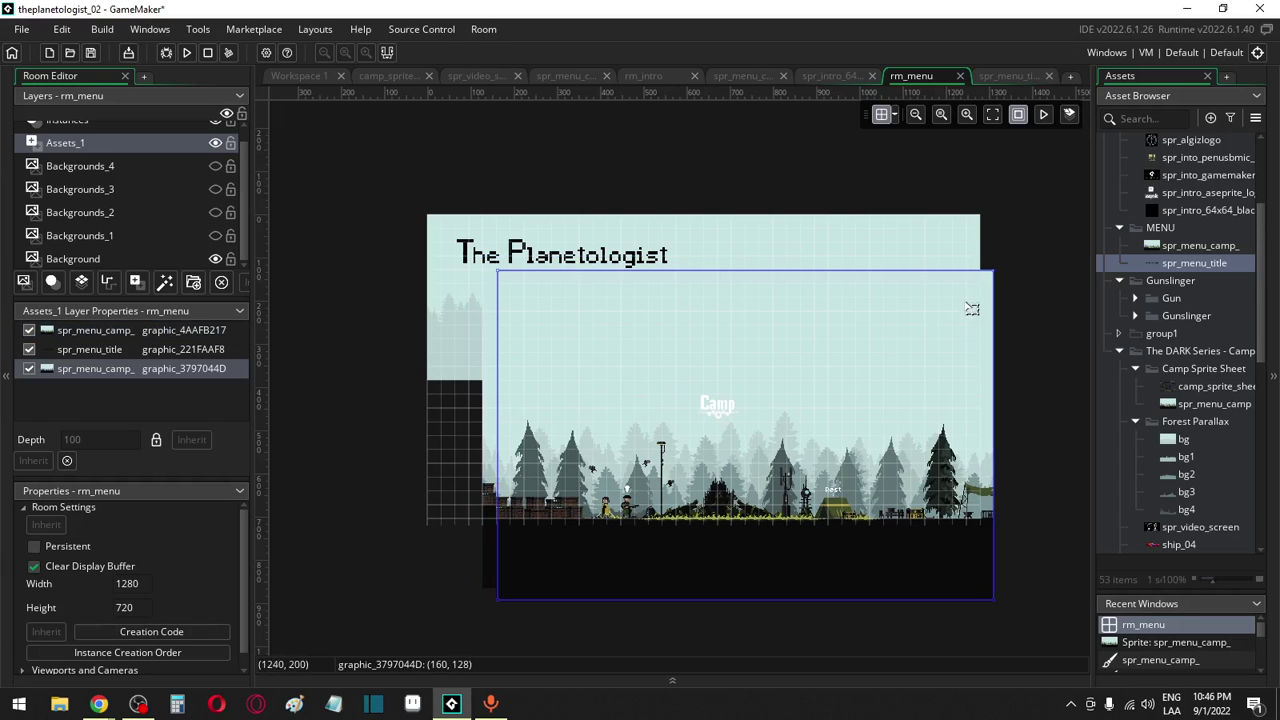
Flip the copied camp graphic horizontally and place it at (128, 96) so it mirrors the original across the brick wall
{"action": "double_click", "coordinate": [525, 265]}
{"action": "scroll", "coordinate": [547, 340], "scroll_direction": "up", "scroll_amount": 3, "text": "ctrl"}
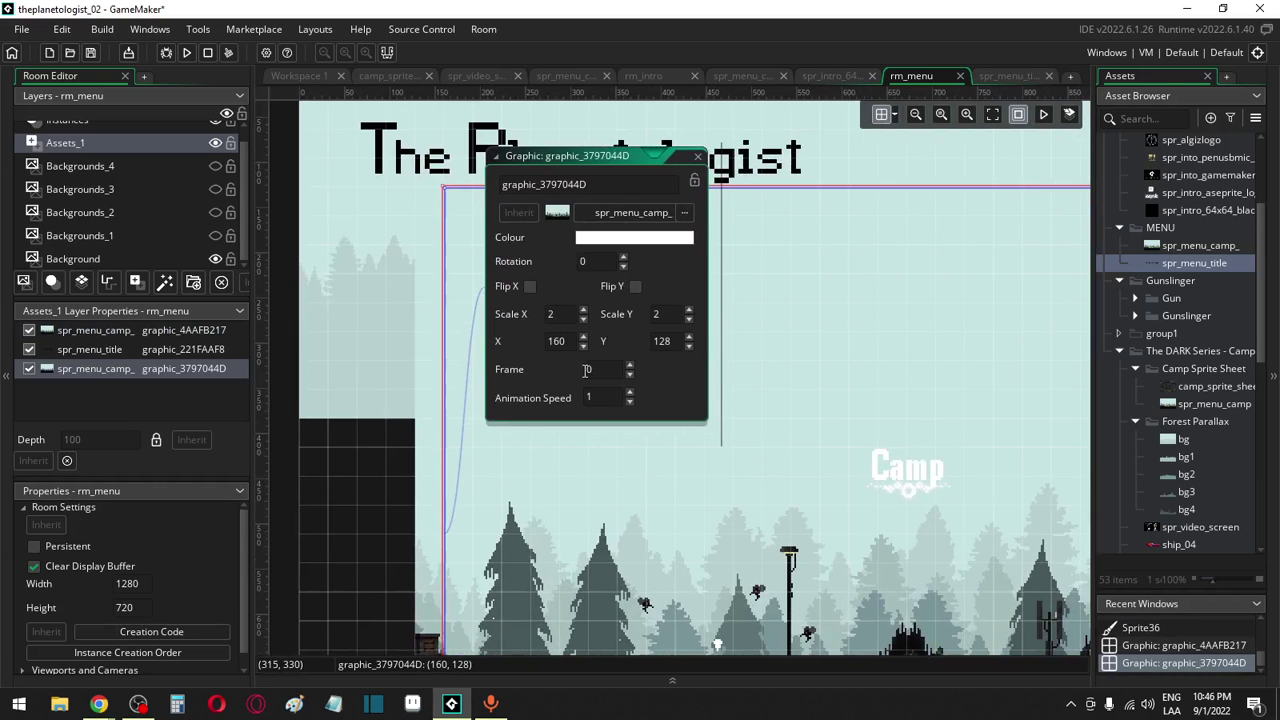
{"action": "key", "text": "Return"}
{"action": "scroll", "coordinate": [652, 406], "scroll_direction": "down", "scroll_amount": 3, "text": "ctrl"}
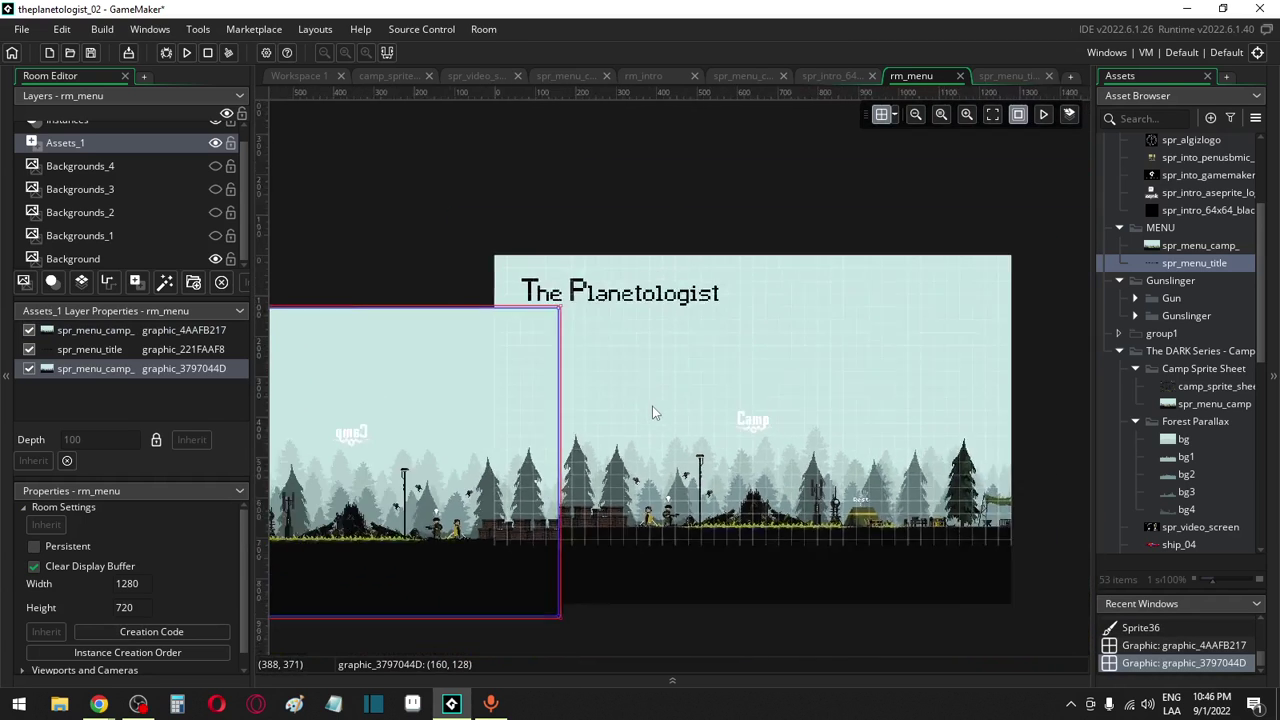
{"action": "left_click_drag", "start_coordinate": [522, 435], "coordinate": [486, 446]}
{"action": "scroll", "coordinate": [521, 436], "scroll_direction": "up", "scroll_amount": 3, "text": "ctrl"}
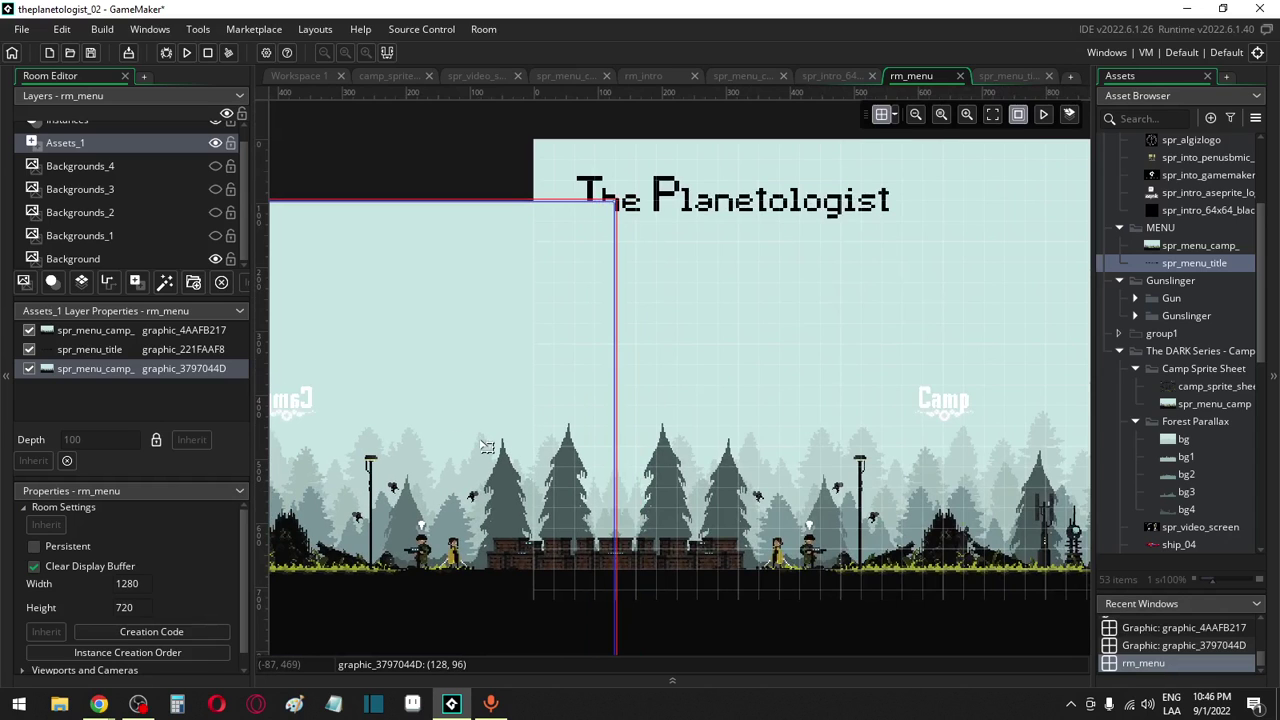
{"action": "scroll", "coordinate": [487, 447], "scroll_direction": "down", "scroll_amount": 1, "text": "ctrl"}
{"action": "scroll", "coordinate": [487, 447], "scroll_direction": "up", "scroll_amount": 1}
{"action": "scroll", "coordinate": [477, 380], "scroll_direction": "down", "scroll_amount": 1, "text": "ctrl"}
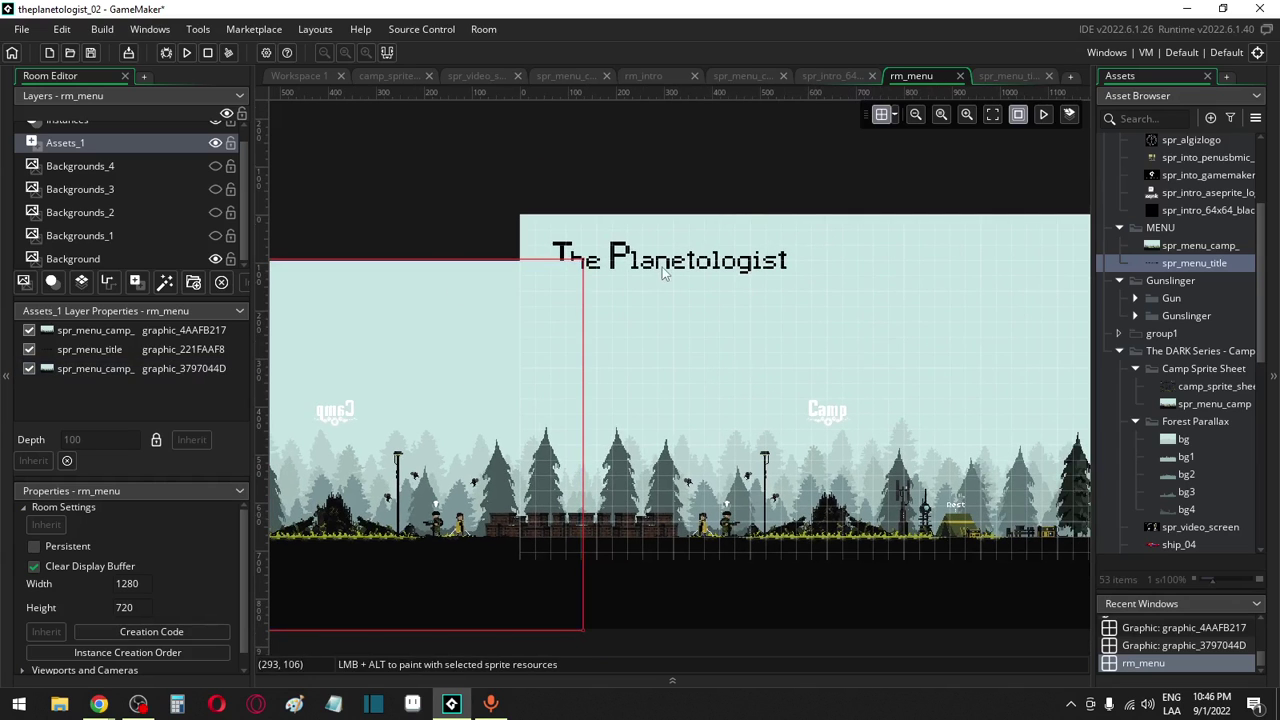
Scale the spr_menu_title graphic to 2 on both axes and centre it in the sky at (96, 0)
{"action": "left_click_drag", "start_coordinate": [662, 267], "coordinate": [852, 345]}
{"action": "scroll", "coordinate": [624, 382], "scroll_direction": "up", "scroll_amount": 1, "text": "ctrl"}
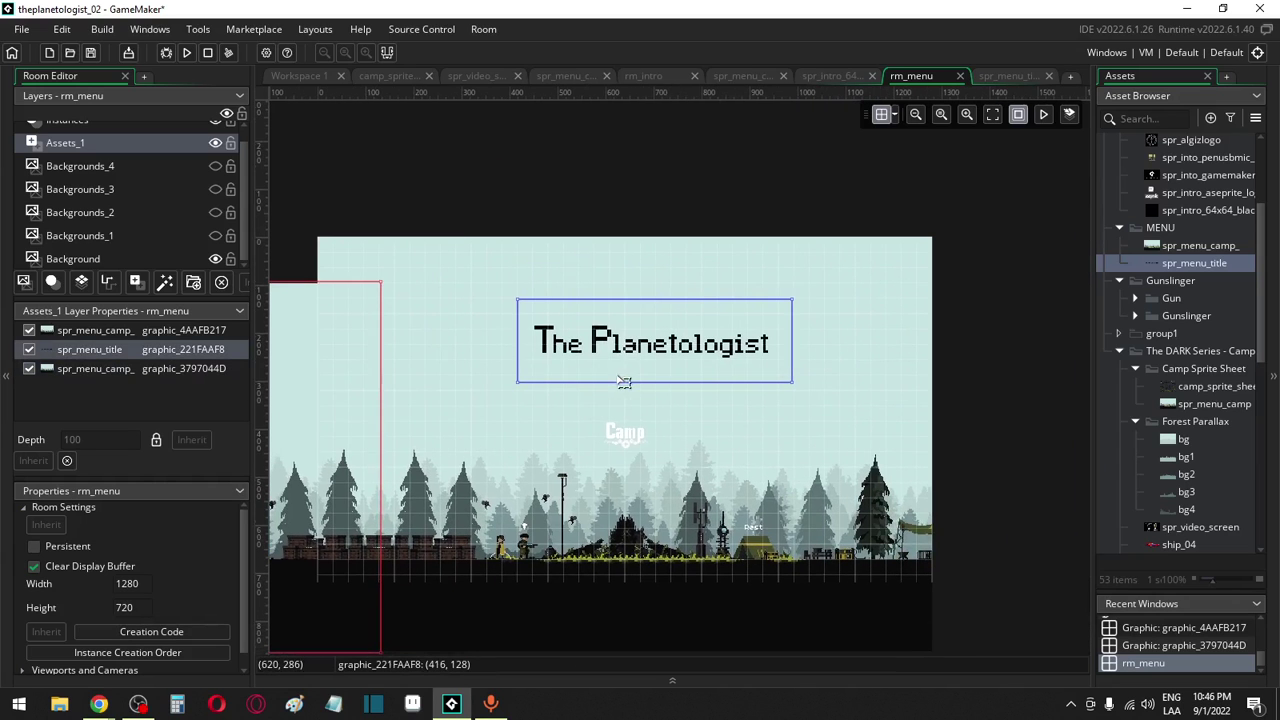
{"action": "left_click_drag", "start_coordinate": [624, 382], "coordinate": [564, 320]}
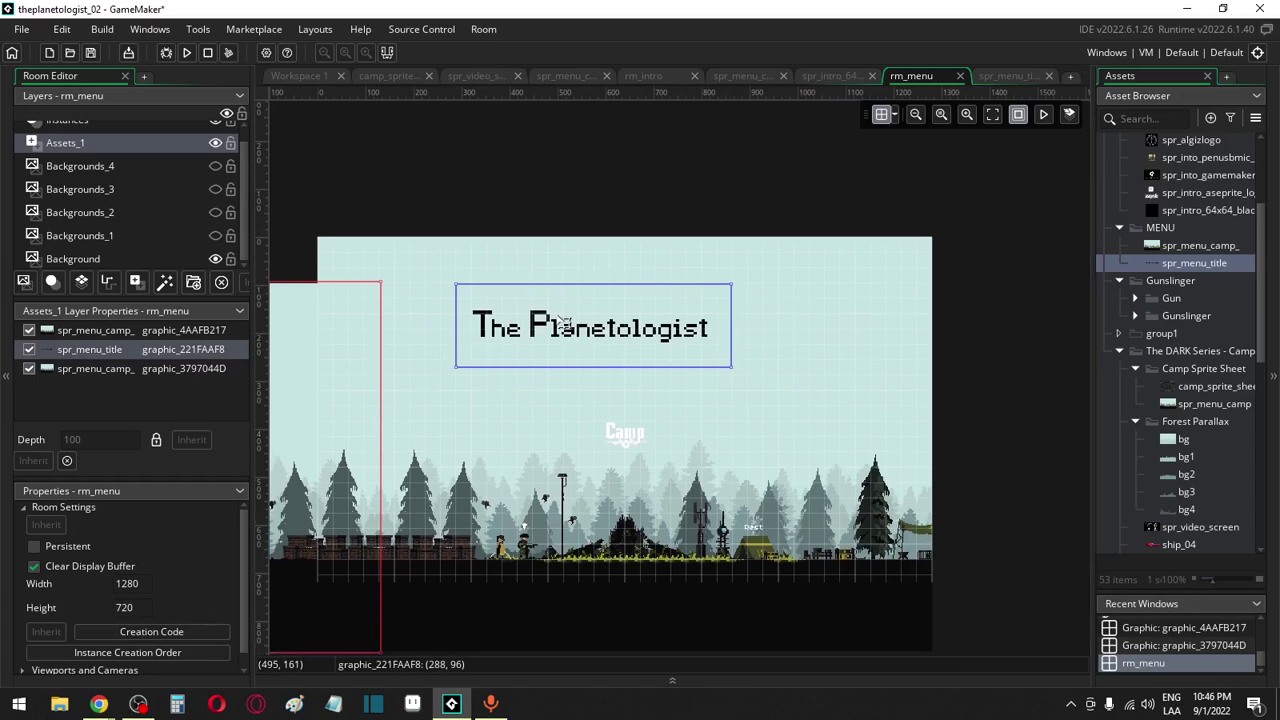
{"action": "double_click", "coordinate": [564, 322]}
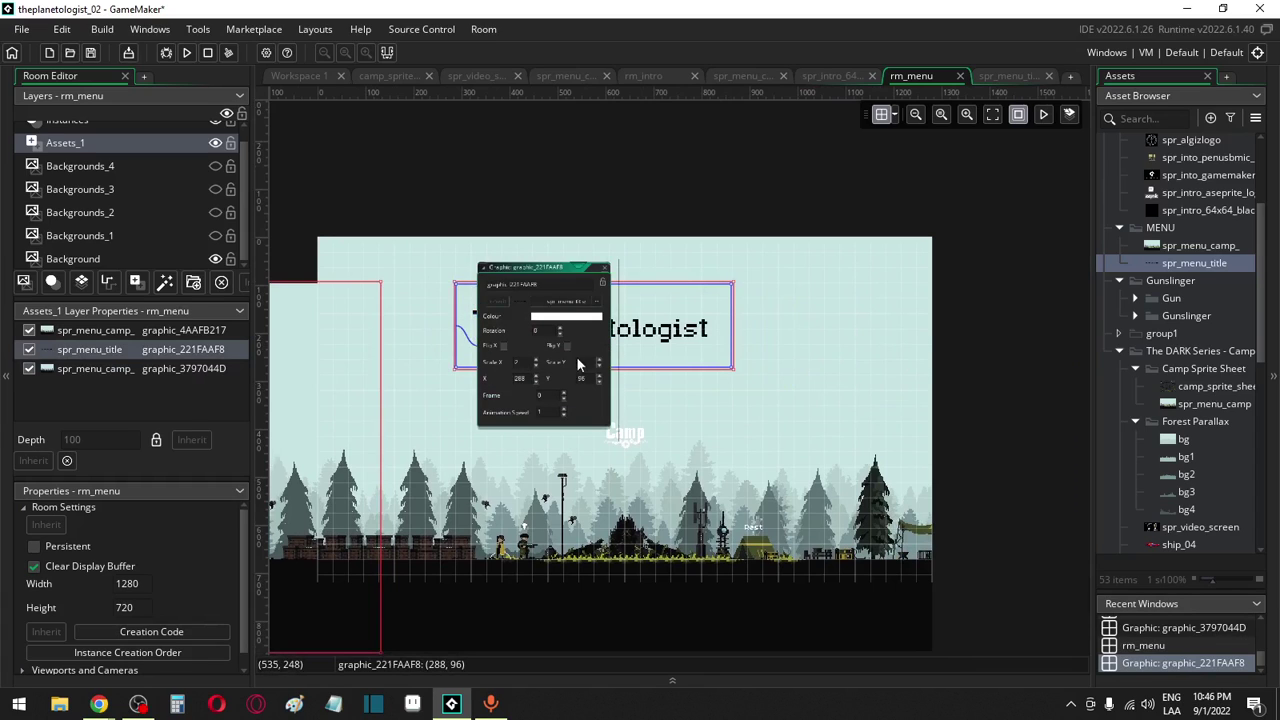
{"action": "key", "text": "Tab"}
{"action": "left_click", "coordinate": [700, 332]}
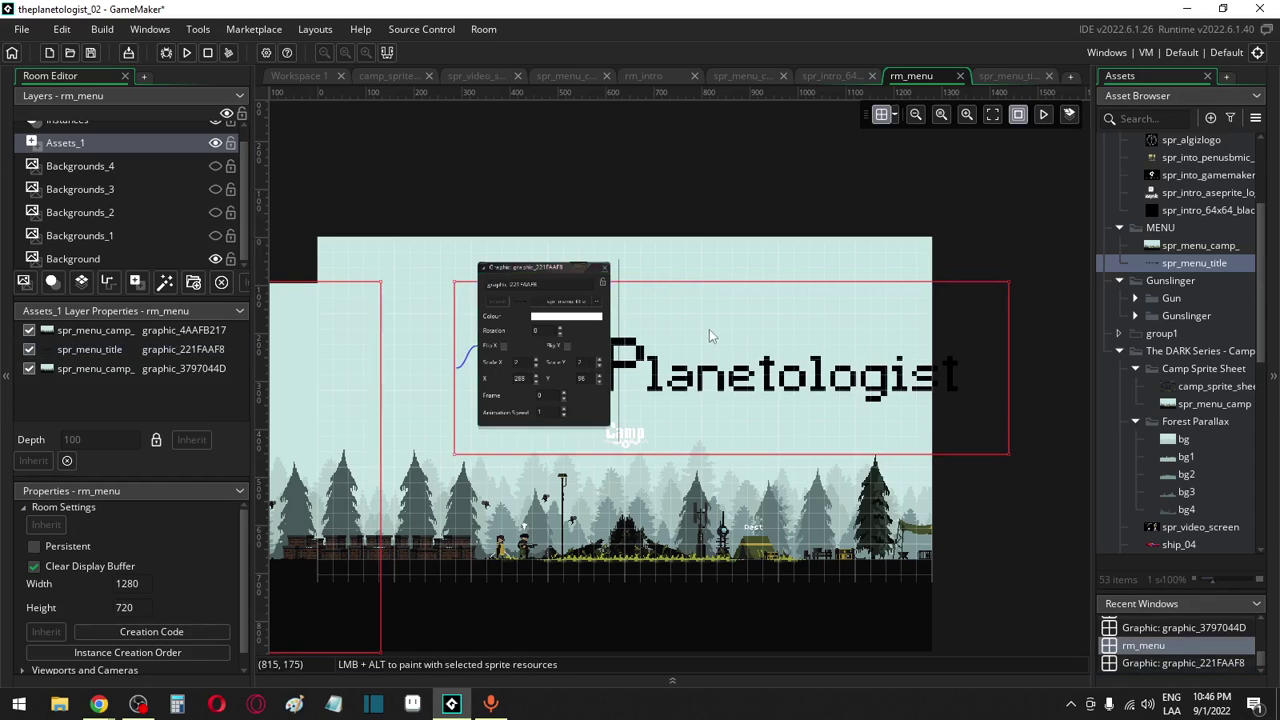
{"action": "left_click", "coordinate": [710, 350]}
{"action": "left_click_drag", "start_coordinate": [710, 350], "coordinate": [650, 305]}
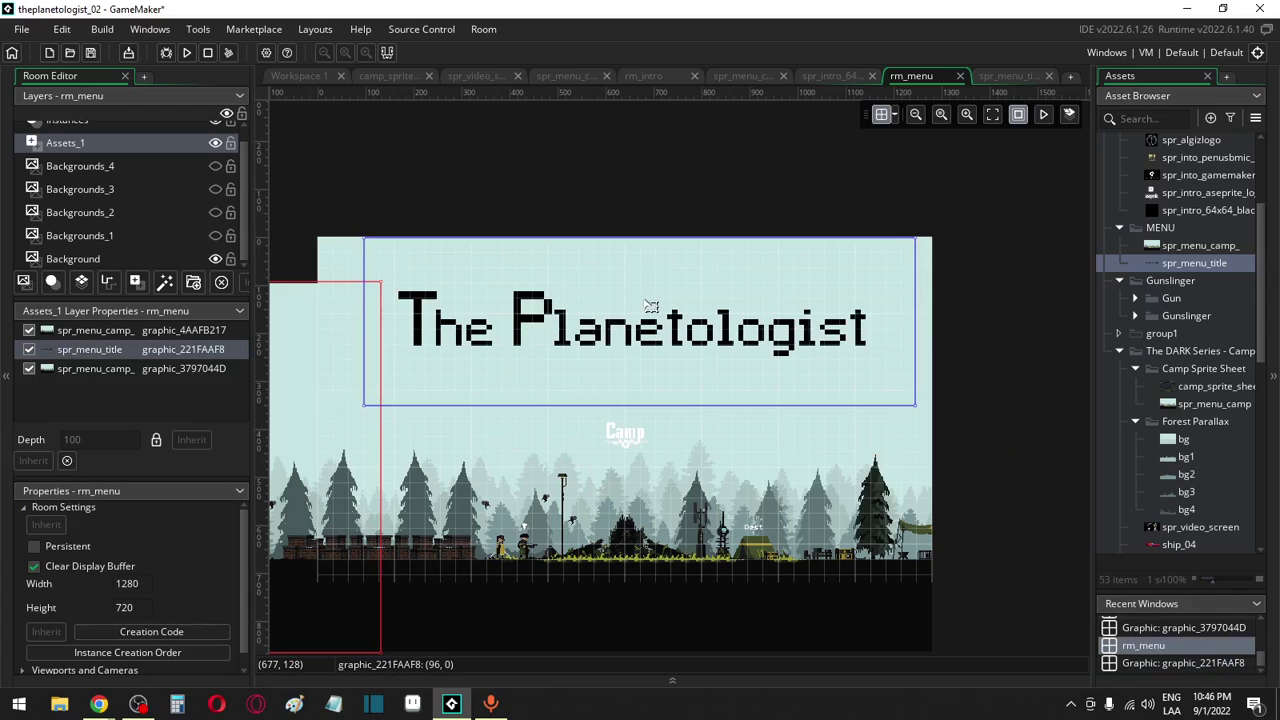
Duplicate the spr_menu_title sprite asset and name the copy spr_menu_credit
{"action": "left_click", "coordinate": [1224, 263]}
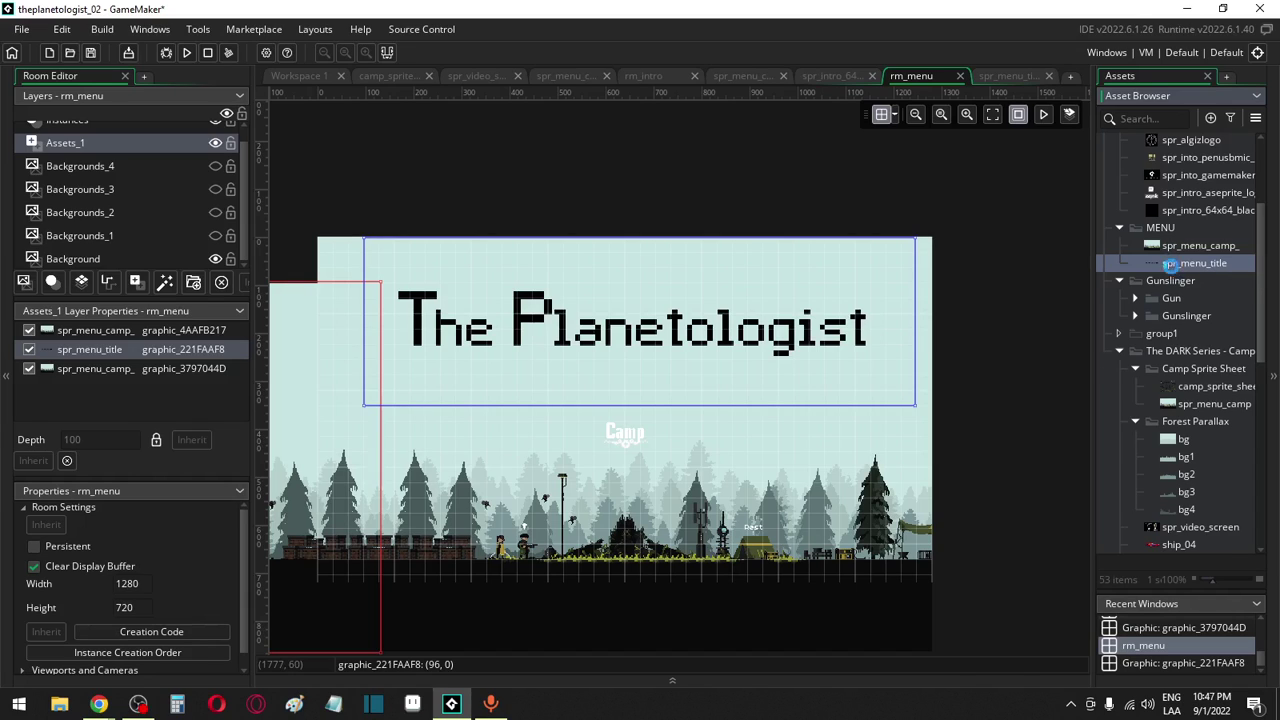
{"action": "key", "text": "ctrl+d"}
{"action": "key", "text": "Return"}
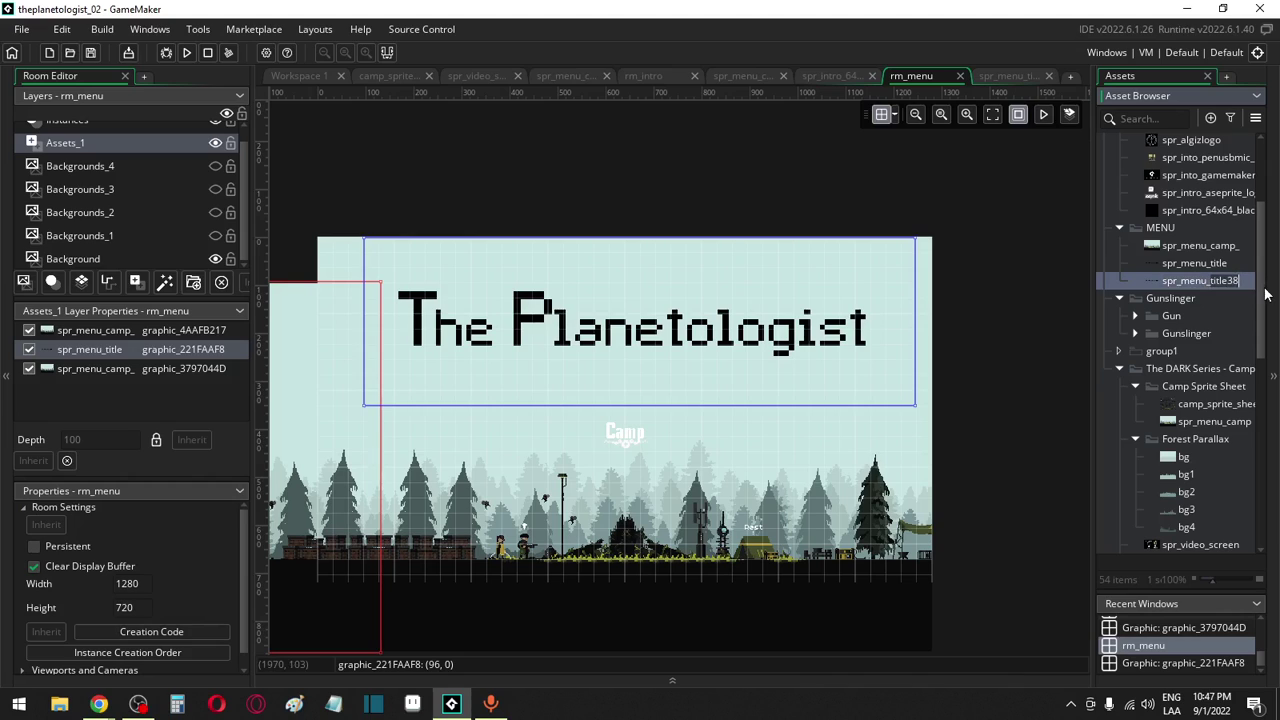
{"action": "type", "text": "cr"}
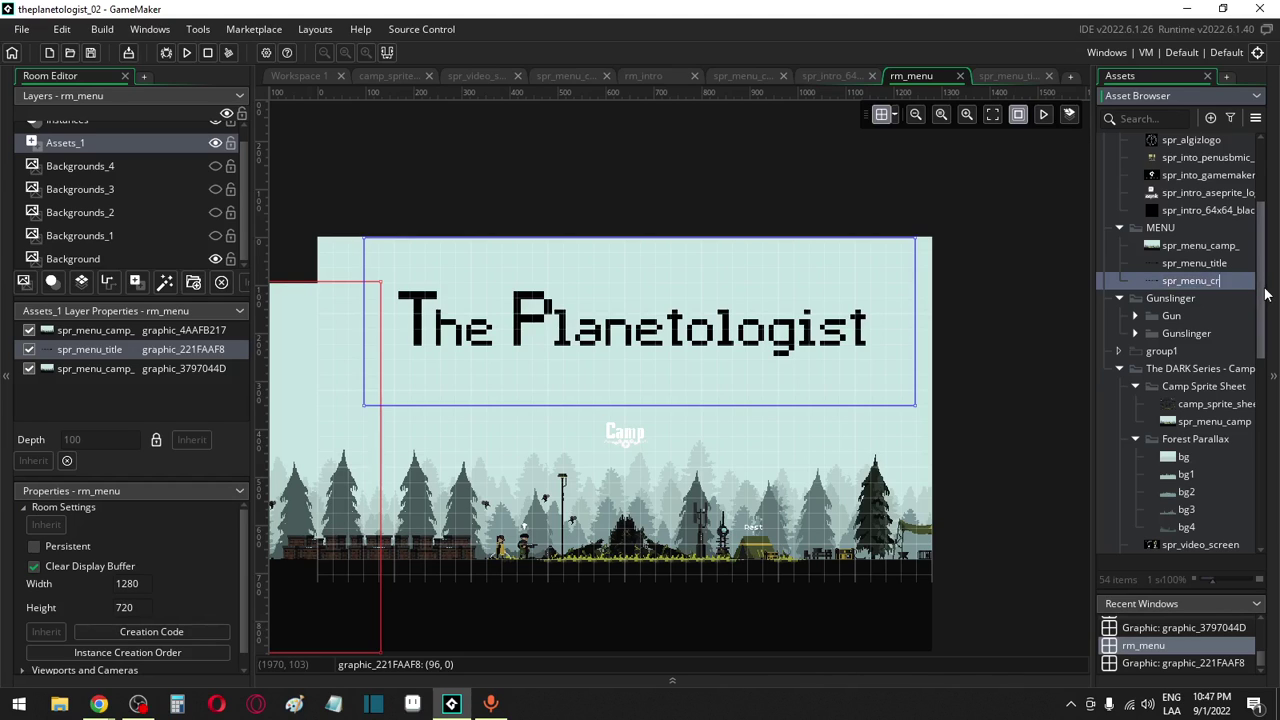
{"action": "type", "text": "edit"}
{"action": "key", "text": "Return"}
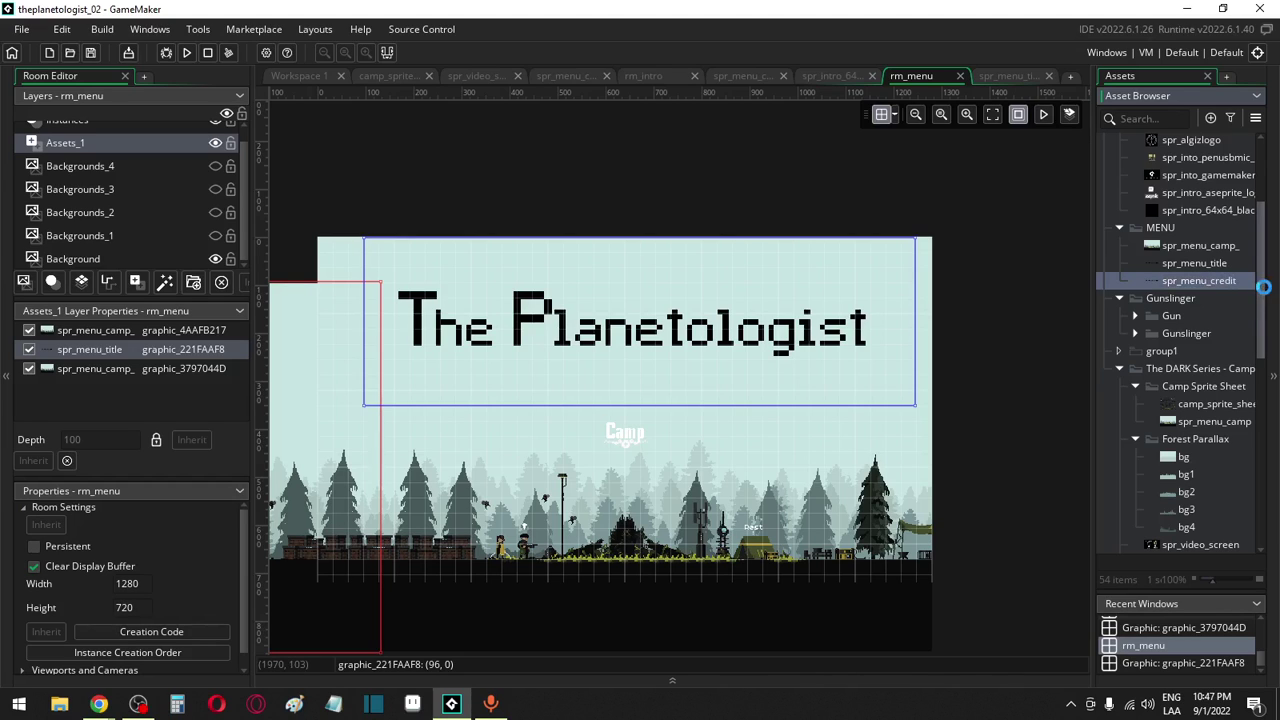
Open the spr_menu_credit image for editing and delete the "The Planetologist" lettering from it
{"action": "double_click", "coordinate": [1194, 281]}
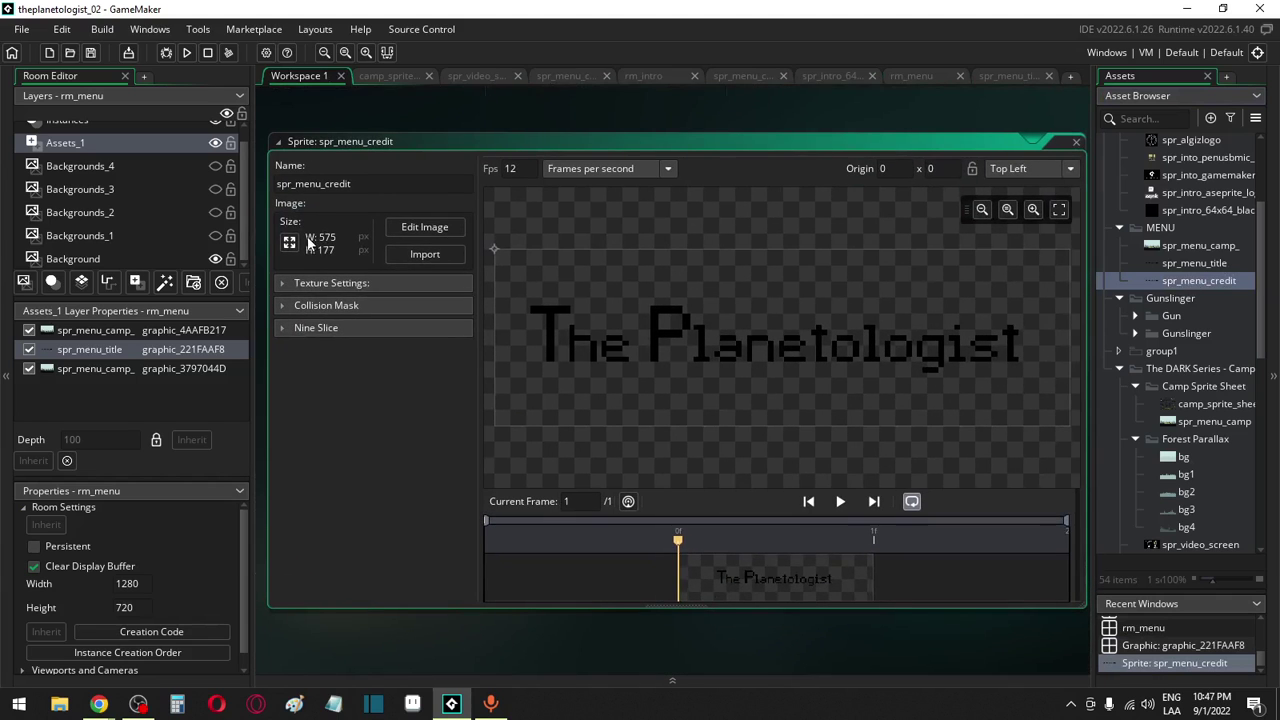
{"action": "left_click", "coordinate": [425, 227]}
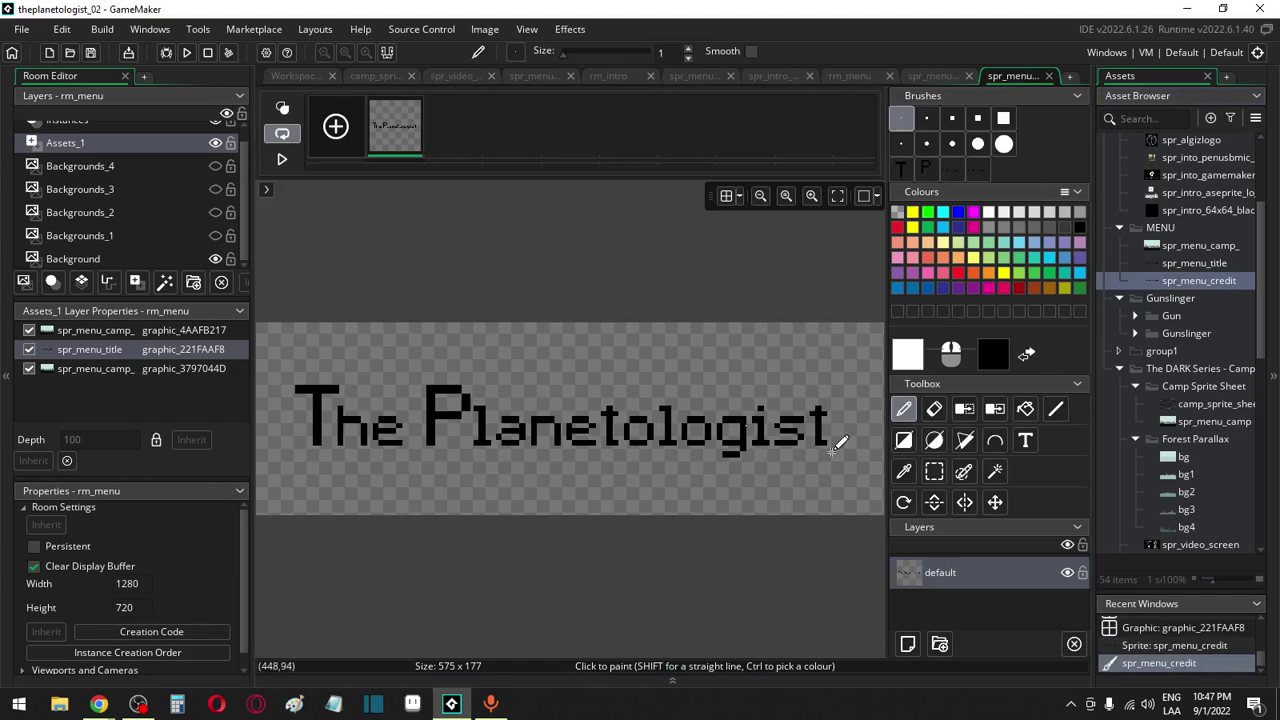
{"action": "left_click", "coordinate": [934, 471]}
{"action": "left_click_drag", "start_coordinate": [289, 347], "coordinate": [502, 466]}
{"action": "left_click_drag", "start_coordinate": [613, 485], "coordinate": [837, 466]}
{"action": "key", "text": "Delete"}
Write a size 24 text credit on the empty image: "Game by" plus the creator's full name, followed by "Art by PenUsbMic"
{"action": "left_click", "coordinate": [1025, 441]}
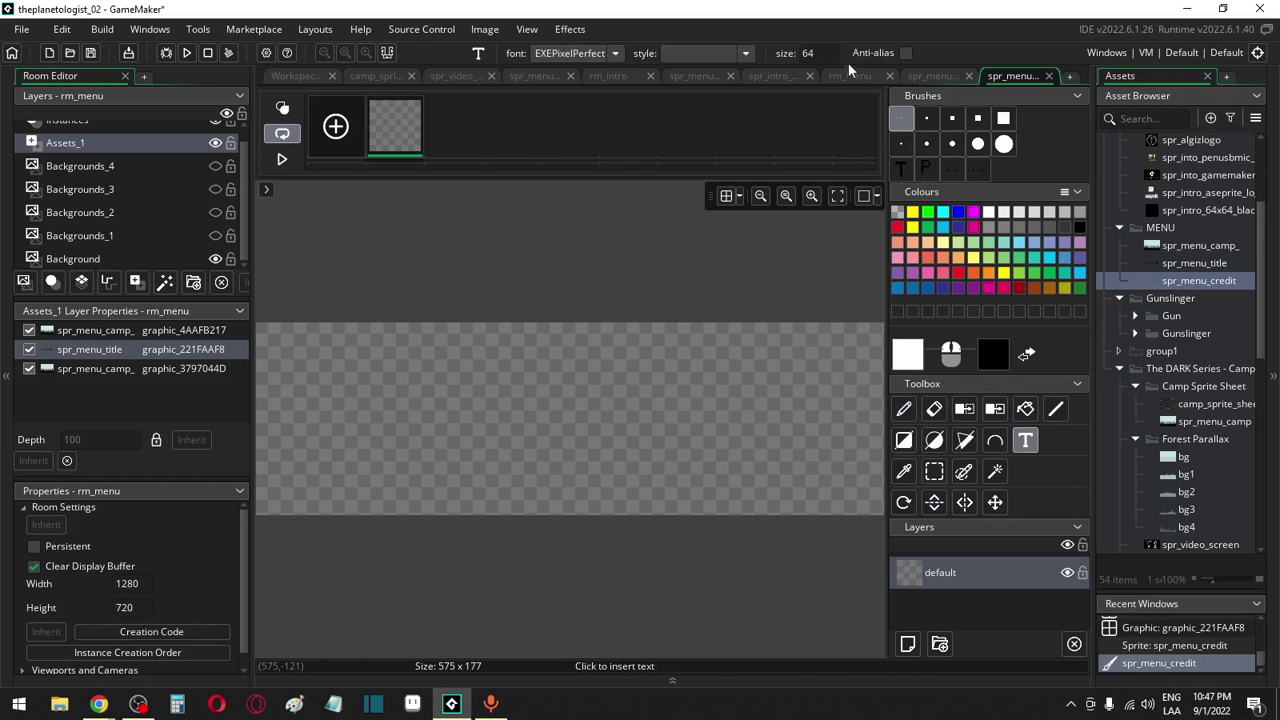
{"action": "double_click", "coordinate": [807, 53]}
{"action": "type", "text": "24"}
{"action": "left_click", "coordinate": [355, 415]}
{"action": "type", "text": "G"}
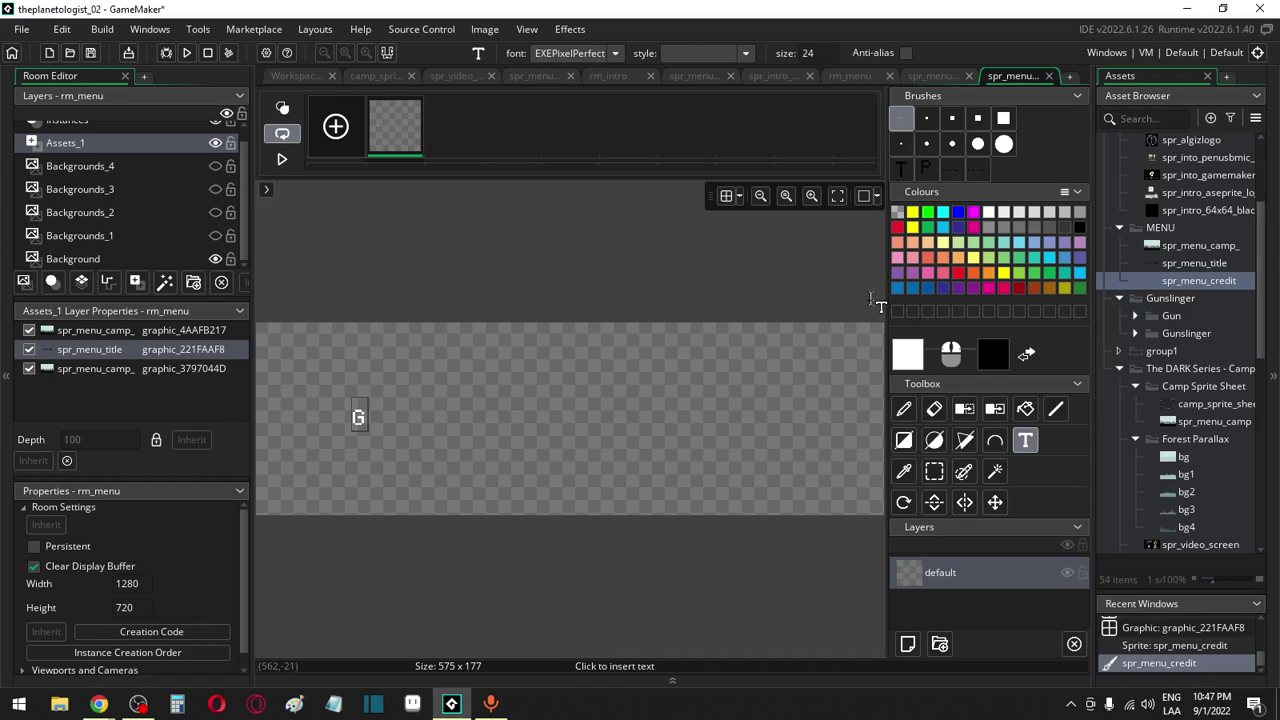
{"action": "type", "text": "ame by"}
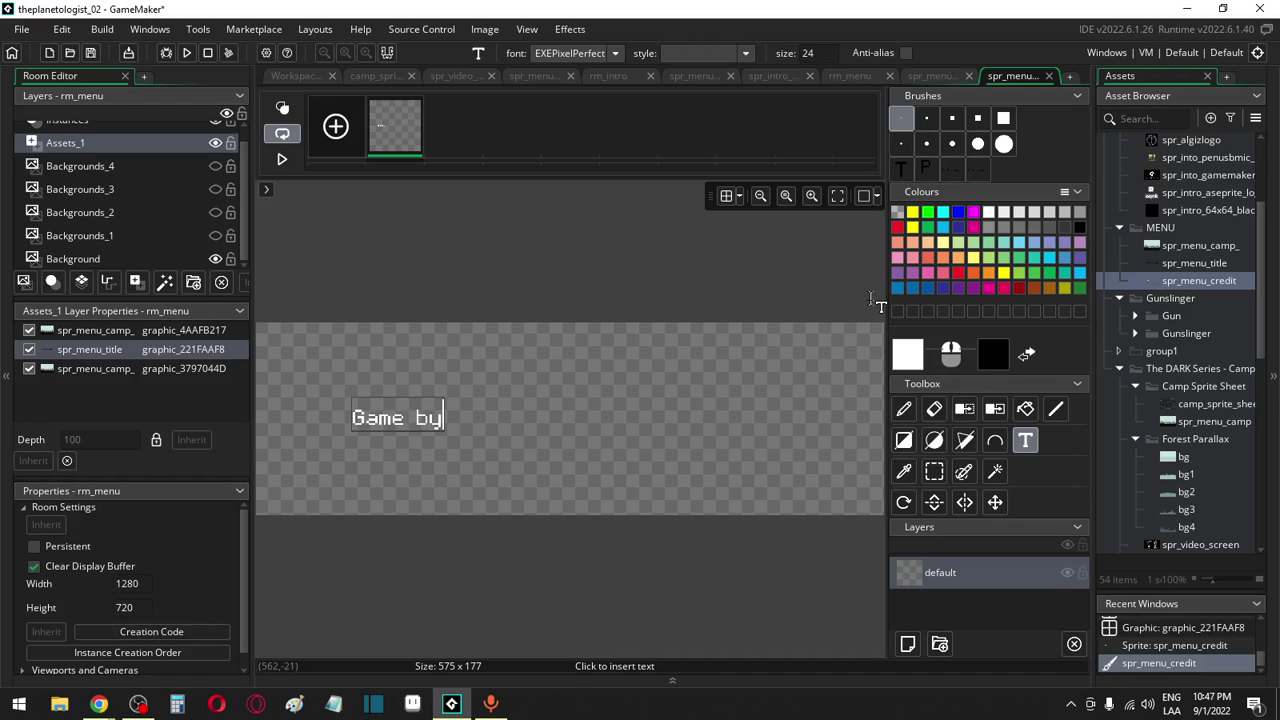
{"action": "type", "text": "Jame"}
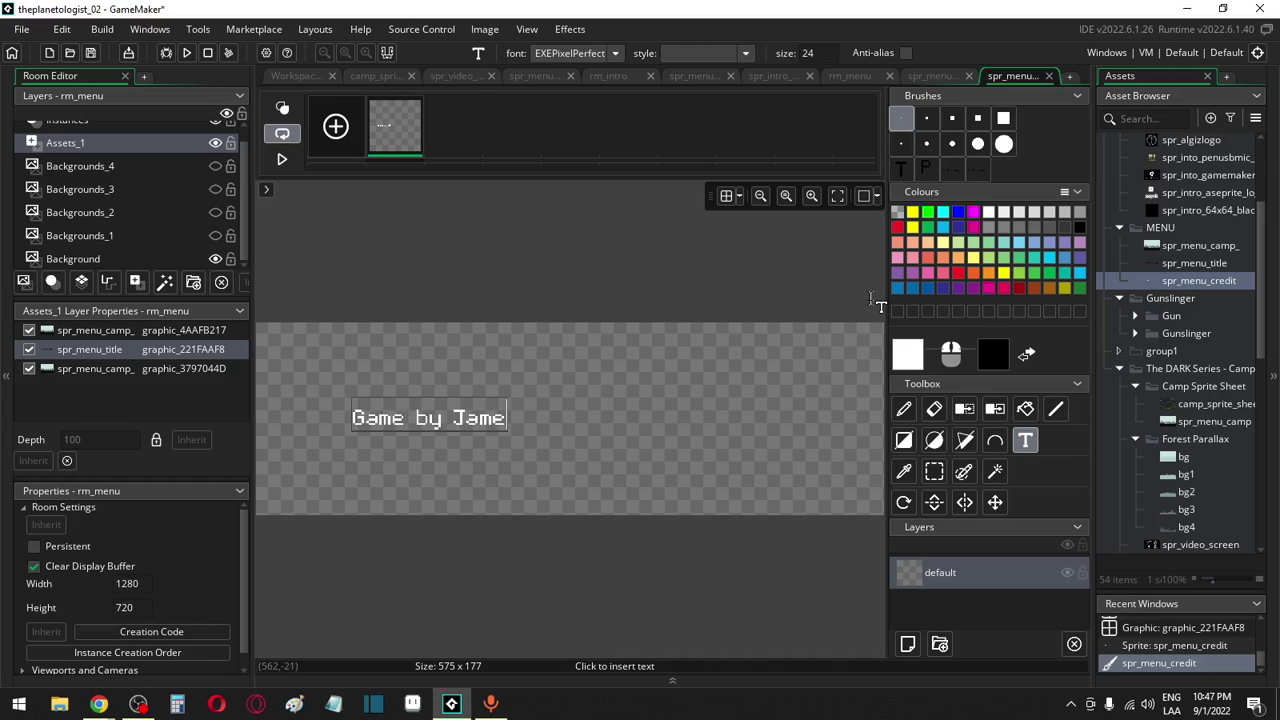
{"action": "type", "text": "s Chp"}
{"action": "type", "text": "pp Fillmore"}
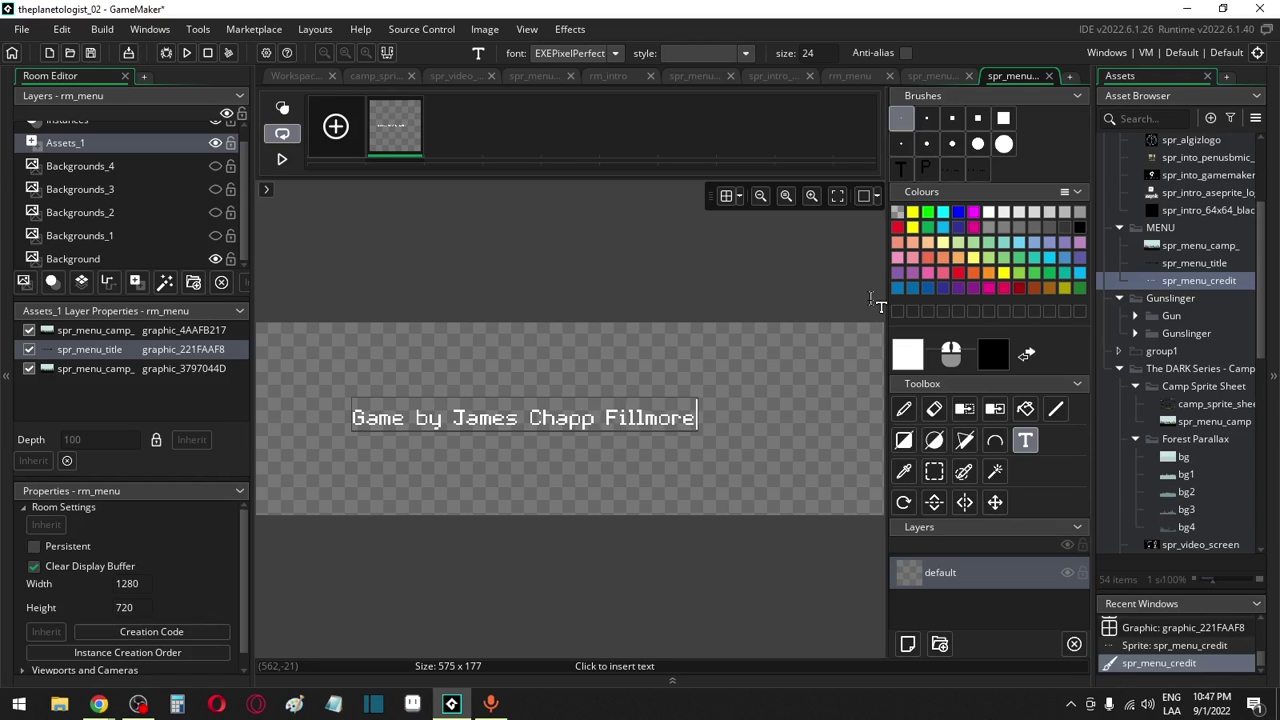
{"action": "type", "text": " Art B"}
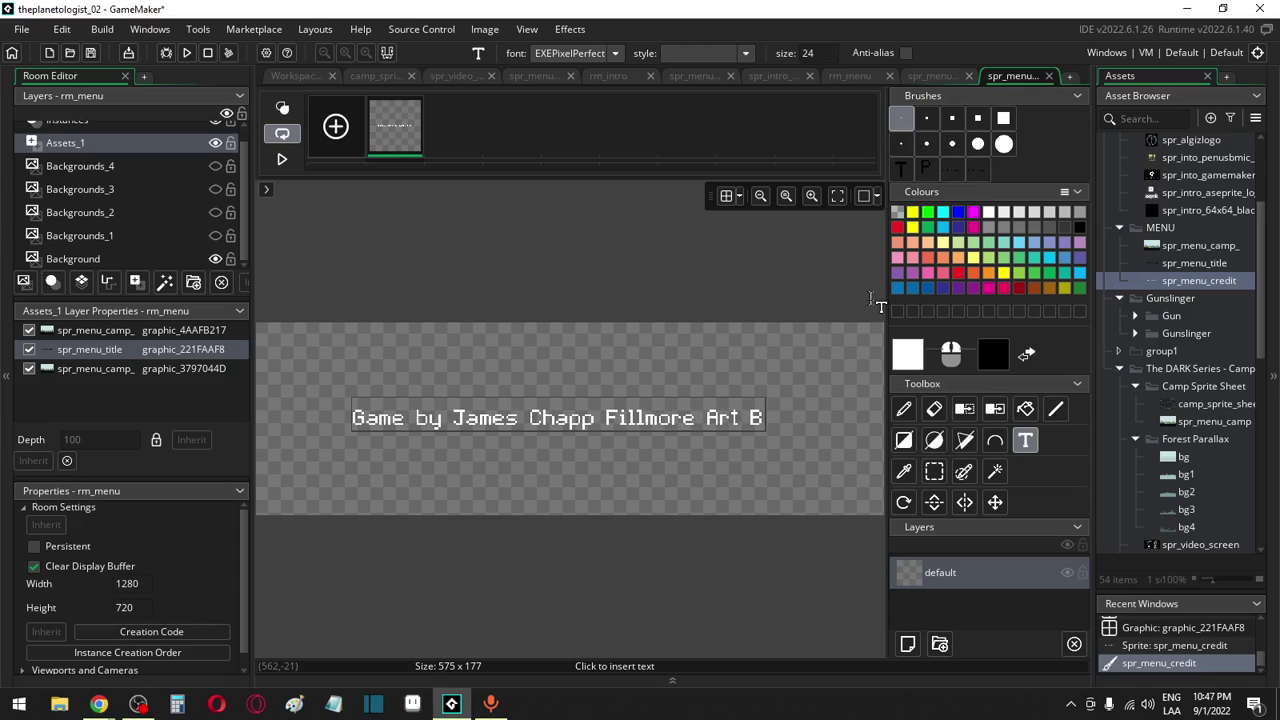
{"action": "key", "text": "BackSpace"}
{"action": "type", "text": "by Pen"}
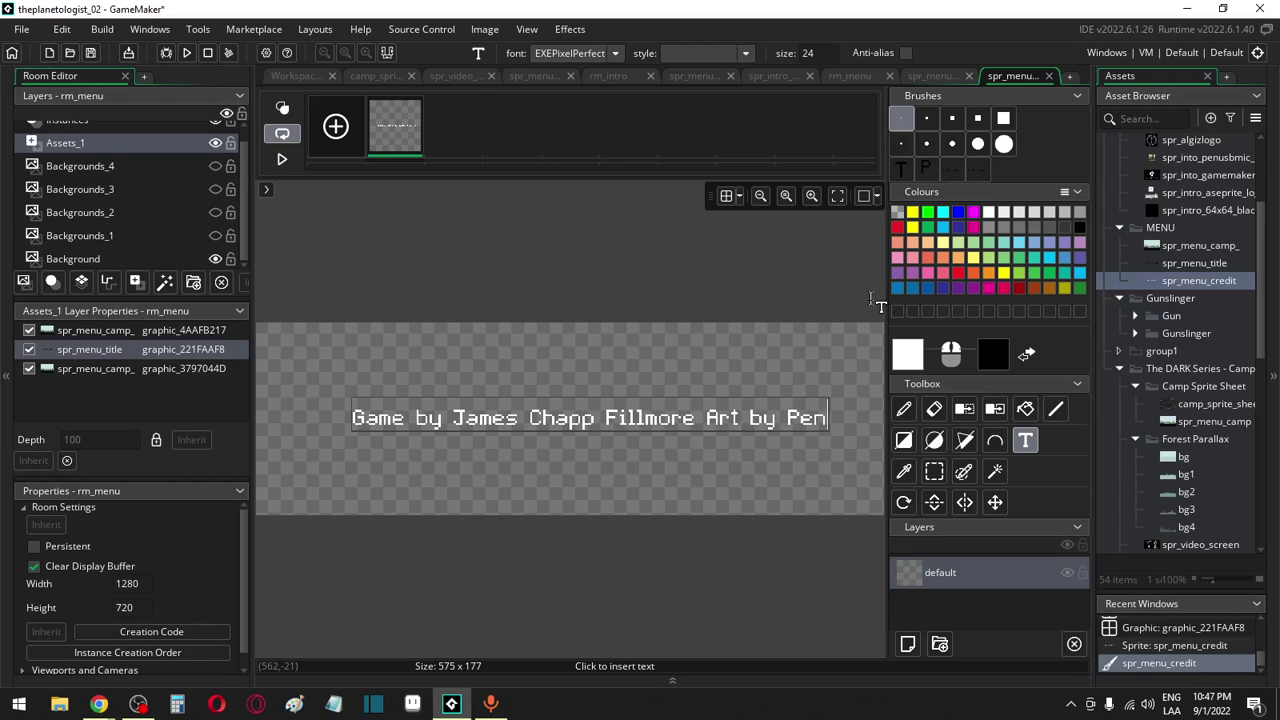
{"action": "type", "text": "UsbMi"}
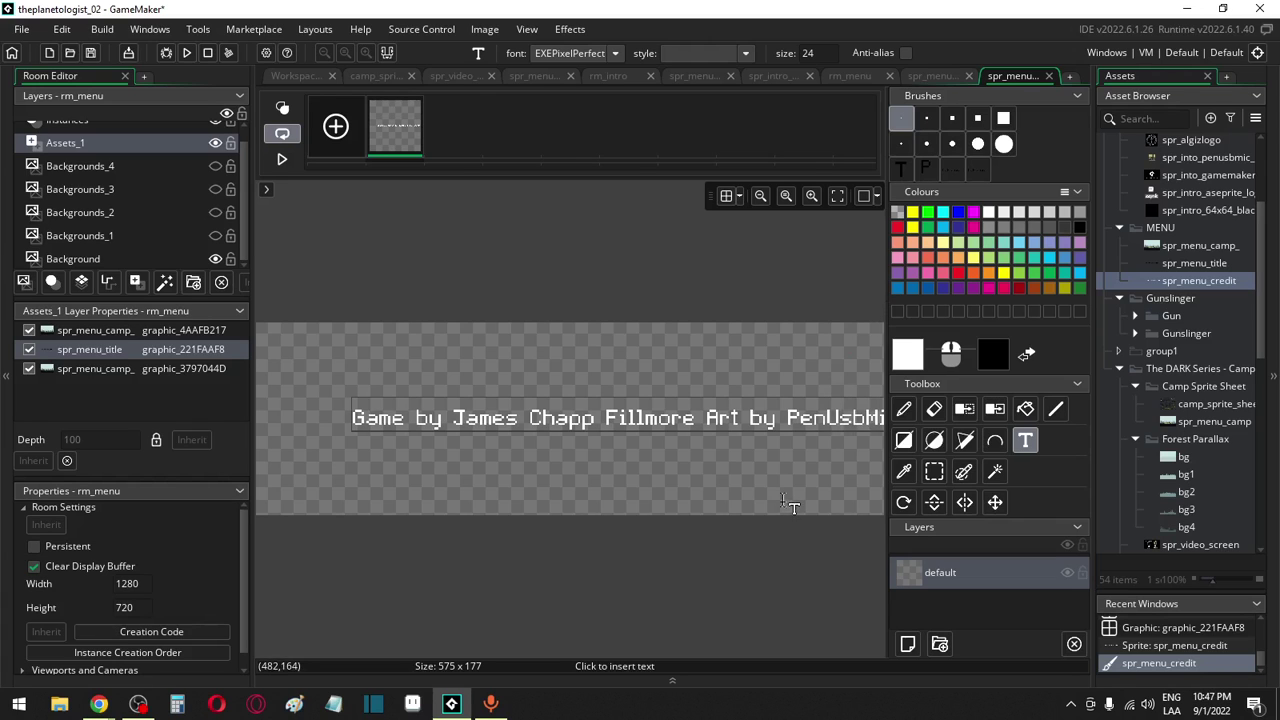
{"action": "middle_click_drag", "start_coordinate": [791, 503], "coordinate": [657, 500]}
{"action": "mouse_move", "coordinate": [712, 427]}
{"action": "middle_mouse_down"}
{"action": "mouse_move", "coordinate": [840, 435]}
{"action": "mouse_move", "coordinate": [733, 431]}
{"action": "middle_mouse_up"}
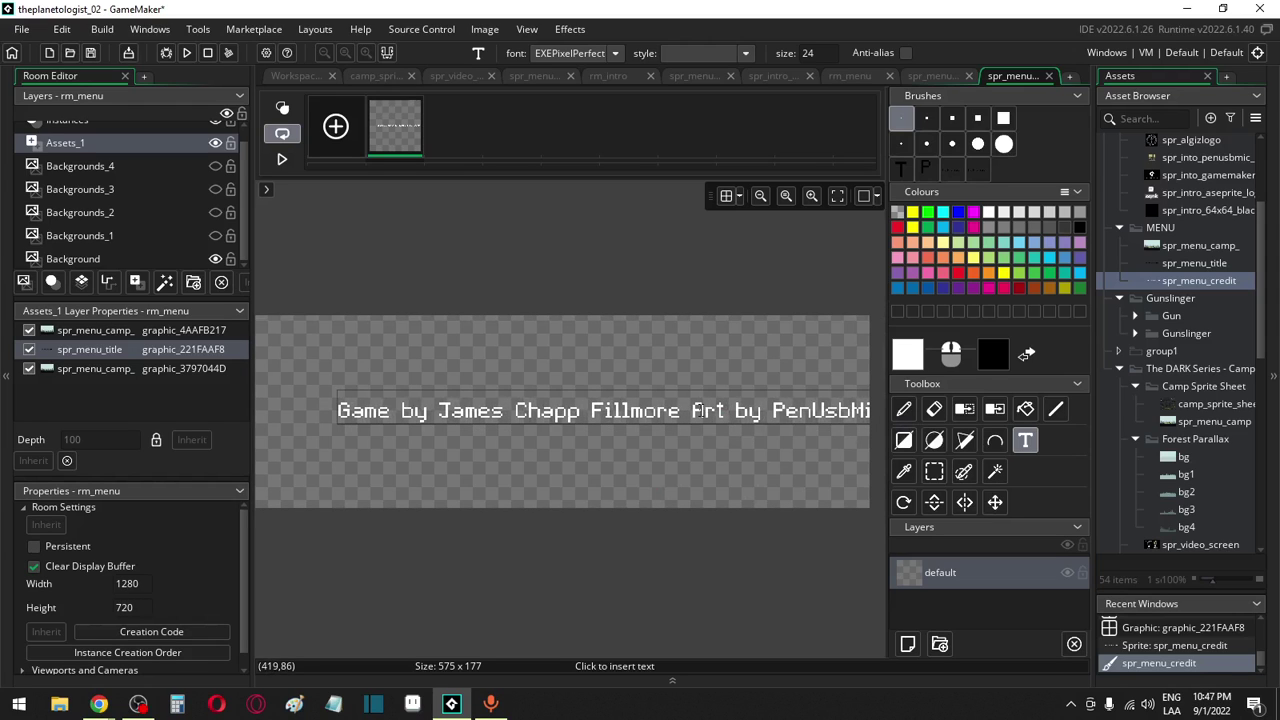
Break the credit before "Art by" to start a second line and change the artist's name to lowercase as "Penusbmic"
{"action": "left_click", "coordinate": [694, 410]}
{"action": "key", "text": "Return"}
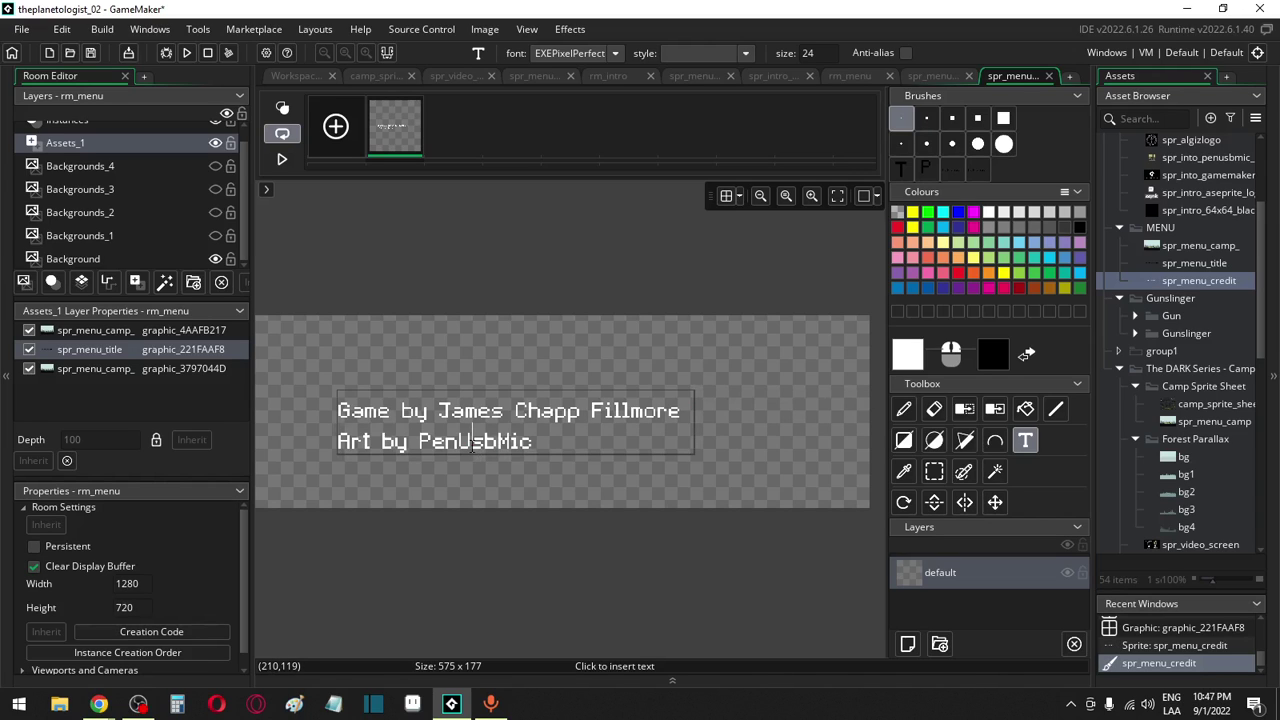
{"action": "key", "text": "BackSpace"}
{"action": "type", "text": "u"}
{"action": "key", "text": "Right"}
{"action": "key", "text": "Right"}
{"action": "key", "text": "Right"}
{"action": "key", "text": "BackSpace"}
{"action": "type", "text": "b"}
{"action": "key", "text": "BackSpace"}
{"action": "type", "text": "m"}
{"action": "left_click", "coordinate": [506, 500]}
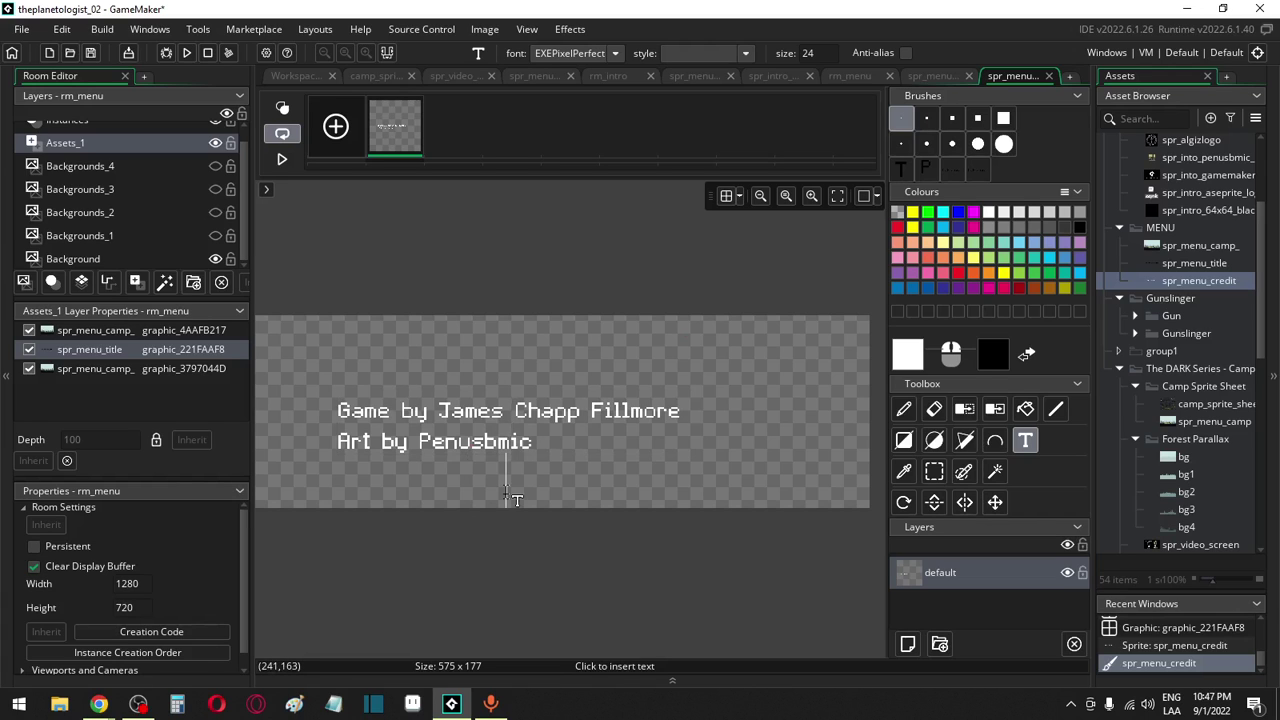
Move the "Game by" line near the image's left edge and set "Art by Penusbmic" beside it on the same baseline
{"action": "scroll", "coordinate": [512, 500], "scroll_direction": "down", "scroll_amount": 2}
{"action": "left_click", "coordinate": [934, 471]}
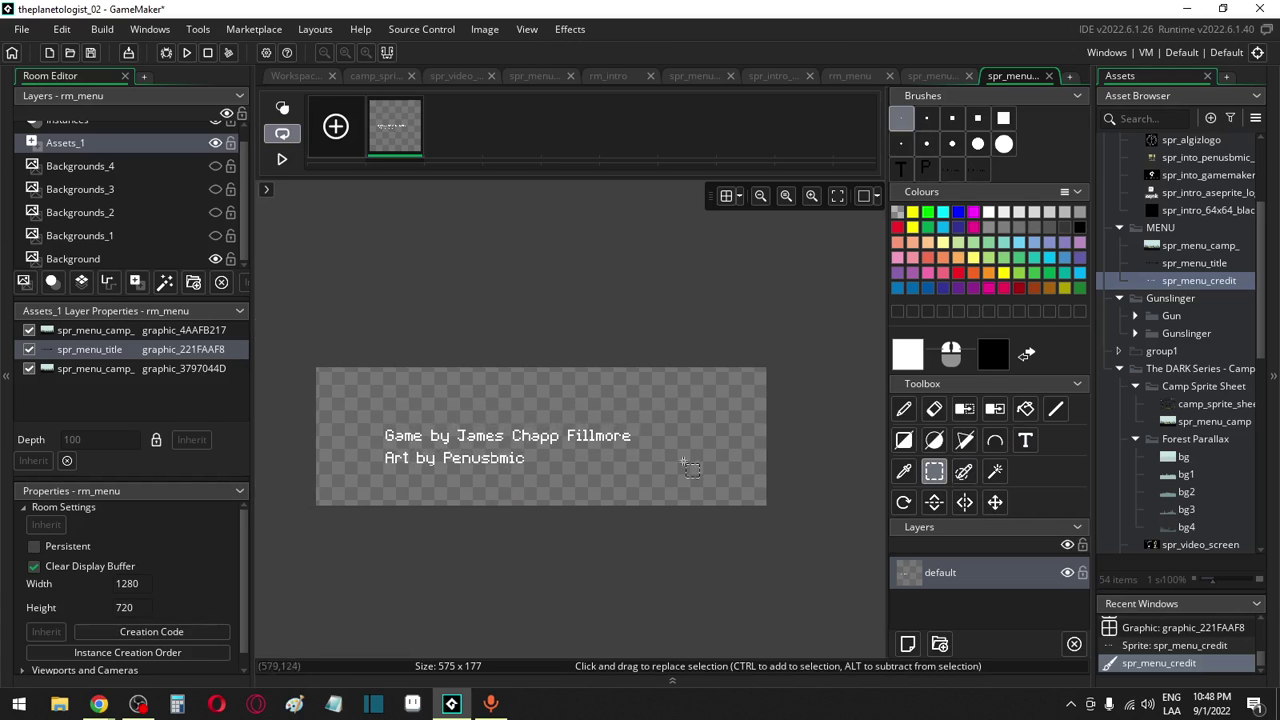
{"action": "left_click_drag", "start_coordinate": [370, 416], "coordinate": [584, 448]}
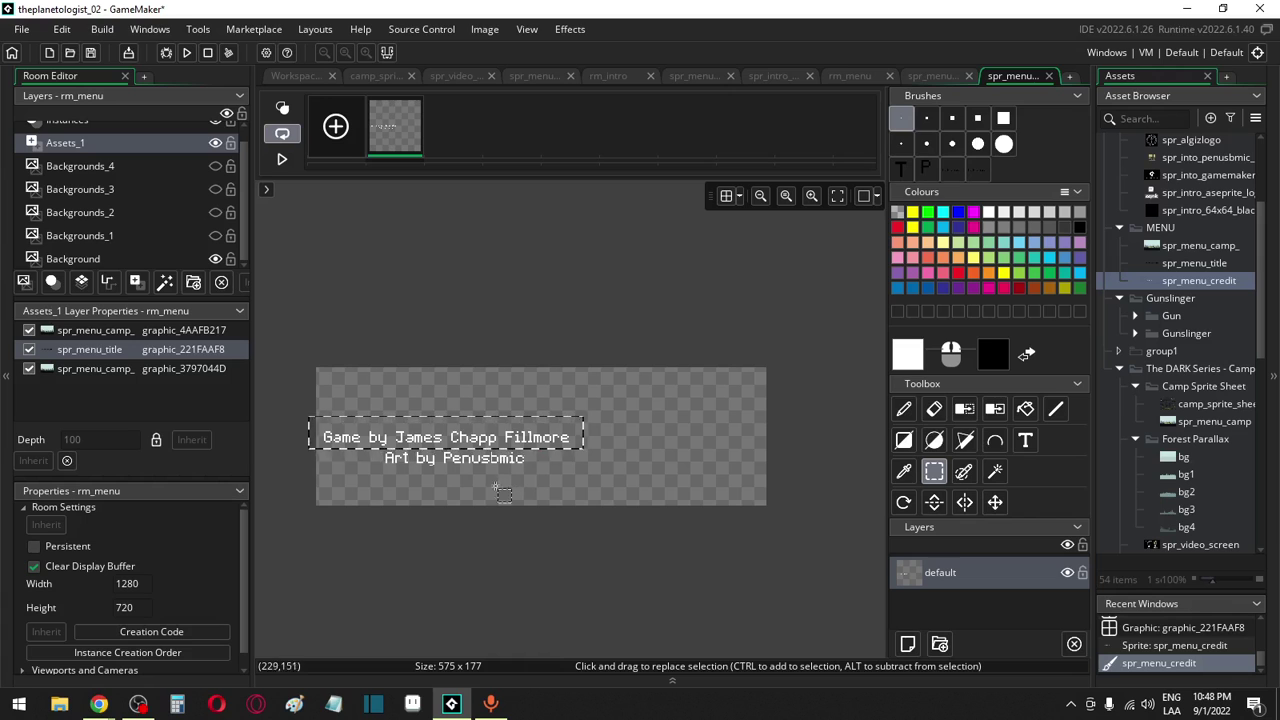
{"action": "scroll", "coordinate": [495, 486], "scroll_direction": "up", "scroll_amount": 2}
{"action": "left_click_drag", "start_coordinate": [338, 485], "coordinate": [764, 428]}
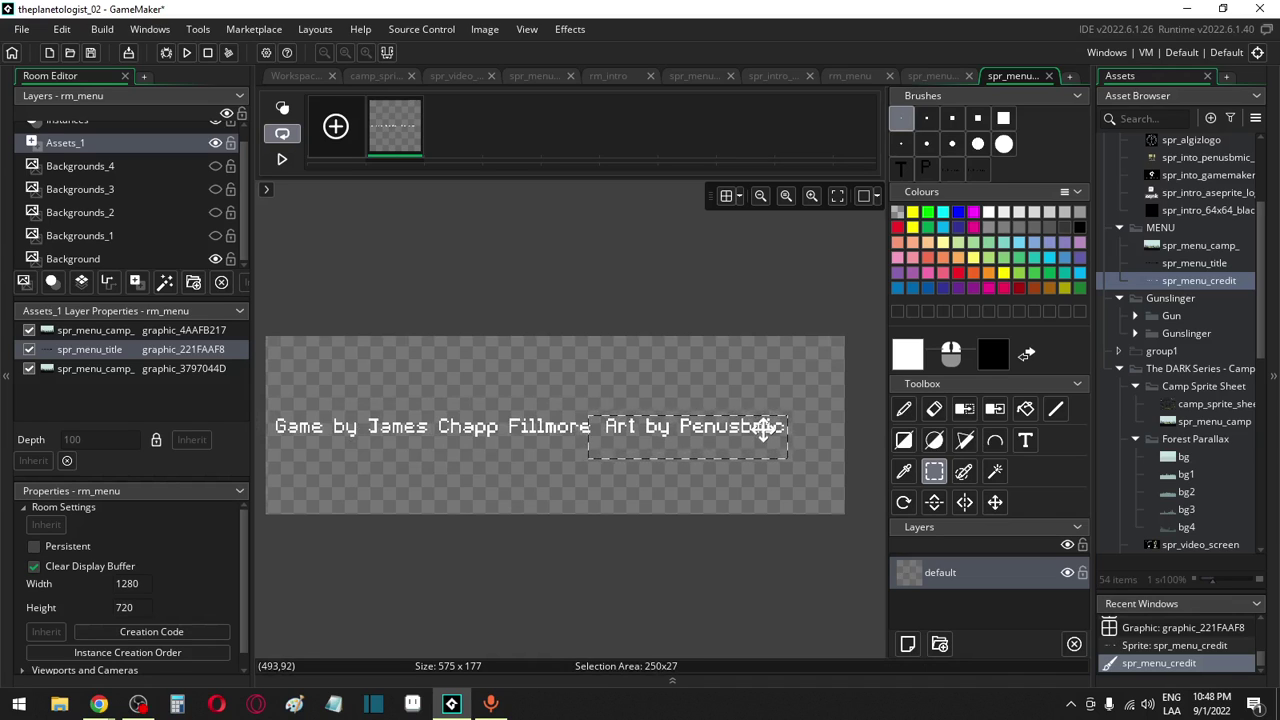
{"action": "left_click", "coordinate": [605, 460]}
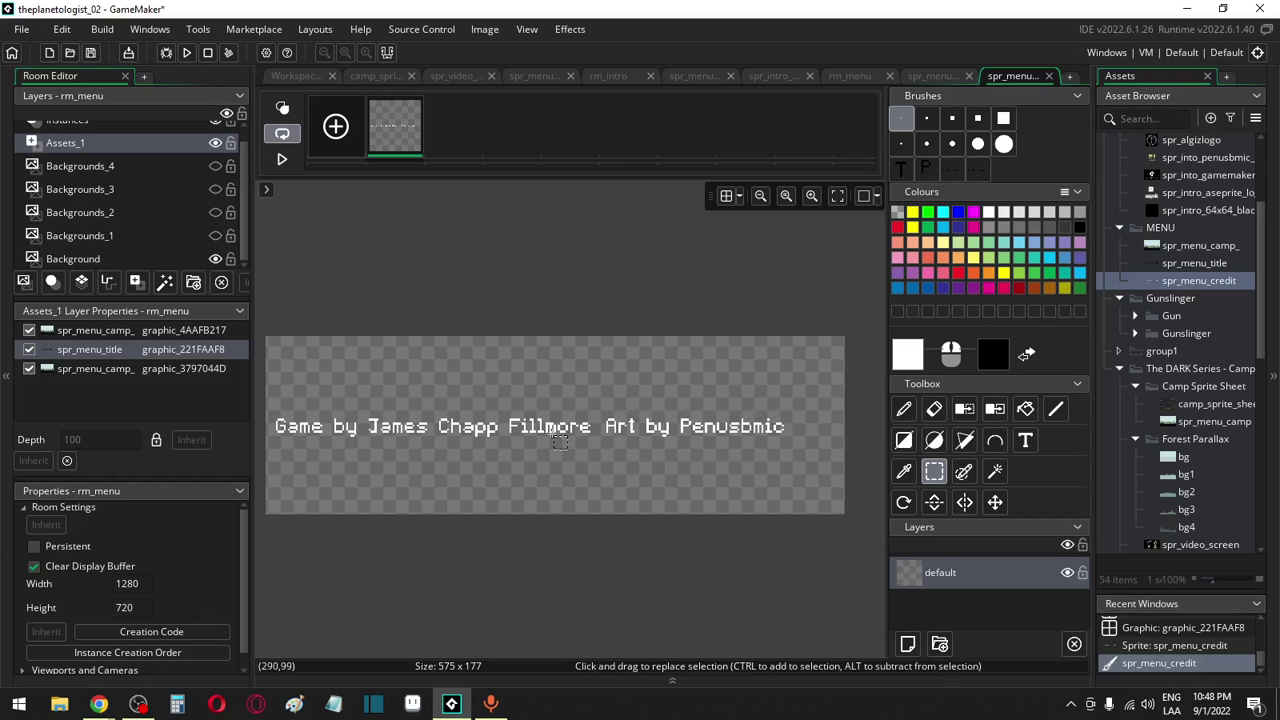
{"action": "scroll", "coordinate": [533, 449], "scroll_direction": "up", "scroll_amount": 3, "text": "ctrl"}
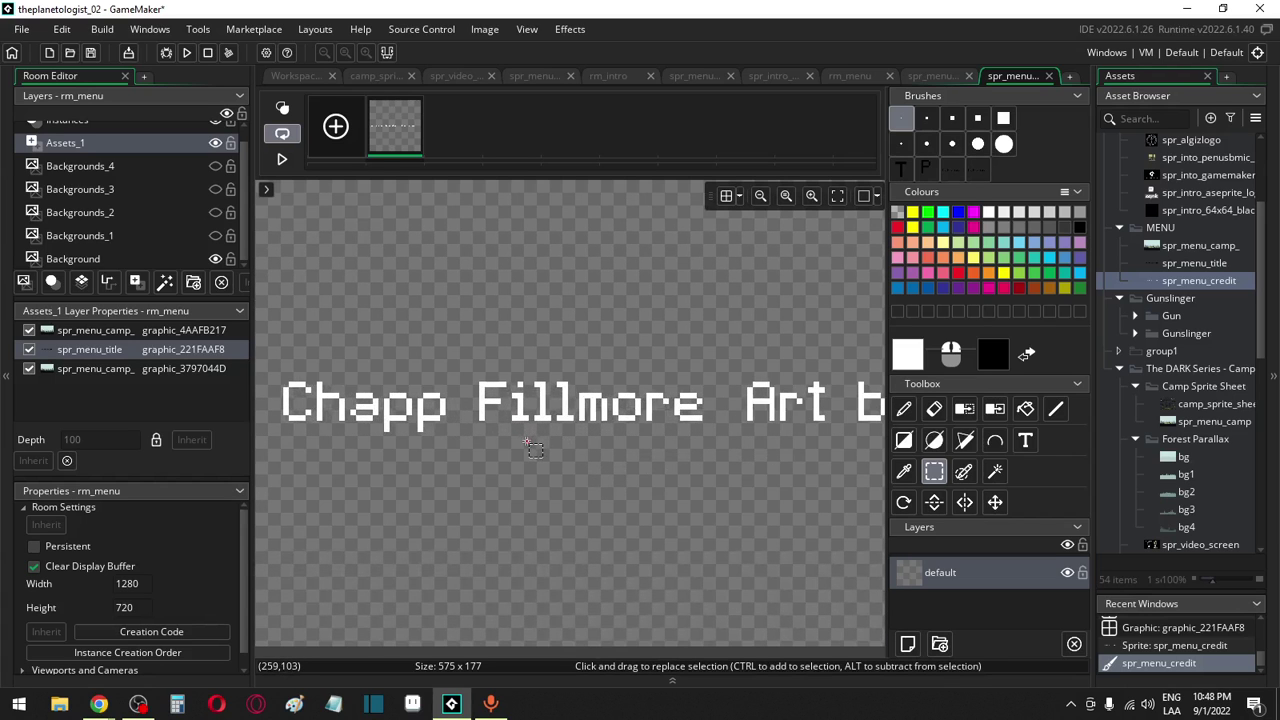
{"action": "left_click_drag", "start_coordinate": [663, 423], "coordinate": [818, 428]}
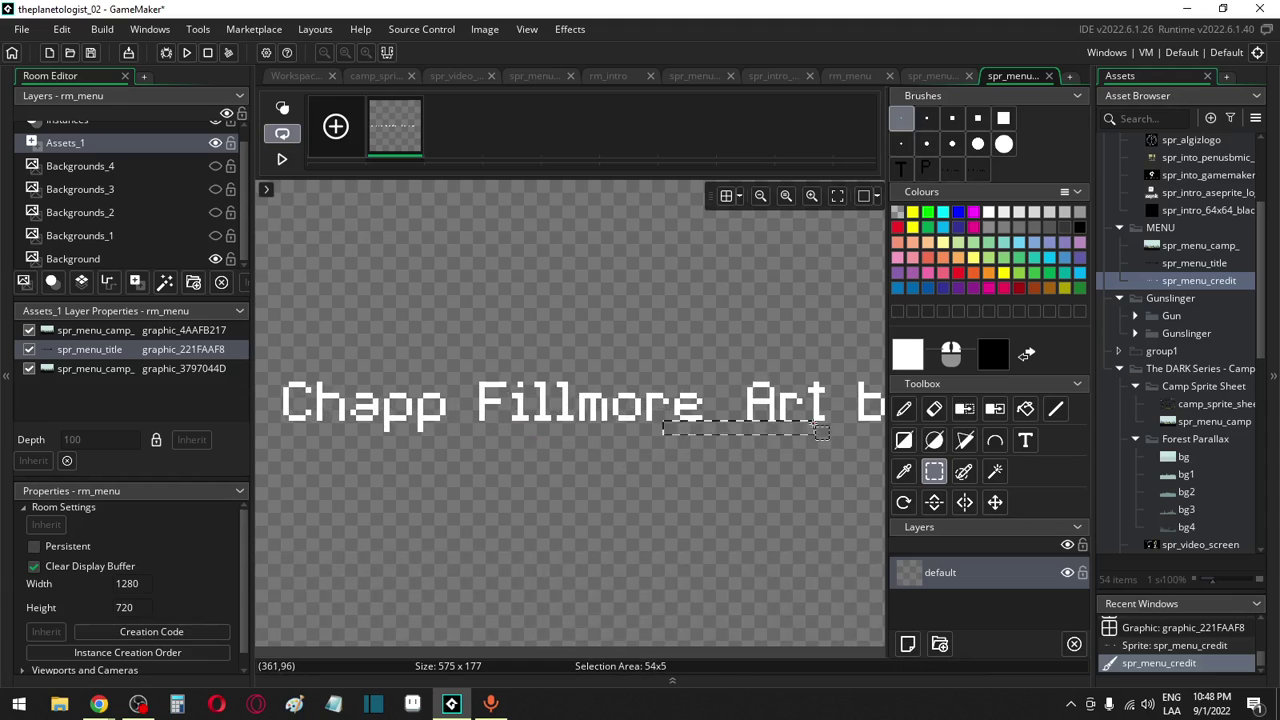
{"action": "left_click", "coordinate": [556, 330]}
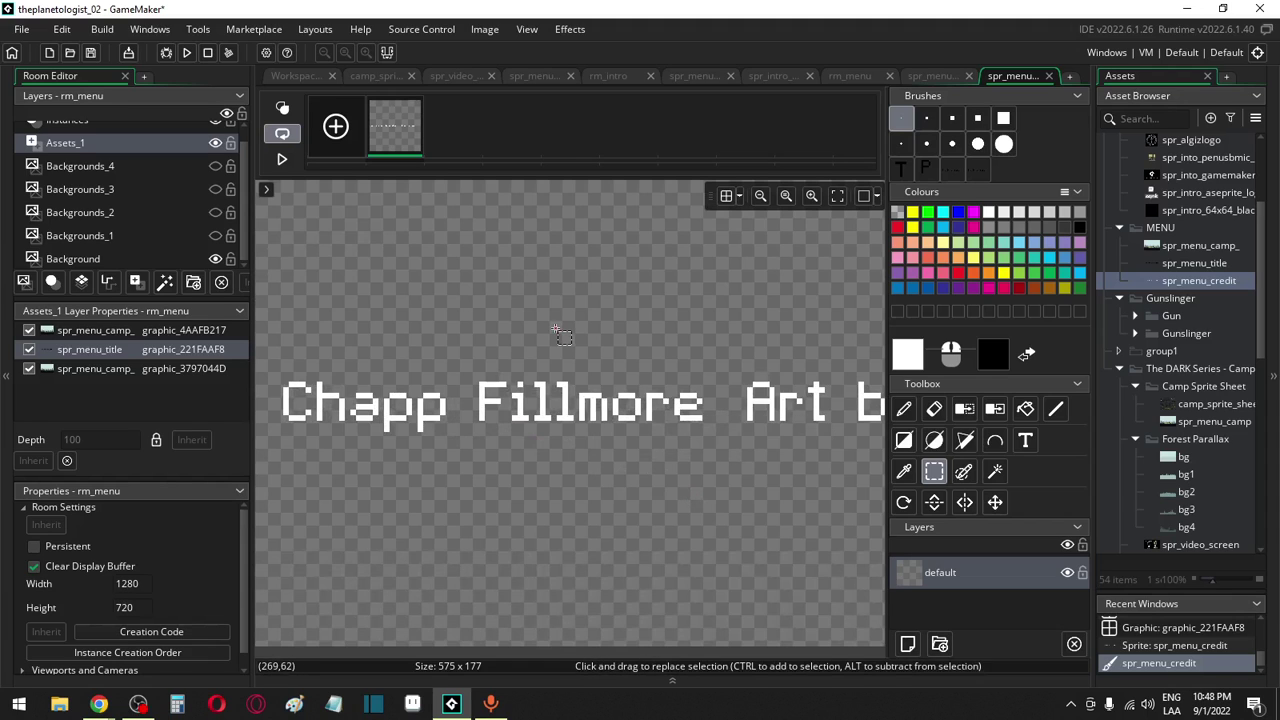
{"action": "scroll", "coordinate": [556, 330], "scroll_direction": "down", "scroll_amount": 2, "text": "ctrl"}
Return to the rm_menu room and make Assets_1 the active layer
{"action": "left_click", "coordinate": [378, 77]}
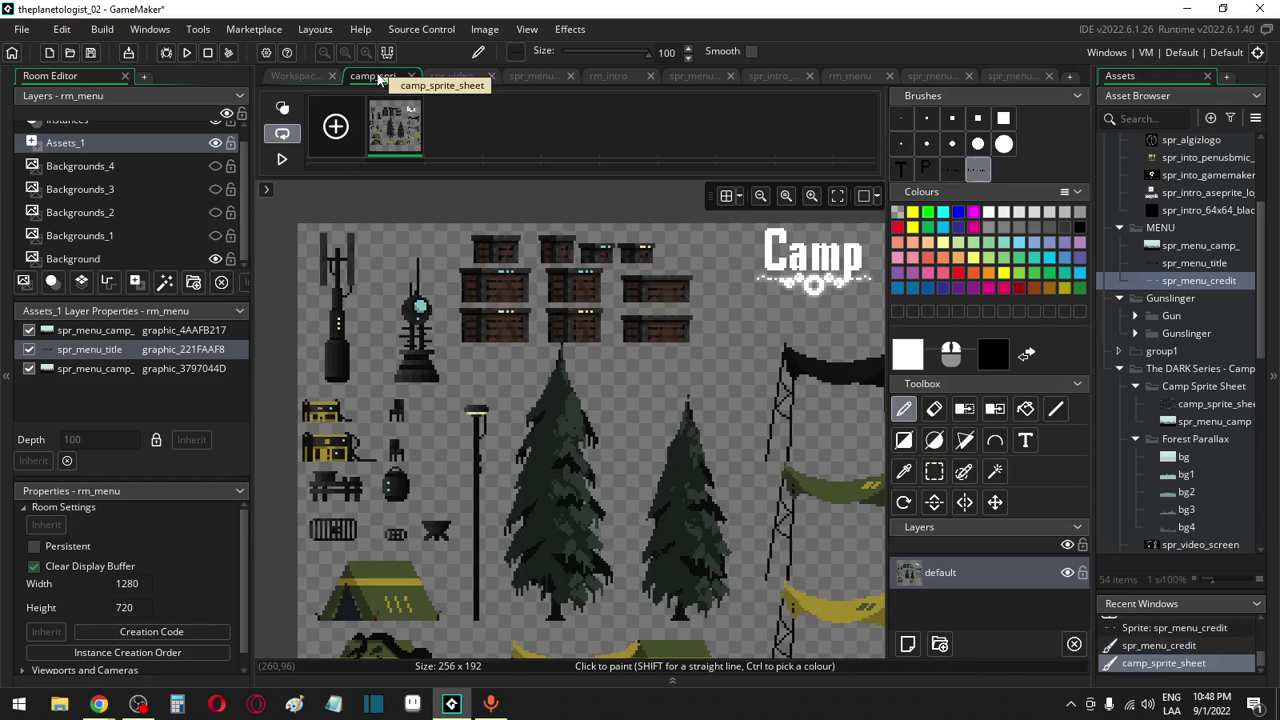
{"action": "left_click", "coordinate": [455, 76]}
{"action": "left_click", "coordinate": [545, 77]}
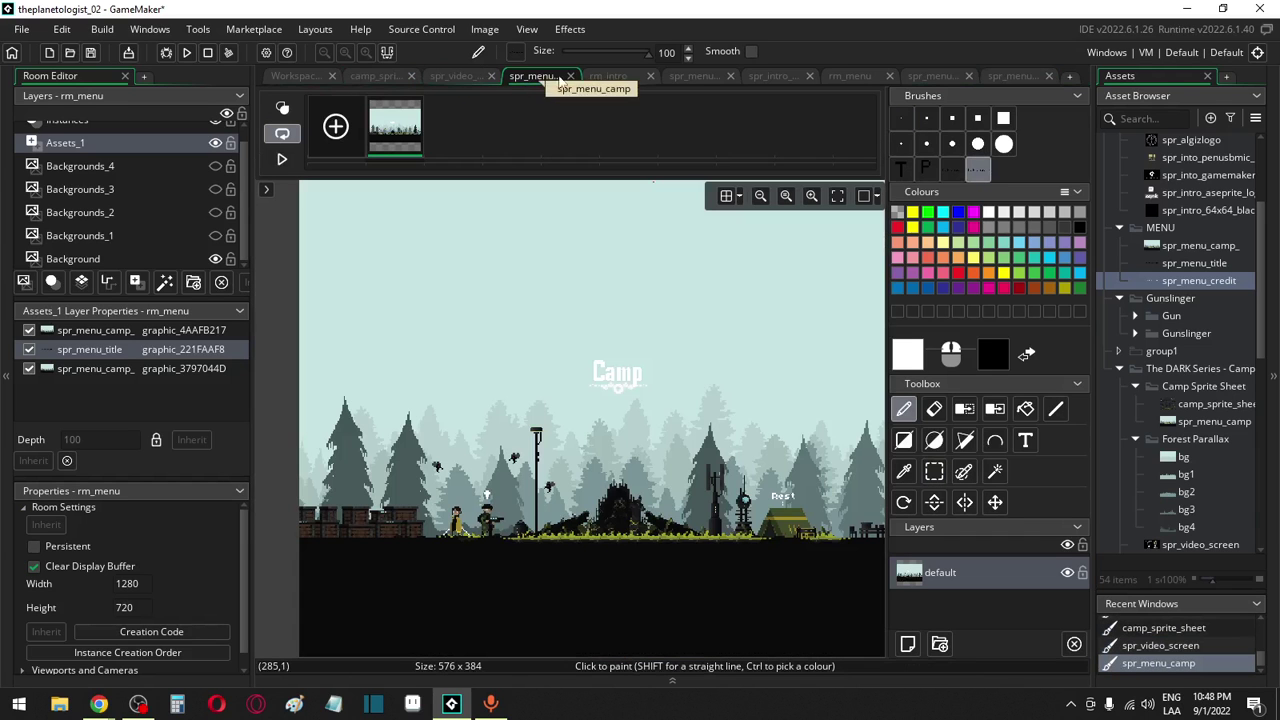
{"action": "left_click", "coordinate": [610, 77]}
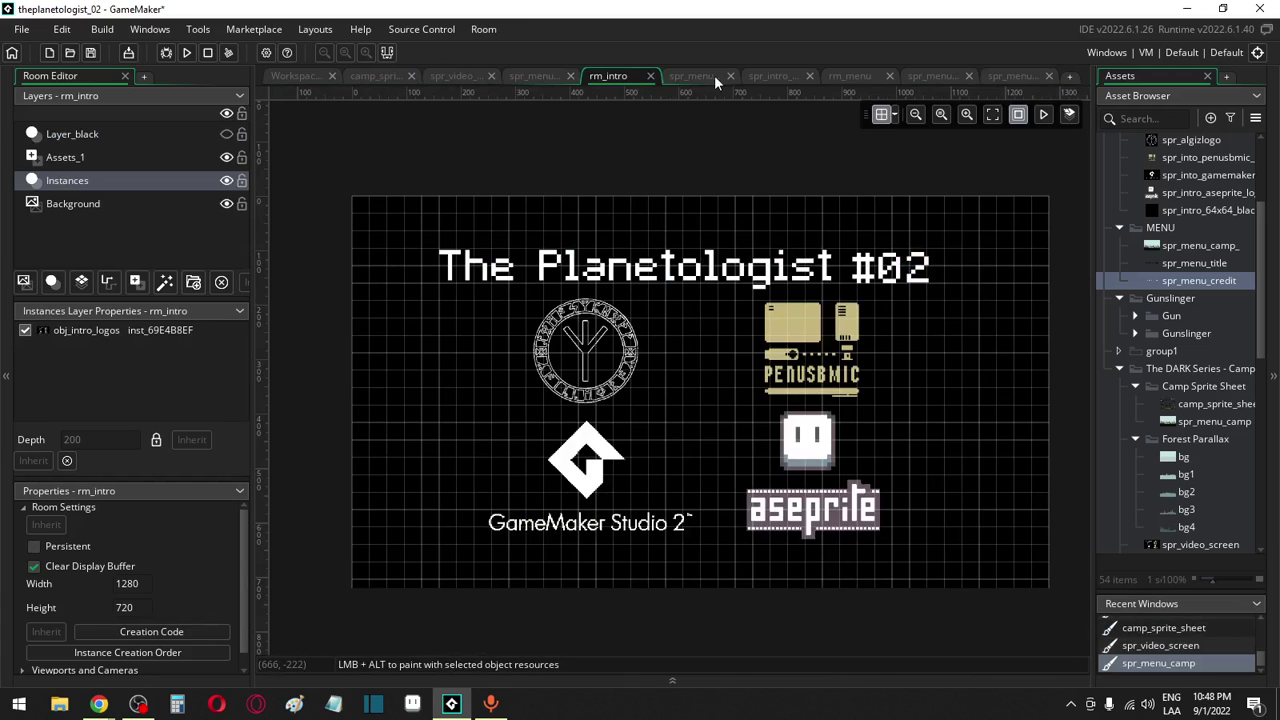
{"action": "left_click", "coordinate": [712, 76]}
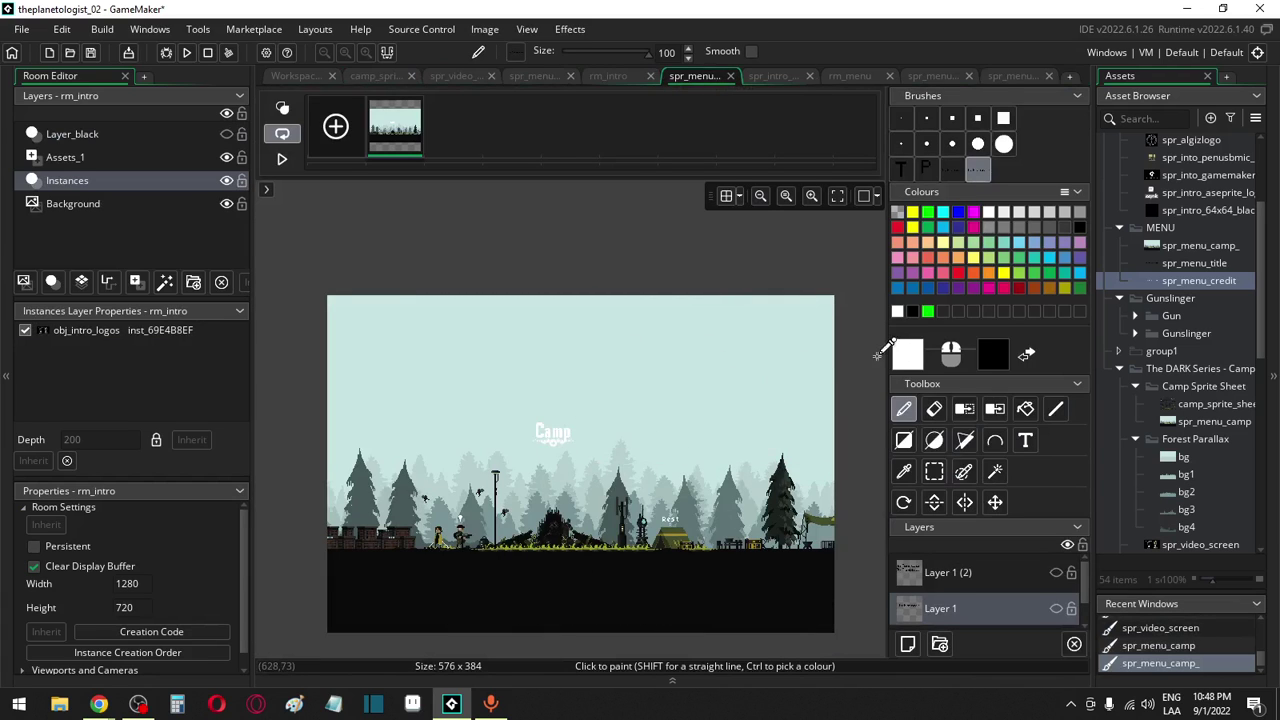
{"action": "left_click", "coordinate": [775, 77]}
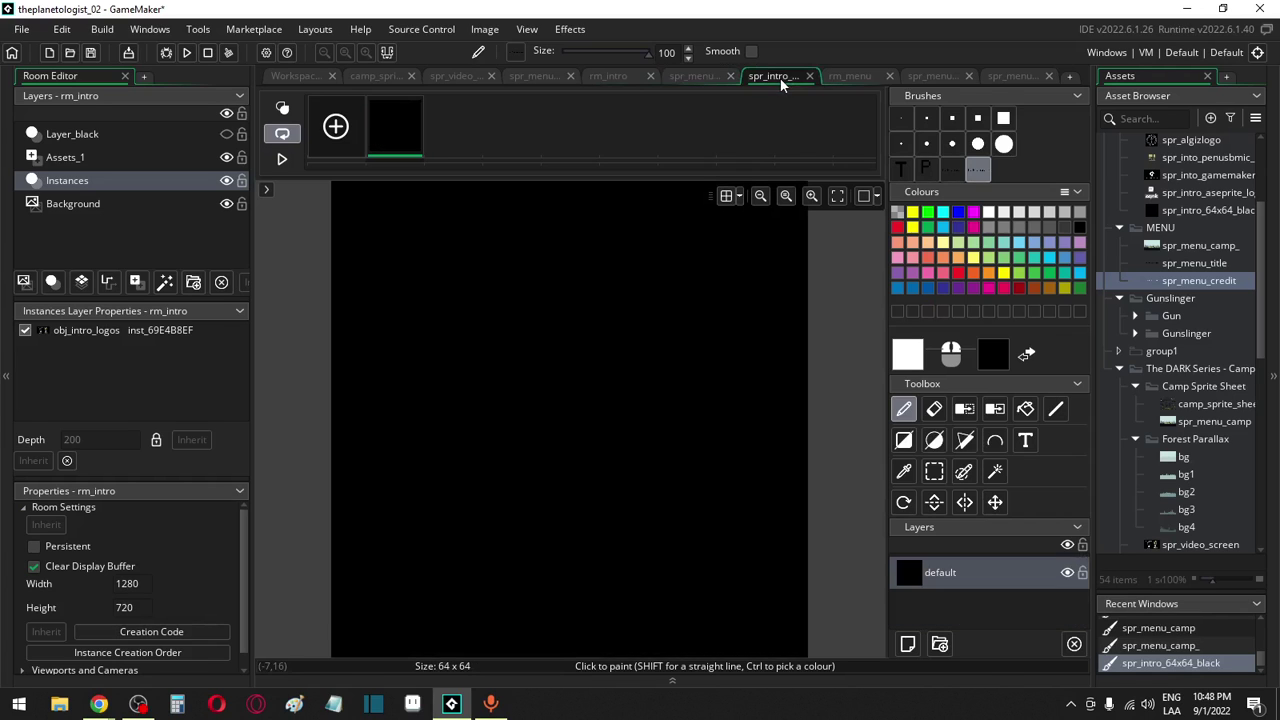
{"action": "left_click", "coordinate": [870, 76]}
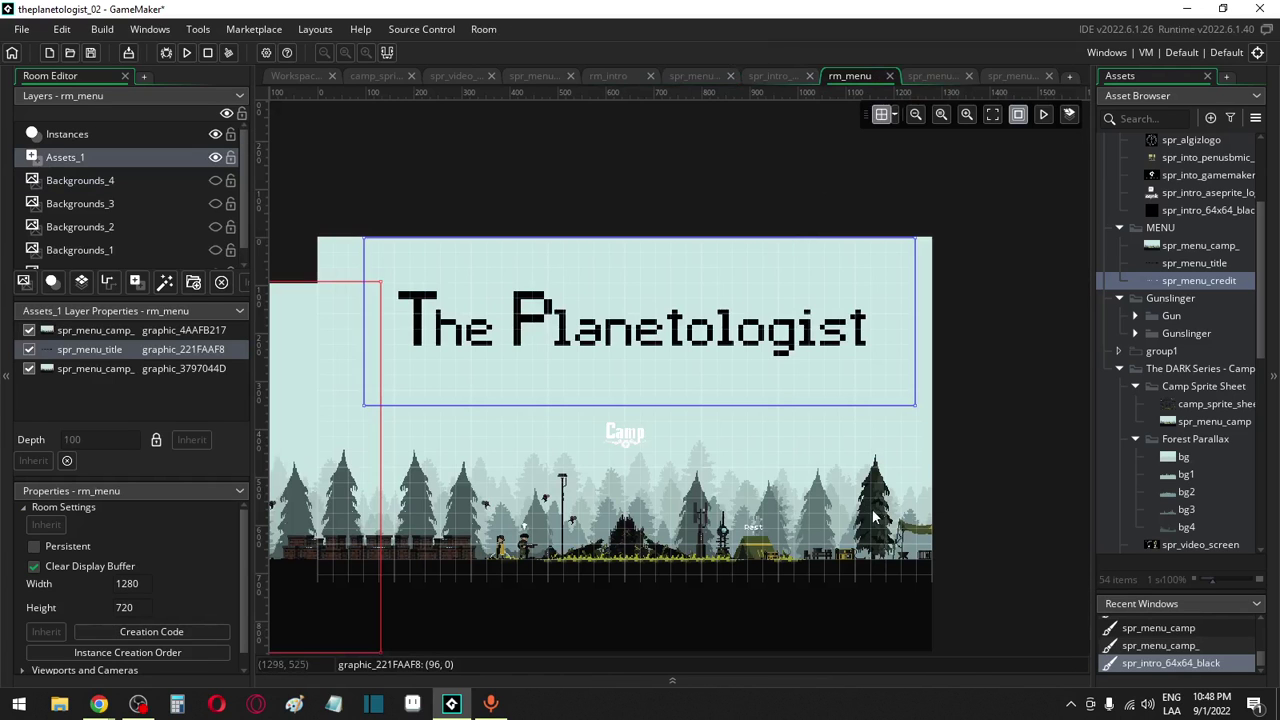
{"action": "left_click", "coordinate": [84, 157]}
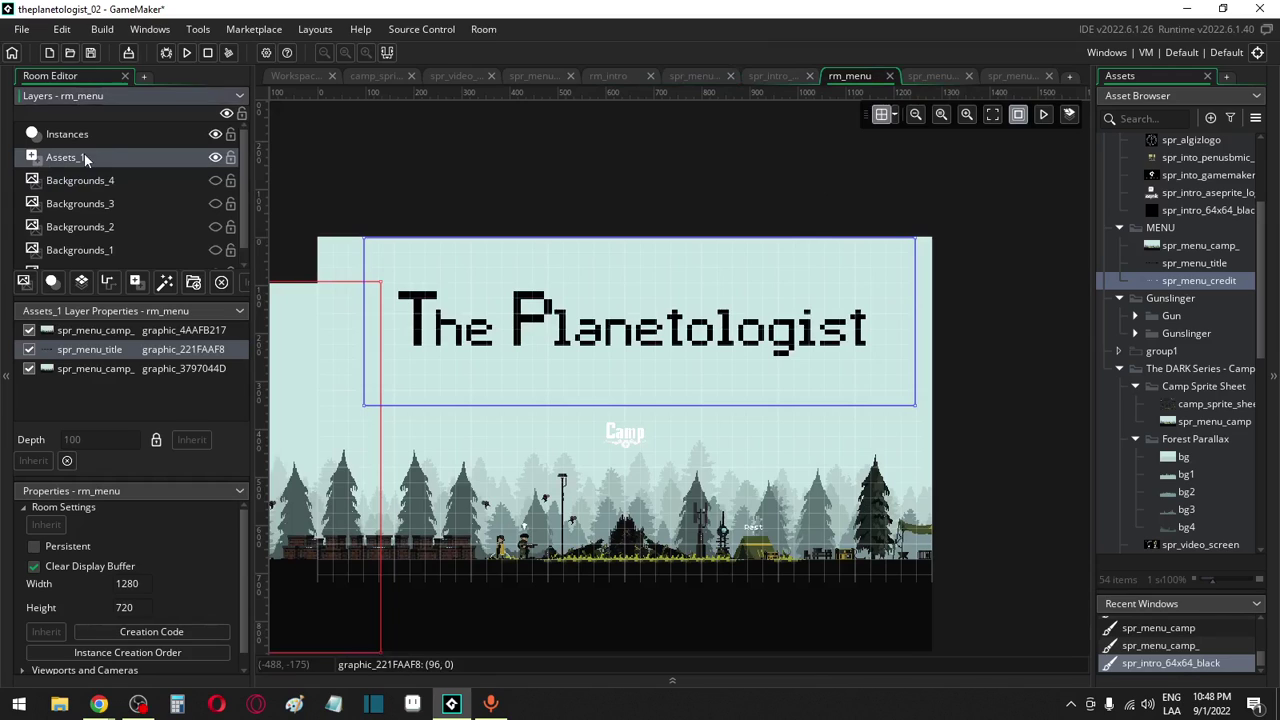
Place the spr_menu_credit sprite in the room at (384, 608), with its text centred on the black ground below the camp
{"action": "left_click", "coordinate": [1199, 281]}
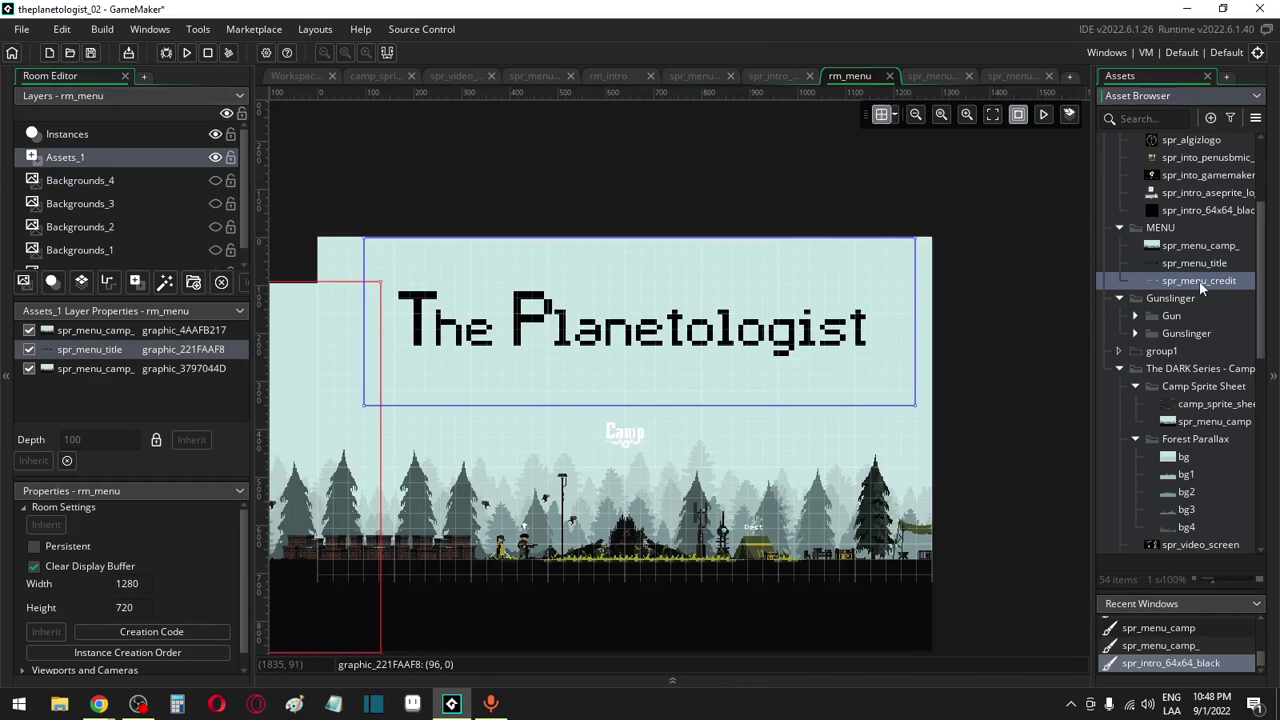
{"action": "left_click_drag", "start_coordinate": [1202, 281], "coordinate": [500, 548]}
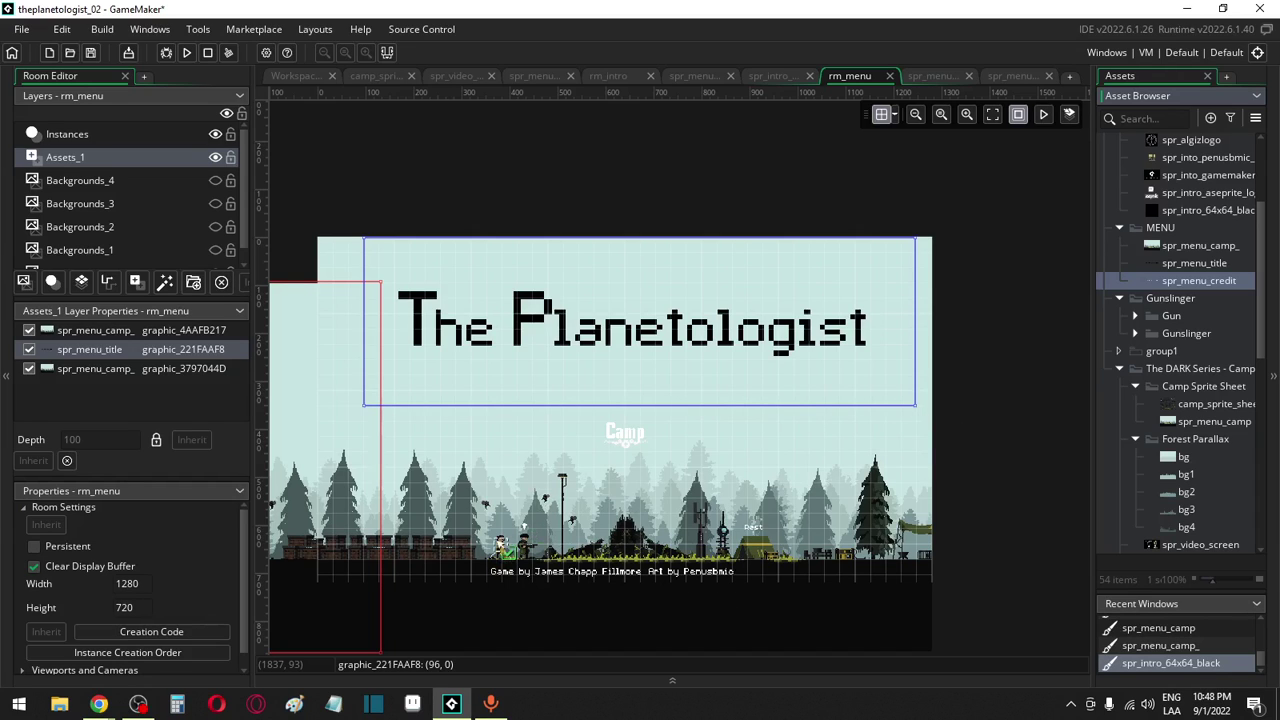
{"action": "left_click_drag", "start_coordinate": [500, 548], "coordinate": [500, 548]}
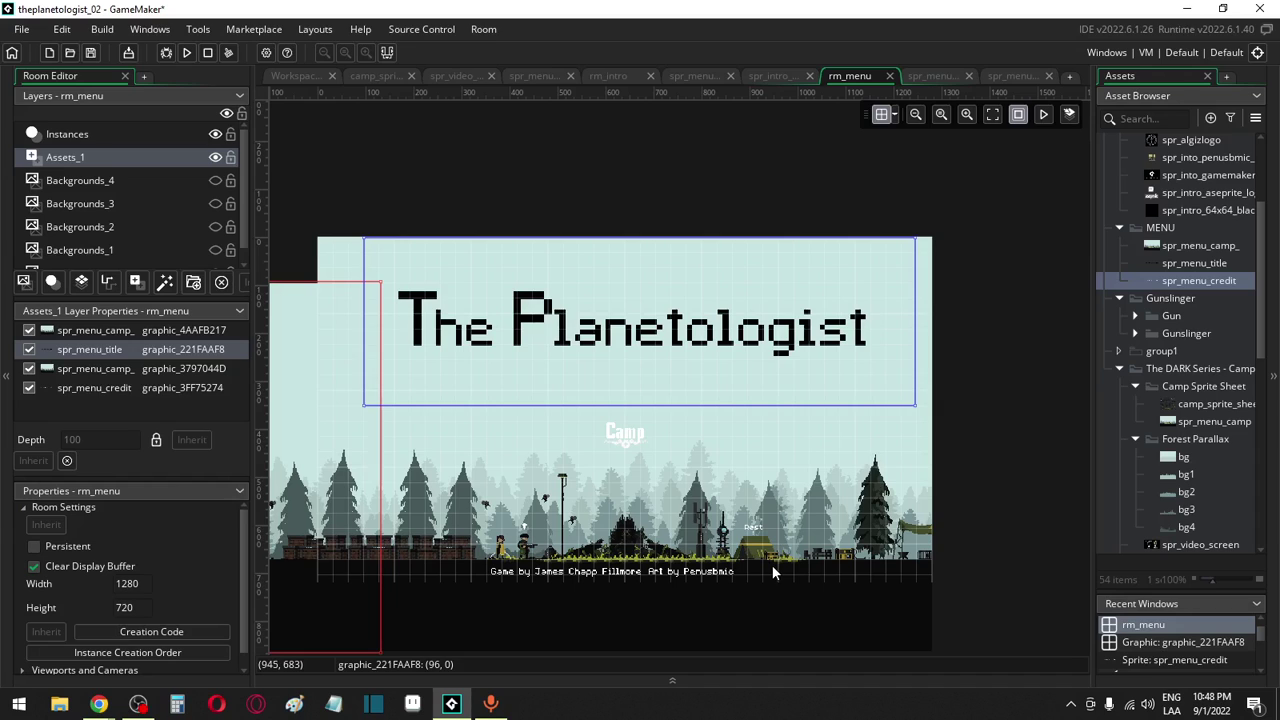
{"action": "left_click", "coordinate": [627, 578]}
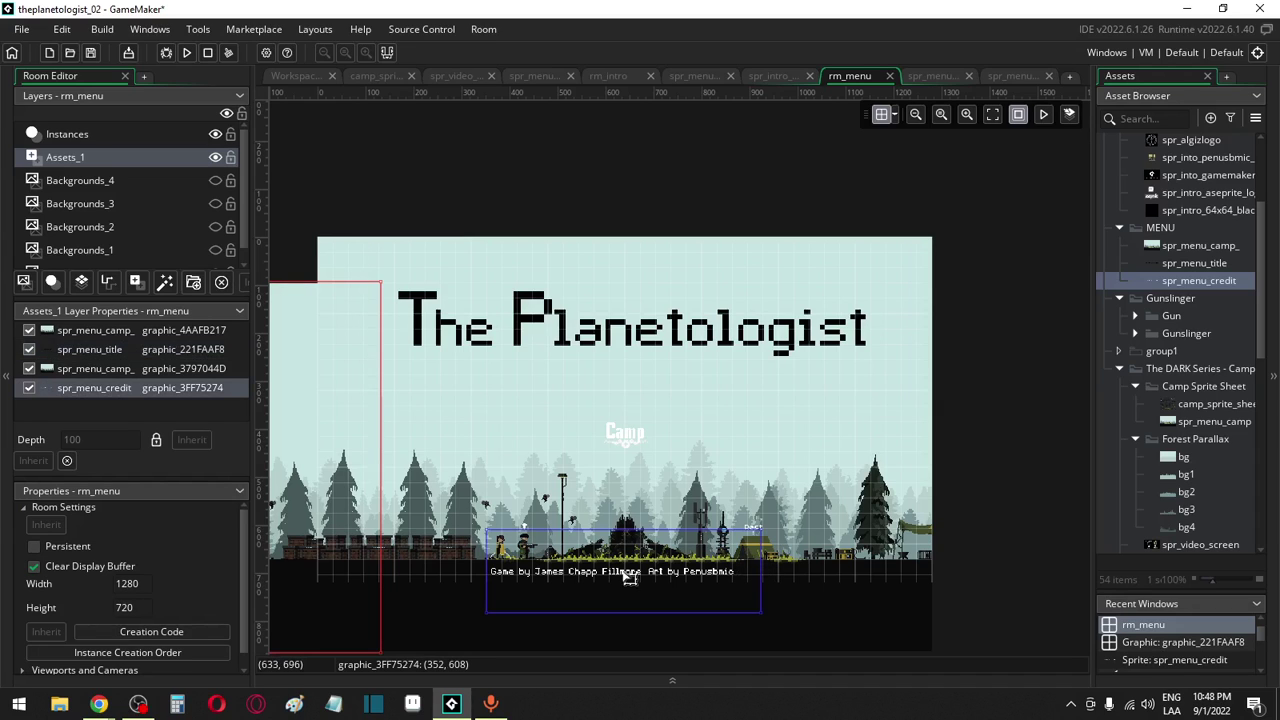
{"action": "left_click_drag", "start_coordinate": [628, 576], "coordinate": [636, 579]}
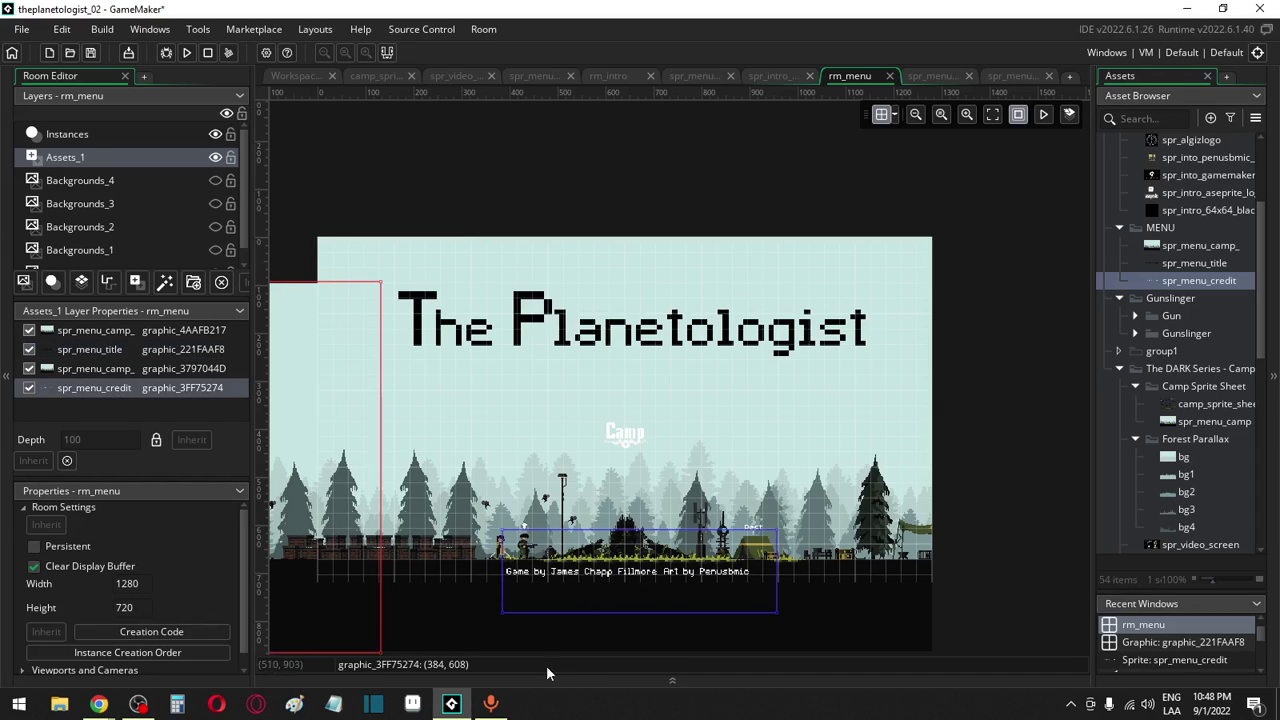
{"action": "left_click", "coordinate": [589, 179]}
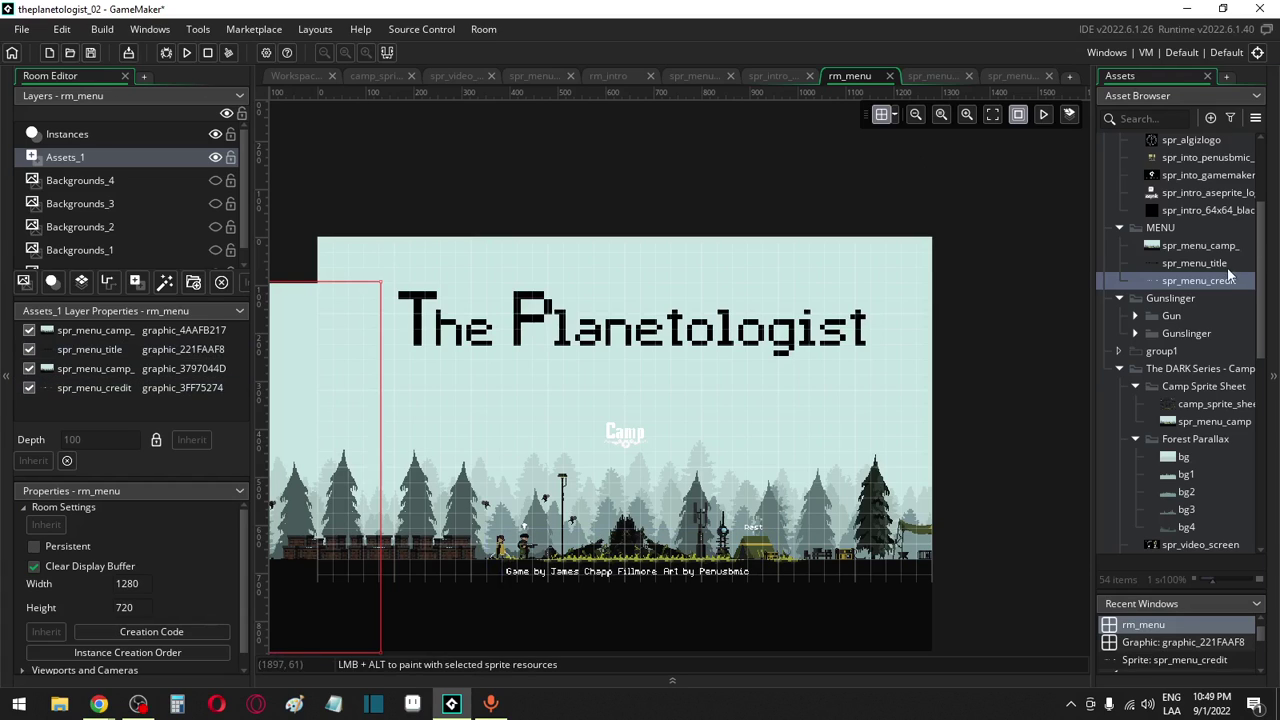
Open the rm_intro room from the project's Rooms group
{"action": "scroll", "coordinate": [1227, 505], "scroll_direction": "down", "scroll_amount": 10}
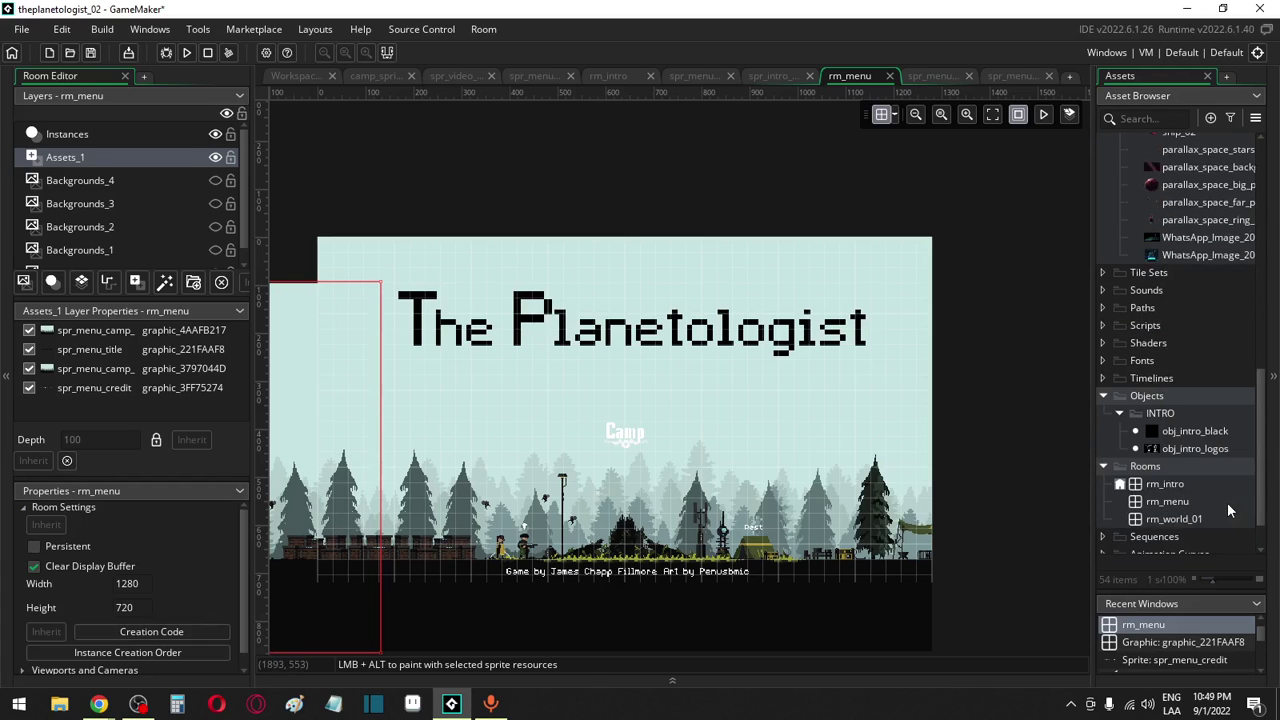
{"action": "double_click", "coordinate": [1163, 440]}
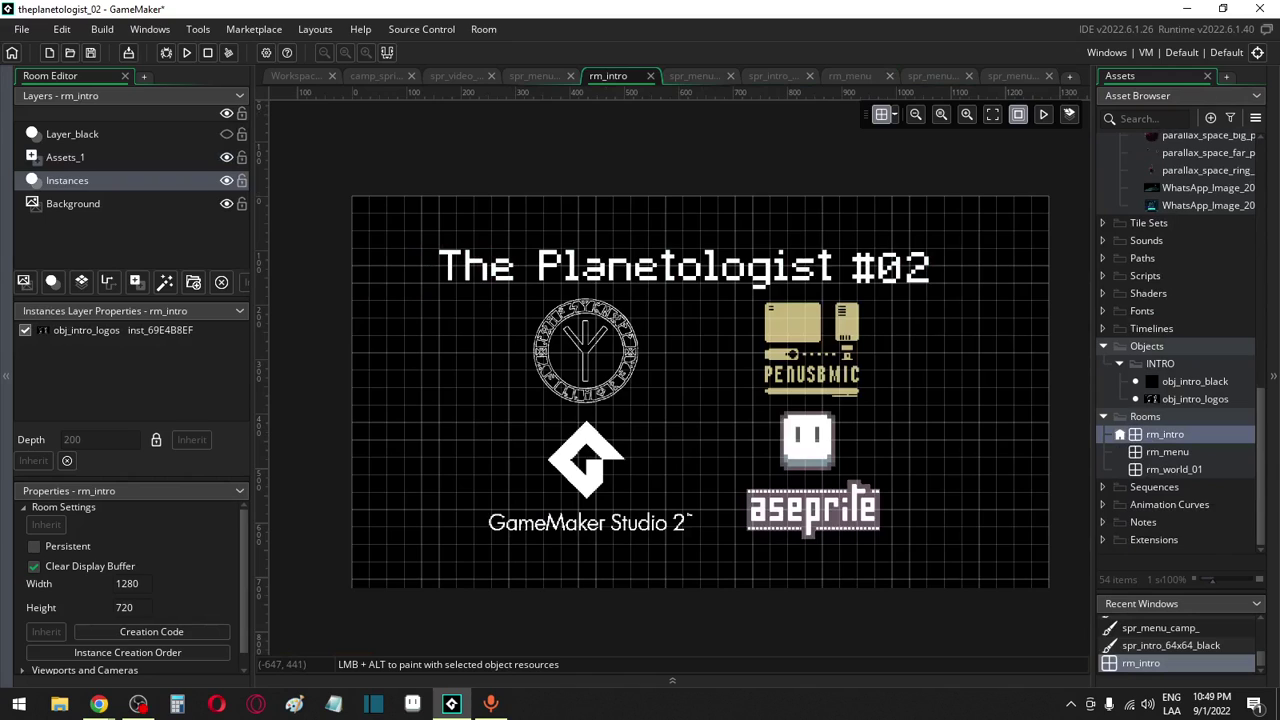
{"action": "left_click", "coordinate": [138, 704]}
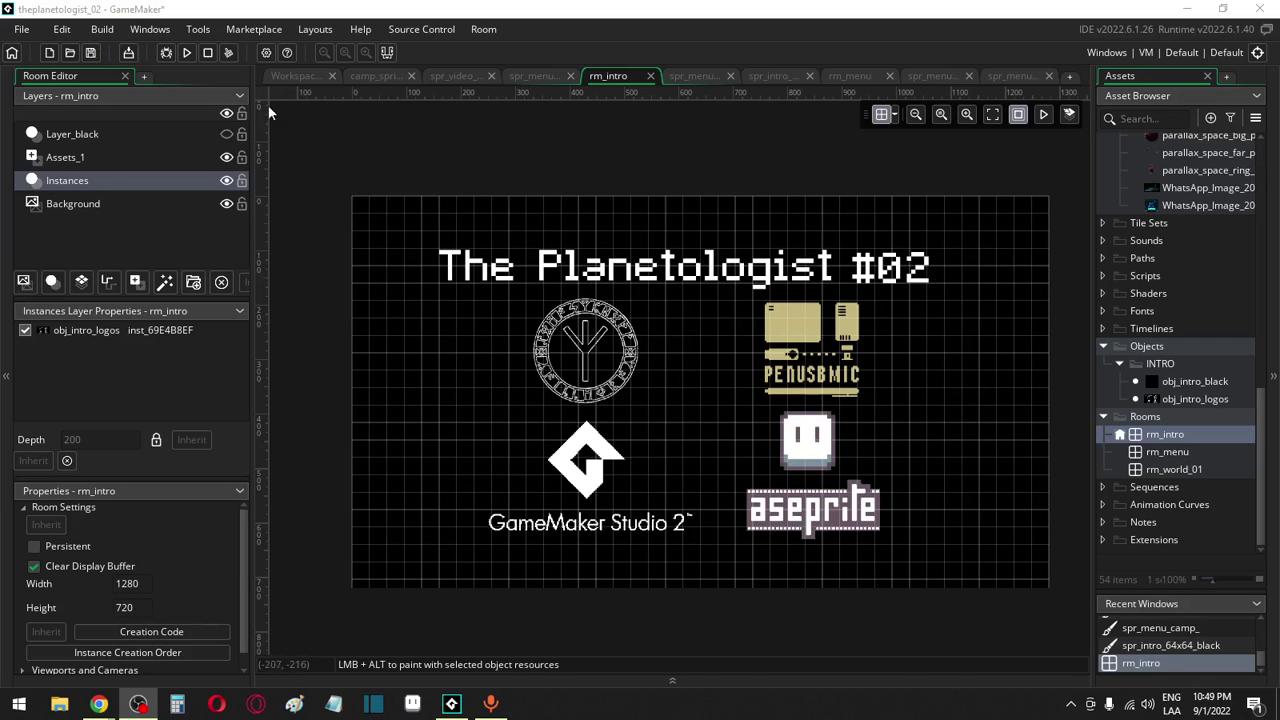
{"action": "left_click", "coordinate": [226, 134]}
{"action": "left_click", "coordinate": [226, 134]}
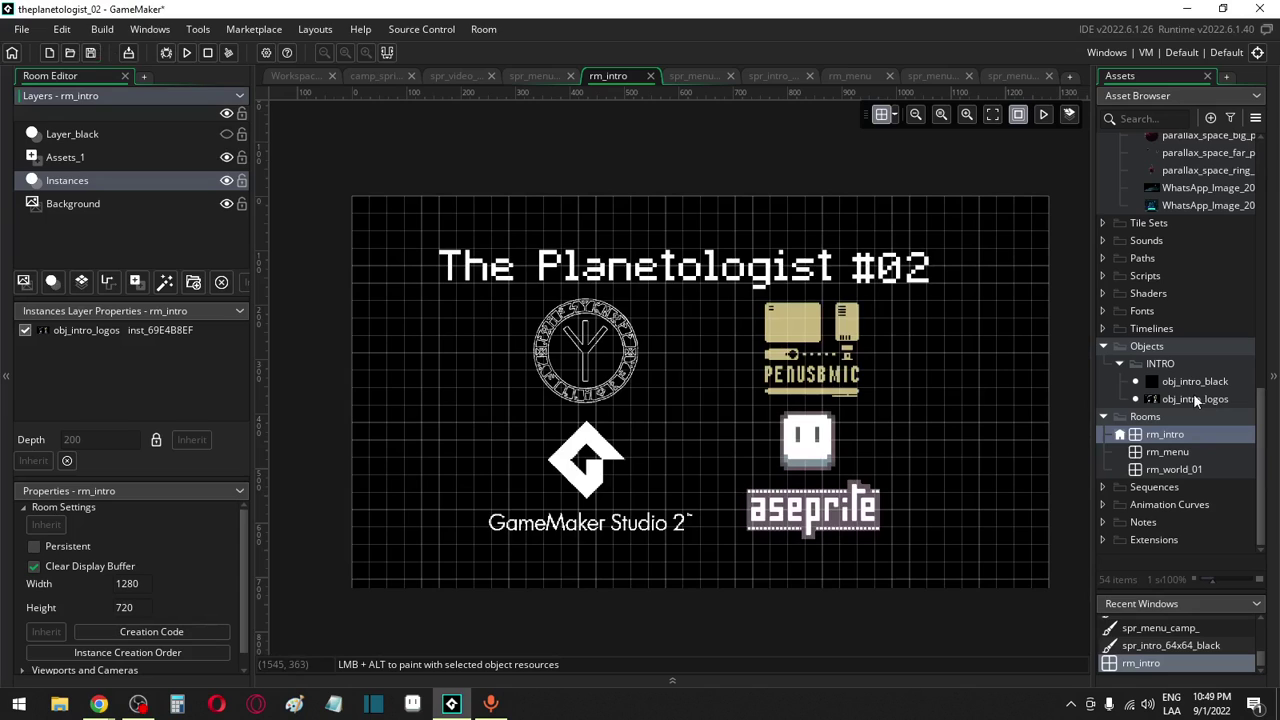
{"action": "left_click", "coordinate": [117, 329]}
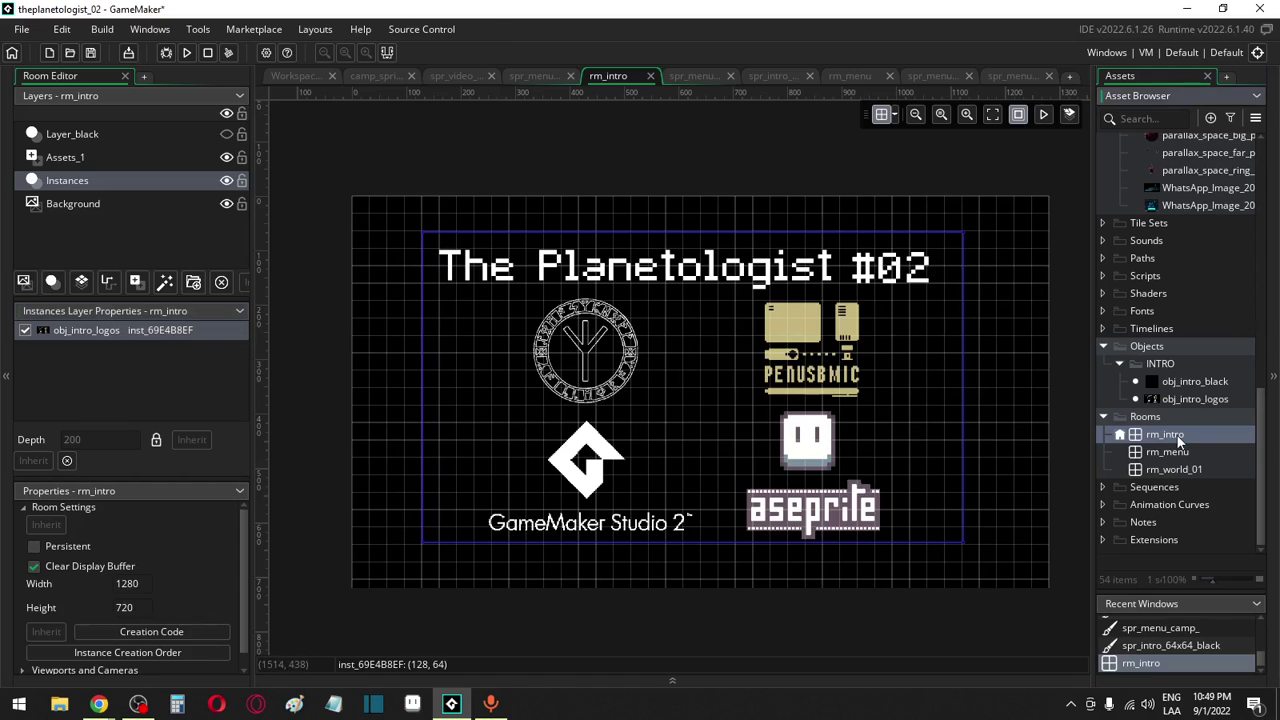
Open the obj_intro_logos object and add a Step event to it
{"action": "double_click", "coordinate": [1168, 398]}
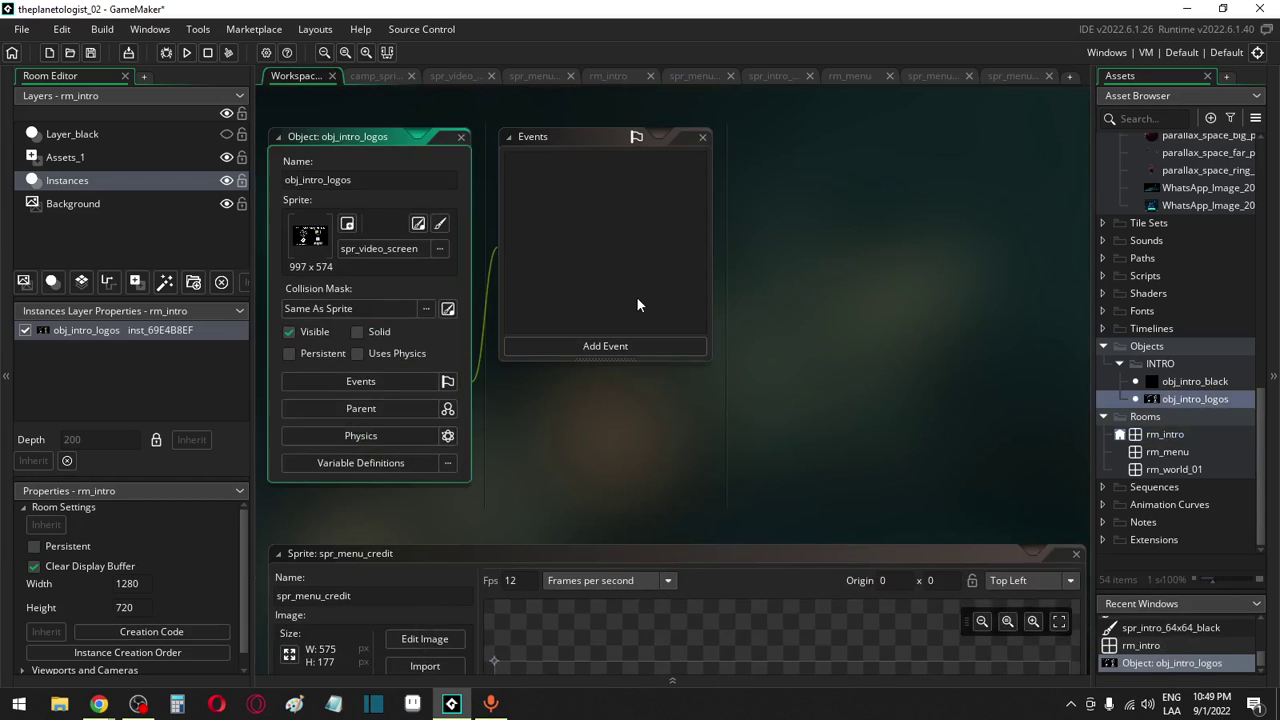
{"action": "right_click", "coordinate": [647, 272]}
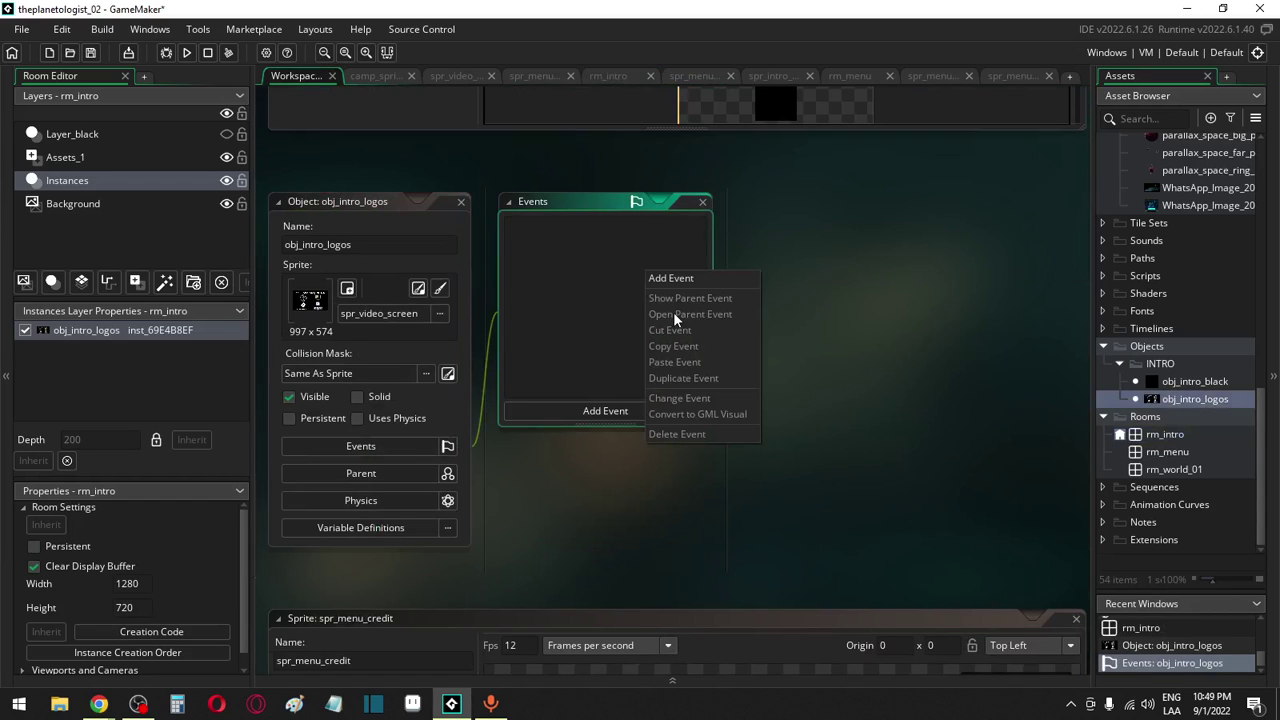
{"action": "left_click", "coordinate": [670, 278]}
{"action": "mouse_move", "coordinate": [742, 334]}
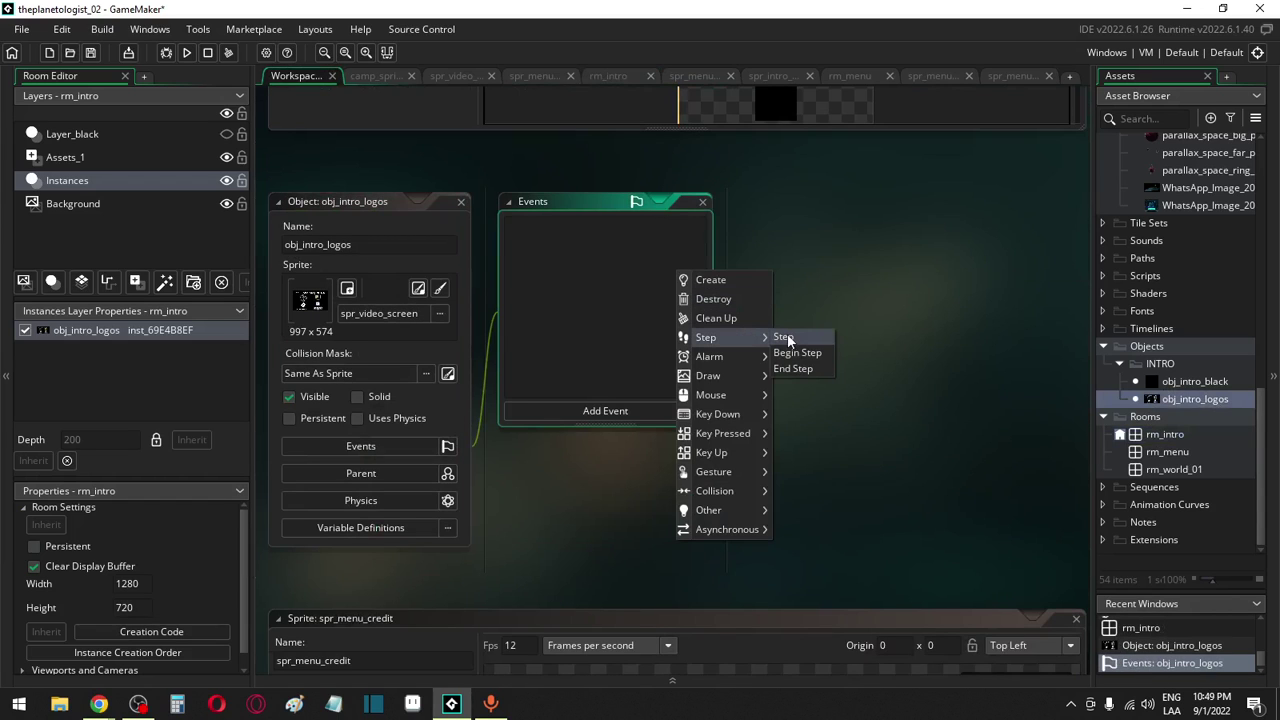
{"action": "left_click", "coordinate": [786, 340]}
Write the condition "if instance_exists(obj_intro_black)" in the Step event code of obj_intro_logos
{"action": "type", "text": "i"}
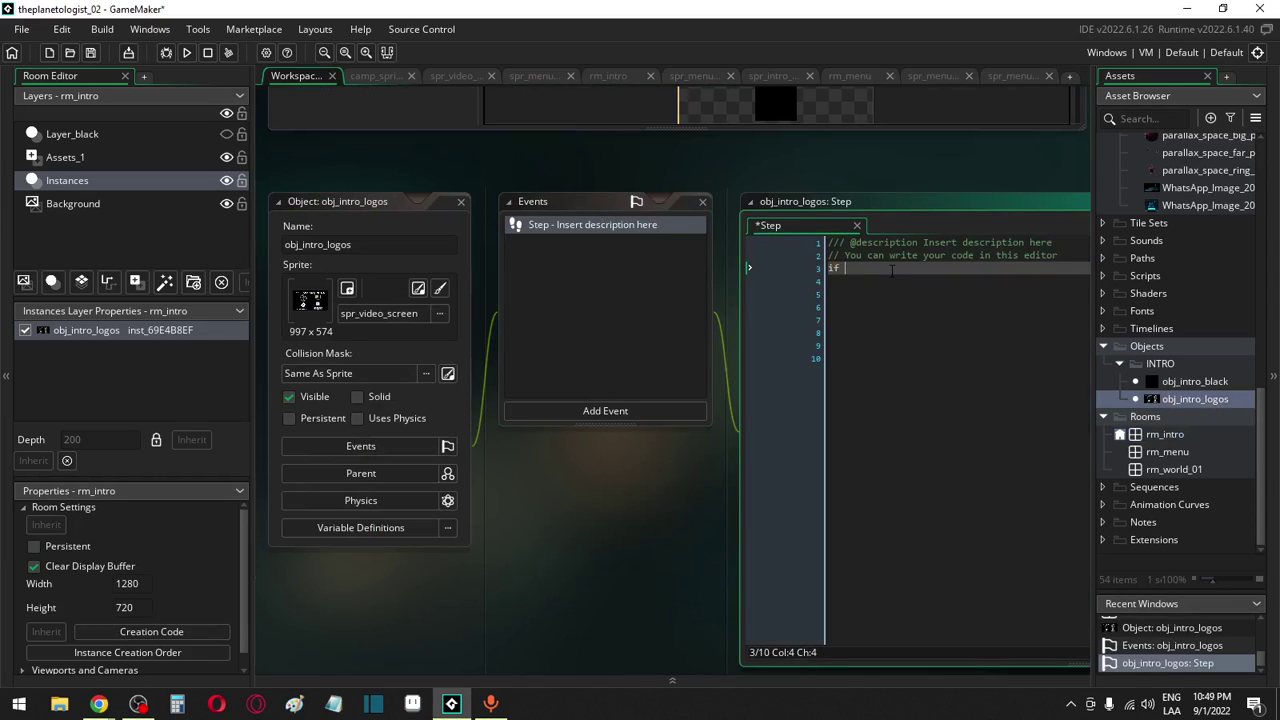
{"action": "type", "text": "f instance_"}
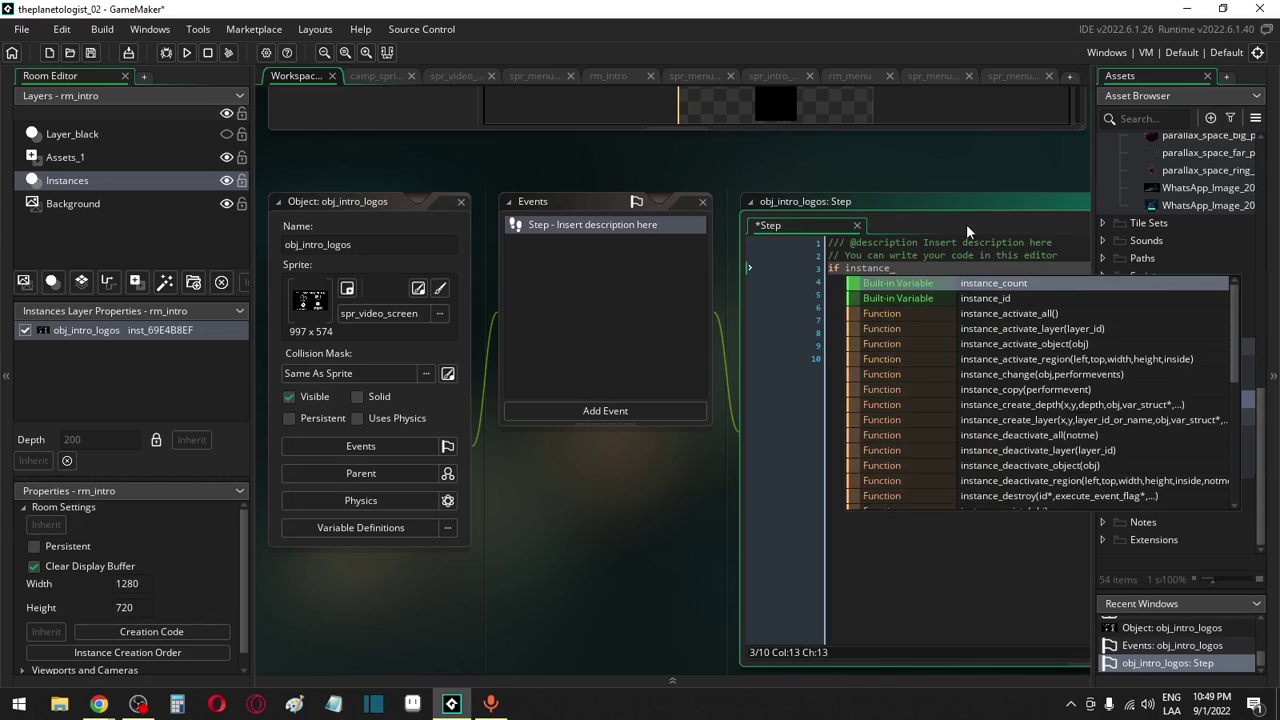
{"action": "type", "text": "exists("}
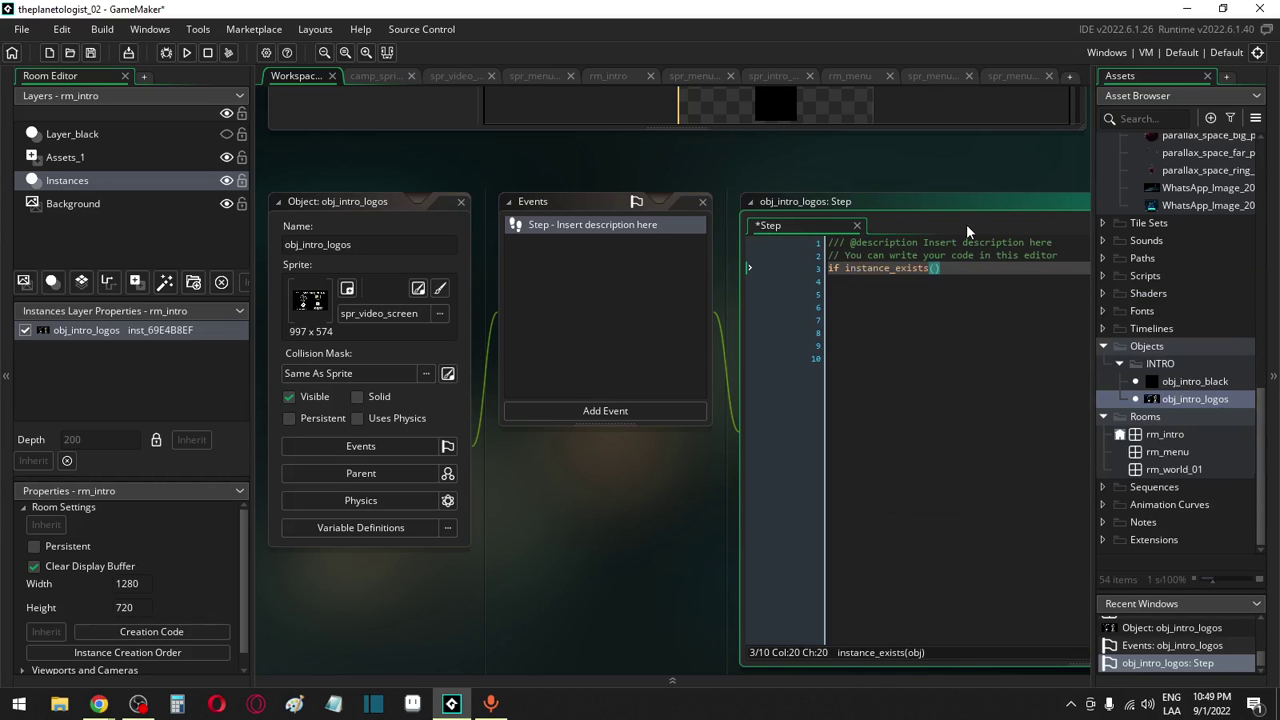
{"action": "type", "text": "obj_in"}
{"action": "type", "text": "tro_black"}
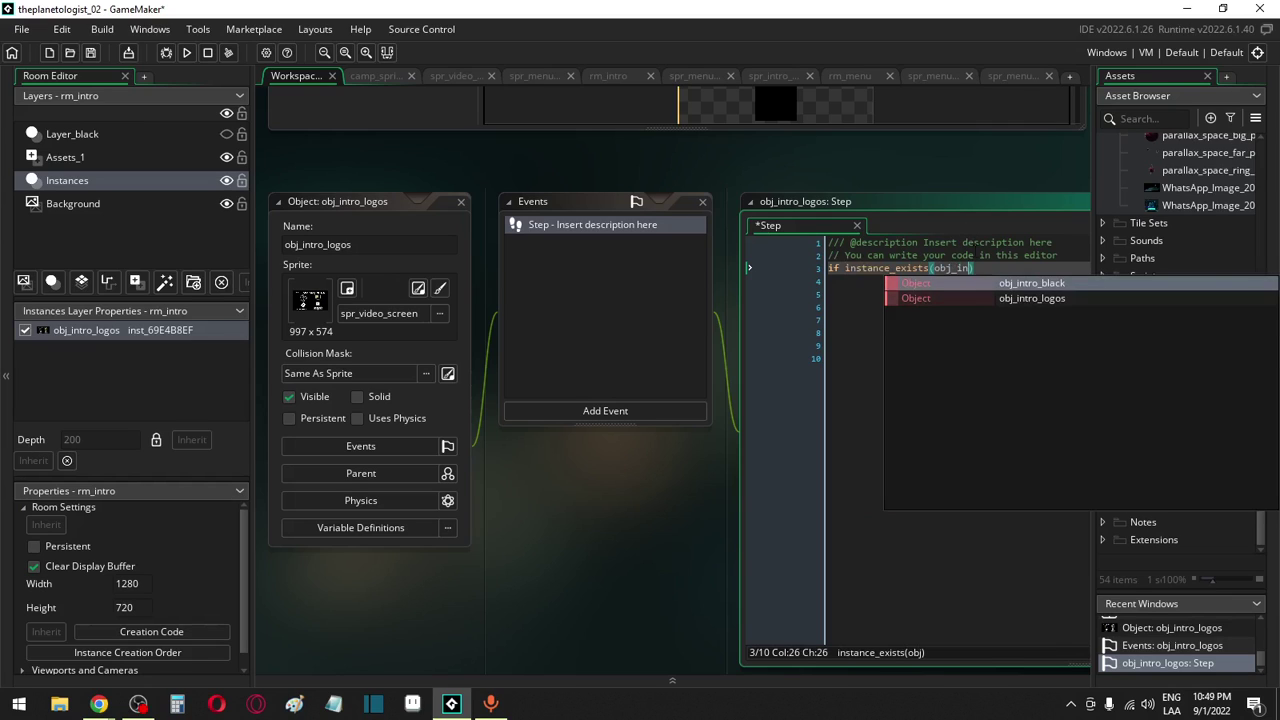
{"action": "type", "text": ")"}
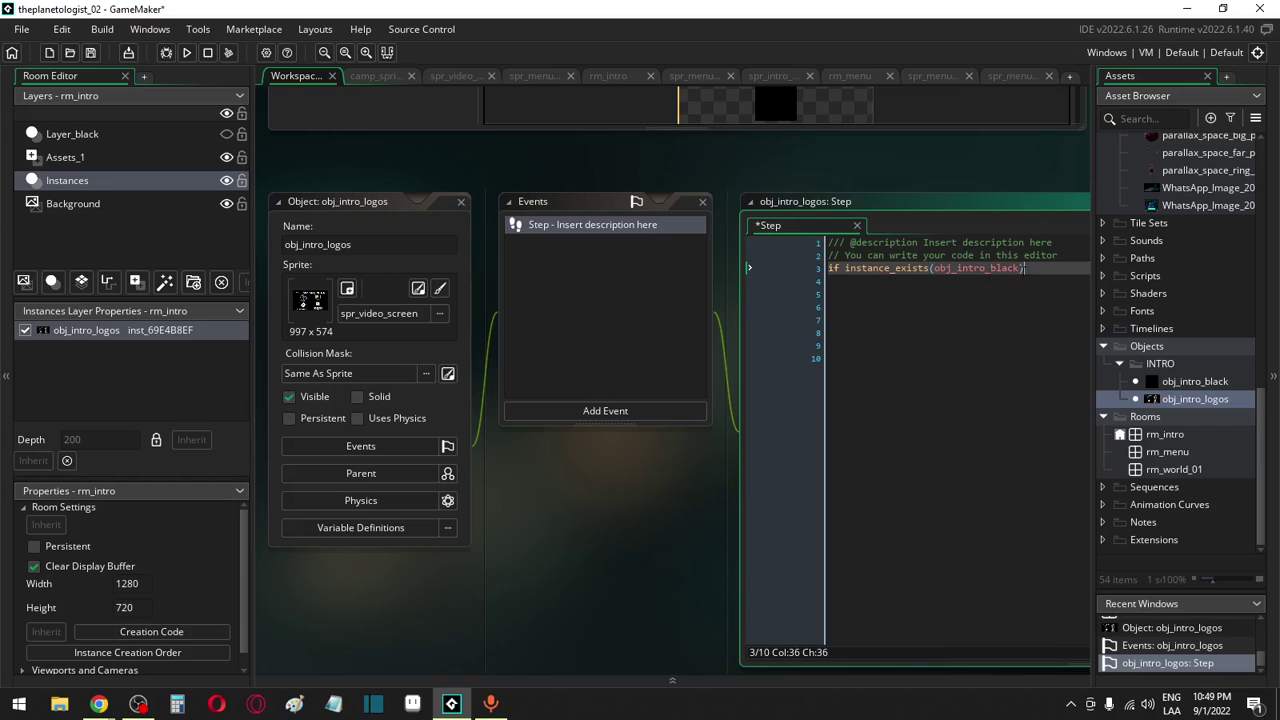
Negate the instance_exists check with "!" and add a braced block with empty lines after the condition
{"action": "left_click", "coordinate": [845, 268]}
{"action": "key", "text": "Right"}
{"action": "key", "text": "Right"}
{"action": "key", "text": "Right"}
{"action": "key", "text": "Right"}
{"action": "key", "text": "Right"}
{"action": "key", "text": "Right"}
{"action": "key", "text": "Right"}
{"action": "key", "text": "Right"}
{"action": "key", "text": "Right"}
{"action": "key", "text": "Right"}
{"action": "key", "text": "Right"}
{"action": "key", "text": "Right"}
{"action": "key", "text": "Right"}
{"action": "key", "text": "Right"}
{"action": "key", "text": "Right"}
{"action": "key", "text": "Right"}
{"action": "key", "text": "Right"}
{"action": "key", "text": "Right"}
{"action": "key", "text": "Right"}
{"action": "key", "text": "Right"}
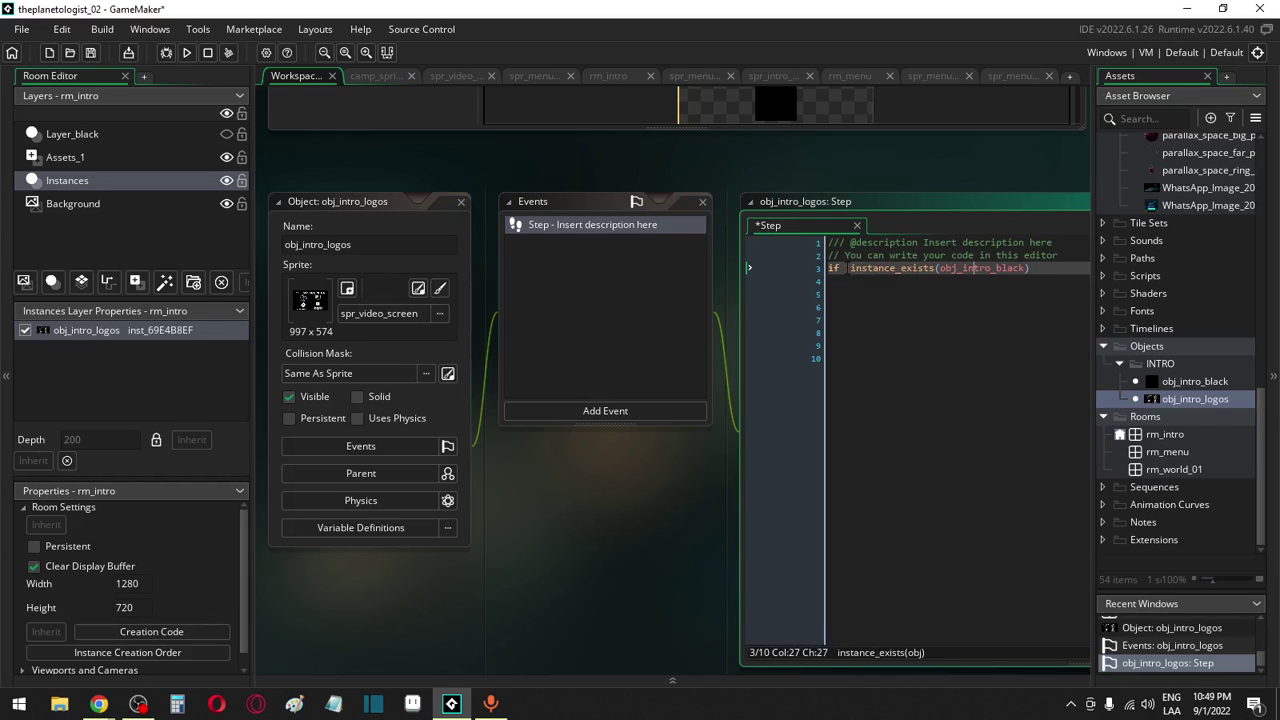
{"action": "key", "text": "Right"}
{"action": "type", "text": "{"}
{"action": "key", "text": "Return"}
{"action": "key", "text": "Return"}
{"action": "key", "text": "Return"}
{"action": "key", "text": "Up"}
{"action": "key", "text": "Up"}
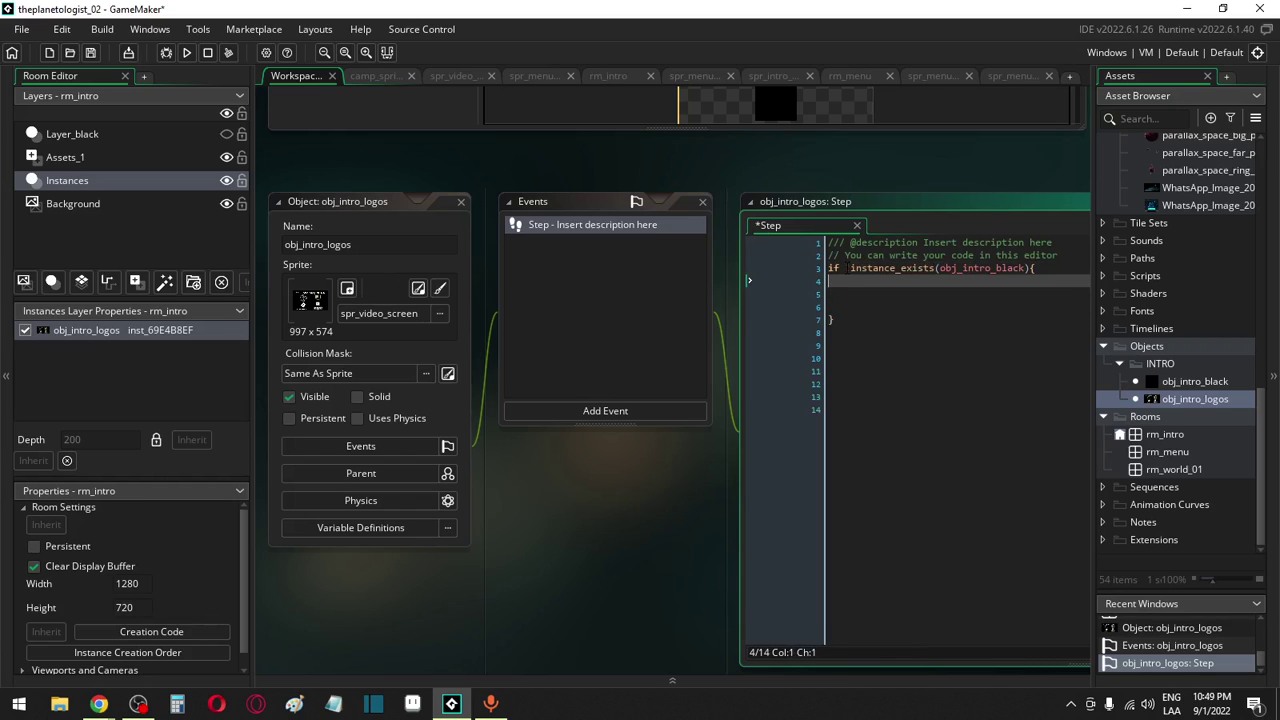
Copy the image_alpha fade and instance_destroy lines from obj_intro_black's Step event into the if block of obj_intro_logos
{"action": "double_click", "coordinate": [1195, 381]}
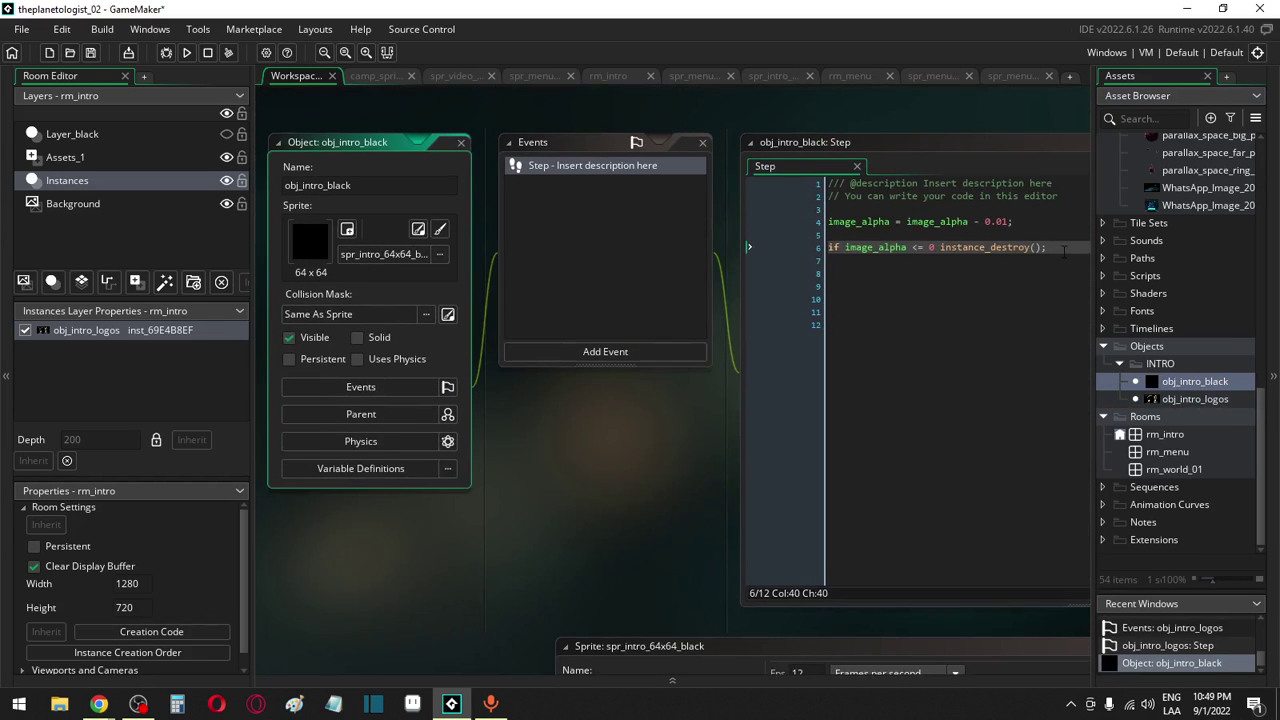
{"action": "left_click_drag", "start_coordinate": [1064, 251], "coordinate": [841, 228]}
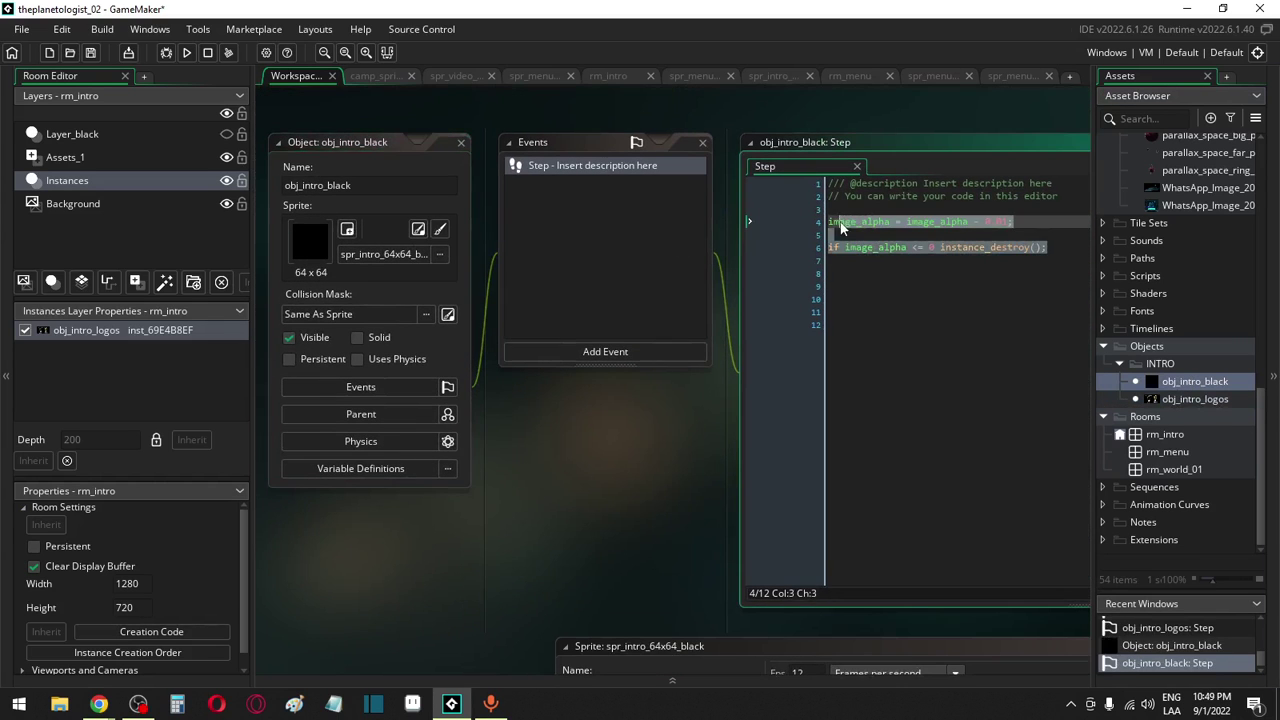
{"action": "double_click", "coordinate": [1198, 396]}
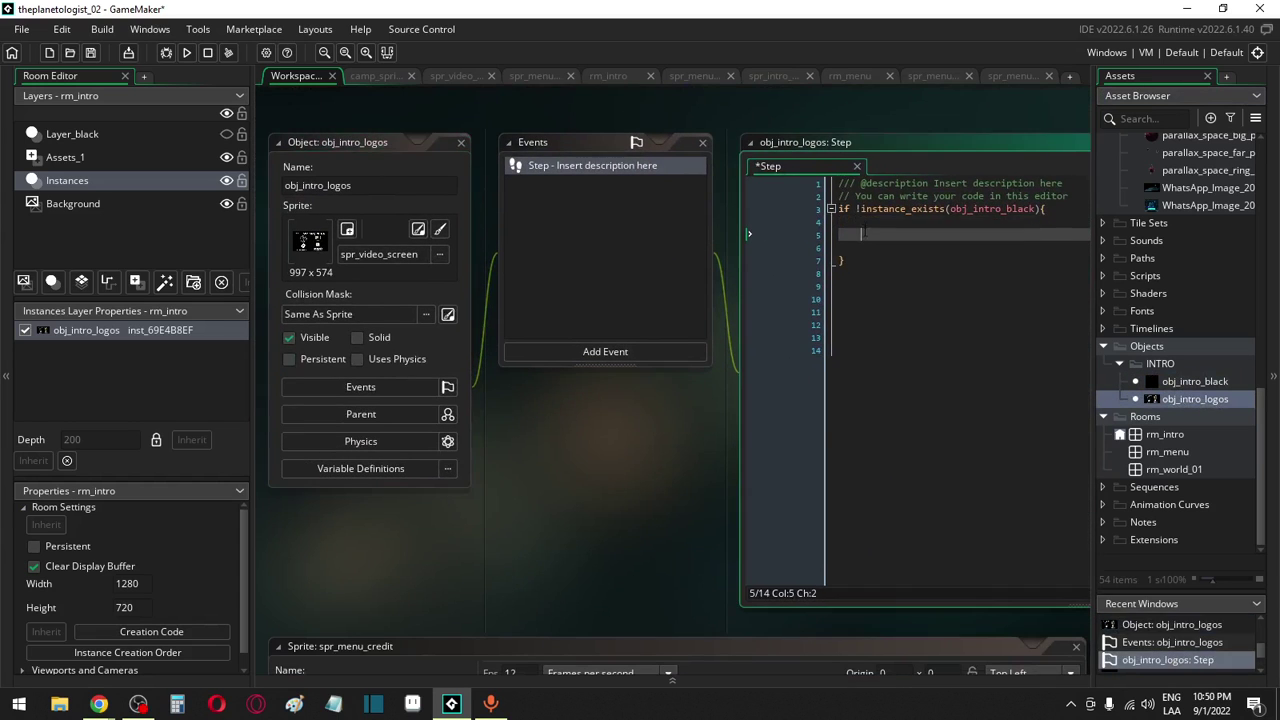
{"action": "type", "text": "image_alpha = image_alpha - 0.01;  if image_alpha <= 0 instance_destroy();"}
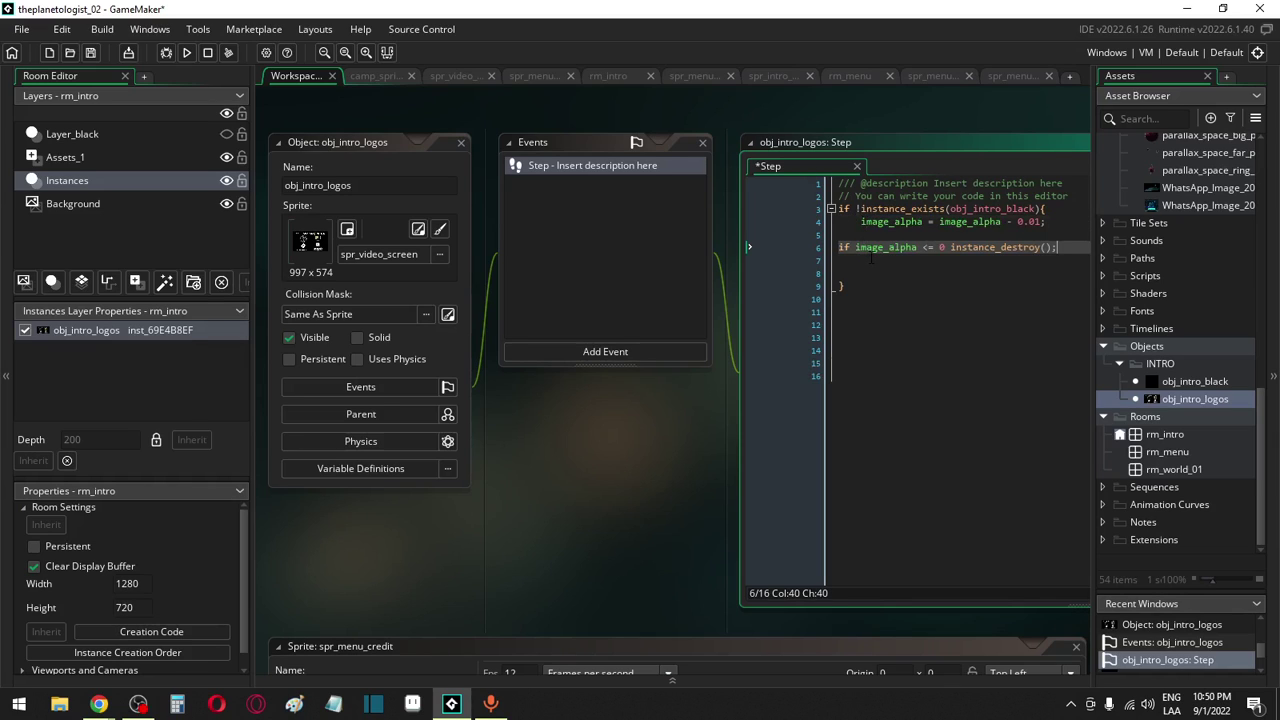
Add a Destroy event to obj_intro_logos containing room_goto(rm_menu);
{"action": "left_click", "coordinate": [615, 351]}
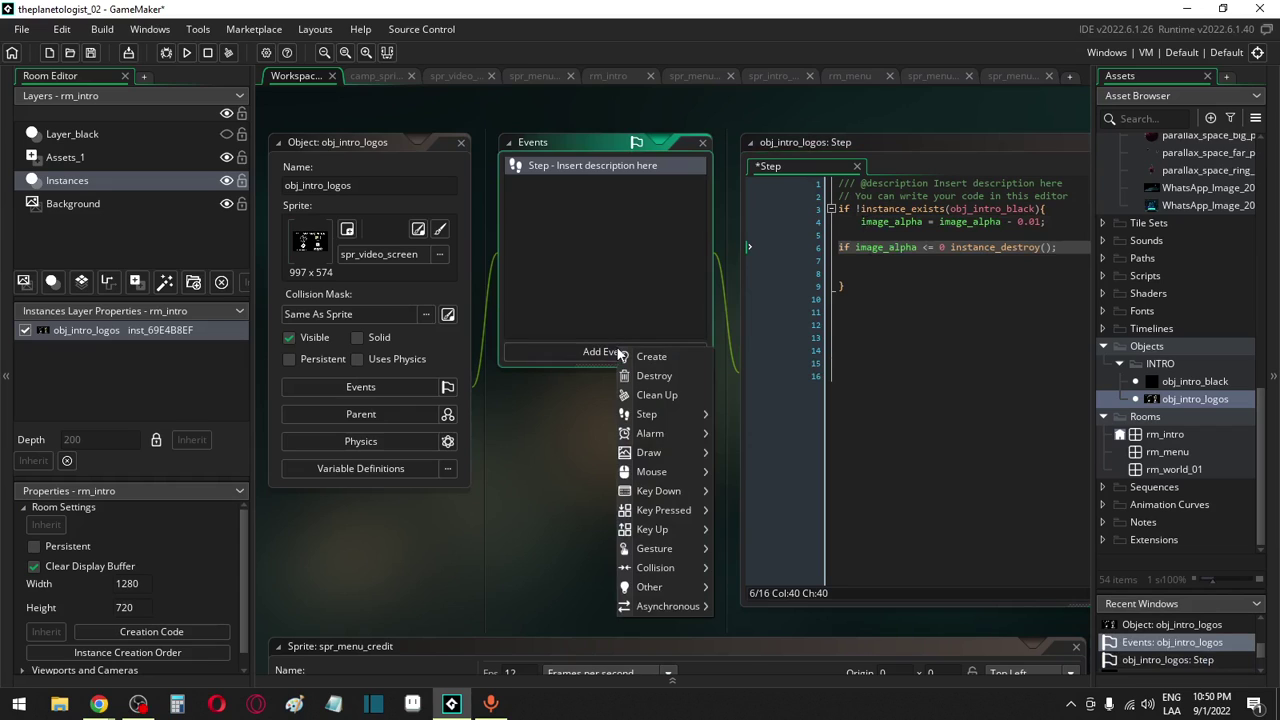
{"action": "left_click", "coordinate": [652, 376]}
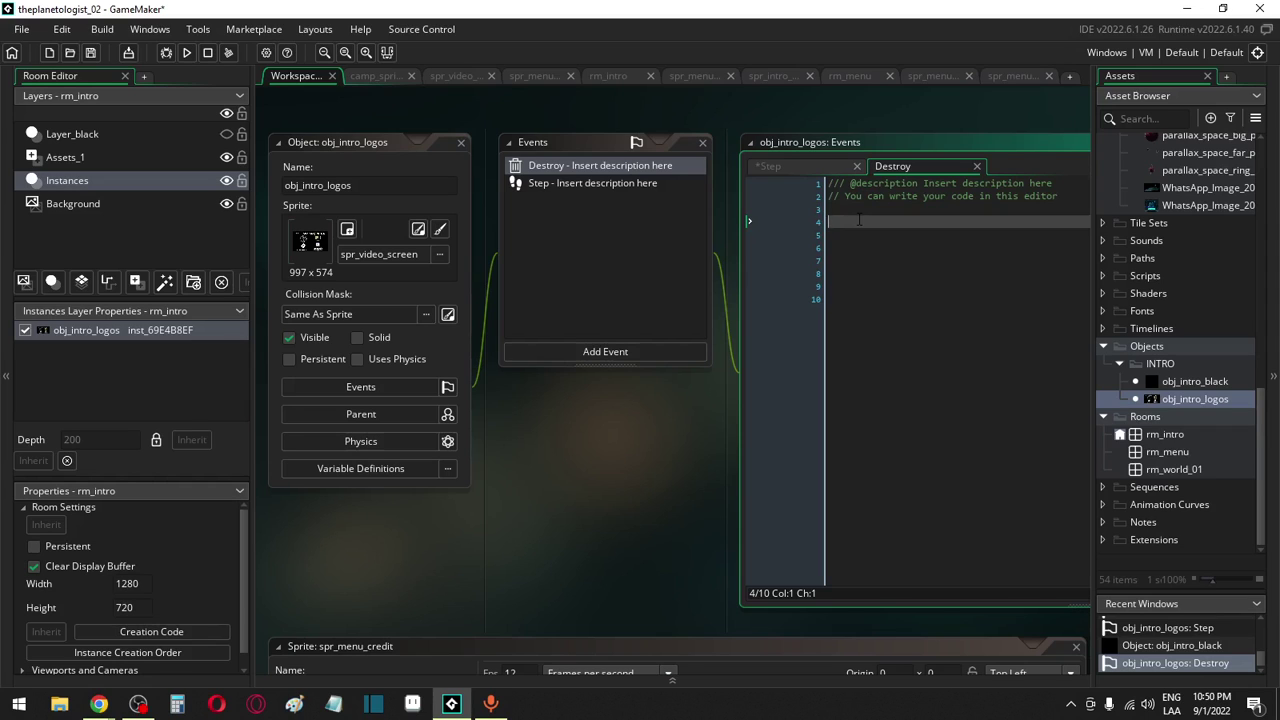
{"action": "type", "text": "room_"}
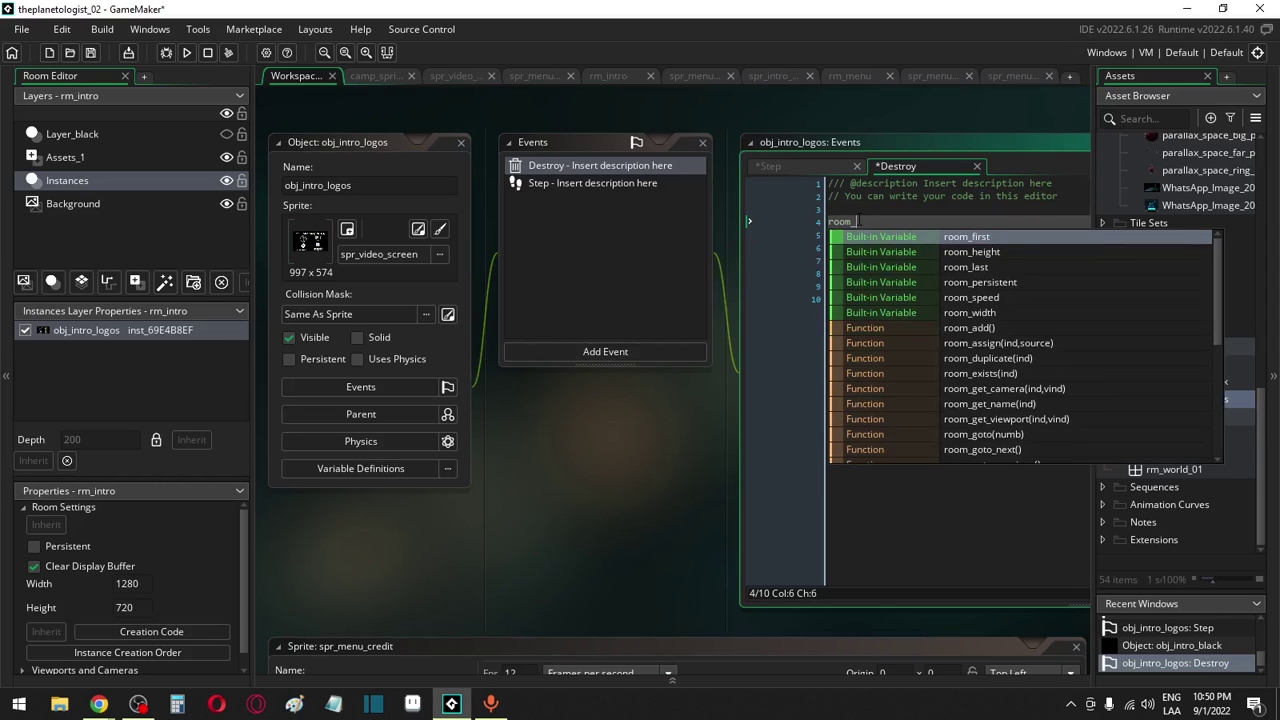
{"action": "type", "text": "go"}
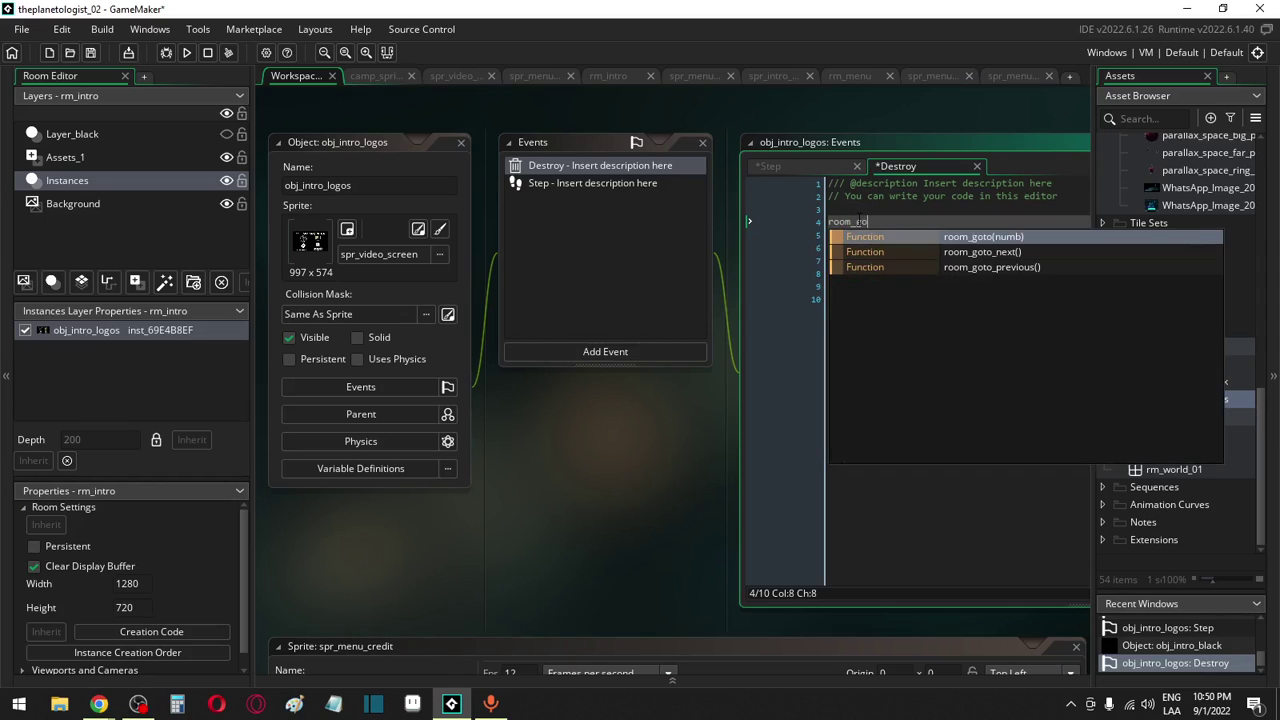
{"action": "key", "text": "Return"}
{"action": "type", "text": "rm_me"}
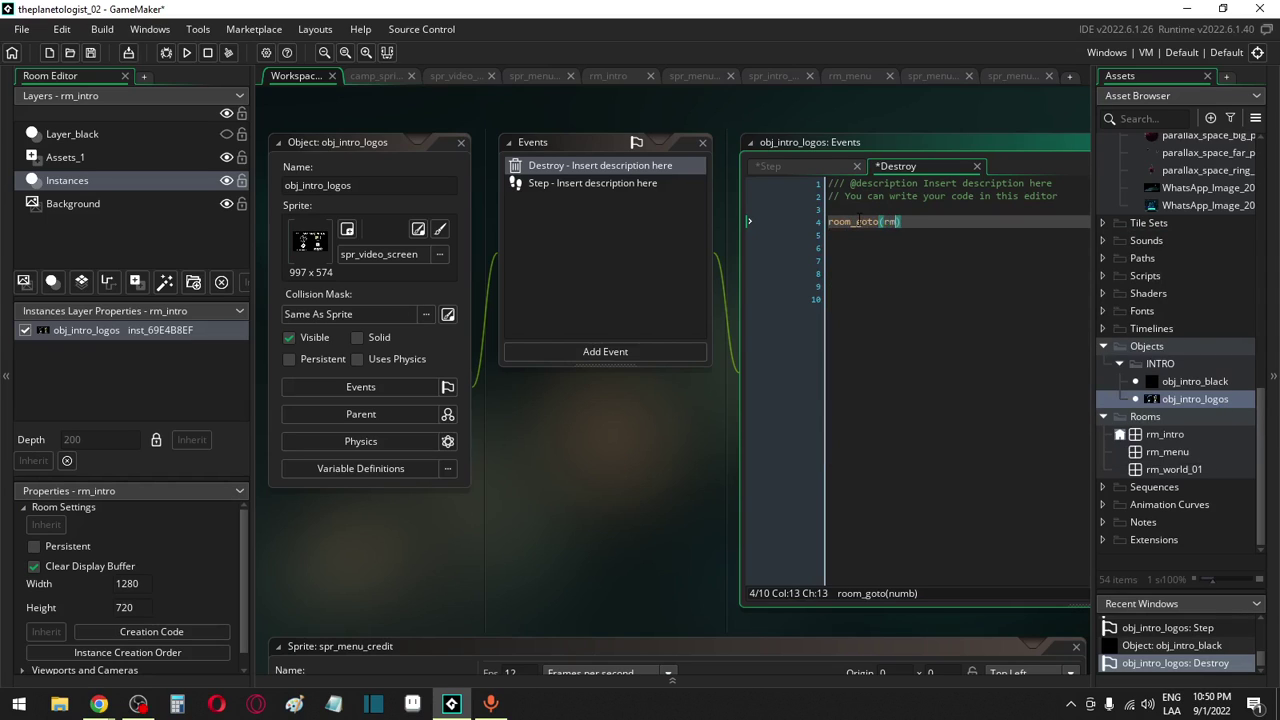
{"action": "key", "text": "Return"}
{"action": "type", "text": ");"}
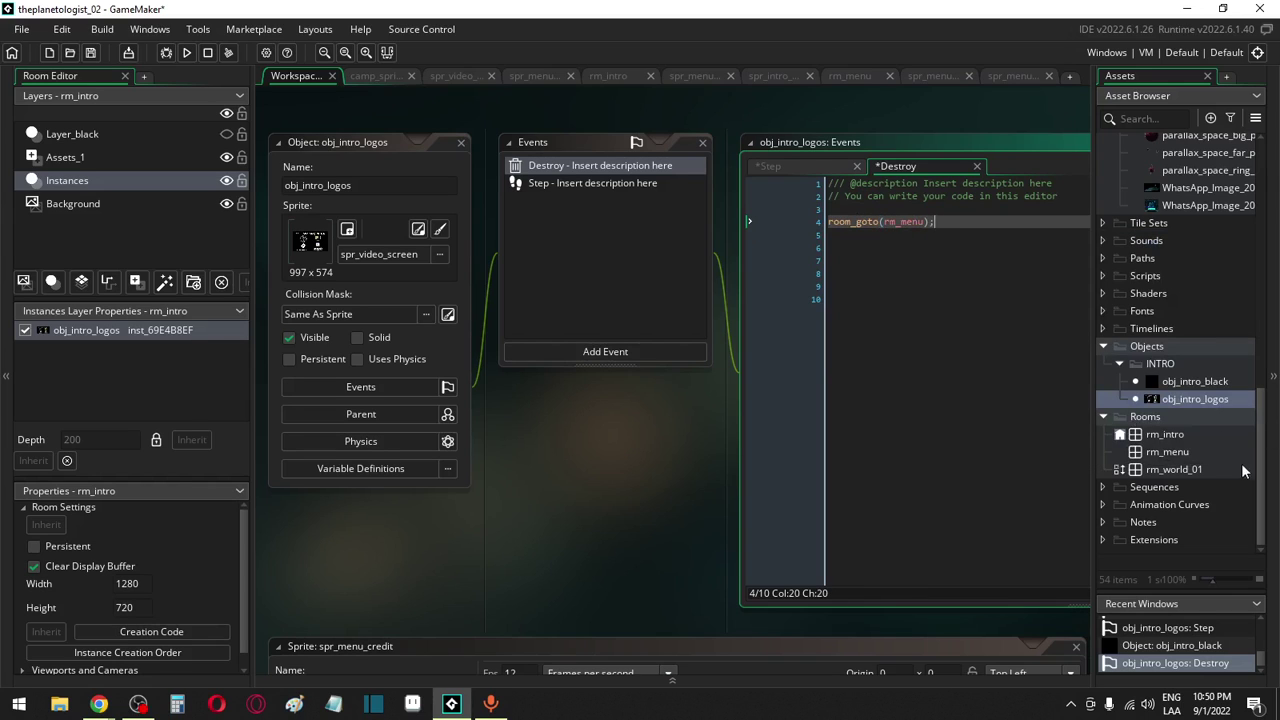
Create an asset group named MENU under Objects, on the same level as the INTRO group
{"action": "right_click", "coordinate": [1181, 398]}
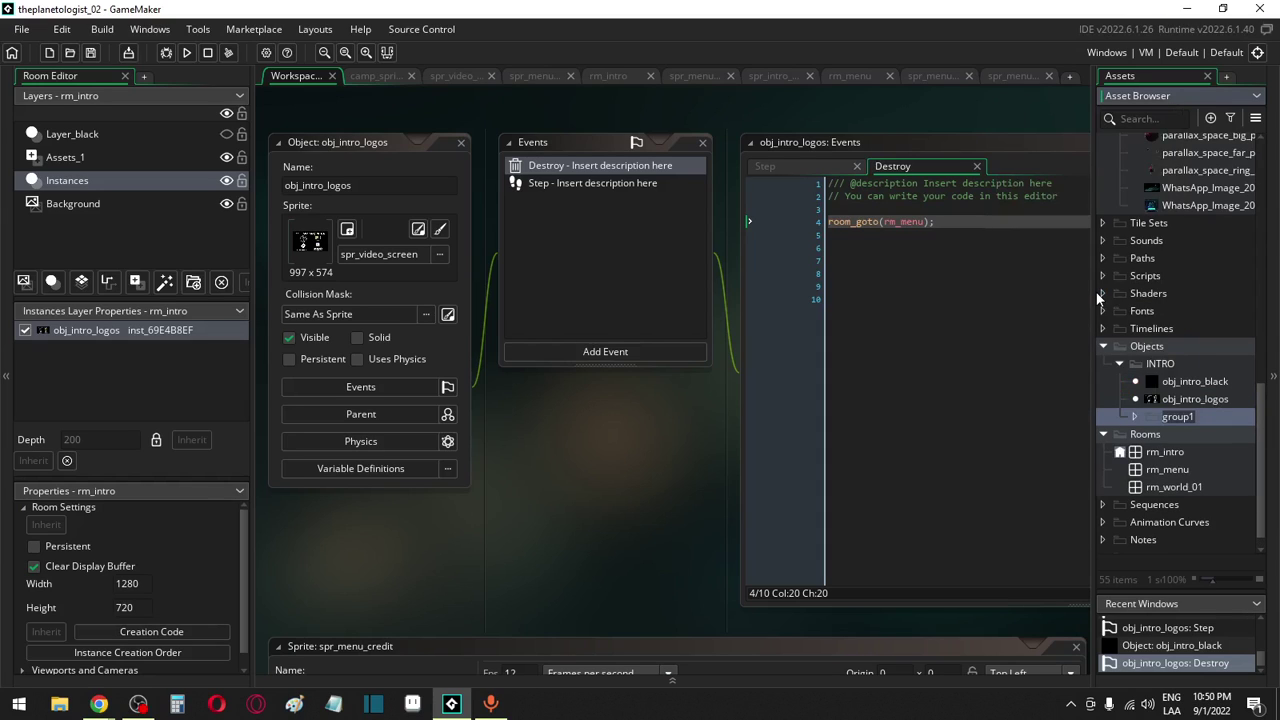
{"action": "type", "text": "MENU"}
{"action": "left_click_drag", "start_coordinate": [1173, 416], "coordinate": [1168, 372]}
Create a new object inside the MENU group
{"action": "right_click", "coordinate": [1158, 418]}
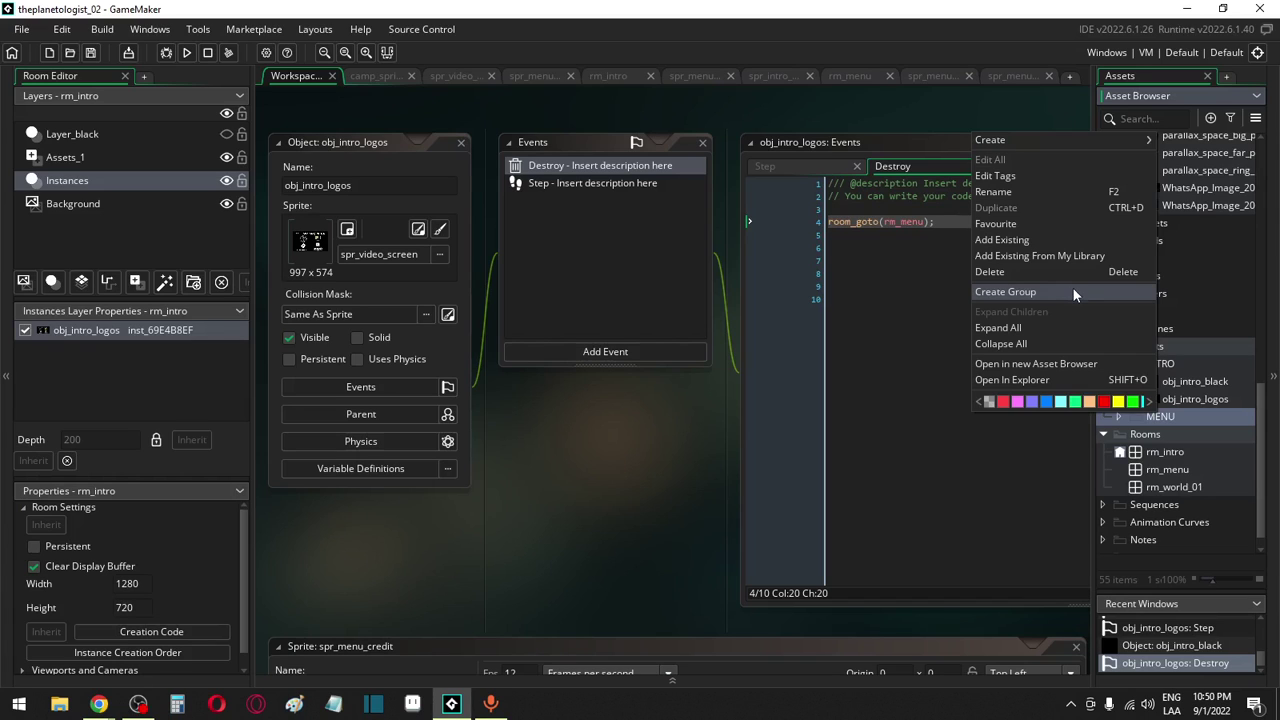
{"action": "mouse_move", "coordinate": [1092, 142]}
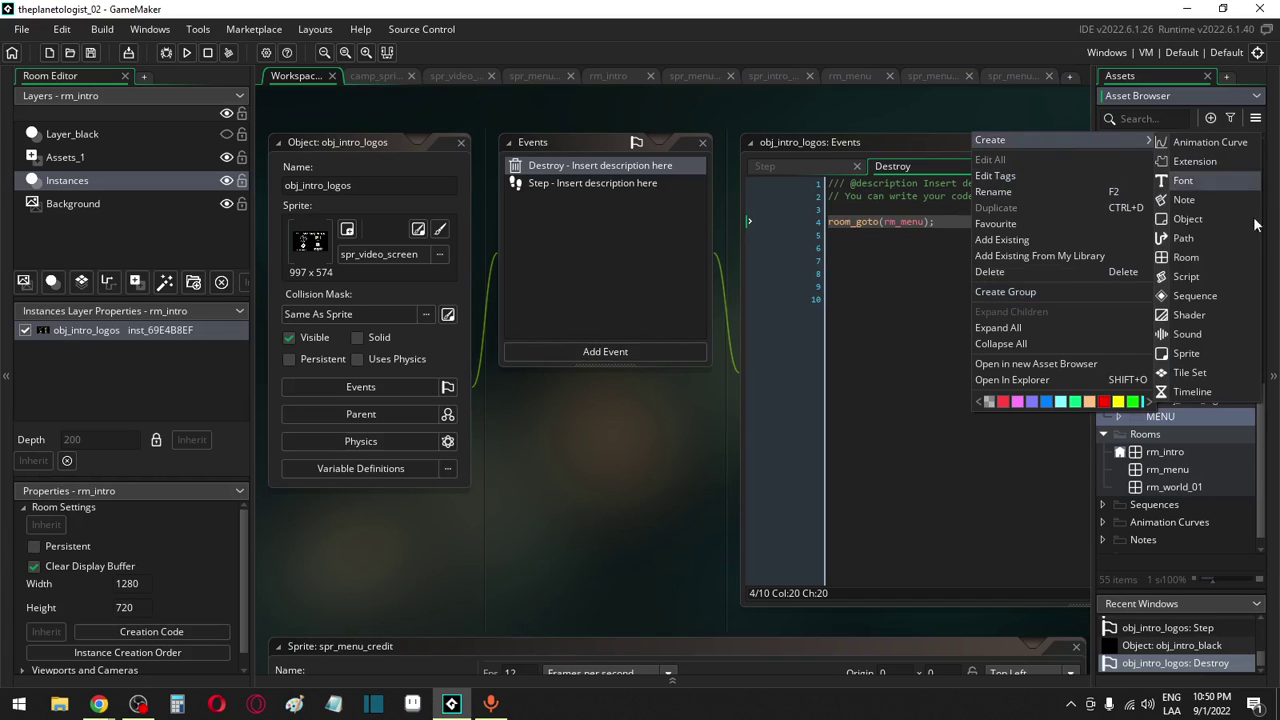
{"action": "left_click", "coordinate": [1188, 219]}
Duplicate obj_intro_black and move the copy into the MENU group
{"action": "left_click", "coordinate": [1179, 384]}
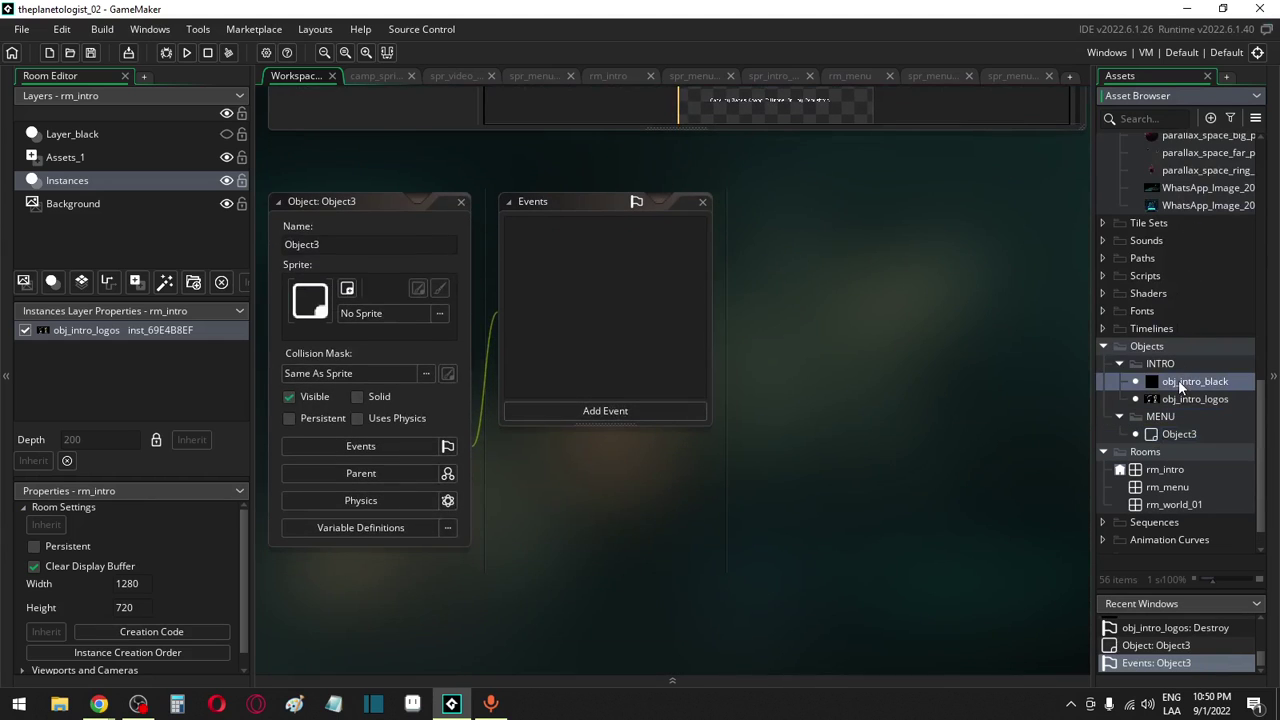
{"action": "key", "text": "ctrl+d"}
{"action": "left_click", "coordinate": [1189, 402]}
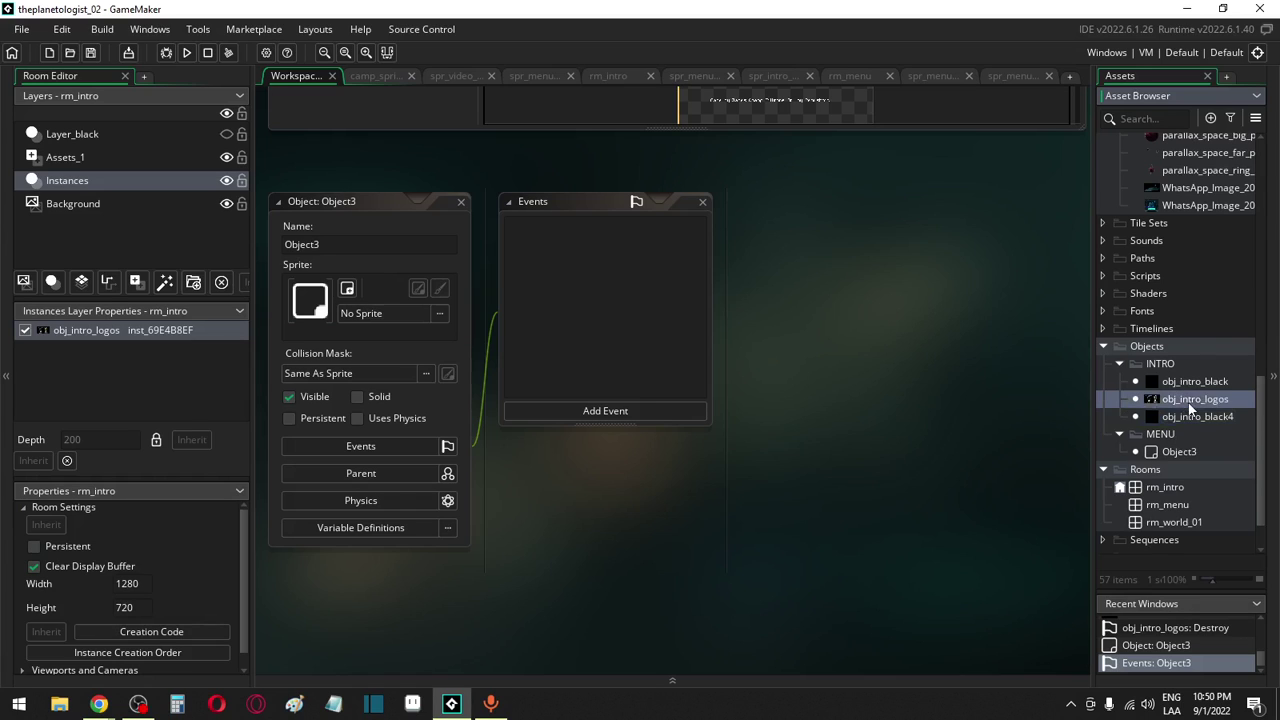
{"action": "left_click", "coordinate": [1190, 418]}
{"action": "mouse_move", "coordinate": [1190, 418]}
{"action": "left_mouse_down"}
{"action": "mouse_move", "coordinate": [1177, 451]}
{"action": "mouse_move", "coordinate": [1186, 443]}
{"action": "left_mouse_up"}
Rename the duplicated black object in the MENU group as obj_menu_black
{"action": "left_click", "coordinate": [1186, 434]}
{"action": "key", "text": "Return"}
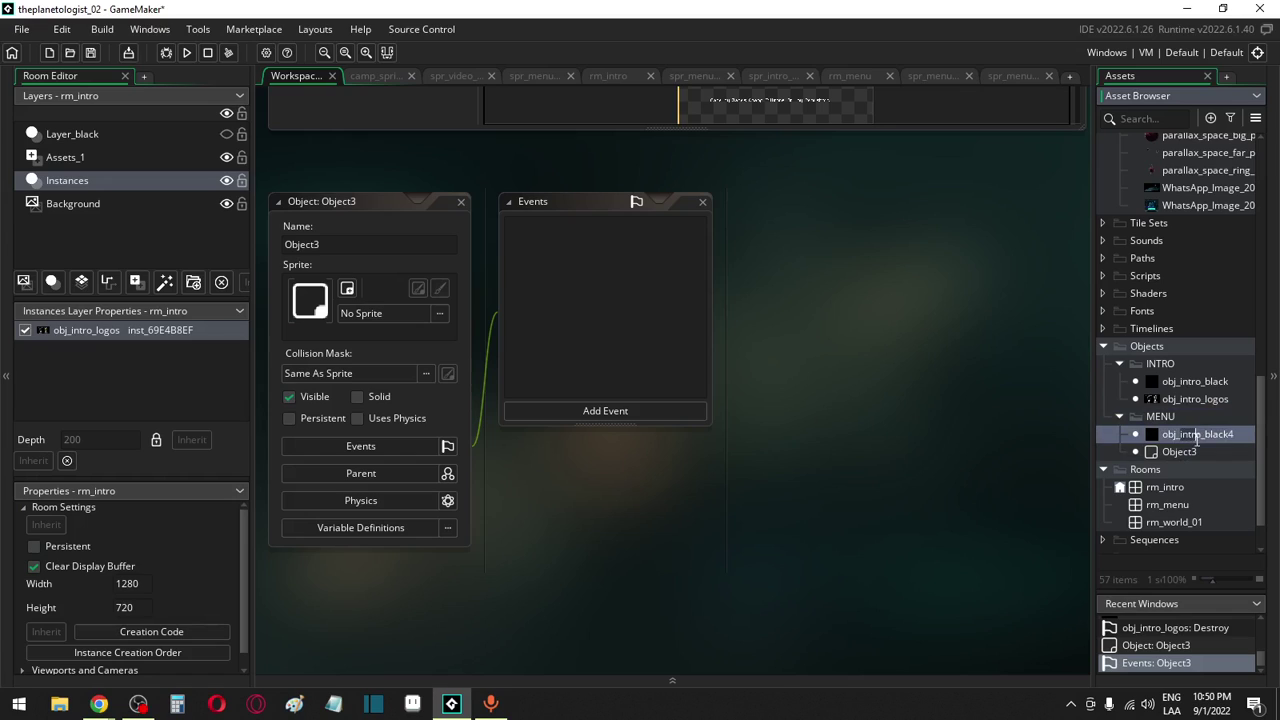
{"action": "type", "text": "menu"}
{"action": "left_click", "coordinate": [1182, 449]}
{"action": "left_click", "coordinate": [1181, 434]}
Make the Layer_black layer visible in the rm_intro room
{"action": "left_click", "coordinate": [453, 75]}
{"action": "left_click", "coordinate": [527, 79]}
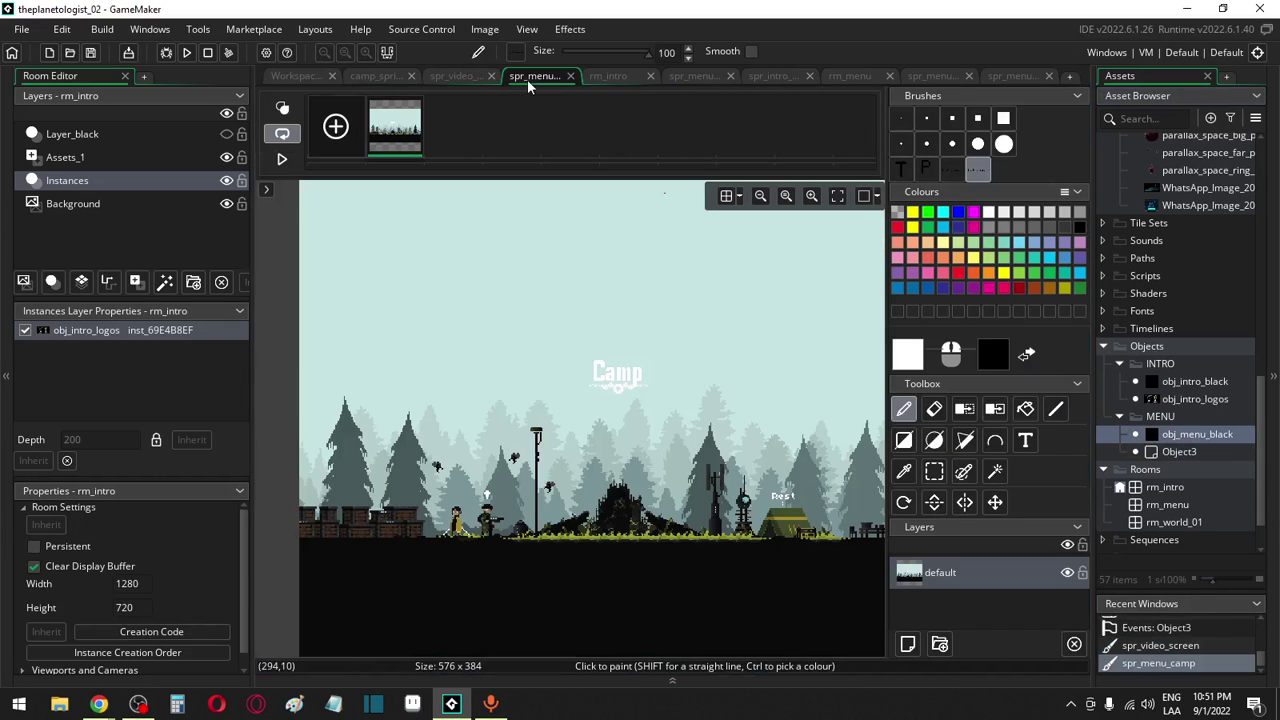
{"action": "left_click", "coordinate": [126, 132]}
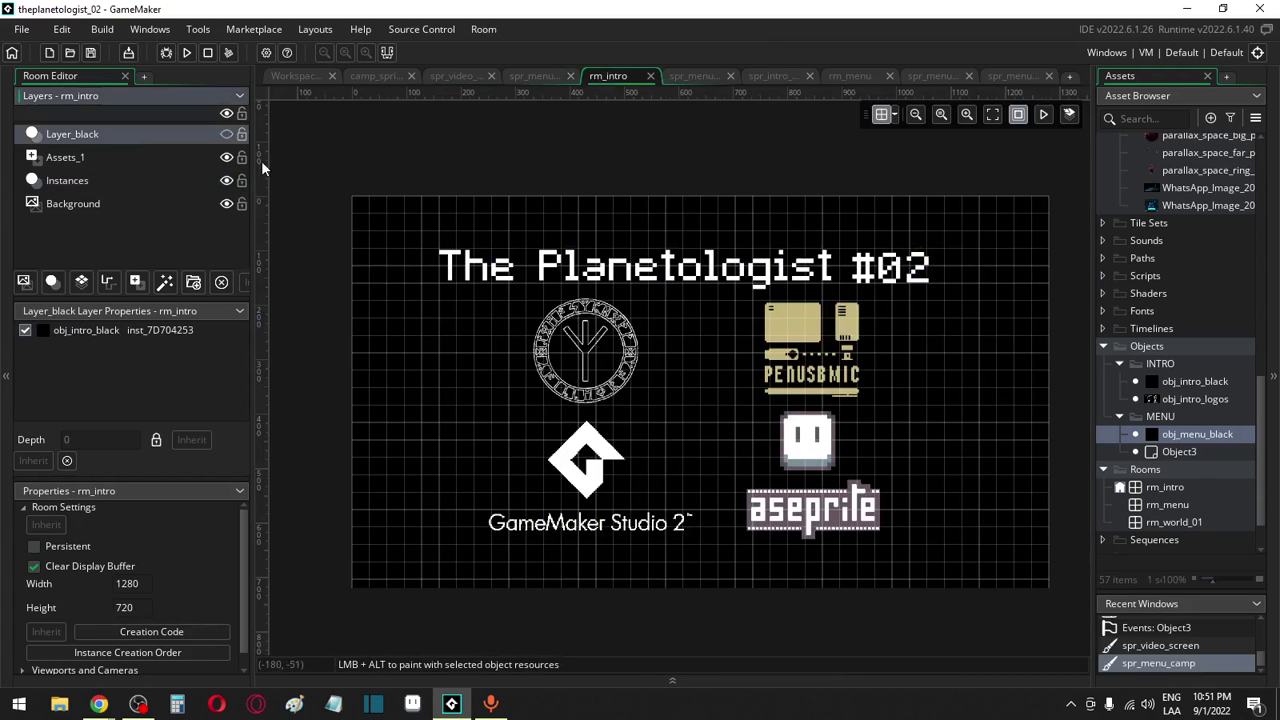
{"action": "left_click", "coordinate": [226, 133]}
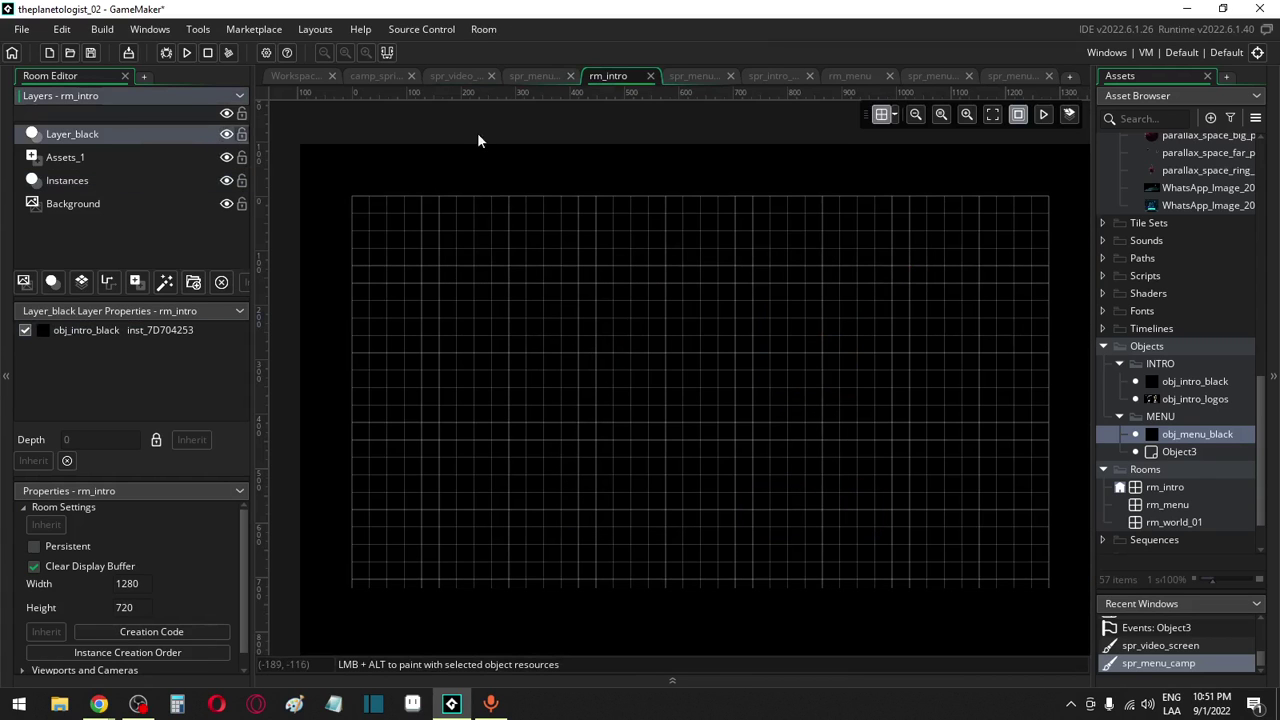
{"action": "left_click", "coordinate": [687, 77]}
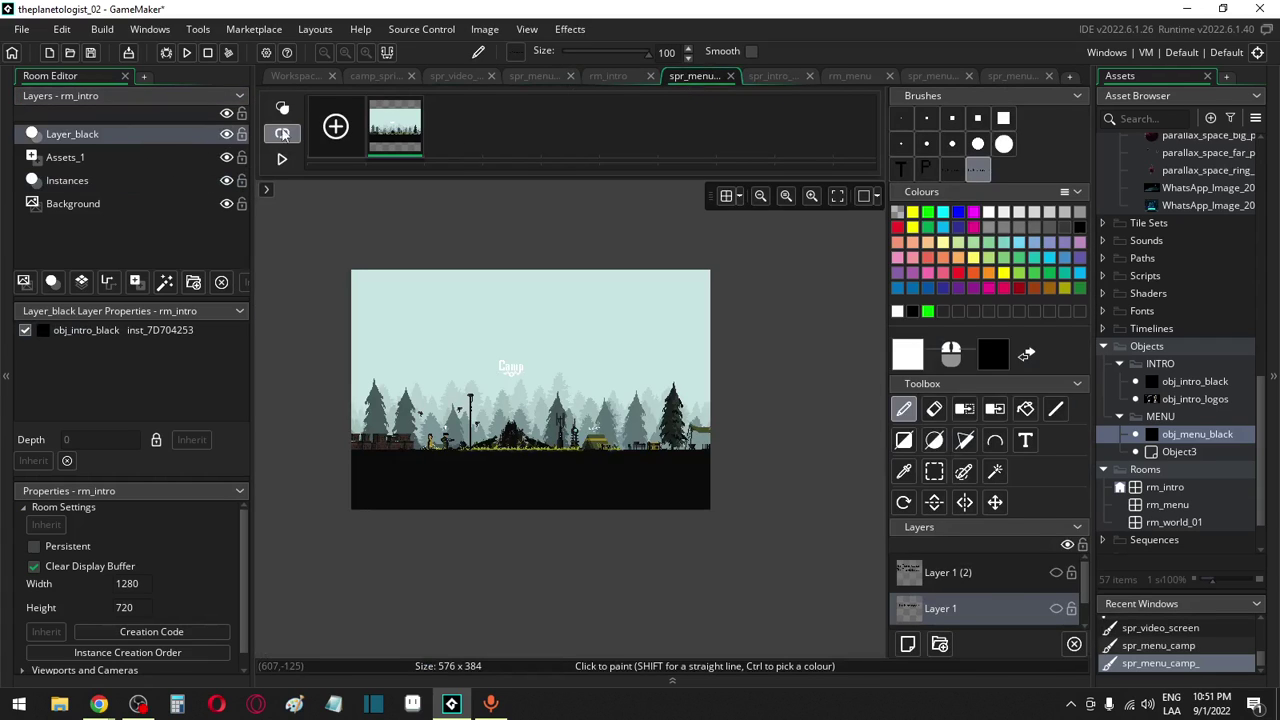
{"action": "left_click", "coordinate": [78, 152]}
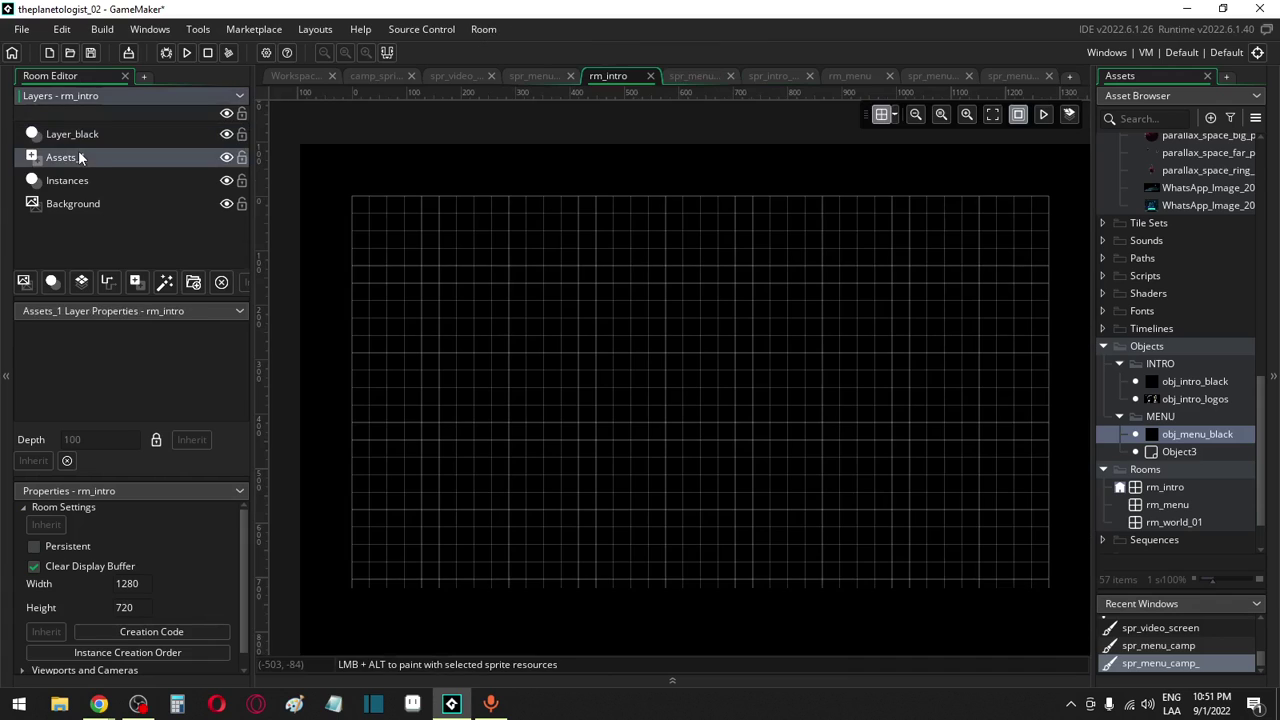
{"action": "left_click", "coordinate": [78, 133]}
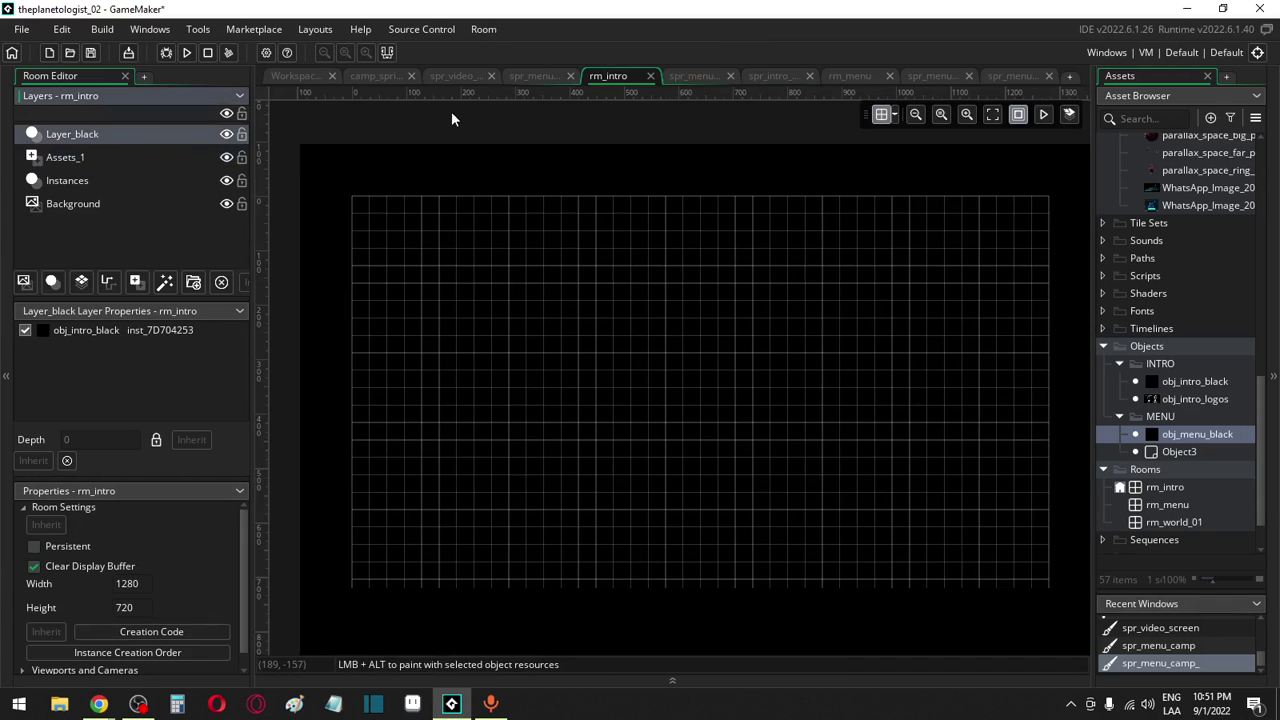
{"action": "left_click", "coordinate": [686, 77]}
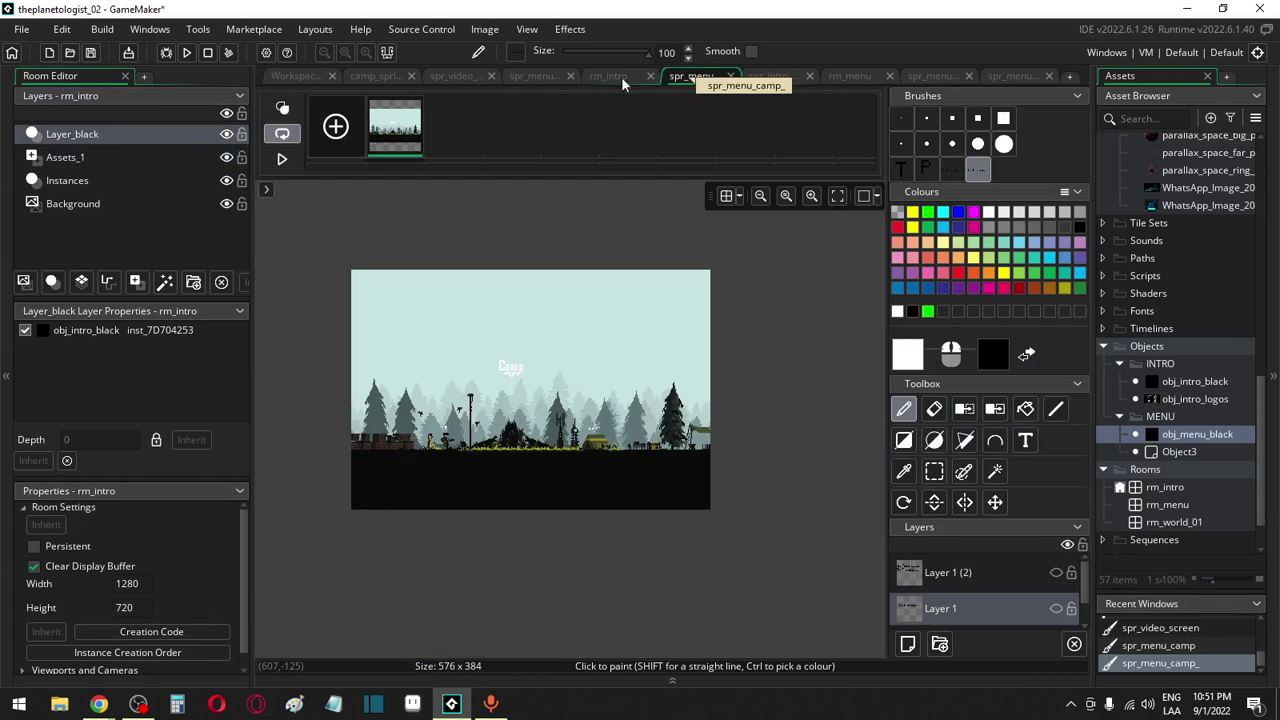
{"action": "left_click", "coordinate": [618, 77]}
{"action": "left_click", "coordinate": [688, 77]}
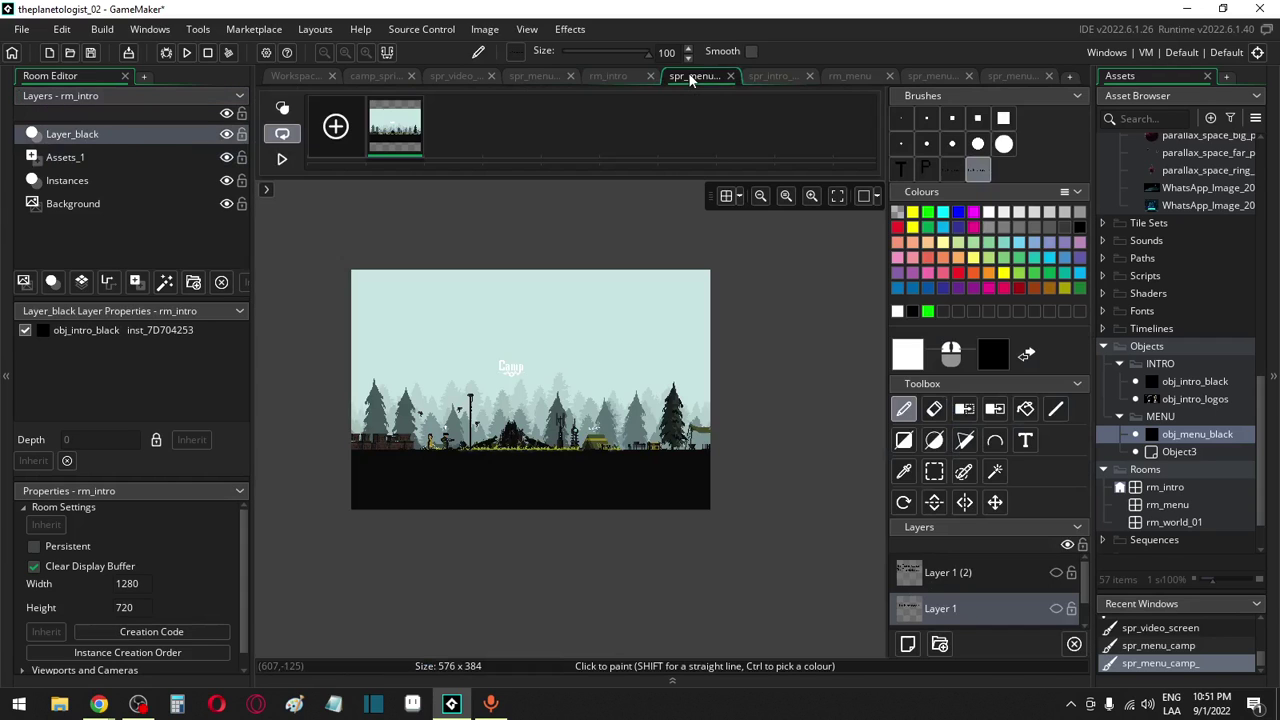
{"action": "left_click", "coordinate": [775, 76]}
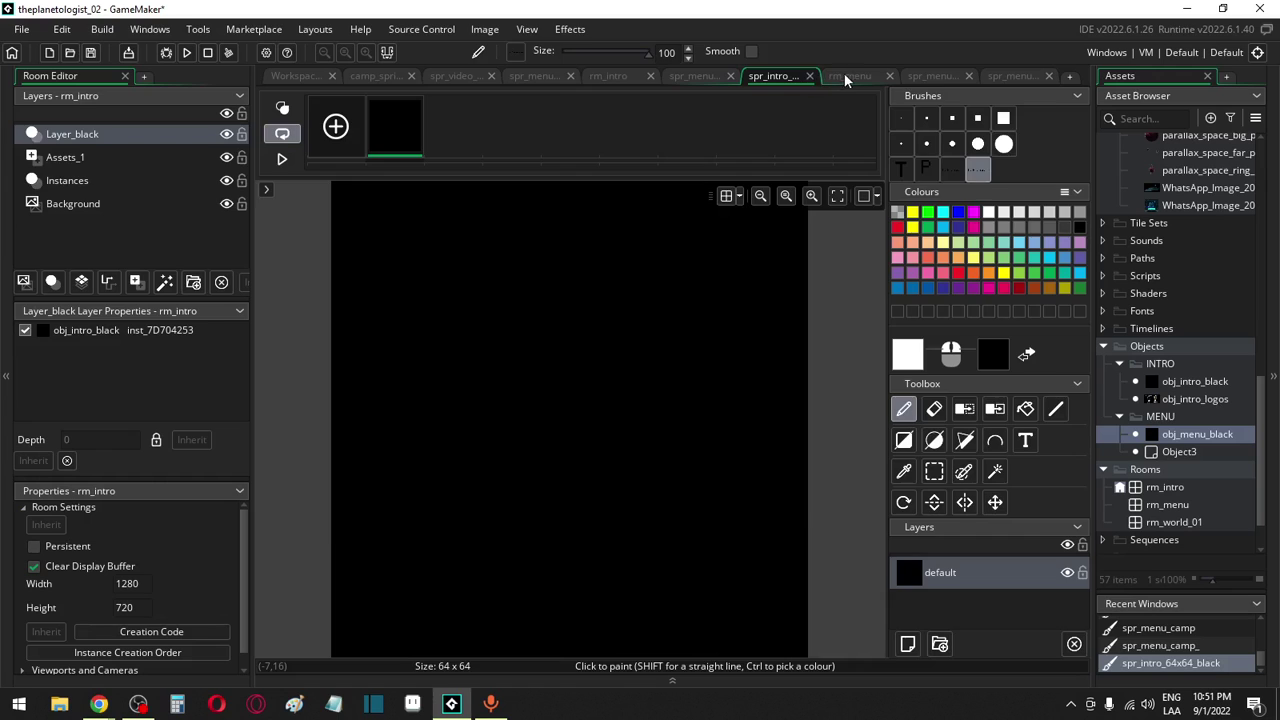
{"action": "left_click", "coordinate": [848, 77]}
{"action": "left_click", "coordinate": [107, 134]}
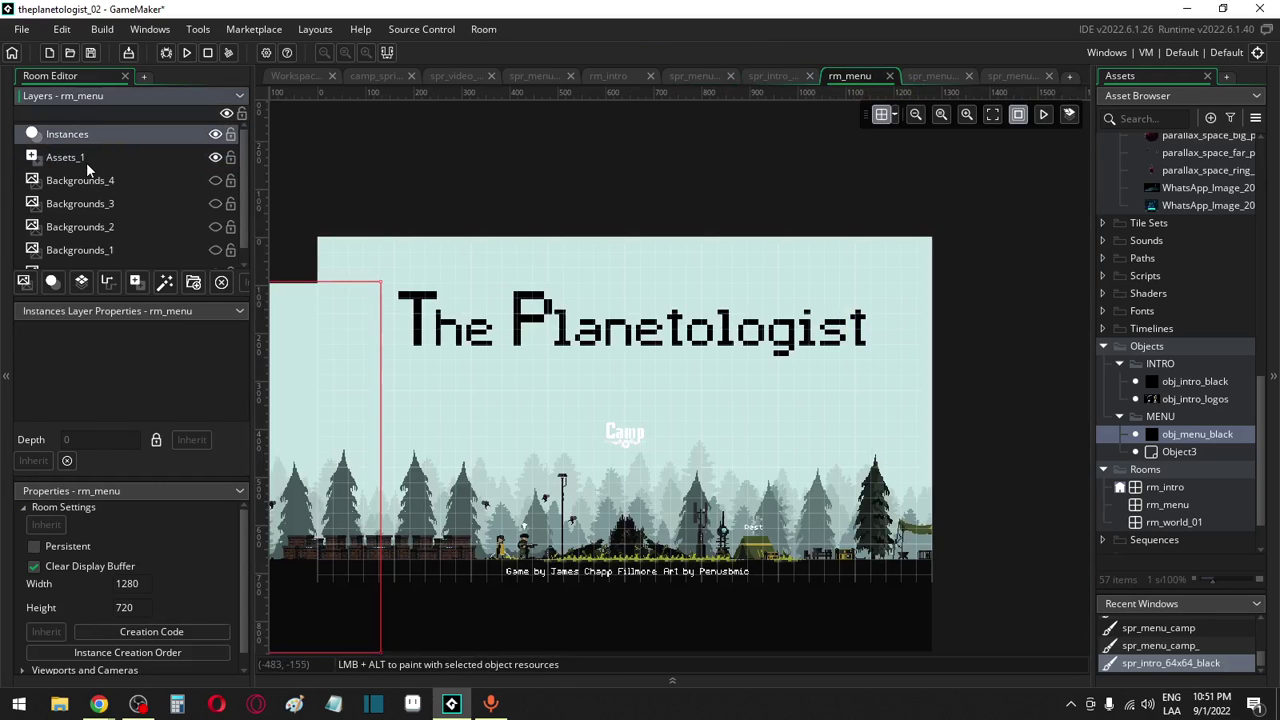
{"action": "left_click", "coordinate": [678, 77]}
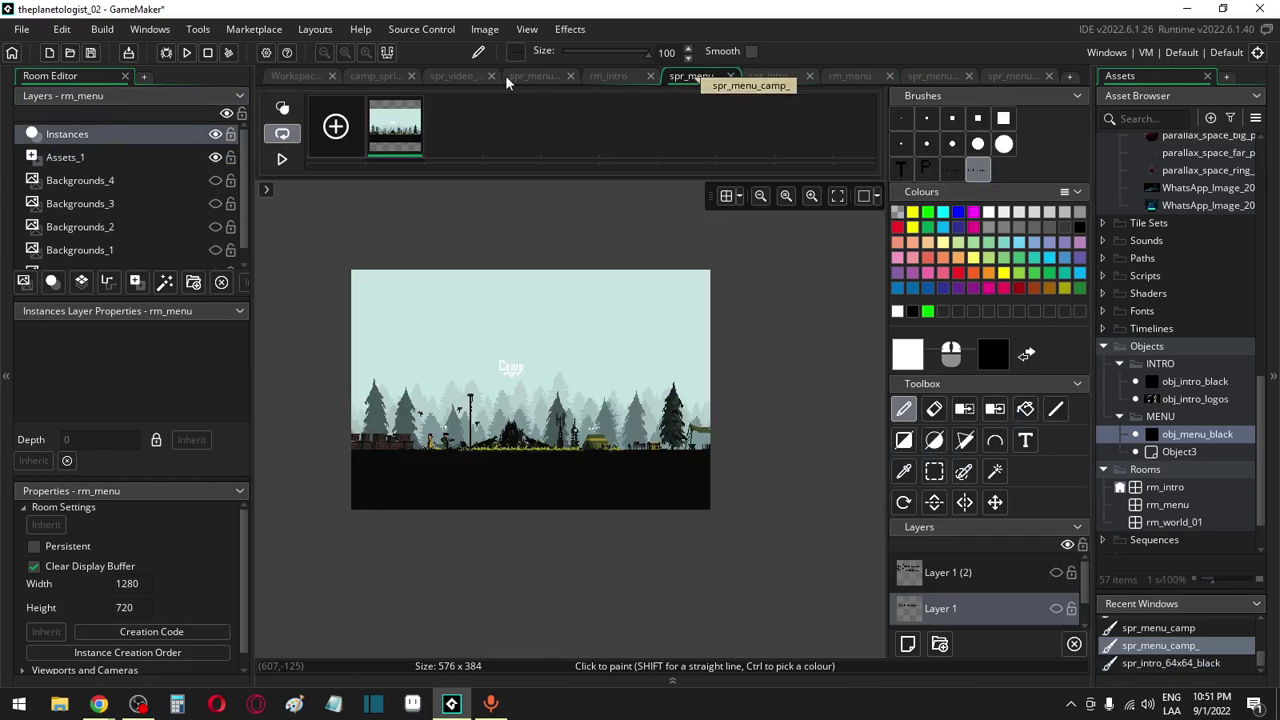
{"action": "left_click", "coordinate": [627, 78]}
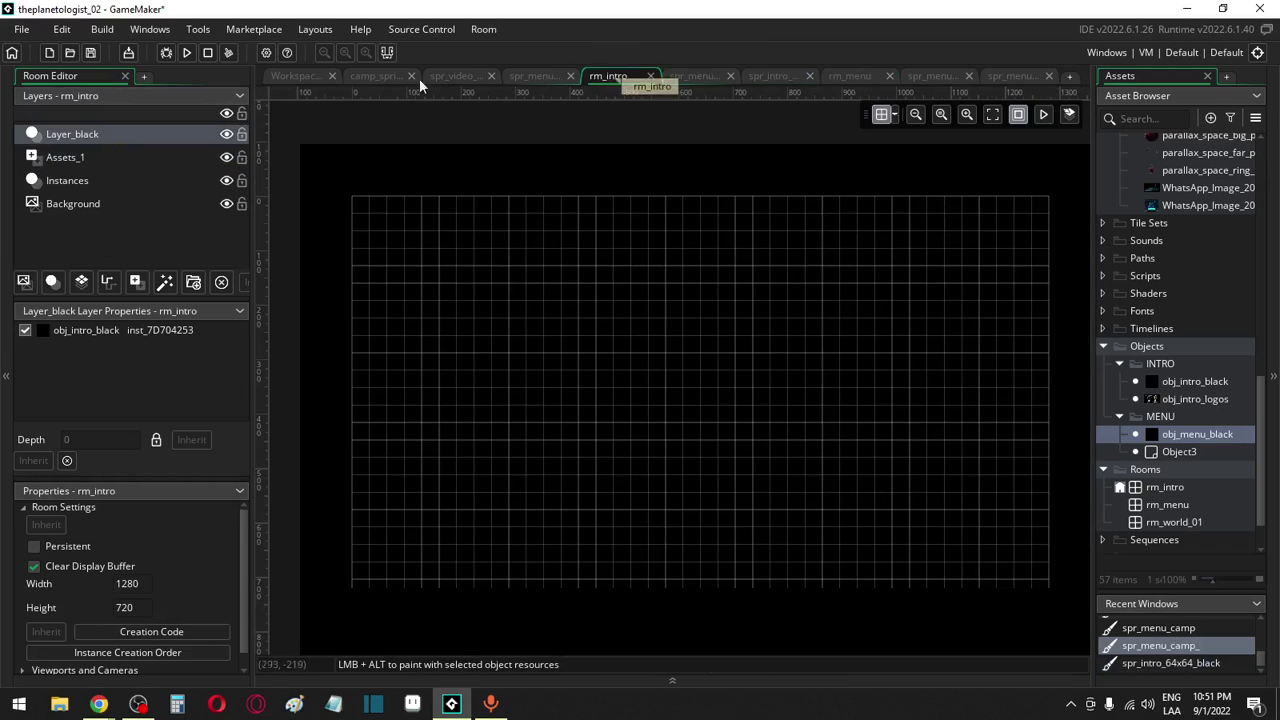
Add an instance layer named Layer_black at the top of the rm_menu room's layers
{"action": "left_click", "coordinate": [788, 74]}
{"action": "left_click", "coordinate": [843, 76]}
{"action": "left_click", "coordinate": [103, 160]}
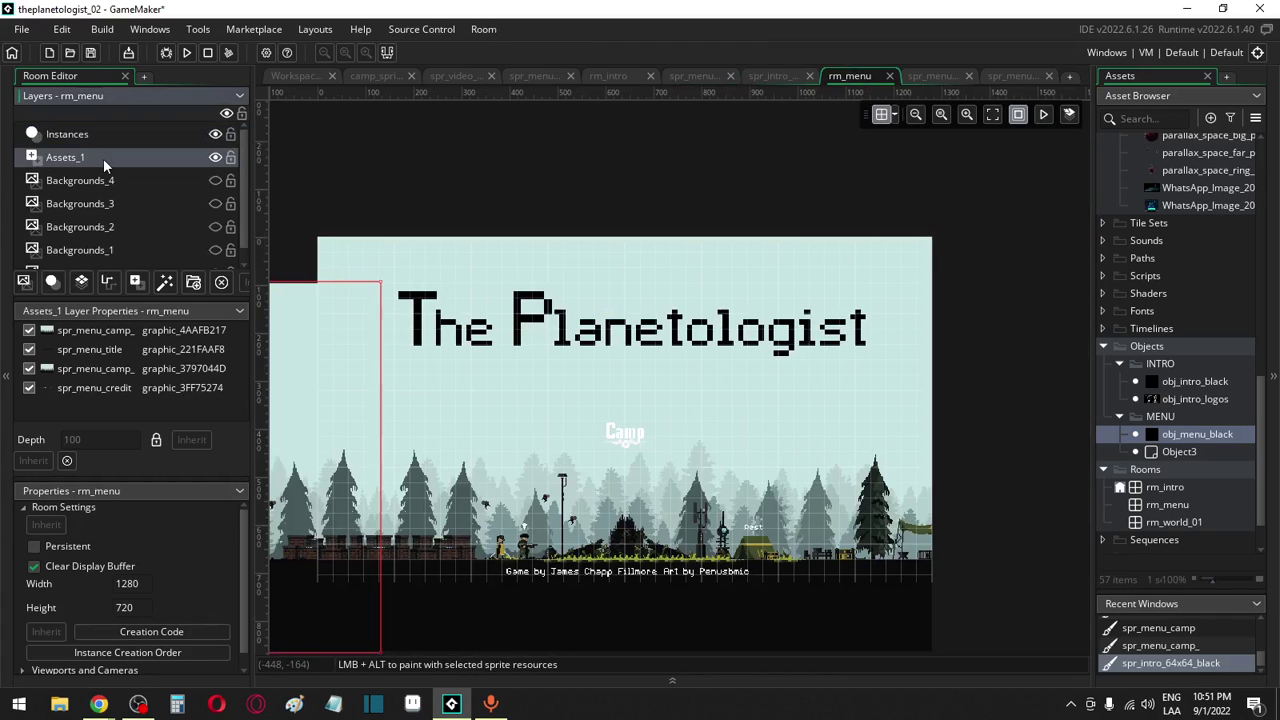
{"action": "left_click", "coordinate": [95, 134]}
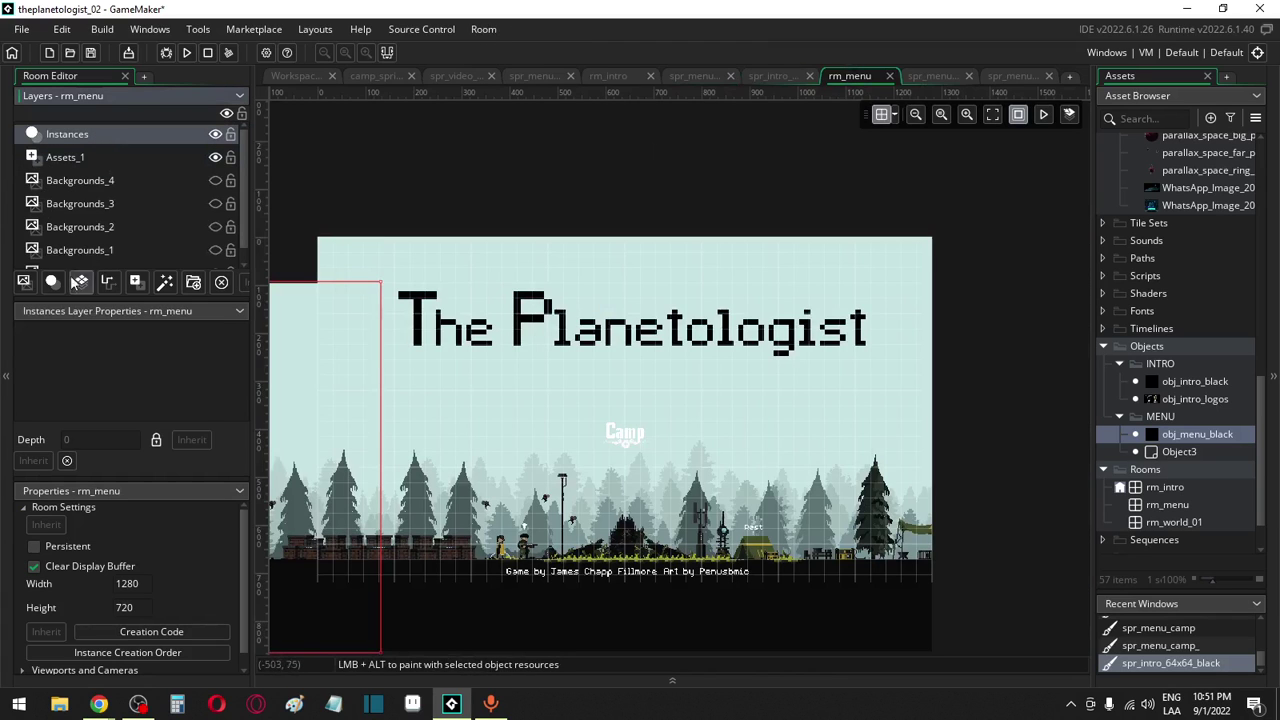
{"action": "left_click", "coordinate": [53, 282]}
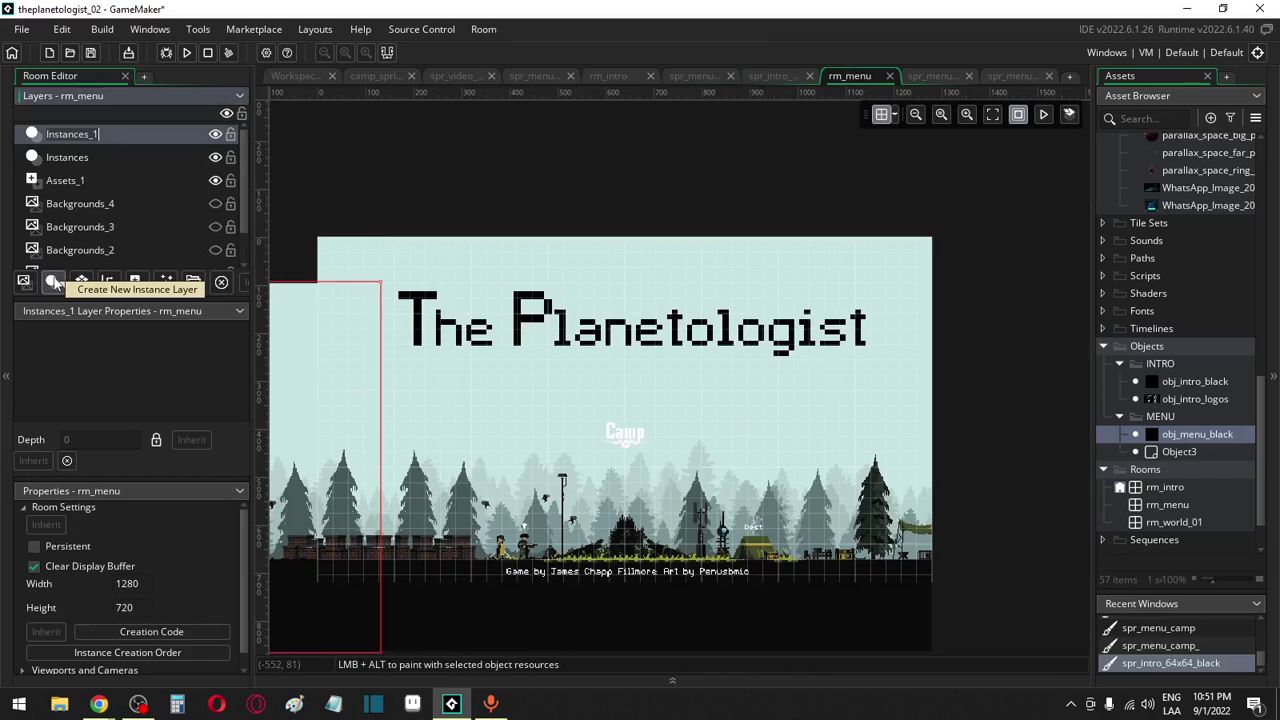
{"action": "type", "text": "Layer_black"}
{"action": "key", "text": "Return"}
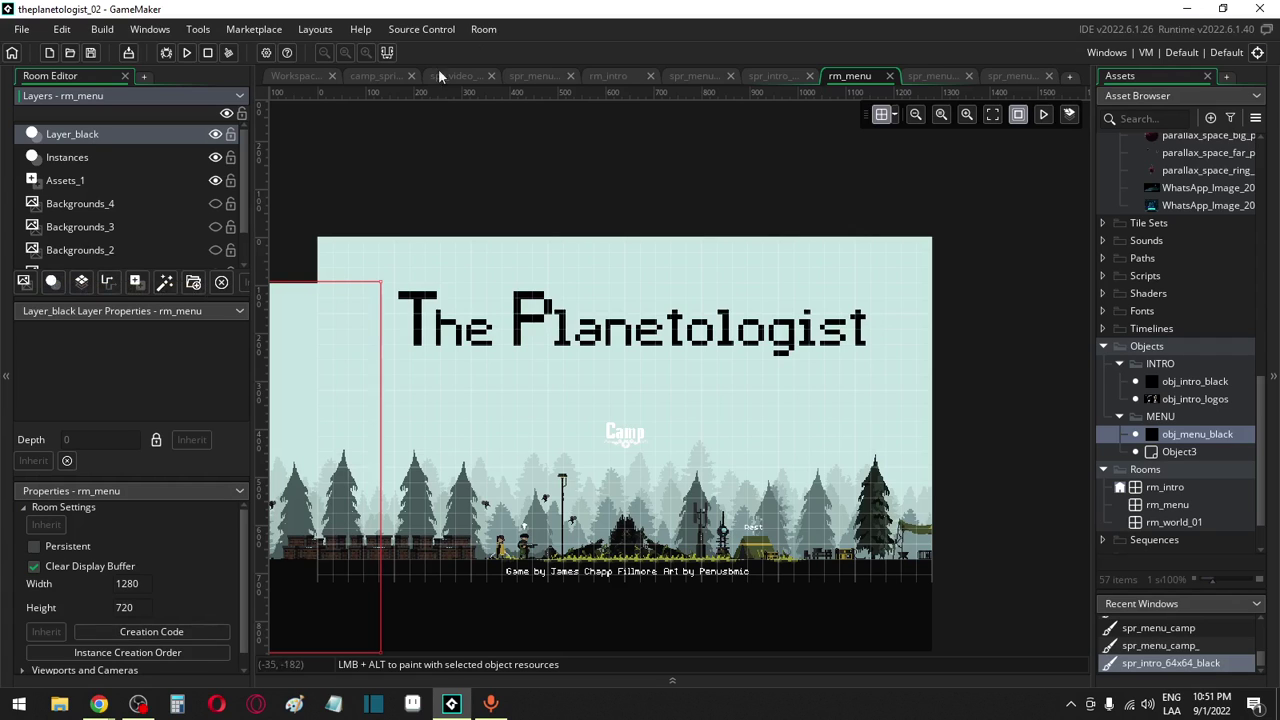
Place obj_menu_black on rm_menu's Layer_black, stretched from (-64, -64) past the whole room, and test-run the game
{"action": "left_click", "coordinate": [606, 77]}
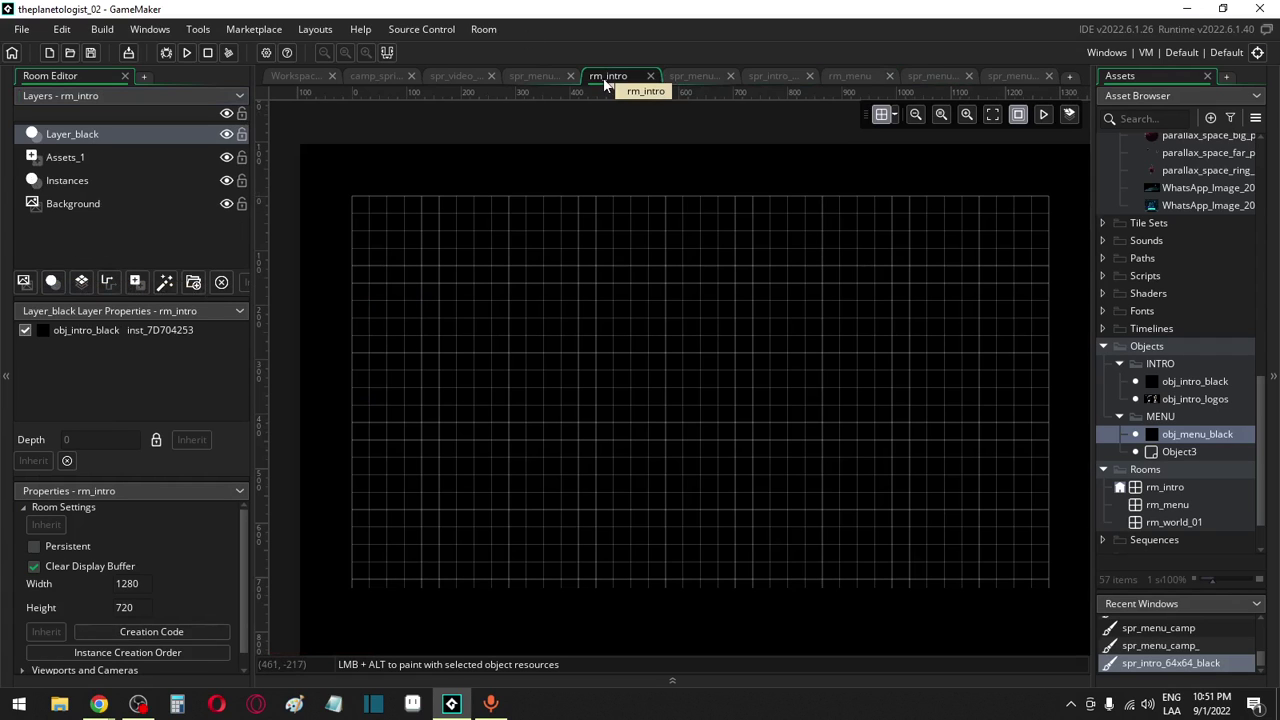
{"action": "left_click", "coordinate": [835, 76]}
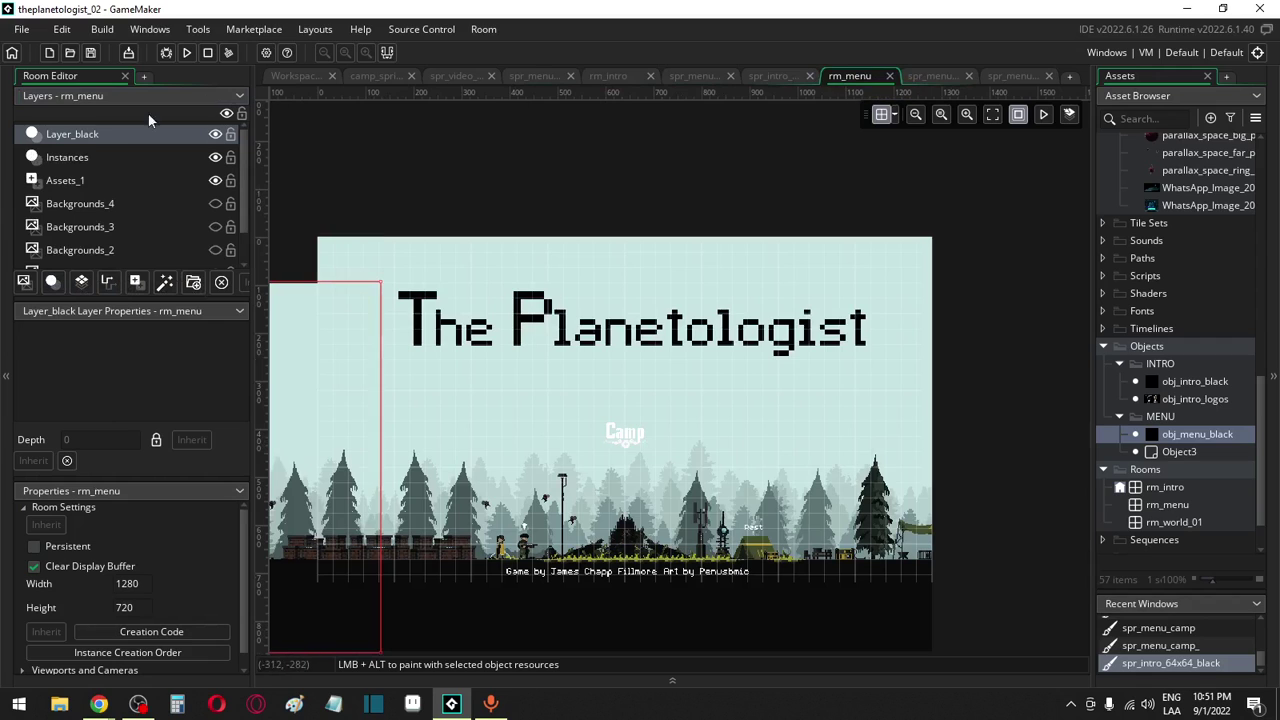
{"action": "middle_click_drag", "start_coordinate": [1009, 283], "coordinate": [1143, 228]}
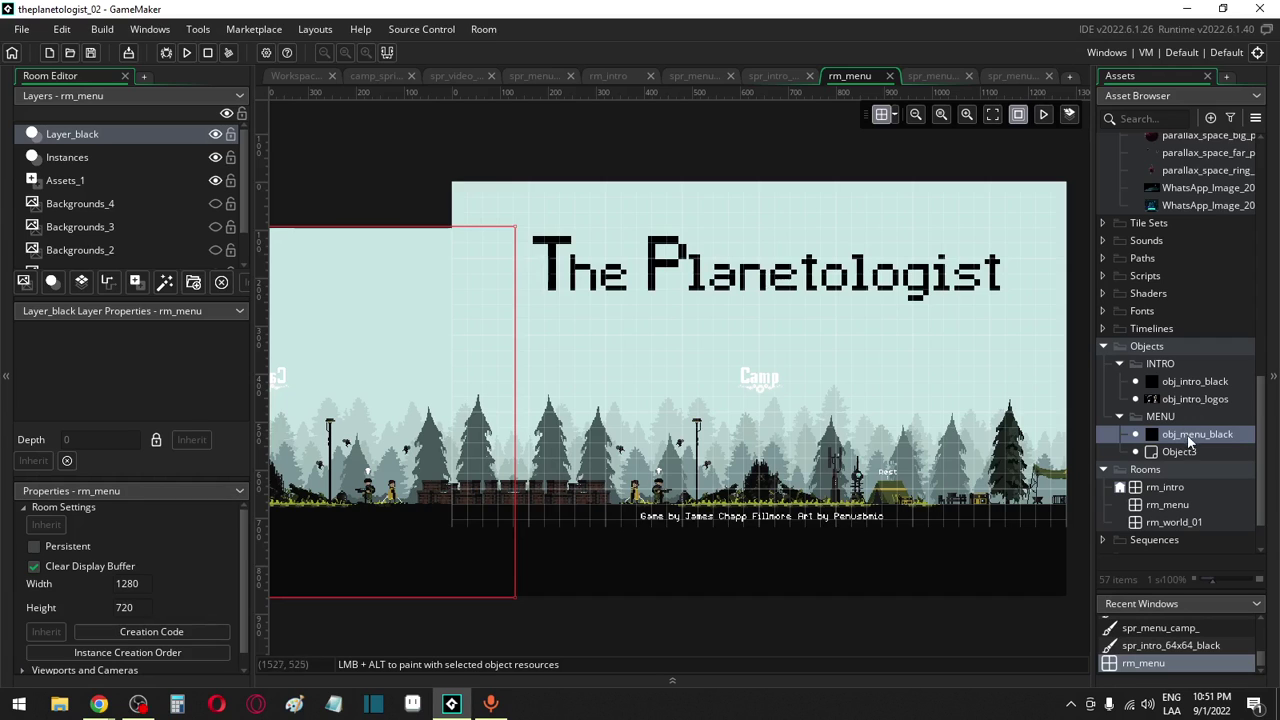
{"action": "left_click_drag", "start_coordinate": [1218, 440], "coordinate": [1112, 570]}
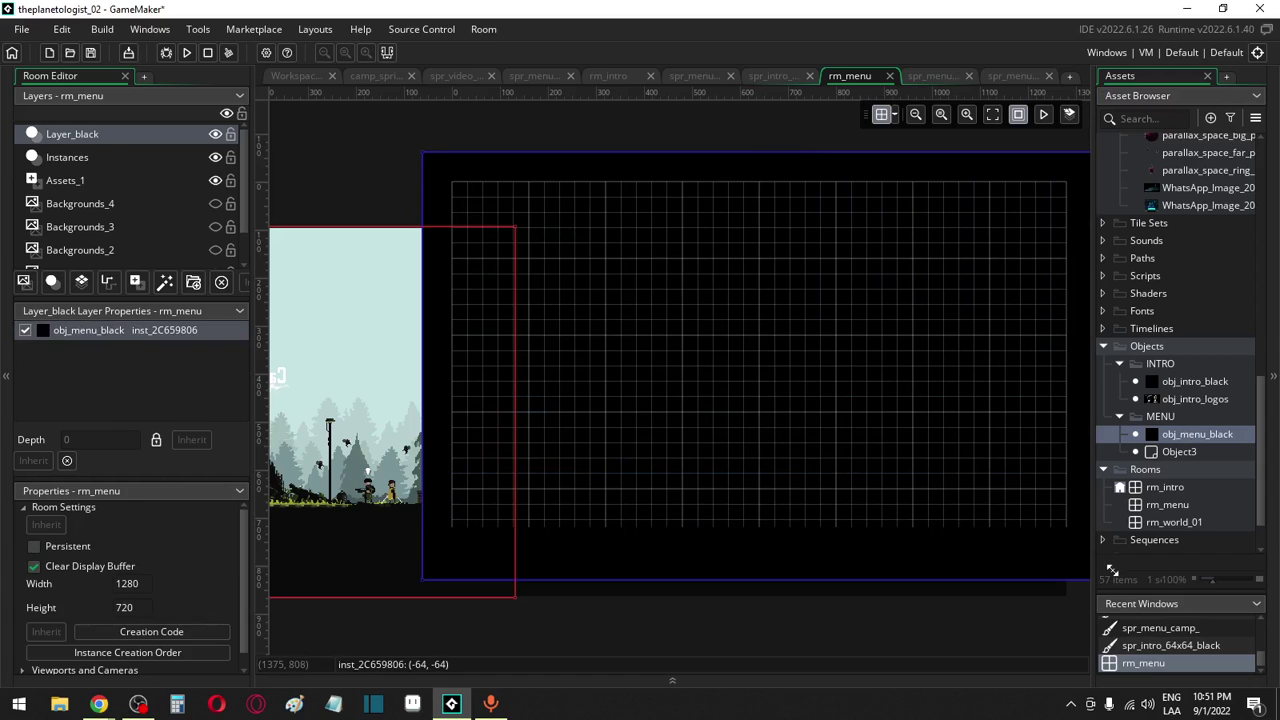
{"action": "left_click", "coordinate": [189, 56]}
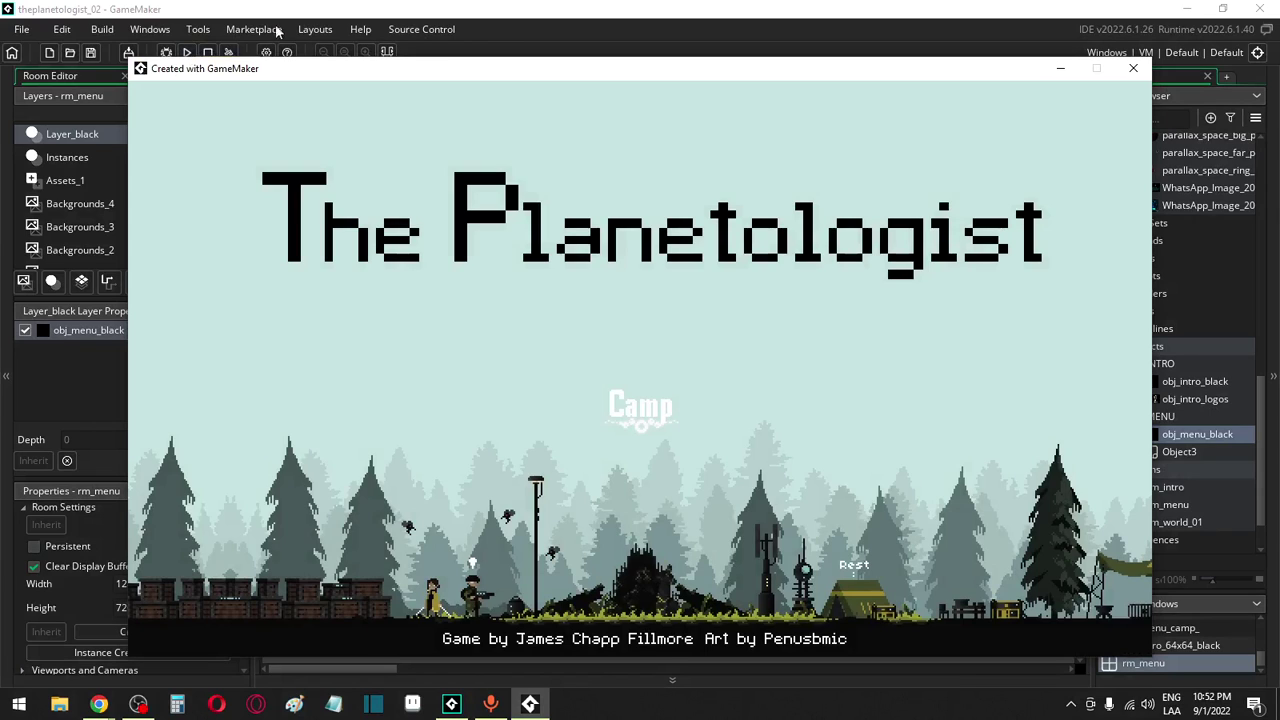
{"action": "left_click", "coordinate": [1133, 68]}
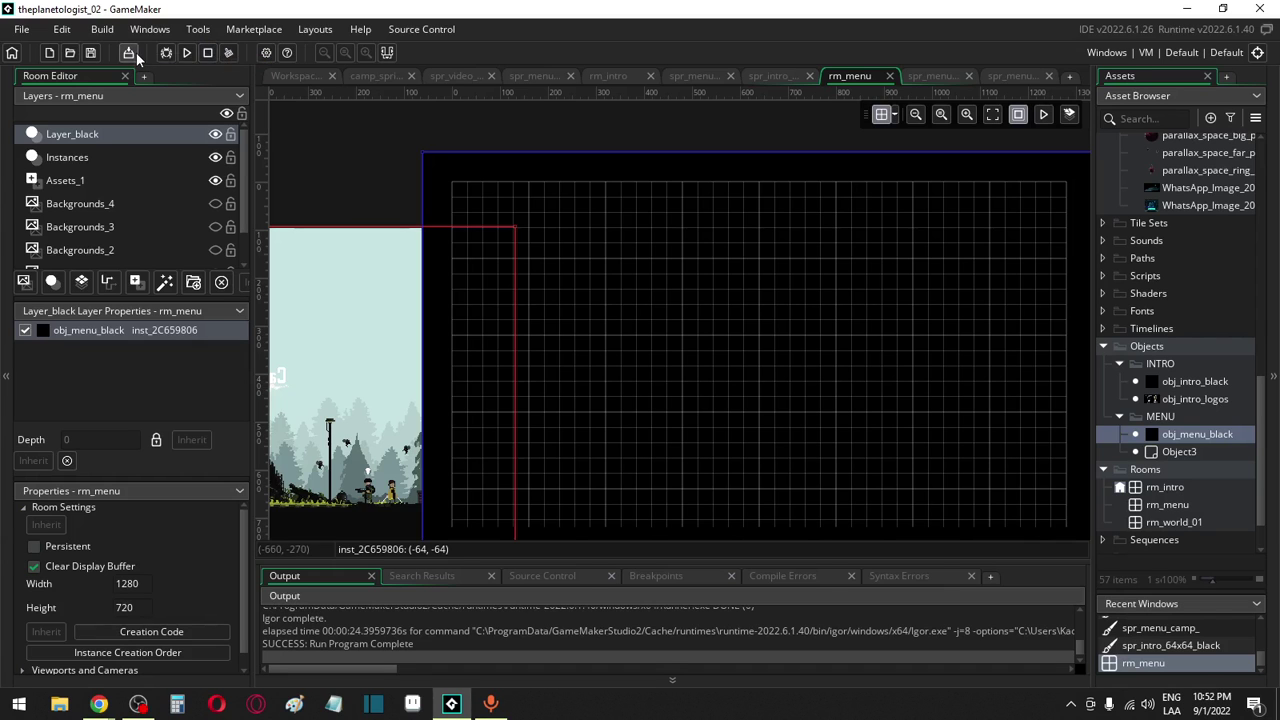
Set the image_alpha decrement in obj_intro_black's Step event to 0.003 and copy the value
{"action": "double_click", "coordinate": [1195, 381]}
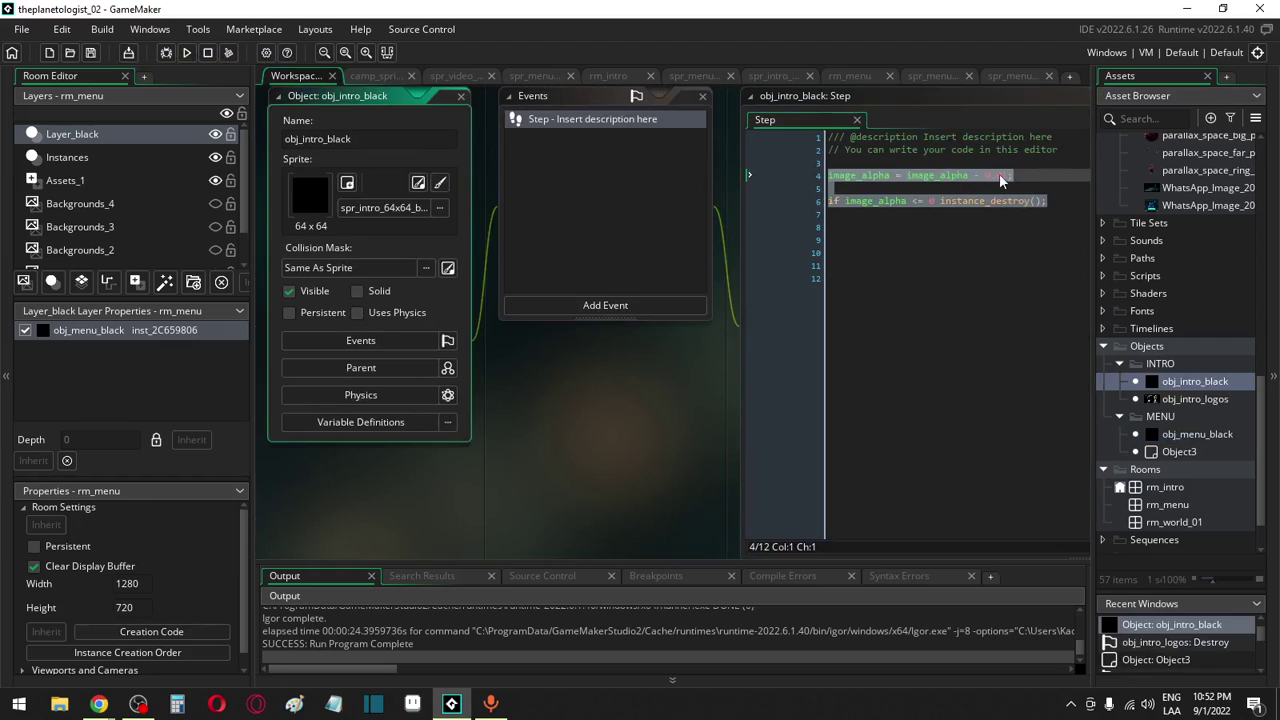
{"action": "left_click", "coordinate": [999, 175]}
{"action": "left_click", "coordinate": [1004, 176]}
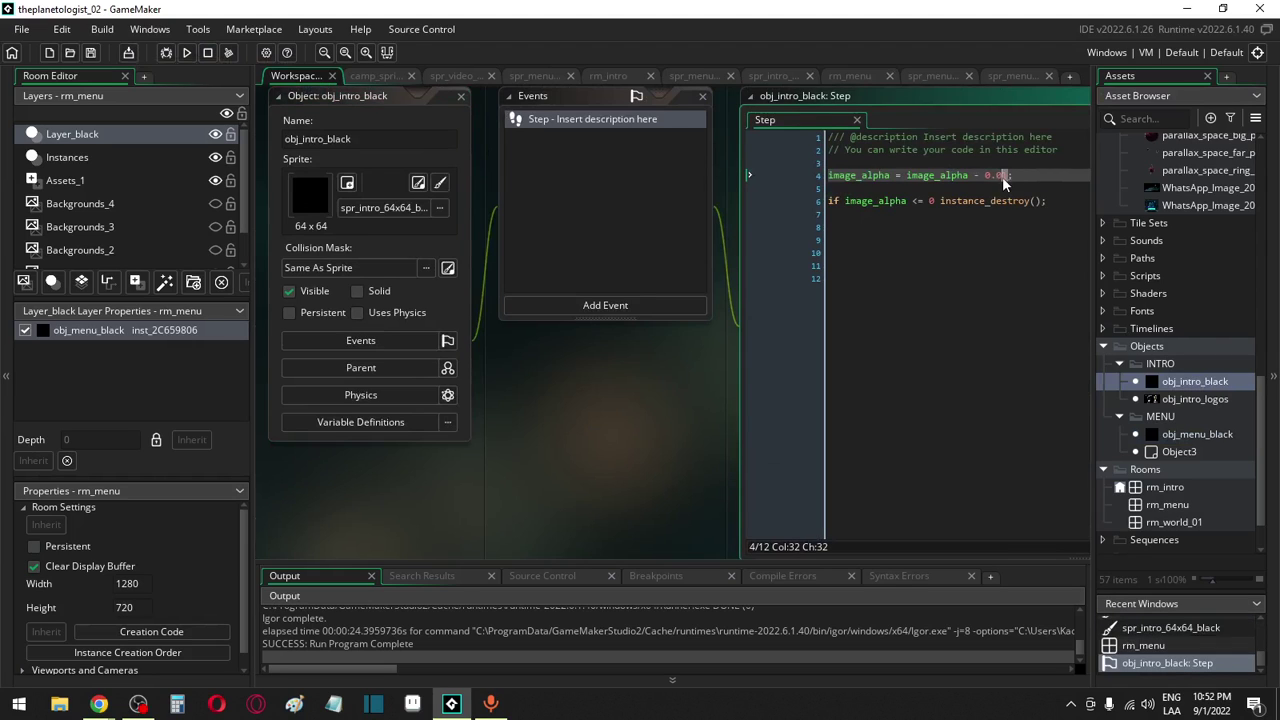
{"action": "key", "text": "BackSpace"}
{"action": "type", "text": "15"}
{"action": "left_click_drag", "start_coordinate": [1022, 178], "coordinate": [985, 183]}
{"action": "key", "text": "ctrl+c"}
Set the image_alpha decrement in obj_menu_black's Step event to 0.003
{"action": "double_click", "coordinate": [1198, 434]}
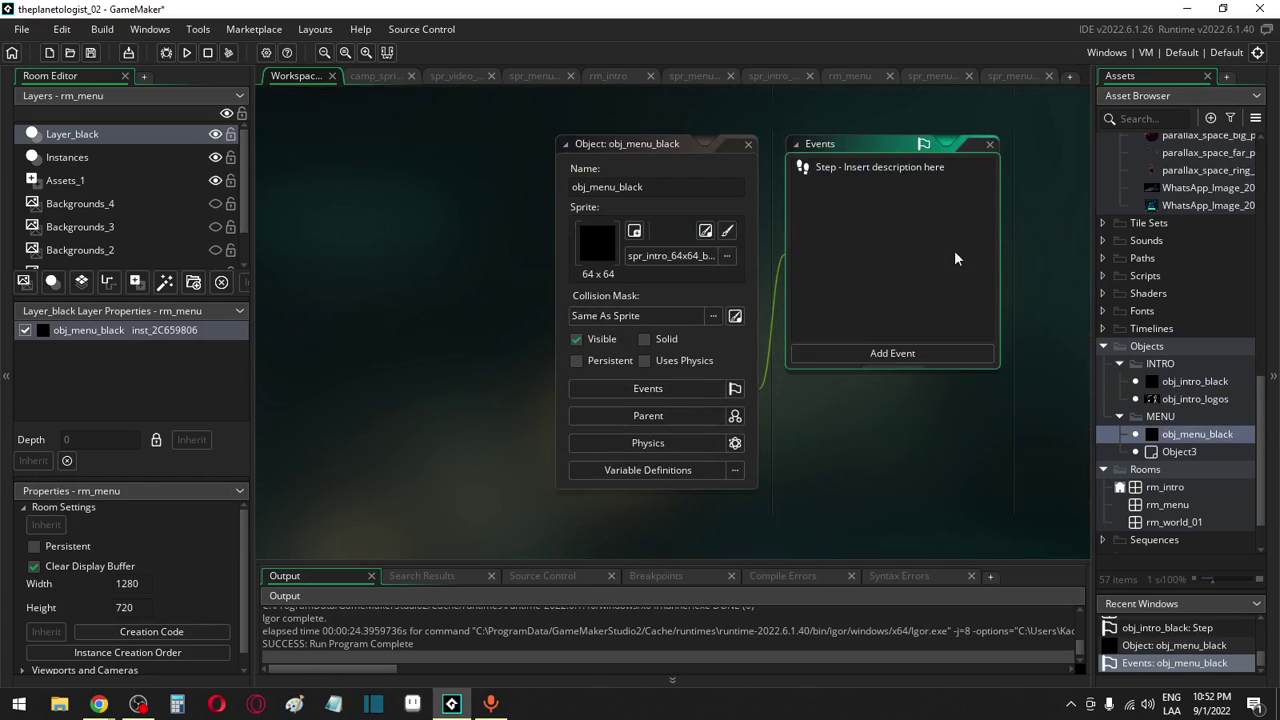
{"action": "double_click", "coordinate": [938, 172]}
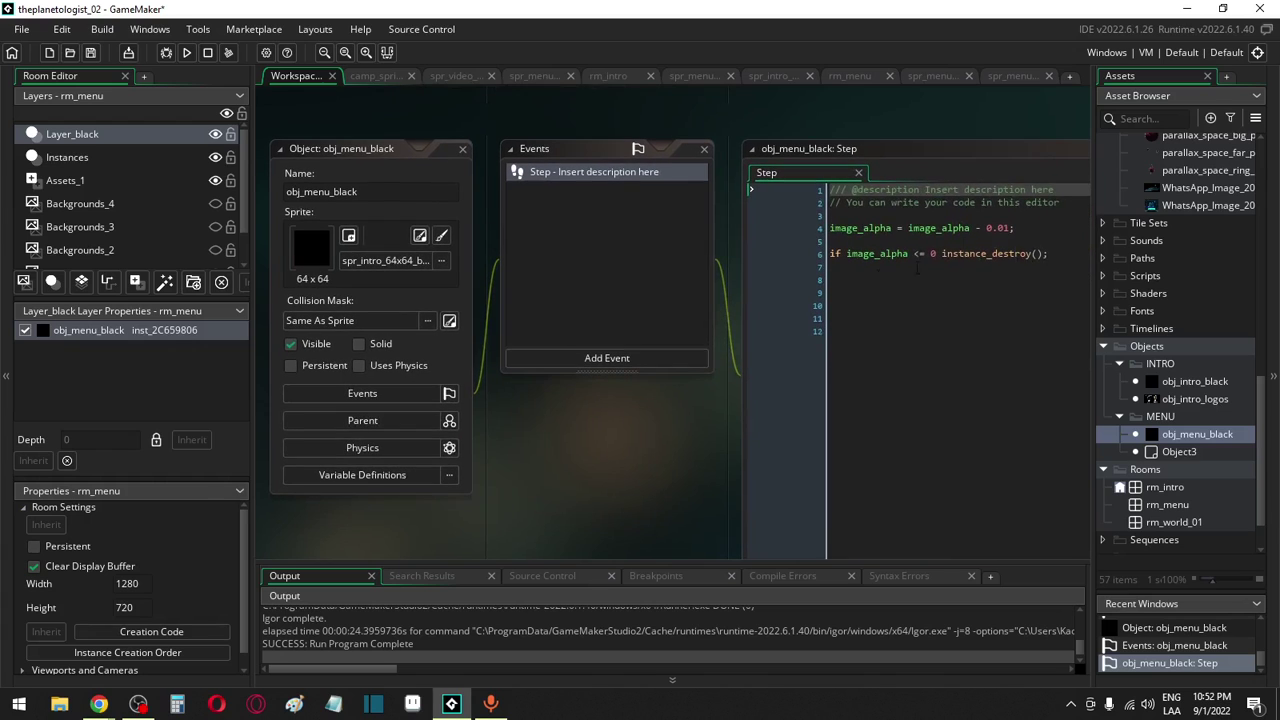
{"action": "double_click", "coordinate": [990, 229]}
{"action": "type", "text": "0.003"}
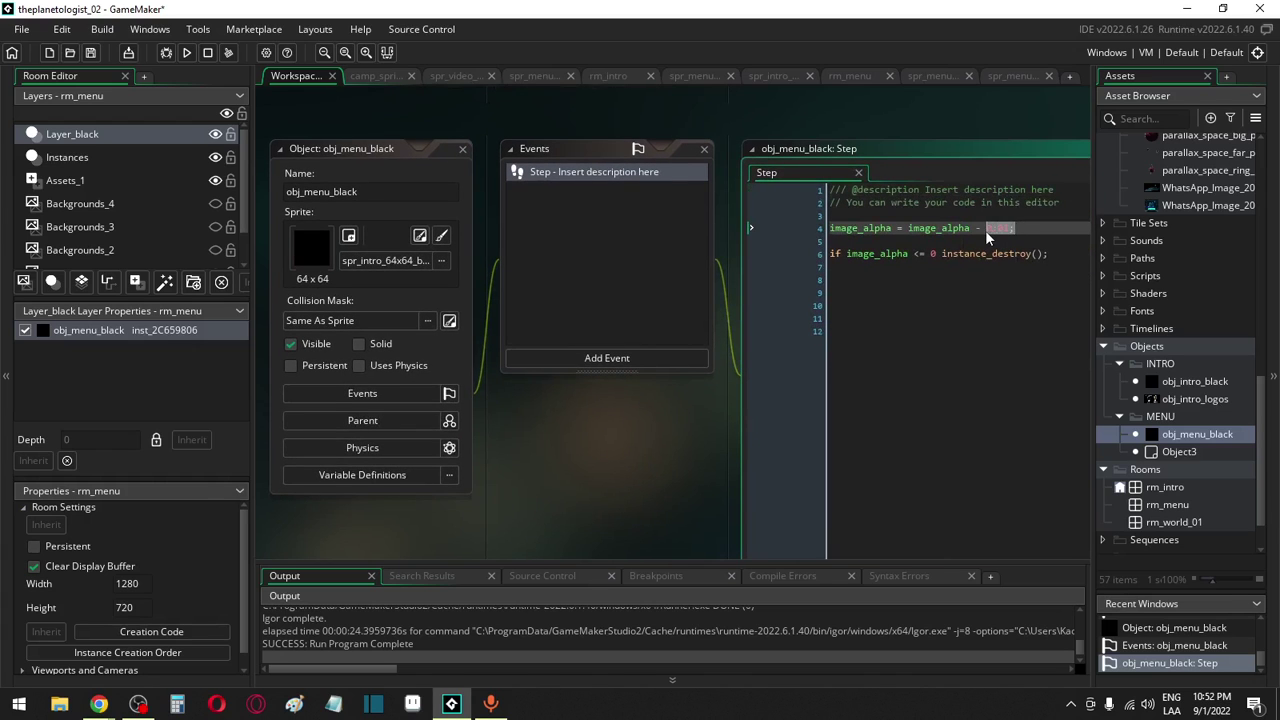
Set the image_alpha decrement in obj_intro_logos' Step event to 0.003 and test-run the game
{"action": "double_click", "coordinate": [1176, 398]}
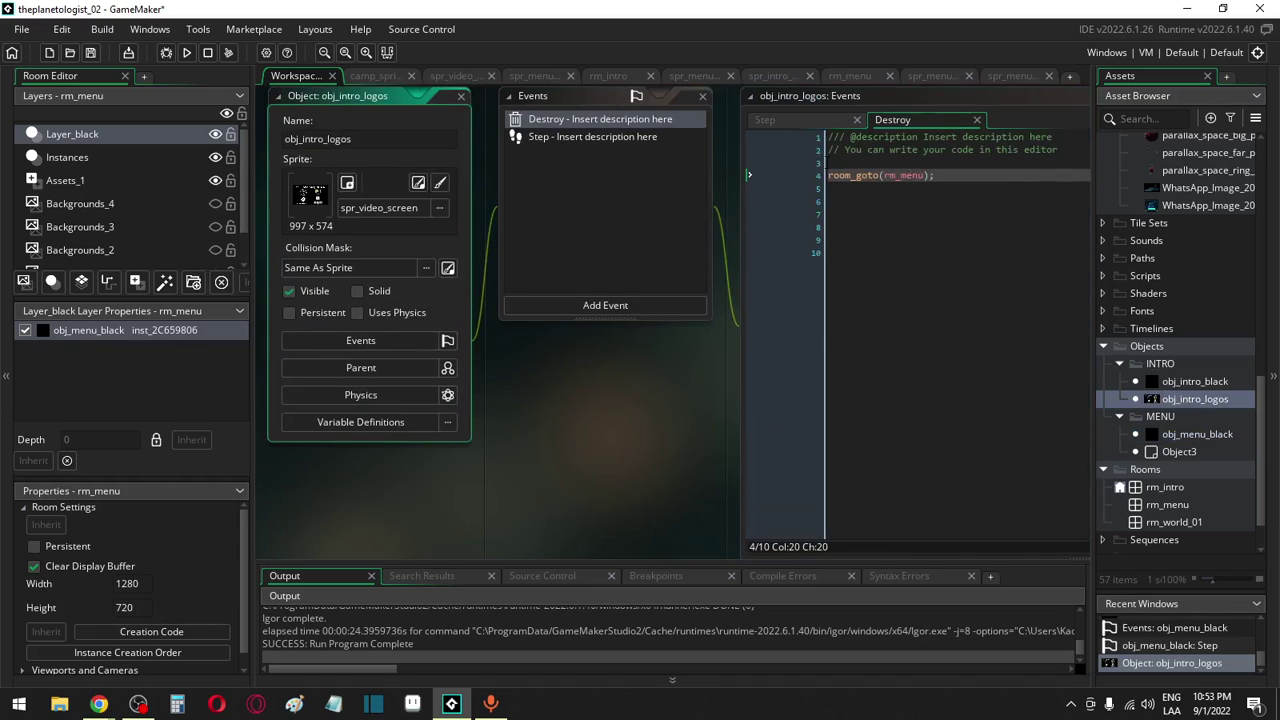
{"action": "left_click", "coordinate": [635, 136]}
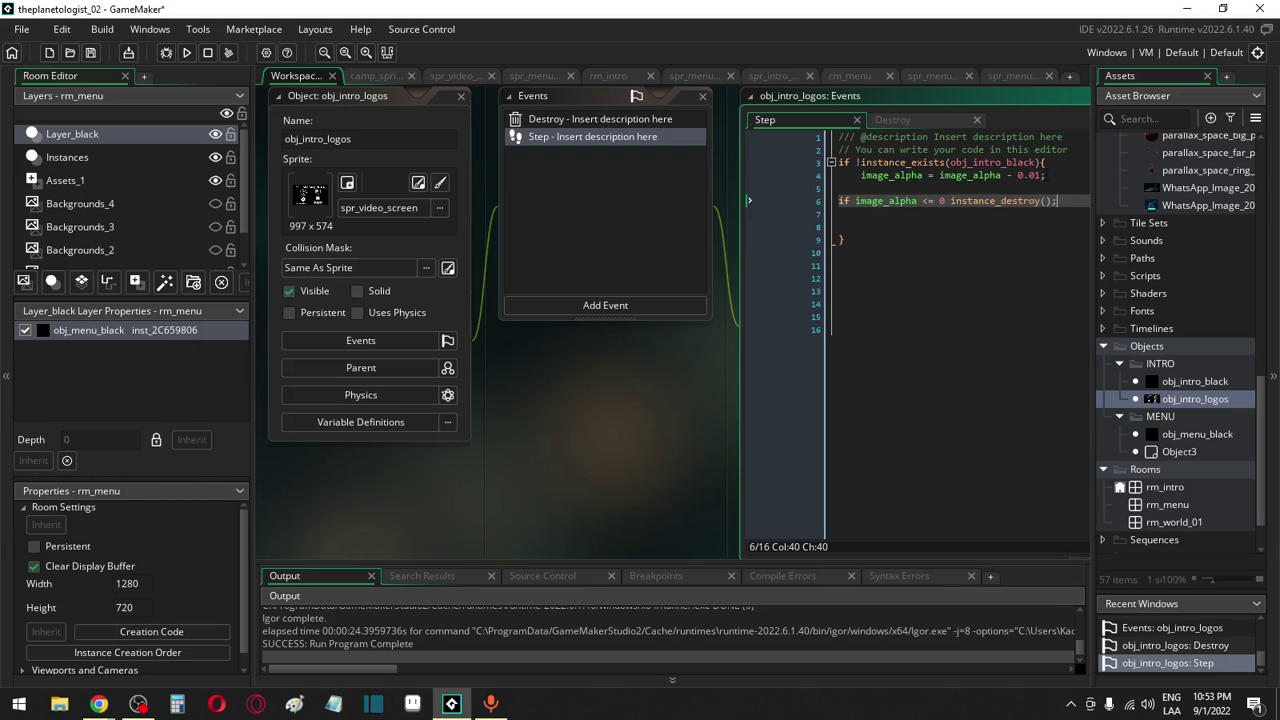
{"action": "double_click", "coordinate": [1021, 175]}
{"action": "key", "text": "ctrl+v"}
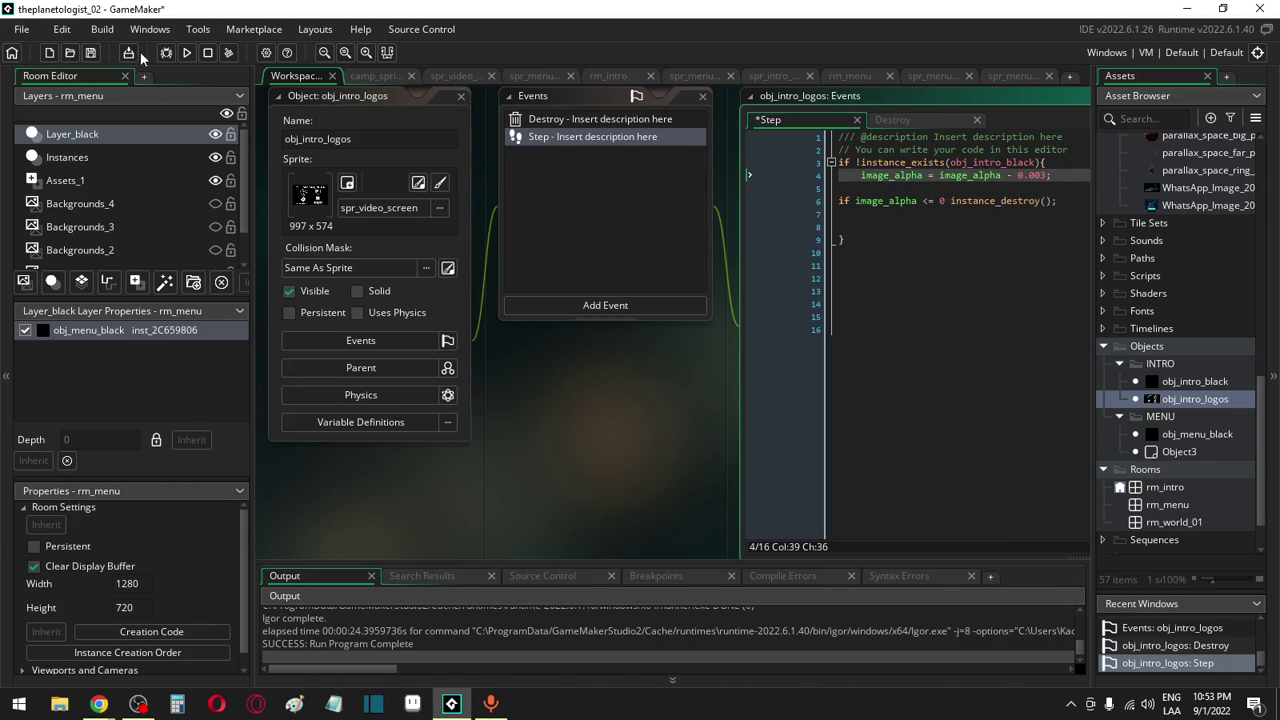
{"action": "left_click", "coordinate": [180, 53]}
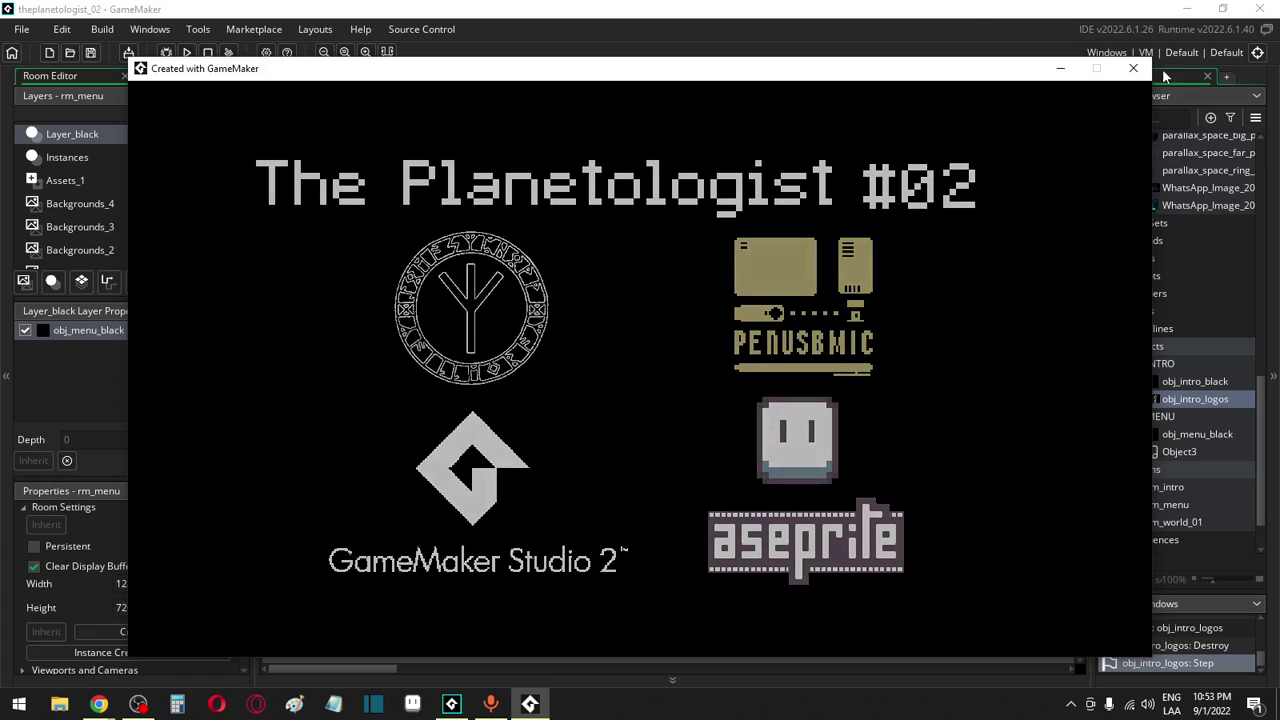
{"action": "left_click", "coordinate": [1138, 69]}
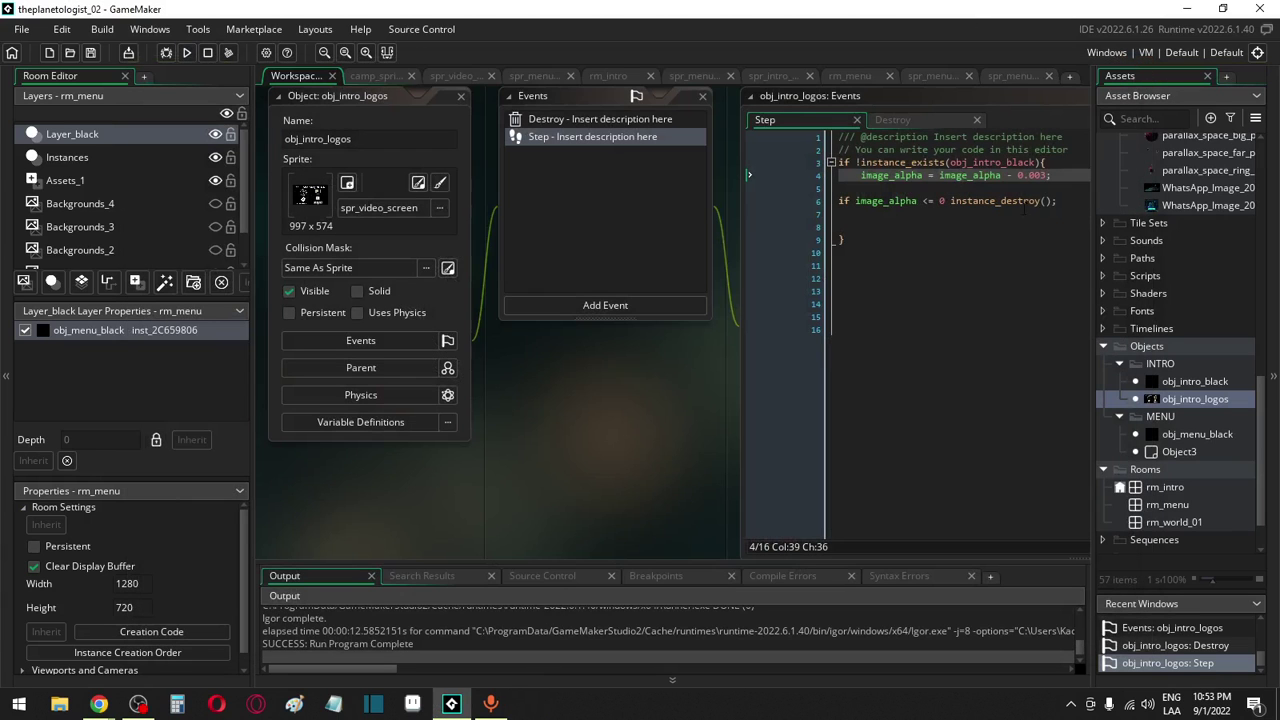
Set the image_alpha decrement to 0.007 in the Step events of obj_intro_logos and obj_intro_black
{"action": "left_click", "coordinate": [1041, 175]}
{"action": "key", "text": "shift+Right"}
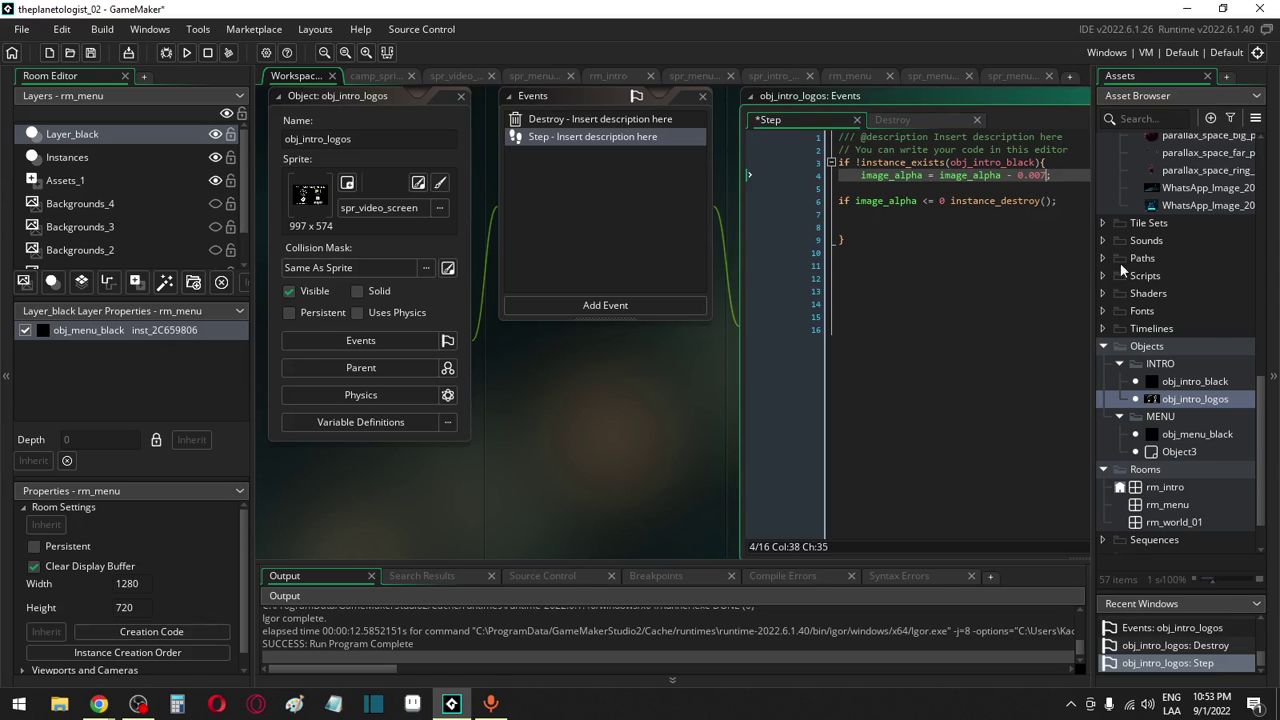
{"action": "double_click", "coordinate": [1195, 382]}
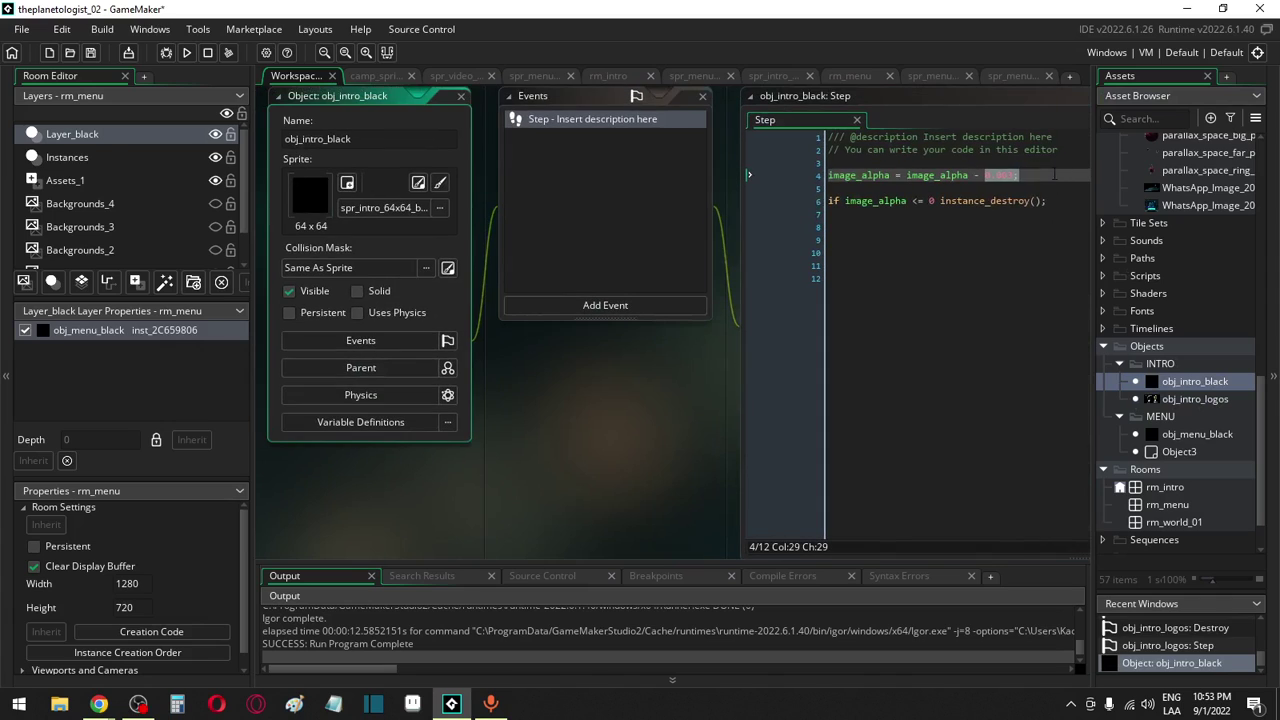
{"action": "type", "text": "0.007"}
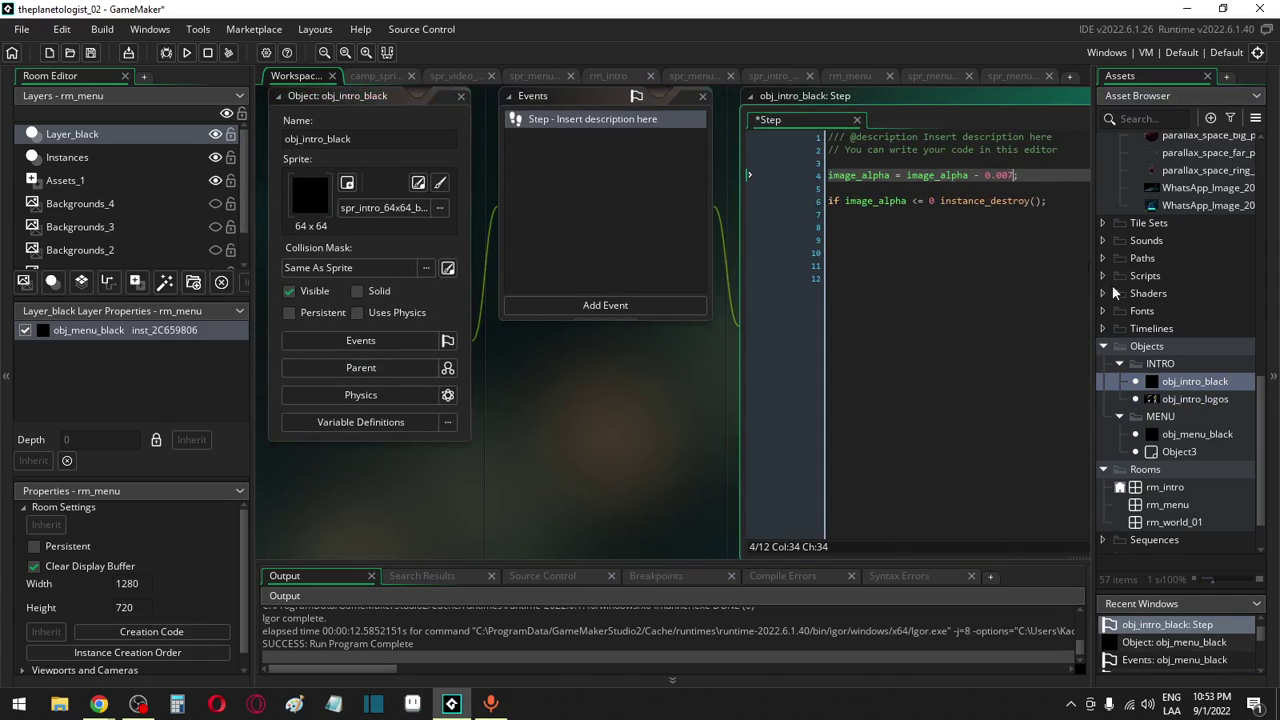
Set the image_alpha decrement in obj_menu_black's Step event to 0.007 and test-run the intro and menu fades
{"action": "left_click", "coordinate": [1192, 435]}
{"action": "double_click", "coordinate": [1192, 435]}
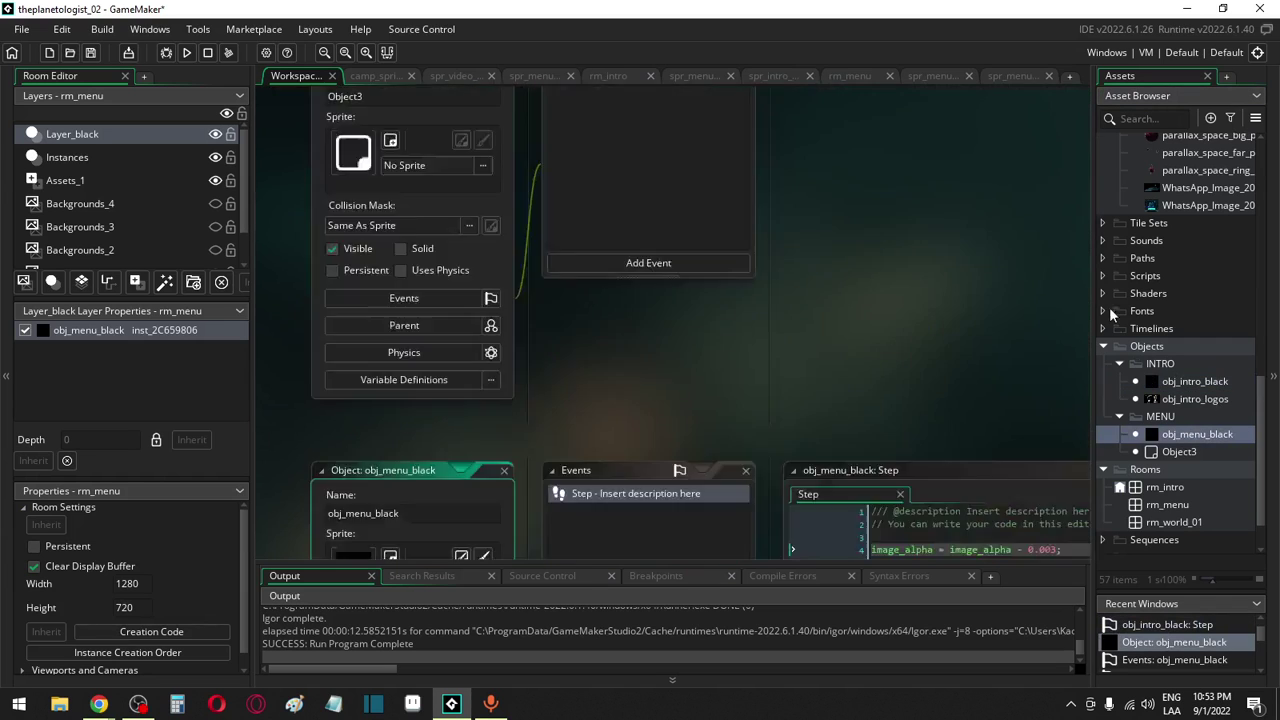
{"action": "left_click", "coordinate": [1014, 175]}
{"action": "key", "text": "BackSpace"}
{"action": "type", "text": "7"}
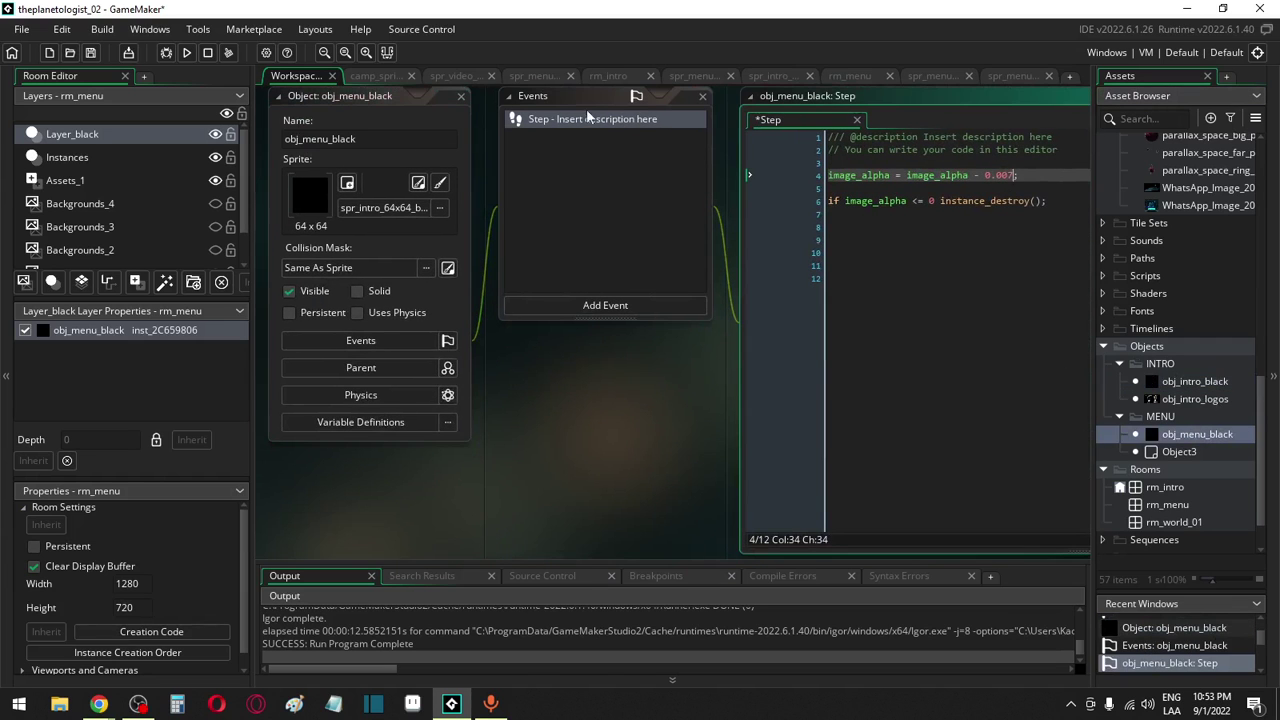
{"action": "left_click", "coordinate": [186, 53]}
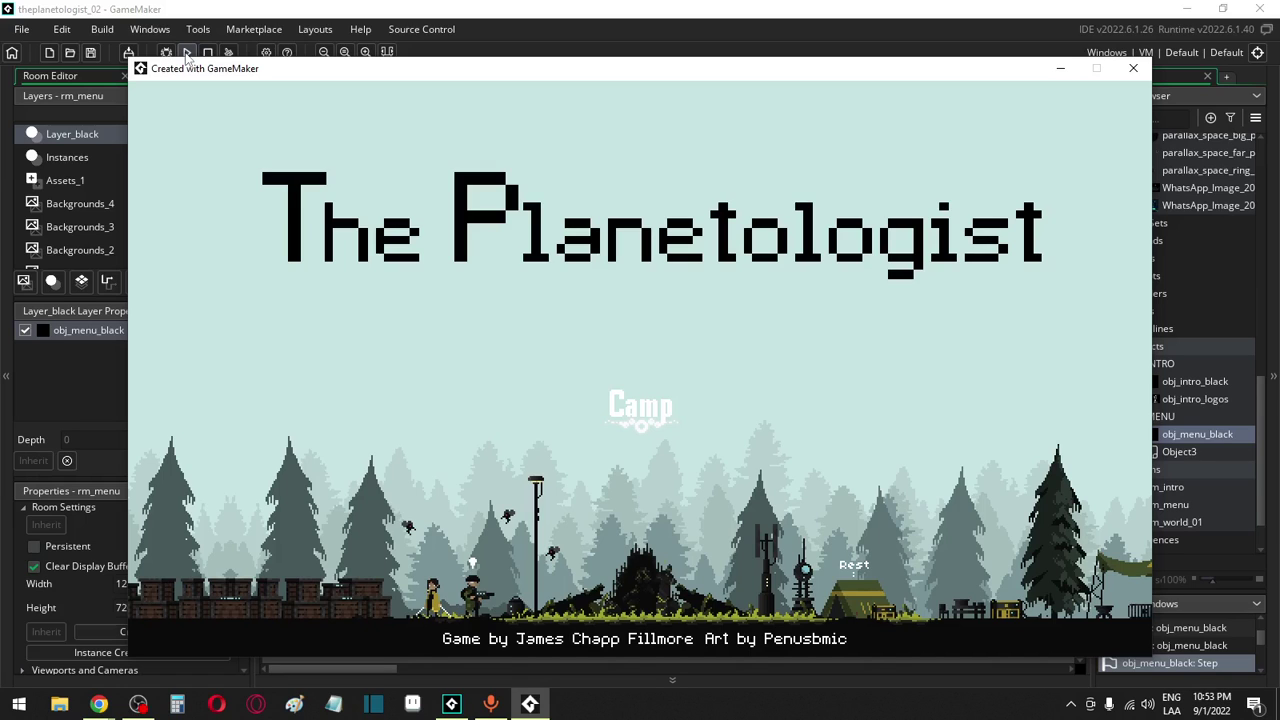
{"action": "left_click", "coordinate": [1133, 68]}
{"action": "left_click", "coordinate": [77, 57]}
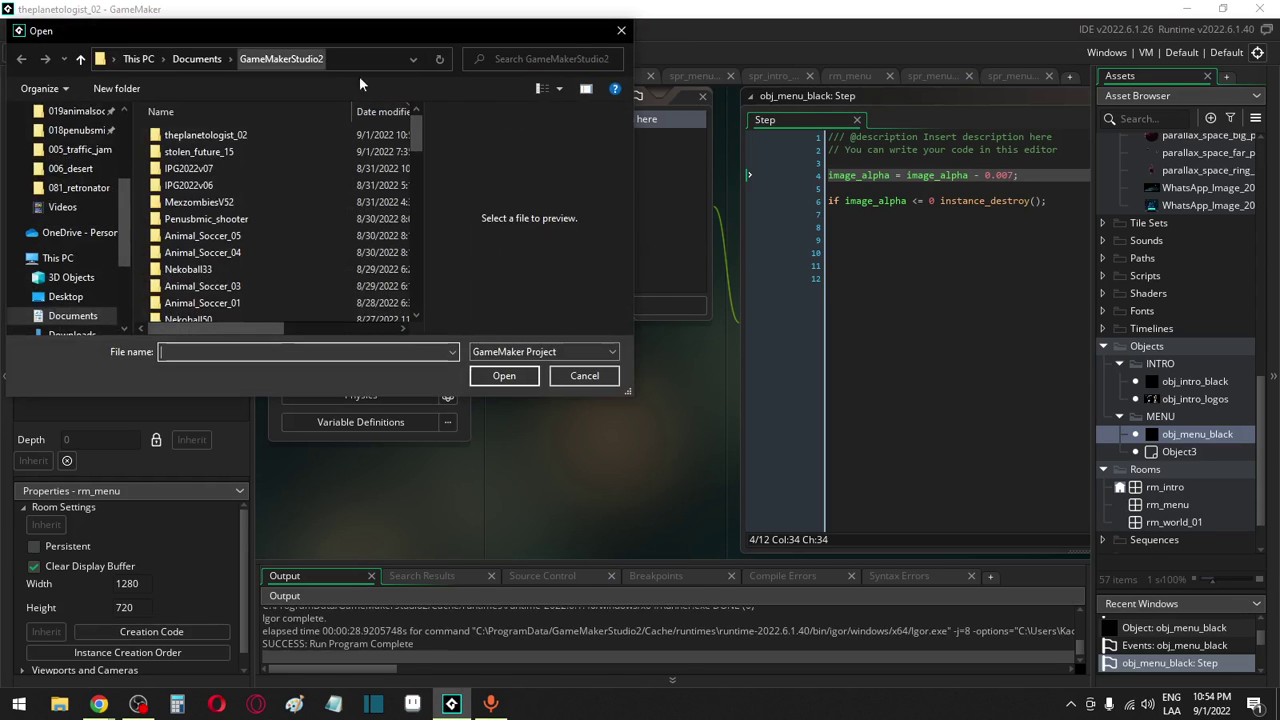
{"action": "left_click", "coordinate": [698, 29]}
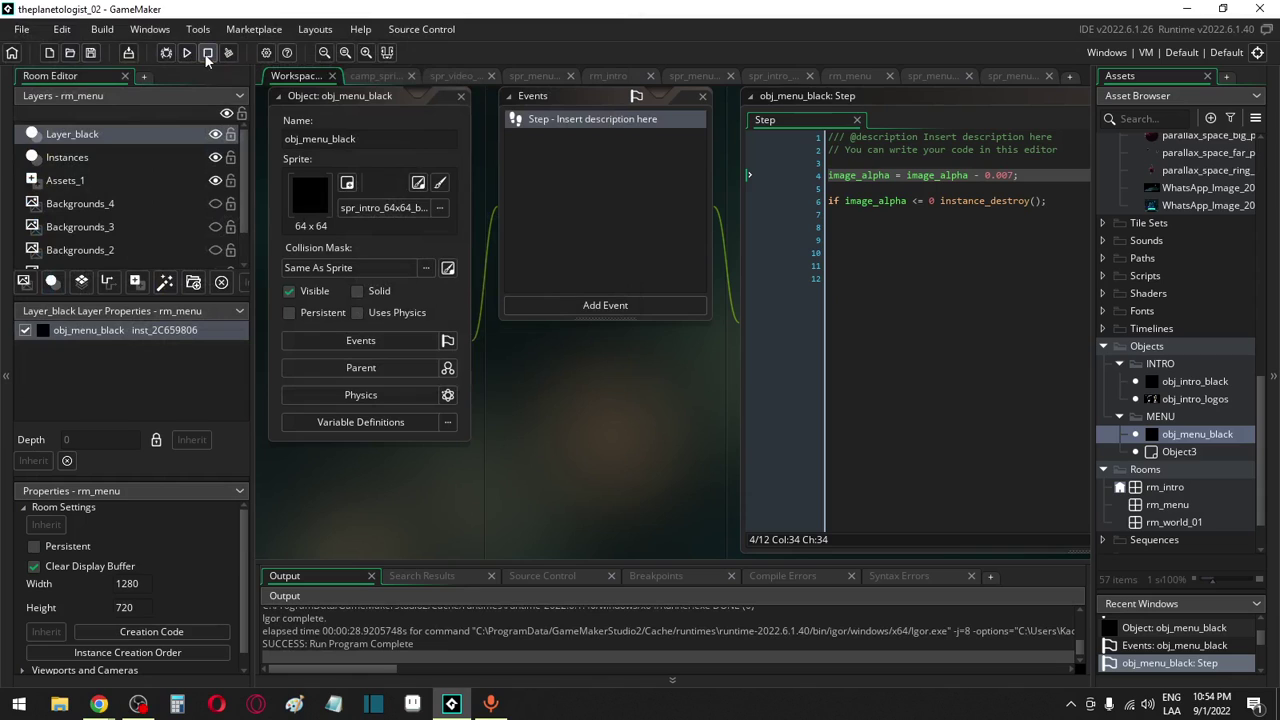
{"action": "left_click", "coordinate": [22, 29]}
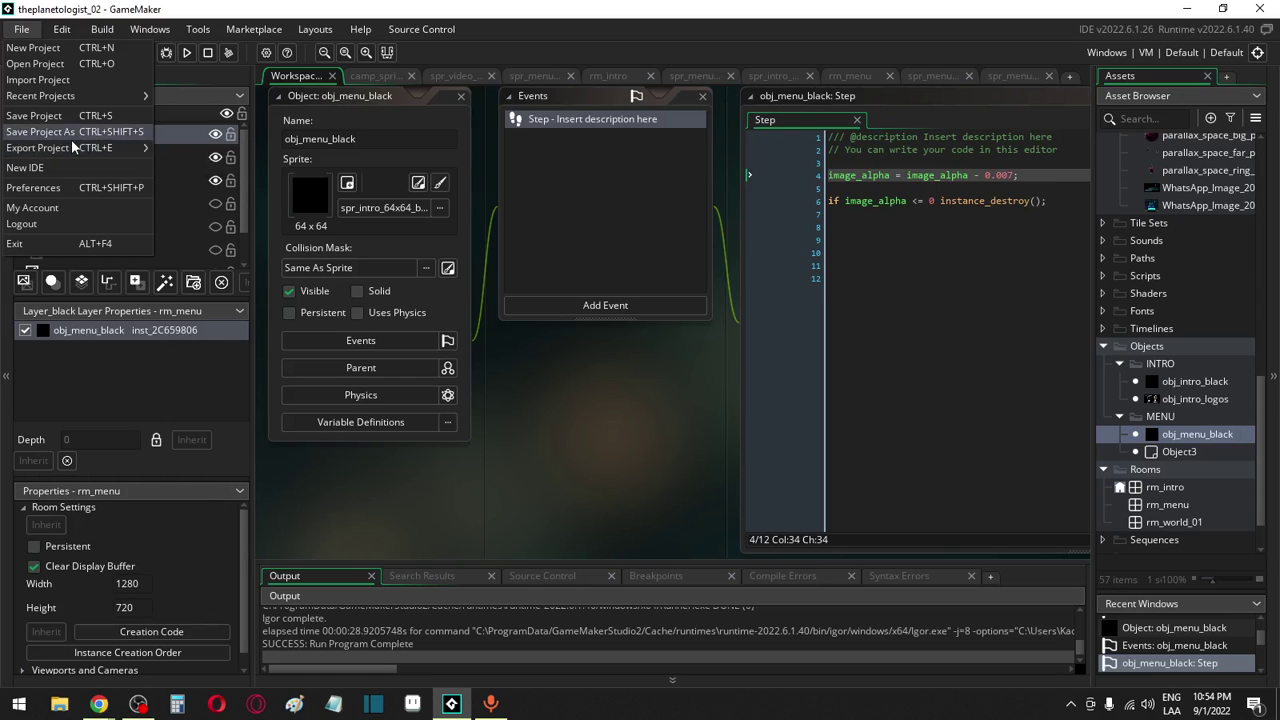
{"action": "left_click", "coordinate": [927, 237]}
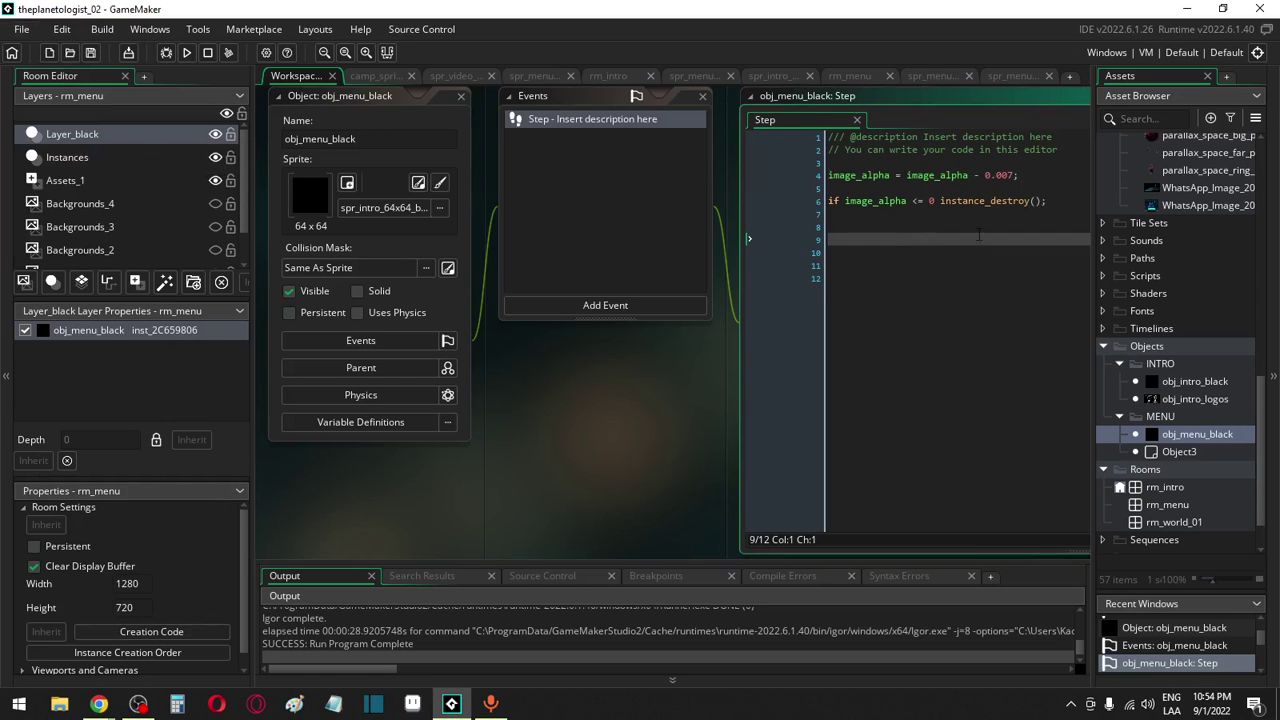
Open the camp_sprite_sheet sprite from the Camp Sprite Sheet group to view its contents
{"action": "left_click", "coordinate": [1175, 452]}
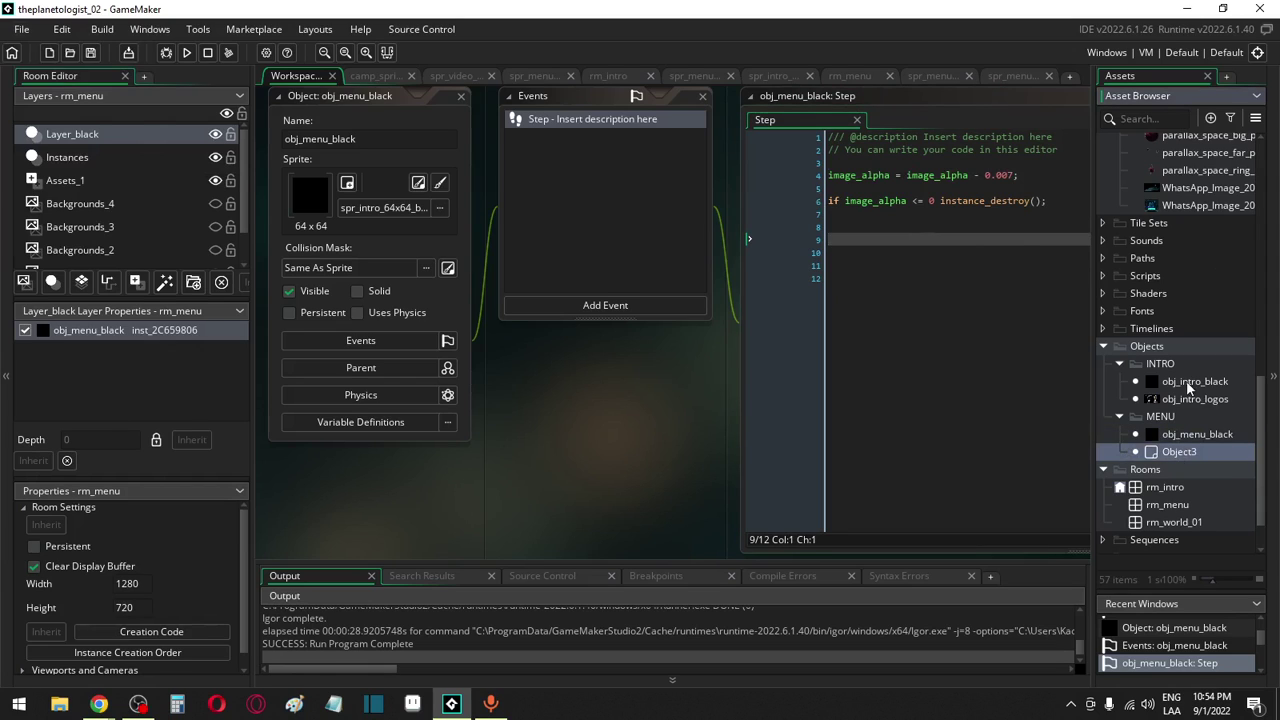
{"action": "scroll", "coordinate": [1186, 380], "scroll_direction": "up", "scroll_amount": 8}
{"action": "scroll", "coordinate": [1187, 388], "scroll_direction": "up", "scroll_amount": 1}
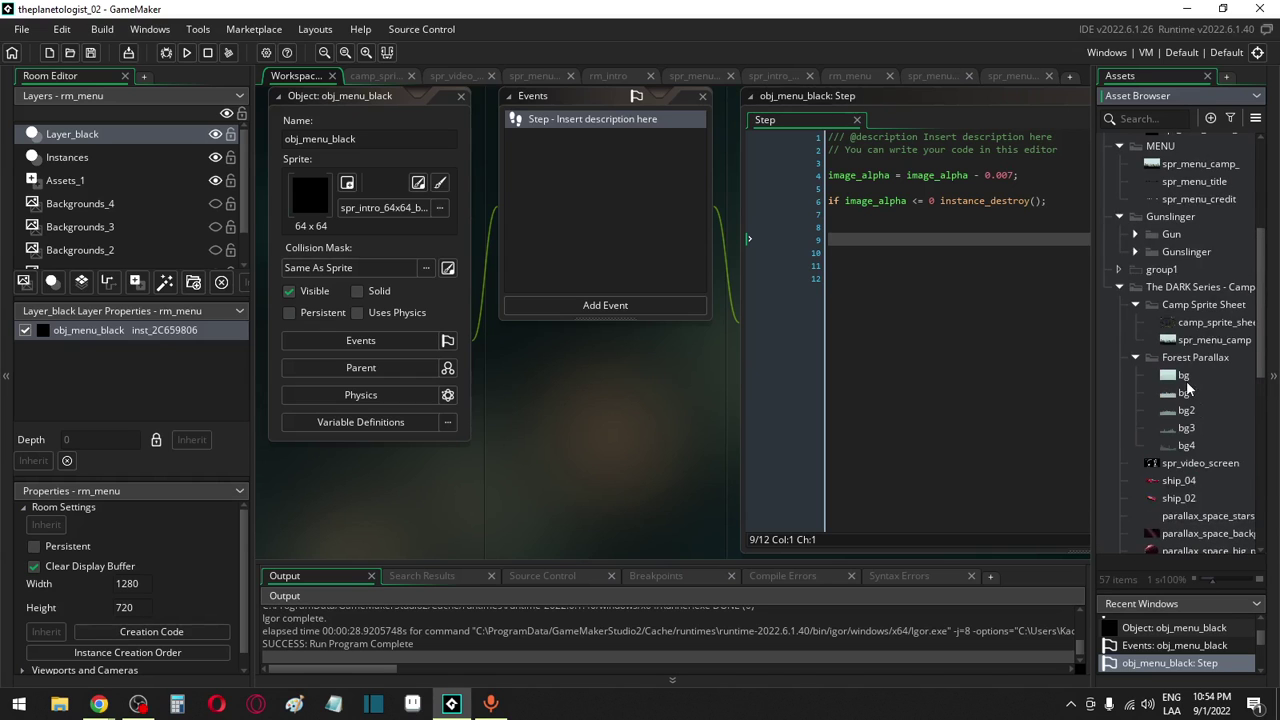
{"action": "double_click", "coordinate": [1214, 323]}
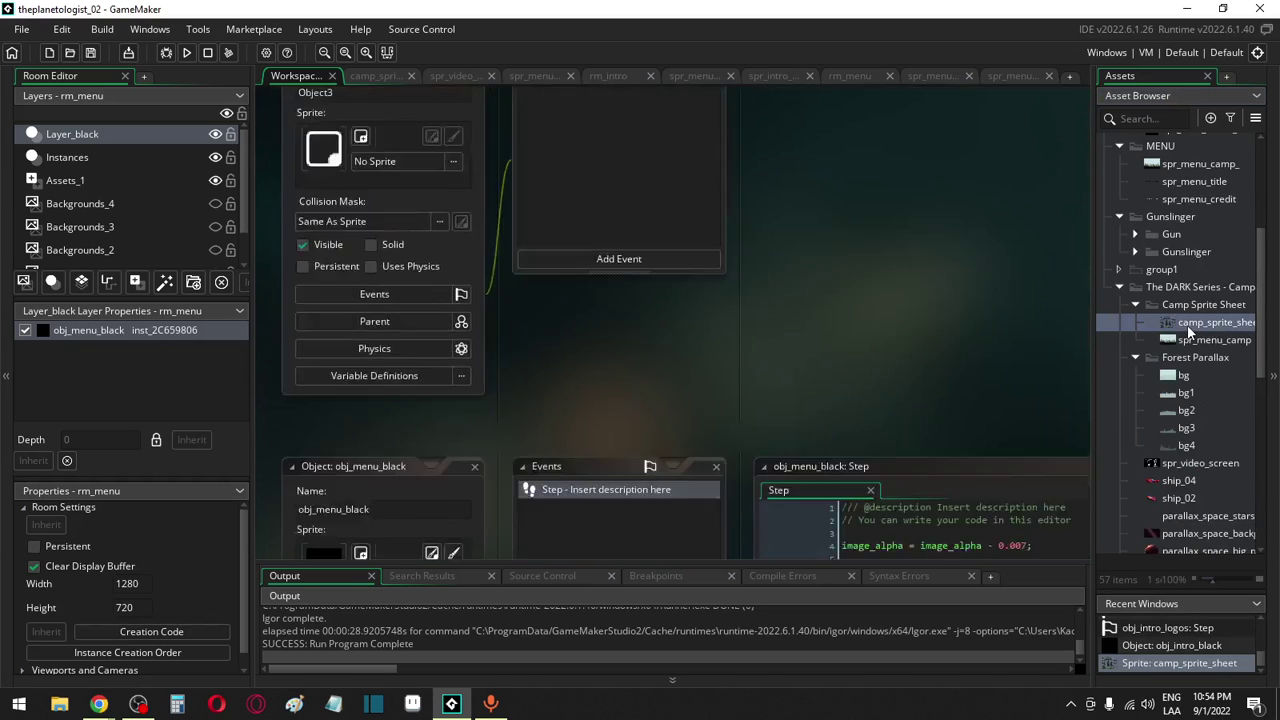
{"action": "left_click", "coordinate": [1187, 324]}
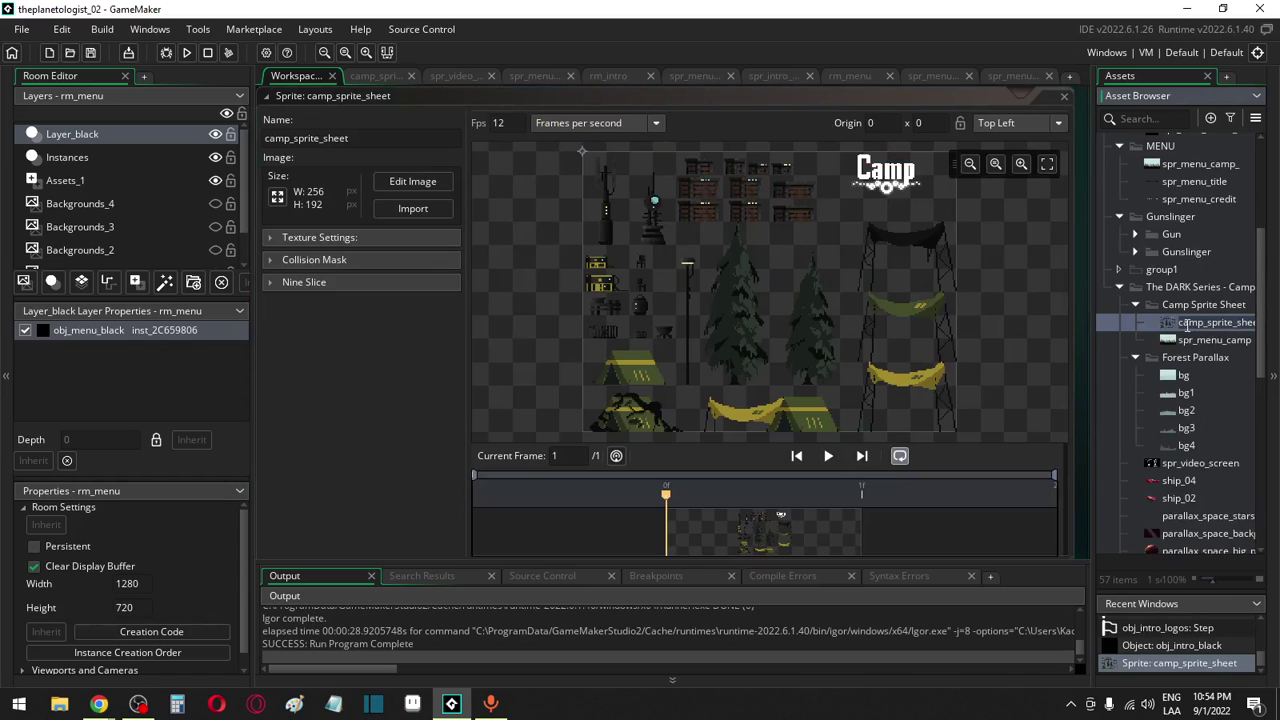
{"action": "left_click", "coordinate": [1197, 342]}
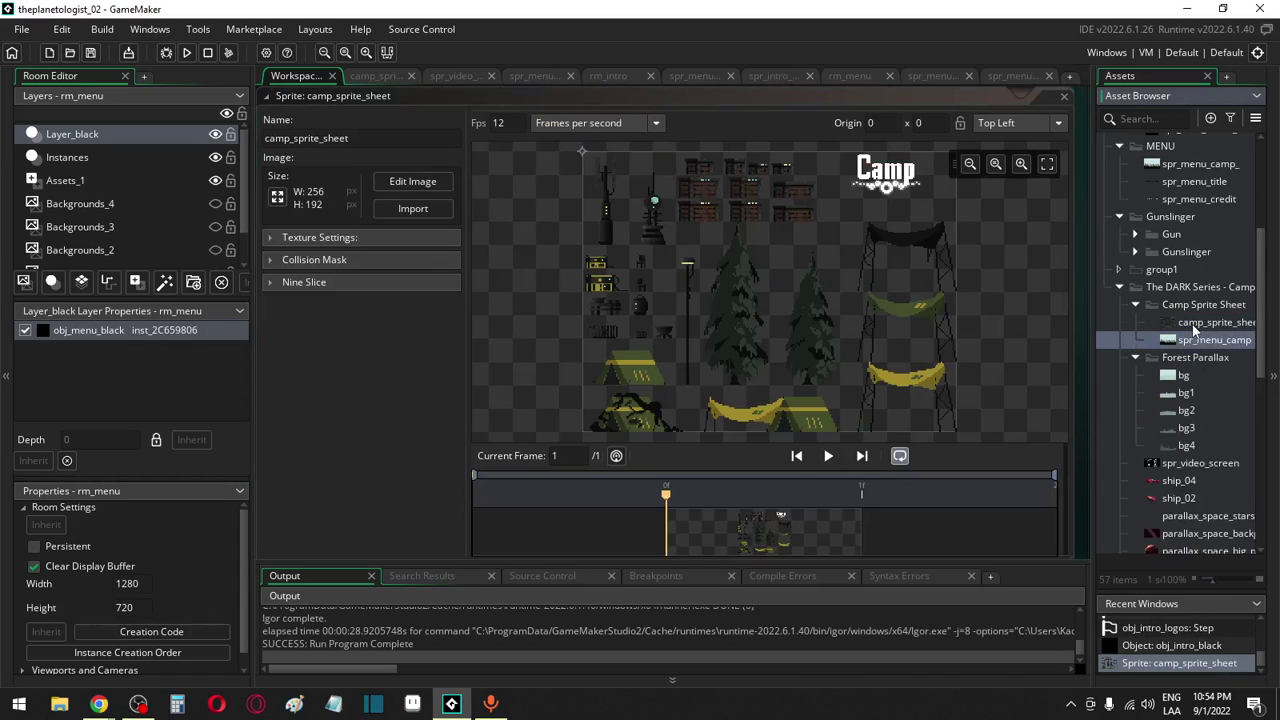
{"action": "left_click", "coordinate": [1194, 324]}
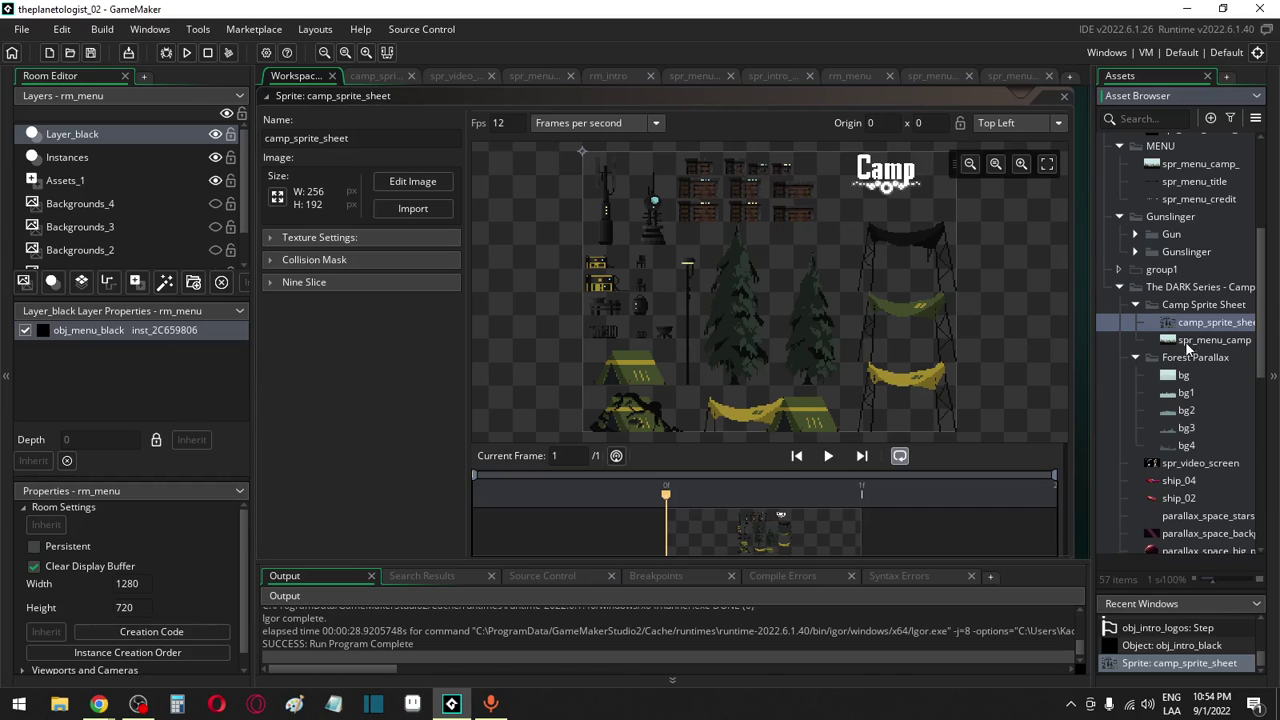
Collapse the INTRO and MENU groups under Sprites in the asset browser
{"action": "left_click", "coordinate": [1190, 345]}
{"action": "scroll", "coordinate": [1186, 330], "scroll_direction": "up", "scroll_amount": 5}
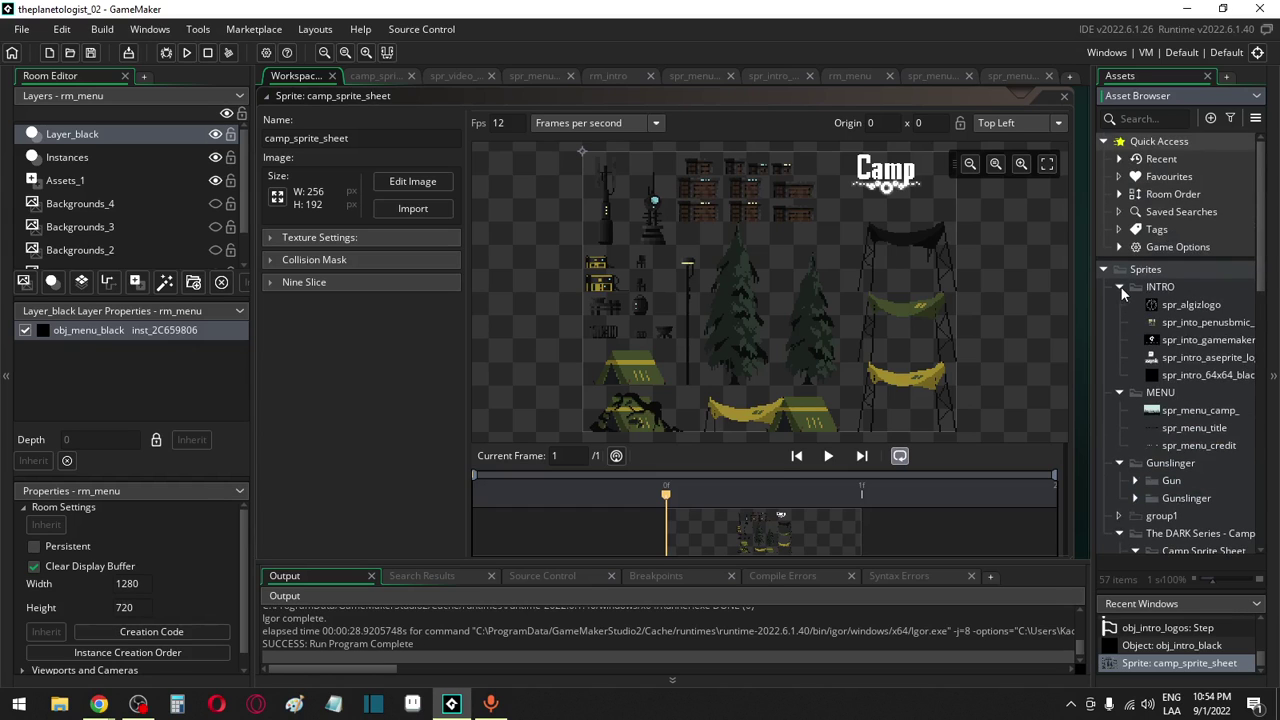
{"action": "left_click", "coordinate": [1120, 287]}
{"action": "left_click", "coordinate": [1120, 305]}
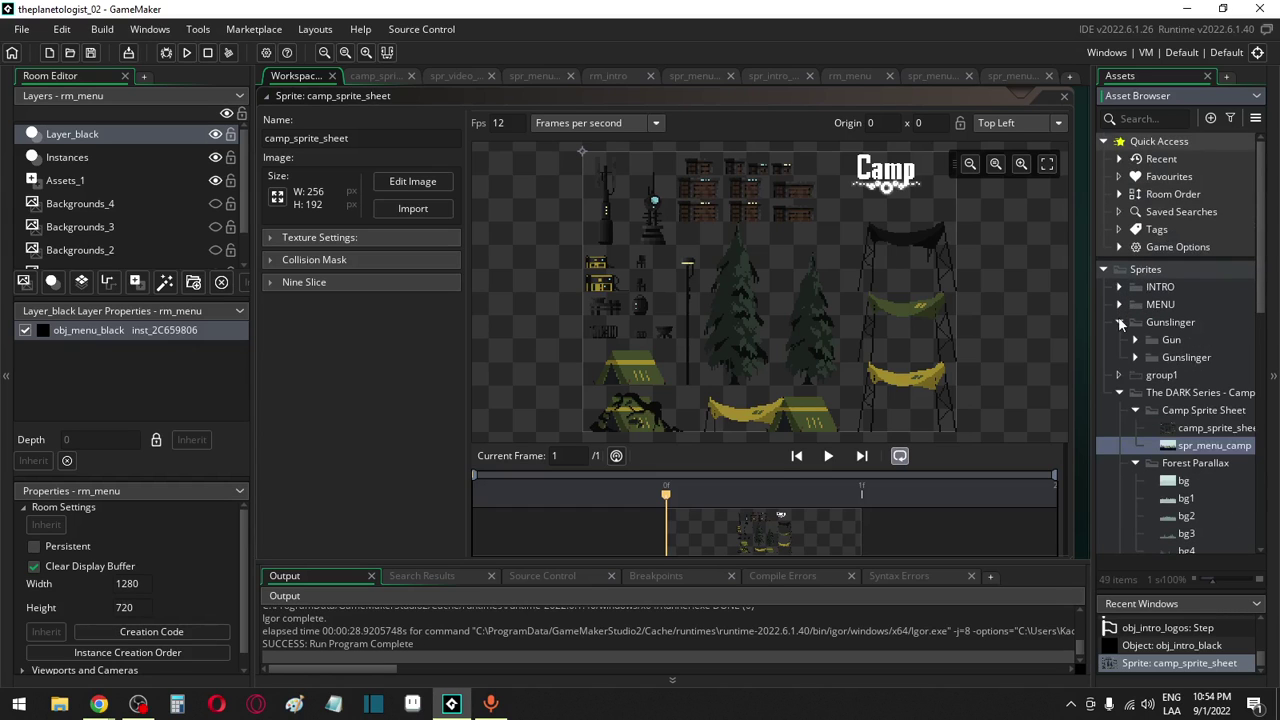
{"action": "left_click", "coordinate": [1157, 378]}
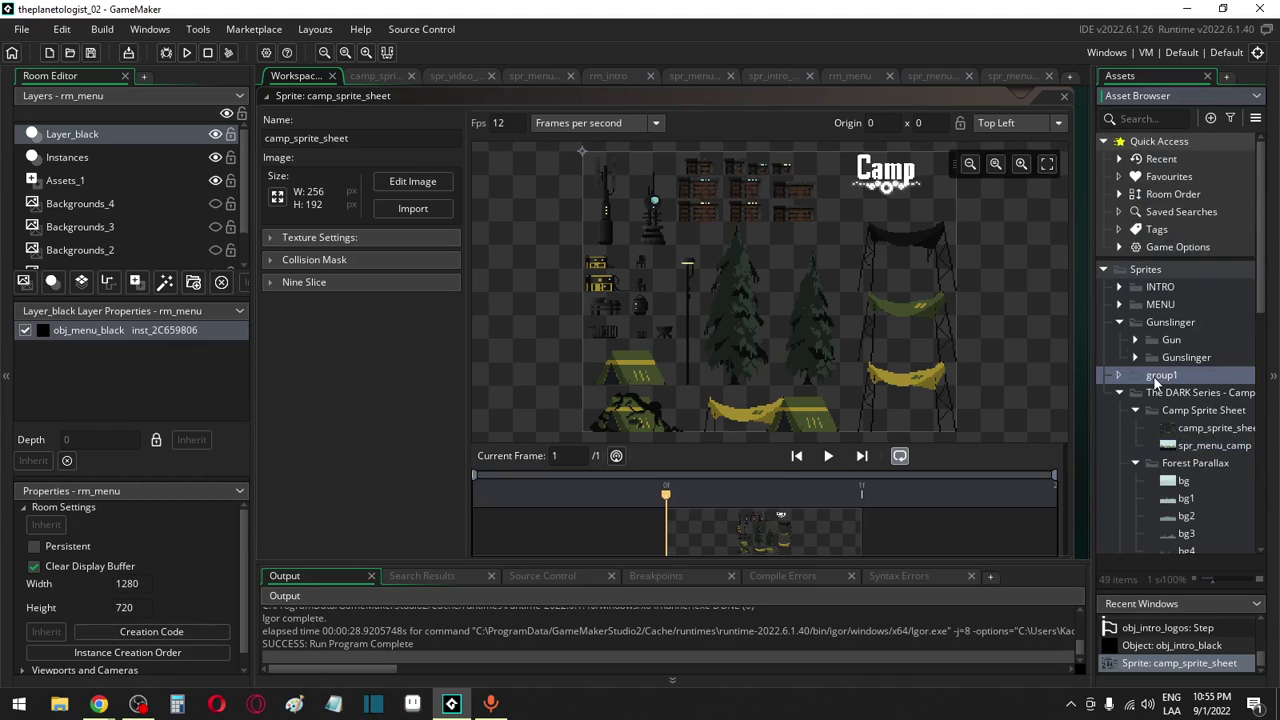
{"action": "left_click", "coordinate": [1155, 377]}
Open the spr_menu_camp image for editing and examine the camp scene's ground, wreck, characters, towers and tent up close
{"action": "double_click", "coordinate": [1180, 445]}
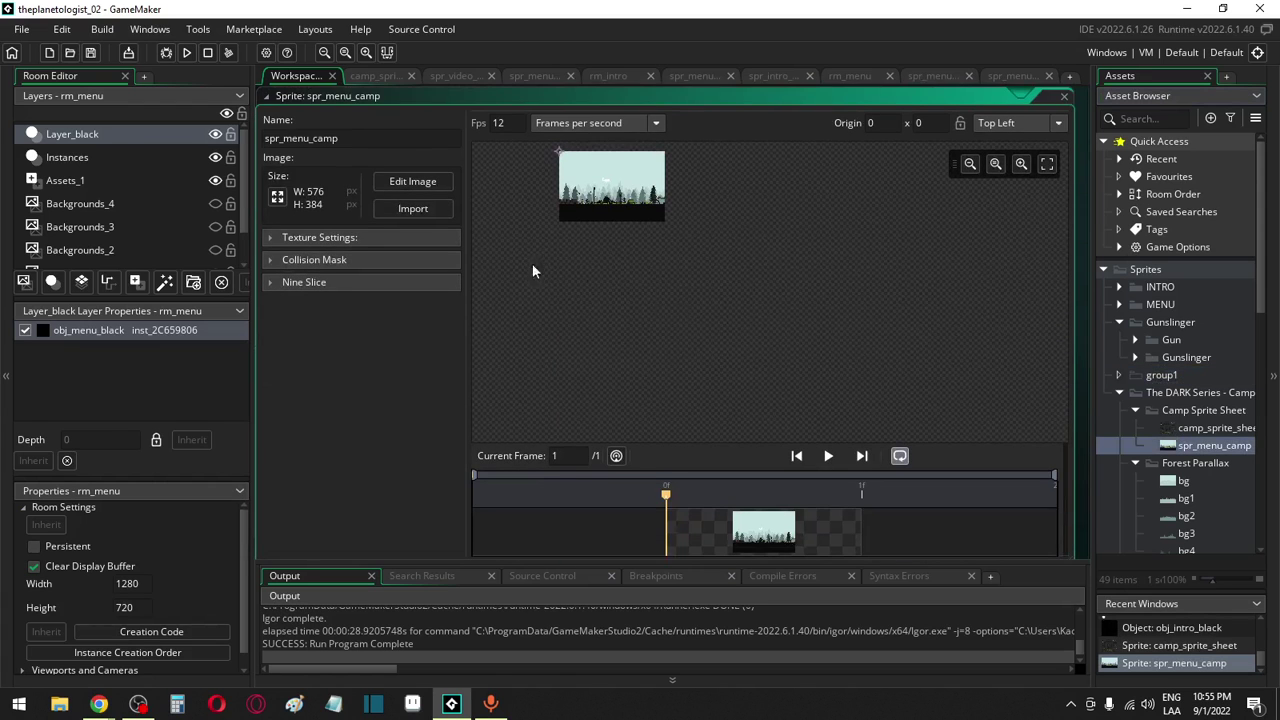
{"action": "left_click", "coordinate": [429, 184]}
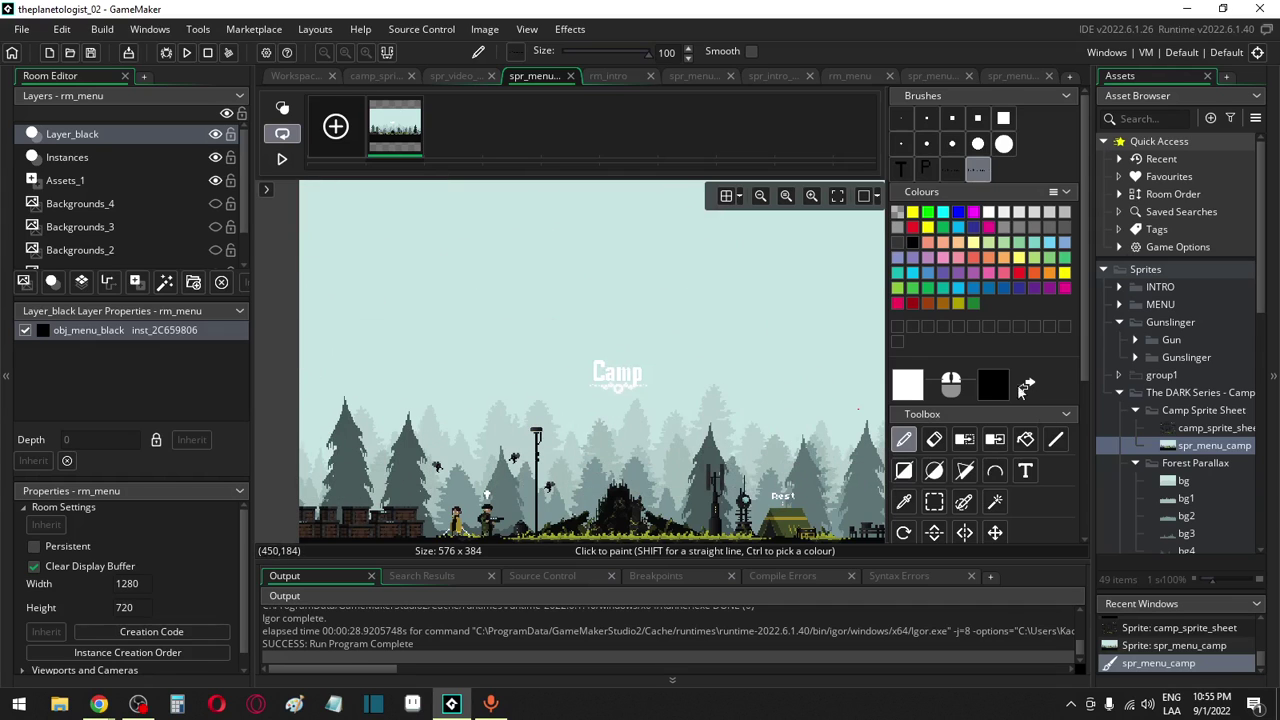
{"action": "left_click", "coordinate": [934, 502]}
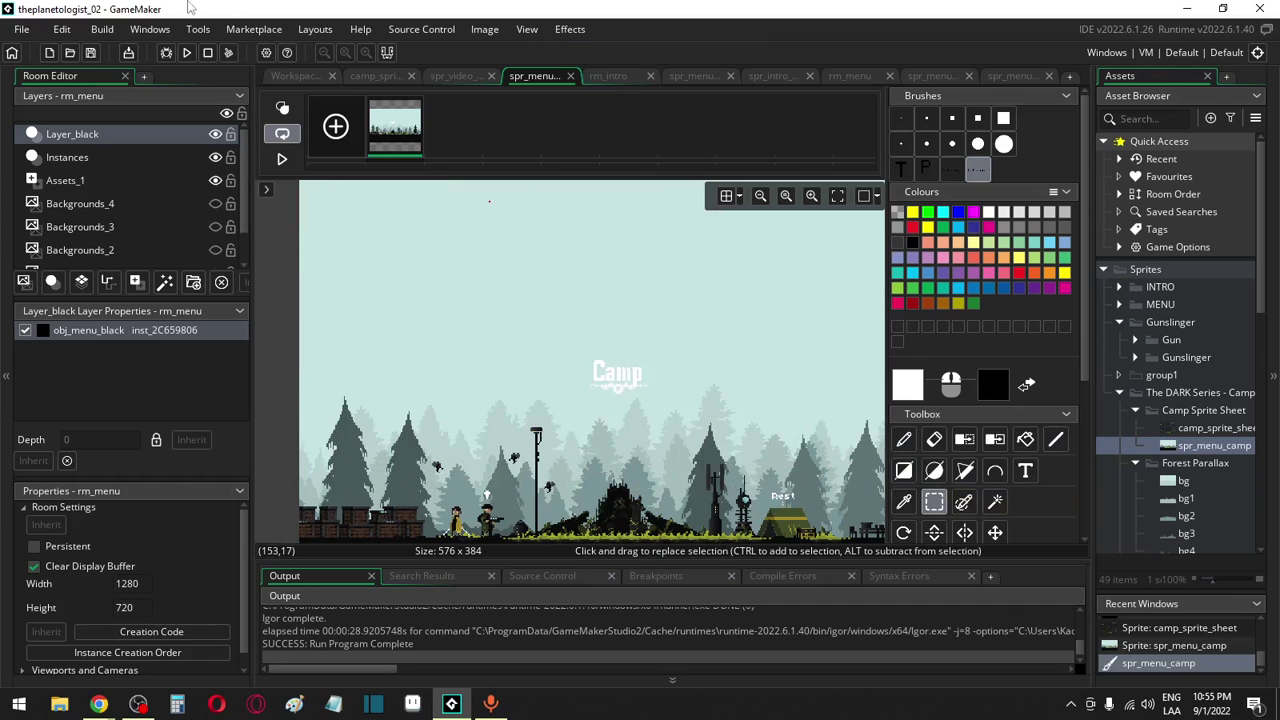
{"action": "scroll", "coordinate": [605, 403], "scroll_direction": "down", "scroll_amount": 2}
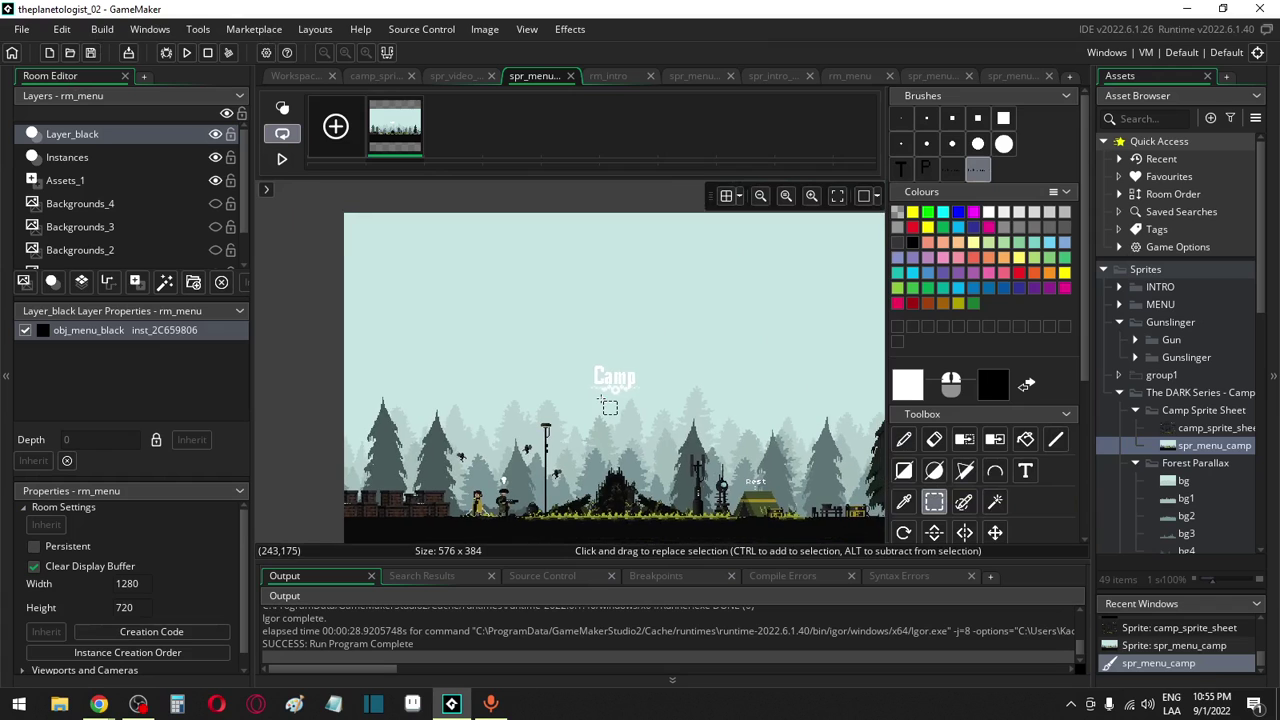
{"action": "scroll", "coordinate": [605, 403], "scroll_direction": "up", "scroll_amount": 6}
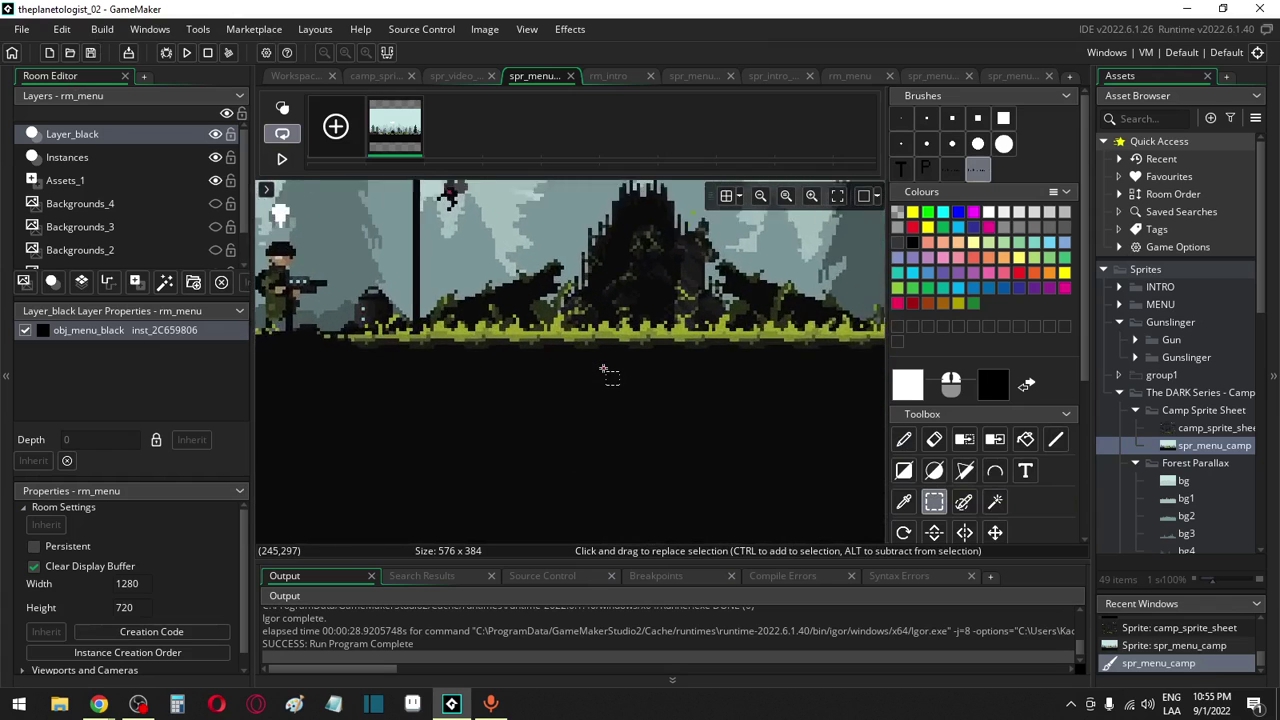
{"action": "scroll", "coordinate": [604, 370], "scroll_direction": "up", "scroll_amount": 4}
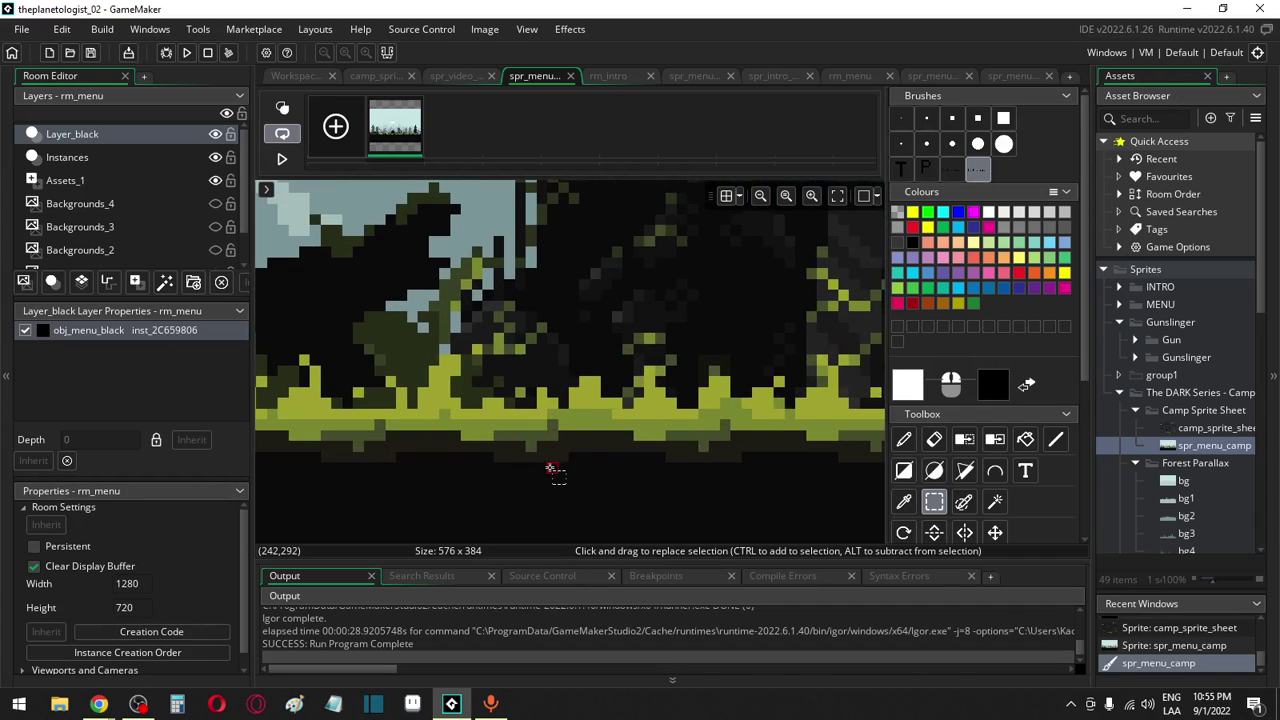
{"action": "scroll", "coordinate": [550, 468], "scroll_direction": "down", "scroll_amount": 4}
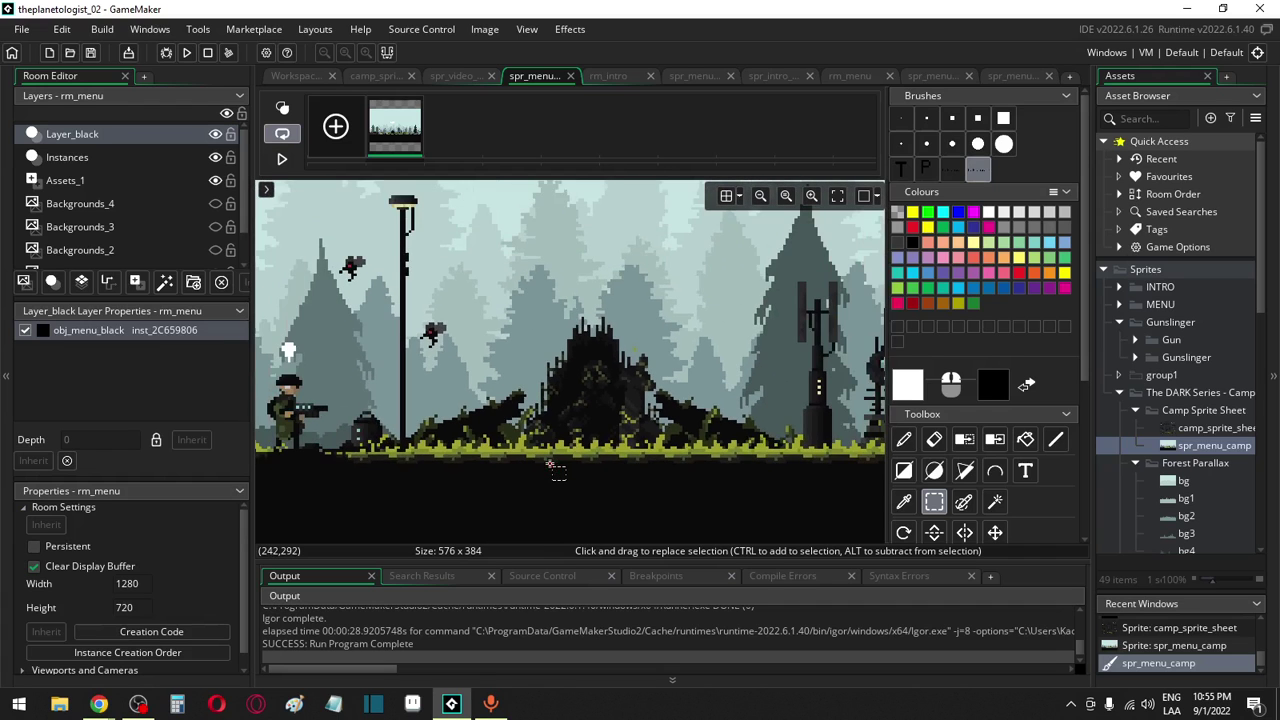
{"action": "scroll", "coordinate": [550, 468], "scroll_direction": "right", "scroll_amount": 5, "text": "shift"}
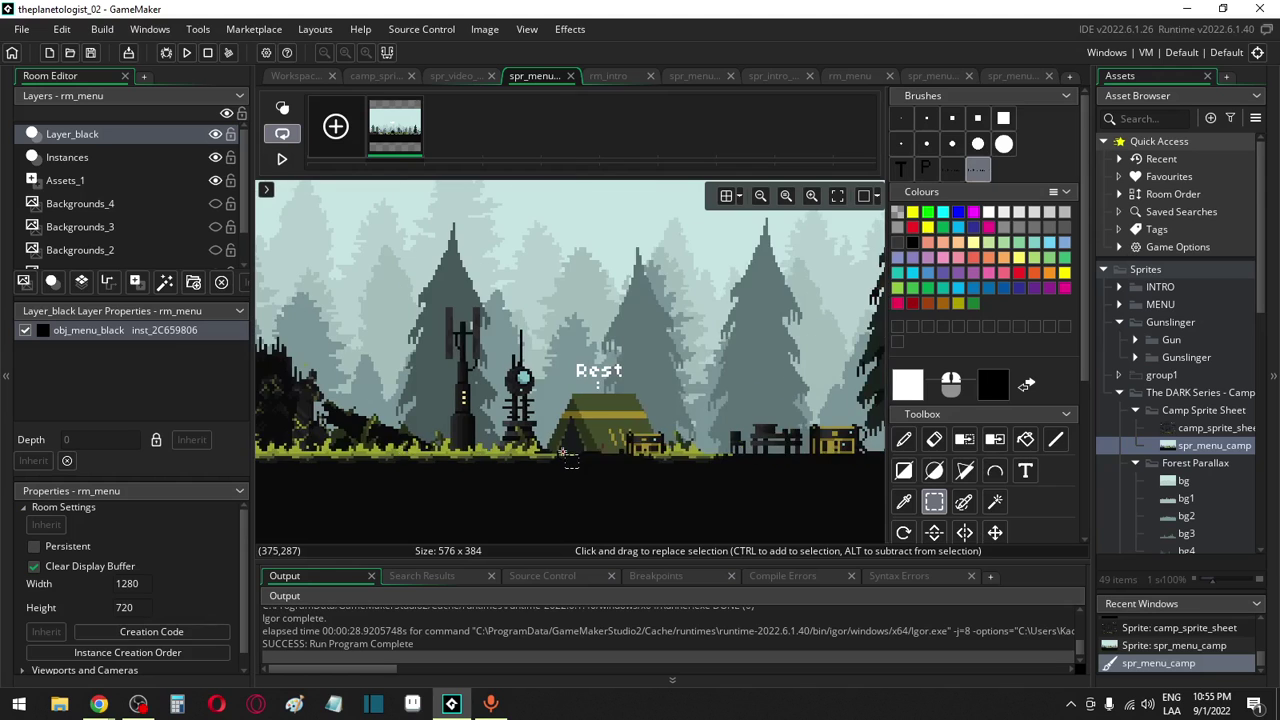
{"action": "scroll", "coordinate": [565, 453], "scroll_direction": "left", "scroll_amount": 5, "text": "shift"}
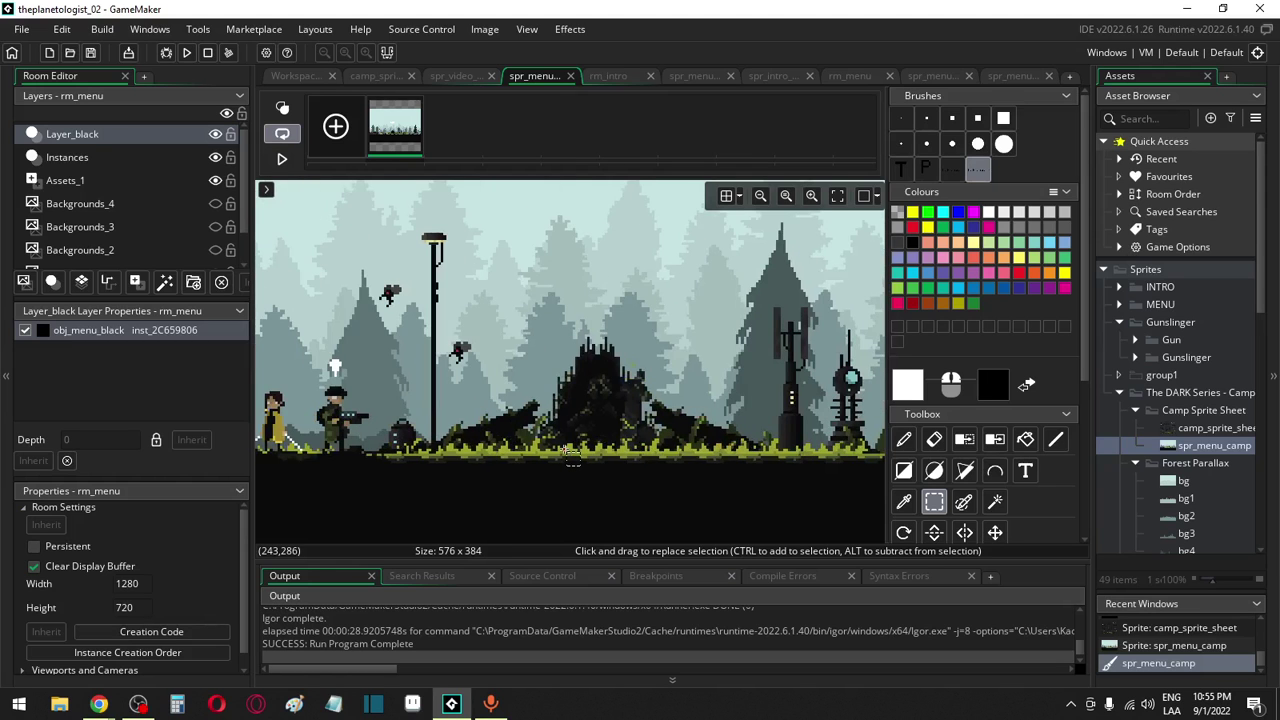
{"action": "scroll", "coordinate": [568, 452], "scroll_direction": "up", "scroll_amount": 4}
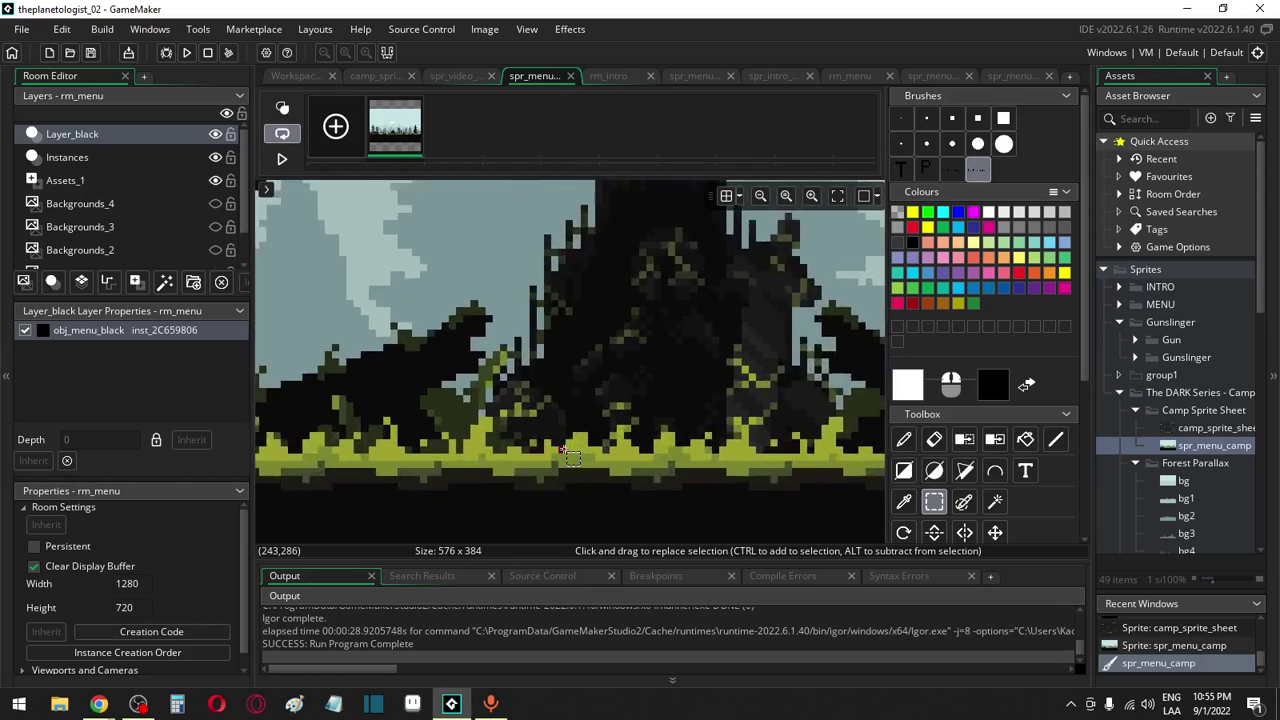
{"action": "scroll", "coordinate": [565, 452], "scroll_direction": "up", "scroll_amount": 2}
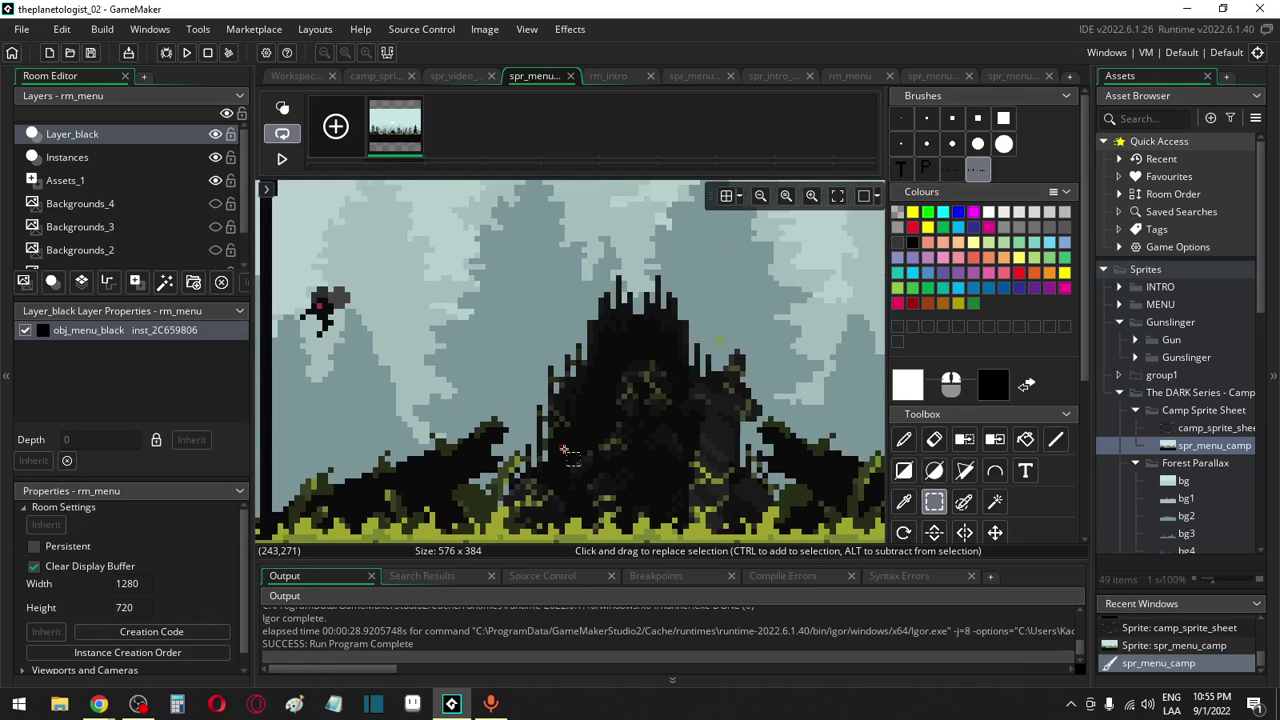
{"action": "scroll", "coordinate": [565, 453], "scroll_direction": "up", "scroll_amount": 1}
{"action": "scroll", "coordinate": [565, 453], "scroll_direction": "down", "scroll_amount": 4}
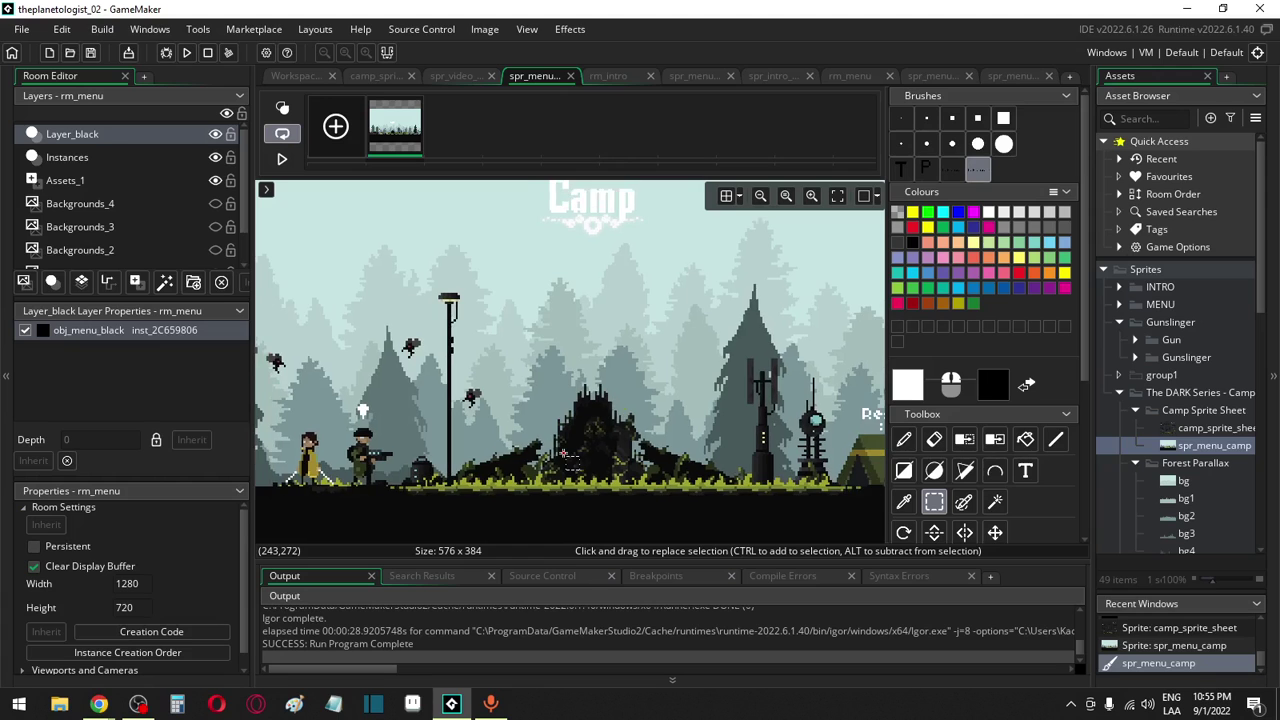
{"action": "scroll", "coordinate": [565, 455], "scroll_direction": "left", "scroll_amount": 3, "text": "shift"}
{"action": "scroll", "coordinate": [565, 455], "scroll_direction": "right", "scroll_amount": 6, "text": "shift"}
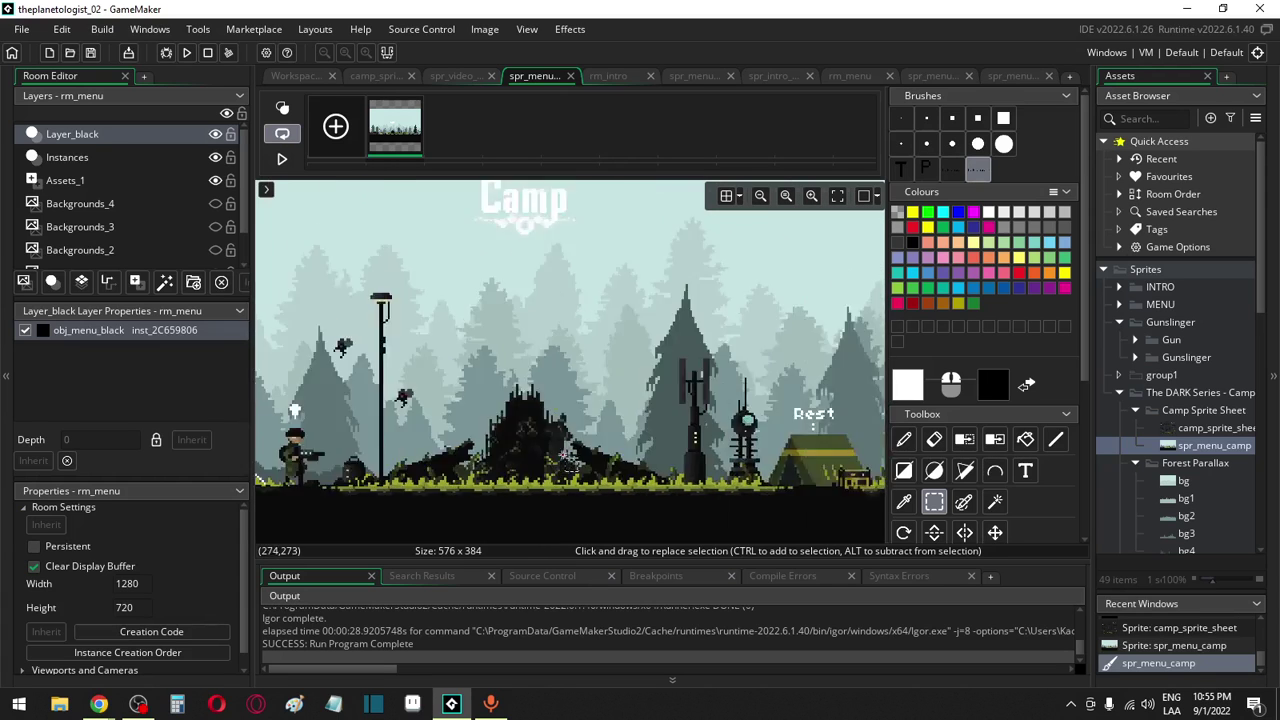
{"action": "scroll", "coordinate": [565, 457], "scroll_direction": "right", "scroll_amount": 3, "text": "shift"}
{"action": "scroll", "coordinate": [565, 457], "scroll_direction": "left", "scroll_amount": 8, "text": "shift"}
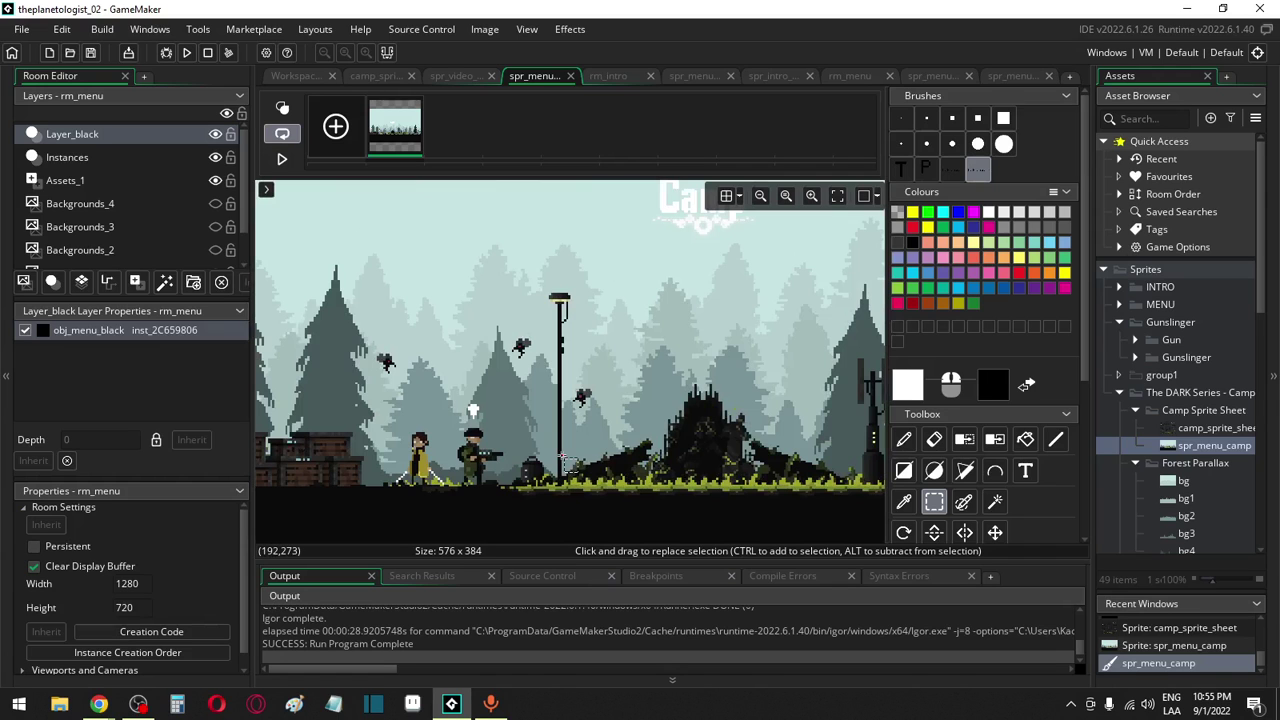
{"action": "scroll", "coordinate": [565, 458], "scroll_direction": "up", "scroll_amount": 4, "text": "ctrl"}
{"action": "scroll", "coordinate": [563, 471], "scroll_direction": "down", "scroll_amount": 4, "text": "ctrl"}
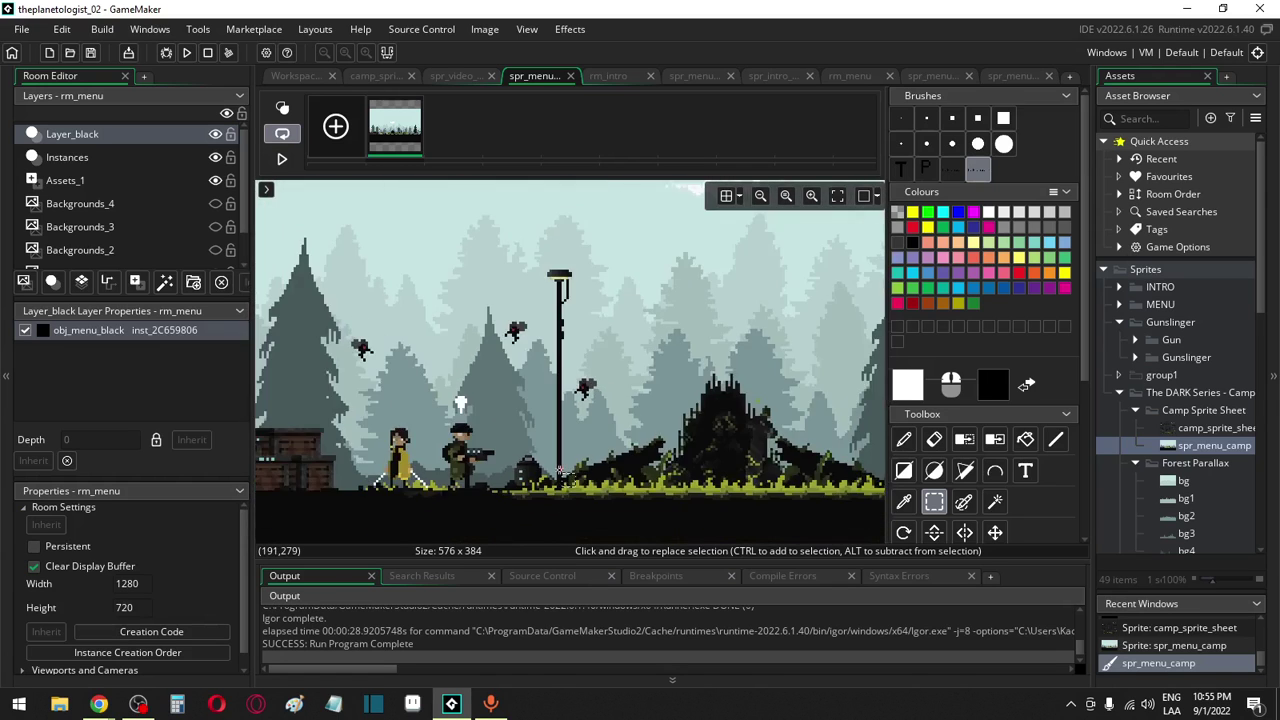
{"action": "scroll", "coordinate": [563, 471], "scroll_direction": "right", "scroll_amount": 3, "text": "shift"}
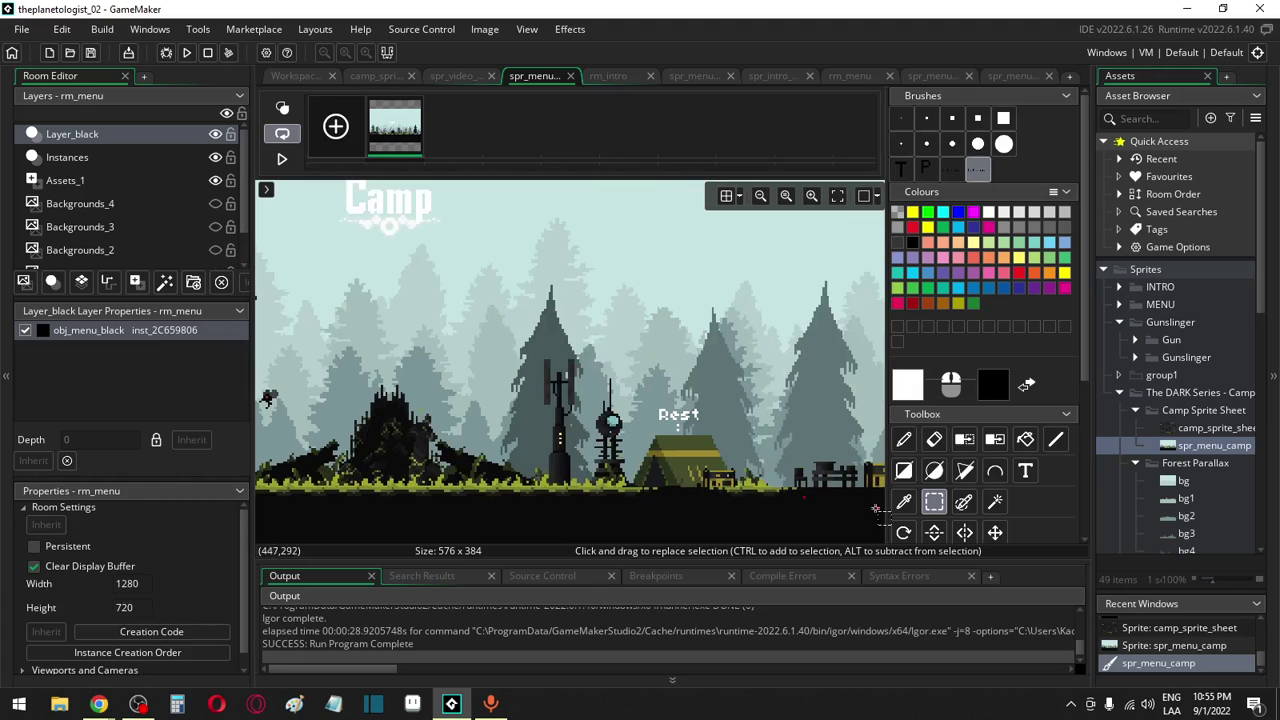
Reopen the spr_menu_camp sprite, fit its preview, and inspect the grass strip at the wreck's base in the image editor
{"action": "double_click", "coordinate": [1215, 447]}
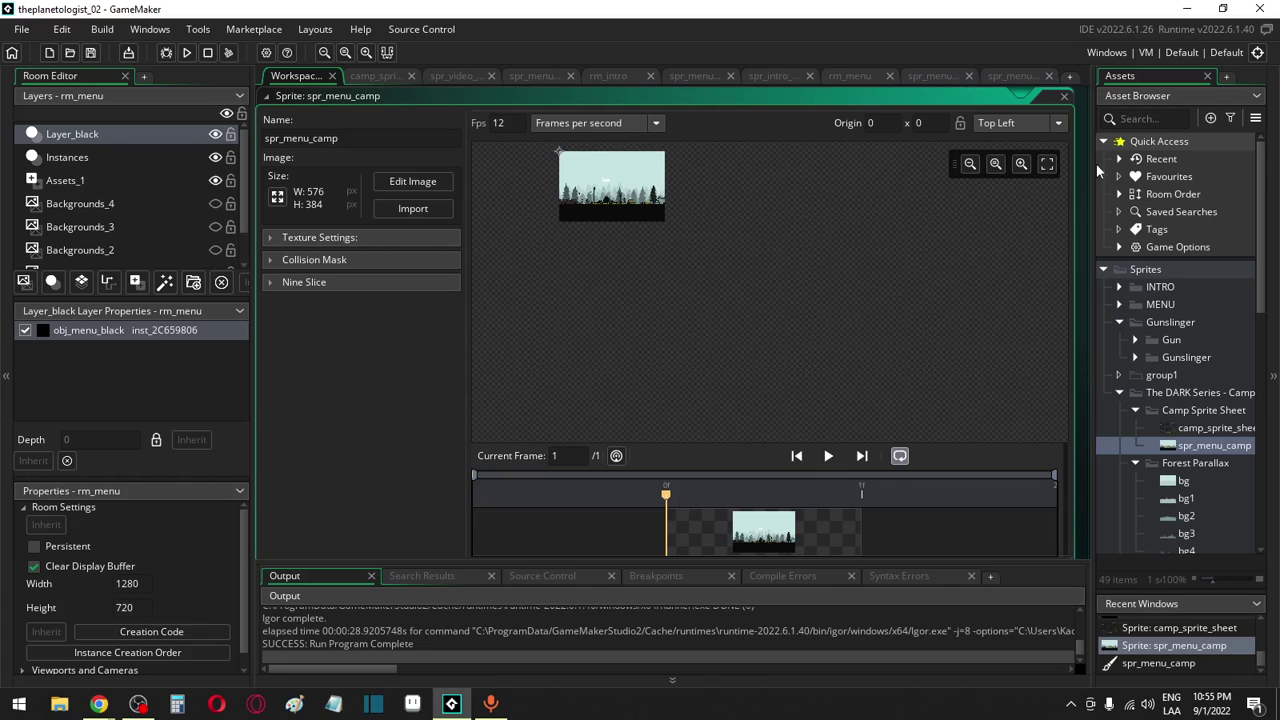
{"action": "left_click", "coordinate": [1047, 163]}
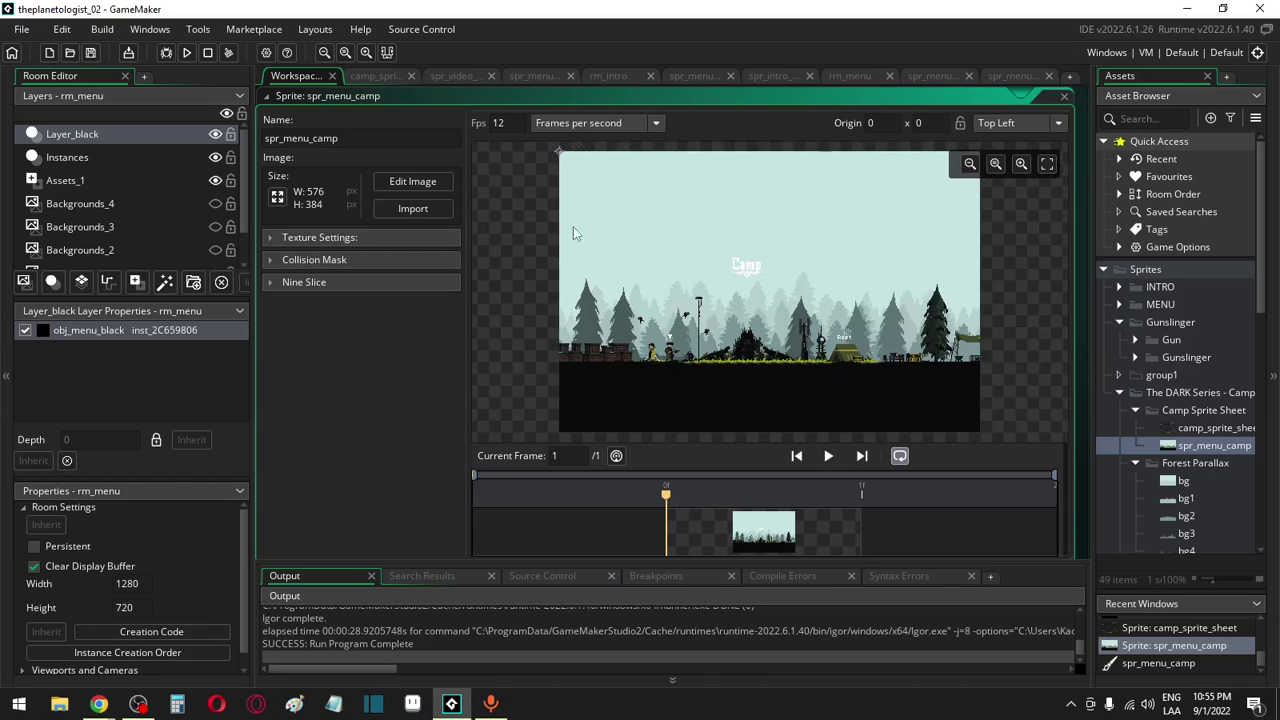
{"action": "left_click", "coordinate": [385, 180]}
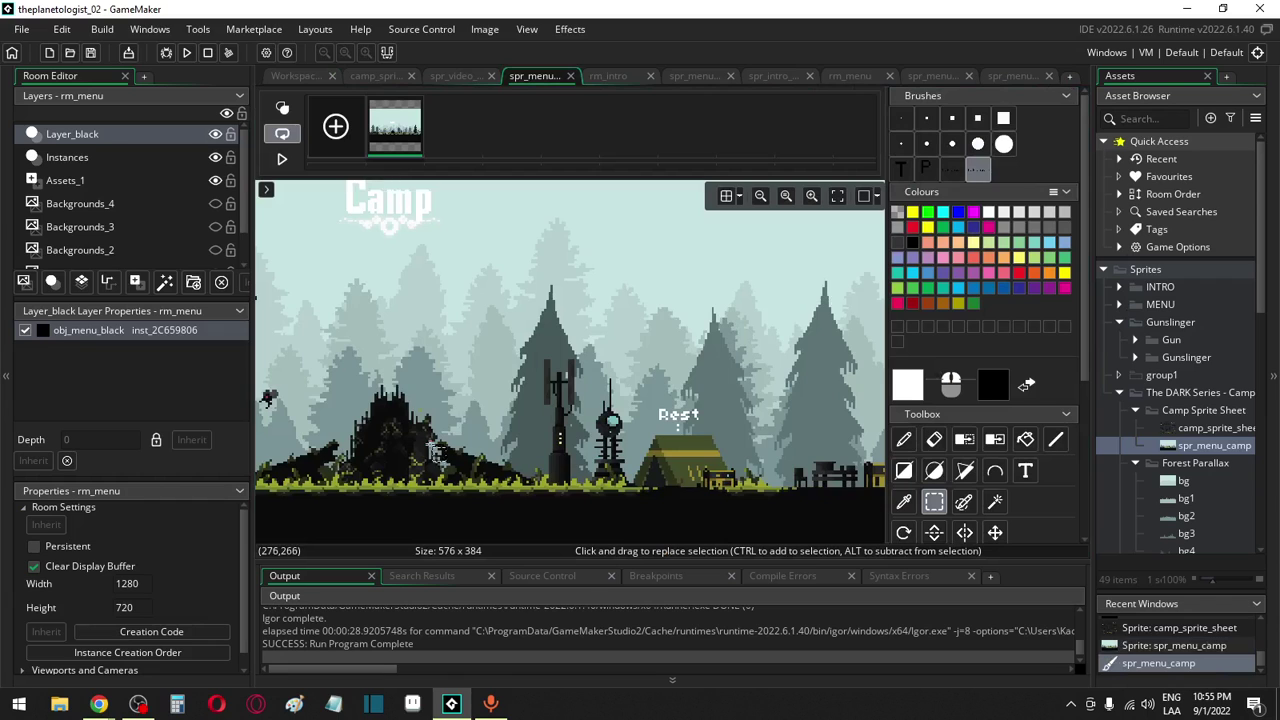
{"action": "scroll", "coordinate": [421, 459], "scroll_direction": "up", "scroll_amount": 3}
{"action": "scroll", "coordinate": [421, 459], "scroll_direction": "up", "scroll_amount": 5}
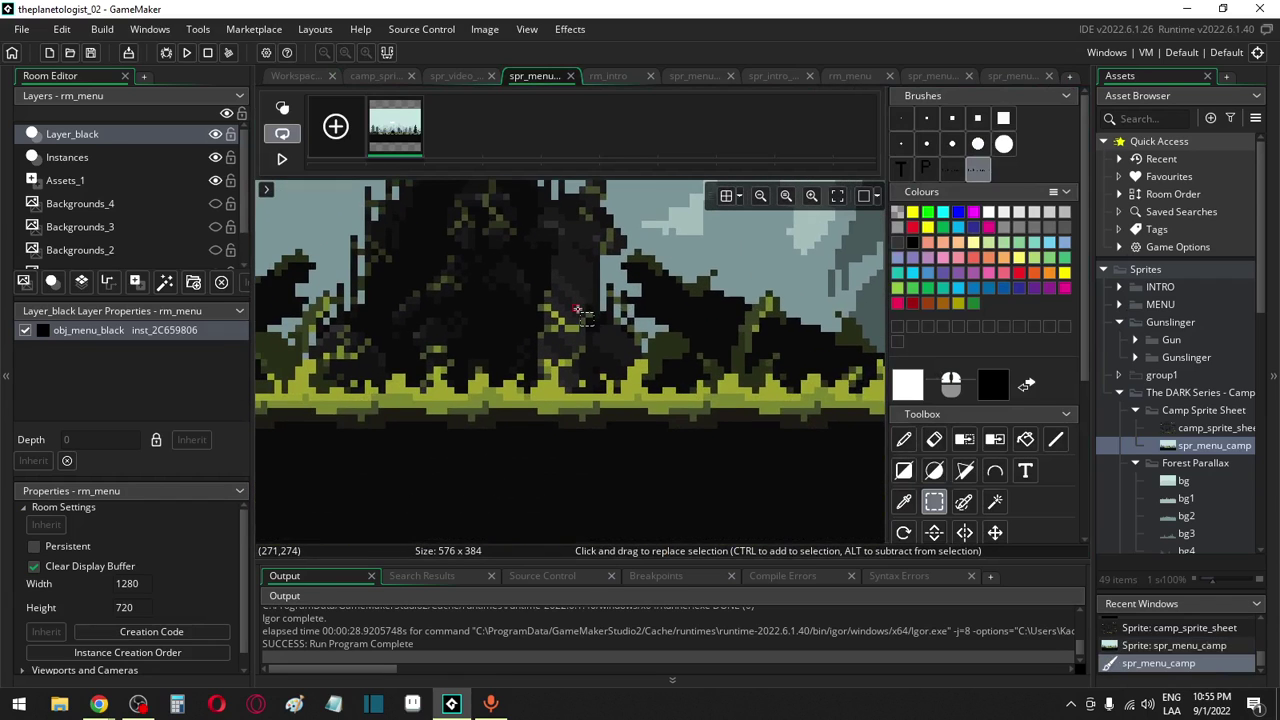
{"action": "scroll", "coordinate": [543, 425], "scroll_direction": "up", "scroll_amount": 2}
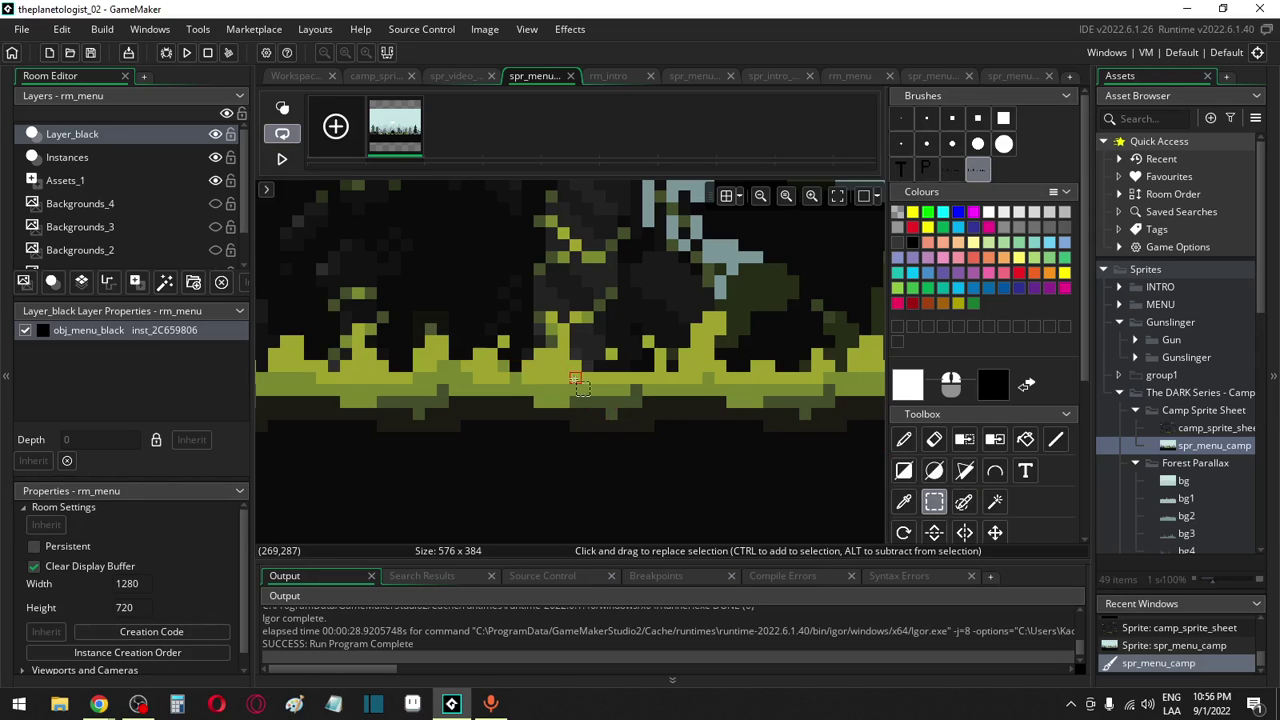
{"action": "left_click_drag", "start_coordinate": [575, 363], "coordinate": [577, 428]}
Duplicate the spr_menu_camp sprite in the Camp Sprite Sheet group
{"action": "key", "text": "d"}
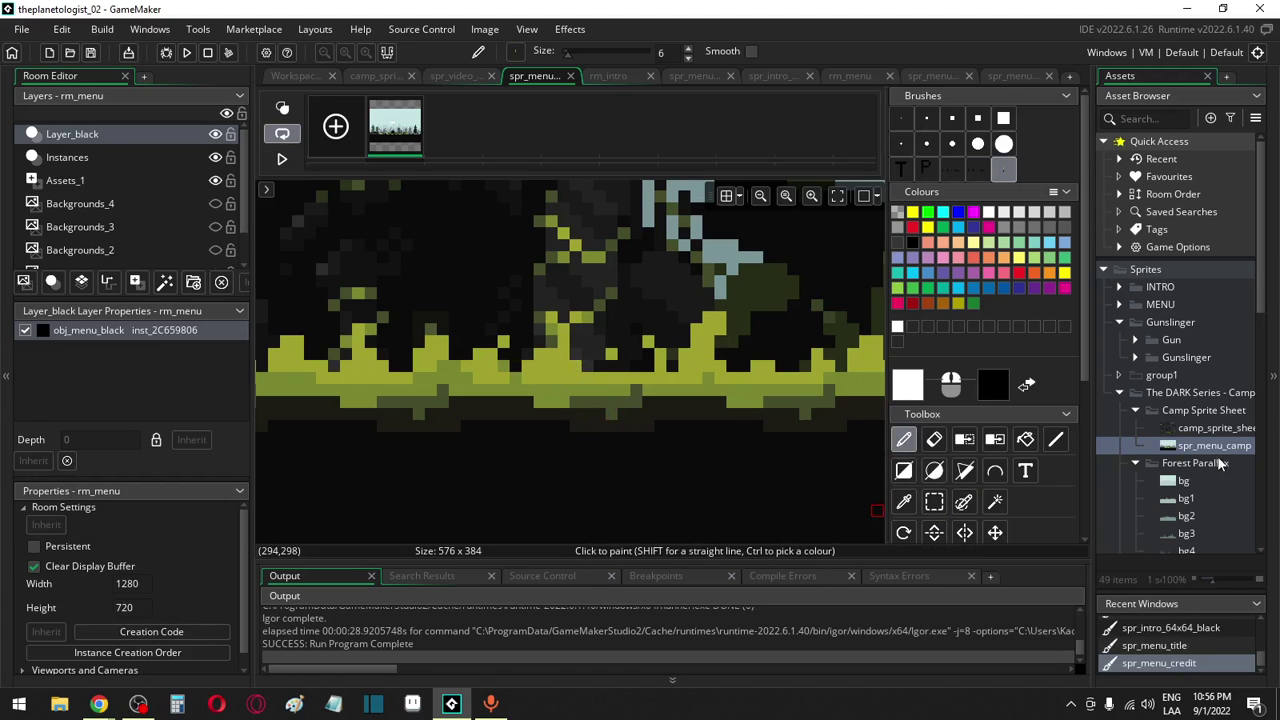
{"action": "left_click", "coordinate": [1212, 447]}
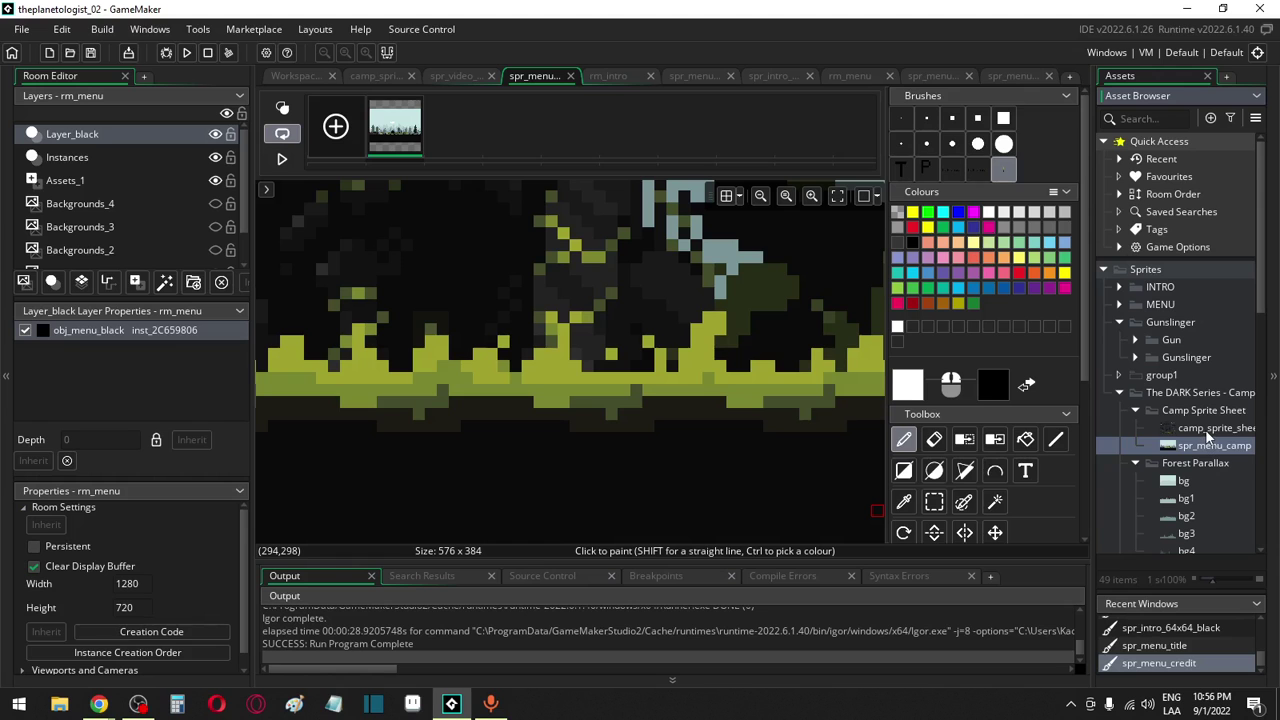
{"action": "key", "text": "ctrl+d"}
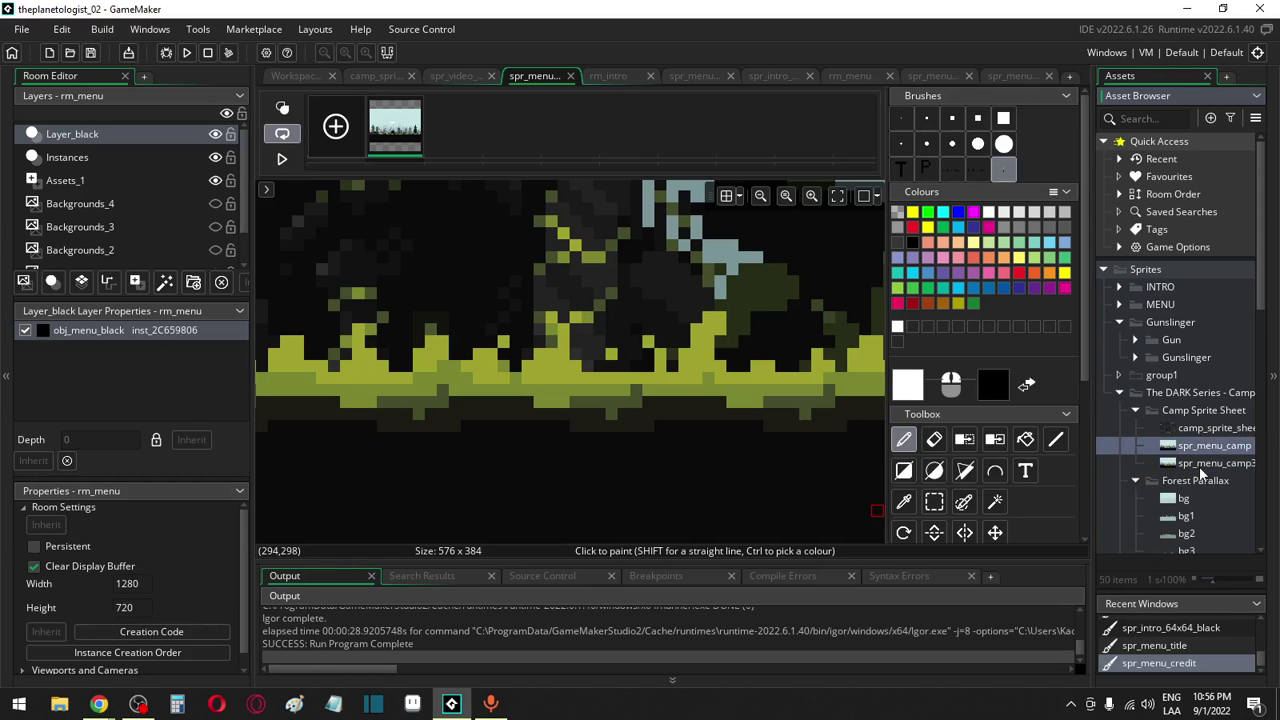
Create four new sprites in the Camp Sprite Sheet group and open the last one's 64 x 64 image for editing
{"action": "key", "text": "alt+s"}
{"action": "key", "text": "alt+s"}
{"action": "key", "text": "alt+s"}
{"action": "key", "text": "alt+s"}
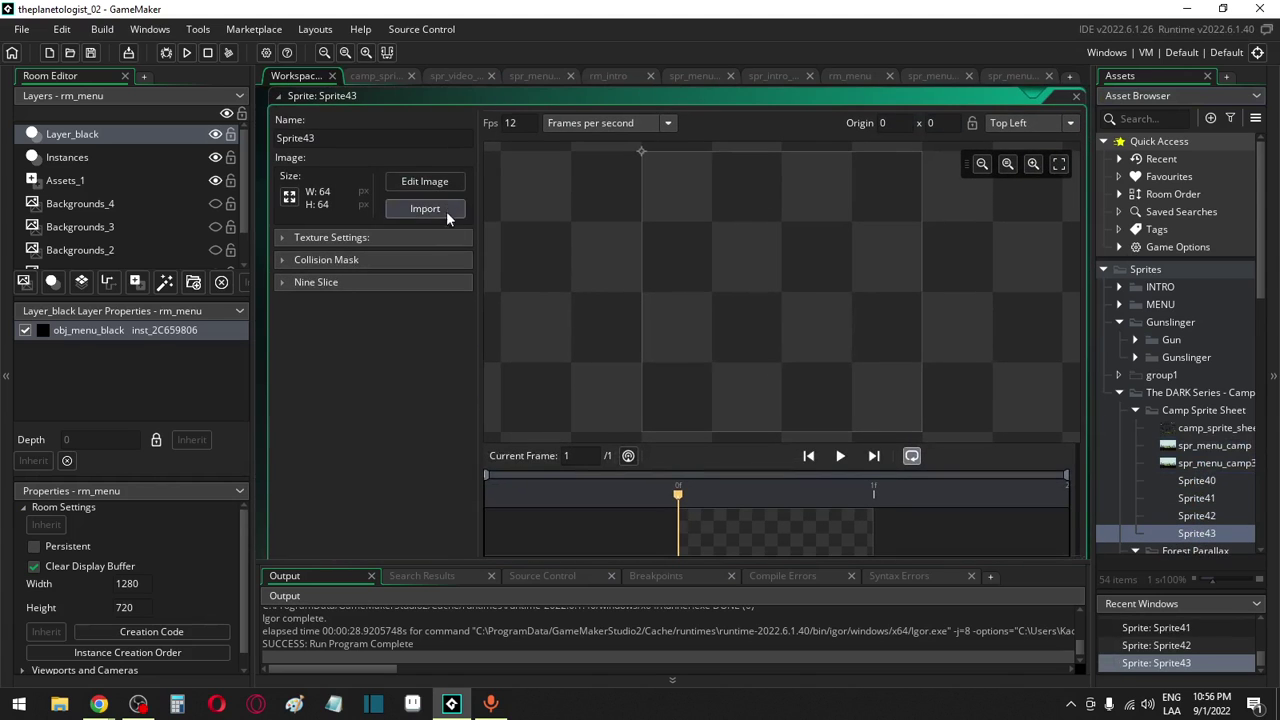
{"action": "left_click", "coordinate": [444, 188]}
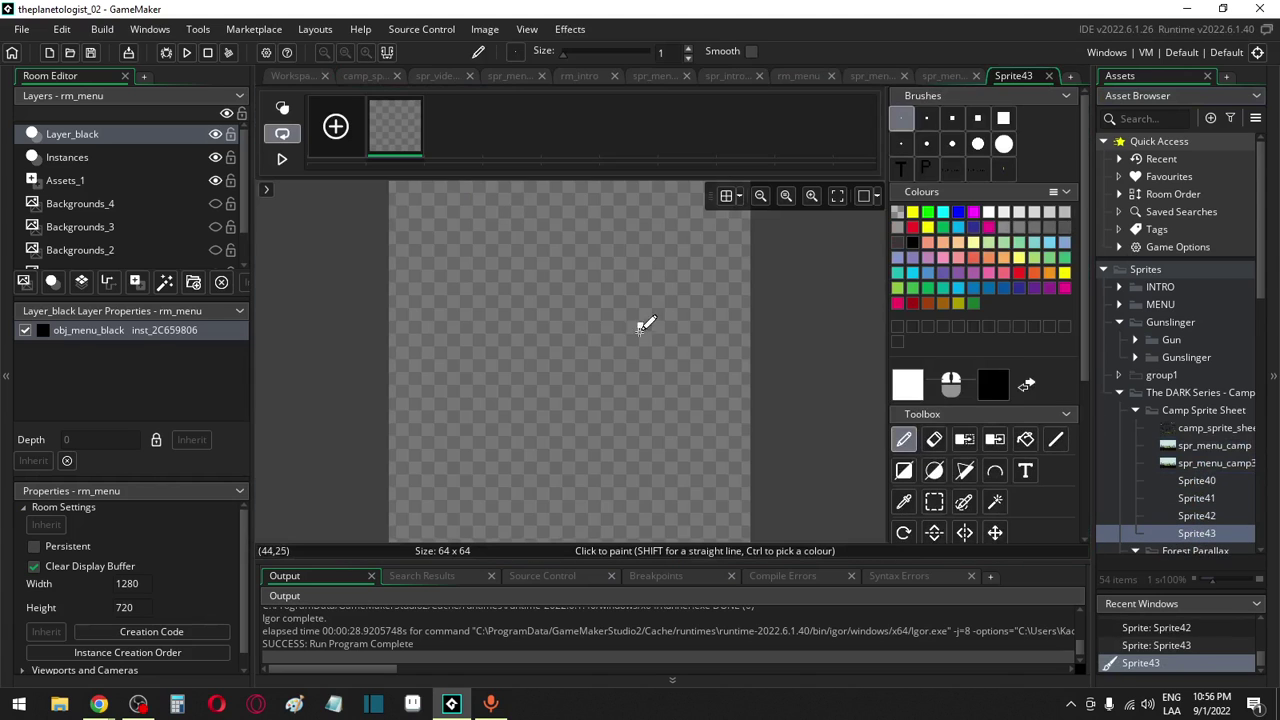
Stamp the custom grass strip brush on Sprite43, sample its near-black shade, undo the stamp and fill the whole image with that shade
{"action": "left_click", "coordinate": [1003, 170]}
{"action": "left_click", "coordinate": [664, 318]}
{"action": "scroll", "coordinate": [690, 376], "scroll_direction": "up", "scroll_amount": 4}
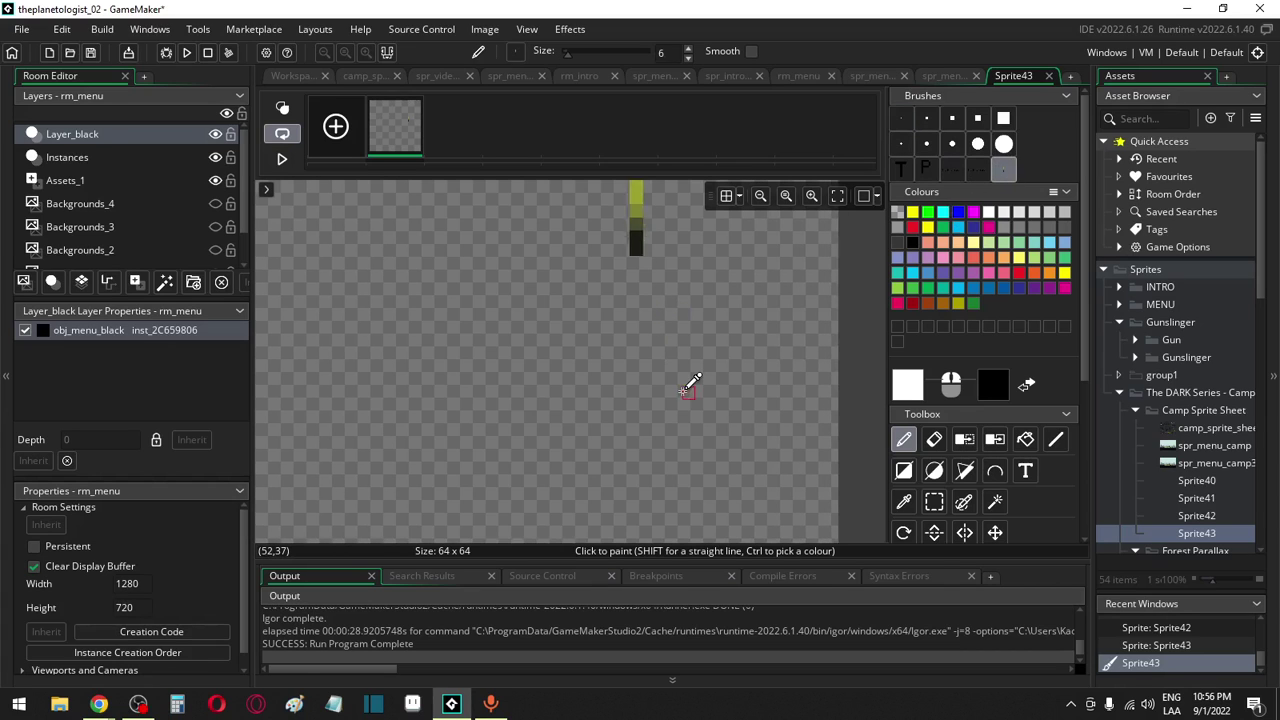
{"action": "key", "text": "ctrl+z"}
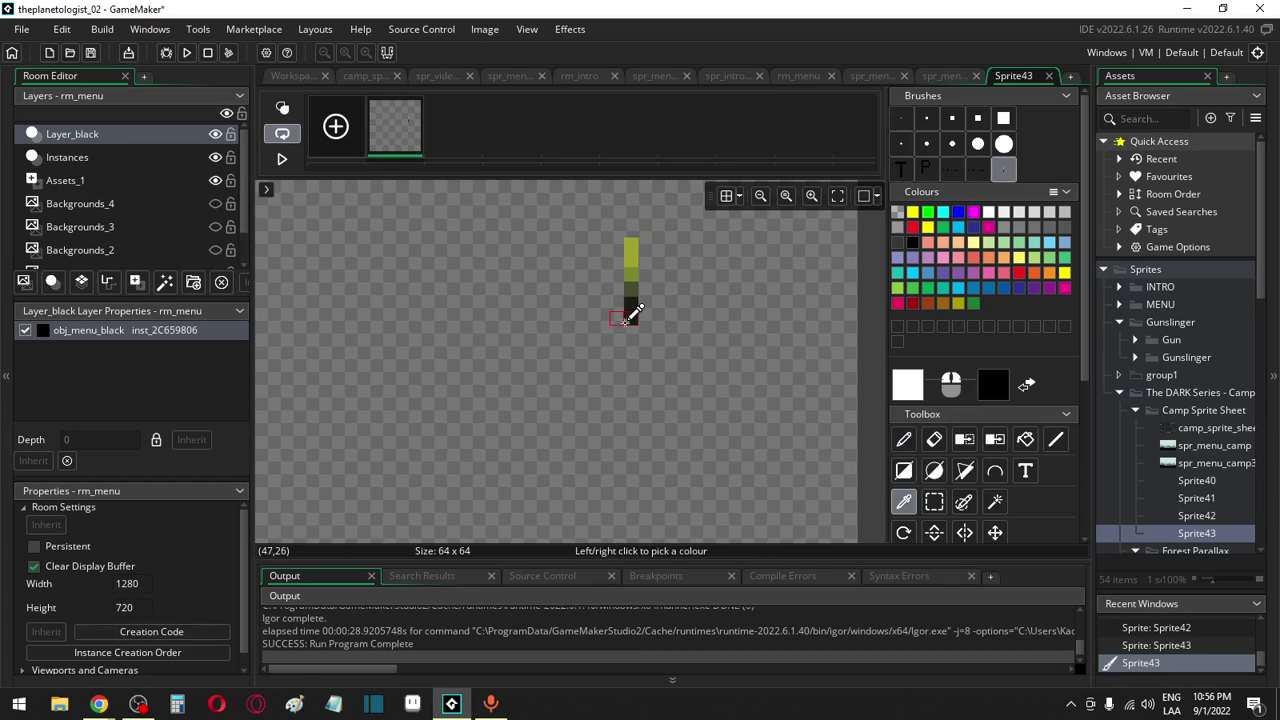
{"action": "left_click", "coordinate": [630, 318], "text": "ctrl"}
{"action": "key", "text": "ctrl+z"}
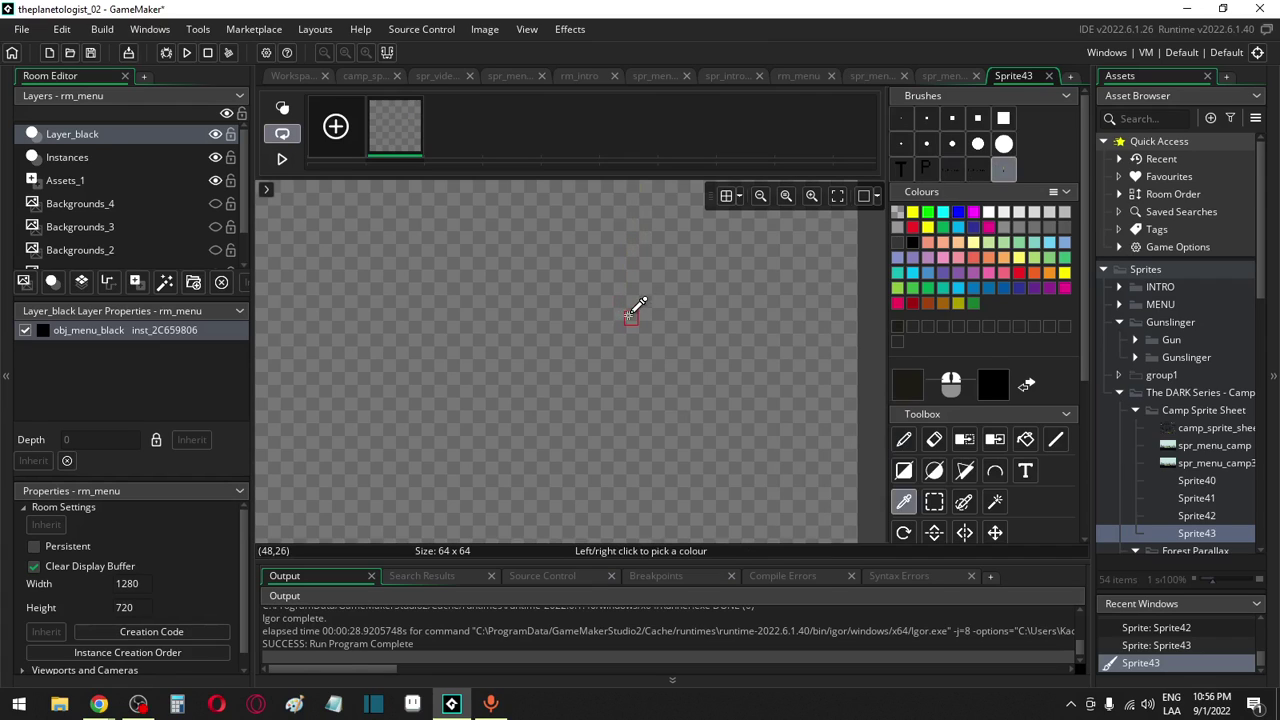
{"action": "key", "text": "f"}
{"action": "left_click", "coordinate": [633, 313]}
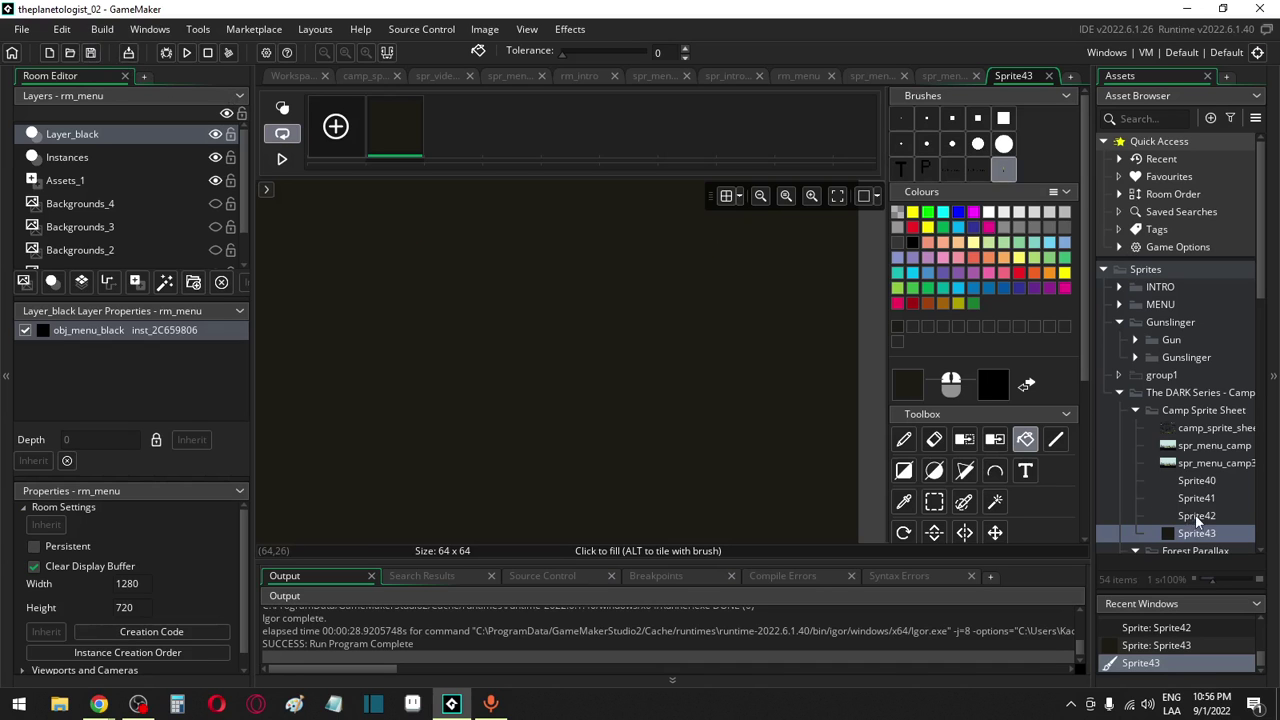
Open Sprite42's image and fill it with the dark olive shade sampled from a temporary stamp of the grass strip brush
{"action": "double_click", "coordinate": [1197, 516]}
{"action": "left_click", "coordinate": [450, 184]}
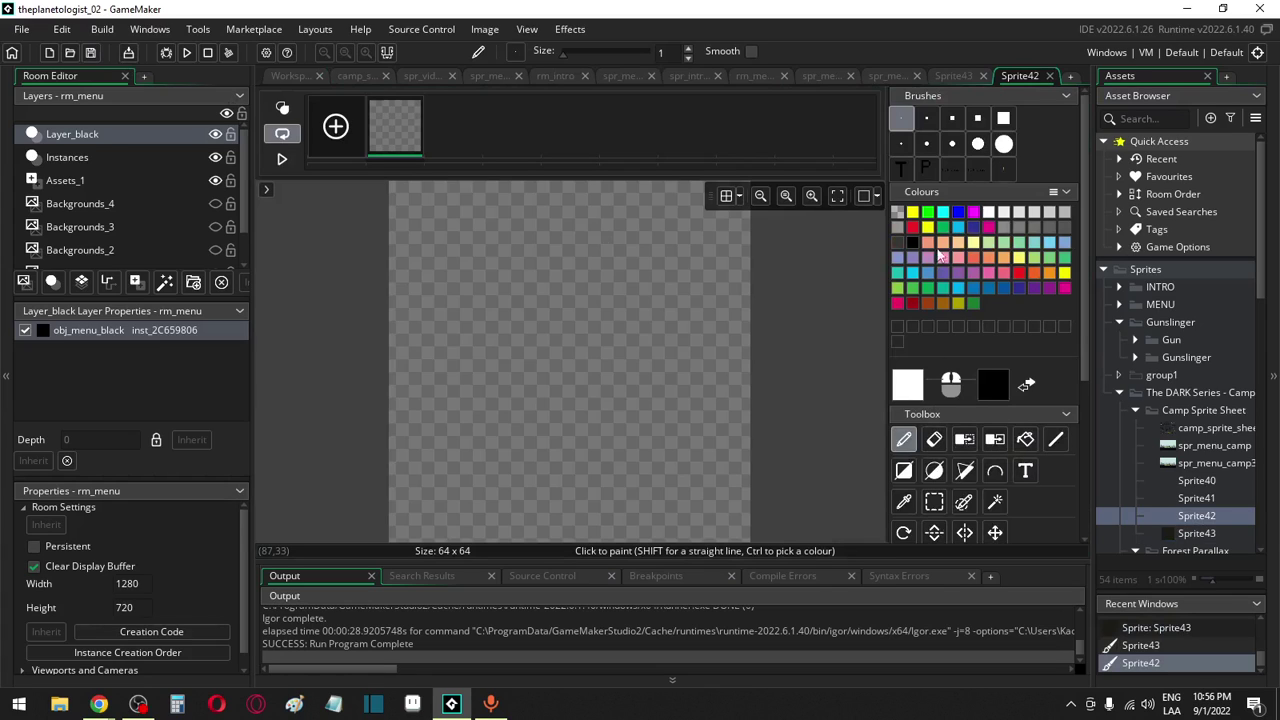
{"action": "left_click", "coordinate": [1003, 169]}
{"action": "left_click_drag", "start_coordinate": [637, 322], "coordinate": [637, 352]}
{"action": "scroll", "coordinate": [627, 393], "scroll_direction": "up", "scroll_amount": 2}
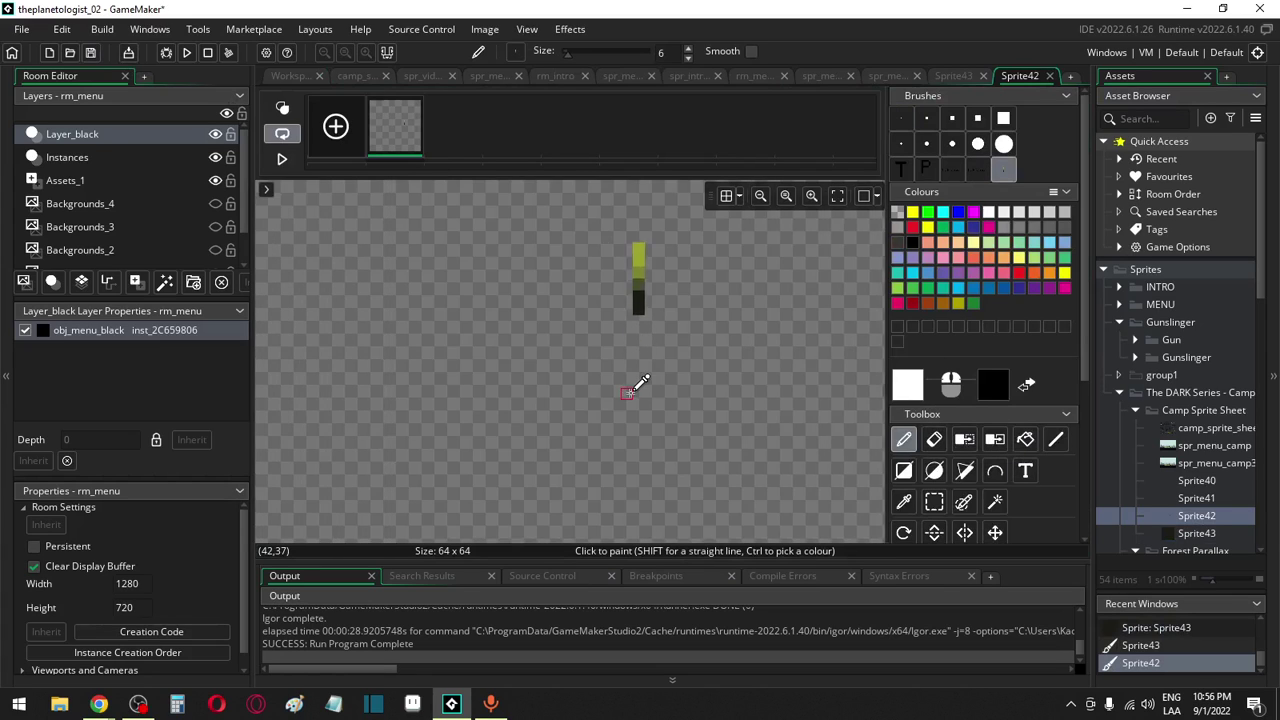
{"action": "left_click", "coordinate": [644, 251], "text": "ctrl"}
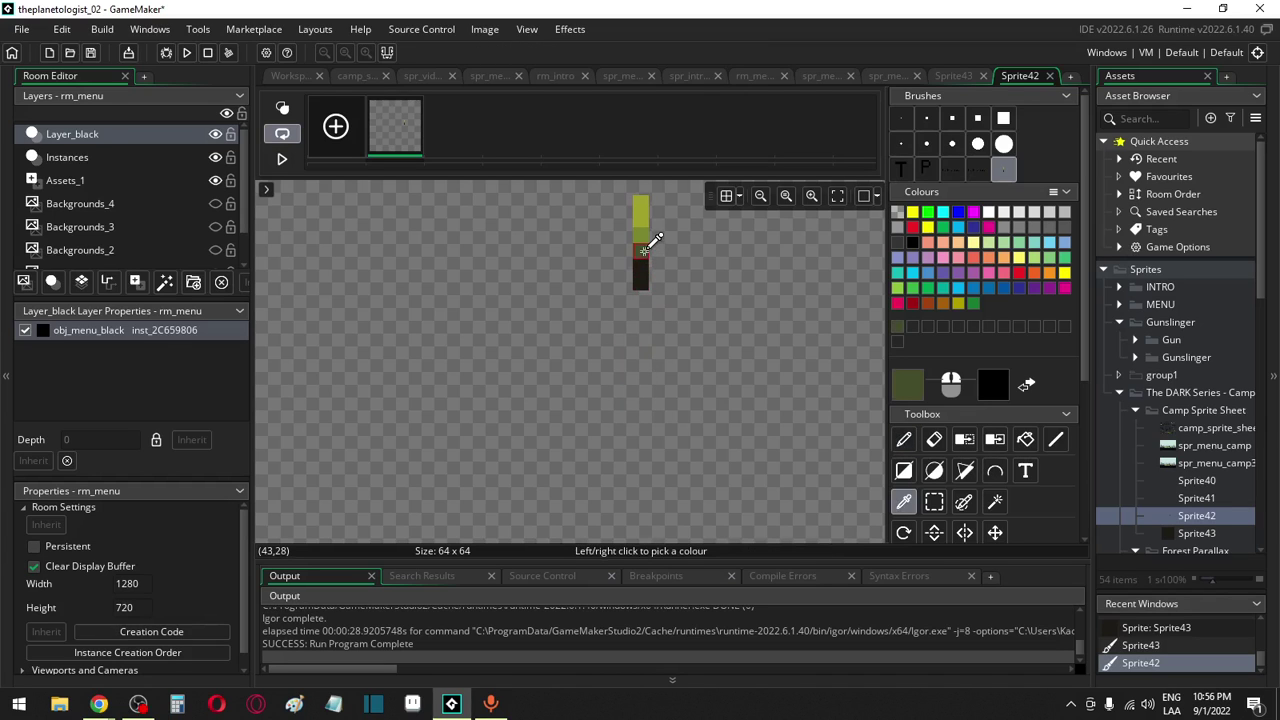
{"action": "key", "text": "f"}
{"action": "key", "text": "Delete"}
{"action": "left_click", "coordinate": [614, 337]}
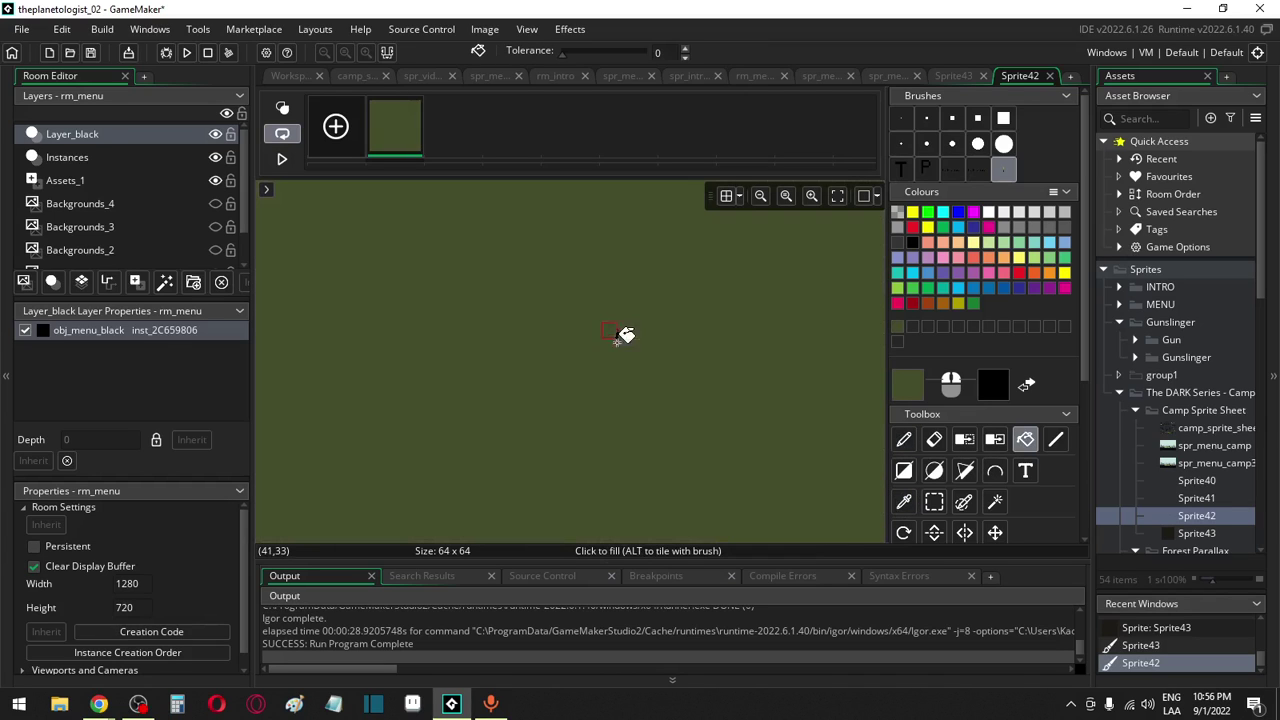
{"action": "scroll", "coordinate": [656, 398], "scroll_direction": "down", "scroll_amount": 3}
Open Sprite41's image and fill it with the medium green shade sampled from a temporary stamp of the grass strip brush
{"action": "left_click", "coordinate": [1183, 503]}
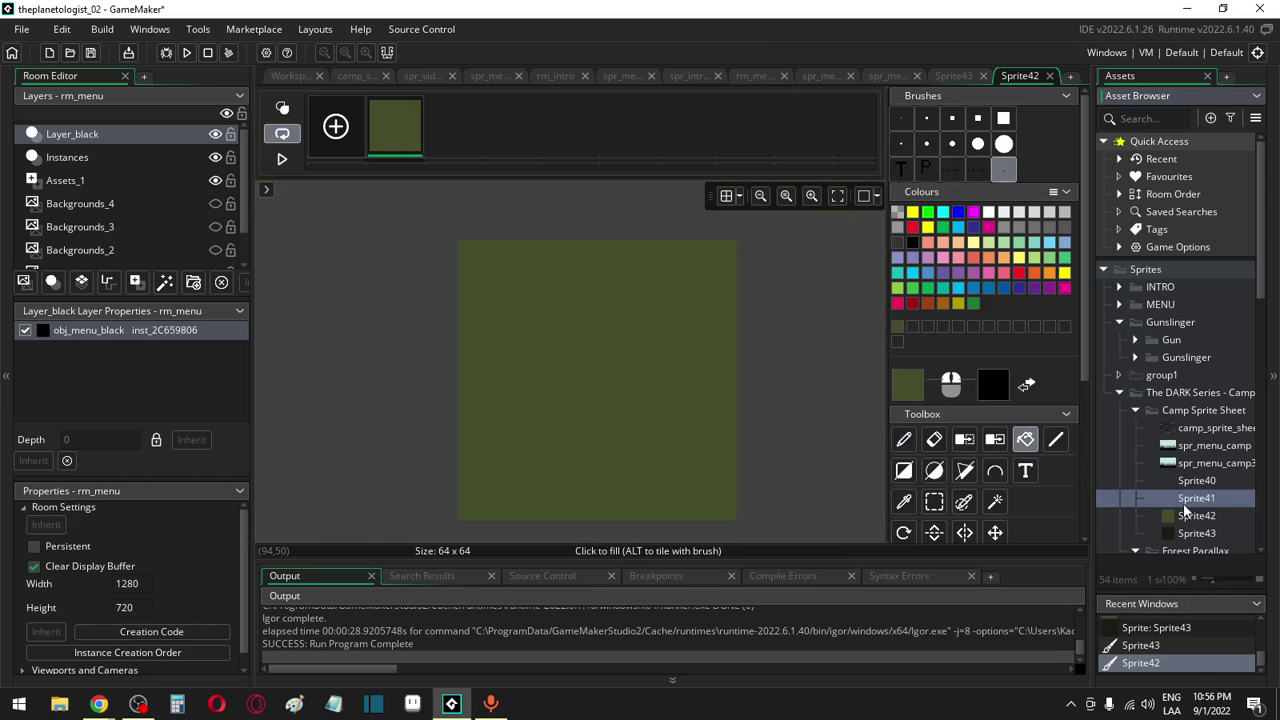
{"action": "double_click", "coordinate": [1183, 503]}
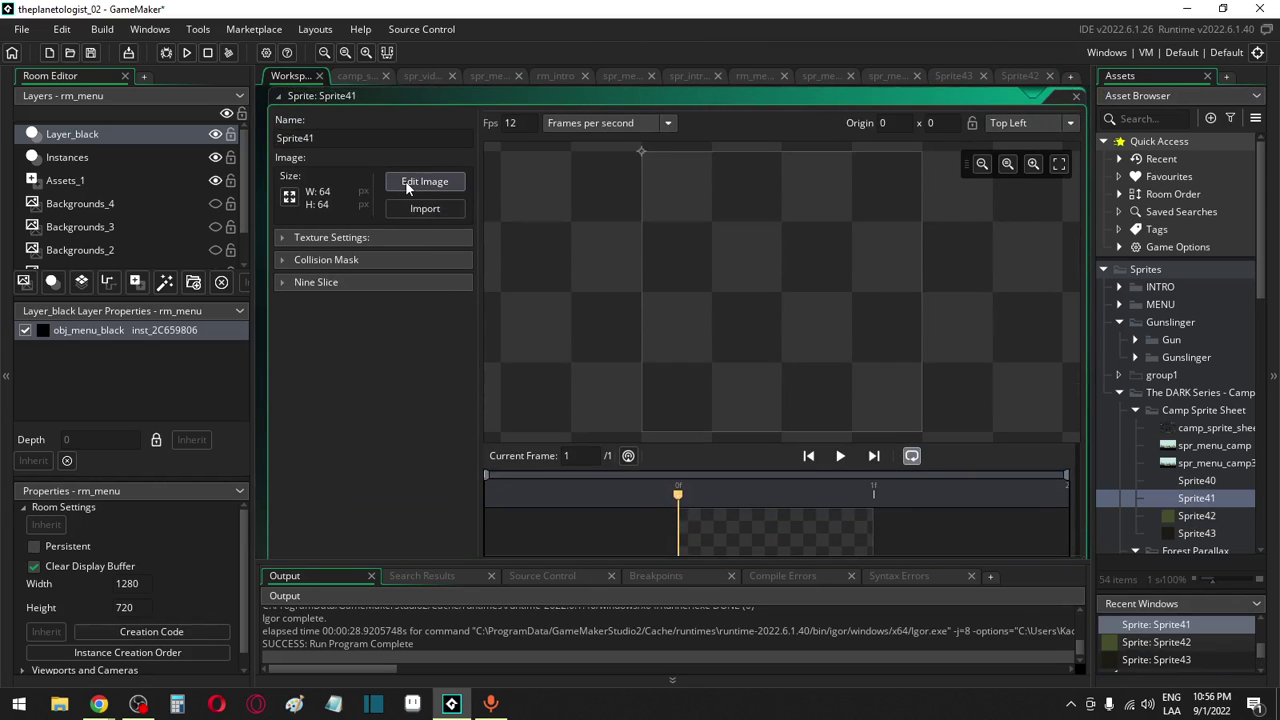
{"action": "left_click", "coordinate": [407, 182]}
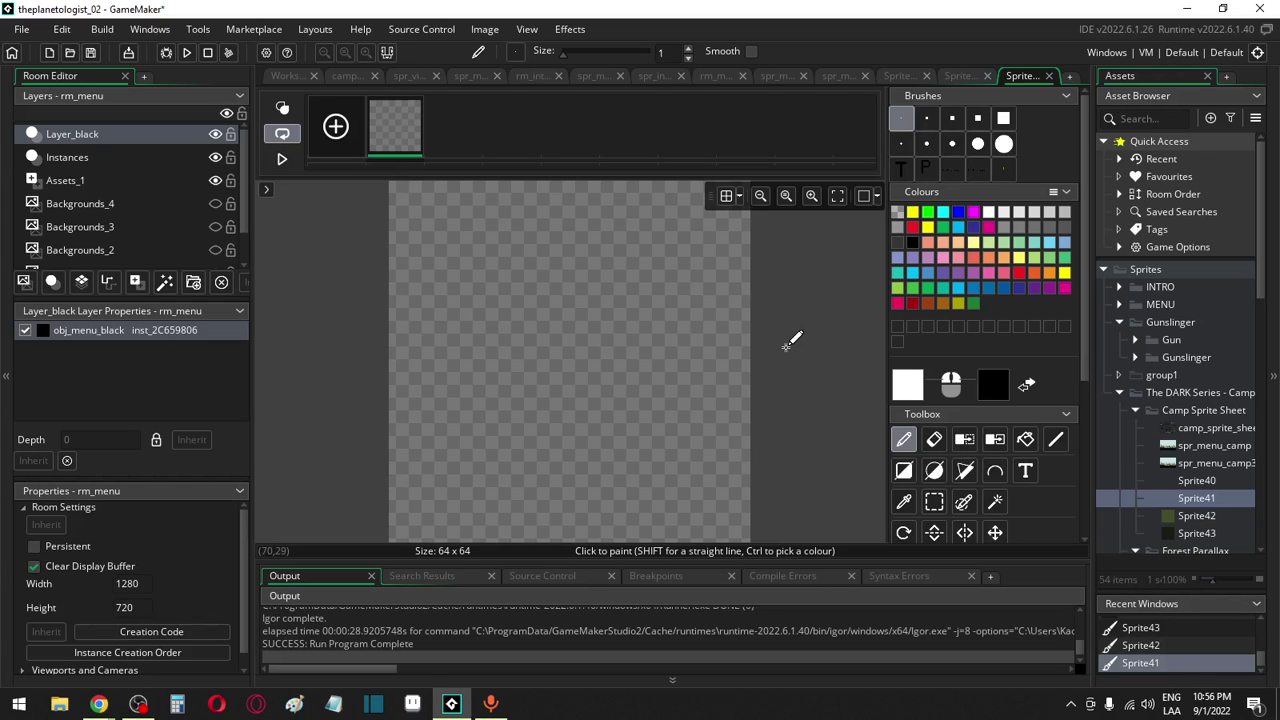
{"action": "left_click", "coordinate": [1003, 169]}
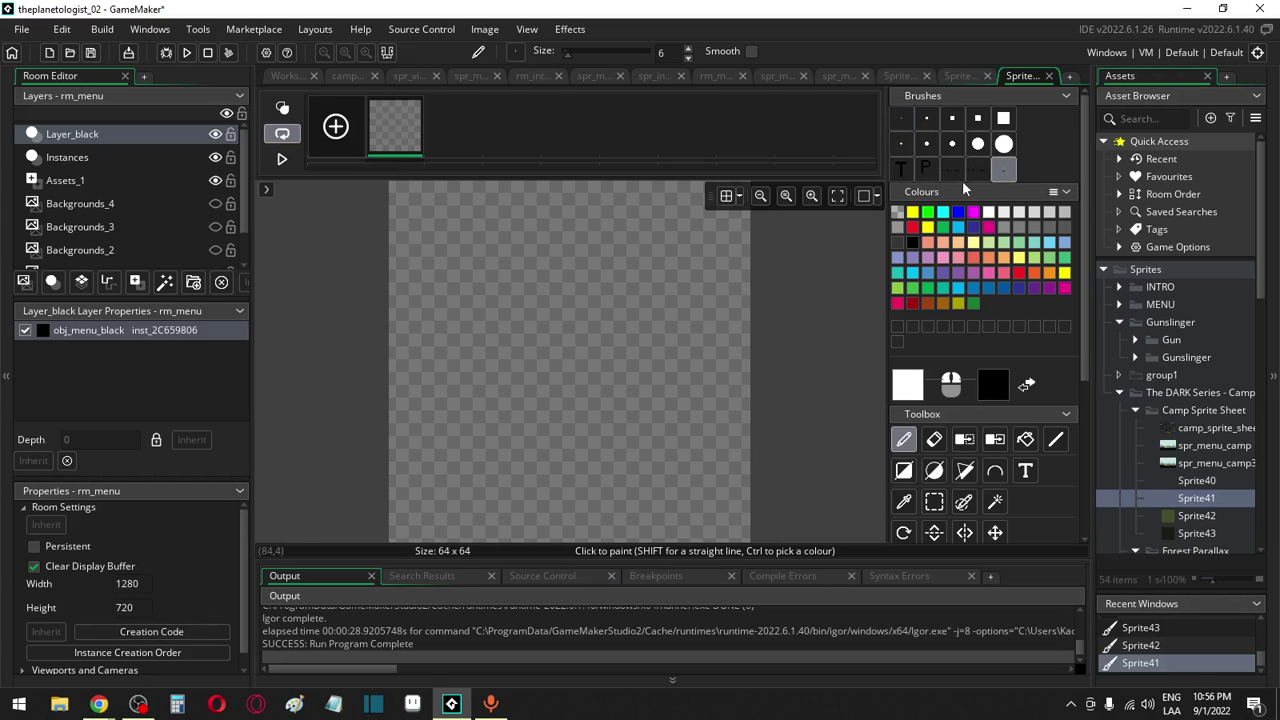
{"action": "scroll", "coordinate": [652, 357], "scroll_direction": "up", "scroll_amount": 3}
{"action": "left_click", "coordinate": [648, 360]}
{"action": "key", "text": "ctrl"}
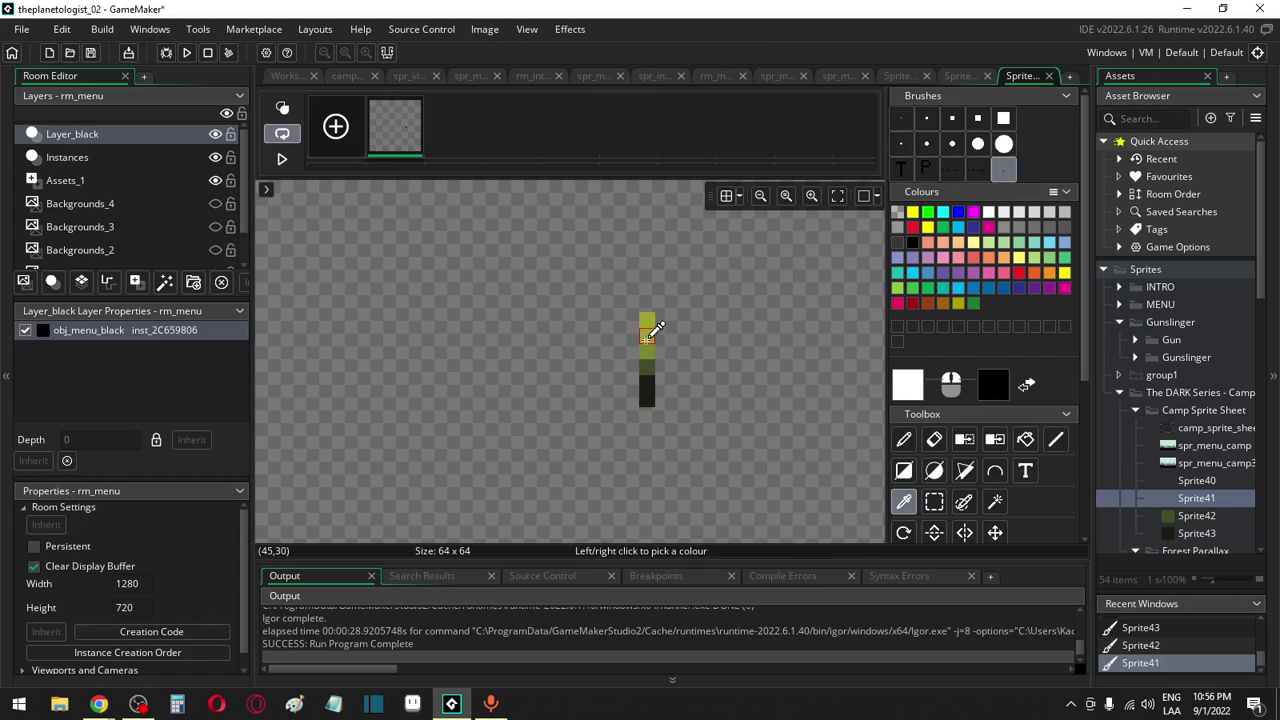
{"action": "left_click", "coordinate": [650, 355]}
{"action": "key", "text": "ctrl+z"}
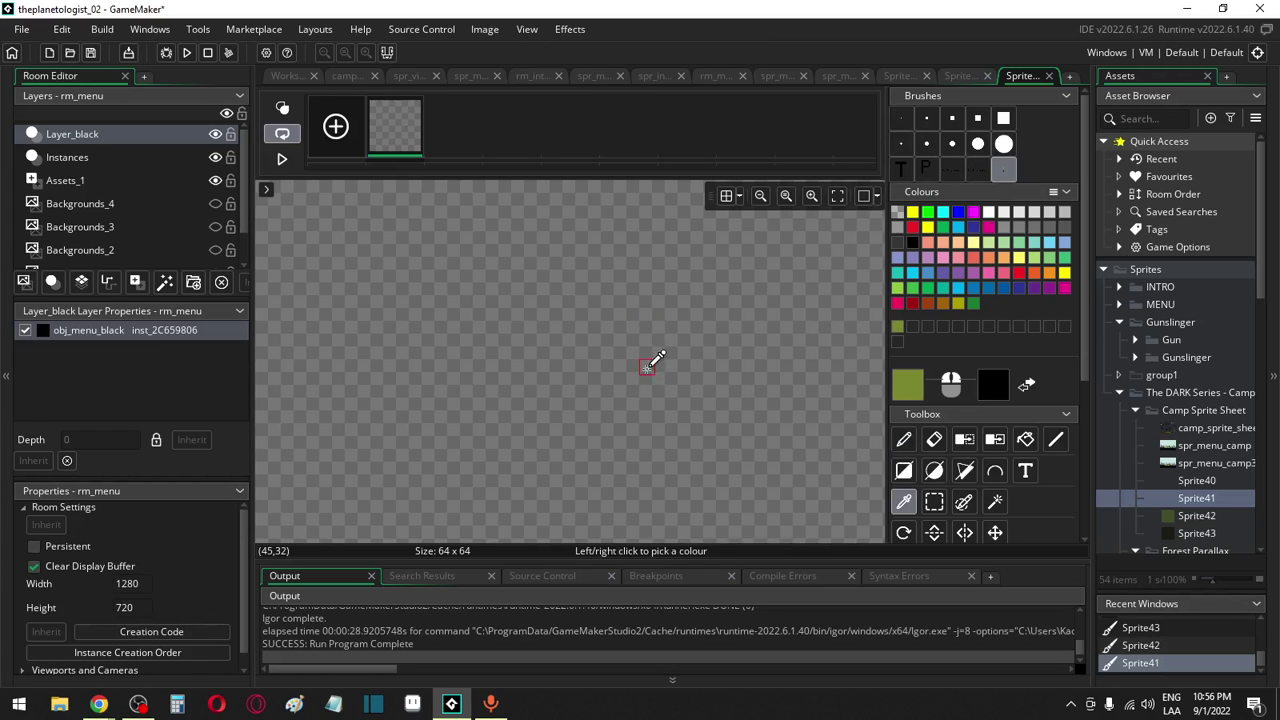
{"action": "key", "text": "f"}
{"action": "left_click", "coordinate": [658, 368]}
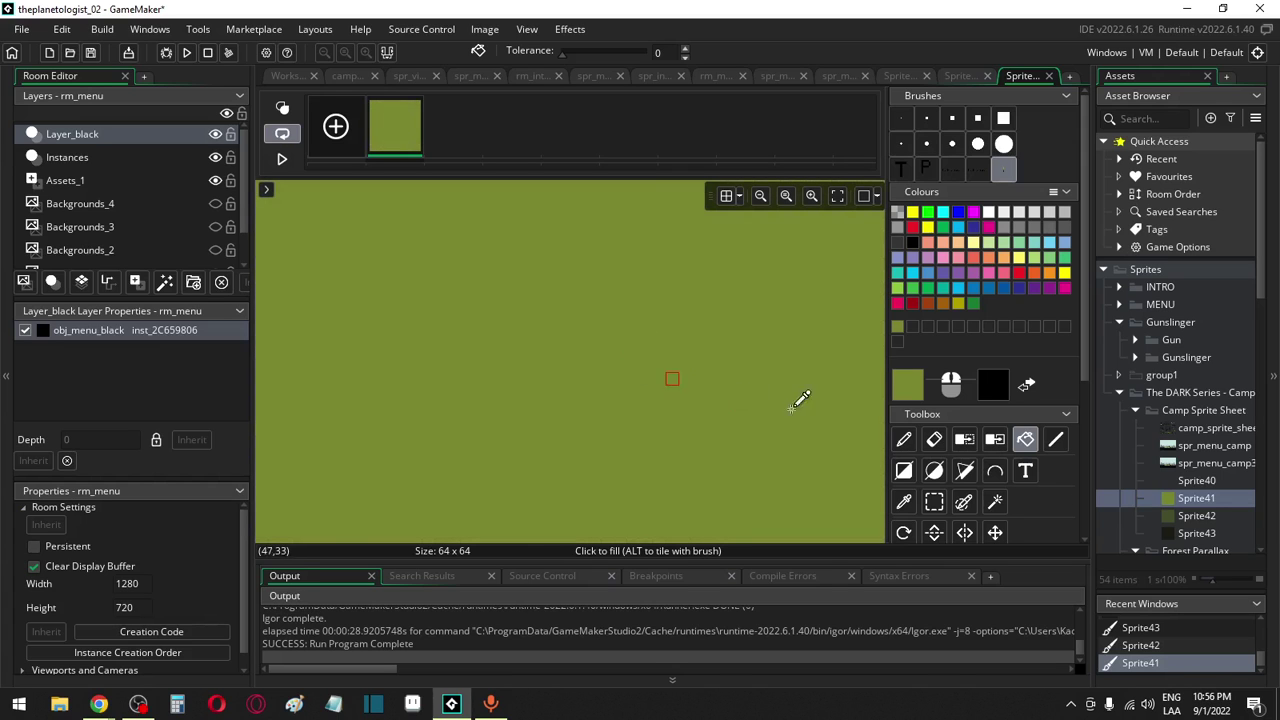
Fill Sprite40's image with the brightest yellow-green shade sampled from a temporary grass strip stamp, and save the project
{"action": "double_click", "coordinate": [1199, 481]}
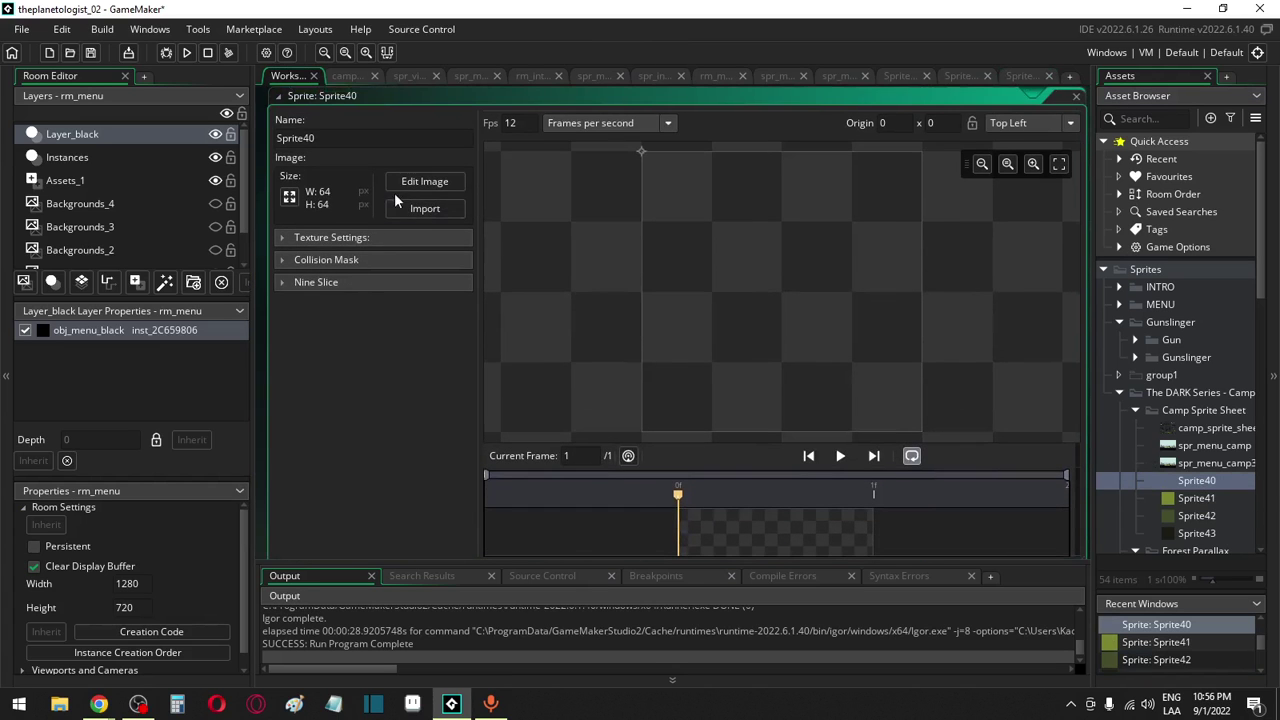
{"action": "left_click", "coordinate": [440, 180]}
{"action": "left_click", "coordinate": [1003, 170]}
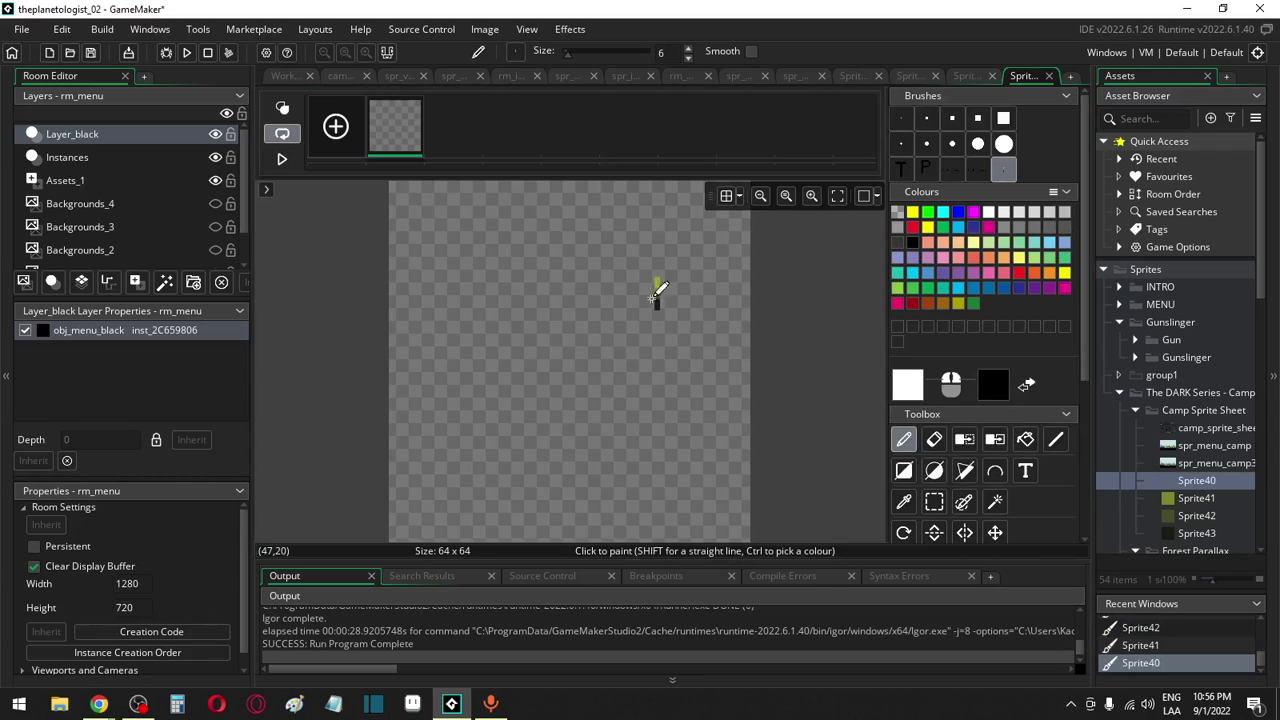
{"action": "left_click", "coordinate": [590, 335]}
{"action": "scroll", "coordinate": [606, 349], "scroll_direction": "up", "scroll_amount": 3, "text": "ctrl"}
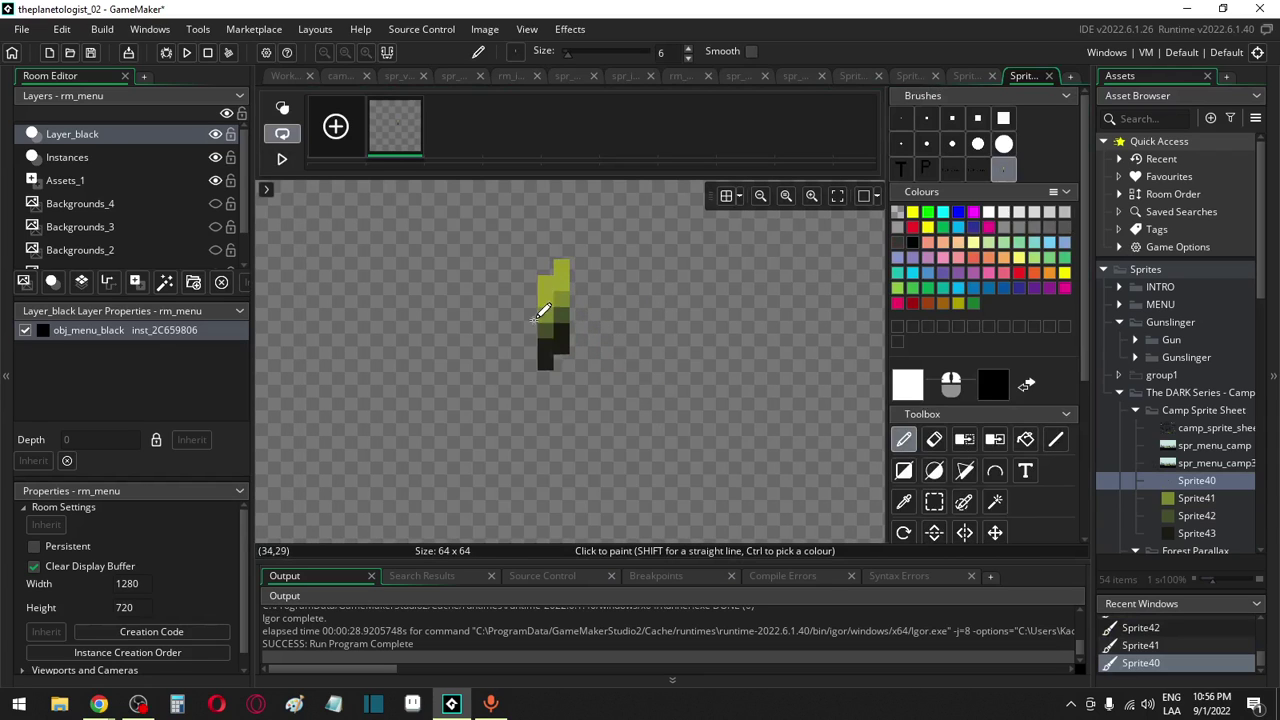
{"action": "left_click", "coordinate": [563, 272]}
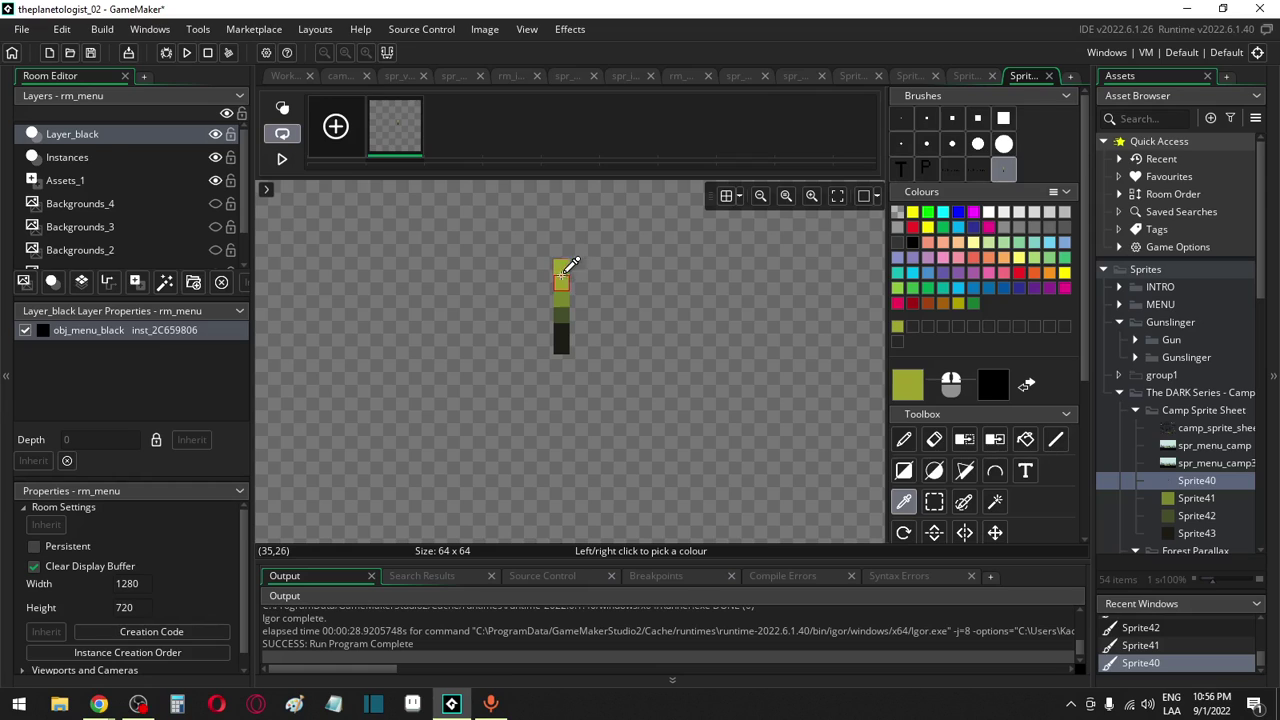
{"action": "key", "text": "ctrl+z"}
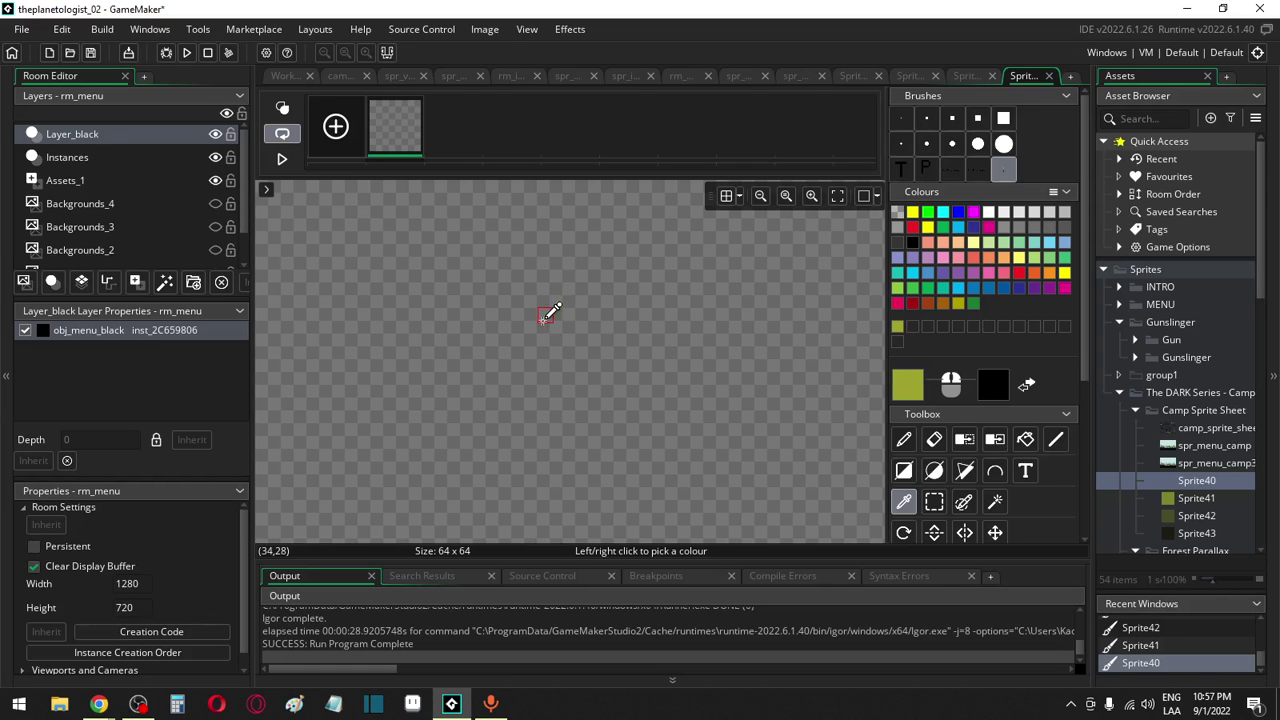
{"action": "key", "text": "f"}
{"action": "left_click", "coordinate": [575, 312]}
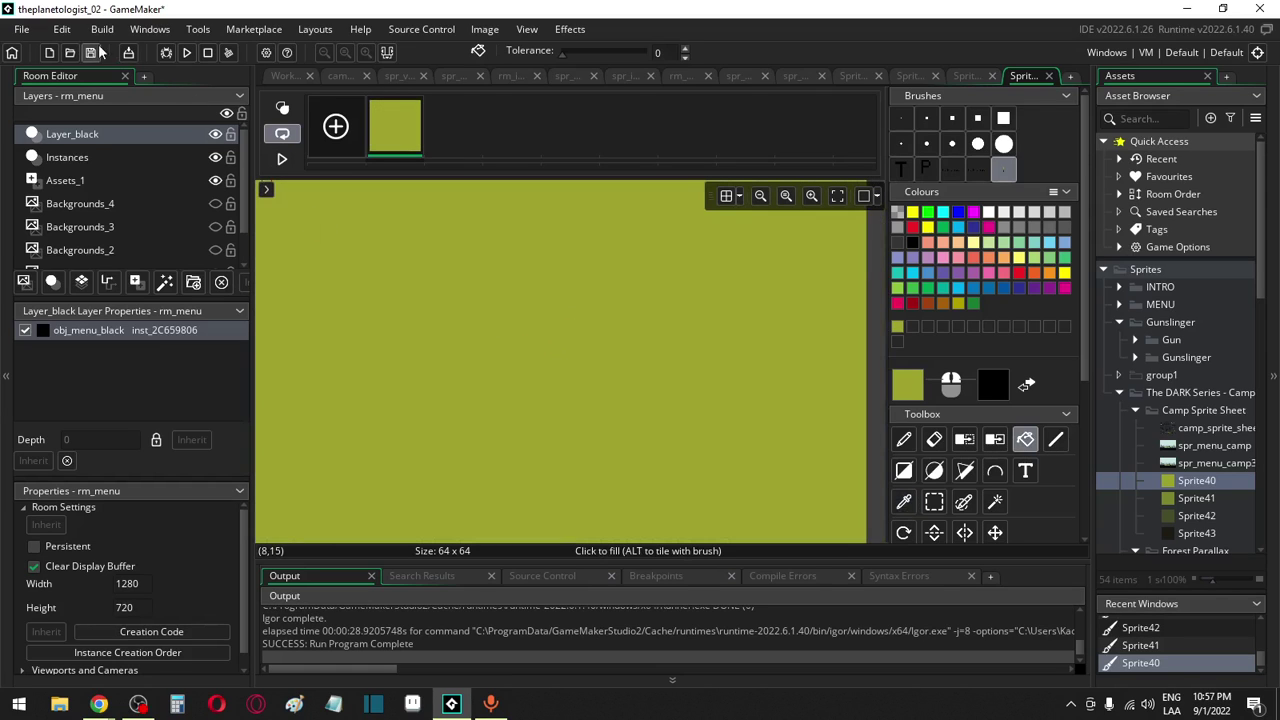
{"action": "scroll", "coordinate": [497, 367], "scroll_direction": "down", "scroll_amount": 5}
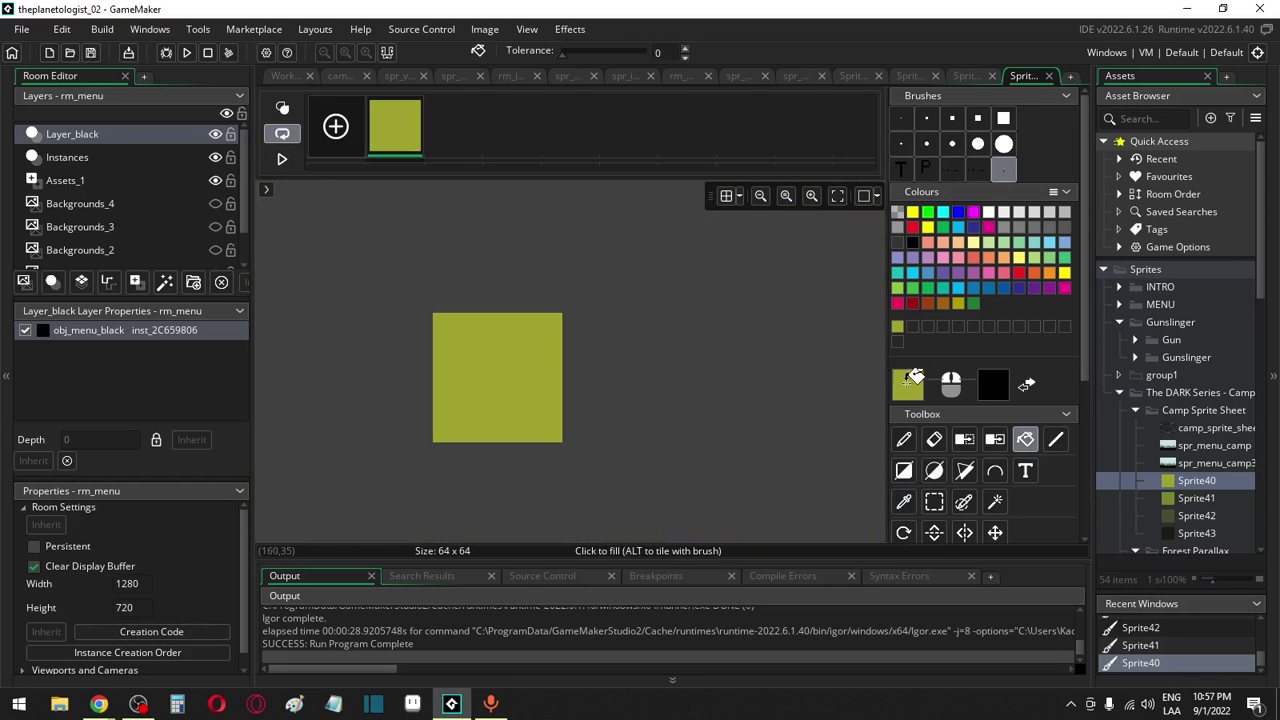
{"action": "double_click", "coordinate": [1192, 481]}
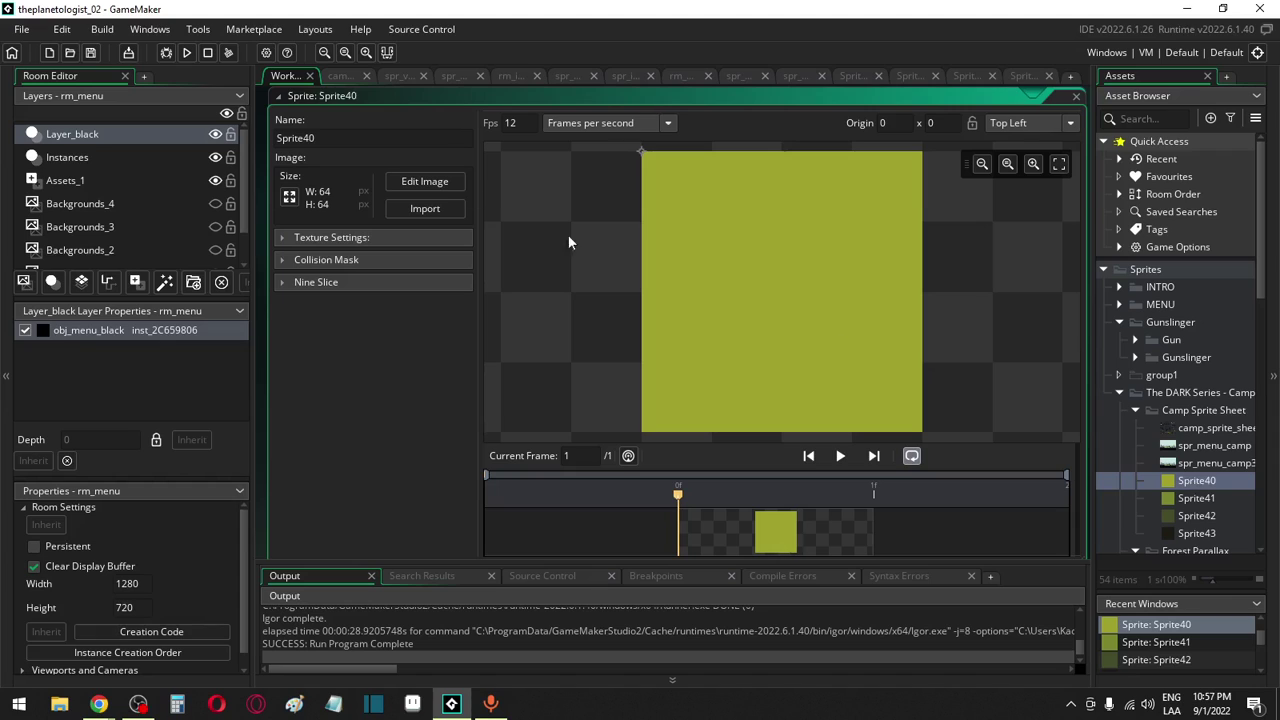
{"action": "left_click", "coordinate": [90, 53]}
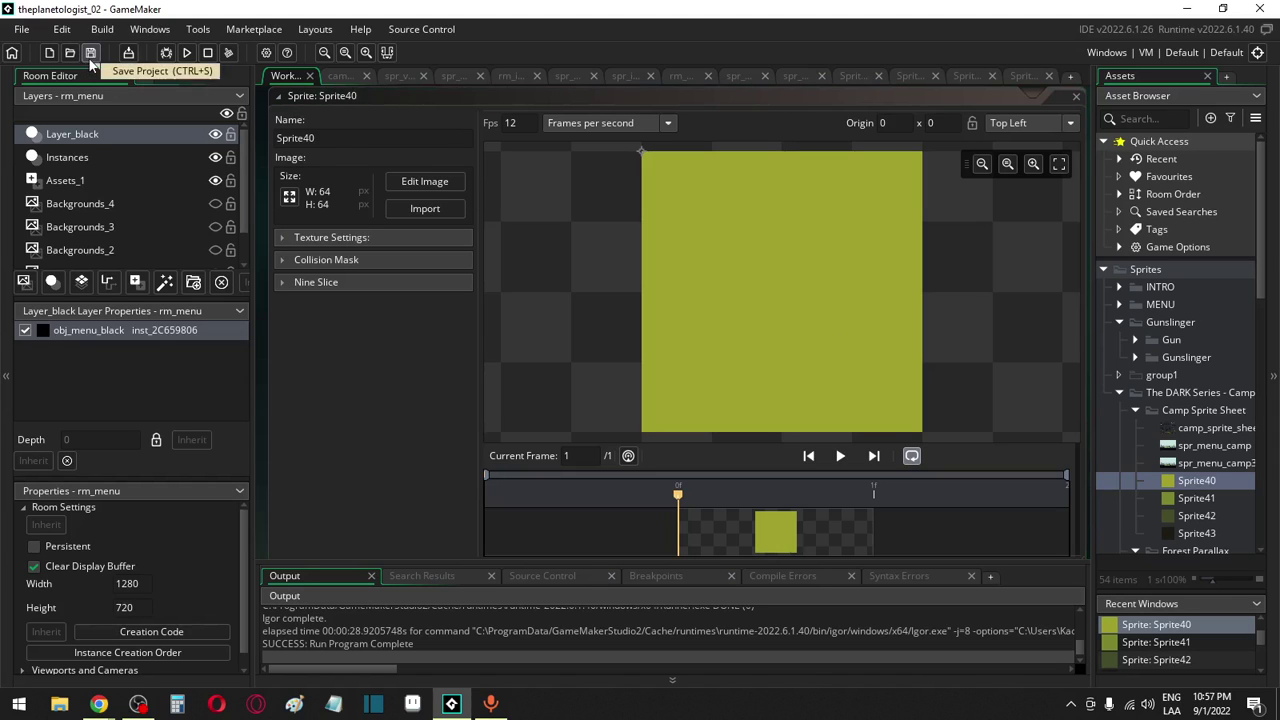
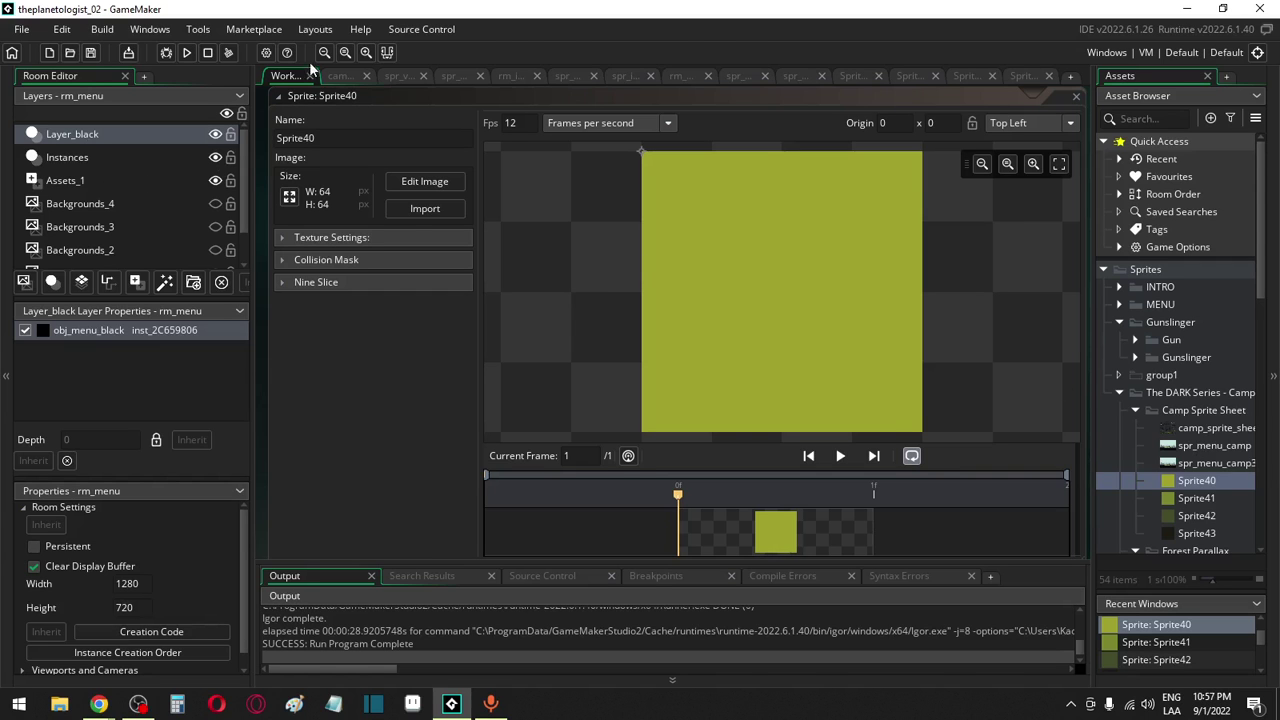
Bring up the camp_sprite_sheet image to view its props, and rename Sprite40 as spr_grass_01
{"action": "left_click", "coordinate": [330, 78]}
{"action": "scroll", "coordinate": [606, 297], "scroll_direction": "down", "scroll_amount": 3}
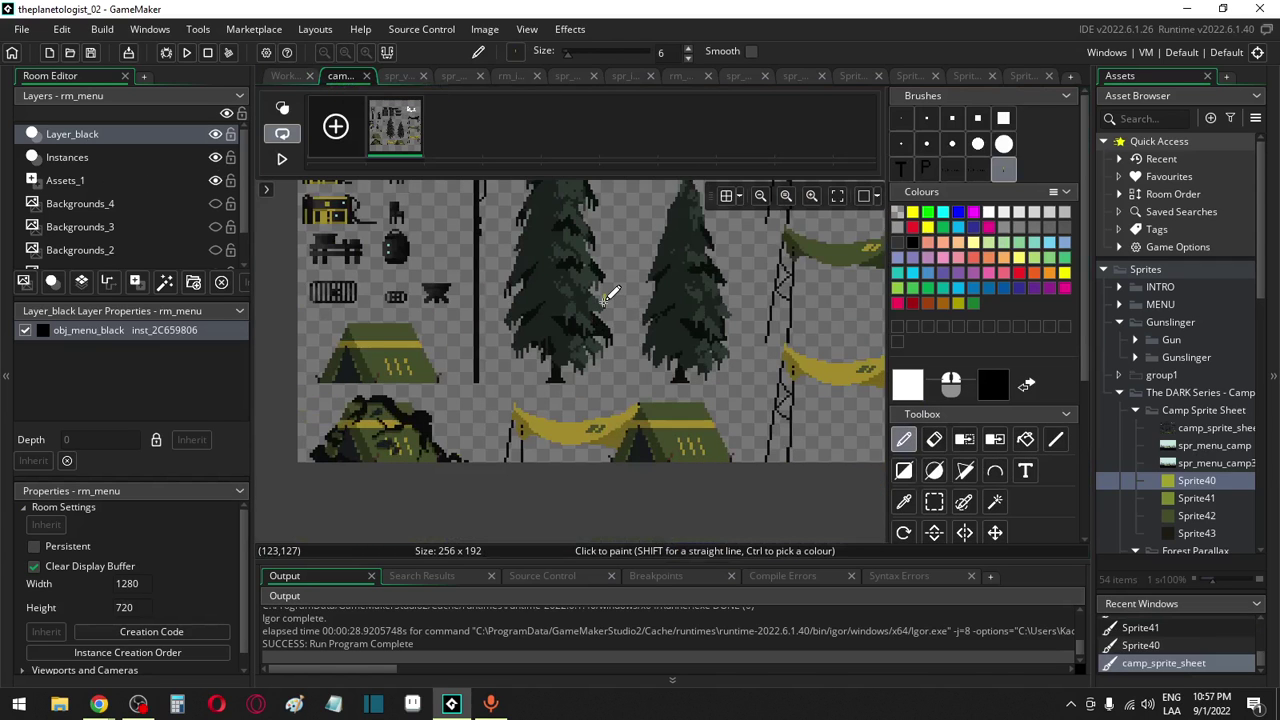
{"action": "scroll", "coordinate": [606, 297], "scroll_direction": "up", "scroll_amount": 1}
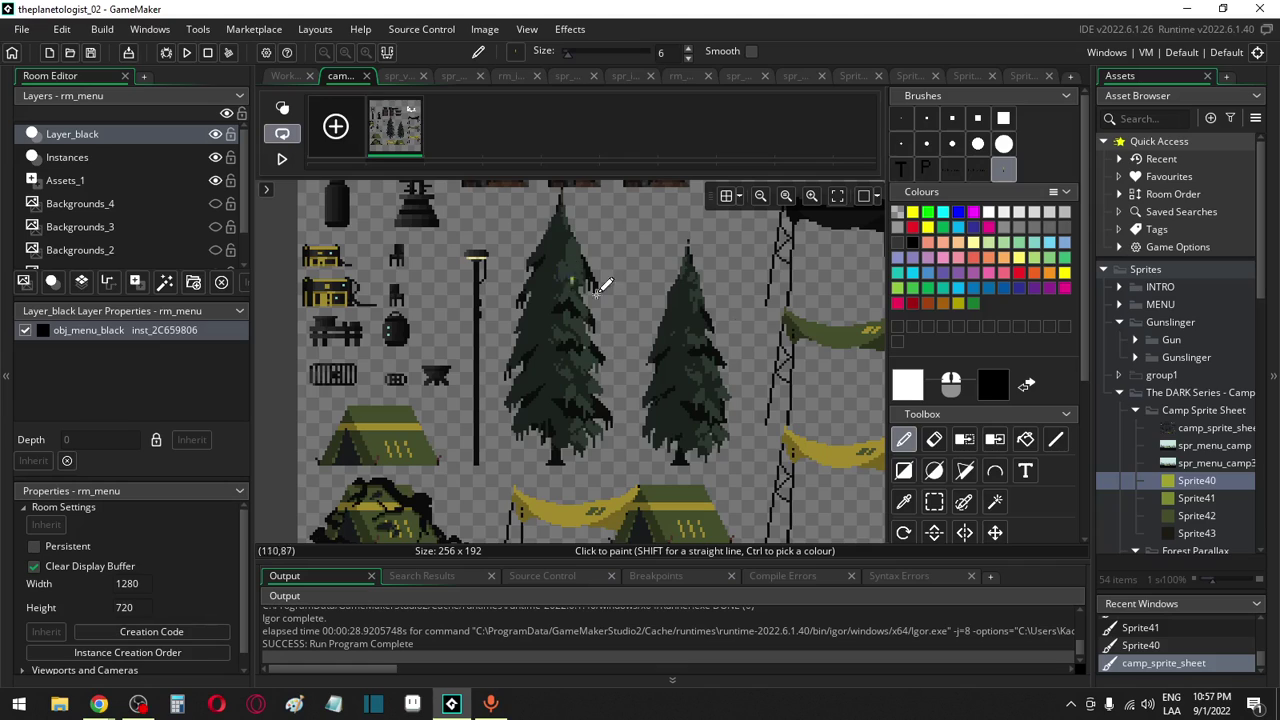
{"action": "left_click", "coordinate": [1190, 515]}
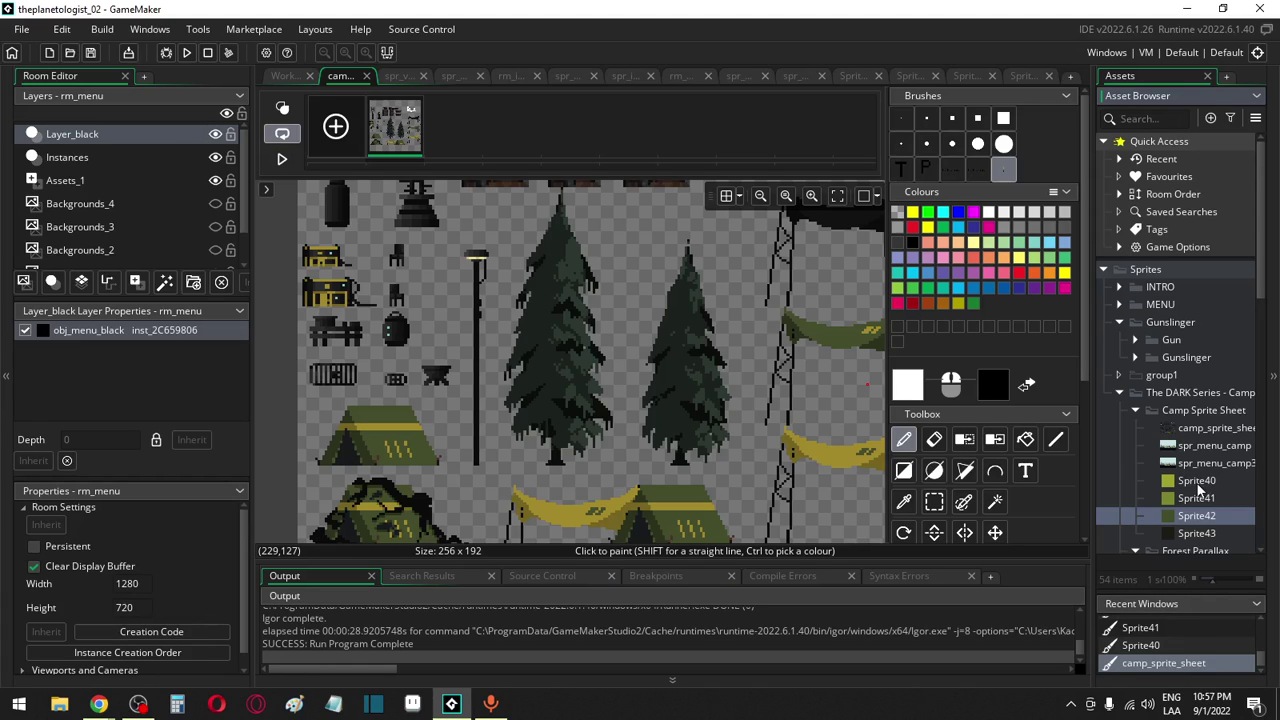
{"action": "double_click", "coordinate": [1197, 482]}
{"action": "type", "text": "spr_grass"}
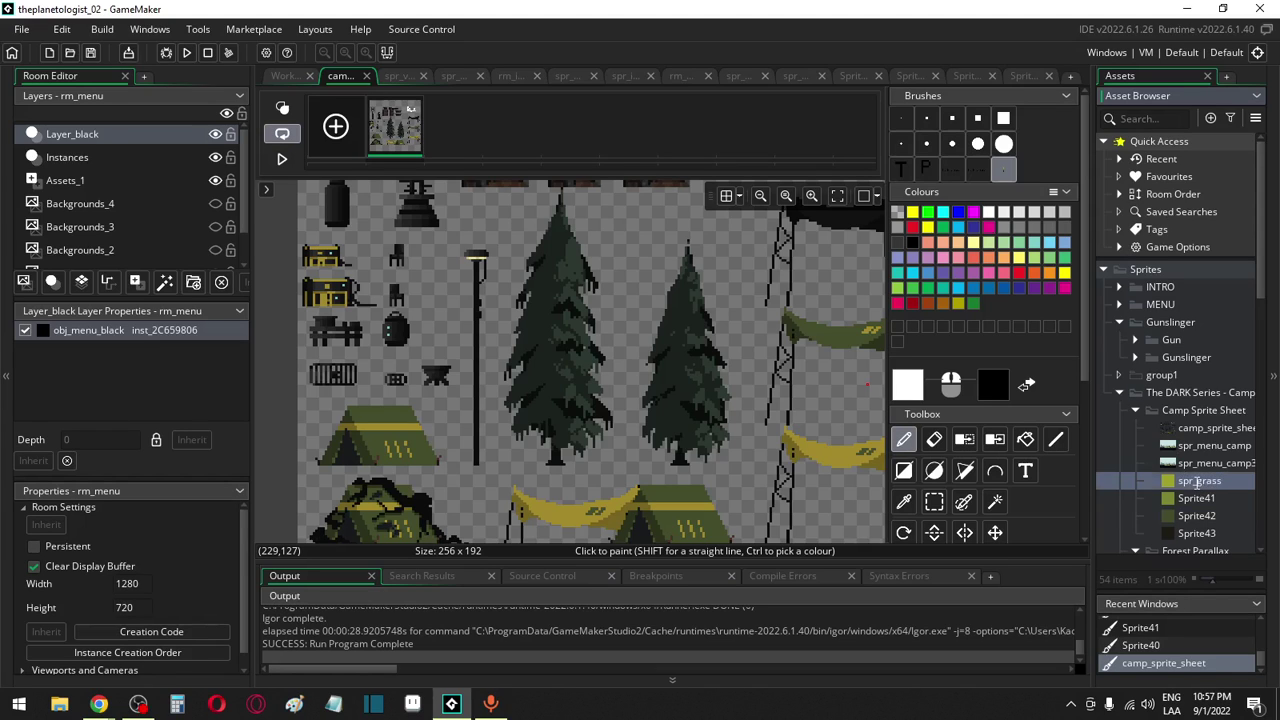
{"action": "type", "text": "_01"}
Rename Sprite41 as spr_grass_02
{"action": "left_click", "coordinate": [1197, 497]}
{"action": "key", "text": "F2"}
{"action": "type", "text": "spr_grass_0"}
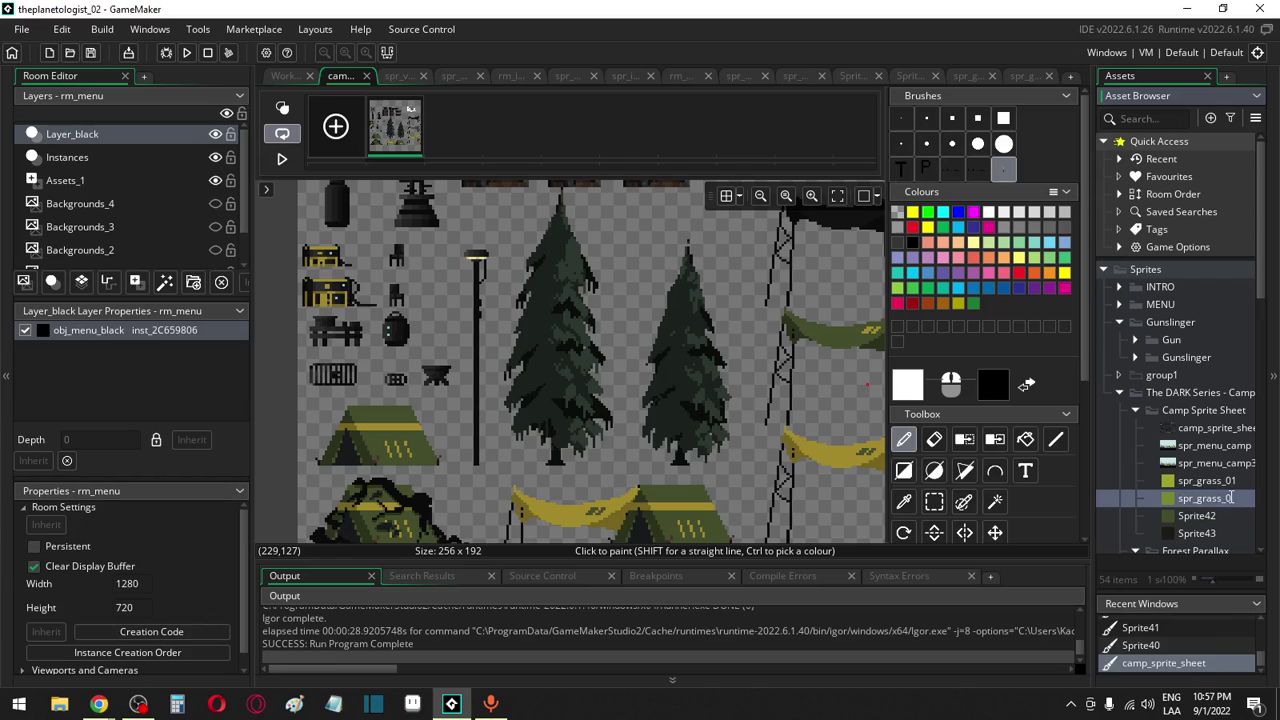
{"action": "type", "text": "2"}
Rename Sprite42 as spr_grass_03
{"action": "left_click", "coordinate": [1218, 516]}
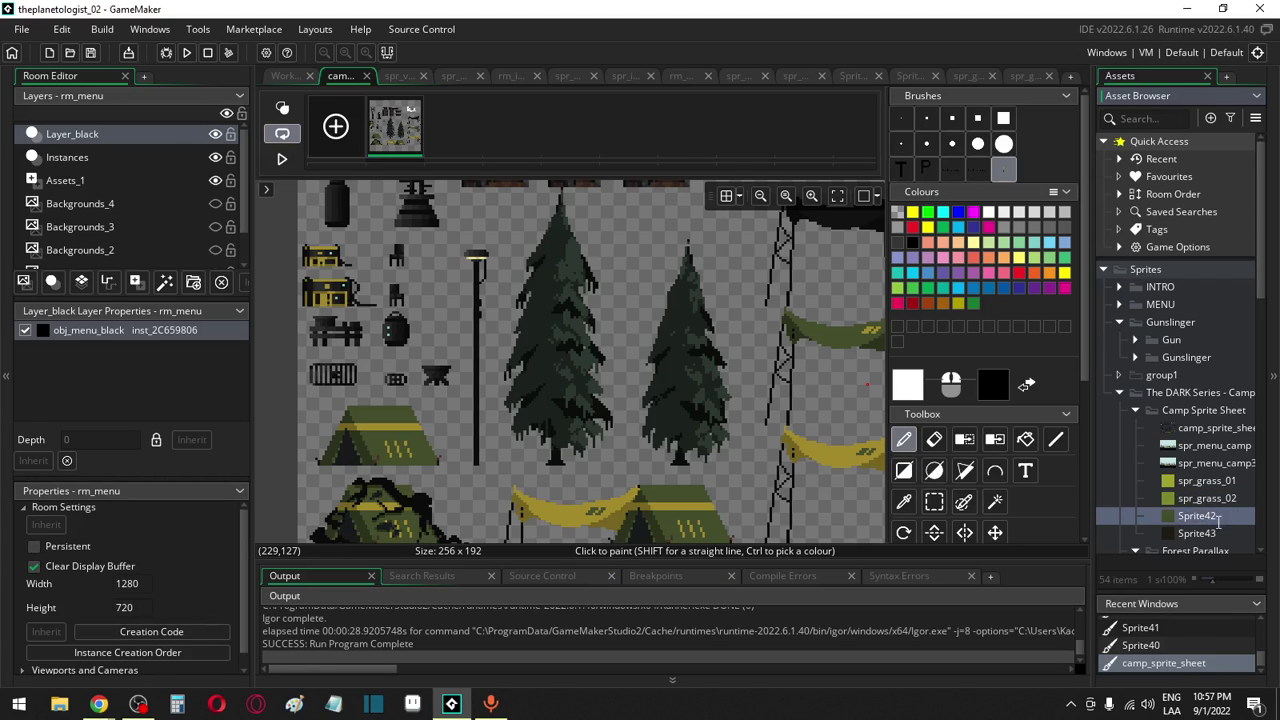
{"action": "left_click", "coordinate": [1218, 516]}
{"action": "key", "text": "ctrl+v"}
{"action": "left_click", "coordinate": [1213, 516]}
{"action": "key", "text": "BackSpace"}
{"action": "key", "text": "BackSpace"}
{"action": "key", "text": "BackSpace"}
{"action": "key", "text": "BackSpace"}
{"action": "key", "text": "BackSpace"}
{"action": "key", "text": "BackSpace"}
{"action": "key", "text": "BackSpace"}
{"action": "key", "text": "BackSpace"}
{"action": "type", "text": "3"}
Rename Sprite43 as spr_grass_04
{"action": "left_click", "coordinate": [1205, 533]}
{"action": "left_click", "coordinate": [1205, 533]}
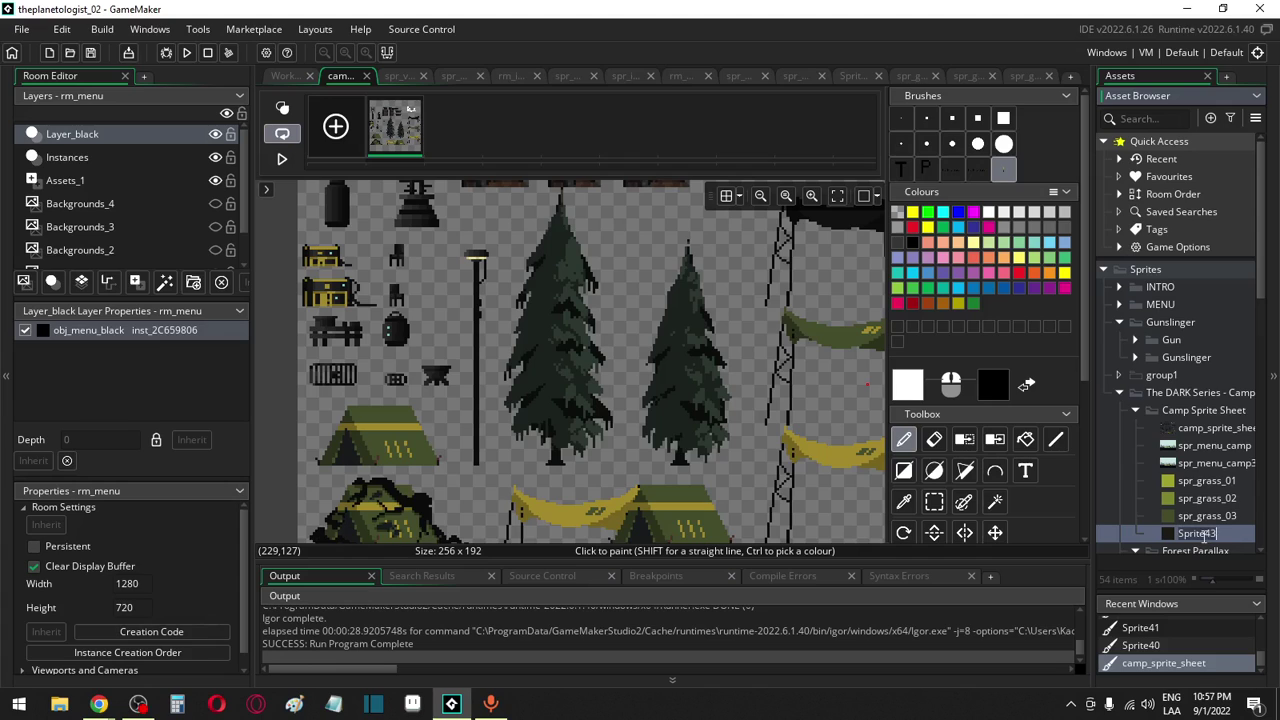
{"action": "type", "text": "spr_grass_0"}
{"action": "type", "text": "4"}
{"action": "left_click", "coordinate": [1227, 517]}
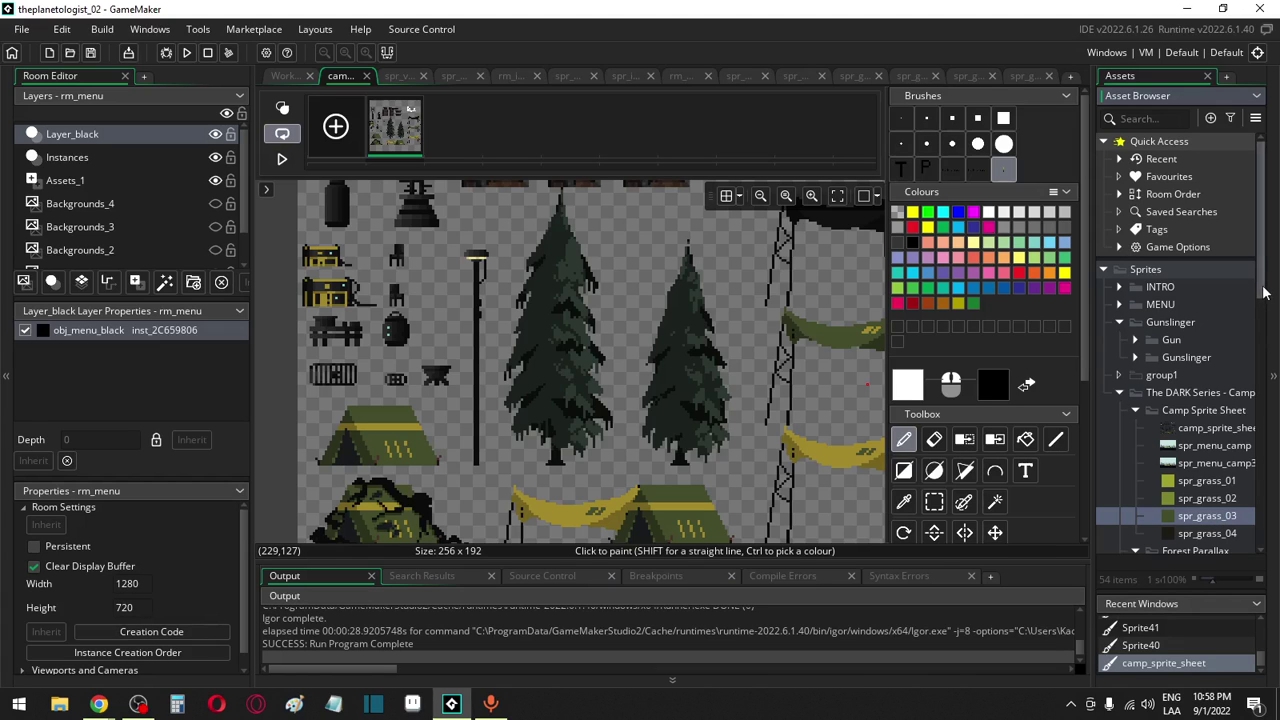
Open the rm_world_01 room from the project's rooms
{"action": "left_click_drag", "start_coordinate": [1263, 292], "coordinate": [1245, 528]}
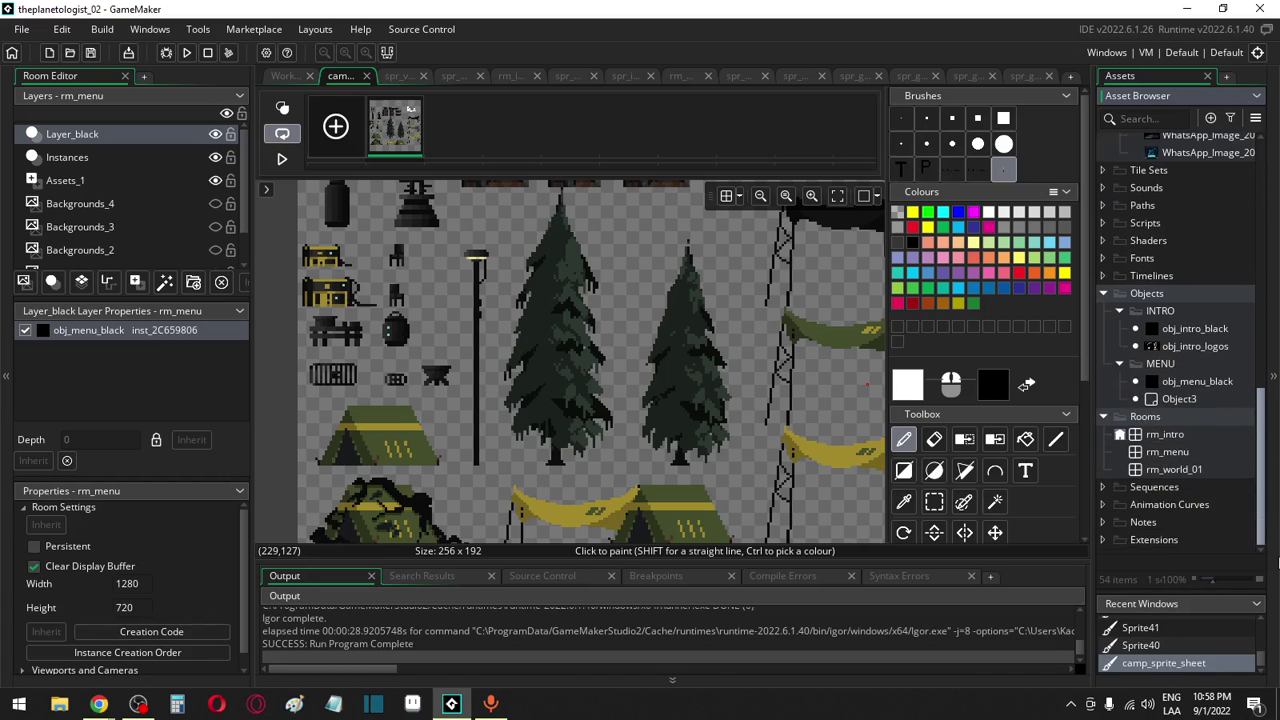
{"action": "double_click", "coordinate": [1180, 469]}
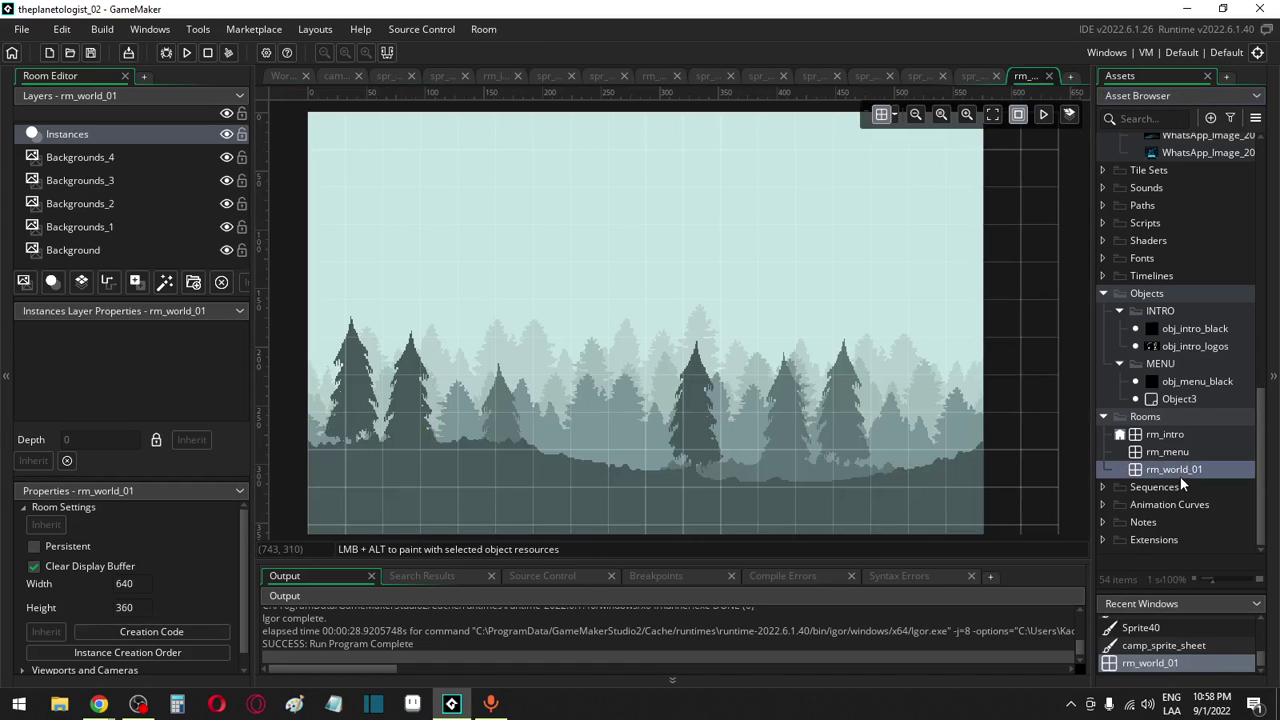
{"action": "left_click", "coordinate": [119, 159]}
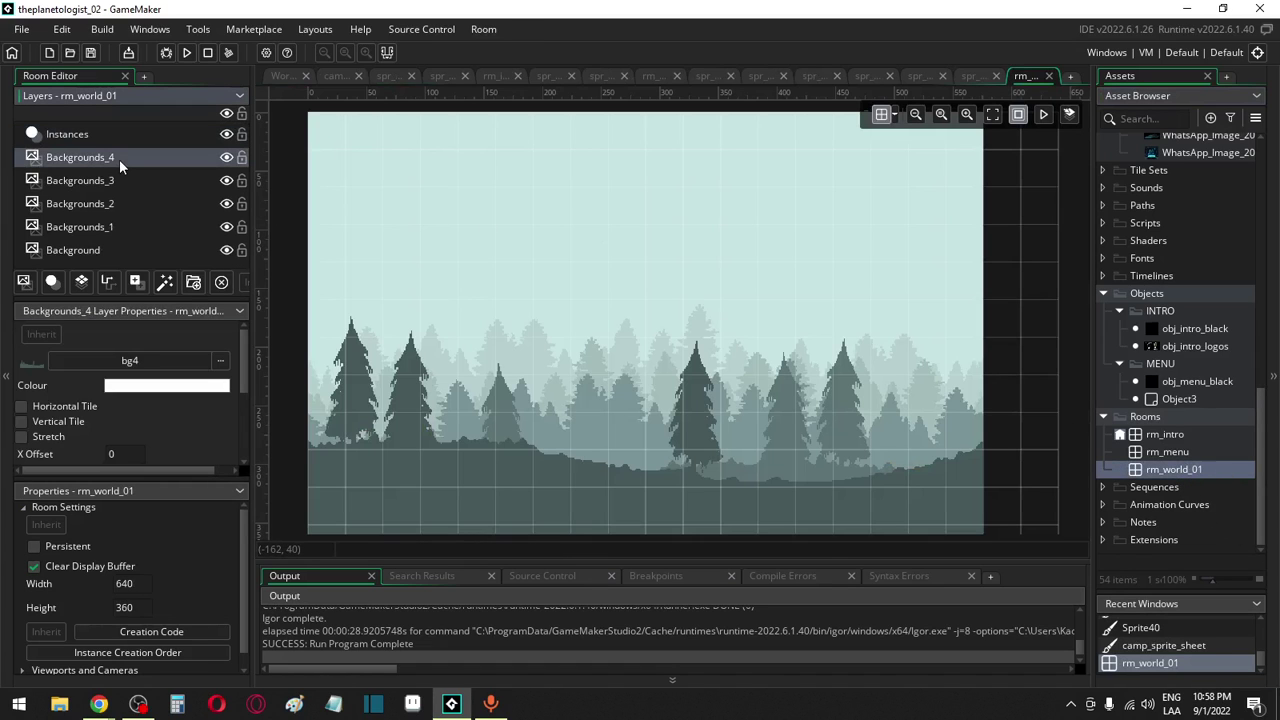
{"action": "scroll", "coordinate": [524, 357], "scroll_direction": "down", "scroll_amount": 3}
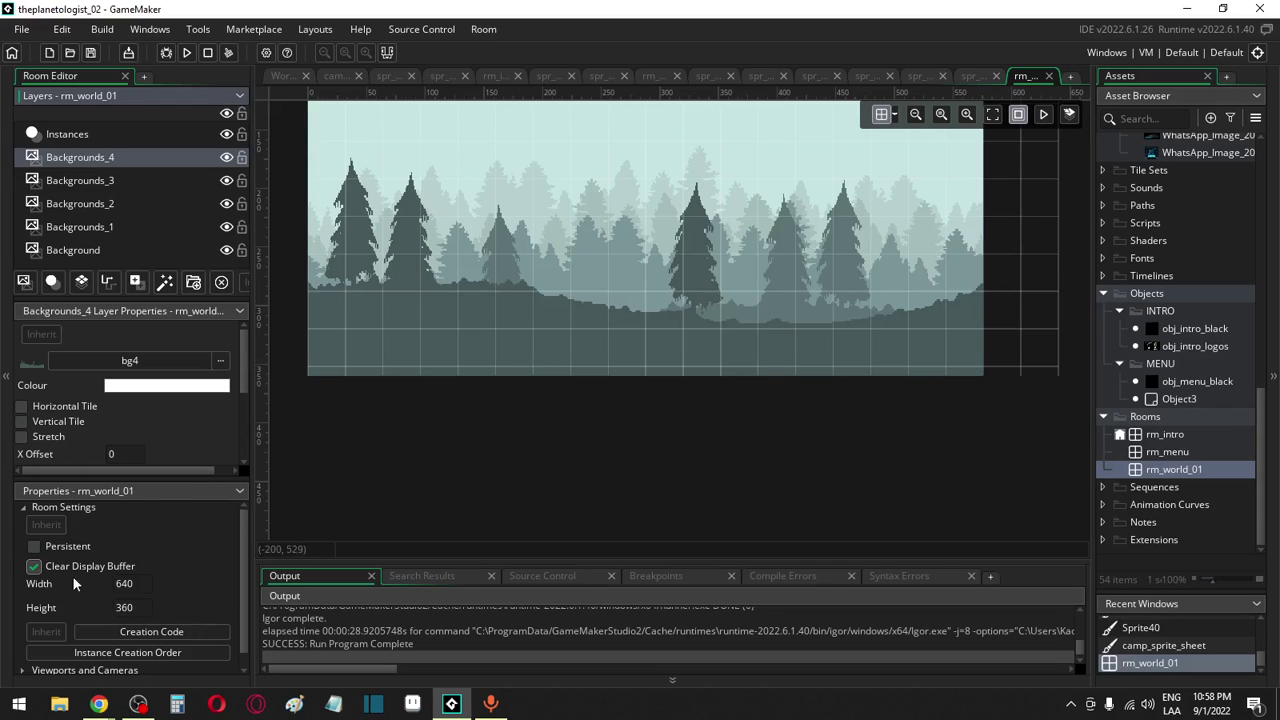
{"action": "scroll", "coordinate": [71, 585], "scroll_direction": "down", "scroll_amount": 1}
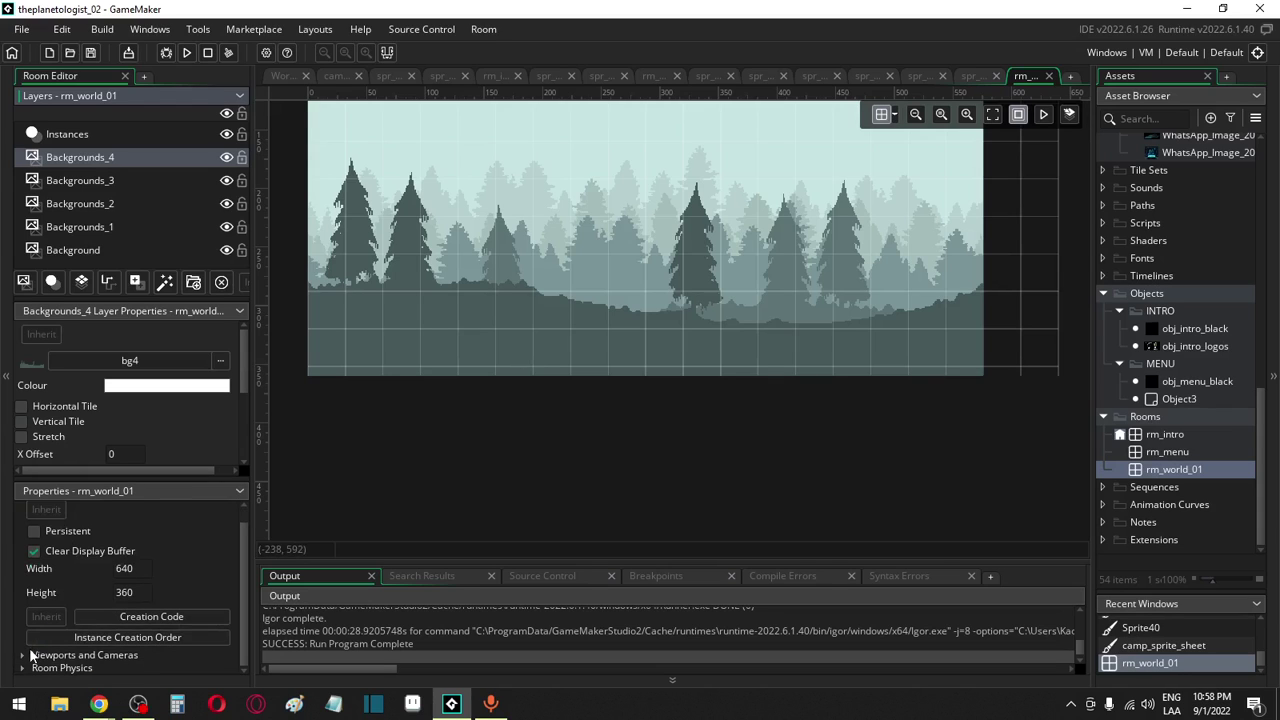
{"action": "scroll", "coordinate": [590, 405], "scroll_direction": "up", "scroll_amount": 3}
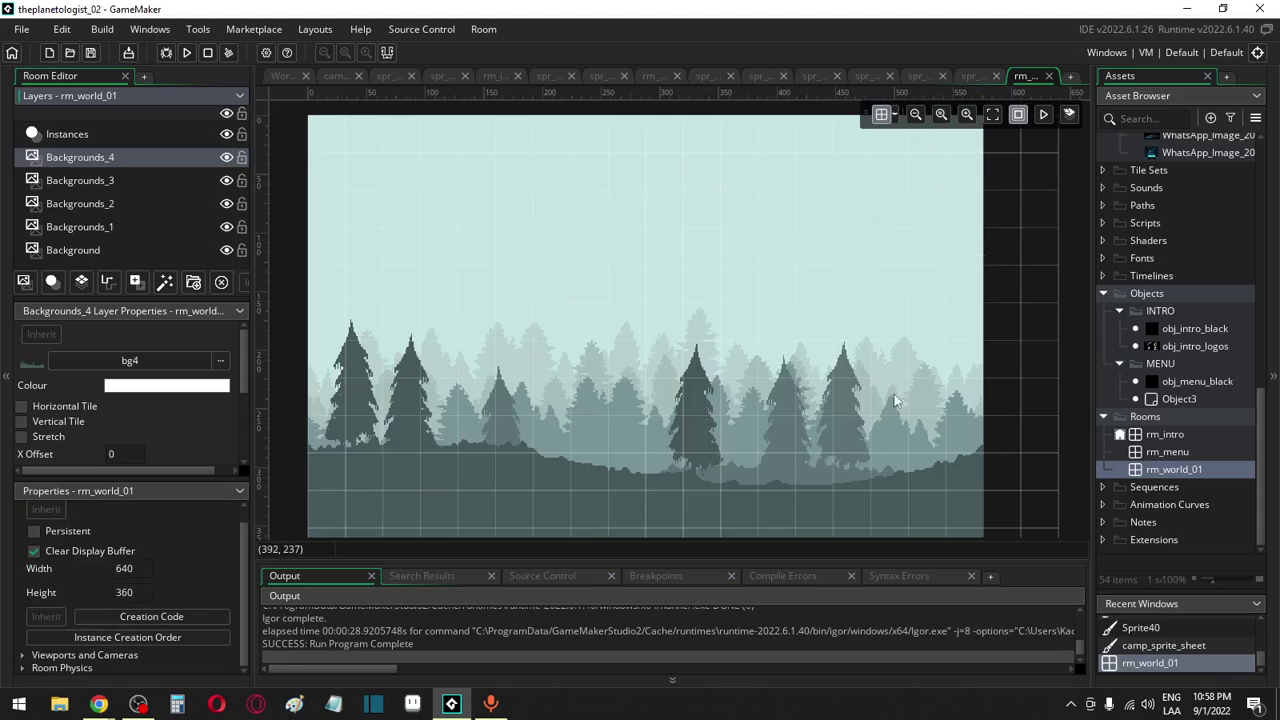
Create a new object named obj_planetologist among the project's objects
{"action": "left_click", "coordinate": [1175, 384]}
{"action": "right_click", "coordinate": [1173, 385]}
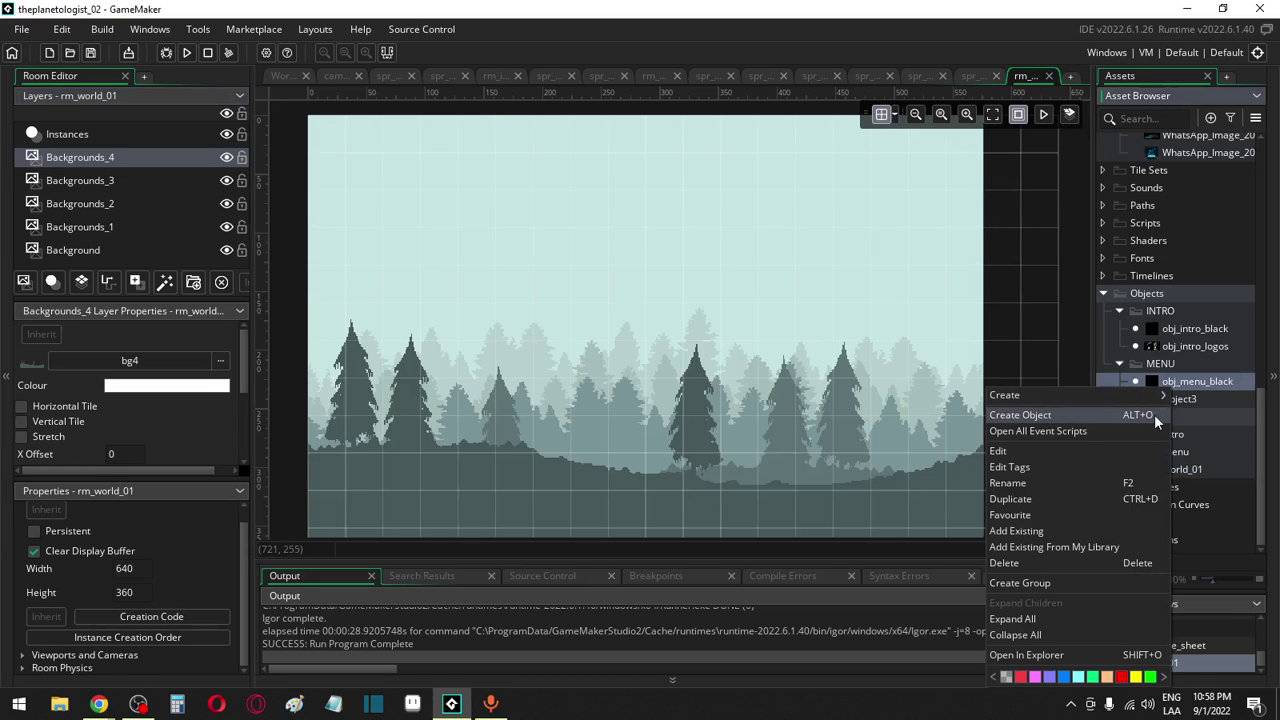
{"action": "left_click", "coordinate": [1154, 414]}
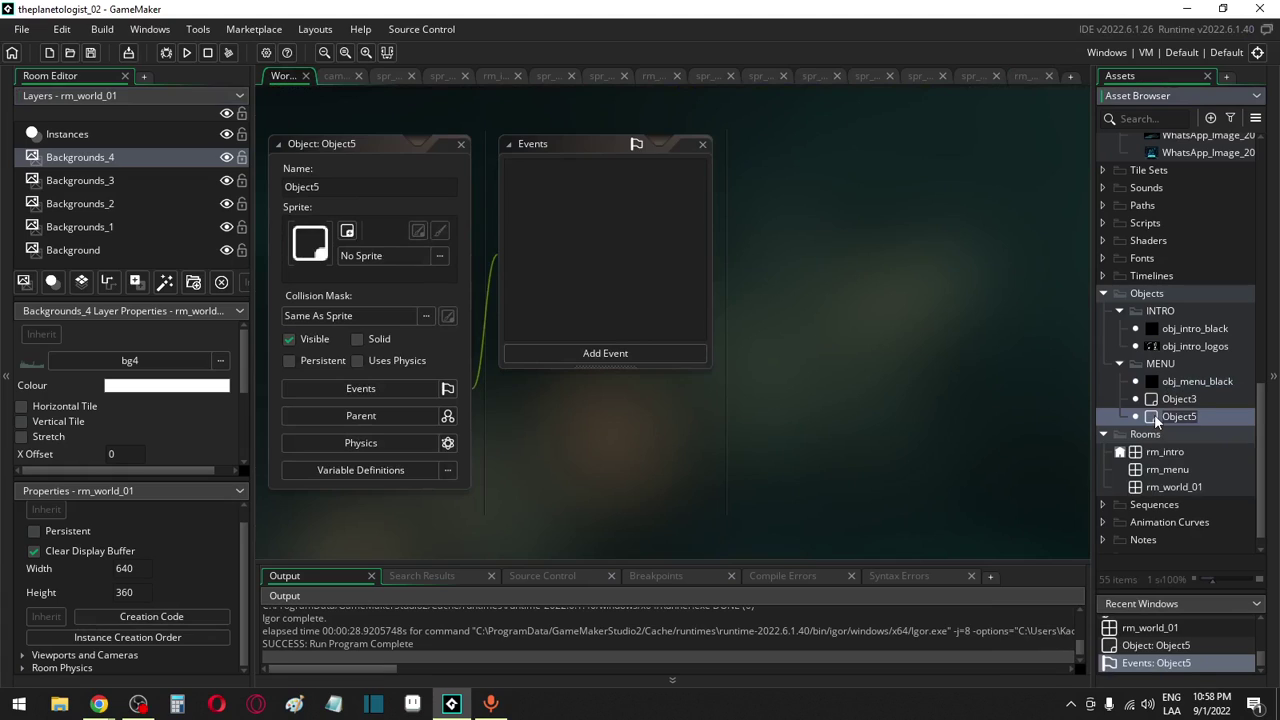
{"action": "type", "text": "o"}
{"action": "type", "text": "bj_planetologist"}
{"action": "key", "text": "Return"}
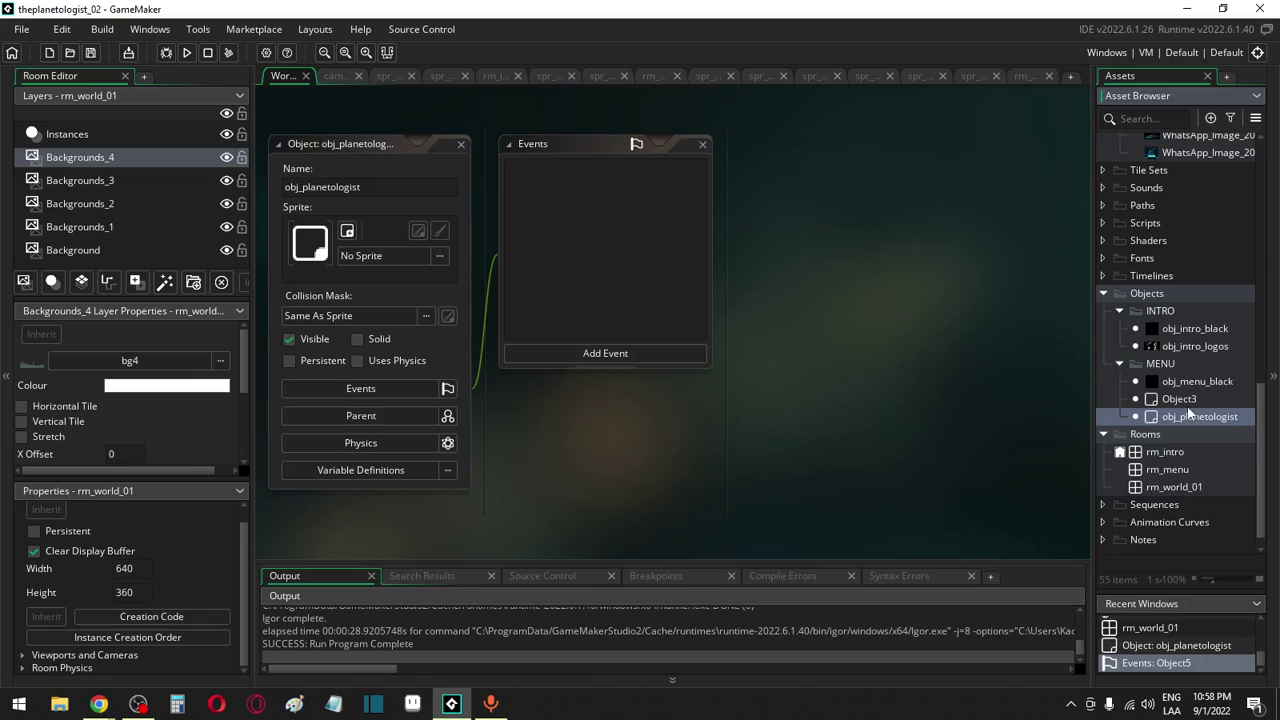
Delete Object3 and move obj_planetologist out of the MENU group, directly into the Objects folder
{"action": "left_click", "coordinate": [1188, 398]}
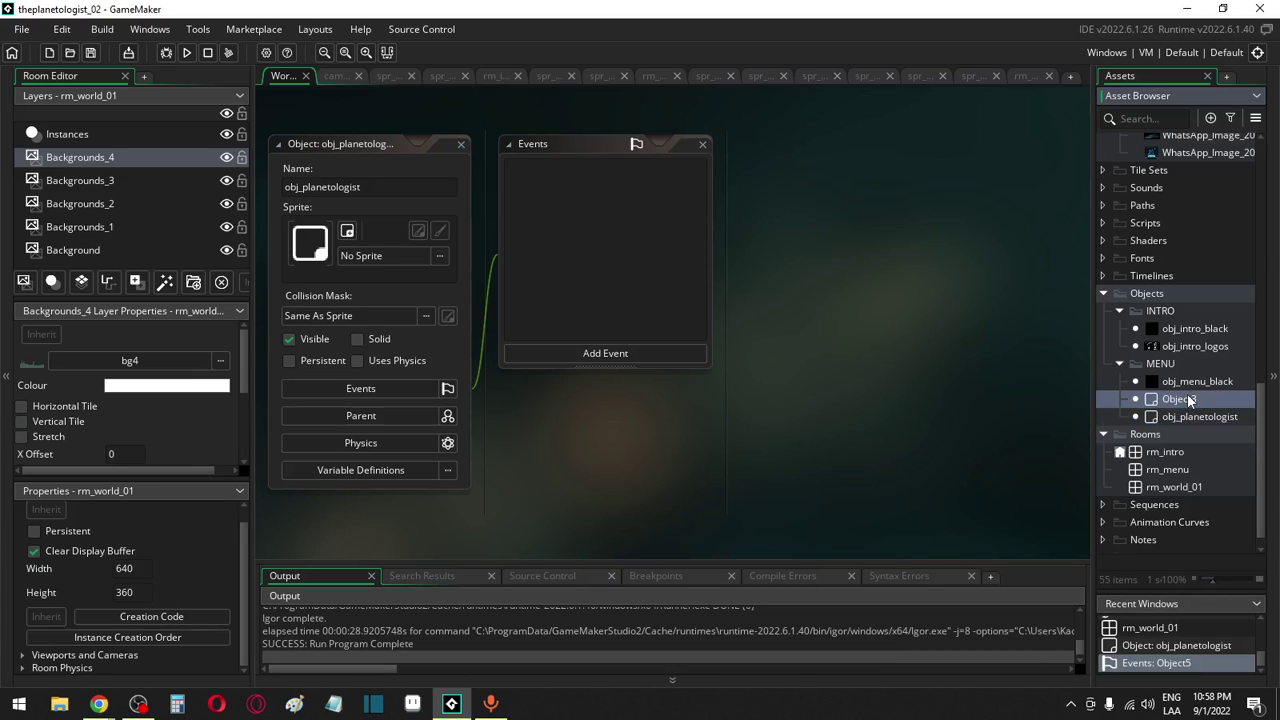
{"action": "key", "text": "Delete"}
{"action": "left_click", "coordinate": [700, 381]}
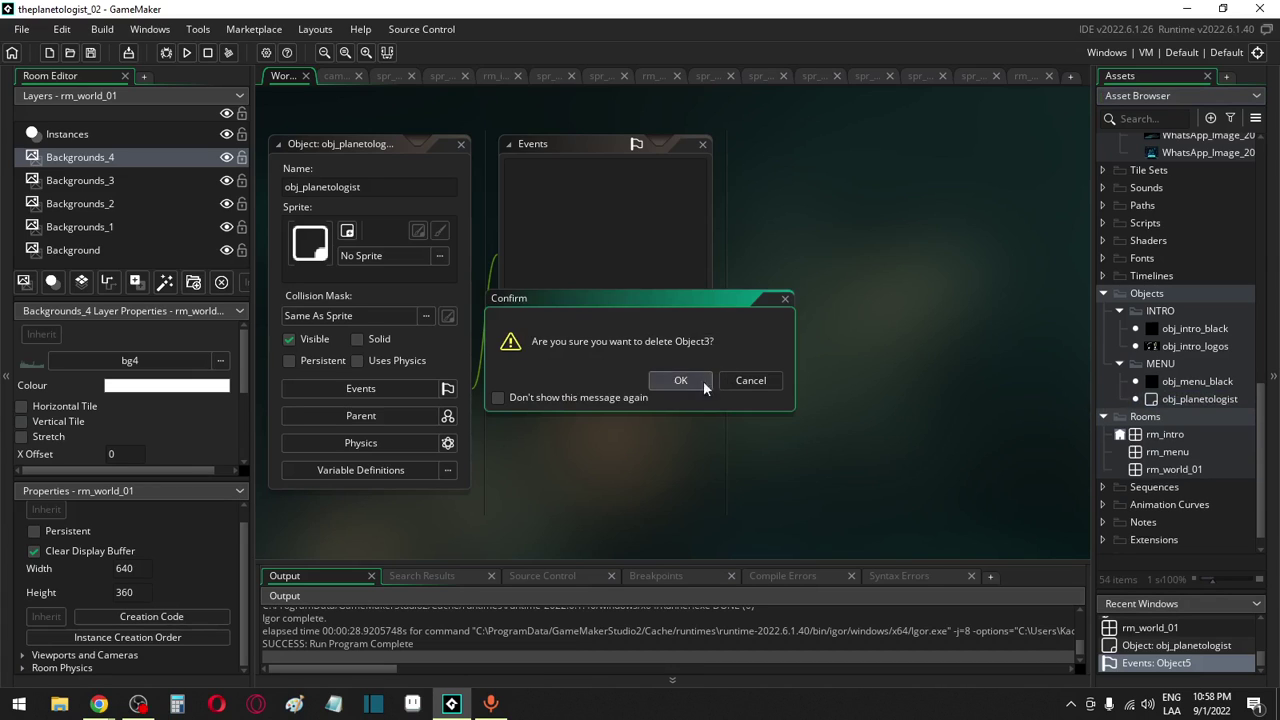
{"action": "left_click_drag", "start_coordinate": [1152, 405], "coordinate": [1157, 371]}
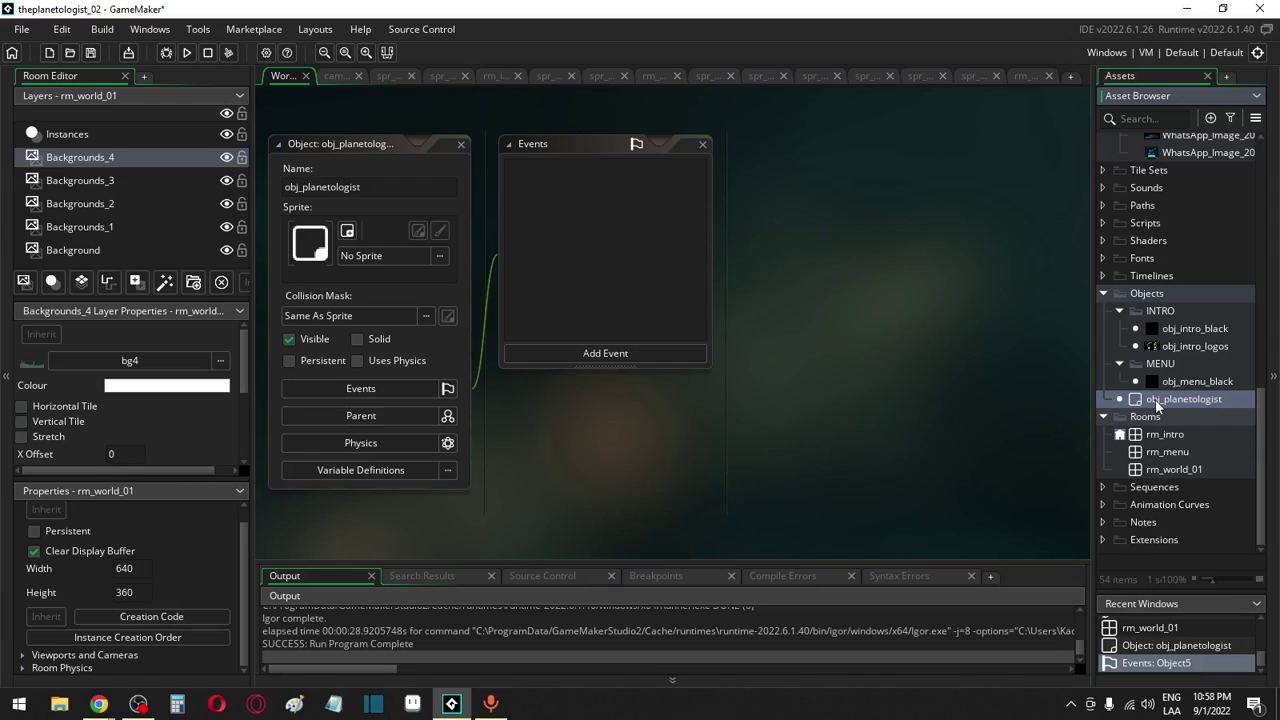
Create a new room named rm_camp_01 in the Rooms folder
{"action": "double_click", "coordinate": [1166, 474]}
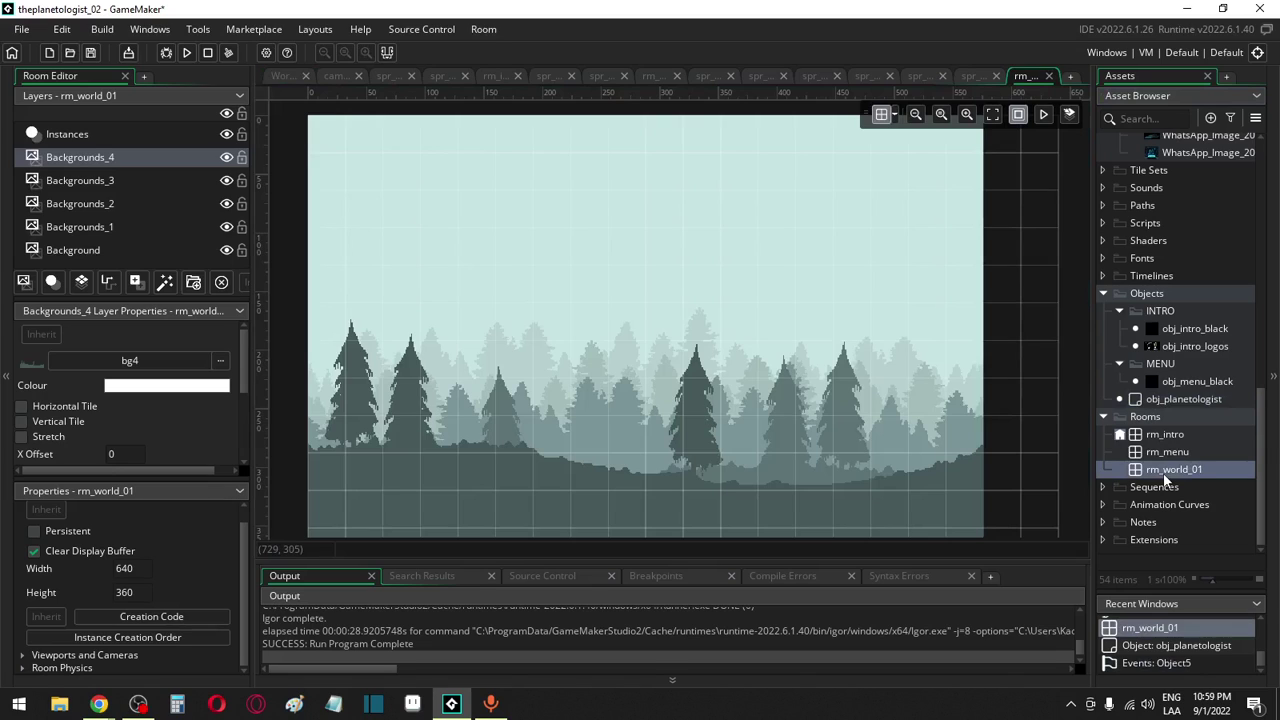
{"action": "right_click", "coordinate": [1166, 436]}
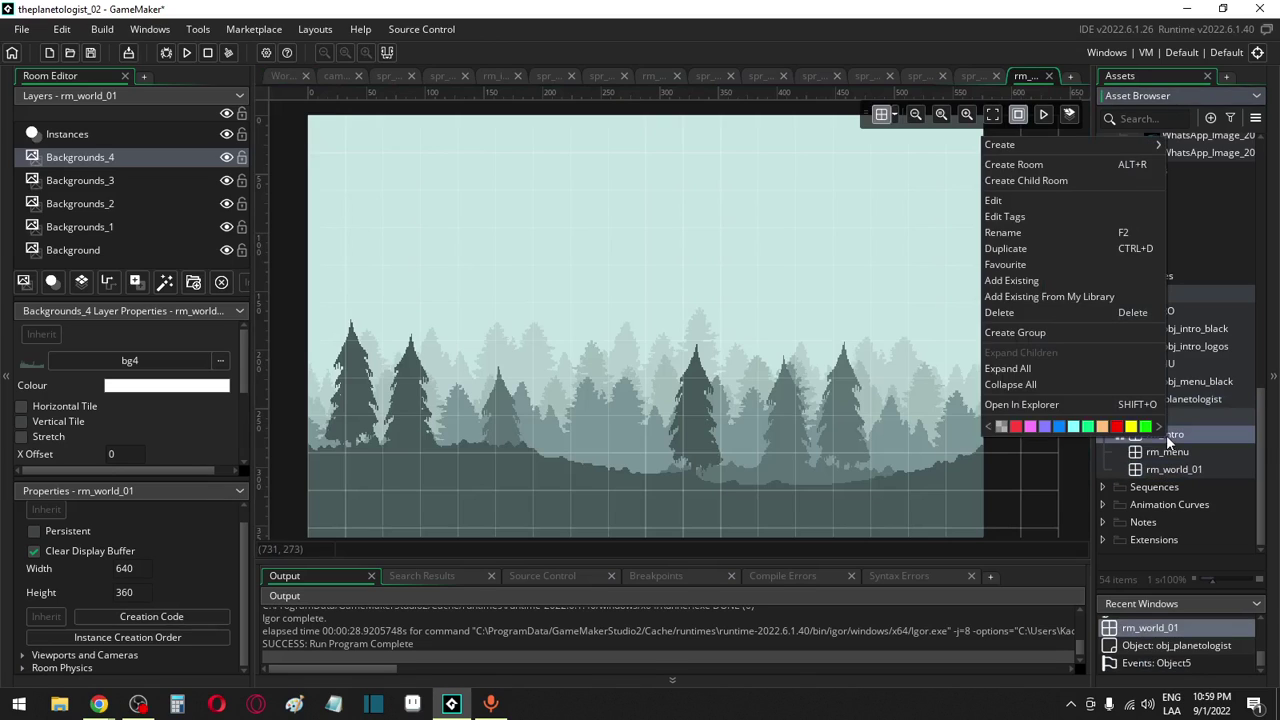
{"action": "left_click", "coordinate": [1052, 162]}
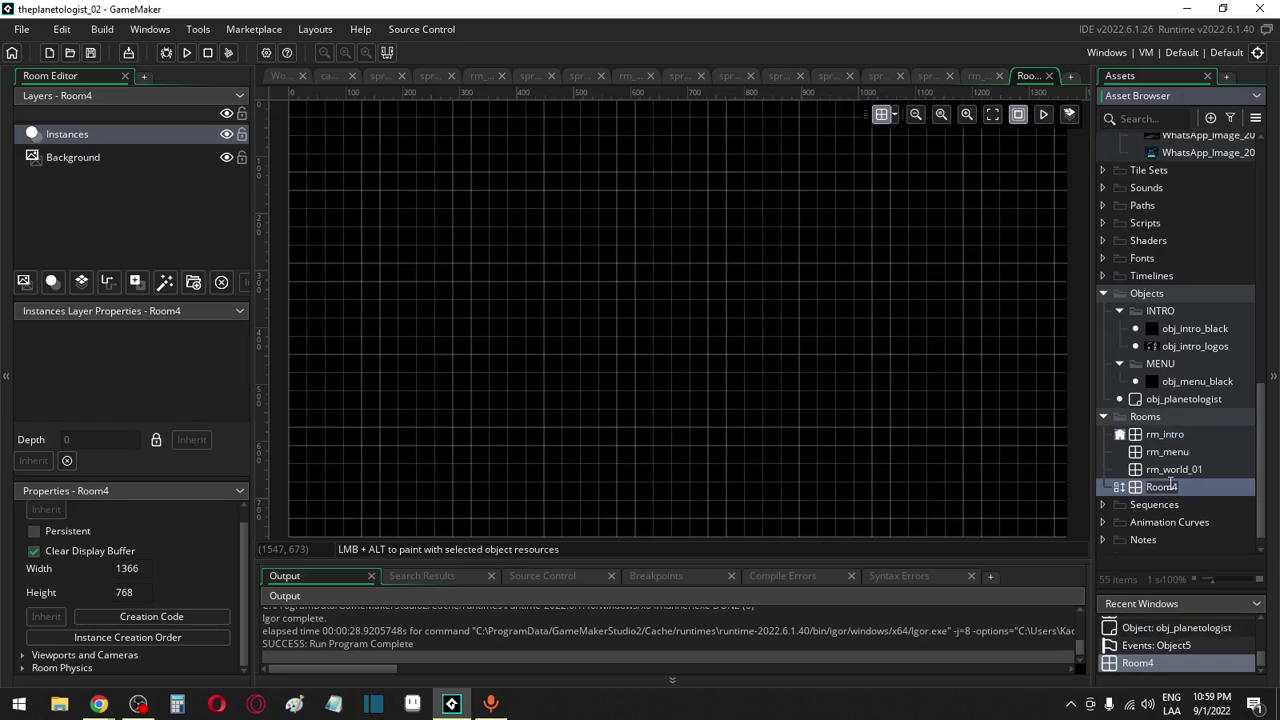
{"action": "type", "text": "rm_camp_01"}
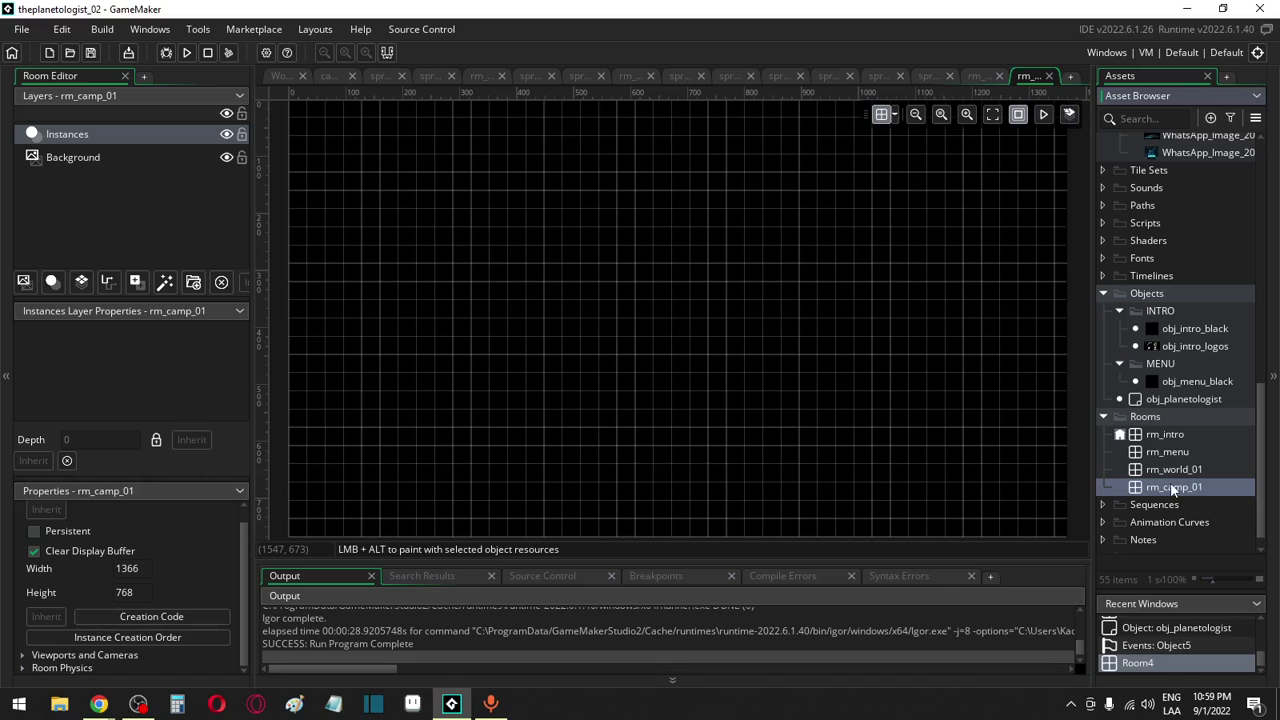
Assign spr_grass_03 to the Background layer of rm_camp_01 and tile it horizontally and vertically
{"action": "scroll", "coordinate": [1170, 485], "scroll_direction": "up", "scroll_amount": 10}
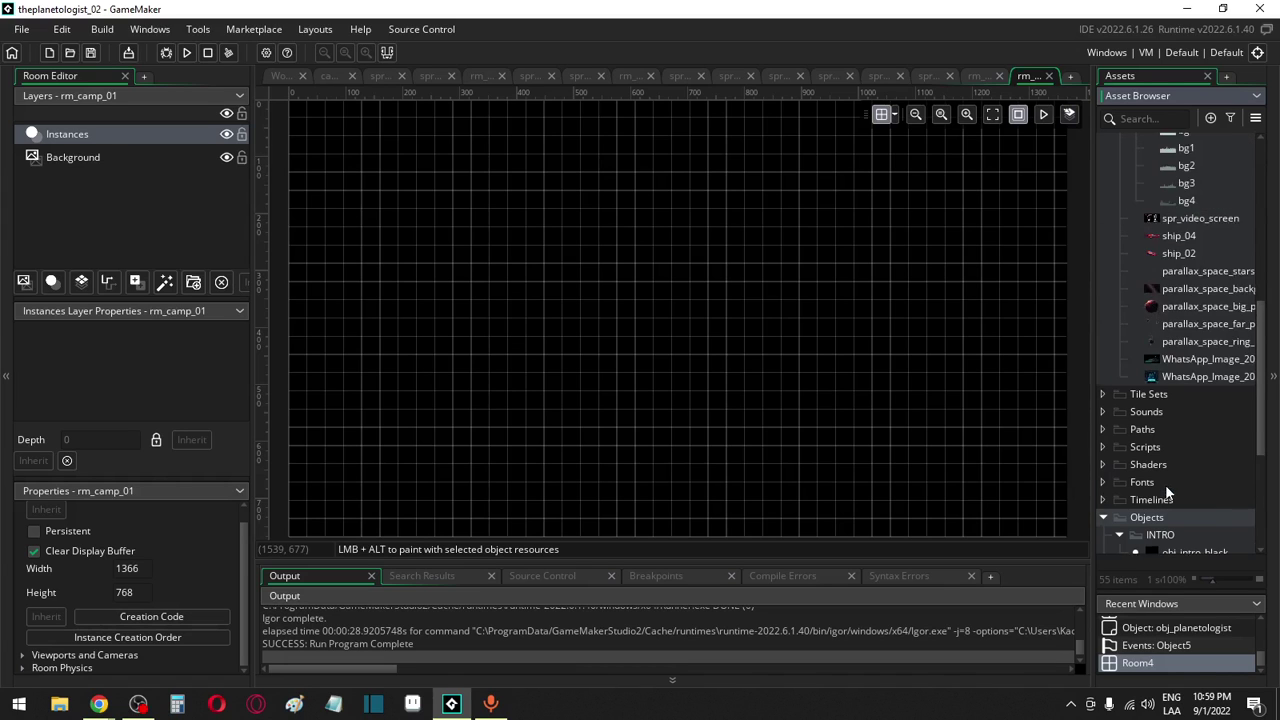
{"action": "scroll", "coordinate": [1165, 484], "scroll_direction": "up", "scroll_amount": 3}
{"action": "left_click", "coordinate": [78, 158]}
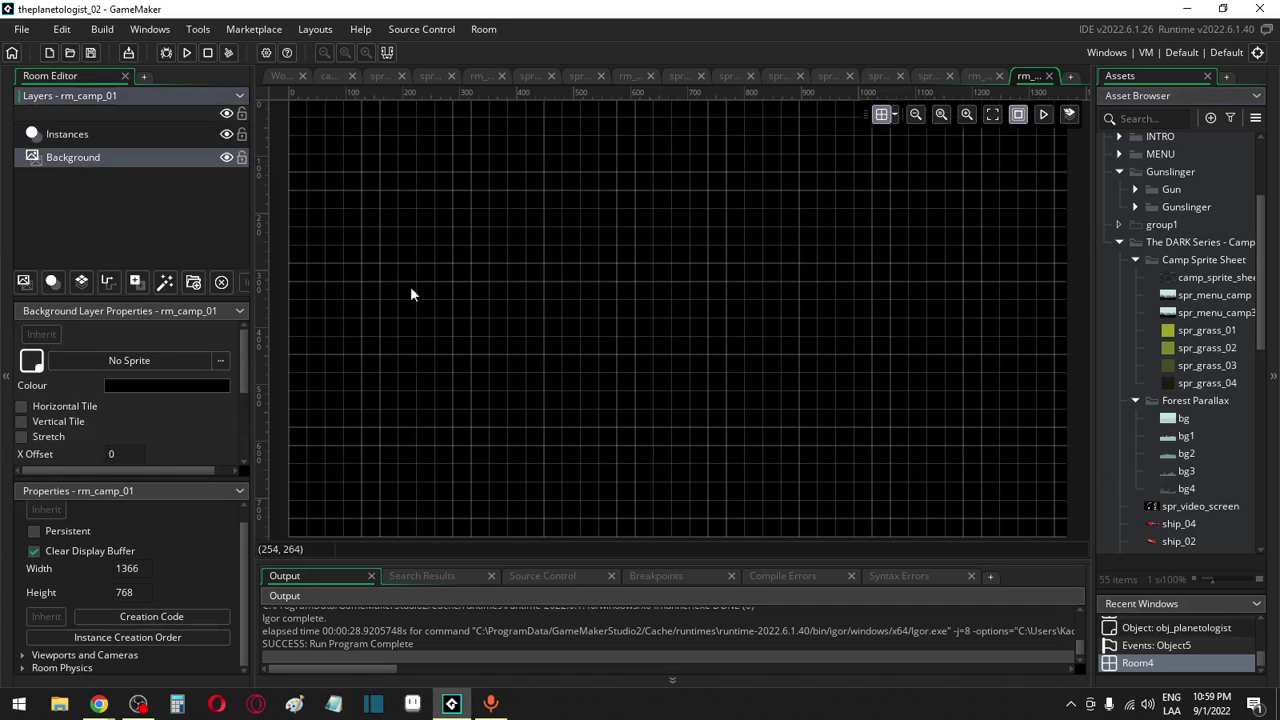
{"action": "scroll", "coordinate": [1187, 380], "scroll_direction": "up", "scroll_amount": 1}
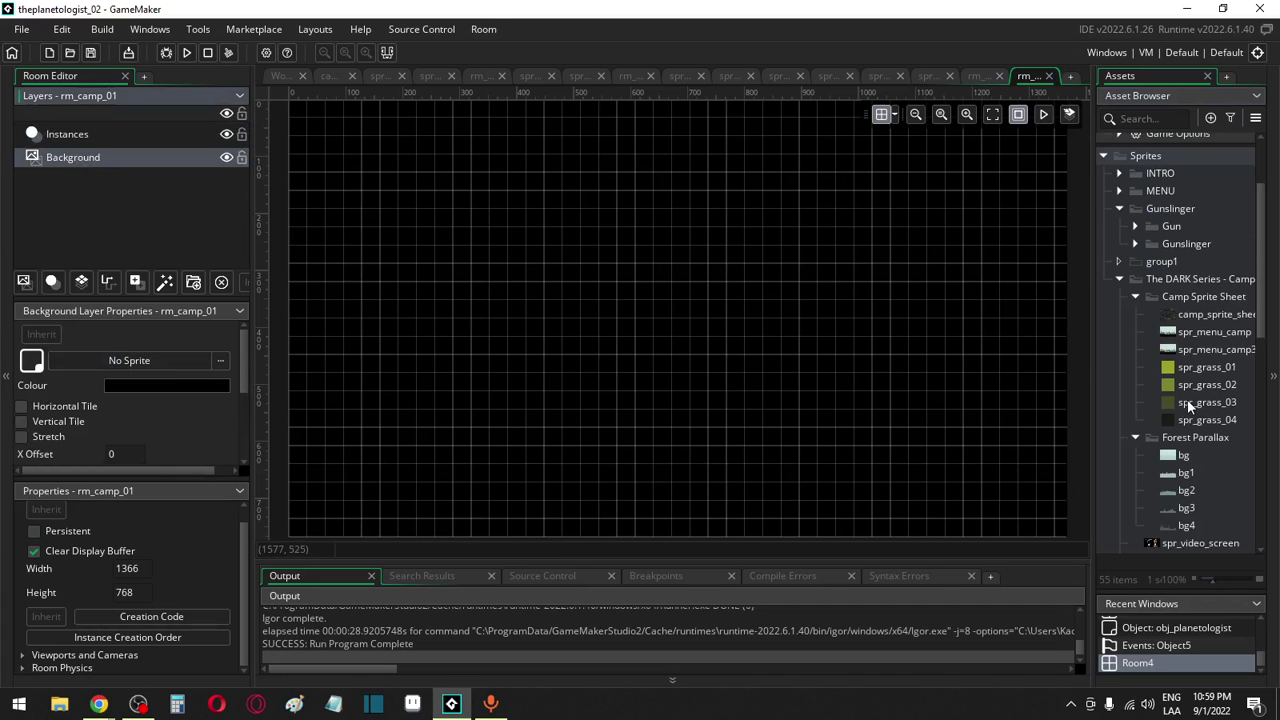
{"action": "left_click_drag", "start_coordinate": [1190, 404], "coordinate": [110, 364]}
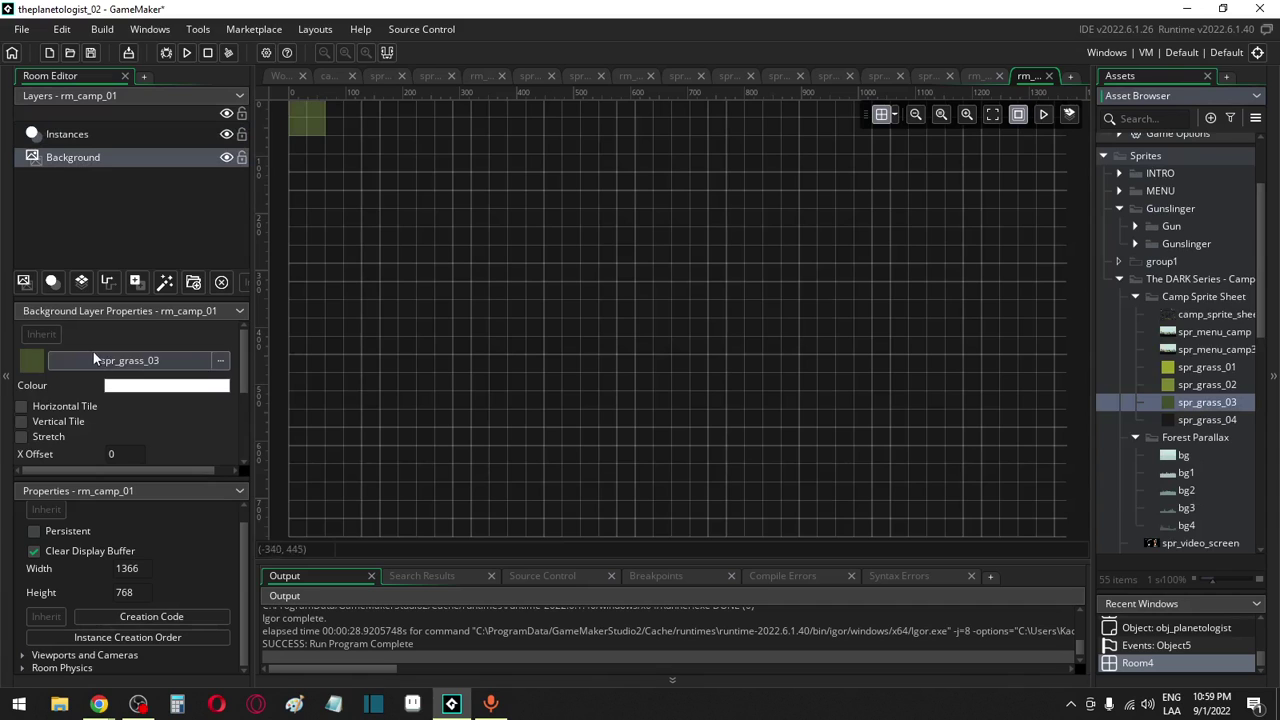
{"action": "left_click", "coordinate": [21, 421]}
{"action": "left_click", "coordinate": [21, 406]}
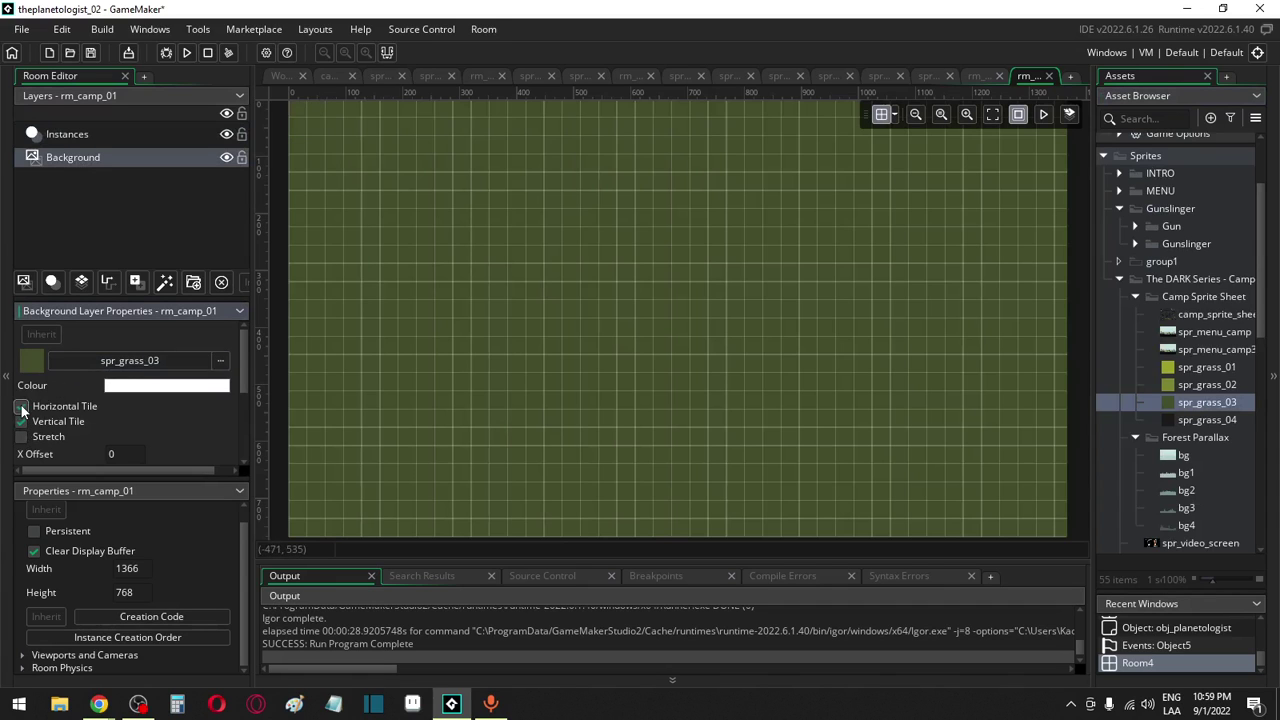
{"action": "scroll", "coordinate": [622, 292], "scroll_direction": "down", "scroll_amount": 2, "text": "ctrl"}
{"action": "middle_click_drag", "start_coordinate": [574, 289], "coordinate": [740, 442]}
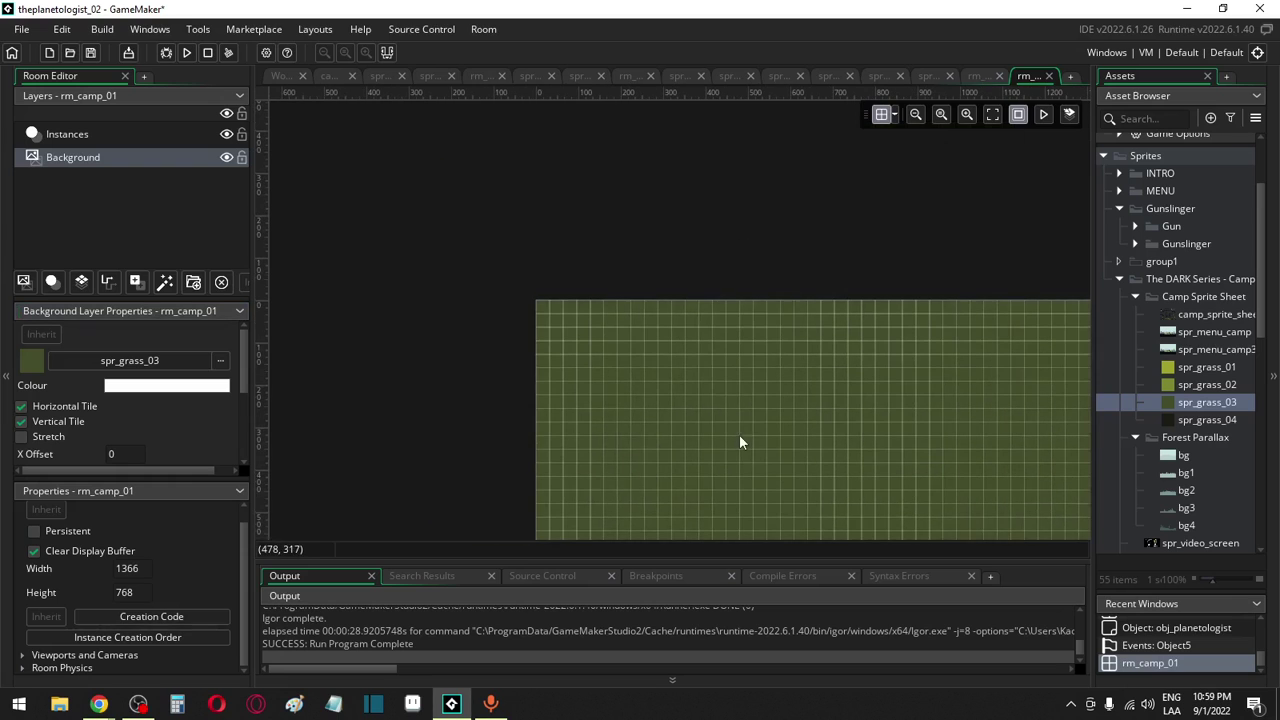
Open the camp_sprite_sheet image for editing and examine its pine trees up close
{"action": "double_click", "coordinate": [1197, 313]}
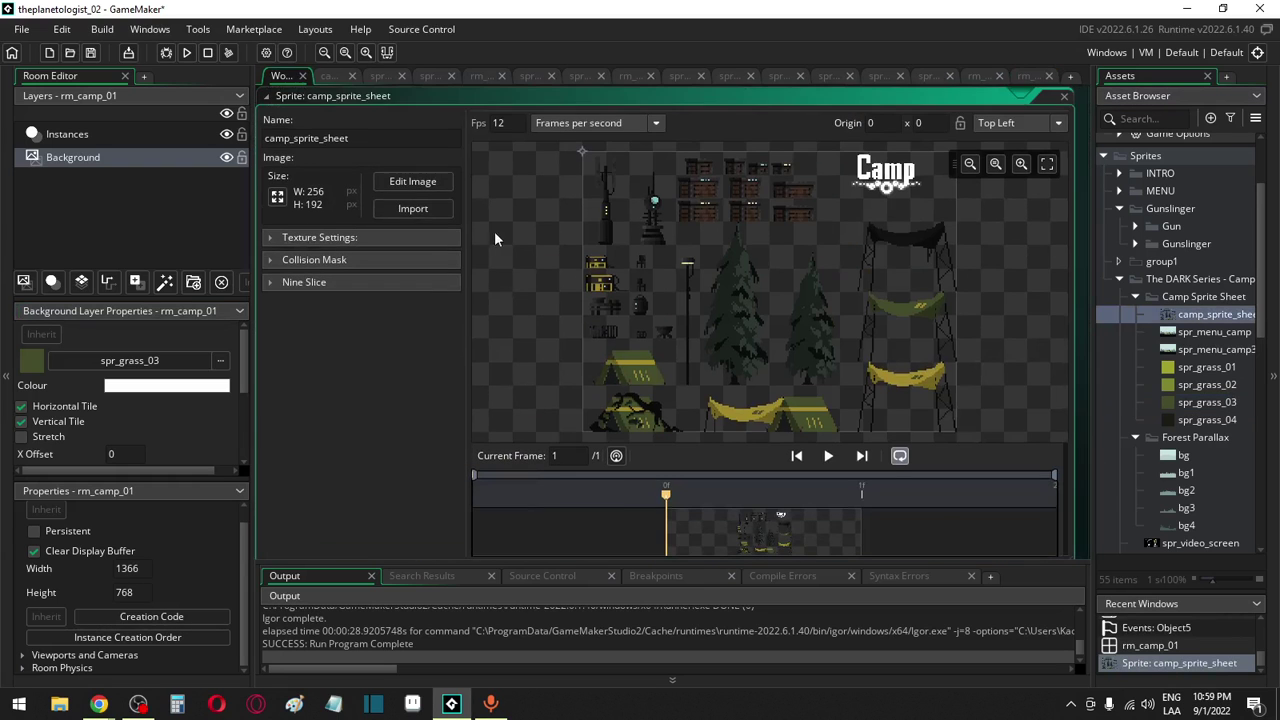
{"action": "left_click", "coordinate": [412, 181]}
{"action": "scroll", "coordinate": [737, 460], "scroll_direction": "up", "scroll_amount": 5, "text": "ctrl"}
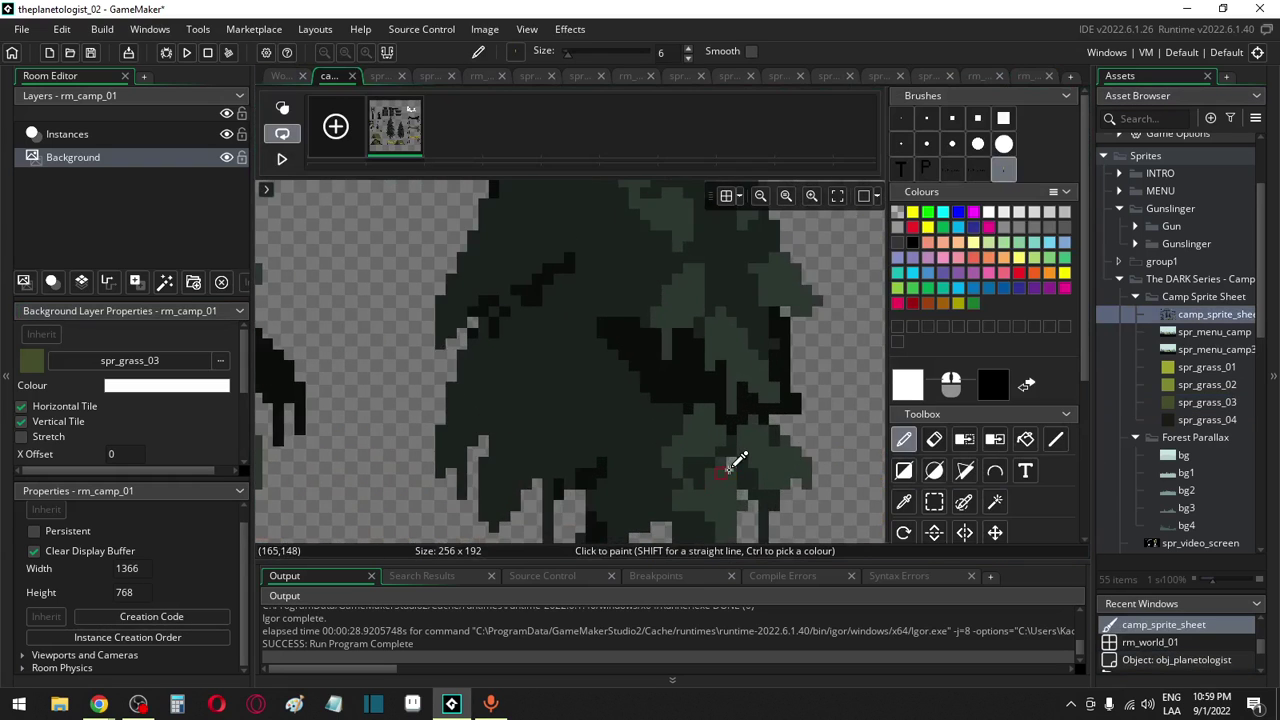
{"action": "scroll", "coordinate": [737, 462], "scroll_direction": "up", "scroll_amount": 2, "text": "ctrl"}
{"action": "scroll", "coordinate": [740, 464], "scroll_direction": "down", "scroll_amount": 5, "text": "ctrl"}
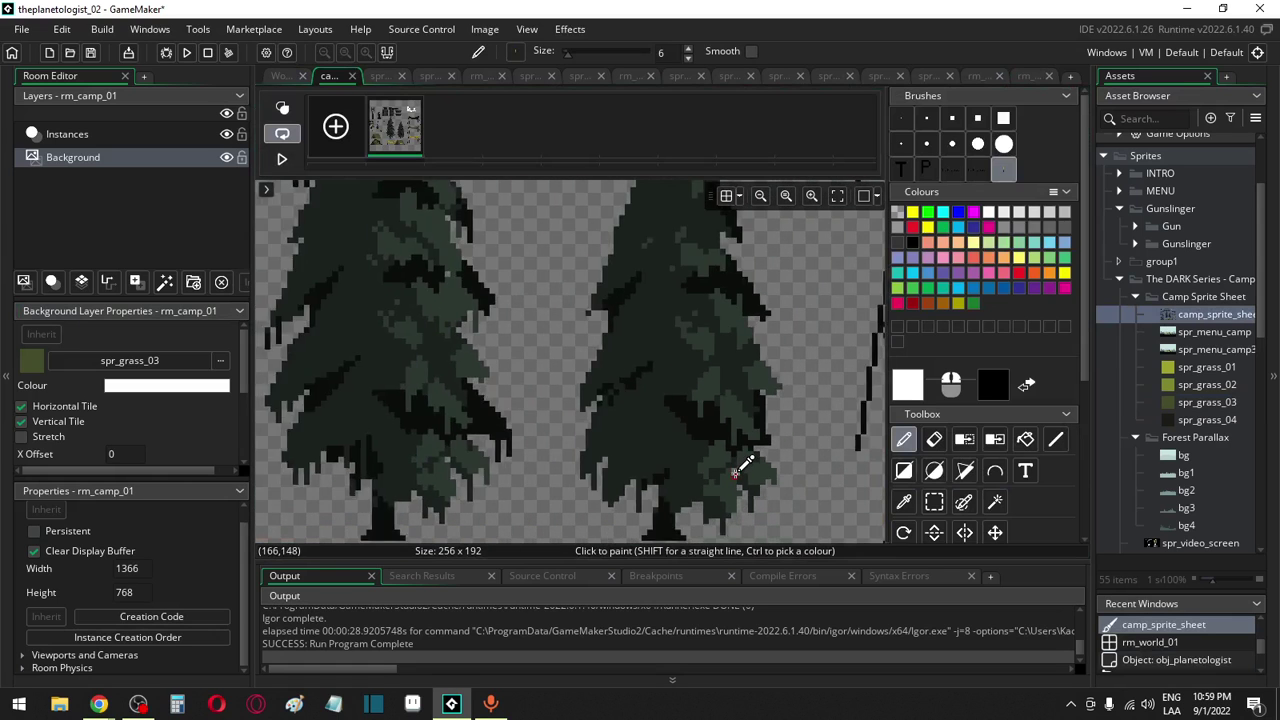
{"action": "scroll", "coordinate": [737, 462], "scroll_direction": "down", "scroll_amount": 4, "text": "ctrl"}
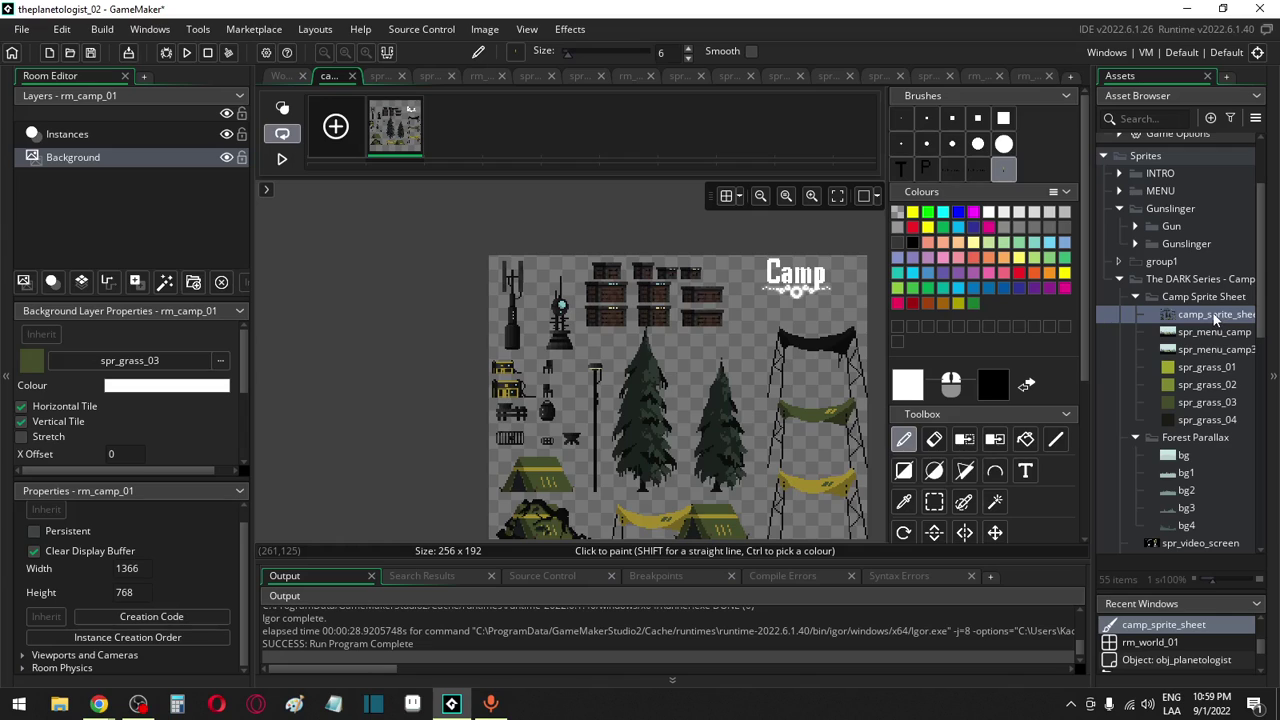
Duplicate the camp_sprite_sheet sprite twice
{"action": "left_click", "coordinate": [1190, 316]}
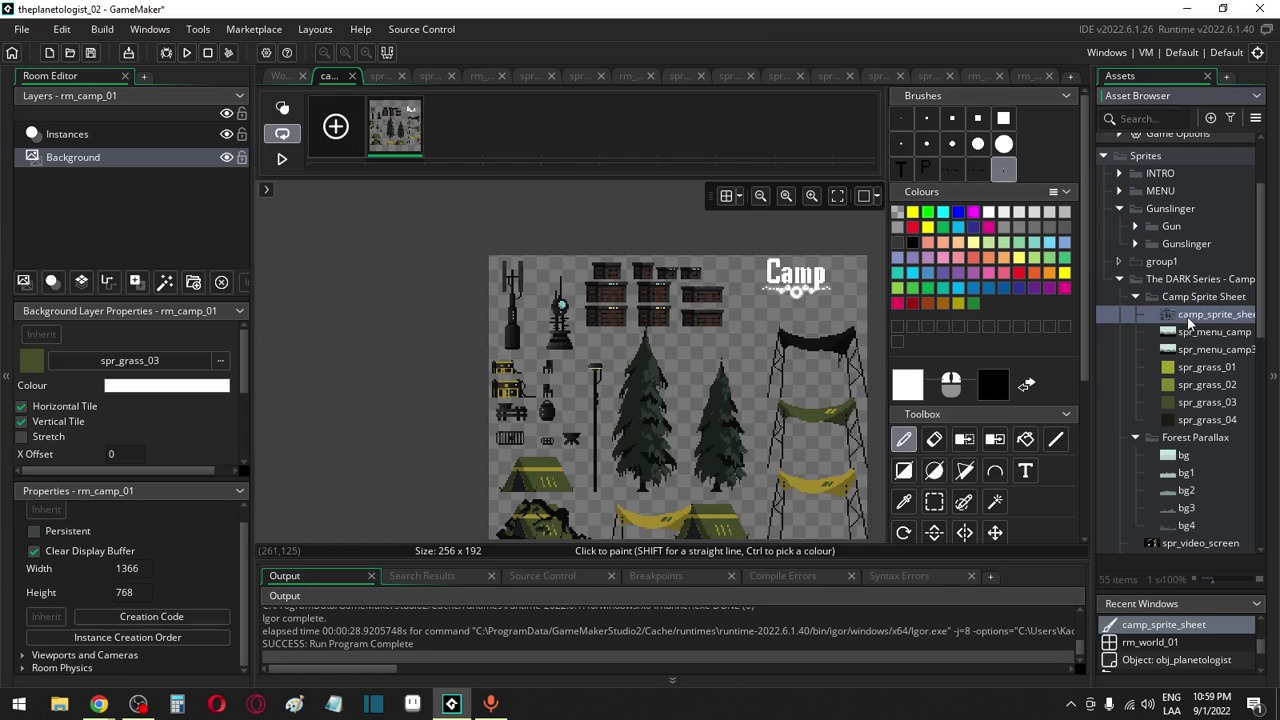
{"action": "key", "text": "ctrl+d"}
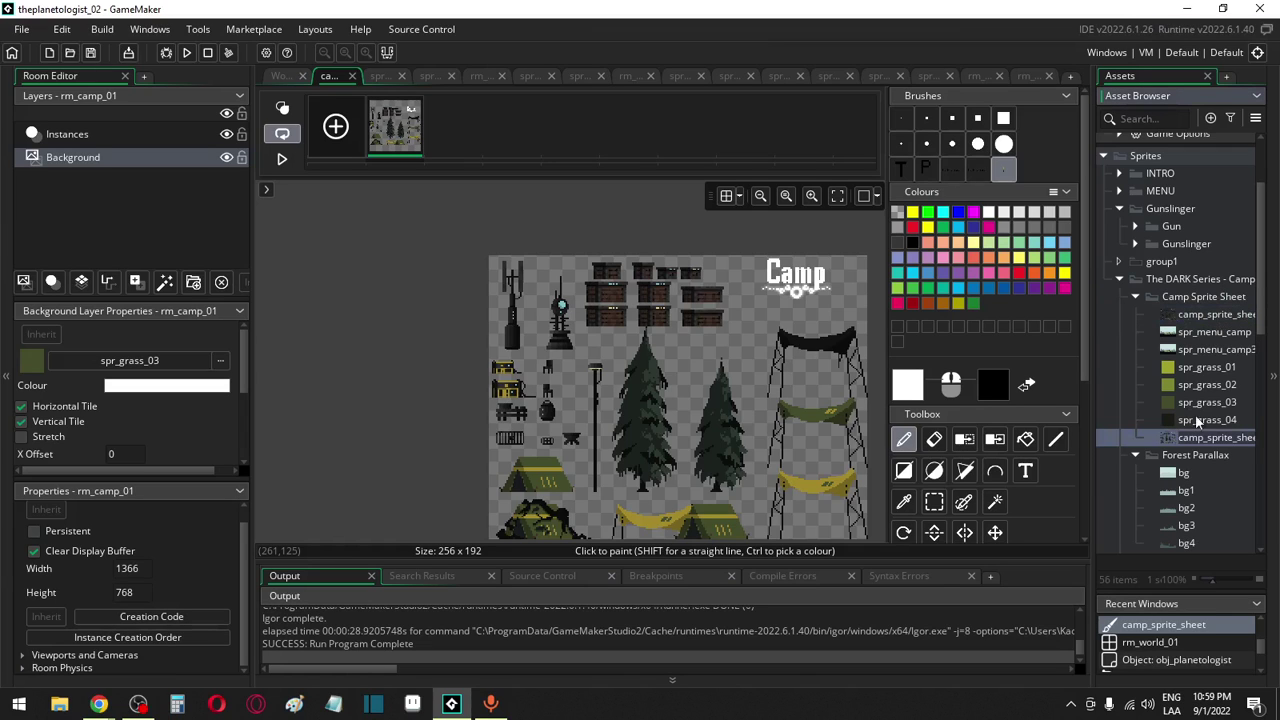
{"action": "left_click", "coordinate": [1203, 316]}
{"action": "key", "text": "ctrl+d"}
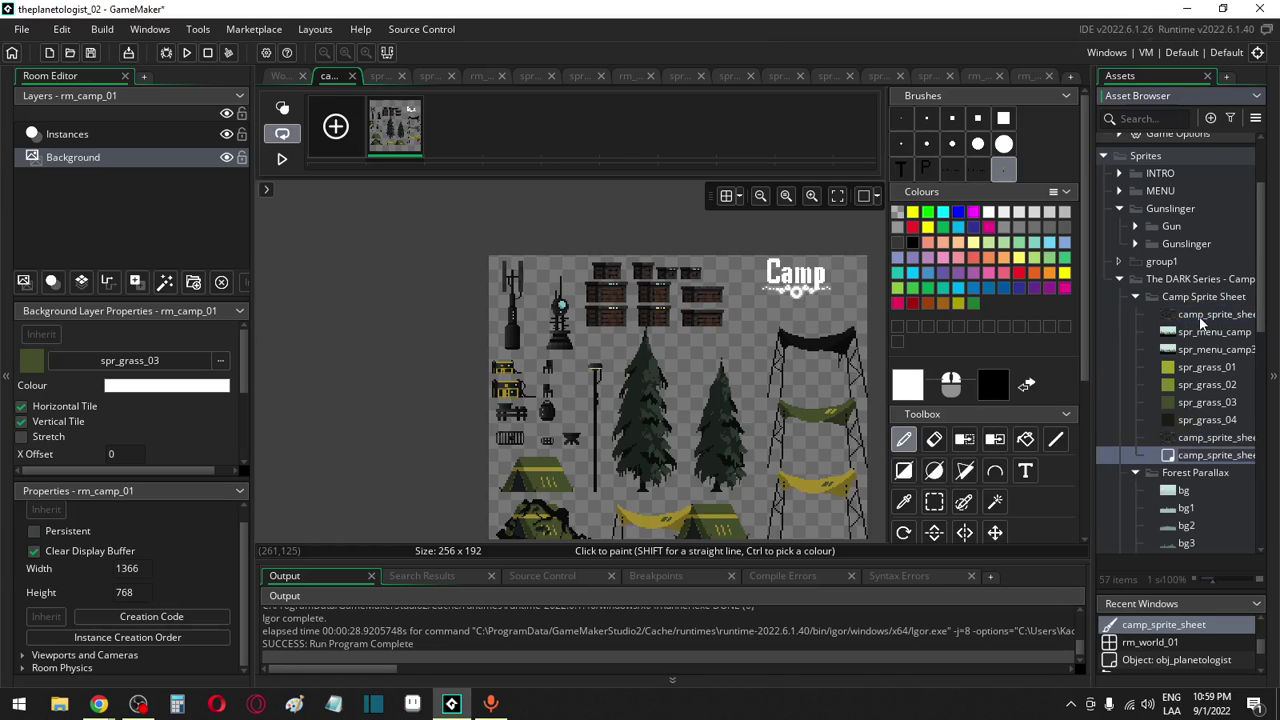
Open the images of both camp sheet copies for editing, camp_sprite_sheet45 first and camp_sprite_sheet44 second
{"action": "left_click", "coordinate": [1200, 440]}
{"action": "double_click", "coordinate": [1203, 455]}
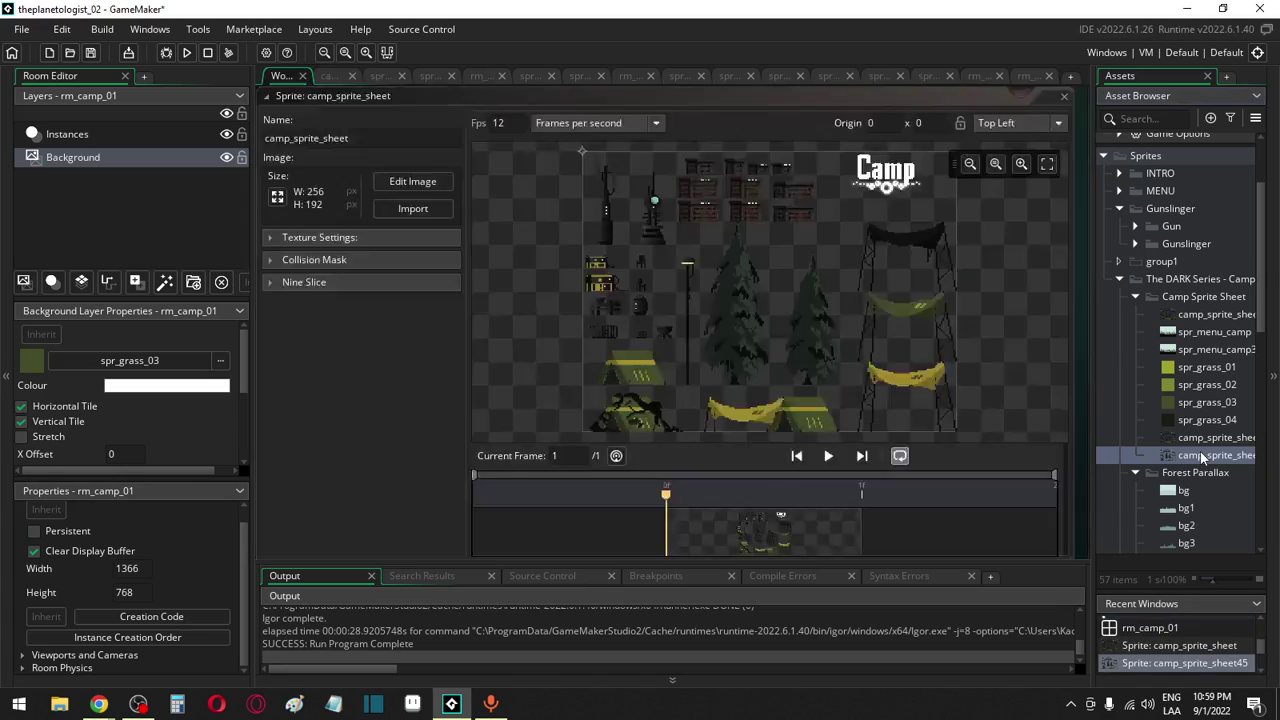
{"action": "left_click", "coordinate": [424, 181]}
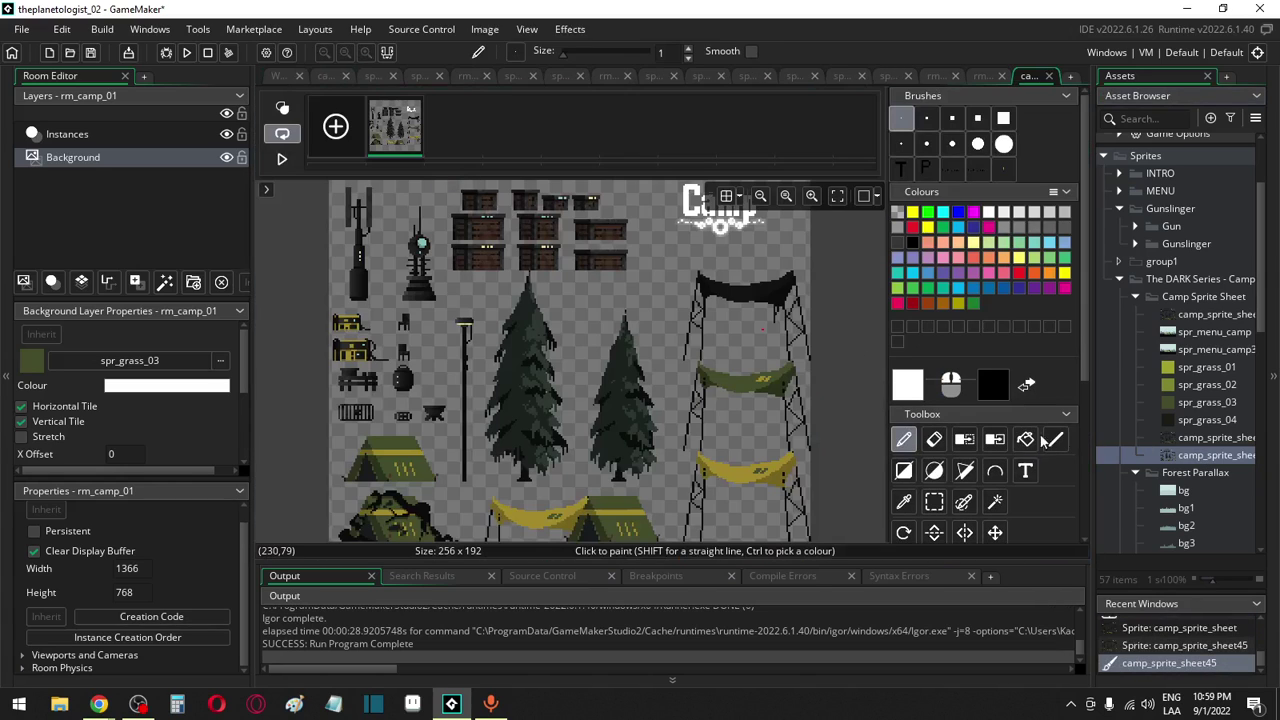
{"action": "double_click", "coordinate": [1197, 441]}
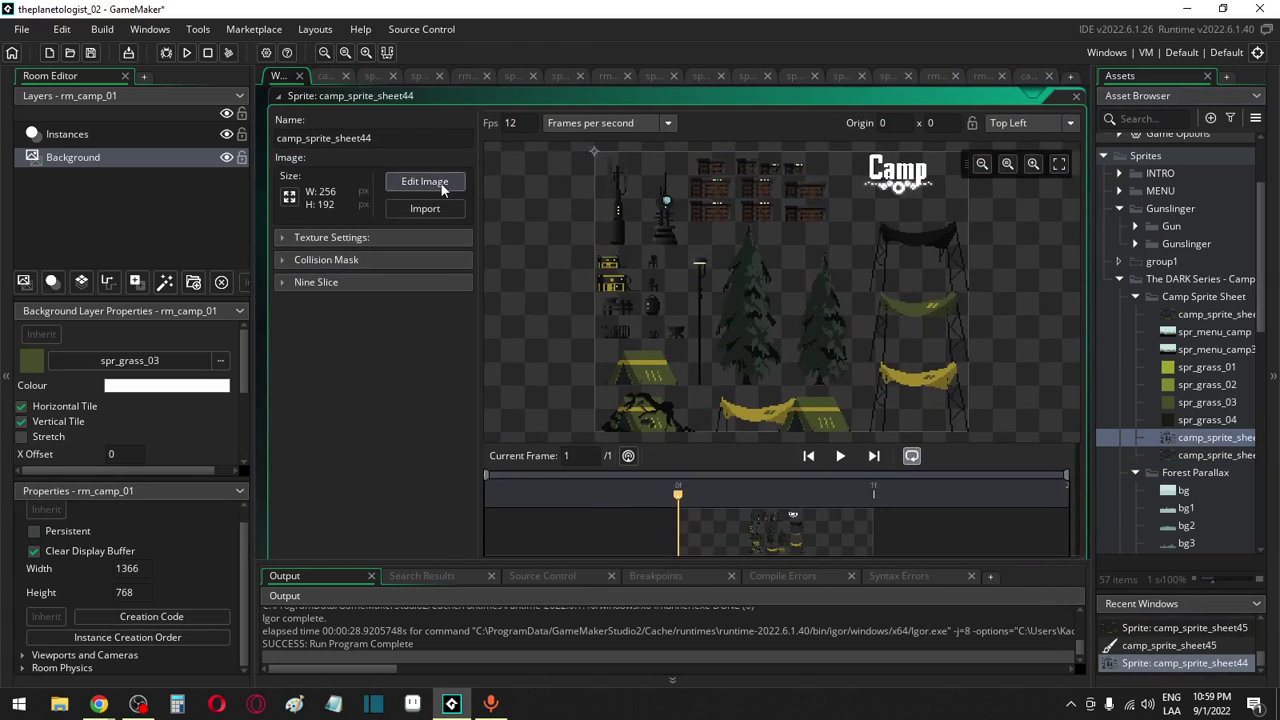
{"action": "left_click", "coordinate": [424, 178]}
Erase the antennas, small equipment, lamp post, tents and hanging canopies from the camp_sprite_sheet44 image with rectangular selections
{"action": "left_click", "coordinate": [932, 503]}
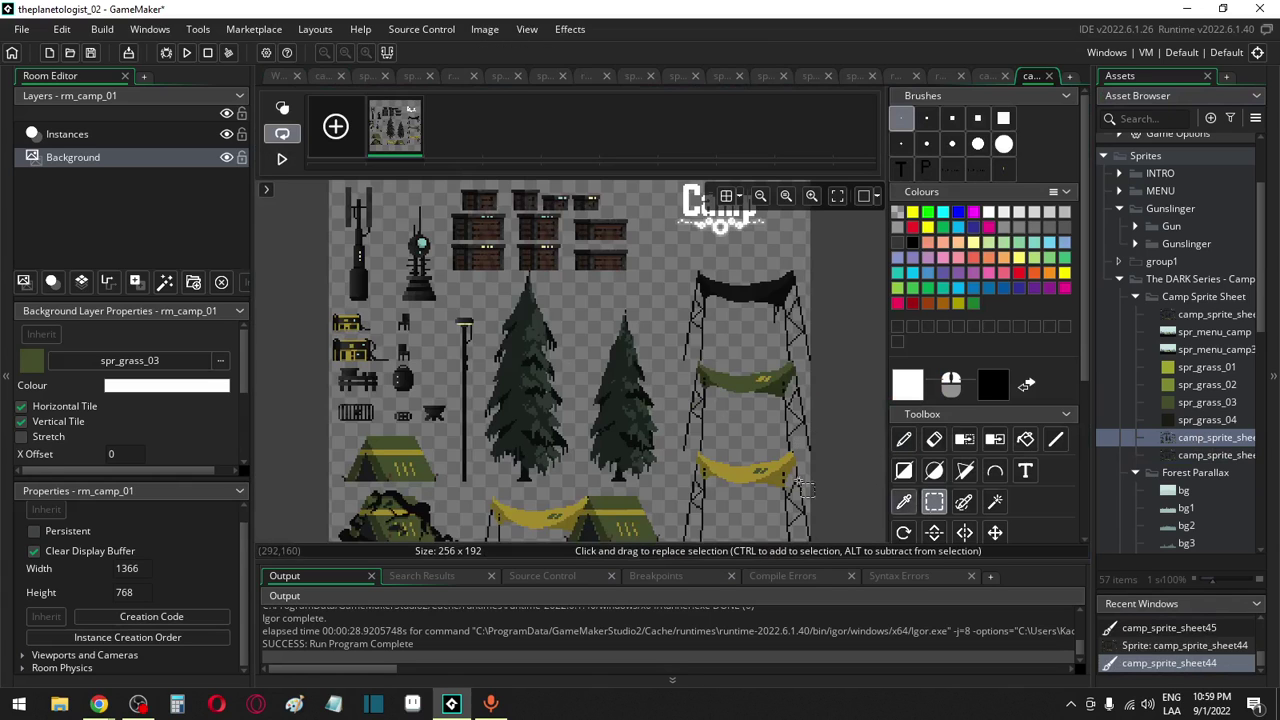
{"action": "scroll", "coordinate": [456, 270], "scroll_direction": "down", "scroll_amount": 2}
{"action": "mouse_move", "coordinate": [340, 212]}
{"action": "left_mouse_down"}
{"action": "mouse_move", "coordinate": [421, 429]}
{"action": "mouse_move", "coordinate": [480, 495]}
{"action": "mouse_move", "coordinate": [472, 504]}
{"action": "mouse_move", "coordinate": [658, 460]}
{"action": "left_mouse_up"}
{"action": "key", "text": "Delete"}
{"action": "key", "text": "Delete"}
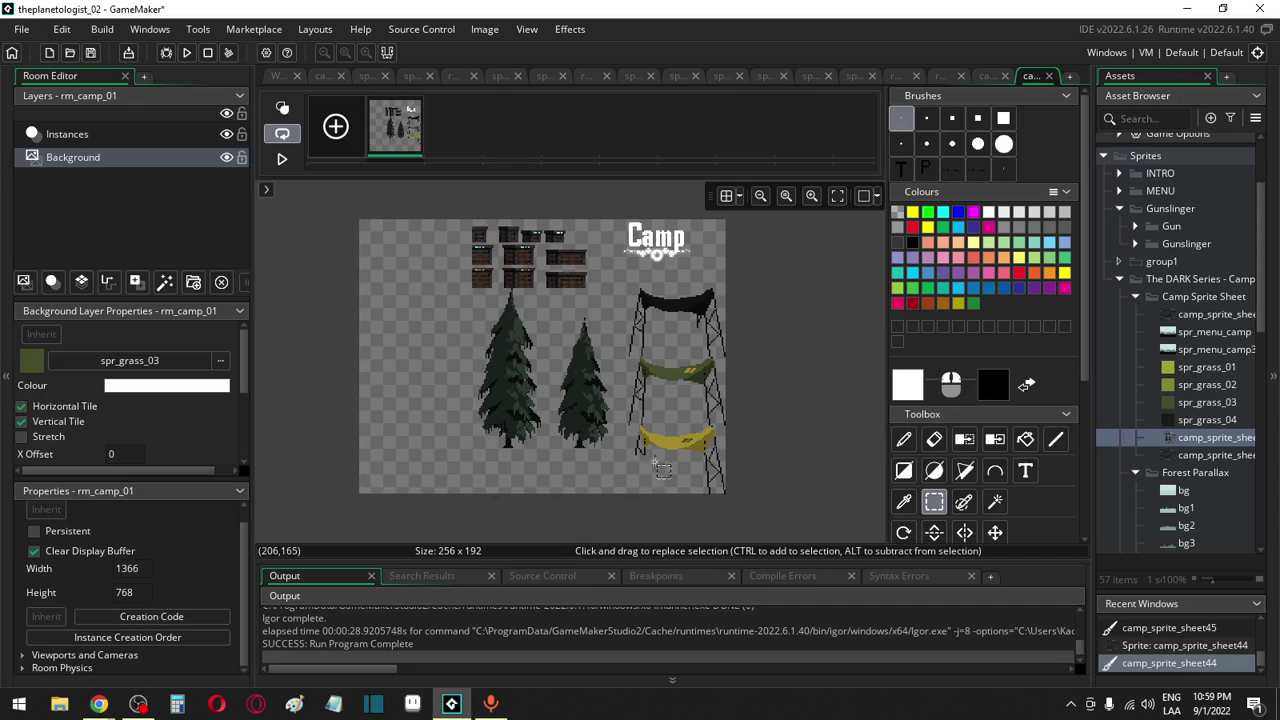
{"action": "mouse_move", "coordinate": [615, 505]}
{"action": "left_mouse_down"}
{"action": "mouse_move", "coordinate": [655, 340]}
{"action": "mouse_move", "coordinate": [750, 270]}
{"action": "left_mouse_up"}
{"action": "key", "text": "Delete"}
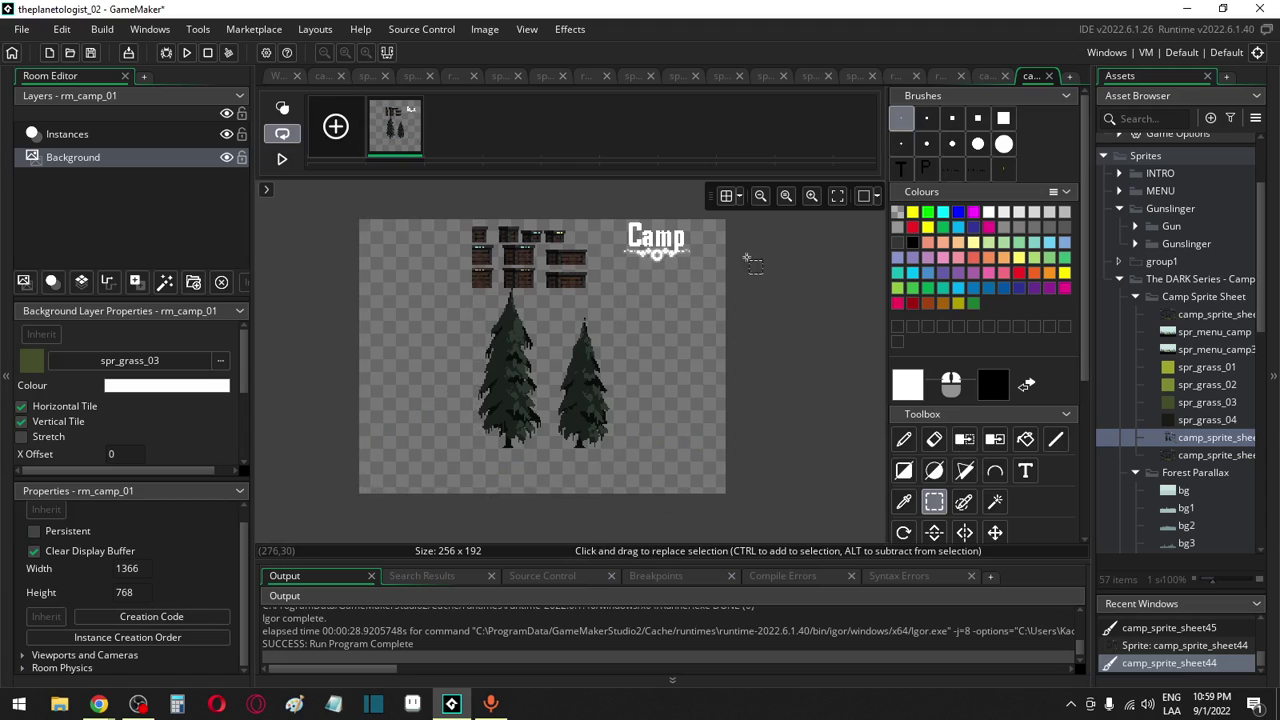
Erase the wooden crates and the Camp title above the two pine trees in camp_sprite_sheet44
{"action": "mouse_move", "coordinate": [421, 206]}
{"action": "left_mouse_down"}
{"action": "mouse_move", "coordinate": [505, 228]}
{"action": "mouse_move", "coordinate": [521, 283]}
{"action": "mouse_move", "coordinate": [592, 290]}
{"action": "left_mouse_up"}
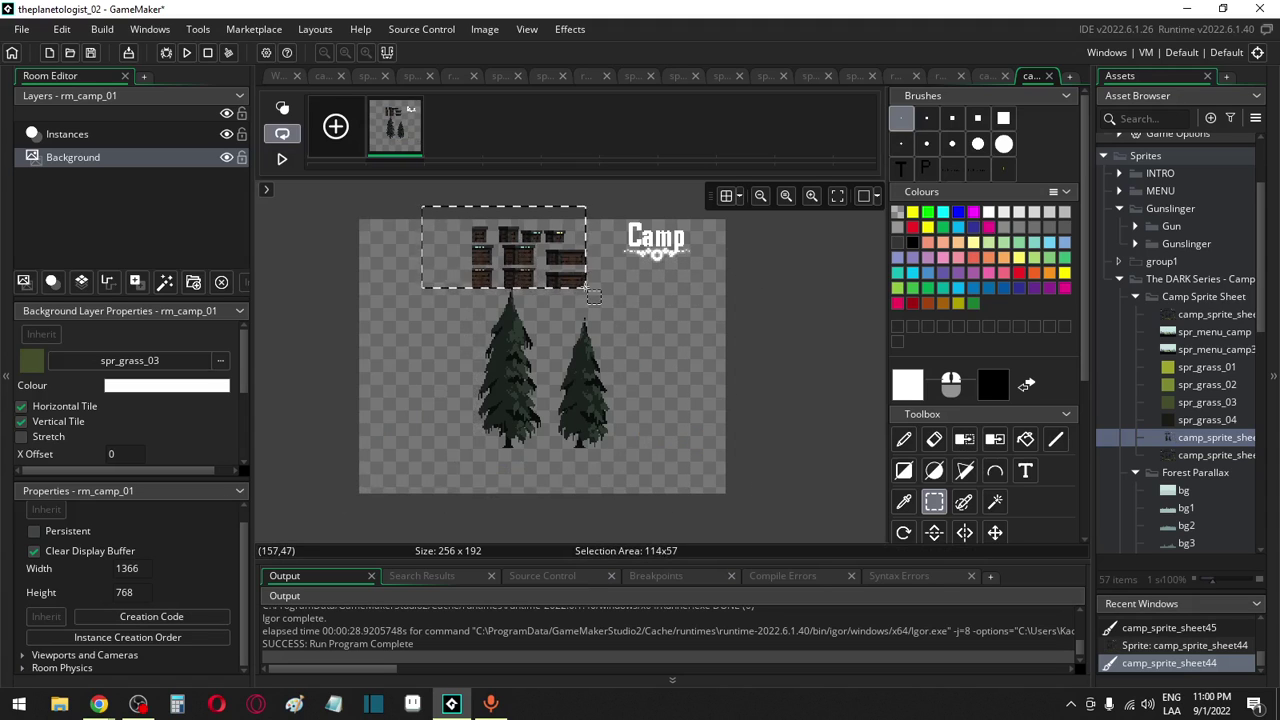
{"action": "key", "text": "Delete"}
{"action": "mouse_move", "coordinate": [572, 219]}
{"action": "left_mouse_down"}
{"action": "mouse_move", "coordinate": [665, 259]}
{"action": "mouse_move", "coordinate": [665, 370]}
{"action": "mouse_move", "coordinate": [583, 490]}
{"action": "mouse_move", "coordinate": [665, 432]}
{"action": "left_mouse_up"}
{"action": "key", "text": "Delete"}
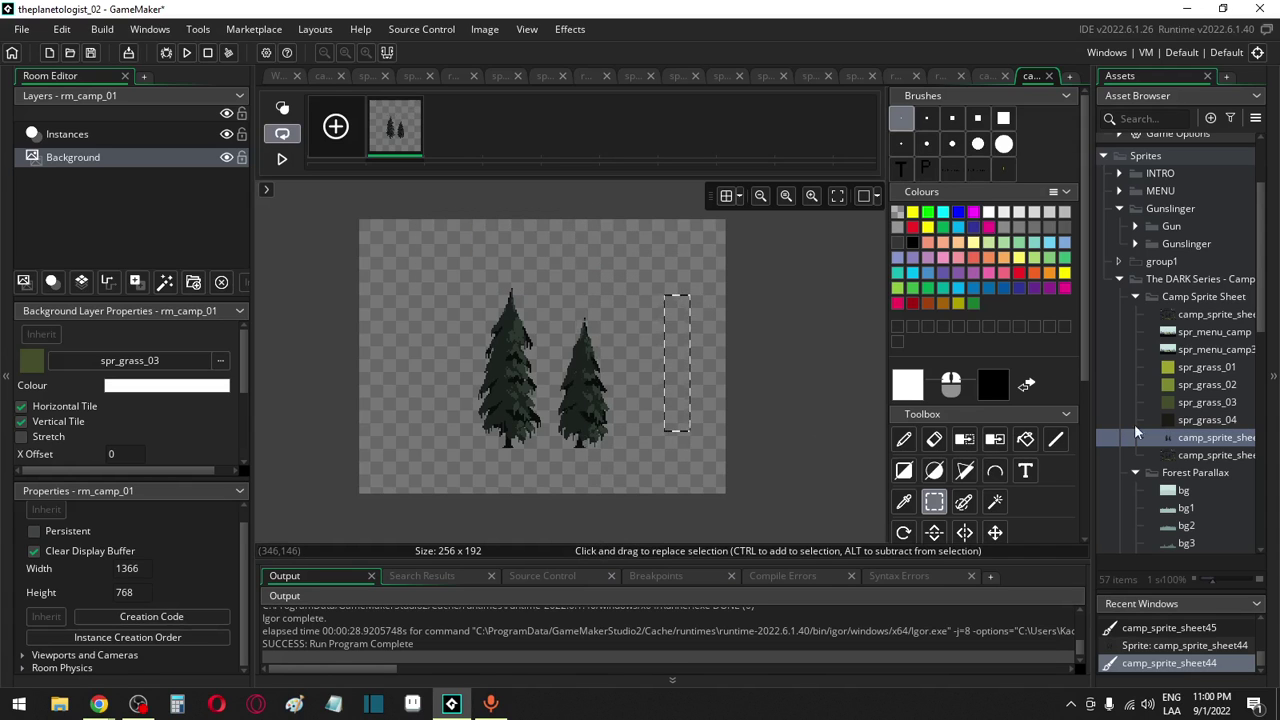
Delete the camp_sprite_sheet45 sprite and duplicate camp_sprite_sheet44
{"action": "left_click", "coordinate": [1212, 456]}
{"action": "key", "text": "Delete"}
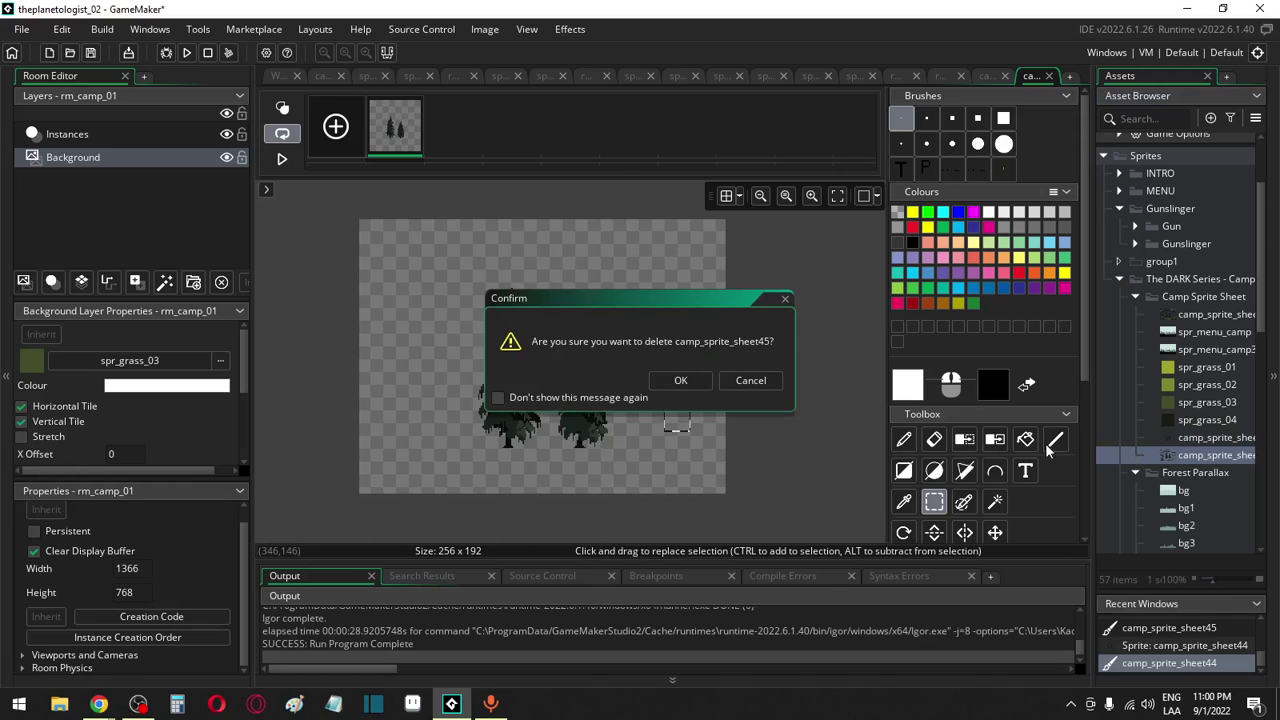
{"action": "left_click", "coordinate": [665, 384]}
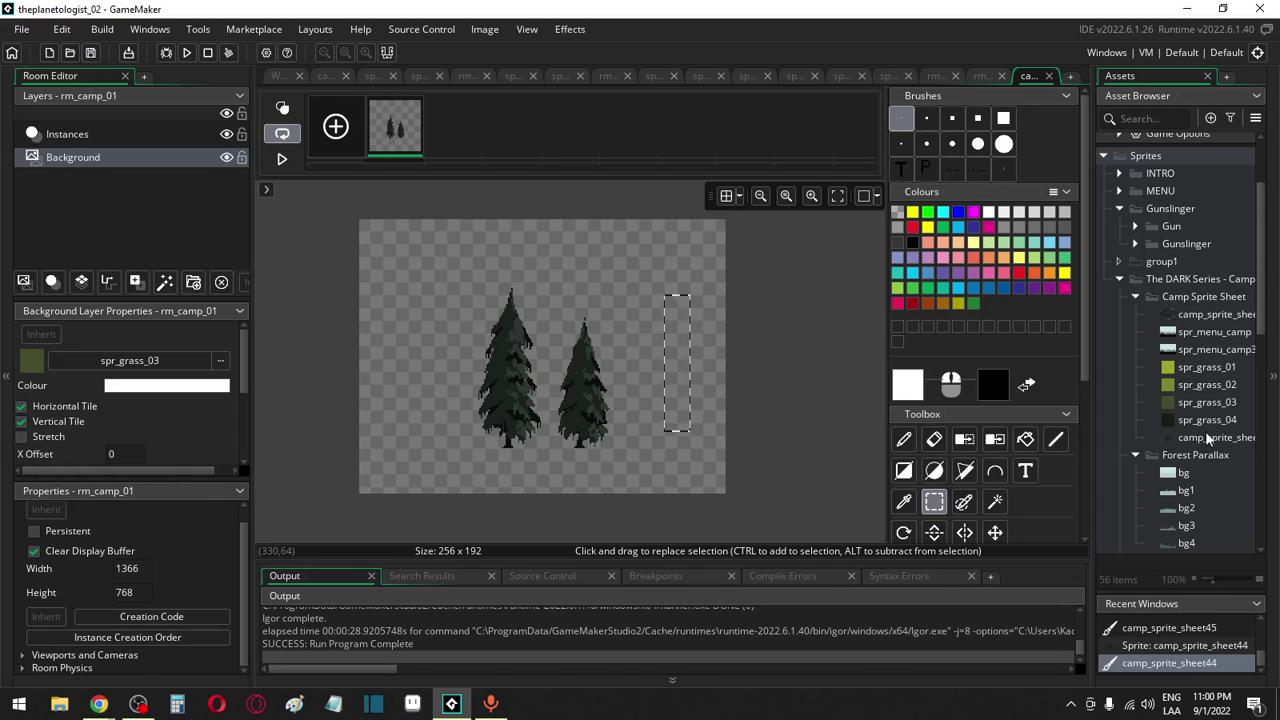
{"action": "key", "text": "ctrl+z"}
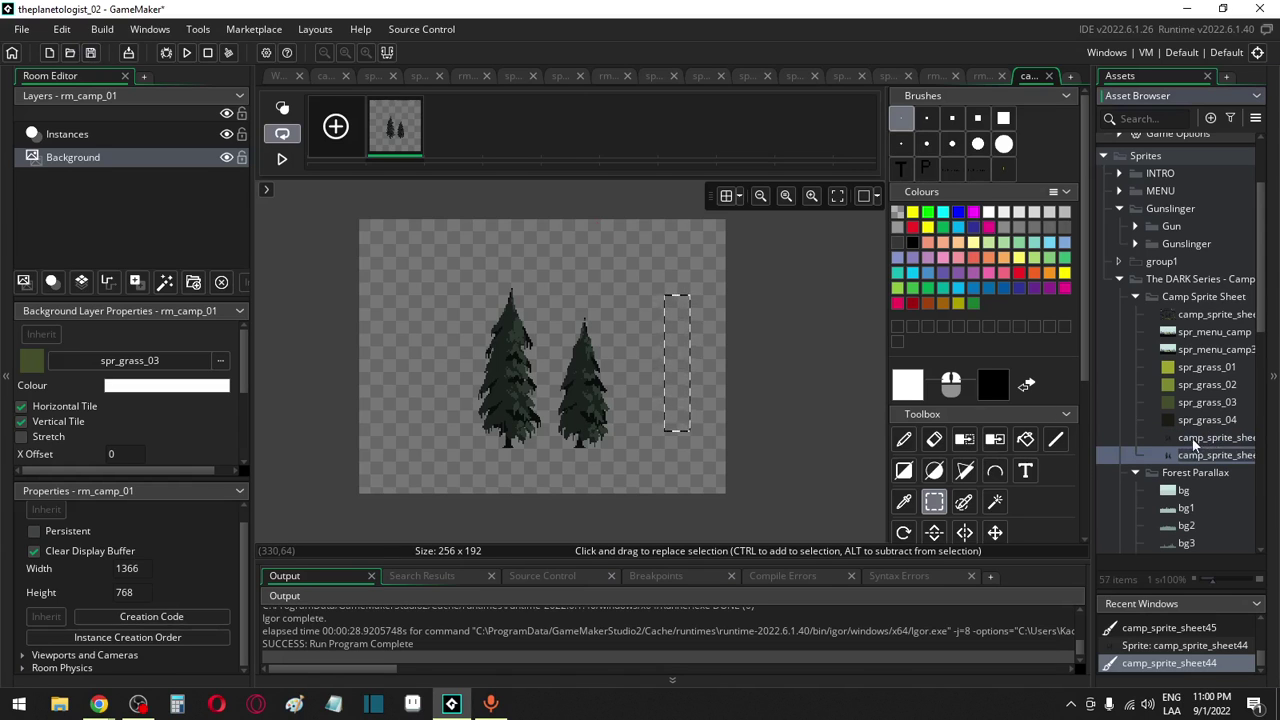
Erase the smaller pine from the camp_sprite_sheet44 image and auto-trim the canvas to the remaining large pine
{"action": "left_click_drag", "start_coordinate": [626, 301], "coordinate": [569, 440]}
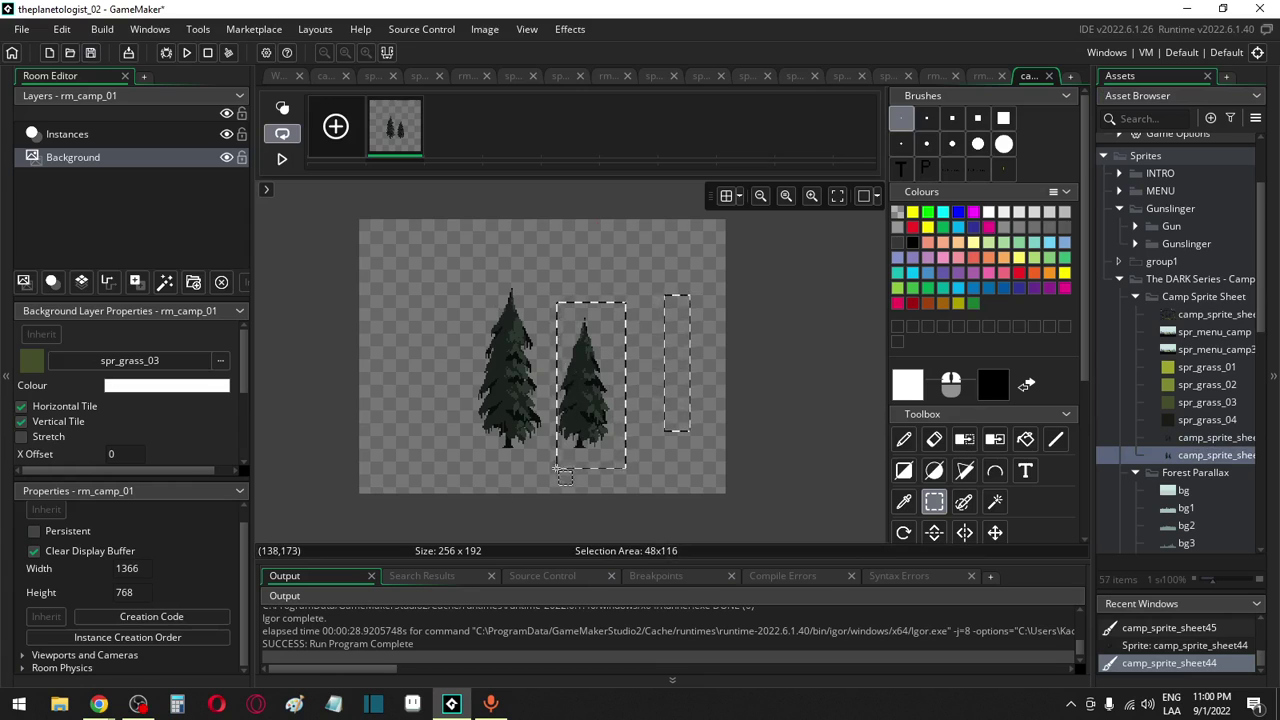
{"action": "key", "text": "Delete"}
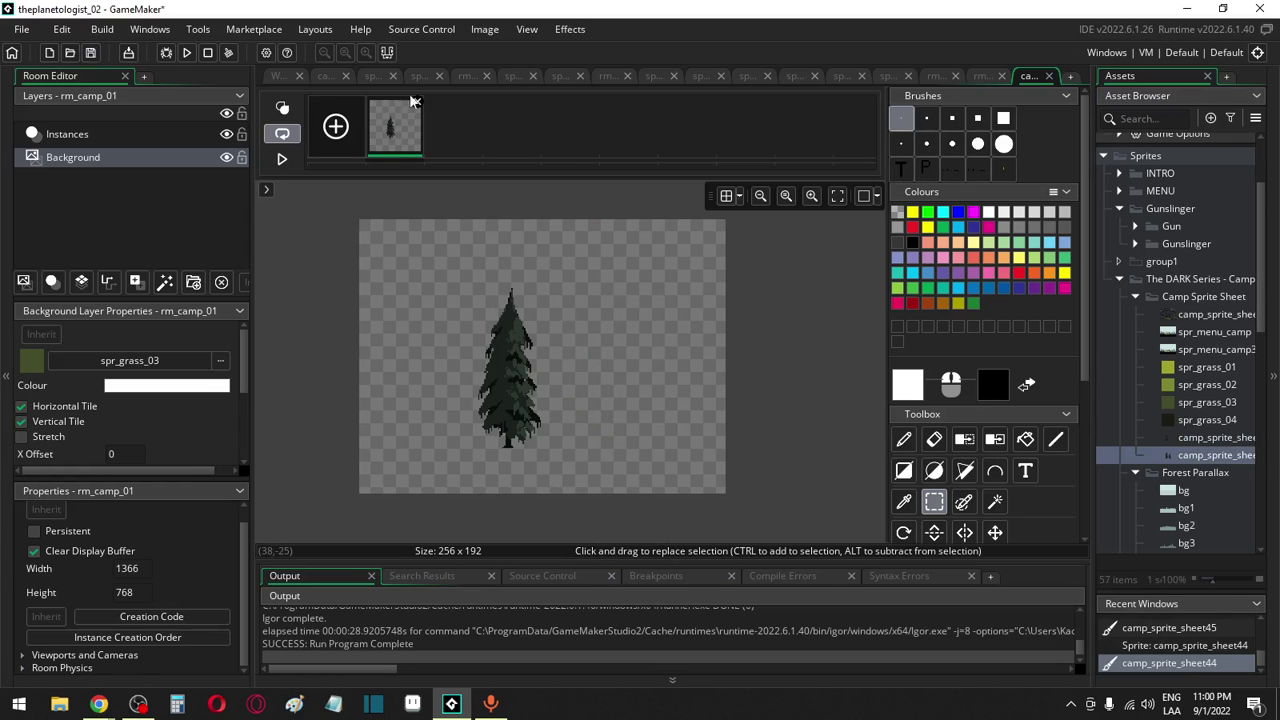
{"action": "left_click", "coordinate": [484, 29]}
{"action": "left_click", "coordinate": [533, 311]}
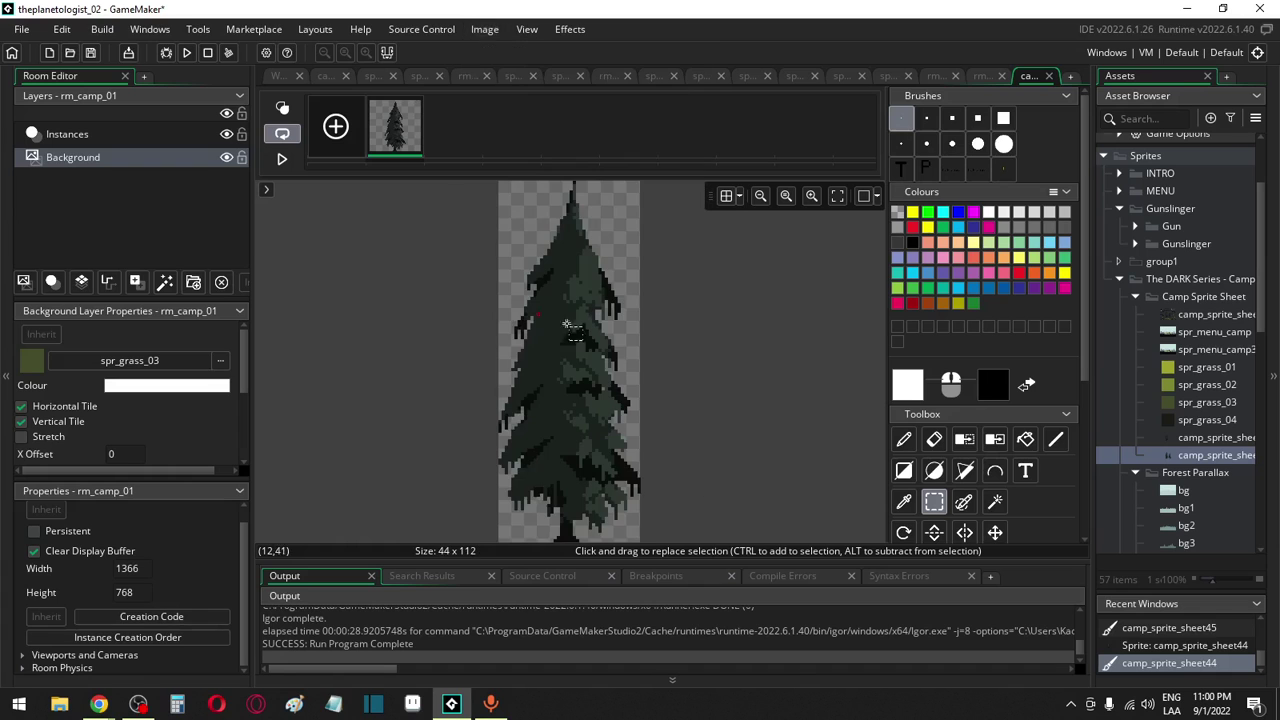
Erase the larger pine from the camp_sprite_sheet4445 image, auto-trim the canvas to the small pine and save the project
{"action": "double_click", "coordinate": [1214, 455]}
{"action": "left_click", "coordinate": [420, 181]}
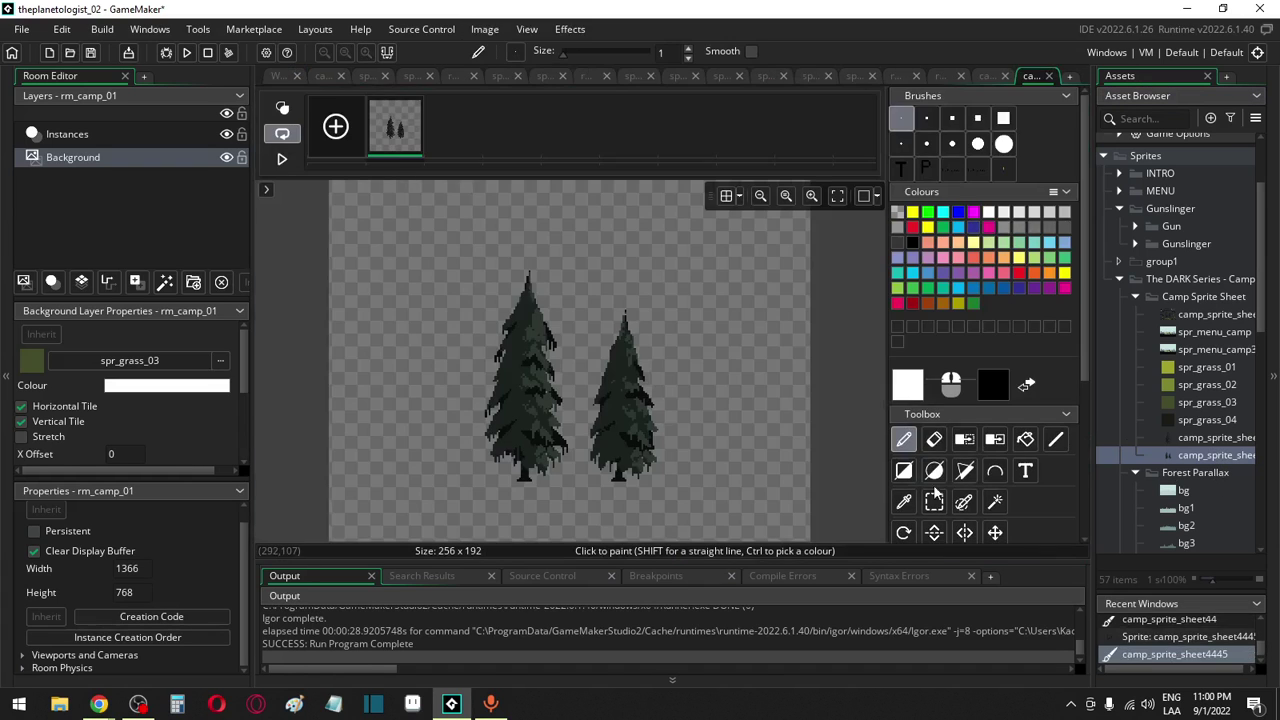
{"action": "left_click", "coordinate": [934, 502]}
{"action": "left_click_drag", "start_coordinate": [452, 266], "coordinate": [549, 476]}
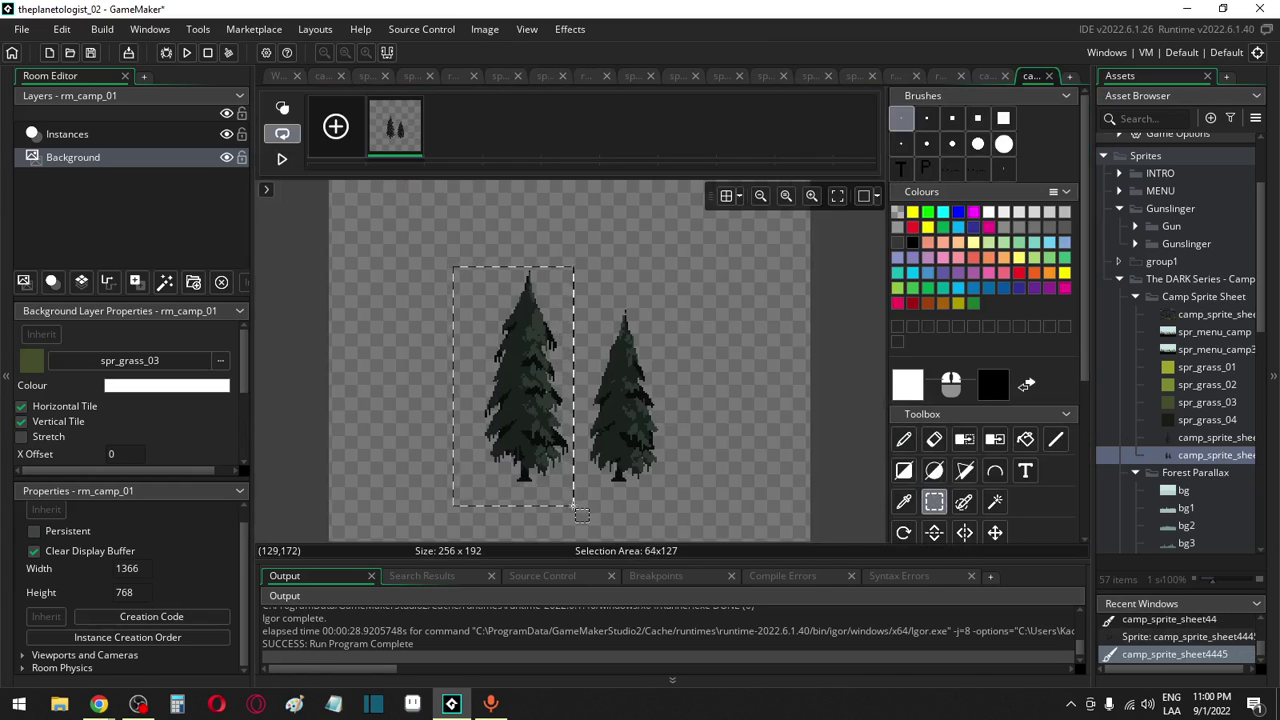
{"action": "key", "text": "Delete"}
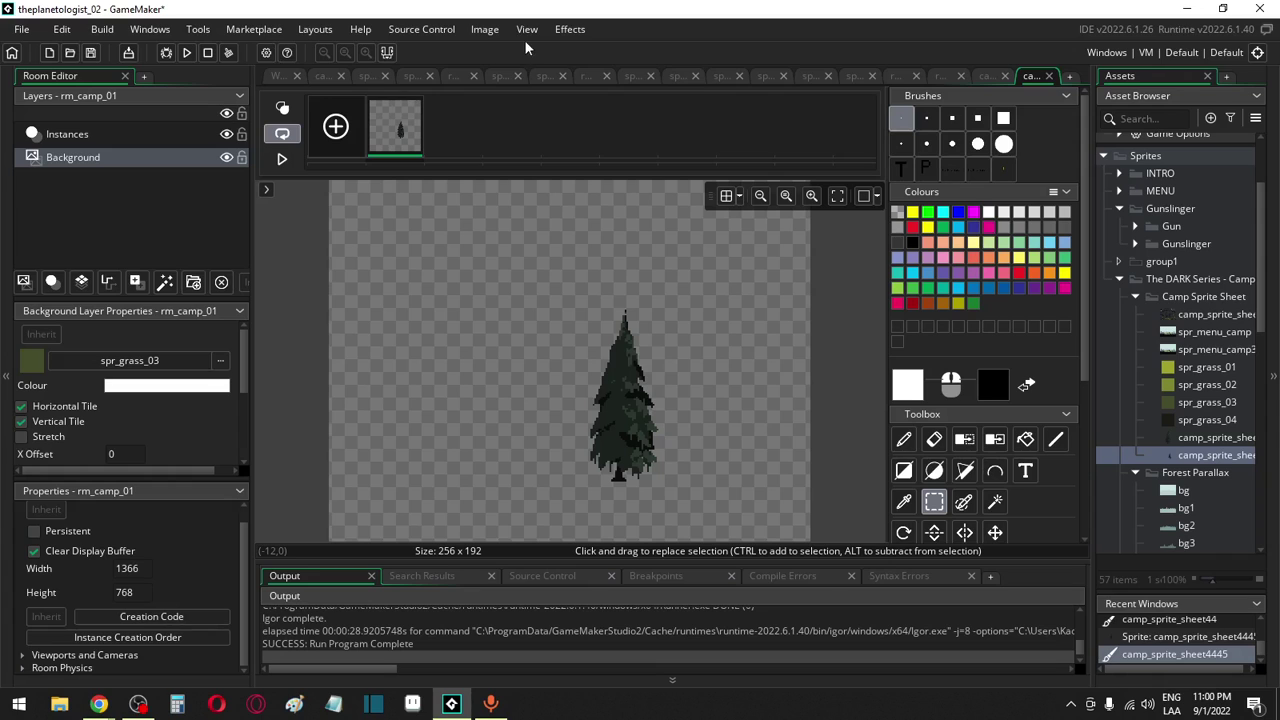
{"action": "left_click", "coordinate": [486, 30]}
{"action": "left_click", "coordinate": [531, 308]}
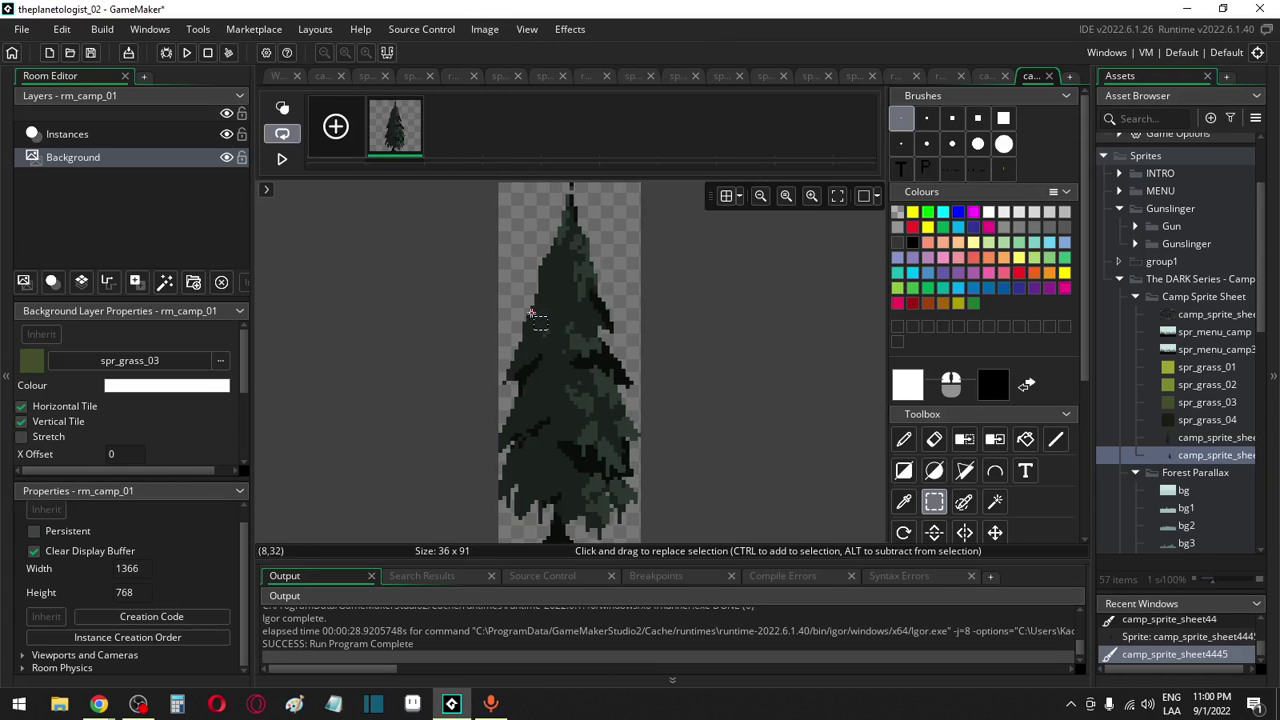
{"action": "left_click", "coordinate": [91, 53]}
Look through the Forest Parallax sprites bg4, bg3, bg2 and bg1
{"action": "scroll", "coordinate": [1186, 322], "scroll_direction": "down", "scroll_amount": 3}
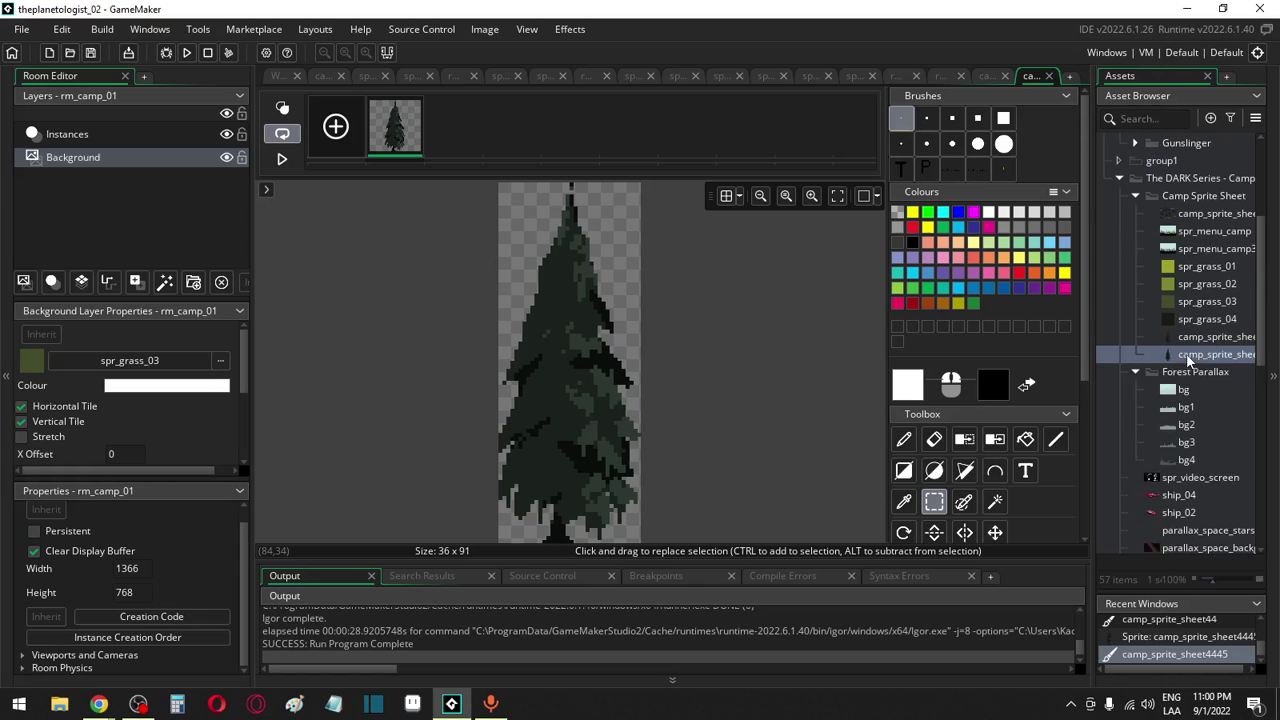
{"action": "double_click", "coordinate": [1194, 459]}
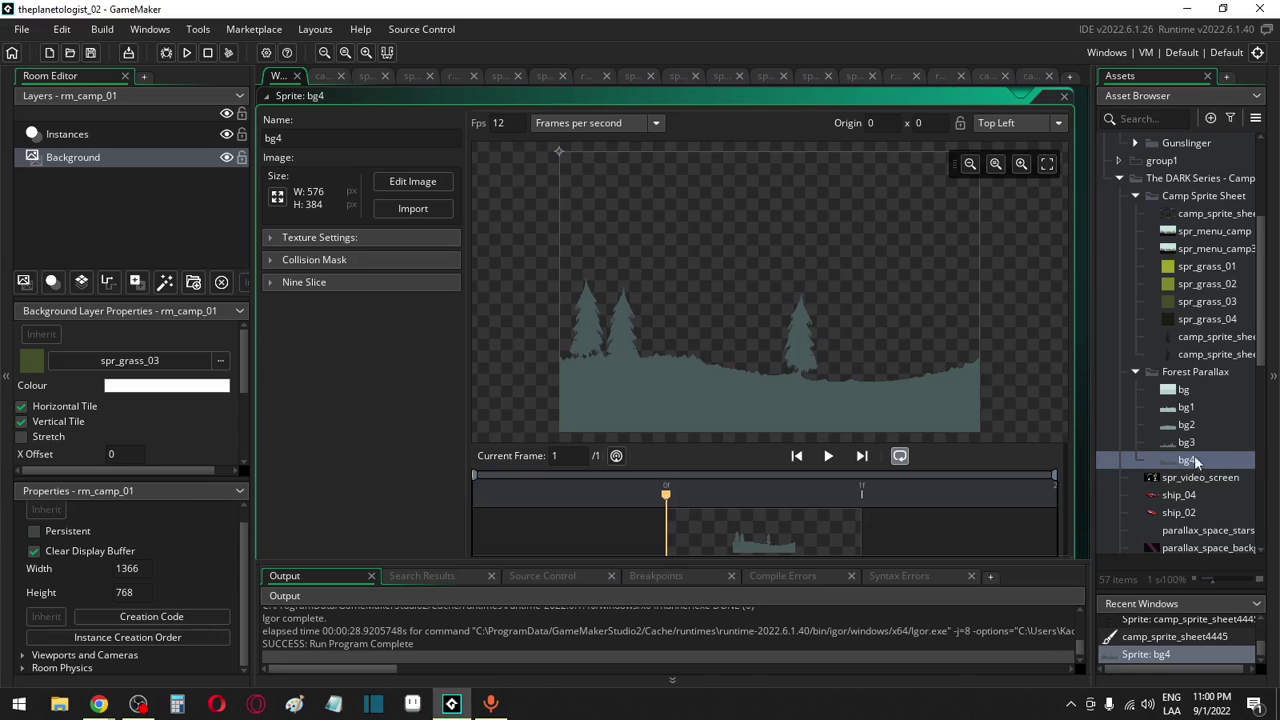
{"action": "double_click", "coordinate": [1190, 443]}
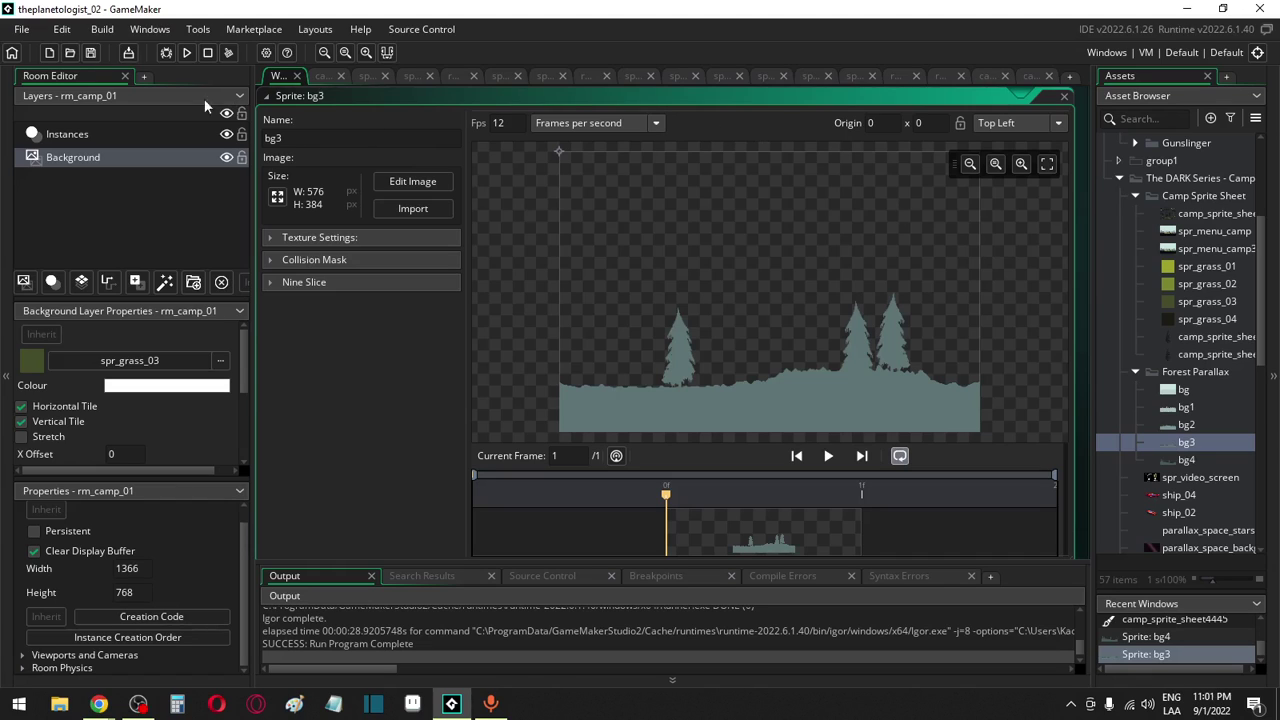
{"action": "left_click", "coordinate": [90, 53]}
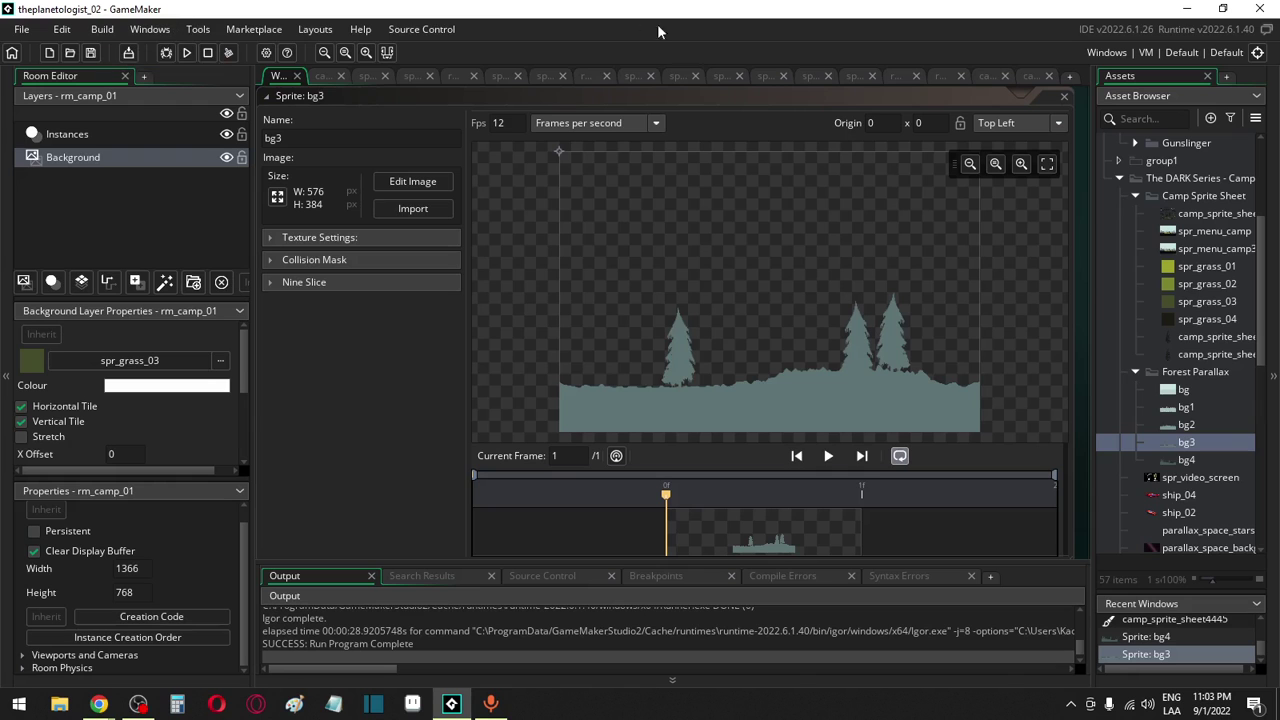
{"action": "double_click", "coordinate": [1183, 459]}
{"action": "double_click", "coordinate": [1192, 425]}
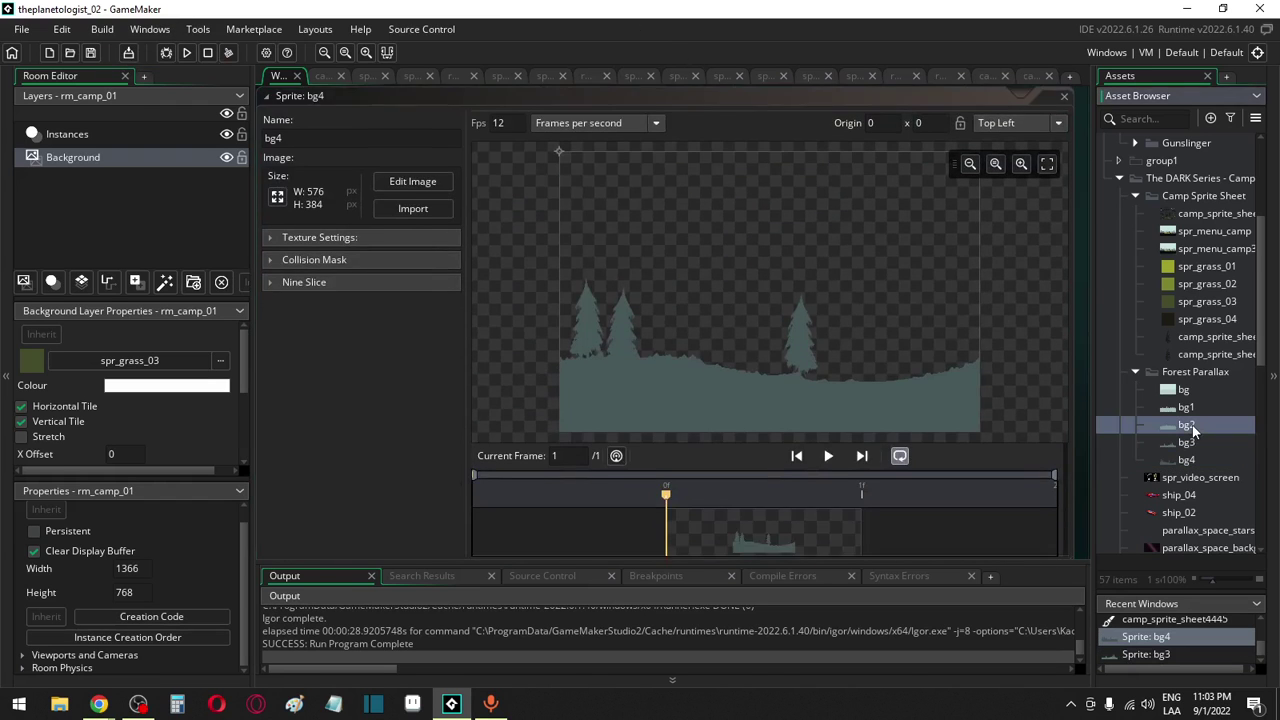
{"action": "double_click", "coordinate": [1189, 407]}
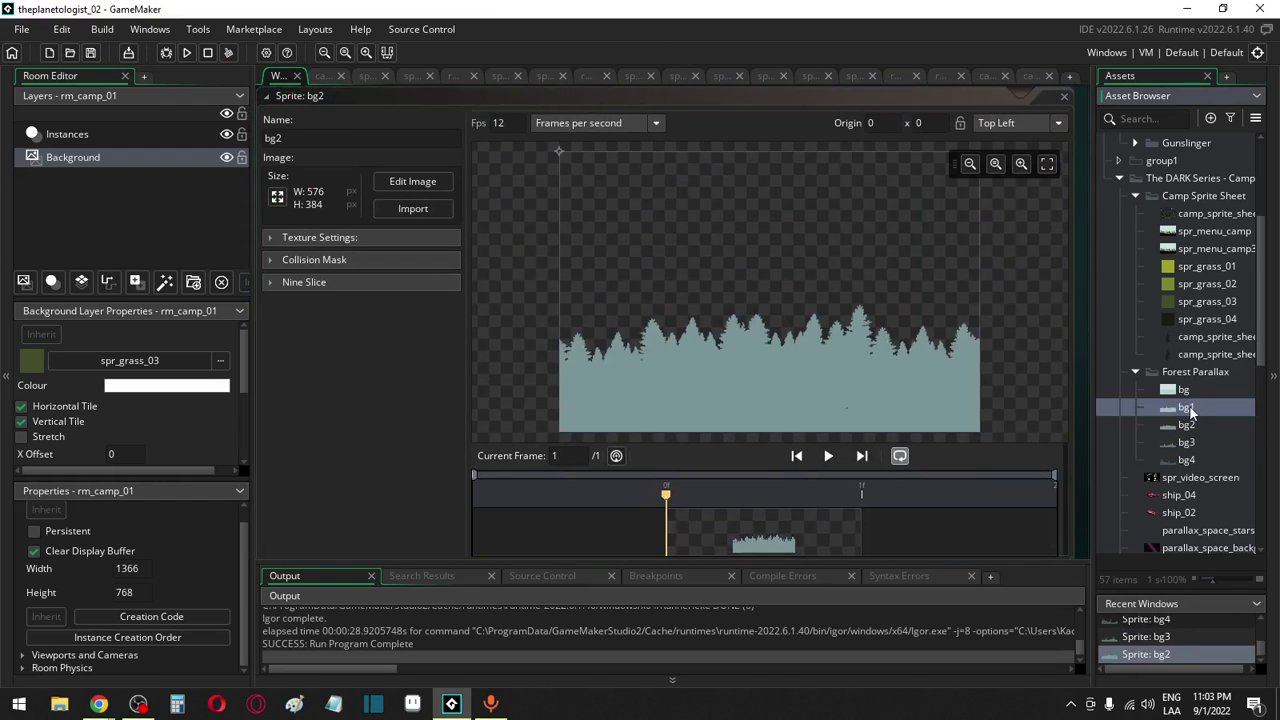
Inspect camp_sprite_sheet44, widen the asset list and show the Instances layer of rm_camp_01
{"action": "double_click", "coordinate": [1207, 338]}
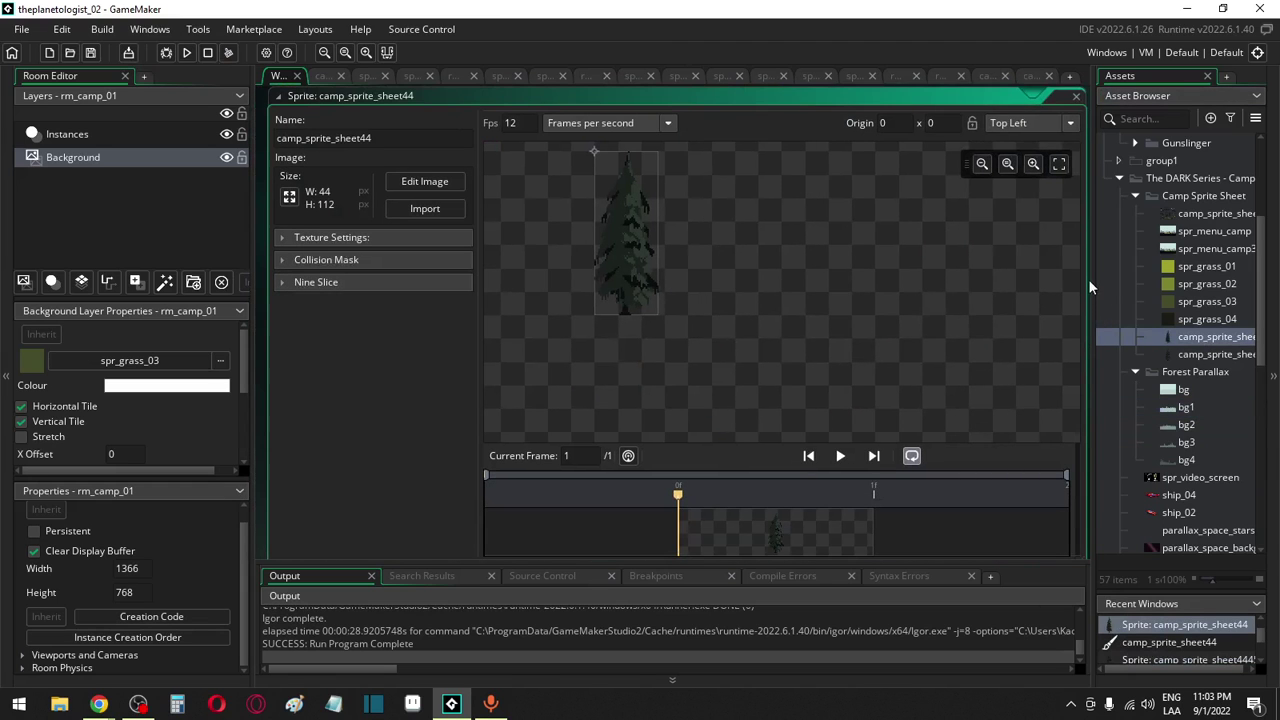
{"action": "left_click_drag", "start_coordinate": [1088, 279], "coordinate": [1043, 264]}
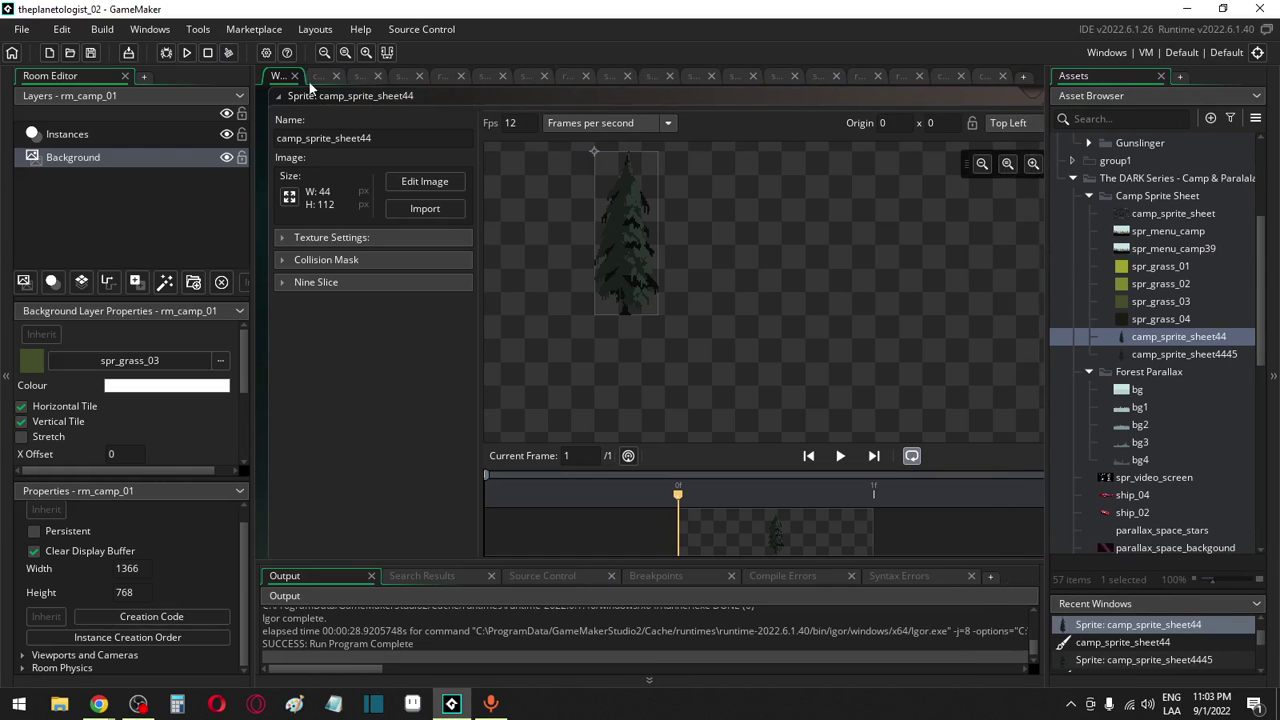
{"action": "left_click", "coordinate": [94, 139]}
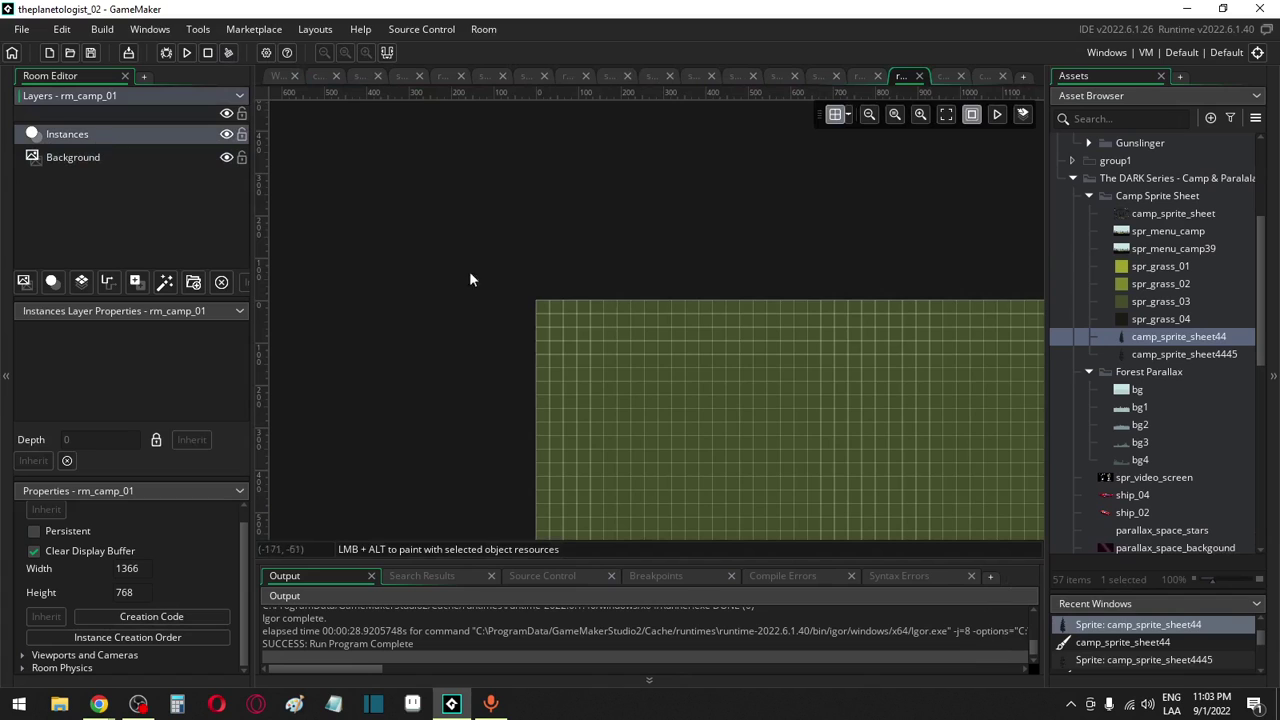
{"action": "middle_click_drag", "start_coordinate": [269, 185], "coordinate": [297, 133]}
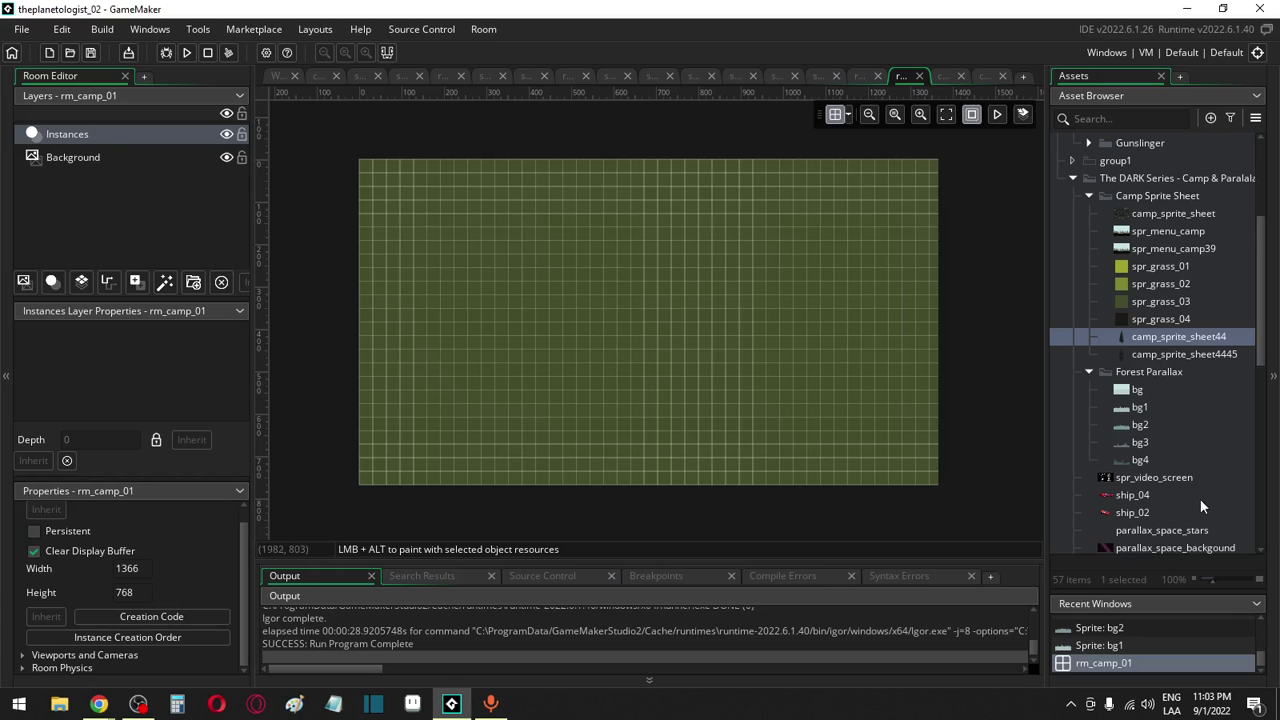
Open rm_world_01 and enable horizontal tiling for its Backgrounds_4 and Backgrounds_3 layers
{"action": "scroll", "coordinate": [1200, 480], "scroll_direction": "down", "scroll_amount": 9}
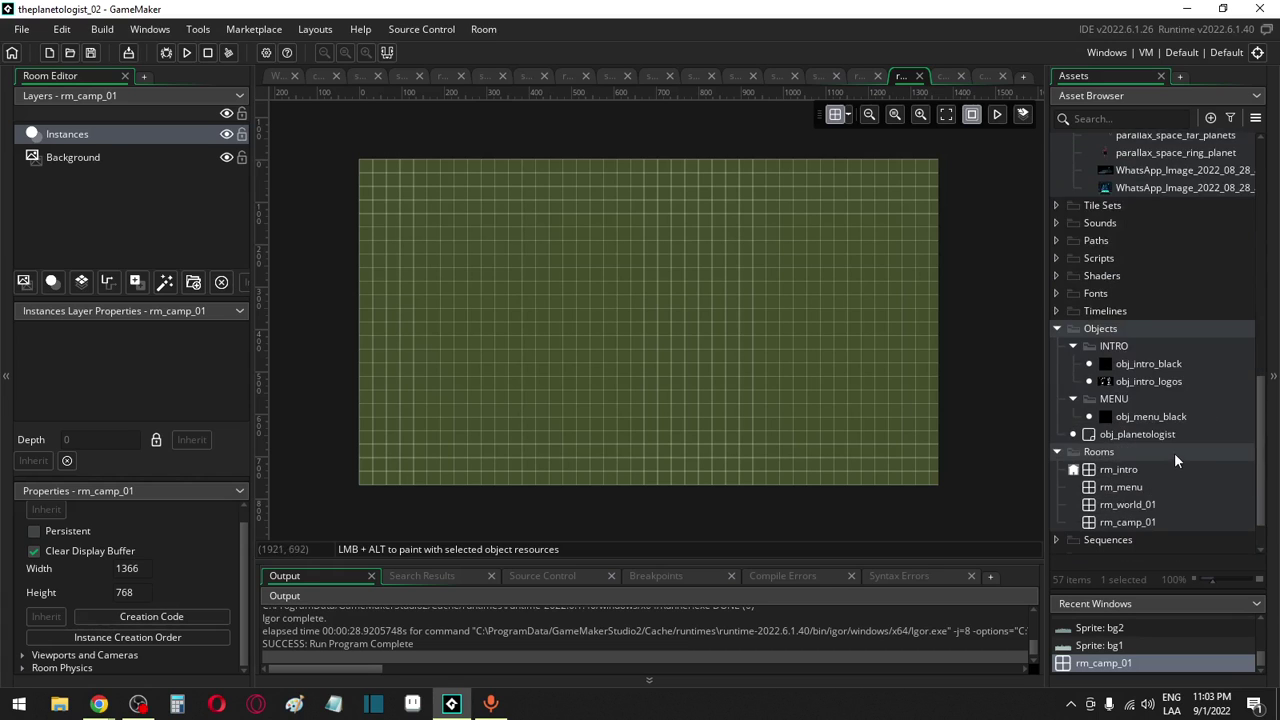
{"action": "scroll", "coordinate": [1174, 452], "scroll_direction": "down", "scroll_amount": 1}
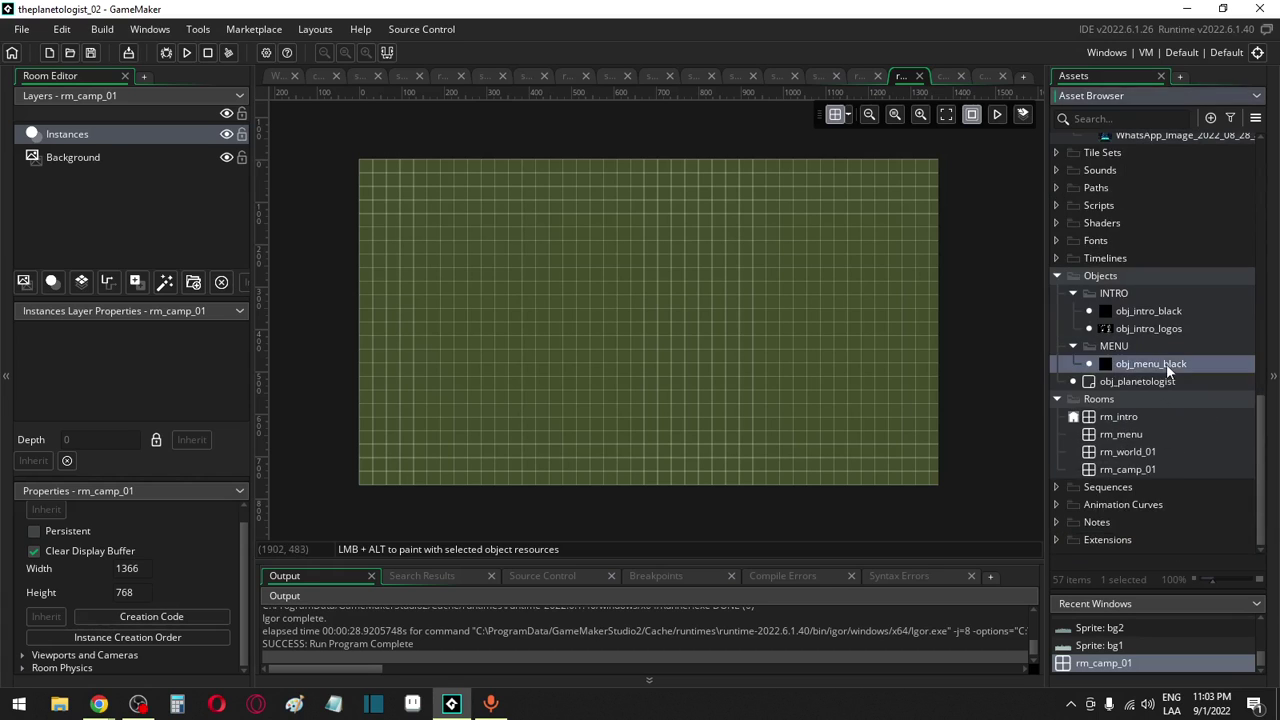
{"action": "double_click", "coordinate": [1142, 450]}
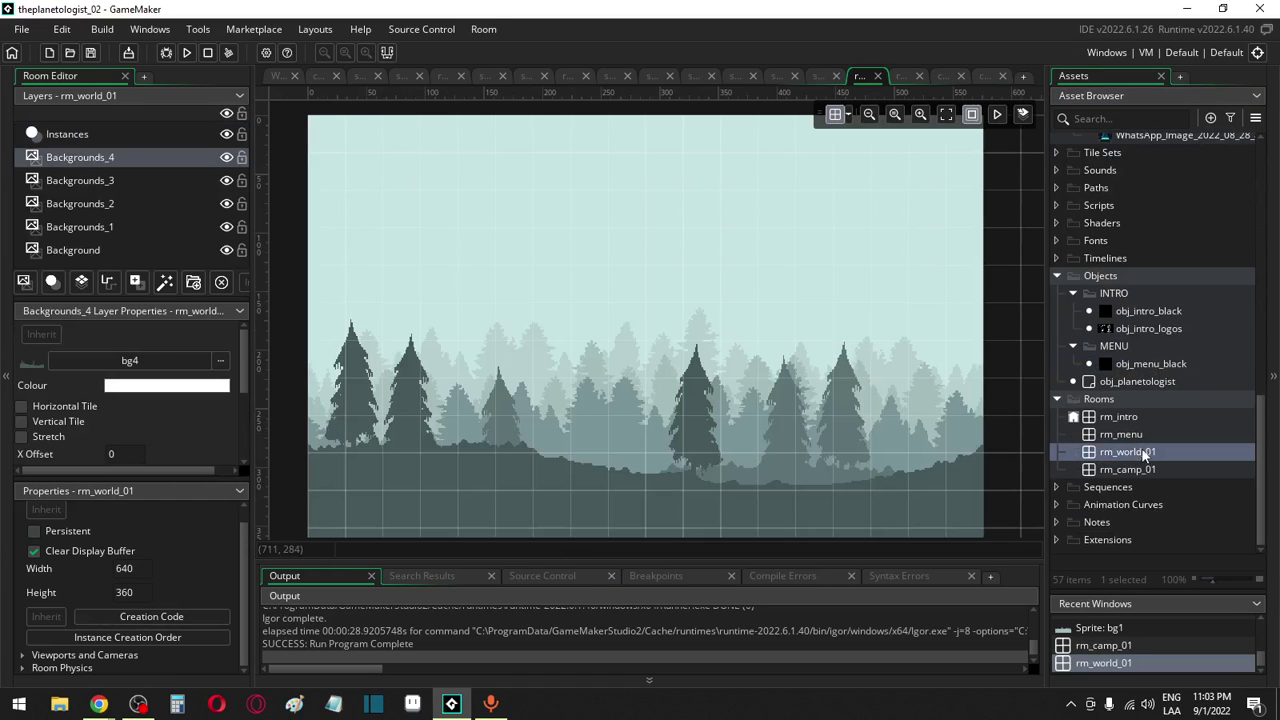
{"action": "scroll", "coordinate": [813, 320], "scroll_direction": "down", "scroll_amount": 4}
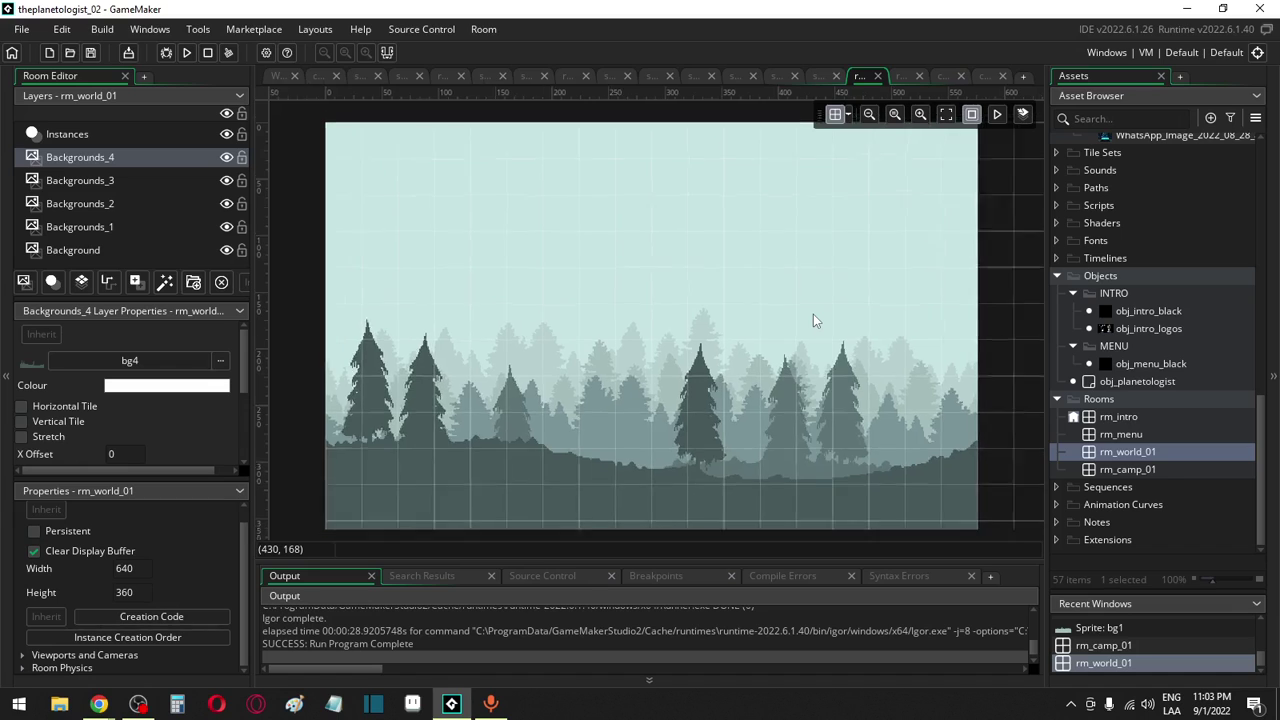
{"action": "left_click", "coordinate": [21, 407]}
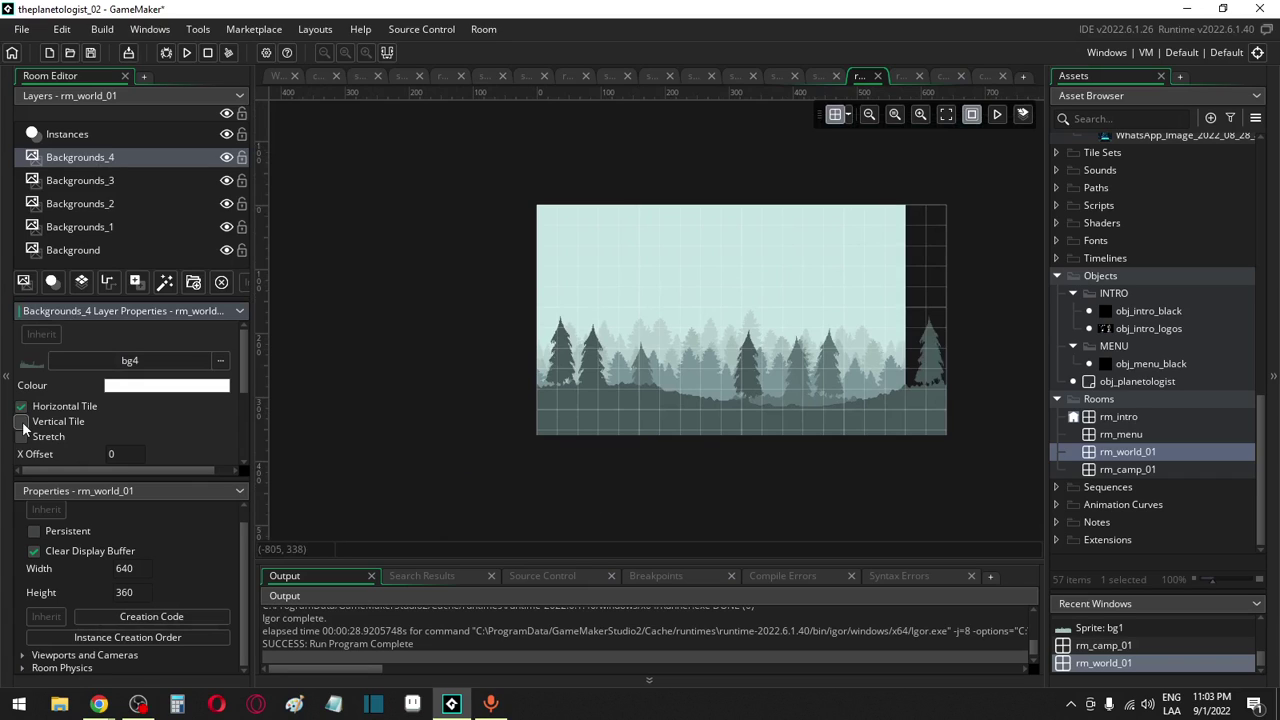
{"action": "left_click", "coordinate": [76, 182]}
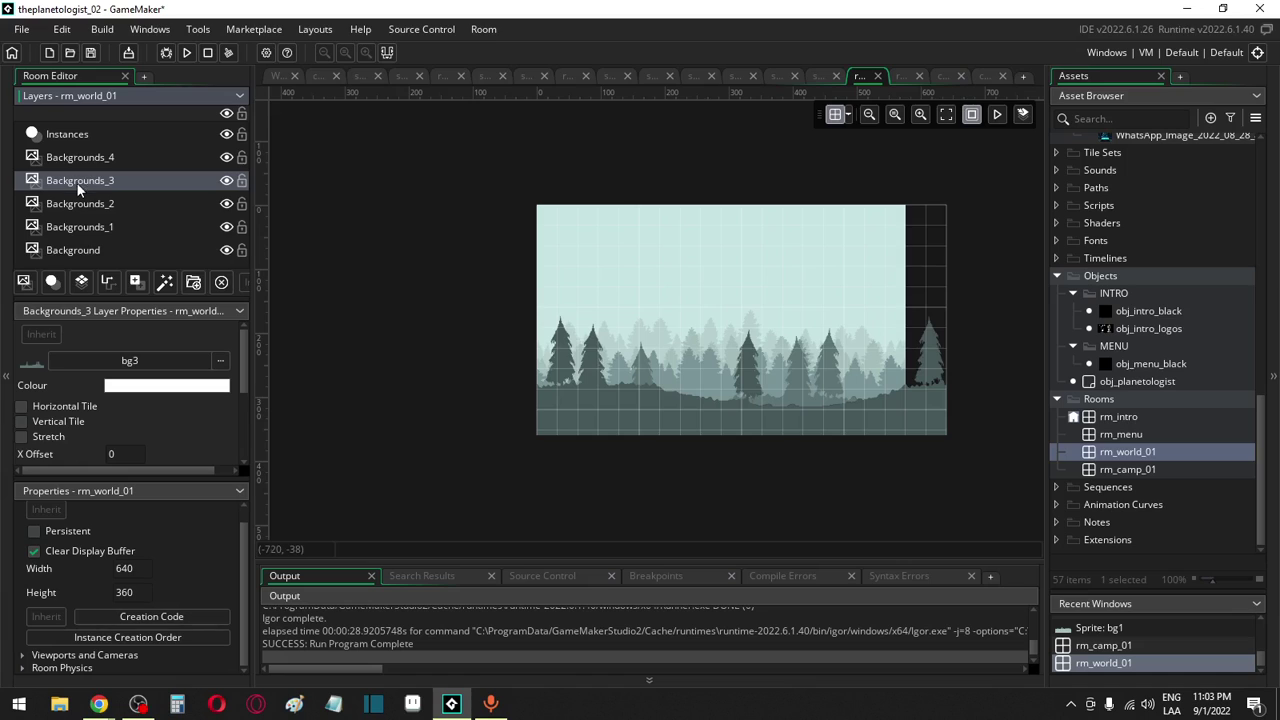
{"action": "left_click", "coordinate": [21, 406]}
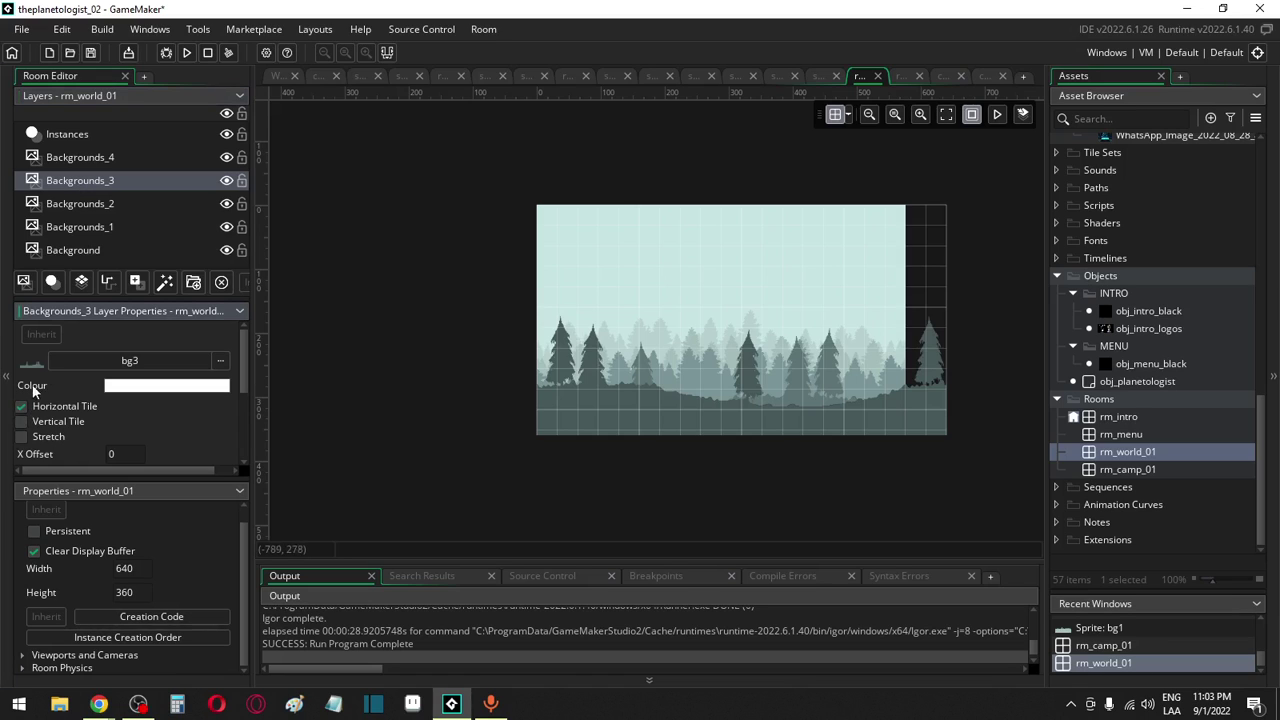
Enable horizontal tiling for the Backgrounds_2, Backgrounds_1 and Background layers of rm_world_01
{"action": "left_click", "coordinate": [90, 206]}
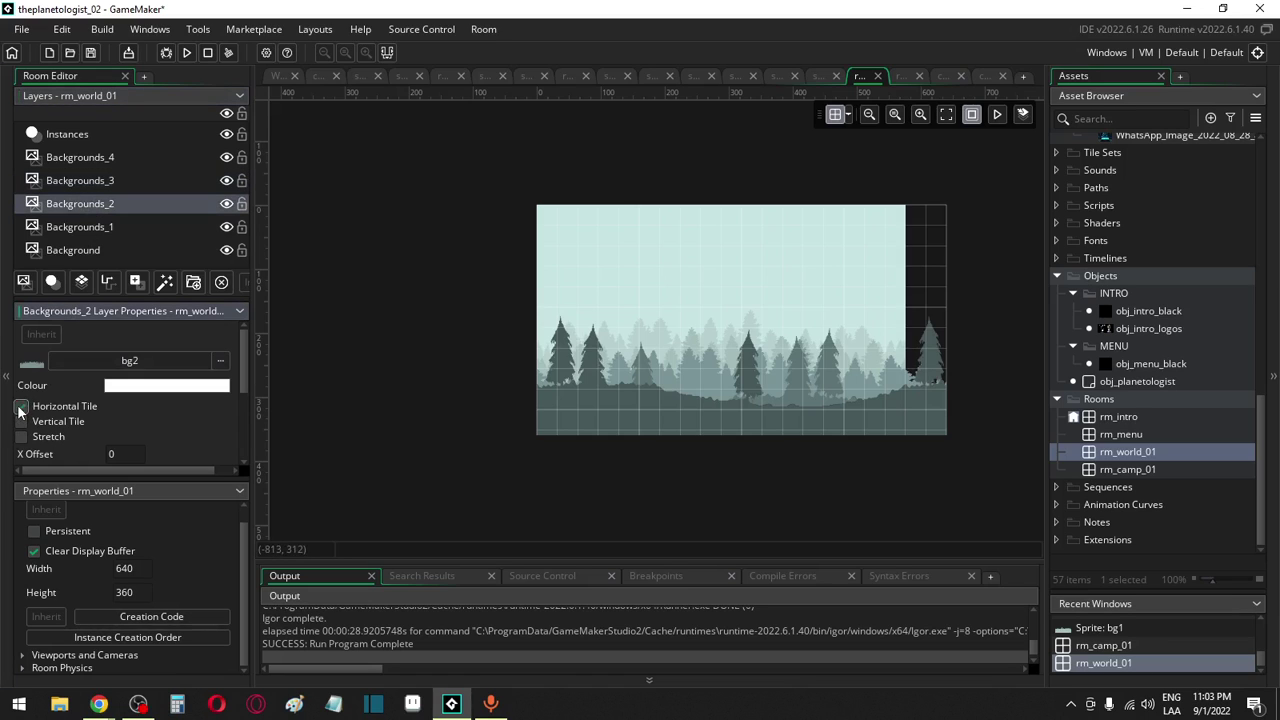
{"action": "left_click", "coordinate": [75, 225]}
{"action": "left_click", "coordinate": [21, 406]}
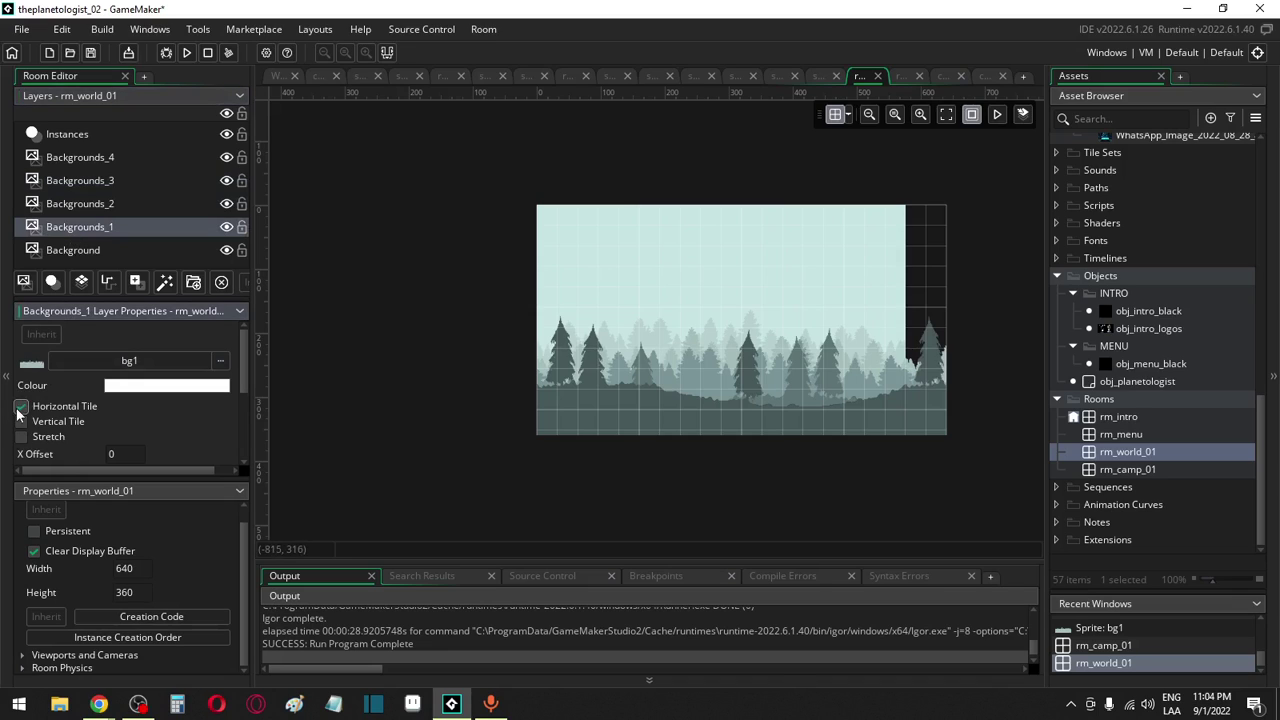
{"action": "left_click", "coordinate": [73, 250]}
{"action": "left_click", "coordinate": [21, 408]}
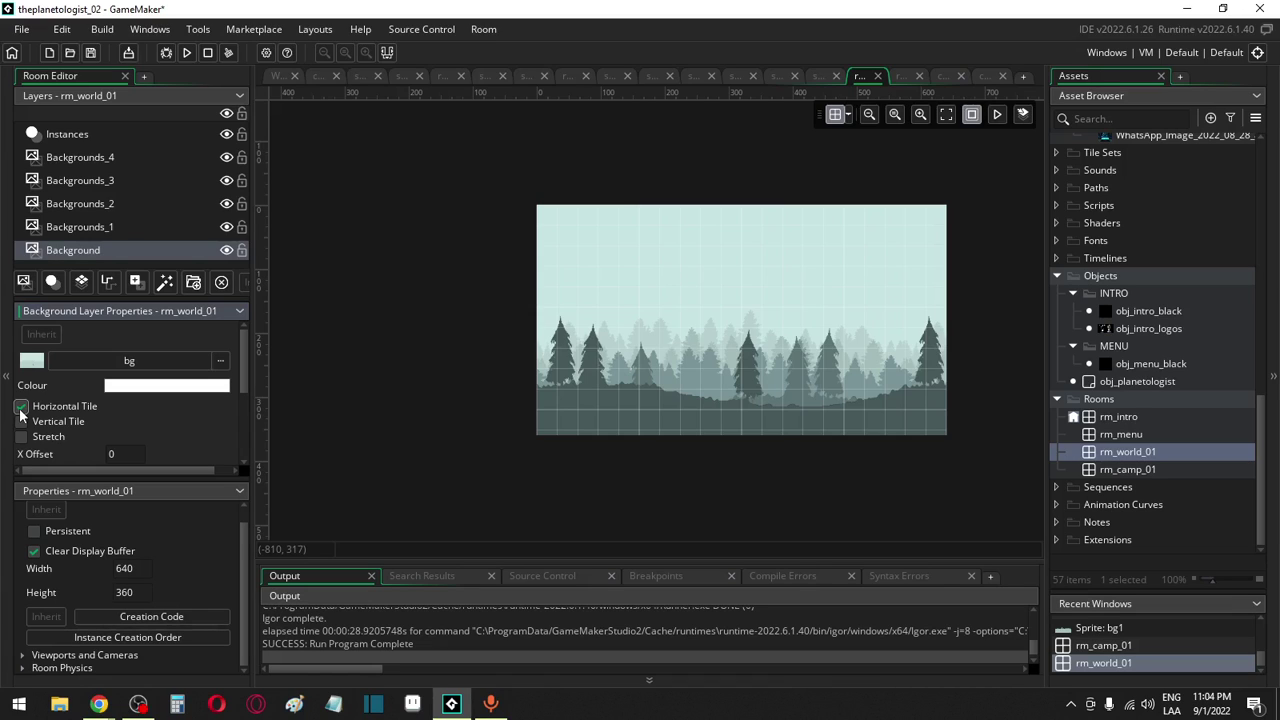
Set the width and height of rm_world_01 to 1000 each
{"action": "left_click", "coordinate": [119, 569]}
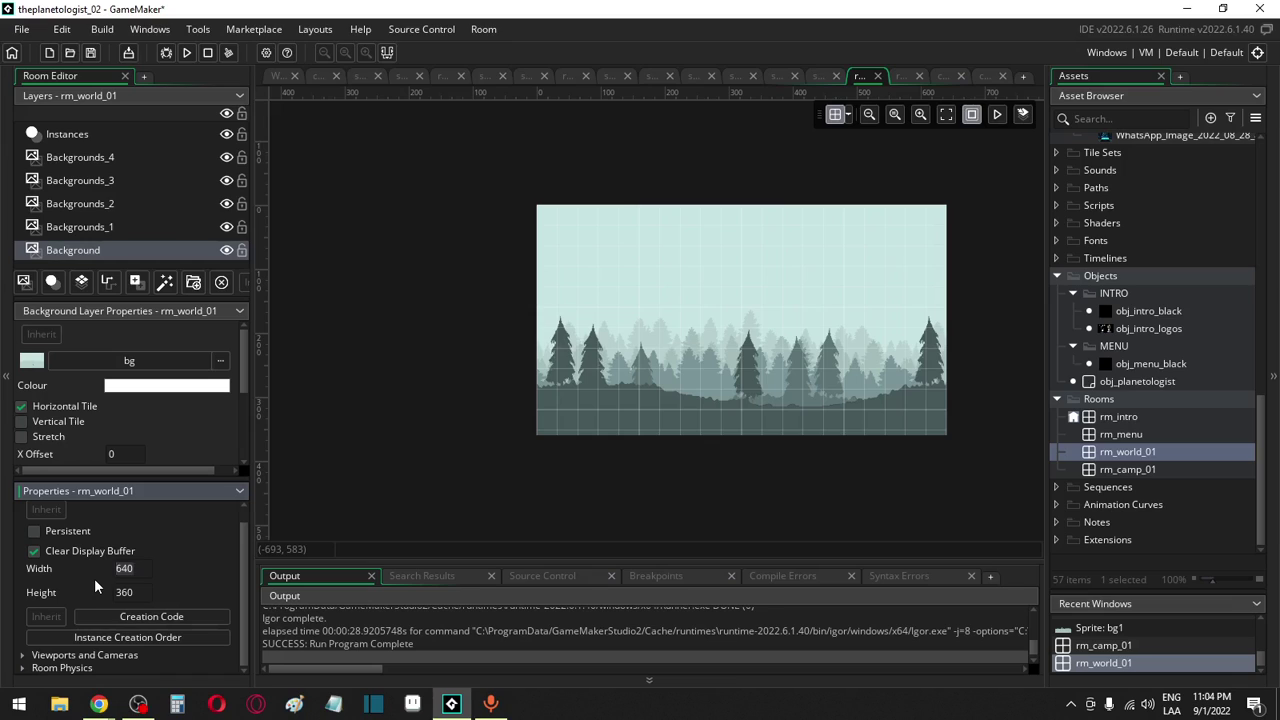
{"action": "type", "text": "0"}
{"action": "key", "text": "Tab"}
{"action": "type", "text": "1000"}
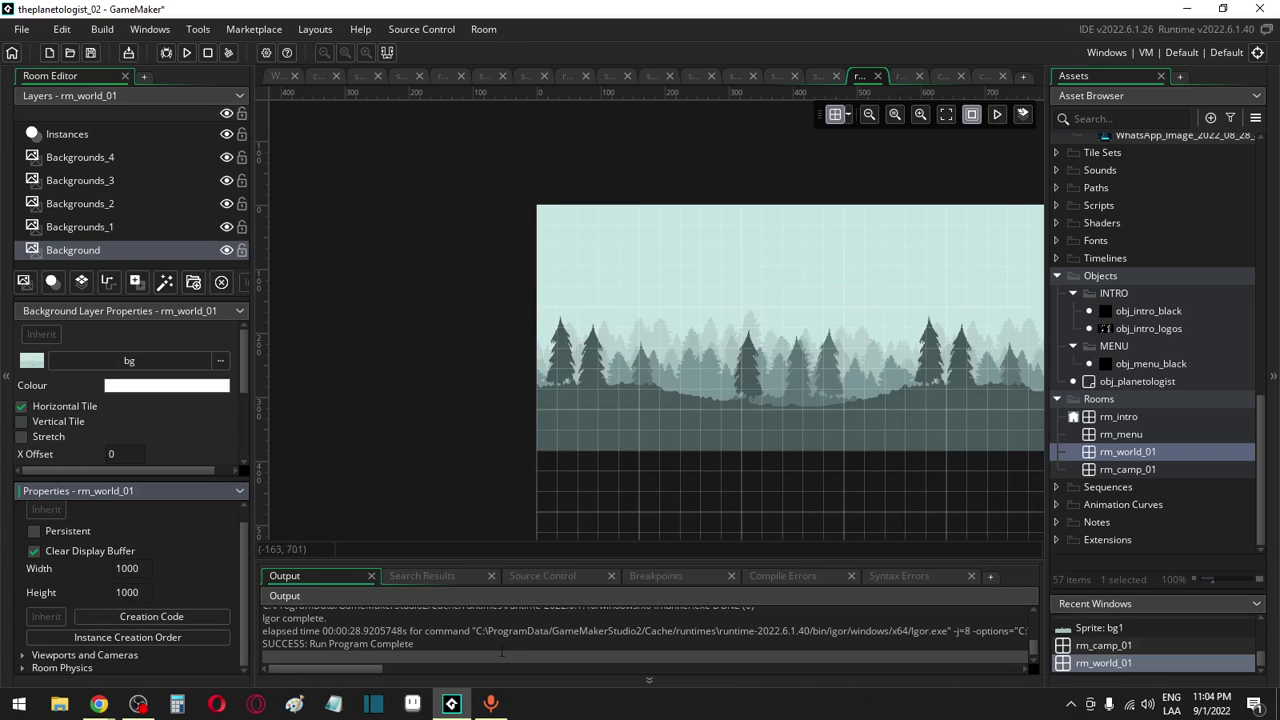
Disable vertical tiling for the Backgrounds_4 layer of rm_world_01 and check the tiling settings of its other background layers
{"action": "middle_click_drag", "start_coordinate": [805, 499], "coordinate": [699, 223]}
{"action": "left_click", "coordinate": [103, 158]}
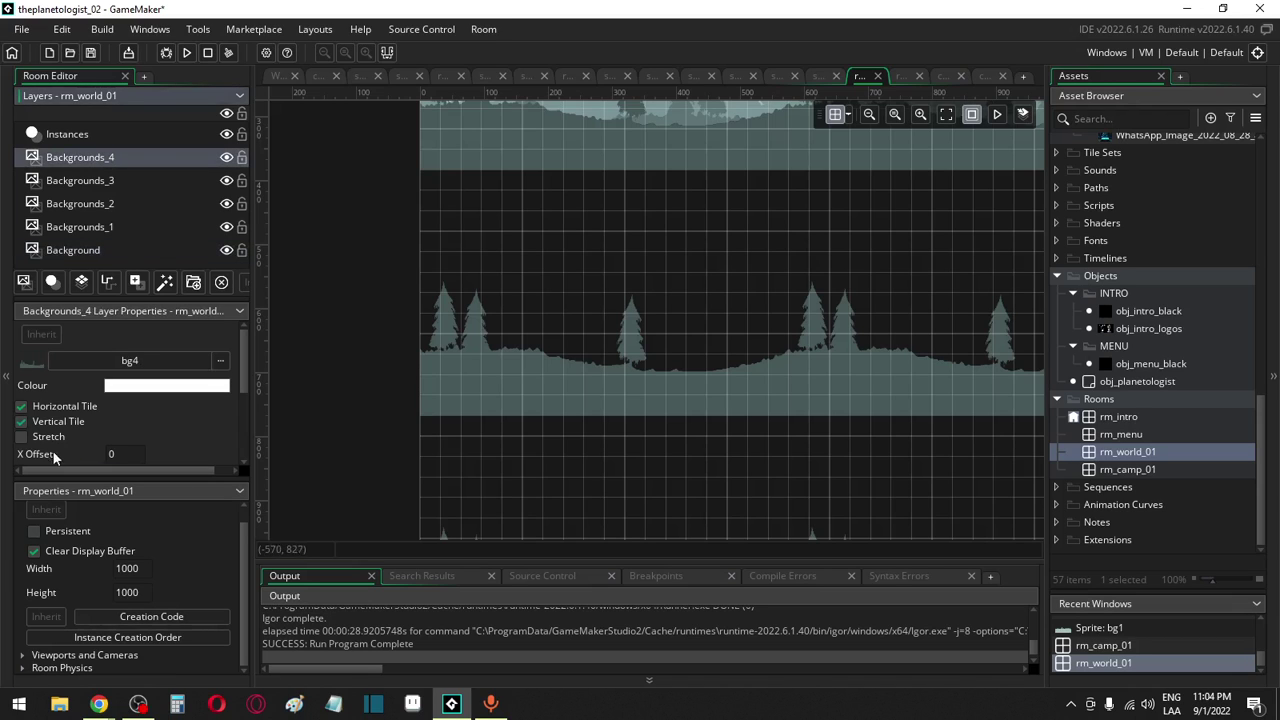
{"action": "left_click", "coordinate": [21, 421]}
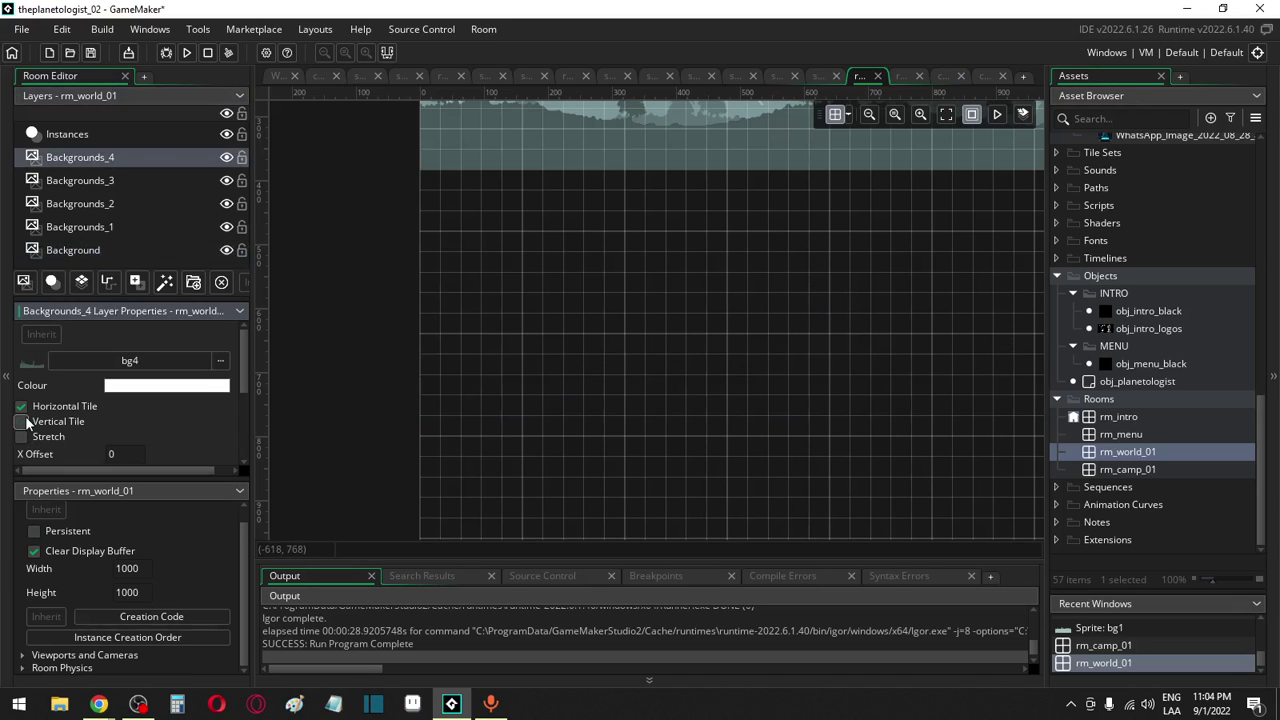
{"action": "left_click", "coordinate": [108, 178]}
{"action": "left_click", "coordinate": [101, 201]}
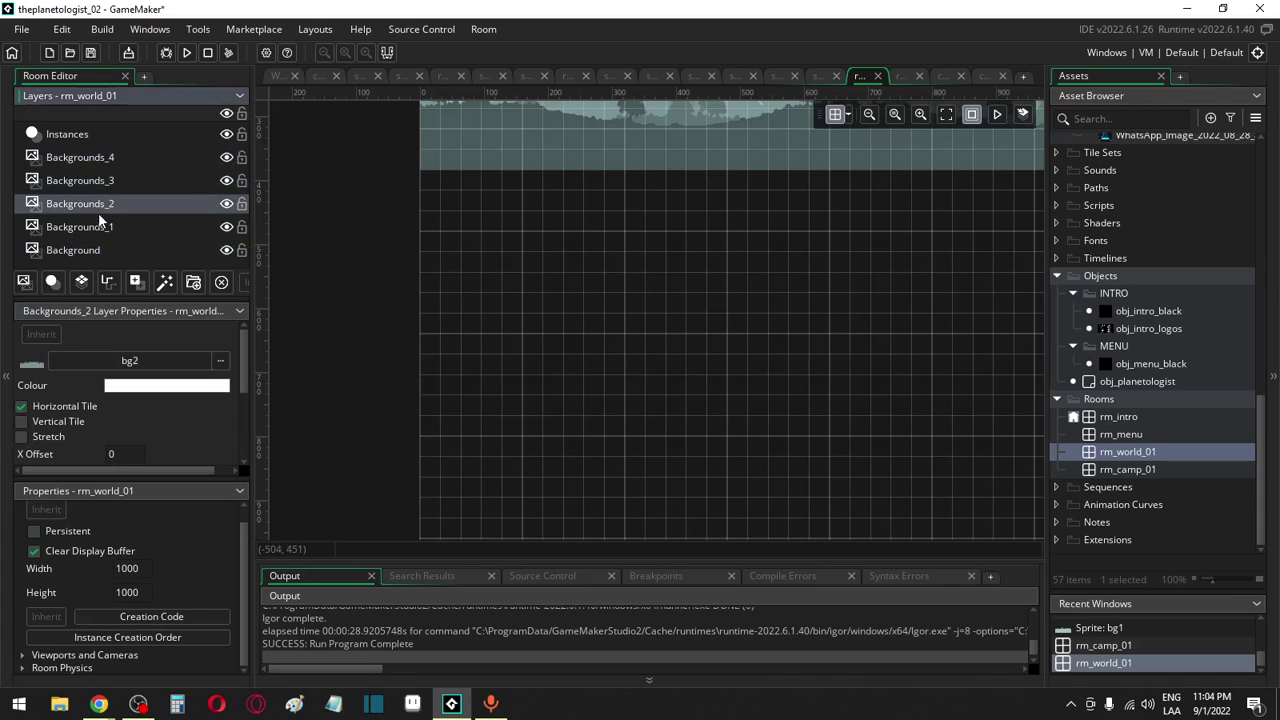
{"action": "left_click", "coordinate": [93, 226]}
{"action": "left_click", "coordinate": [78, 249]}
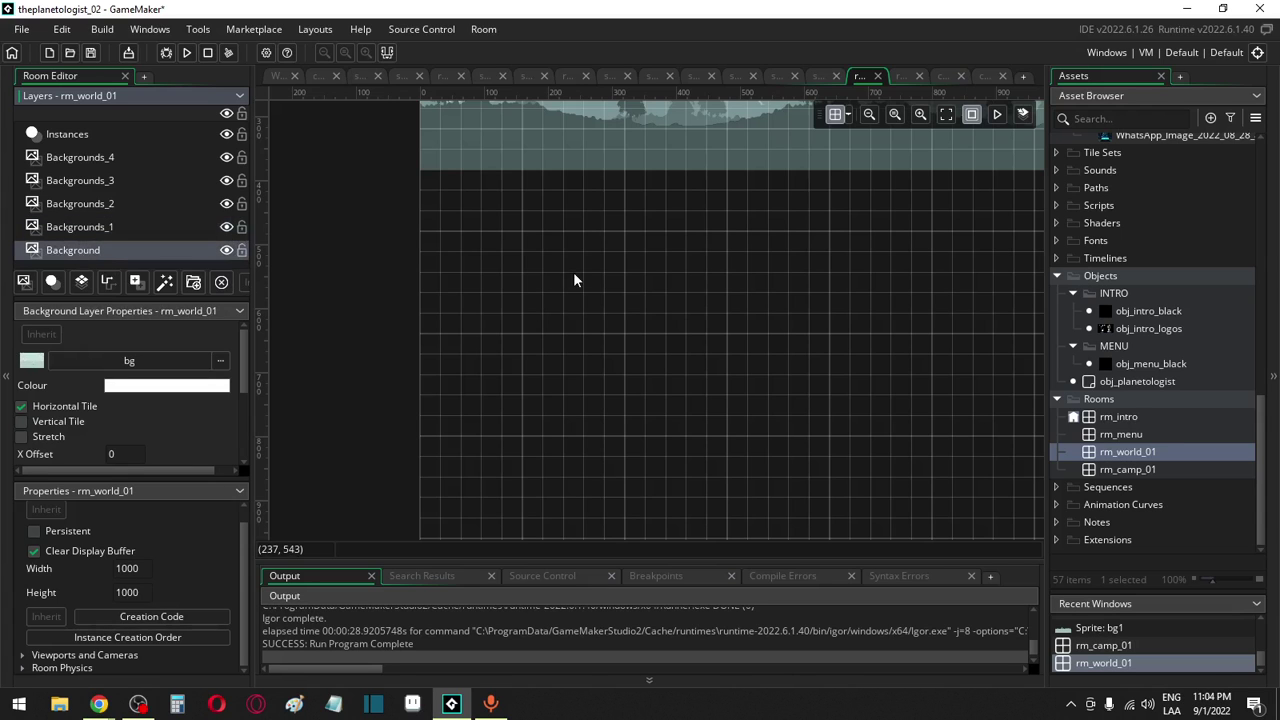
{"action": "middle_click_drag", "start_coordinate": [573, 271], "coordinate": [545, 429]}
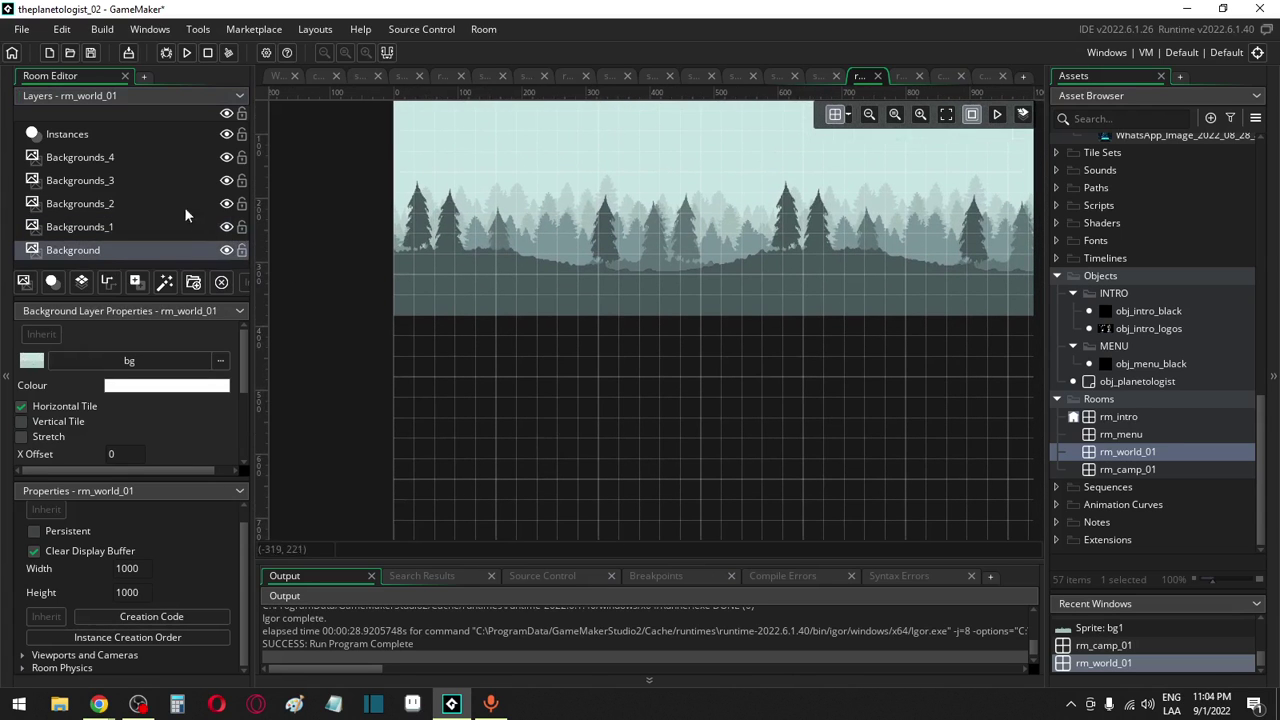
Add an asset layer above Backgrounds_4 in rm_world_01 and place the spr_grass_03 sprite below the forest
{"action": "left_click", "coordinate": [110, 164]}
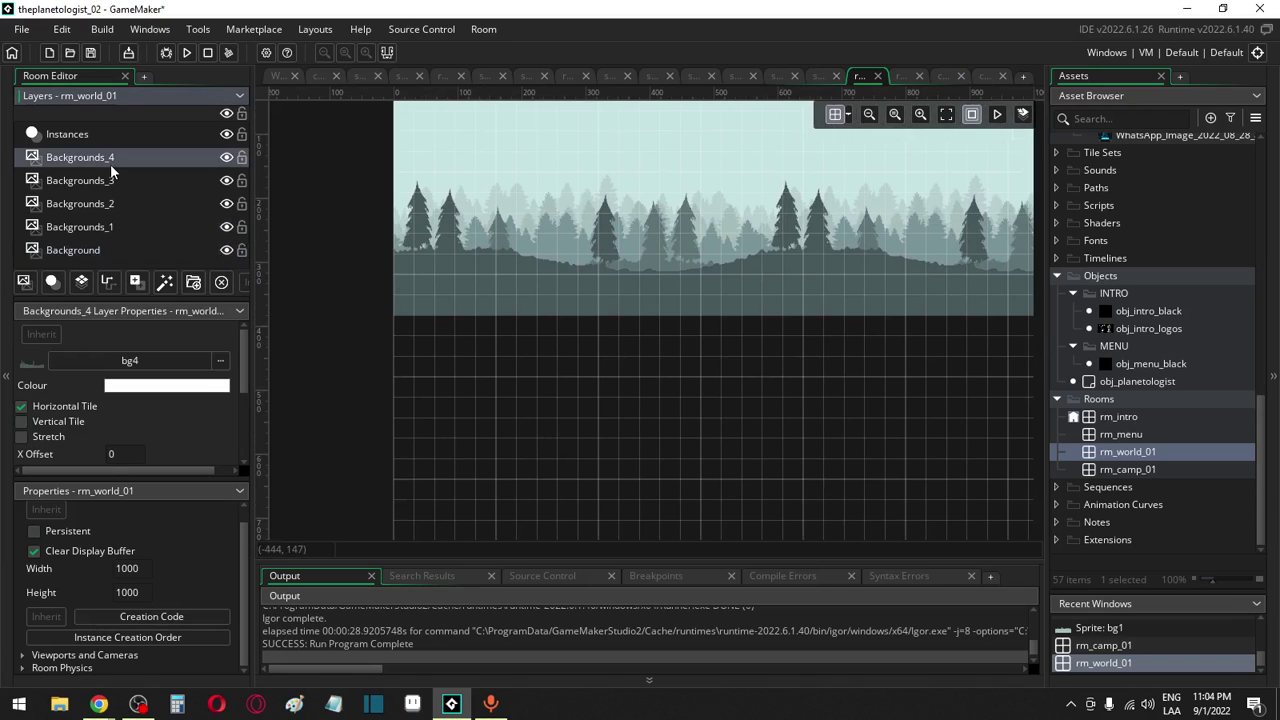
{"action": "left_click", "coordinate": [137, 283]}
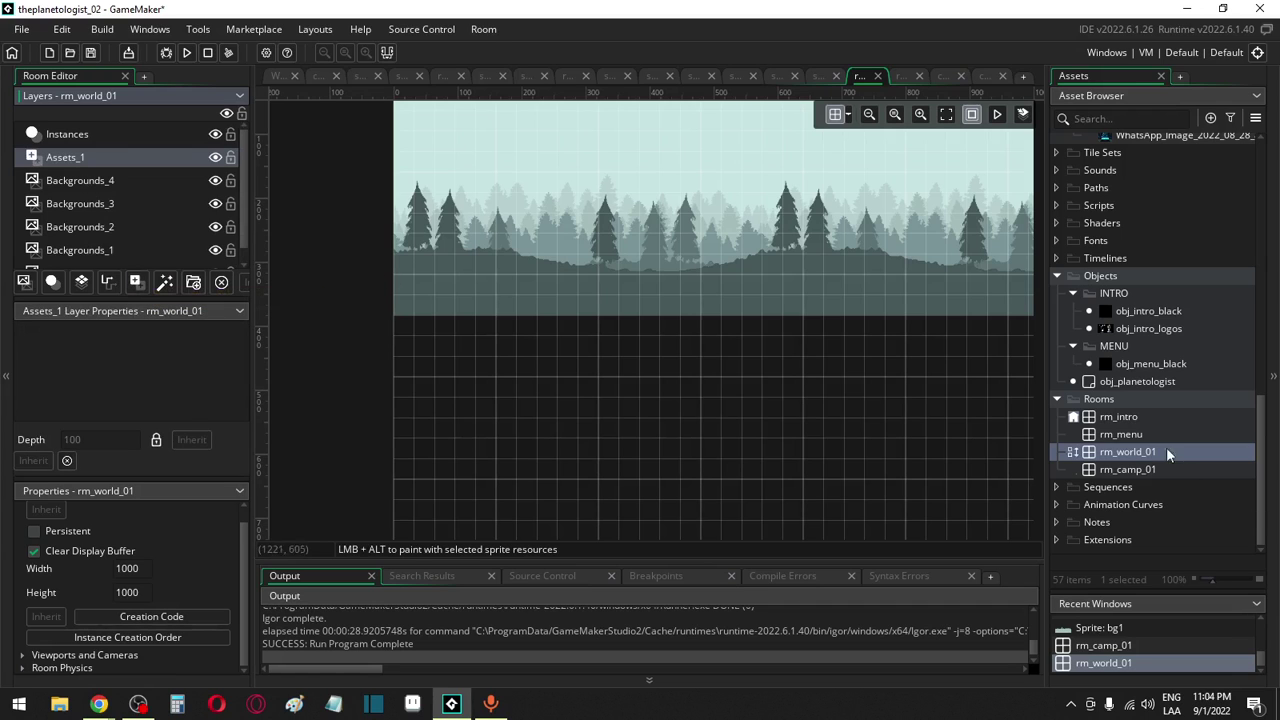
{"action": "scroll", "coordinate": [1131, 361], "scroll_direction": "up", "scroll_amount": 2}
{"action": "scroll", "coordinate": [1138, 380], "scroll_direction": "up", "scroll_amount": 12}
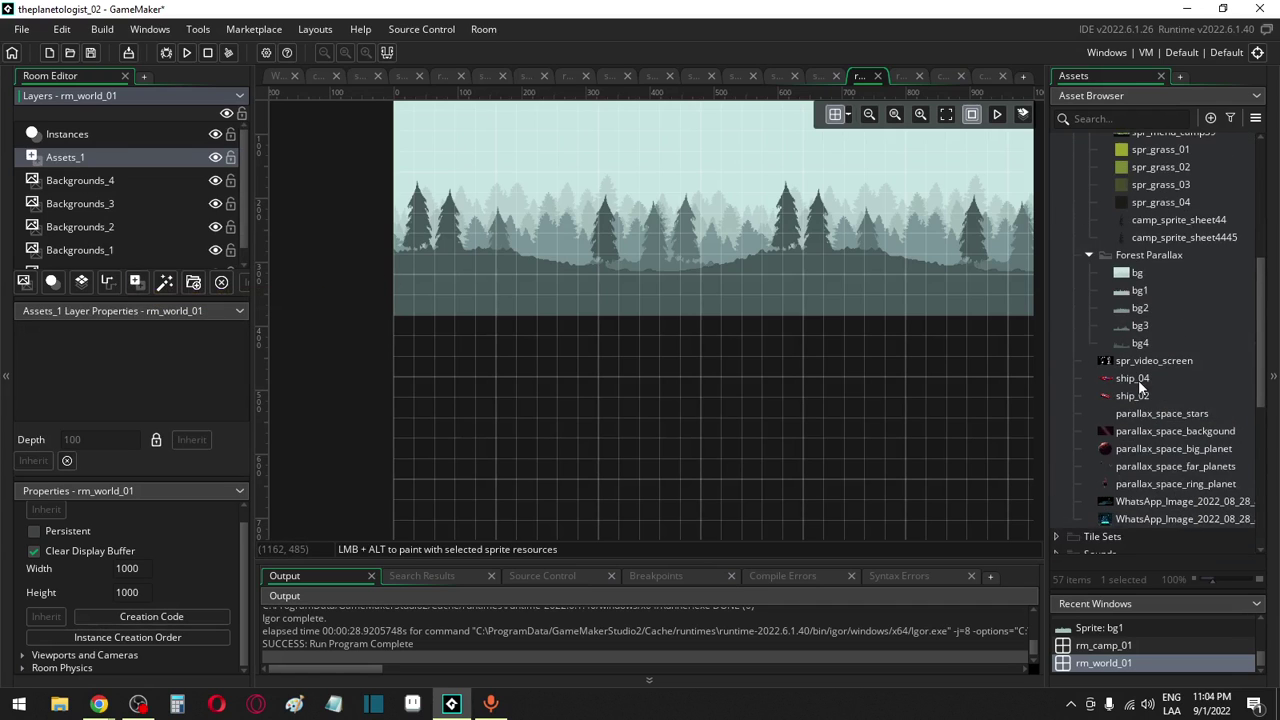
{"action": "left_click", "coordinate": [1164, 266]}
{"action": "left_click", "coordinate": [1164, 251]}
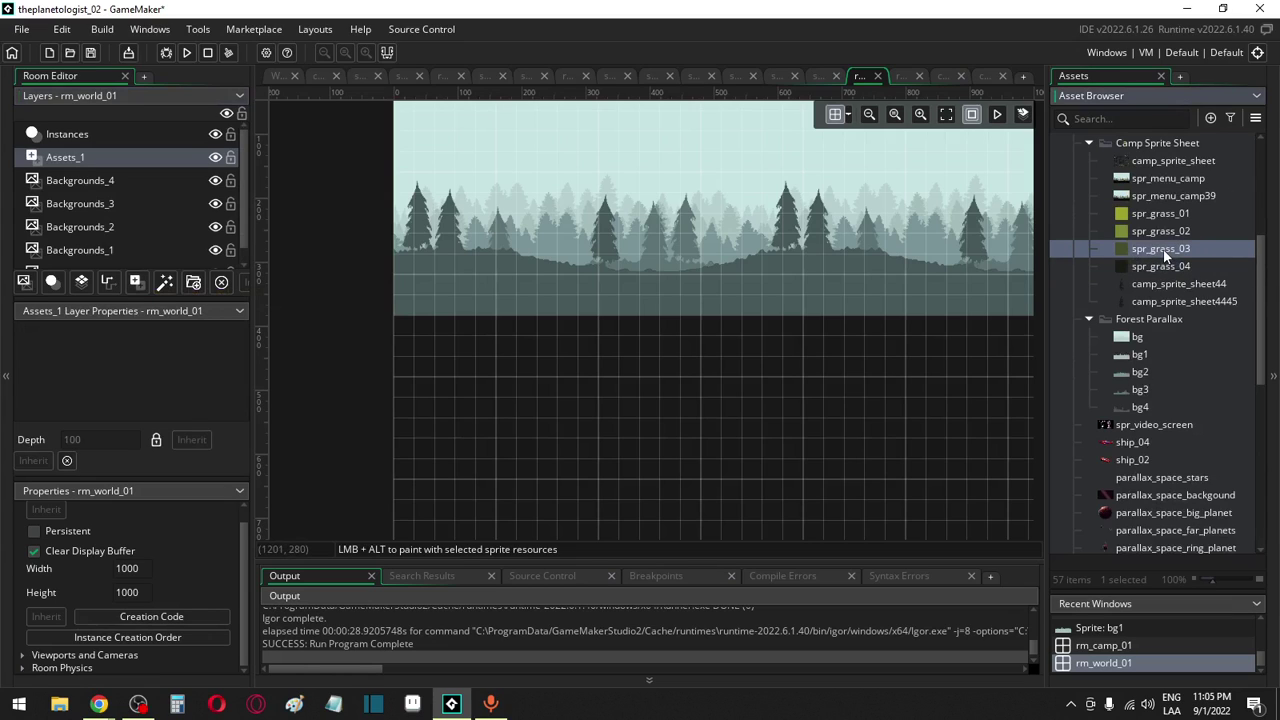
{"action": "left_click_drag", "start_coordinate": [1164, 255], "coordinate": [1040, 548]}
Align the grass sprite at (0, 320) and stretch it to cover the room's full width and lower area
{"action": "left_click", "coordinate": [432, 303]}
{"action": "scroll", "coordinate": [923, 480], "scroll_direction": "down", "scroll_amount": 2}
{"action": "scroll", "coordinate": [920, 506], "scroll_direction": "down", "scroll_amount": 3}
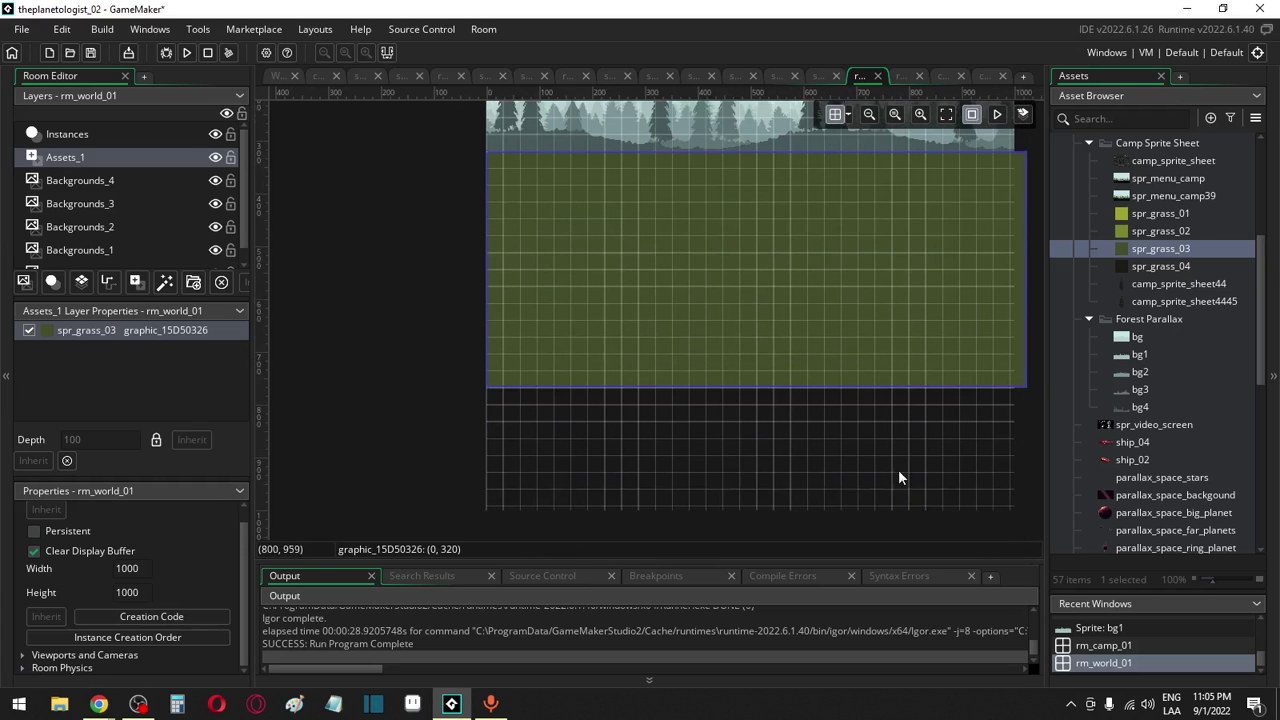
{"action": "left_click_drag", "start_coordinate": [849, 388], "coordinate": [826, 371]}
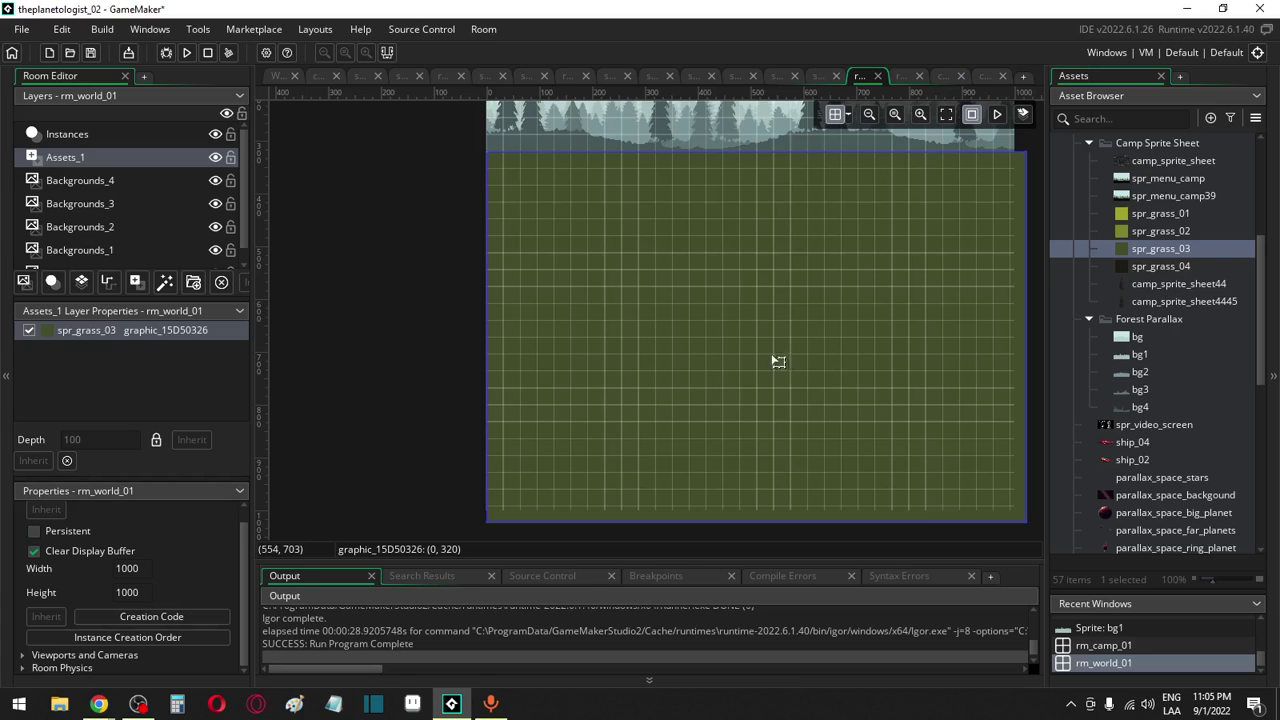
Look through the open grass, menu credit, menu title and camp_sprite_sheet44 sprites and the rm_menu room for reference
{"action": "left_click", "coordinate": [817, 79]}
{"action": "left_click", "coordinate": [768, 80]}
{"action": "left_click", "coordinate": [733, 78]}
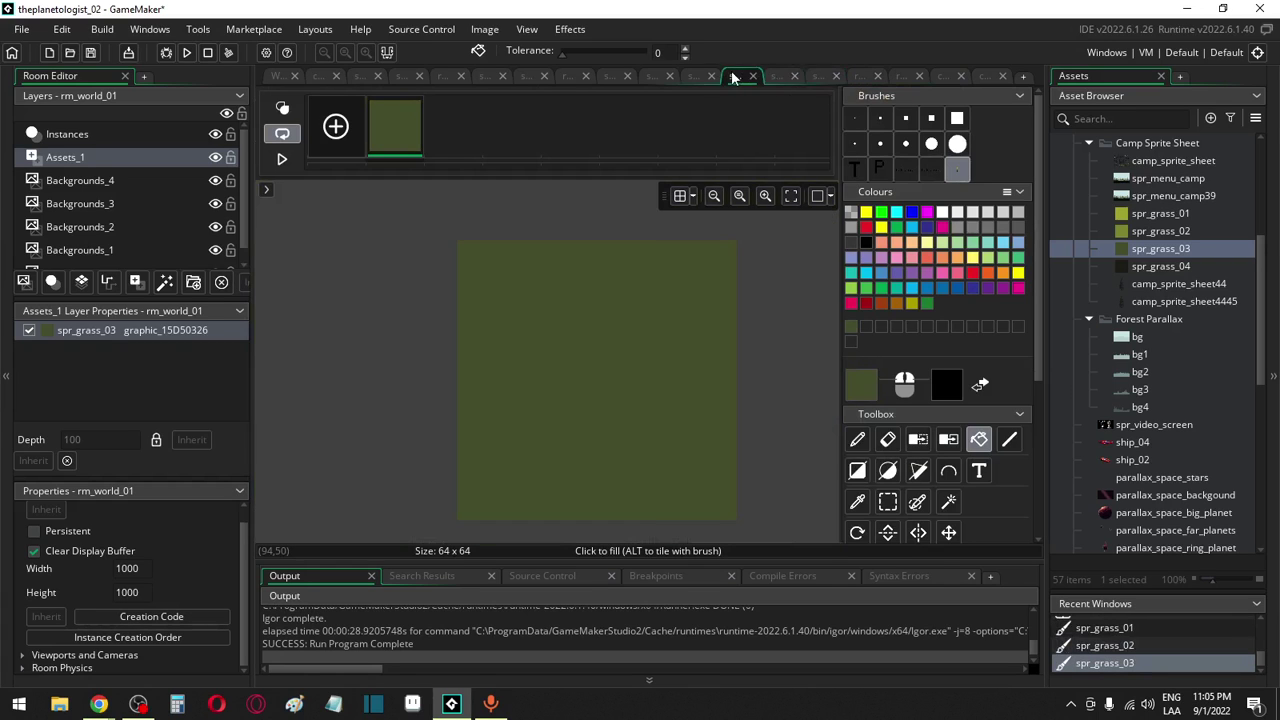
{"action": "left_click", "coordinate": [693, 78]}
{"action": "left_click", "coordinate": [650, 78]}
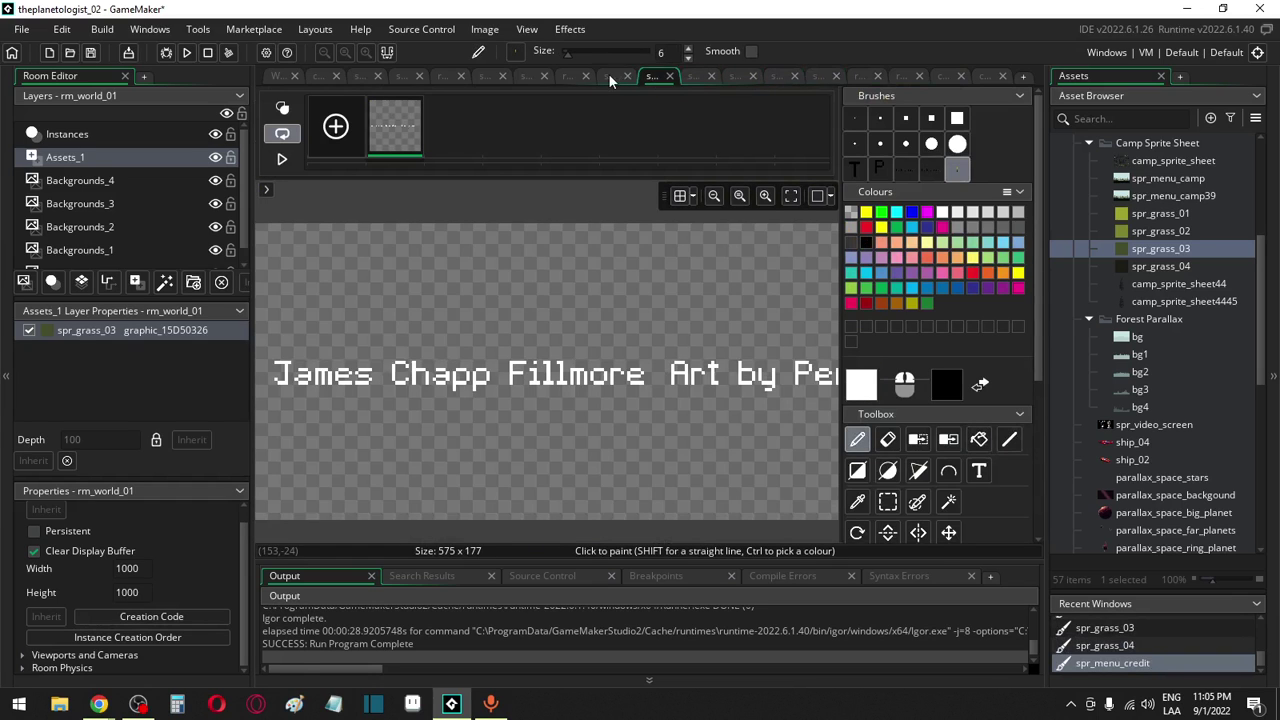
{"action": "left_click", "coordinate": [606, 78]}
{"action": "left_click", "coordinate": [566, 78]}
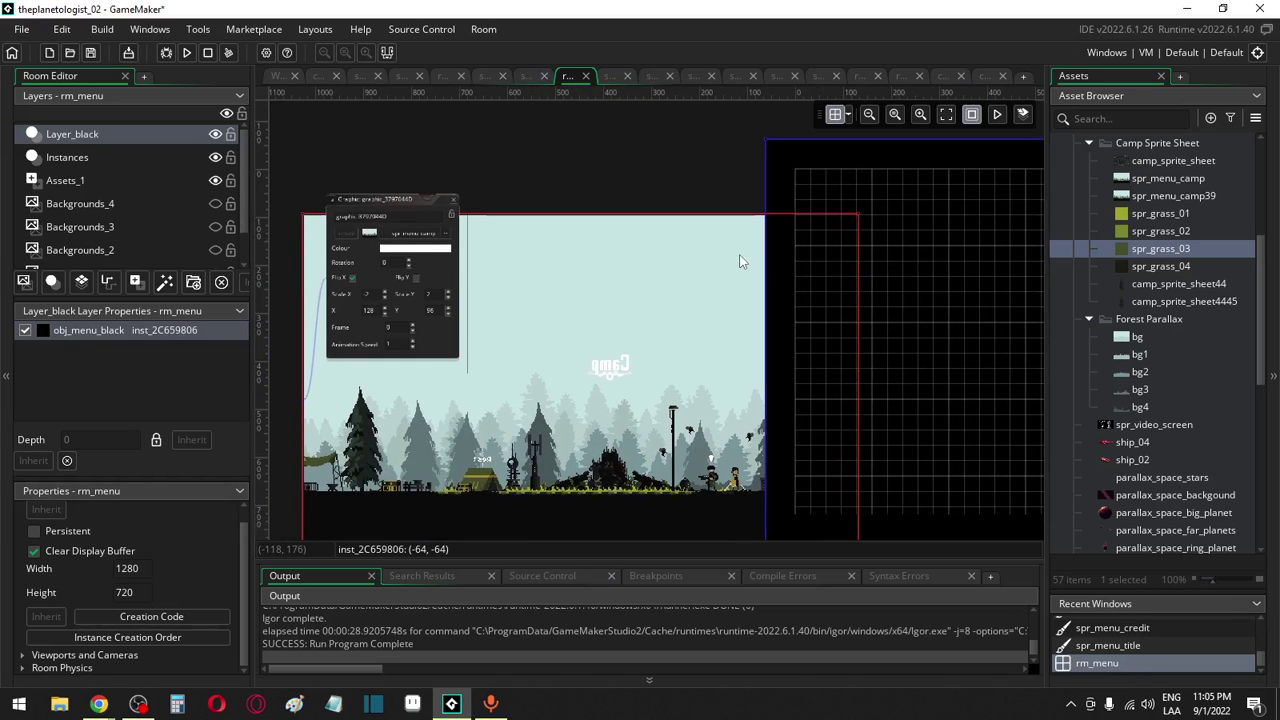
{"action": "left_click", "coordinate": [946, 76]}
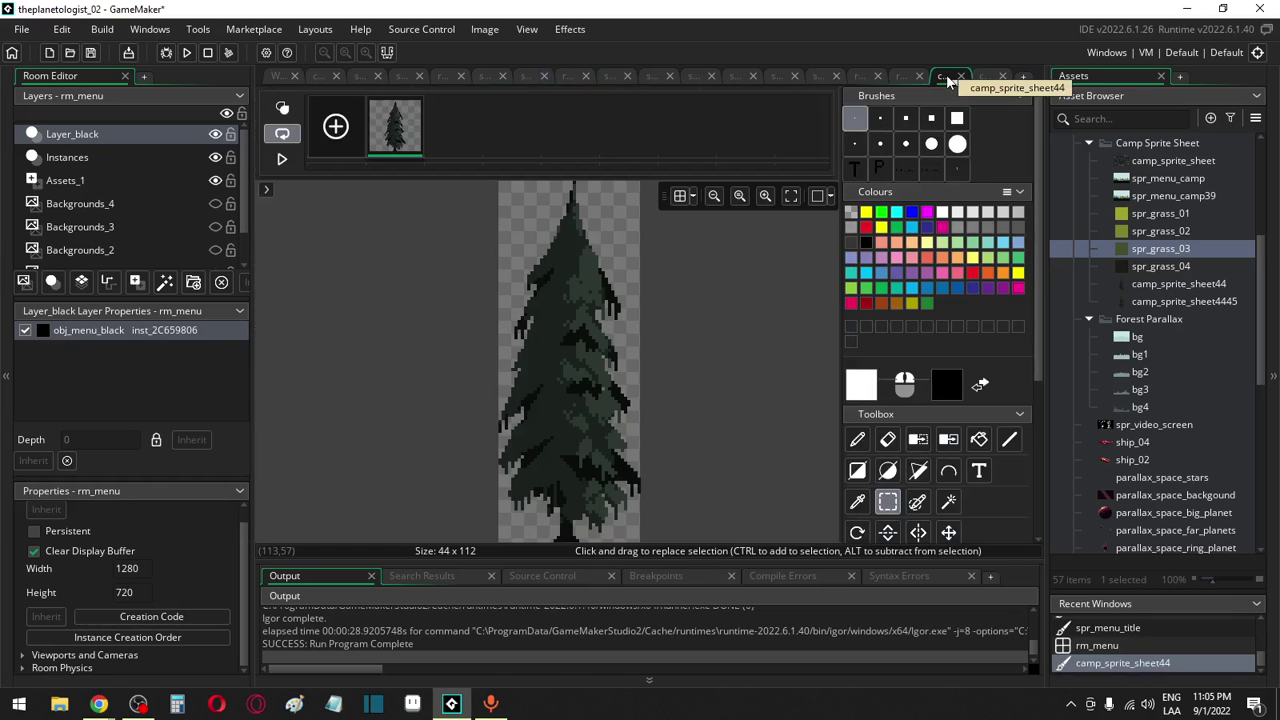
Return to rm_world_01 and move the grass sprite up to (0, 288) so it overlaps the forest's base
{"action": "left_click", "coordinate": [903, 77]}
{"action": "left_click", "coordinate": [862, 77]}
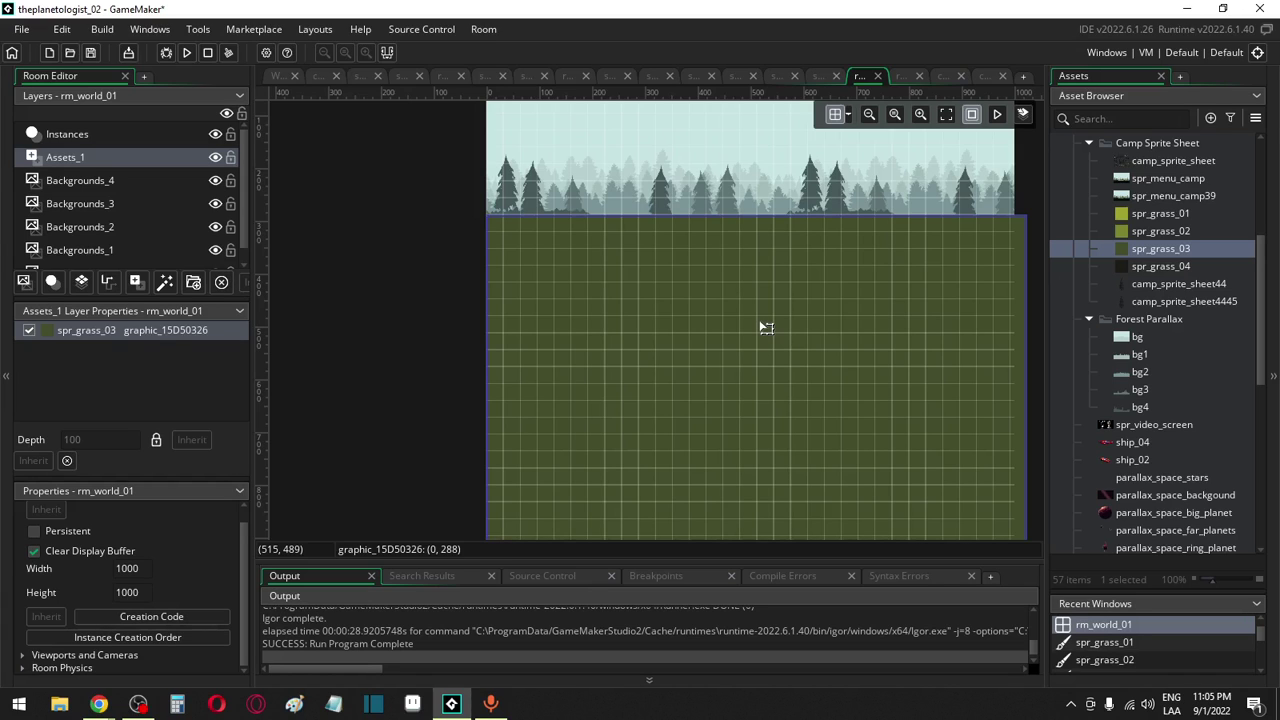
{"action": "mouse_move", "coordinate": [766, 328]}
{"action": "left_mouse_down"}
{"action": "mouse_move", "coordinate": [760, 343]}
{"action": "mouse_move", "coordinate": [777, 342]}
{"action": "mouse_move", "coordinate": [768, 327]}
{"action": "left_mouse_up"}
Add a second asset layer and place one camp_sprite_sheet44 tree and three camp_sprite_sheet4445 trees along the upper part of the grass
{"action": "left_click", "coordinate": [136, 282]}
{"action": "left_click_drag", "start_coordinate": [1149, 287], "coordinate": [585, 201]}
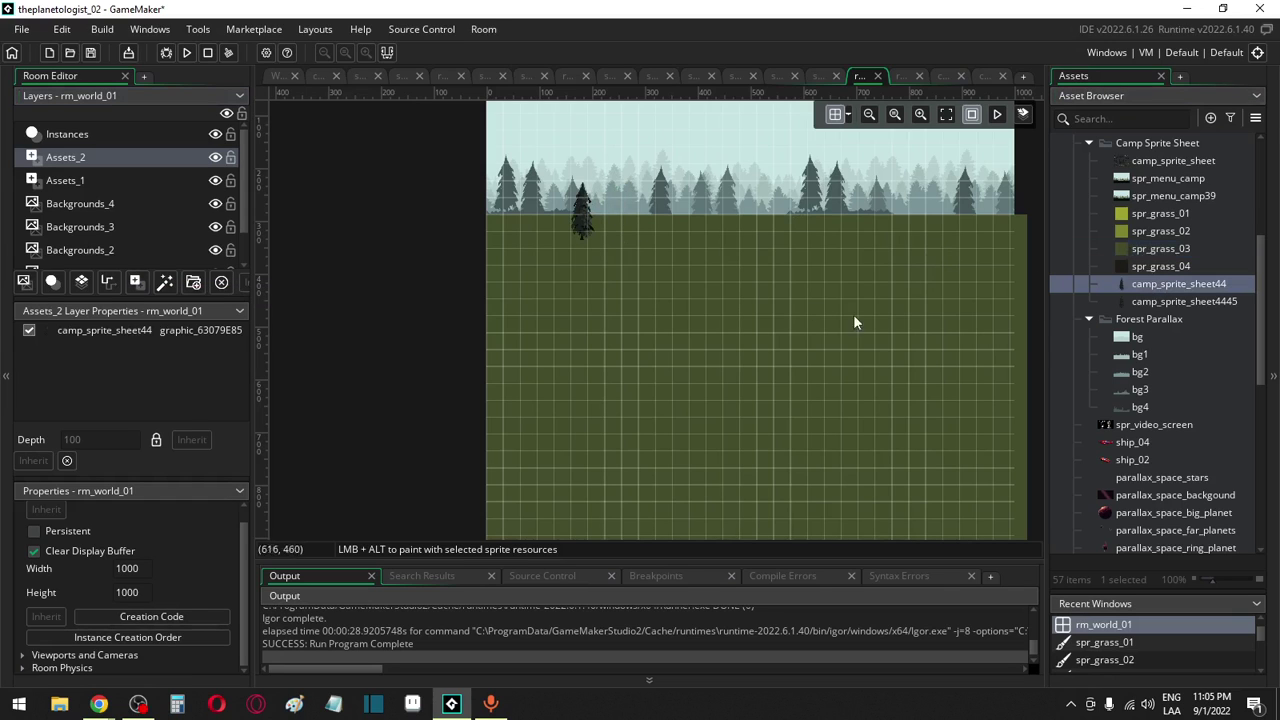
{"action": "left_click_drag", "start_coordinate": [1165, 301], "coordinate": [731, 238]}
{"action": "left_click_drag", "start_coordinate": [1100, 302], "coordinate": [866, 212]}
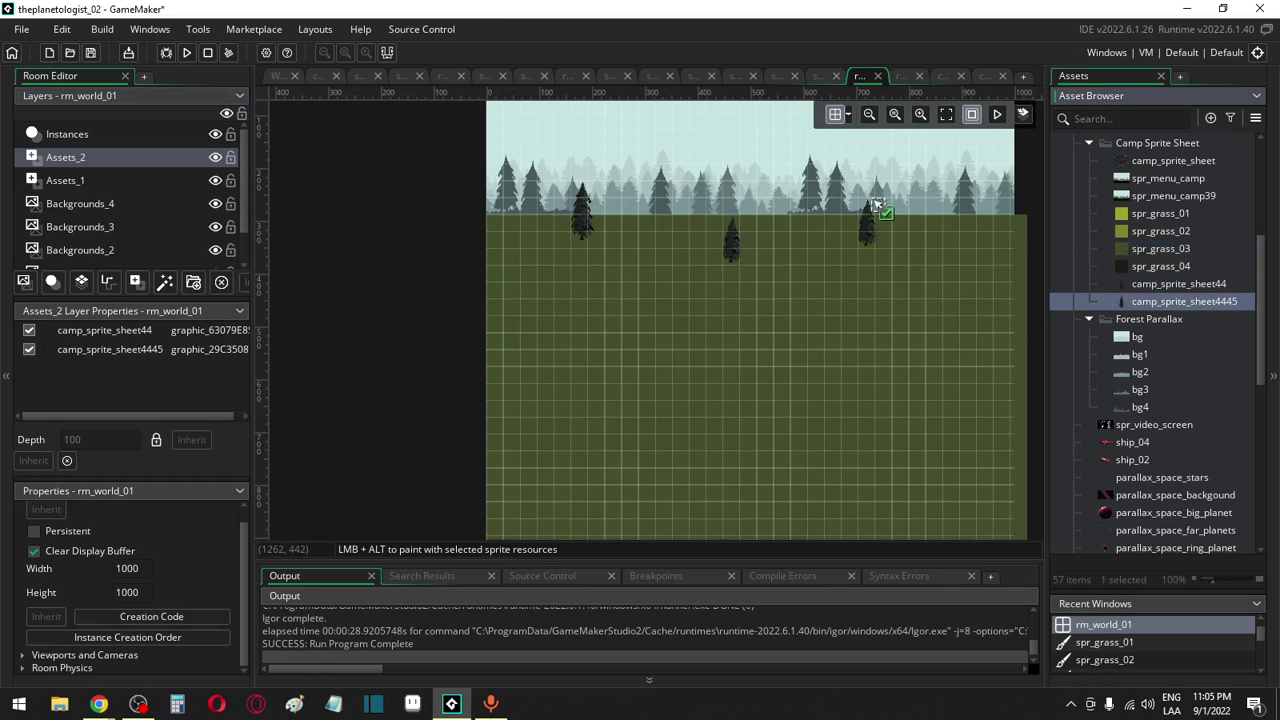
{"action": "left_click_drag", "start_coordinate": [1119, 299], "coordinate": [645, 263]}
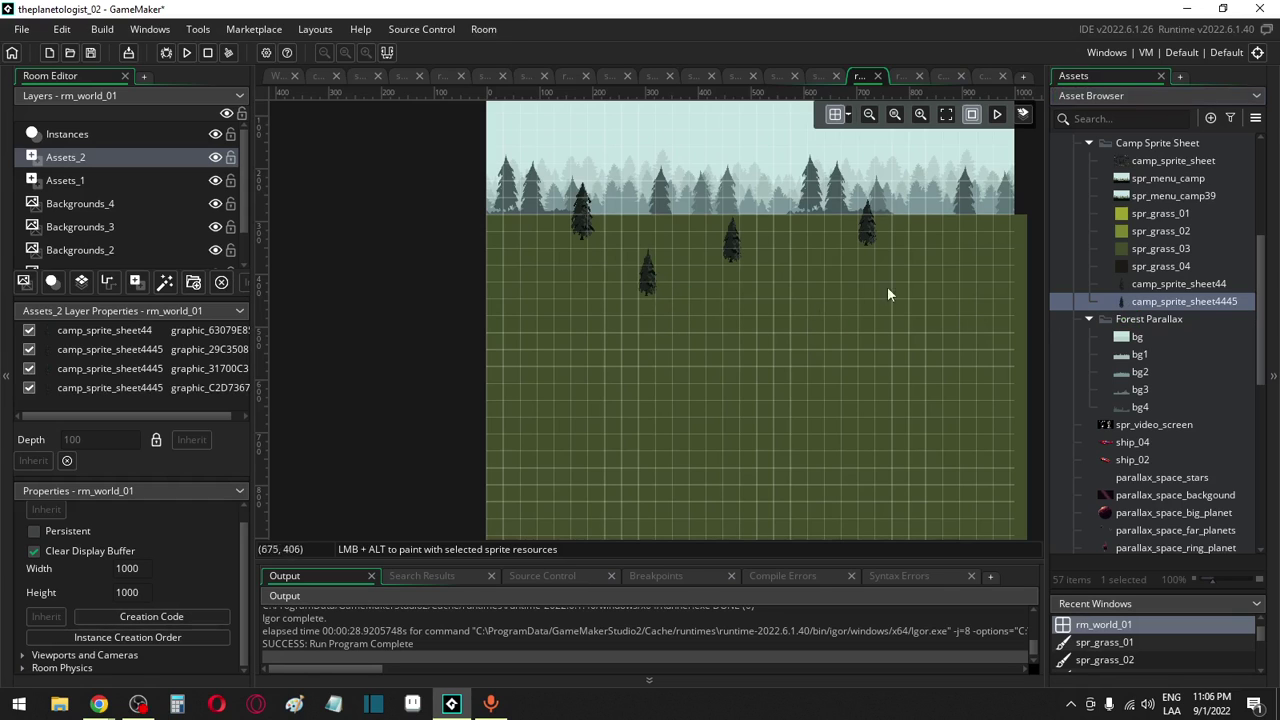
Place three more camp_sprite_sheet44 trees and one camp_sprite_sheet4445 tree across the middle of the grass
{"action": "left_click_drag", "start_coordinate": [1152, 292], "coordinate": [784, 284]}
{"action": "left_click_drag", "start_coordinate": [1113, 283], "coordinate": [600, 348]}
{"action": "left_click_drag", "start_coordinate": [1150, 301], "coordinate": [782, 362]}
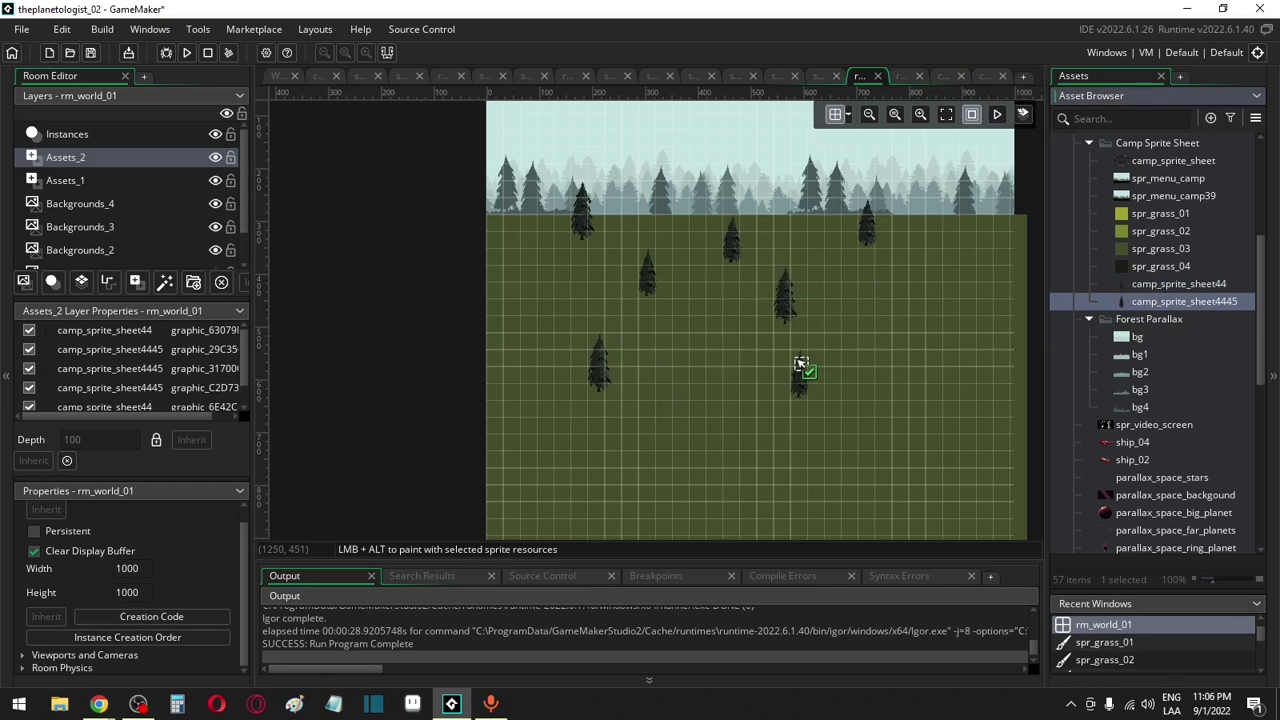
{"action": "left_click_drag", "start_coordinate": [1138, 287], "coordinate": [925, 281]}
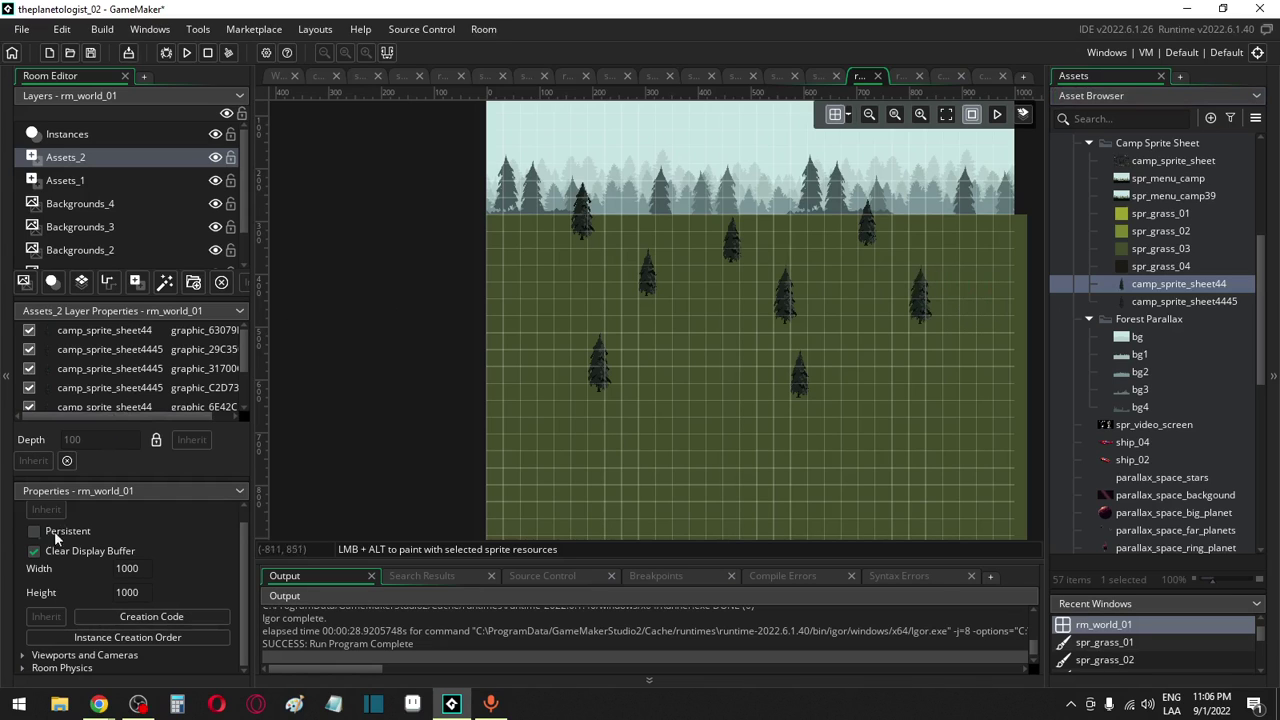
Enable viewports for rm_world_01 and make Viewport 0 visible
{"action": "left_click", "coordinate": [22, 658]}
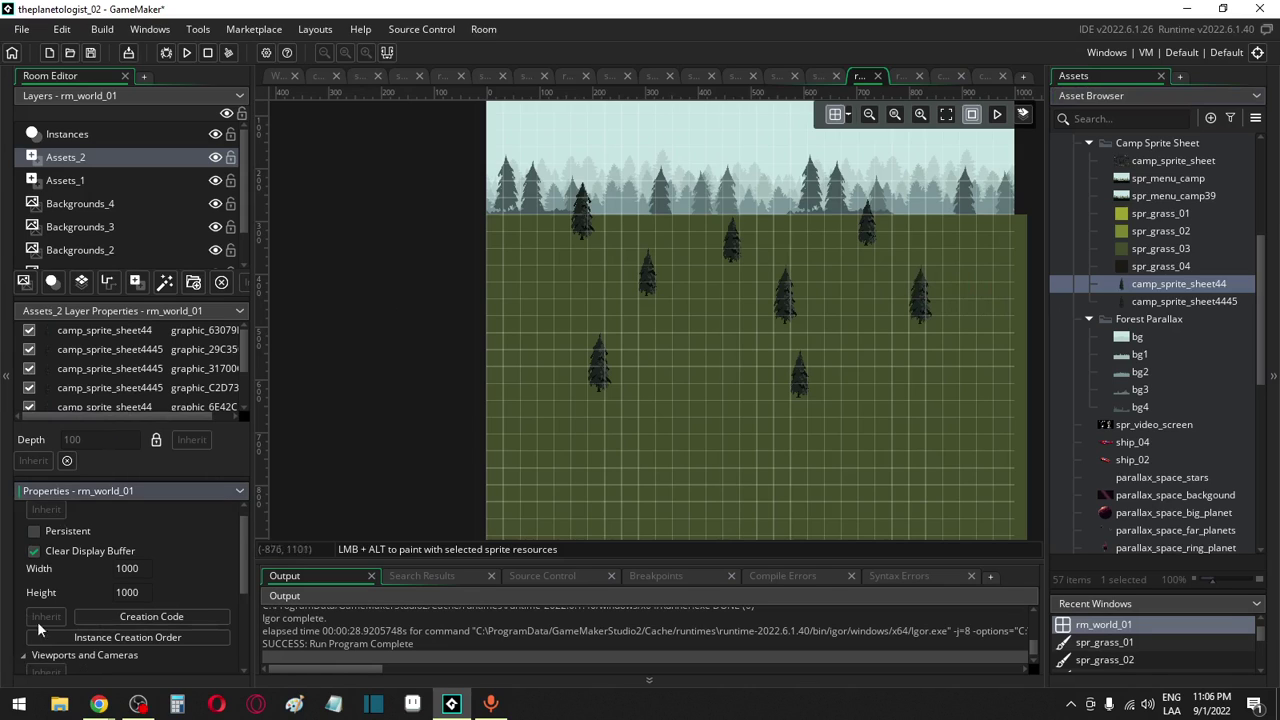
{"action": "scroll", "coordinate": [117, 540], "scroll_direction": "down", "scroll_amount": 3}
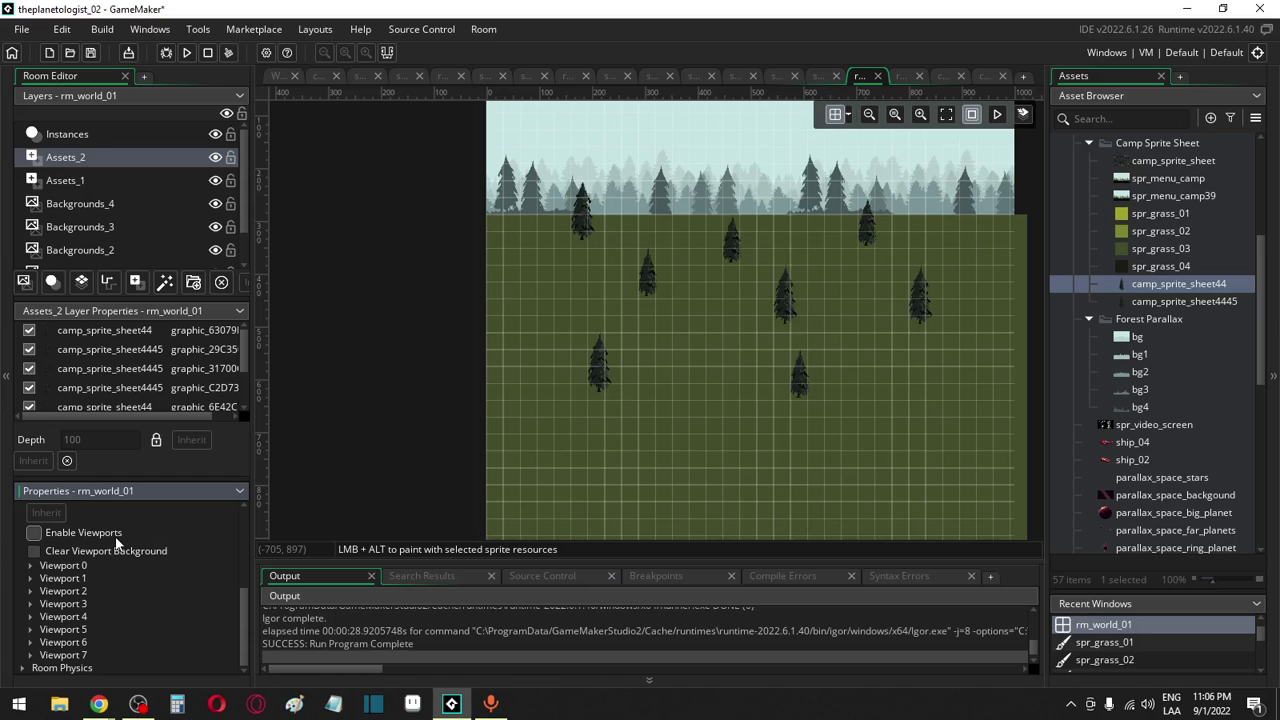
{"action": "left_click", "coordinate": [33, 532]}
{"action": "left_click", "coordinate": [31, 566]}
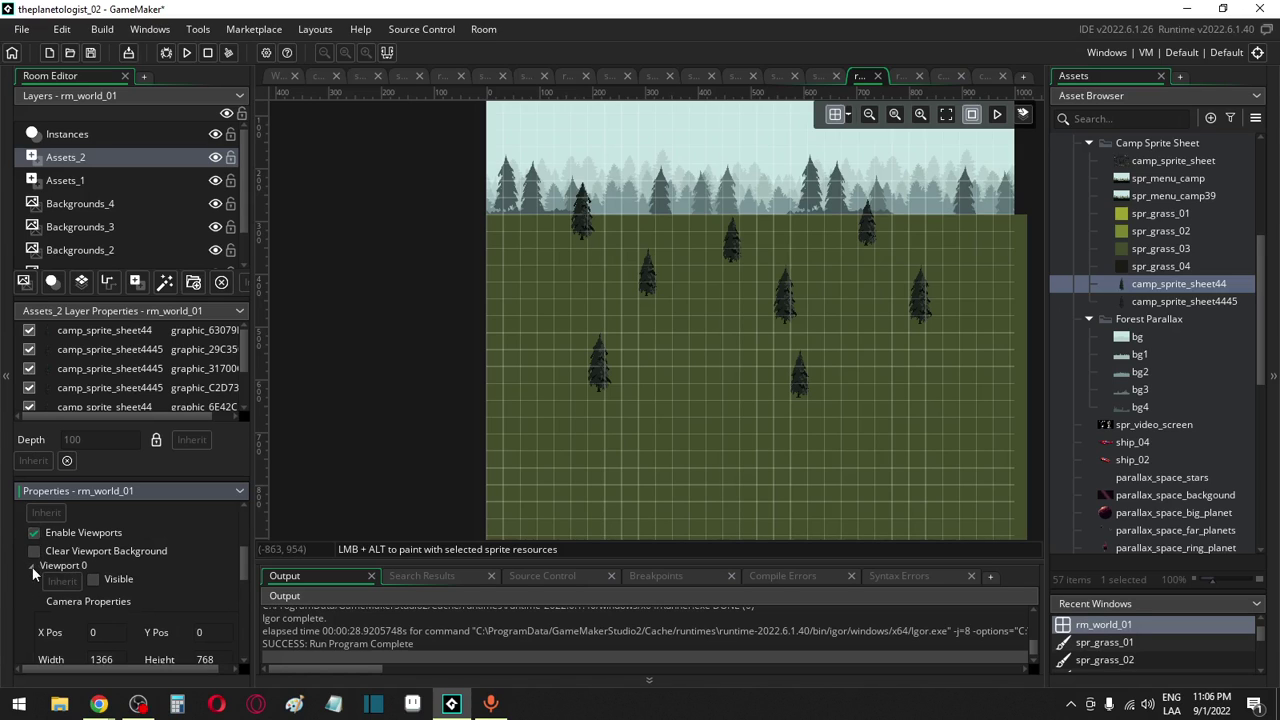
{"action": "left_click", "coordinate": [92, 580]}
Set the Viewport 0 camera of rm_world_01 to a width of 1280 and a height of 720
{"action": "scroll", "coordinate": [92, 580], "scroll_direction": "down", "scroll_amount": 2}
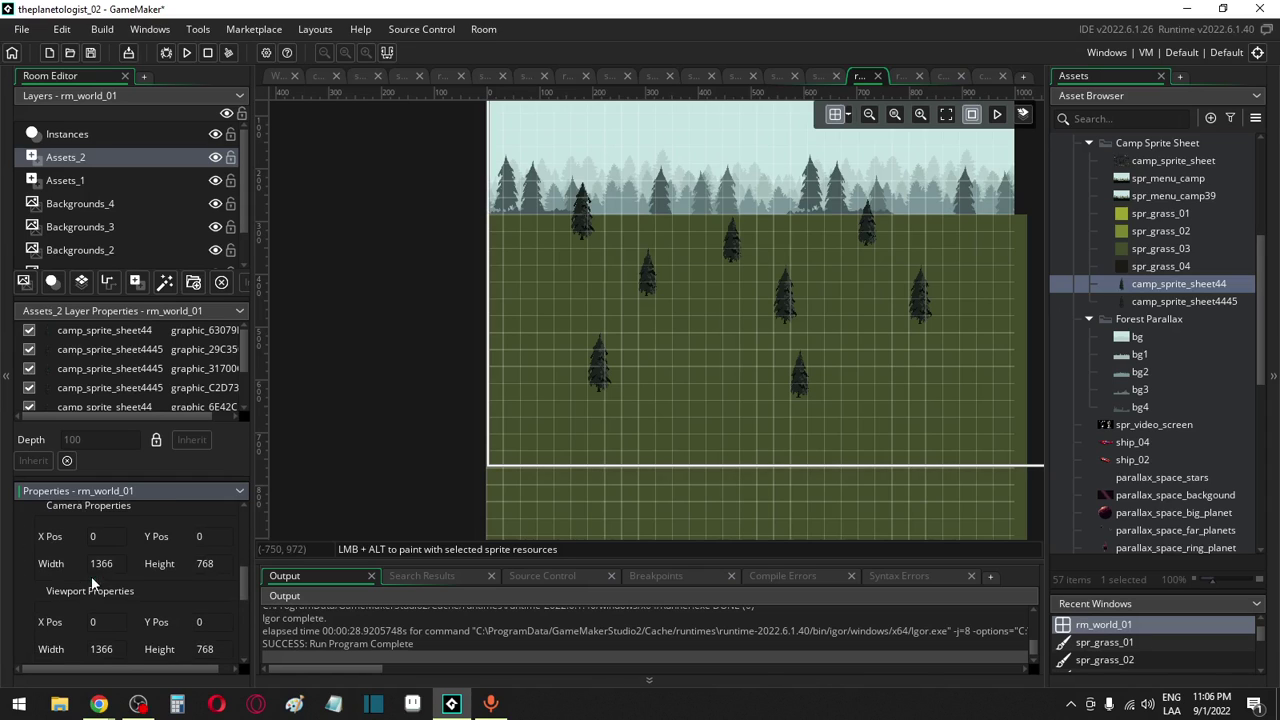
{"action": "left_click", "coordinate": [100, 564]}
{"action": "type", "text": "1280"}
{"action": "key", "text": "Tab"}
{"action": "key", "text": "Delete"}
{"action": "key", "text": "Delete"}
{"action": "key", "text": "Delete"}
{"action": "type", "text": "720"}
{"action": "key", "text": "Return"}
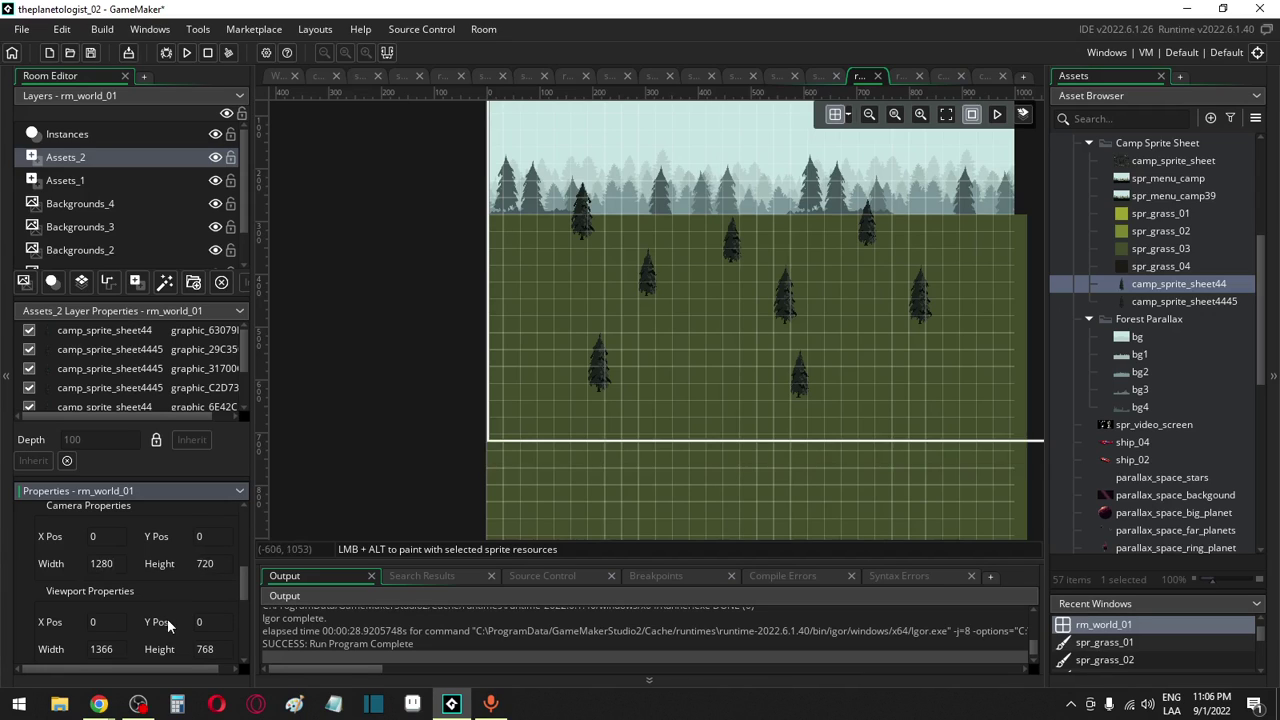
Set the width and height of rm_world_01 to 5000 each
{"action": "middle_click_drag", "start_coordinate": [808, 428], "coordinate": [733, 425]}
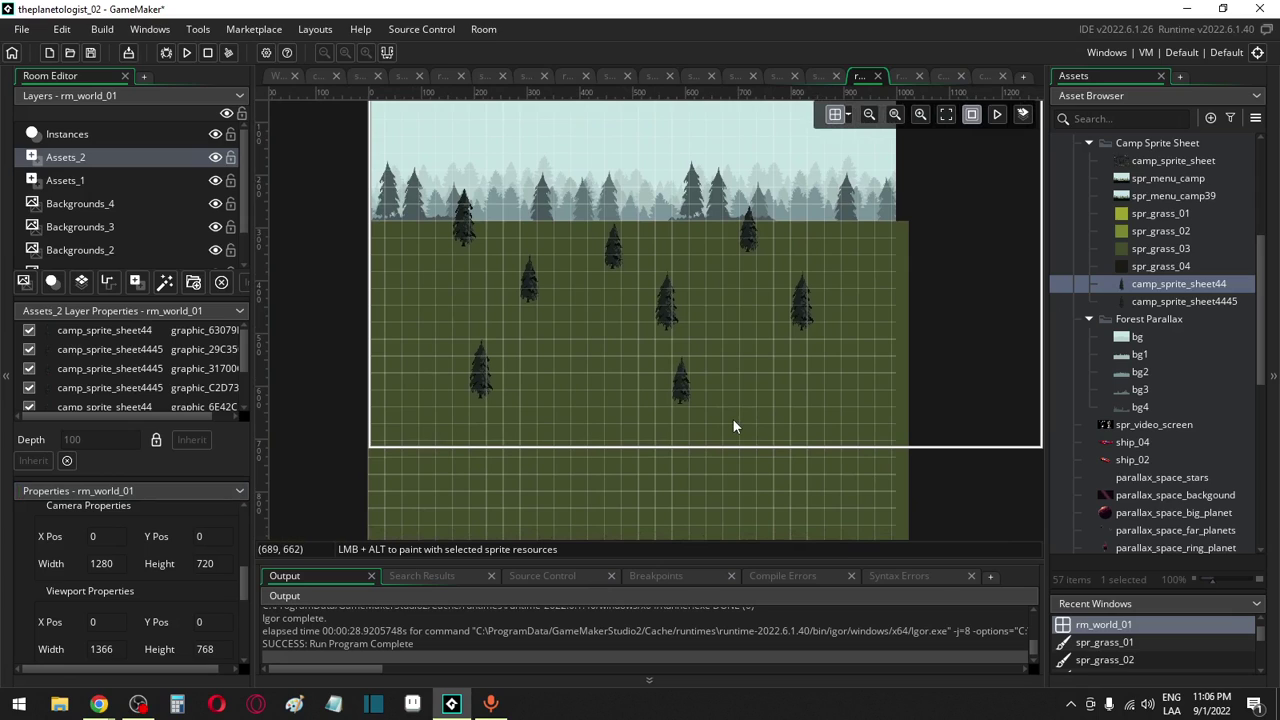
{"action": "scroll", "coordinate": [140, 545], "scroll_direction": "up", "scroll_amount": 5}
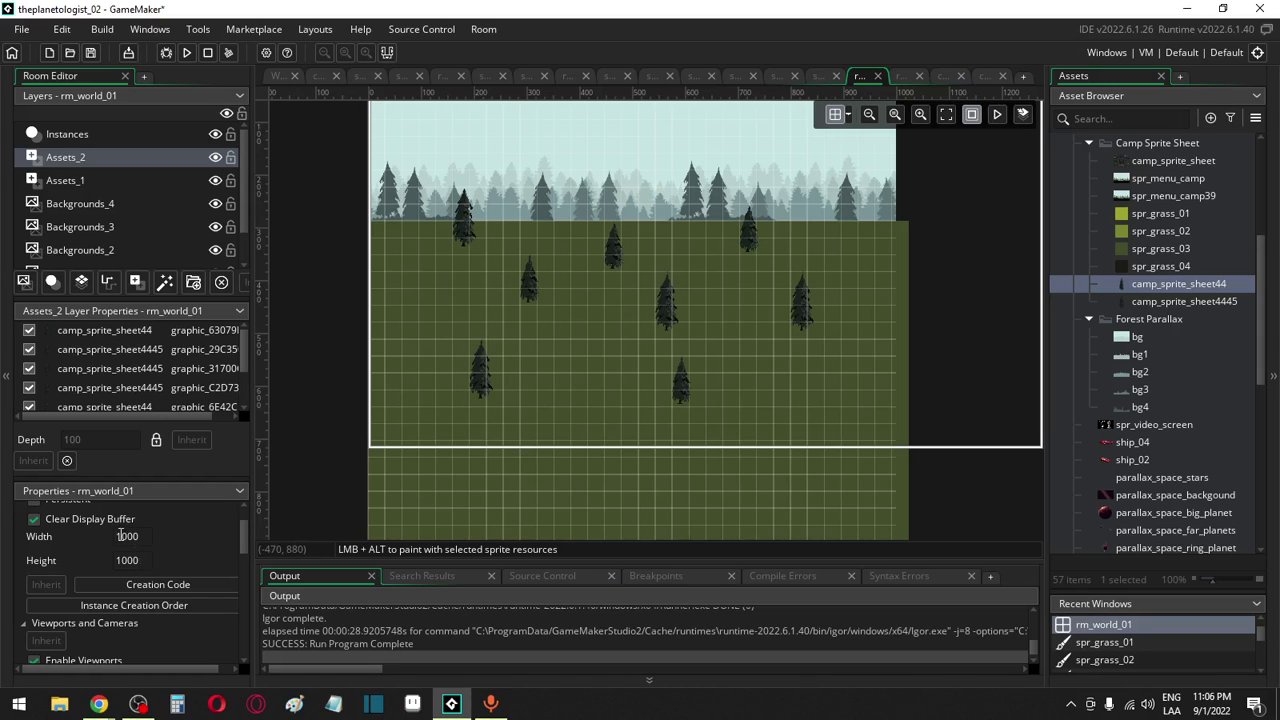
{"action": "left_click", "coordinate": [117, 536]}
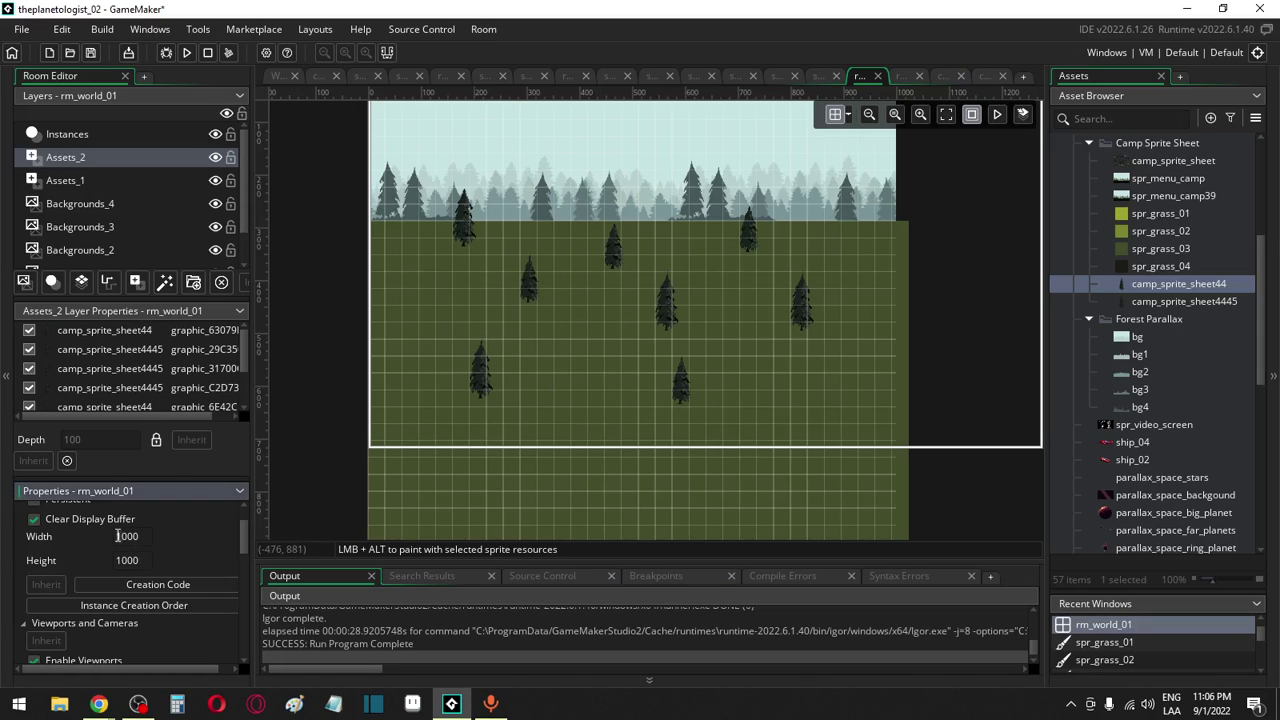
{"action": "left_click", "coordinate": [120, 560]}
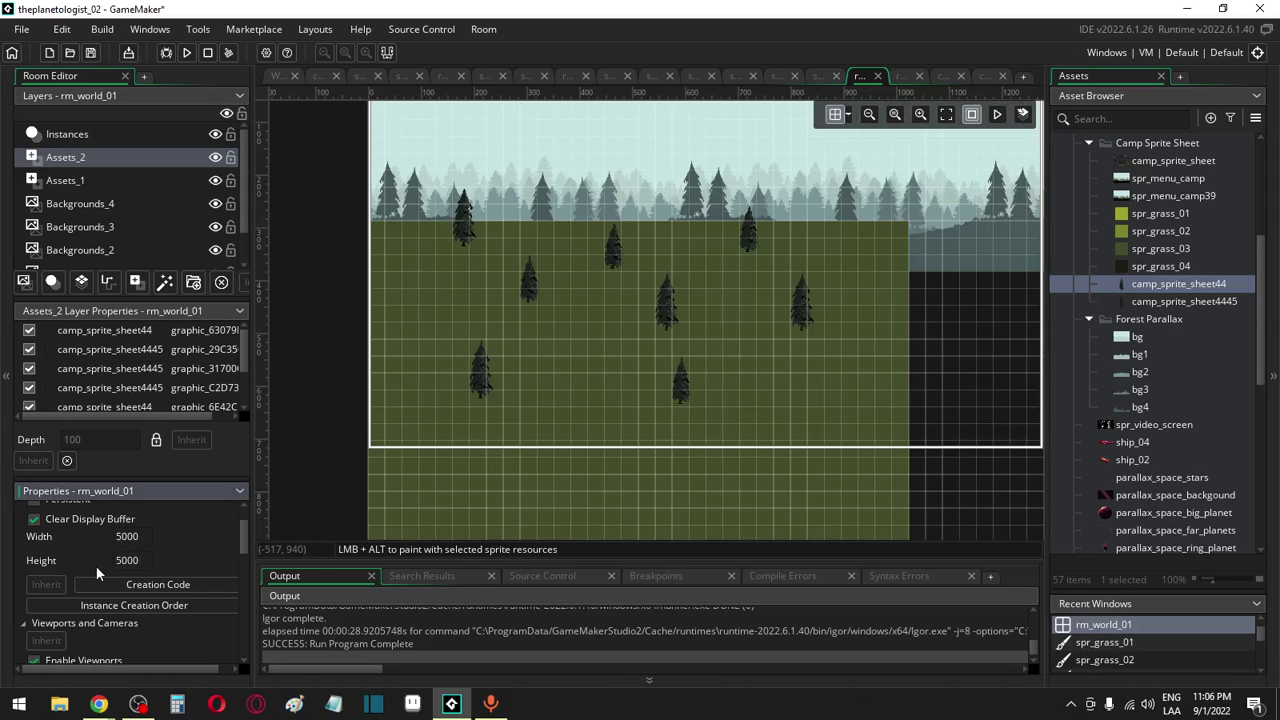
Stretch the spr_grass_03 graphic on the Assets_1 layer past the right edge of rm_world_01 and down to about y 4500
{"action": "scroll", "coordinate": [577, 460], "scroll_direction": "down", "scroll_amount": 5}
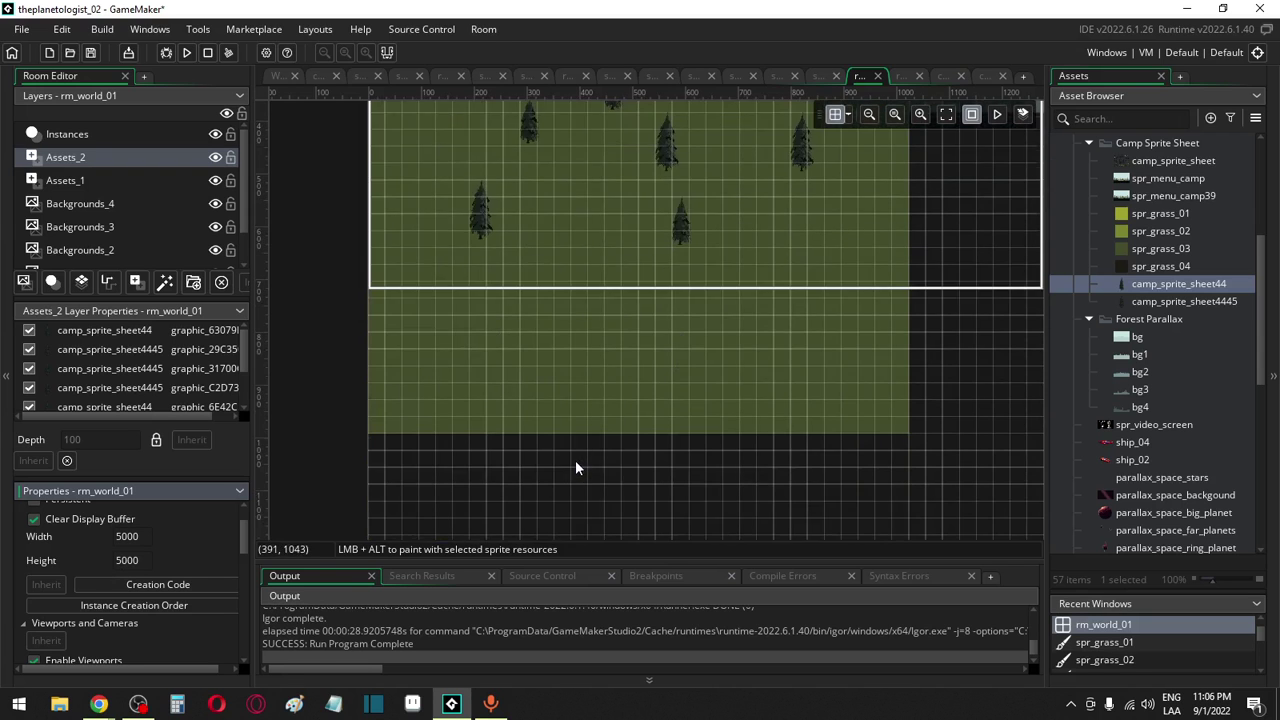
{"action": "scroll", "coordinate": [576, 467], "scroll_direction": "down", "scroll_amount": 2}
{"action": "scroll", "coordinate": [581, 425], "scroll_direction": "down", "scroll_amount": 3, "text": "ctrl"}
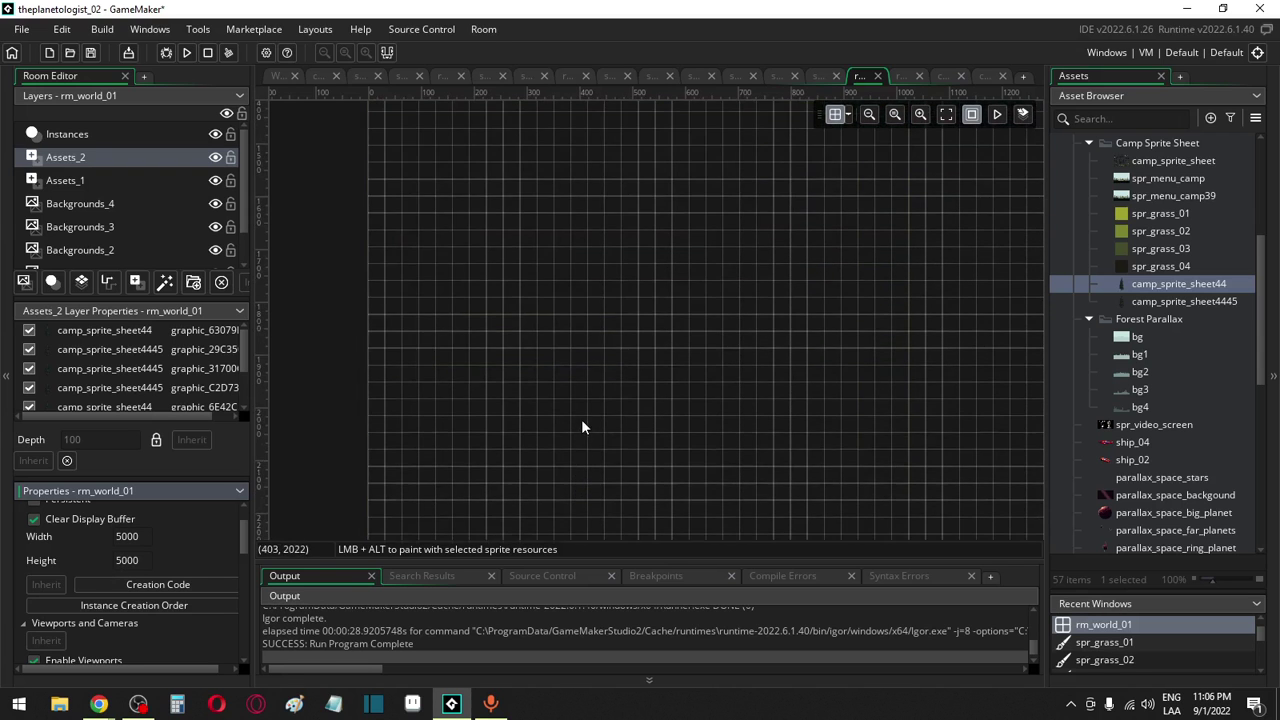
{"action": "scroll", "coordinate": [581, 419], "scroll_direction": "down", "scroll_amount": 3, "text": "ctrl"}
{"action": "middle_click_drag", "start_coordinate": [673, 364], "coordinate": [641, 348]}
{"action": "scroll", "coordinate": [641, 348], "scroll_direction": "up", "scroll_amount": 3, "text": "ctrl"}
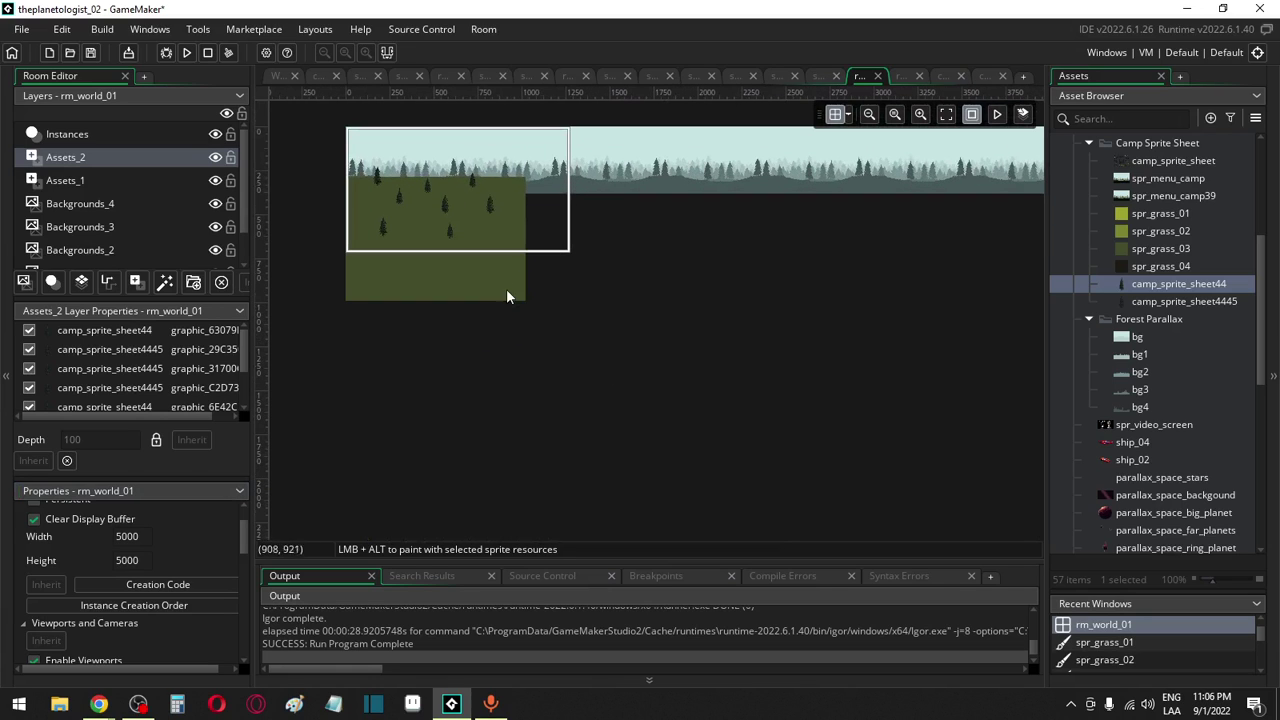
{"action": "left_click", "coordinate": [100, 180]}
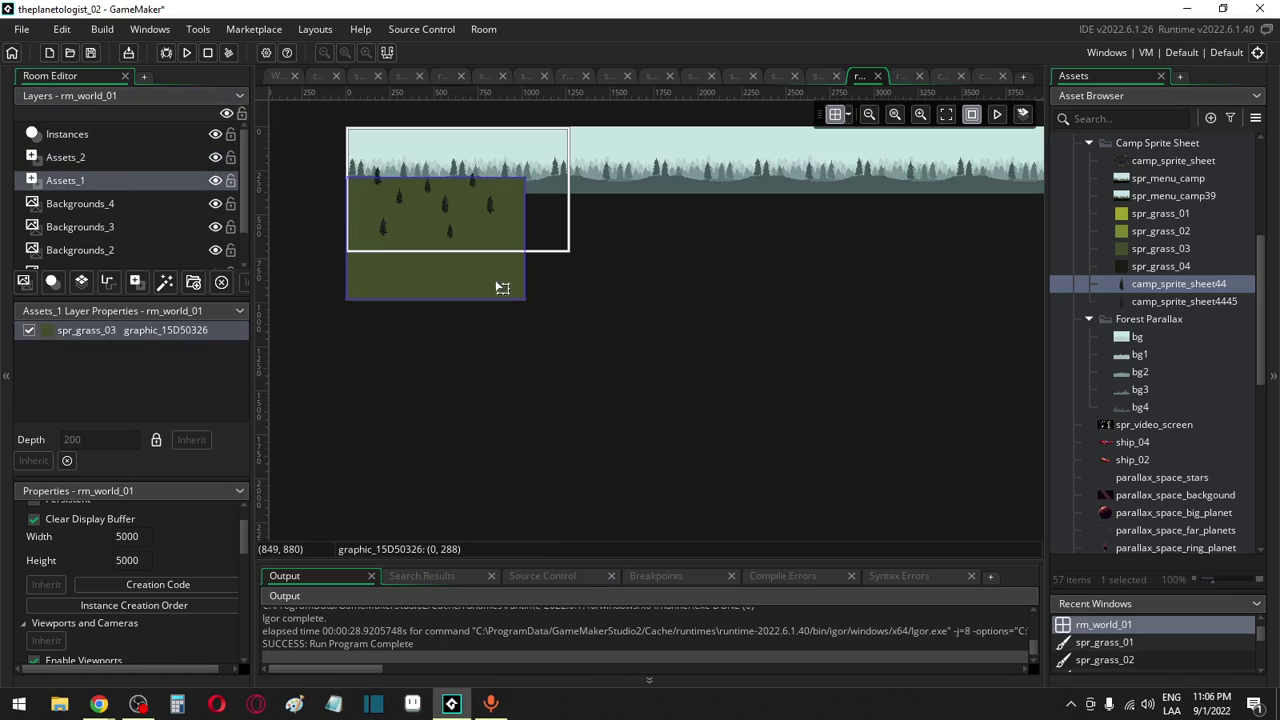
{"action": "scroll", "coordinate": [559, 399], "scroll_direction": "down", "scroll_amount": 2, "text": "ctrl"}
{"action": "scroll", "coordinate": [559, 399], "scroll_direction": "down", "scroll_amount": 3, "text": "ctrl"}
{"action": "left_click_drag", "start_coordinate": [555, 368], "coordinate": [727, 512]}
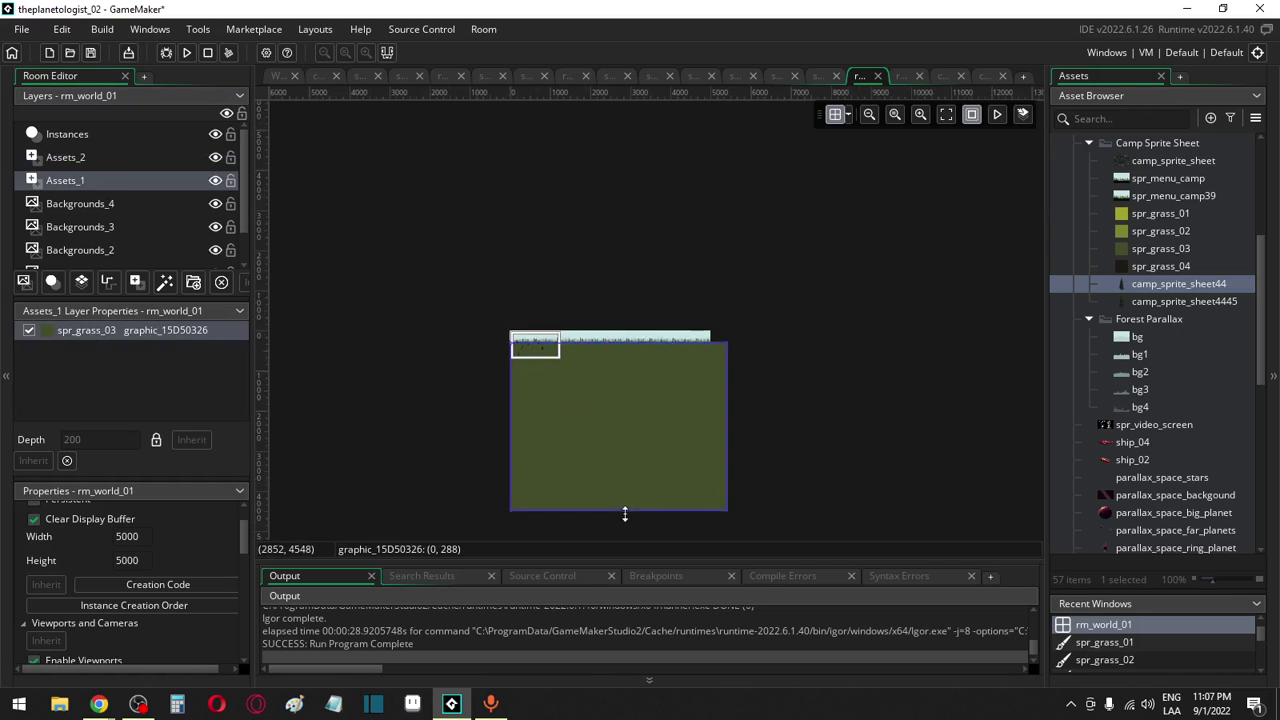
Extend the lower edge of the grass graphic on Assets_1 to the bottom of rm_world_01, at about y 5000
{"action": "scroll", "coordinate": [543, 443], "scroll_direction": "up", "scroll_amount": 4, "text": "ctrl"}
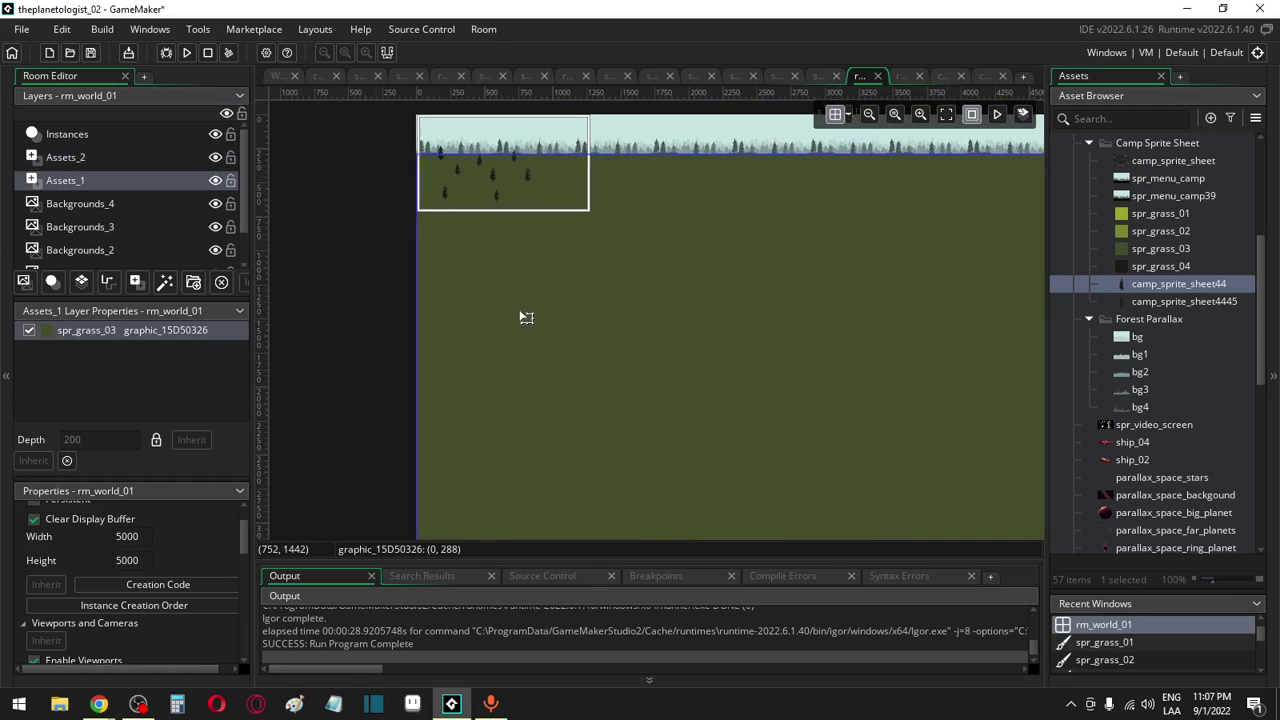
{"action": "scroll", "coordinate": [523, 314], "scroll_direction": "up", "scroll_amount": 3, "text": "ctrl"}
{"action": "scroll", "coordinate": [590, 448], "scroll_direction": "up", "scroll_amount": 2}
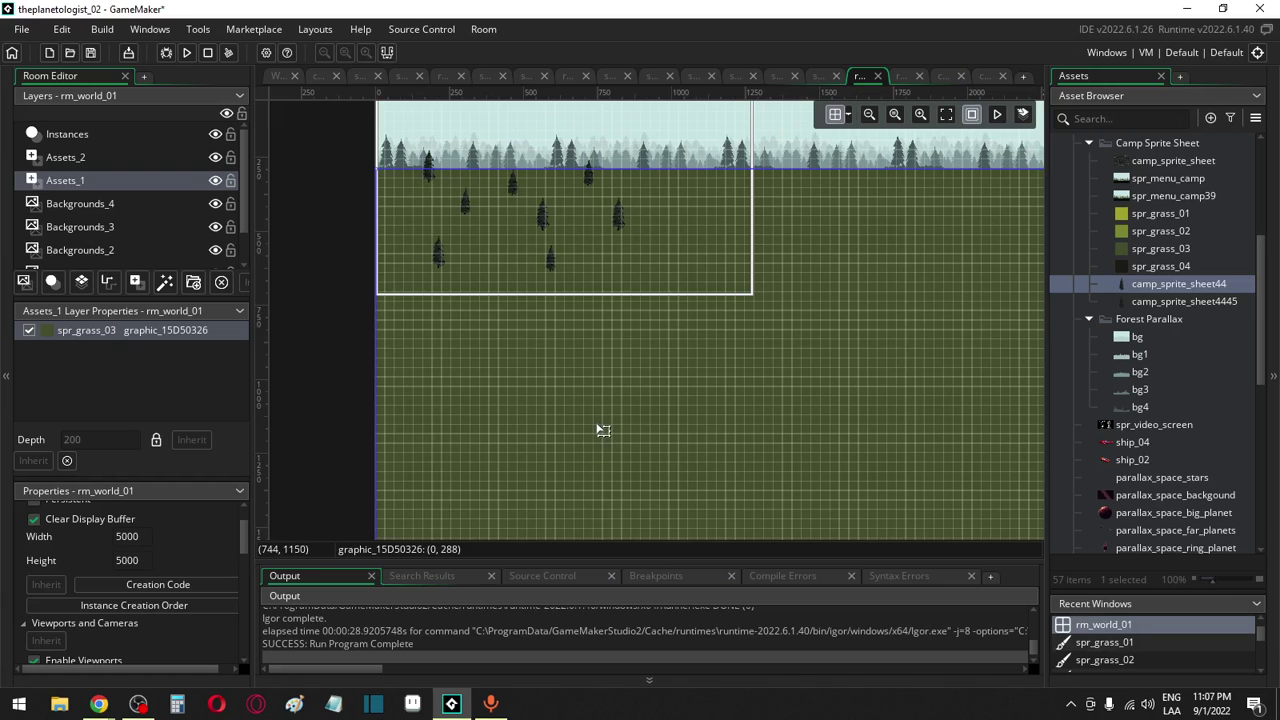
{"action": "scroll", "coordinate": [598, 470], "scroll_direction": "down", "scroll_amount": 10}
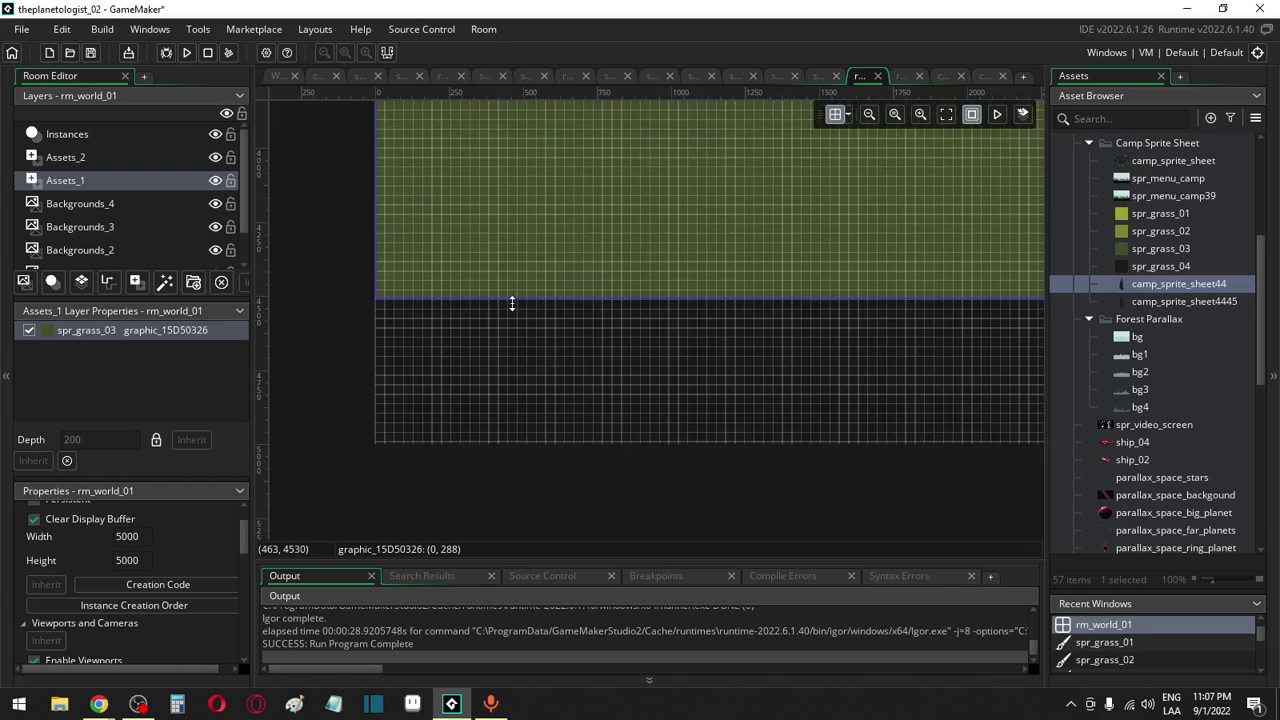
{"action": "left_click_drag", "start_coordinate": [512, 298], "coordinate": [520, 446]}
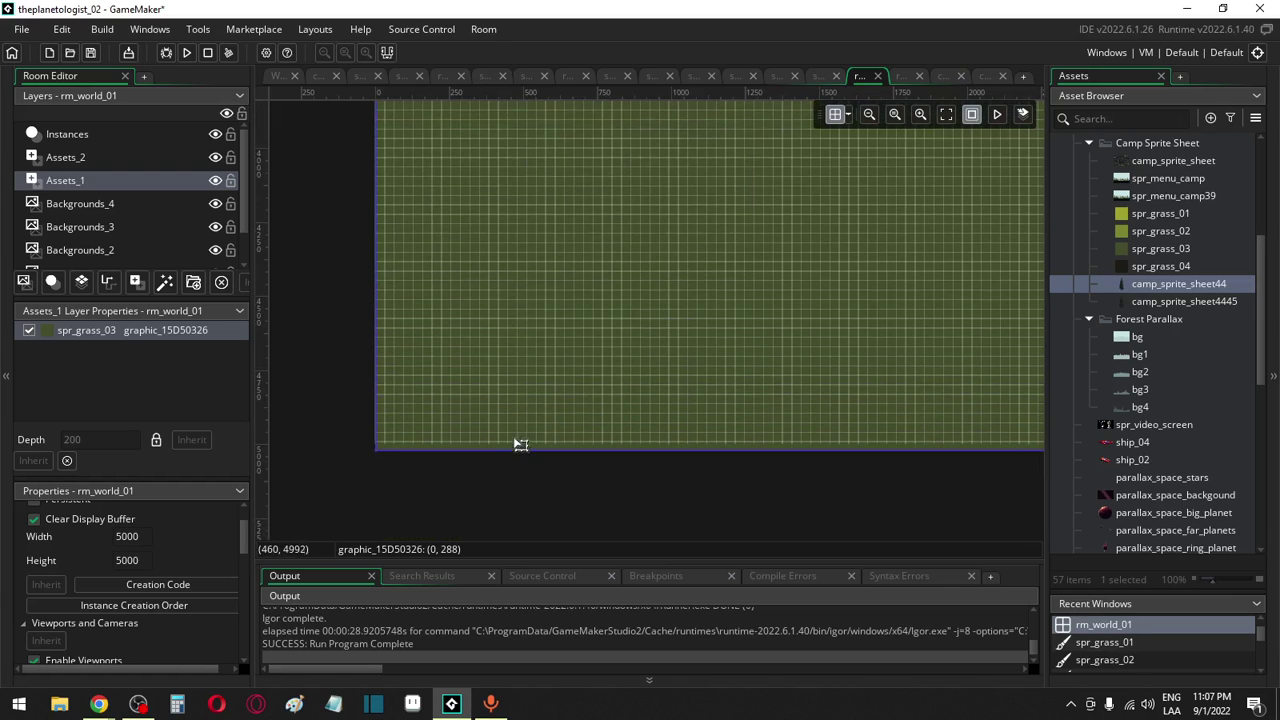
{"action": "scroll", "coordinate": [525, 435], "scroll_direction": "down", "scroll_amount": 5, "text": "ctrl"}
{"action": "scroll", "coordinate": [533, 422], "scroll_direction": "up", "scroll_amount": 3, "text": "ctrl"}
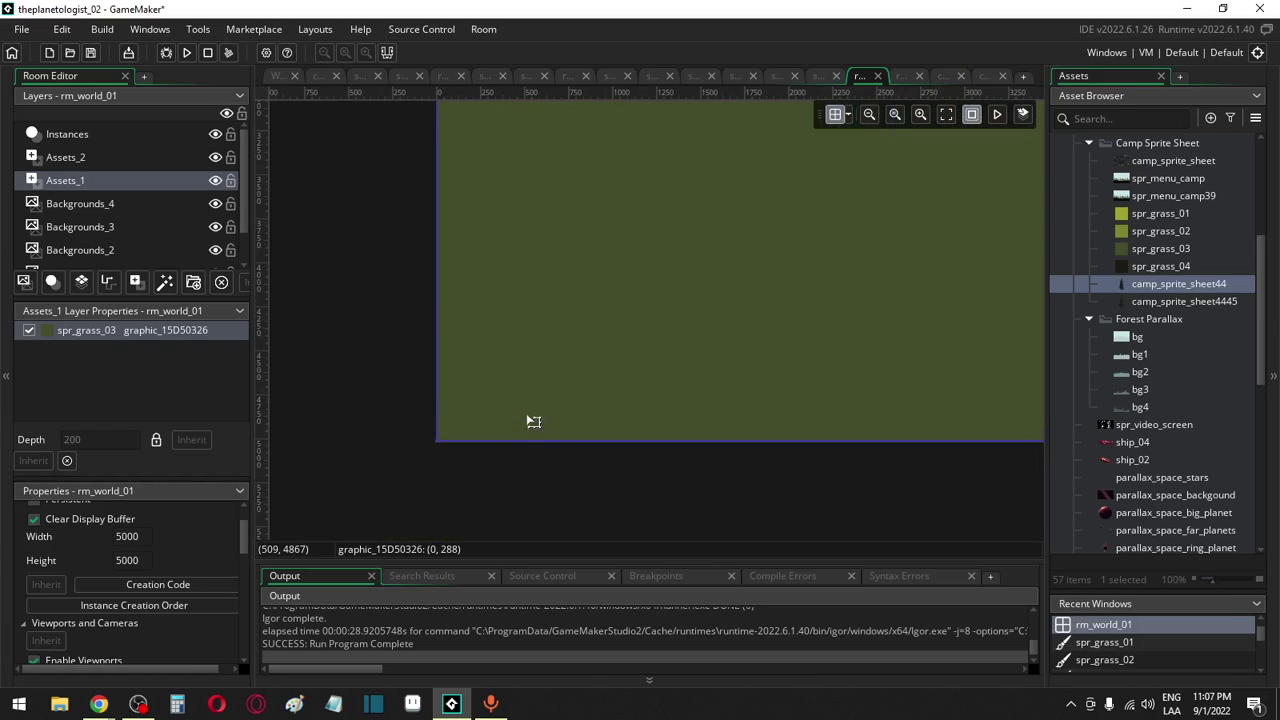
{"action": "scroll", "coordinate": [560, 343], "scroll_direction": "right", "scroll_amount": 3}
{"action": "scroll", "coordinate": [511, 371], "scroll_direction": "left", "scroll_amount": 4}
{"action": "scroll", "coordinate": [588, 337], "scroll_direction": "up", "scroll_amount": 2}
{"action": "scroll", "coordinate": [588, 337], "scroll_direction": "down", "scroll_amount": 5, "text": "ctrl"}
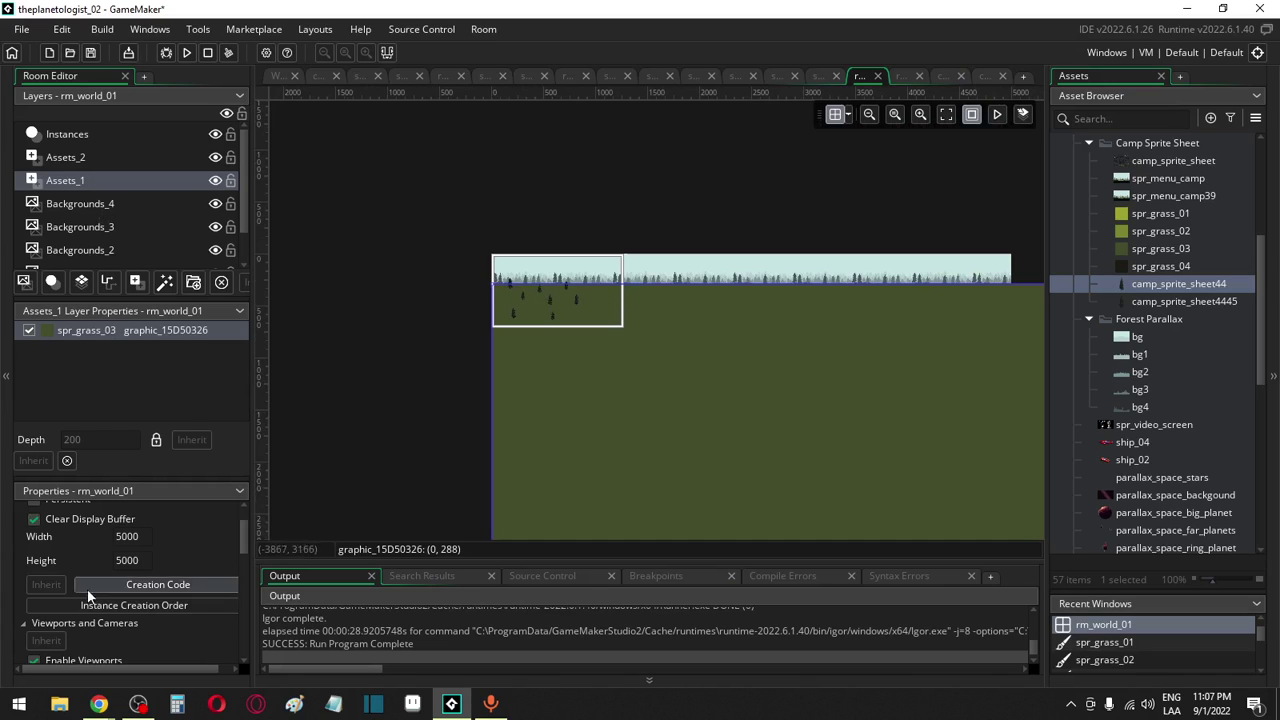
Set the Viewport 0 viewport properties of rm_world_01 to a width of 1280 and a height of 720
{"action": "scroll", "coordinate": [87, 588], "scroll_direction": "down", "scroll_amount": 5}
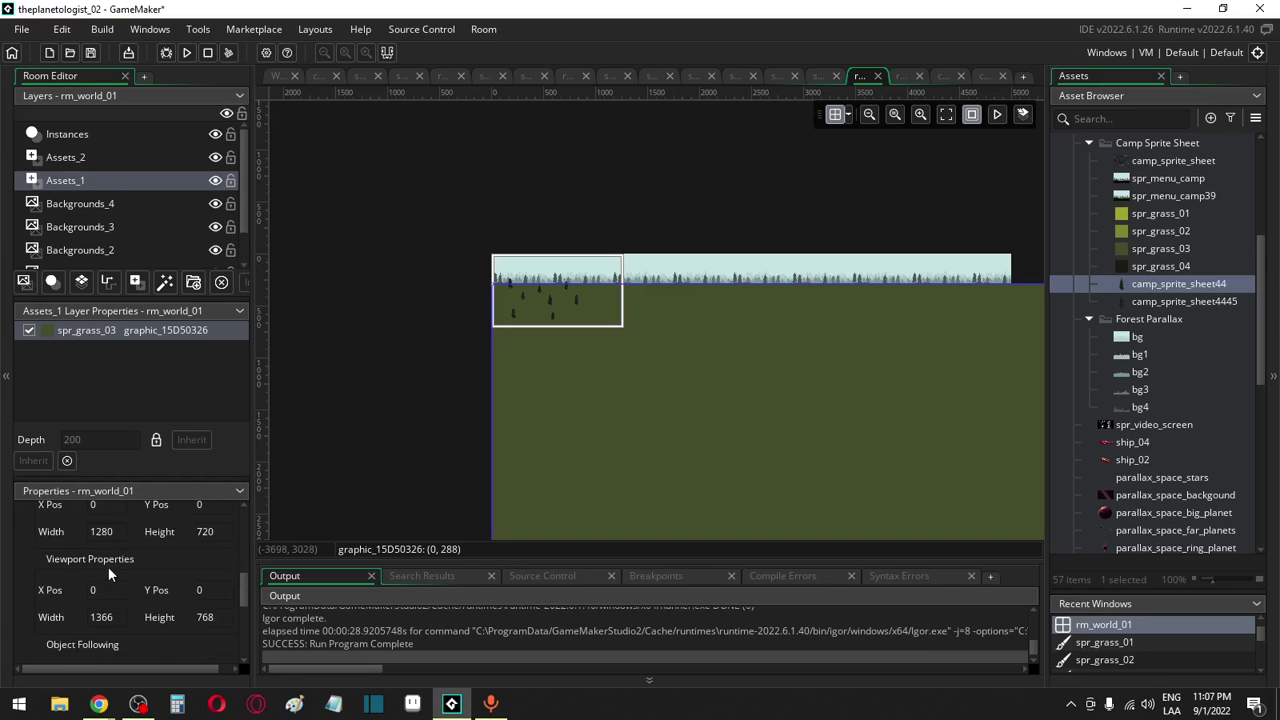
{"action": "scroll", "coordinate": [115, 572], "scroll_direction": "down", "scroll_amount": 1}
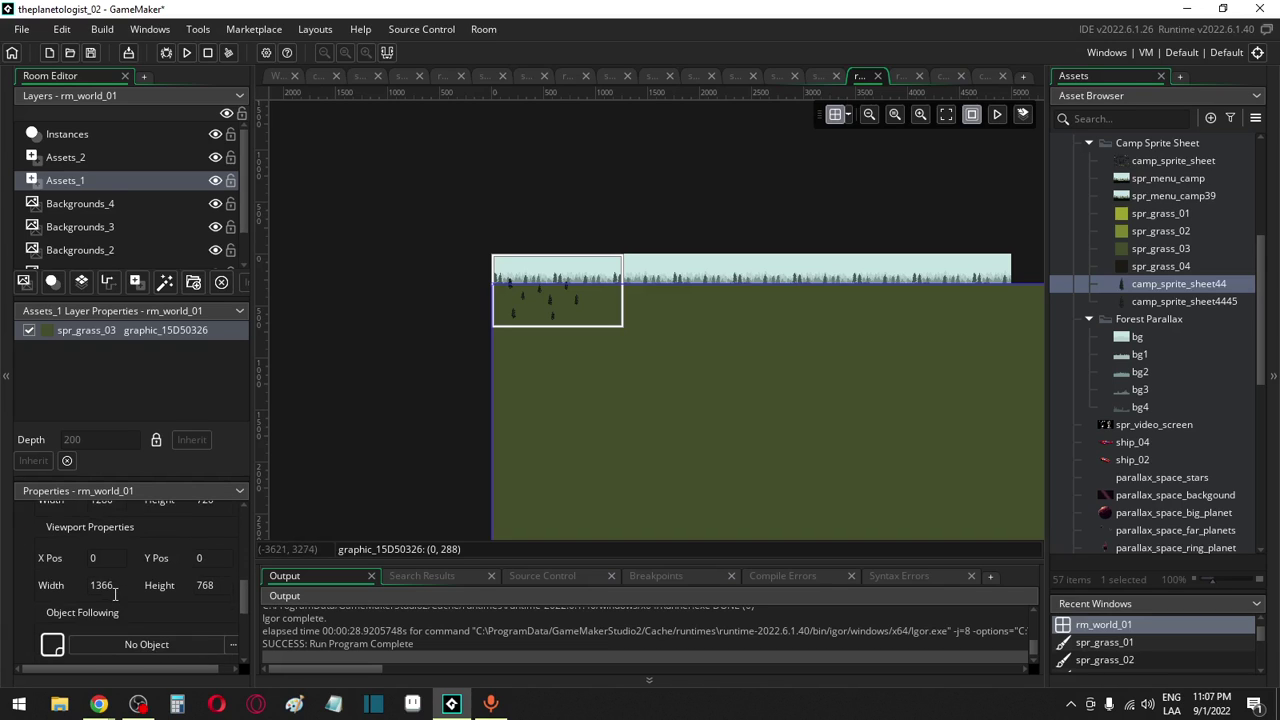
{"action": "double_click", "coordinate": [121, 578]}
{"action": "type", "text": "1280"}
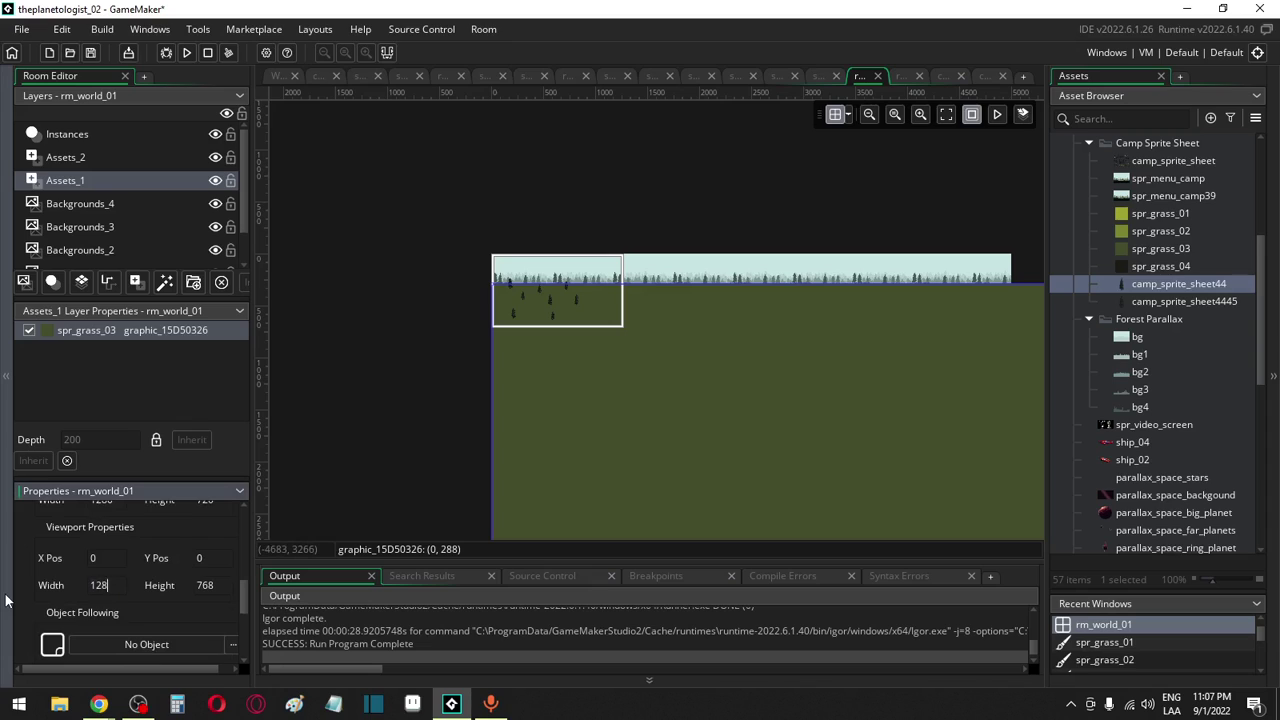
{"action": "left_click", "coordinate": [197, 590]}
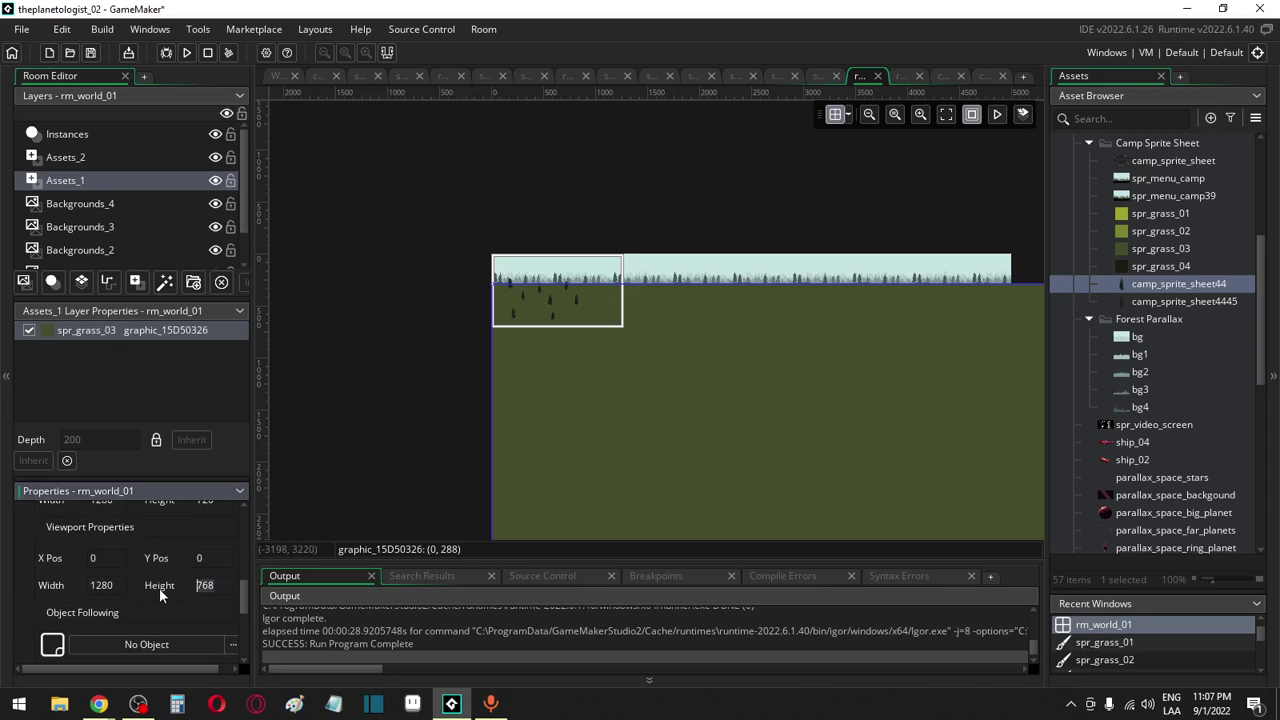
{"action": "type", "text": "720"}
Assign obj_planetologist as the object followed by the Viewport 0 camera of rm_world_01
{"action": "scroll", "coordinate": [1199, 409], "scroll_direction": "down", "scroll_amount": 4}
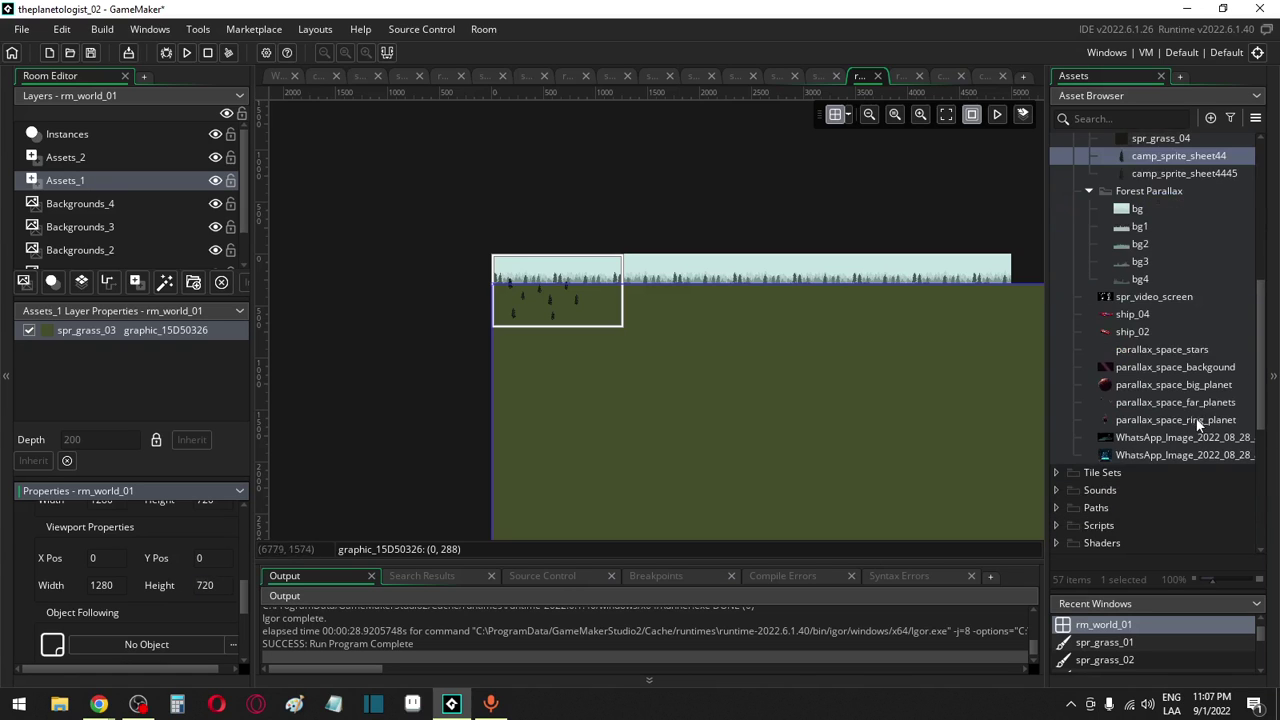
{"action": "scroll", "coordinate": [1165, 455], "scroll_direction": "up", "scroll_amount": 4}
{"action": "scroll", "coordinate": [1159, 470], "scroll_direction": "up", "scroll_amount": 3}
{"action": "scroll", "coordinate": [1159, 472], "scroll_direction": "down", "scroll_amount": 10}
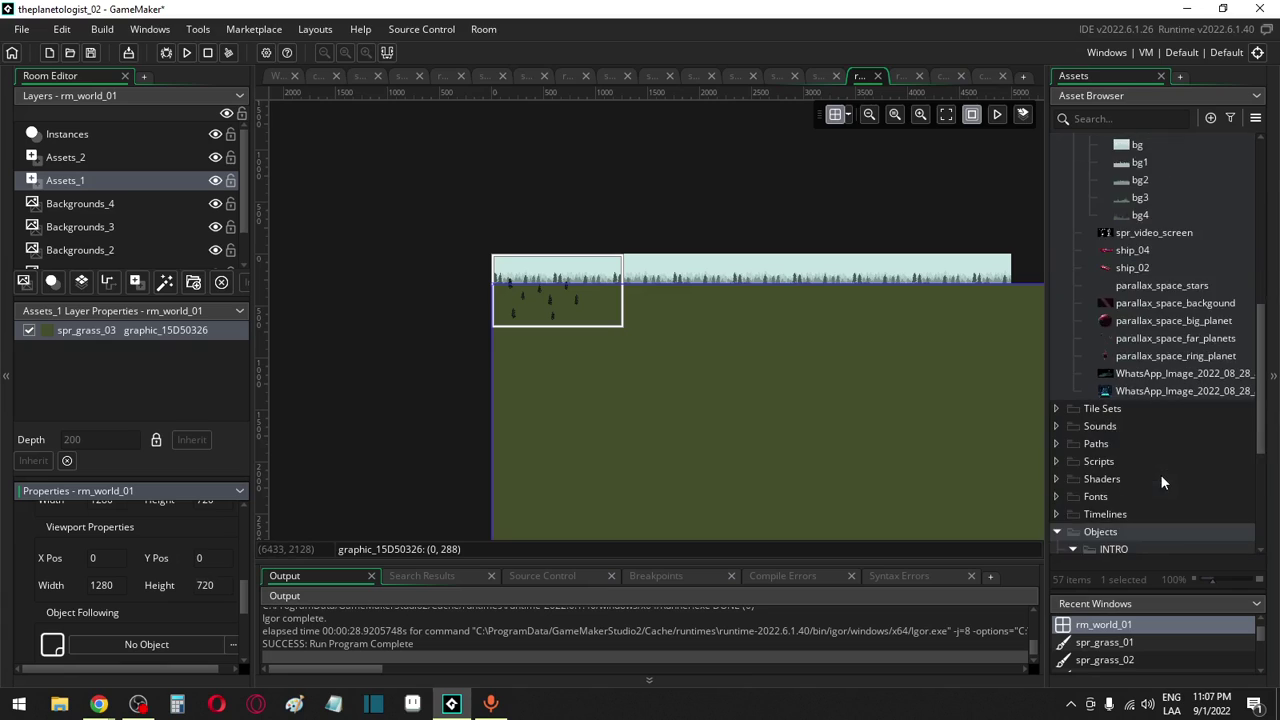
{"action": "scroll", "coordinate": [1161, 477], "scroll_direction": "down", "scroll_amount": 2}
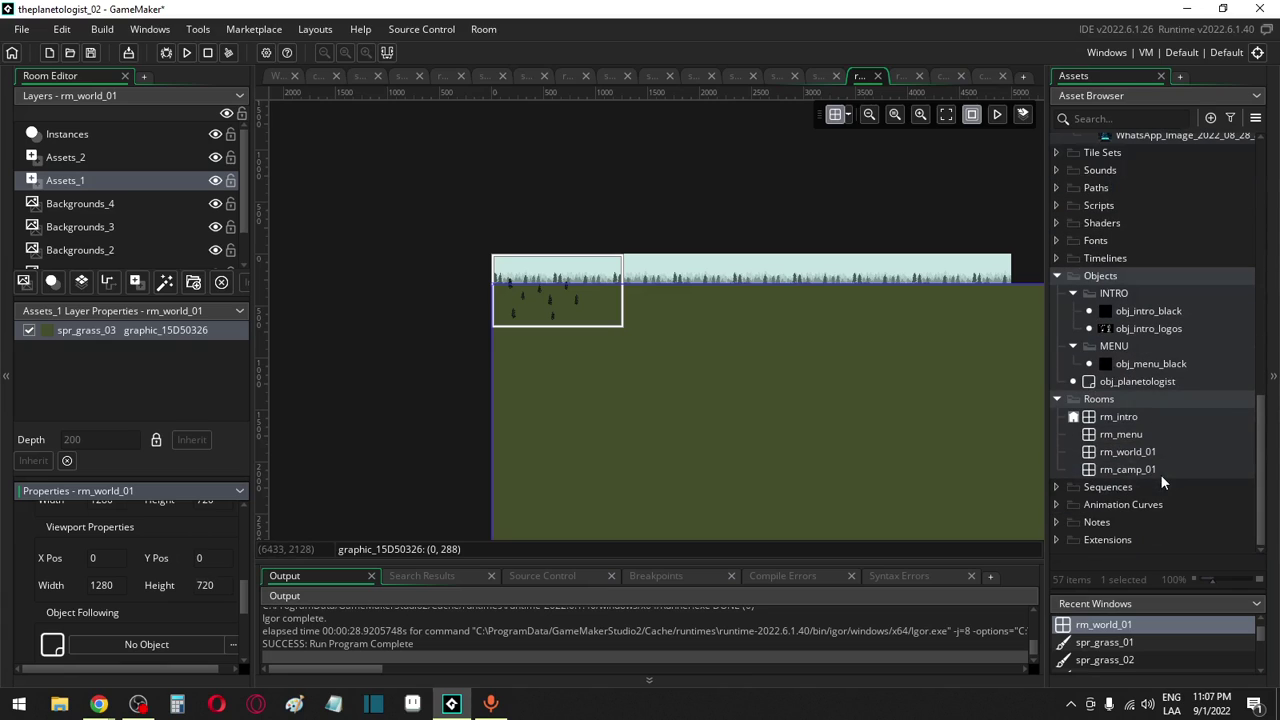
{"action": "left_click", "coordinate": [1145, 380]}
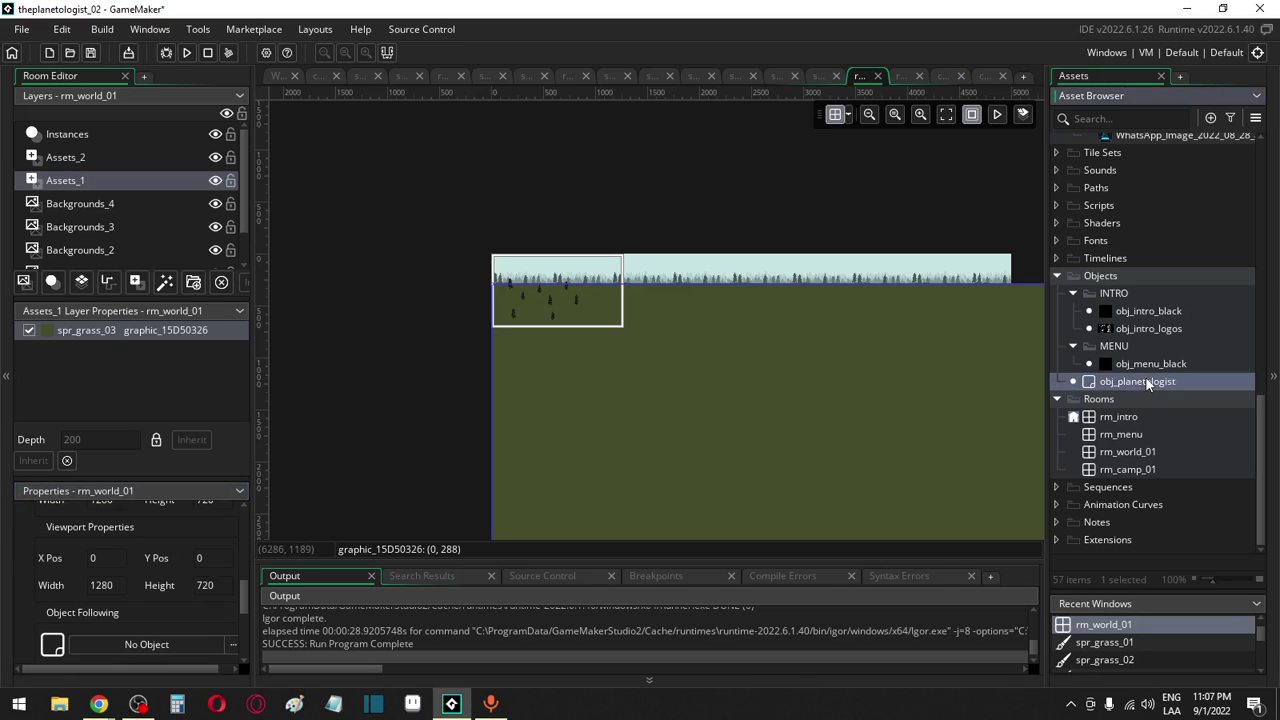
{"action": "left_click_drag", "start_coordinate": [1145, 380], "coordinate": [110, 656]}
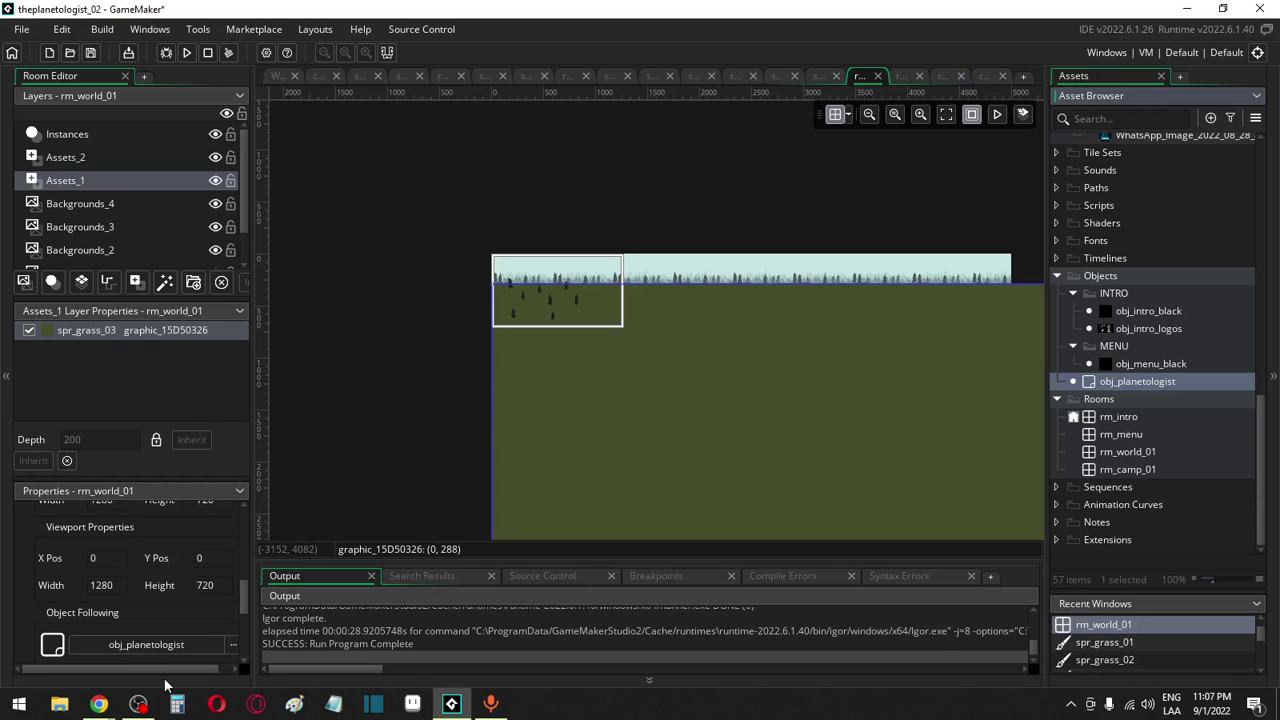
Start a test run of the game
{"action": "left_click", "coordinate": [1186, 9]}
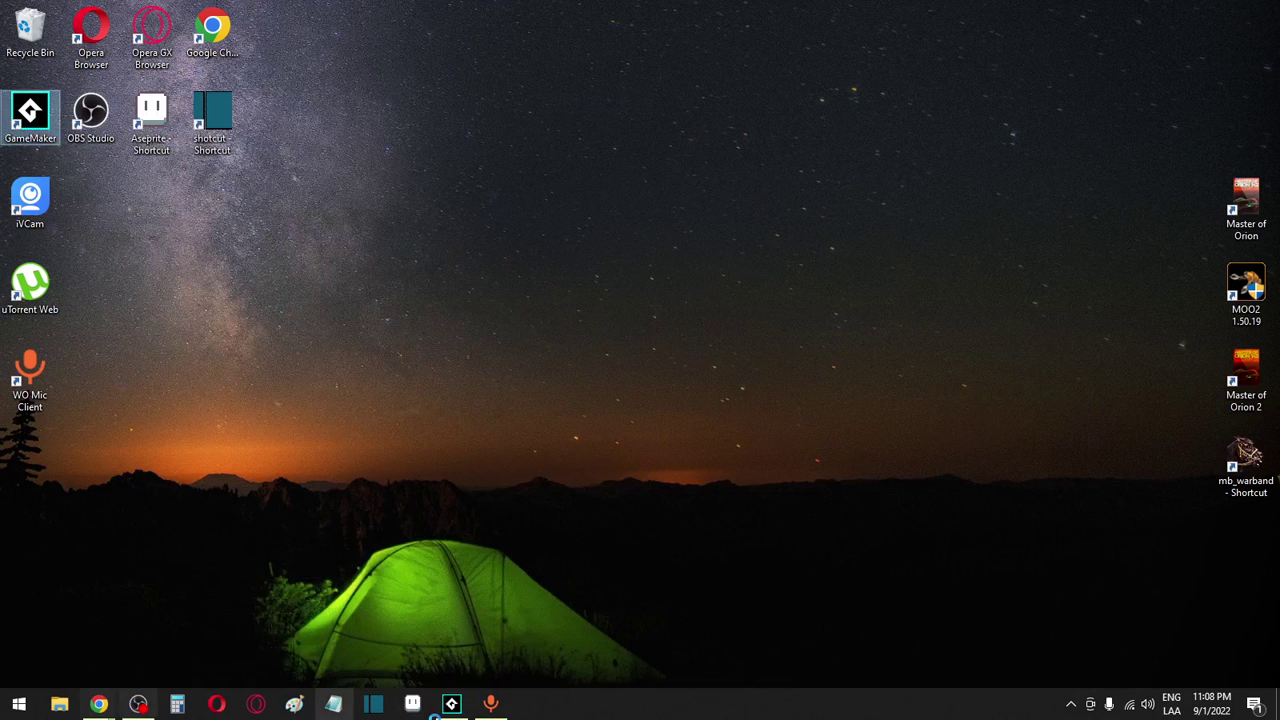
{"action": "left_click", "coordinate": [455, 705]}
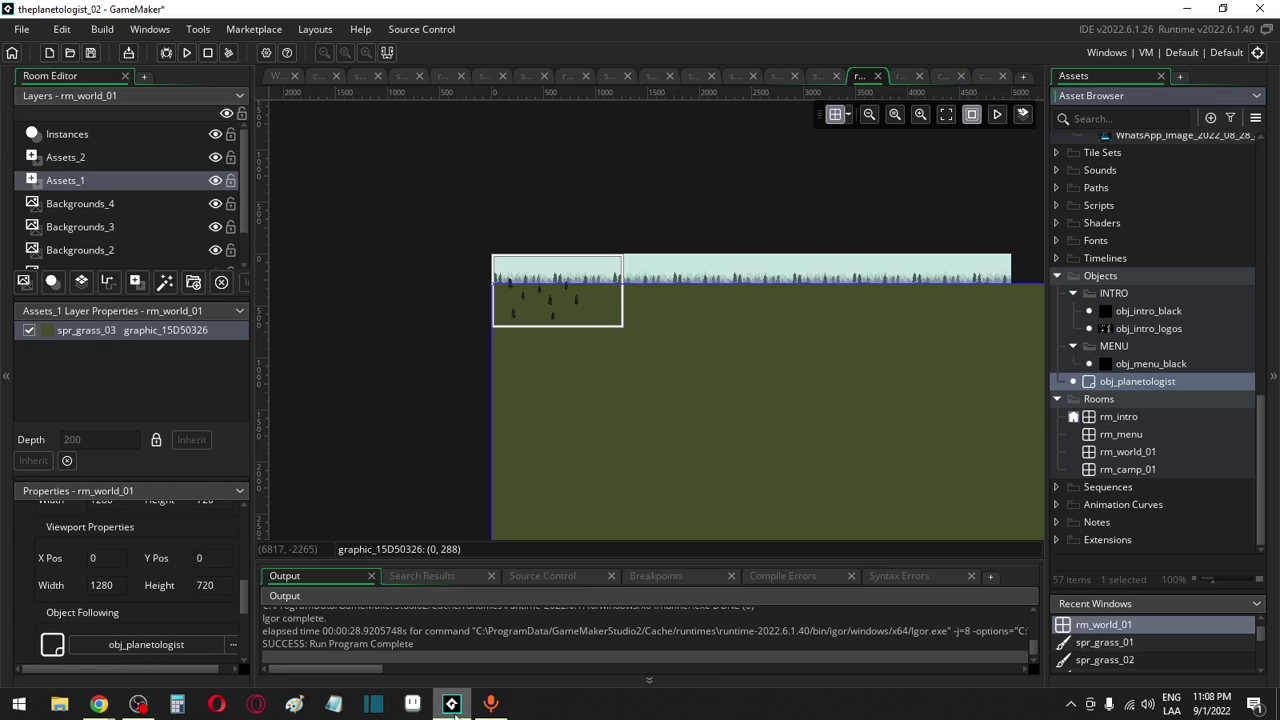
{"action": "left_click", "coordinate": [187, 53]}
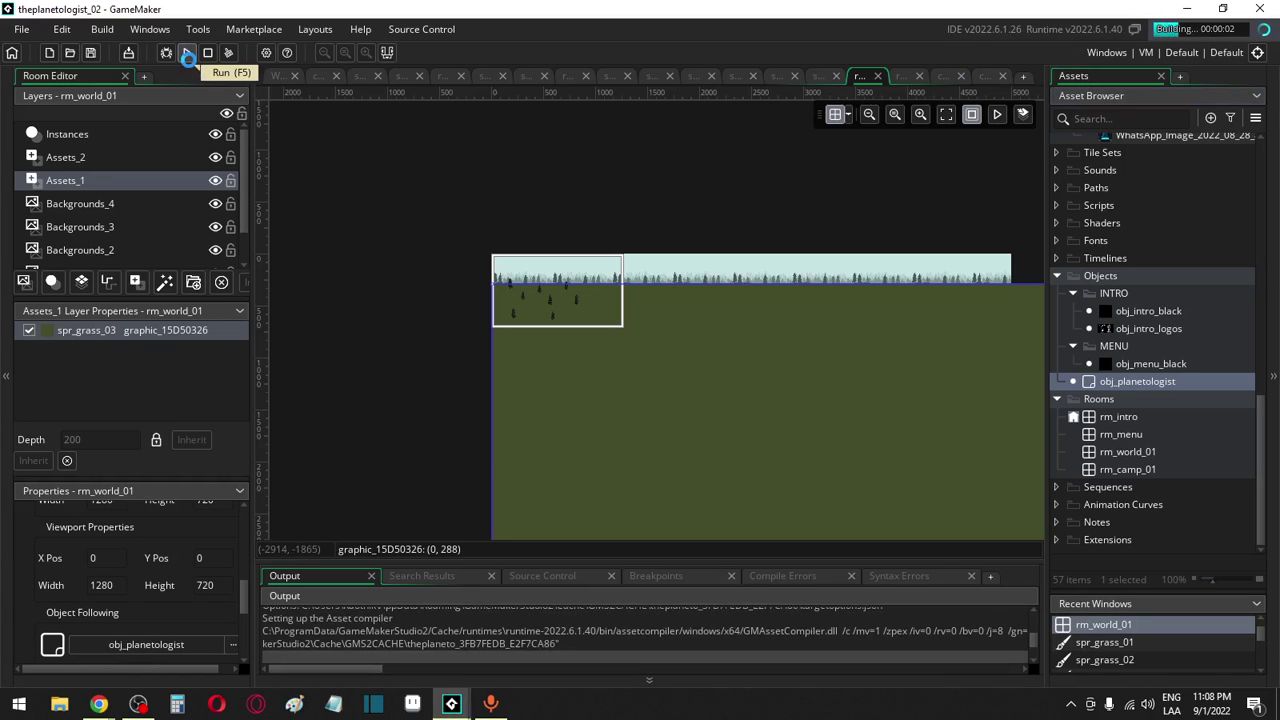
Enable Start fullscreen and Allow fullscreen switching in the Windows graphics game options and apply them
{"action": "left_click", "coordinate": [265, 55]}
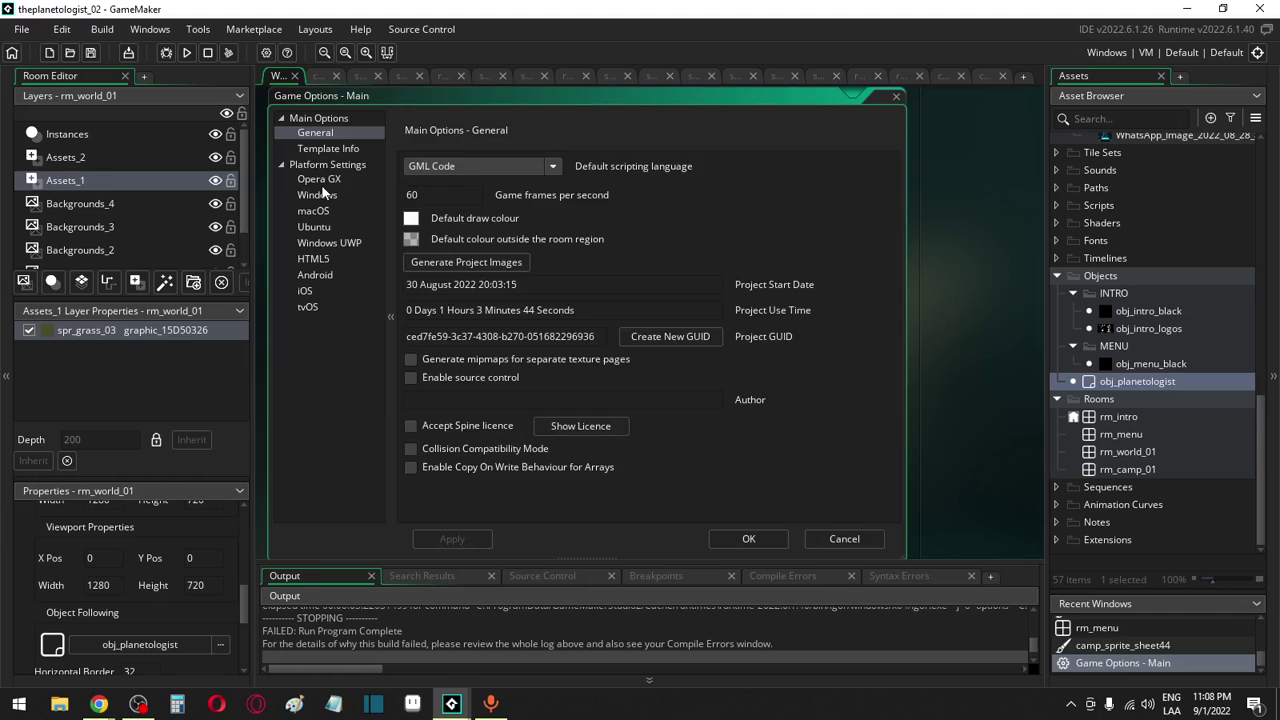
{"action": "left_click", "coordinate": [321, 184]}
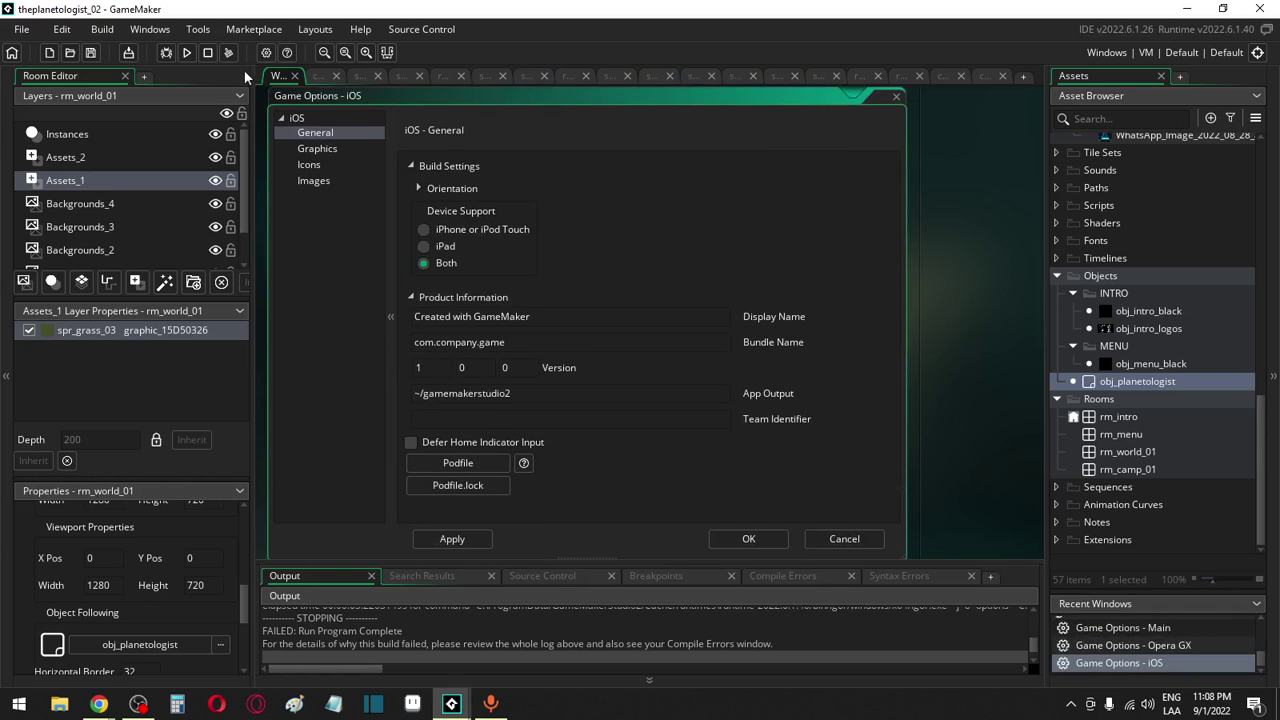
{"action": "left_click", "coordinate": [265, 52]}
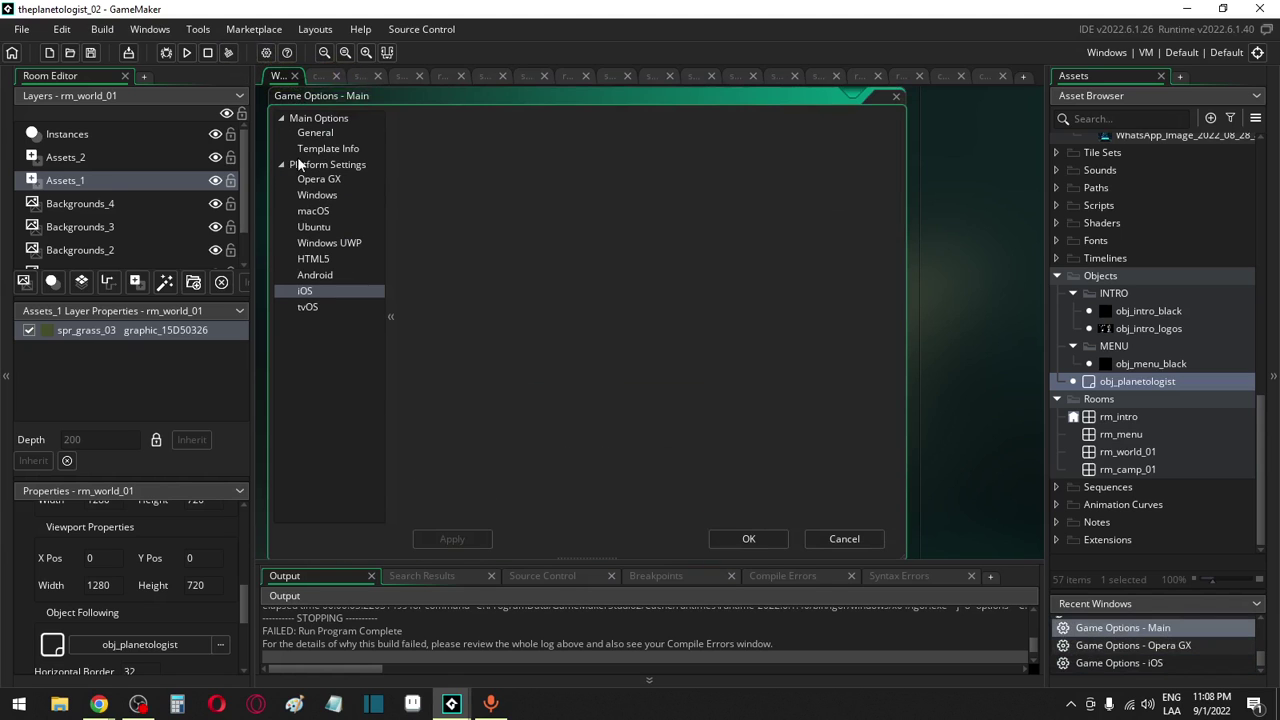
{"action": "left_click", "coordinate": [305, 194]}
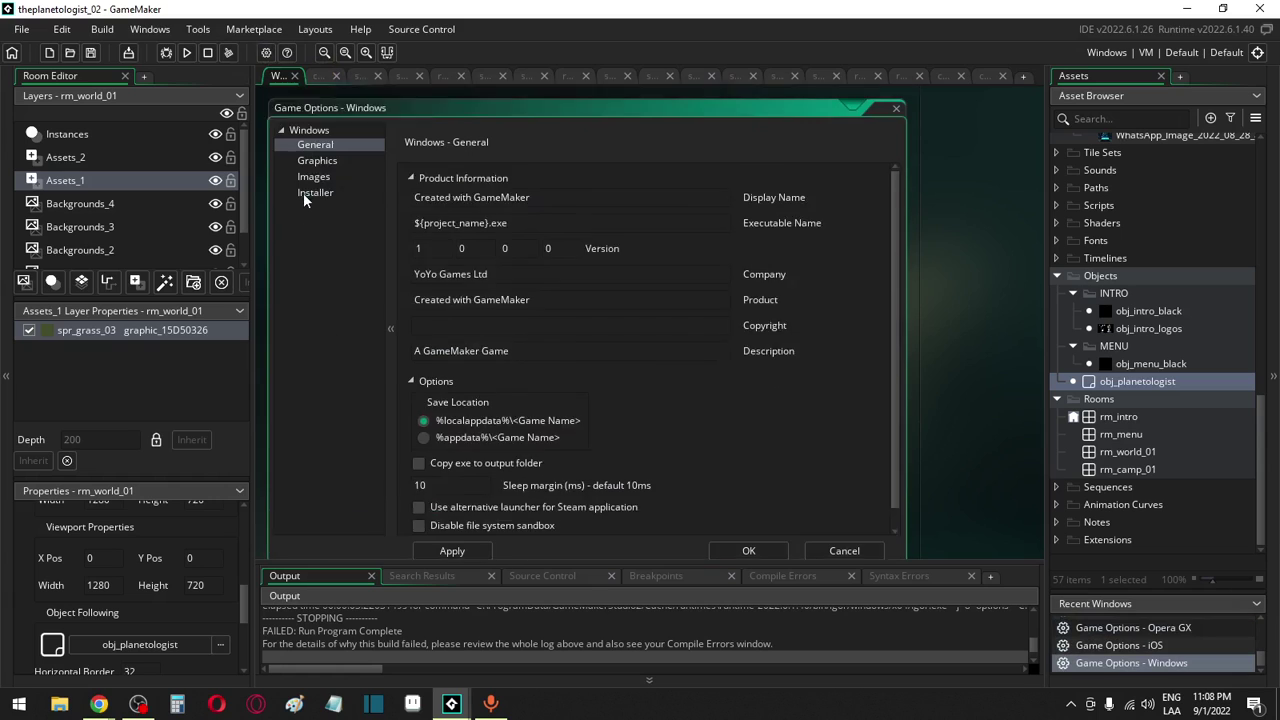
{"action": "left_click", "coordinate": [316, 148]}
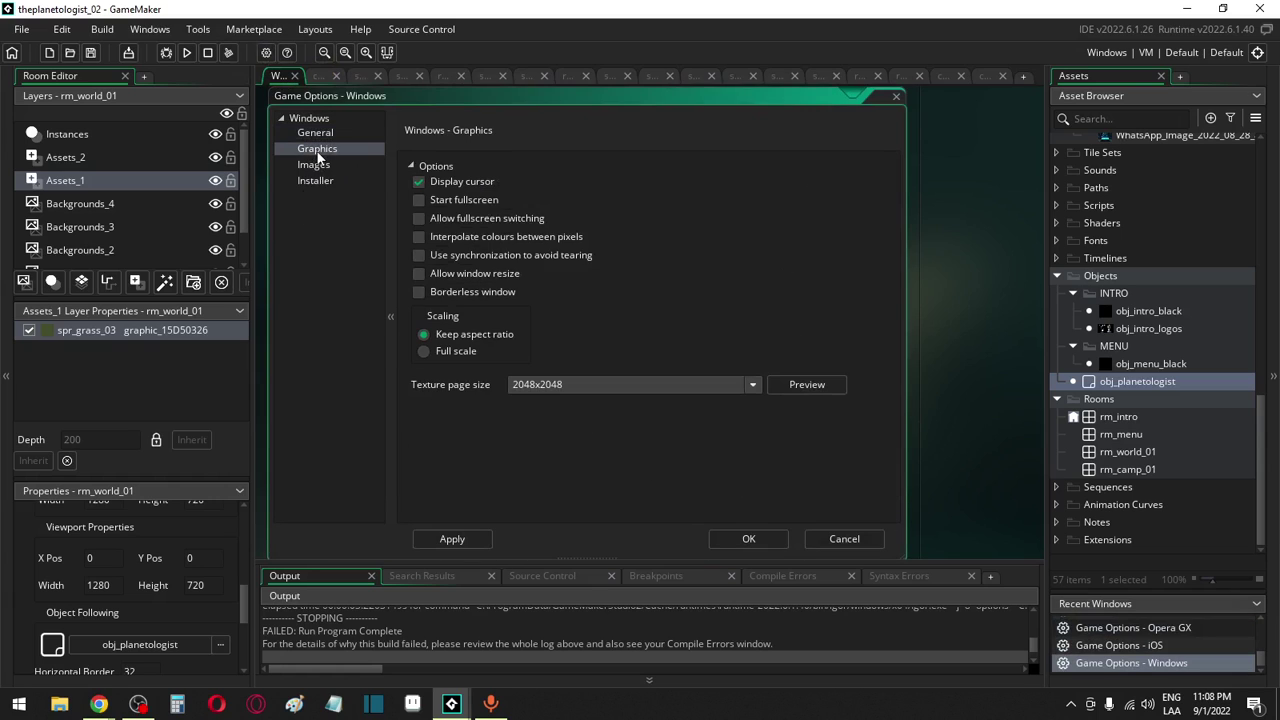
{"action": "left_click", "coordinate": [418, 200]}
{"action": "left_click", "coordinate": [418, 218]}
{"action": "left_click", "coordinate": [451, 530]}
Review the Windows general, images and installer options and the HTML5 graphics options
{"action": "left_click", "coordinate": [331, 137]}
{"action": "left_click", "coordinate": [322, 166]}
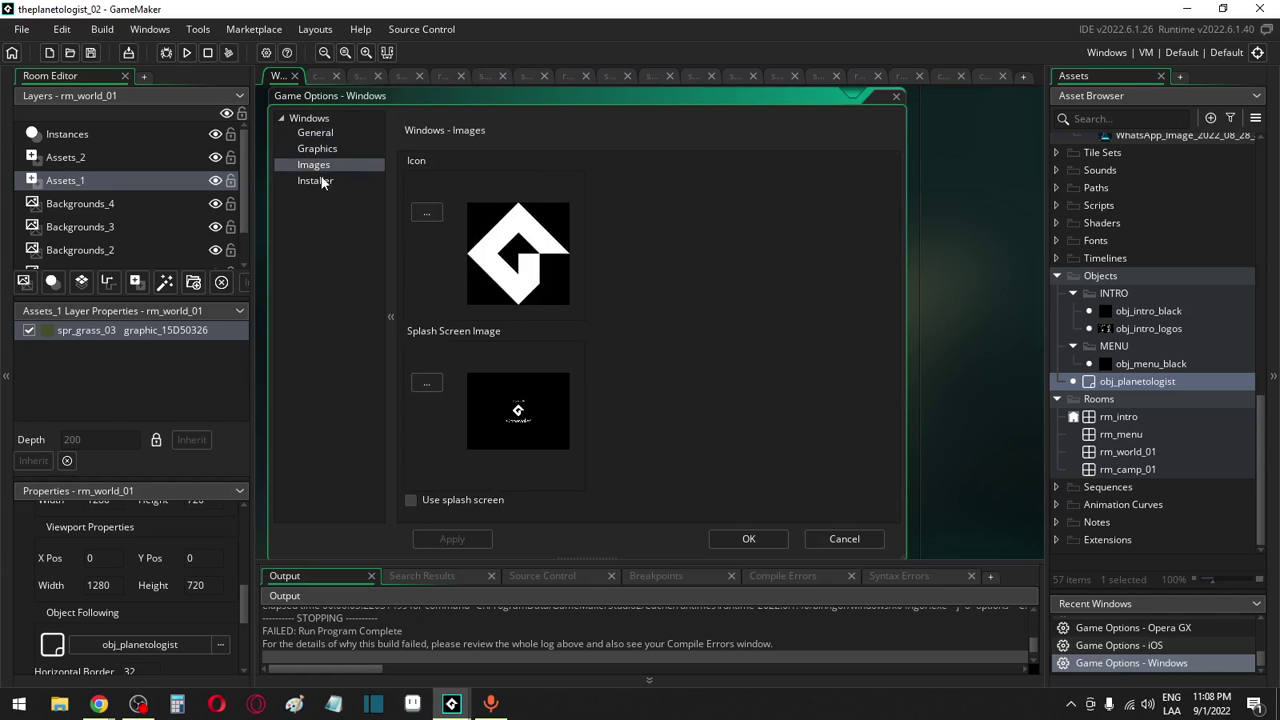
{"action": "left_click", "coordinate": [323, 180]}
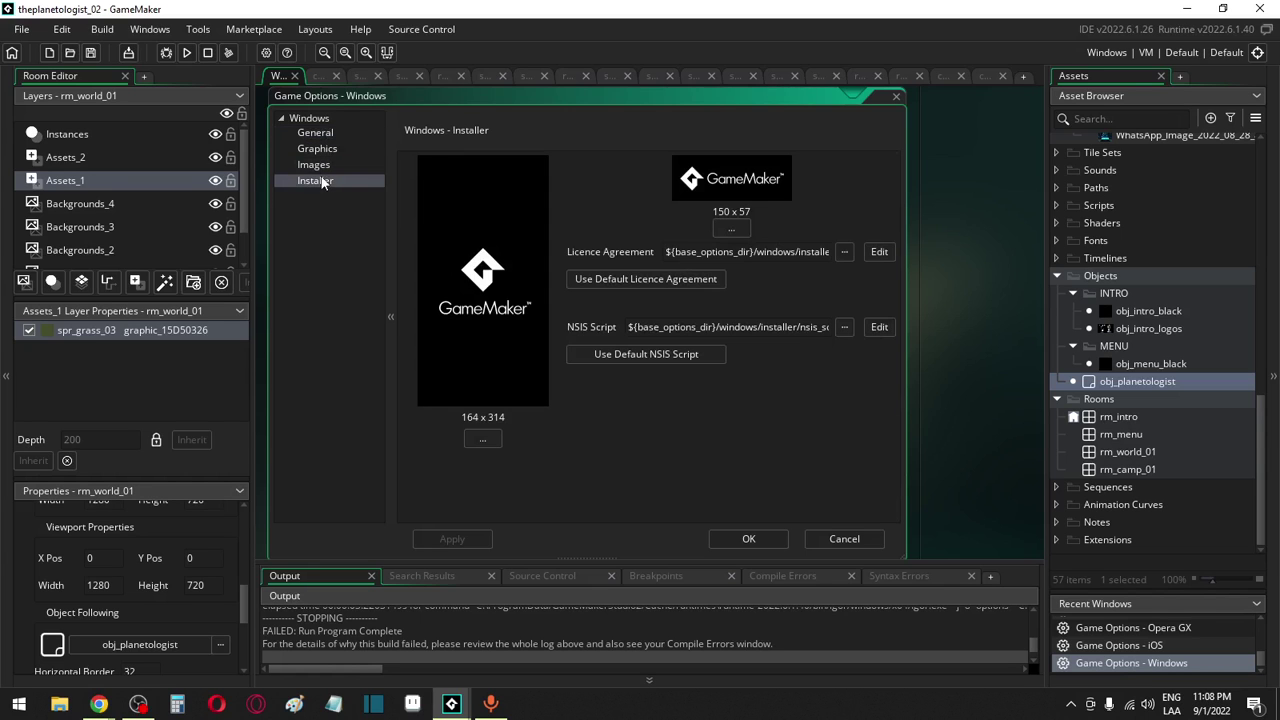
{"action": "left_click", "coordinate": [266, 52]}
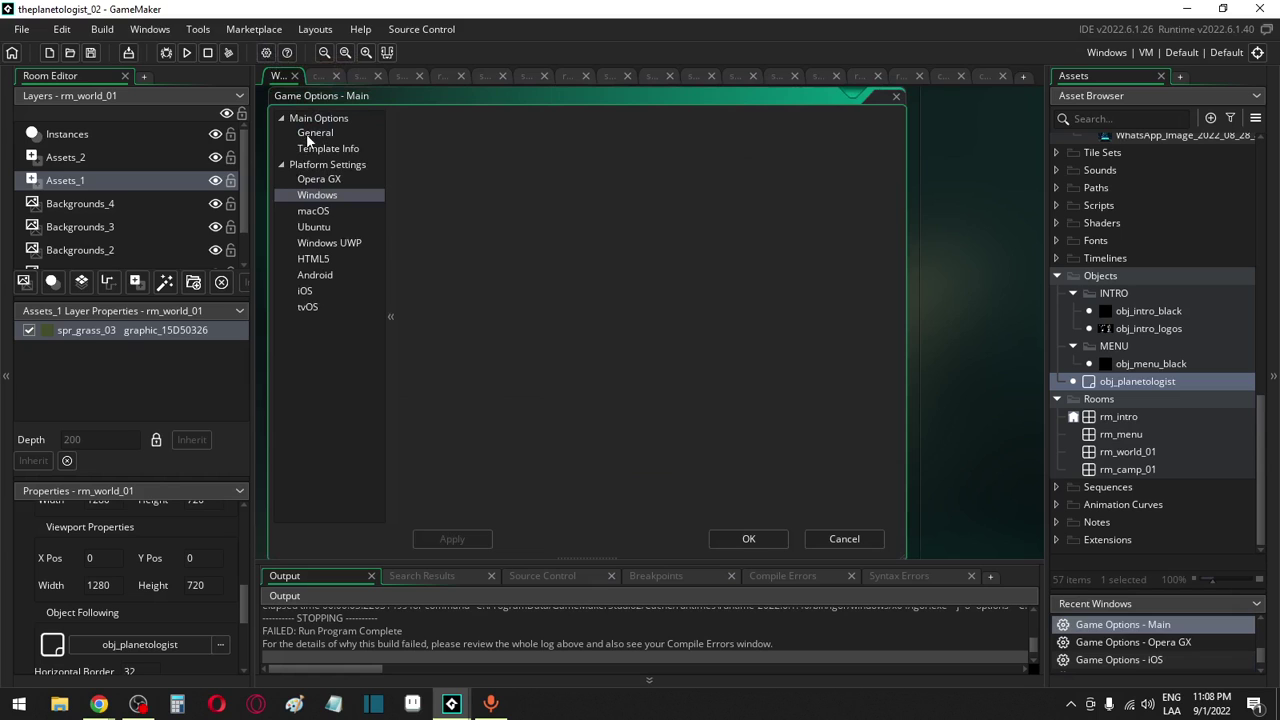
{"action": "left_click", "coordinate": [313, 260]}
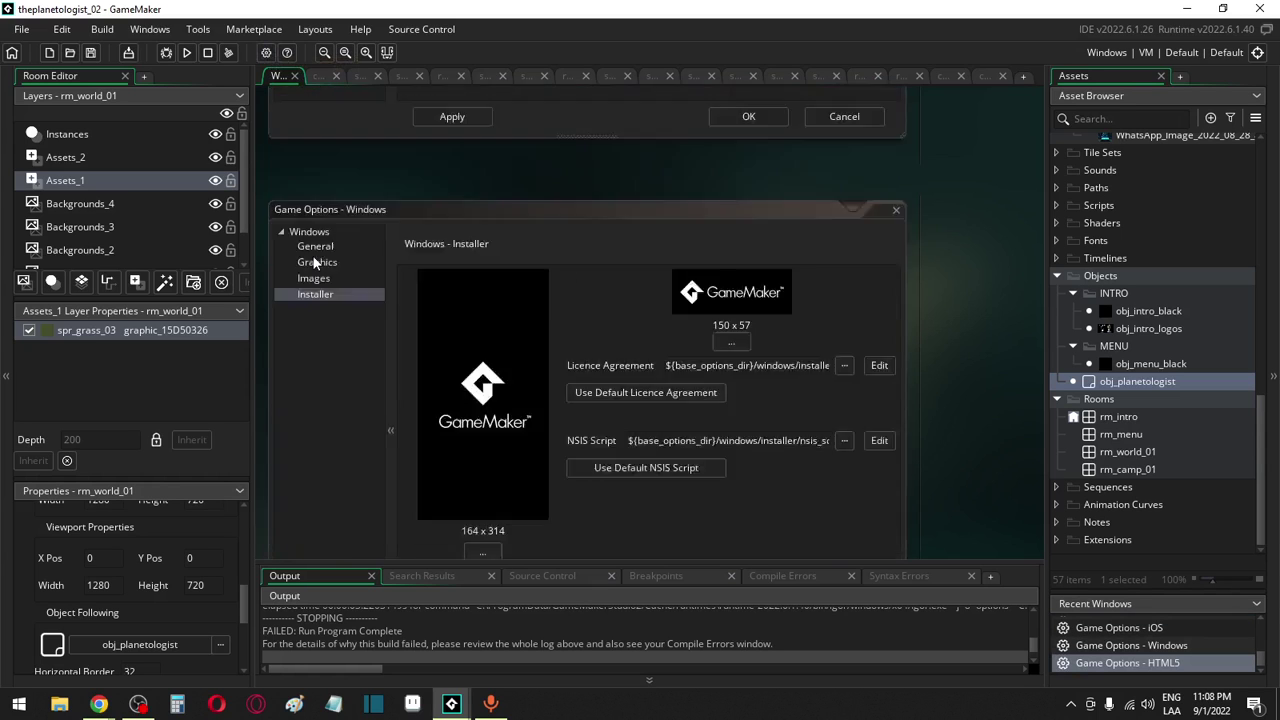
{"action": "left_click", "coordinate": [305, 167]}
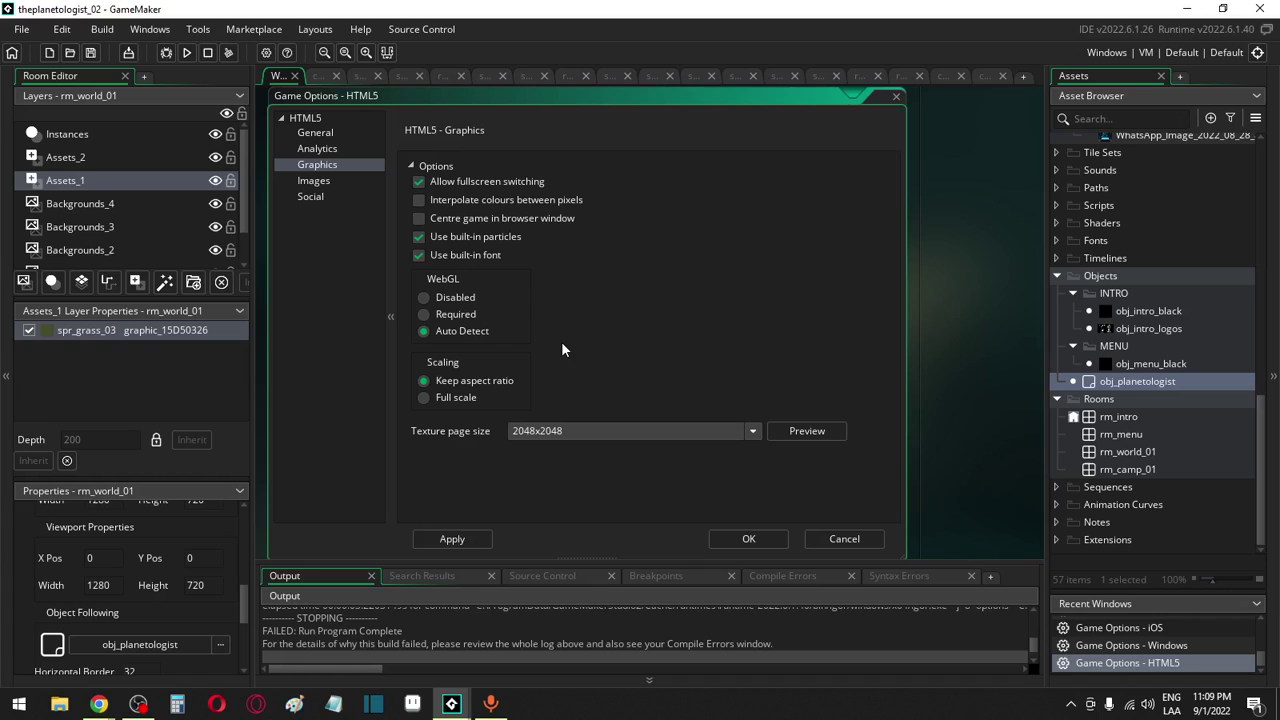
Save the project and run the game to test the fullscreen and camera settings
{"action": "left_click", "coordinate": [90, 52]}
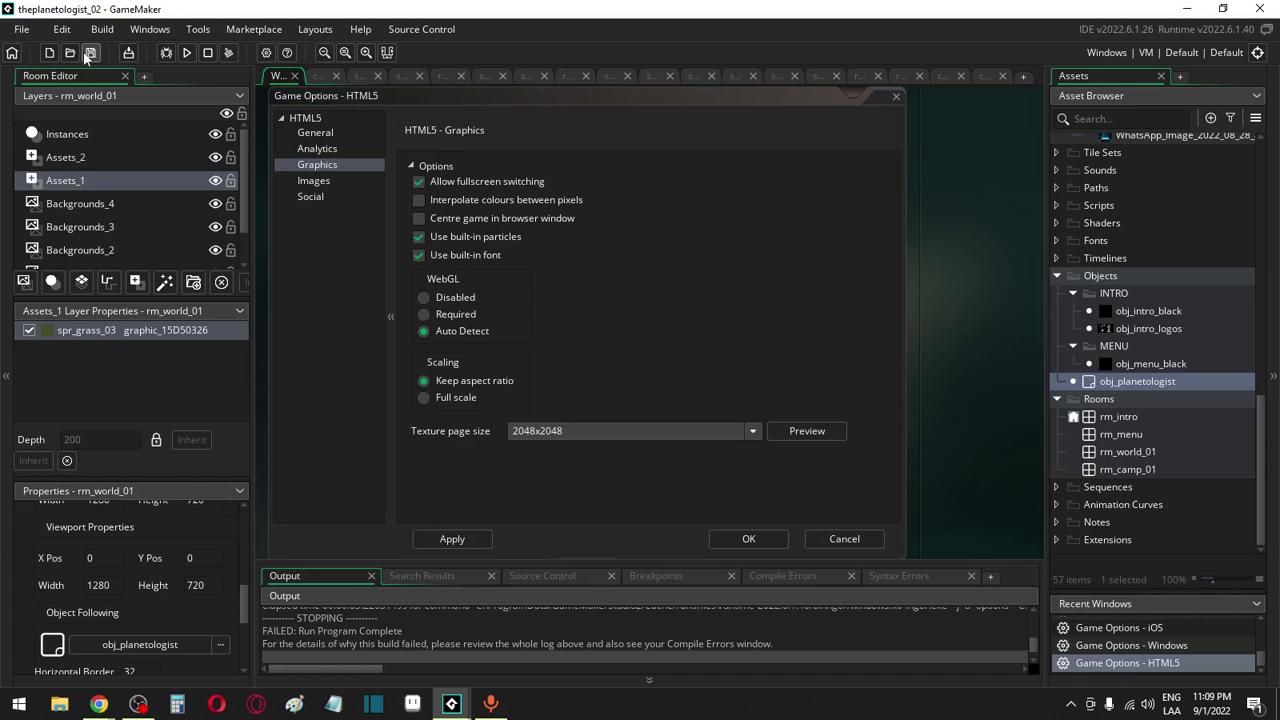
{"action": "left_click", "coordinate": [188, 53]}
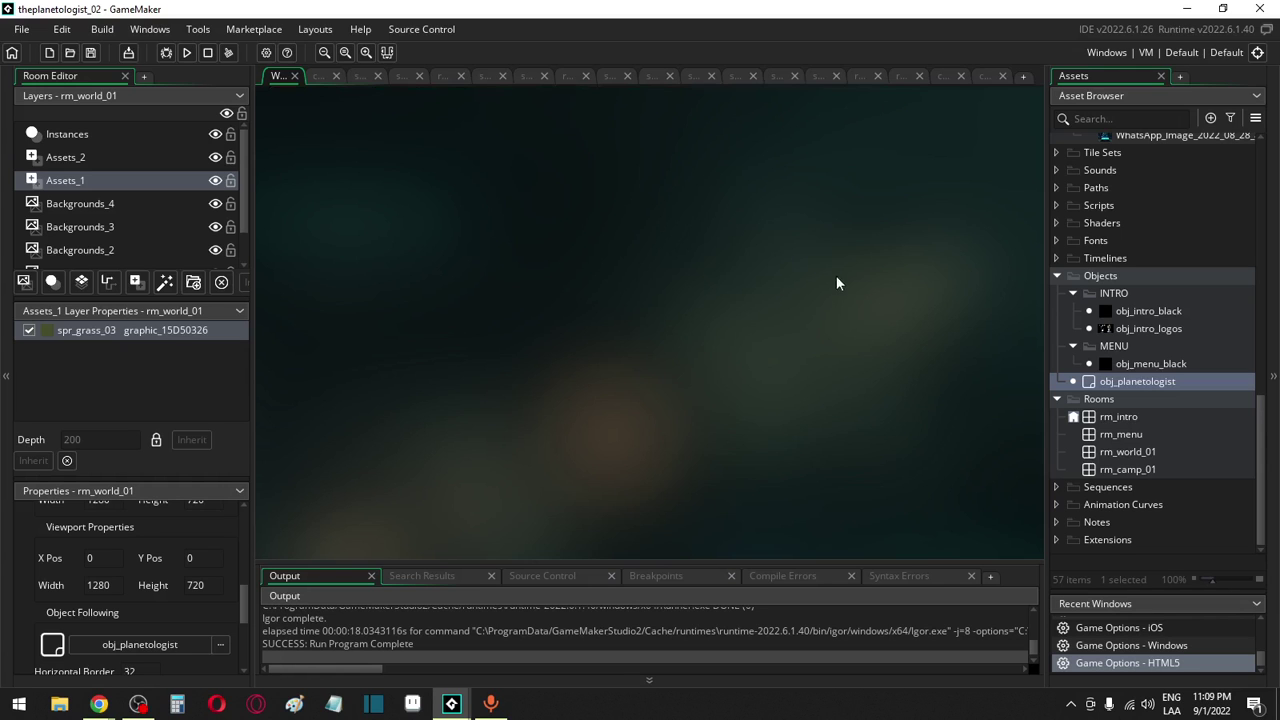
Widen the asset browser and move the second GameMaker window showing the Start Page out of the way
{"action": "left_click", "coordinate": [319, 75]}
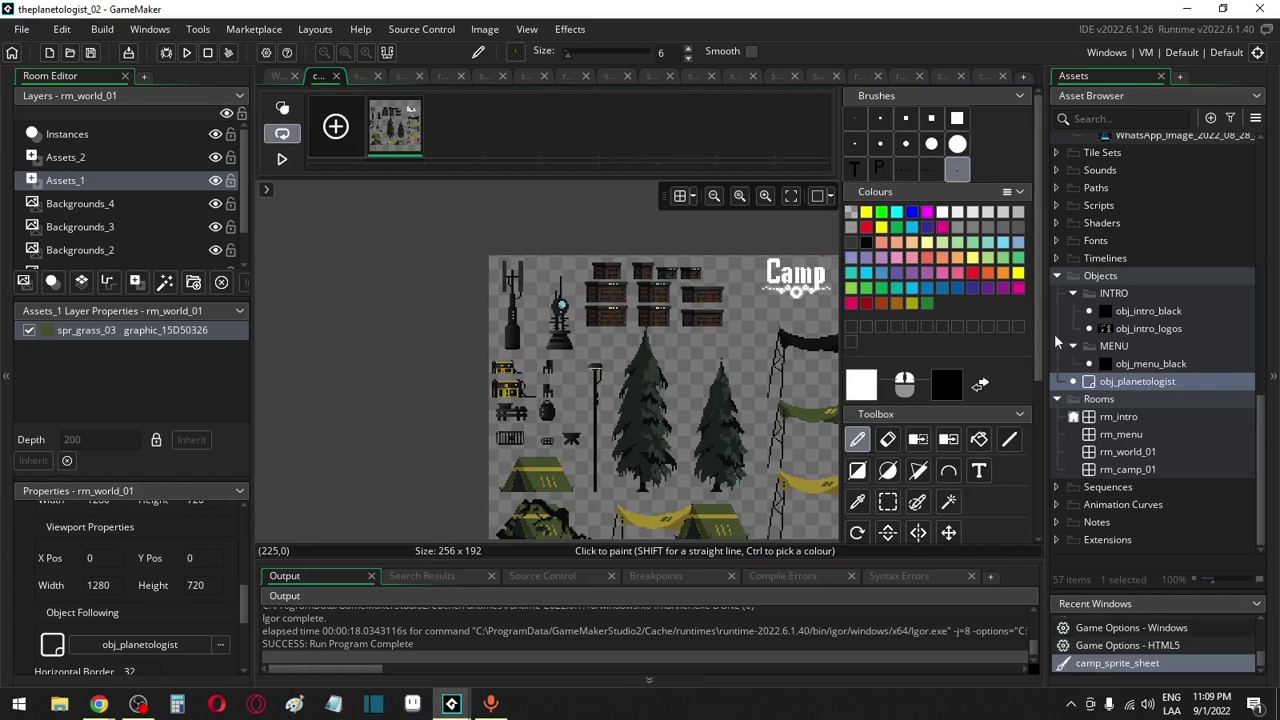
{"action": "left_click_drag", "start_coordinate": [1047, 290], "coordinate": [991, 285]}
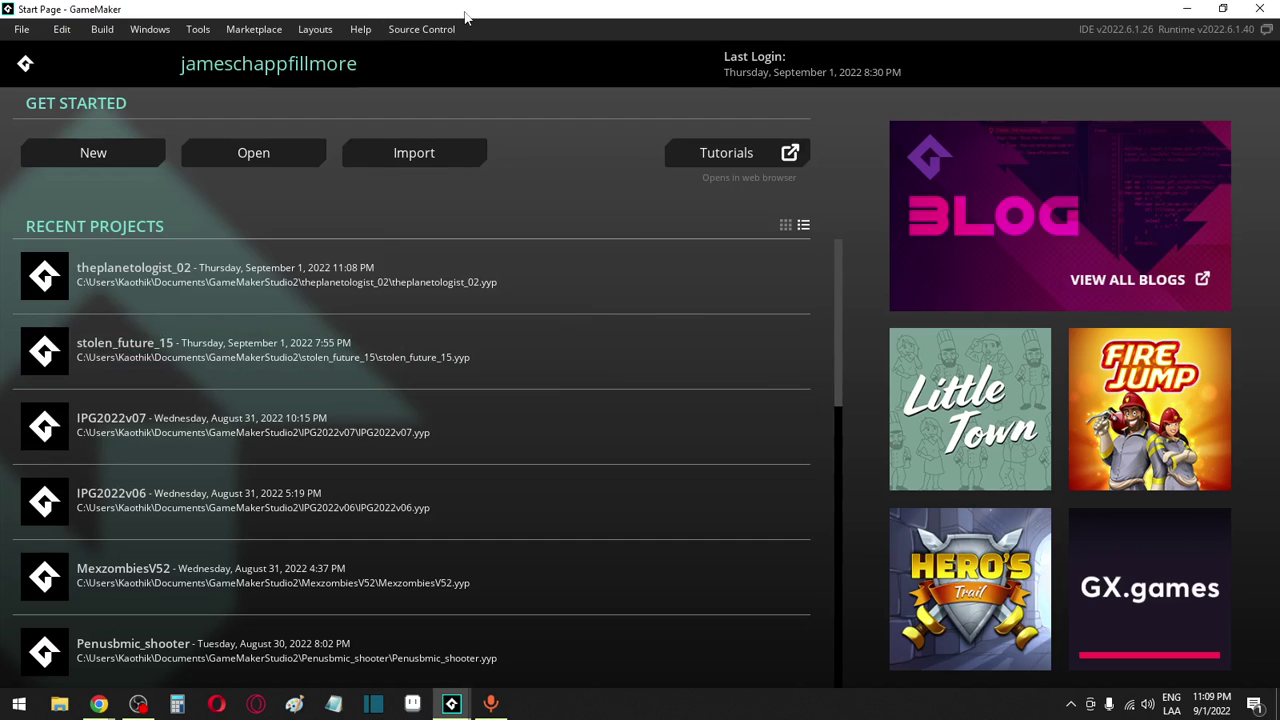
{"action": "left_click_drag", "start_coordinate": [467, 14], "coordinate": [0, 34]}
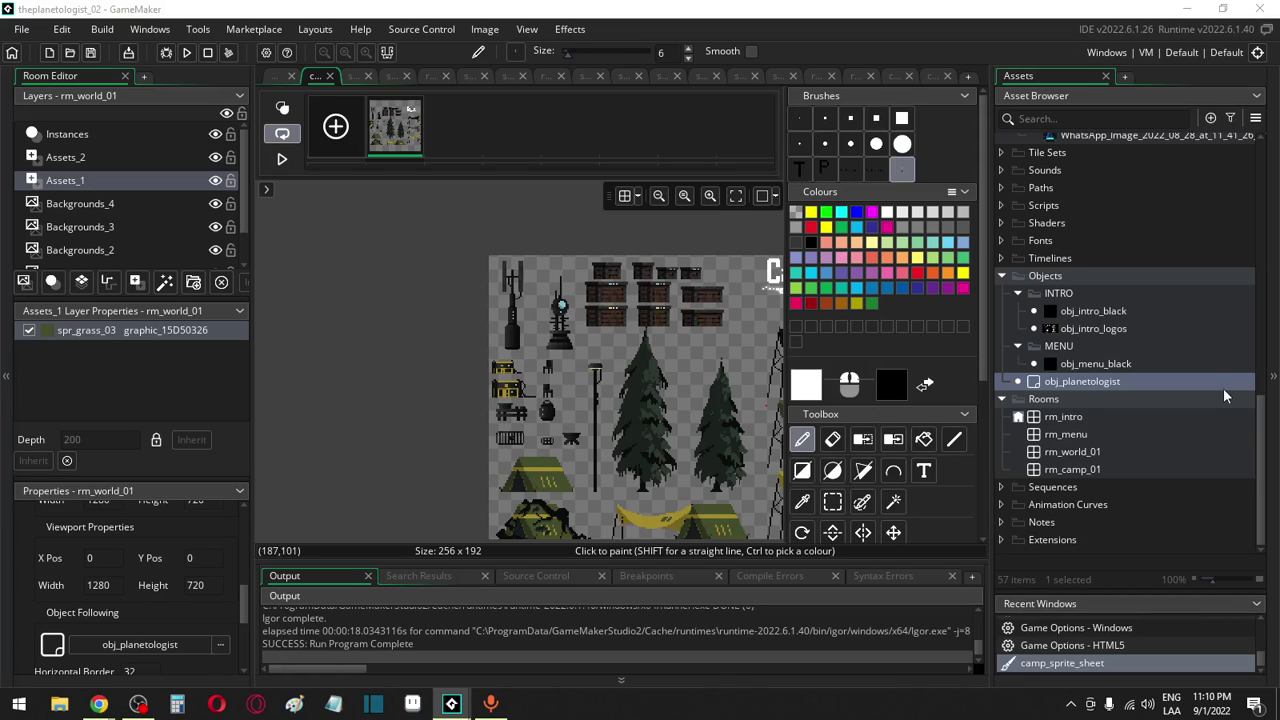
Open obj_planetologist and assign spr_gunslinger_idle from the Gunslinger sprites folder as its sprite
{"action": "left_click", "coordinate": [1093, 384]}
{"action": "double_click", "coordinate": [1093, 384]}
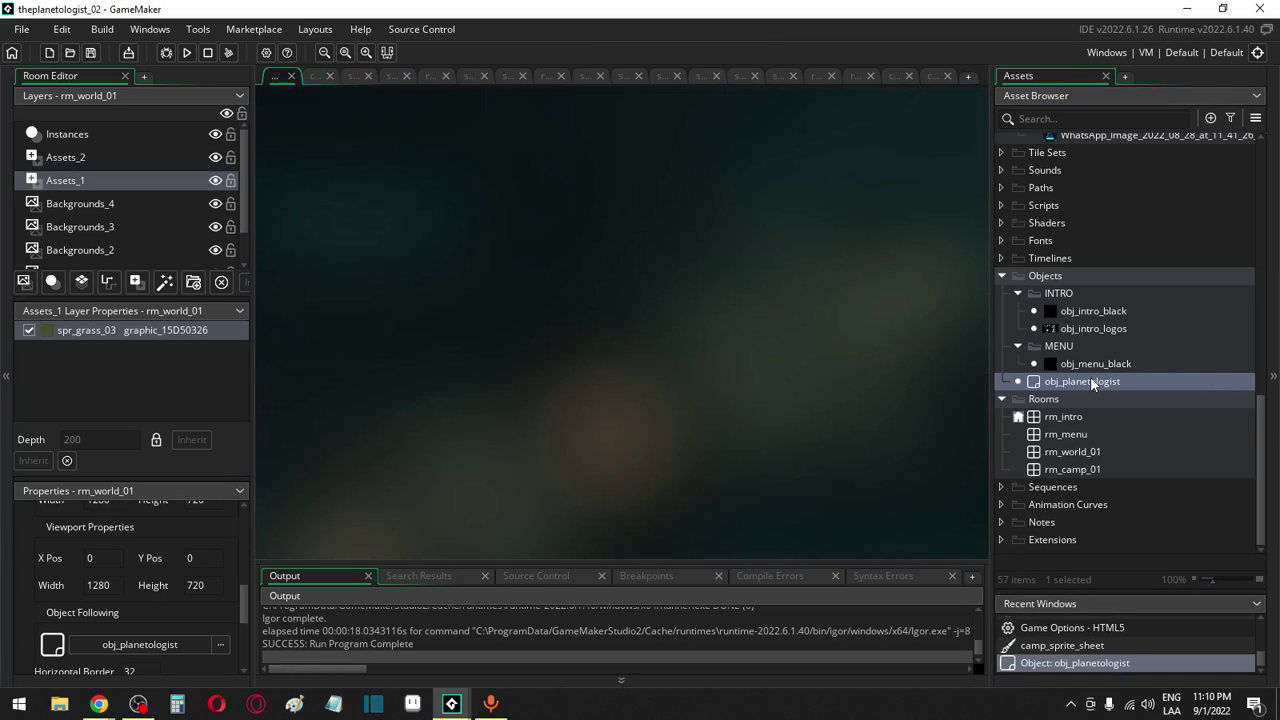
{"action": "scroll", "coordinate": [1085, 395], "scroll_direction": "up", "scroll_amount": 10}
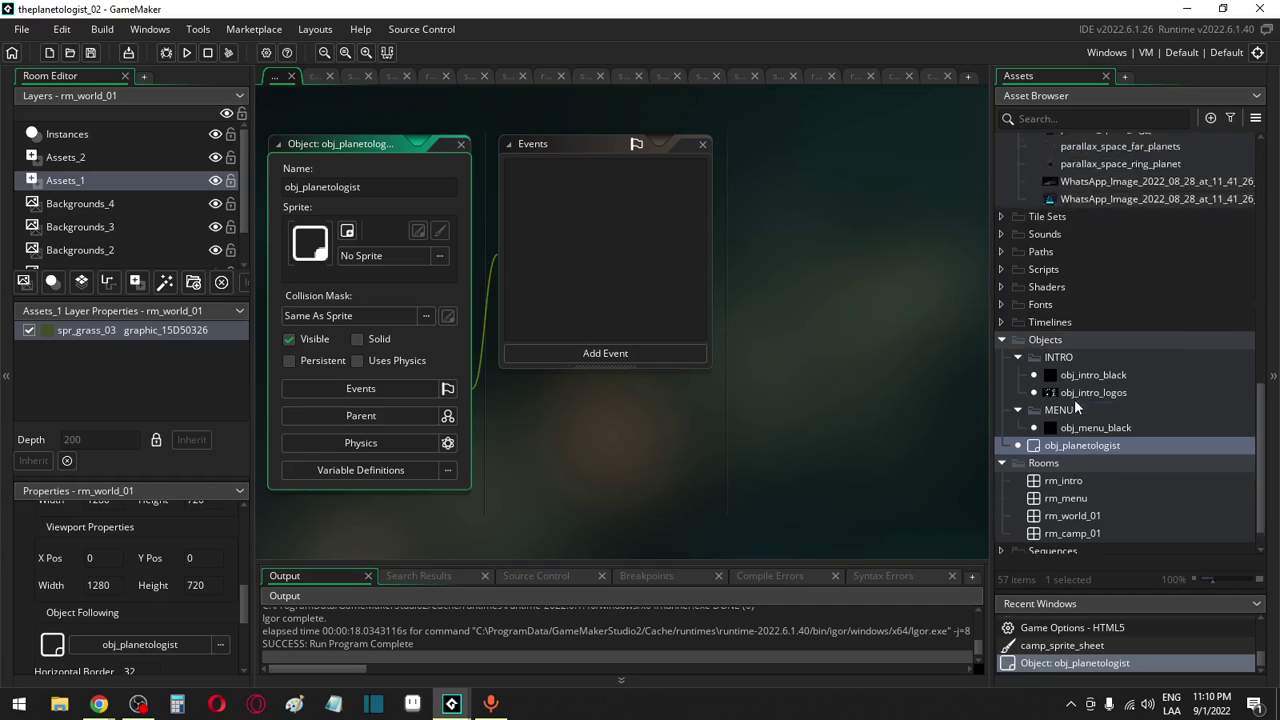
{"action": "scroll", "coordinate": [1076, 402], "scroll_direction": "up", "scroll_amount": 5}
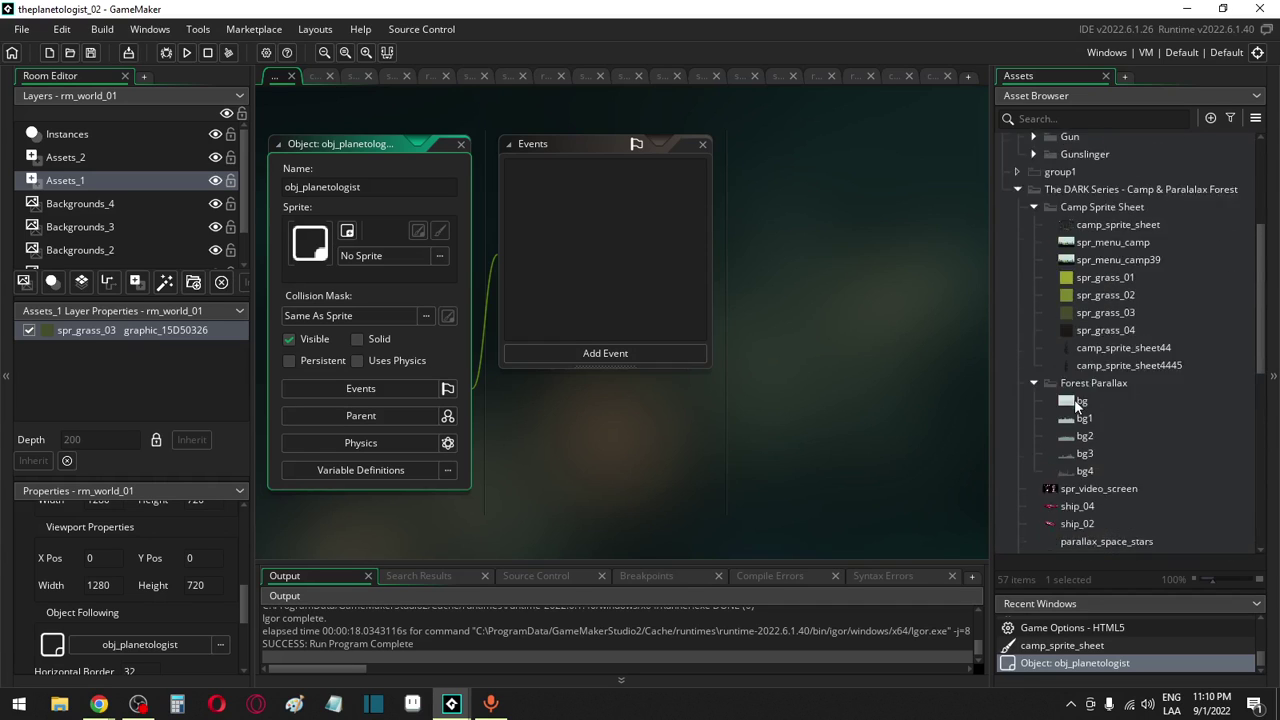
{"action": "left_click", "coordinate": [1035, 287]}
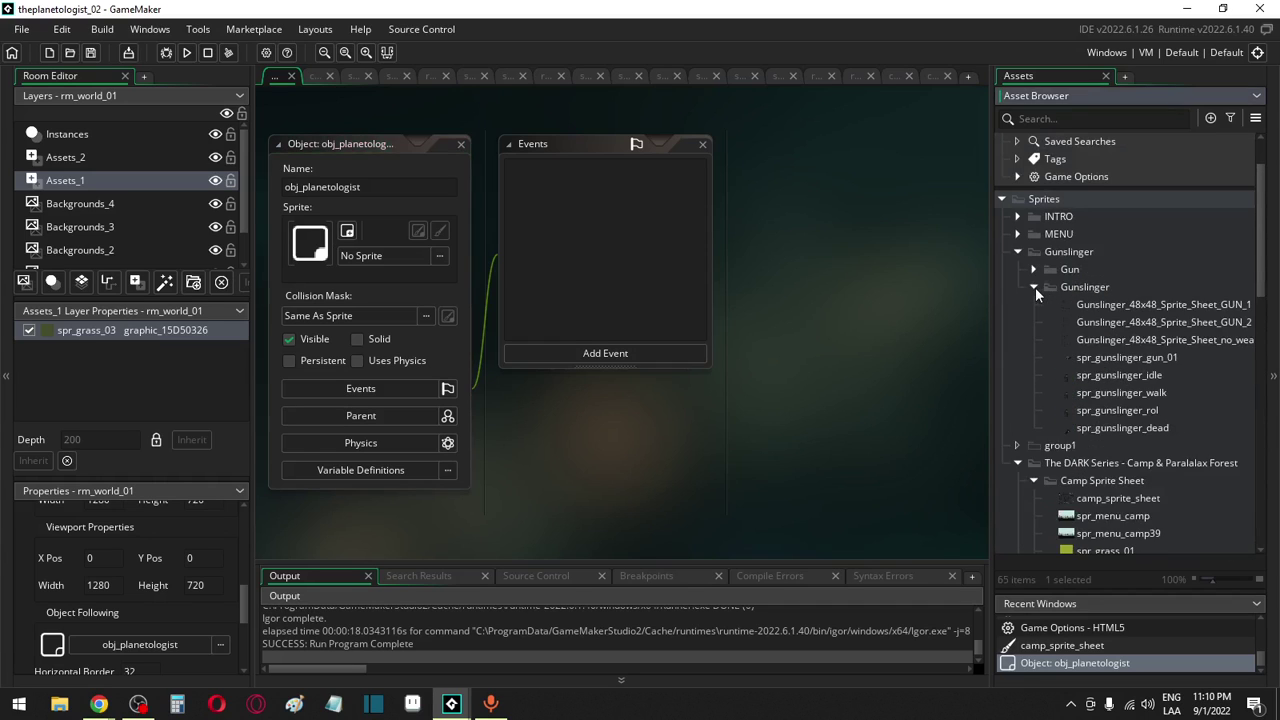
{"action": "left_click_drag", "start_coordinate": [1092, 375], "coordinate": [362, 255]}
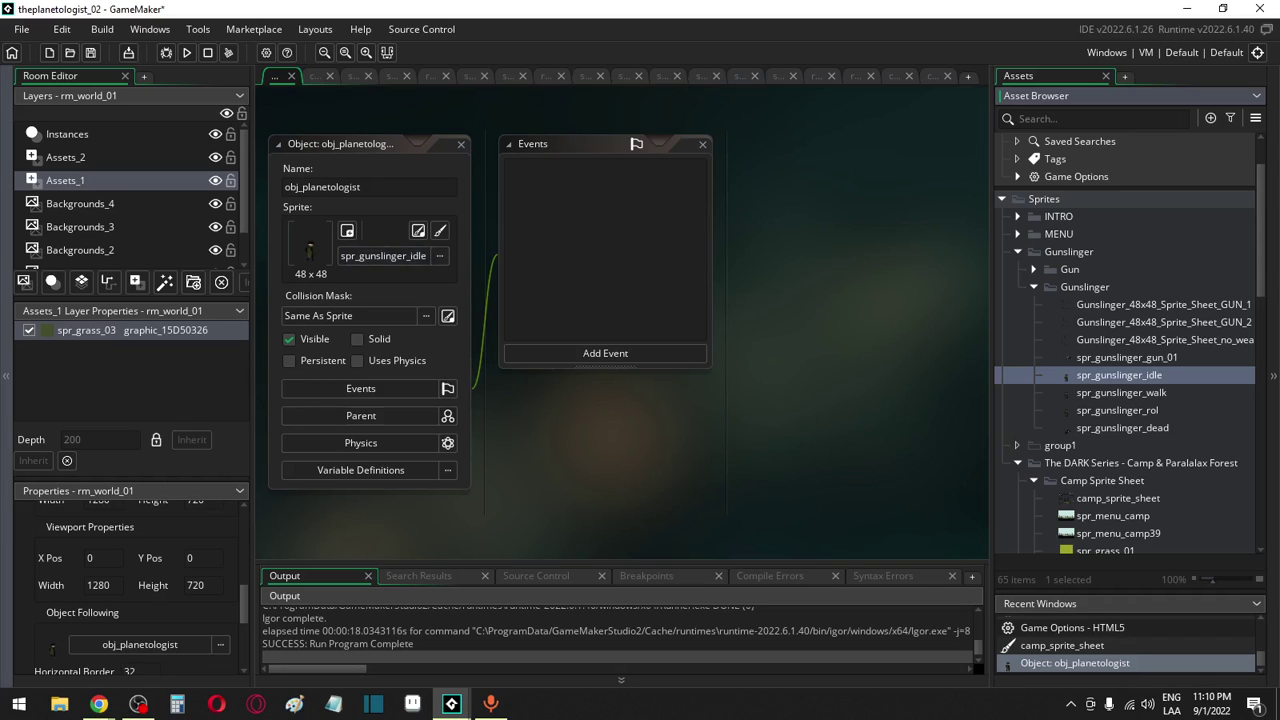
Add Create, Step and Draw events to obj_planetologist
{"action": "left_click", "coordinate": [98, 704]}
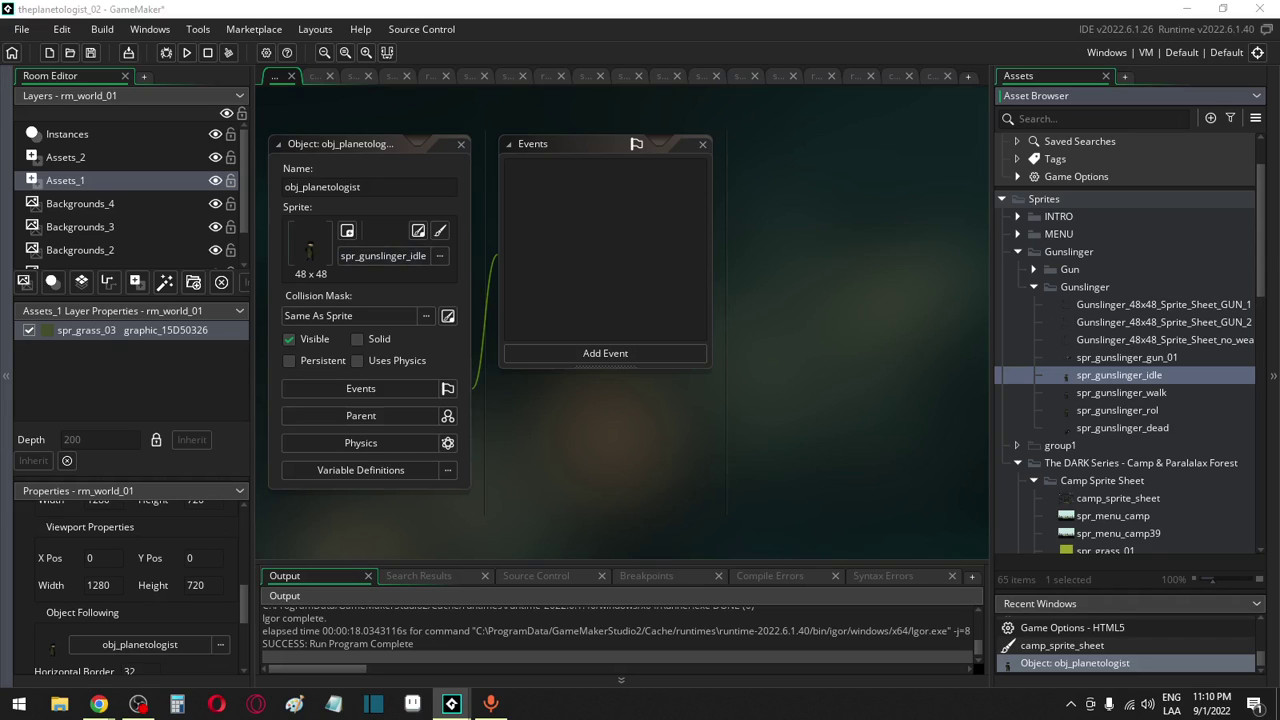
{"action": "right_click", "coordinate": [597, 220]}
{"action": "left_click", "coordinate": [612, 224]}
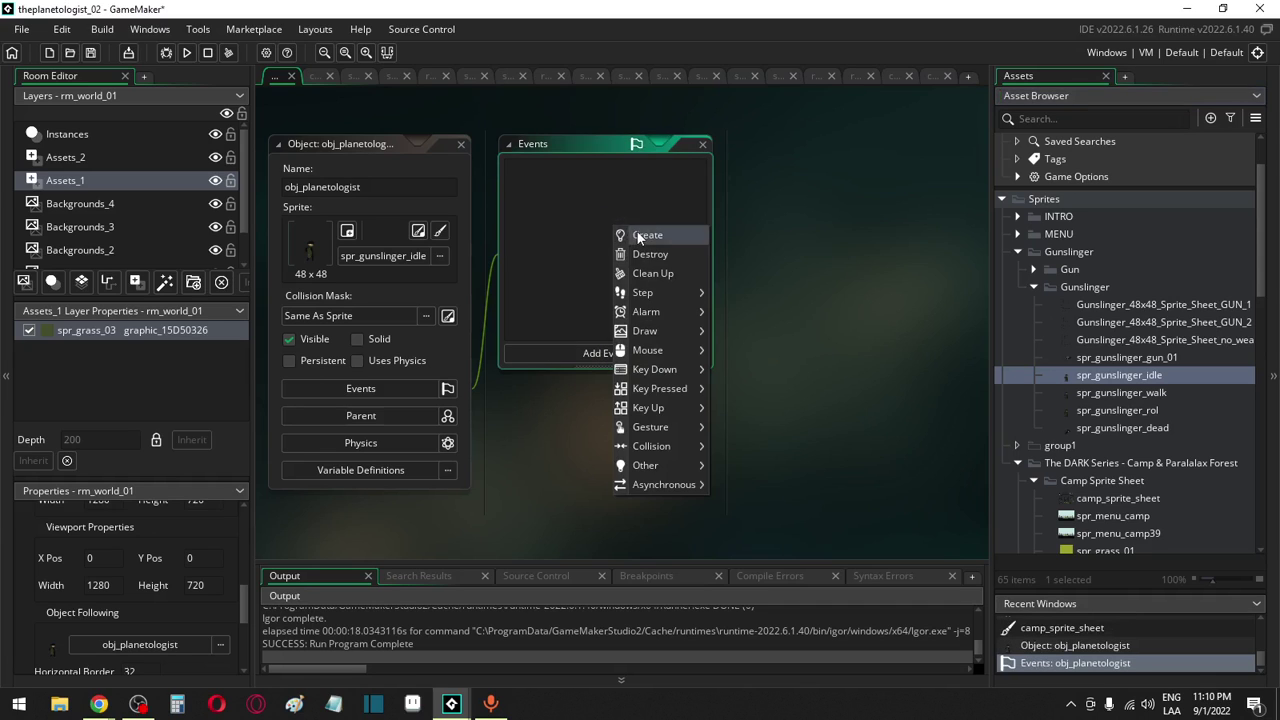
{"action": "left_click", "coordinate": [640, 236]}
{"action": "right_click", "coordinate": [548, 230]}
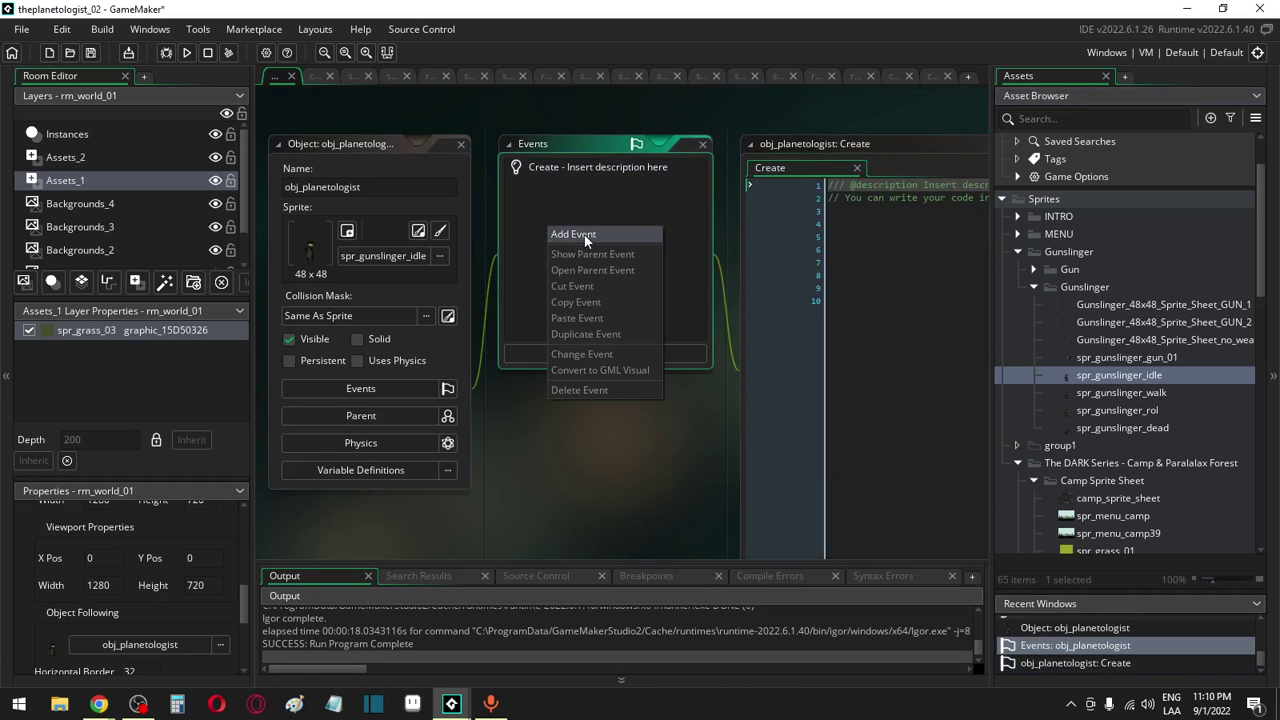
{"action": "left_click", "coordinate": [573, 234]}
{"action": "mouse_move", "coordinate": [622, 301]}
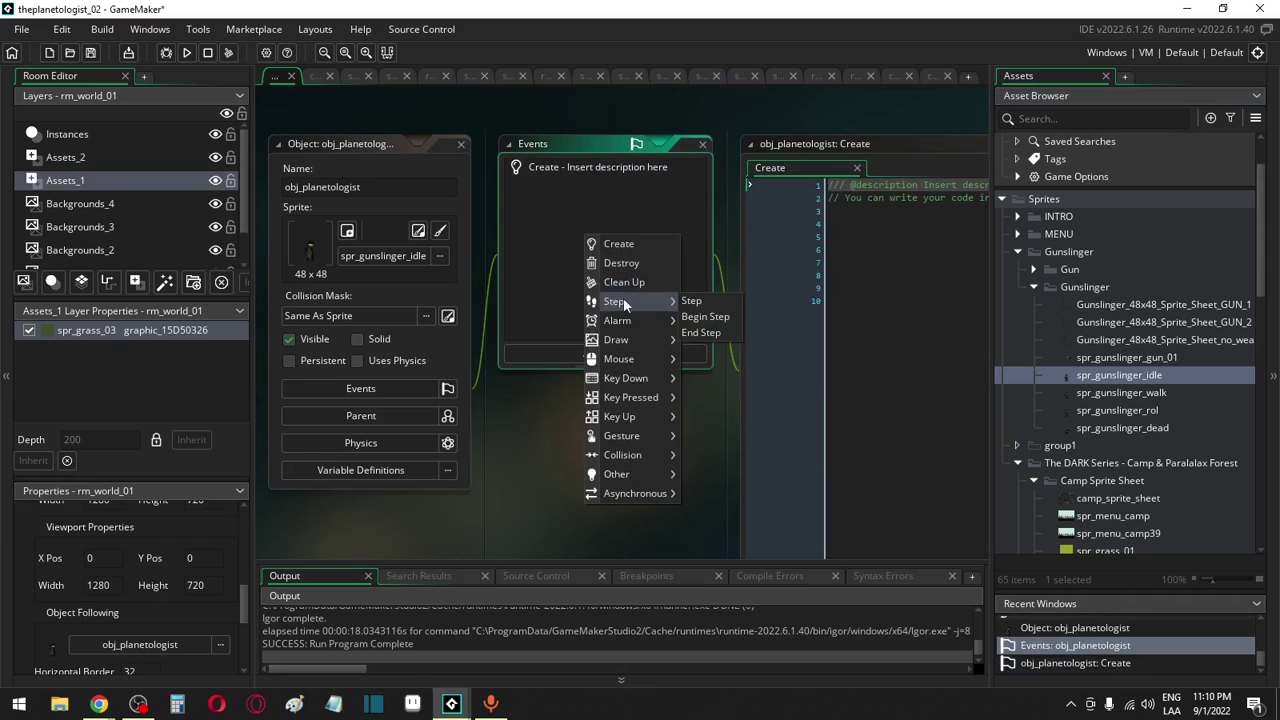
{"action": "left_click", "coordinate": [691, 301]}
{"action": "right_click", "coordinate": [556, 277]}
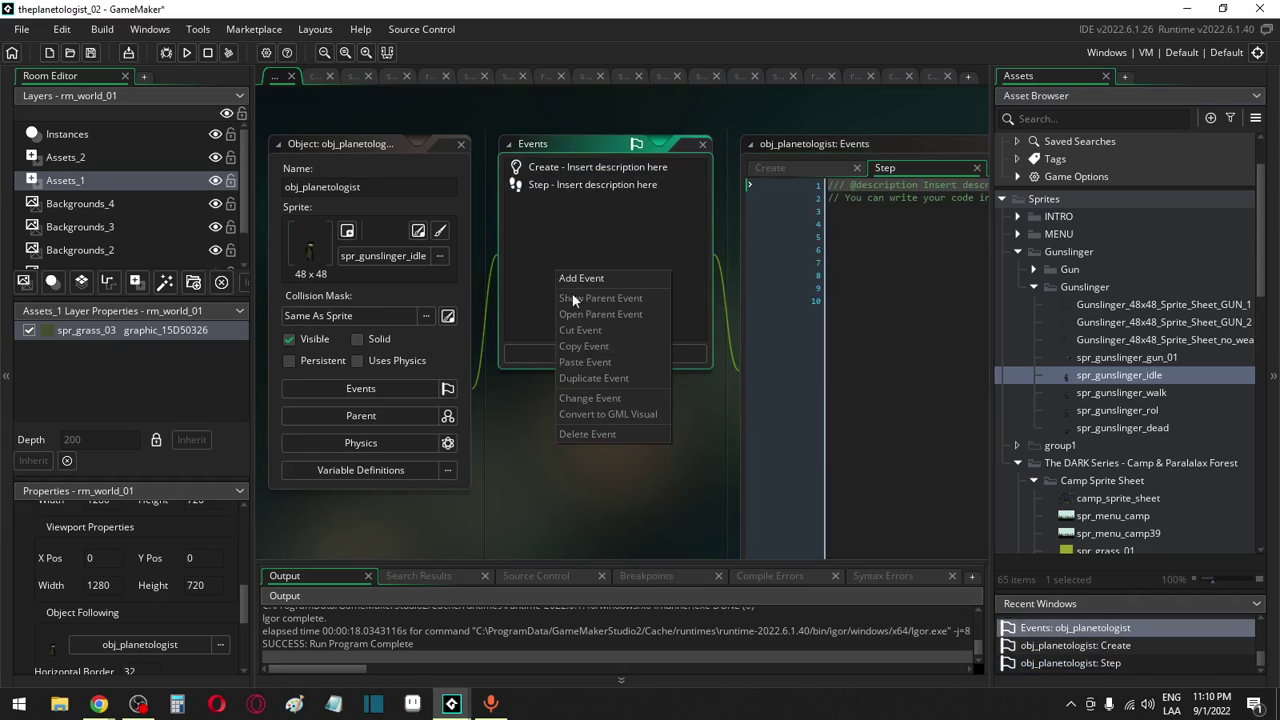
{"action": "left_click", "coordinate": [580, 279]}
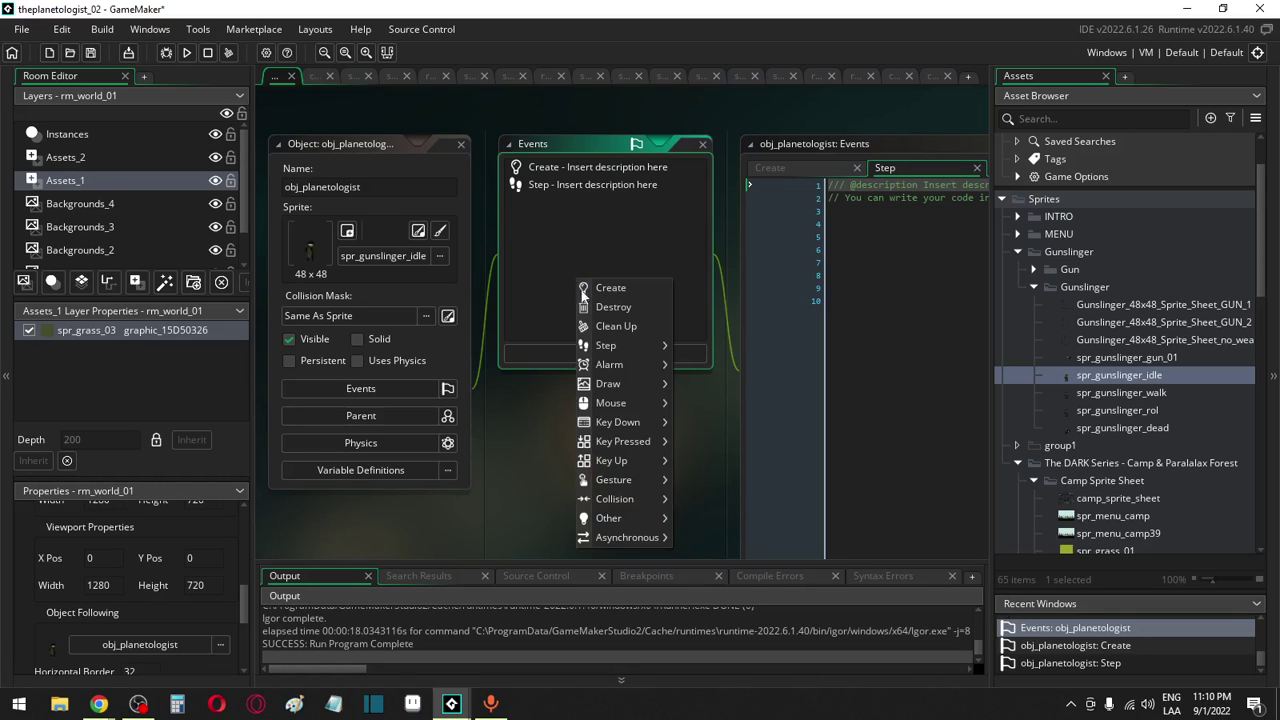
{"action": "mouse_move", "coordinate": [627, 384]}
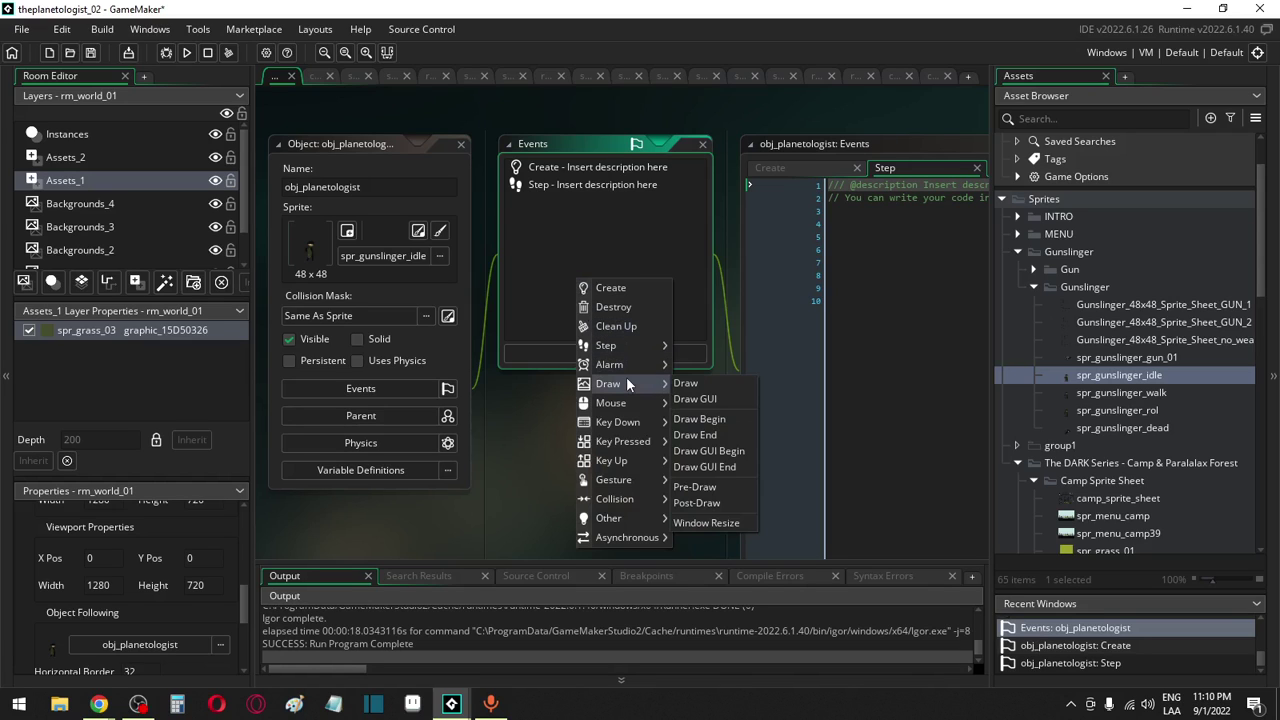
{"action": "left_click", "coordinate": [689, 383]}
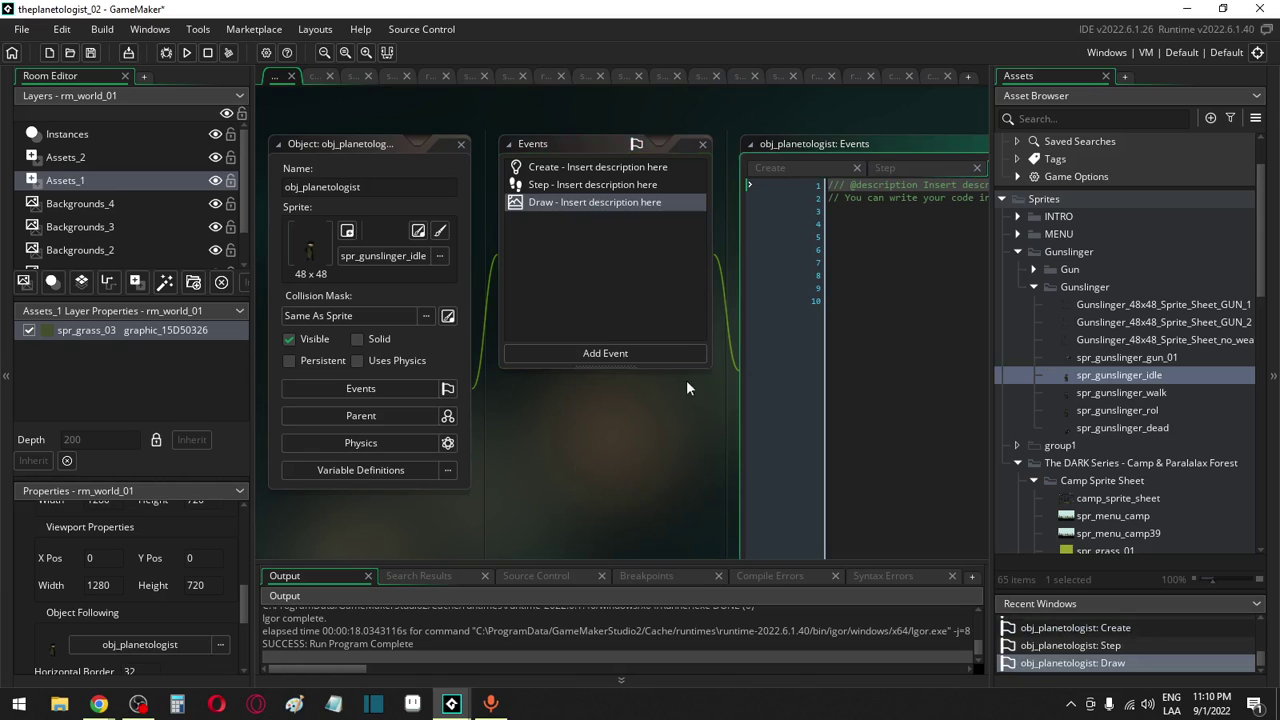
Examine the projectile, gun, Blast_2 and Aim_Cursors sprites in the Gun folder and look through the remaining sprite assets
{"action": "left_click", "coordinate": [1032, 271]}
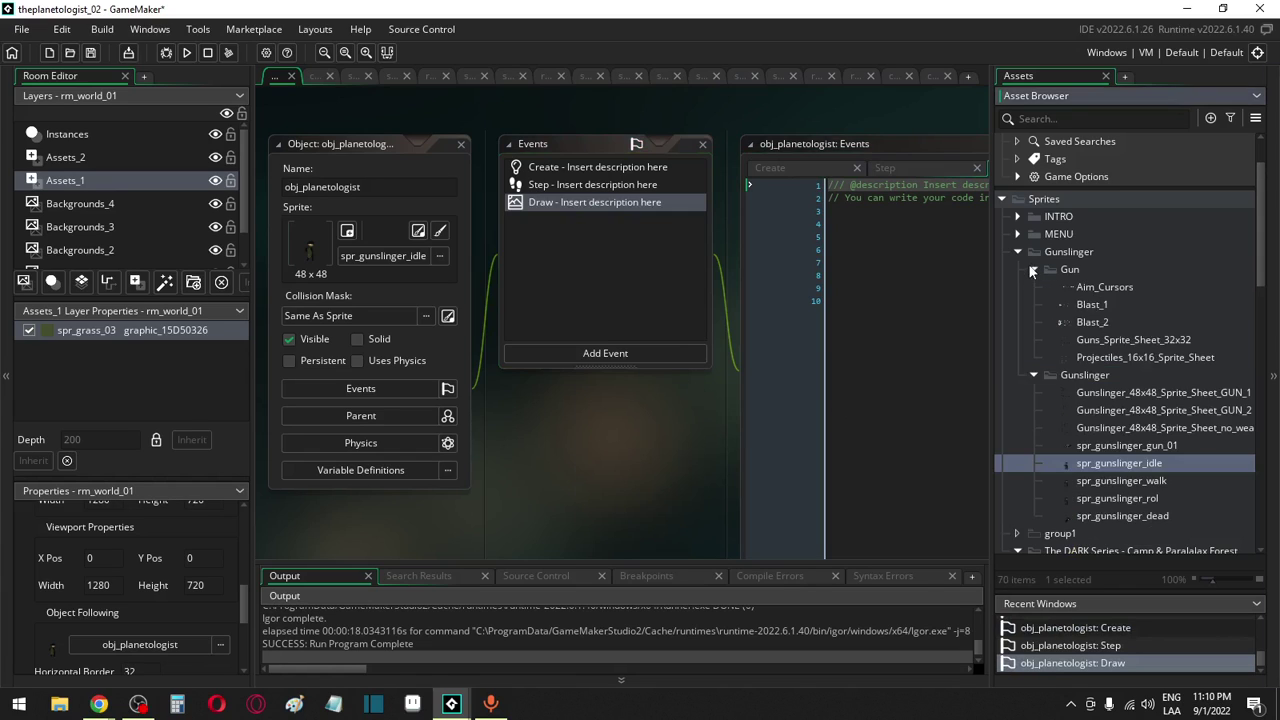
{"action": "double_click", "coordinate": [1116, 356]}
{"action": "double_click", "coordinate": [1116, 341]}
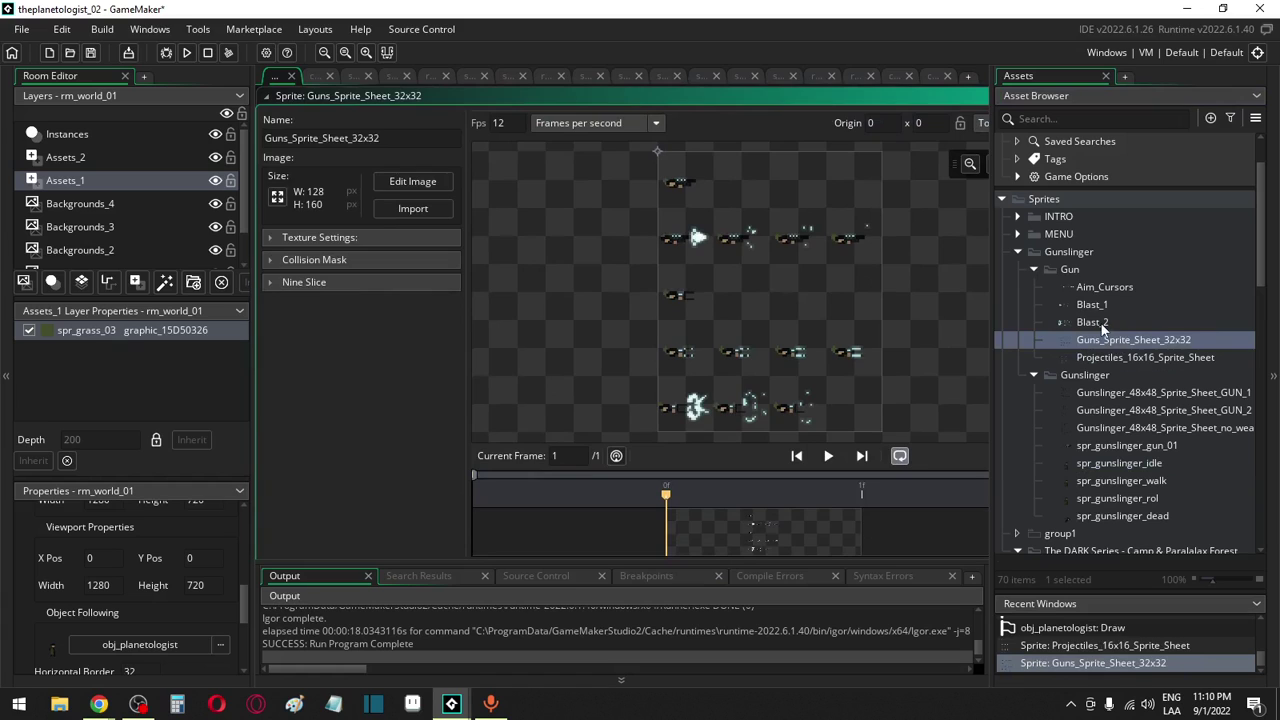
{"action": "double_click", "coordinate": [1100, 323]}
{"action": "double_click", "coordinate": [1097, 290]}
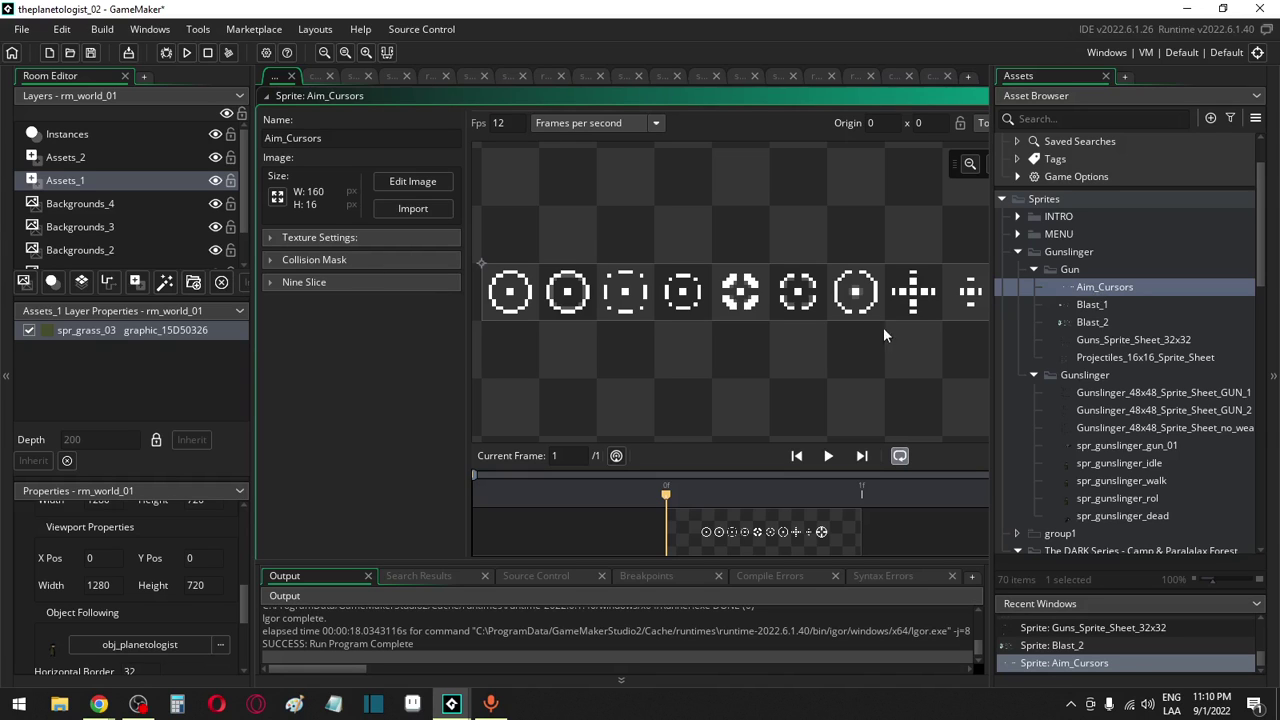
{"action": "scroll", "coordinate": [1168, 507], "scroll_direction": "down", "scroll_amount": 7}
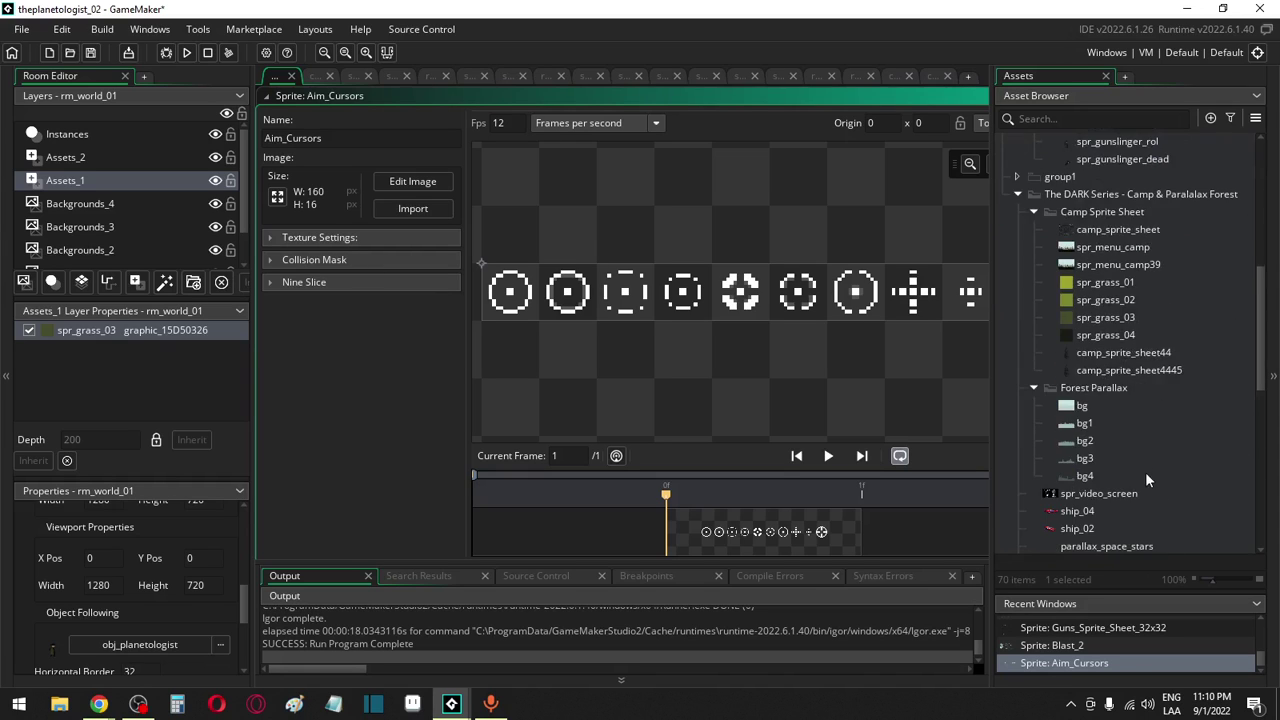
{"action": "scroll", "coordinate": [1140, 446], "scroll_direction": "up", "scroll_amount": 2}
{"action": "scroll", "coordinate": [1140, 446], "scroll_direction": "down", "scroll_amount": 2}
{"action": "scroll", "coordinate": [1140, 446], "scroll_direction": "up", "scroll_amount": 7}
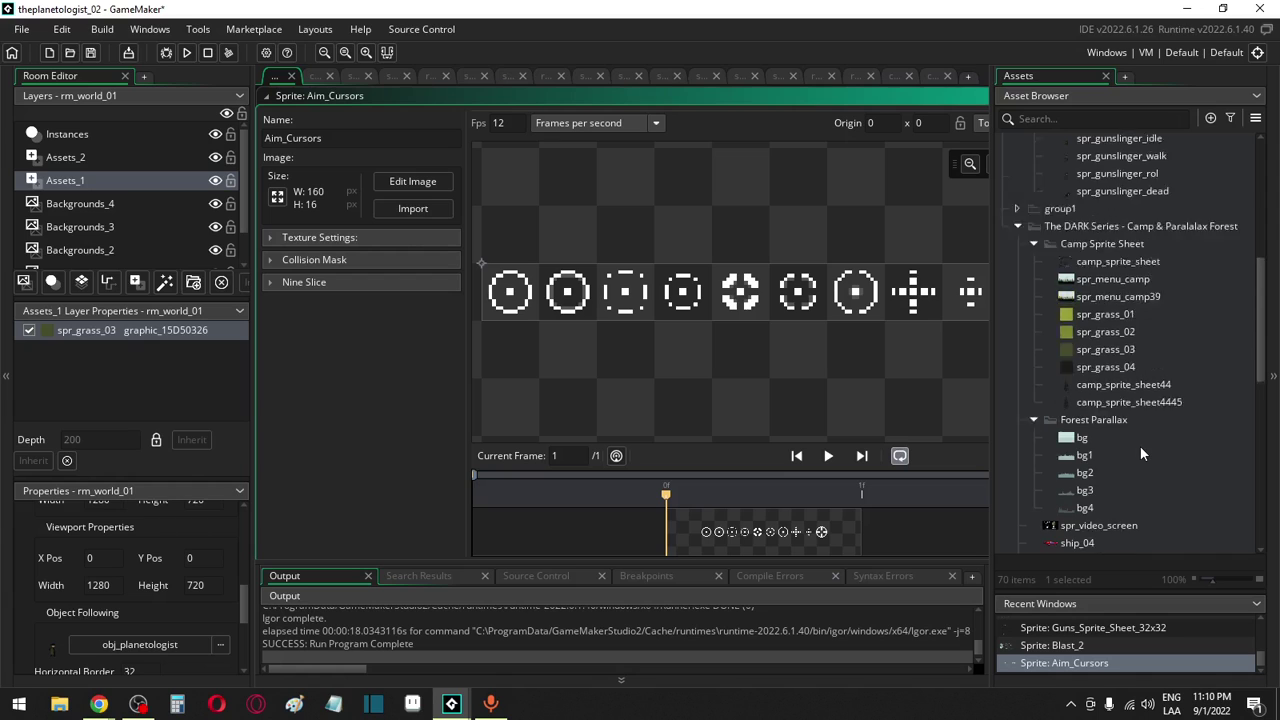
{"action": "scroll", "coordinate": [1140, 452], "scroll_direction": "up", "scroll_amount": 1}
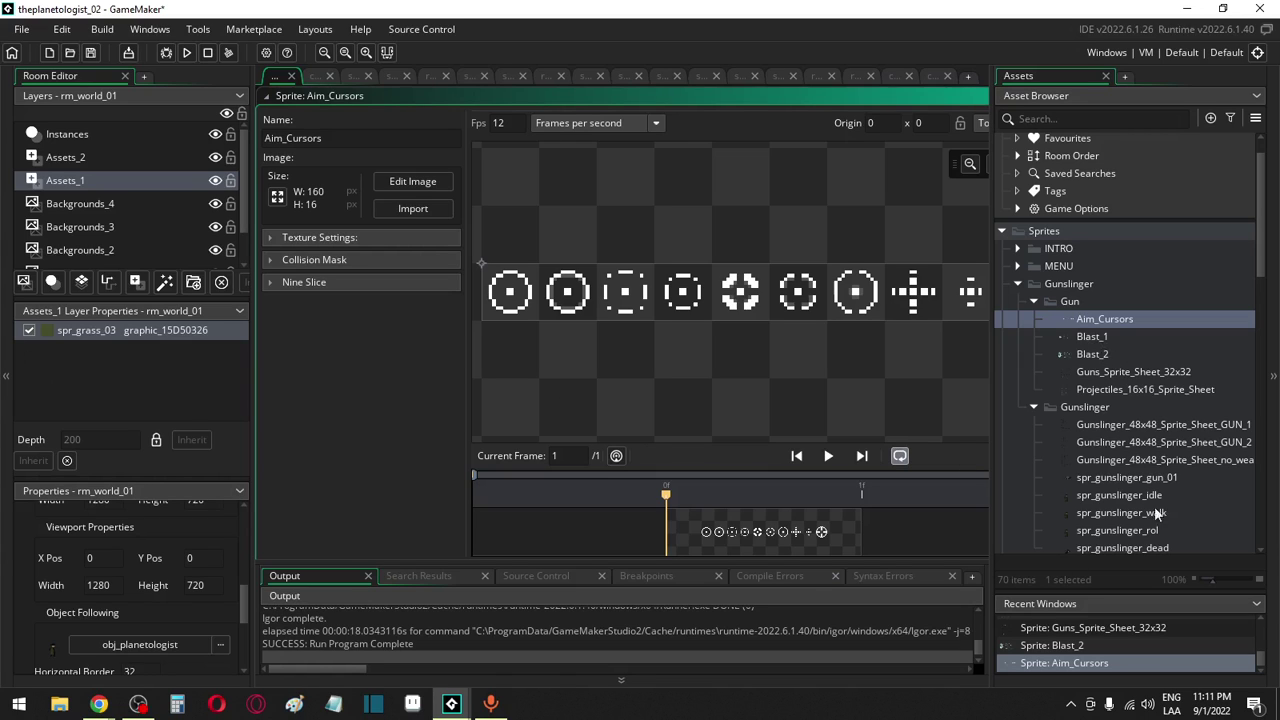
Paste variables into obj_planetologist's Create event: key_left, key_right, key_up, key_down, hmove and vmove at 0, and shift = 1
{"action": "scroll", "coordinate": [1262, 328], "scroll_direction": "down", "scroll_amount": 2}
{"action": "scroll", "coordinate": [1260, 329], "scroll_direction": "down", "scroll_amount": 12}
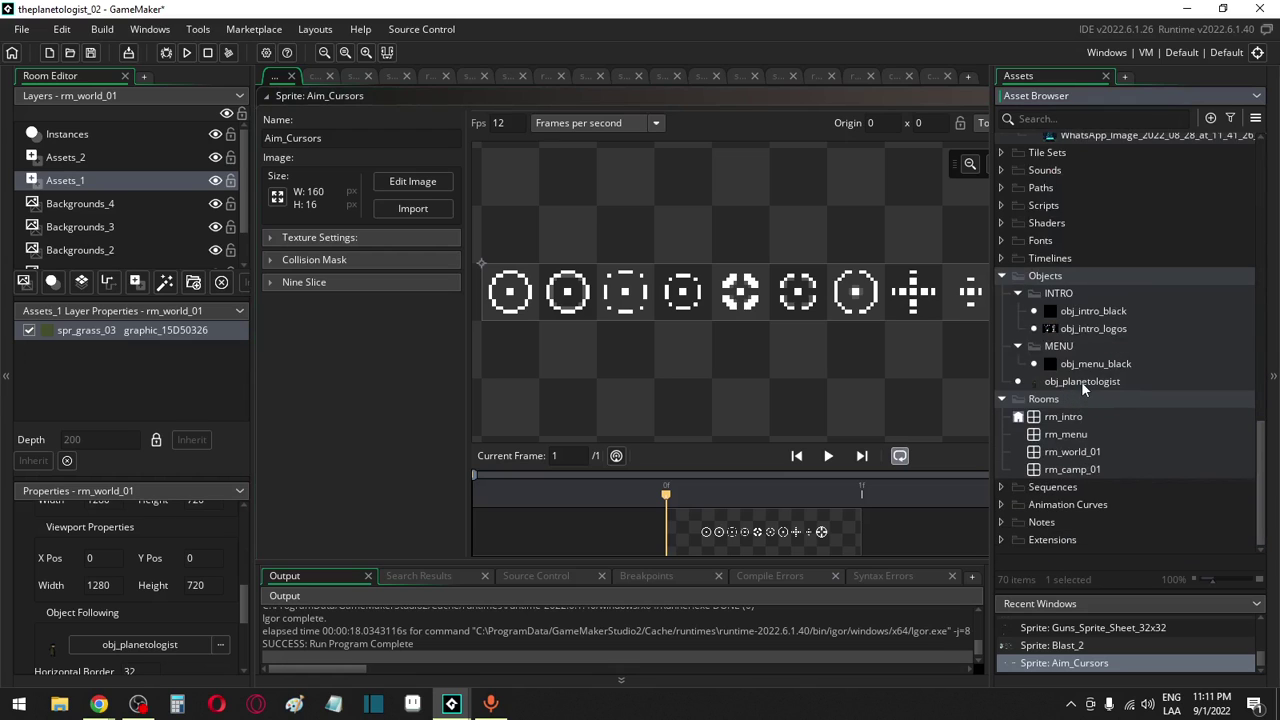
{"action": "double_click", "coordinate": [1081, 381]}
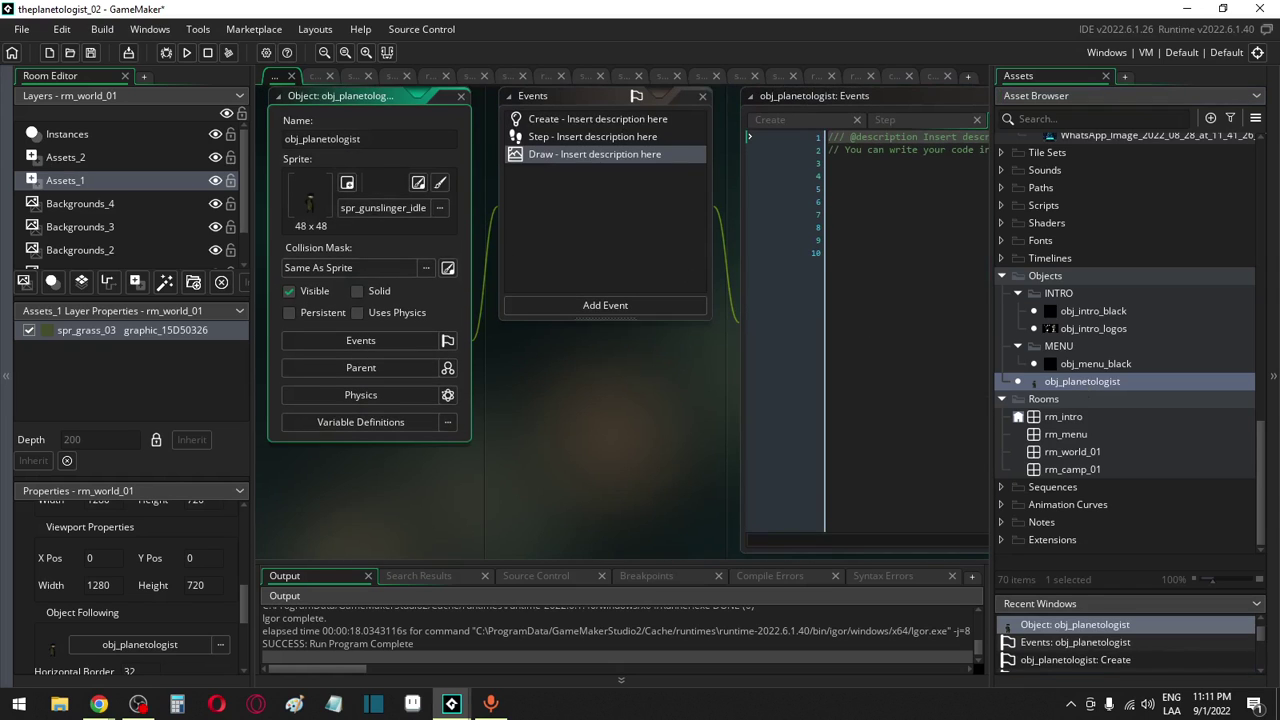
{"action": "left_click", "coordinate": [533, 121]}
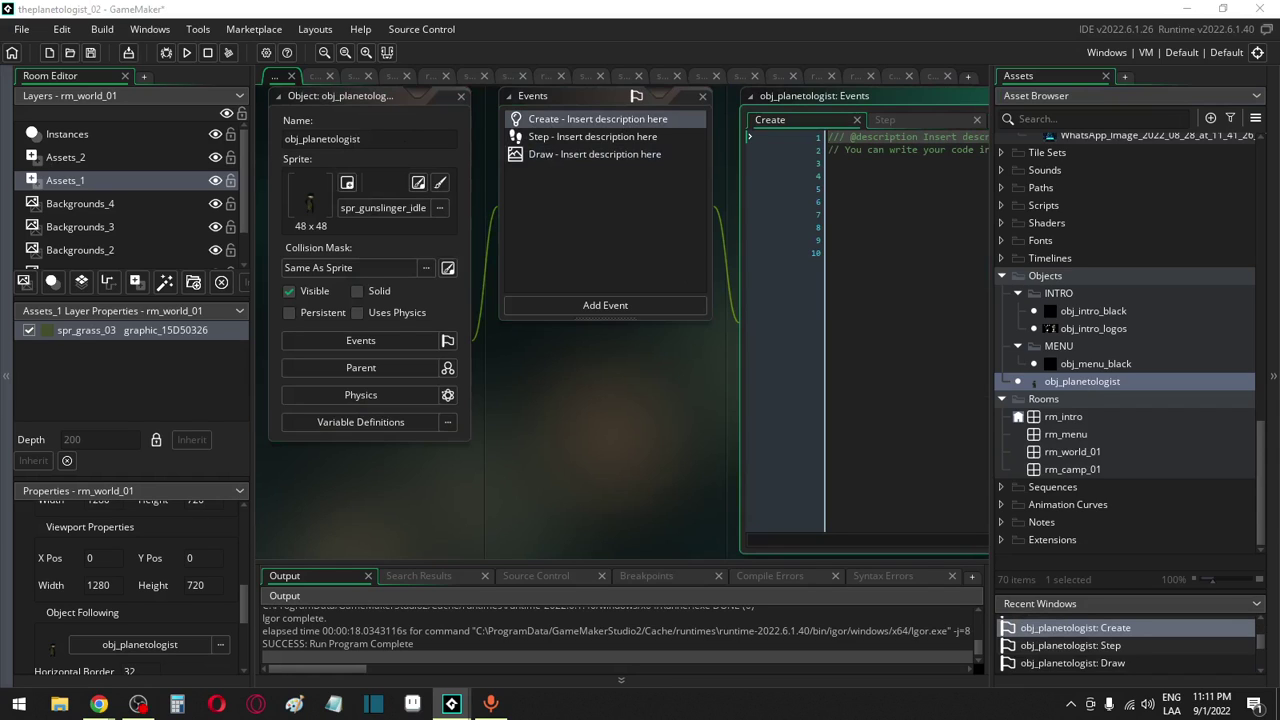
{"action": "key", "text": "ctrl+v"}
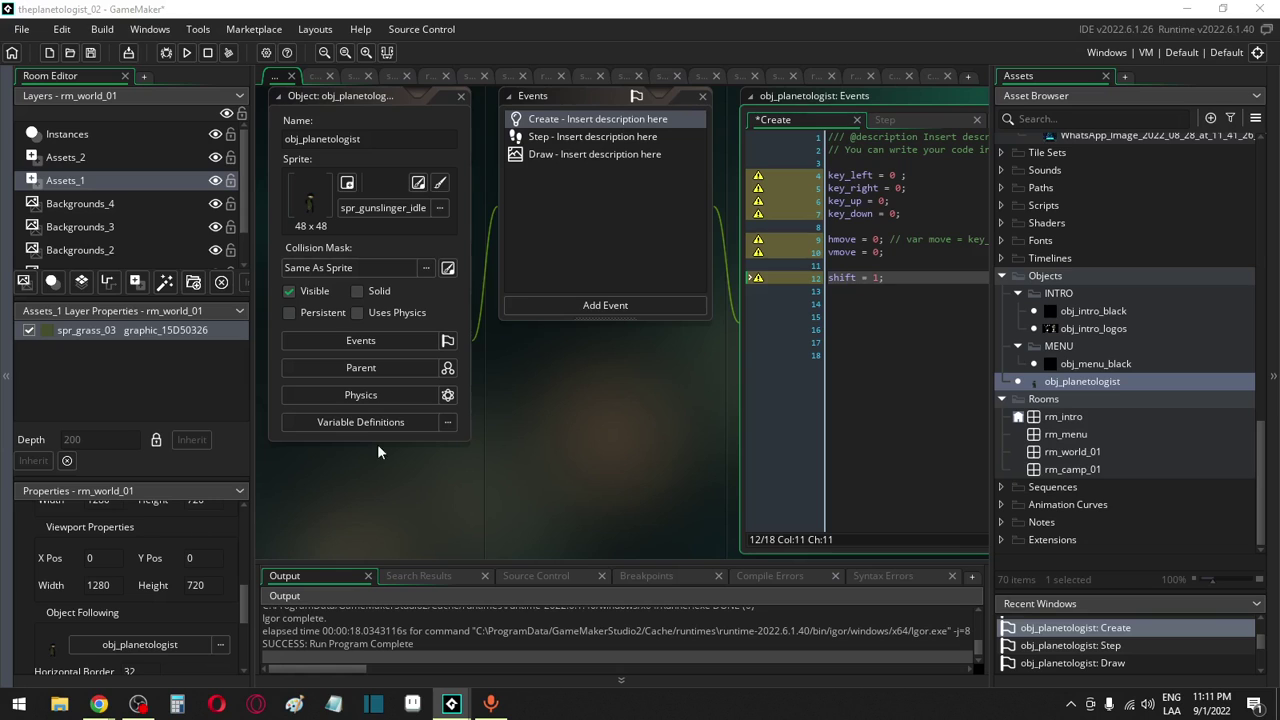
Paste Step event code with depth = -y, A/D/W/S key checks, hmove and vmove, image_xscale flipping, and hspeed and vspeed multiplied by shift
{"action": "left_click", "coordinate": [598, 138]}
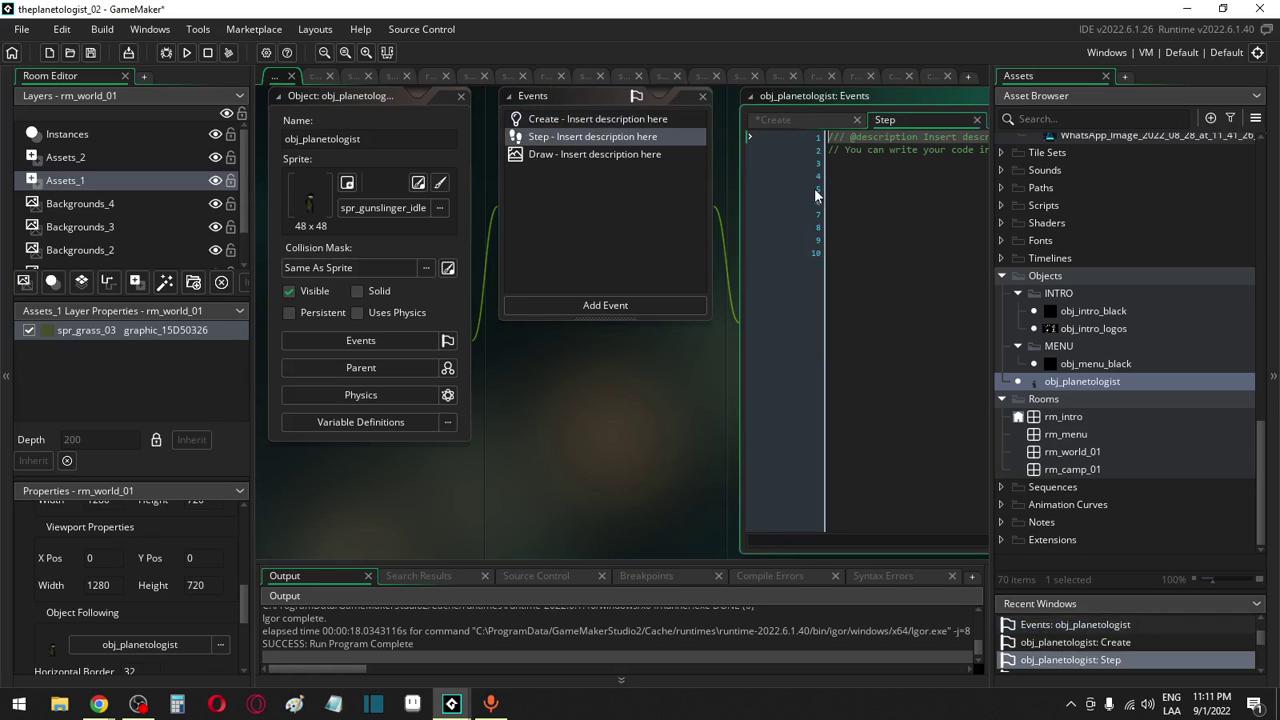
{"action": "key", "text": "ctrl+v"}
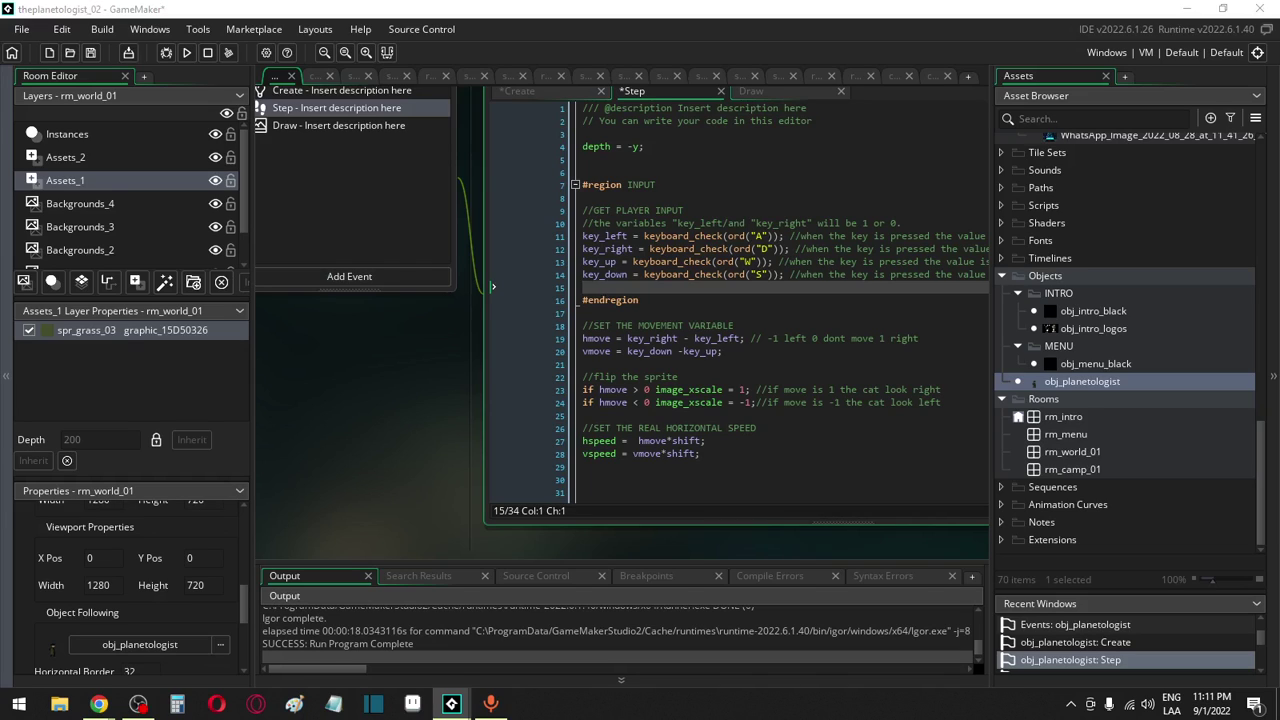
Add Draw event code with draw_self(), image_index 1 and image_speed 0 when hmove and vmove are 0, and image_speed 1 otherwise
{"action": "left_click", "coordinate": [299, 127]}
{"action": "type", "text": "draw_self();   if hmove == 0 and vmove == 0 {     image_index = 1;     image_speed = 0;      } else{          image_speed = 1;      }"}
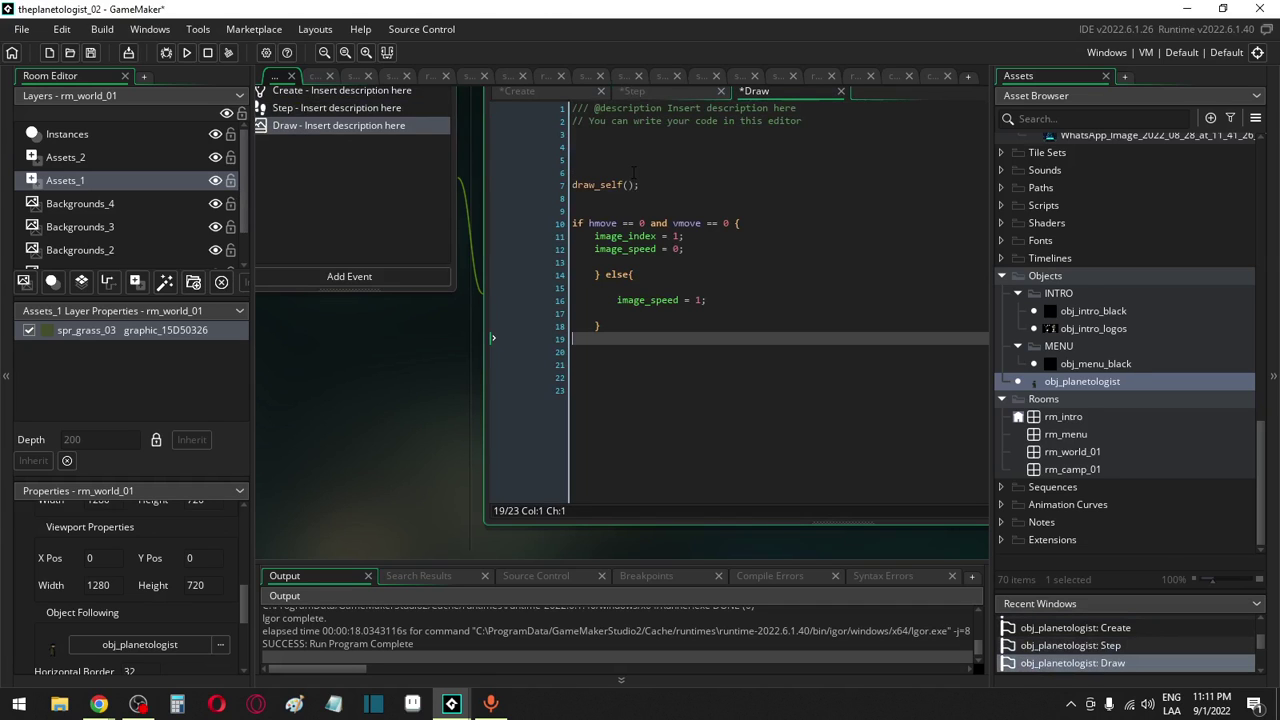
Review the Step event's code and set obj_planetologist's sprite to spr_gunslinger_walk
{"action": "left_click", "coordinate": [297, 110]}
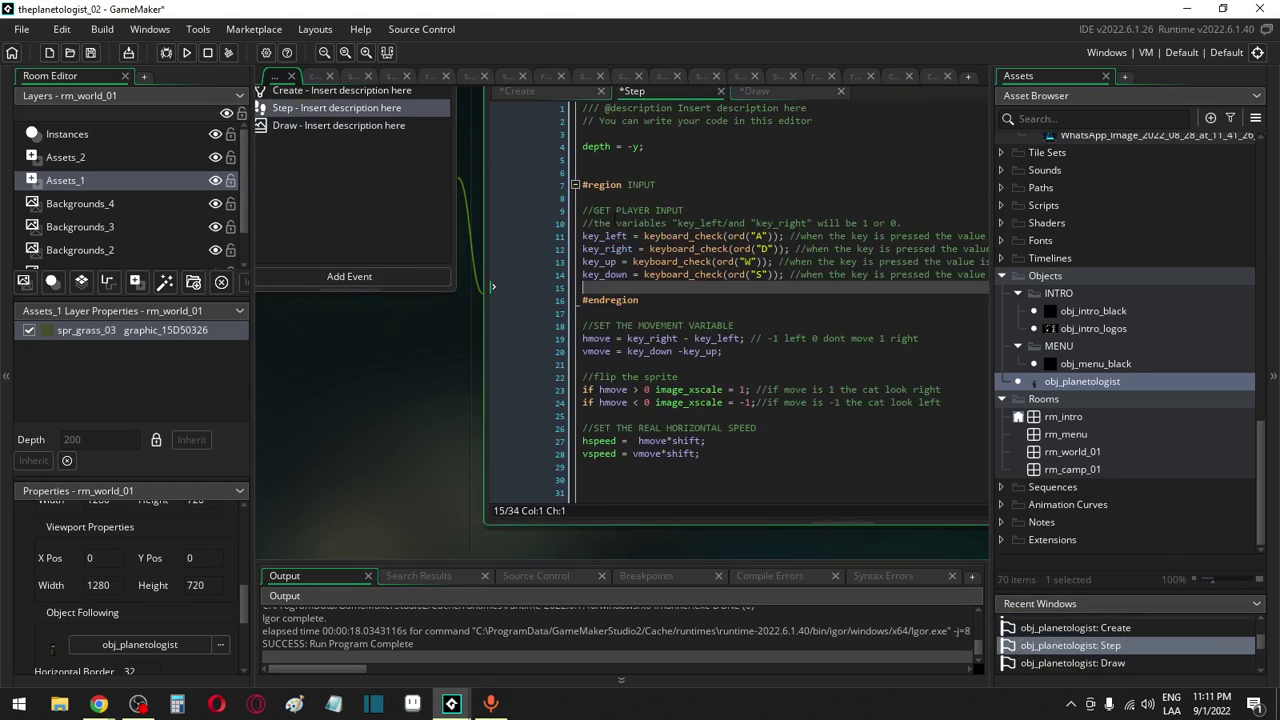
{"action": "scroll", "coordinate": [739, 294], "scroll_direction": "down", "scroll_amount": 2}
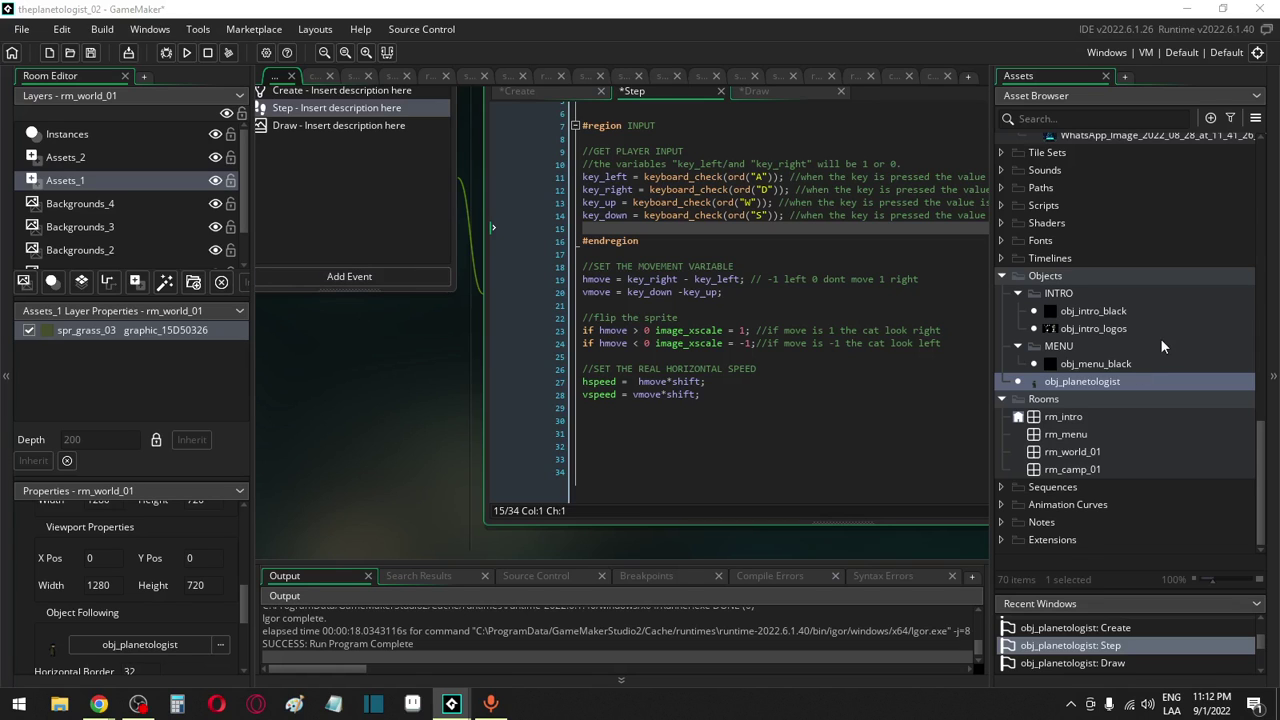
{"action": "scroll", "coordinate": [1160, 345], "scroll_direction": "up", "scroll_amount": 2}
{"action": "scroll", "coordinate": [1160, 351], "scroll_direction": "up", "scroll_amount": 2}
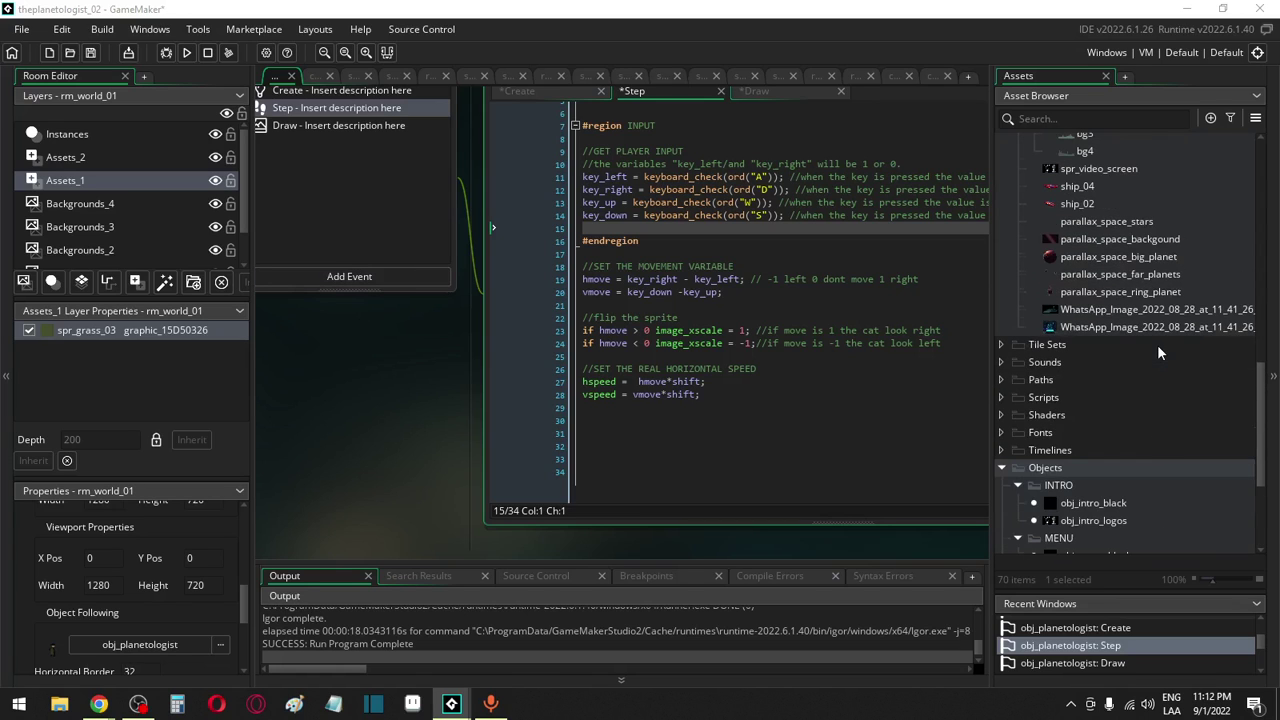
{"action": "scroll", "coordinate": [1157, 344], "scroll_direction": "up", "scroll_amount": 7}
{"action": "scroll", "coordinate": [1143, 387], "scroll_direction": "up", "scroll_amount": 2}
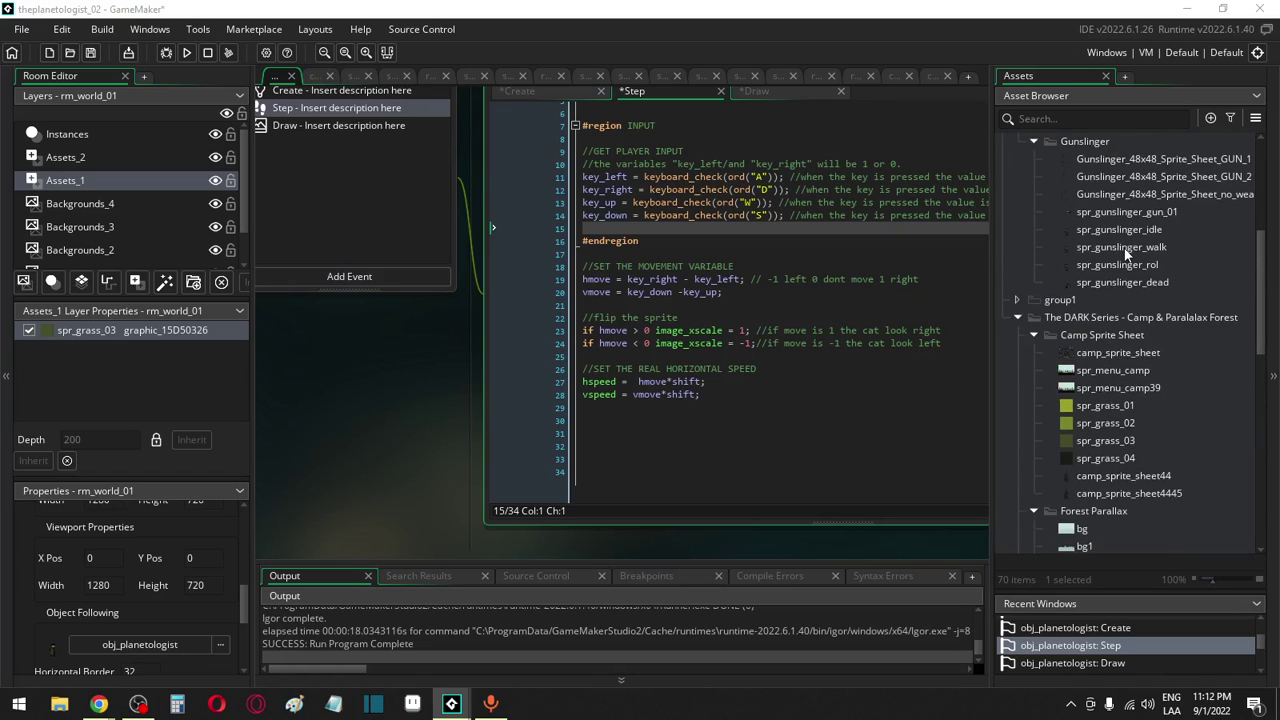
{"action": "left_click_drag", "start_coordinate": [1126, 254], "coordinate": [1068, 236]}
{"action": "middle_click_drag", "start_coordinate": [300, 328], "coordinate": [426, 365]}
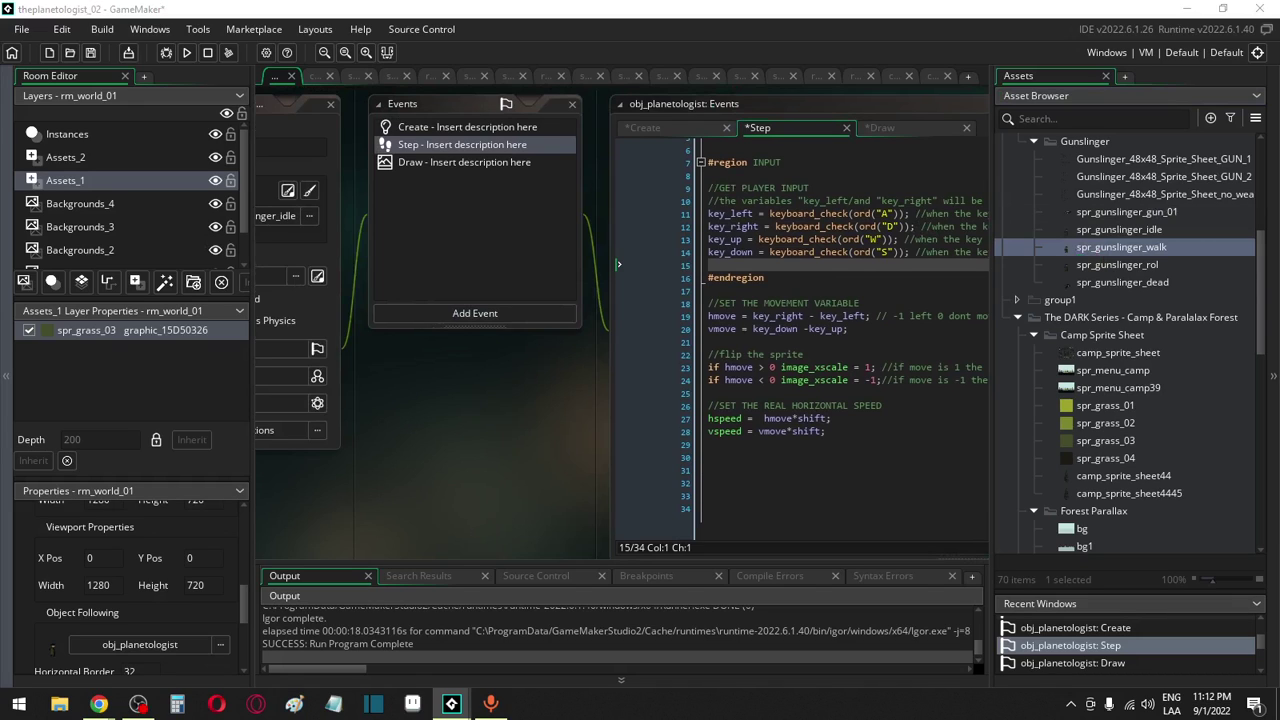
{"action": "left_click_drag", "start_coordinate": [1145, 254], "coordinate": [272, 224]}
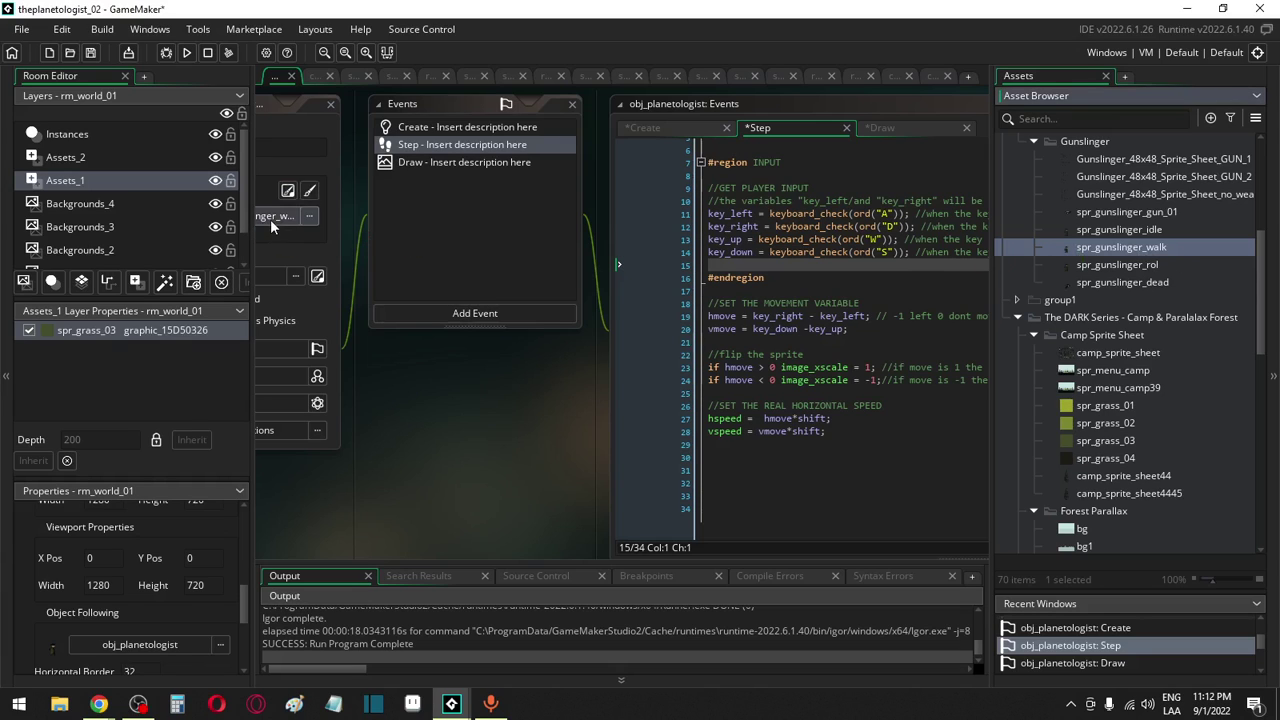
Save the project and duplicate obj_menu_black in the MENU group of the objects
{"action": "left_click", "coordinate": [88, 55]}
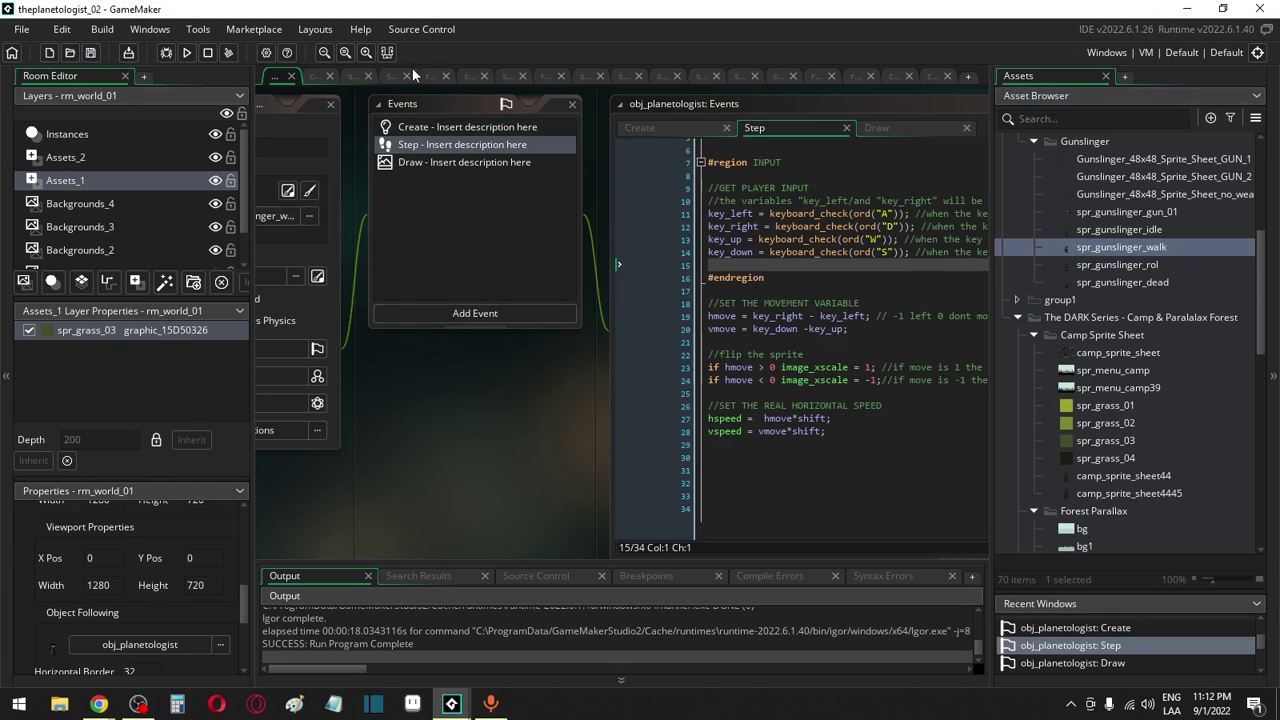
{"action": "scroll", "coordinate": [1186, 371], "scroll_direction": "down", "scroll_amount": 2}
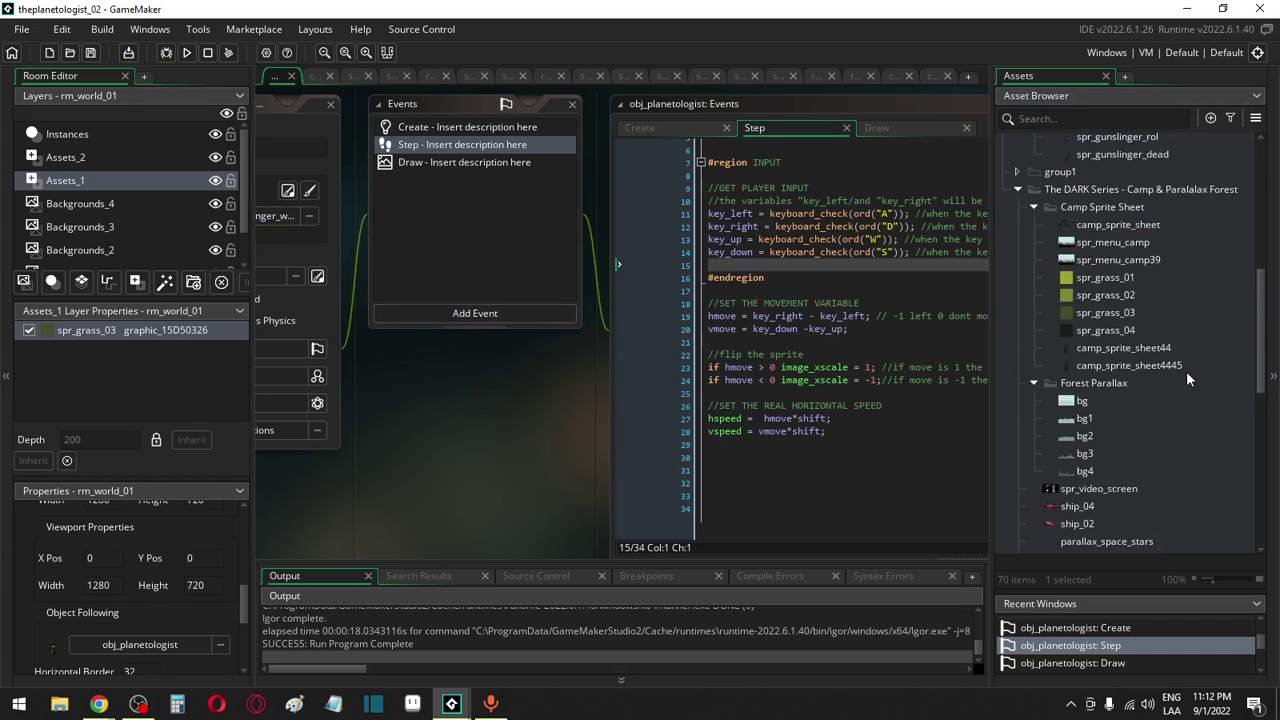
{"action": "scroll", "coordinate": [1186, 371], "scroll_direction": "down", "scroll_amount": 2}
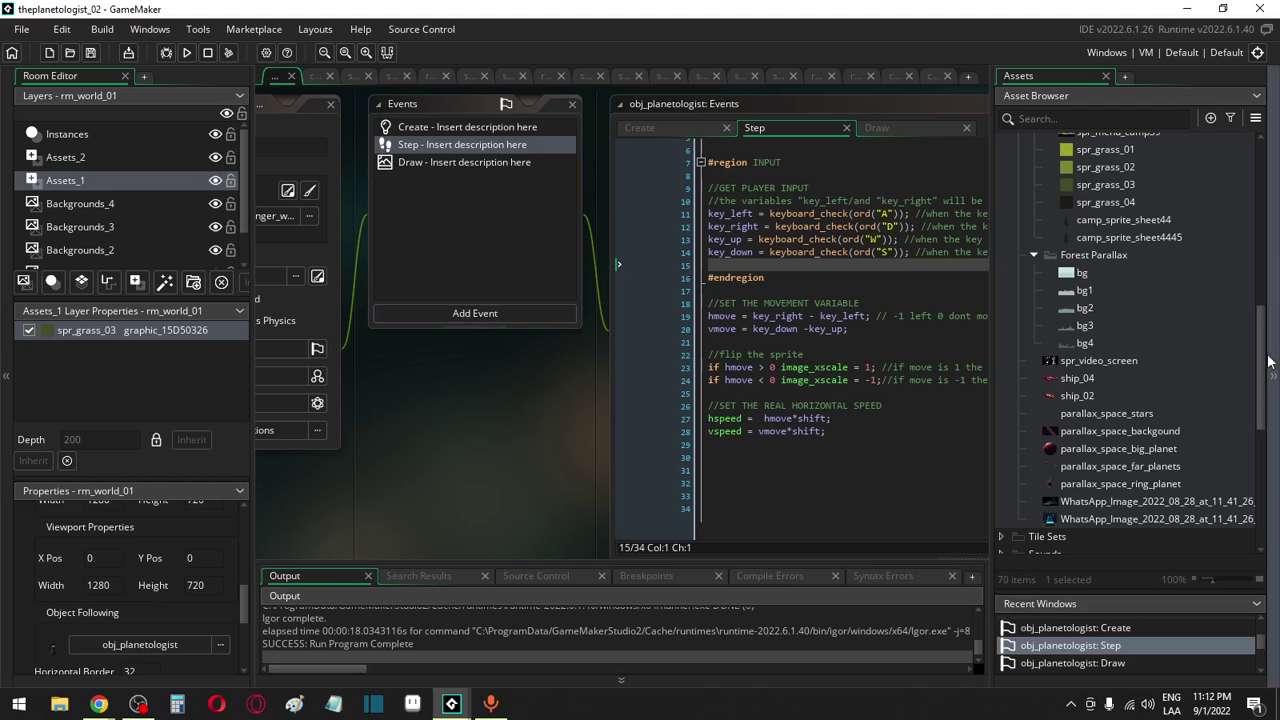
{"action": "left_click_drag", "start_coordinate": [1262, 362], "coordinate": [1262, 196]}
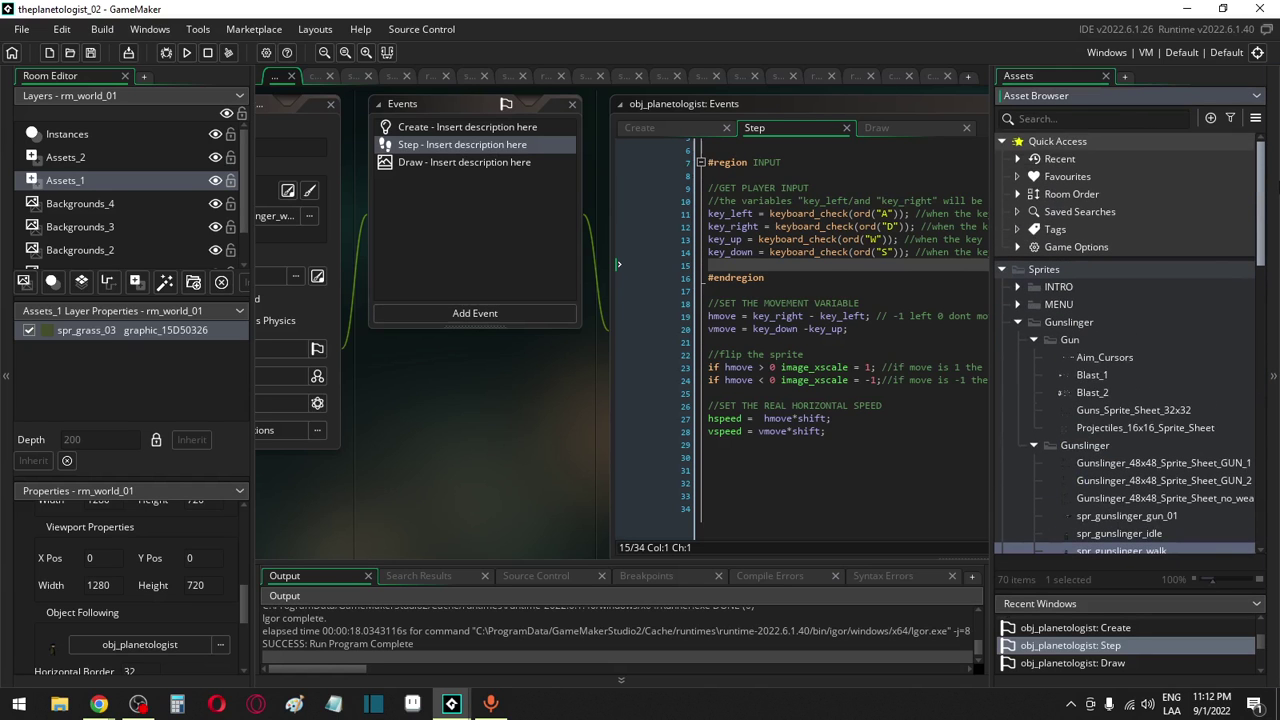
{"action": "scroll", "coordinate": [1130, 343], "scroll_direction": "down", "scroll_amount": 5}
{"action": "scroll", "coordinate": [1130, 343], "scroll_direction": "up", "scroll_amount": 5}
{"action": "scroll", "coordinate": [1130, 343], "scroll_direction": "down", "scroll_amount": 4}
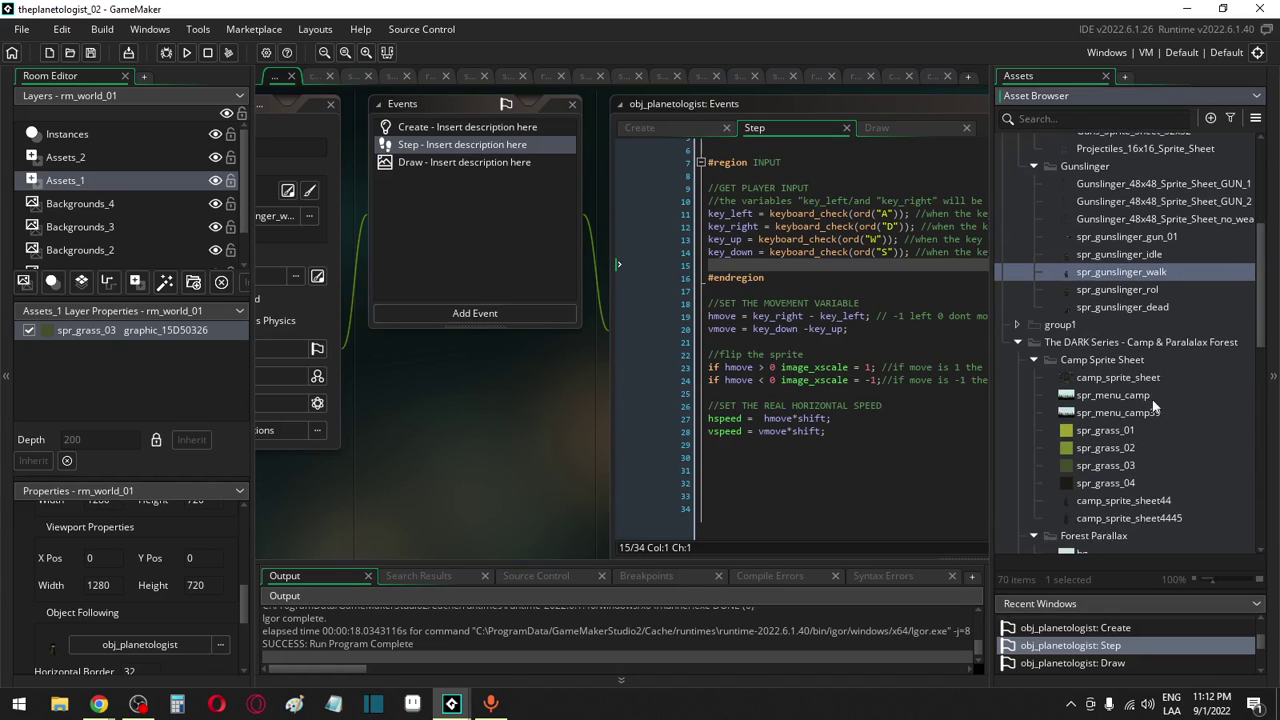
{"action": "scroll", "coordinate": [1126, 418], "scroll_direction": "down", "scroll_amount": 3}
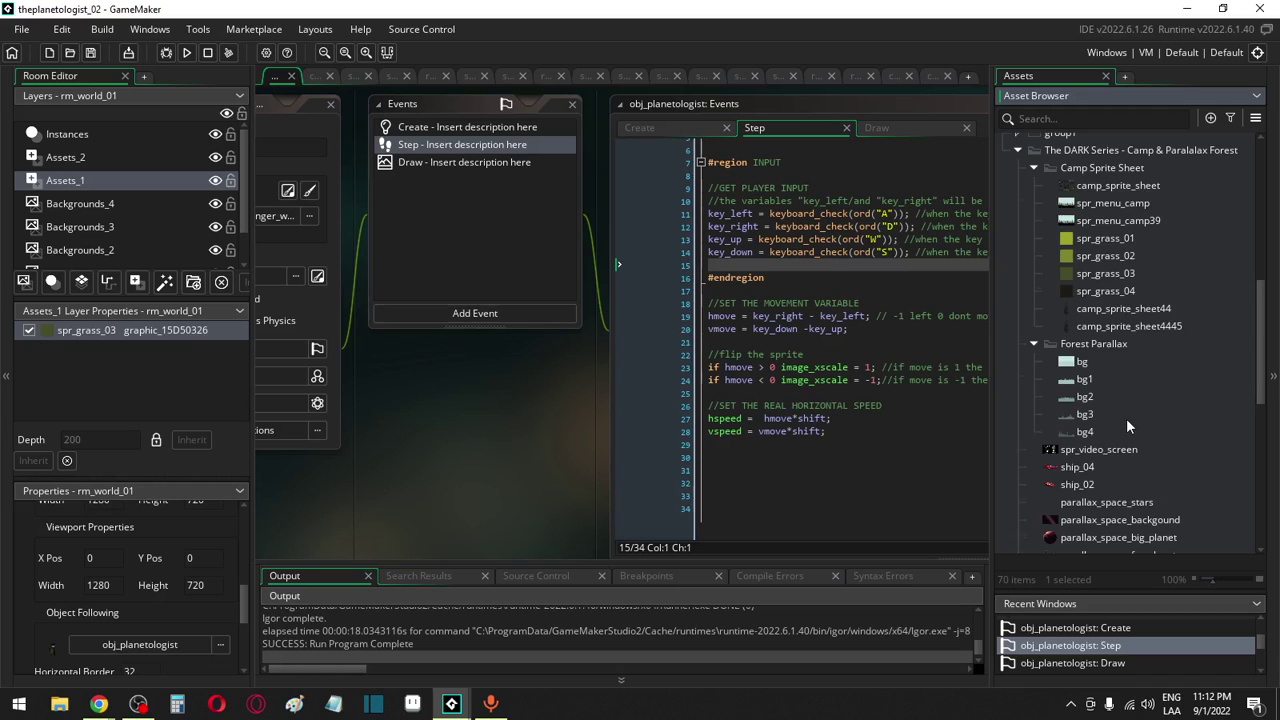
{"action": "scroll", "coordinate": [1126, 418], "scroll_direction": "up", "scroll_amount": 3}
{"action": "scroll", "coordinate": [1126, 420], "scroll_direction": "down", "scroll_amount": 6}
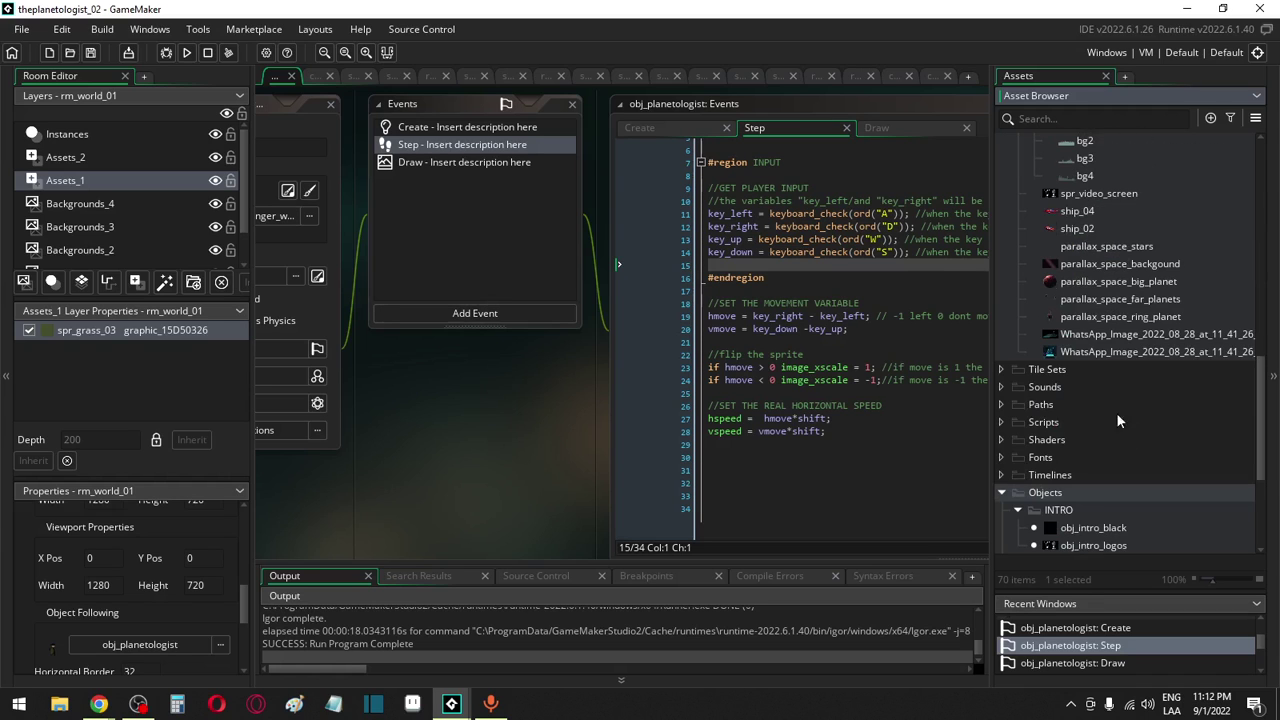
{"action": "scroll", "coordinate": [1083, 415], "scroll_direction": "down", "scroll_amount": 3}
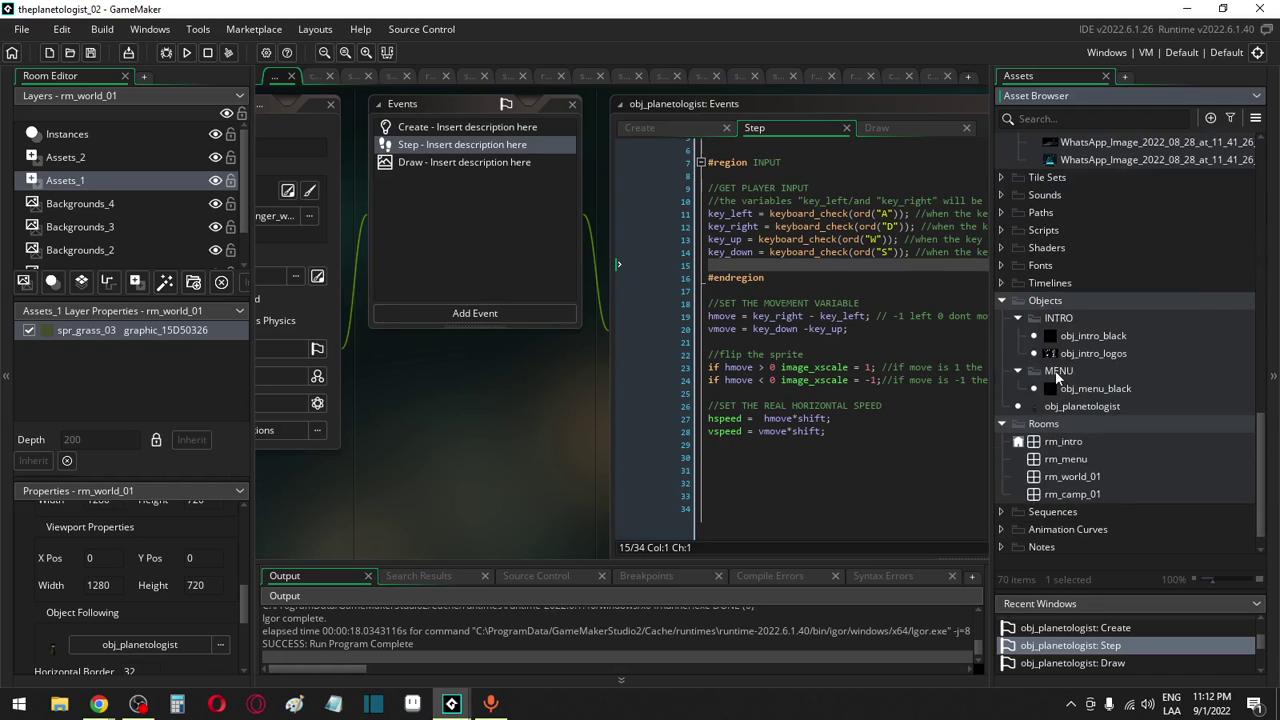
{"action": "left_click", "coordinate": [1059, 371]}
{"action": "left_click", "coordinate": [1069, 390]}
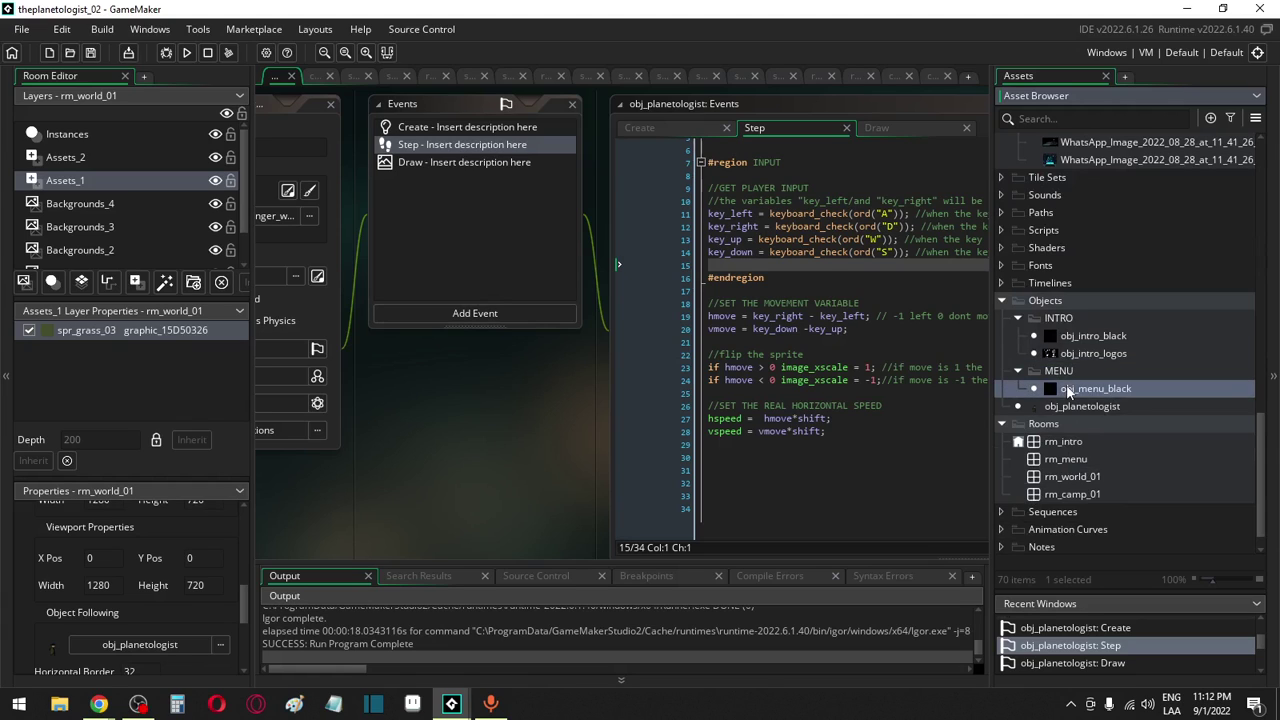
{"action": "key", "text": "ctrl+d"}
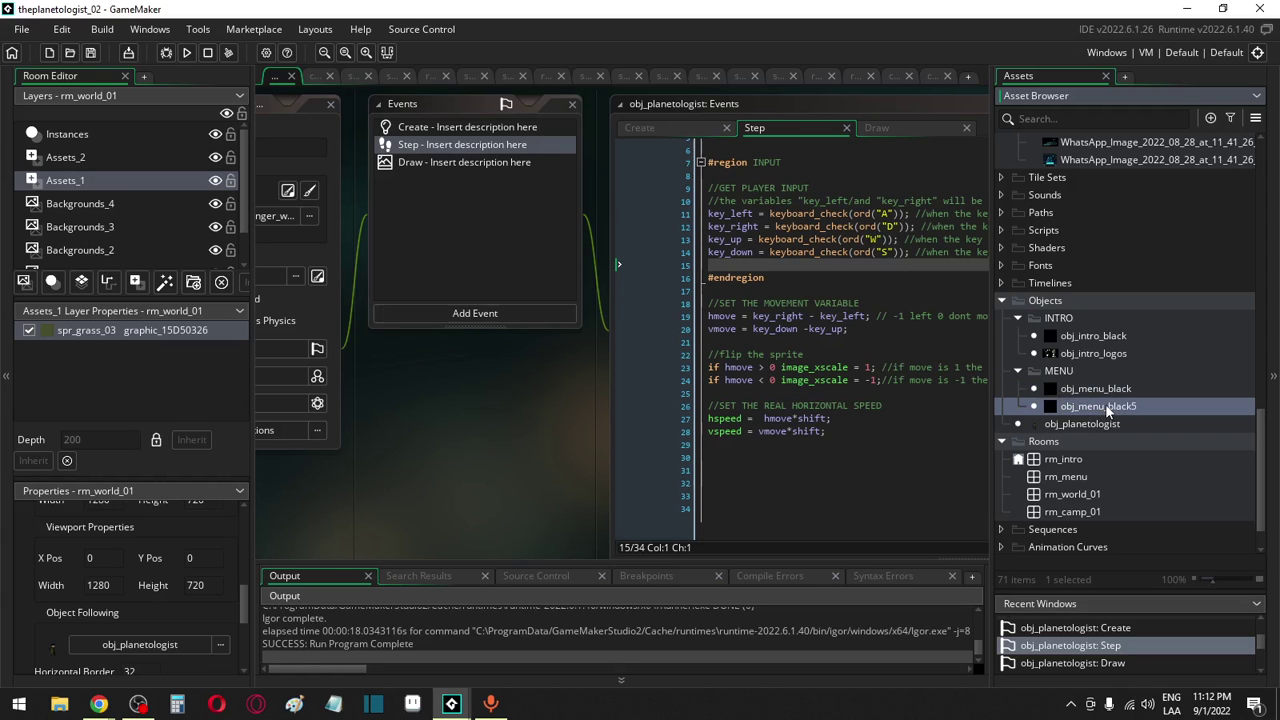
In the duplicated menu object, delete the Step event and add a Left Pressed mouse event
{"action": "double_click", "coordinate": [1107, 408]}
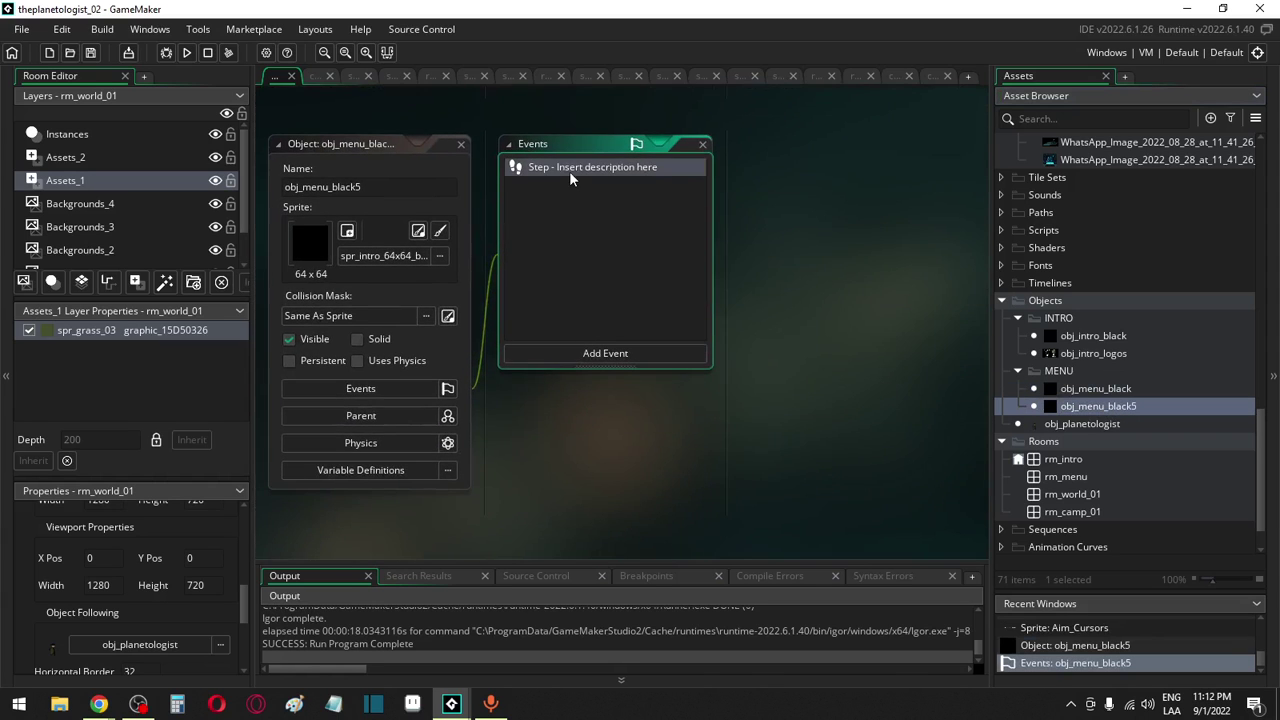
{"action": "key", "text": "Delete"}
{"action": "left_click", "coordinate": [555, 352]}
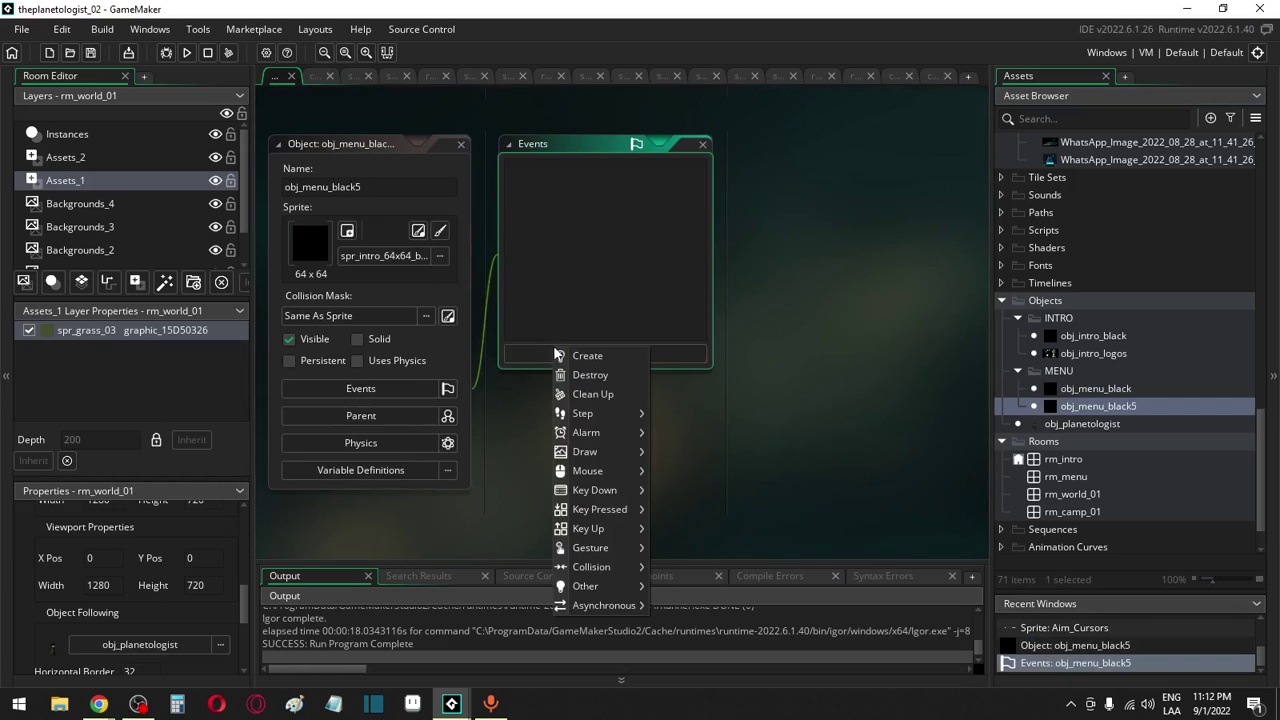
{"action": "mouse_move", "coordinate": [610, 495]}
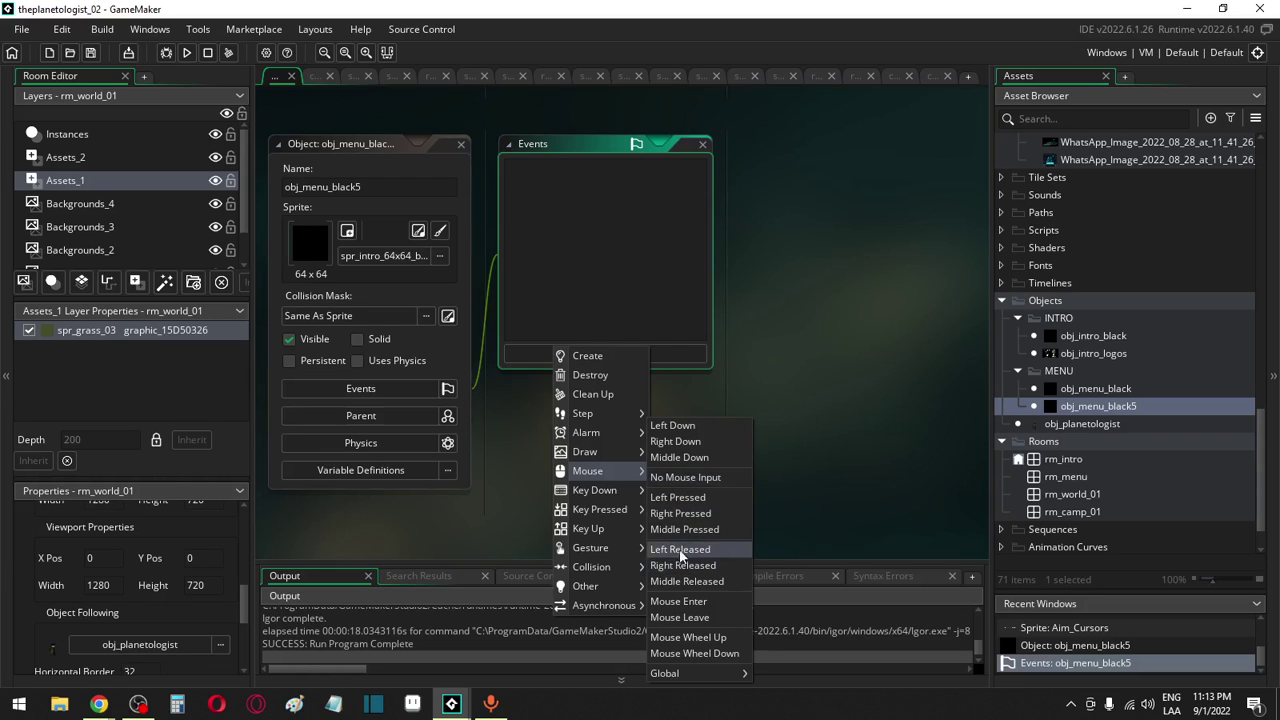
{"action": "left_click", "coordinate": [680, 497]}
Write room_goto(rm_world_01); as the code of the Left Pressed event
{"action": "left_click", "coordinate": [896, 222]}
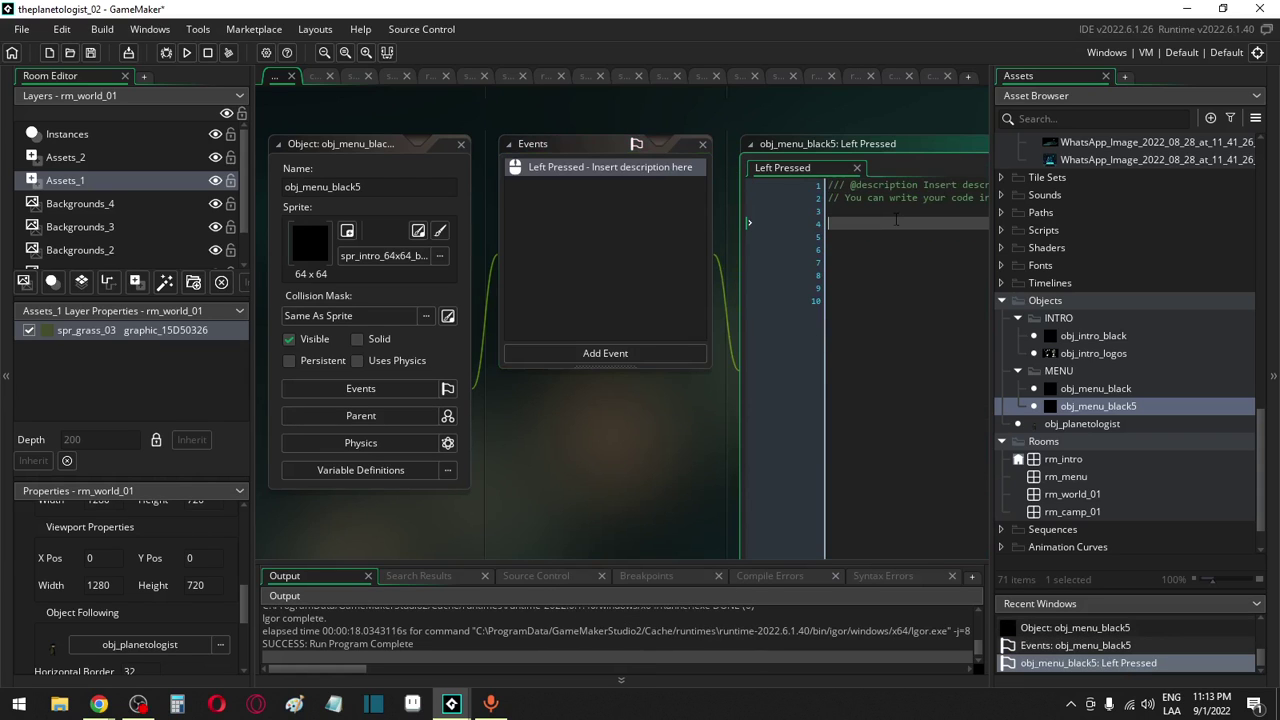
{"action": "type", "text": "room_go"}
{"action": "key", "text": "Return"}
{"action": "type", "text": "rm_"}
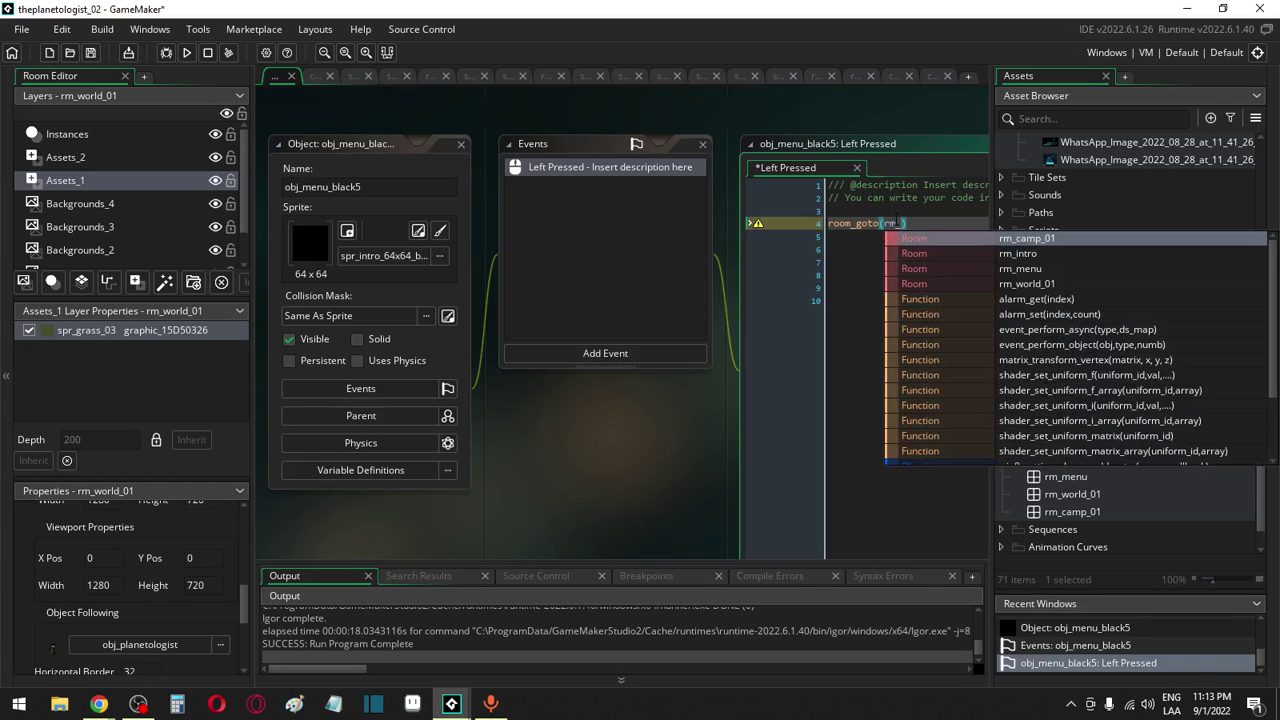
{"action": "type", "text": "wo"}
{"action": "key", "text": "Return"}
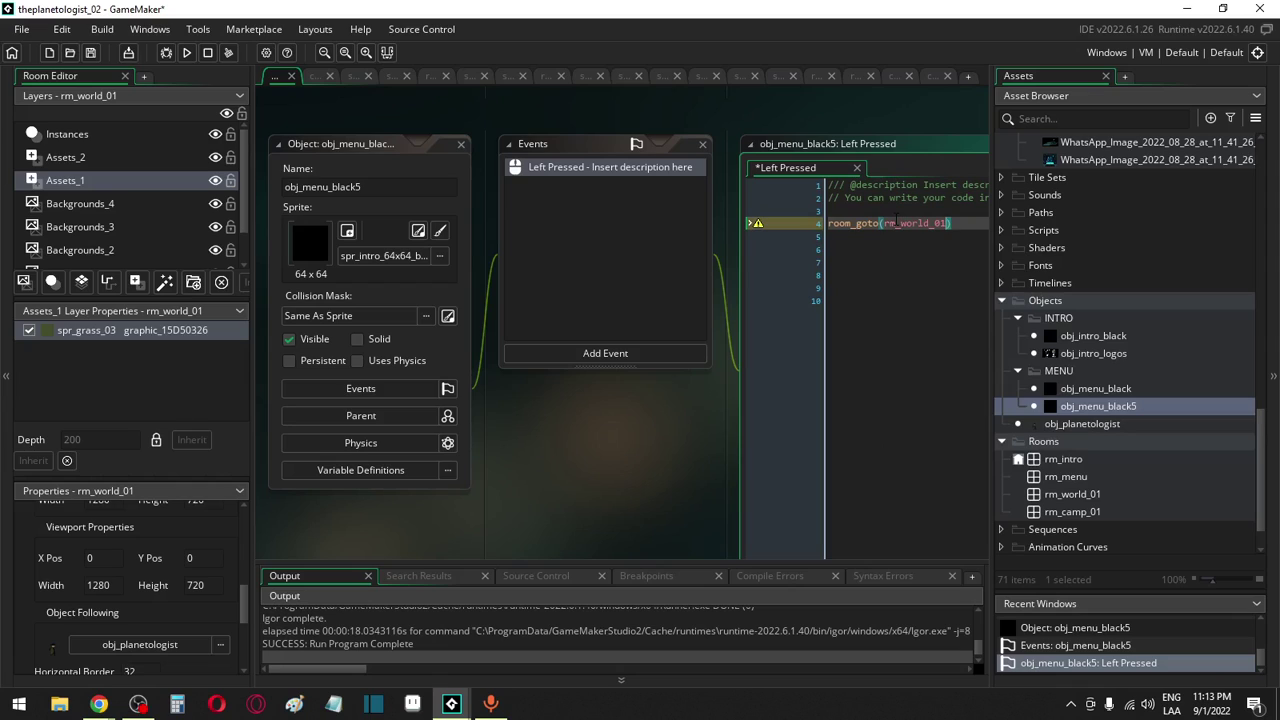
{"action": "type", "text": ";"}
Open the rm_menu room and hide its Layer_black layer
{"action": "left_click", "coordinate": [319, 77]}
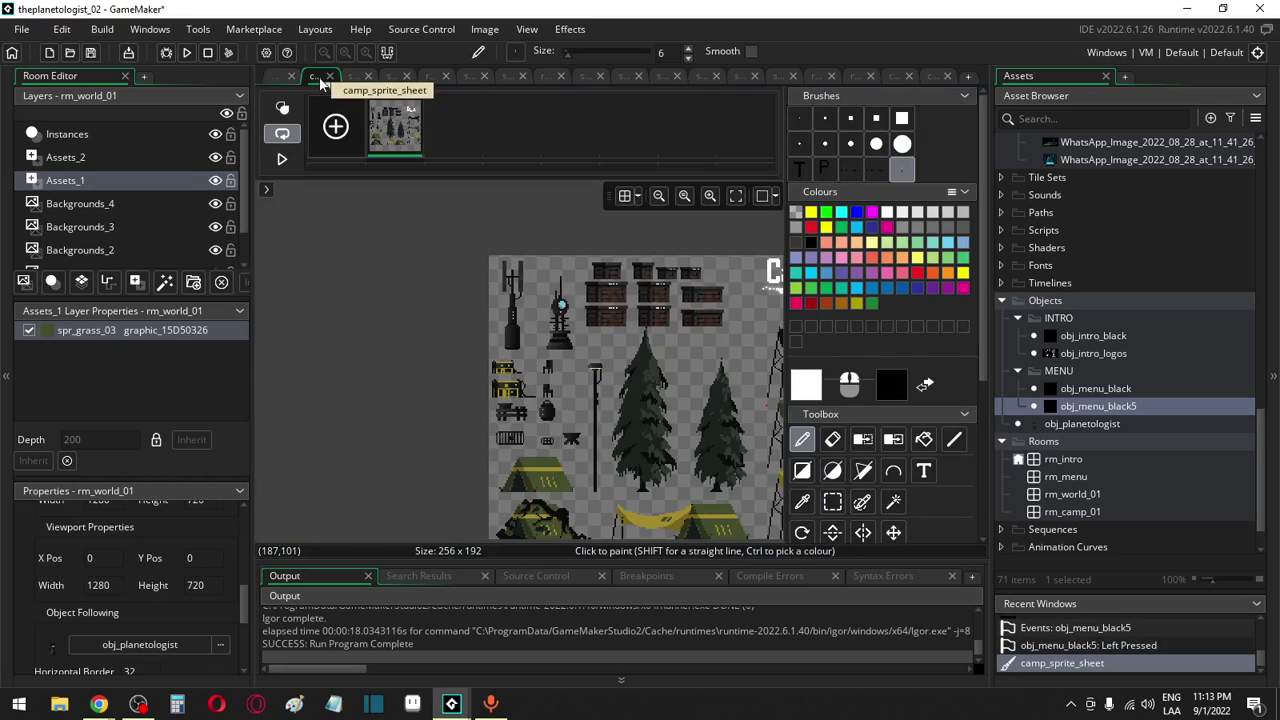
{"action": "left_click", "coordinate": [427, 77]}
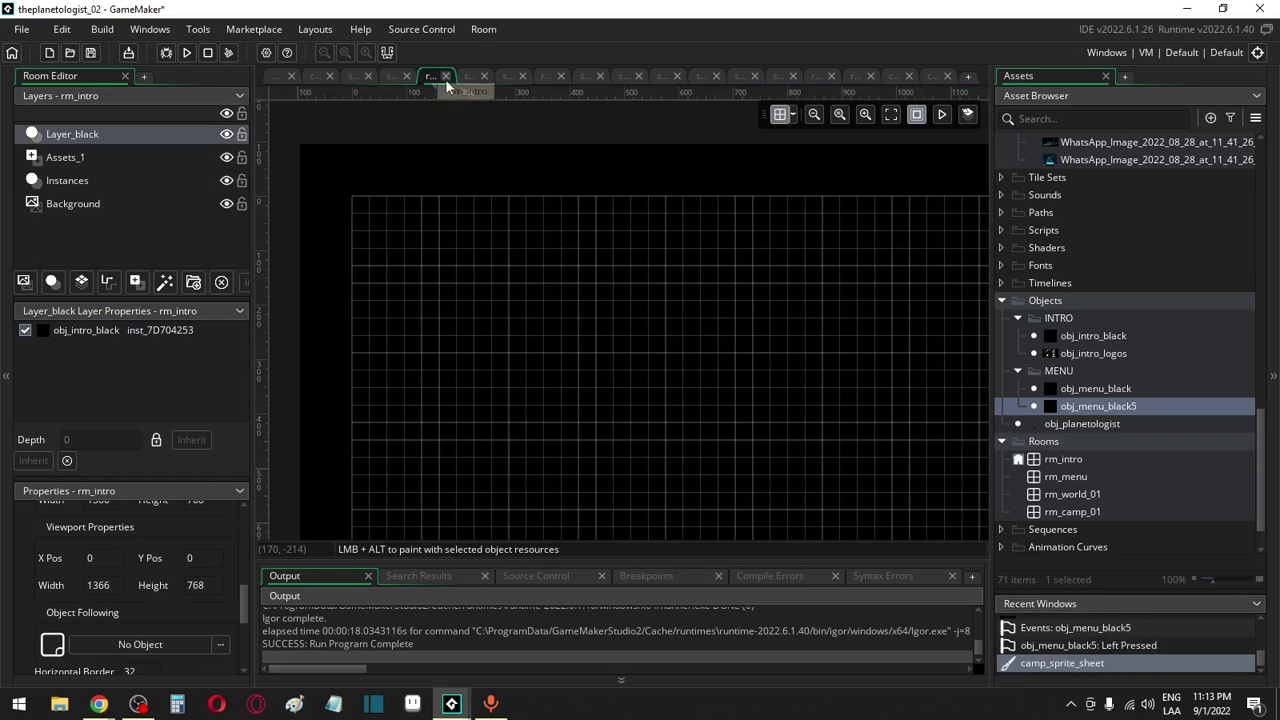
{"action": "left_click", "coordinate": [542, 77]}
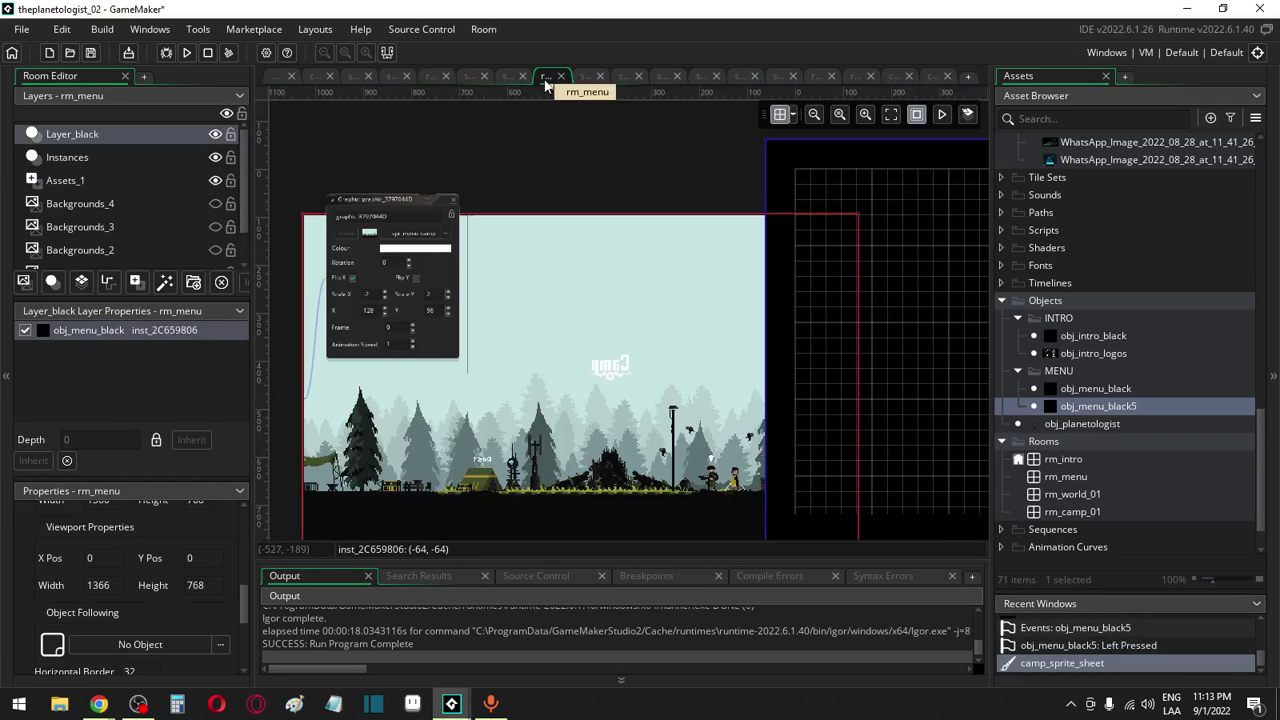
{"action": "middle_click_drag", "start_coordinate": [634, 334], "coordinate": [287, 228]}
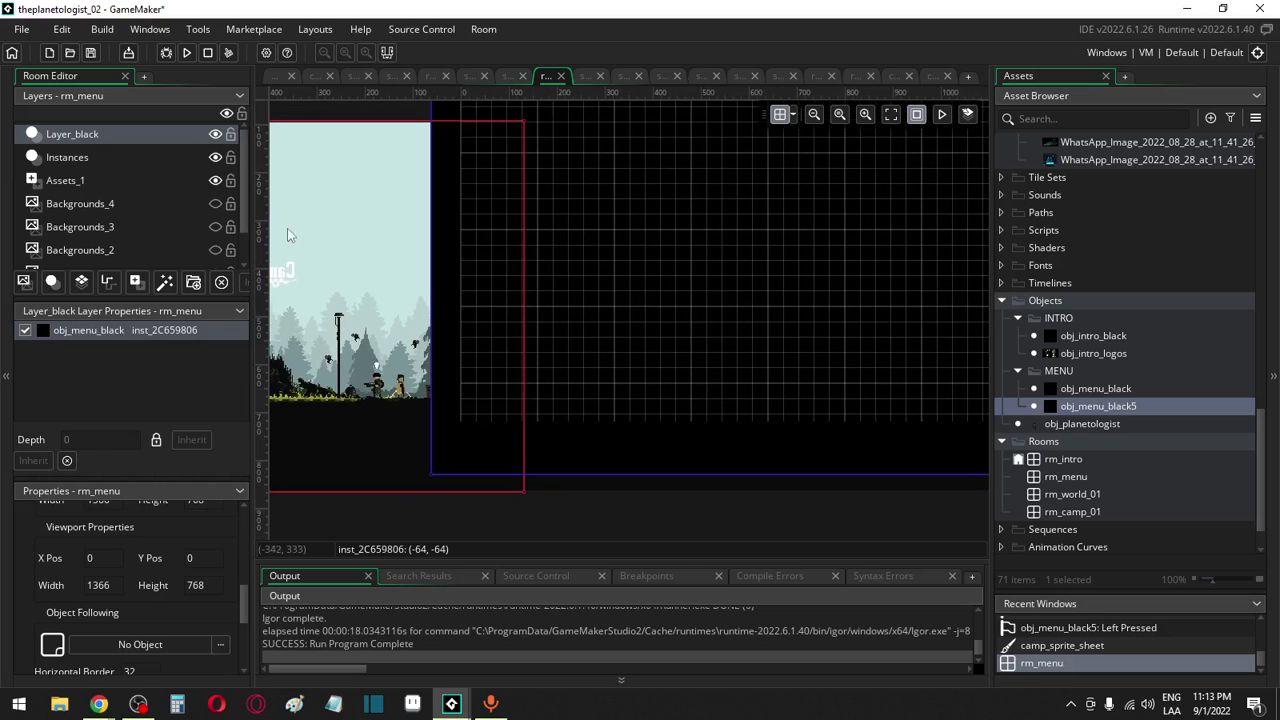
{"action": "left_click", "coordinate": [215, 134]}
Place an instance of obj_menu_black5 on the Instances layer of rm_menu, just above the antenna beside the tent
{"action": "left_click", "coordinate": [132, 157]}
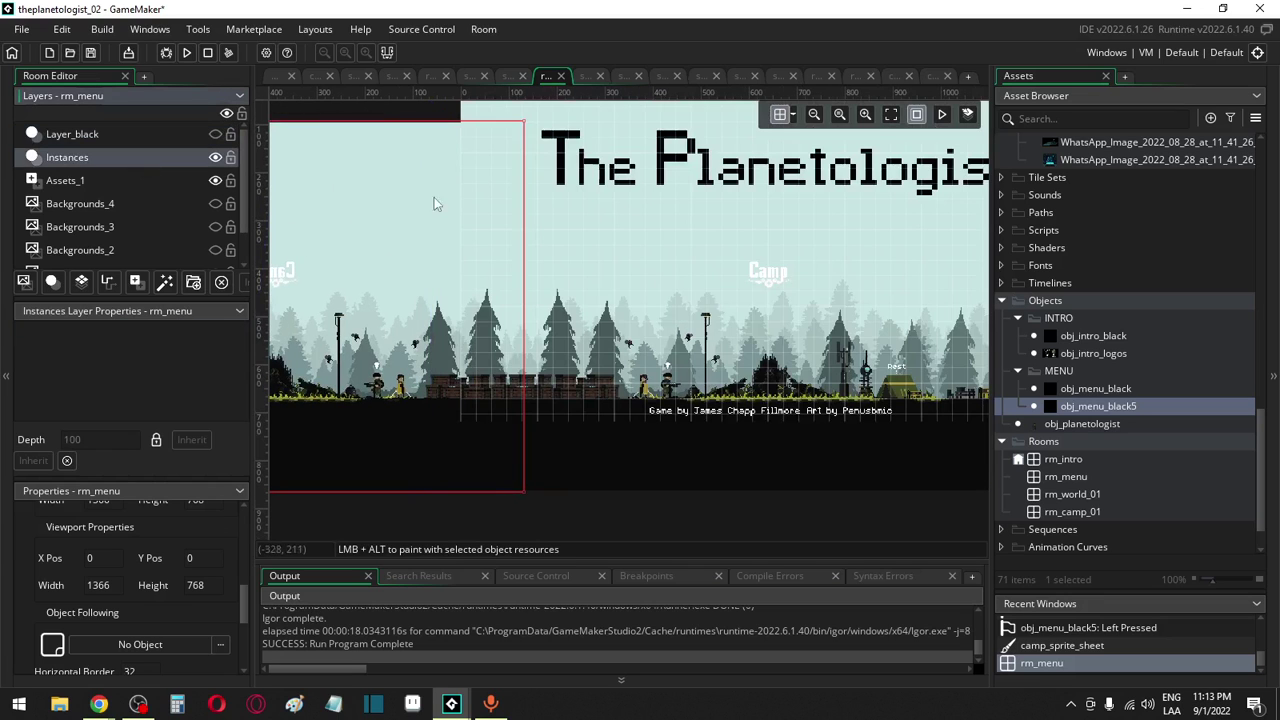
{"action": "scroll", "coordinate": [434, 197], "scroll_direction": "down", "scroll_amount": 2}
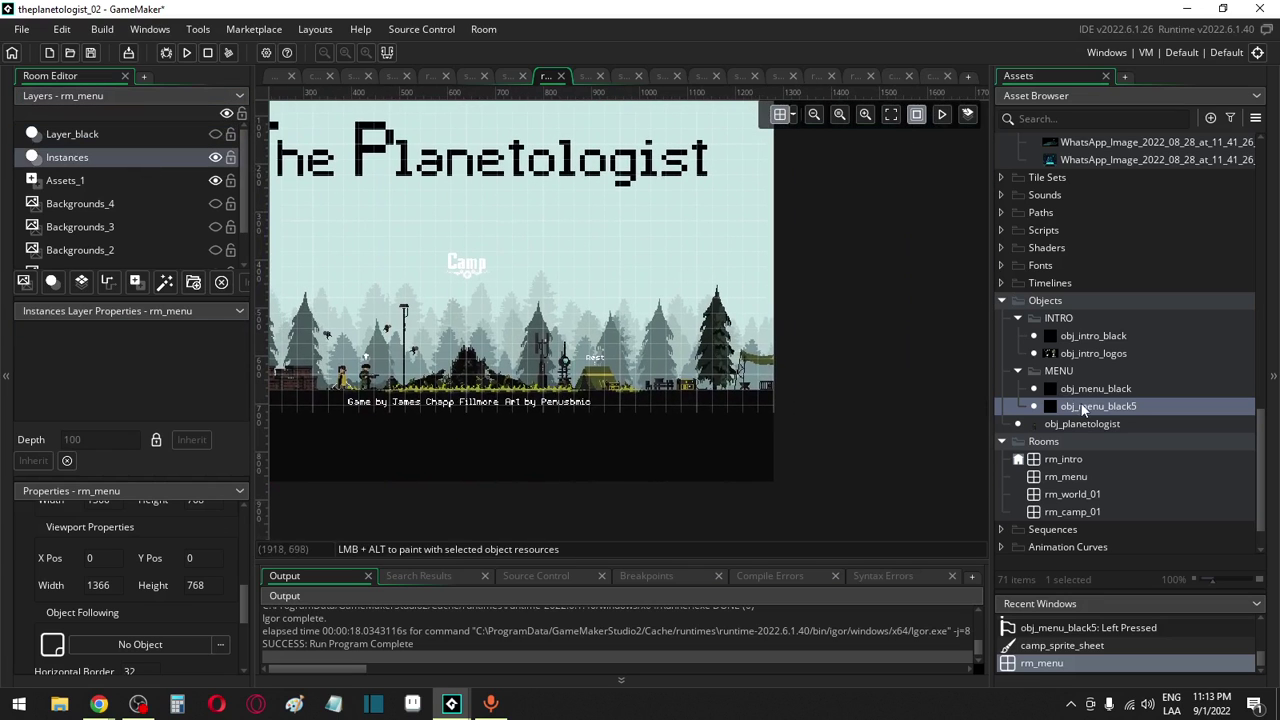
{"action": "left_click_drag", "start_coordinate": [1080, 406], "coordinate": [558, 312]}
Rename the object obj_menu_black5 to obj_menu_world_01
{"action": "left_click", "coordinate": [1132, 405]}
{"action": "left_click", "coordinate": [1134, 405]}
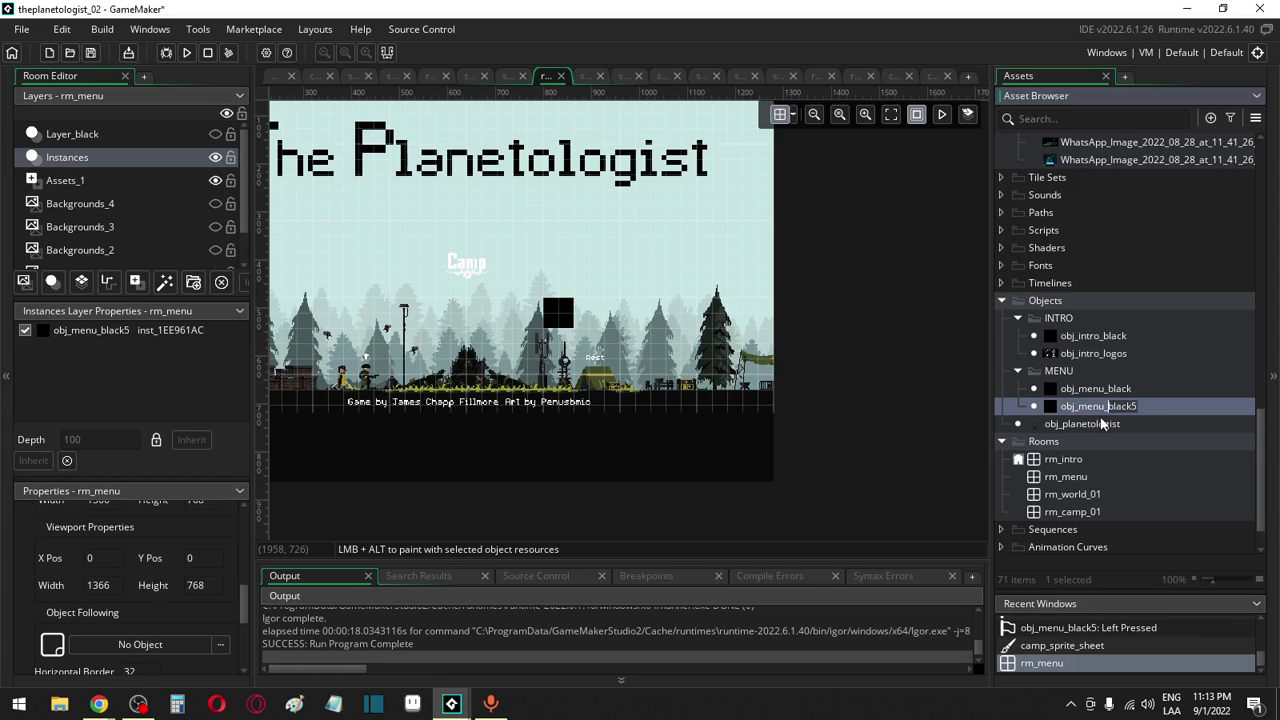
{"action": "key", "text": "shift+End"}
{"action": "type", "text": "world_01"}
{"action": "key", "text": "Return"}
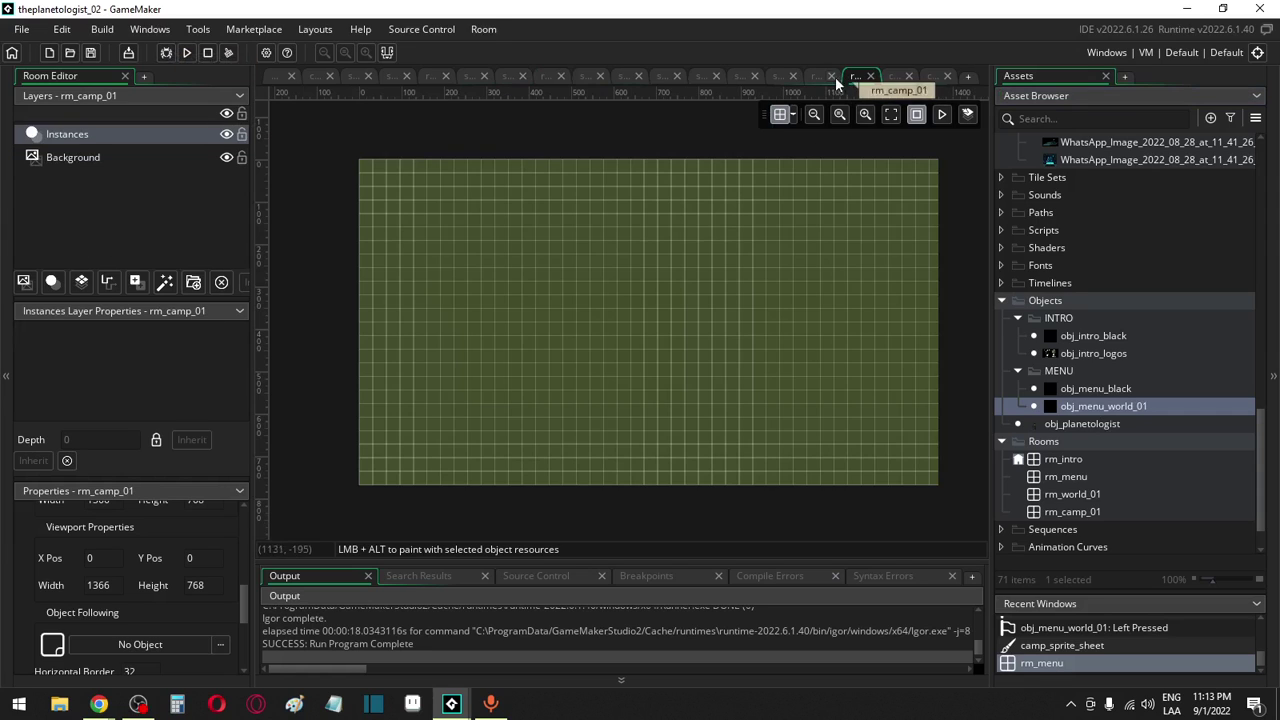
Open rm_world_01 and place an obj_planetologist instance on its Instances layer, on the grass among the trees
{"action": "scroll", "coordinate": [672, 239], "scroll_direction": "up", "scroll_amount": 4}
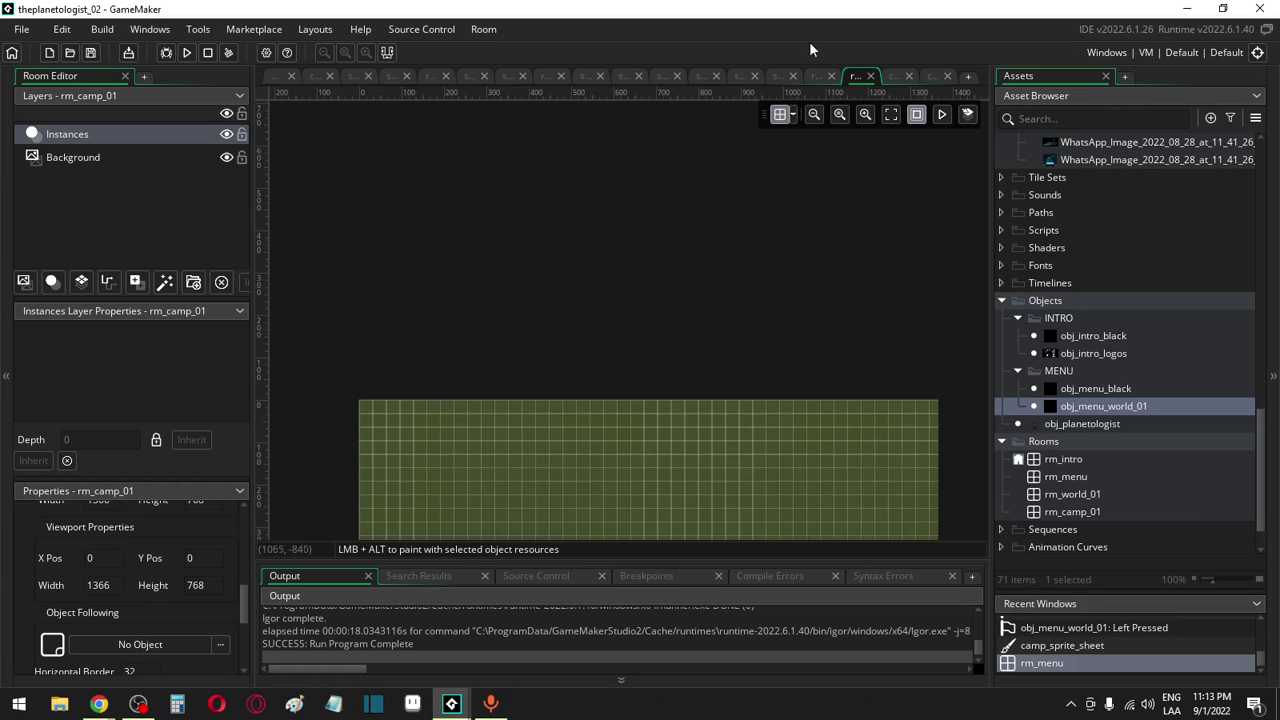
{"action": "left_click", "coordinate": [813, 77]}
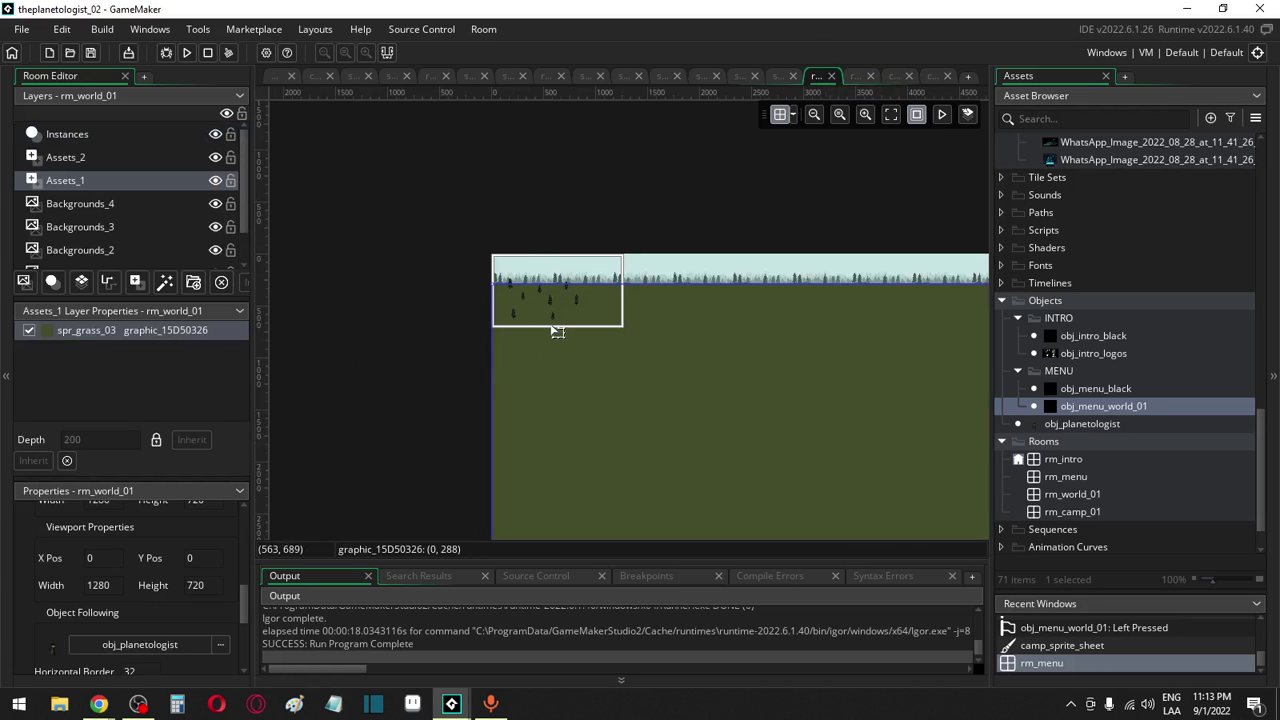
{"action": "scroll", "coordinate": [545, 305], "scroll_direction": "up", "scroll_amount": 3, "text": "ctrl"}
{"action": "scroll", "coordinate": [531, 284], "scroll_direction": "up", "scroll_amount": 4, "text": "ctrl"}
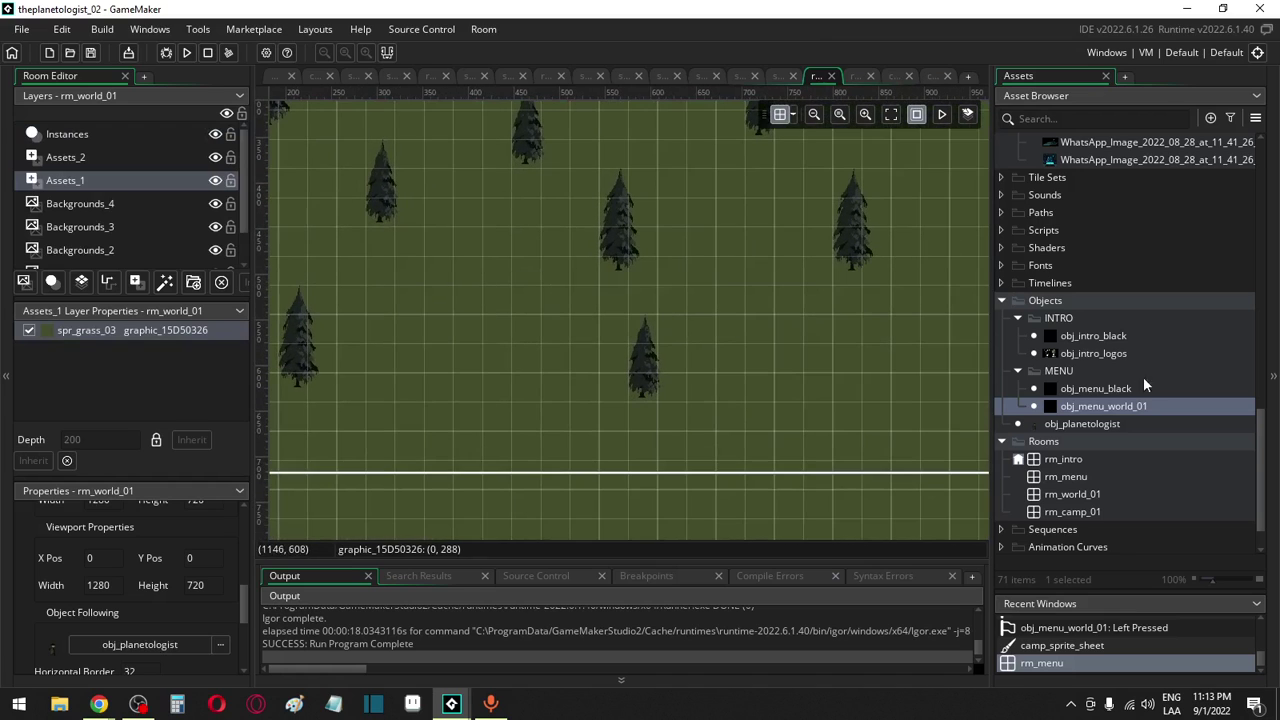
{"action": "scroll", "coordinate": [1120, 390], "scroll_direction": "up", "scroll_amount": 2}
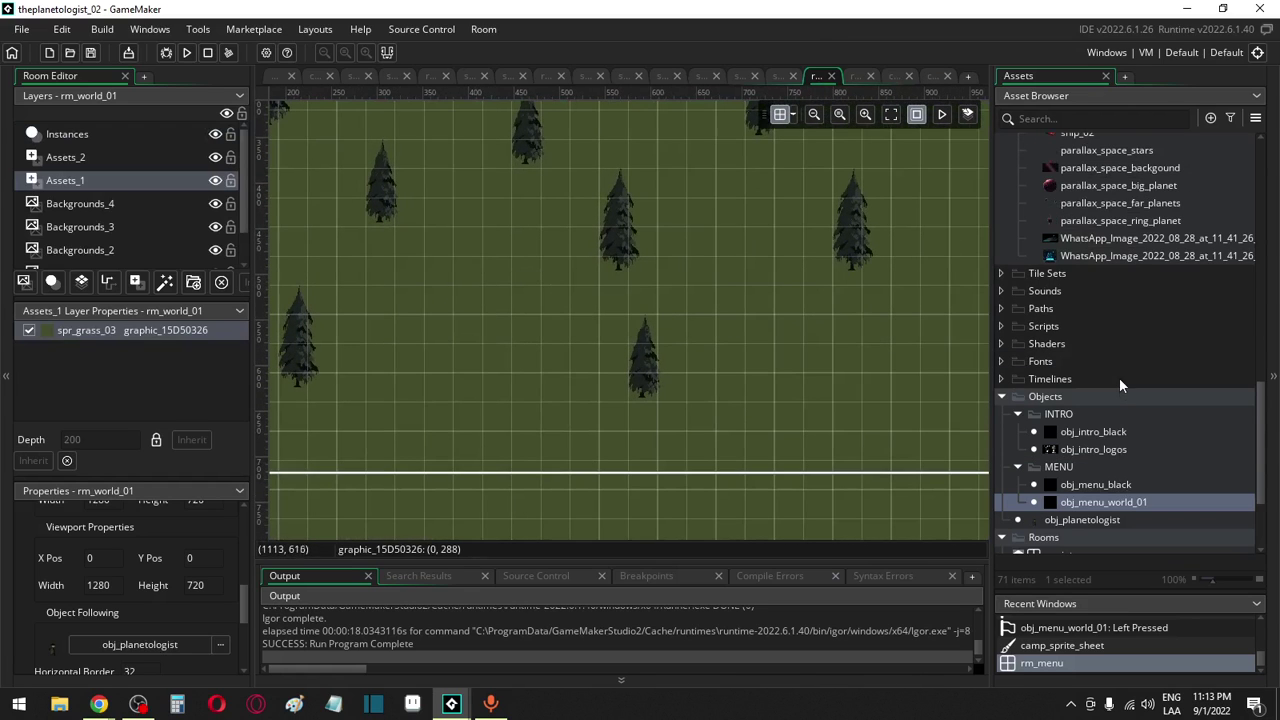
{"action": "scroll", "coordinate": [1120, 382], "scroll_direction": "down", "scroll_amount": 3}
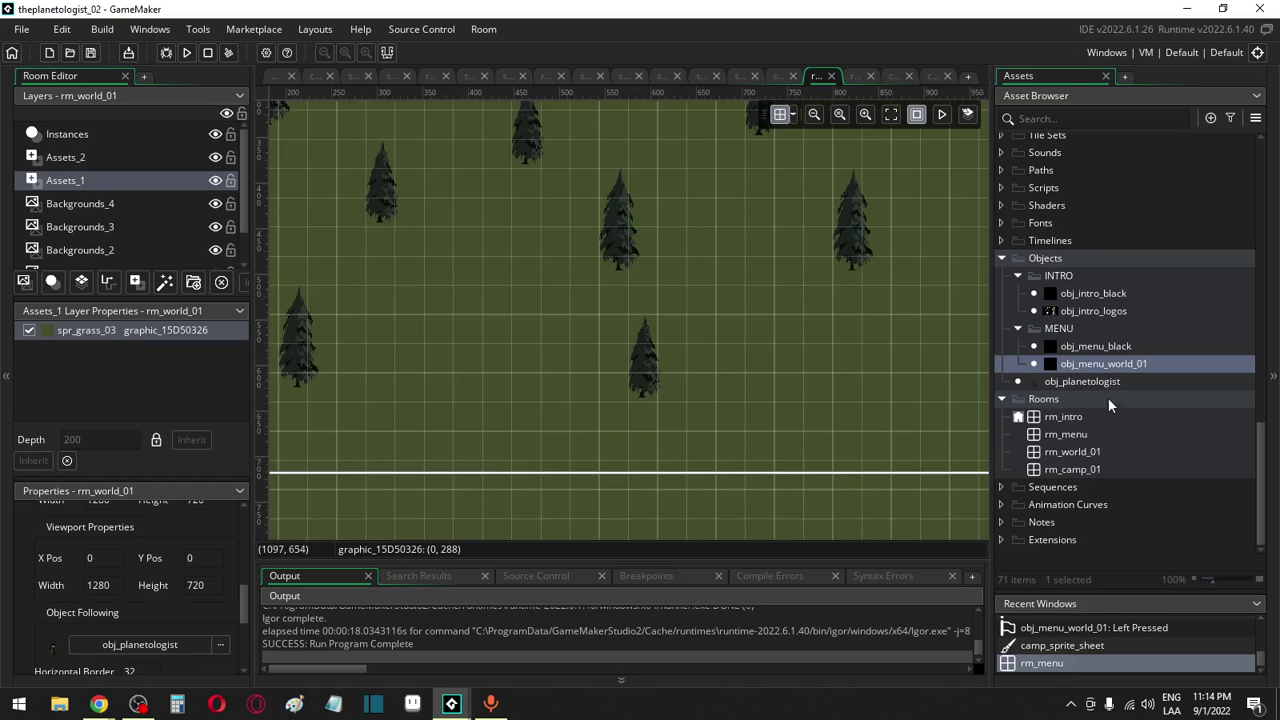
{"action": "left_click", "coordinate": [1112, 382]}
{"action": "mouse_move", "coordinate": [1113, 386]}
{"action": "left_mouse_down"}
{"action": "mouse_move", "coordinate": [512, 286]}
{"action": "mouse_move", "coordinate": [500, 262]}
{"action": "mouse_move", "coordinate": [1214, 384]}
{"action": "mouse_move", "coordinate": [1108, 388]}
{"action": "left_mouse_up"}
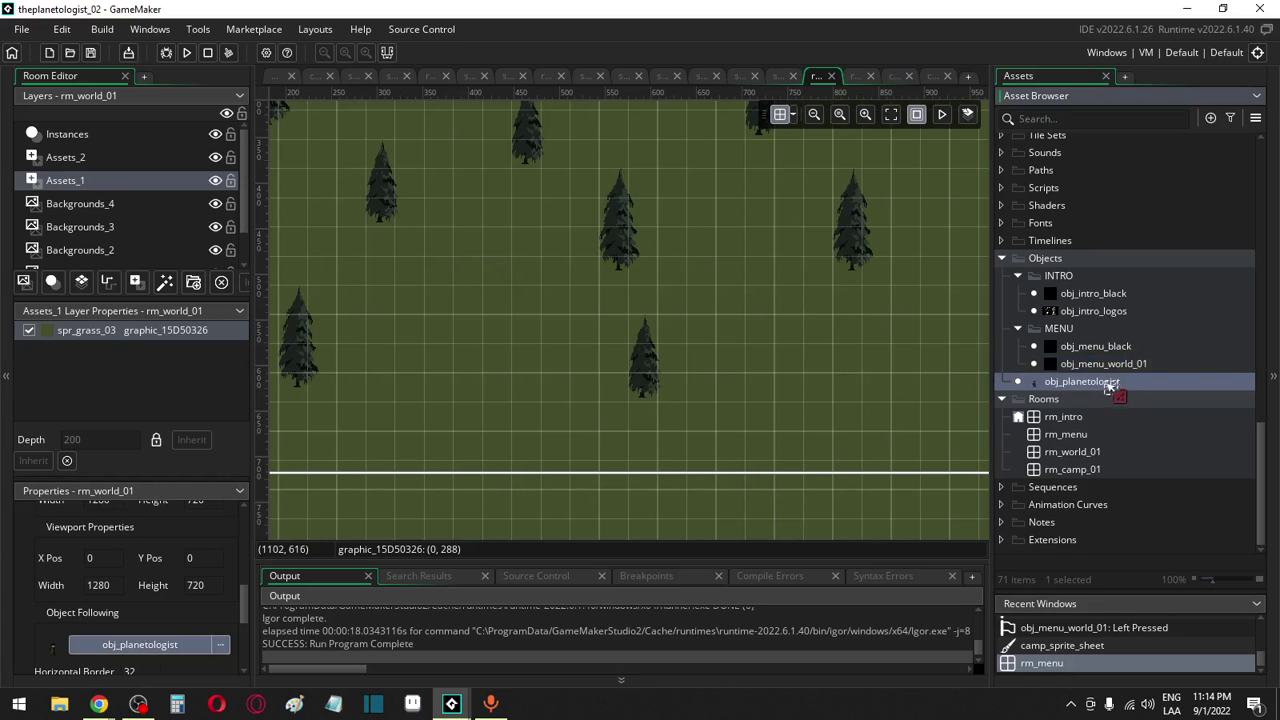
{"action": "left_click", "coordinate": [88, 136]}
{"action": "left_click_drag", "start_coordinate": [1082, 382], "coordinate": [470, 238]}
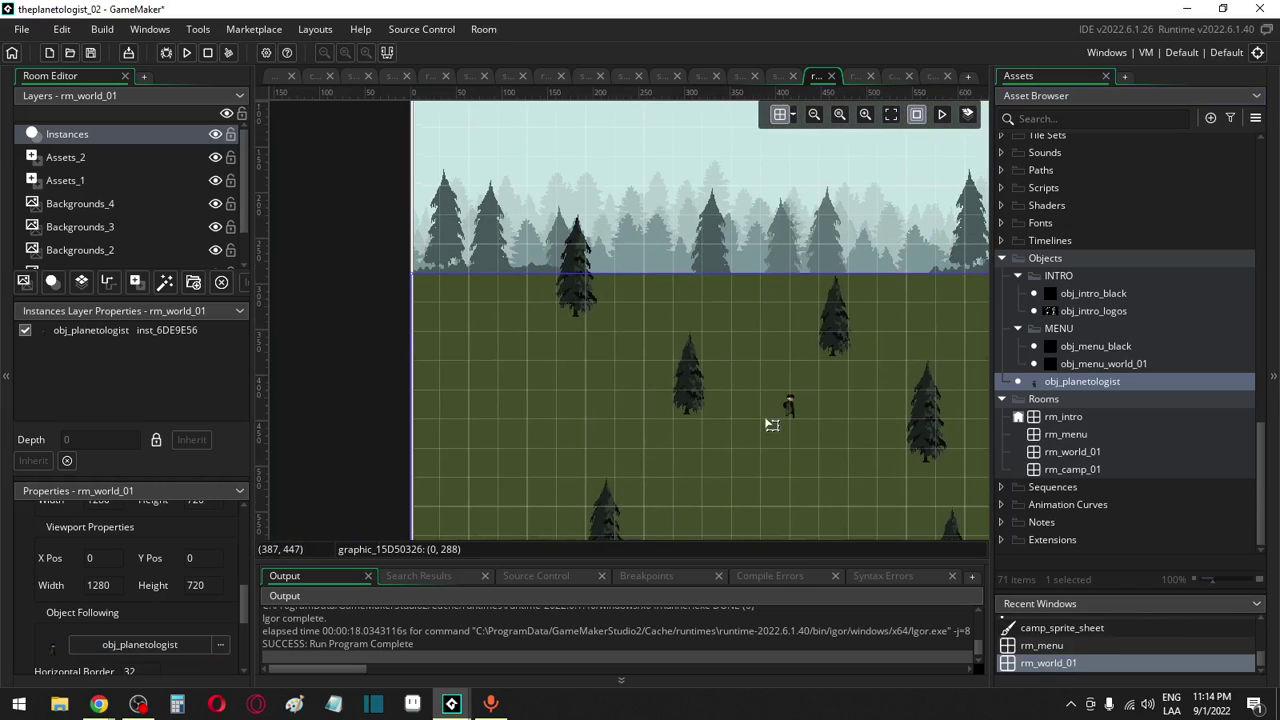
Run the game, enter the world through the black square on the menu, and test walking the character in all directions
{"action": "left_click", "coordinate": [185, 52]}
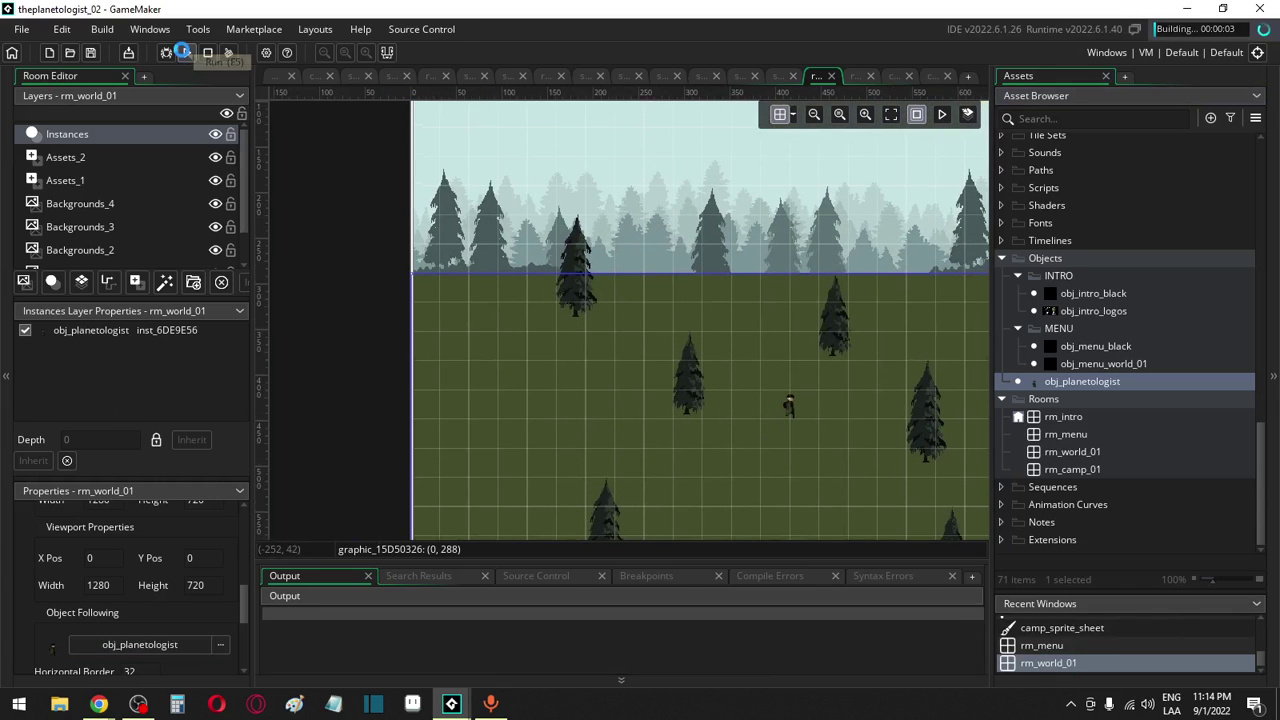
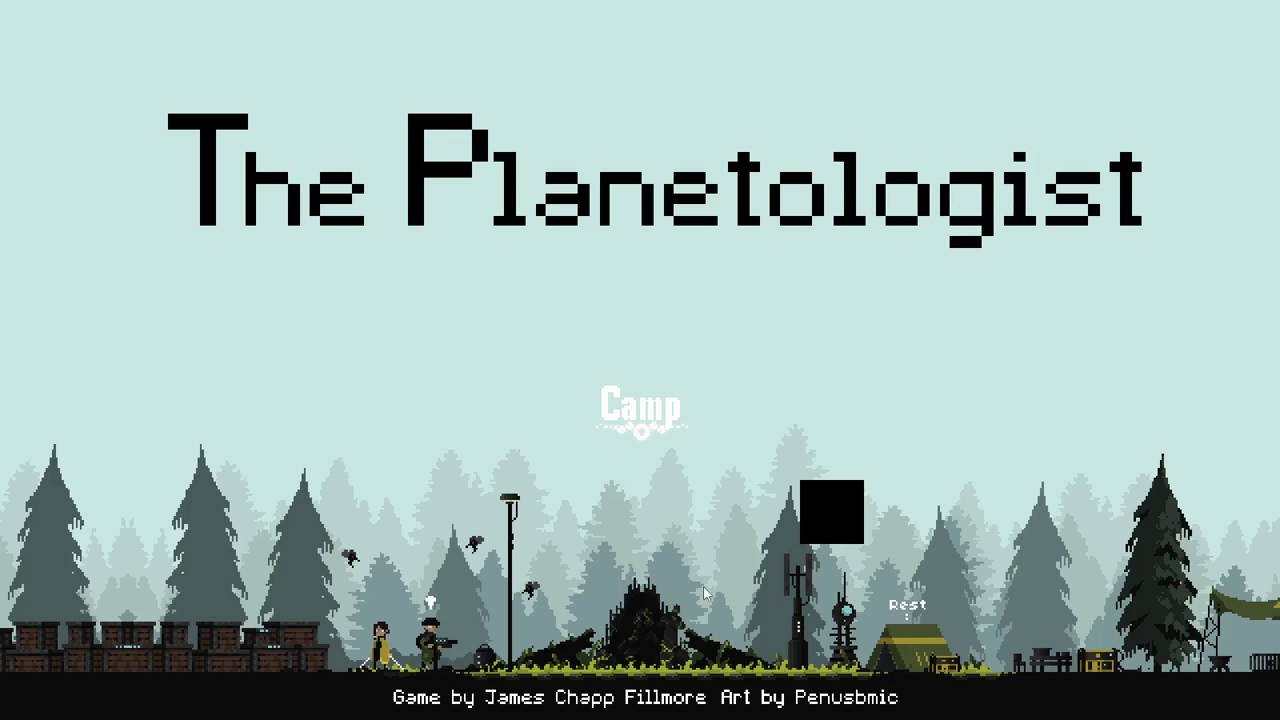
{"action": "left_click", "coordinate": [819, 509]}
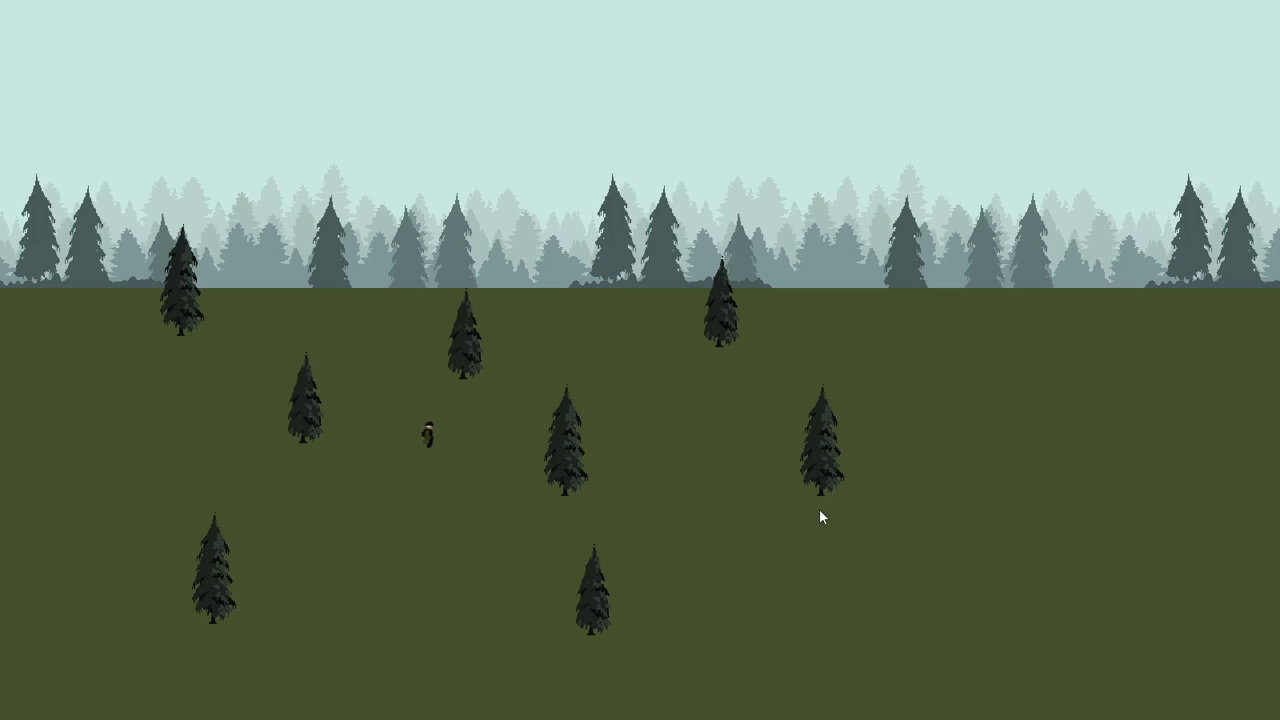
{"action": "key", "text": "Down"}
{"action": "key", "text": "Right"}
{"action": "key", "text": "Right"}
{"action": "key", "text": "Up"}
{"action": "key", "text": "Down"}
{"action": "key", "text": "Left"}
{"action": "key", "text": "Up"}
{"action": "key", "text": "Down"}
{"action": "key", "text": "Right"}
{"action": "key", "text": "Right"}
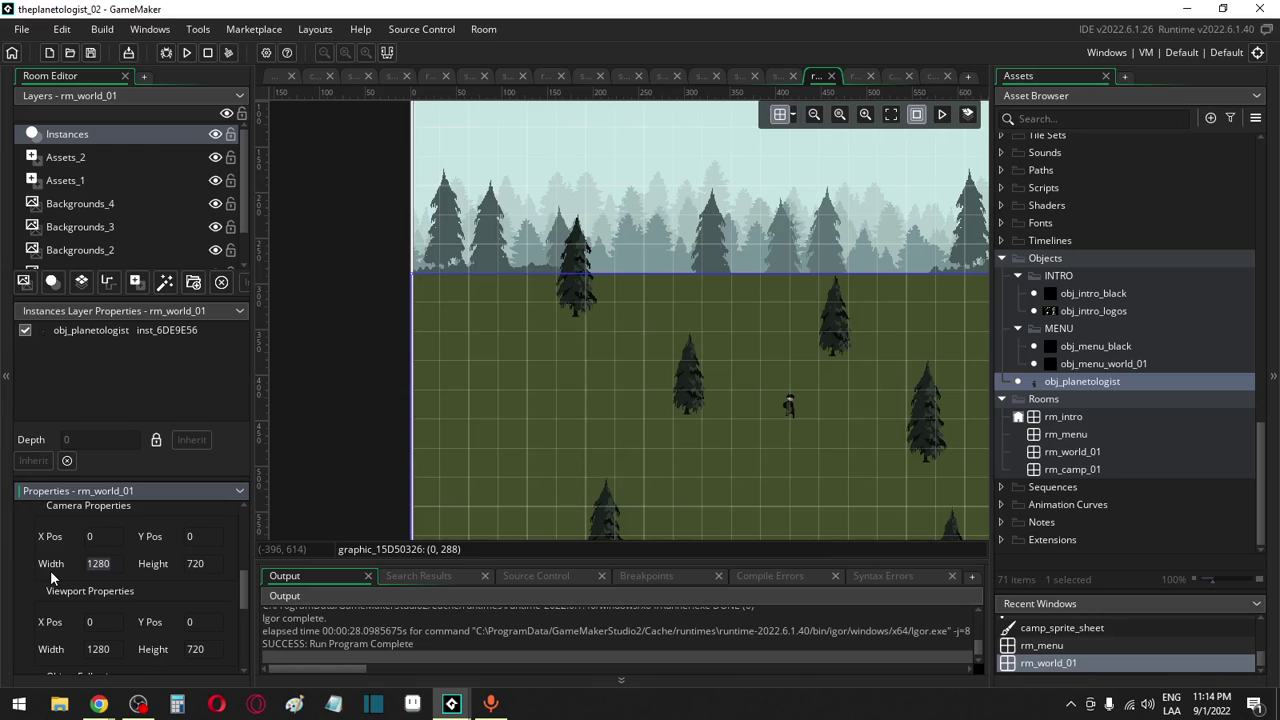
Set both the camera and the viewport size of rm_world_01 to 640 by 360
{"action": "type", "text": "640"}
{"action": "type", "text": "360"}
{"action": "left_click", "coordinate": [90, 652]}
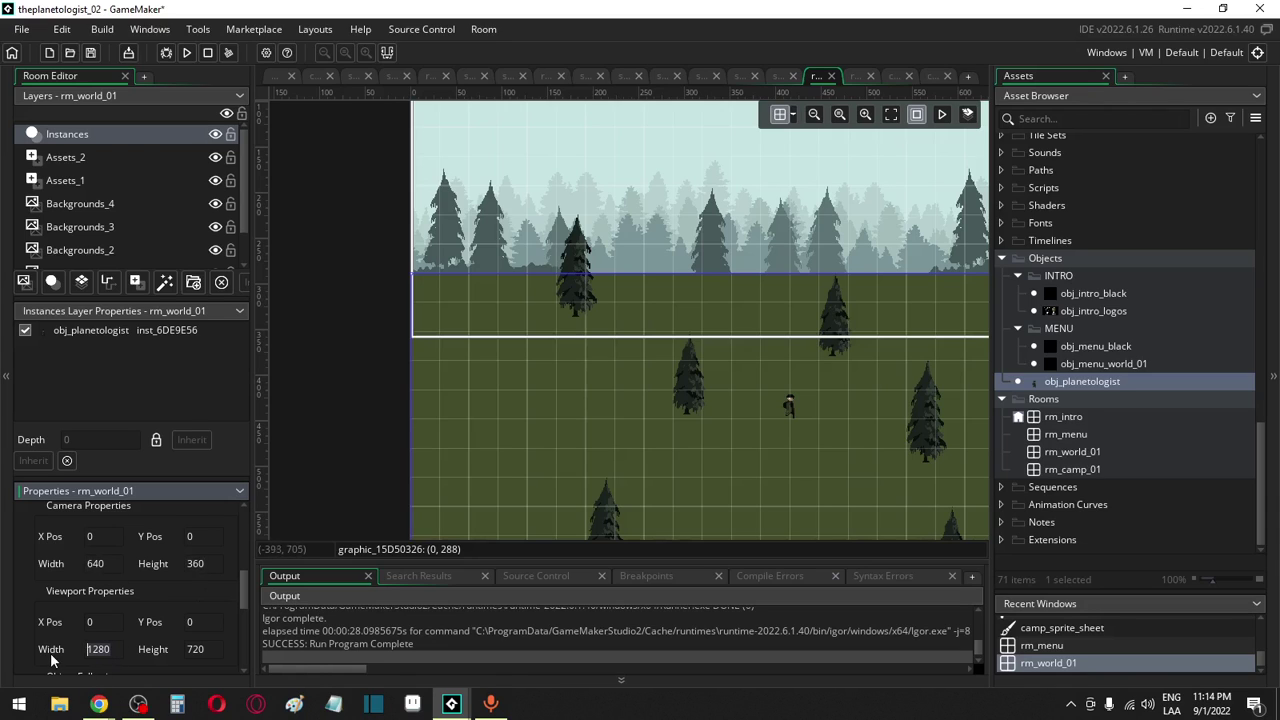
{"action": "type", "text": "640"}
Set the object-following borders of rm_world_01's camera to 320 horizontal and 180 vertical
{"action": "scroll", "coordinate": [169, 649], "scroll_direction": "down", "scroll_amount": 1}
{"action": "scroll", "coordinate": [174, 648], "scroll_direction": "down", "scroll_amount": 1}
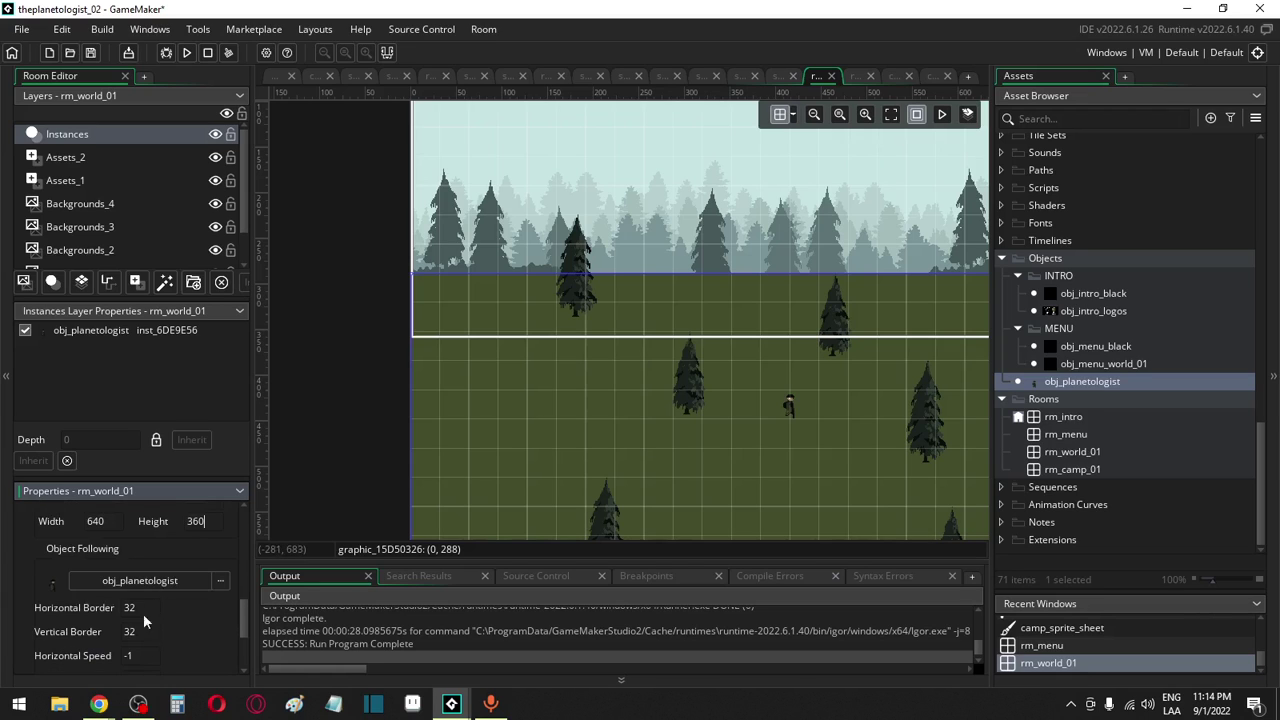
{"action": "scroll", "coordinate": [142, 605], "scroll_direction": "down", "scroll_amount": 1}
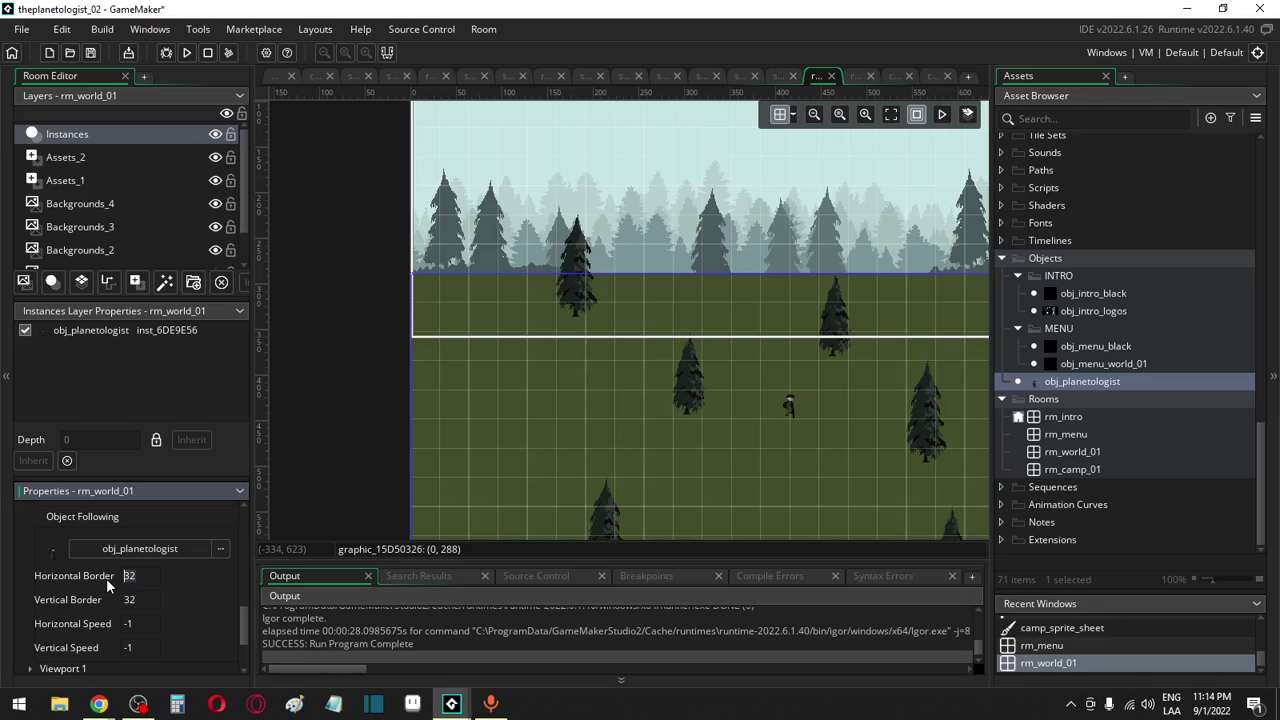
{"action": "type", "text": "0"}
{"action": "key", "text": "Tab"}
{"action": "type", "text": "180"}
{"action": "scroll", "coordinate": [86, 599], "scroll_direction": "down", "scroll_amount": 2}
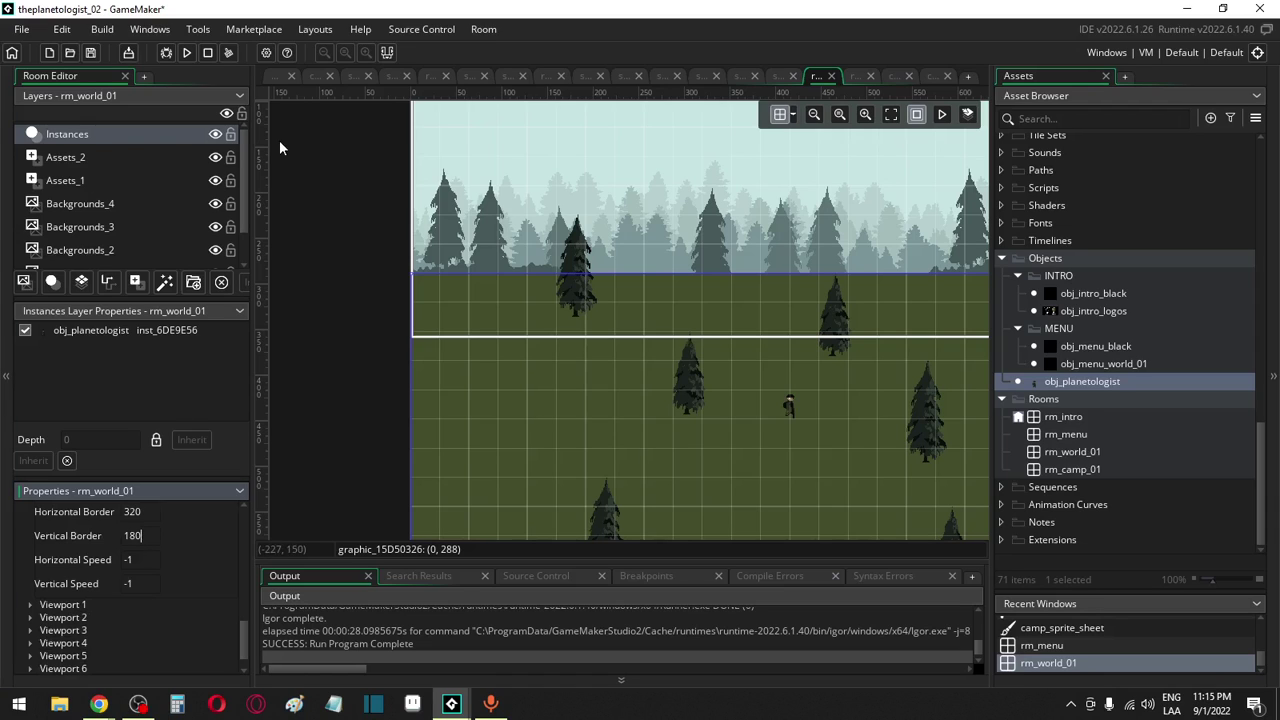
Run the game, enter the world through the menu's black square, and walk among the trees to check how the camera follows
{"action": "left_click", "coordinate": [186, 52]}
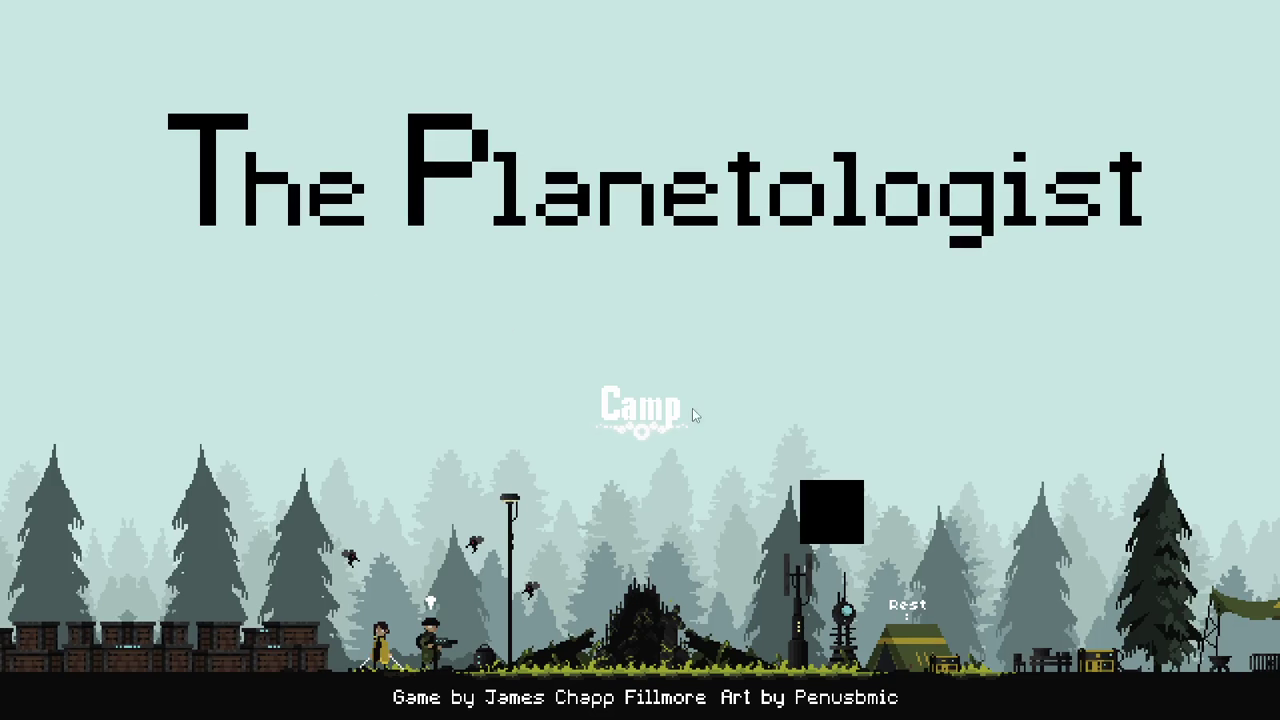
{"action": "left_click", "coordinate": [826, 517]}
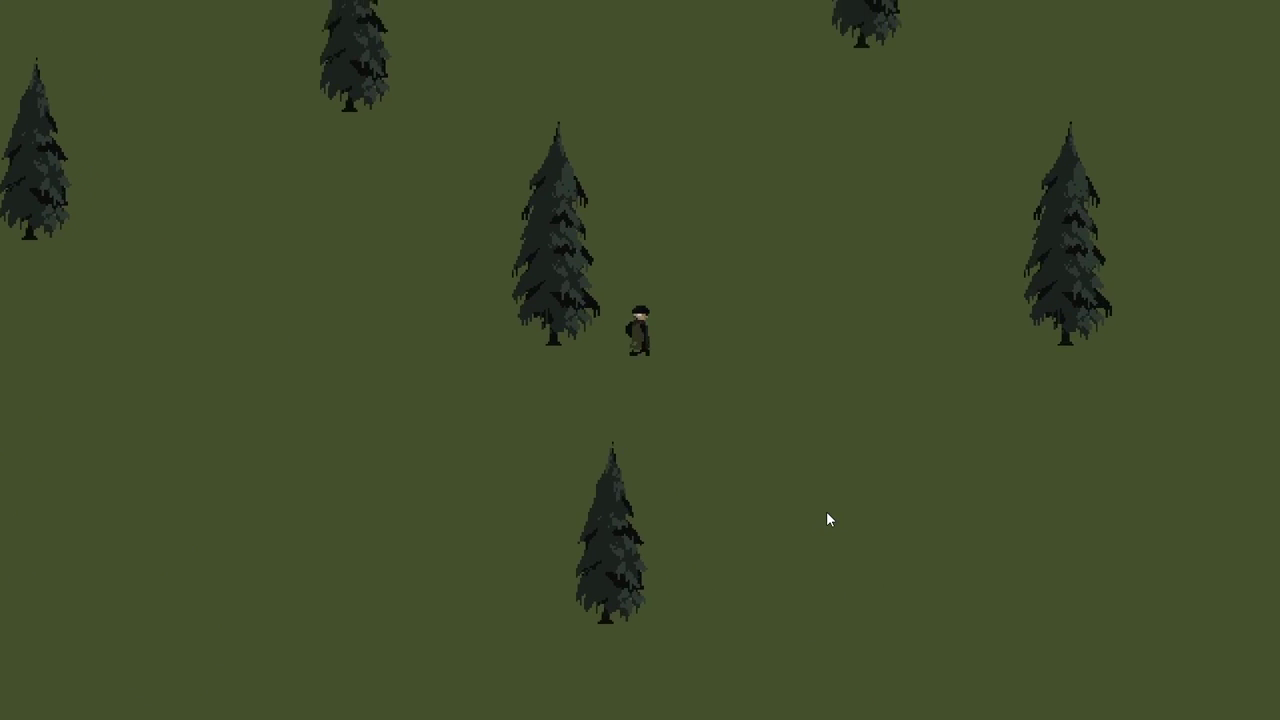
{"action": "key", "text": "a"}
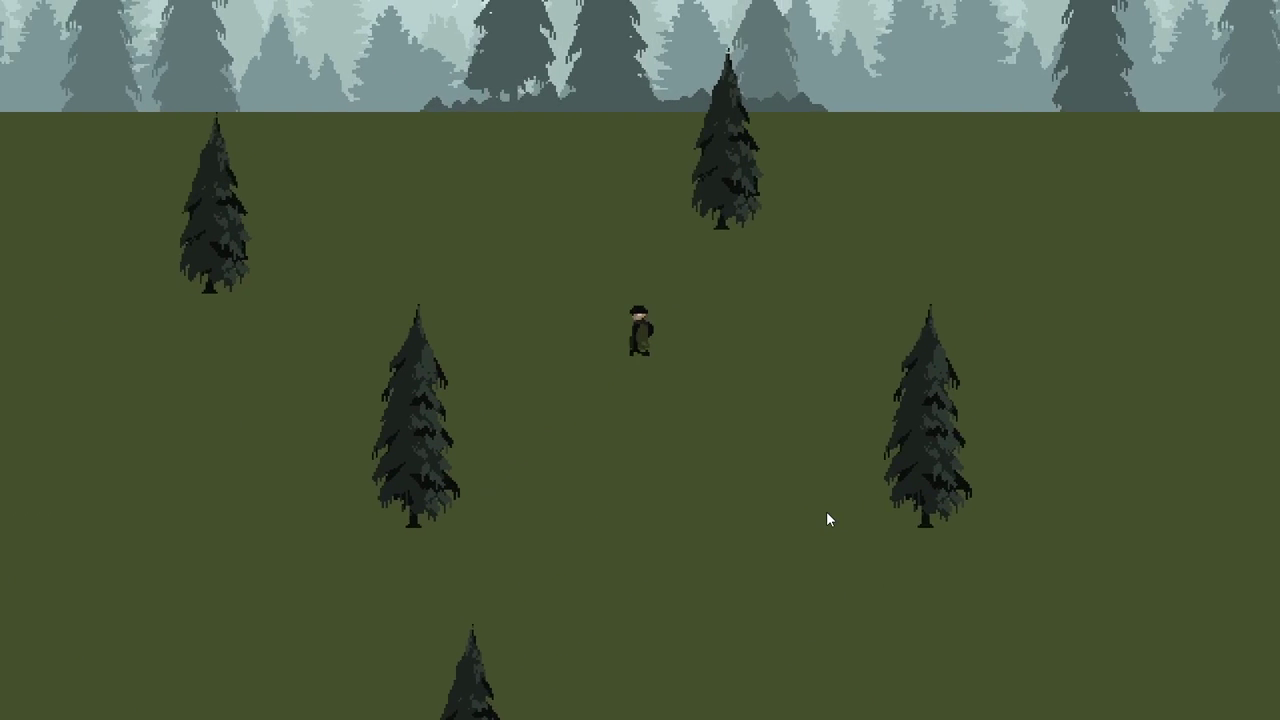
{"action": "key", "text": "s"}
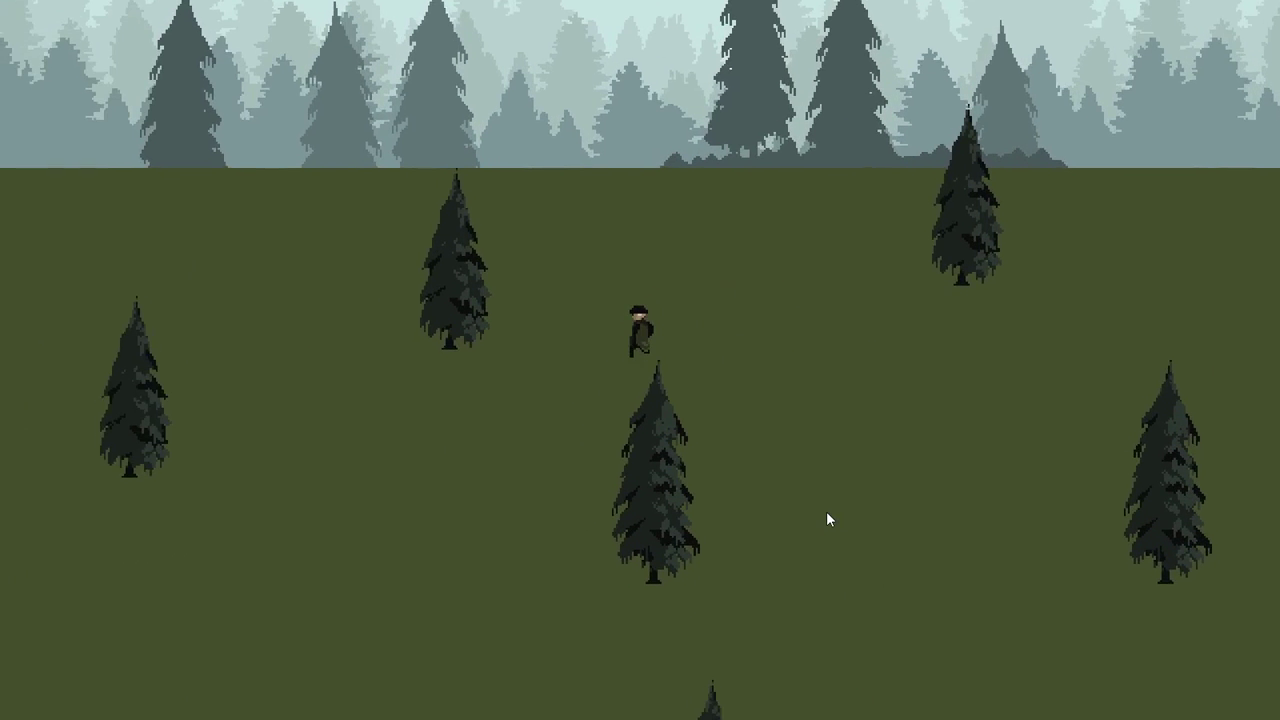
{"action": "key", "text": "w"}
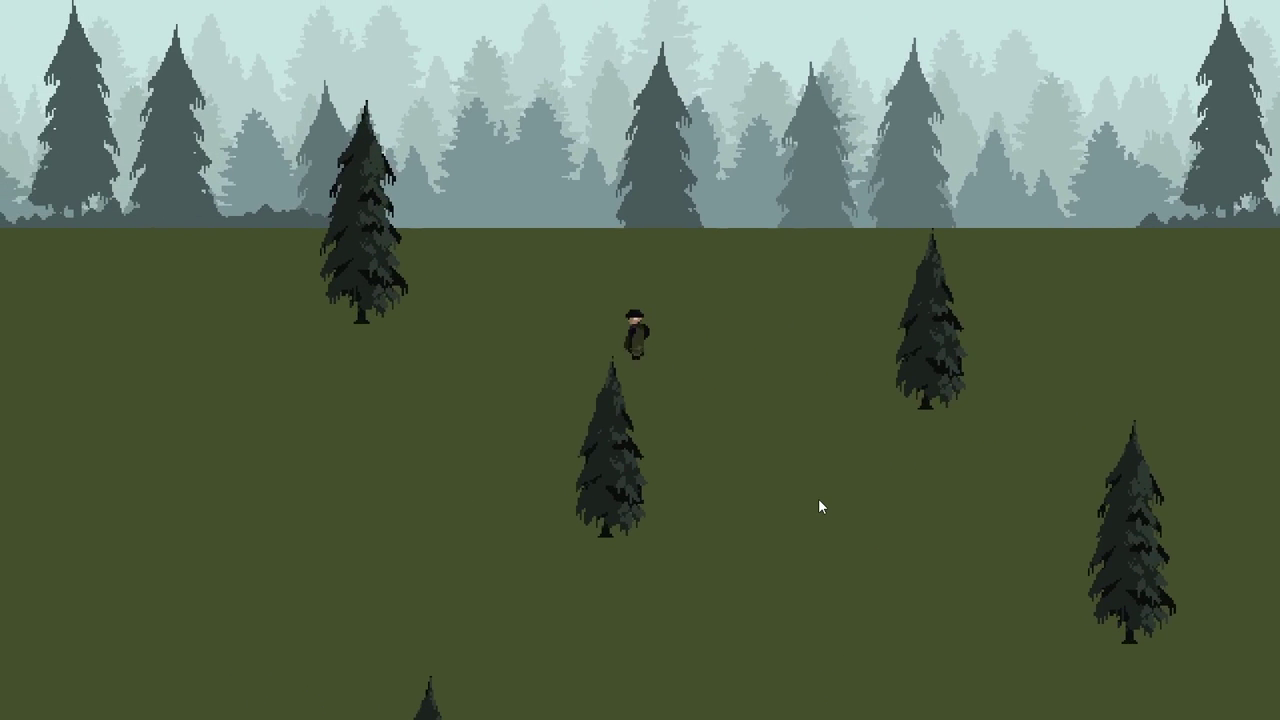
{"action": "key", "text": "s"}
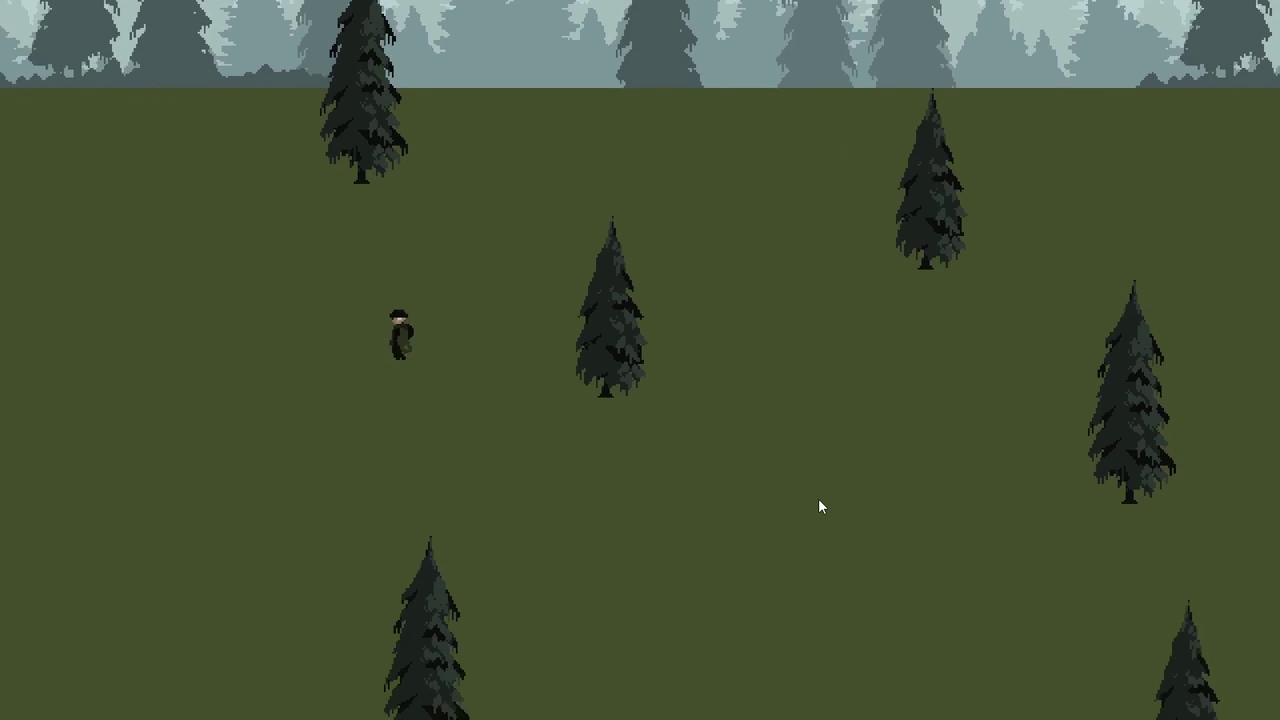
{"action": "key", "text": "d"}
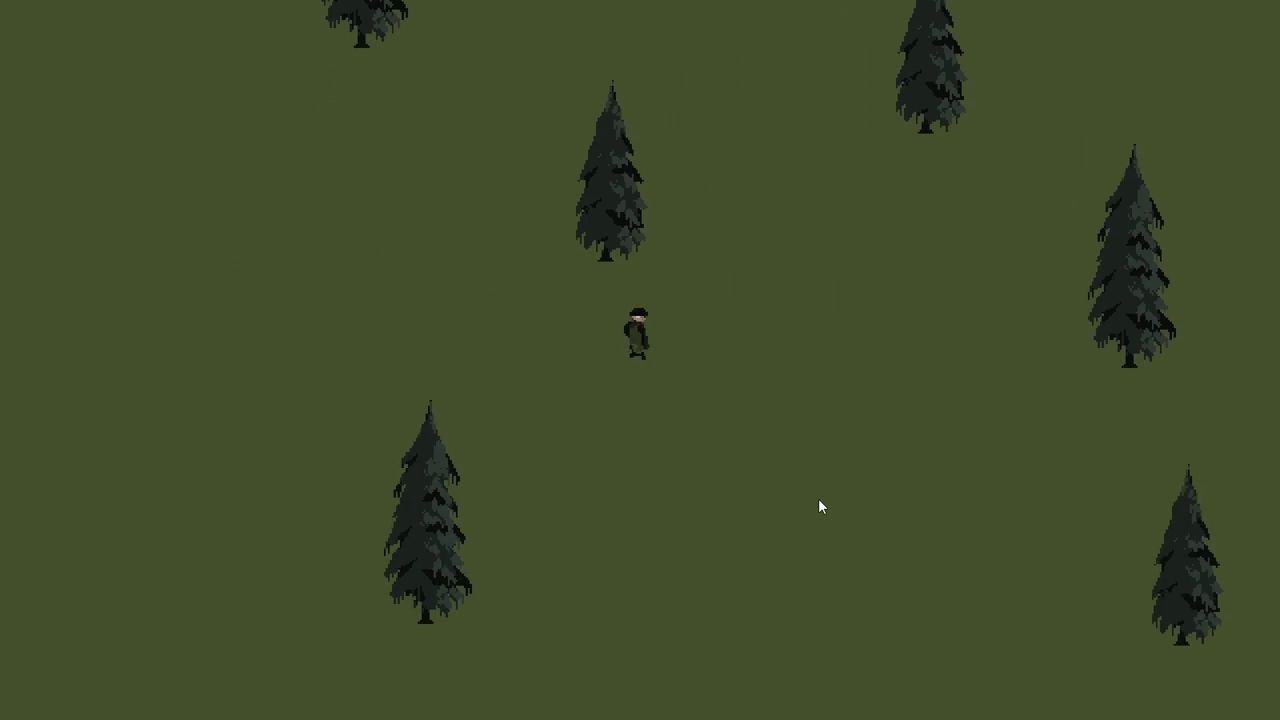
{"action": "key", "text": "w"}
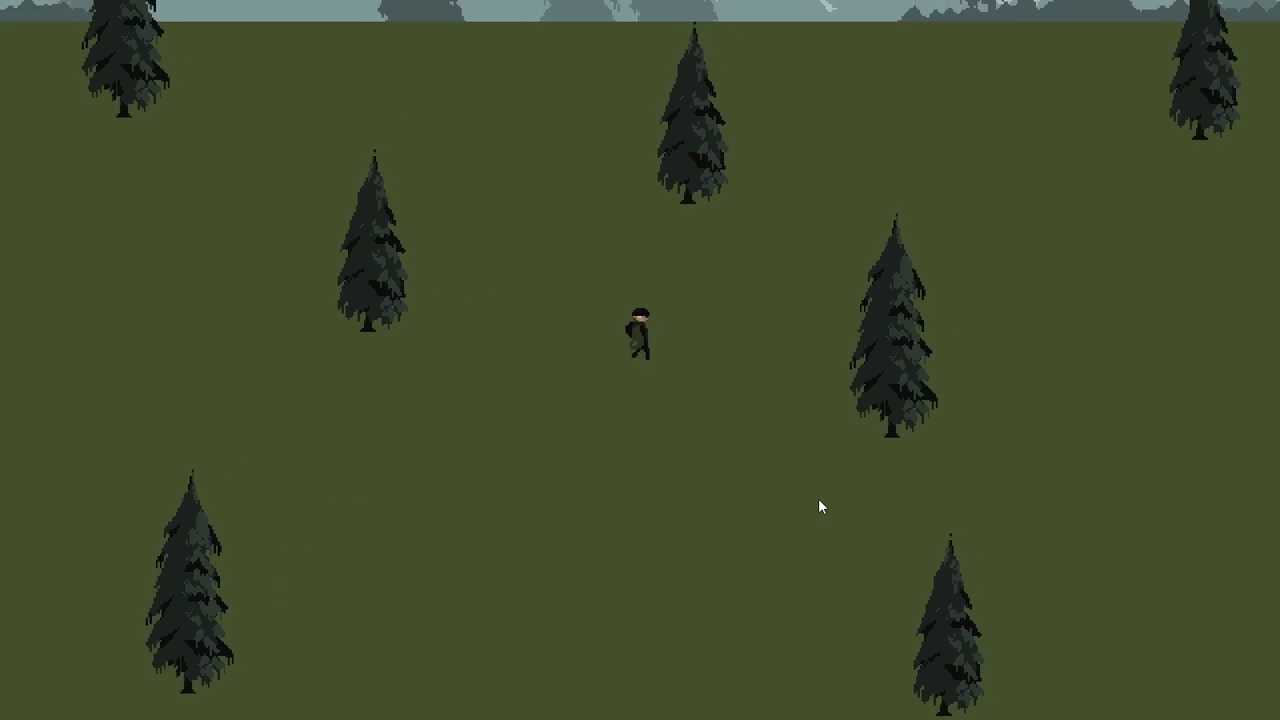
{"action": "key", "text": "w"}
{"action": "key", "text": "d"}
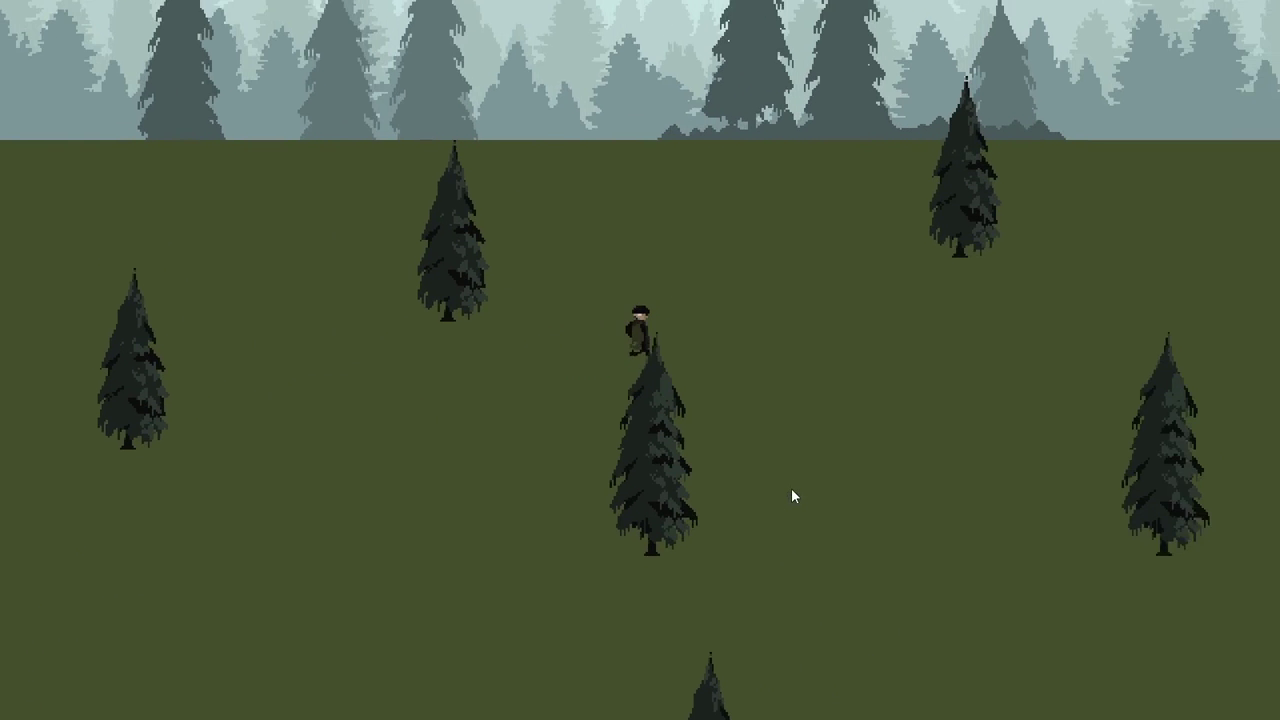
{"action": "key", "text": "s"}
{"action": "key", "text": "d"}
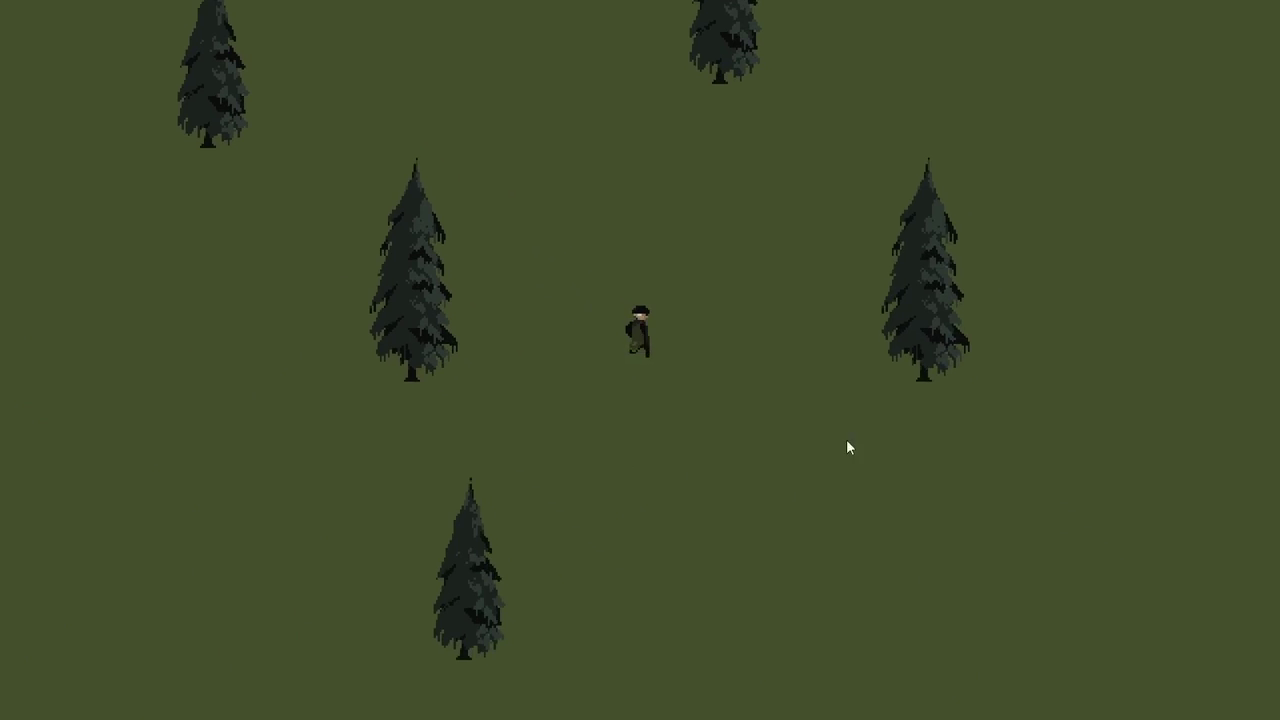
{"action": "key", "text": "d"}
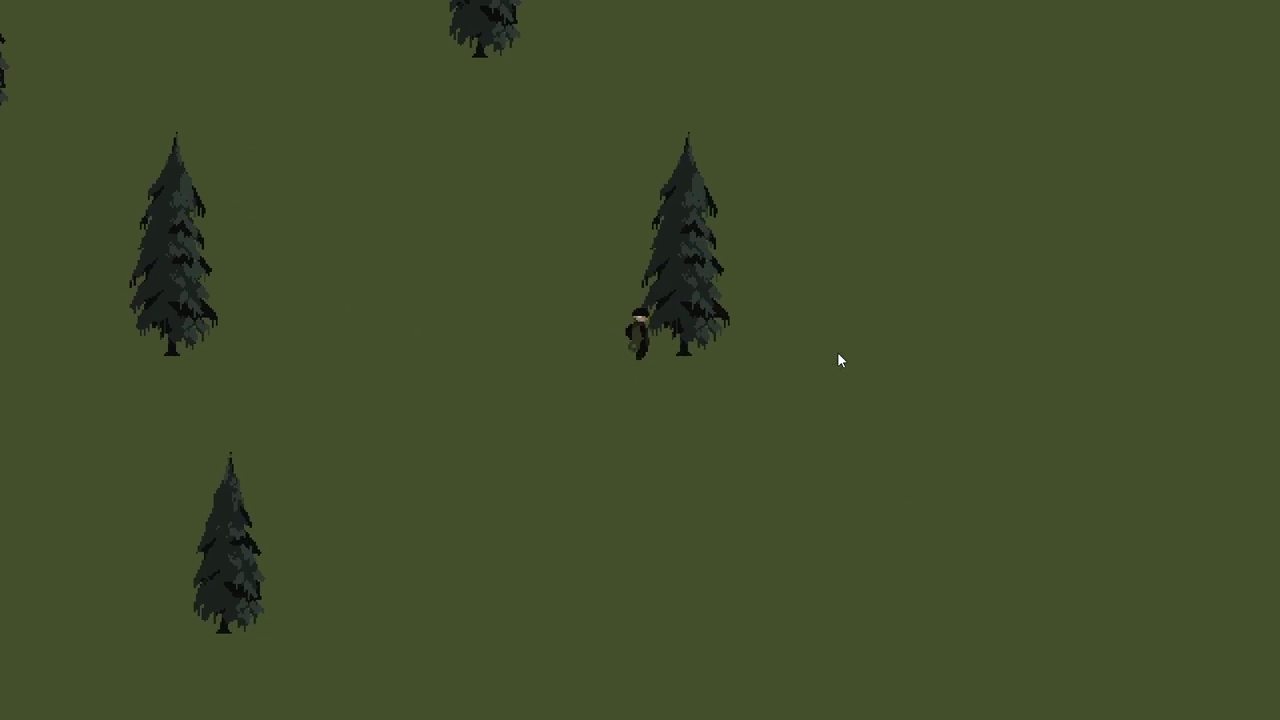
{"action": "key", "text": "w"}
{"action": "key", "text": "s"}
{"action": "key", "text": "d"}
{"action": "key", "text": "s"}
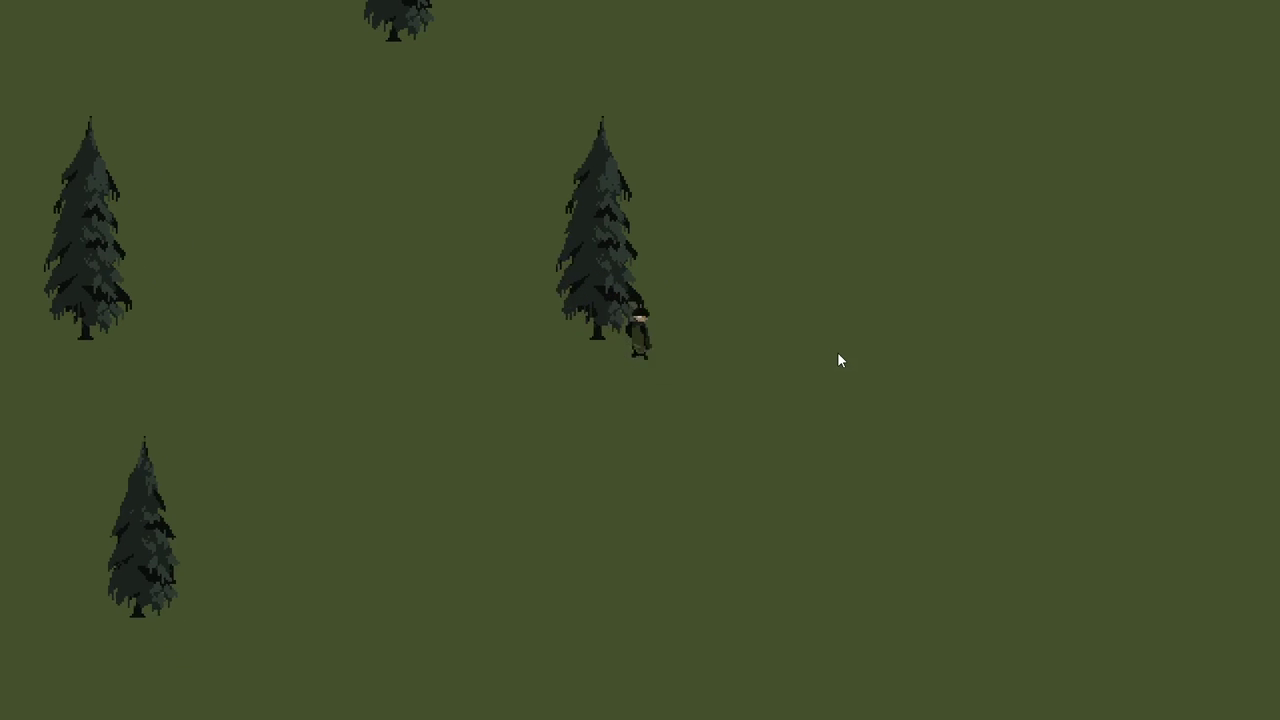
{"action": "key", "text": "a"}
{"action": "key", "text": "a"}
{"action": "key", "text": "w"}
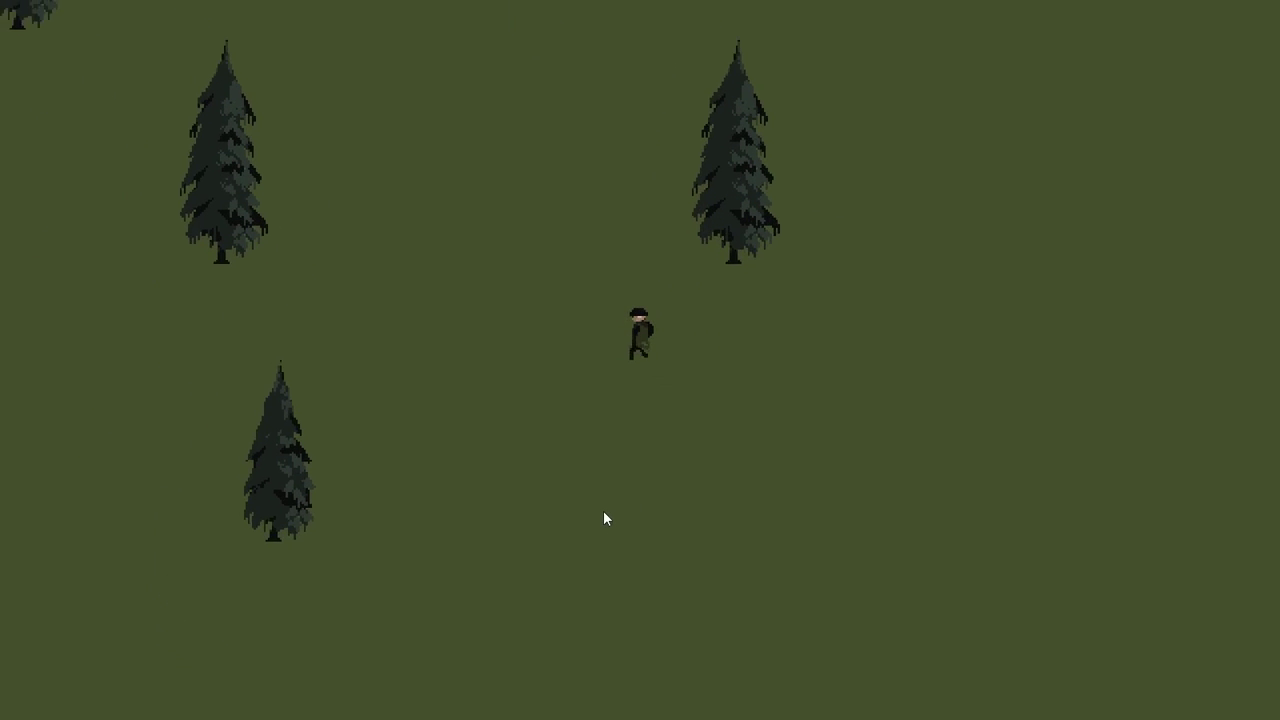
{"action": "key", "text": "a"}
{"action": "key", "text": "w"}
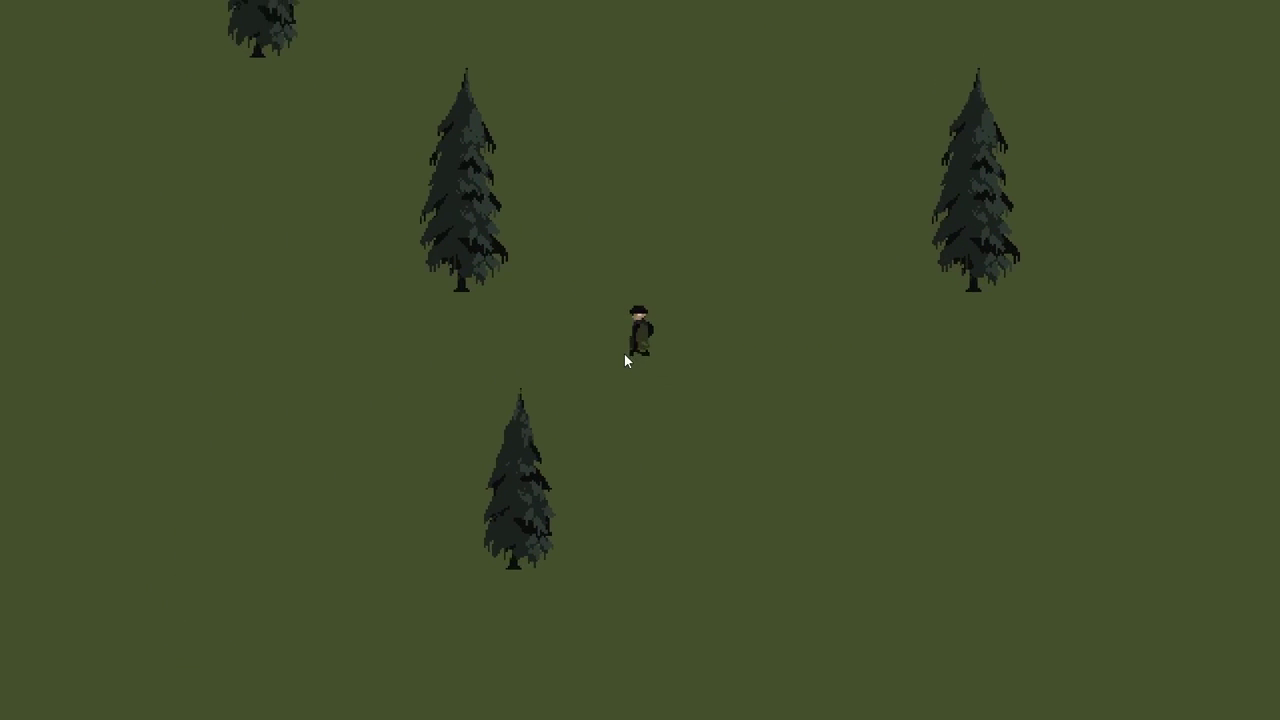
{"action": "key", "text": "a"}
{"action": "key", "text": "w"}
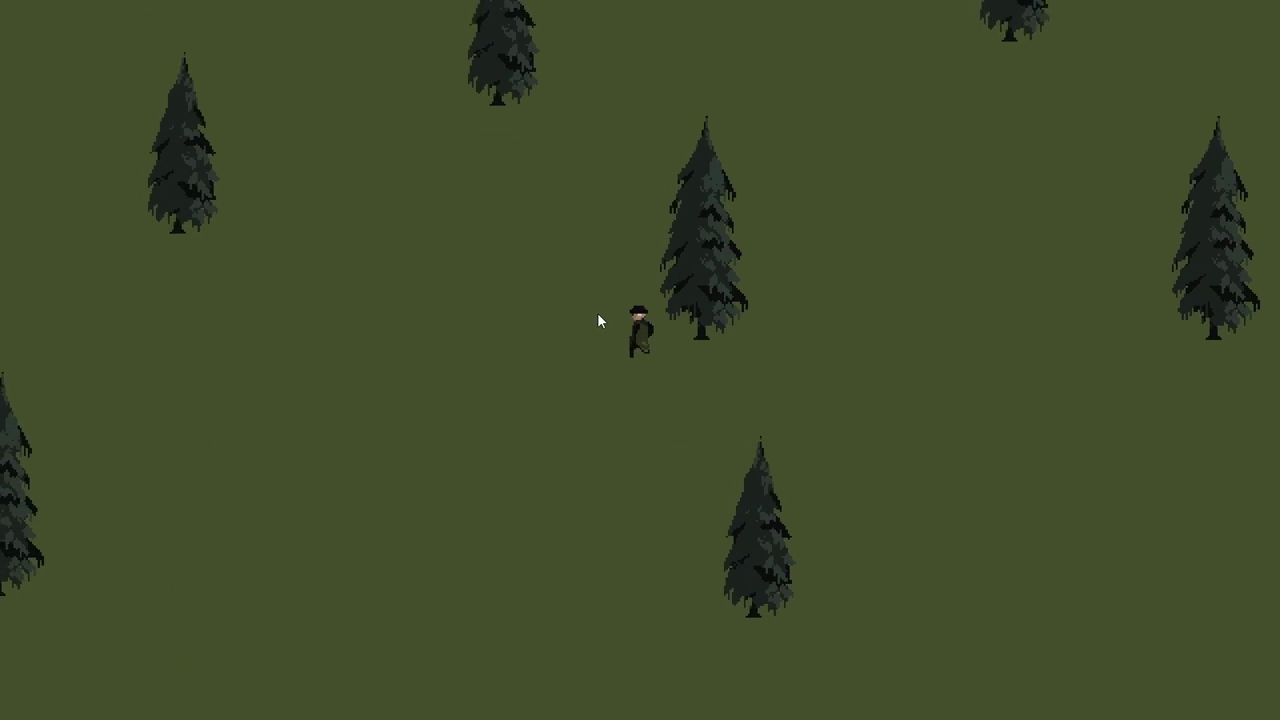
{"action": "key", "text": "d"}
{"action": "key", "text": "a"}
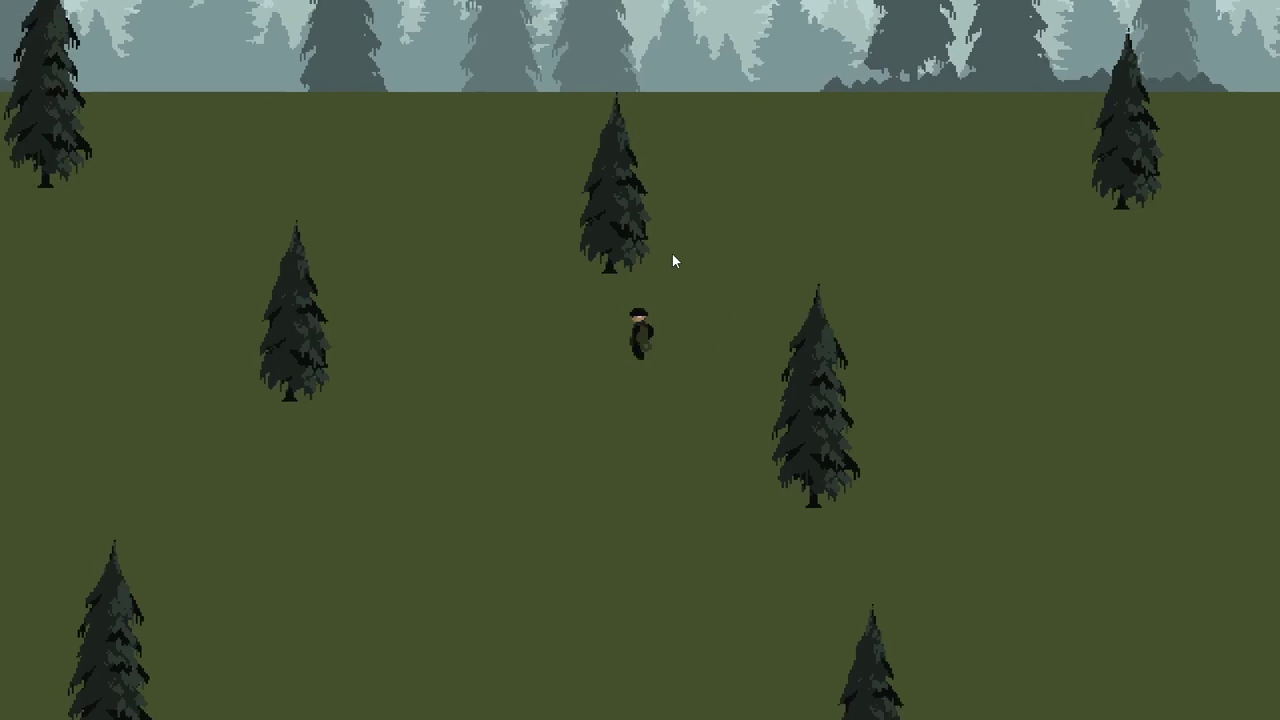
{"action": "key", "text": "w"}
{"action": "key", "text": "a"}
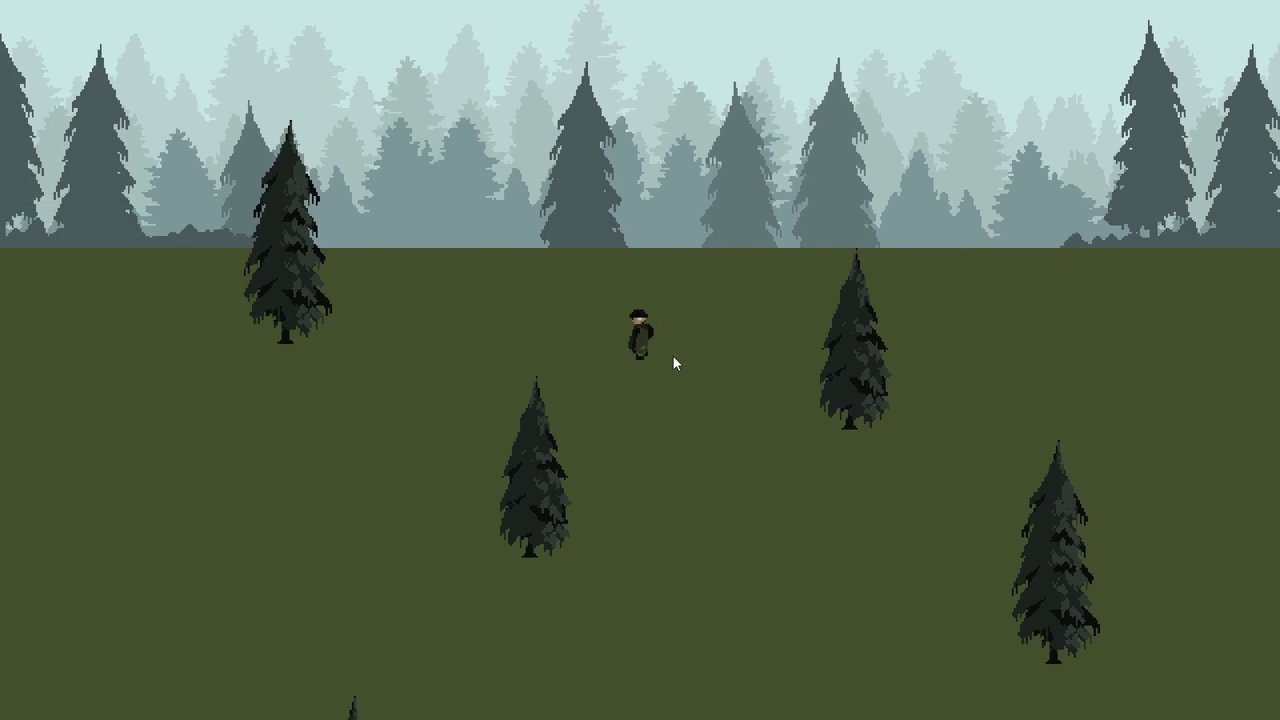
{"action": "key", "text": "s"}
{"action": "key", "text": "s"}
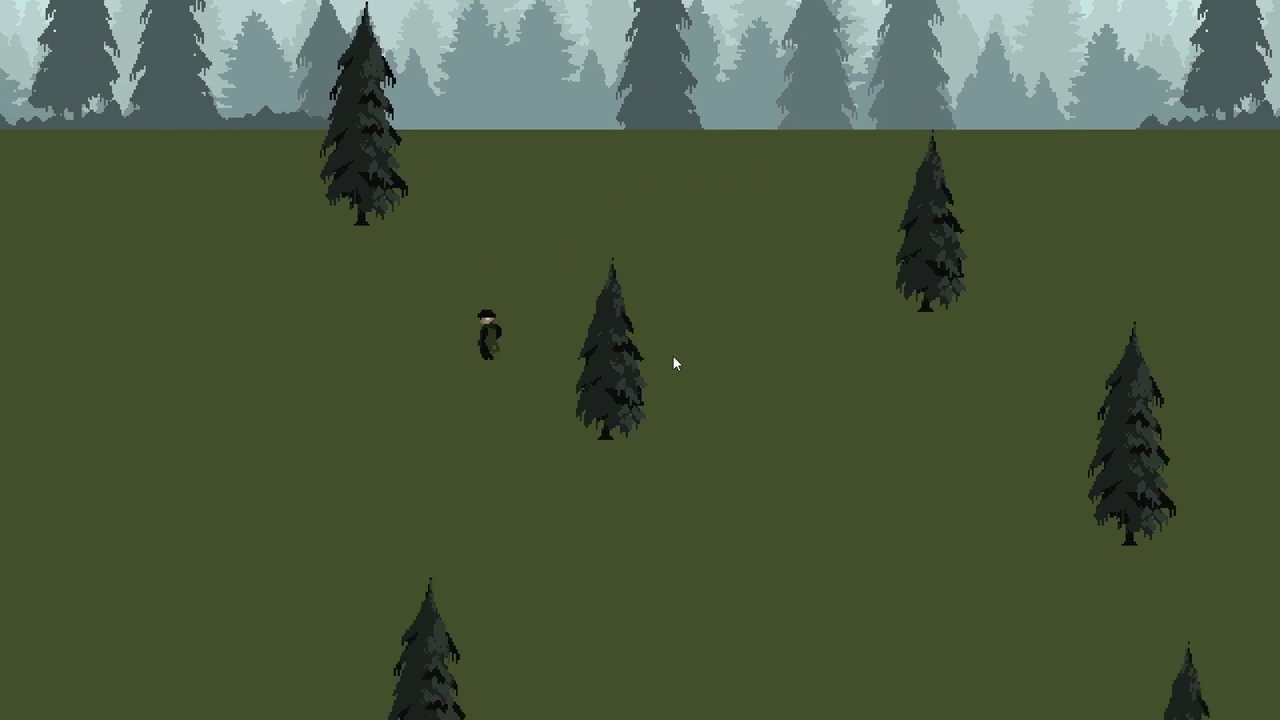
{"action": "key", "text": "s"}
{"action": "key", "text": "a"}
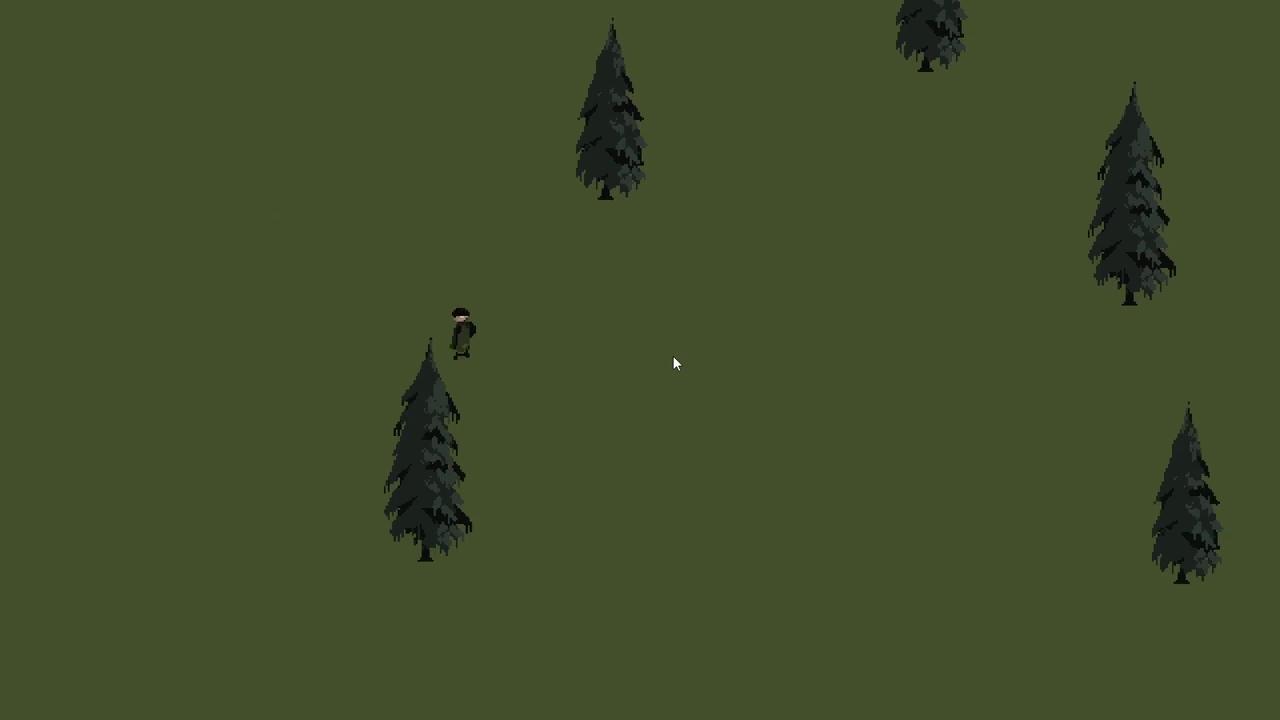
{"action": "key", "text": "d"}
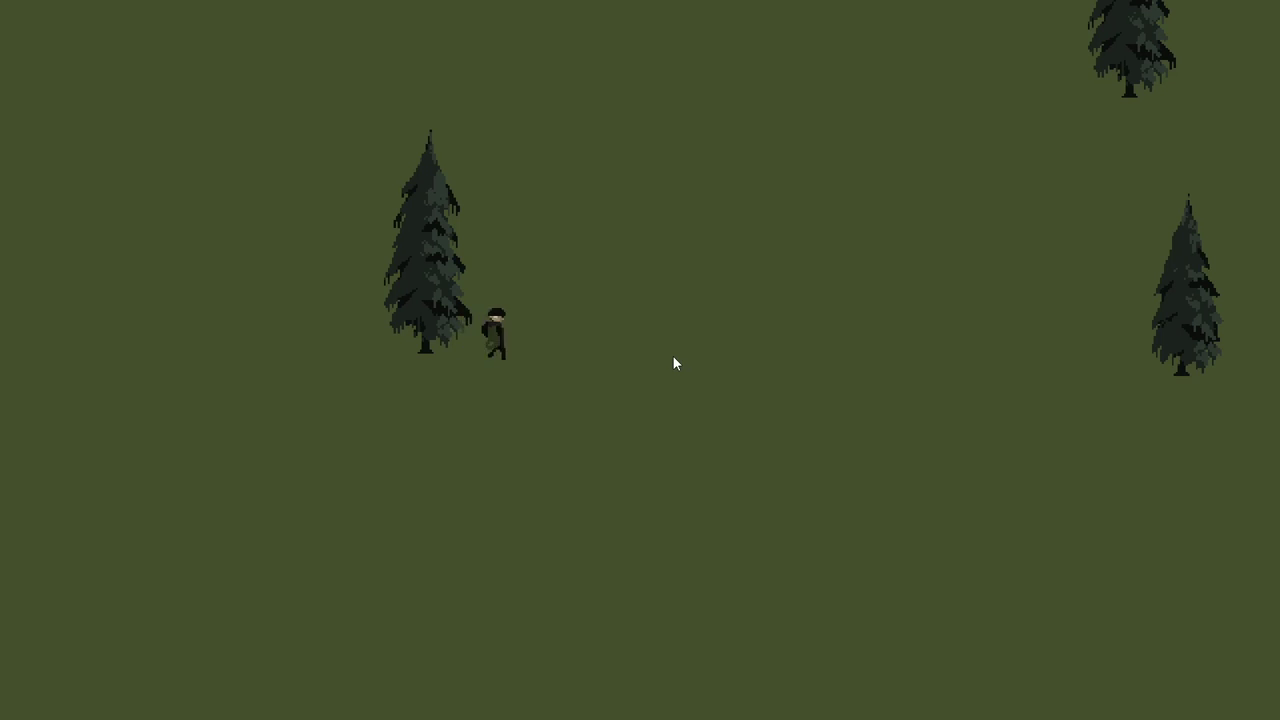
{"action": "key", "text": "w"}
{"action": "key", "text": "w"}
{"action": "key", "text": "d"}
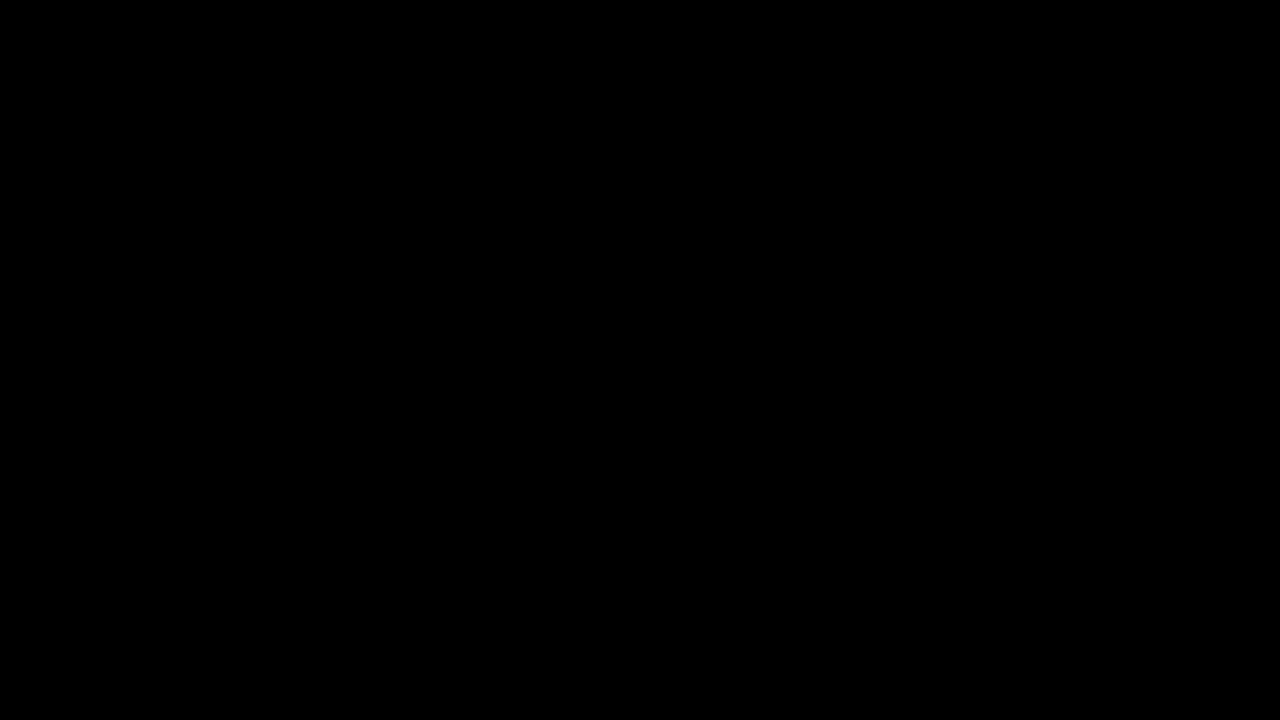
Duplicate the camp_sprite_sheet sprite in the Camp Sprite Sheet group and open the copy in the sprite editor
{"action": "scroll", "coordinate": [1097, 310], "scroll_direction": "up", "scroll_amount": 10}
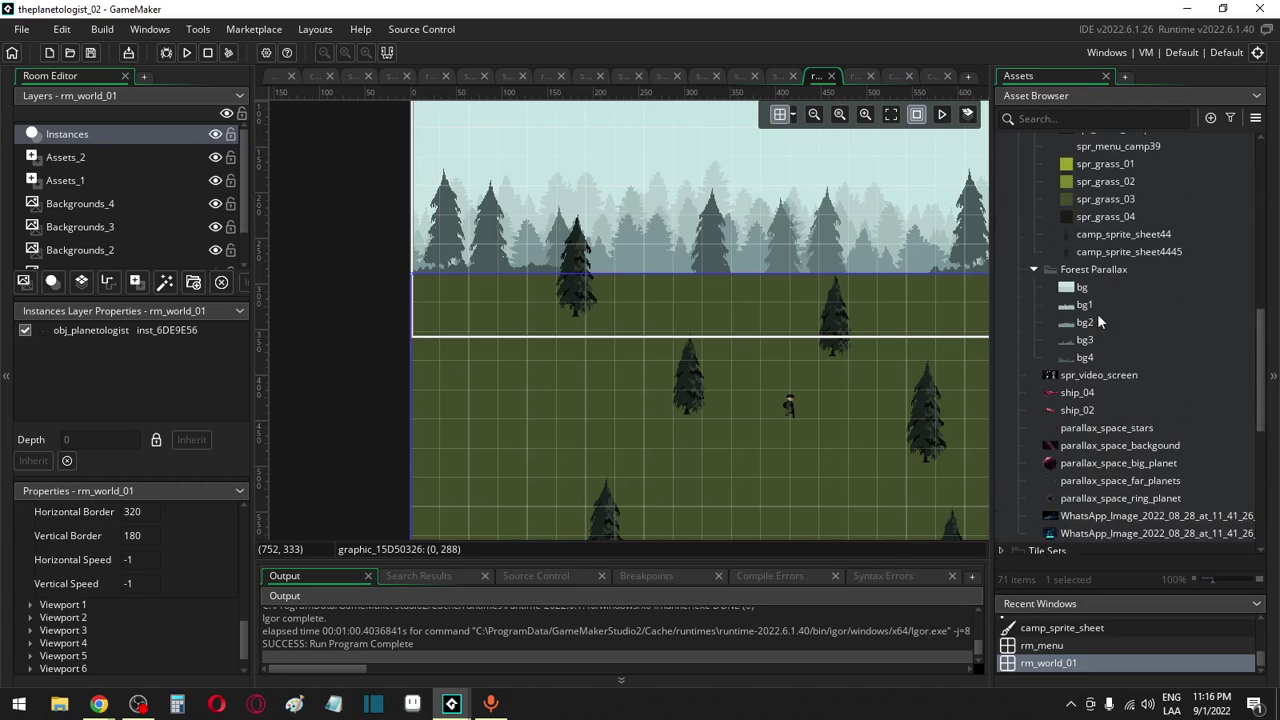
{"action": "scroll", "coordinate": [1097, 314], "scroll_direction": "up", "scroll_amount": 5}
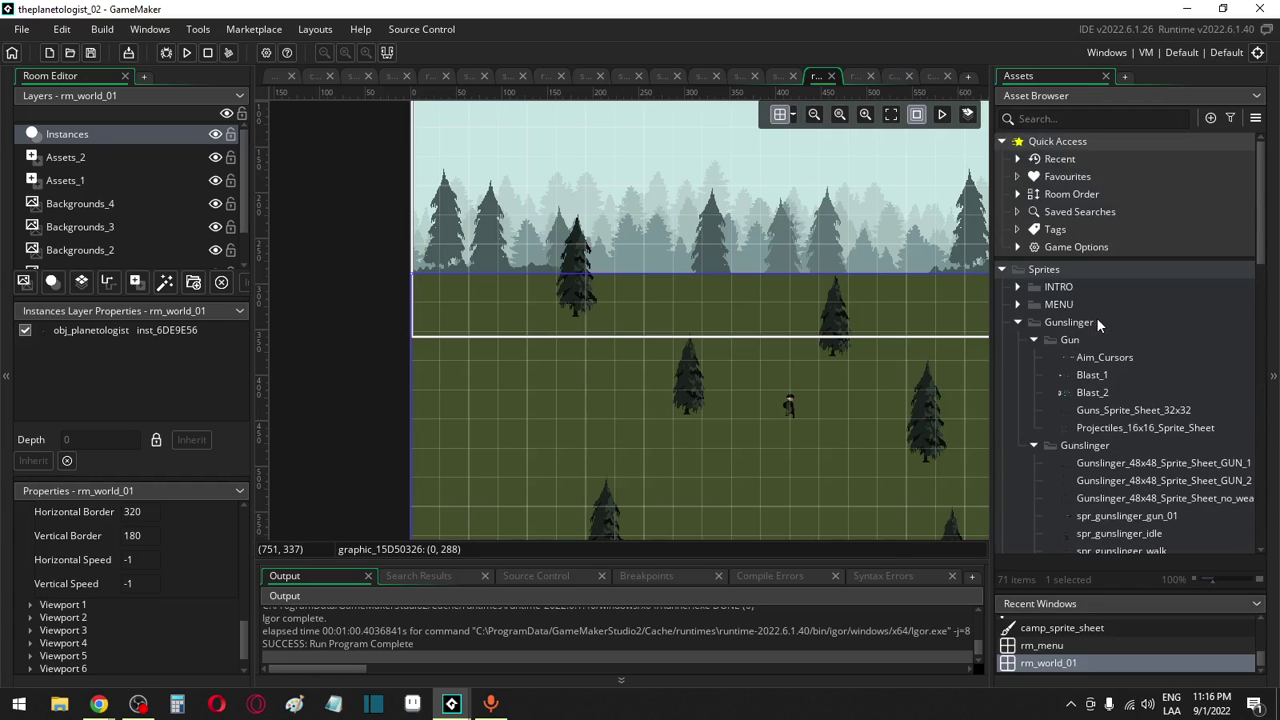
{"action": "scroll", "coordinate": [1096, 317], "scroll_direction": "down", "scroll_amount": 3}
{"action": "scroll", "coordinate": [1097, 323], "scroll_direction": "down", "scroll_amount": 3}
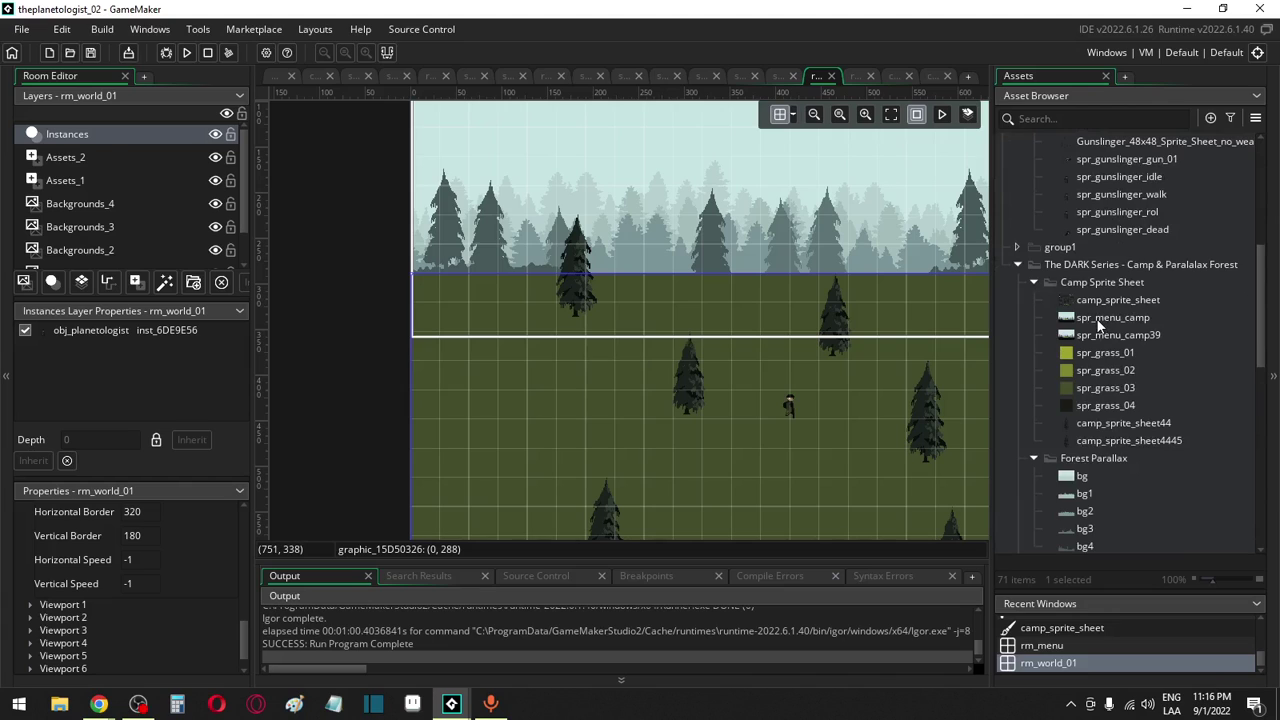
{"action": "left_click", "coordinate": [1100, 302]}
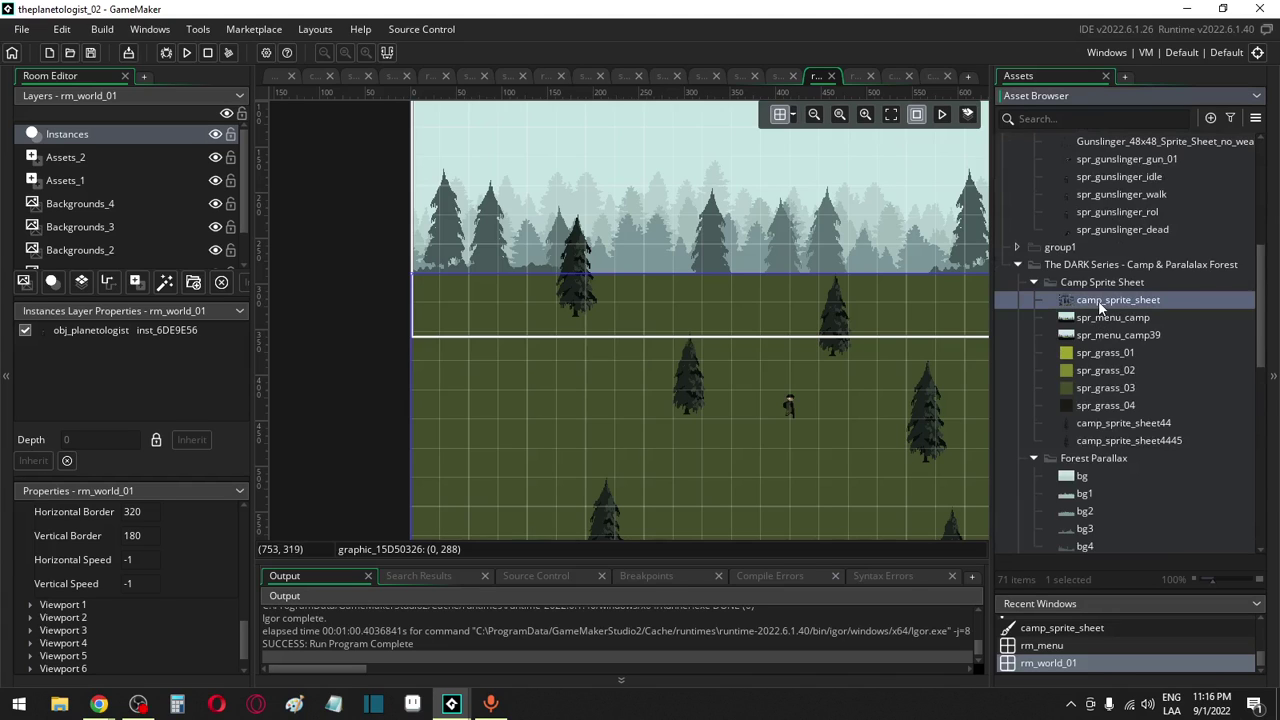
{"action": "key", "text": "ctrl+d"}
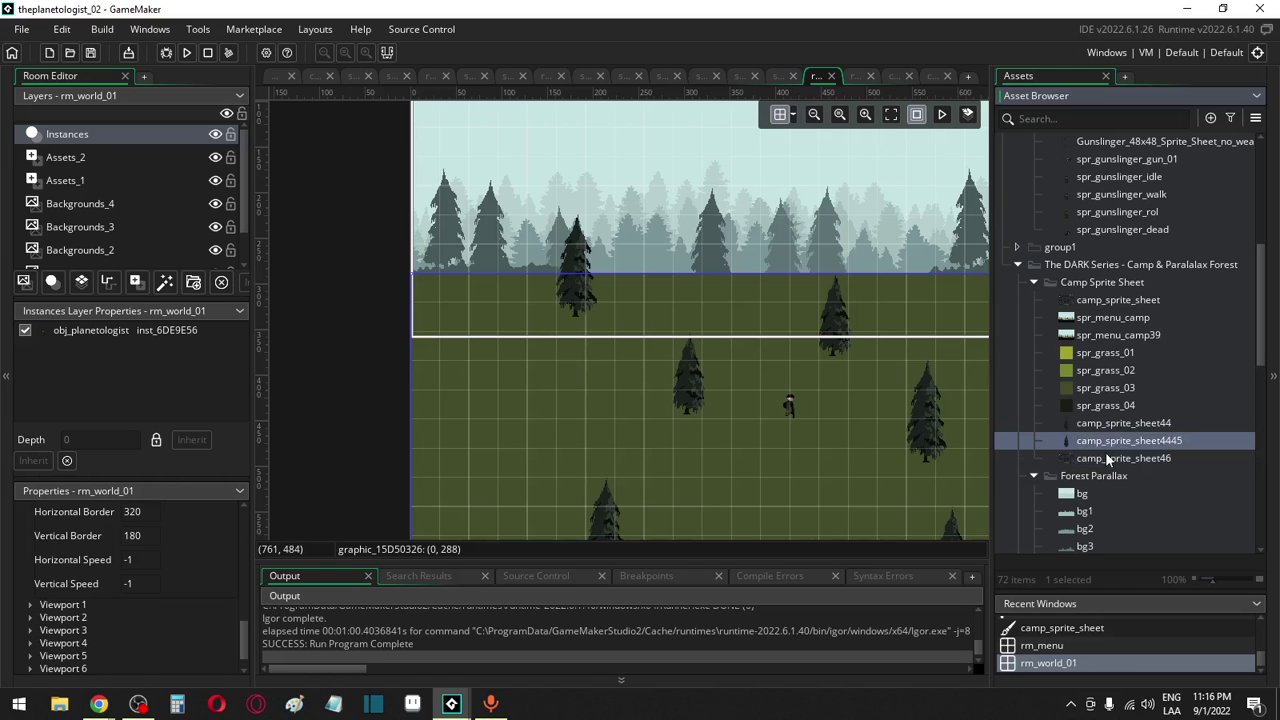
{"action": "double_click", "coordinate": [1107, 458]}
Rename the two tree sprites camp_sprite_sheet44 and camp_sprite_sheet4445 as spr_camp_tree_01 and spr_camp_tree_02
{"action": "left_click", "coordinate": [1111, 421]}
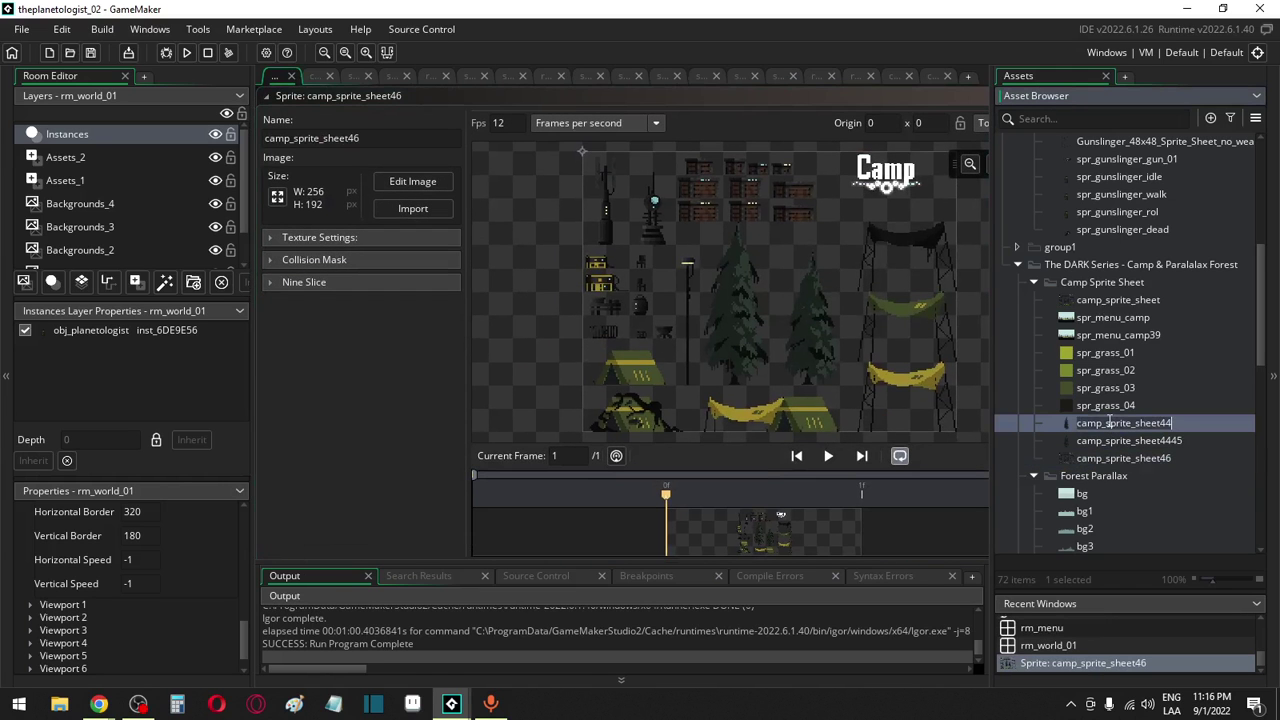
{"action": "type", "text": "s"}
{"action": "left_click", "coordinate": [1124, 438]}
{"action": "key", "text": "ctrl+a"}
{"action": "type", "text": "spr_camp_tree_0"}
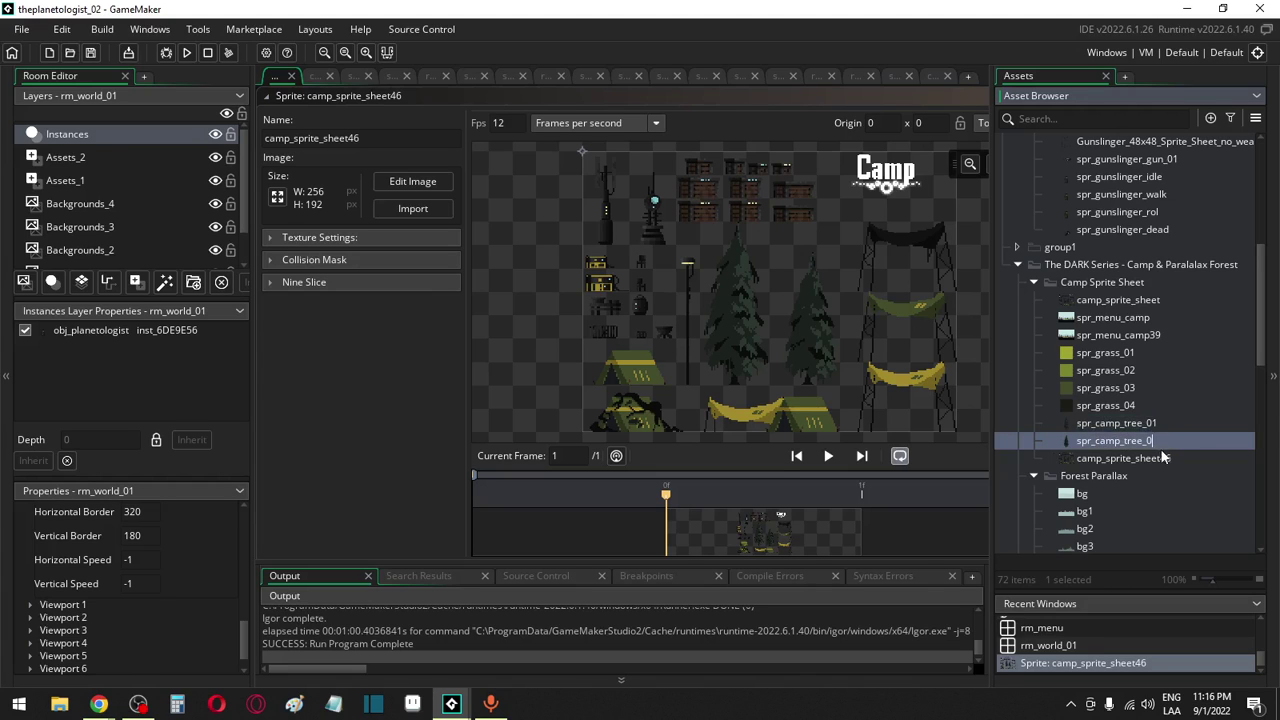
{"action": "type", "text": "2"}
Rename the camp_sprite_sheet46 sprite as spr_camp_tent_large_0
{"action": "left_click", "coordinate": [1140, 458]}
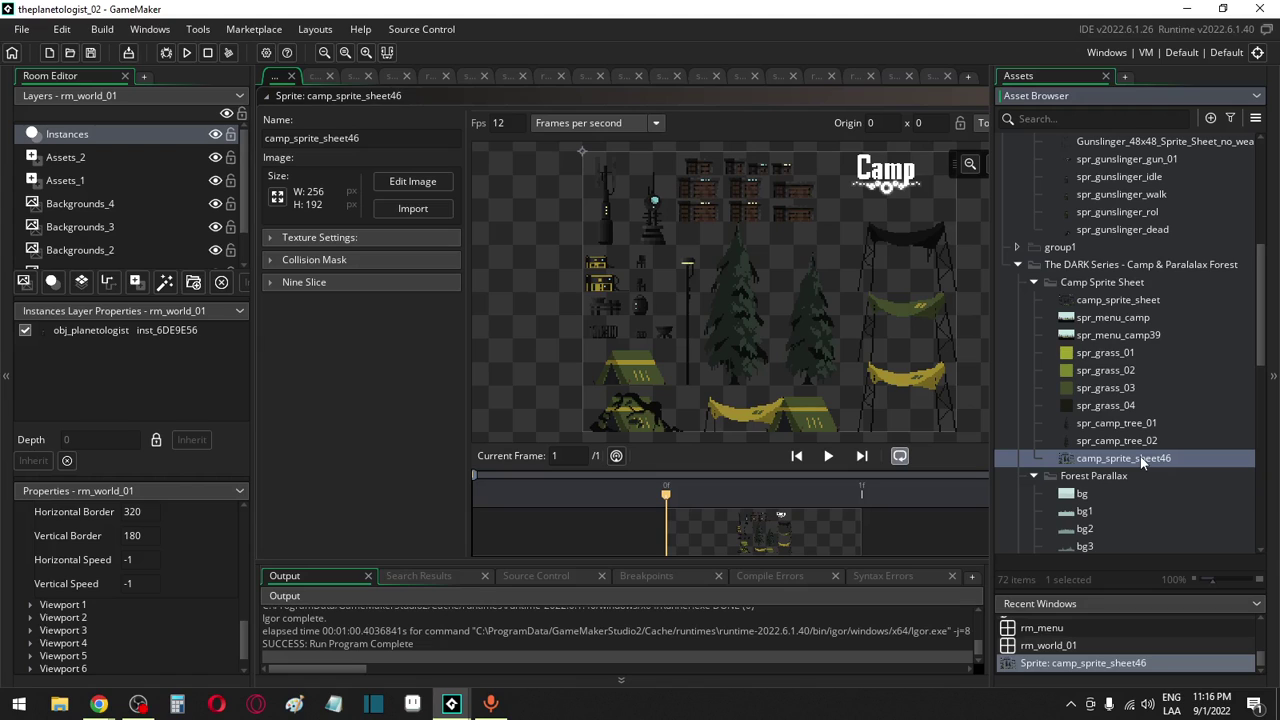
{"action": "double_click", "coordinate": [1140, 458]}
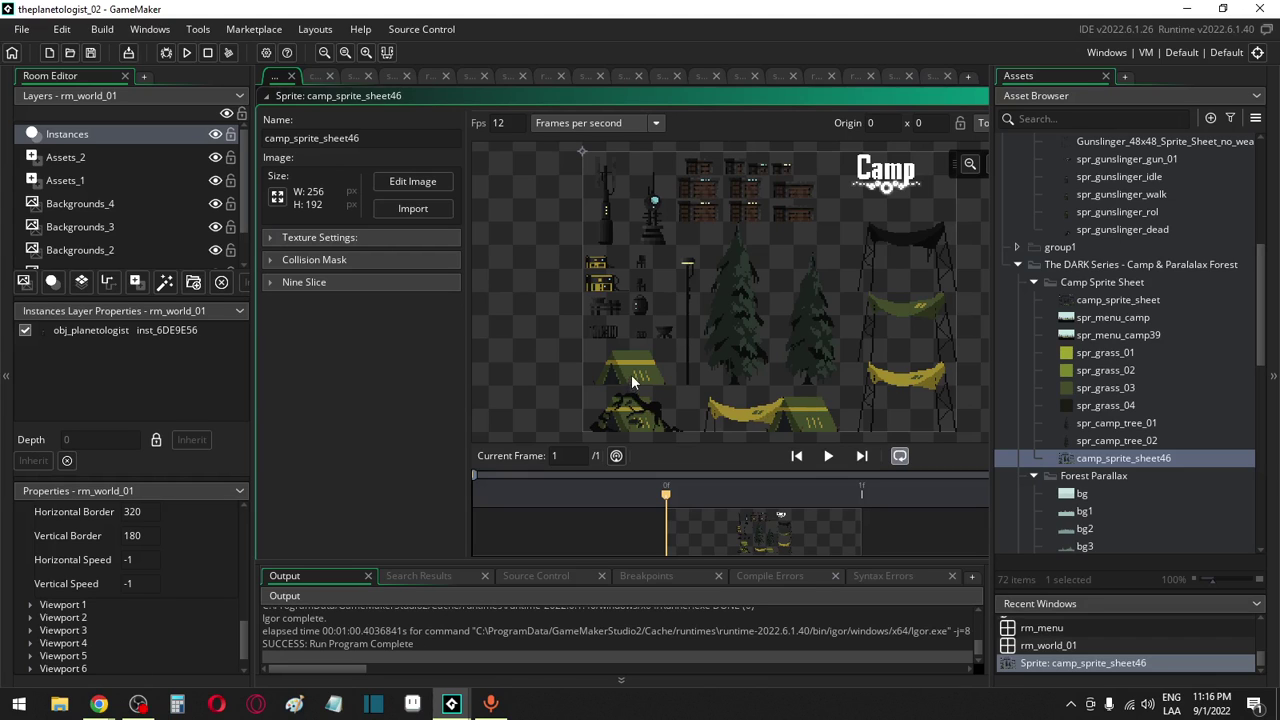
{"action": "left_click", "coordinate": [1131, 456]}
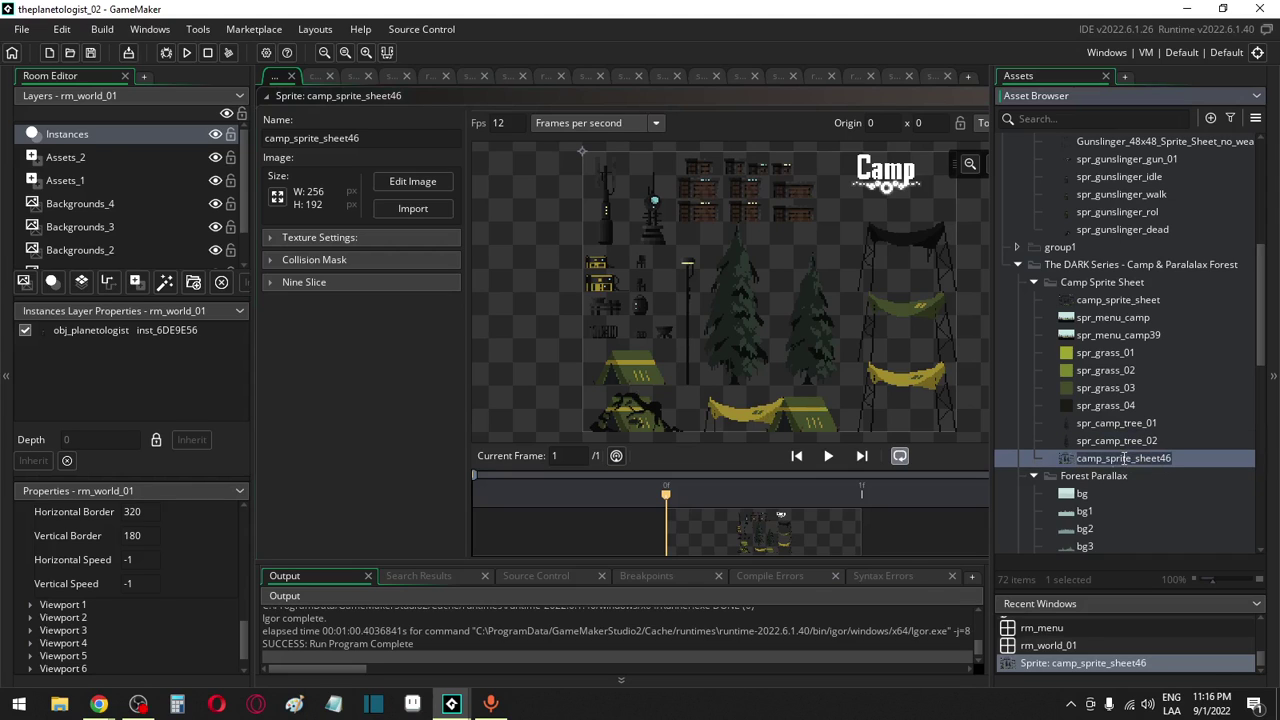
{"action": "type", "text": "spr_camp_tree_0"}
{"action": "left_click_drag", "start_coordinate": [1123, 459], "coordinate": [1163, 459]}
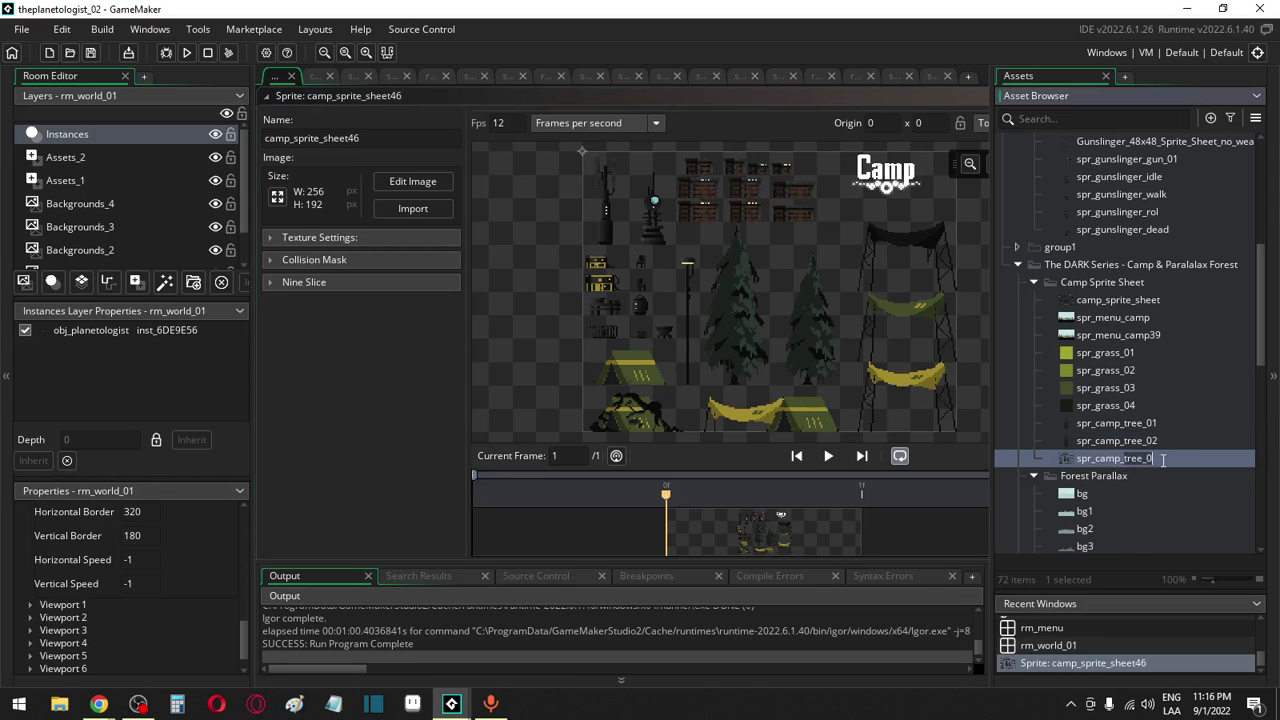
{"action": "type", "text": "tent_larg"}
Make two duplicates of the spr_camp_tent_large_0 sprite in the Camp Sprite Sheet group
{"action": "key", "text": "ctrl+d"}
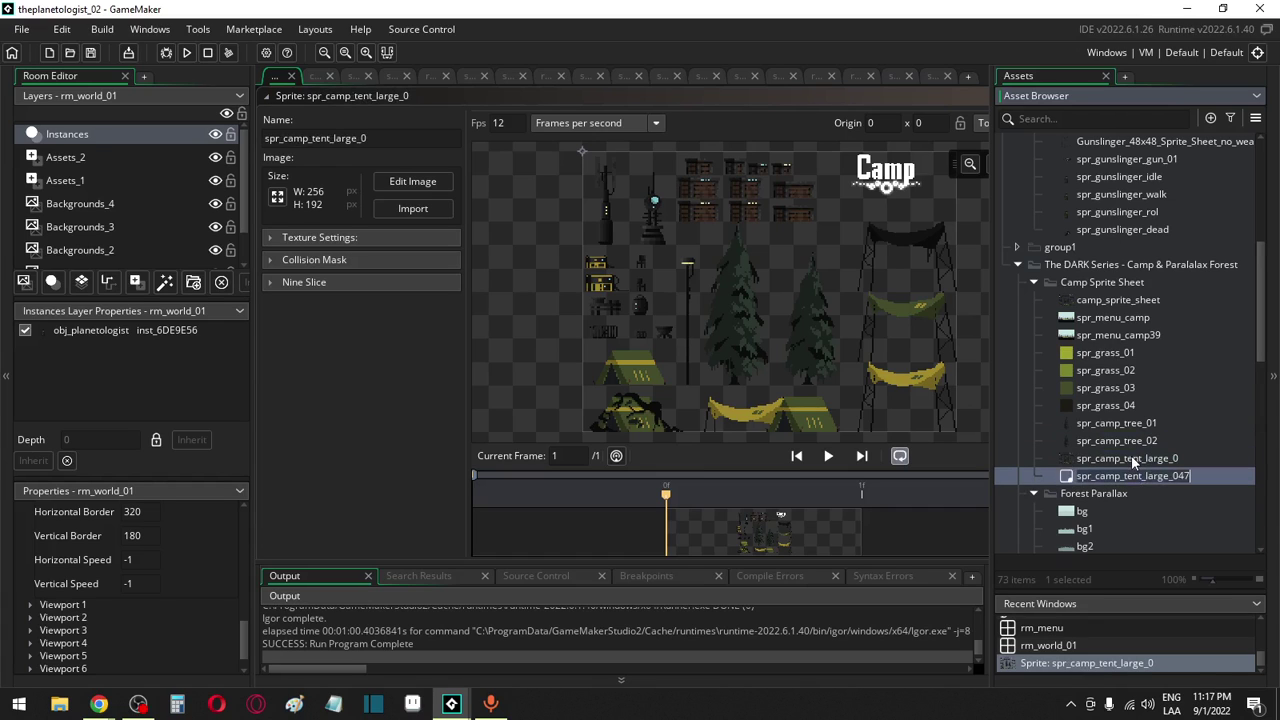
{"action": "left_click", "coordinate": [1130, 459]}
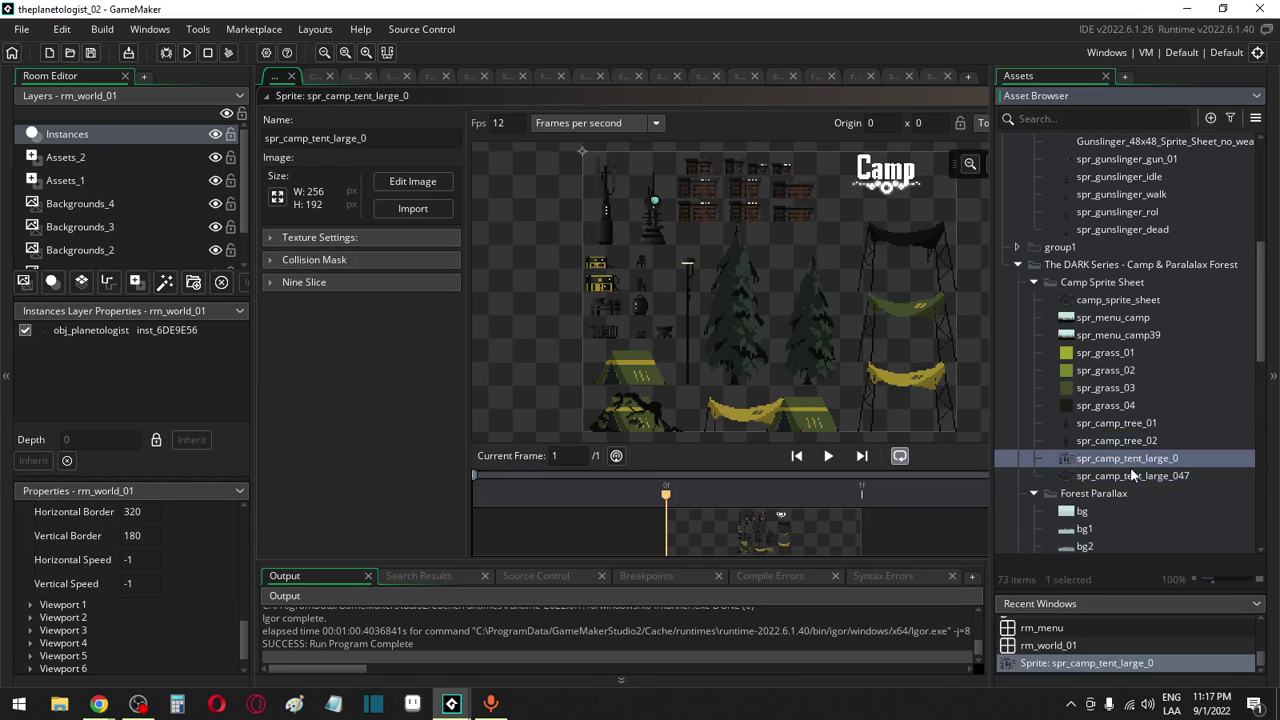
{"action": "key", "text": "ctrl+d"}
{"action": "left_click", "coordinate": [1137, 462]}
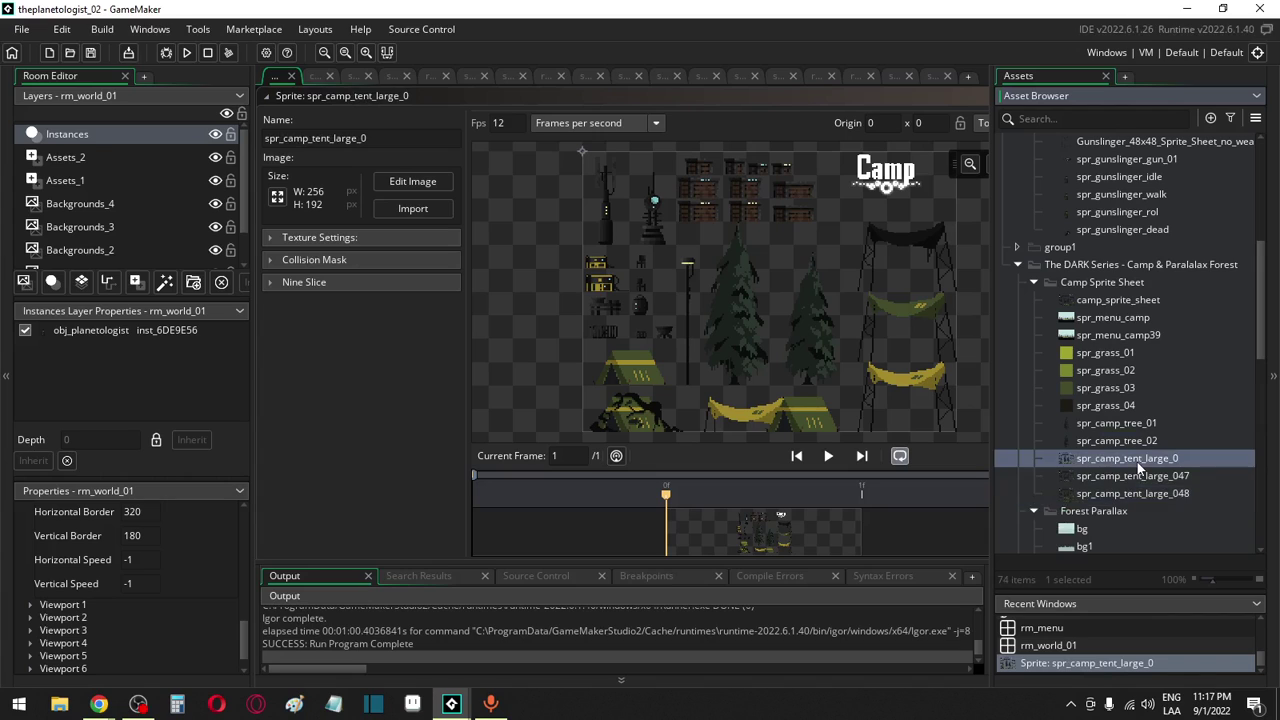
Duplicate spr_camp_tent_large_0 once more and name this copy spr_camp_tent_small_0
{"action": "key", "text": "ctrl+d"}
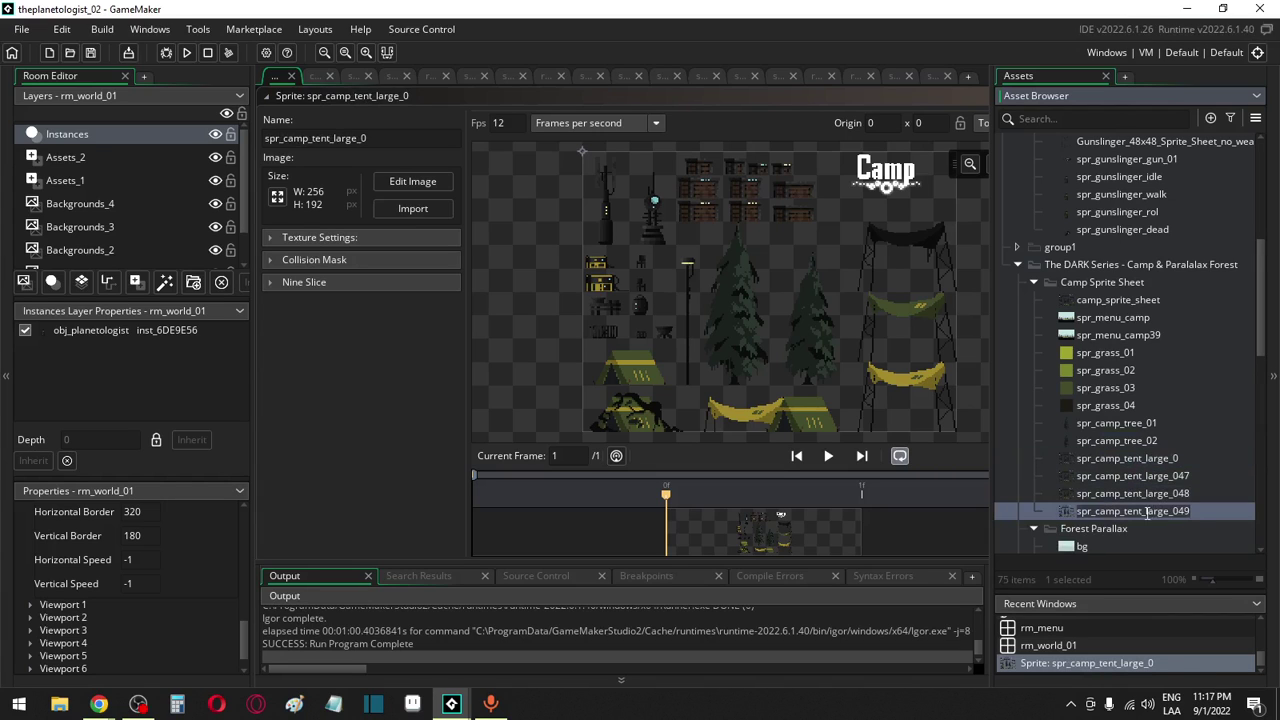
{"action": "key", "text": "BackSpace"}
{"action": "key", "text": "BackSpace"}
{"action": "key", "text": "BackSpace"}
{"action": "key", "text": "BackSpace"}
{"action": "key", "text": "BackSpace"}
{"action": "key", "text": "BackSpace"}
{"action": "key", "text": "BackSpace"}
{"action": "key", "text": "BackSpace"}
{"action": "key", "text": "BackSpace"}
{"action": "type", "text": "small"}
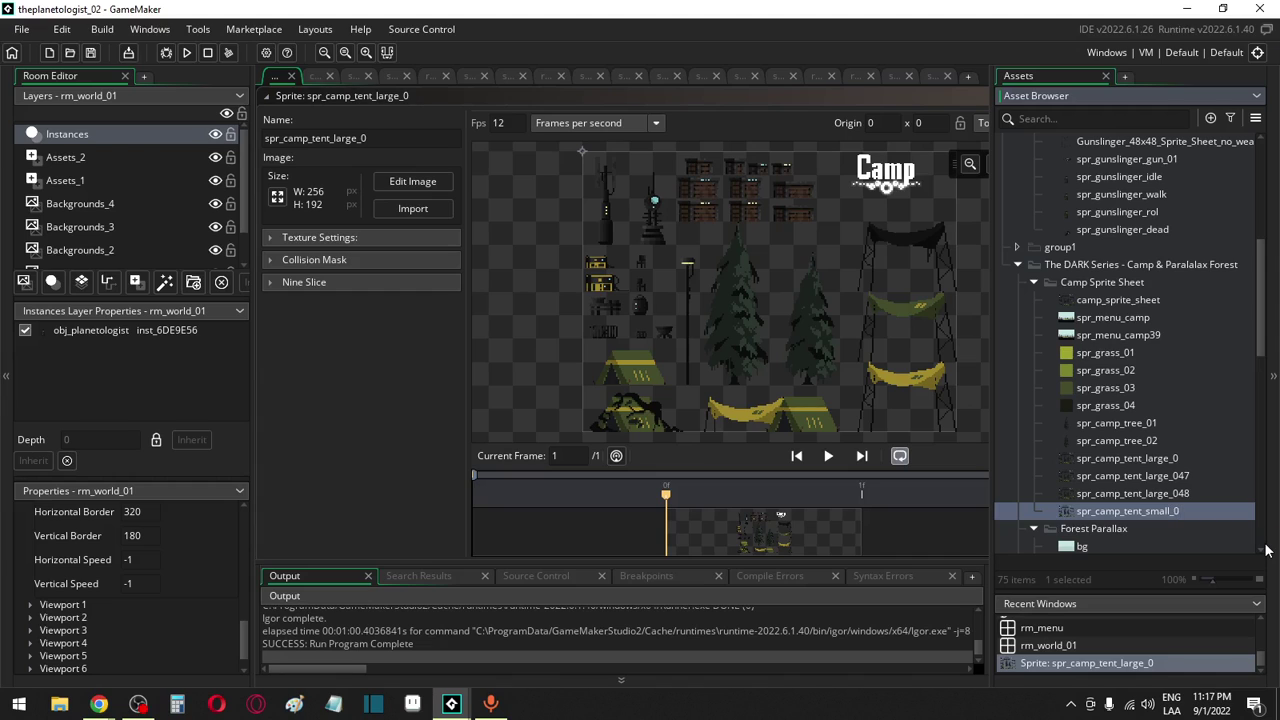
Make two duplicates of the spr_camp_tent_small_0 sprite, keeping their default names
{"action": "left_click", "coordinate": [1138, 512]}
{"action": "key", "text": "ctrl+v"}
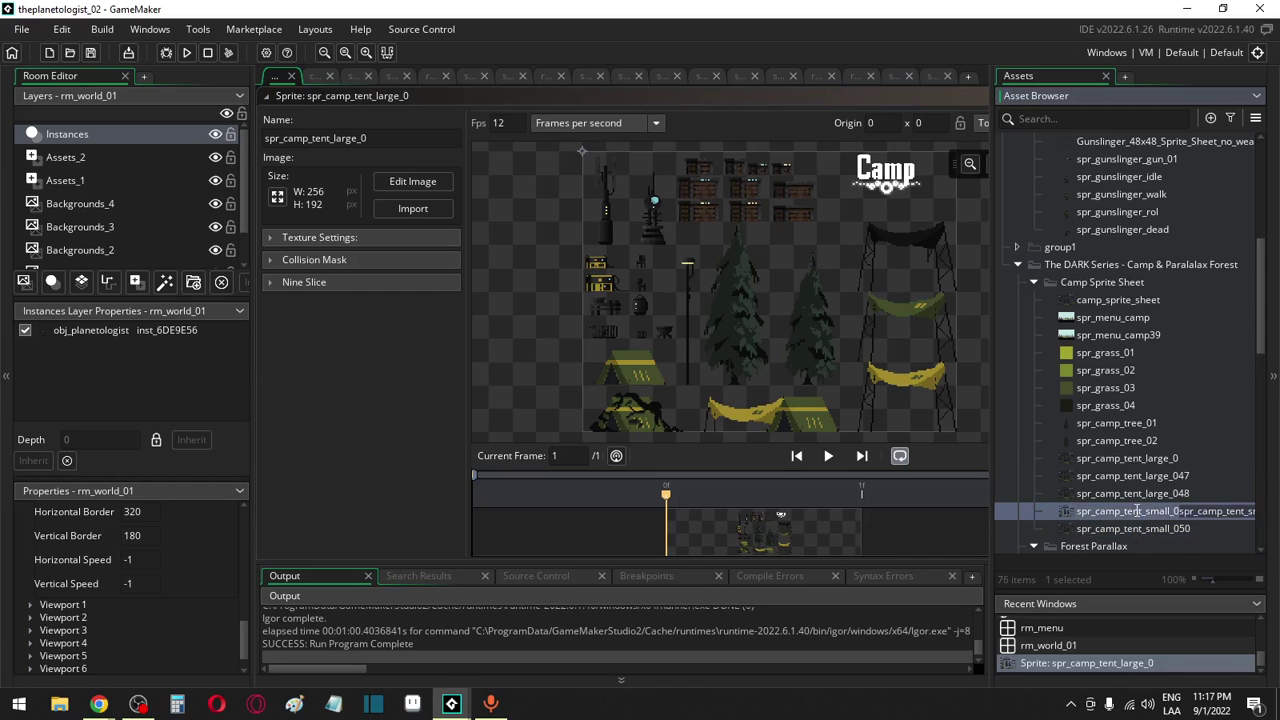
{"action": "key", "text": "ctrl+z"}
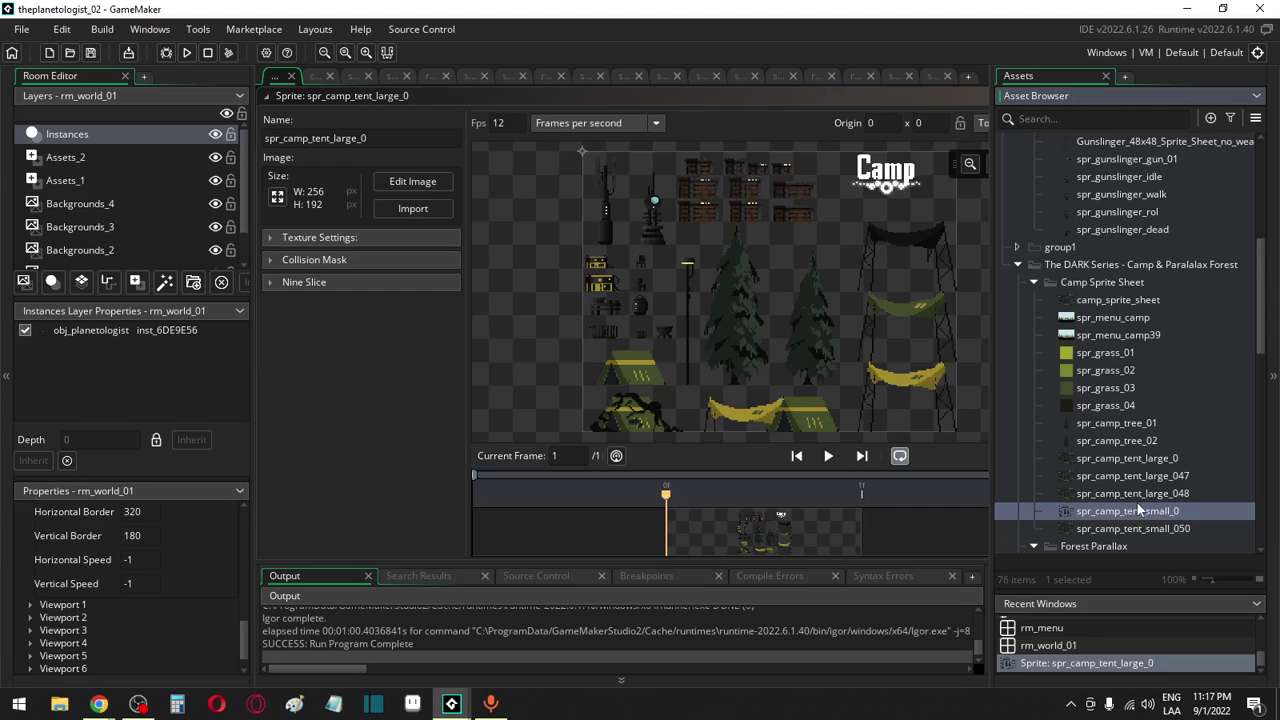
{"action": "key", "text": "ctrl+d"}
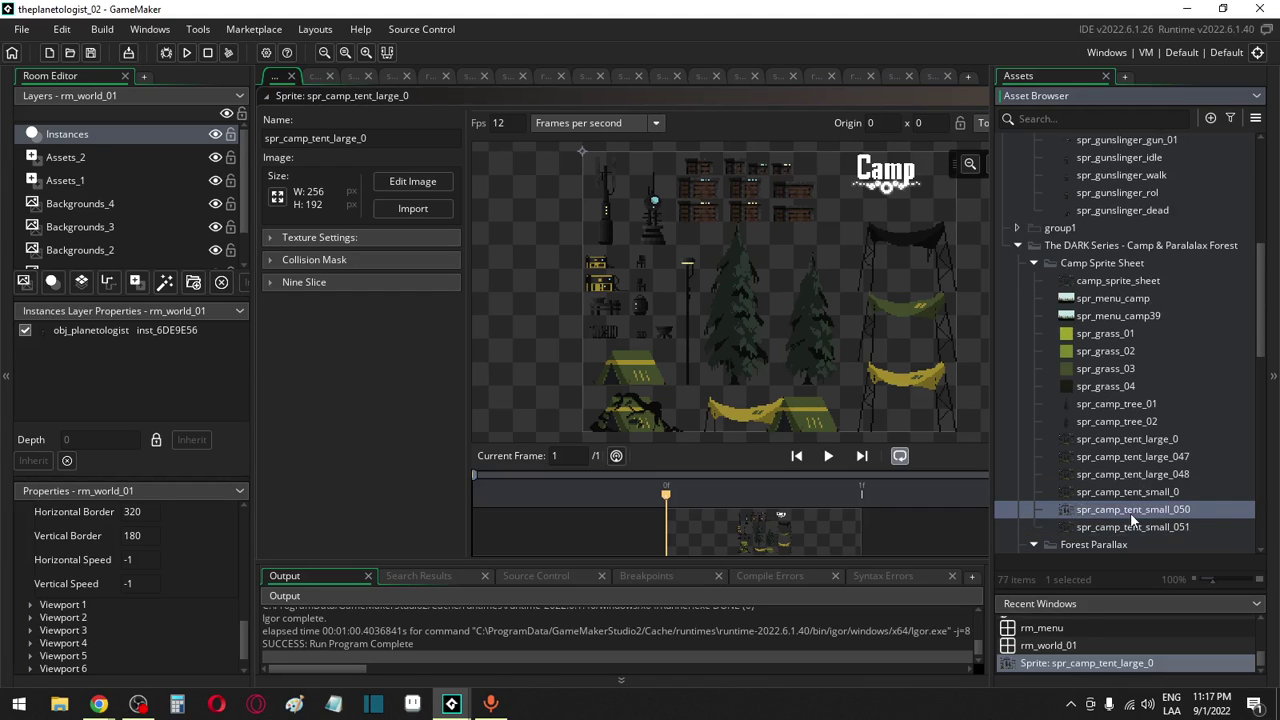
{"action": "key", "text": "ctrl+v"}
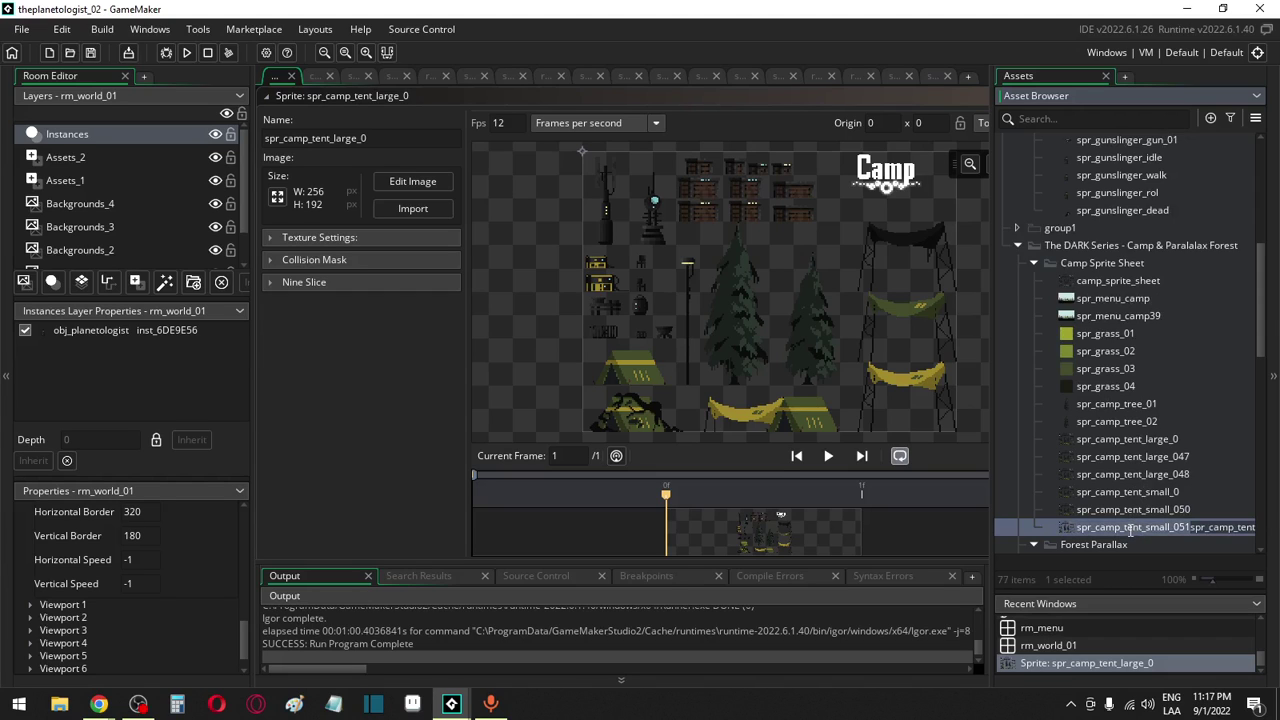
{"action": "key", "text": "Escape"}
Duplicate the spr_camp_tent_small_050 sprite and name the copy spr_camp_title
{"action": "left_click", "coordinate": [1130, 513]}
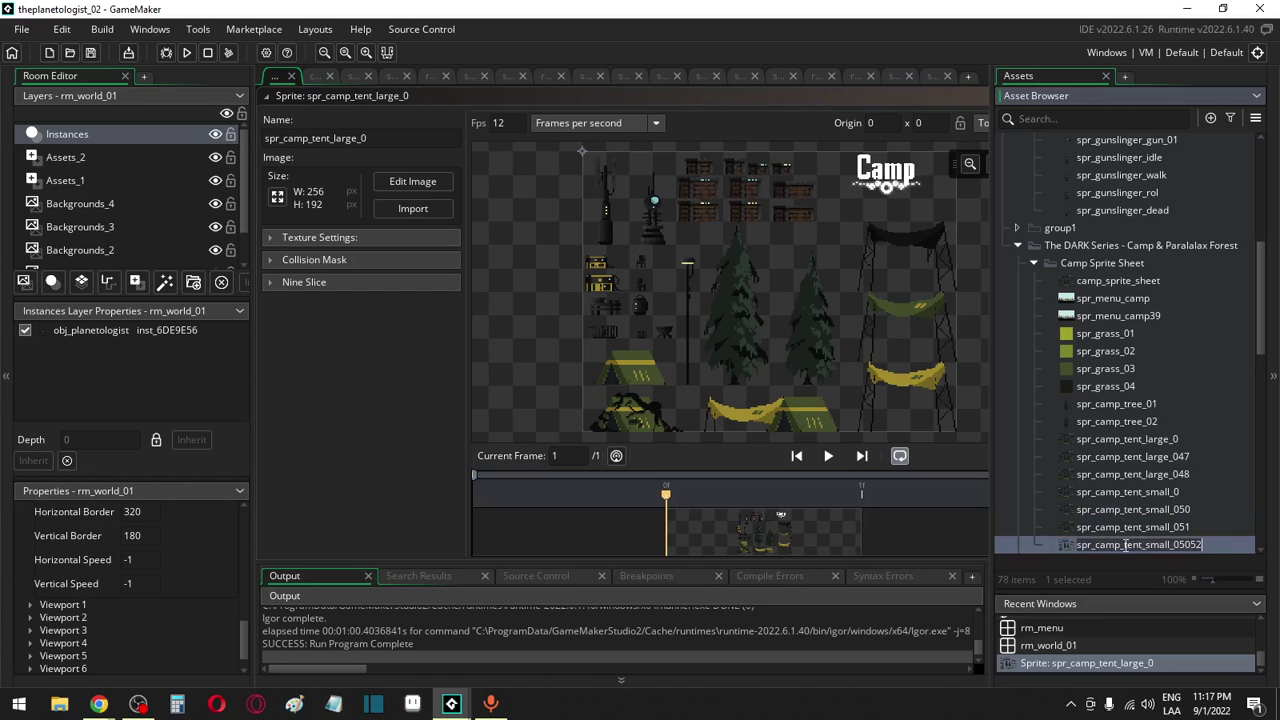
{"action": "left_click_drag", "start_coordinate": [1126, 545], "coordinate": [1258, 563]}
{"action": "type", "text": "title"}
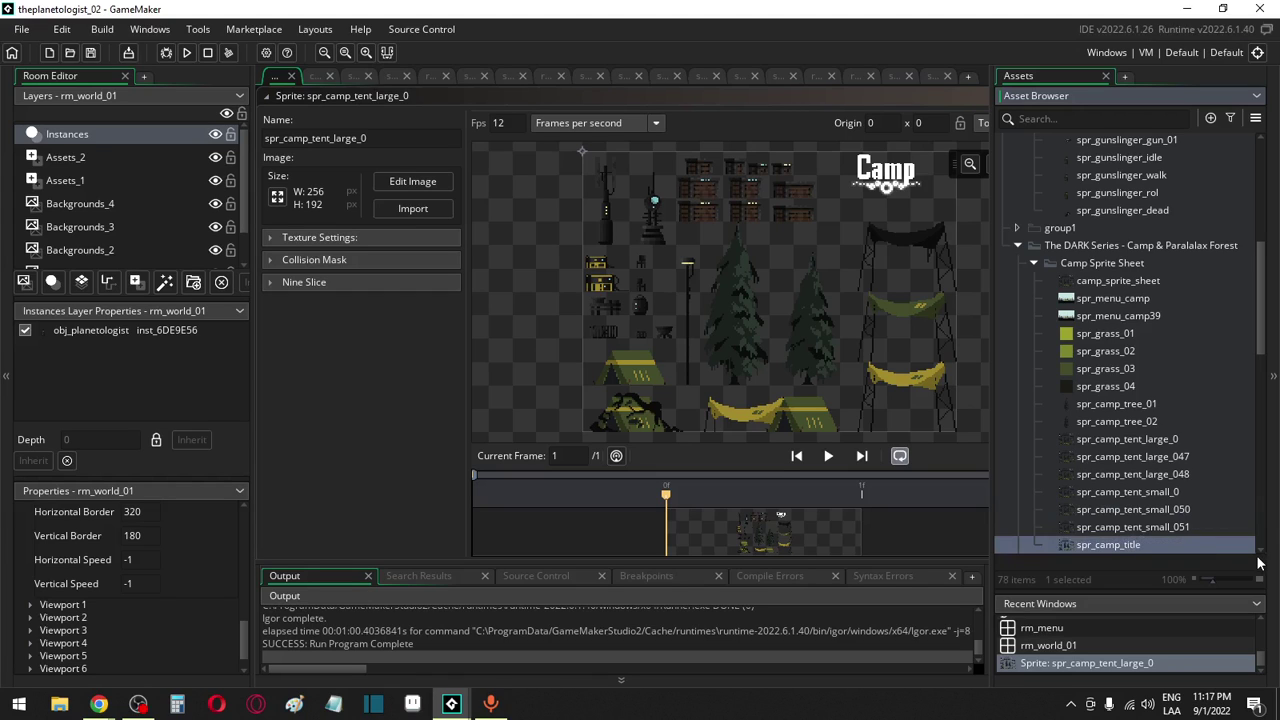
Edit the spr_camp_title image and erase everything on the sheet except the white Camp lettering
{"action": "double_click", "coordinate": [1111, 547]}
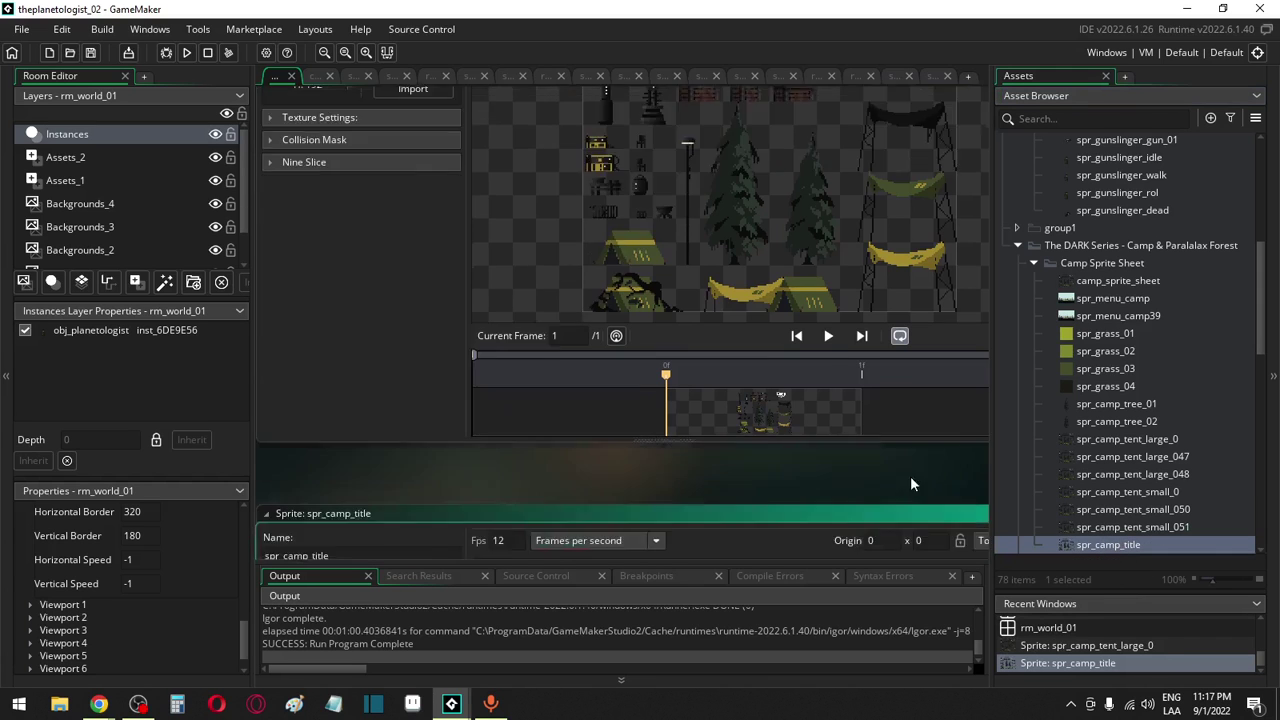
{"action": "left_click", "coordinate": [412, 183]}
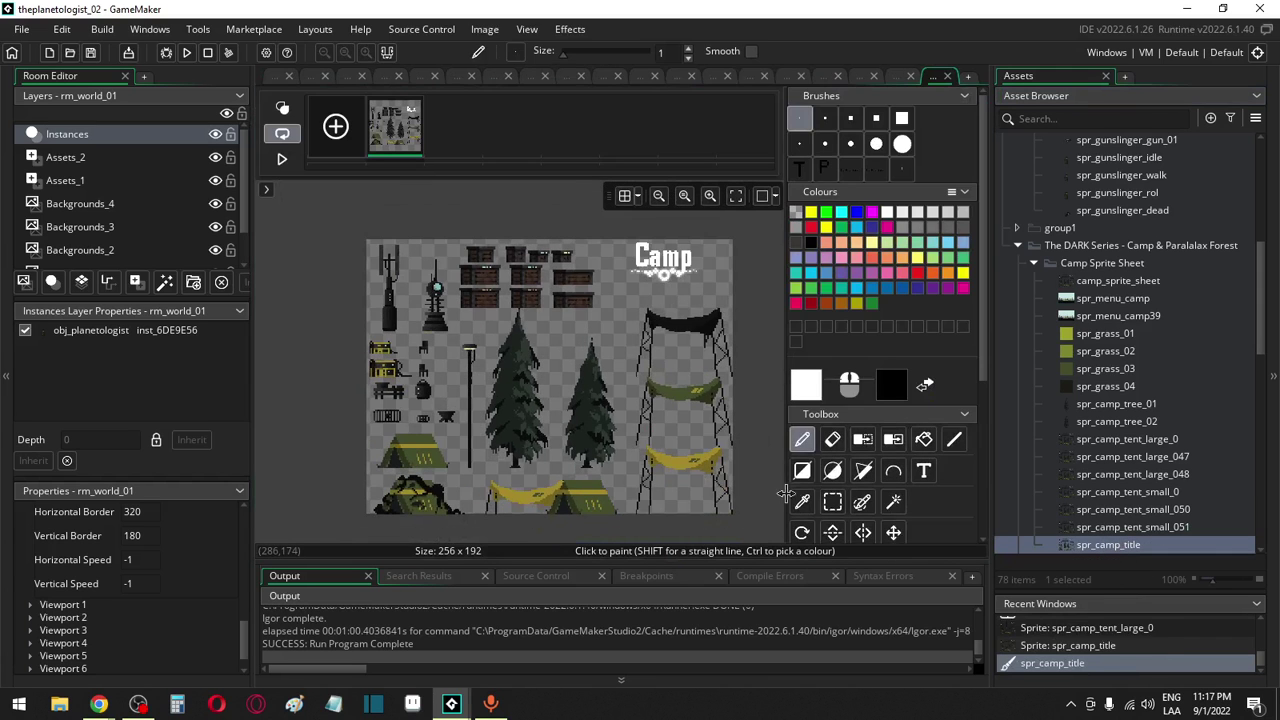
{"action": "left_click", "coordinate": [836, 502]}
{"action": "mouse_move", "coordinate": [336, 216]}
{"action": "left_mouse_down"}
{"action": "mouse_move", "coordinate": [514, 514]}
{"action": "mouse_move", "coordinate": [608, 538]}
{"action": "mouse_move", "coordinate": [720, 432]}
{"action": "mouse_move", "coordinate": [750, 302]}
{"action": "left_mouse_up"}
{"action": "key", "text": "Delete"}
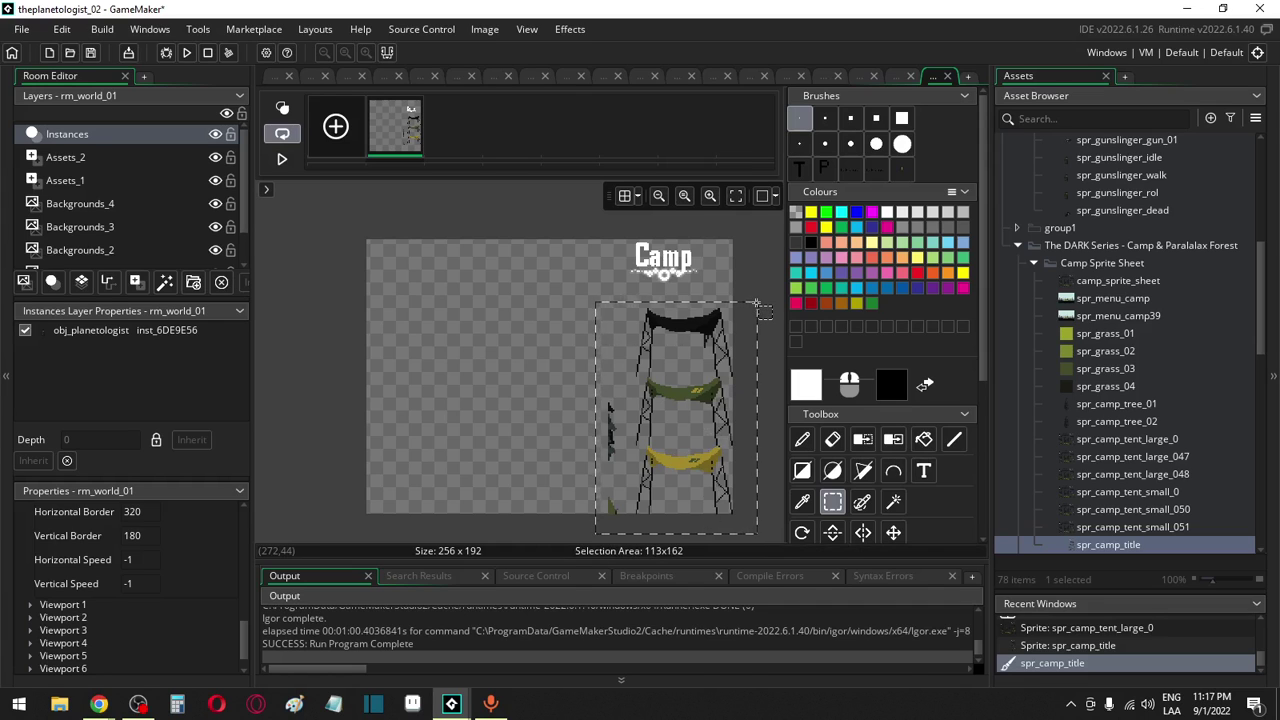
{"action": "key", "text": "Delete"}
Auto-trim spr_camp_title to the lettering and move the sprite directly below camp_sprite_sheet in the asset list
{"action": "left_click", "coordinate": [484, 30]}
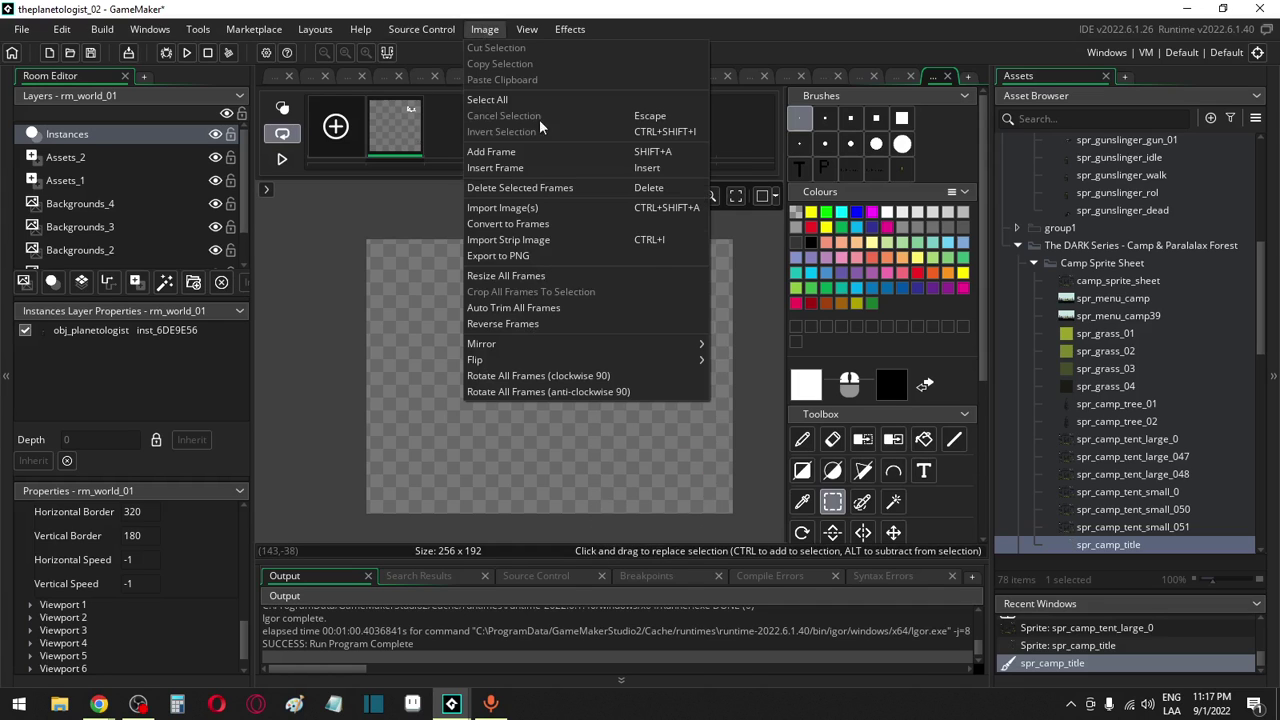
{"action": "left_click", "coordinate": [543, 309]}
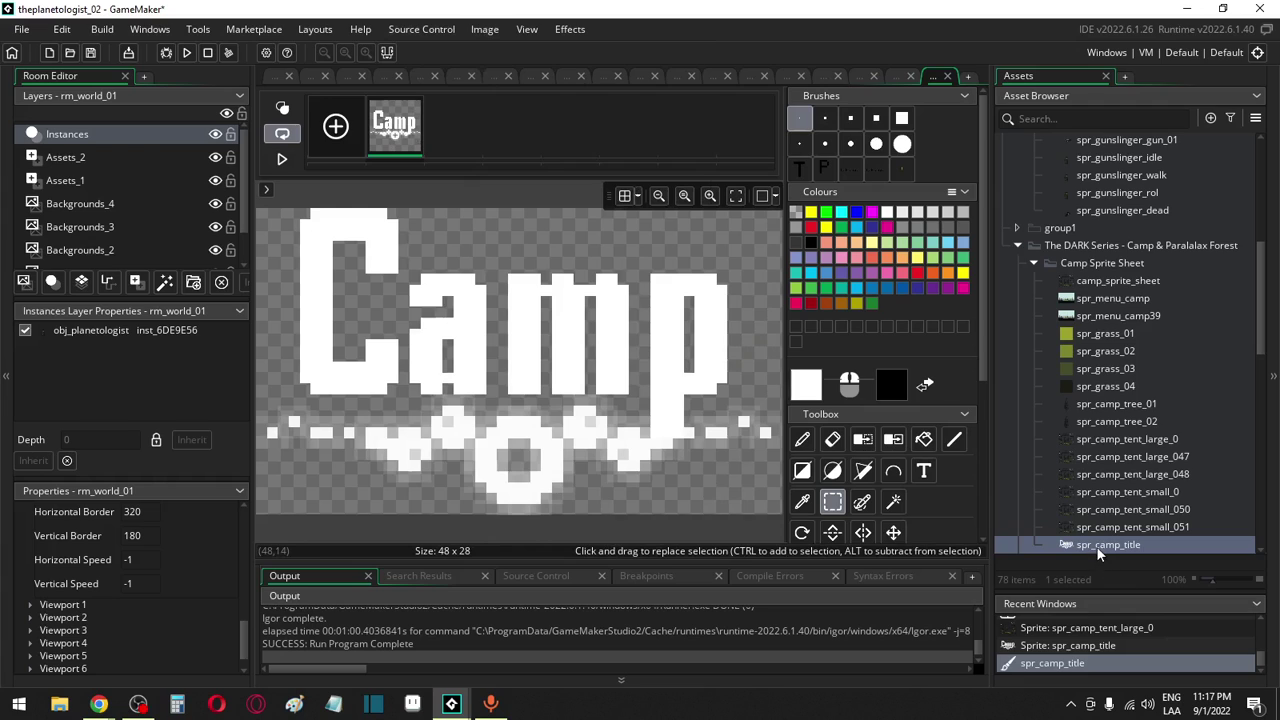
{"action": "left_click_drag", "start_coordinate": [1098, 553], "coordinate": [1122, 274]}
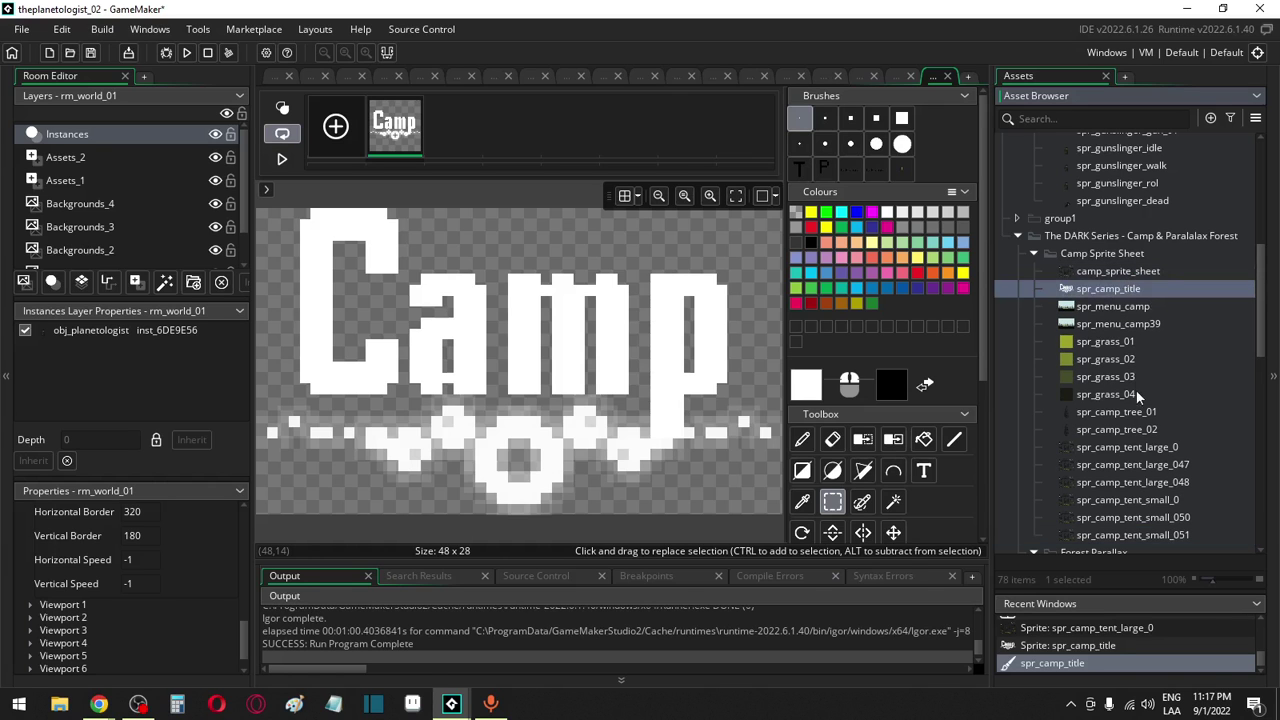
Erase everything in the spr_camp_tent_small_051 image except the plain green tent without branches, and auto-trim the image to it
{"action": "double_click", "coordinate": [1134, 532]}
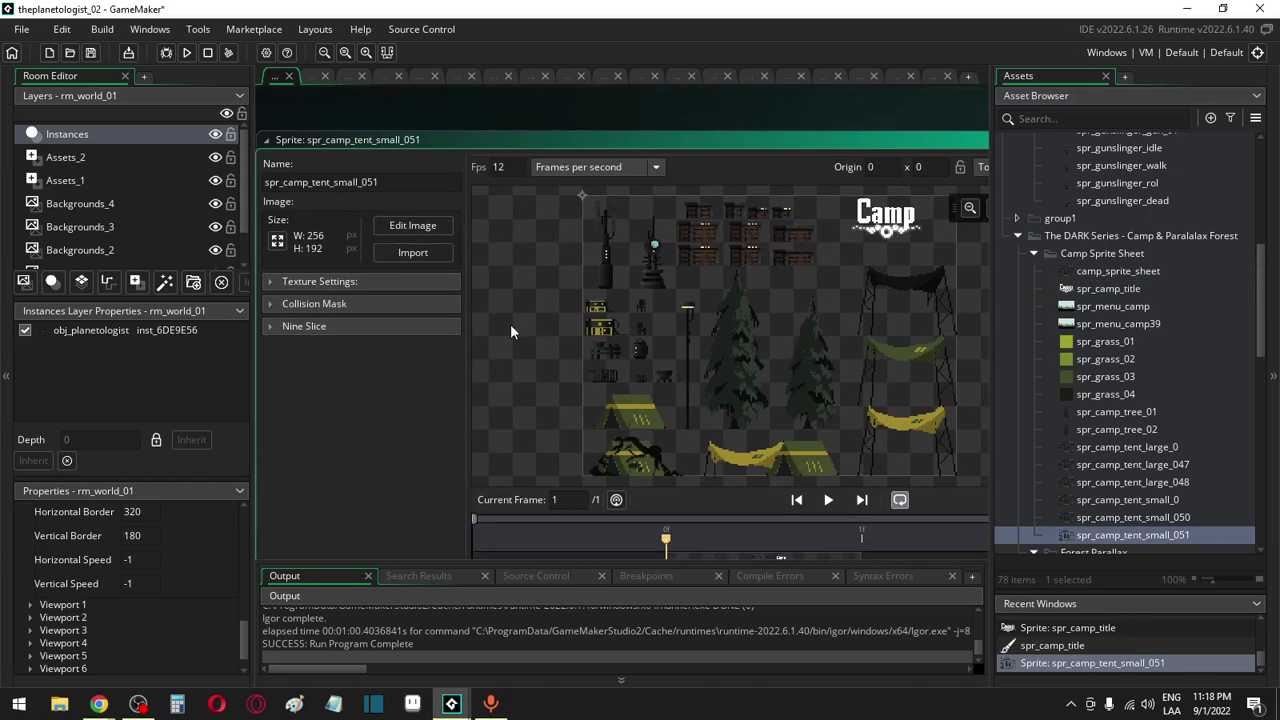
{"action": "left_click", "coordinate": [414, 182]}
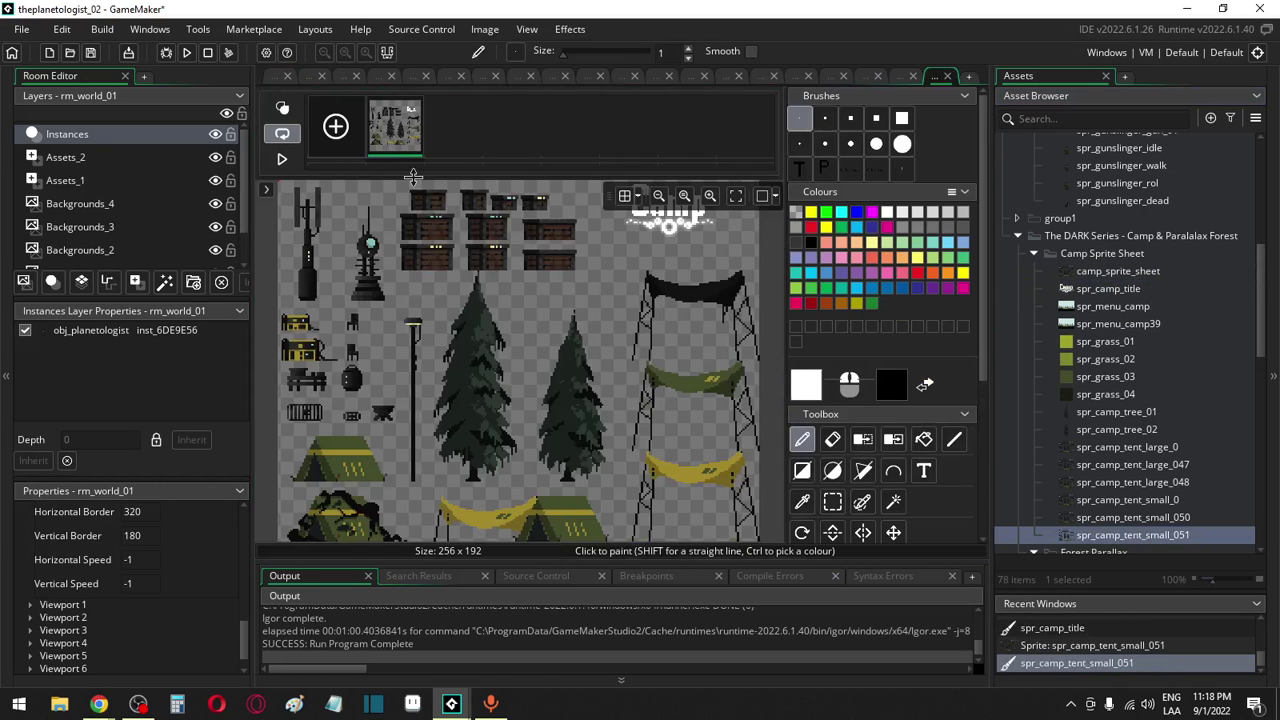
{"action": "left_click", "coordinate": [833, 501]}
{"action": "scroll", "coordinate": [432, 395], "scroll_direction": "down", "scroll_amount": 2}
{"action": "left_click_drag", "start_coordinate": [295, 210], "coordinate": [300, 458]}
{"action": "key", "text": "Delete"}
{"action": "key", "text": "Delete"}
{"action": "key", "text": "Delete"}
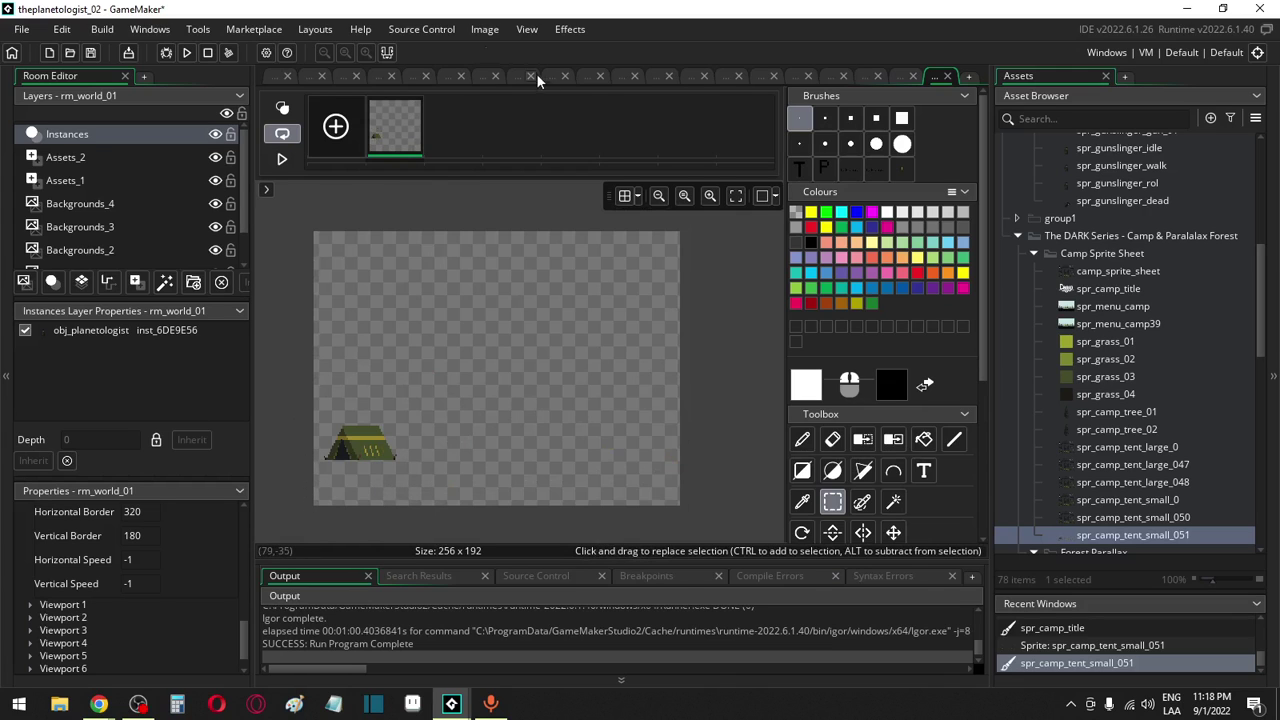
{"action": "left_click", "coordinate": [480, 30]}
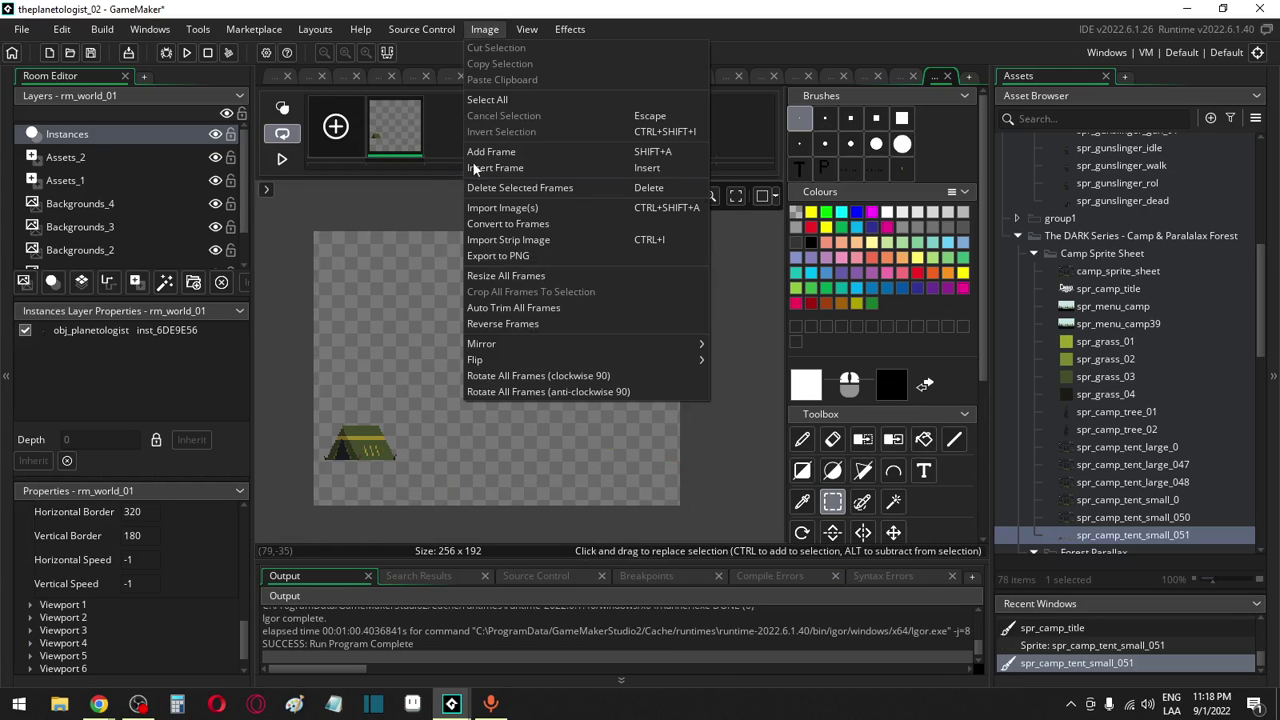
{"action": "left_click", "coordinate": [489, 312]}
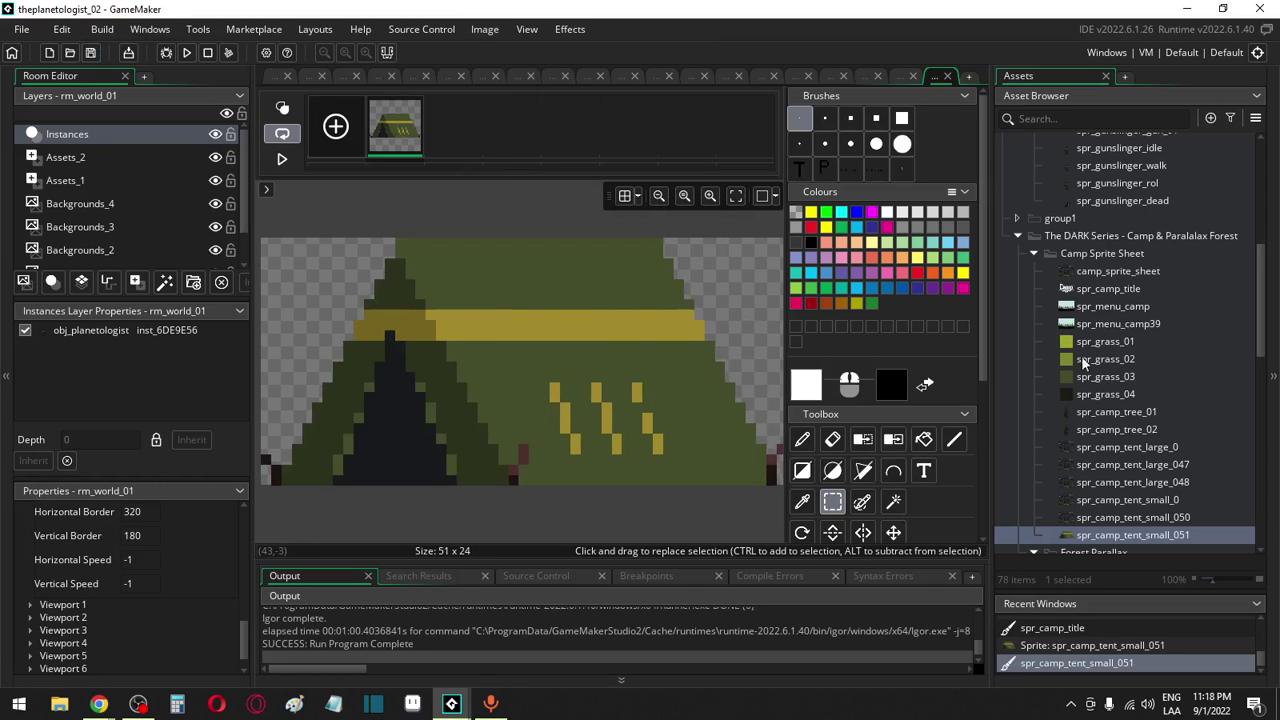
Edit the spr_camp_tent_small_050 image and erase everything except the green tent covered in dark foliage
{"action": "double_click", "coordinate": [1131, 517]}
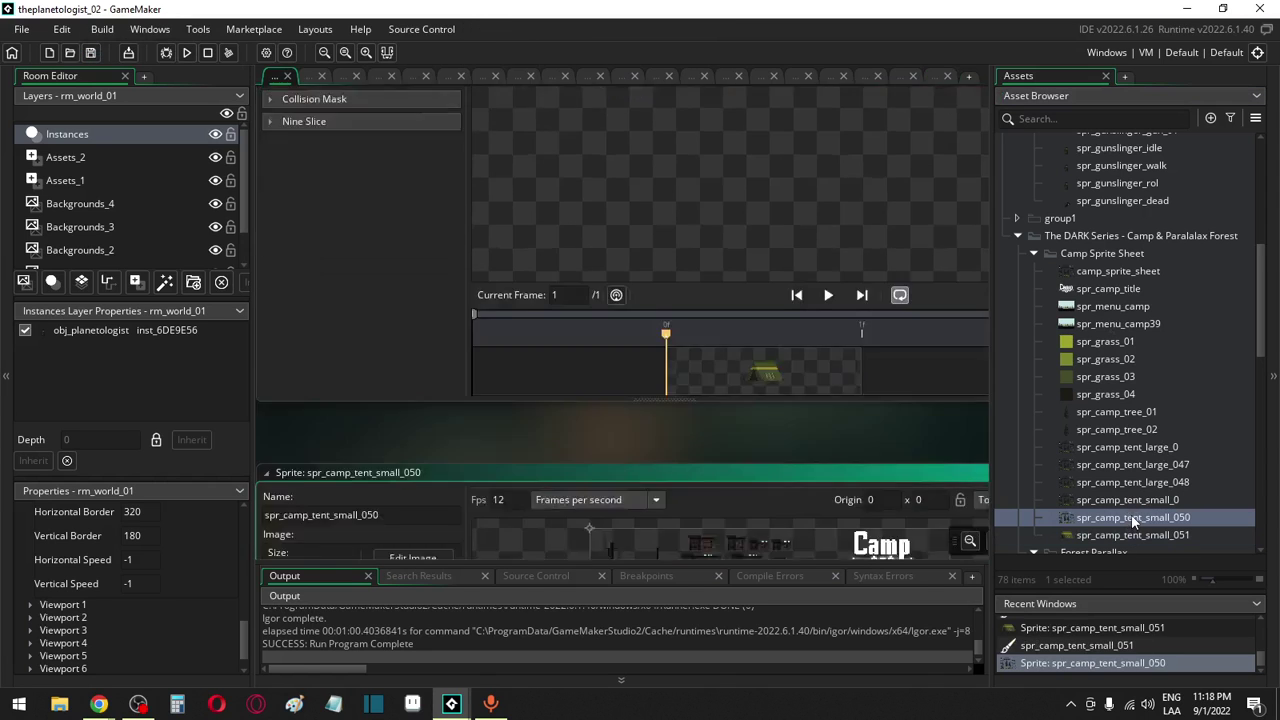
{"action": "left_click", "coordinate": [400, 181]}
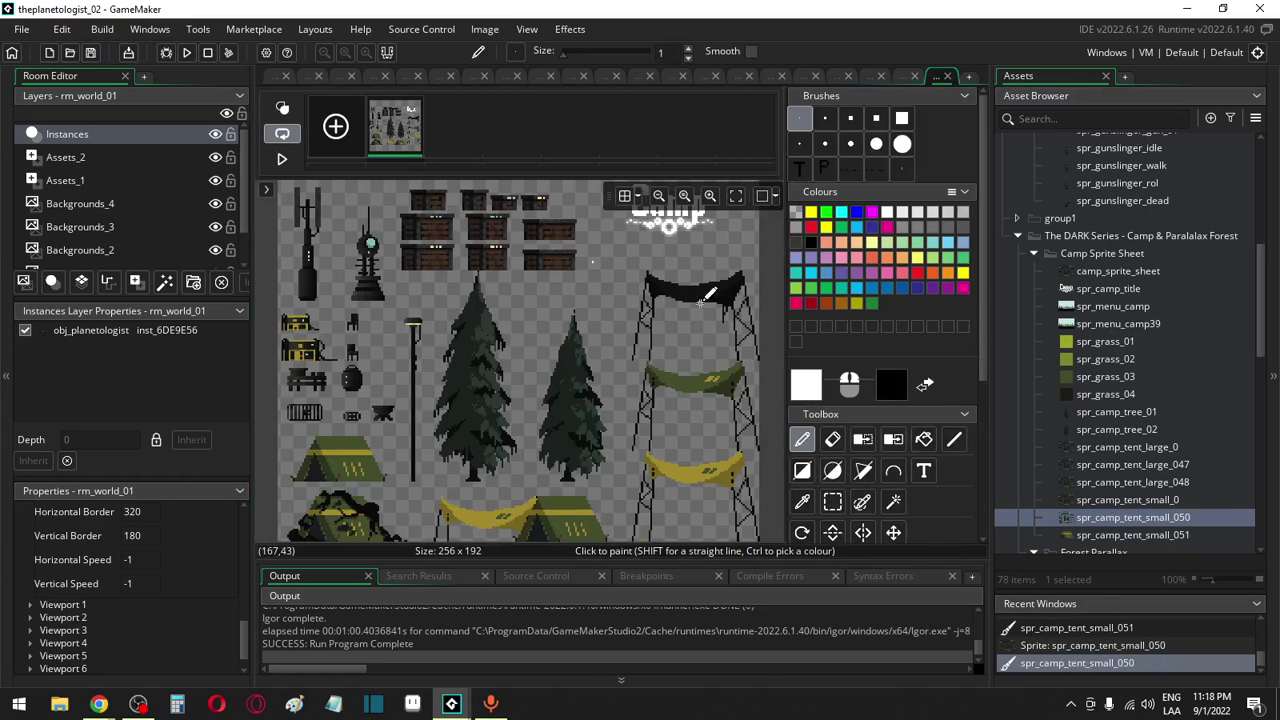
{"action": "scroll", "coordinate": [310, 227], "scroll_direction": "down", "scroll_amount": 1}
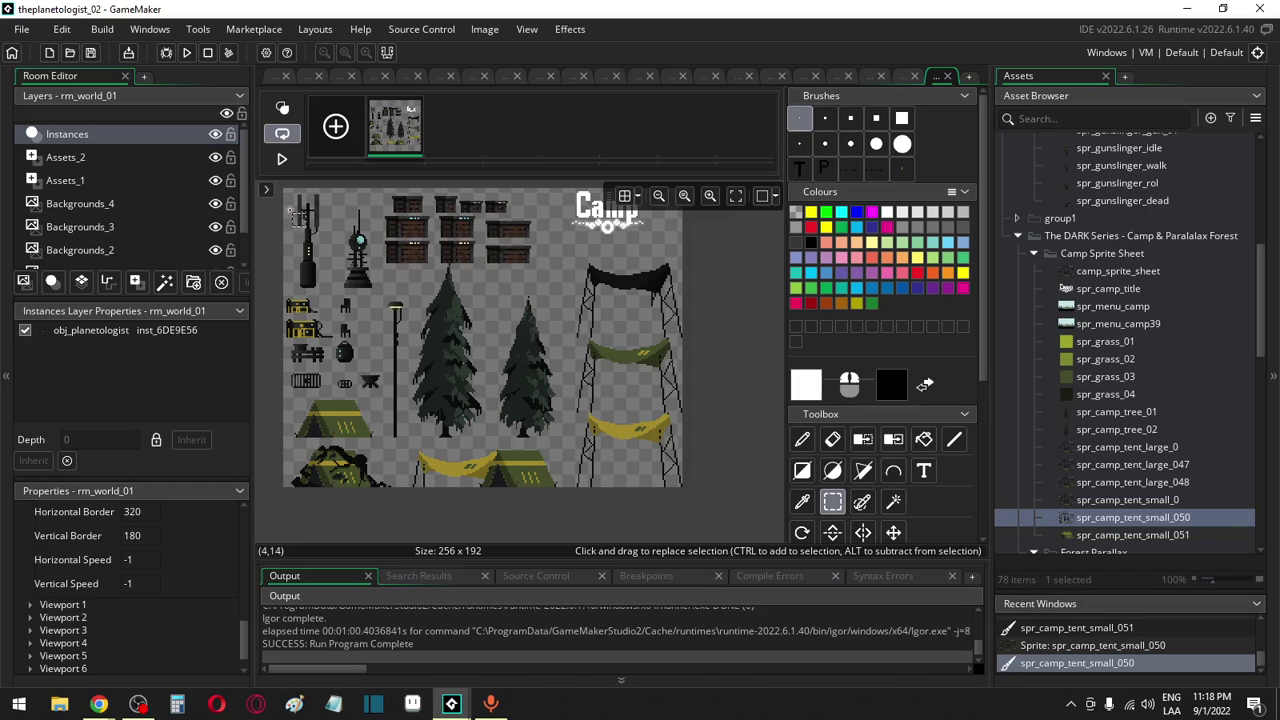
{"action": "left_click_drag", "start_coordinate": [285, 190], "coordinate": [727, 452]}
{"action": "key", "text": "Delete"}
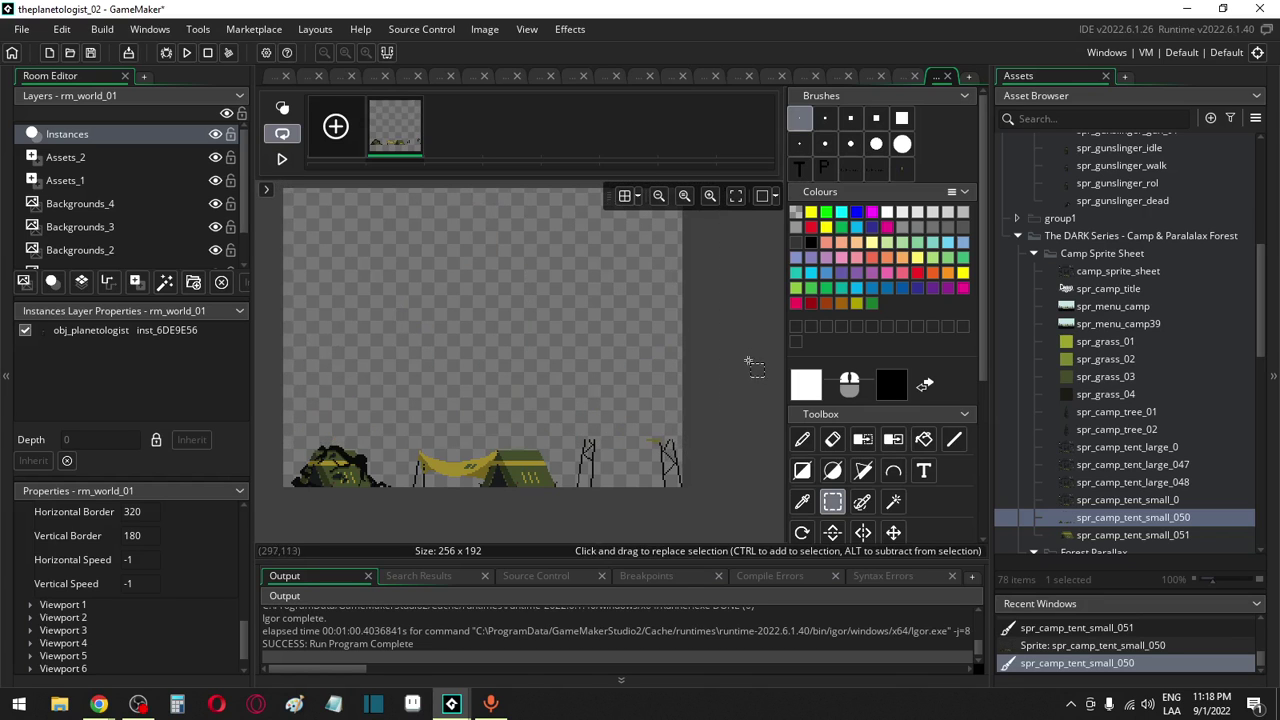
{"action": "left_click_drag", "start_coordinate": [750, 356], "coordinate": [402, 514]}
{"action": "key", "text": "Delete"}
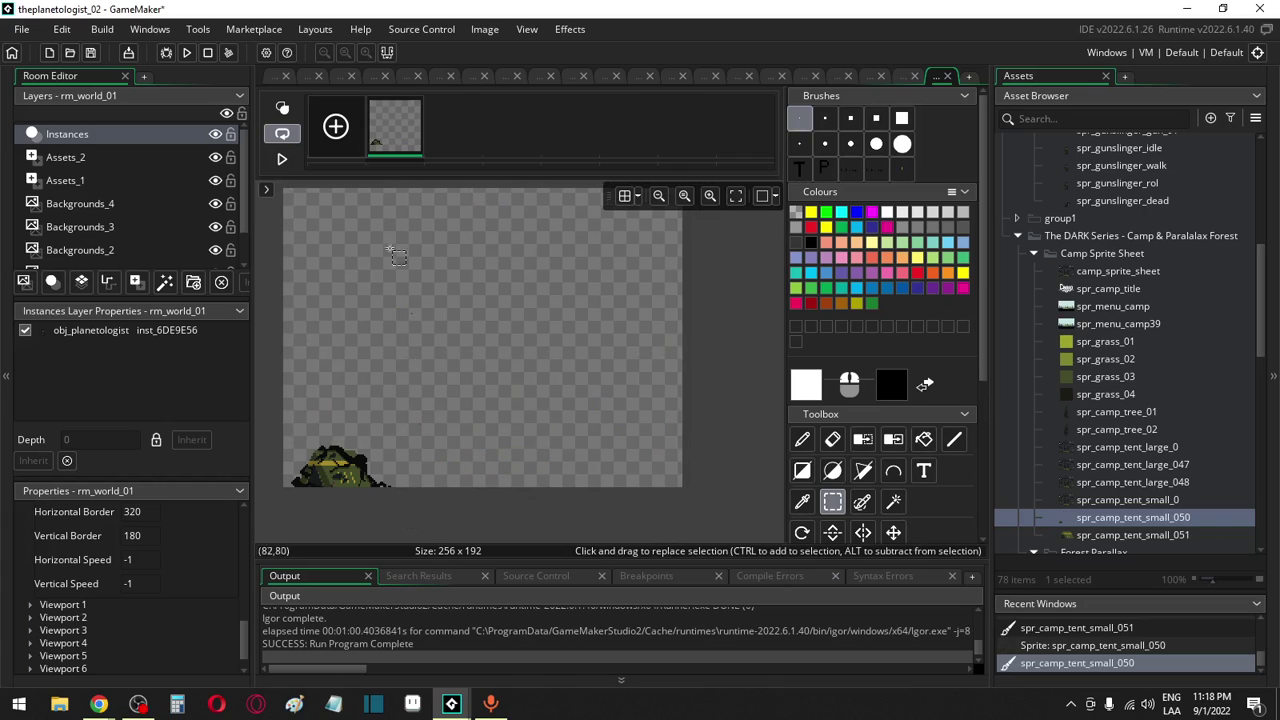
Auto-trim spr_camp_tent_small_050 to the foliage-covered tent and save the project
{"action": "left_click", "coordinate": [486, 29]}
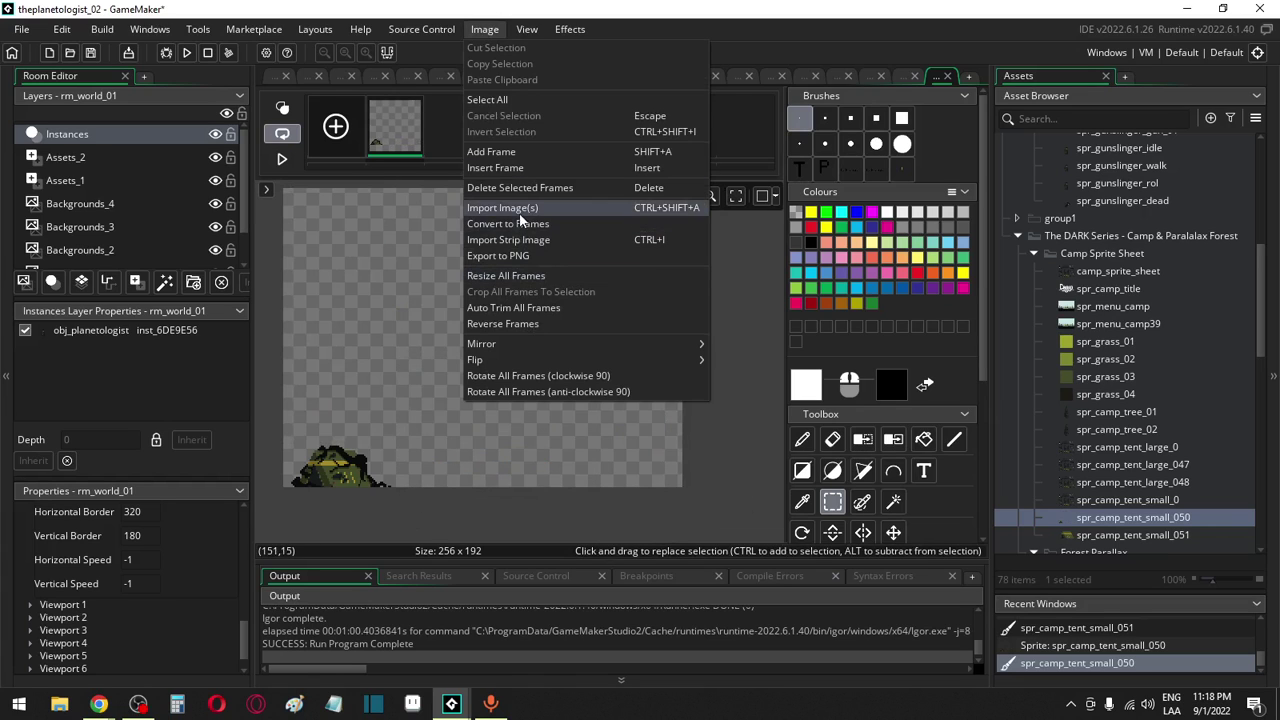
{"action": "left_click", "coordinate": [509, 306]}
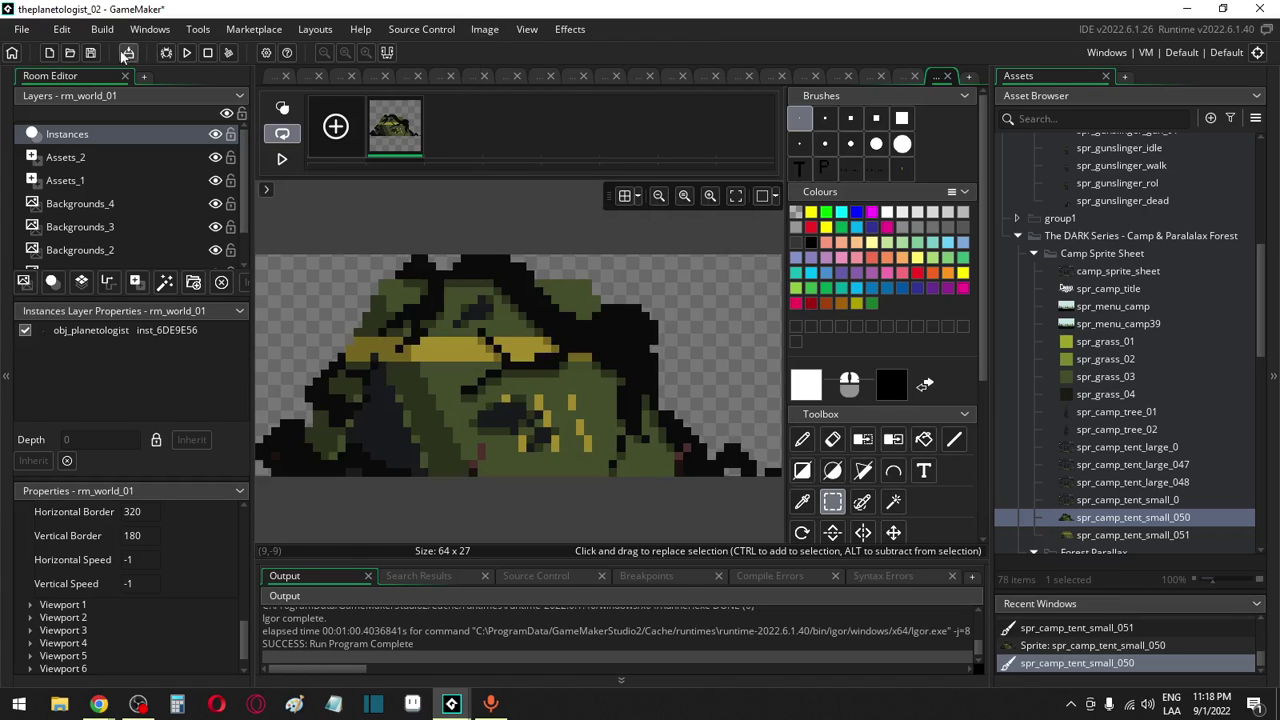
{"action": "key", "text": "ctrl+s"}
Edit the spr_camp_tent_small_0 image, erase everything except the green tent with the attached yellow awning, and auto-trim the image to it
{"action": "double_click", "coordinate": [1114, 499]}
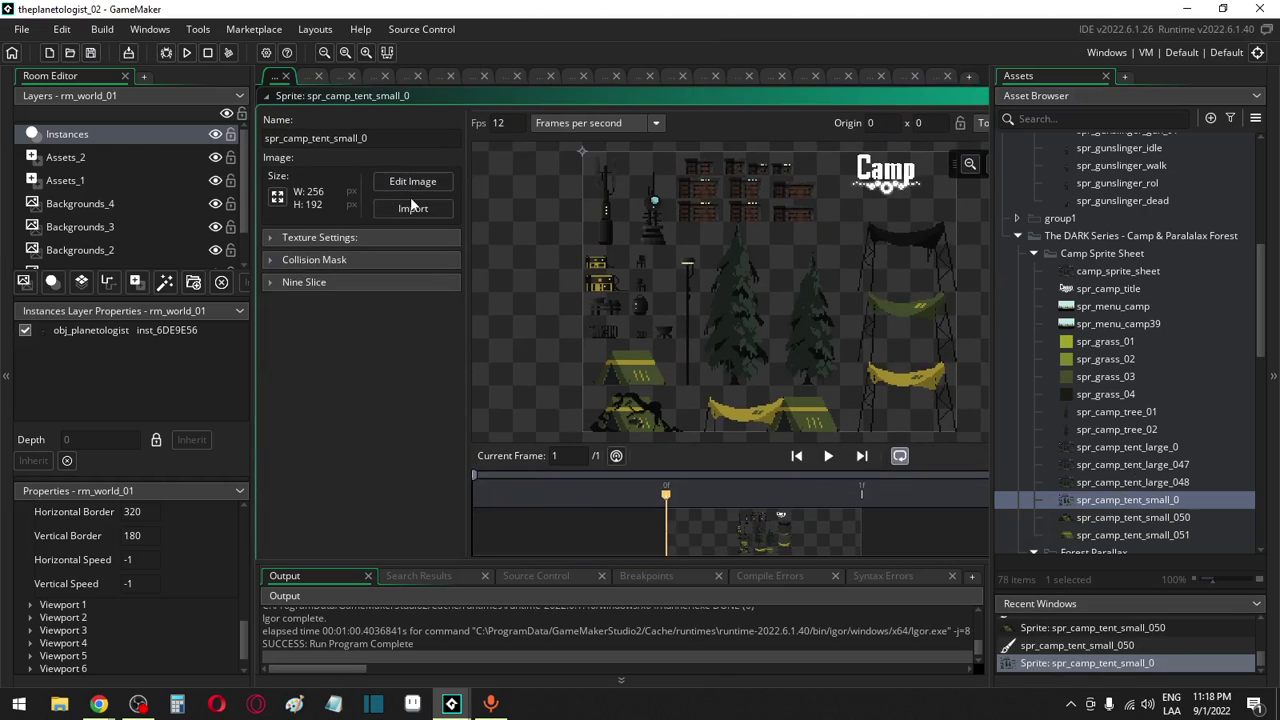
{"action": "left_click", "coordinate": [412, 183]}
{"action": "left_click", "coordinate": [832, 501]}
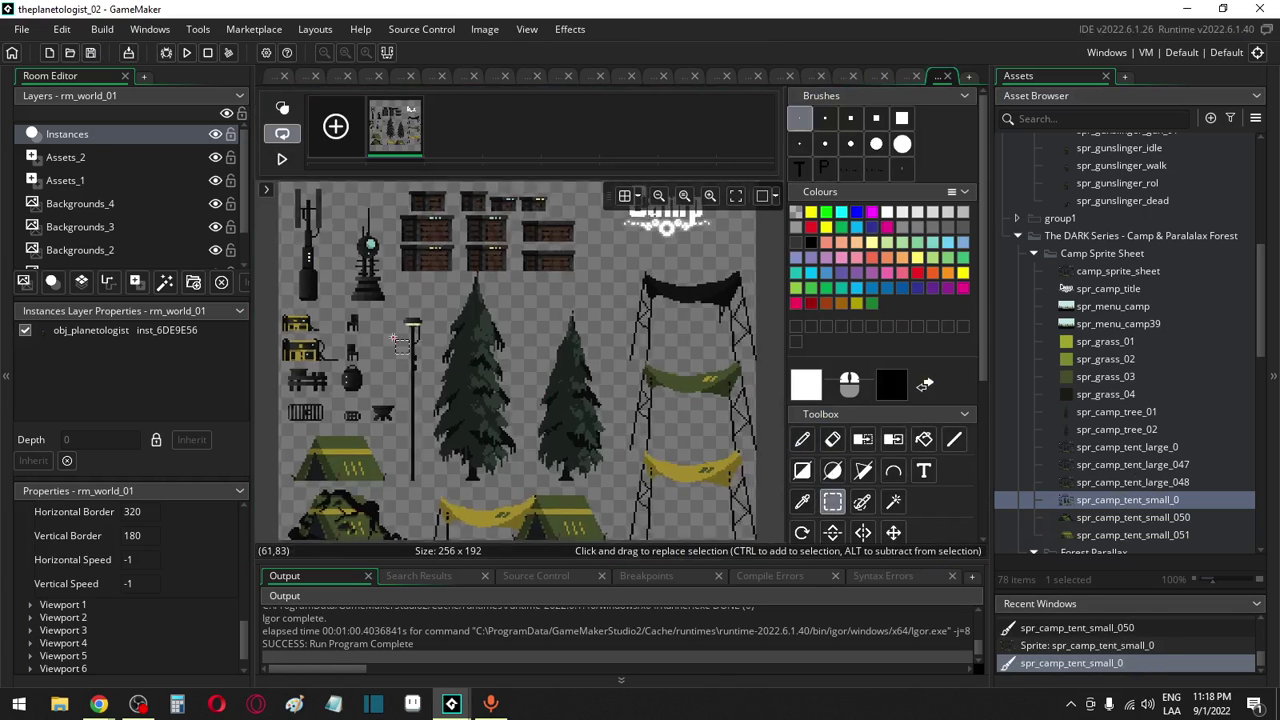
{"action": "scroll", "coordinate": [397, 342], "scroll_direction": "down", "scroll_amount": 2, "text": "ctrl"}
{"action": "left_click_drag", "start_coordinate": [294, 210], "coordinate": [412, 522]}
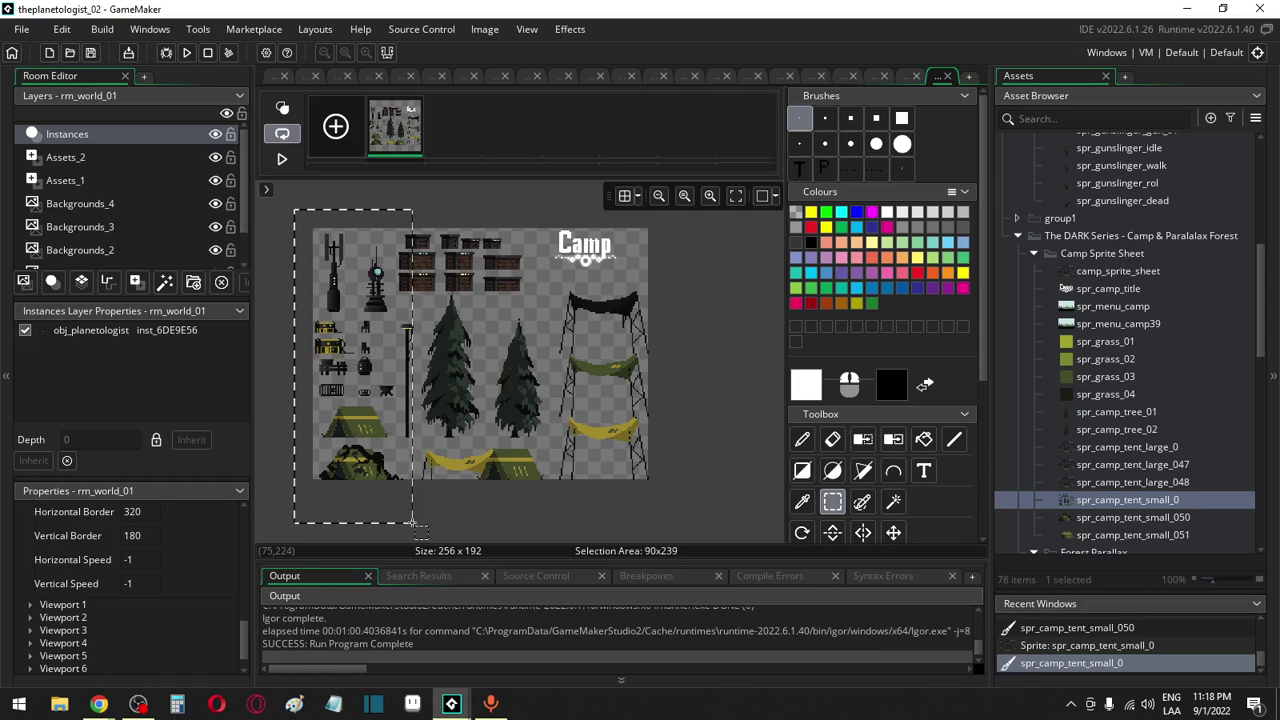
{"action": "key", "text": "Delete"}
{"action": "left_click_drag", "start_coordinate": [366, 216], "coordinate": [725, 450]}
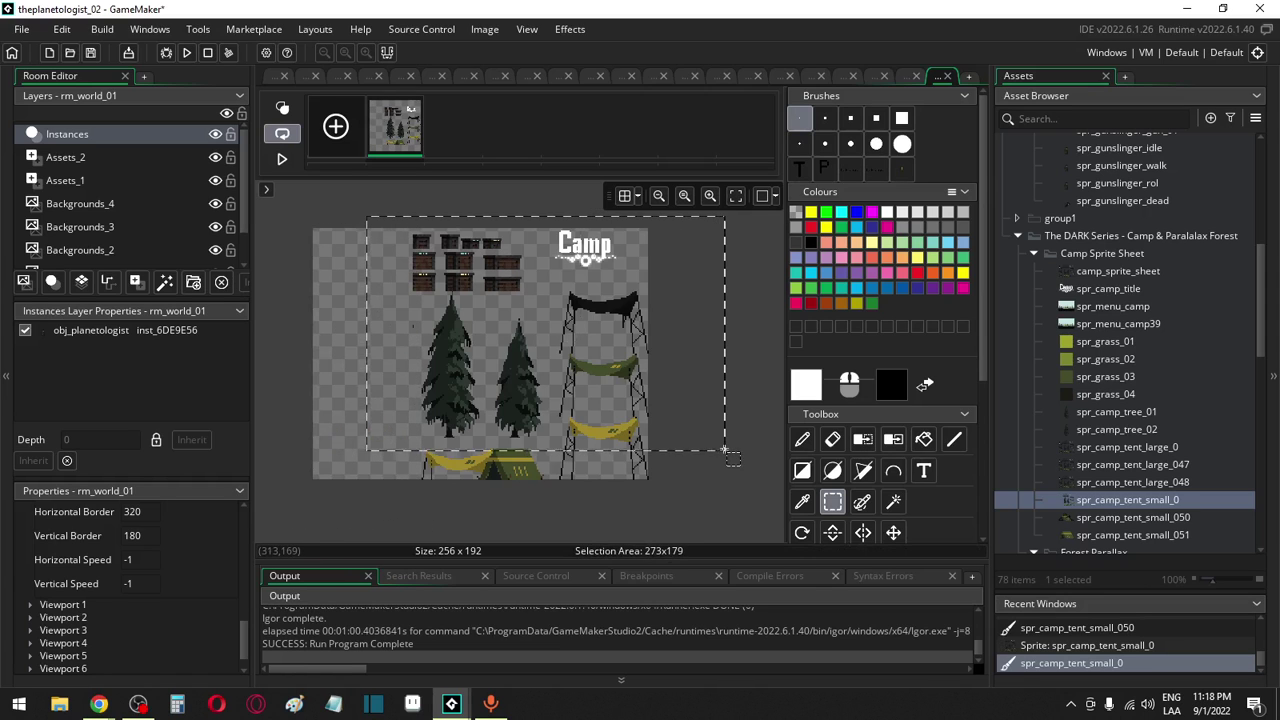
{"action": "key", "text": "Delete"}
{"action": "mouse_move", "coordinate": [730, 266]}
{"action": "left_mouse_down"}
{"action": "mouse_move", "coordinate": [586, 526]}
{"action": "mouse_move", "coordinate": [551, 527]}
{"action": "left_mouse_up"}
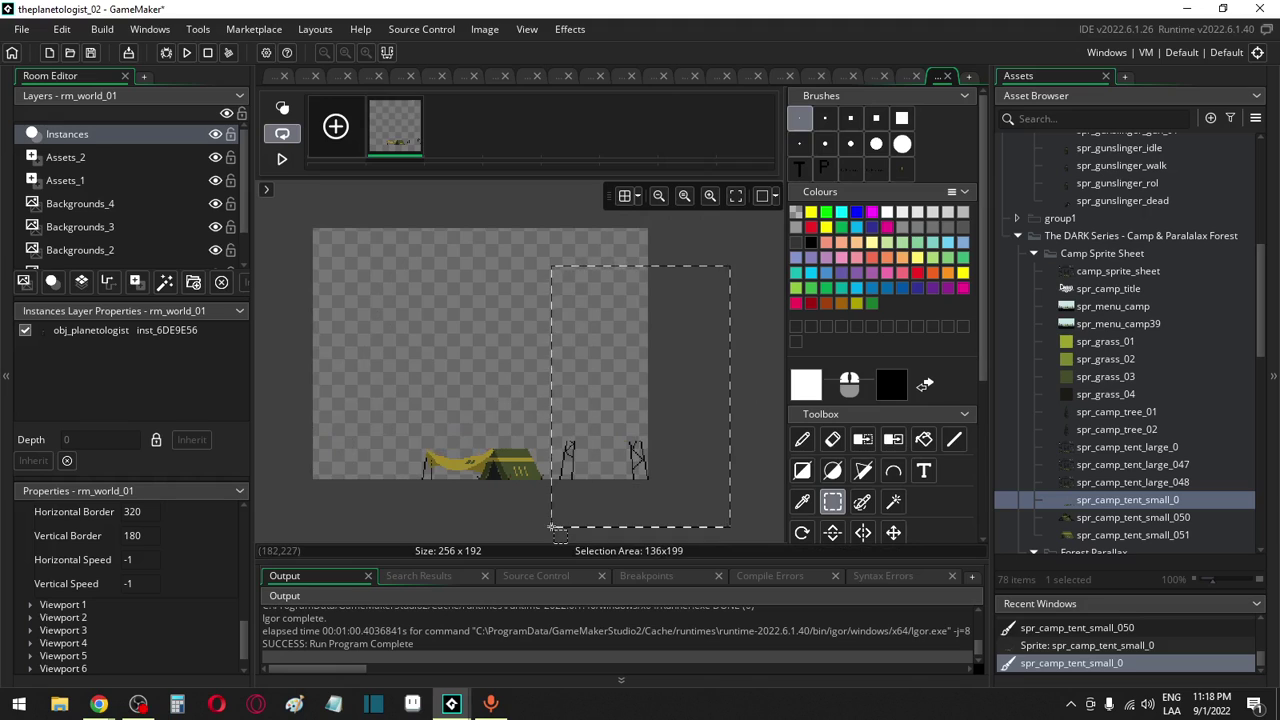
{"action": "key", "text": "Delete"}
{"action": "left_click", "coordinate": [484, 29]}
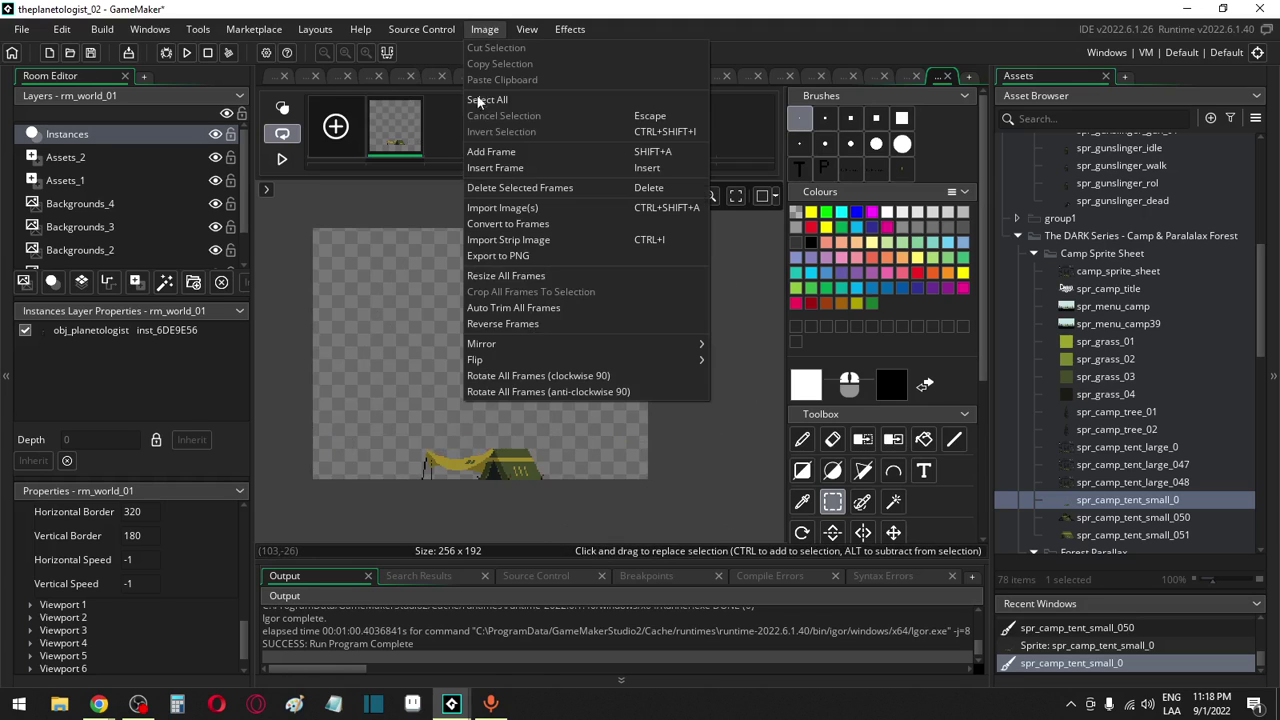
{"action": "left_click", "coordinate": [502, 306]}
Edit the spr_camp_tent_large_048 image and erase everything except the yellow canopy on poles at the sheet's lower edge
{"action": "double_click", "coordinate": [1100, 482]}
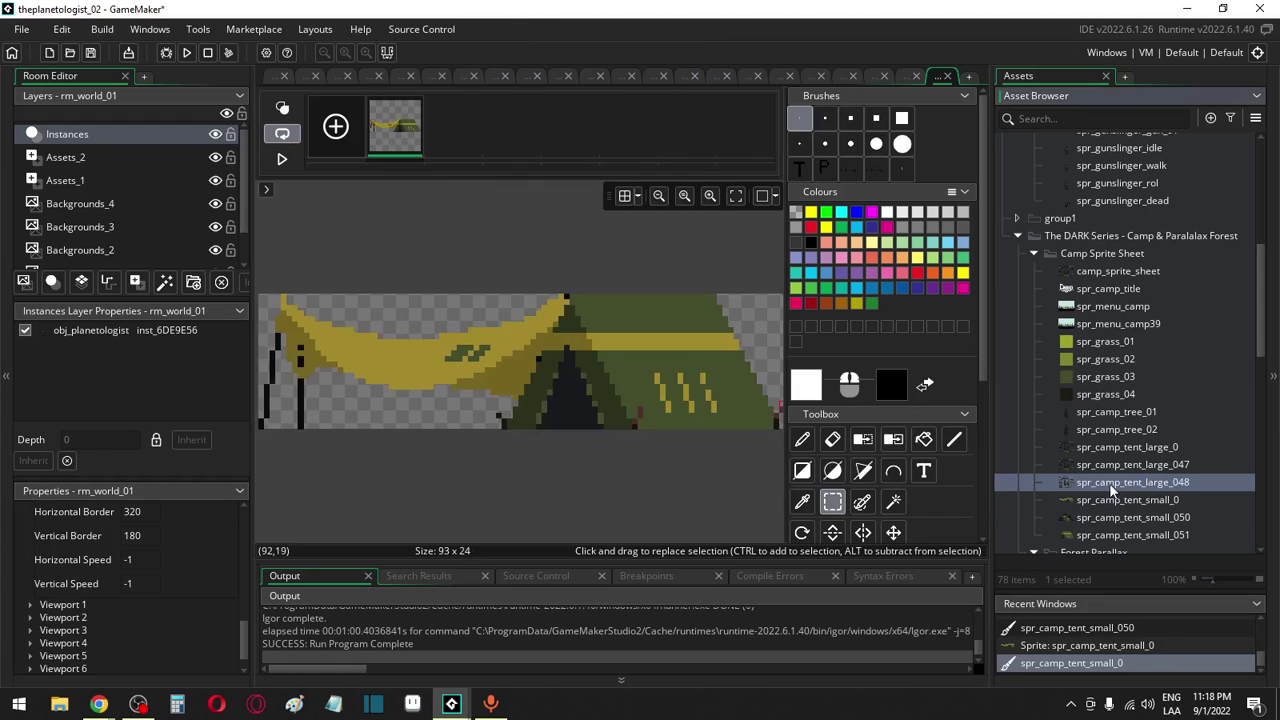
{"action": "left_click", "coordinate": [389, 186]}
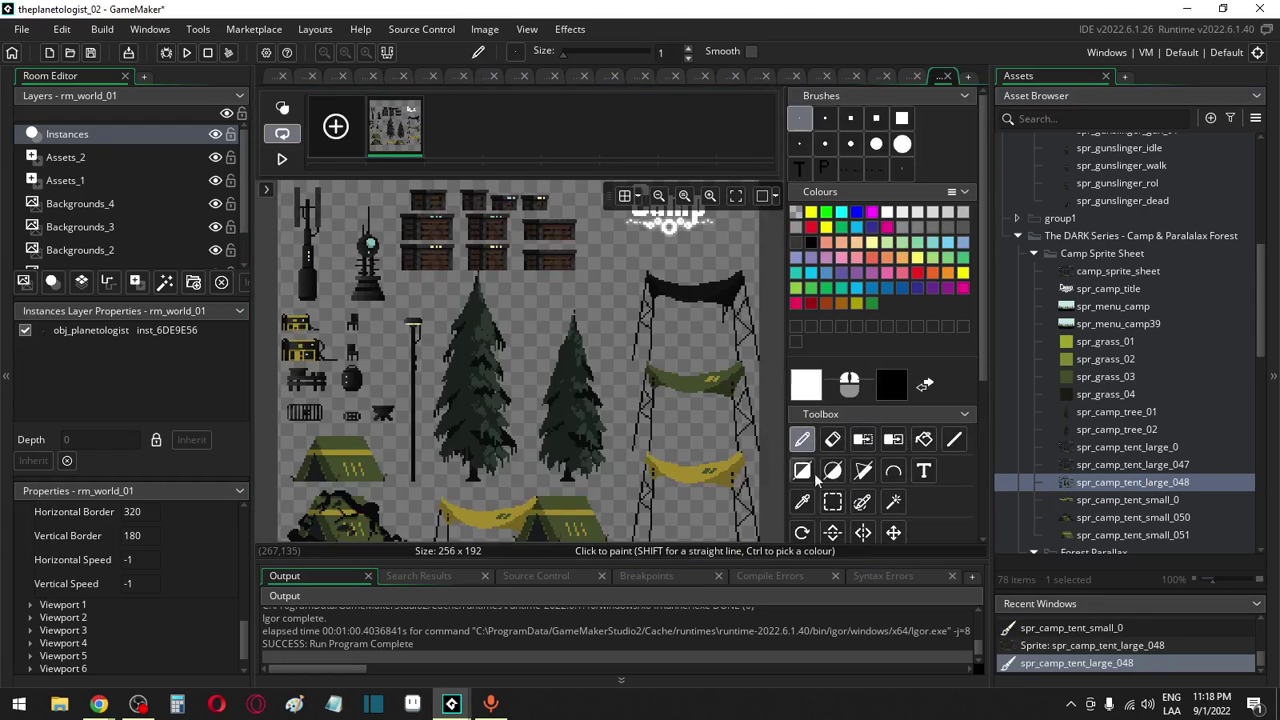
{"action": "scroll", "coordinate": [400, 460], "scroll_direction": "down", "scroll_amount": 2}
{"action": "left_click_drag", "start_coordinate": [309, 535], "coordinate": [702, 452]}
{"action": "left_click", "coordinate": [372, 356]}
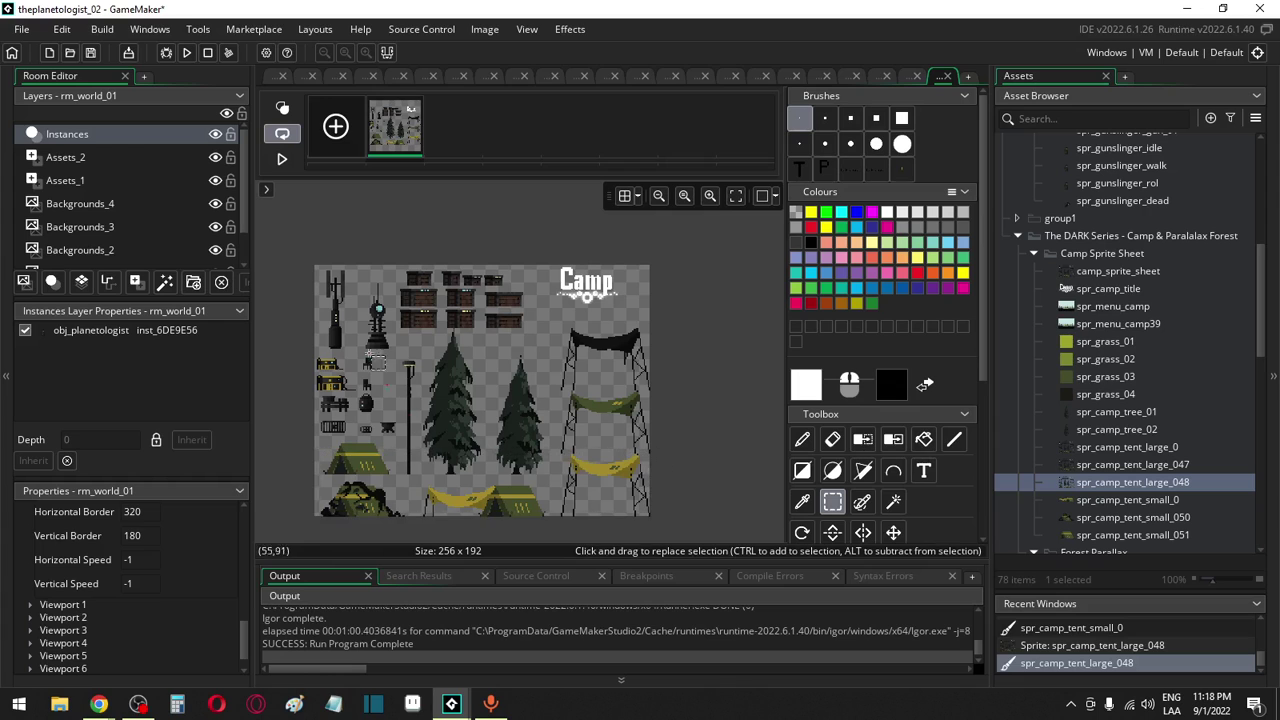
{"action": "left_click_drag", "start_coordinate": [298, 247], "coordinate": [549, 540]}
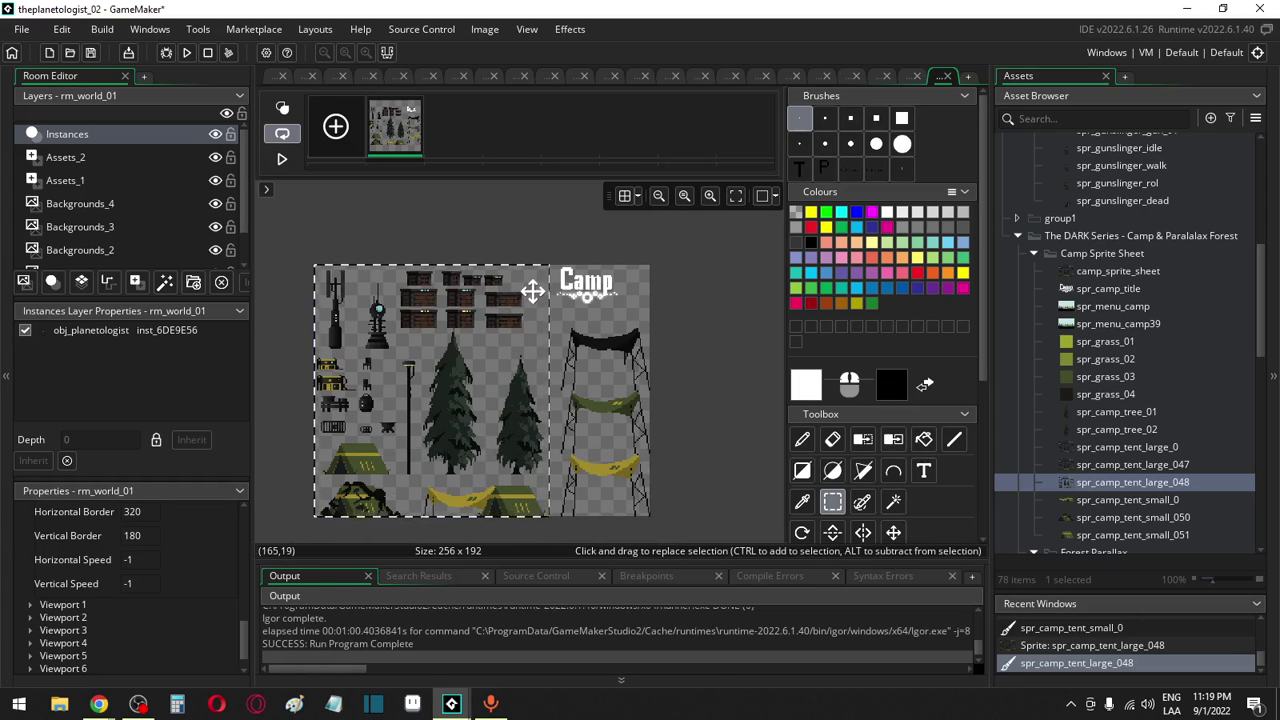
{"action": "key", "text": "Delete"}
{"action": "left_click_drag", "start_coordinate": [498, 231], "coordinate": [700, 452]}
{"action": "key", "text": "Delete"}
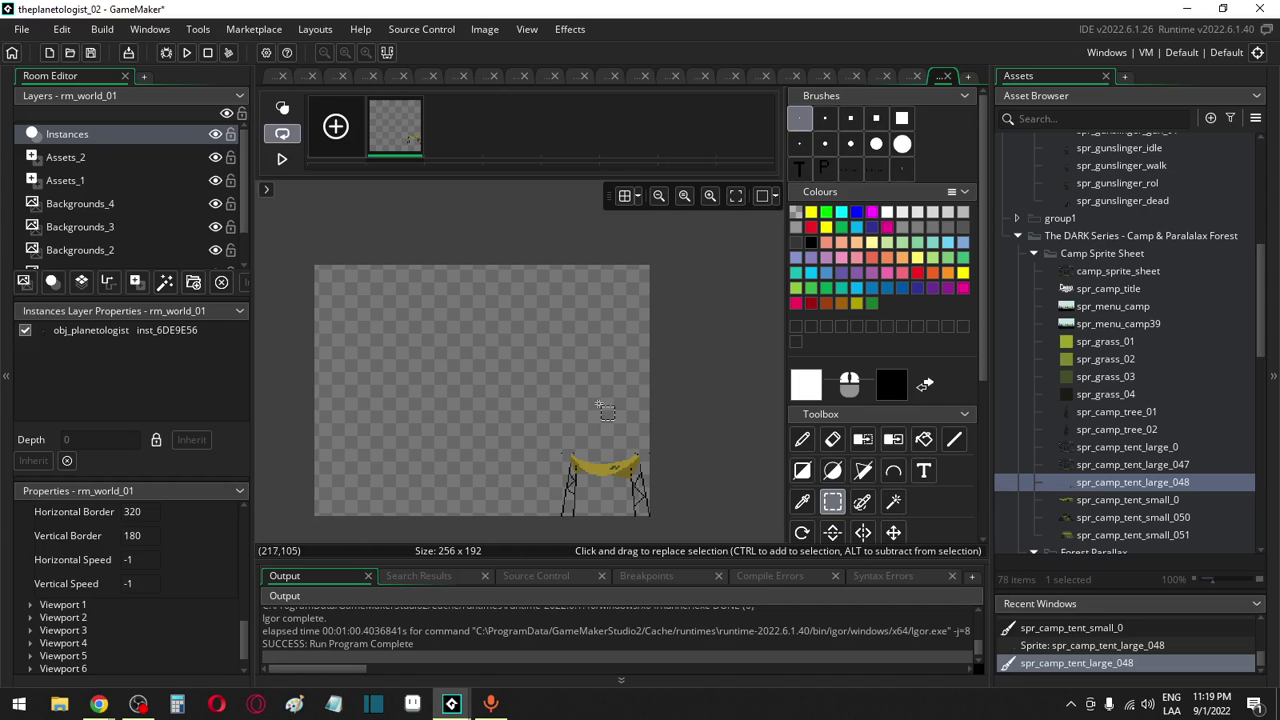
Clear the remaining pixels just above the yellow canopy in spr_camp_tent_large_048 and auto-trim the image to the canopy
{"action": "scroll", "coordinate": [590, 418], "scroll_direction": "up", "scroll_amount": 3}
{"action": "left_click_drag", "start_coordinate": [470, 440], "coordinate": [738, 508]}
{"action": "key", "text": "Delete"}
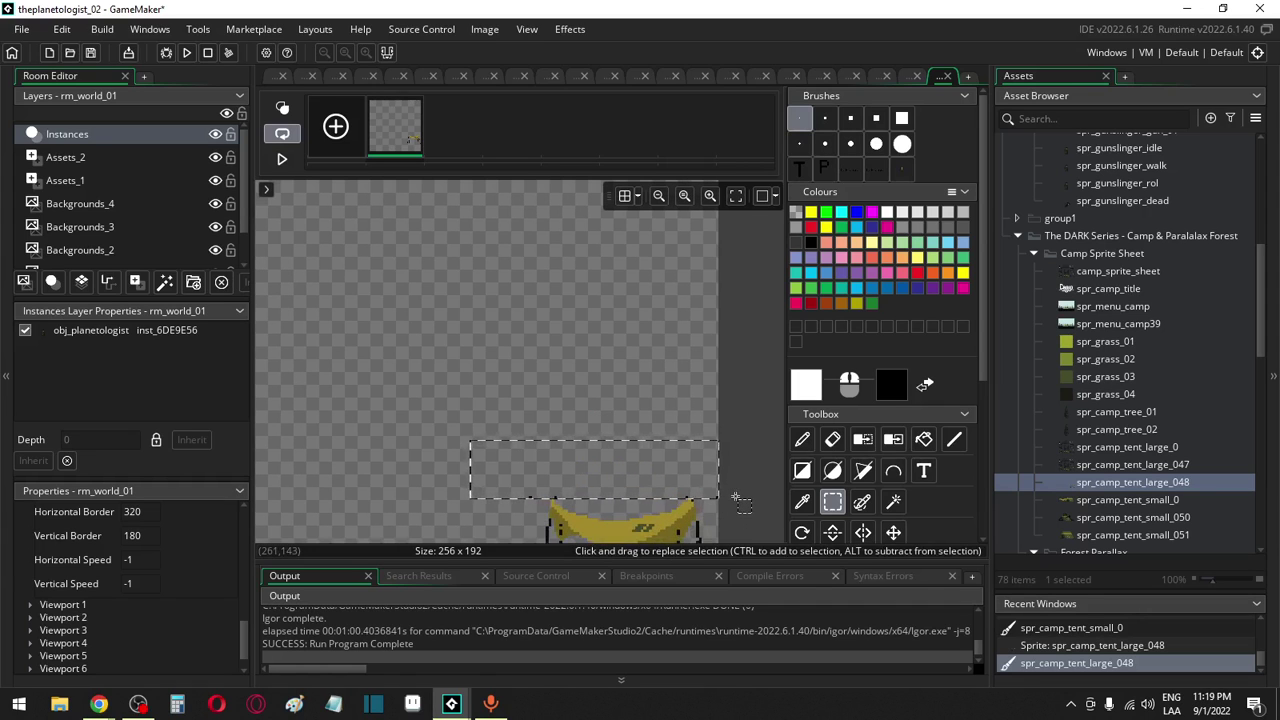
{"action": "left_click_drag", "start_coordinate": [702, 495], "coordinate": [700, 501]}
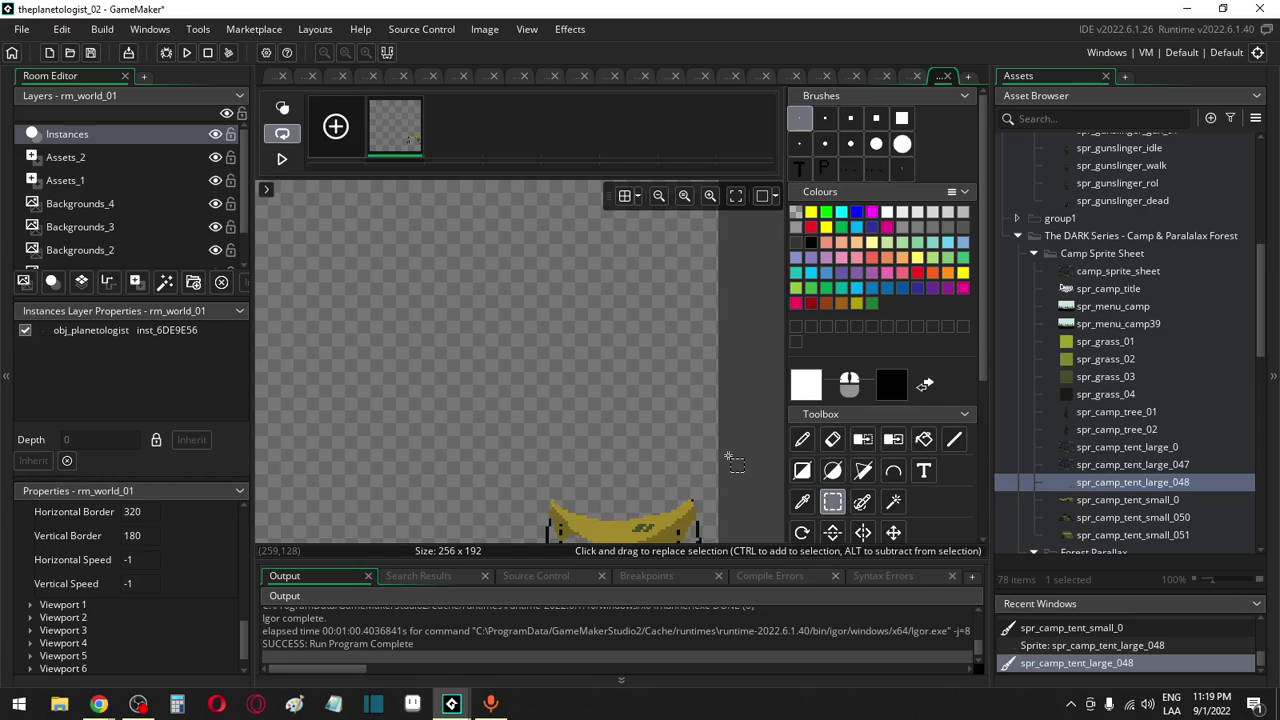
{"action": "scroll", "coordinate": [736, 463], "scroll_direction": "down", "scroll_amount": 2}
{"action": "left_click", "coordinate": [484, 30]}
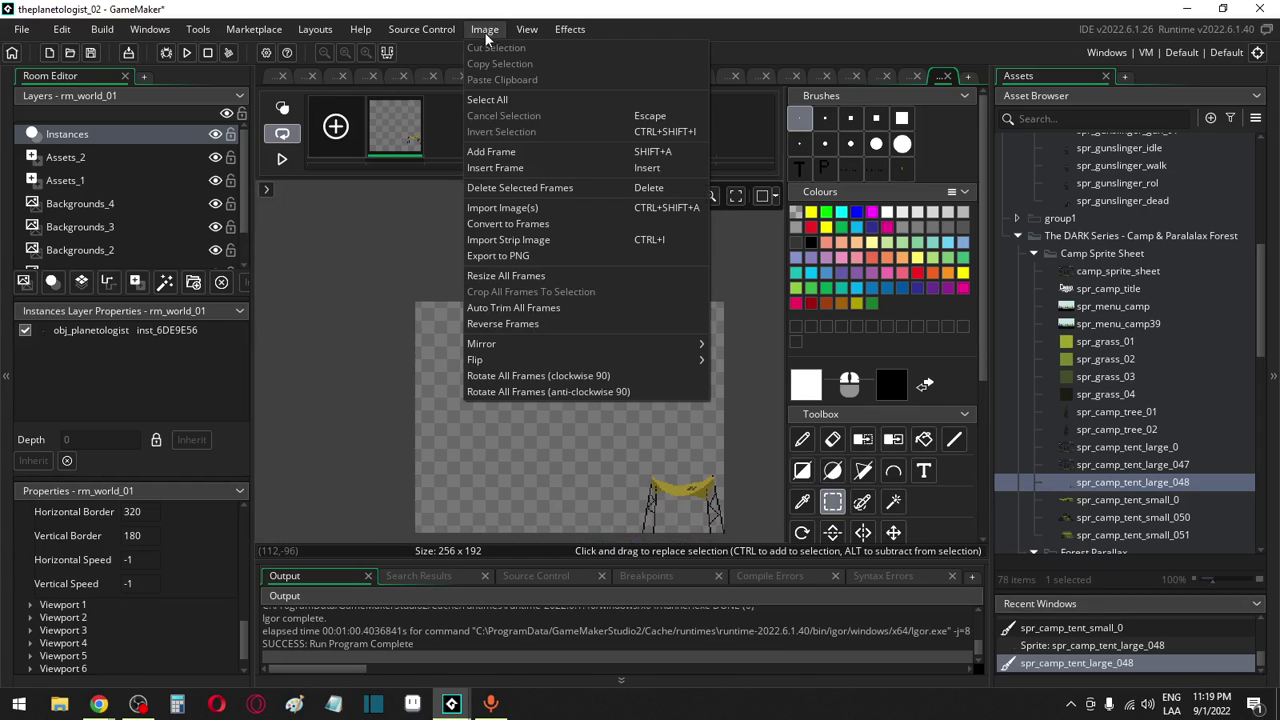
{"action": "left_click", "coordinate": [529, 309]}
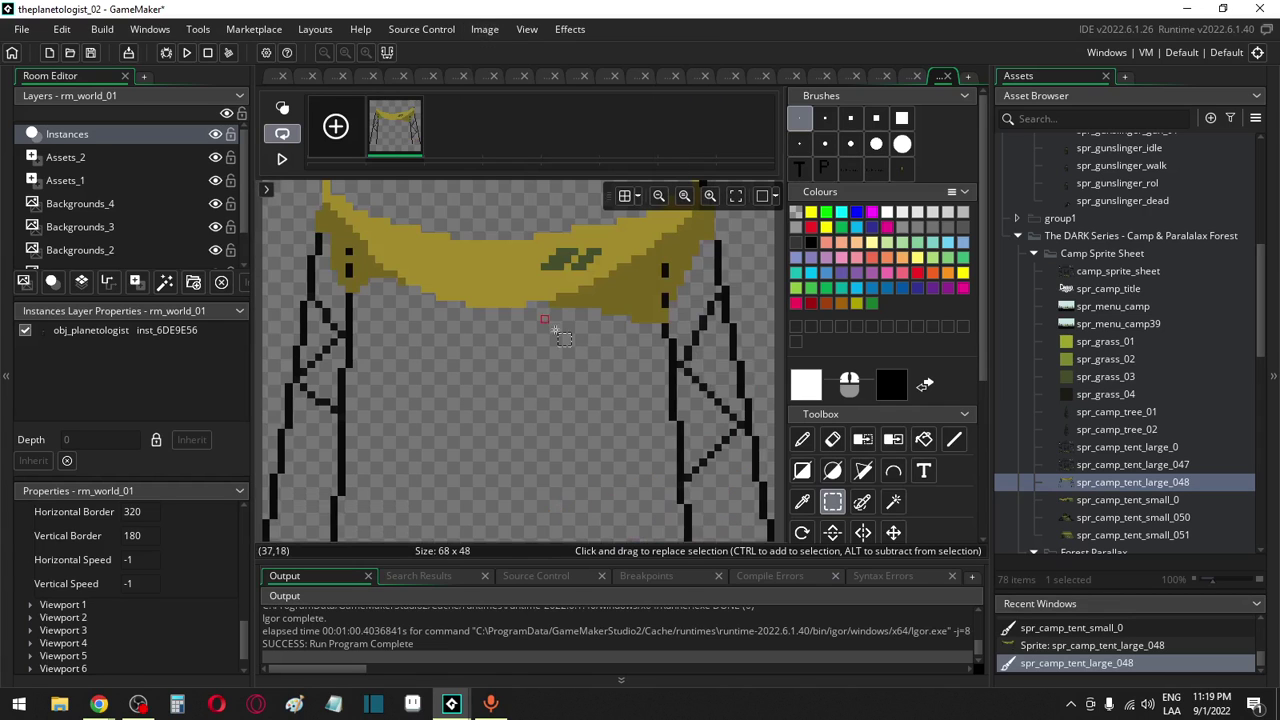
Reopen the spr_camp_tent_small_0 image to check the trimmed tent and awning
{"action": "double_click", "coordinate": [1096, 498]}
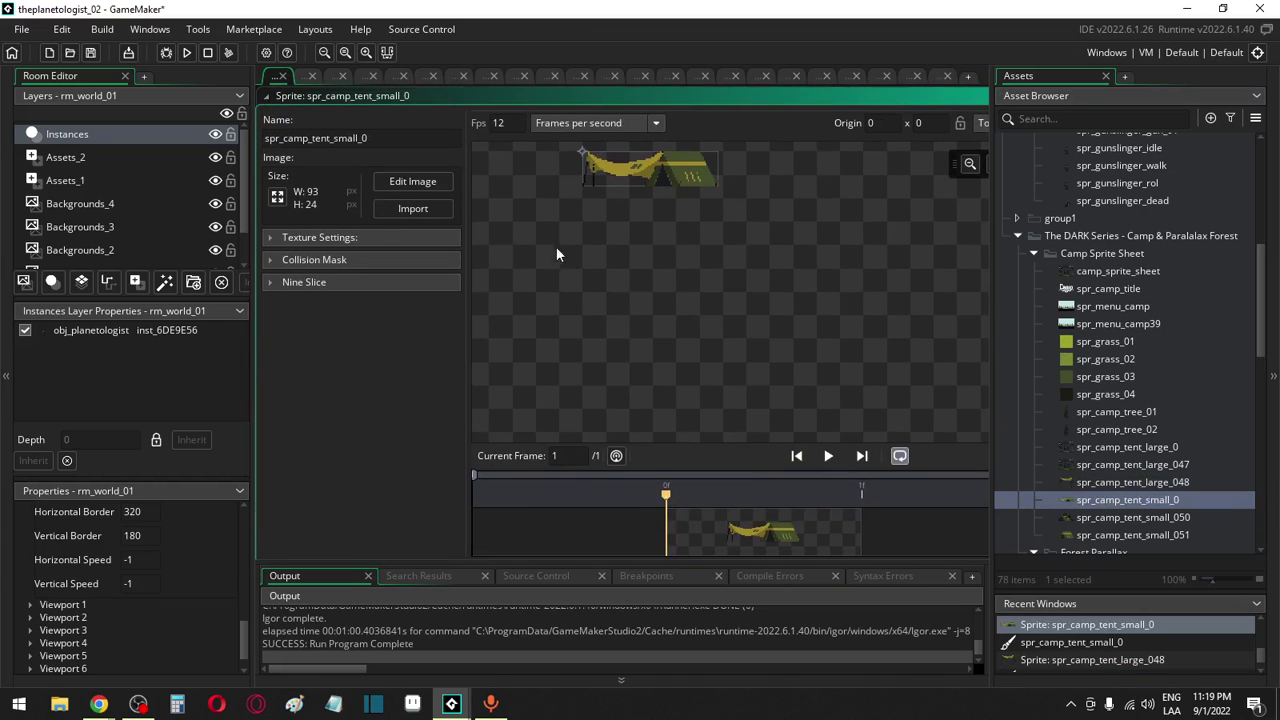
{"action": "left_click", "coordinate": [410, 183]}
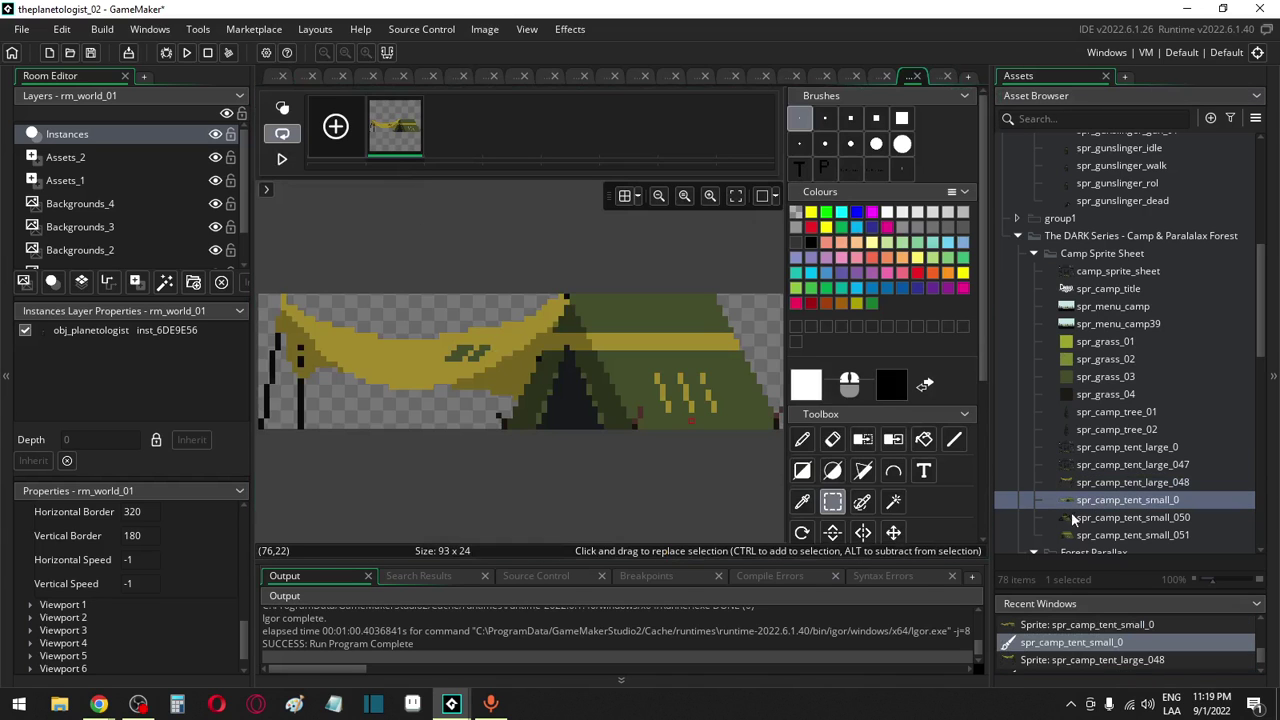
Edit the spr_camp_tent_large_047 image and erase everything except the green canopy on poles
{"action": "double_click", "coordinate": [1097, 465]}
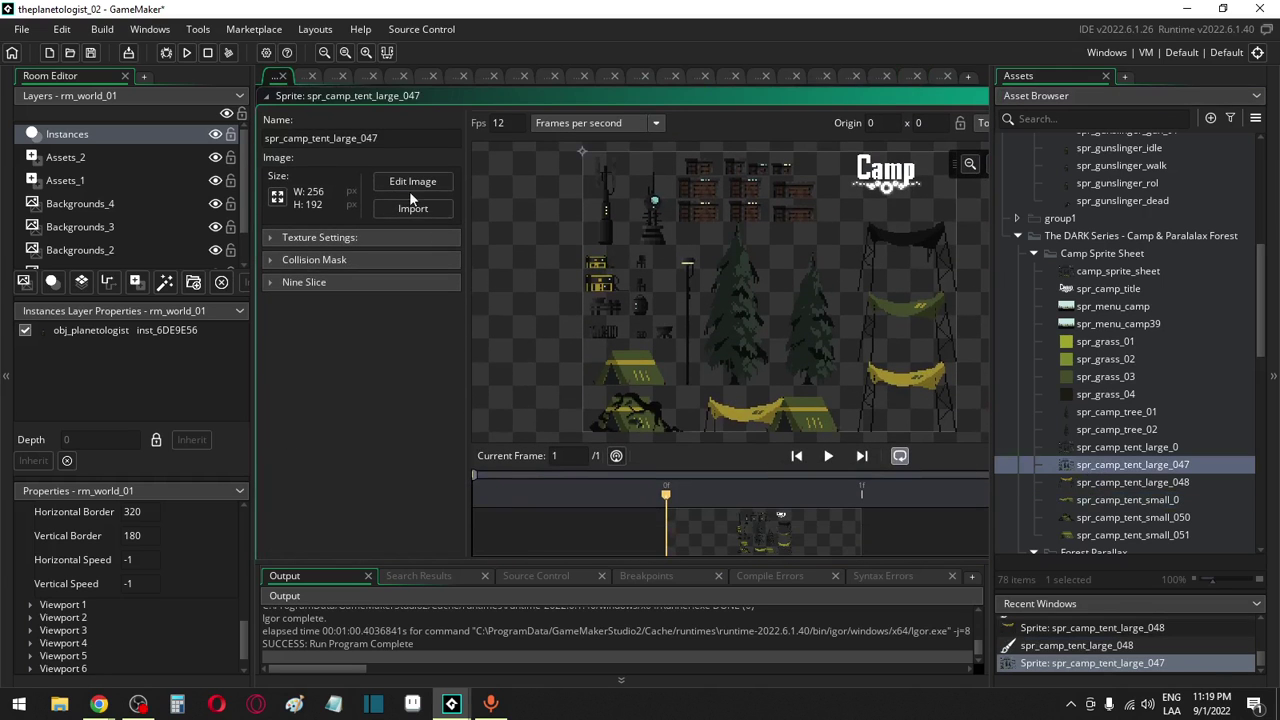
{"action": "left_click", "coordinate": [410, 183]}
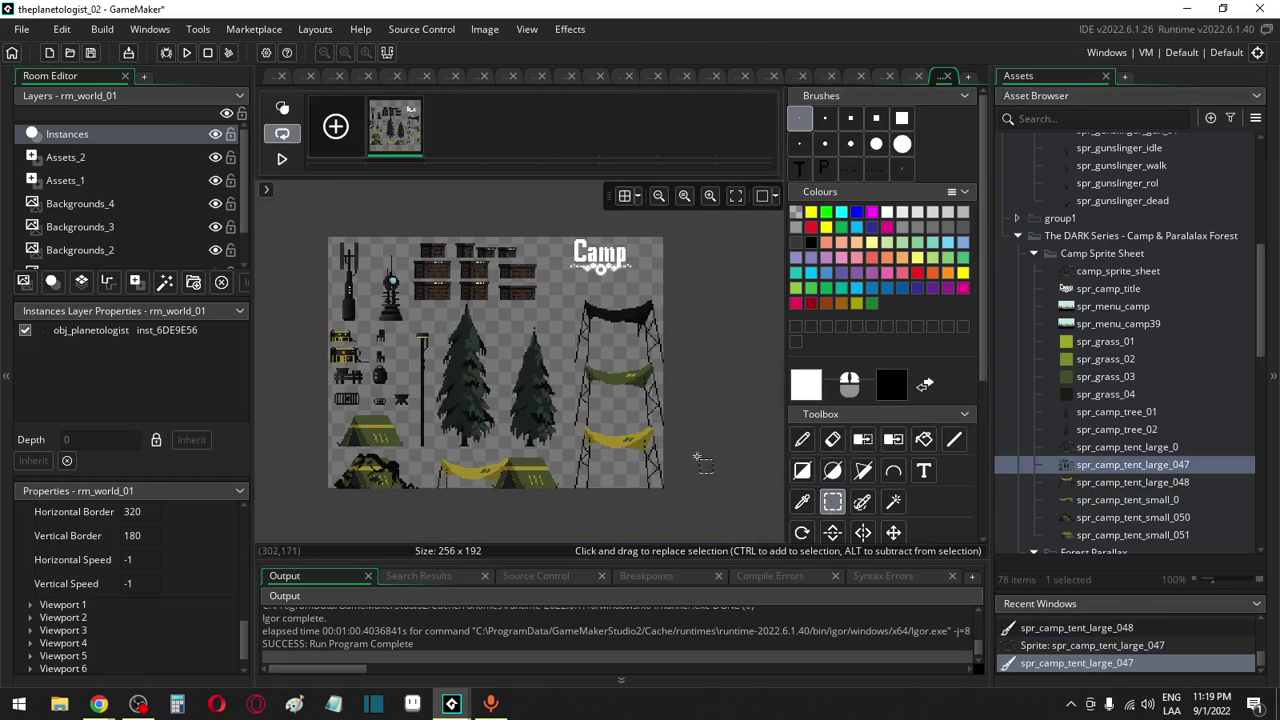
{"action": "left_click_drag", "start_coordinate": [330, 224], "coordinate": [565, 521]}
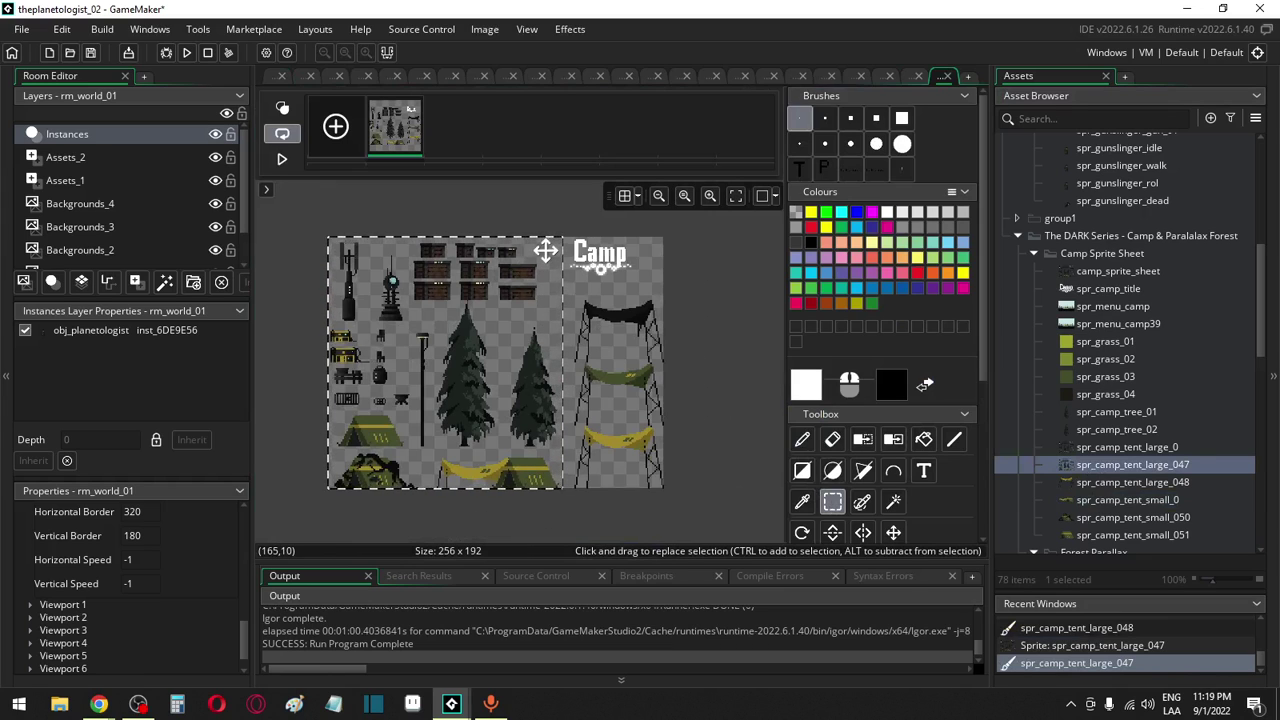
{"action": "key", "text": "Delete"}
{"action": "left_click_drag", "start_coordinate": [516, 199], "coordinate": [688, 364]}
{"action": "key", "text": "Delete"}
{"action": "left_click_drag", "start_coordinate": [690, 549], "coordinate": [532, 428]}
{"action": "key", "text": "Delete"}
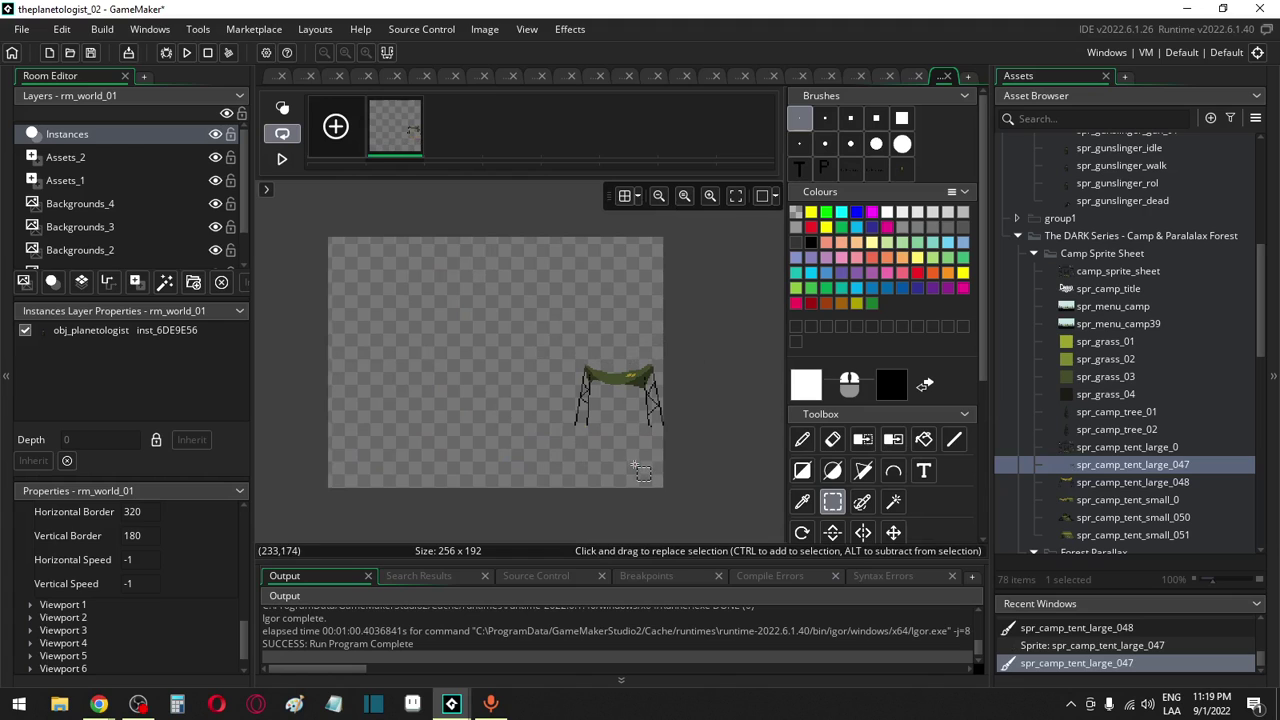
Erase the stray pixels beneath the green canopy's poles and auto-trim spr_camp_tent_large_047 to the canopy
{"action": "scroll", "coordinate": [640, 462], "scroll_direction": "up", "scroll_amount": 5}
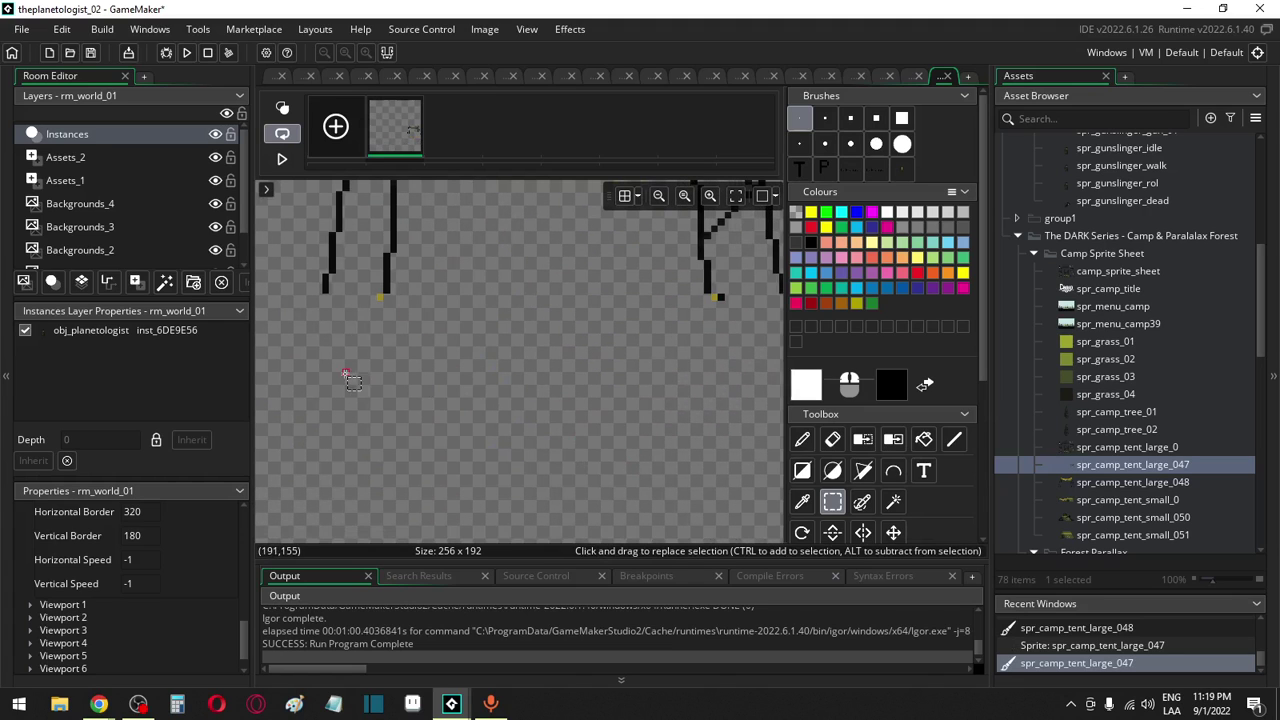
{"action": "left_click_drag", "start_coordinate": [343, 375], "coordinate": [756, 297]}
{"action": "key", "text": "Delete"}
{"action": "scroll", "coordinate": [566, 330], "scroll_direction": "down", "scroll_amount": 5}
{"action": "left_click", "coordinate": [480, 29]}
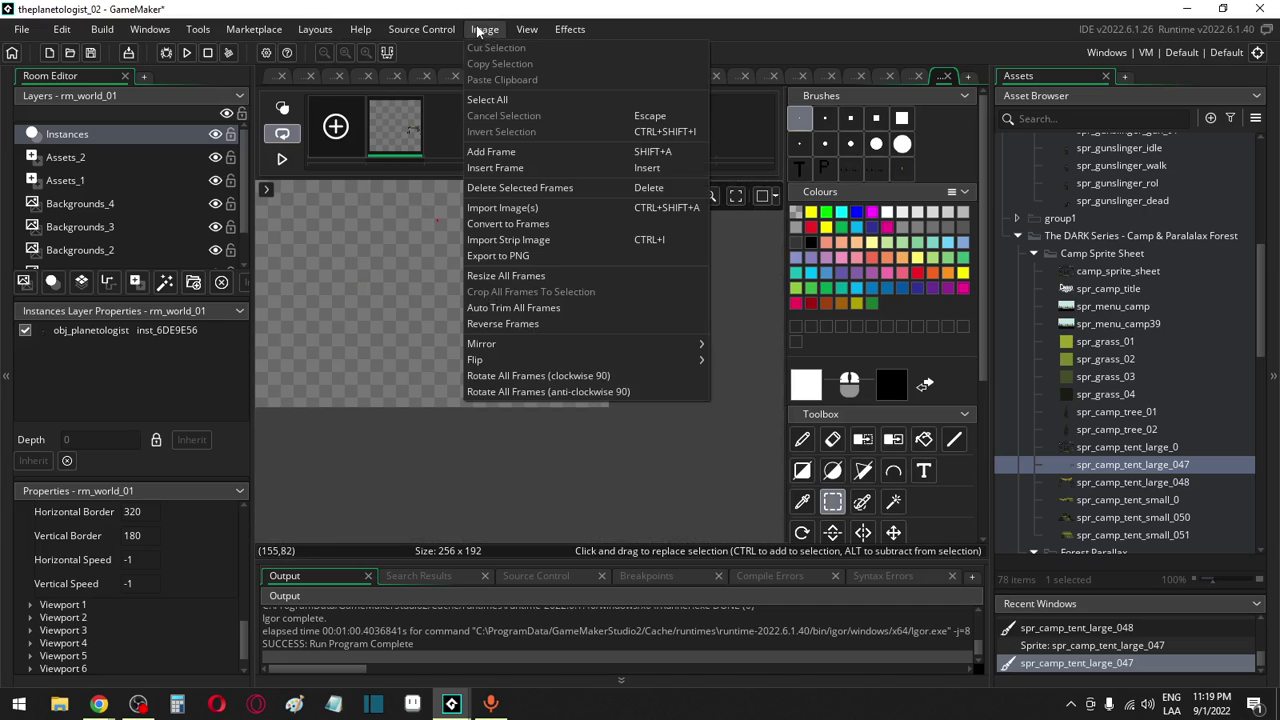
{"action": "left_click", "coordinate": [490, 307]}
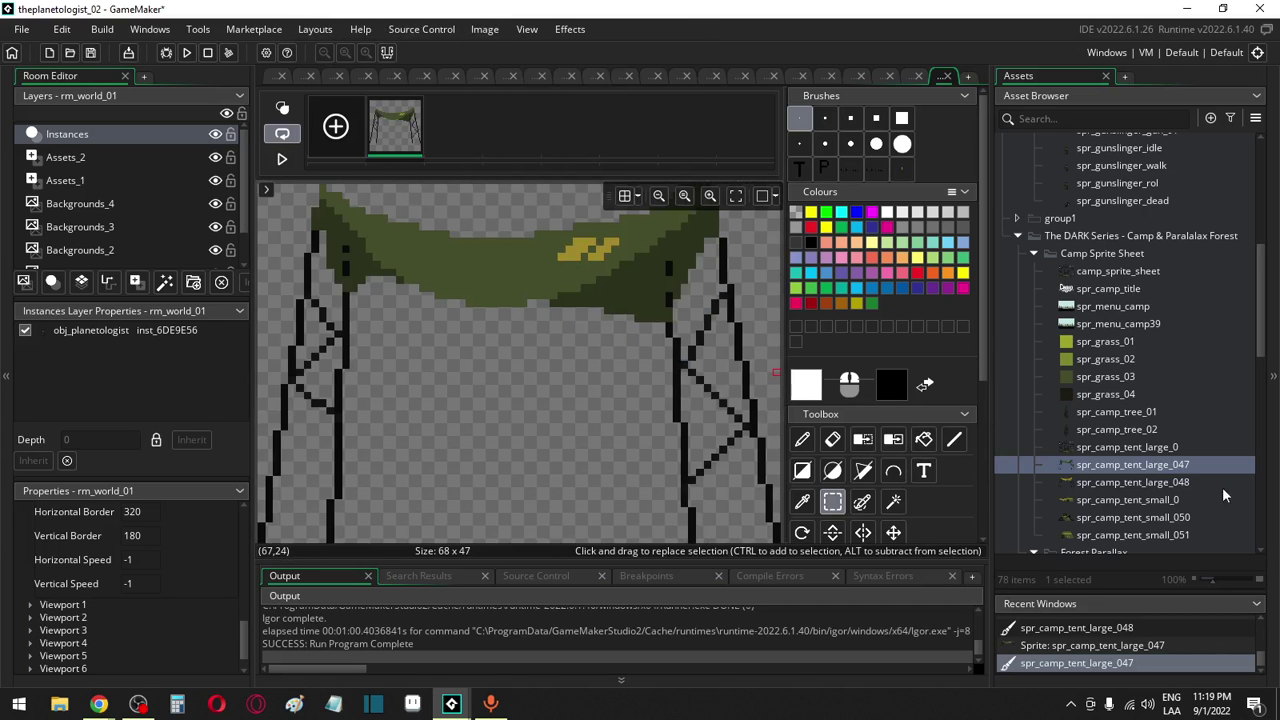
Edit the spr_camp_tent_large_0 image and erase everything except the black canopy on poles
{"action": "double_click", "coordinate": [1127, 447]}
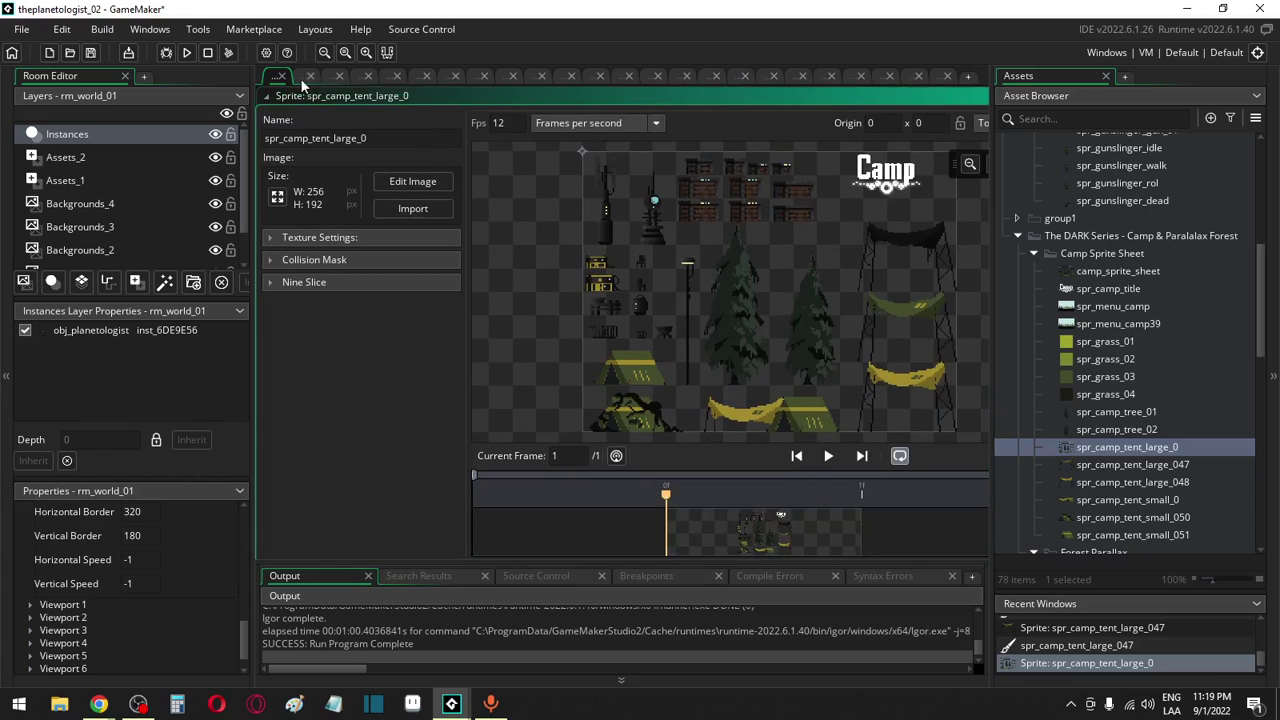
{"action": "left_click", "coordinate": [383, 180]}
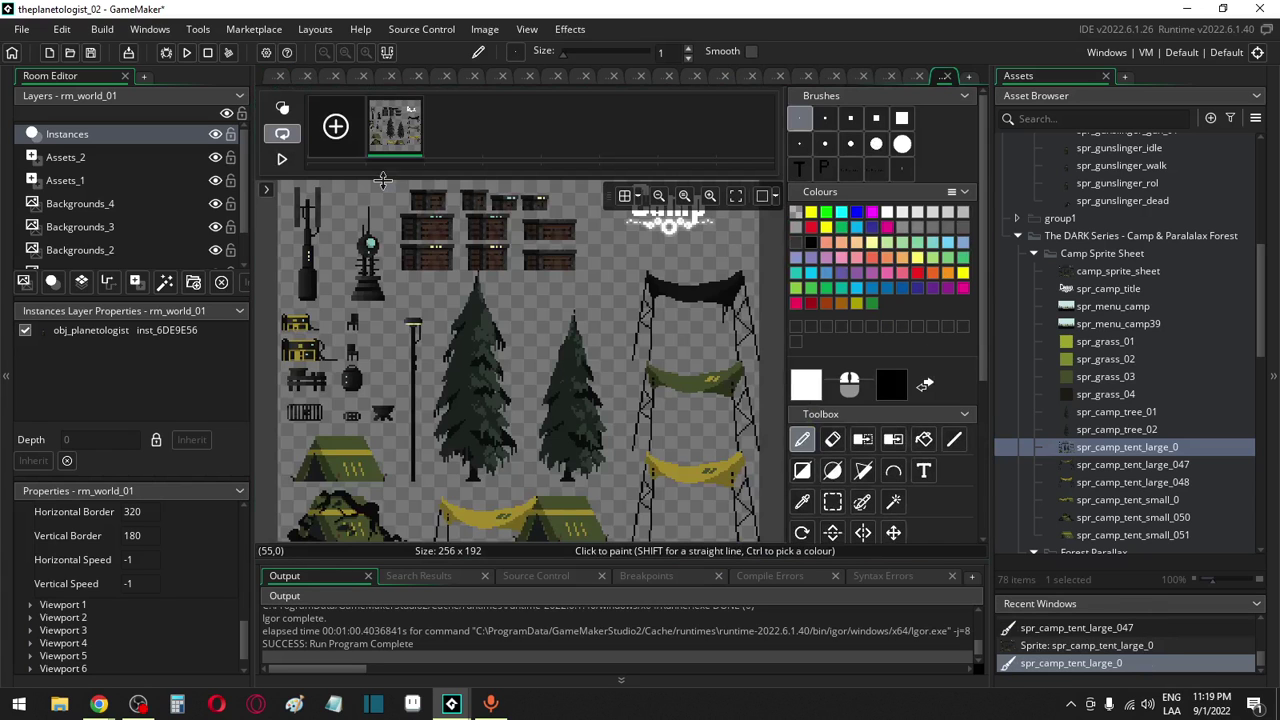
{"action": "scroll", "coordinate": [586, 322], "scroll_direction": "down", "scroll_amount": 2}
{"action": "left_click", "coordinate": [832, 501]}
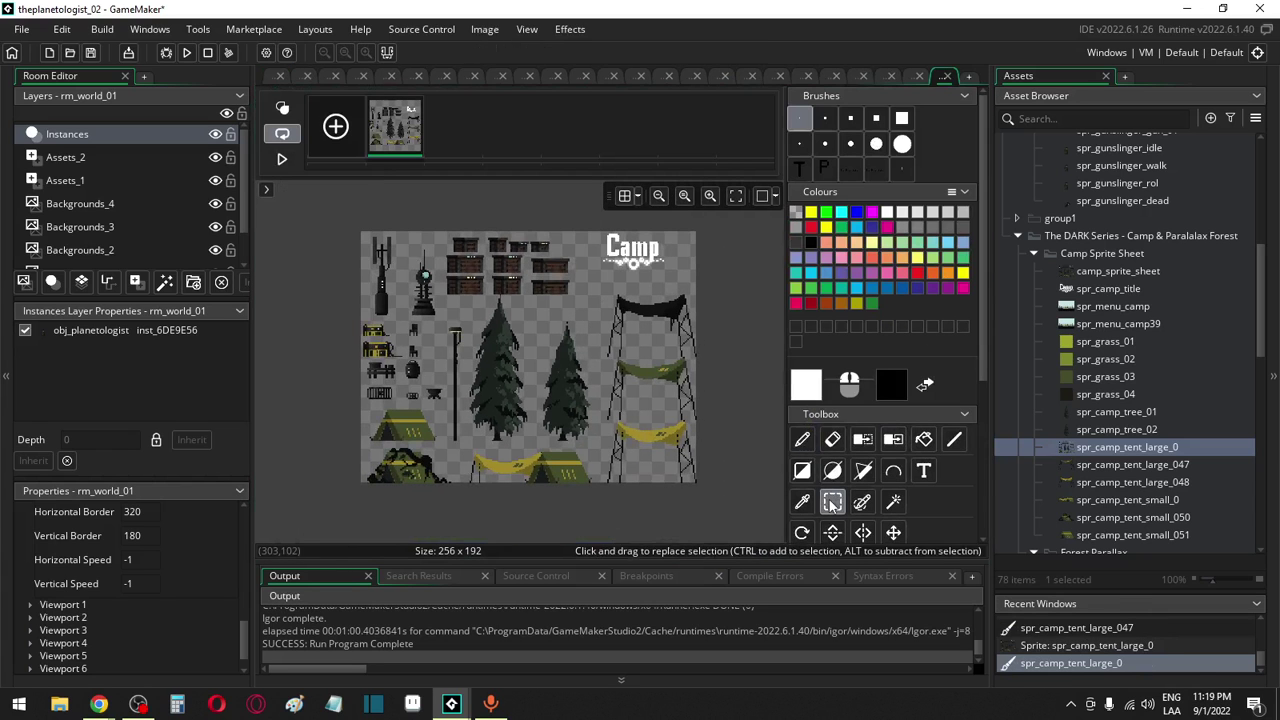
{"action": "left_click_drag", "start_coordinate": [340, 208], "coordinate": [760, 285]}
{"action": "key", "text": "Delete"}
{"action": "mouse_move", "coordinate": [337, 225]}
{"action": "left_mouse_down"}
{"action": "mouse_move", "coordinate": [585, 491]}
{"action": "mouse_move", "coordinate": [676, 456]}
{"action": "mouse_move", "coordinate": [720, 358]}
{"action": "left_mouse_up"}
{"action": "key", "text": "Delete"}
{"action": "key", "text": "Delete"}
Erase the leftover pixels beneath the black canopy's poles and auto-trim spr_camp_tent_large_0 to the canopy
{"action": "scroll", "coordinate": [668, 370], "scroll_direction": "up", "scroll_amount": 5, "text": "ctrl"}
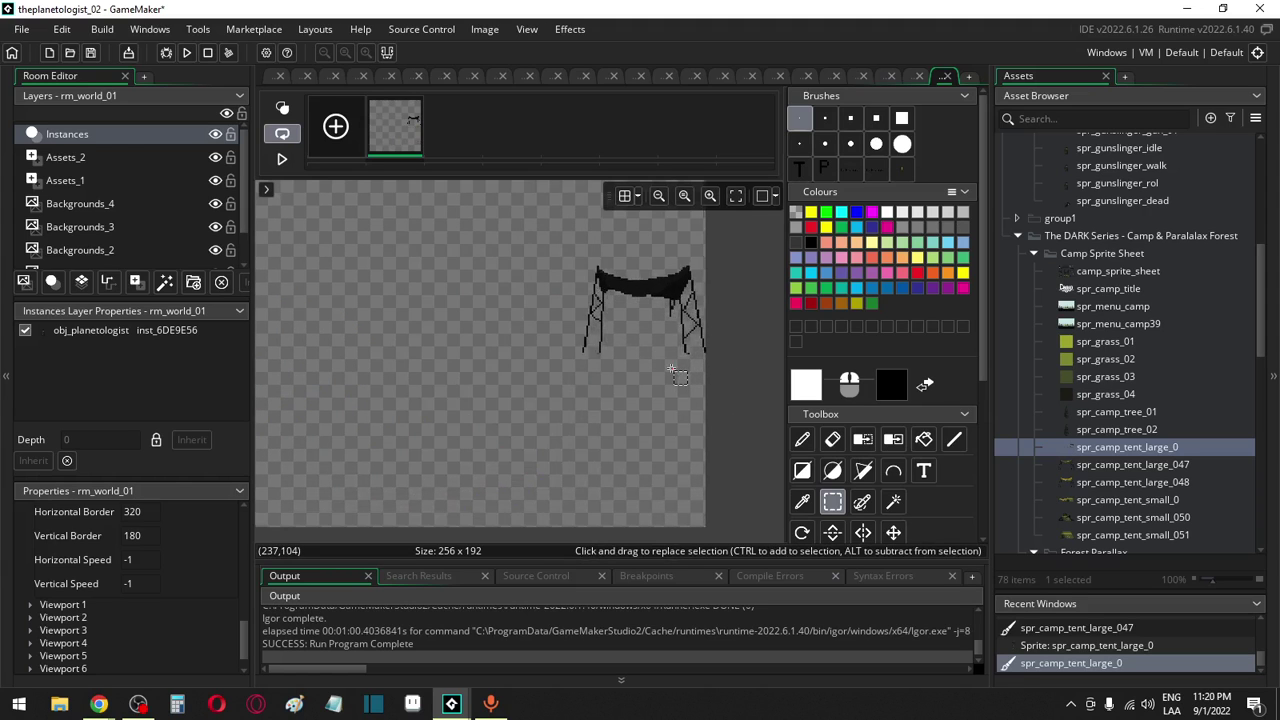
{"action": "scroll", "coordinate": [660, 375], "scroll_direction": "up", "scroll_amount": 1, "text": "ctrl"}
{"action": "left_click_drag", "start_coordinate": [378, 342], "coordinate": [757, 315]}
{"action": "key", "text": "Delete"}
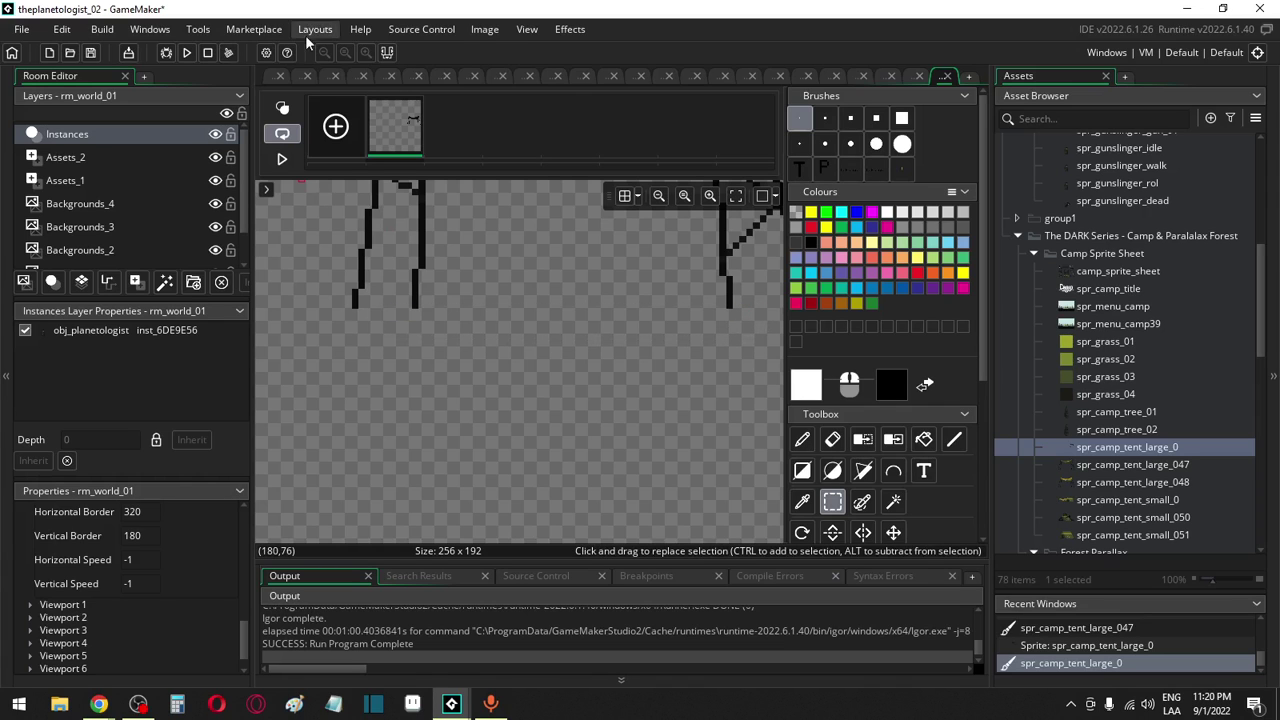
{"action": "left_click", "coordinate": [484, 29]}
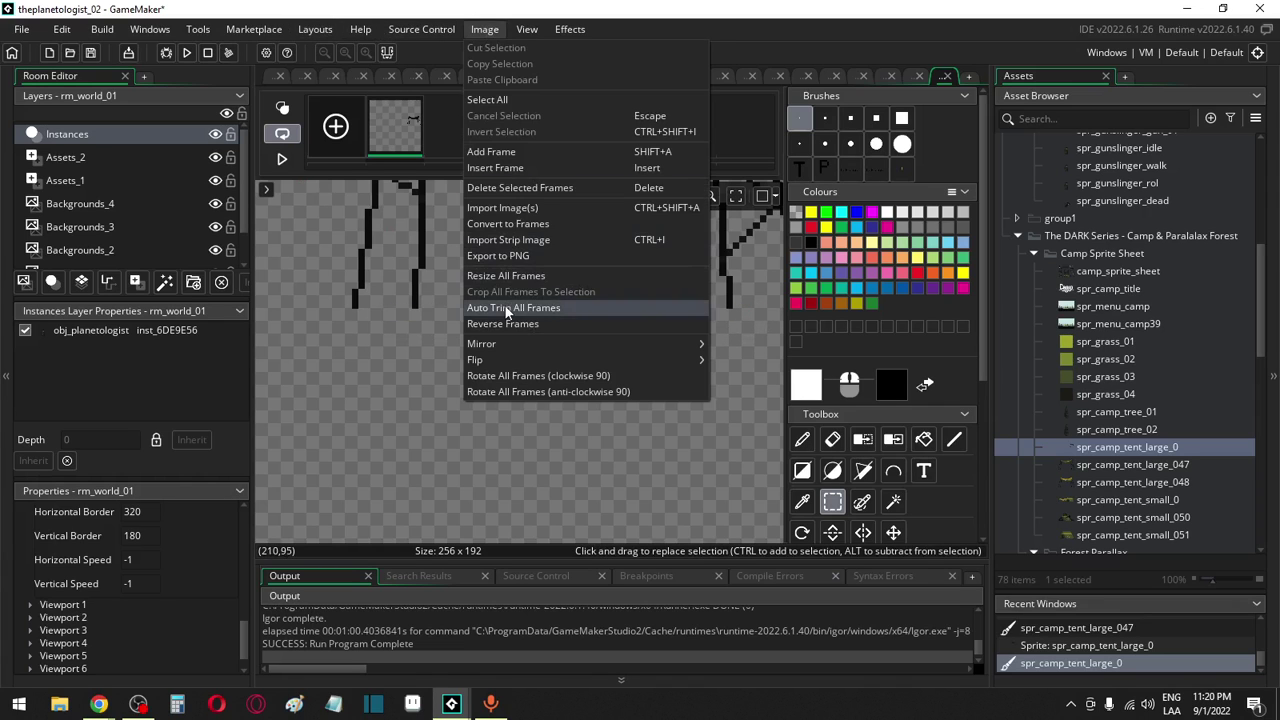
{"action": "left_click", "coordinate": [507, 306]}
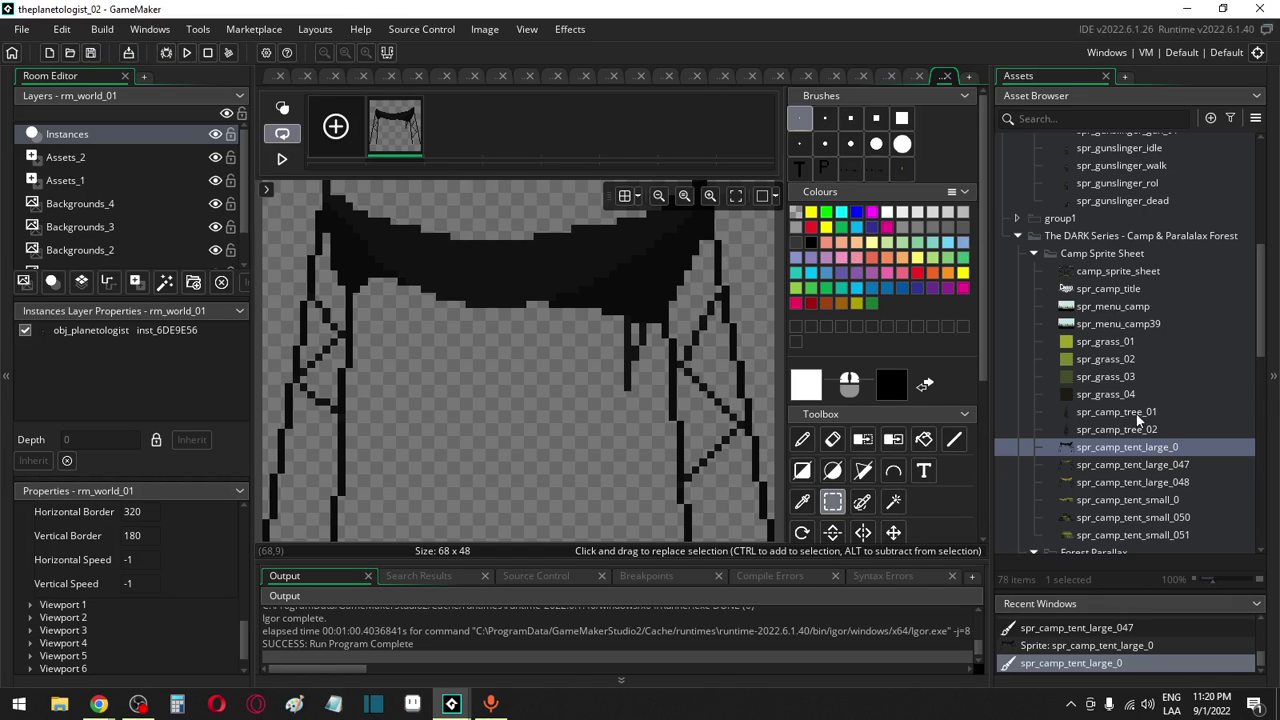
Rename the three large tent sprites, in list order, as spr_camp_tent_large_01, spr_camp_tent_large_02 and spr_camp_tent_large_03
{"action": "left_click", "coordinate": [1156, 453]}
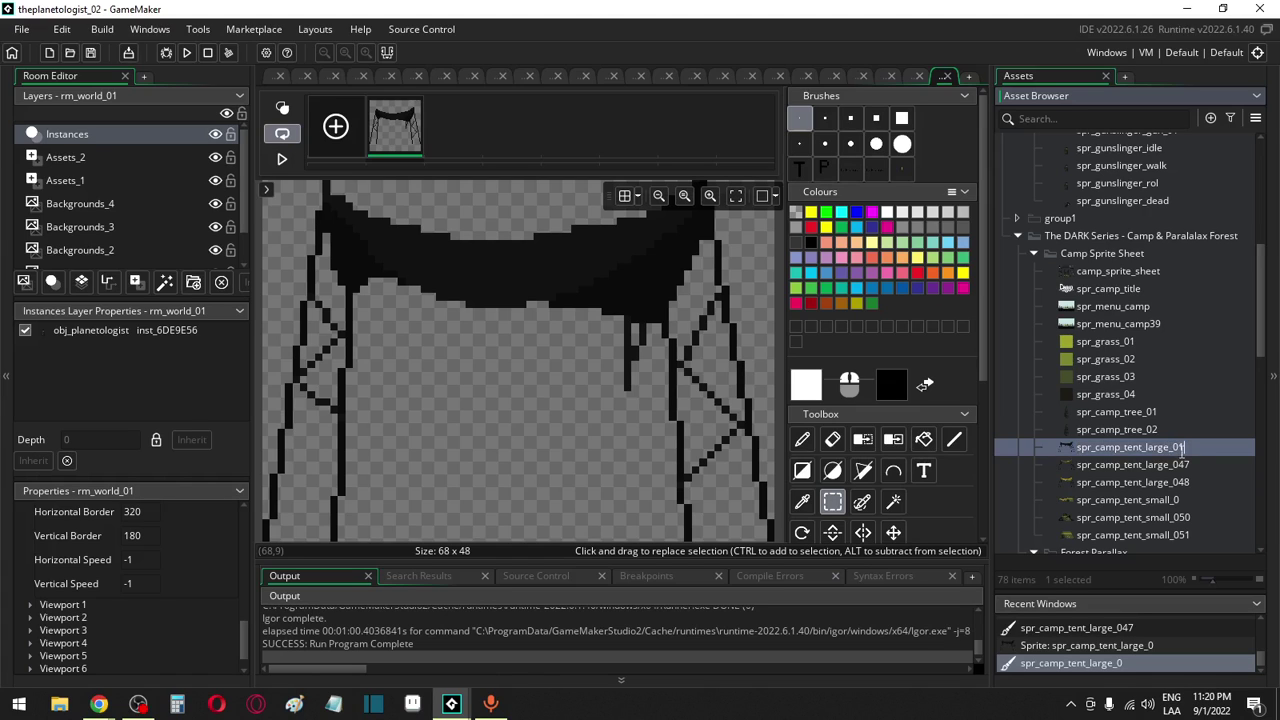
{"action": "left_click", "coordinate": [1183, 465]}
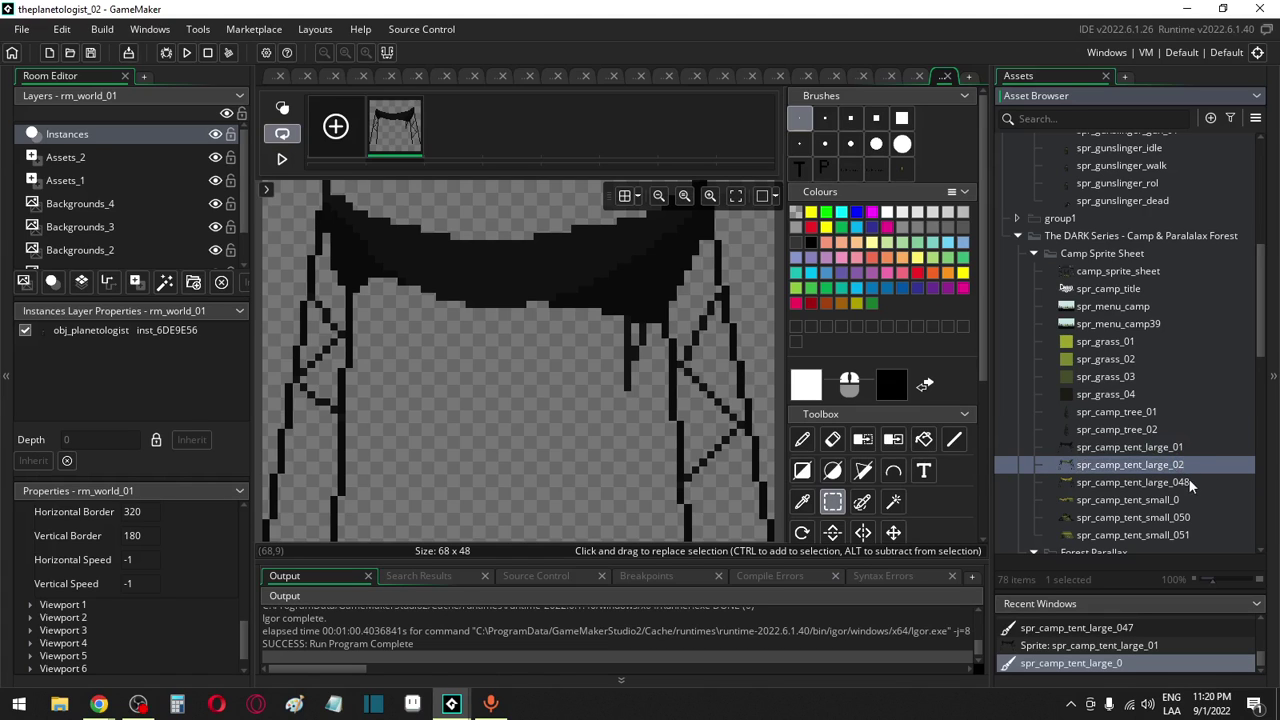
{"action": "left_click", "coordinate": [1188, 485]}
{"action": "key", "text": "BackSpace"}
{"action": "key", "text": "BackSpace"}
{"action": "type", "text": "3"}
{"action": "key", "text": "Return"}
Rename the three small tent sprites, in list order, as spr_camp_tent_small_01, spr_camp_tent_small_02 and spr_camp_tent_small_03
{"action": "left_click", "coordinate": [1178, 500]}
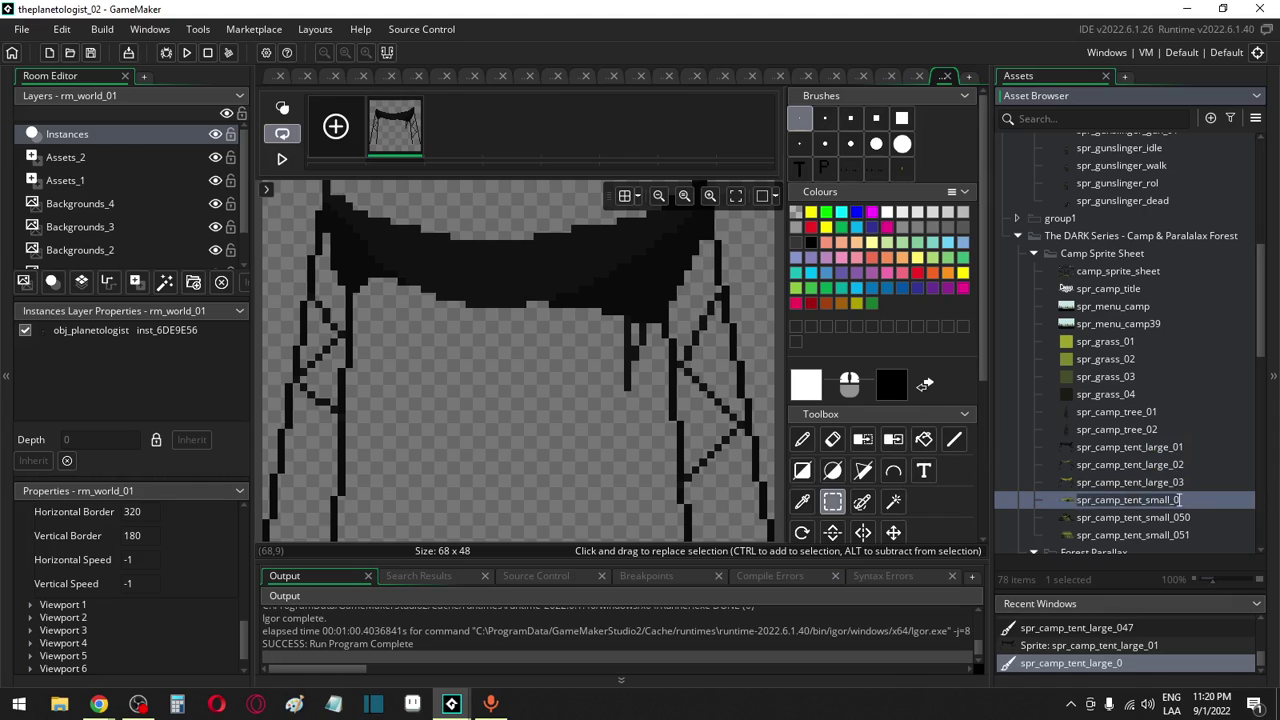
{"action": "left_click", "coordinate": [1182, 515]}
{"action": "key", "text": "BackSpace"}
{"action": "key", "text": "BackSpace"}
{"action": "type", "text": "2"}
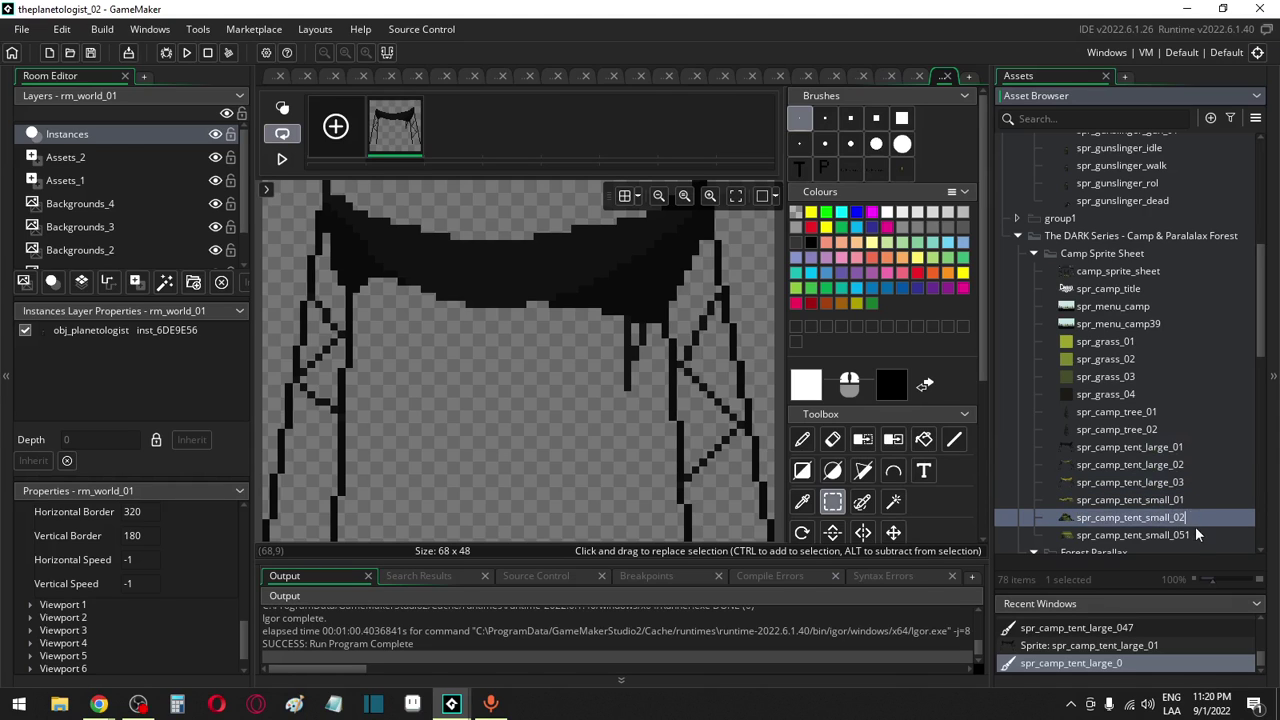
{"action": "left_click", "coordinate": [1183, 535]}
{"action": "key", "text": "BackSpace"}
{"action": "key", "text": "BackSpace"}
{"action": "type", "text": "3"}
{"action": "left_click", "coordinate": [1161, 521]}
Duplicate camp_sprite_sheet twice and open the first copy to inspect the remaining camp props
{"action": "scroll", "coordinate": [1161, 521], "scroll_direction": "down", "scroll_amount": 3}
{"action": "scroll", "coordinate": [1128, 280], "scroll_direction": "up", "scroll_amount": 2}
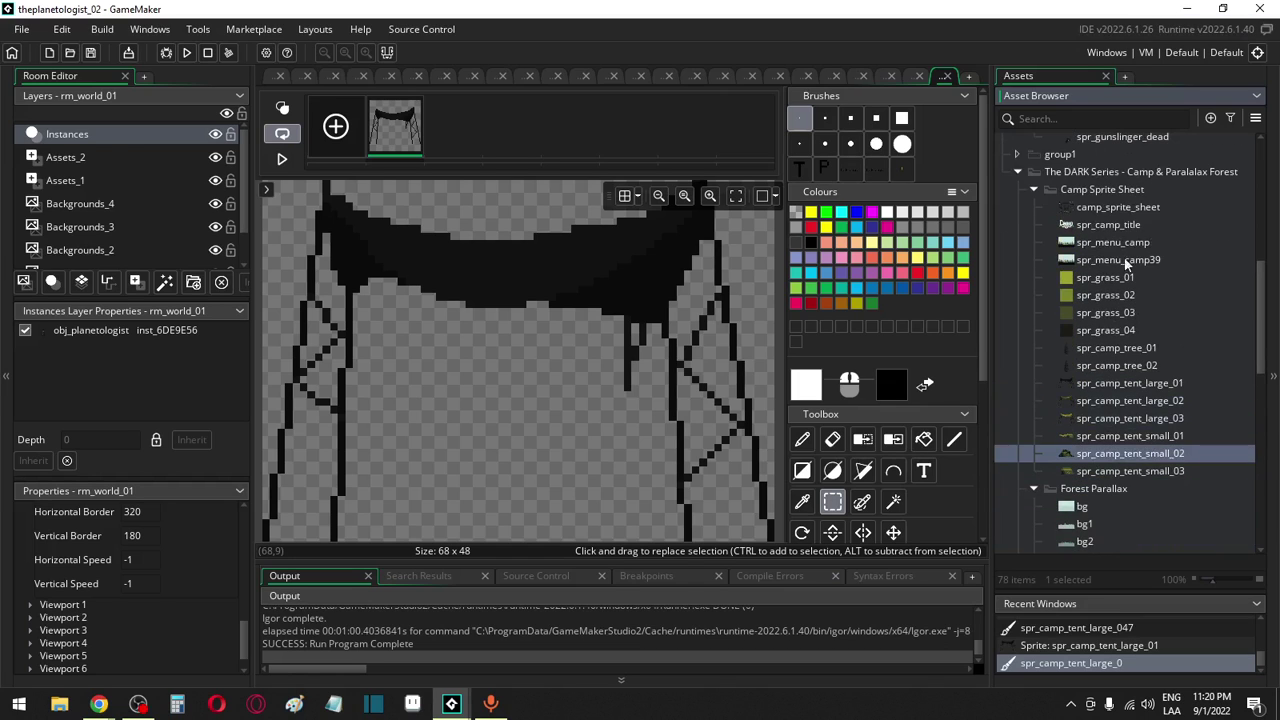
{"action": "left_click", "coordinate": [1128, 208]}
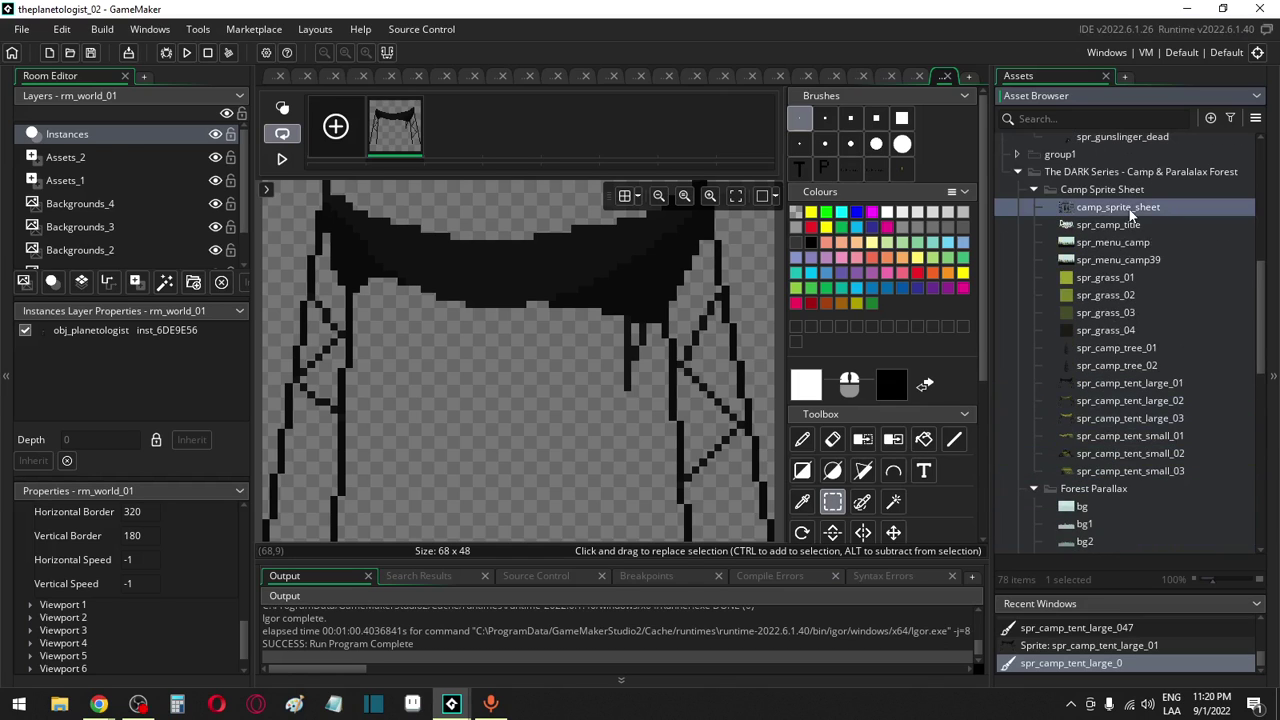
{"action": "key", "text": "ctrl+d"}
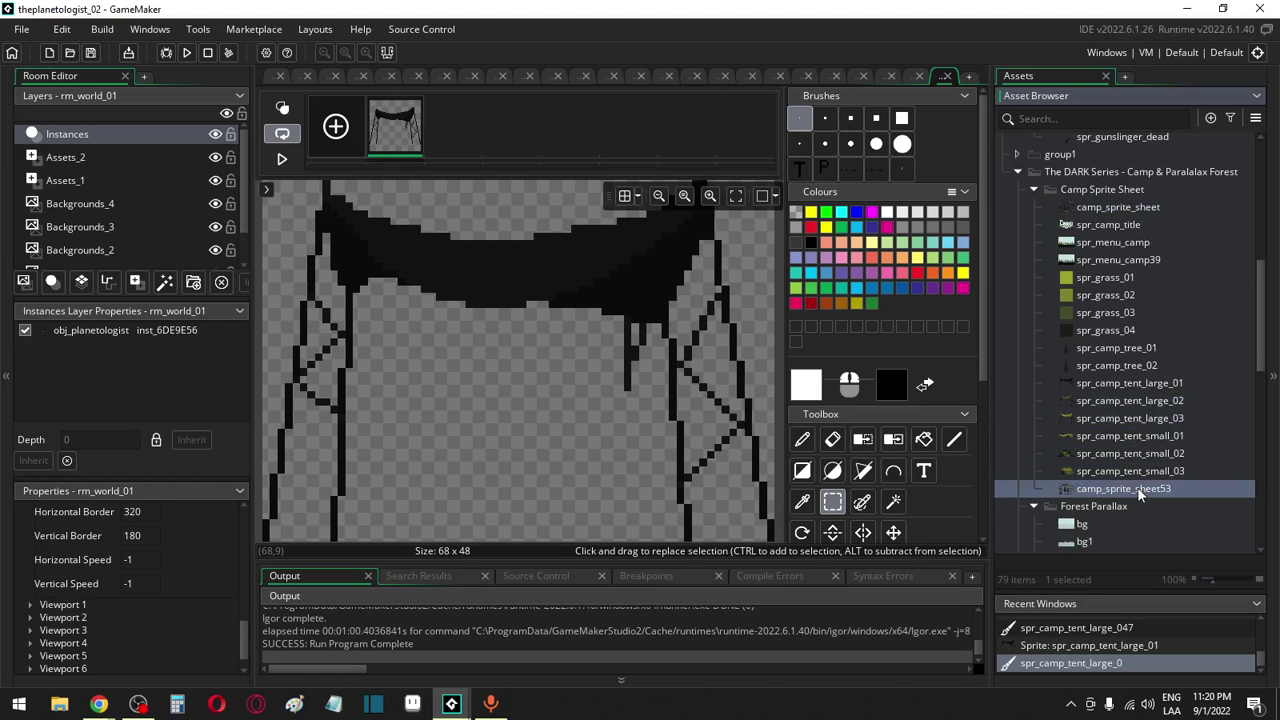
{"action": "key", "text": "ctrl+d"}
{"action": "double_click", "coordinate": [1138, 488]}
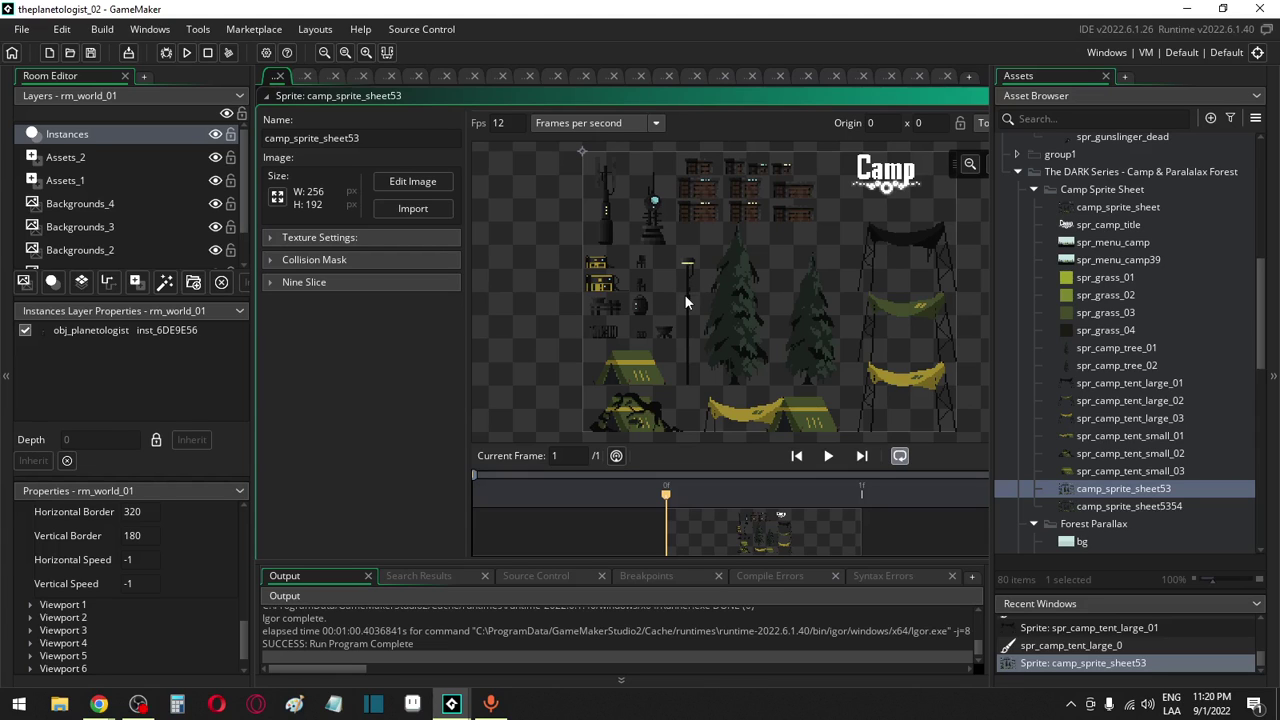
{"action": "scroll", "coordinate": [626, 305], "scroll_direction": "up", "scroll_amount": 5}
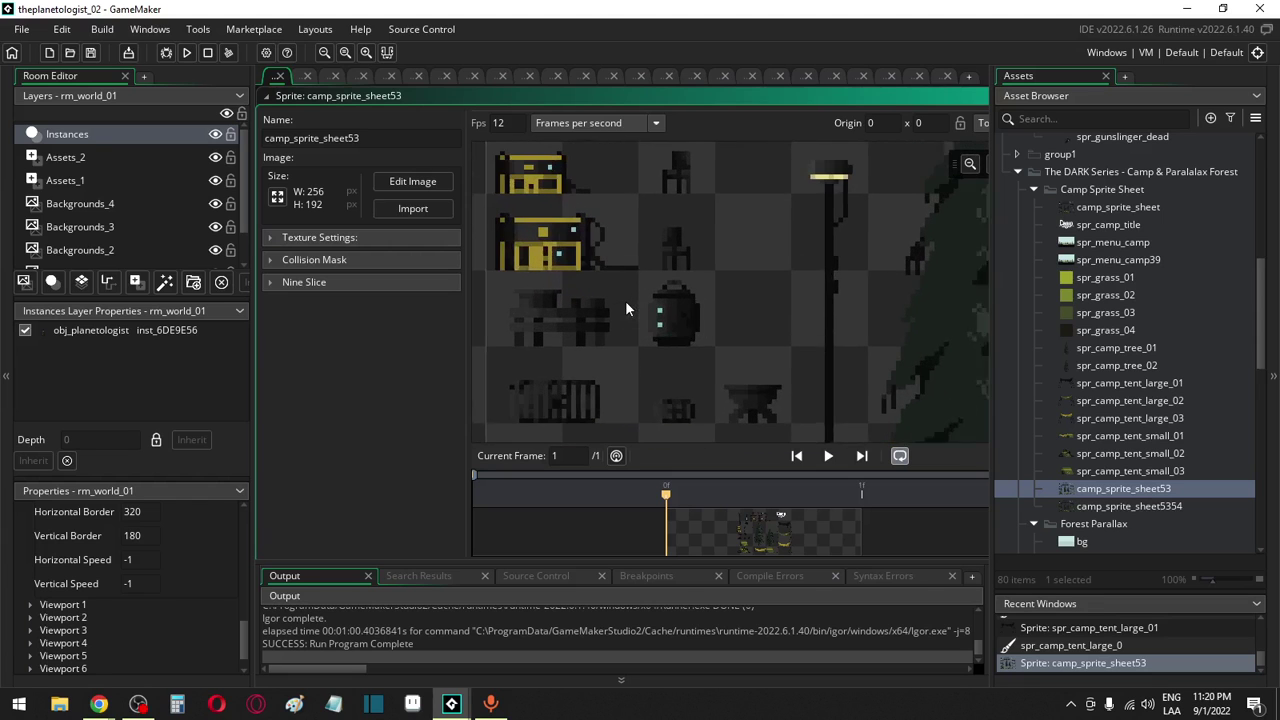
{"action": "scroll", "coordinate": [625, 300], "scroll_direction": "down", "scroll_amount": 5}
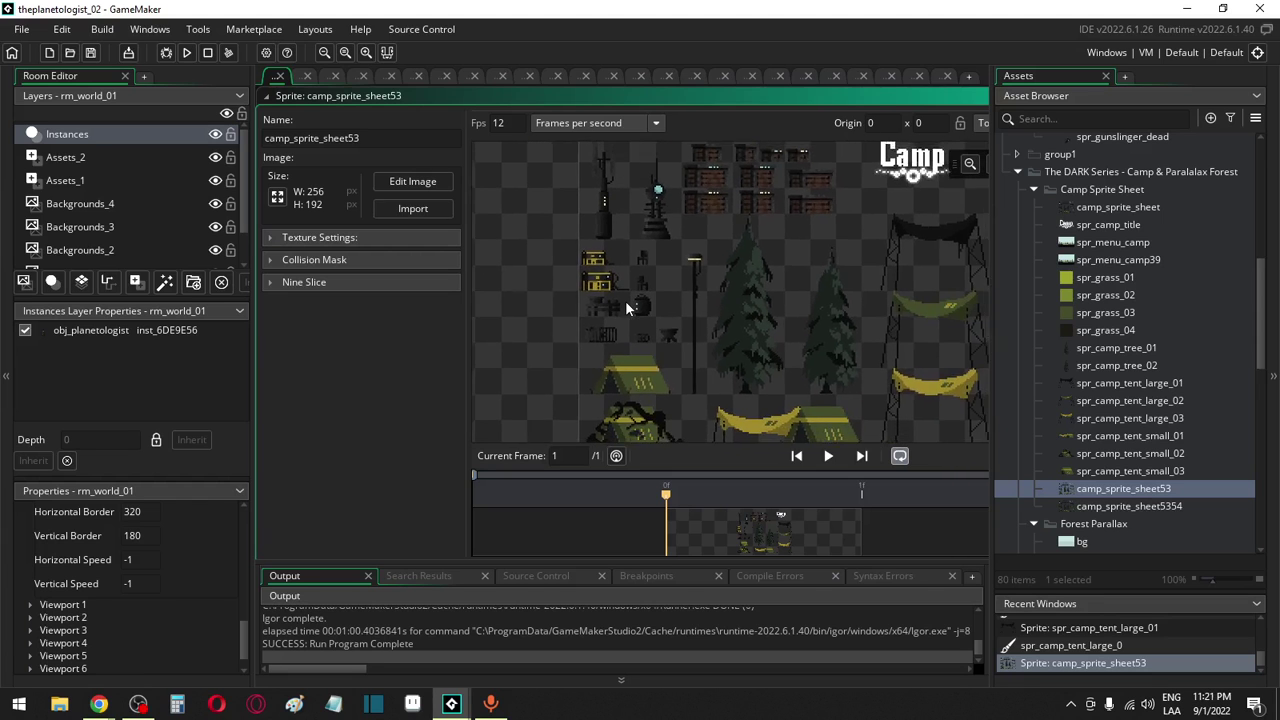
{"action": "scroll", "coordinate": [625, 300], "scroll_direction": "down", "scroll_amount": 3}
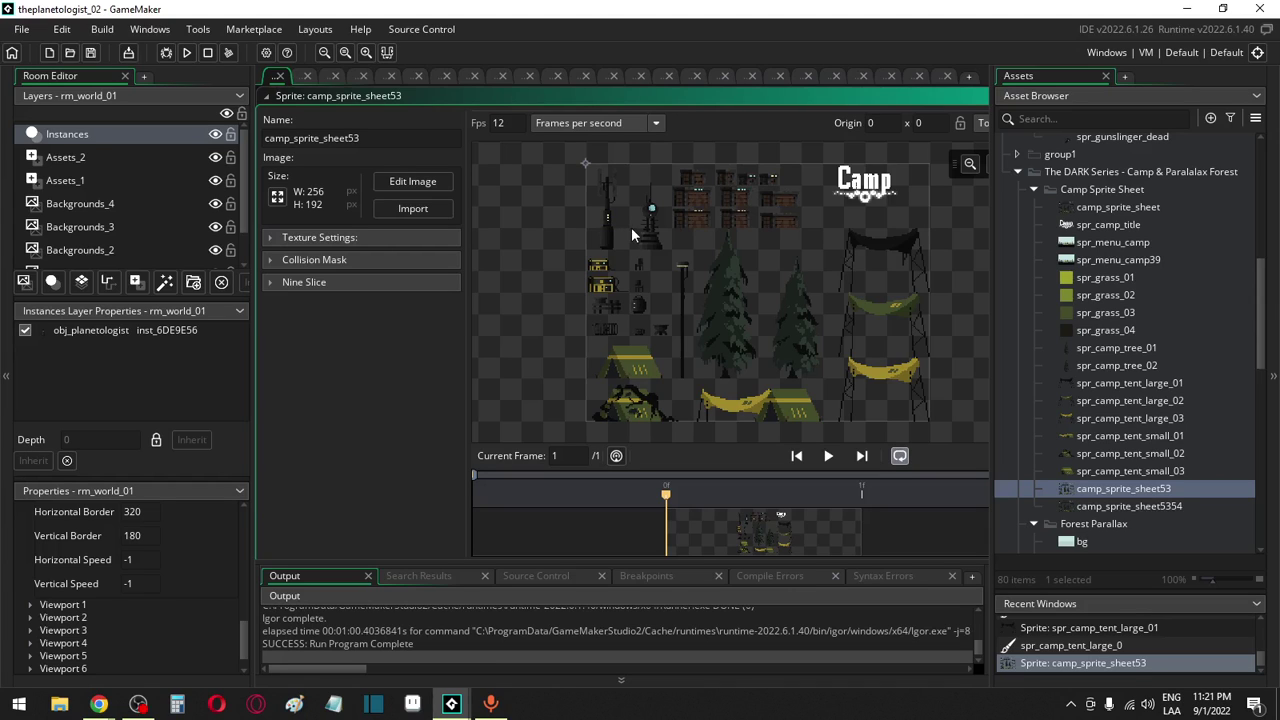
Rename the first sprite sheet copy as spr_camp_sensor
{"action": "left_click", "coordinate": [1140, 489]}
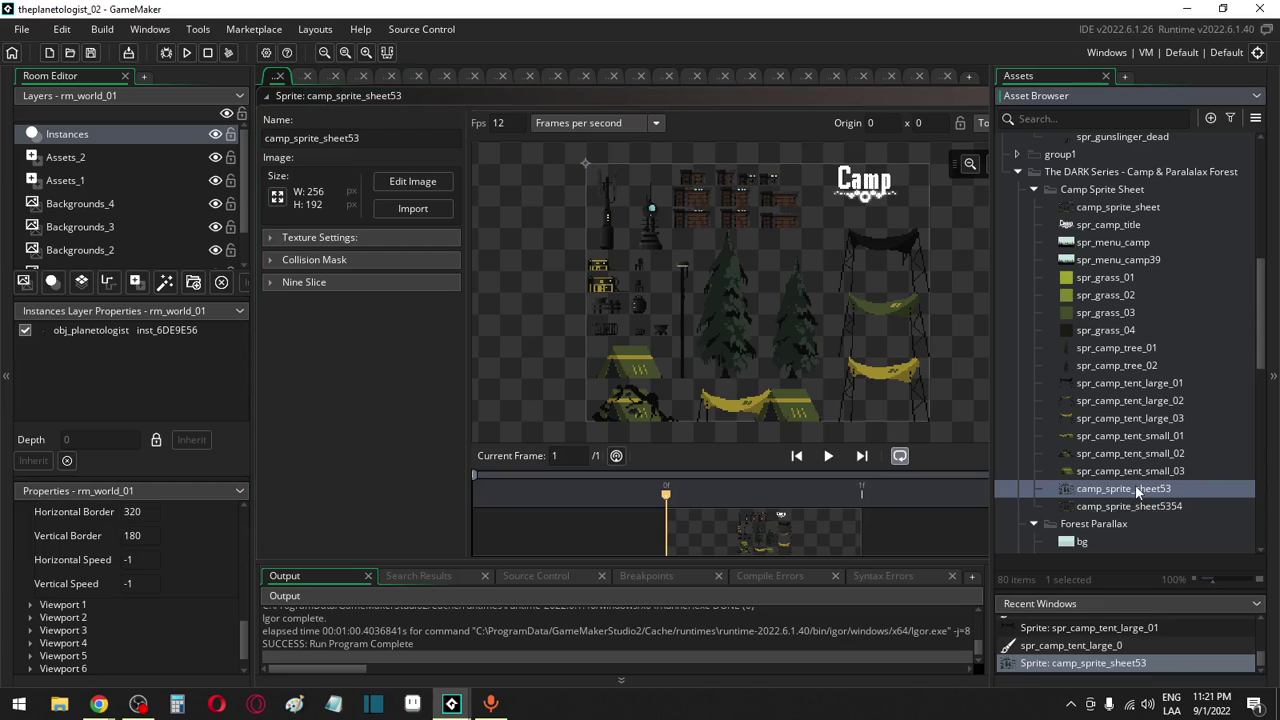
{"action": "left_click", "coordinate": [1135, 486]}
{"action": "left_click", "coordinate": [1113, 471]}
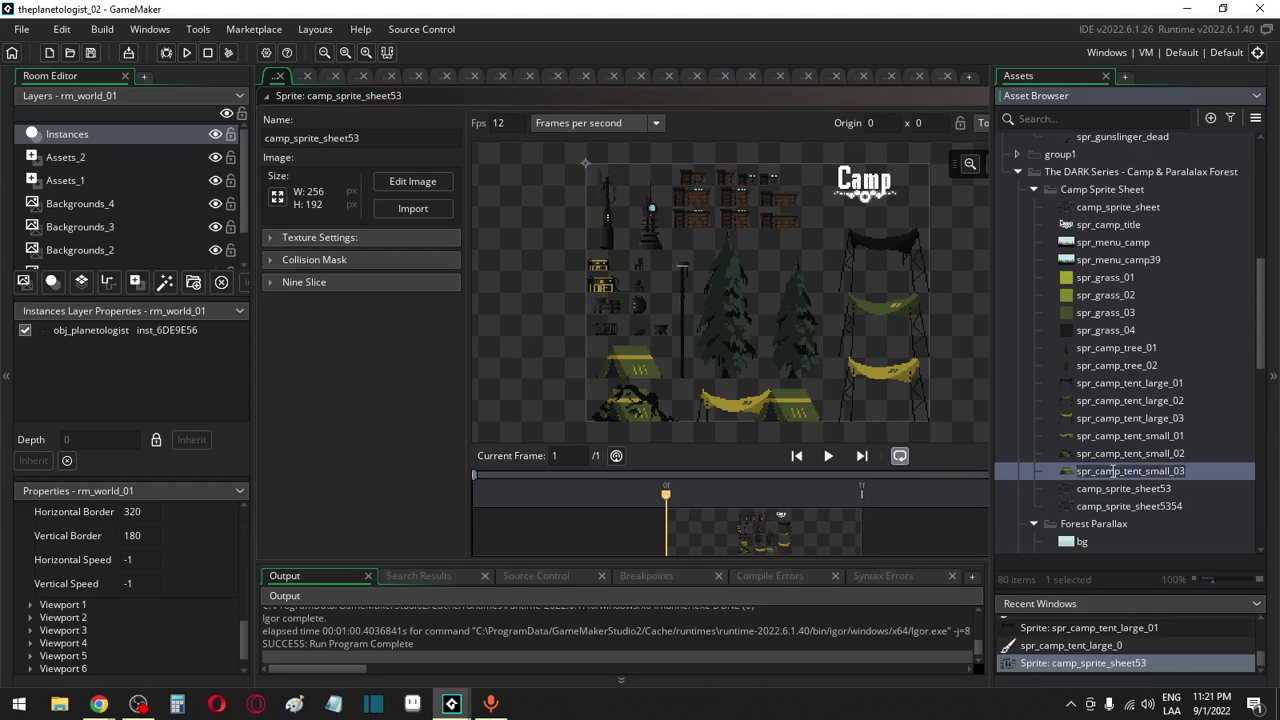
{"action": "left_click", "coordinate": [1120, 488]}
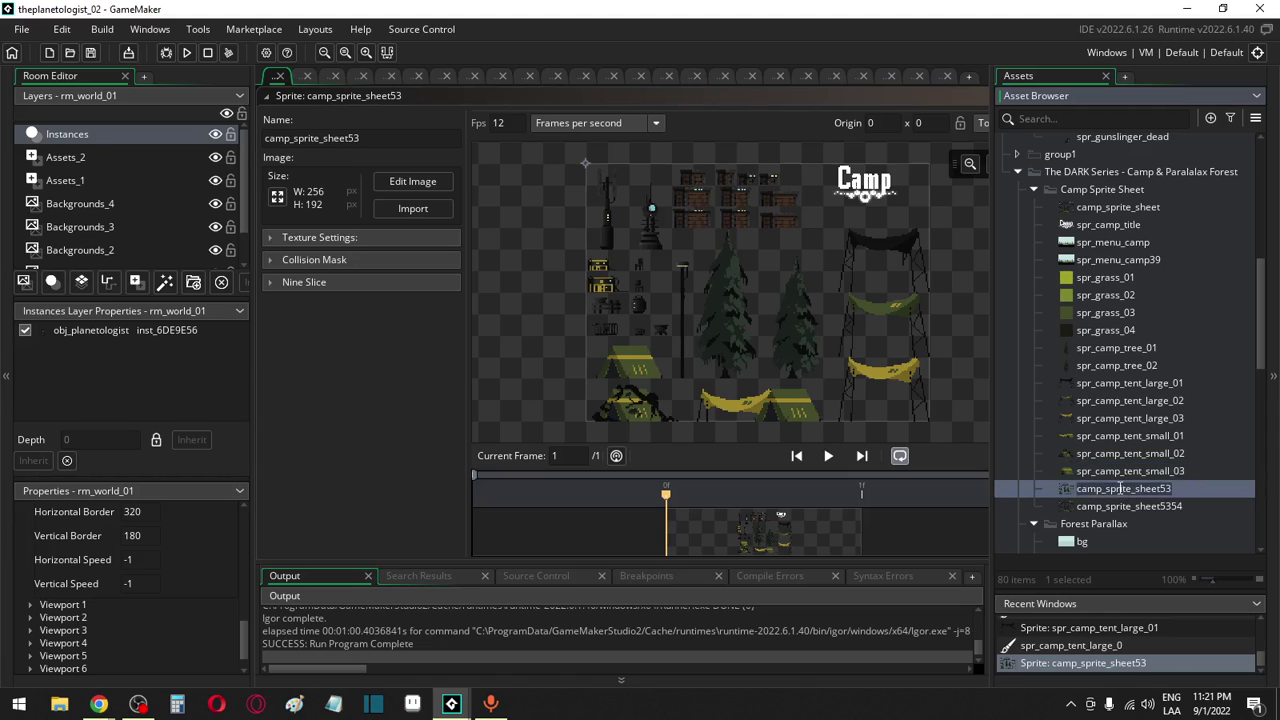
{"action": "type", "text": "spr_camp_tent_small_03"}
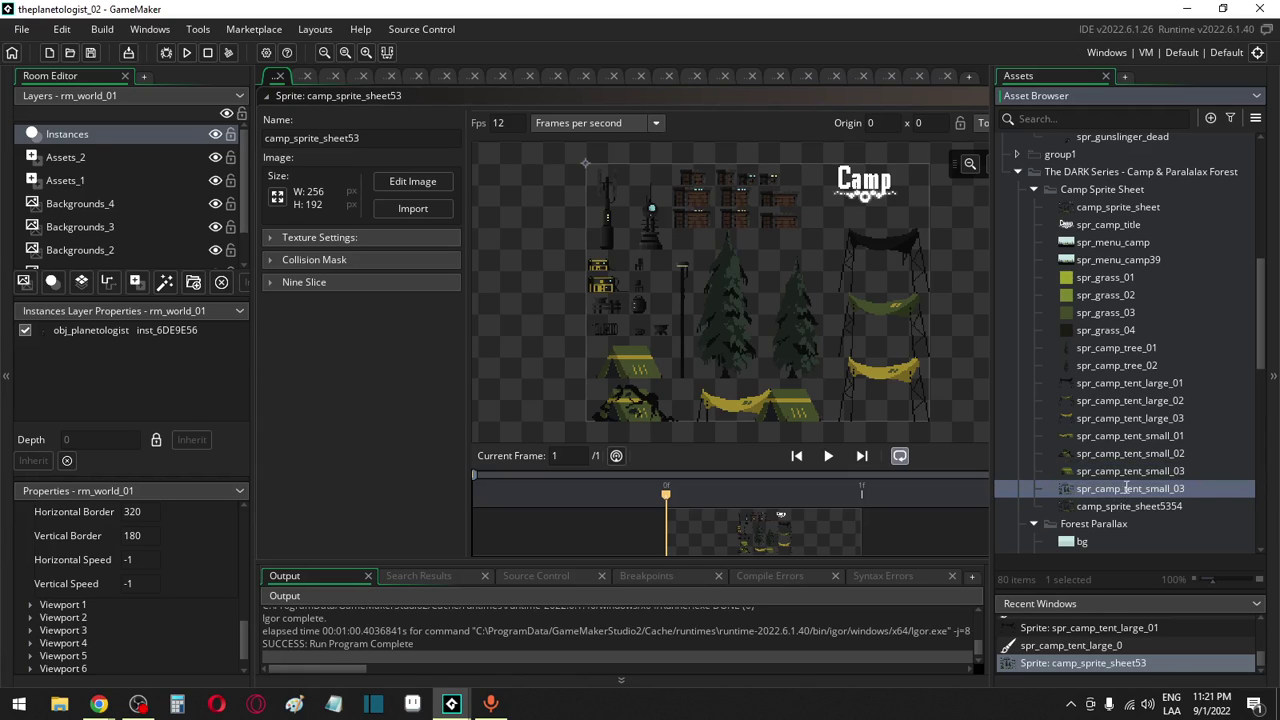
{"action": "key", "text": "BackSpace"}
{"action": "key", "text": "BackSpace"}
{"action": "key", "text": "BackSpace"}
{"action": "key", "text": "BackSpace"}
{"action": "key", "text": "BackSpace"}
{"action": "key", "text": "BackSpace"}
{"action": "key", "text": "BackSpace"}
{"action": "key", "text": "BackSpace"}
{"action": "key", "text": "BackSpace"}
{"action": "key", "text": "BackSpace"}
{"action": "key", "text": "BackSpace"}
{"action": "key", "text": "BackSpace"}
{"action": "key", "text": "BackSpace"}
{"action": "type", "text": "sensor"}
{"action": "key", "text": "Return"}
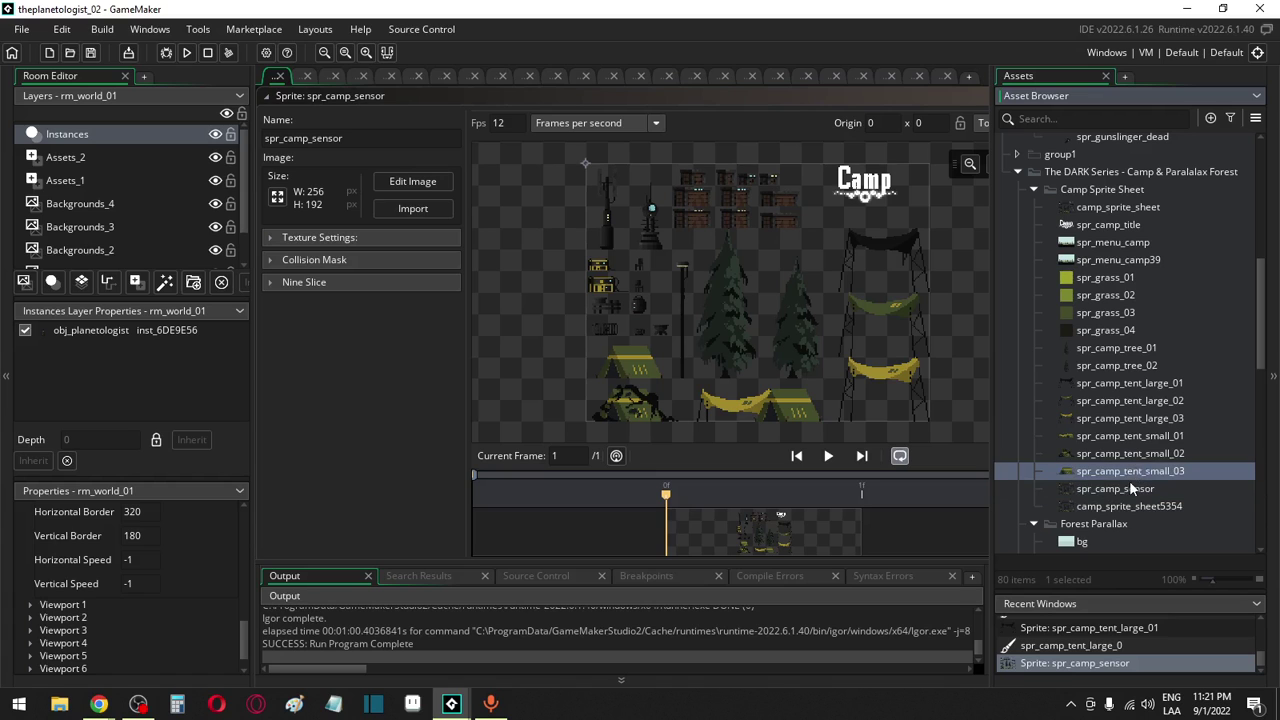
Erase everything except the tall twin-panel antenna from the spr_camp_sensor image and auto-trim the sprite to it
{"action": "double_click", "coordinate": [1131, 488]}
{"action": "left_click", "coordinate": [418, 183]}
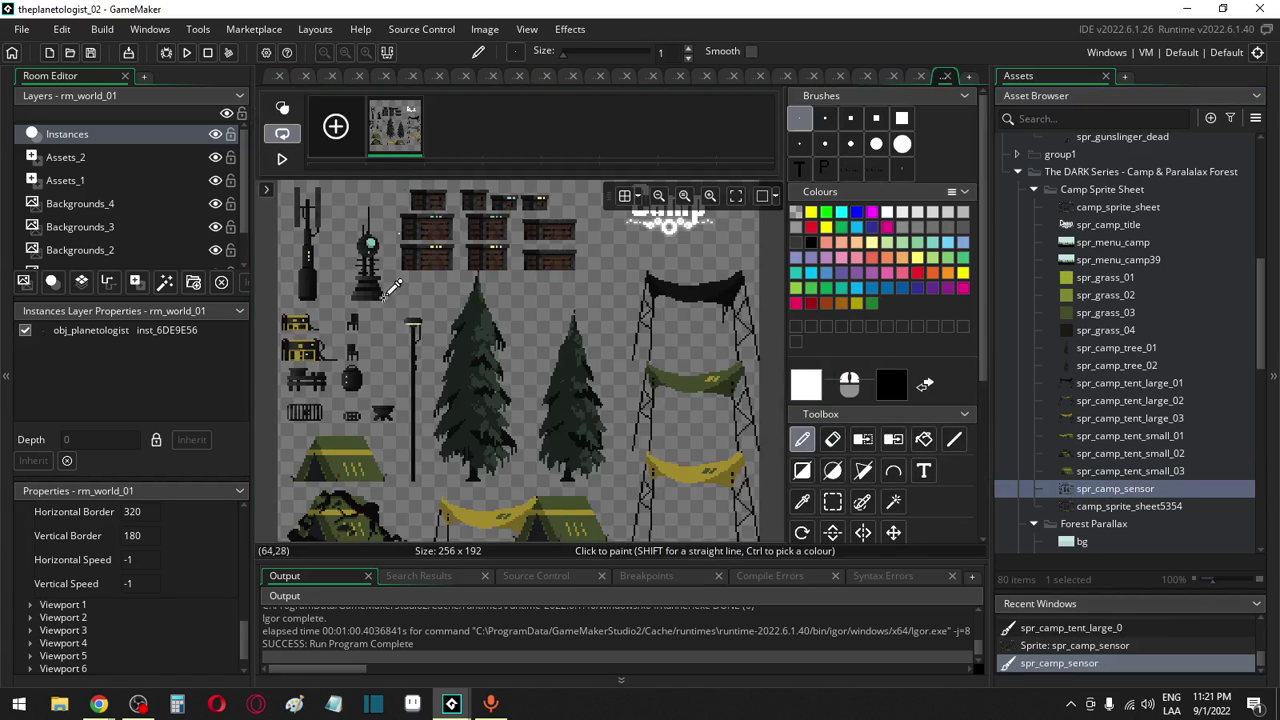
{"action": "left_click", "coordinate": [832, 501]}
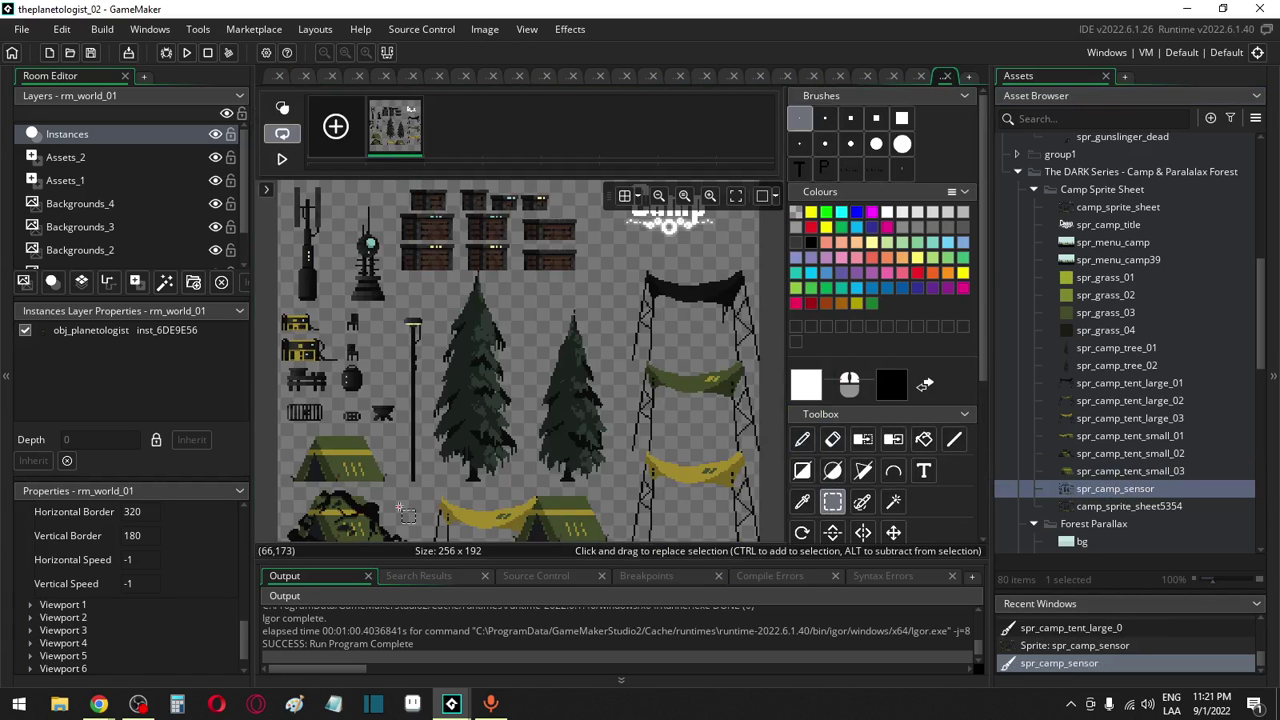
{"action": "scroll", "coordinate": [425, 470], "scroll_direction": "down", "scroll_amount": 2}
{"action": "left_click_drag", "start_coordinate": [338, 510], "coordinate": [741, 318]}
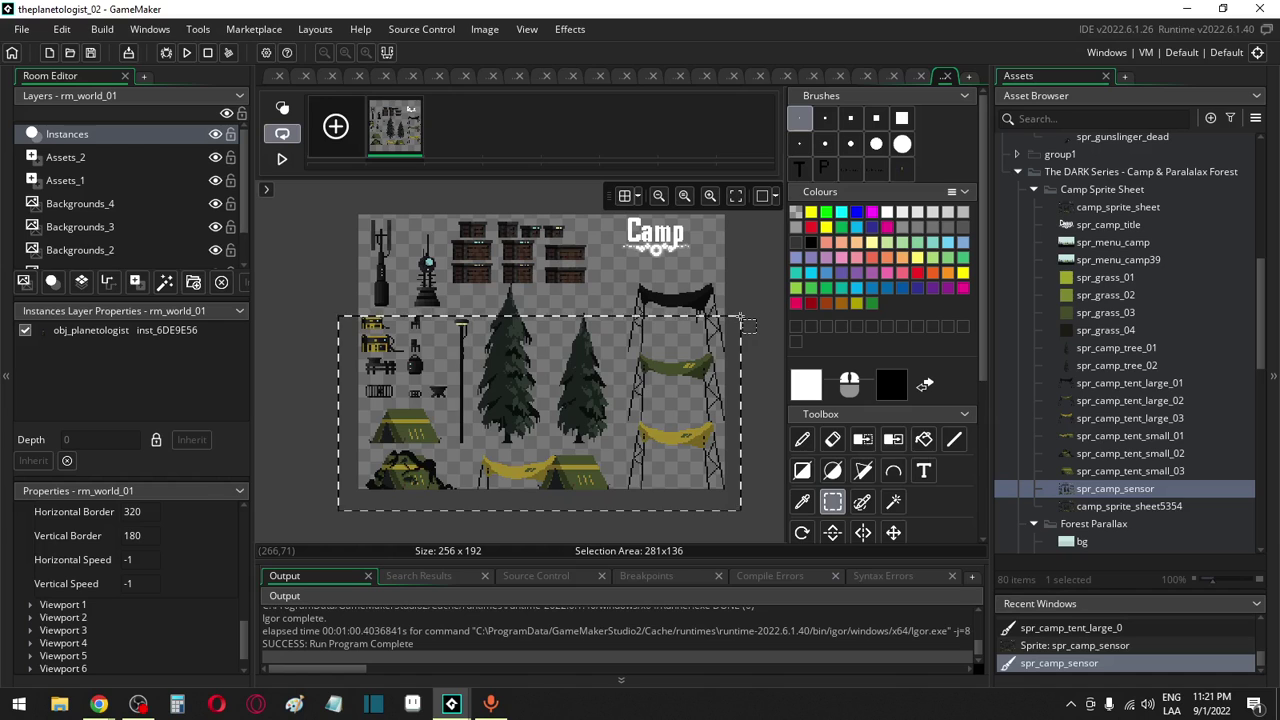
{"action": "key", "text": "Delete"}
{"action": "left_click_drag", "start_coordinate": [403, 205], "coordinate": [730, 355]}
{"action": "key", "text": "Delete"}
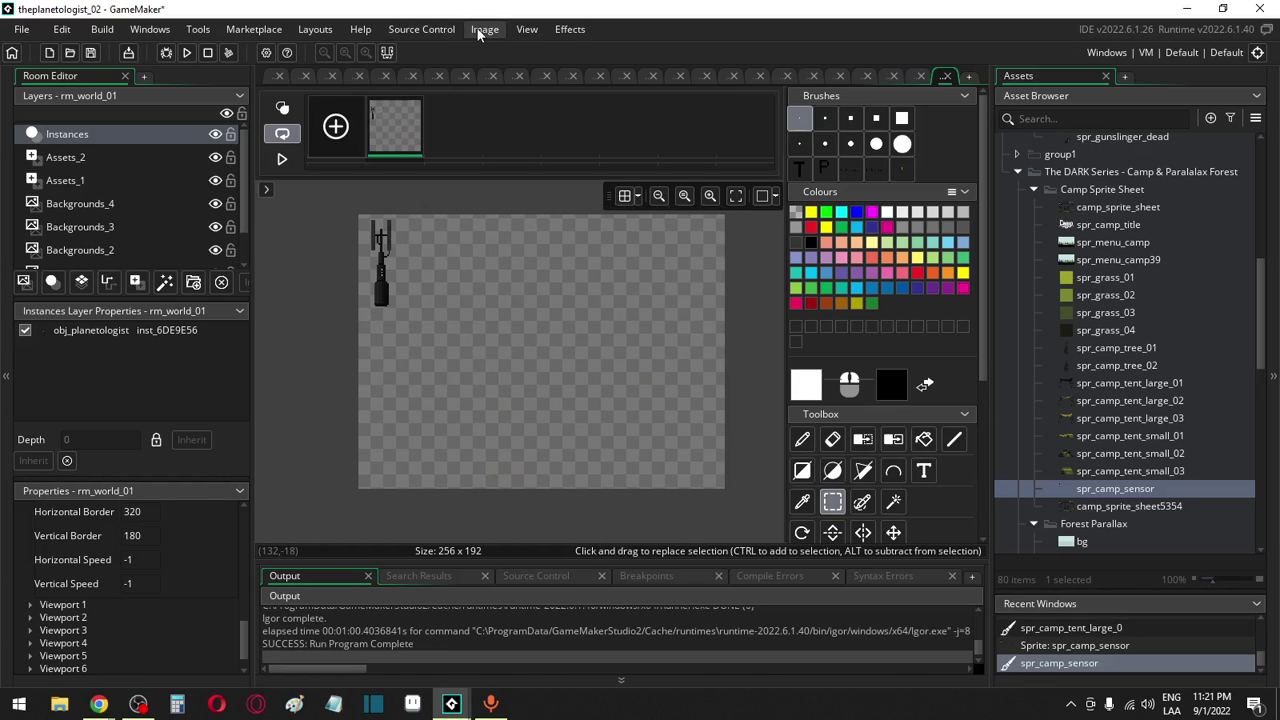
{"action": "left_click", "coordinate": [485, 29]}
{"action": "left_click", "coordinate": [561, 308]}
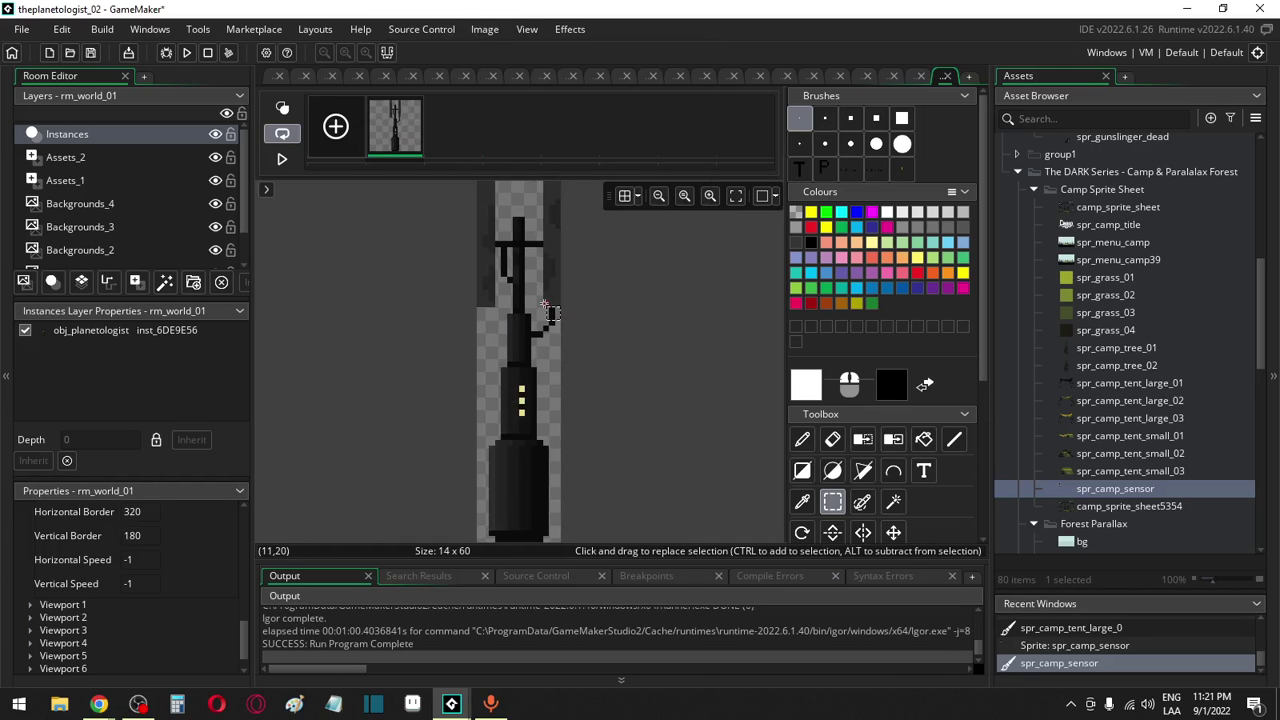
Resize the canvas of spr_camp_sensor to 32 pixels wide and 64 pixels high
{"action": "double_click", "coordinate": [1116, 489]}
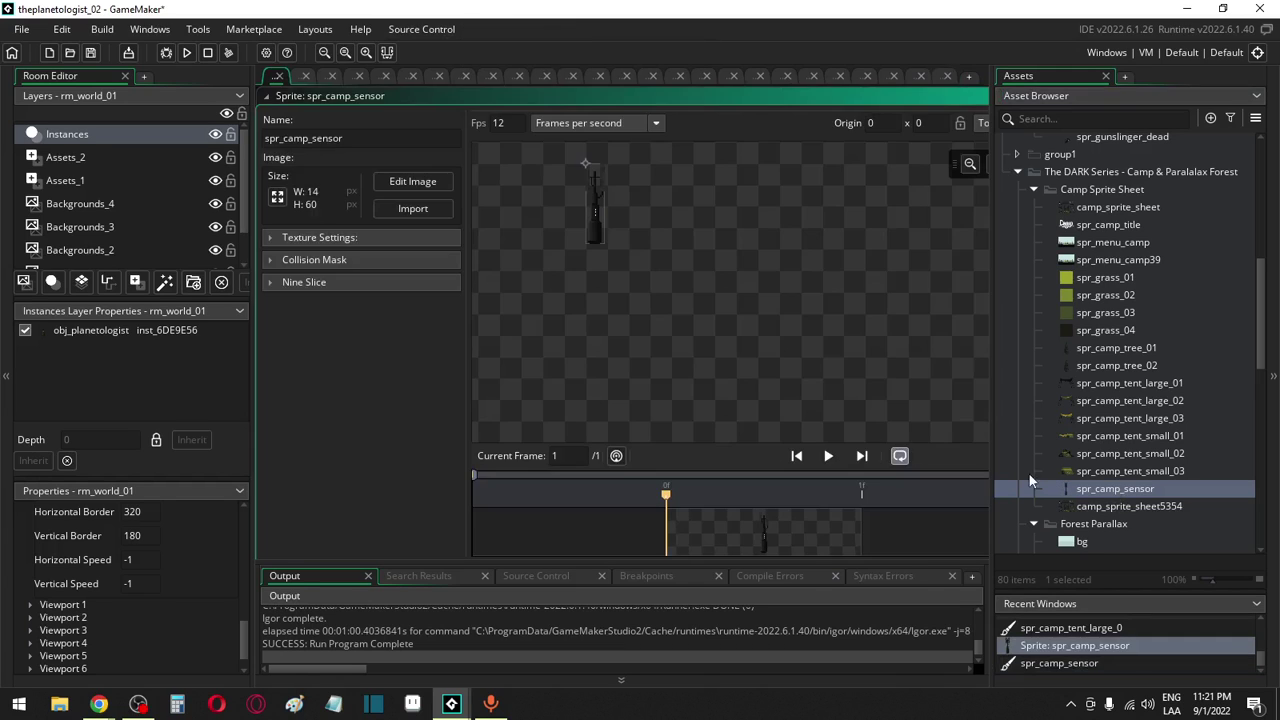
{"action": "left_click", "coordinate": [277, 197]}
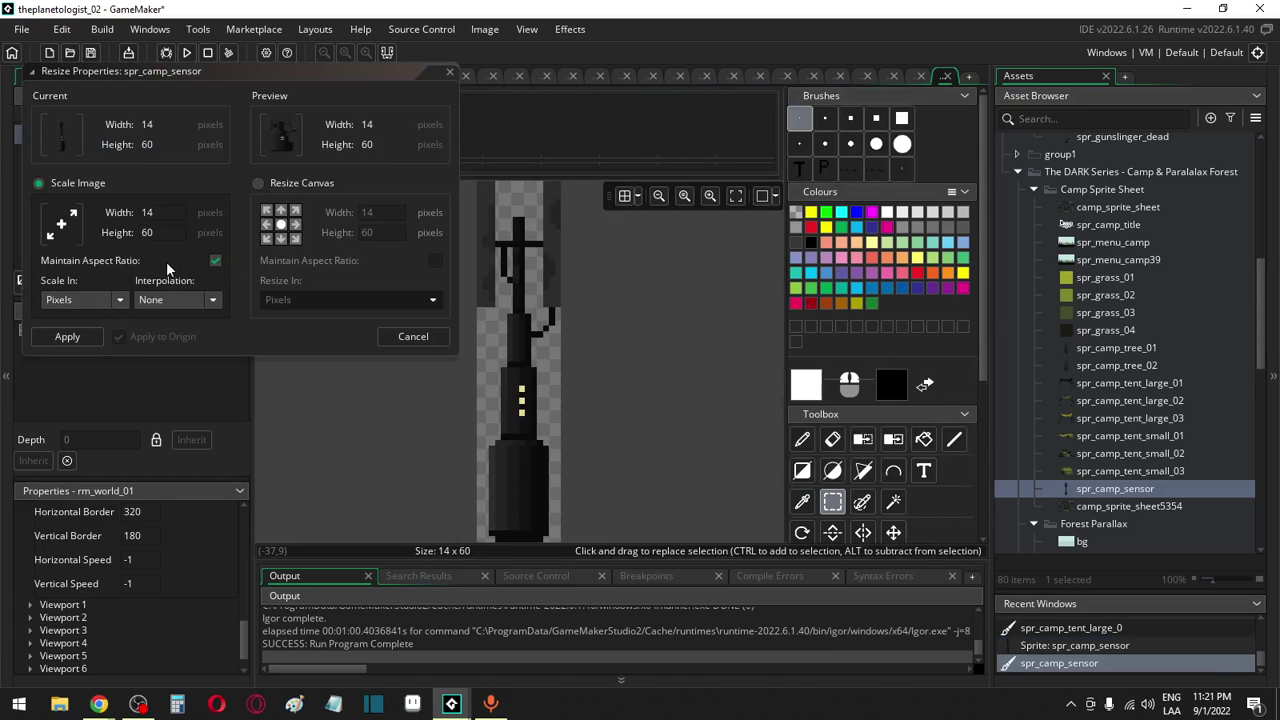
{"action": "left_click", "coordinate": [398, 213]}
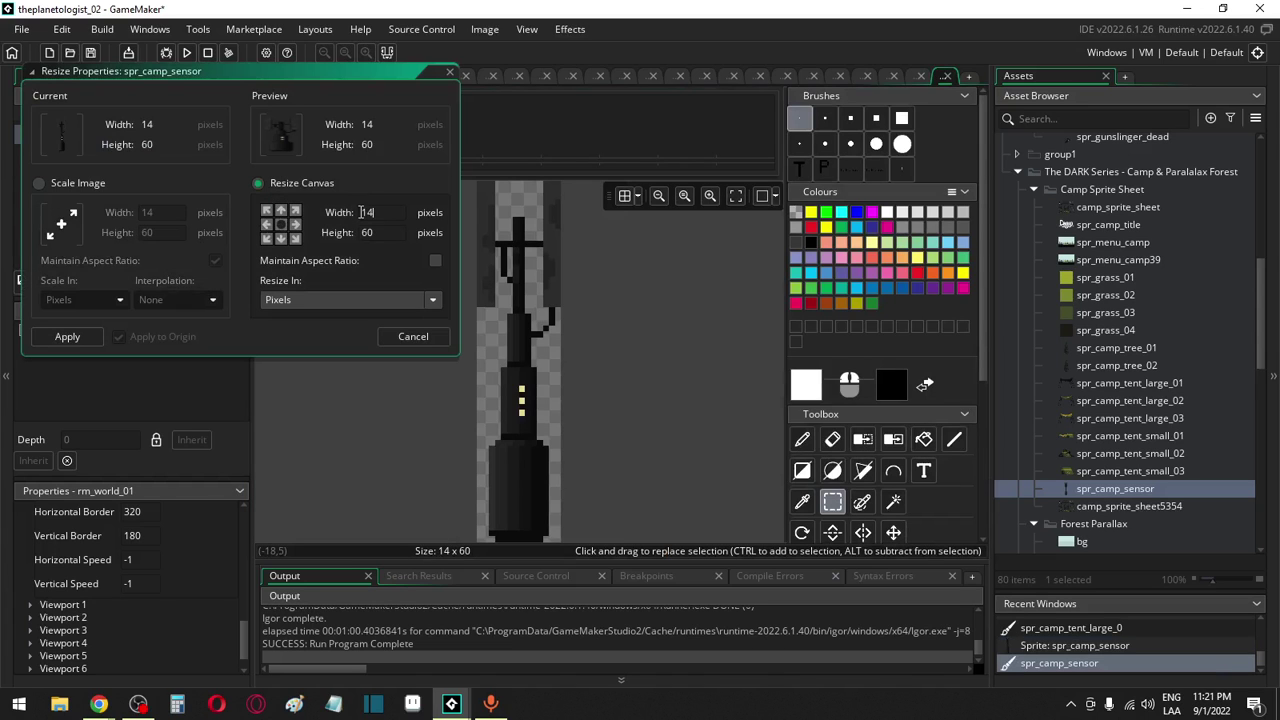
{"action": "key", "text": "Tab"}
{"action": "type", "text": "64"}
{"action": "key", "text": "shift+Tab"}
{"action": "type", "text": "32"}
{"action": "left_click", "coordinate": [88, 336]}
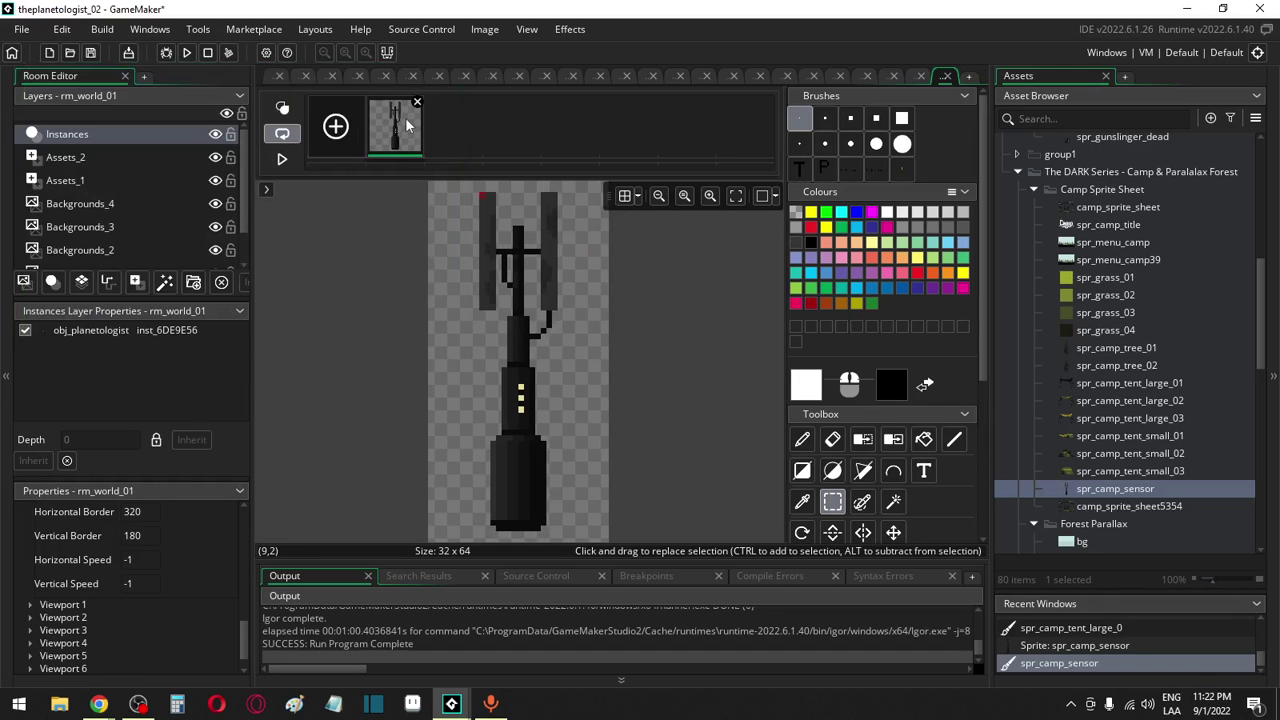
Duplicate the antenna frame and shift both side panels one pixel inward in the second frame
{"action": "key", "text": "ctrl+d"}
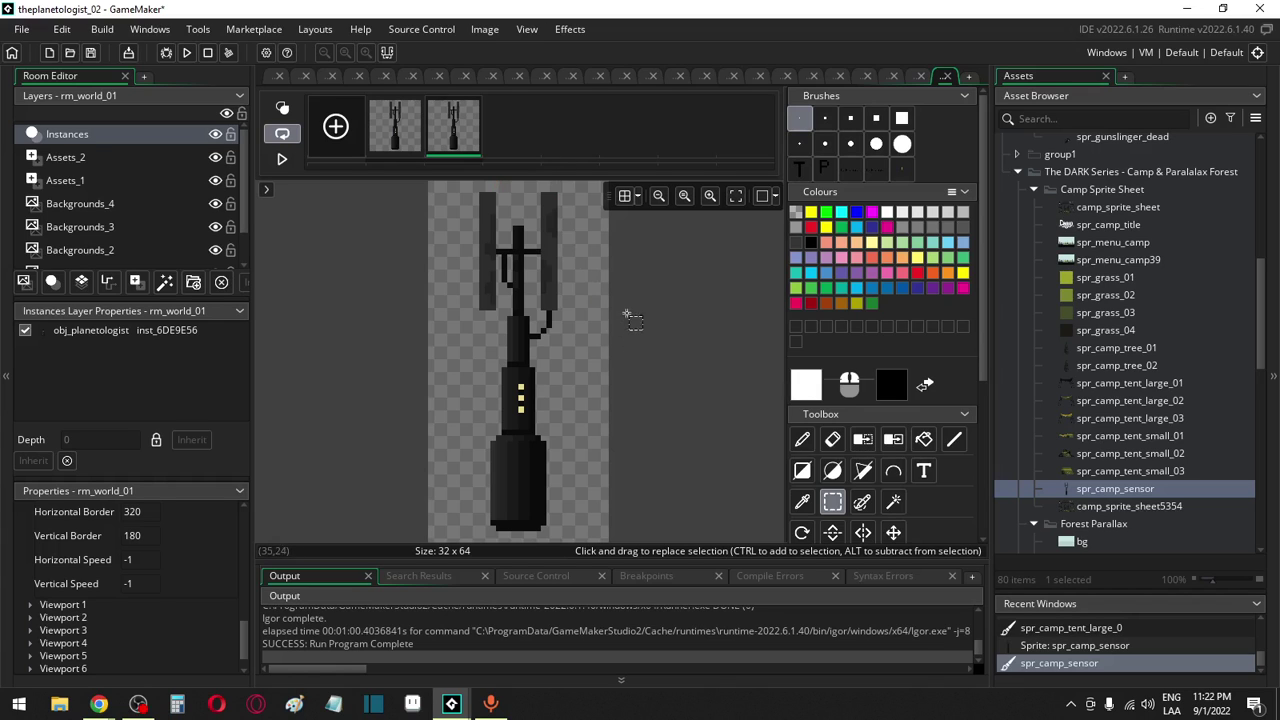
{"action": "middle_click_drag", "start_coordinate": [627, 314], "coordinate": [657, 382]}
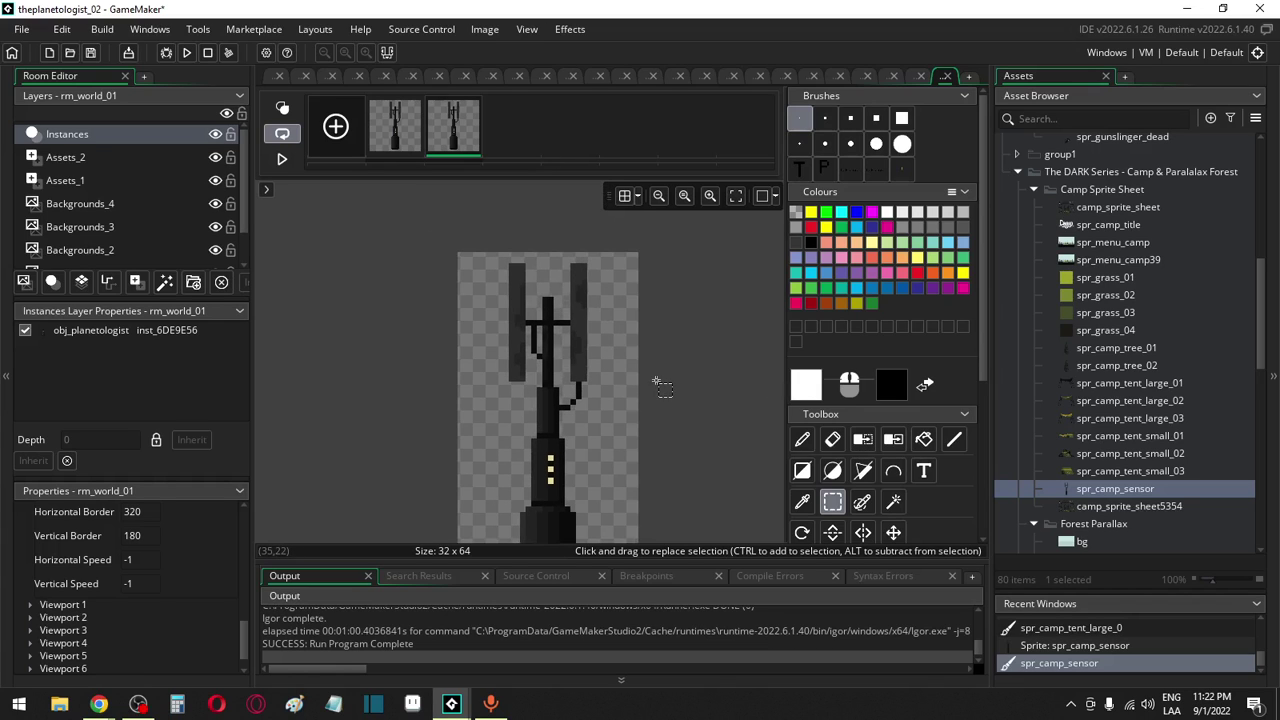
{"action": "left_click", "coordinate": [895, 471]}
{"action": "left_click", "coordinate": [832, 501]}
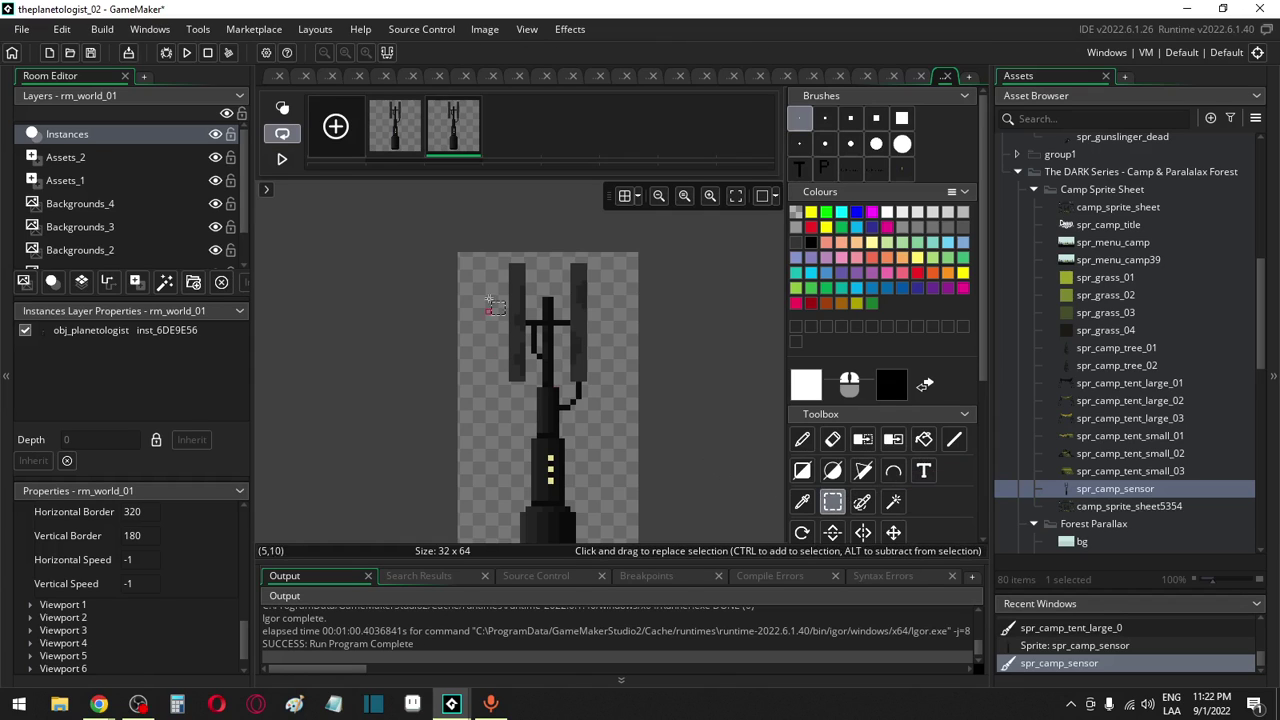
{"action": "left_click_drag", "start_coordinate": [491, 253], "coordinate": [536, 350]}
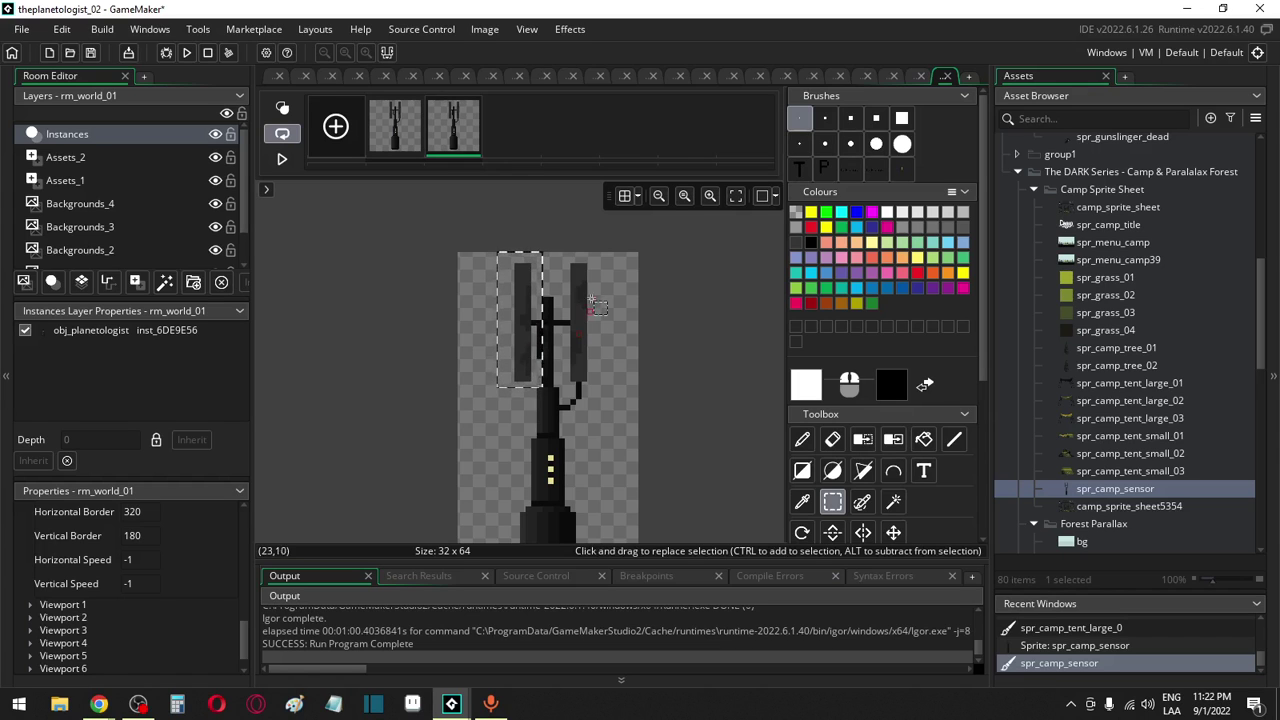
{"action": "left_click_drag", "start_coordinate": [571, 258], "coordinate": [580, 354]}
{"action": "key", "text": "ctrl+z"}
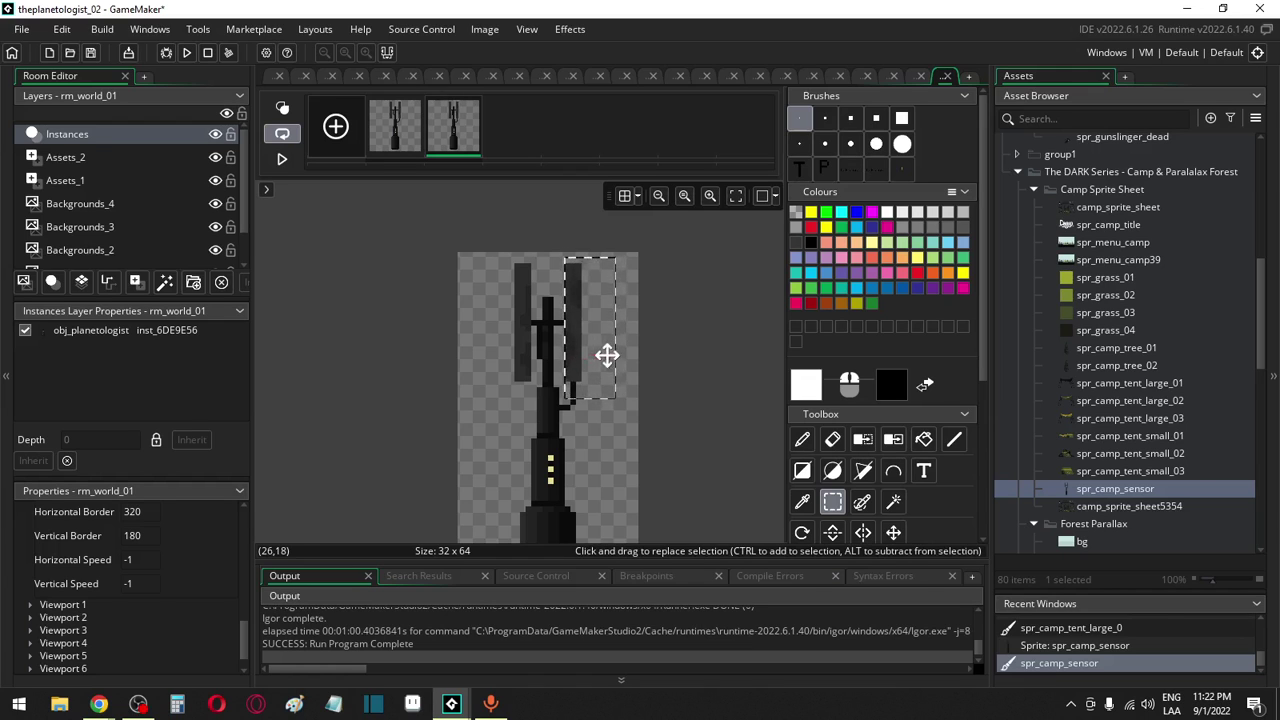
{"action": "left_click", "coordinate": [671, 354]}
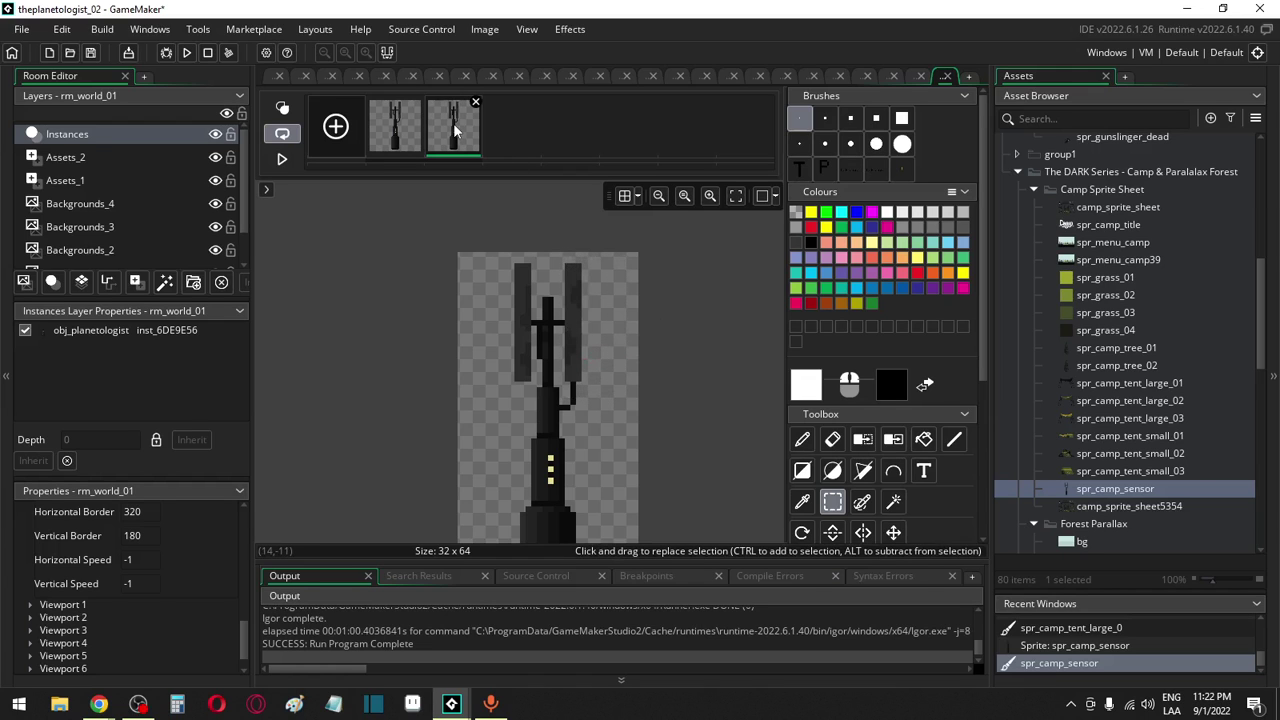
Duplicate the second frame and move both antenna panels one more pixel towards the mast in the third frame
{"action": "key", "text": "ctrl+d"}
{"action": "left_click", "coordinate": [511, 127]}
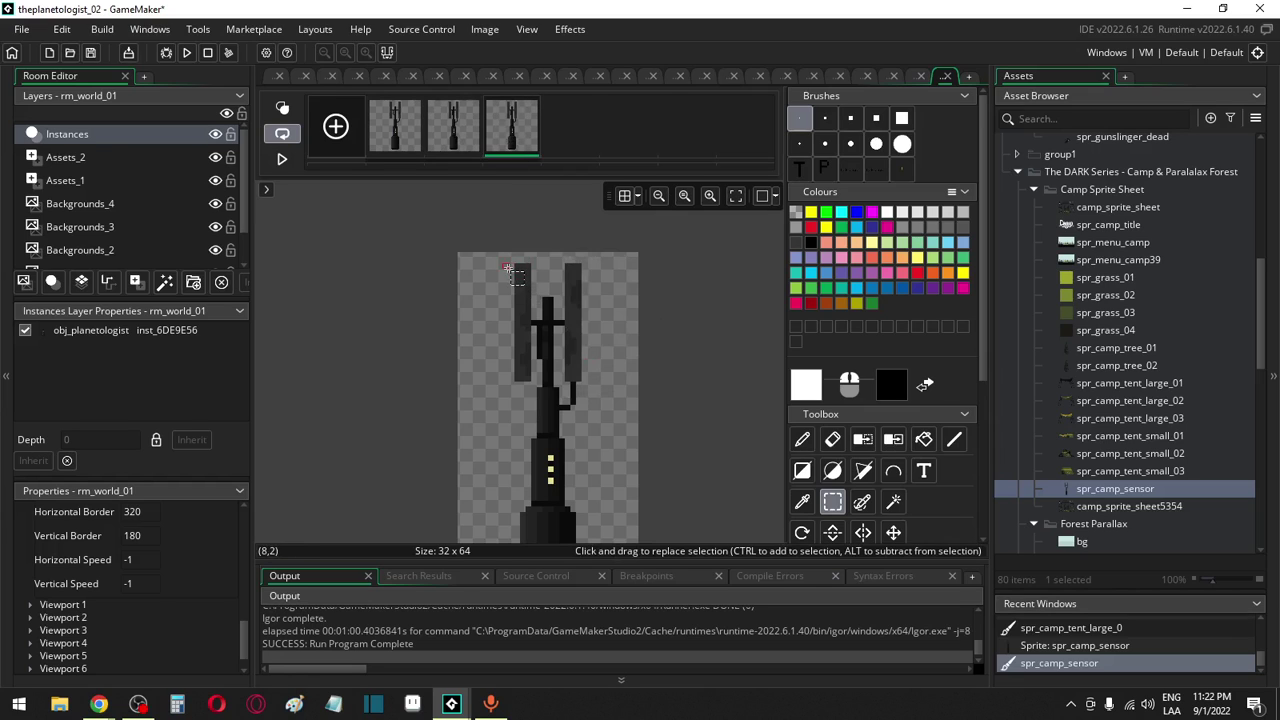
{"action": "left_click_drag", "start_coordinate": [505, 266], "coordinate": [541, 376]}
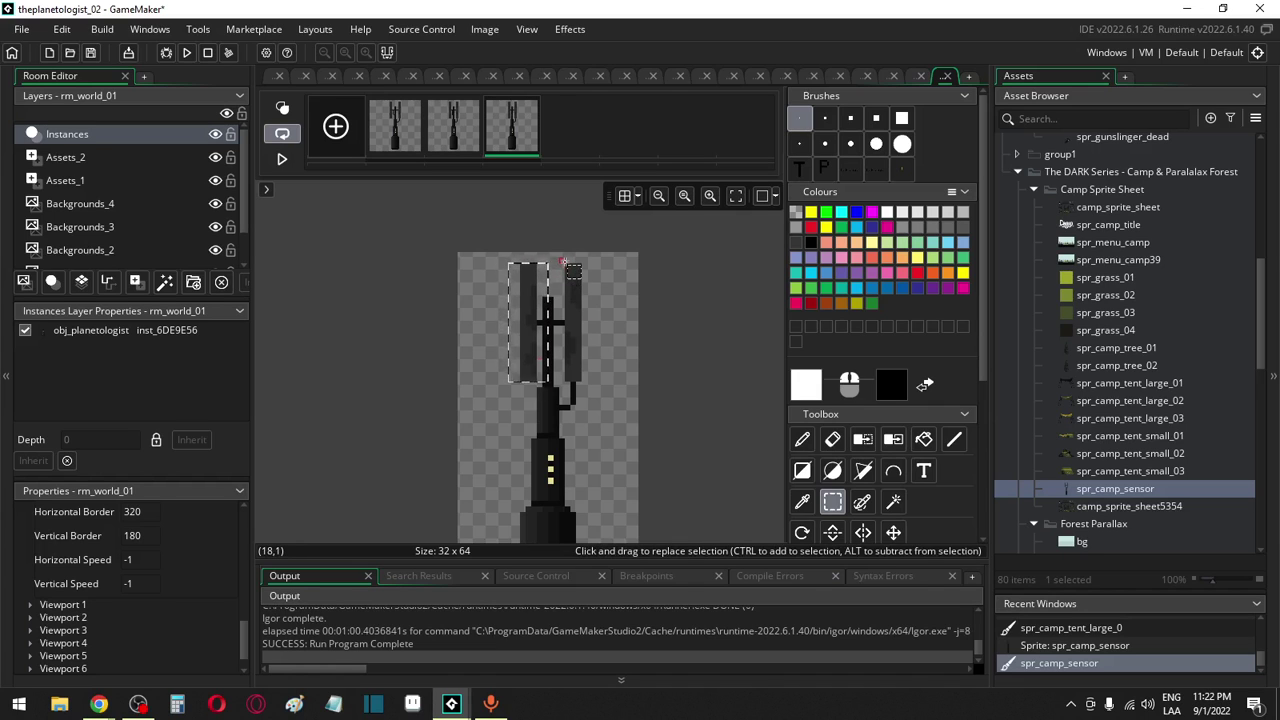
{"action": "left_click_drag", "start_coordinate": [563, 262], "coordinate": [574, 366], "text": "ctrl"}
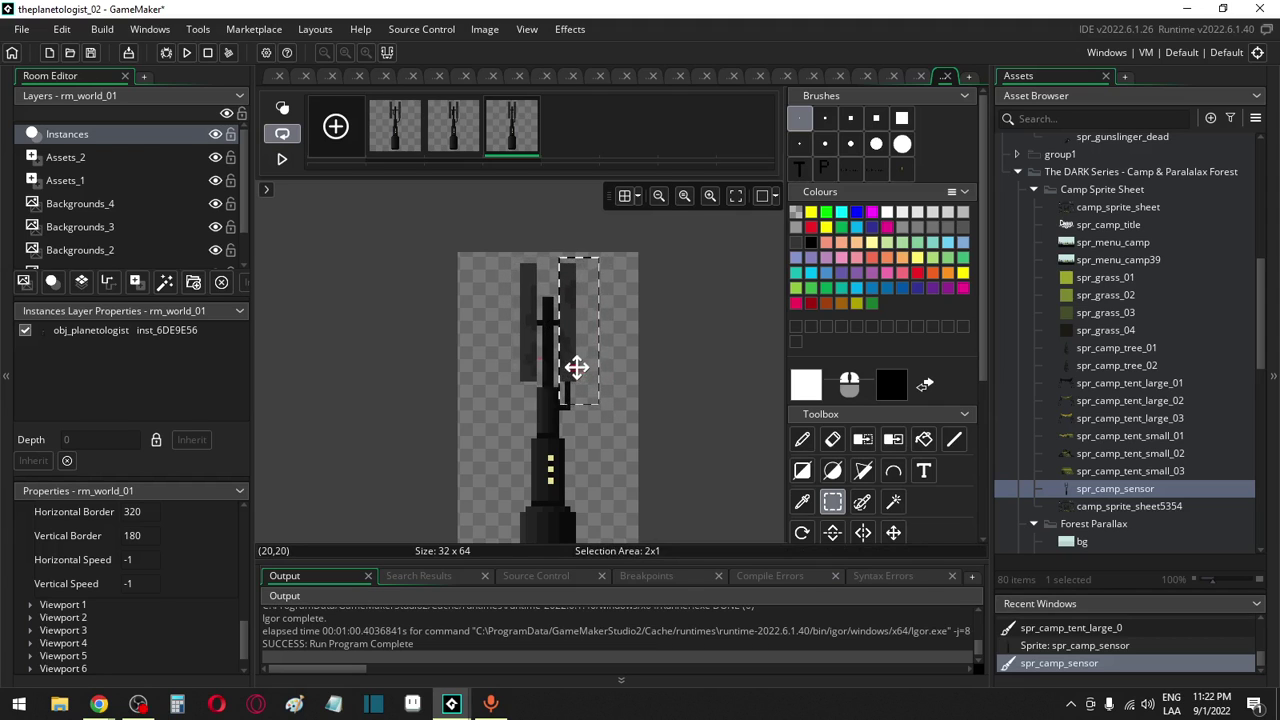
{"action": "left_click", "coordinate": [608, 343]}
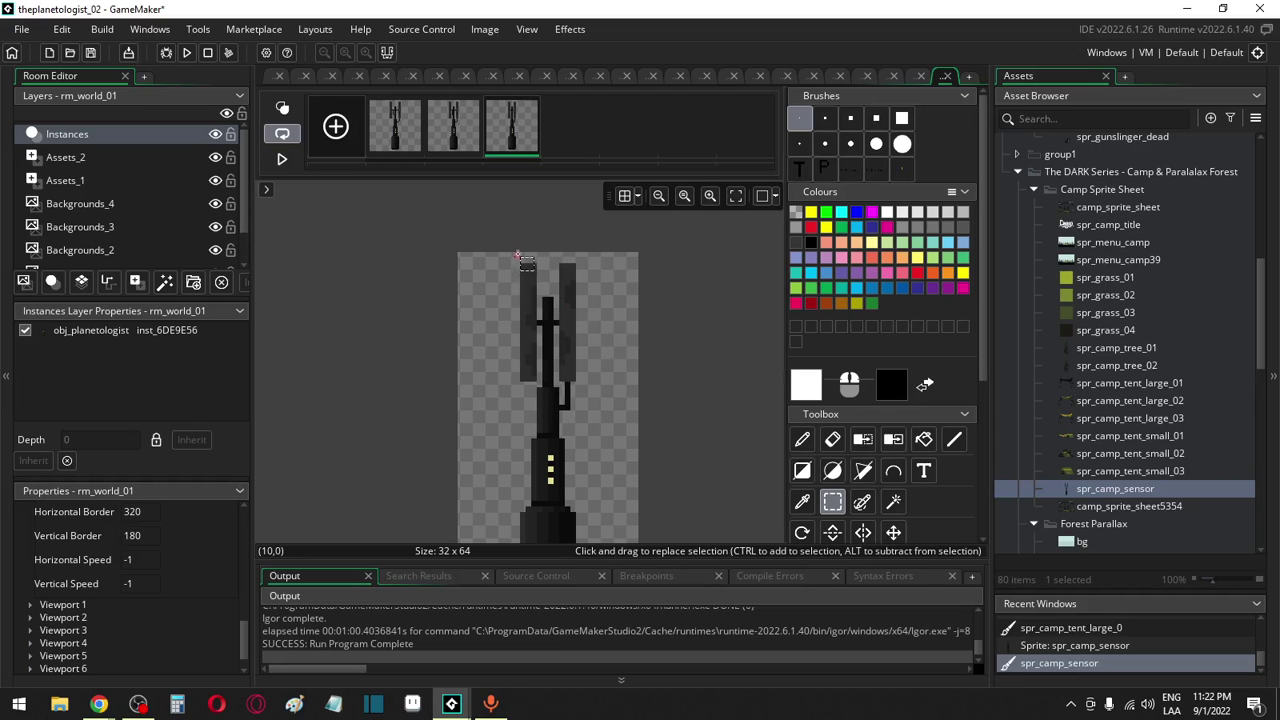
Duplicate the third frame and shift both antenna panels one more pixel towards the mast in the fourth frame
{"action": "left_click_drag", "start_coordinate": [517, 257], "coordinate": [522, 332]}
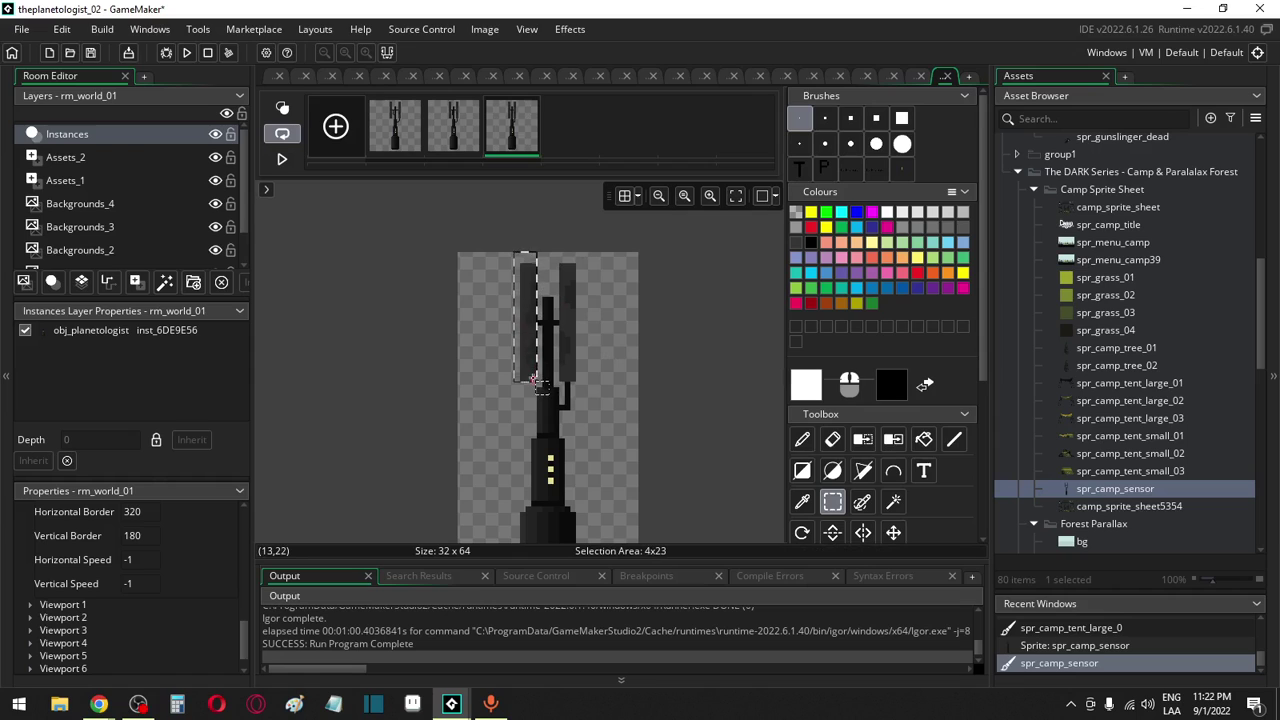
{"action": "key", "text": "ctrl+v"}
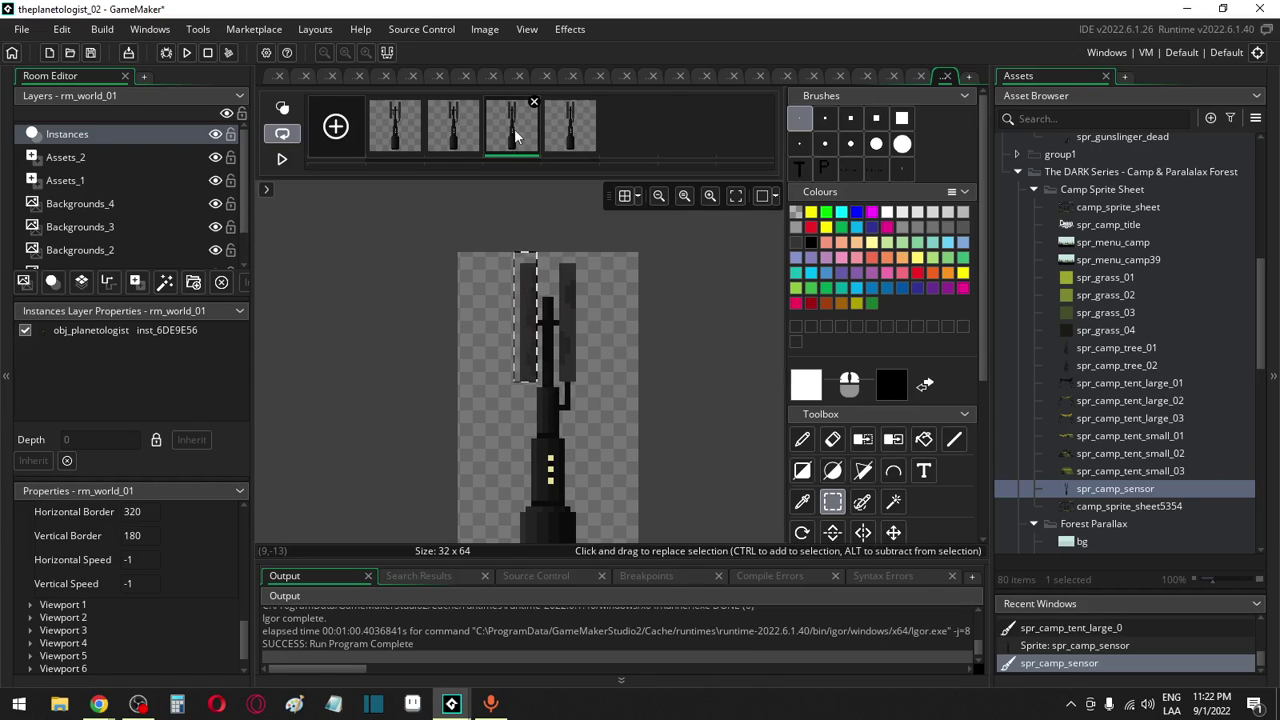
{"action": "left_click", "coordinate": [562, 130]}
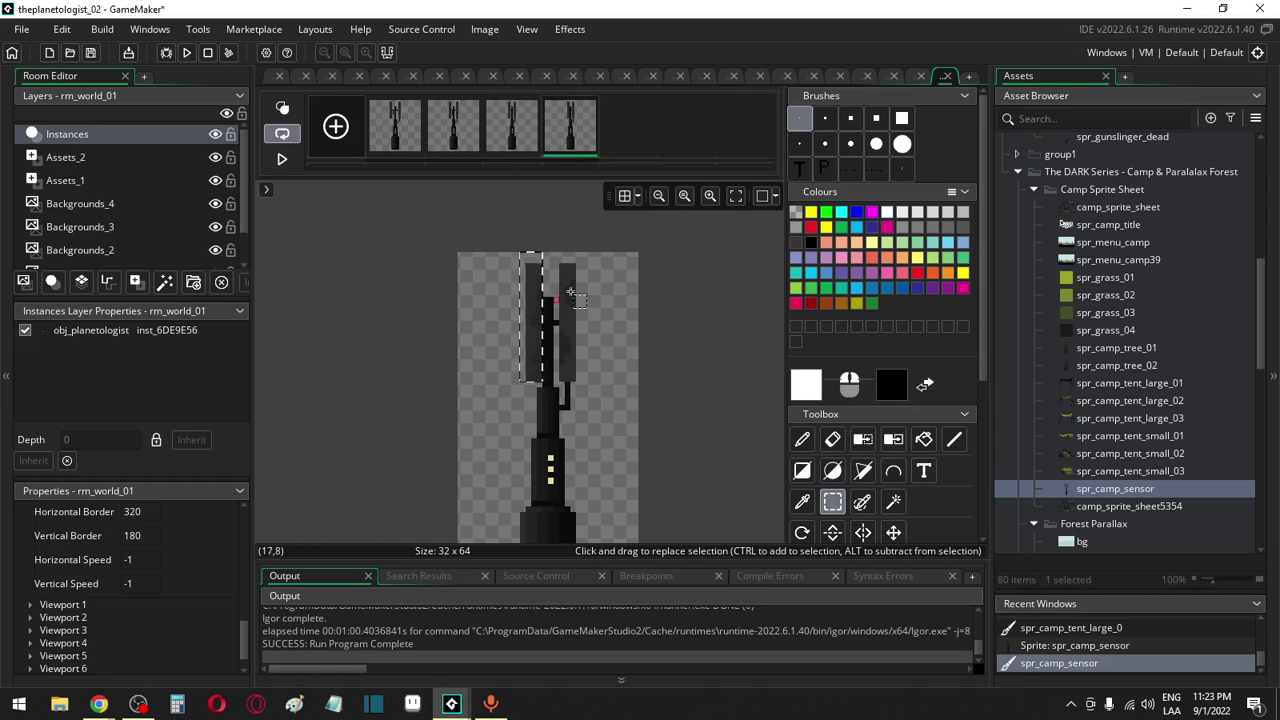
{"action": "left_click_drag", "start_coordinate": [567, 262], "coordinate": [587, 405], "text": "ctrl"}
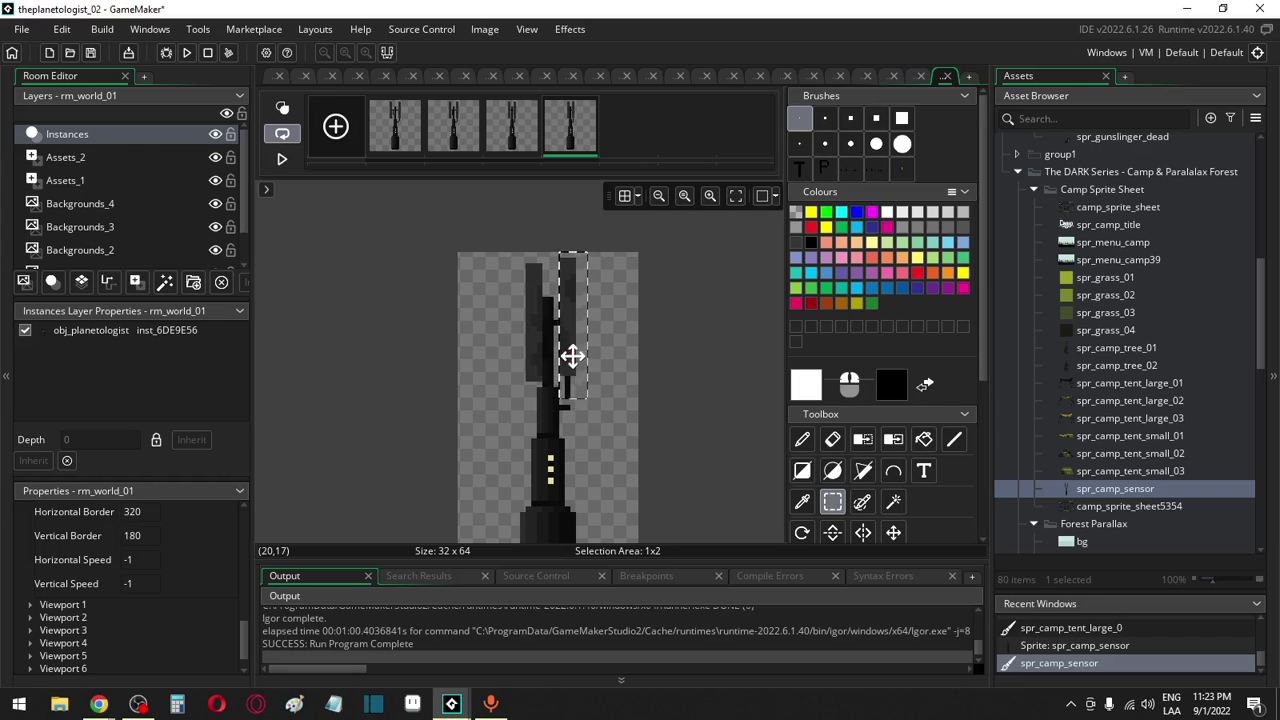
{"action": "left_click_drag", "start_coordinate": [571, 357], "coordinate": [569, 357]}
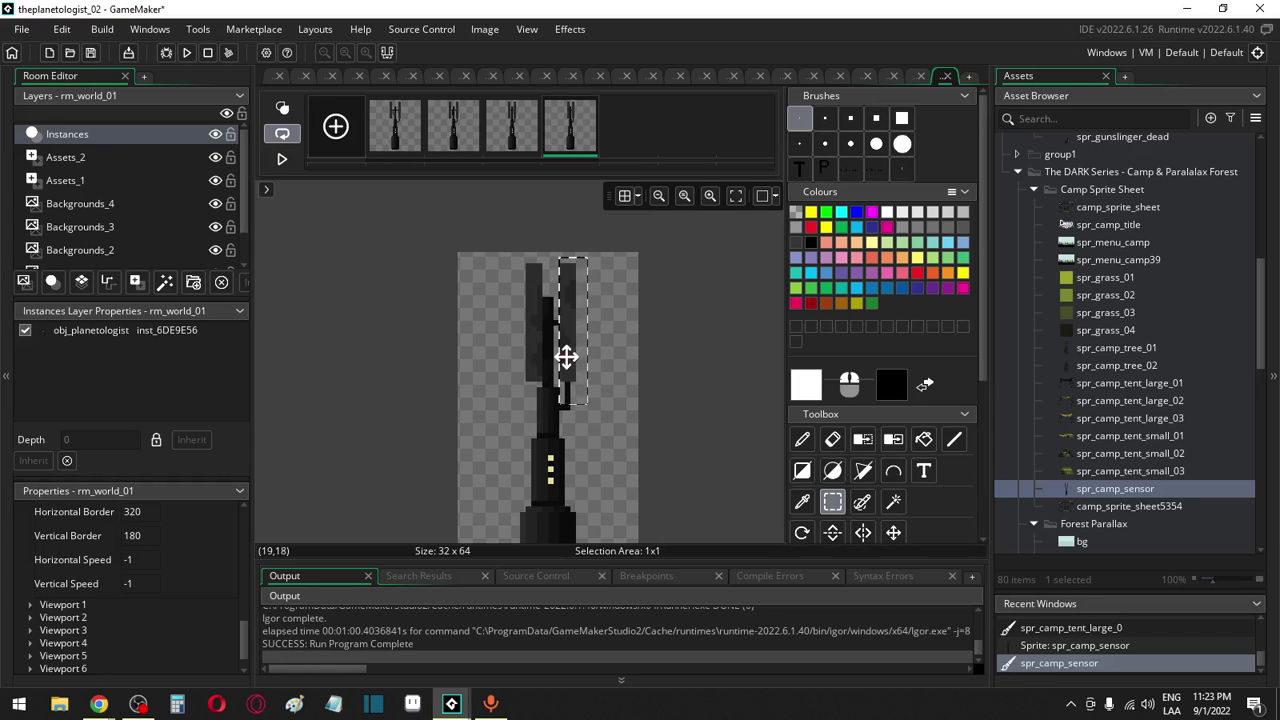
{"action": "left_click_drag", "start_coordinate": [588, 388], "coordinate": [571, 423]}
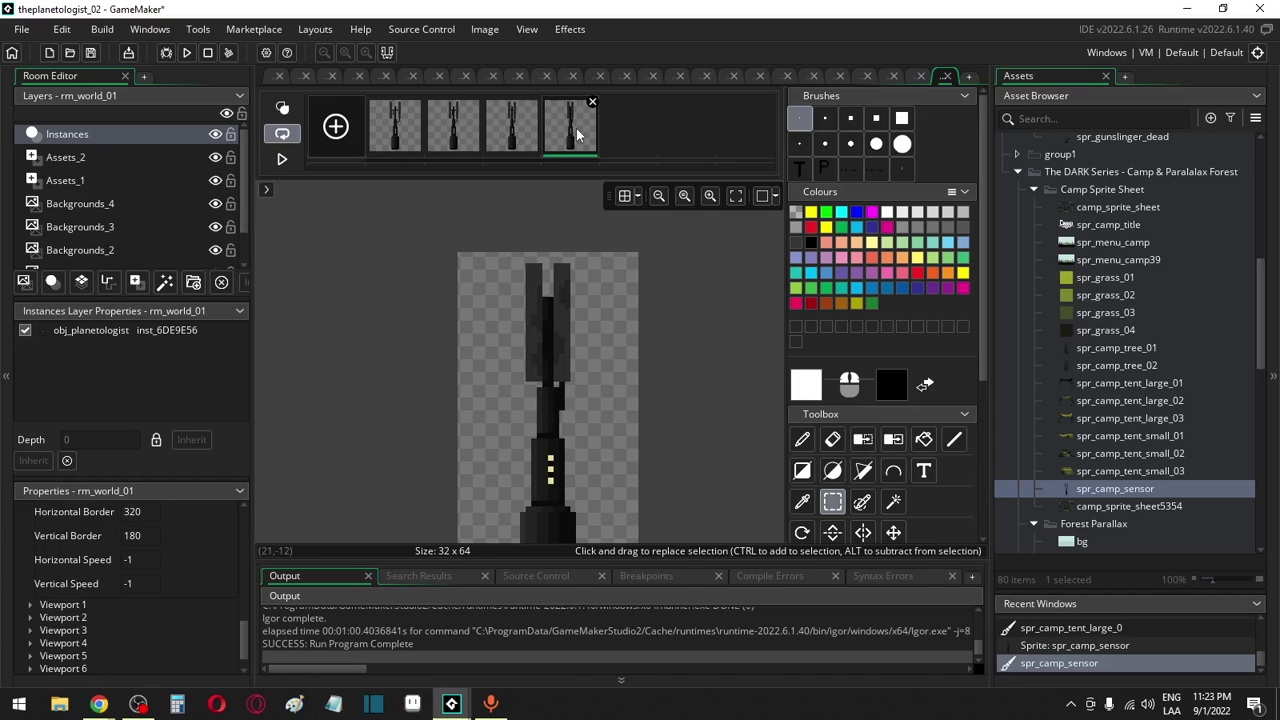
Duplicate the fourth frame and move both panels one more pixel inward in the fifth frame, closing the gap above the mast
{"action": "key", "text": "ctrl+d"}
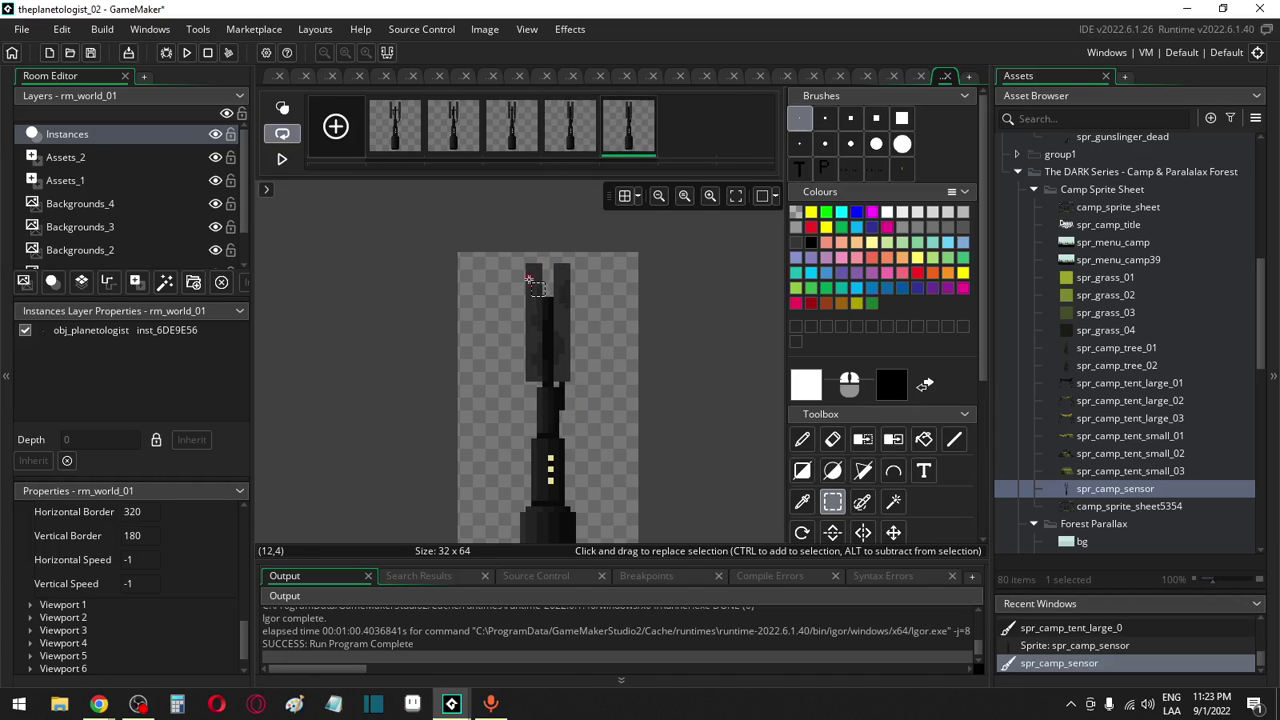
{"action": "left_click_drag", "start_coordinate": [541, 279], "coordinate": [534, 360]}
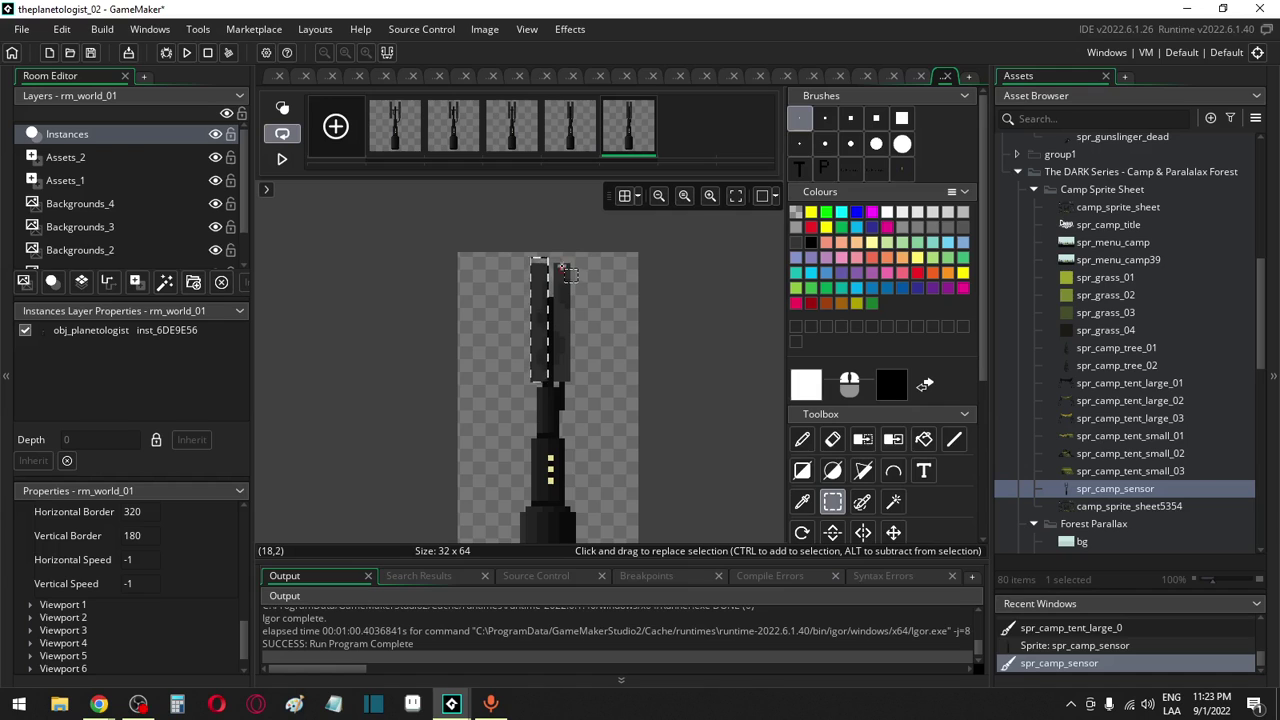
{"action": "left_click_drag", "start_coordinate": [571, 306], "coordinate": [555, 378]}
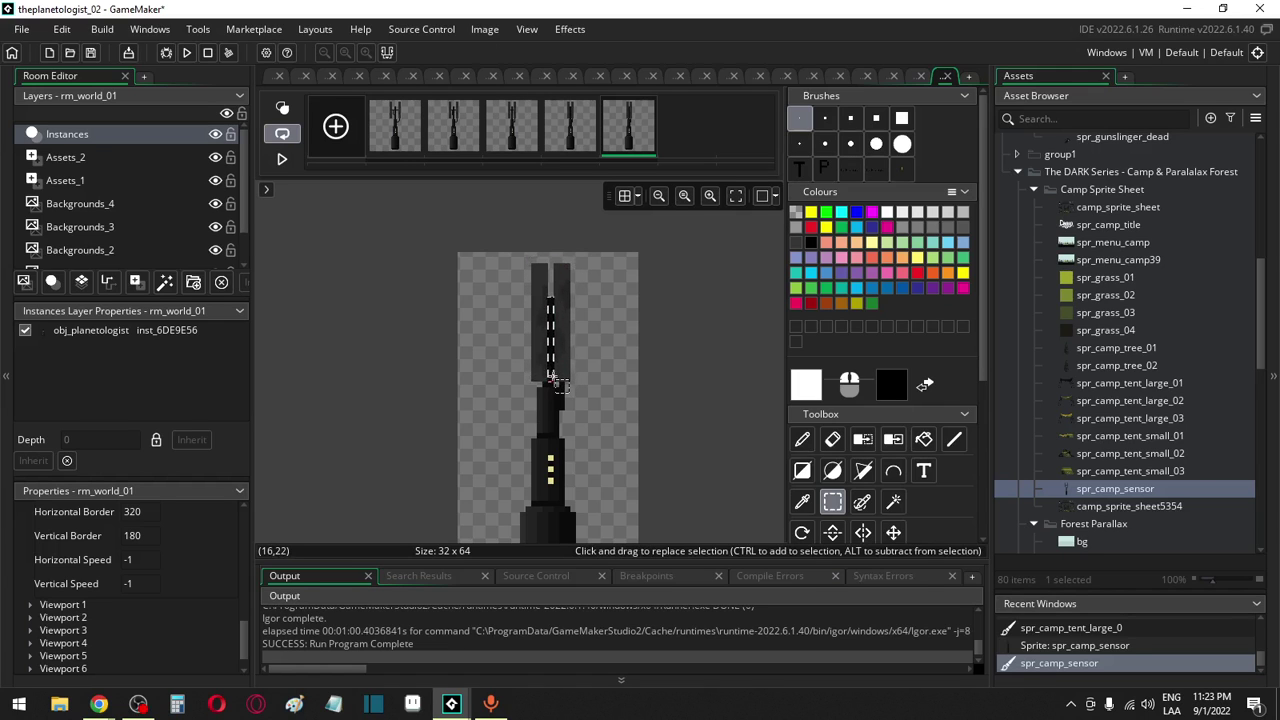
{"action": "key", "text": "ctrl+b"}
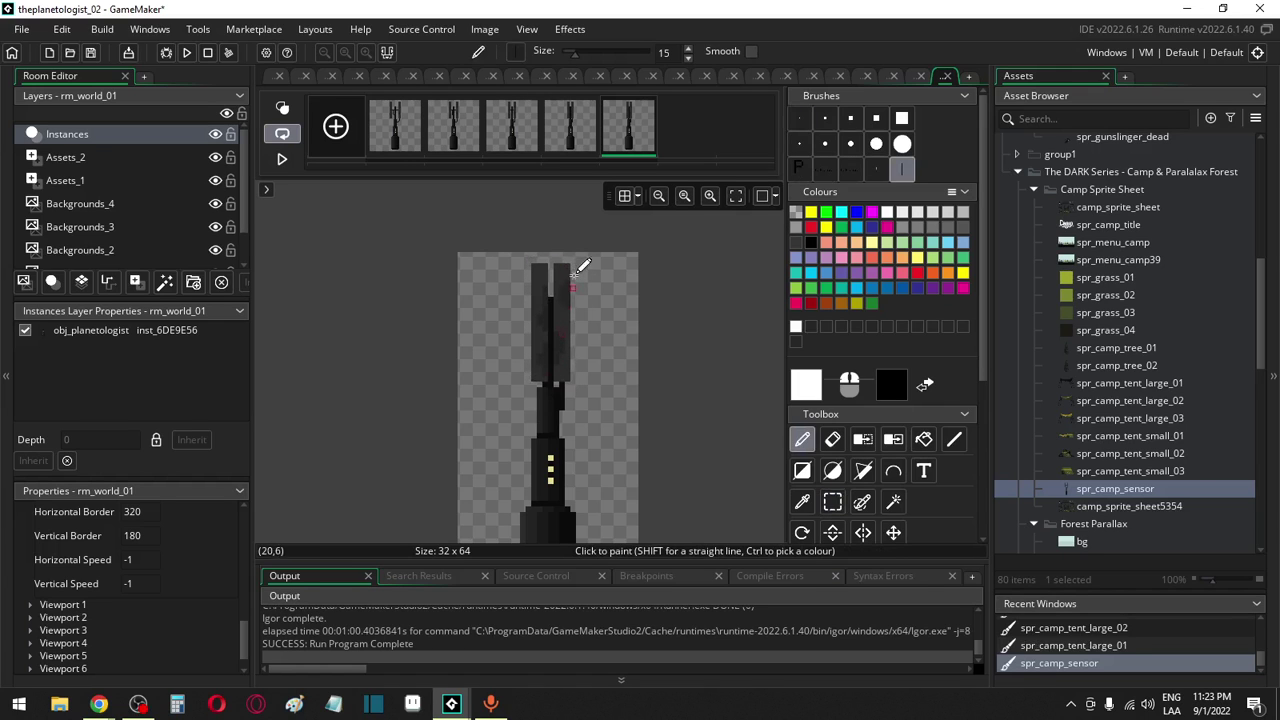
{"action": "left_click", "coordinate": [832, 501]}
{"action": "left_click_drag", "start_coordinate": [551, 261], "coordinate": [571, 287]}
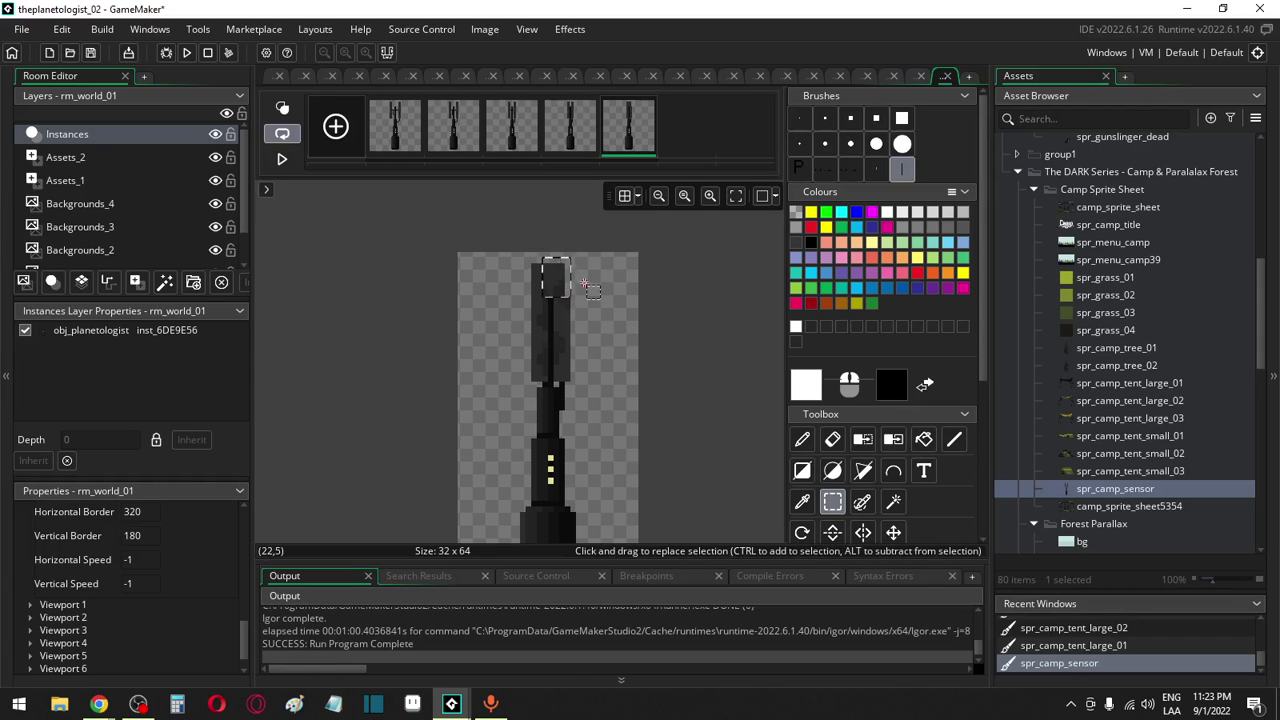
{"action": "left_click", "coordinate": [575, 297]}
{"action": "left_click_drag", "start_coordinate": [572, 296], "coordinate": [565, 418]}
{"action": "left_click", "coordinate": [564, 410]}
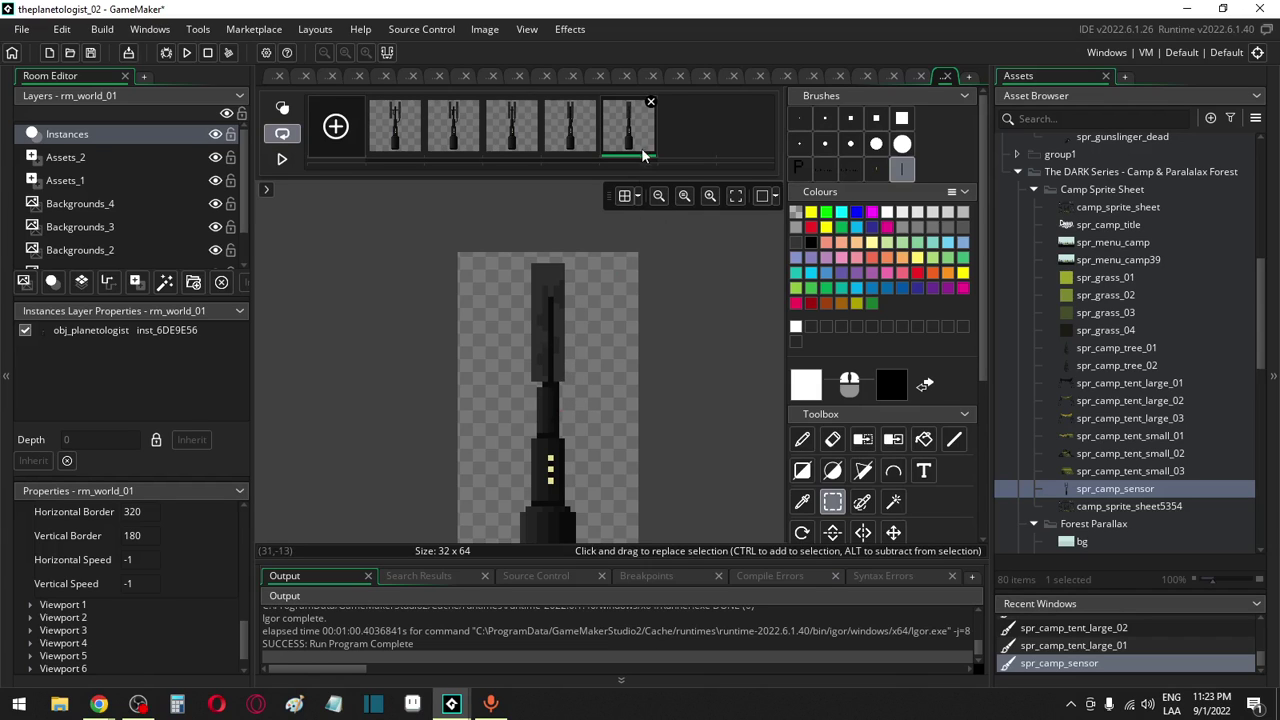
Duplicate the fifth frame and narrow the joined panels by one pixel on each side in the sixth frame
{"action": "key", "text": "ctrl+d"}
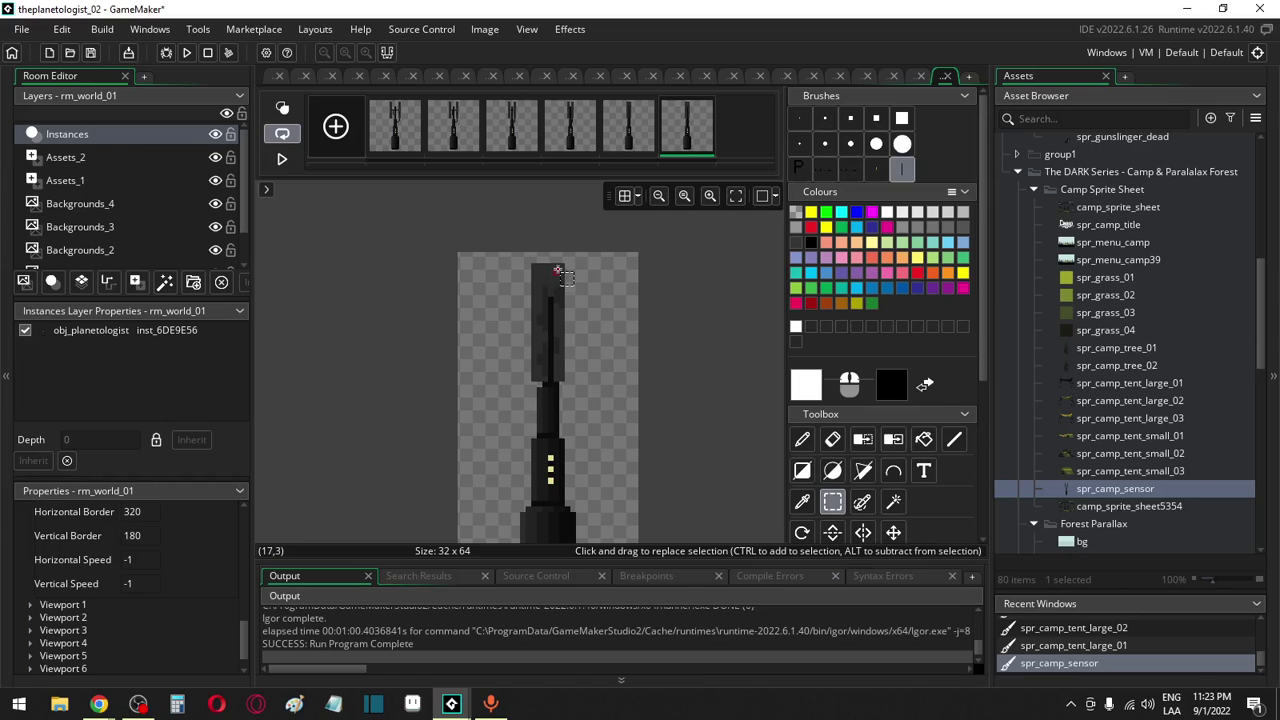
{"action": "left_click_drag", "start_coordinate": [558, 268], "coordinate": [578, 380]}
{"action": "left_click", "coordinate": [577, 374]}
{"action": "left_click_drag", "start_coordinate": [562, 268], "coordinate": [565, 330]}
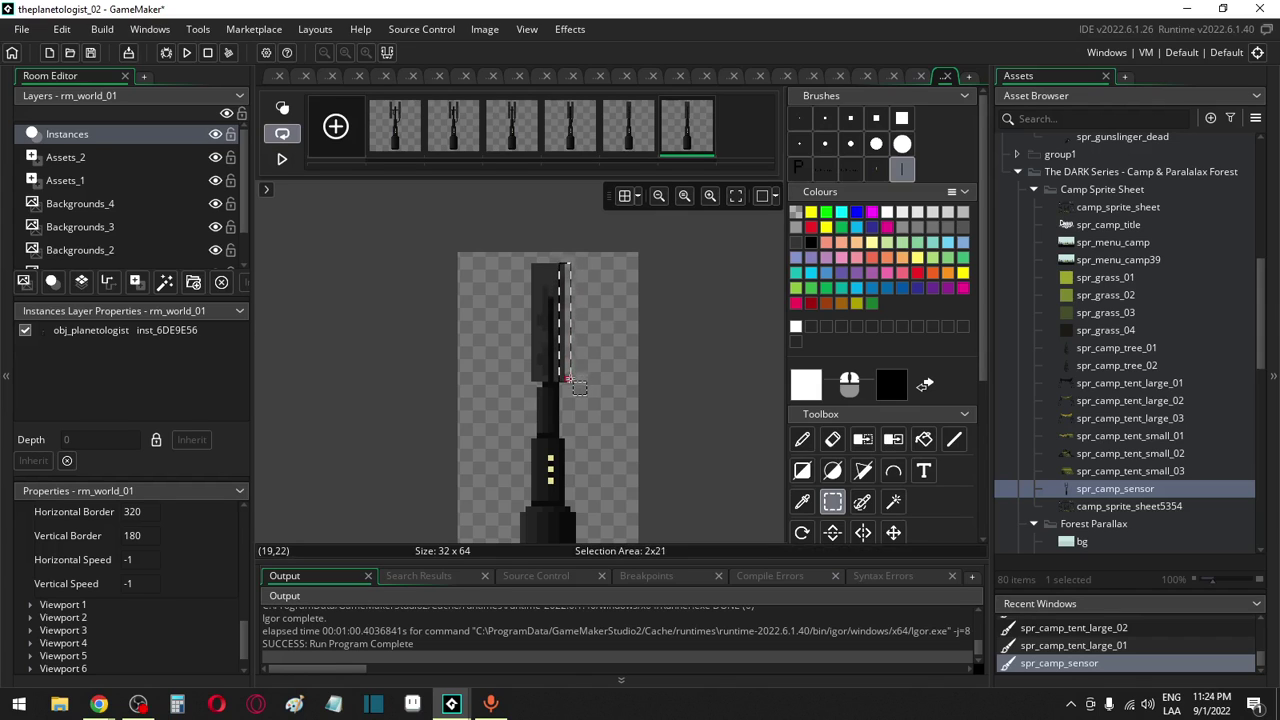
{"action": "left_click", "coordinate": [572, 372]}
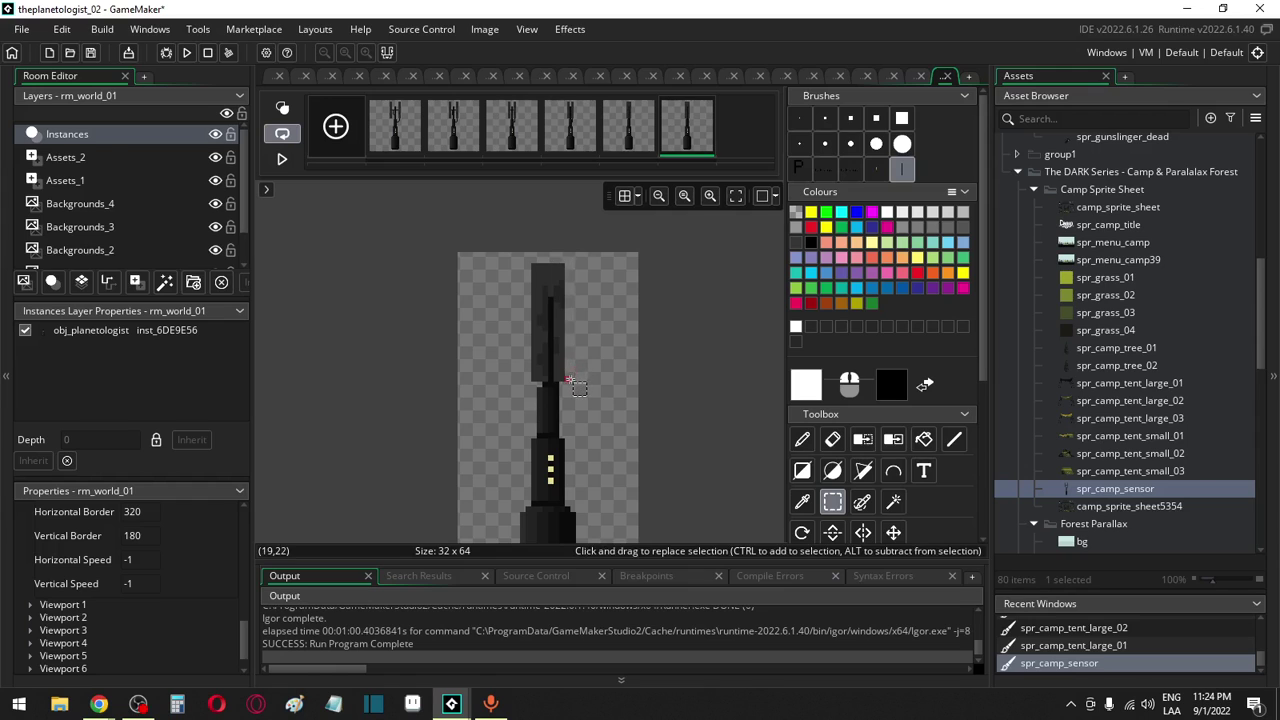
{"action": "left_click_drag", "start_coordinate": [572, 374], "coordinate": [567, 330]}
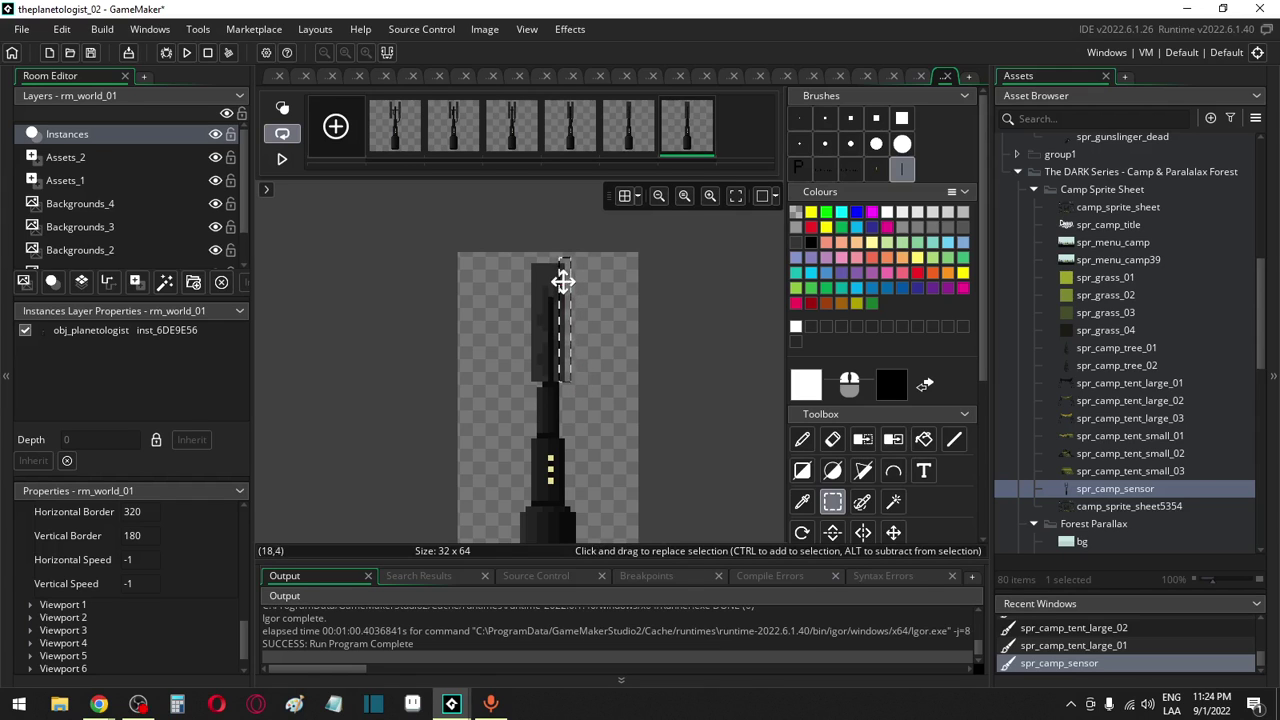
{"action": "left_click", "coordinate": [563, 285]}
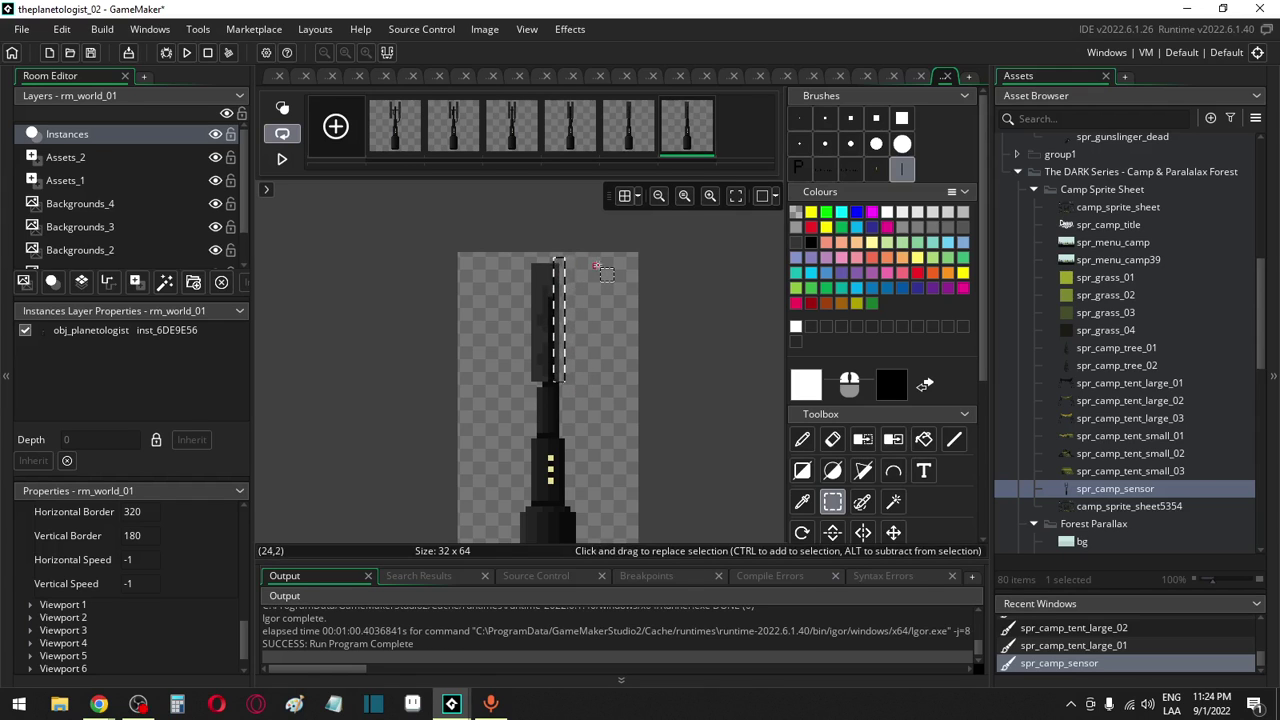
{"action": "left_click", "coordinate": [547, 268]}
{"action": "left_click_drag", "start_coordinate": [534, 266], "coordinate": [545, 362]}
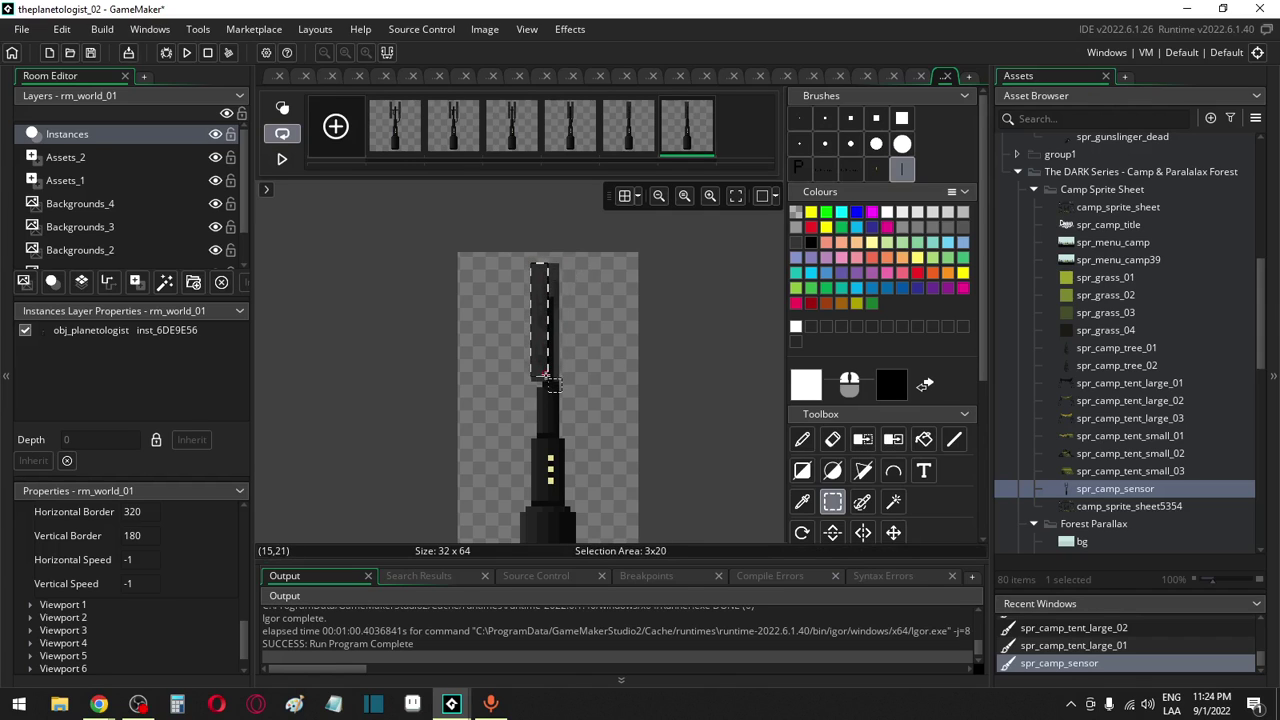
{"action": "left_click", "coordinate": [540, 366]}
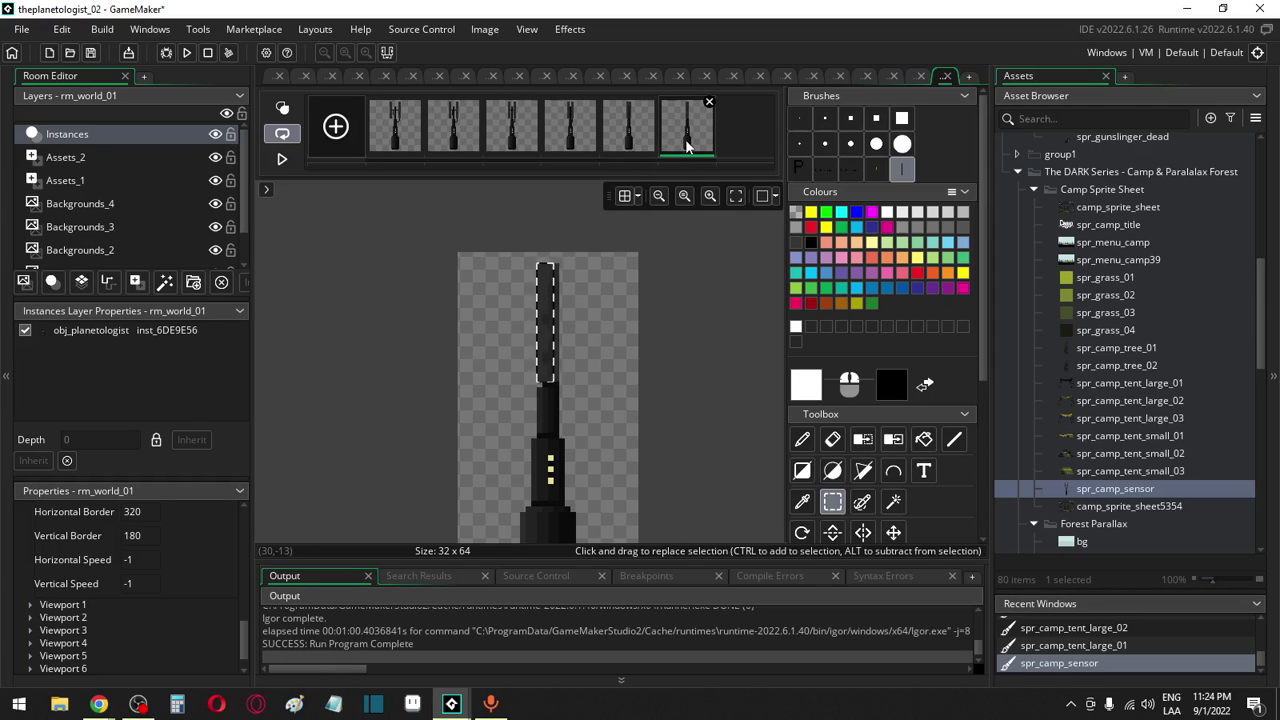
Duplicate the sixth frame and shift the selected panel strip one pixel to the right in the seventh frame
{"action": "key", "text": "ctrl+d"}
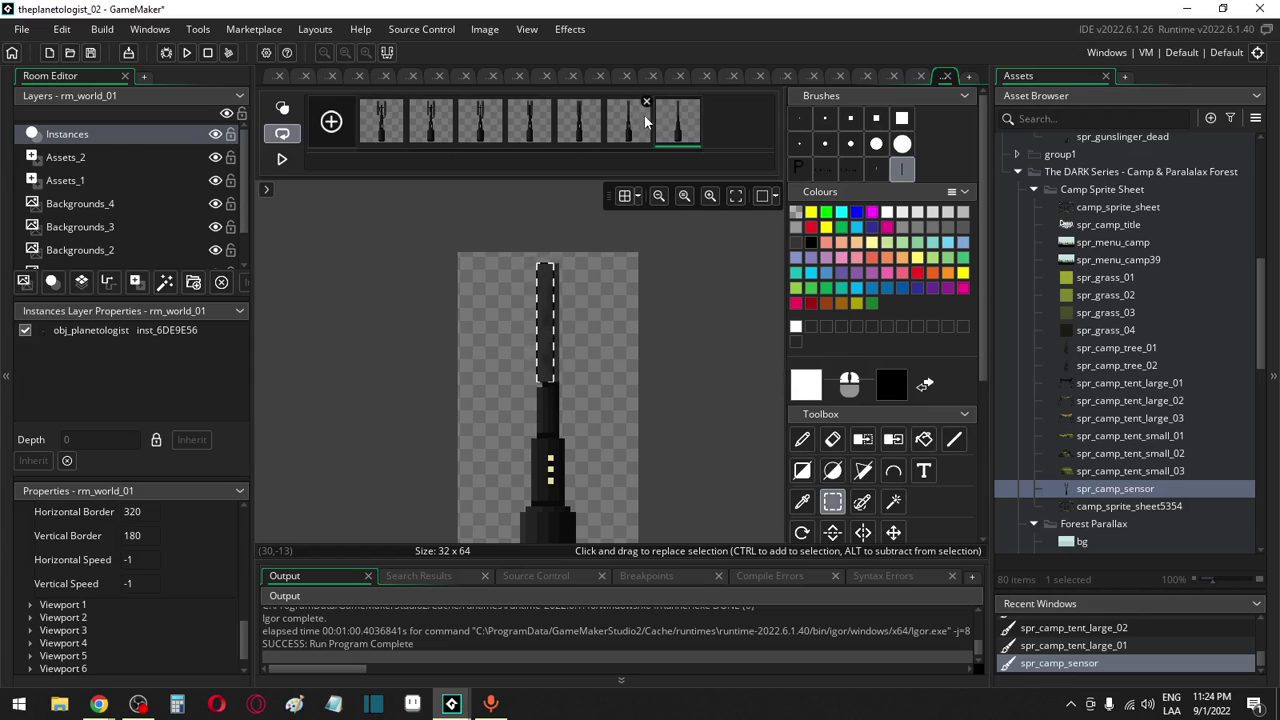
{"action": "left_click", "coordinate": [380, 118]}
{"action": "left_click", "coordinate": [677, 124]}
{"action": "key", "text": "Left"}
{"action": "left_click", "coordinate": [677, 118]}
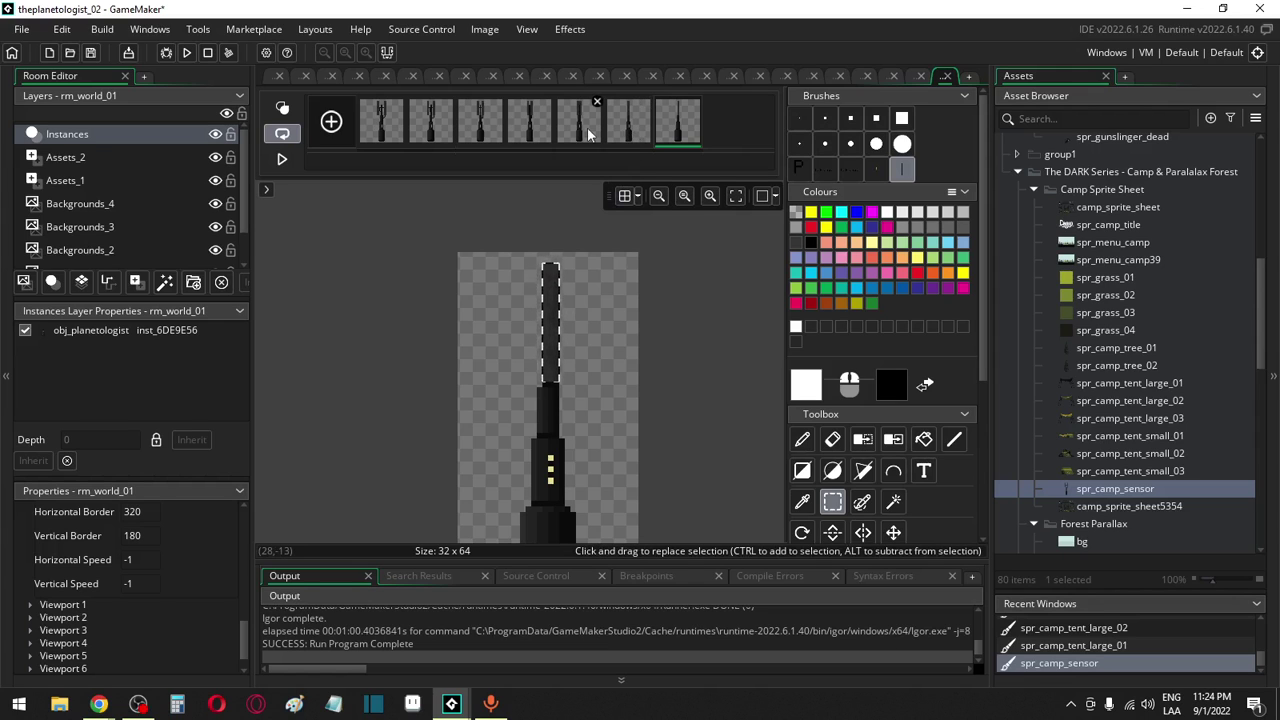
Capture the inner edge strip of the first frame's right panel as a brush and stamp it along the seventh frame's left panel edge
{"action": "left_click", "coordinate": [392, 122]}
{"action": "left_click", "coordinate": [579, 305]}
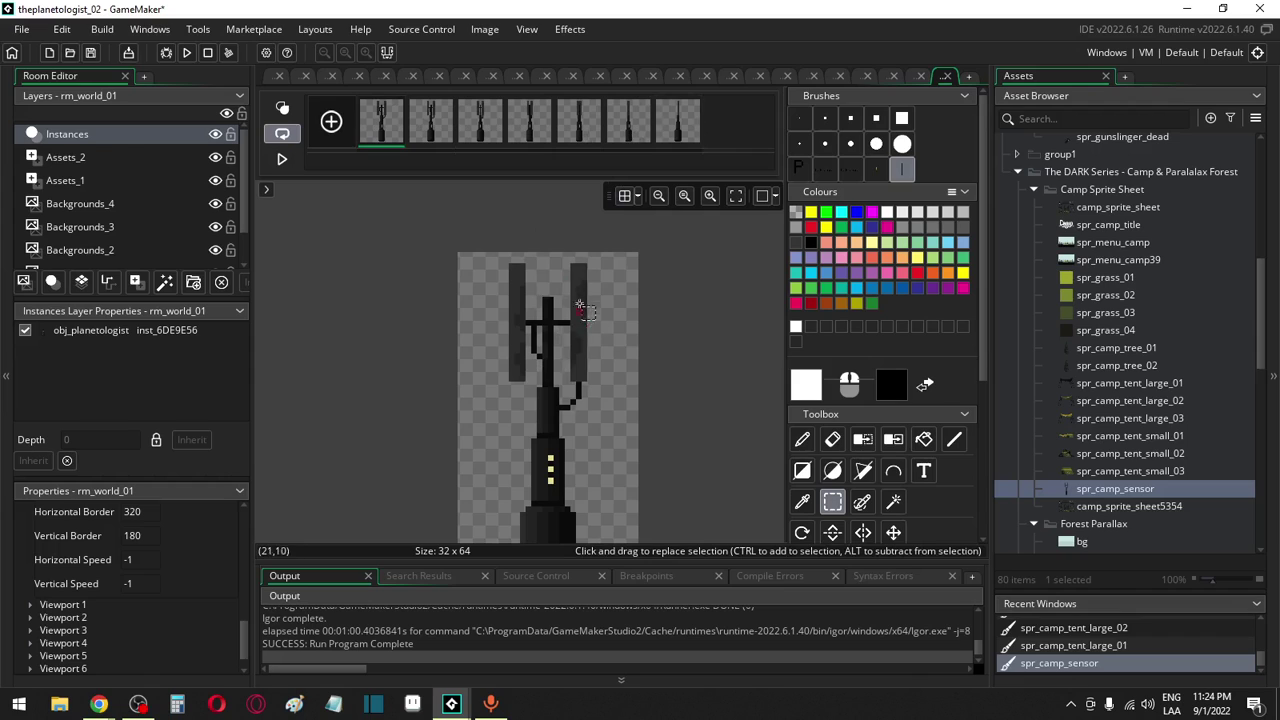
{"action": "left_click_drag", "start_coordinate": [574, 267], "coordinate": [574, 346]}
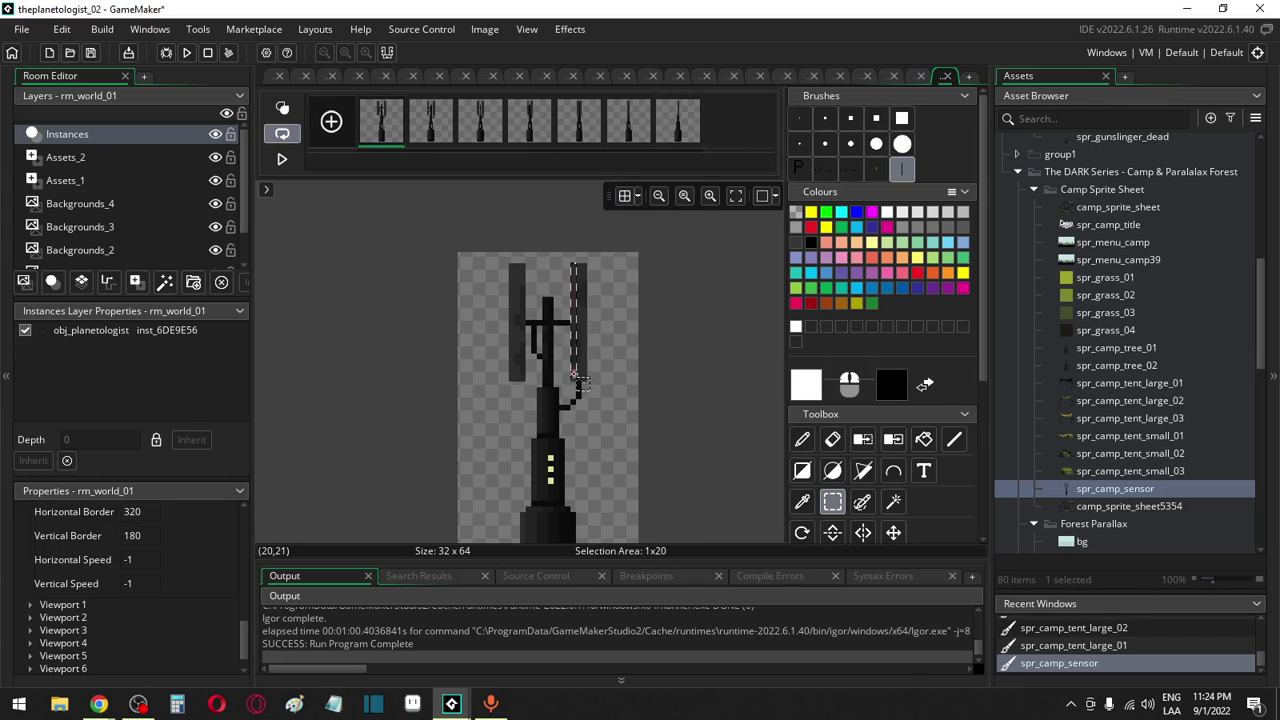
{"action": "key", "text": "d"}
{"action": "left_click", "coordinate": [670, 120]}
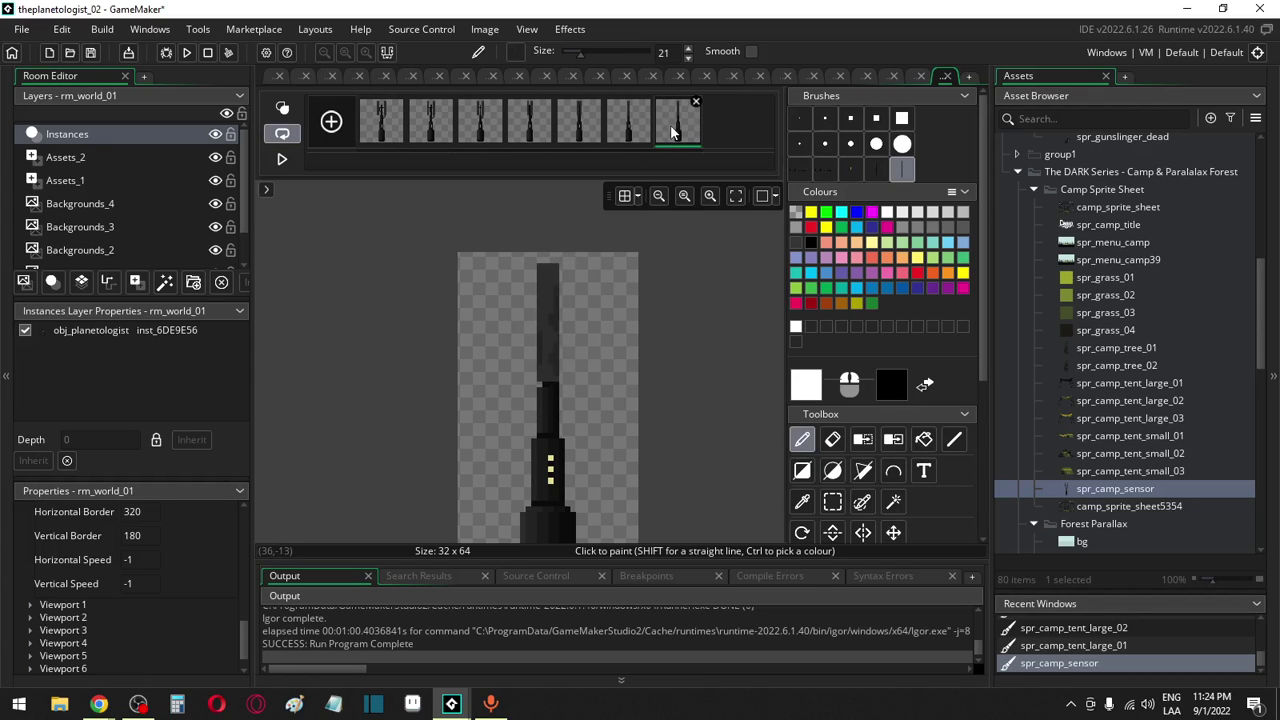
Duplicate the seventh frame and move the right part of the panel one pixel outward in the eighth frame
{"action": "key", "text": "ctrl+v"}
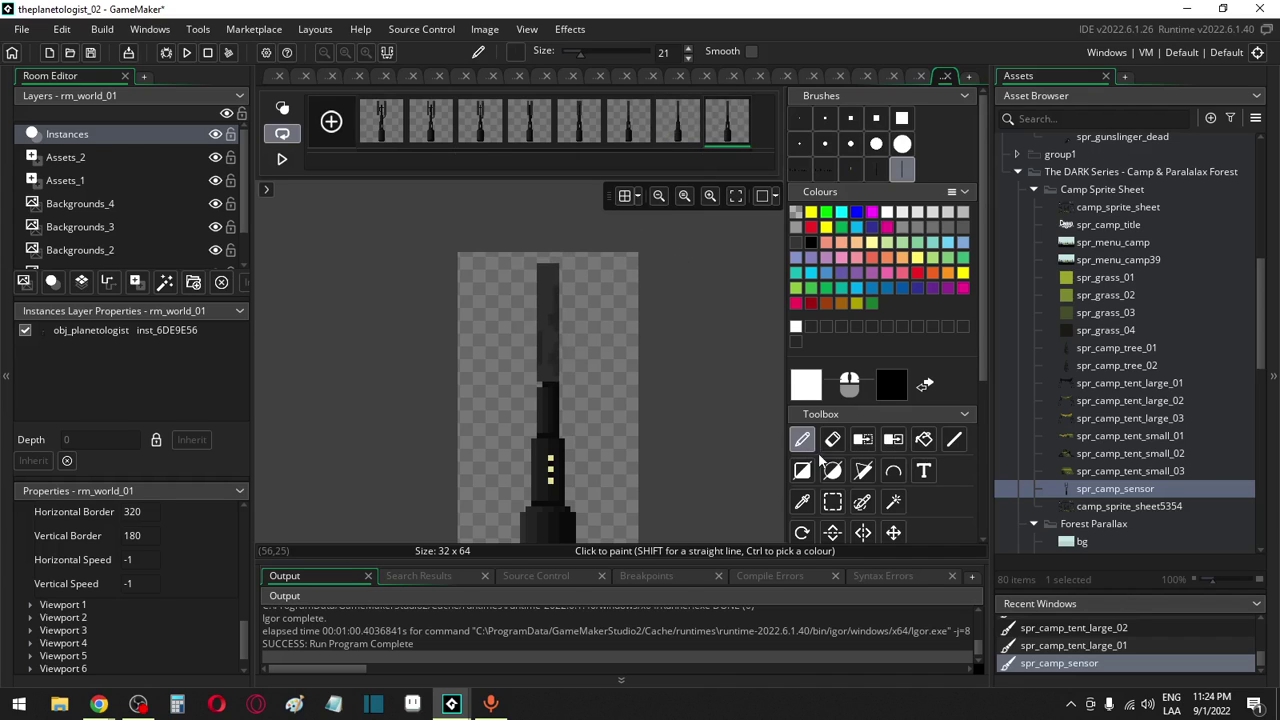
{"action": "left_click", "coordinate": [832, 501]}
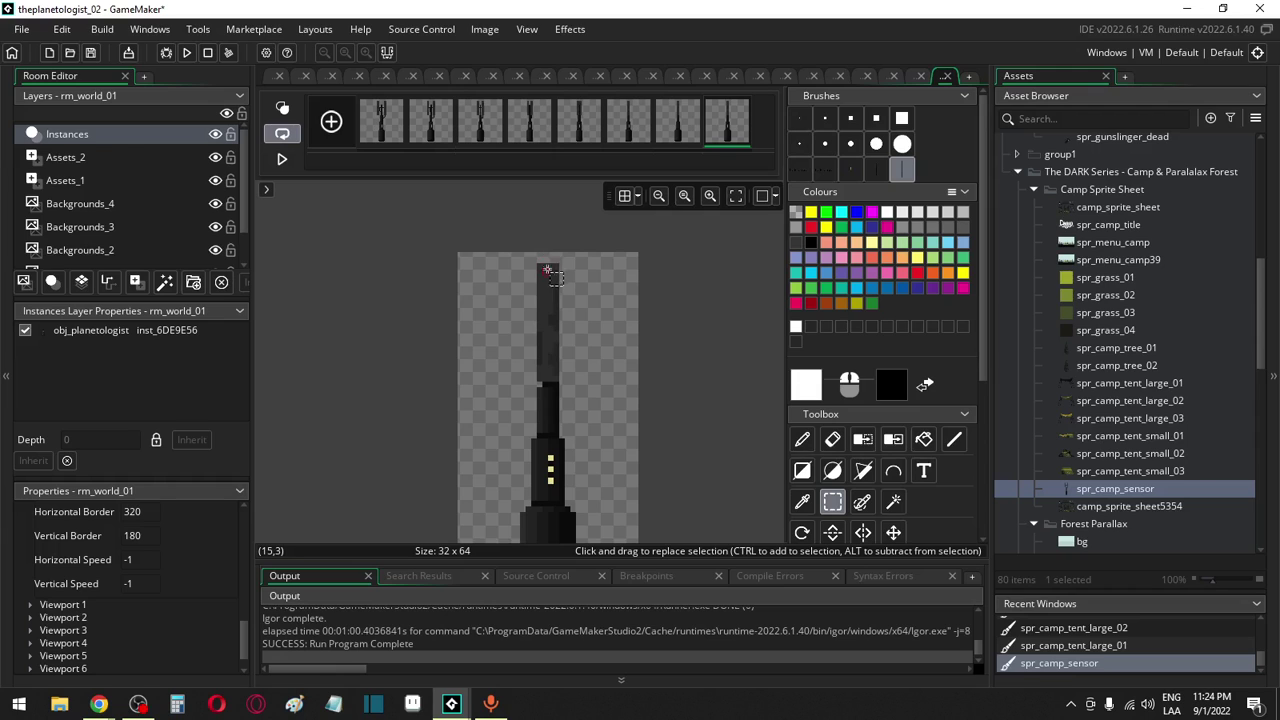
{"action": "left_click_drag", "start_coordinate": [546, 269], "coordinate": [577, 369]}
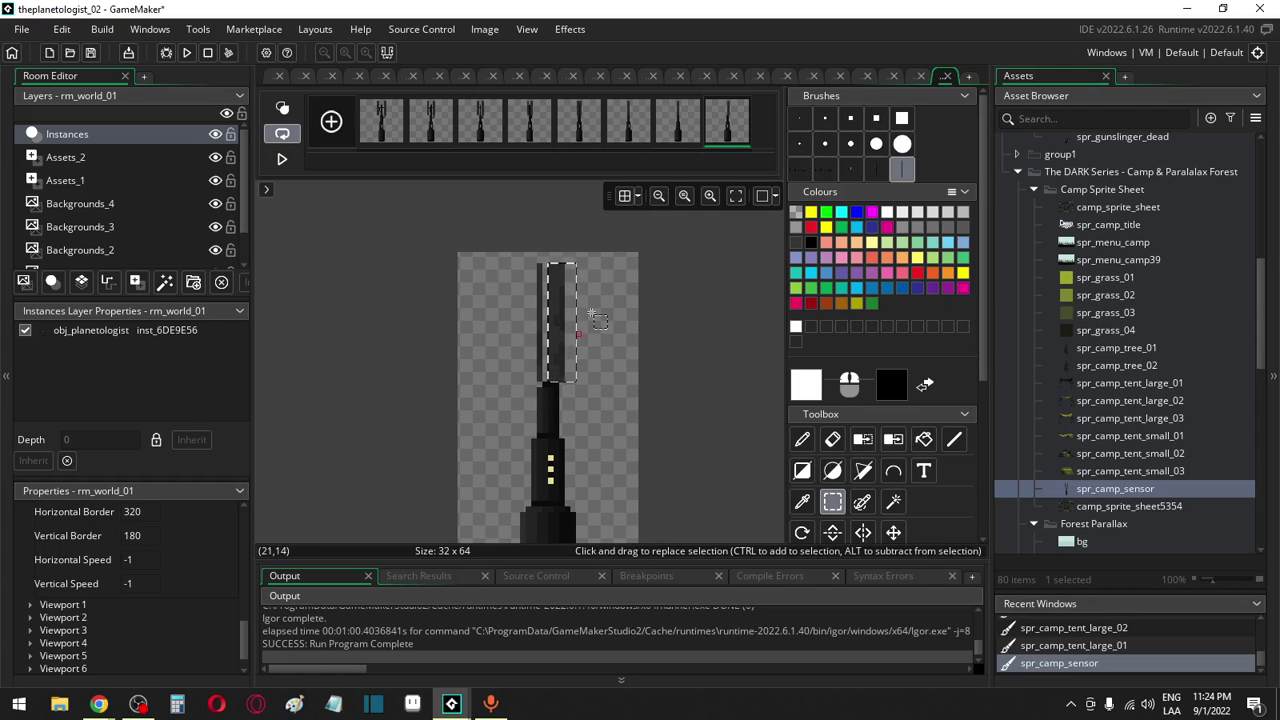
Capture a strip of the first frame's right panel as a brush and stamp it as the left panel in the eighth frame
{"action": "left_click", "coordinate": [677, 122]}
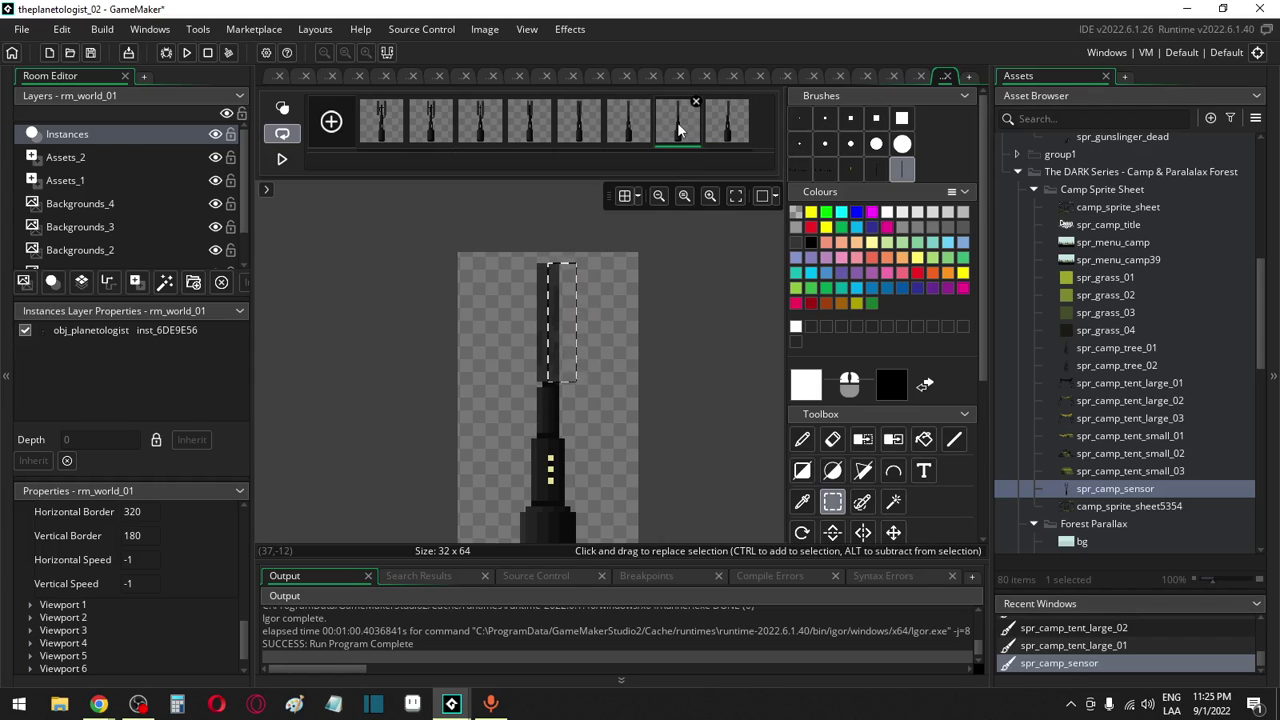
{"action": "left_click", "coordinate": [380, 122]}
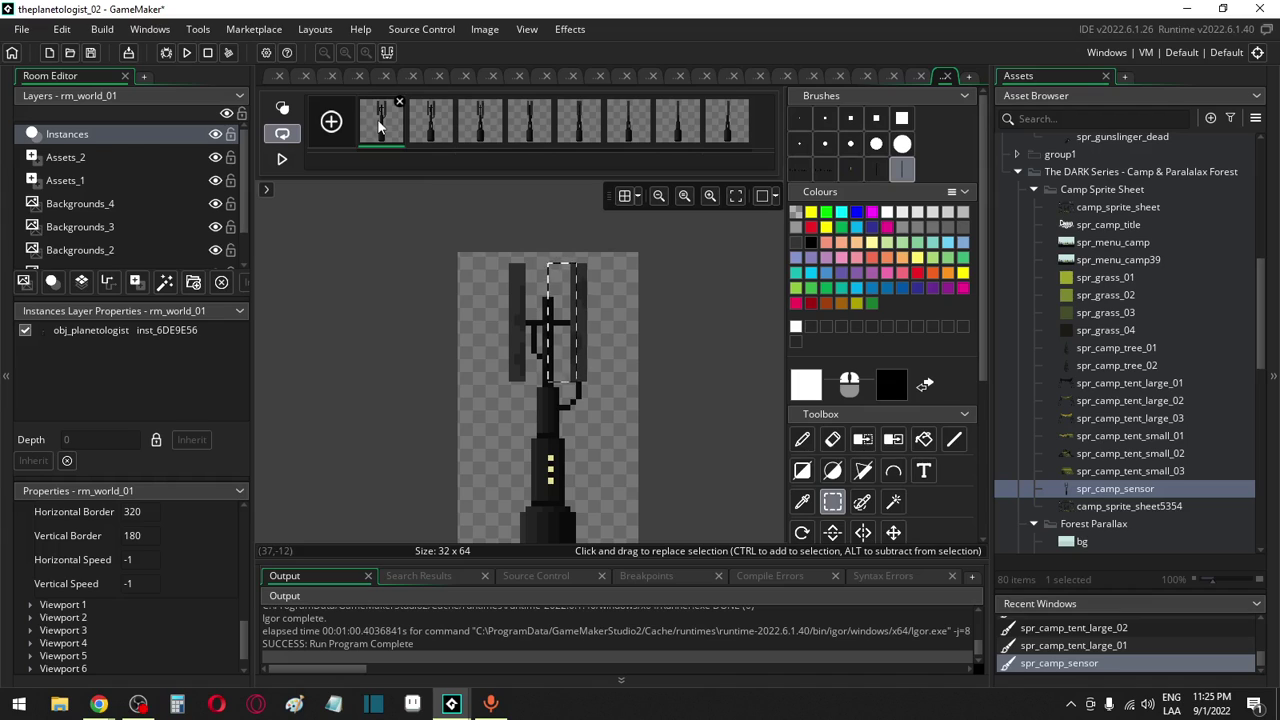
{"action": "left_click", "coordinate": [772, 465]}
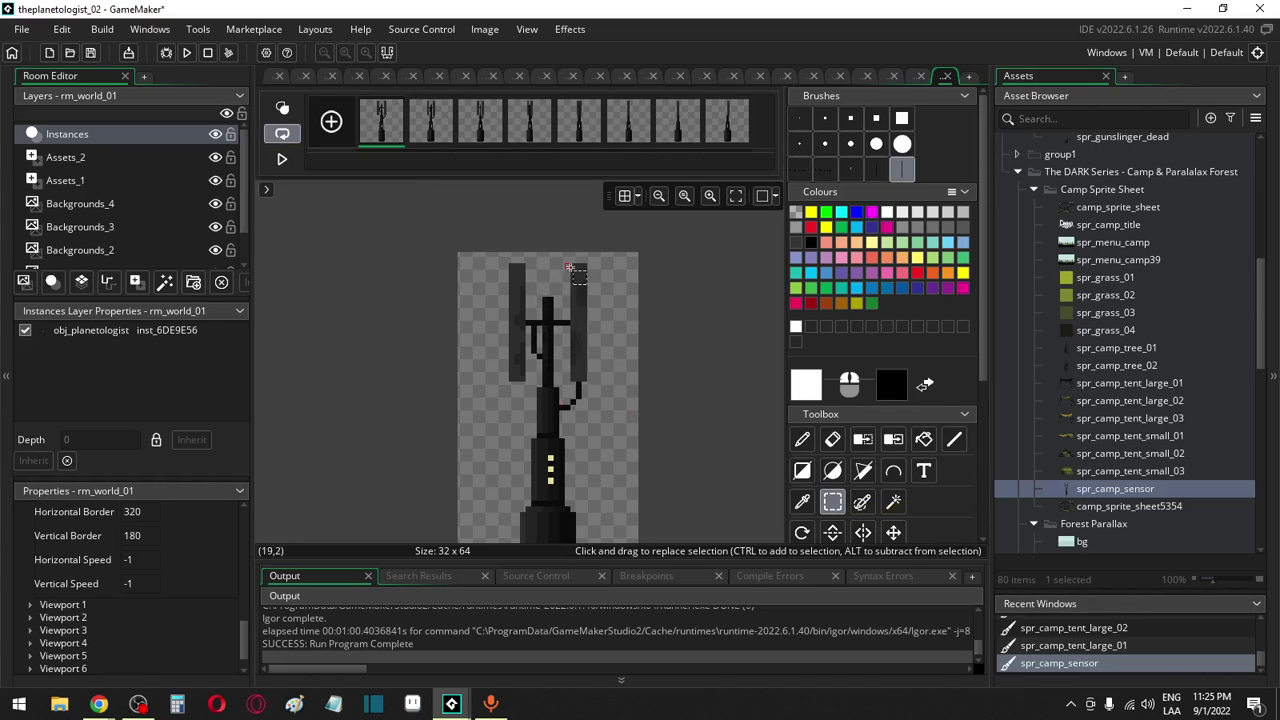
{"action": "left_click_drag", "start_coordinate": [574, 265], "coordinate": [579, 386]}
{"action": "key", "text": "d"}
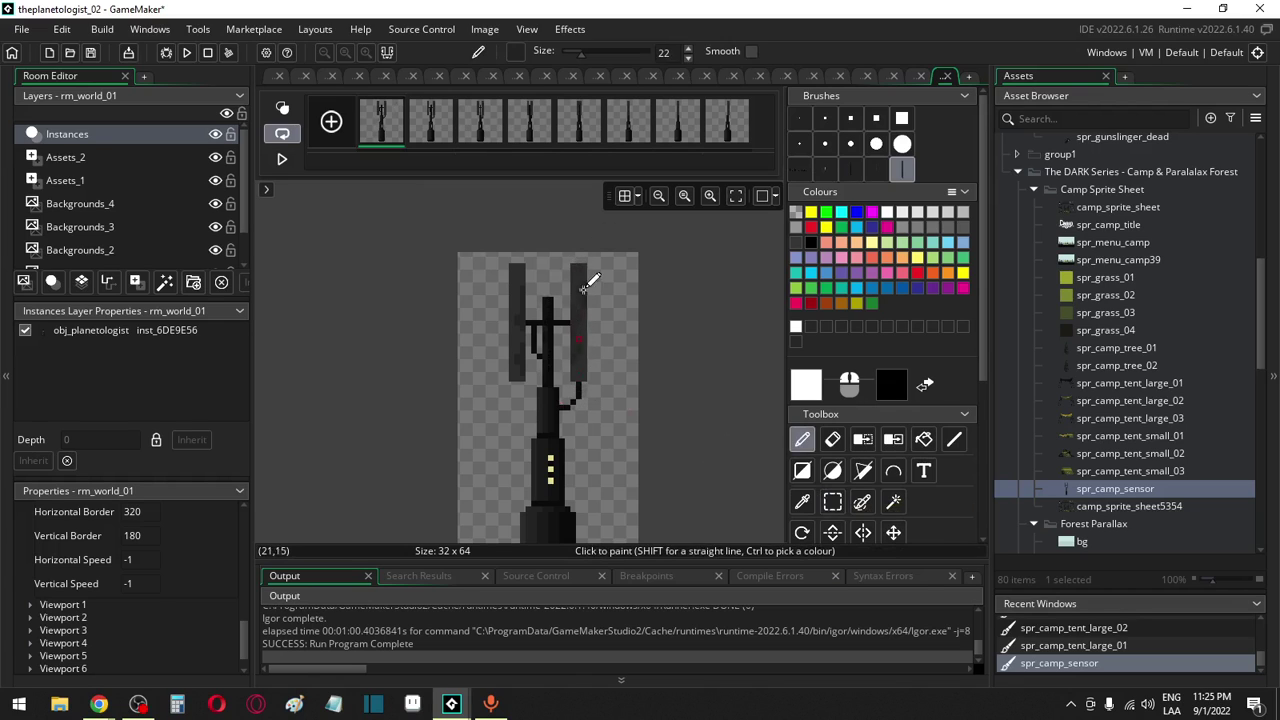
{"action": "left_click", "coordinate": [685, 124]}
{"action": "left_click", "coordinate": [724, 128]}
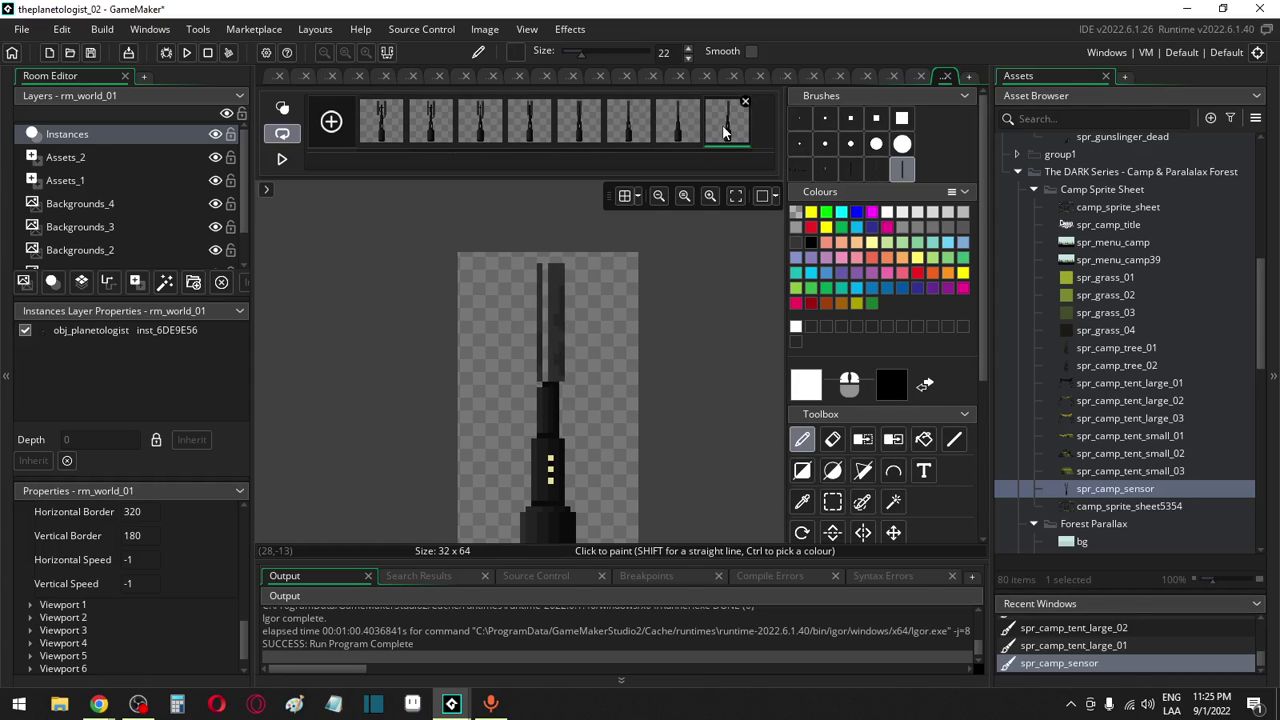
{"action": "left_click", "coordinate": [541, 321]}
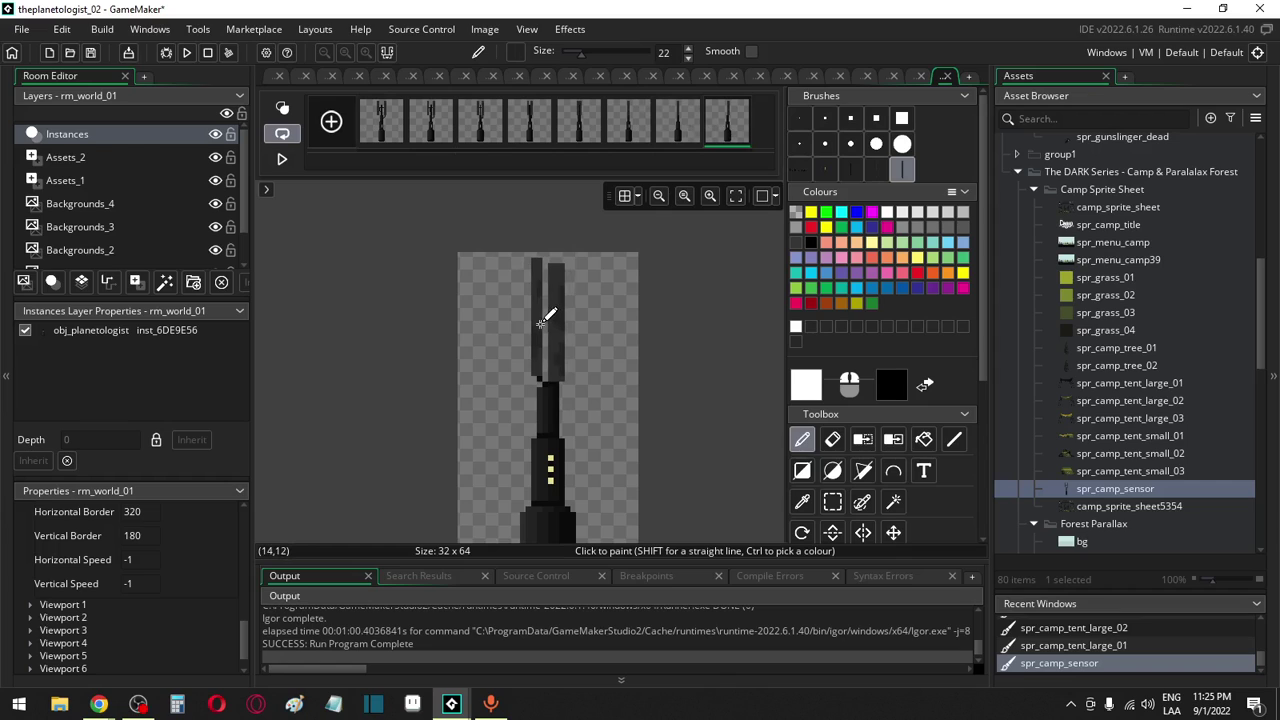
{"action": "left_click", "coordinate": [530, 310]}
Capture the central mast section of the second frame as a brush and return to the eighth frame
{"action": "left_click", "coordinate": [439, 120]}
{"action": "left_click", "coordinate": [832, 501]}
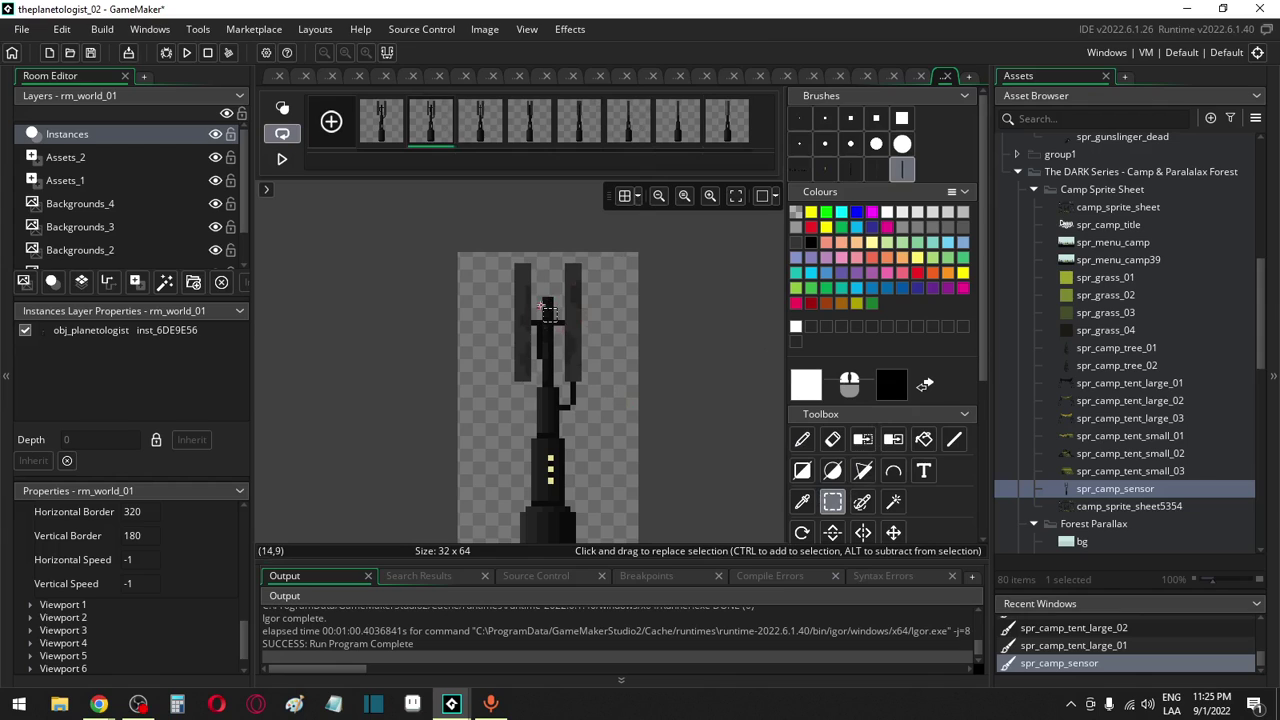
{"action": "left_click_drag", "start_coordinate": [540, 299], "coordinate": [566, 392]}
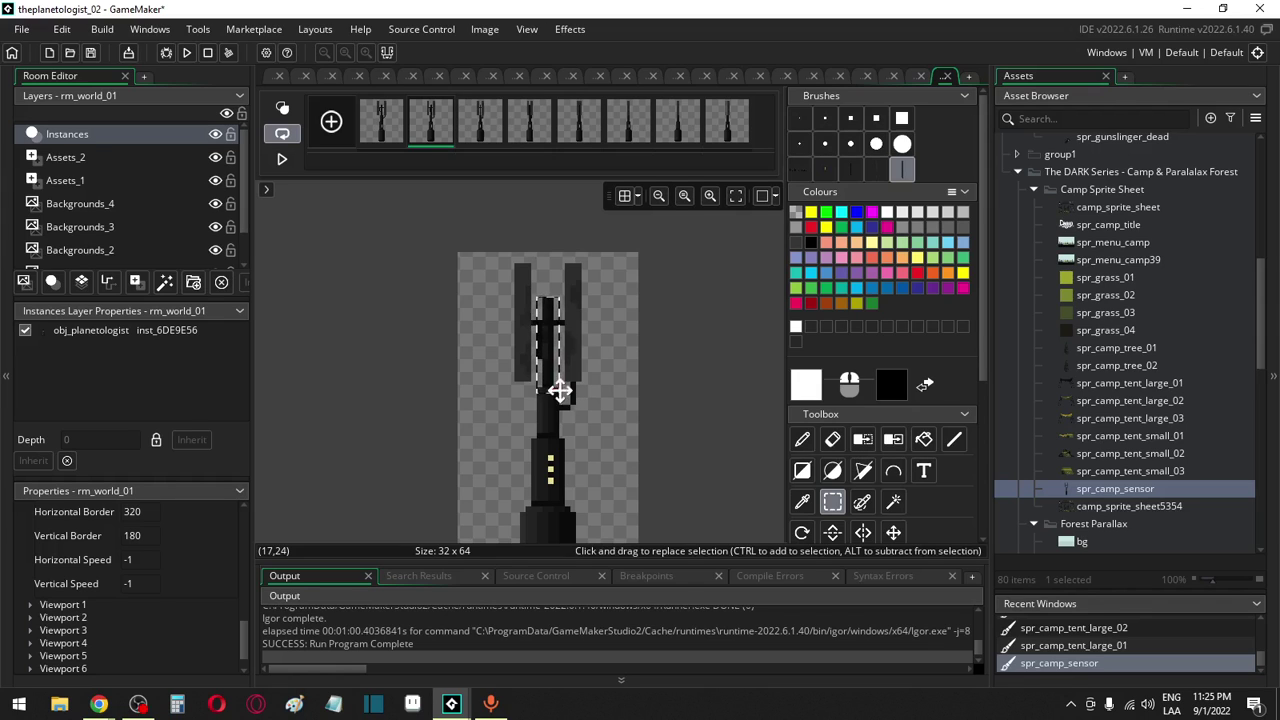
{"action": "key", "text": "d"}
{"action": "key", "text": "Left"}
{"action": "key", "text": "Left"}
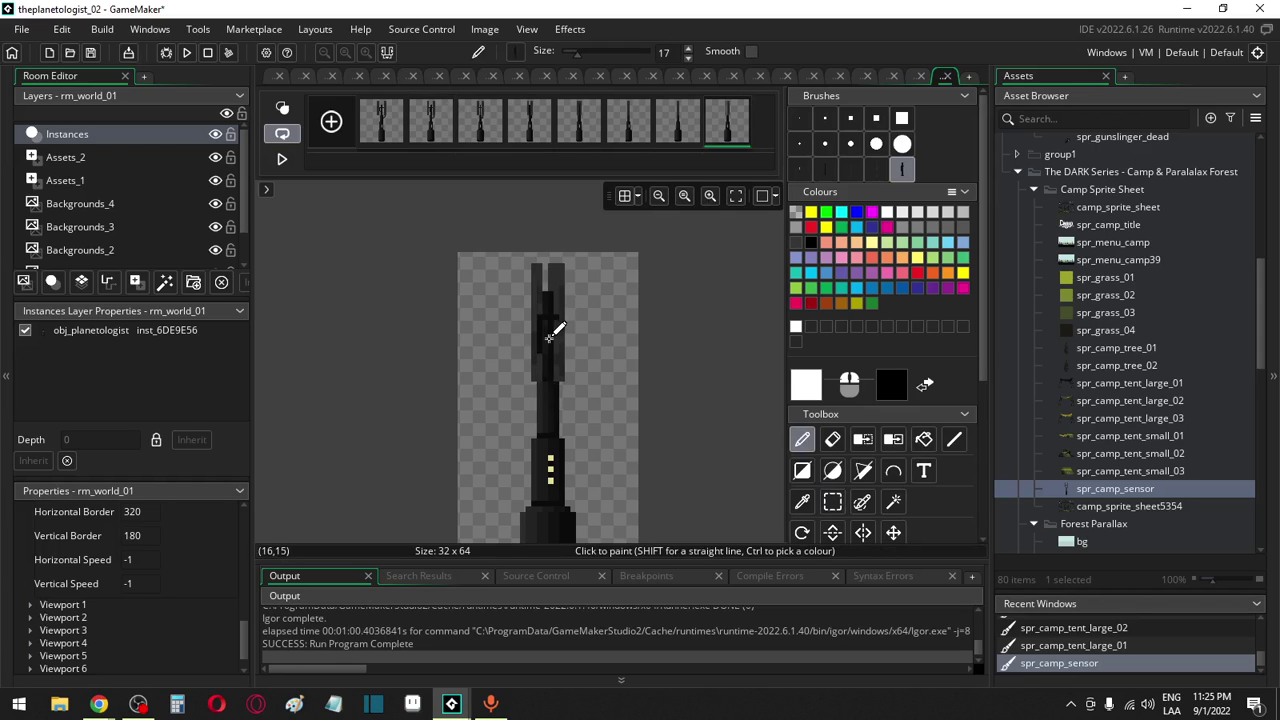
Move both antenna panels of the eighth frame down beside the base and try the captured mast brush above it
{"action": "left_click", "coordinate": [832, 501]}
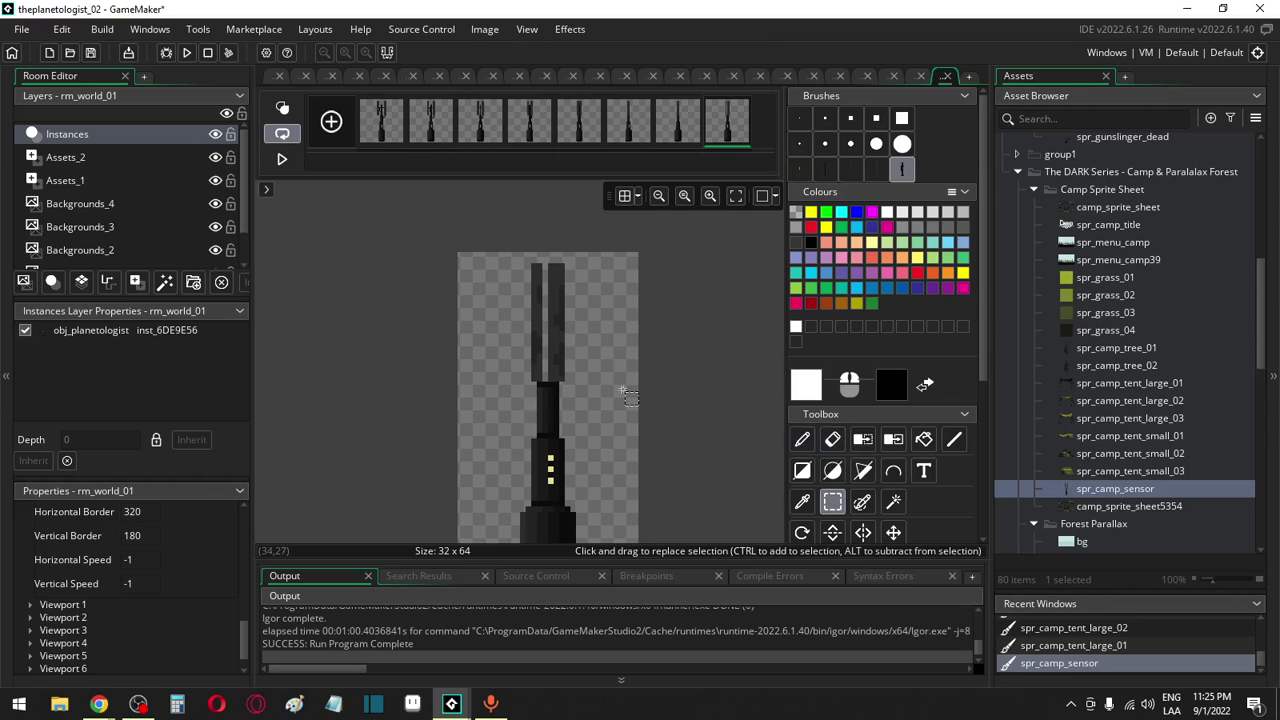
{"action": "left_click_drag", "start_coordinate": [519, 260], "coordinate": [600, 383]}
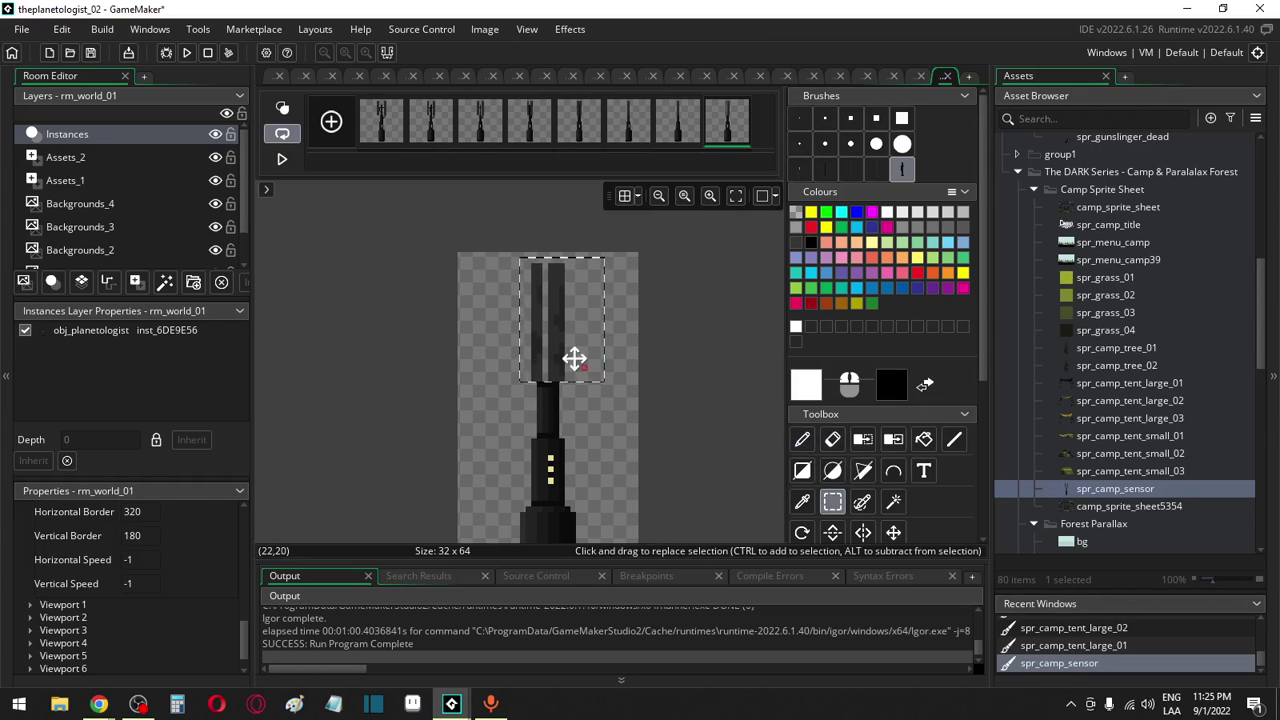
{"action": "mouse_move", "coordinate": [551, 344]}
{"action": "left_mouse_down"}
{"action": "mouse_move", "coordinate": [517, 349]}
{"action": "mouse_move", "coordinate": [477, 463]}
{"action": "mouse_move", "coordinate": [491, 500]}
{"action": "left_mouse_up"}
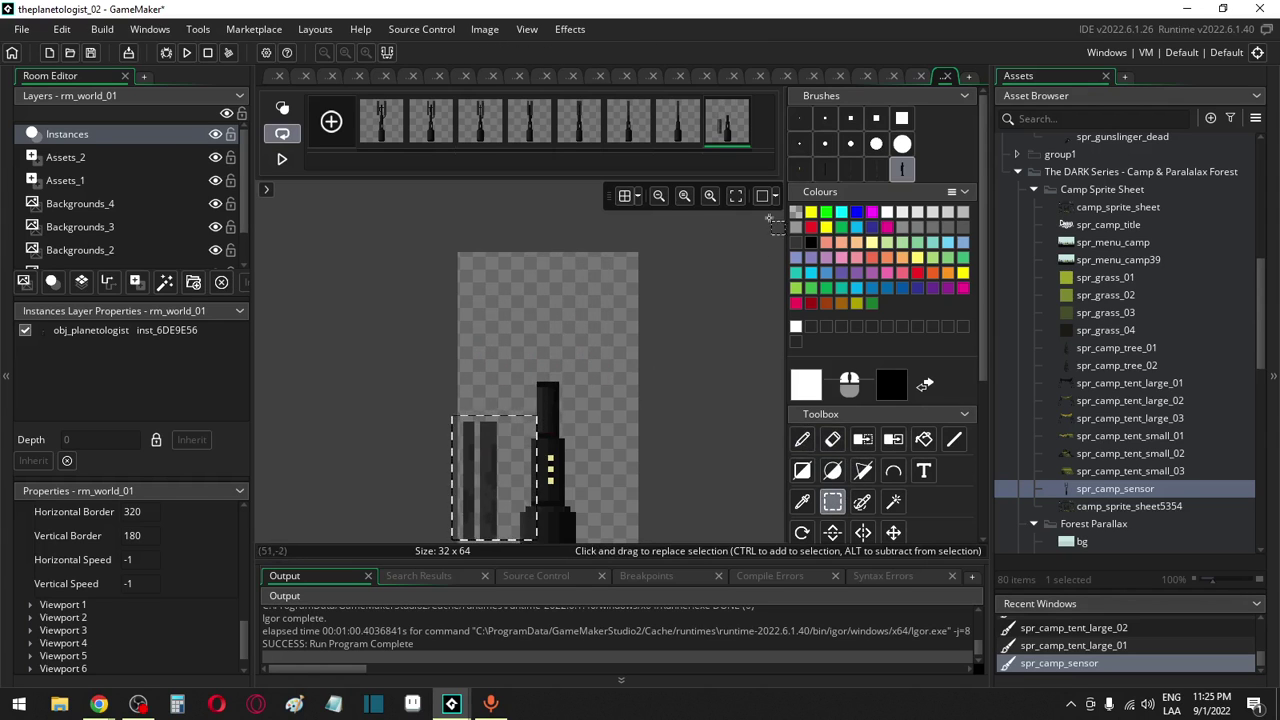
{"action": "left_click", "coordinate": [893, 171]}
{"action": "left_click_drag", "start_coordinate": [547, 292], "coordinate": [548, 375]}
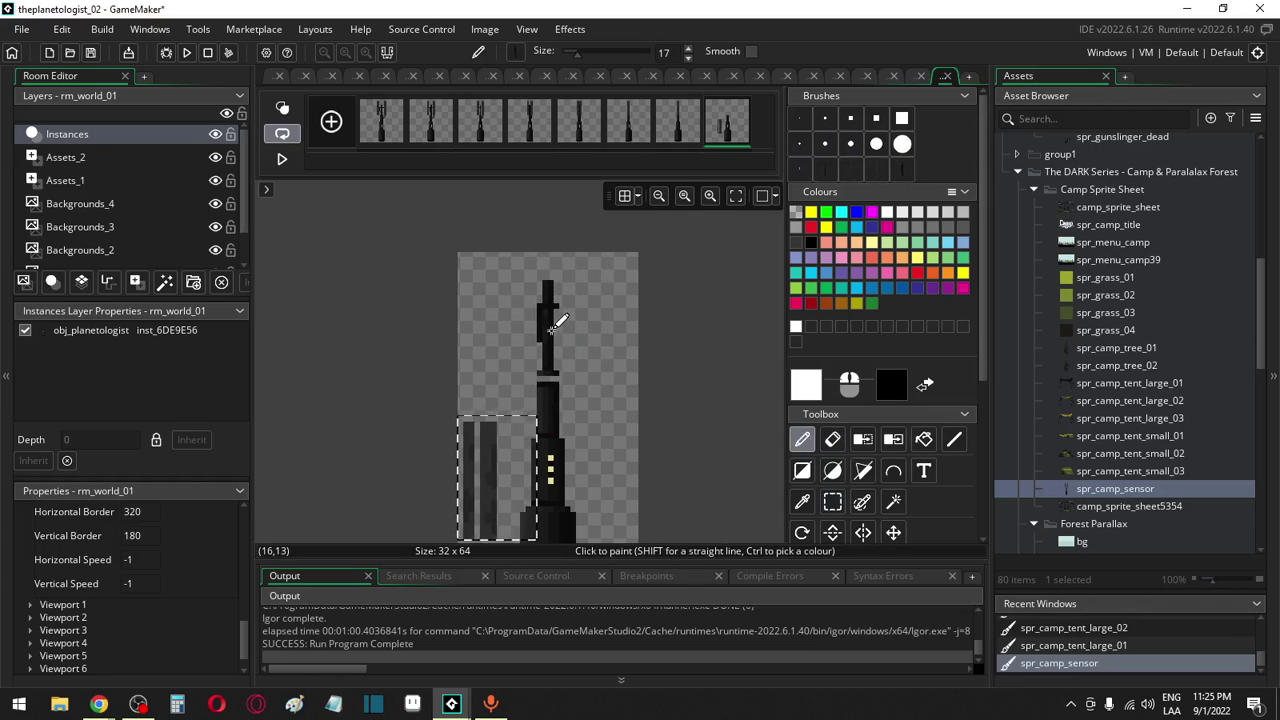
Capture the first frame's central mast section, excluding the panels, as a new brush for the eighth frame
{"action": "left_click", "coordinate": [384, 125]}
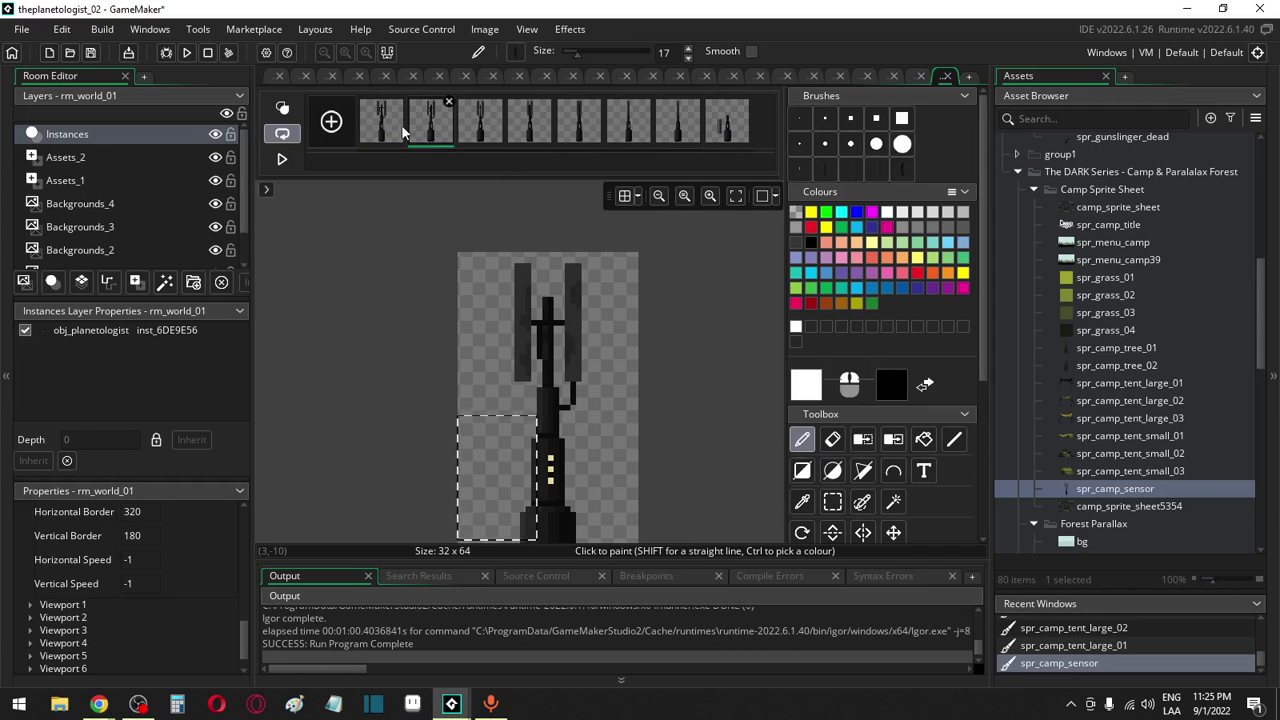
{"action": "left_click", "coordinate": [832, 501]}
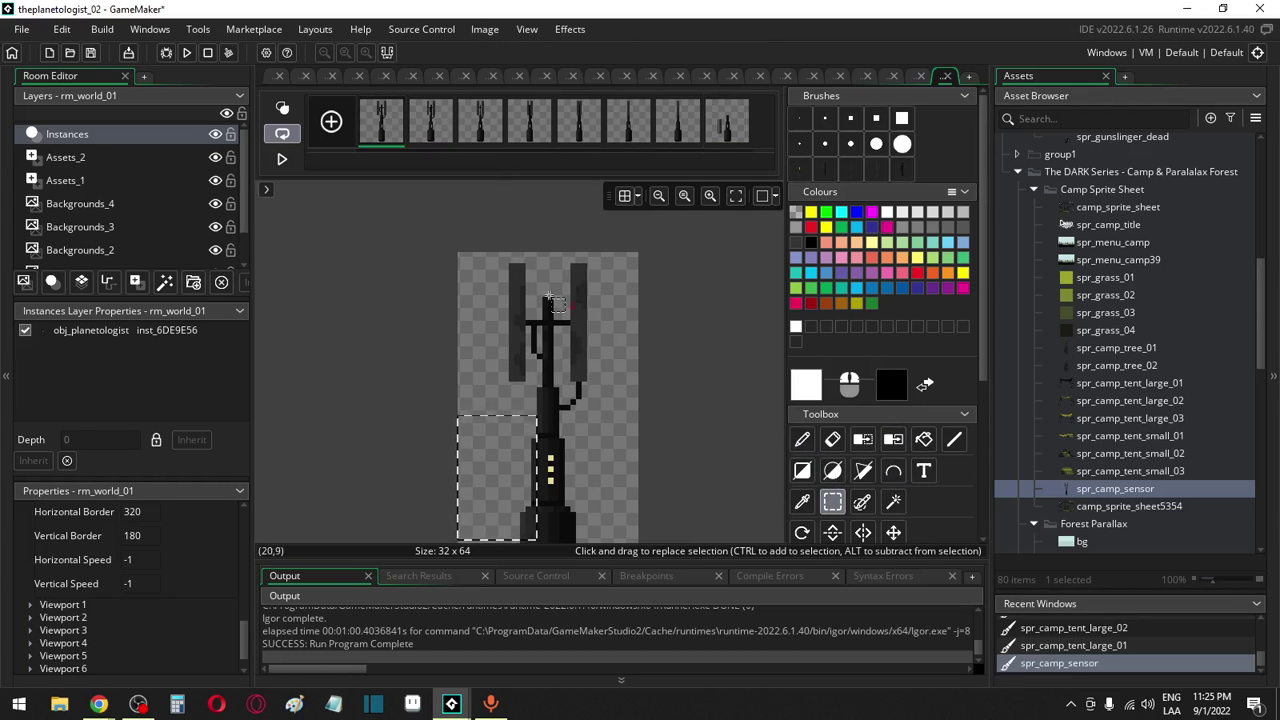
{"action": "left_click_drag", "start_coordinate": [556, 317], "coordinate": [559, 388]}
{"action": "key", "text": "d"}
{"action": "left_click", "coordinate": [725, 119]}
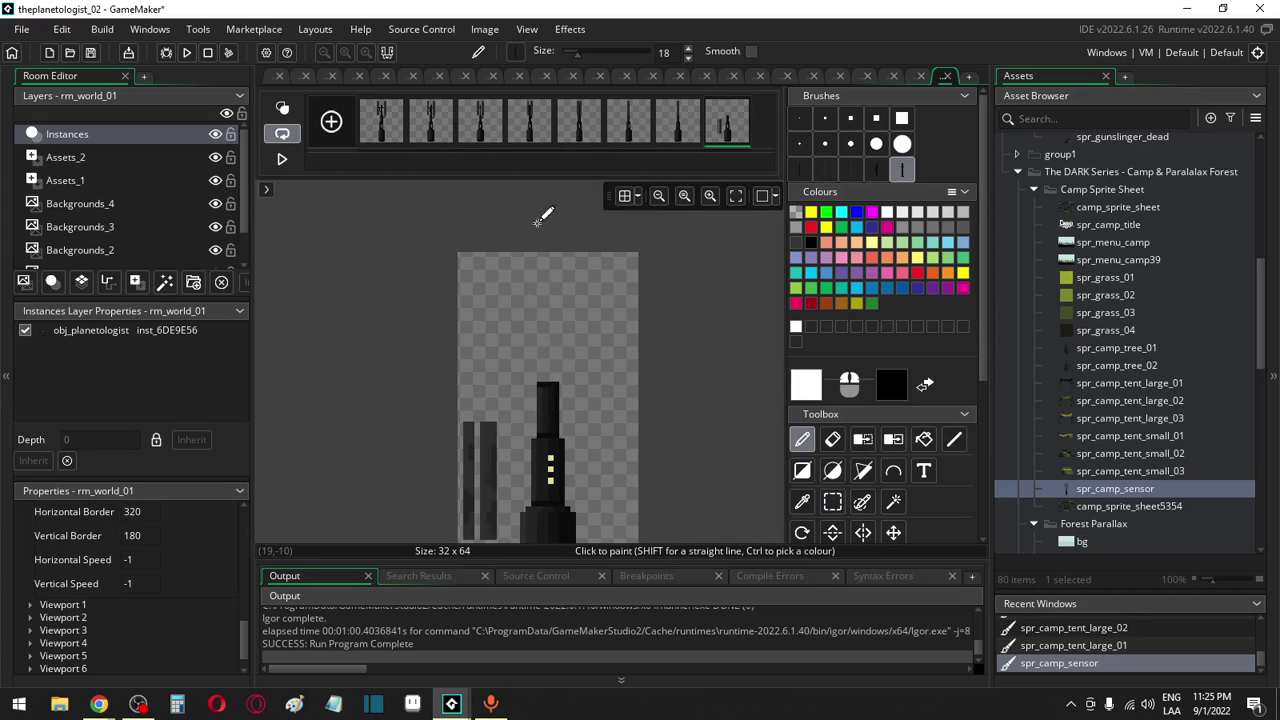
Try stamping the mast brush above the eighth frame's base and compare it with the third frame
{"action": "left_click_drag", "start_coordinate": [551, 321], "coordinate": [551, 337]}
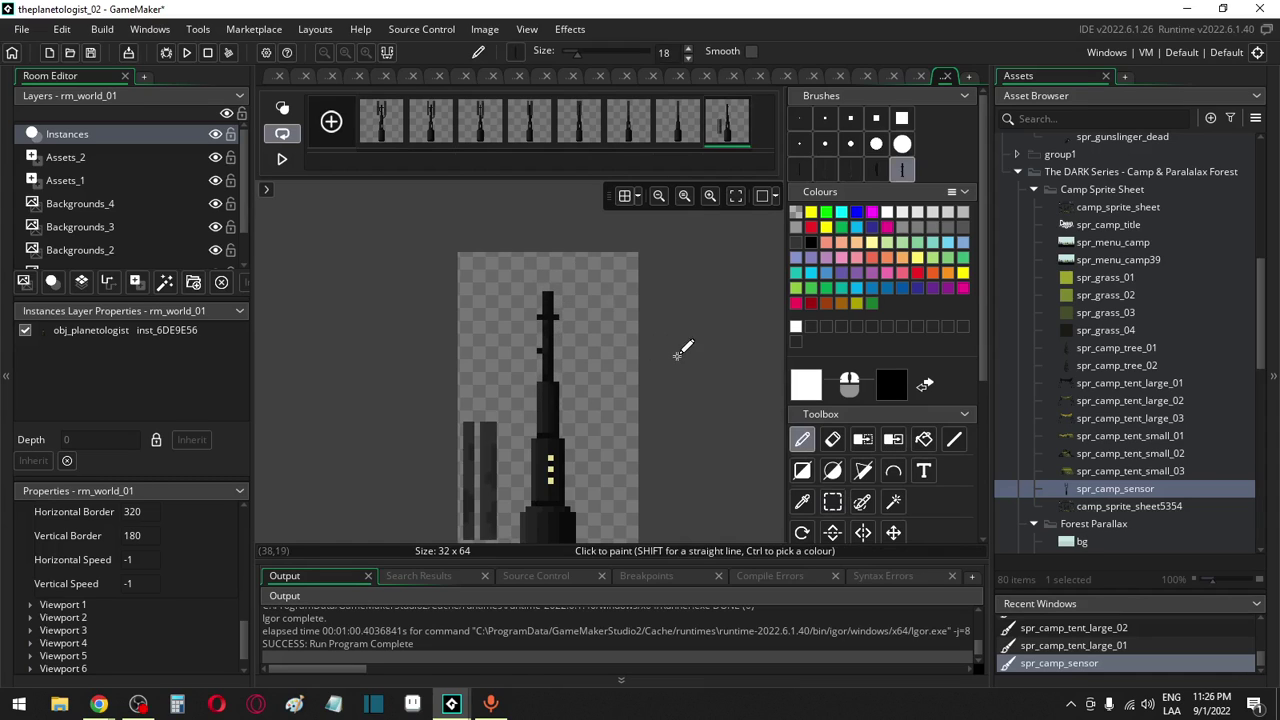
{"action": "left_click", "coordinate": [490, 128]}
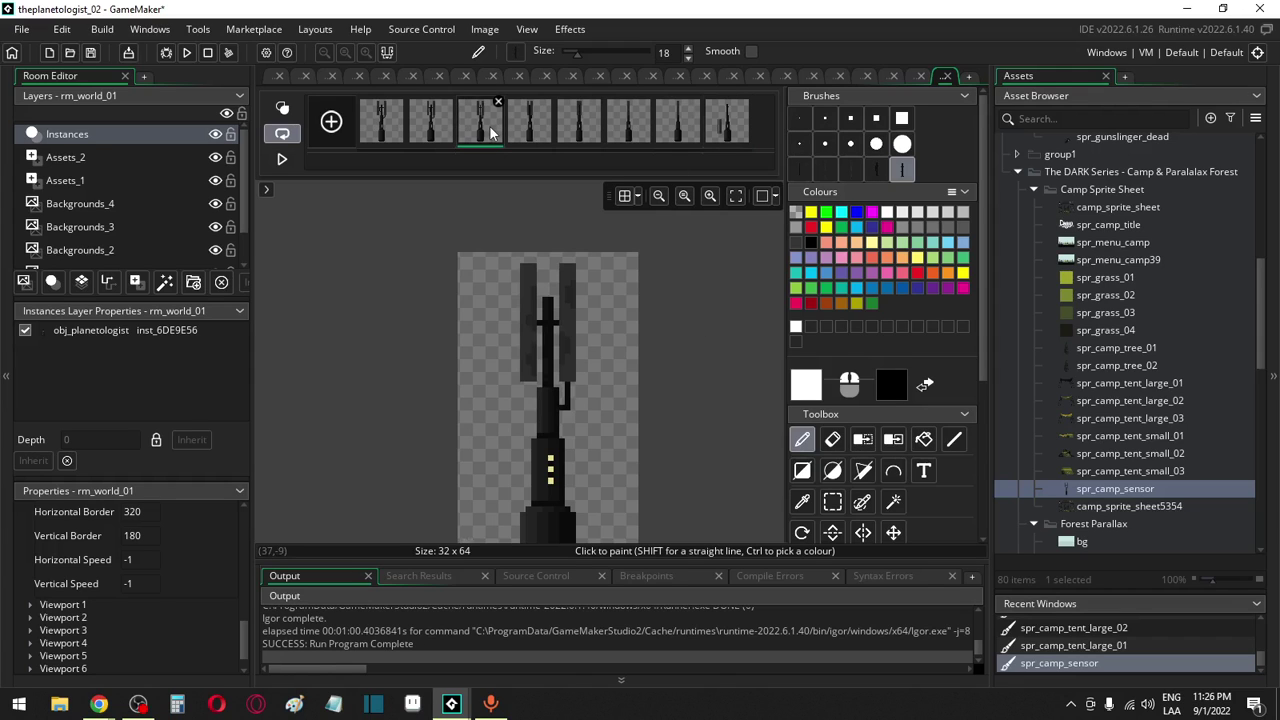
{"action": "left_click", "coordinate": [728, 132]}
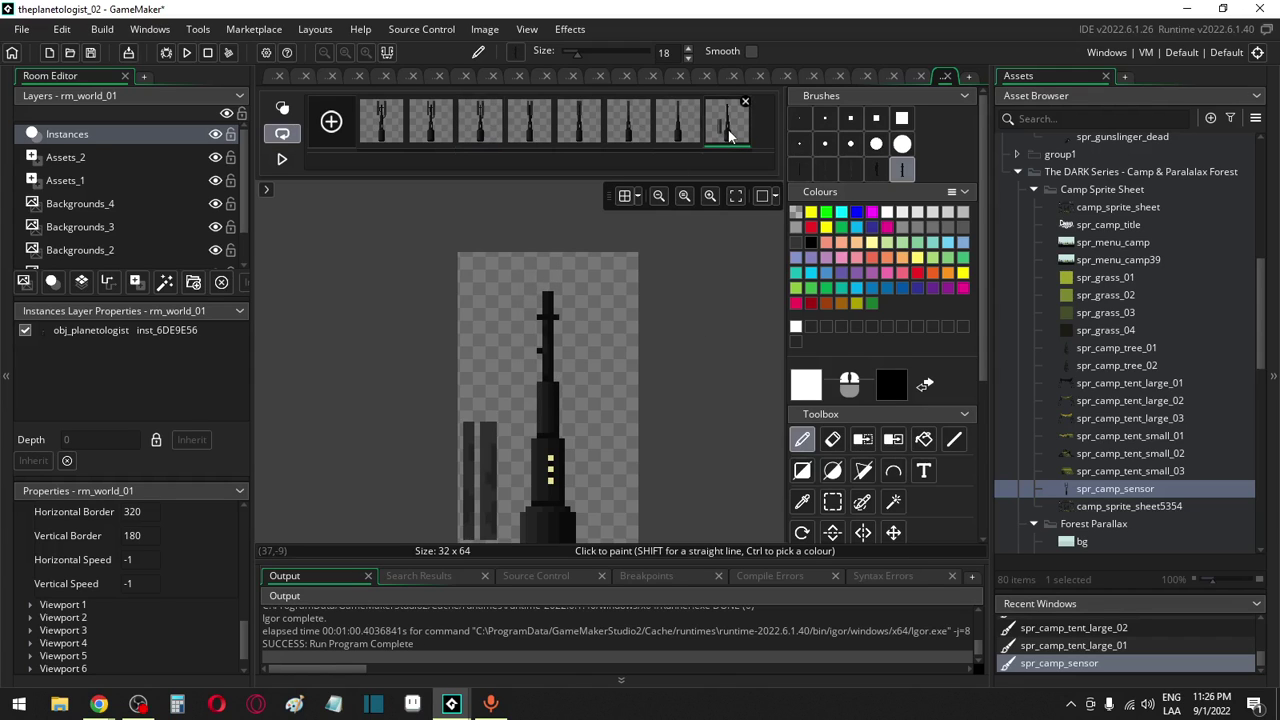
{"action": "key", "text": "ctrl+z"}
{"action": "key", "text": "ctrl+y"}
Clear the eighth frame's mast stamp using transparency as the secondary colour and restamp the mast one pixel lower
{"action": "right_click", "coordinate": [795, 213]}
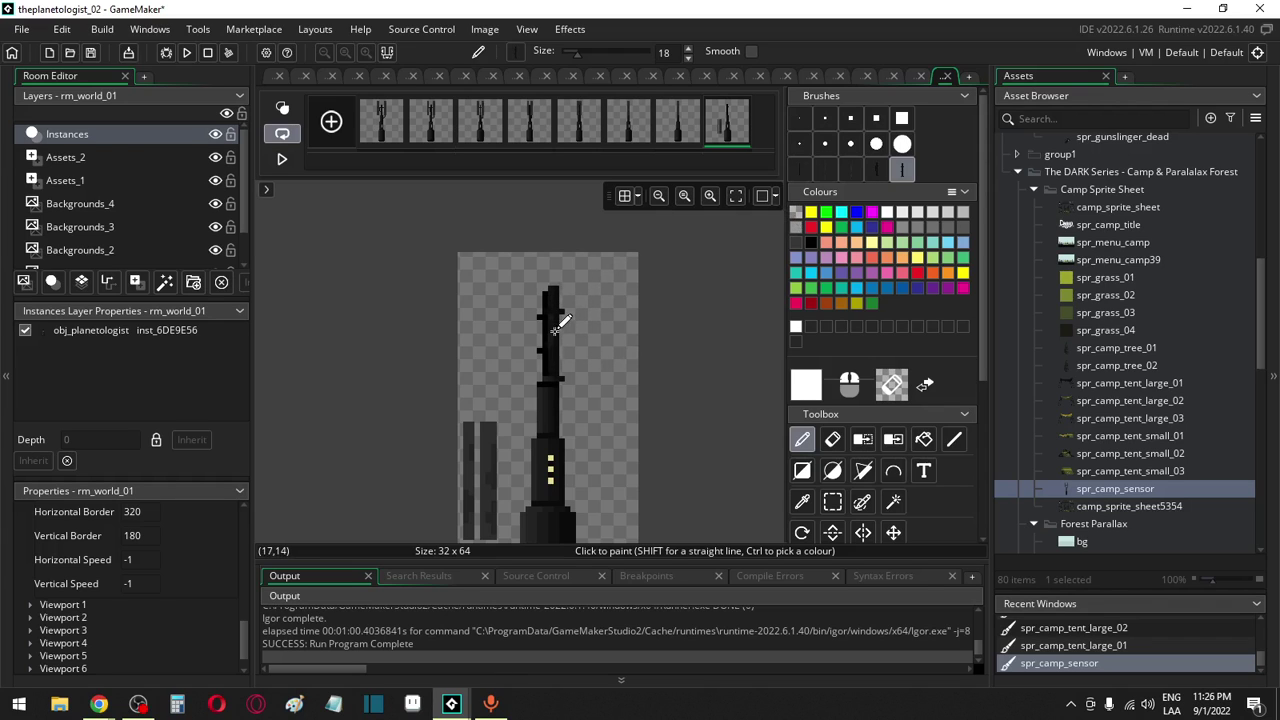
{"action": "key", "text": "e"}
{"action": "key", "text": "d"}
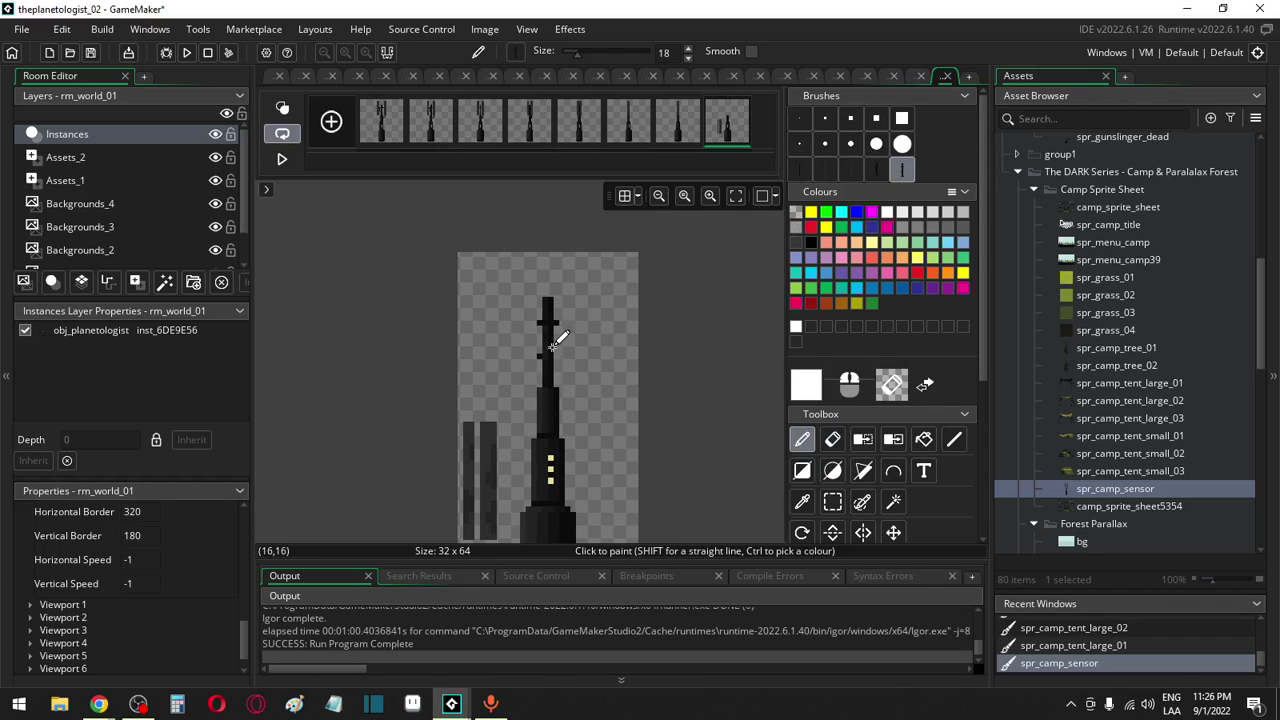
{"action": "right_click_drag", "start_coordinate": [563, 348], "coordinate": [552, 385]}
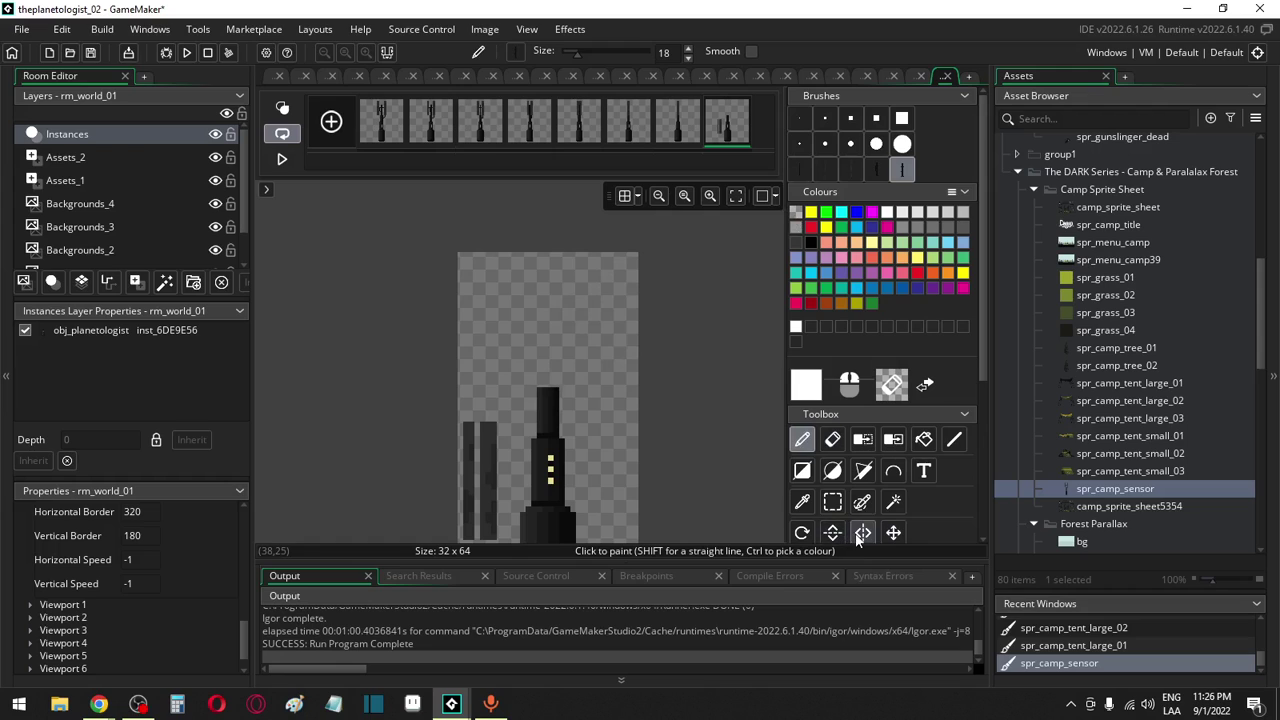
{"action": "left_click_drag", "start_coordinate": [548, 385], "coordinate": [555, 338]}
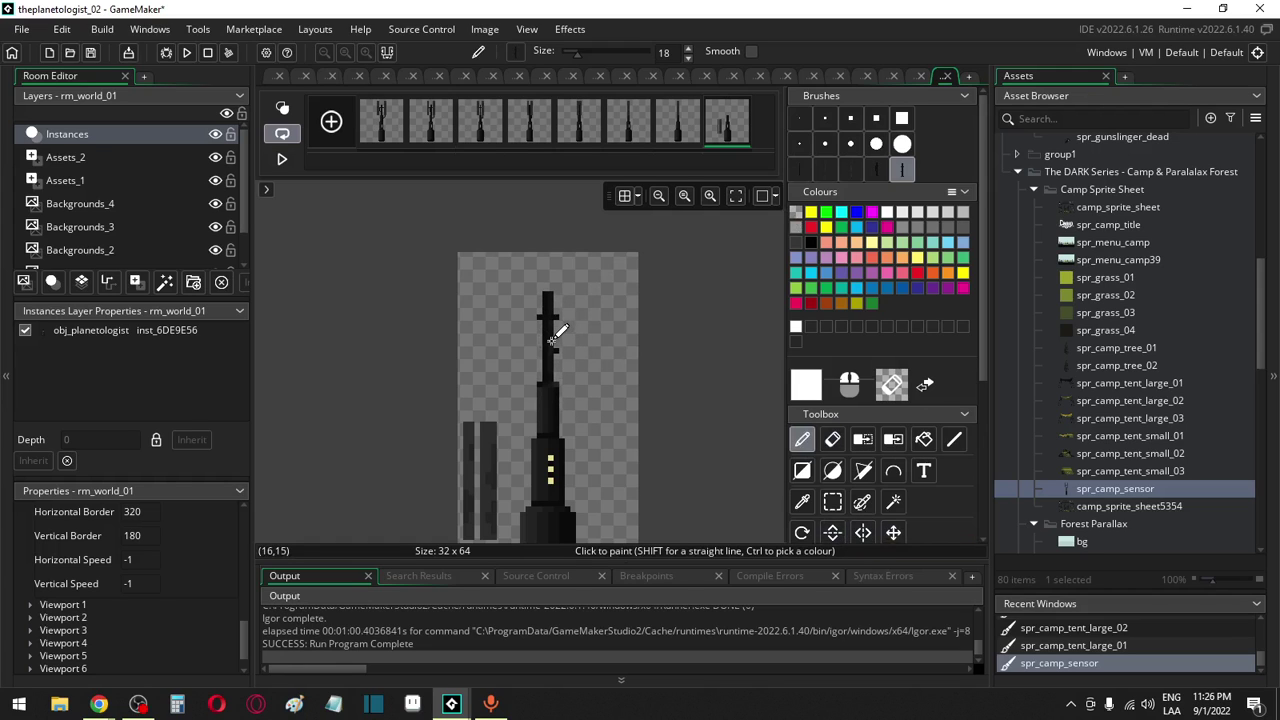
{"action": "key", "text": "ctrl+z"}
{"action": "left_click_drag", "start_coordinate": [548, 390], "coordinate": [555, 338]}
{"action": "key", "text": "space"}
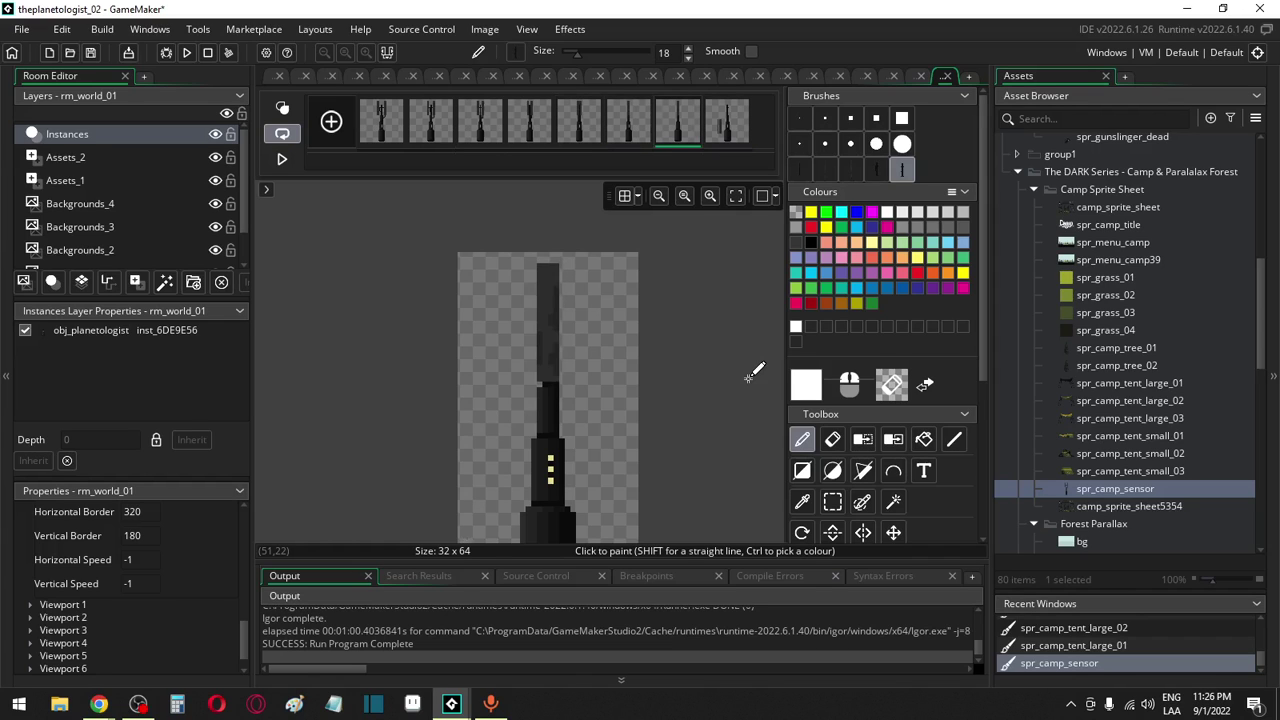
Select the two parked panels in the eighth frame and move them back up over the mast
{"action": "left_click", "coordinate": [832, 501]}
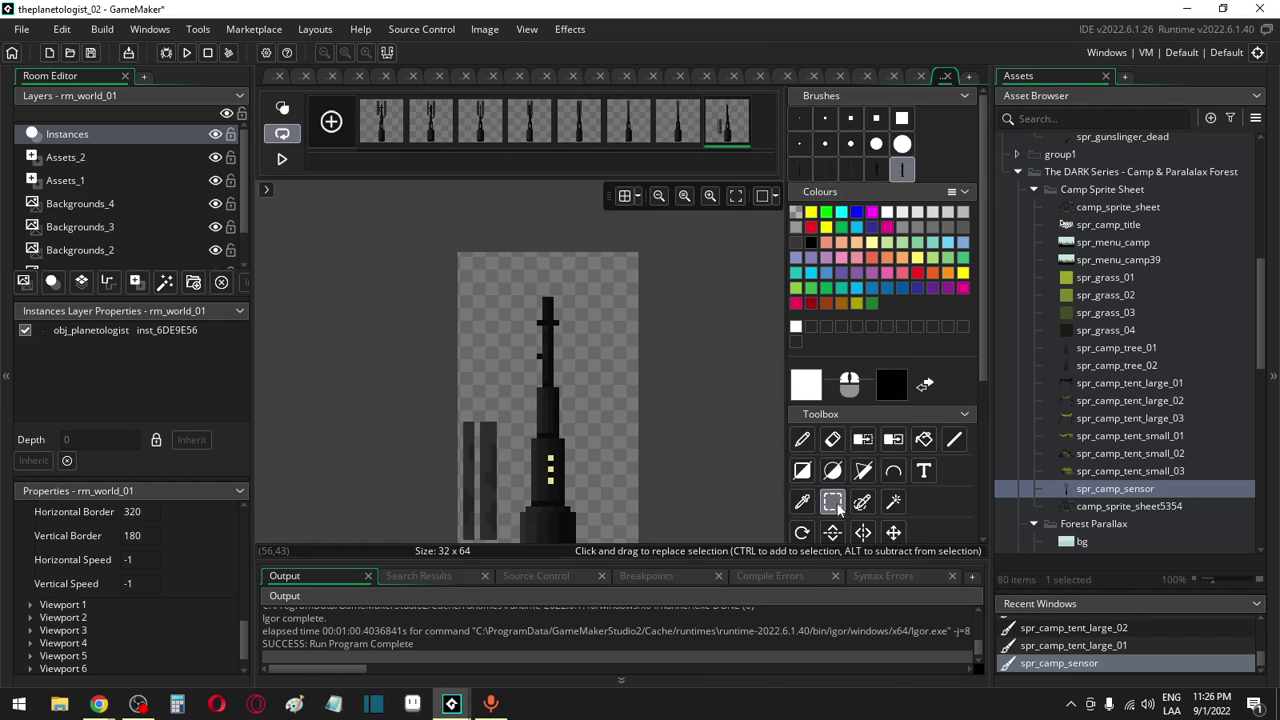
{"action": "left_click_drag", "start_coordinate": [446, 411], "coordinate": [510, 545]}
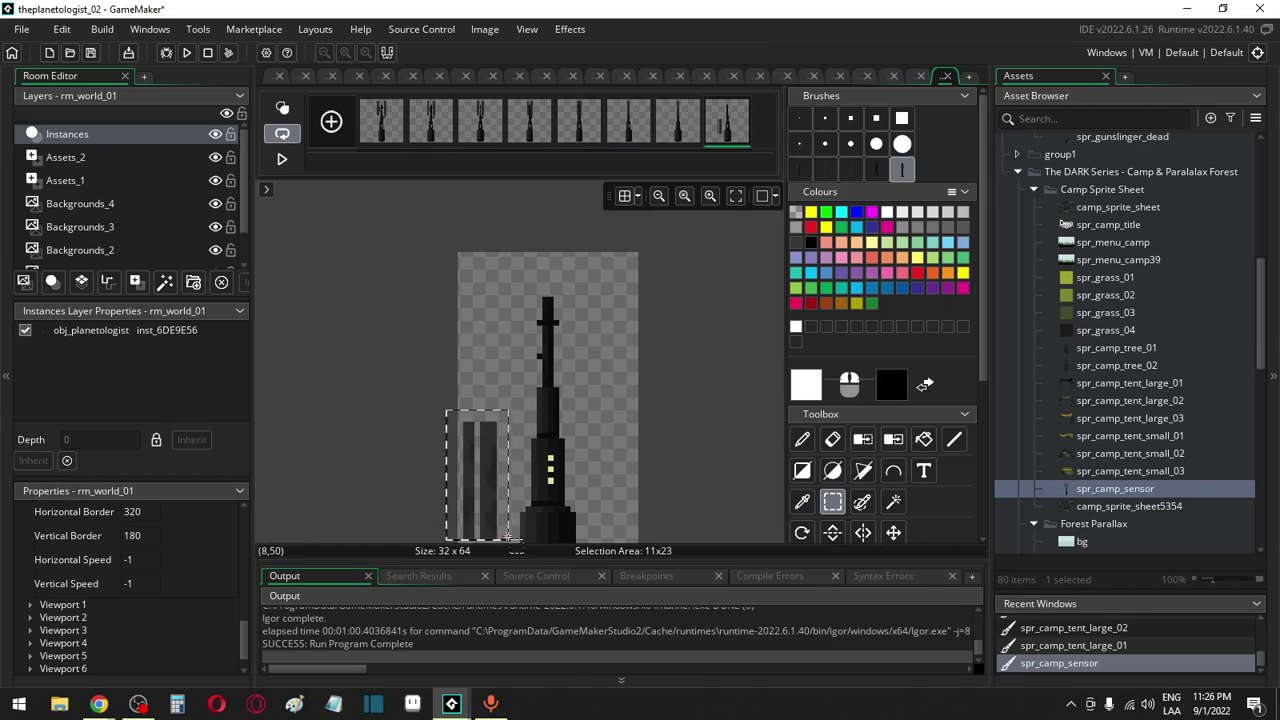
{"action": "left_click_drag", "start_coordinate": [478, 500], "coordinate": [550, 352]}
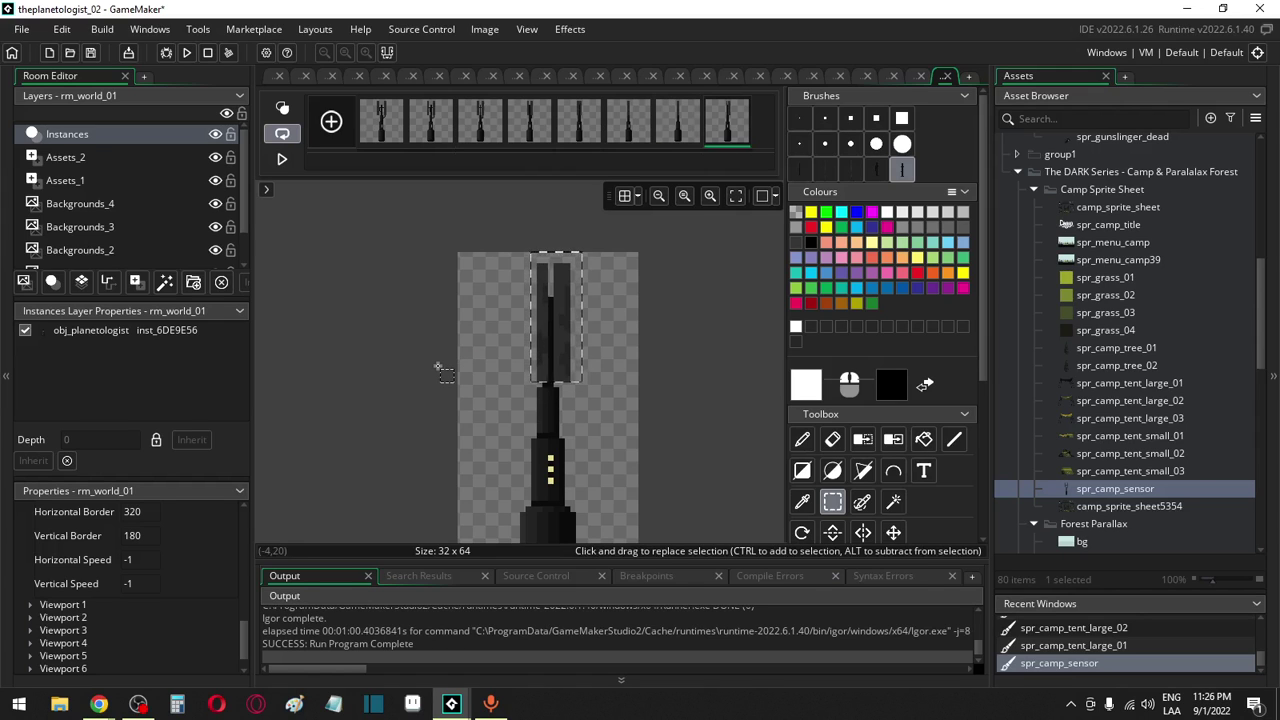
Select the eighth frame's two panels separately and move each one outward, clear of the mast
{"action": "left_click", "coordinate": [522, 275]}
{"action": "left_click_drag", "start_coordinate": [531, 265], "coordinate": [537, 371]}
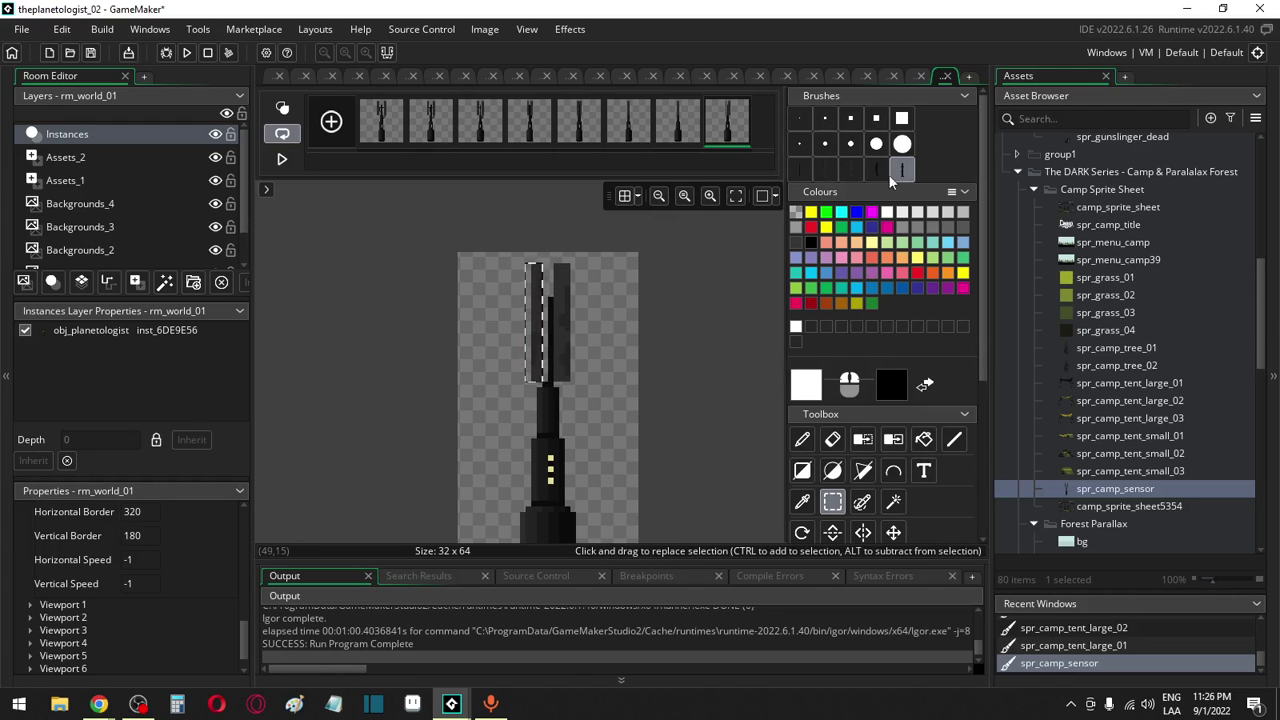
{"action": "left_click_drag", "start_coordinate": [550, 318], "coordinate": [480, 323]}
{"action": "mouse_move", "coordinate": [551, 266]}
{"action": "left_mouse_down"}
{"action": "mouse_move", "coordinate": [585, 371]}
{"action": "mouse_move", "coordinate": [623, 364]}
{"action": "left_mouse_up"}
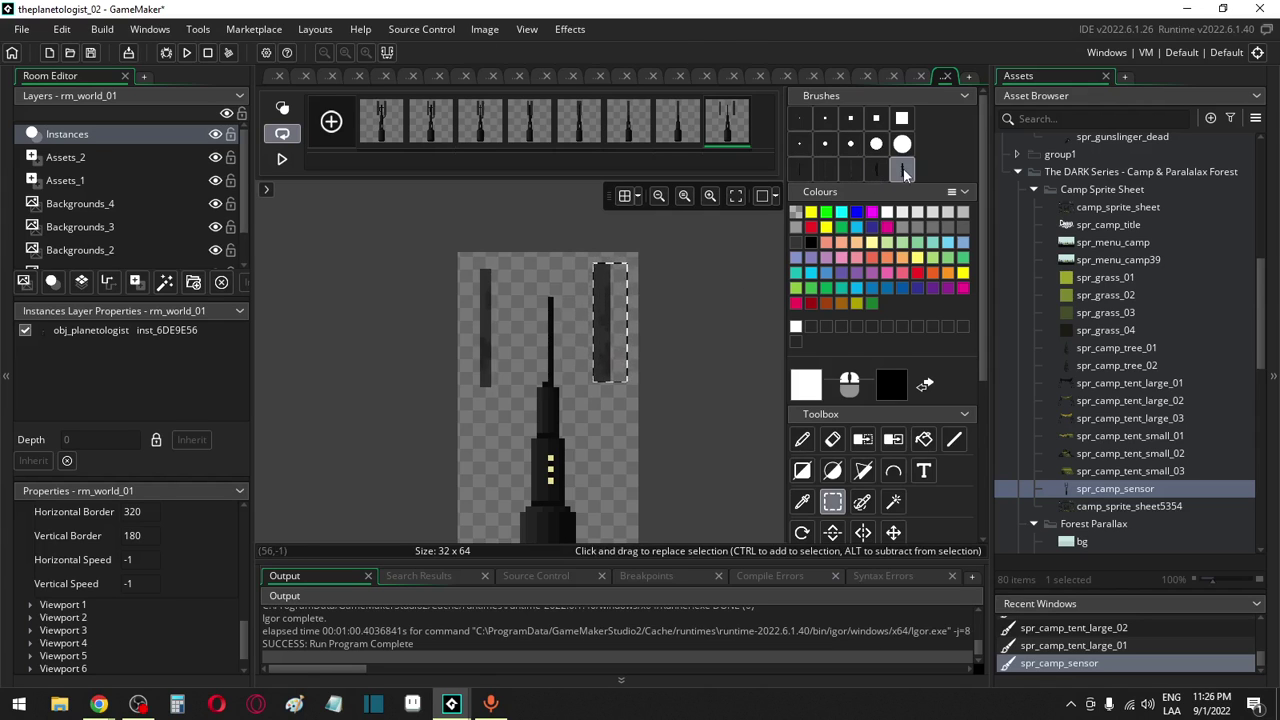
Try stamping the mast brush between the separated panels, and undo the stamp
{"action": "key", "text": "d"}
{"action": "mouse_move", "coordinate": [544, 323]}
{"action": "left_mouse_down"}
{"action": "mouse_move", "coordinate": [560, 323]}
{"action": "mouse_move", "coordinate": [558, 345]}
{"action": "left_mouse_up"}
{"action": "key", "text": "ctrl+z"}
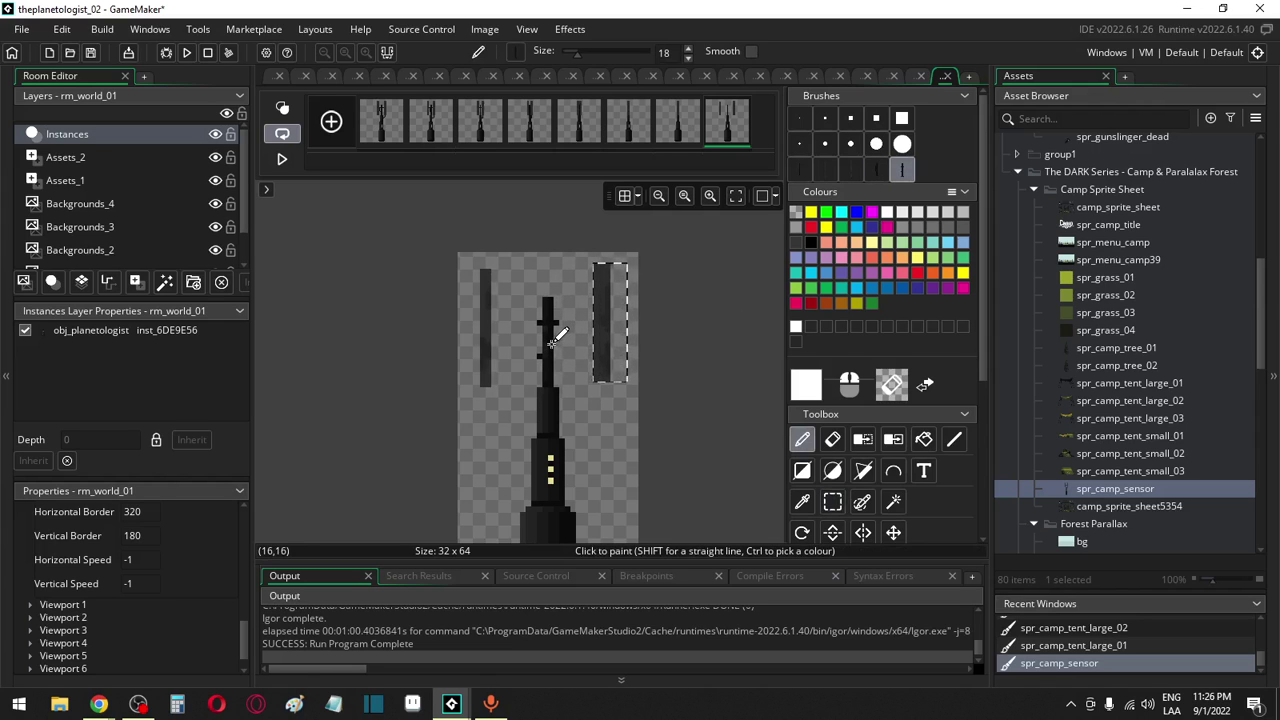
{"action": "key", "text": "ctrl+z"}
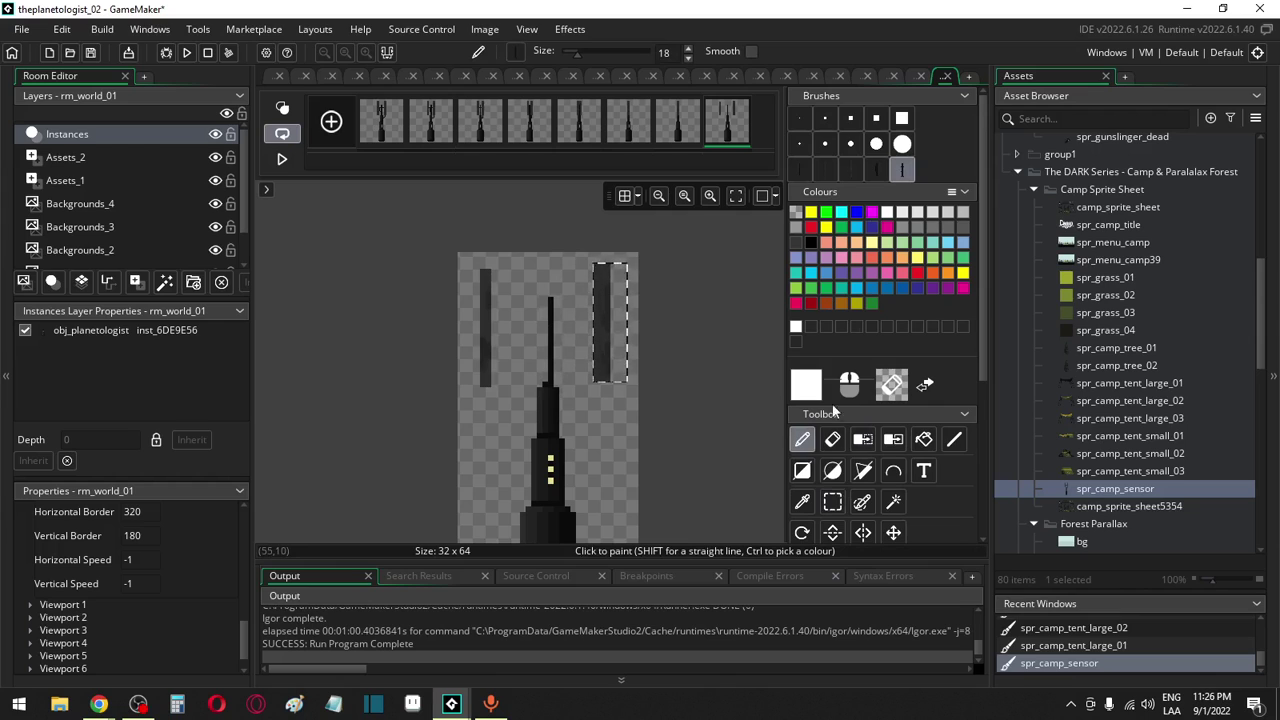
Clear the panel selection and stamp the mast brush onto the base between the eighth frame's separated panels
{"action": "left_click", "coordinate": [832, 501]}
{"action": "left_click_drag", "start_coordinate": [480, 252], "coordinate": [530, 387]}
{"action": "left_click_drag", "start_coordinate": [503, 343], "coordinate": [477, 349]}
{"action": "left_click", "coordinate": [597, 332]}
{"action": "scroll", "coordinate": [840, 512], "scroll_direction": "down", "scroll_amount": 1}
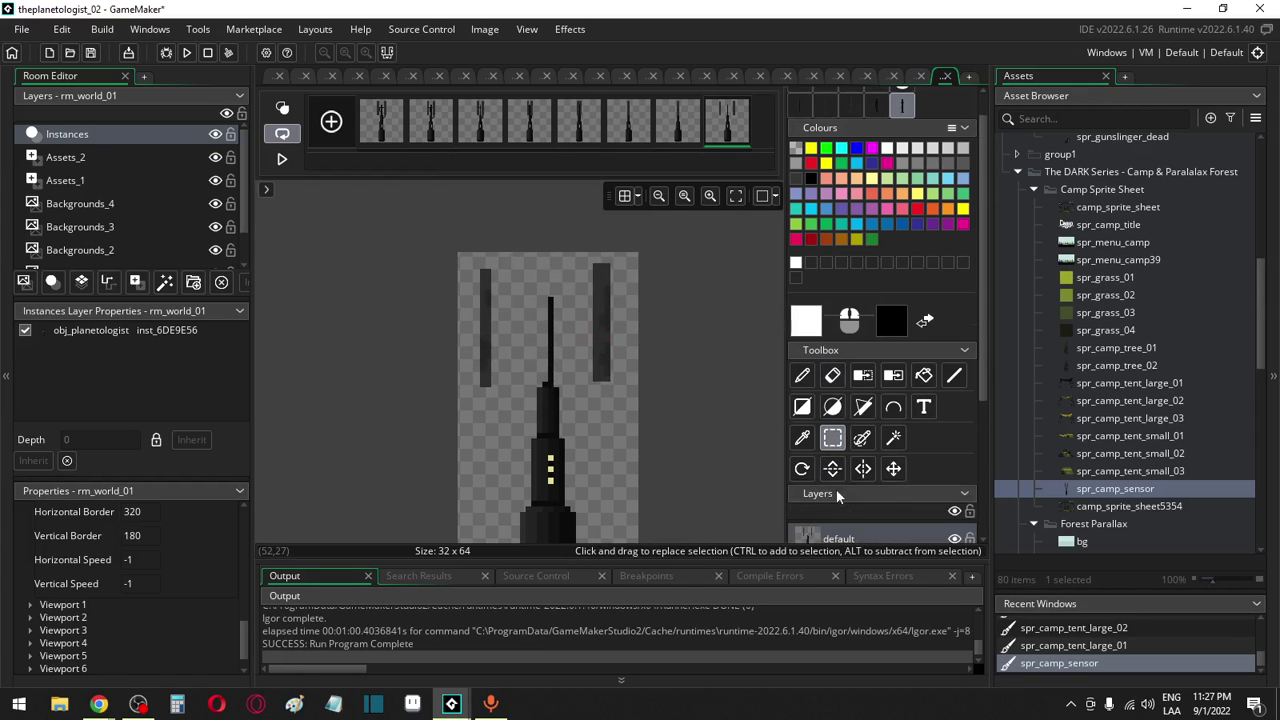
{"action": "left_click", "coordinate": [802, 375]}
{"action": "key", "text": "ctrl+z"}
{"action": "left_click_drag", "start_coordinate": [540, 322], "coordinate": [553, 340]}
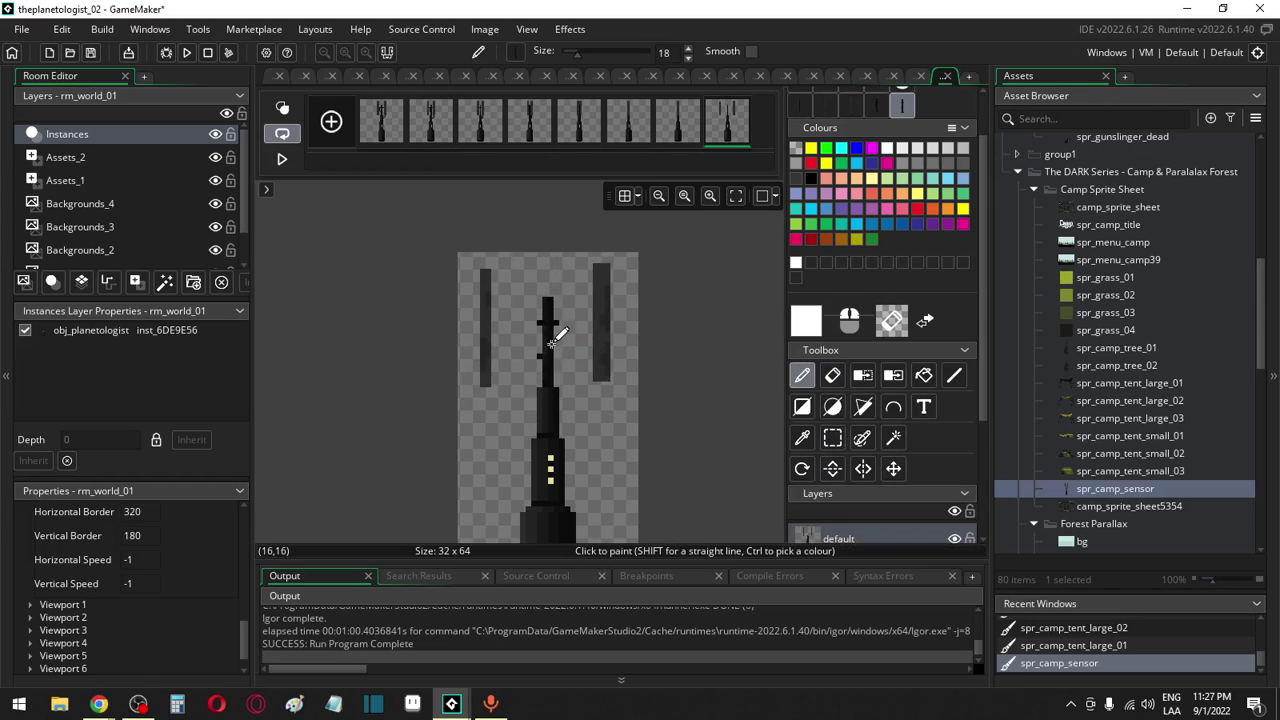
Select the eighth frame's left panel and step through the earlier frames to compare the panel positions
{"action": "left_click", "coordinate": [832, 437]}
{"action": "left_click_drag", "start_coordinate": [460, 263], "coordinate": [515, 399]}
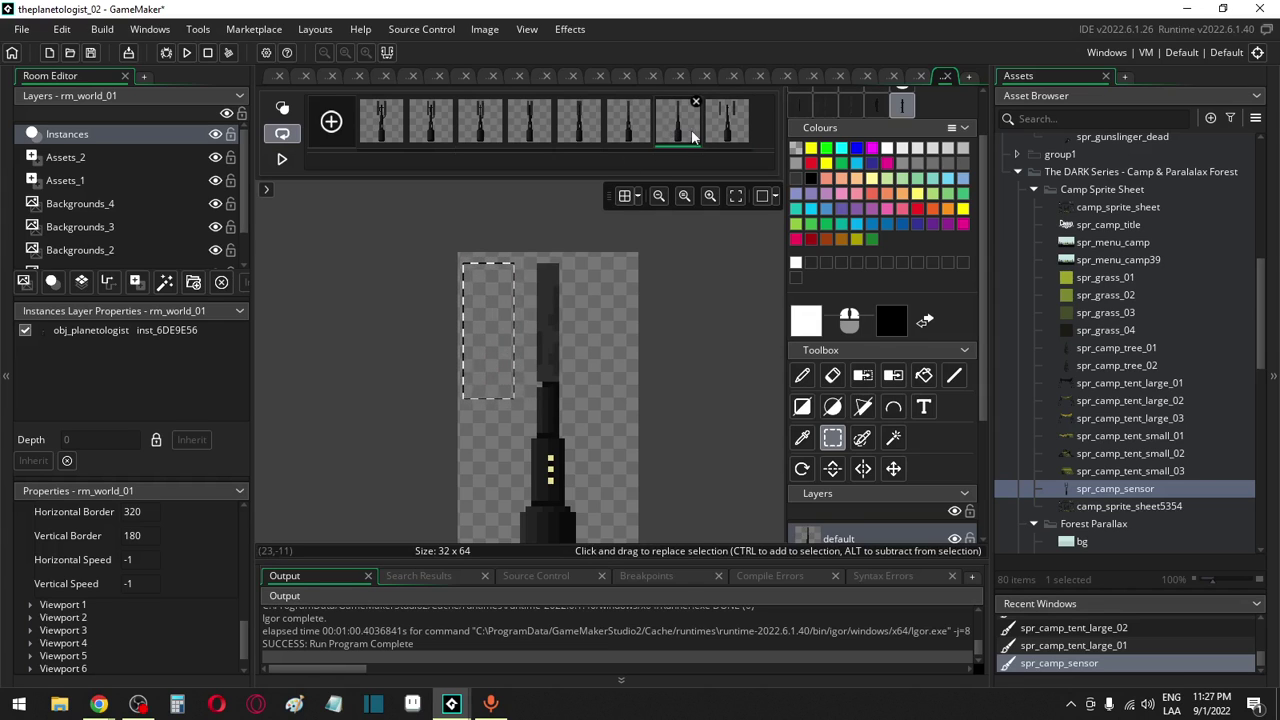
{"action": "left_click", "coordinate": [640, 130]}
{"action": "left_click", "coordinate": [632, 128]}
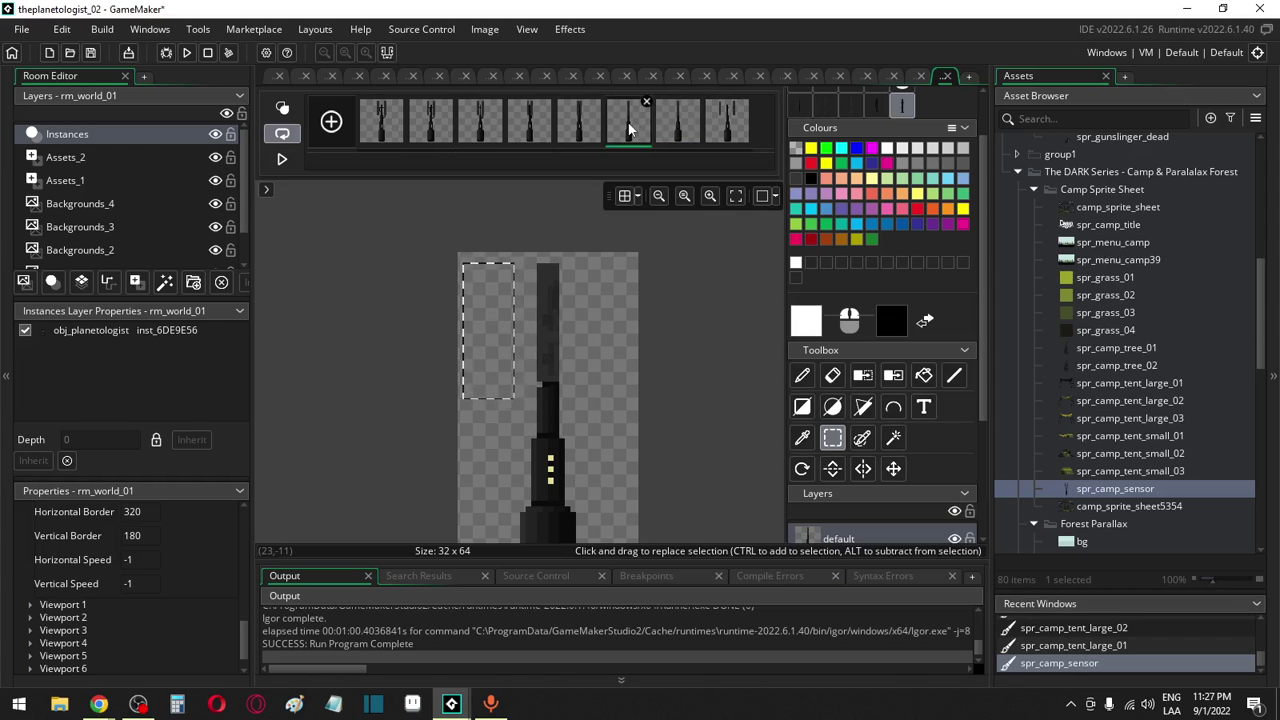
{"action": "left_click", "coordinate": [572, 128]}
{"action": "left_click", "coordinate": [376, 130]}
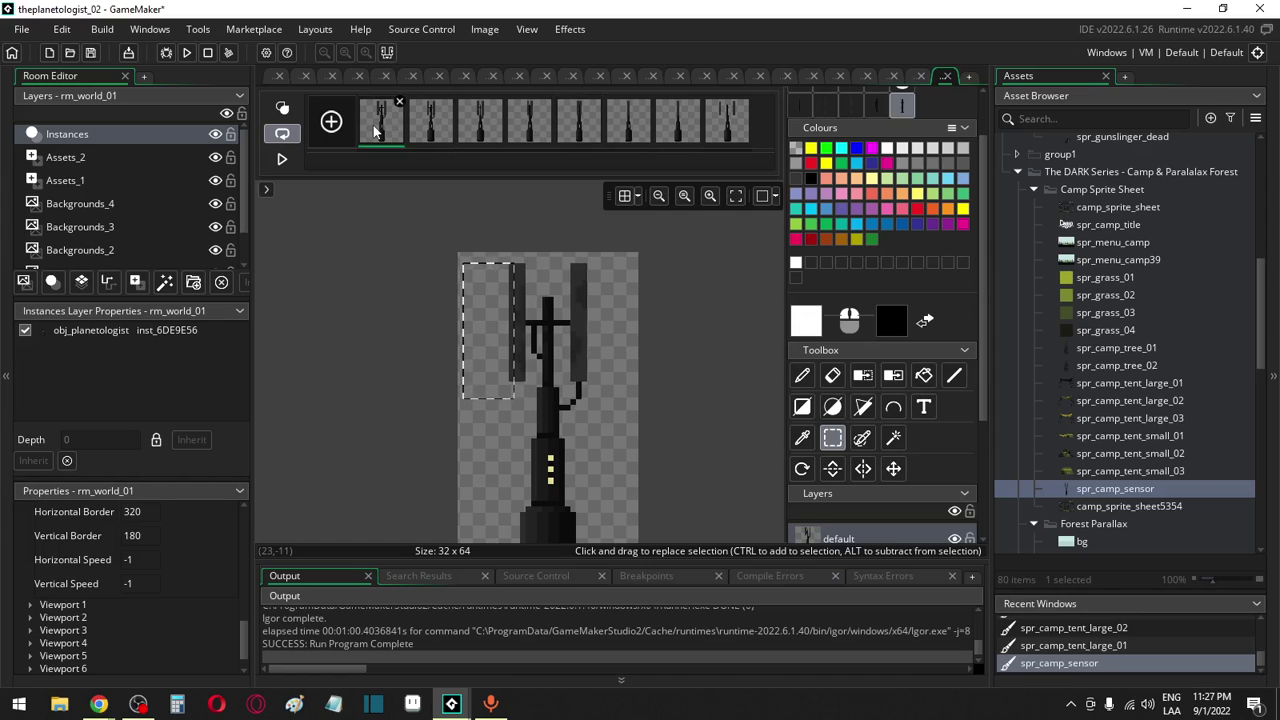
{"action": "key", "text": "Right"}
{"action": "key", "text": "Right"}
{"action": "key", "text": "Right"}
{"action": "key", "text": "Right"}
{"action": "key", "text": "Right"}
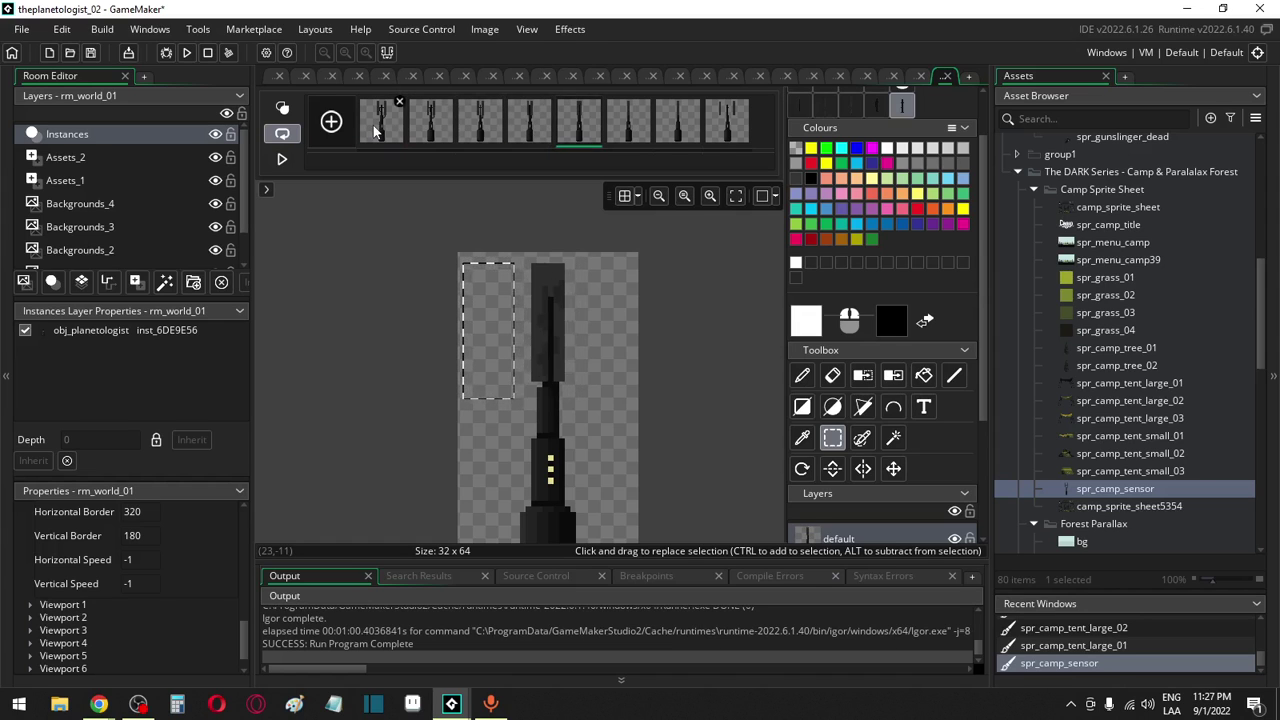
{"action": "key", "text": "Right"}
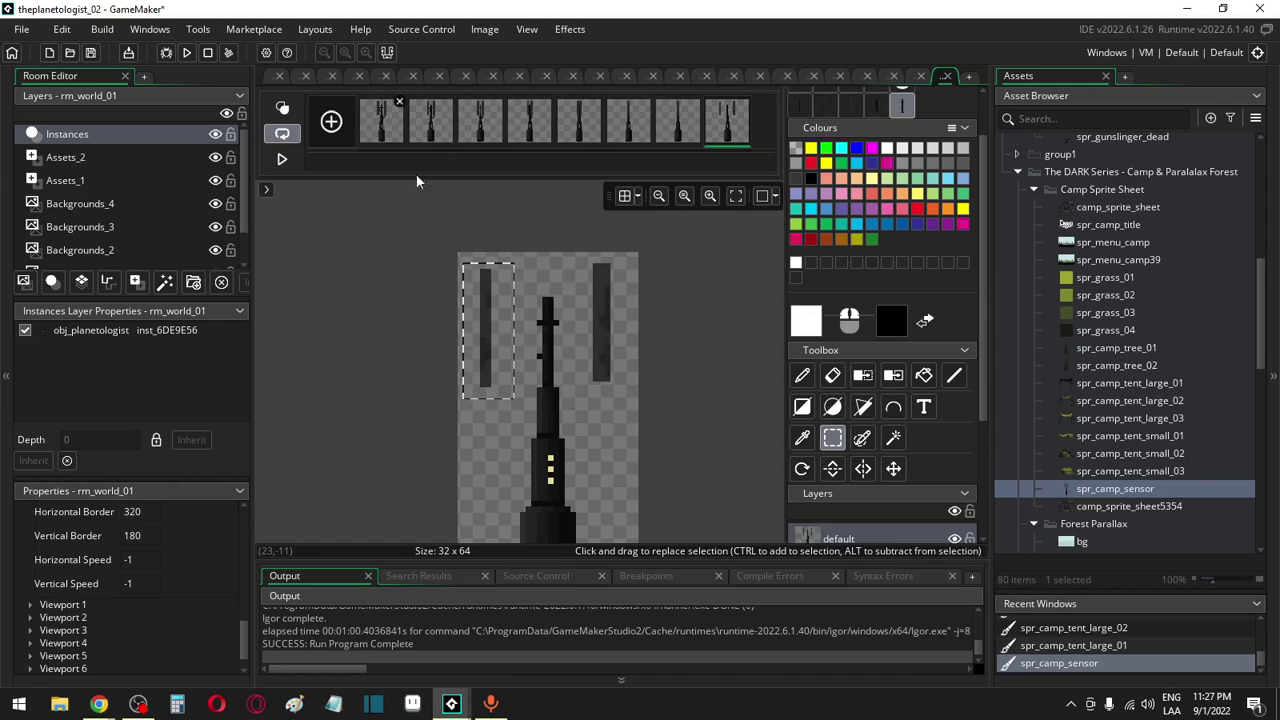
Move the eighth frame's left and right panels inward to either side of the mast and compare with the first frame
{"action": "left_click_drag", "start_coordinate": [494, 334], "coordinate": [540, 335]}
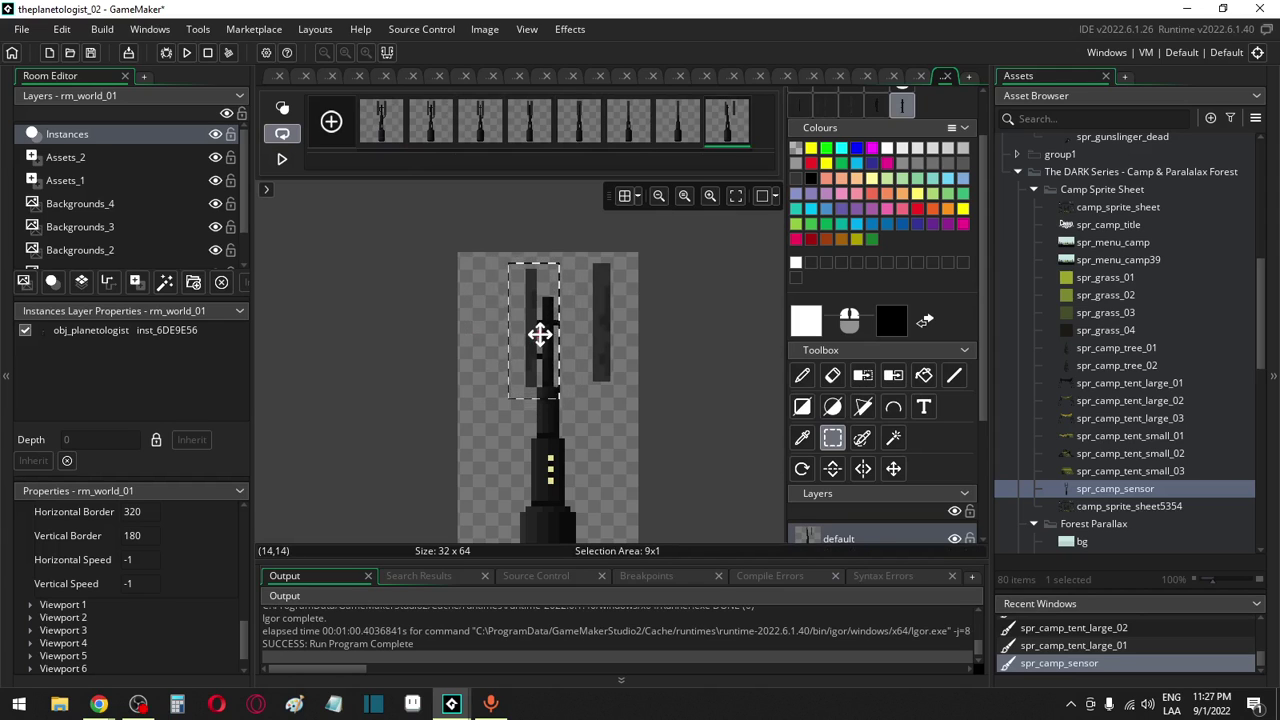
{"action": "left_click_drag", "start_coordinate": [572, 258], "coordinate": [628, 393]}
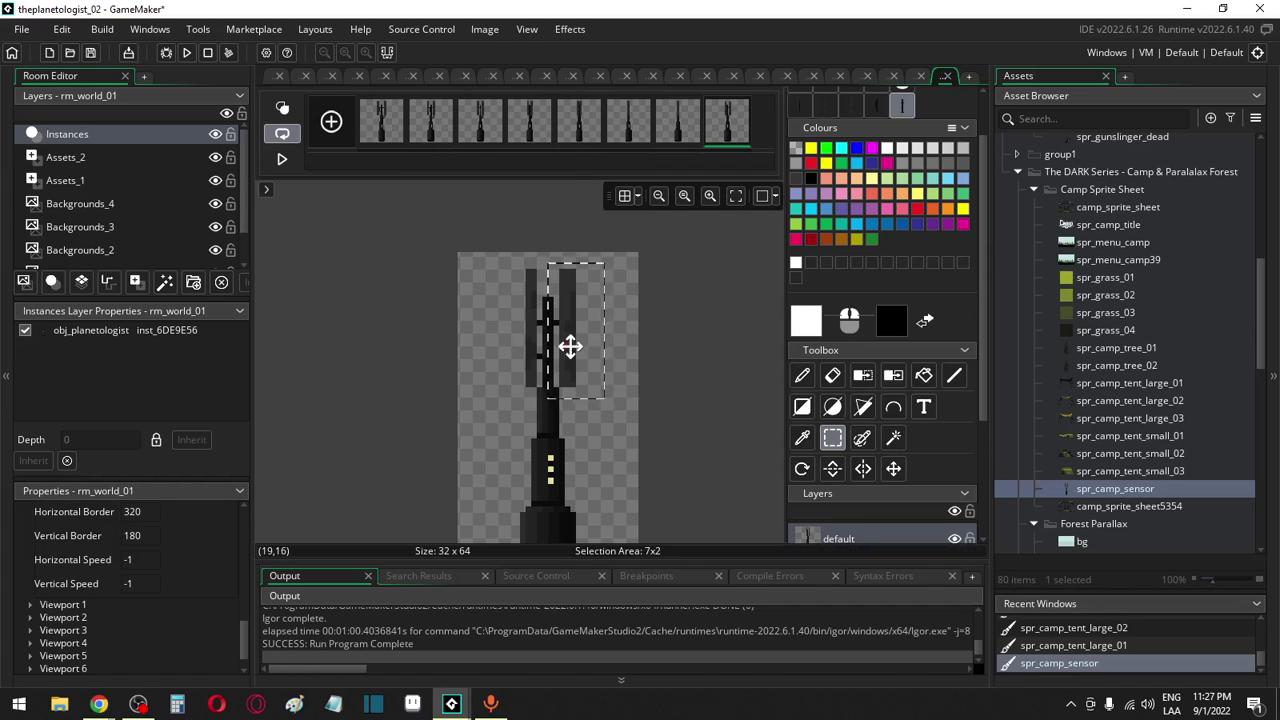
{"action": "key", "text": "Right"}
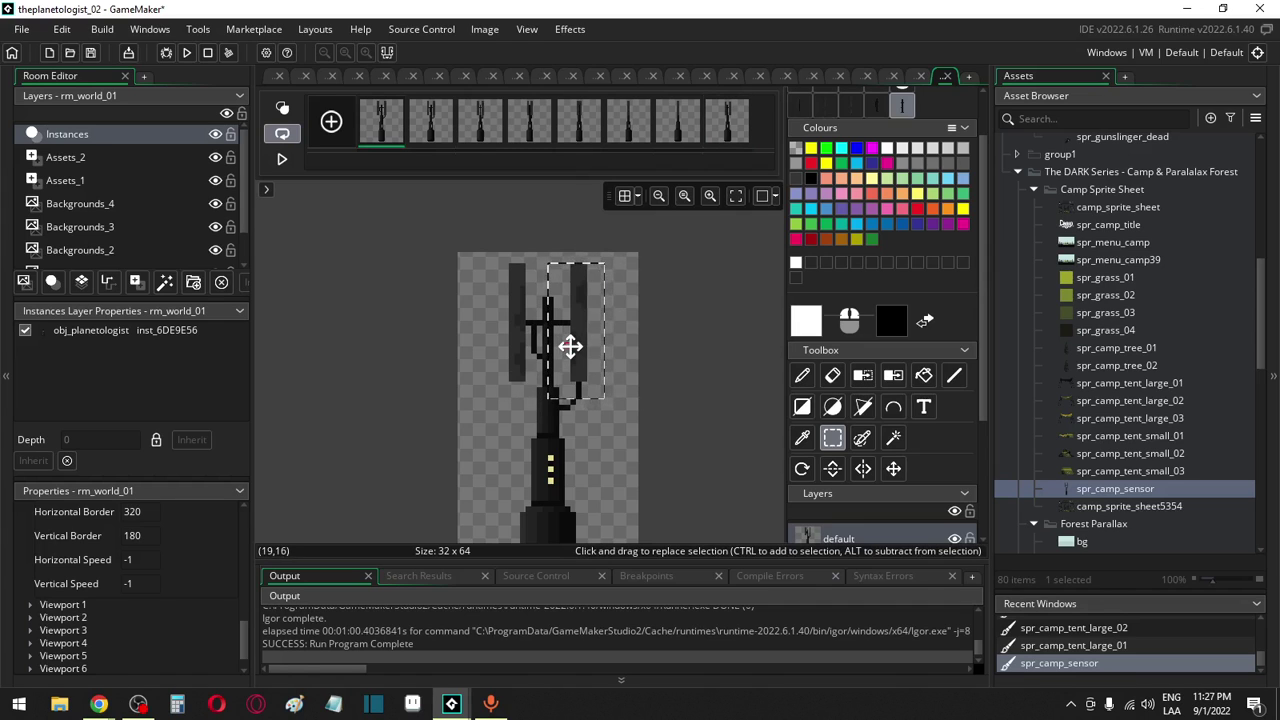
Preview the sensor animation, stop it, and step through the frames to compare the panel positions
{"action": "key", "text": "space"}
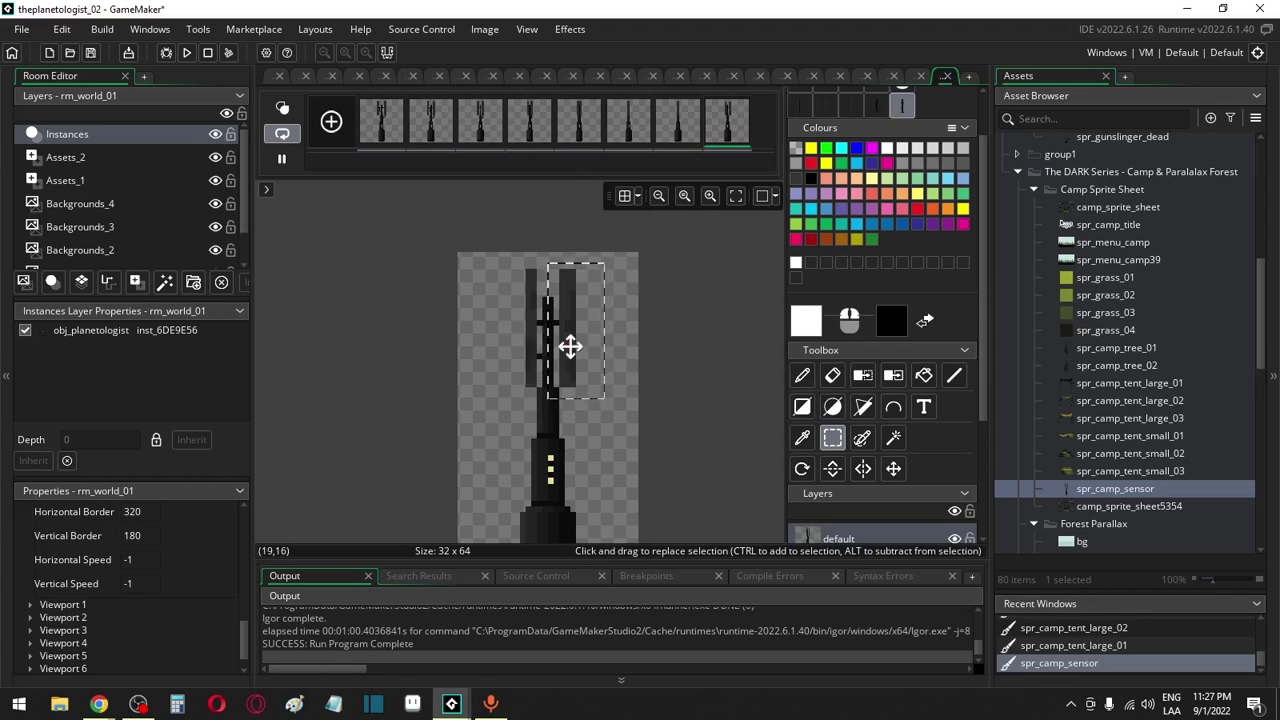
{"action": "key", "text": "space"}
{"action": "key", "text": "Right"}
{"action": "key", "text": "Right"}
{"action": "key", "text": "Right"}
{"action": "key", "text": "Right"}
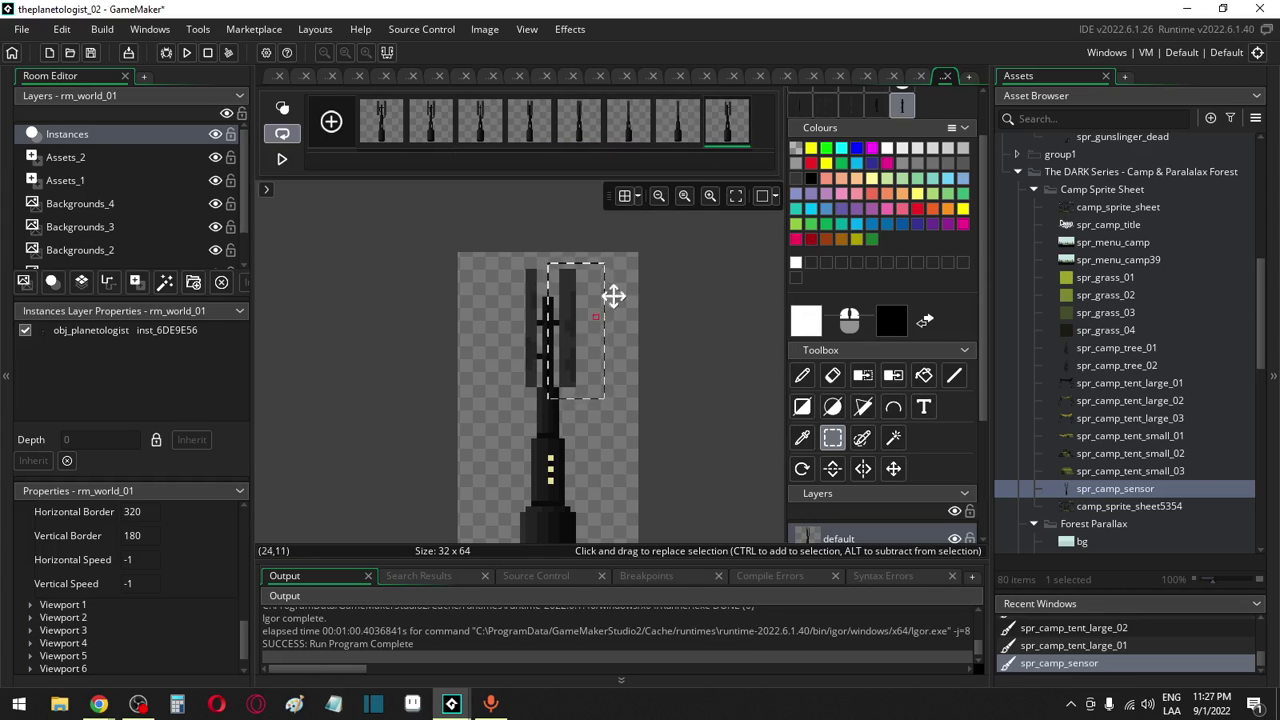
{"action": "key", "text": "Left"}
{"action": "key", "text": "Left"}
{"action": "key", "text": "Left"}
{"action": "key", "text": "Left"}
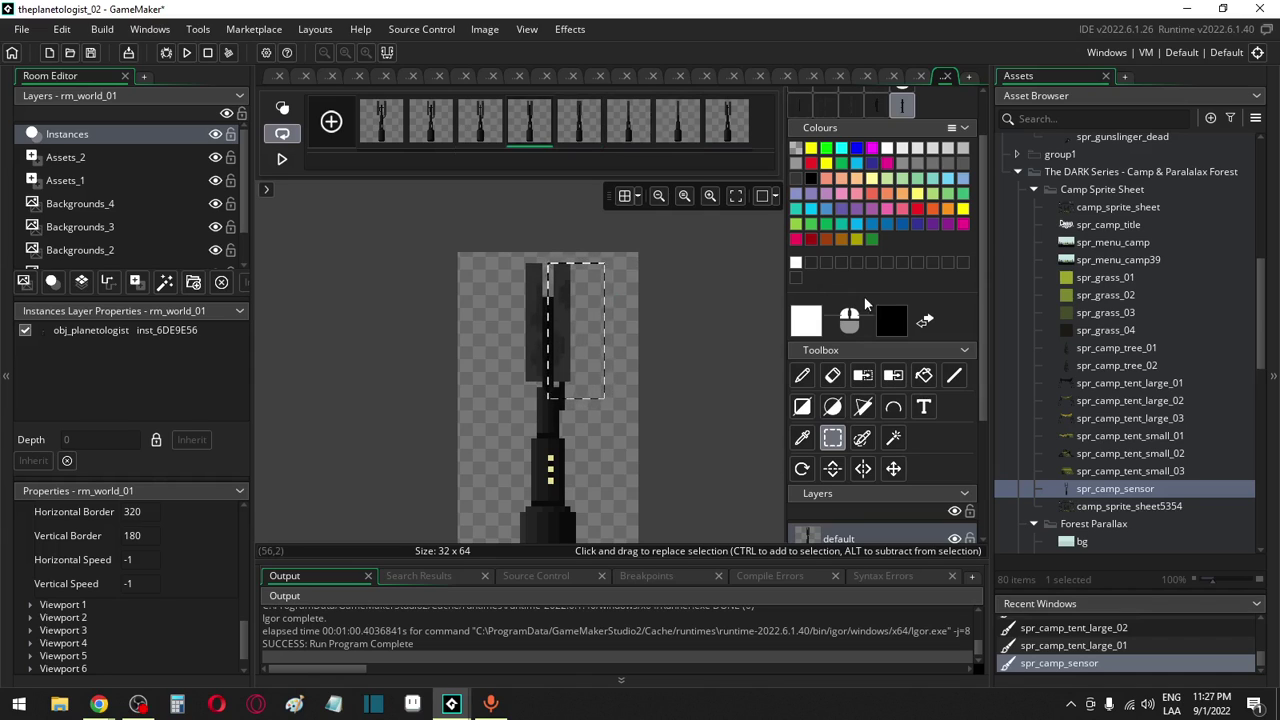
Clear the right panel's selection and compare the eighth frame's panels with the first frame
{"action": "left_click", "coordinate": [764, 404]}
{"action": "left_click", "coordinate": [745, 132]}
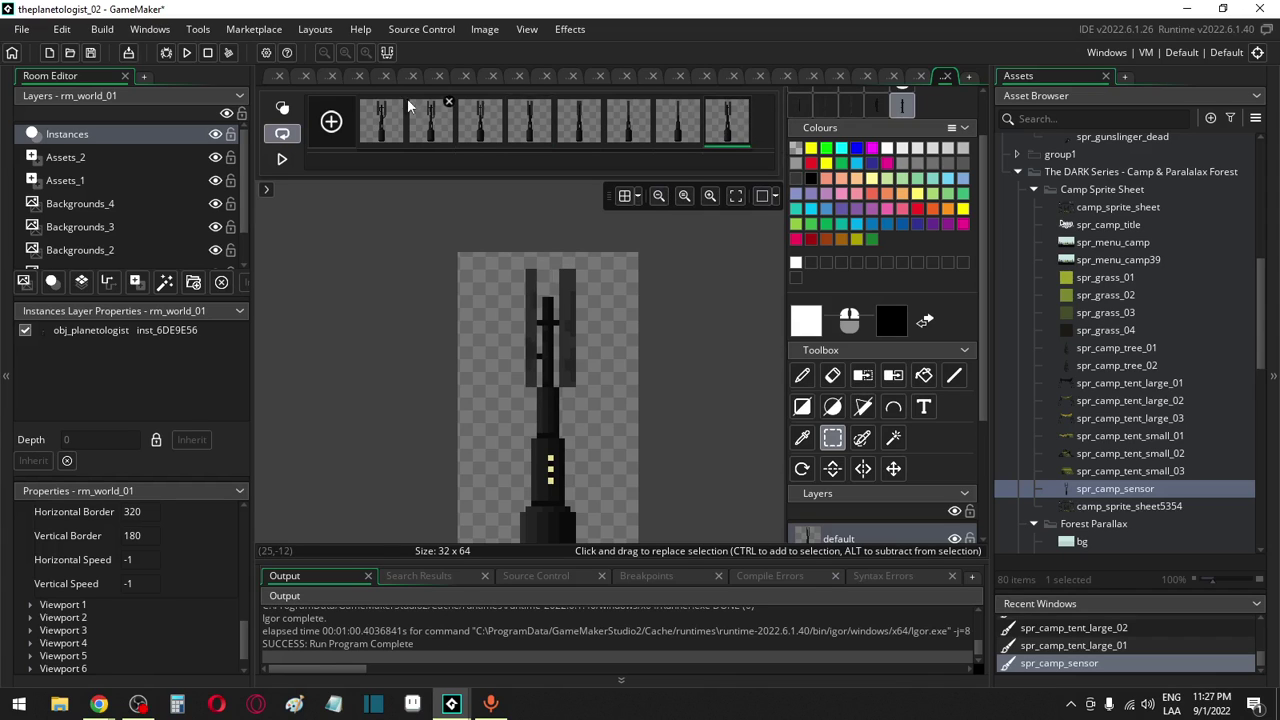
{"action": "left_click", "coordinate": [372, 112]}
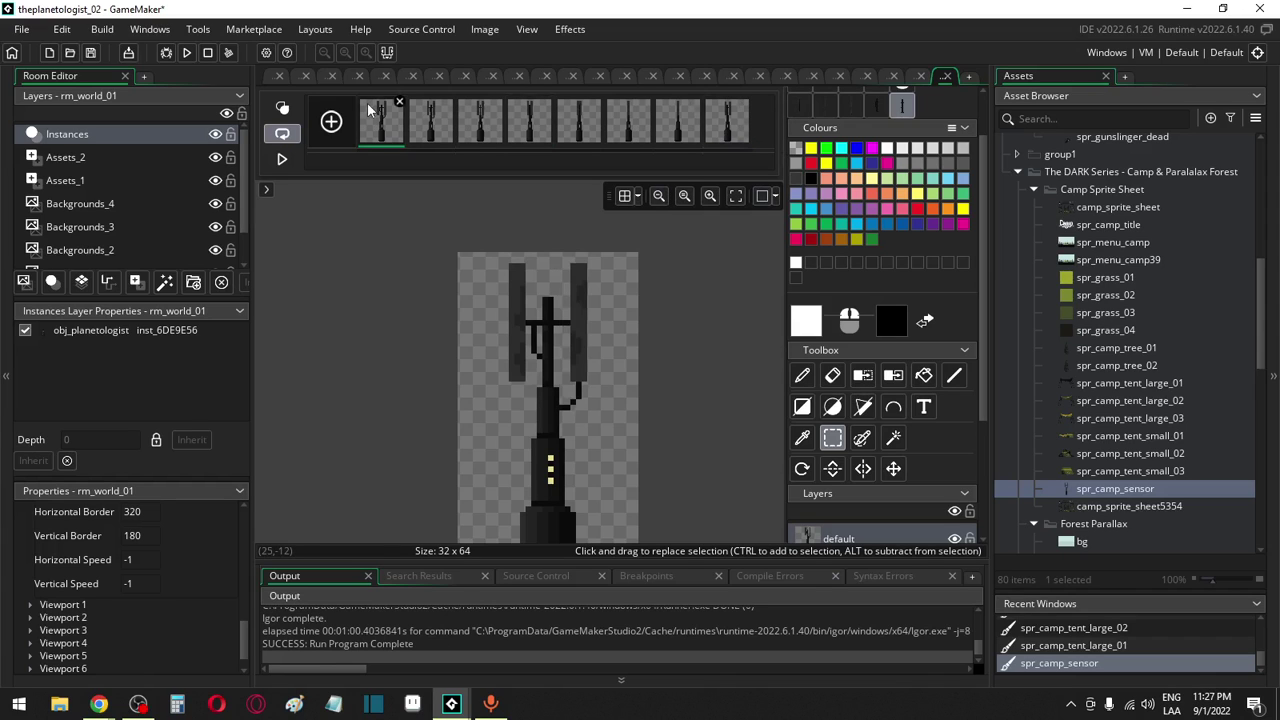
{"action": "left_click", "coordinate": [727, 133]}
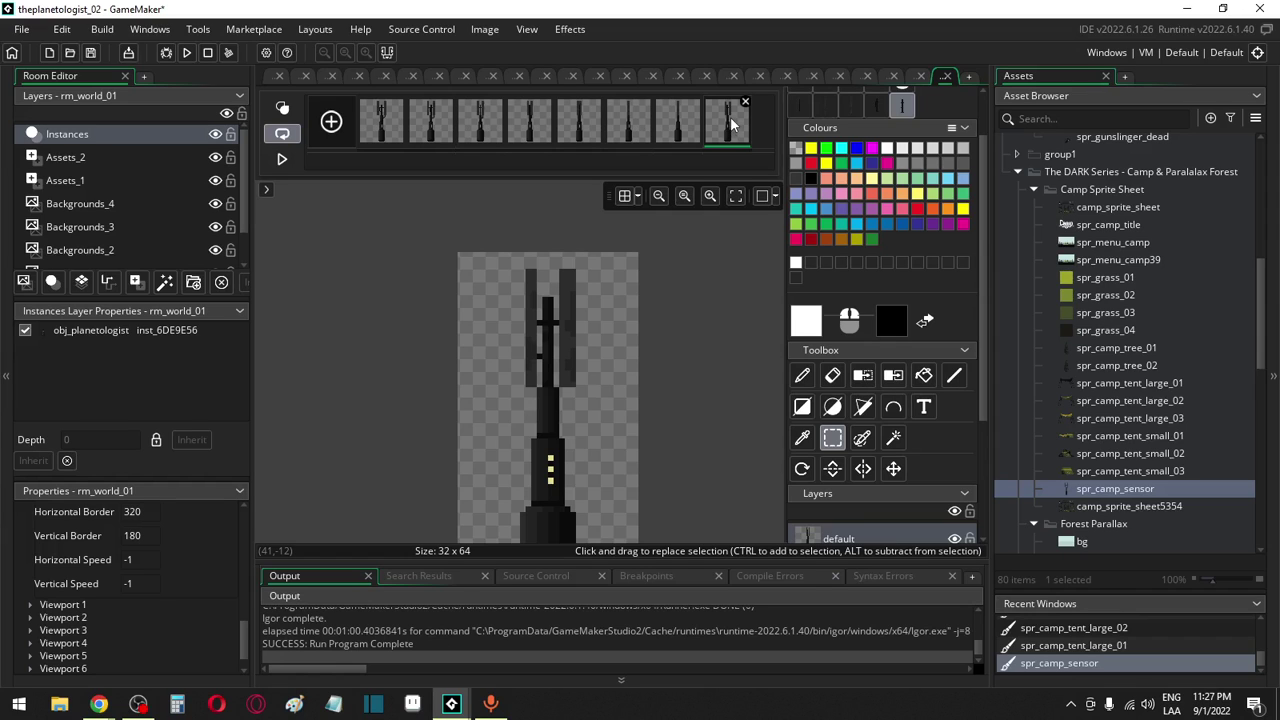
{"action": "key", "text": "Right"}
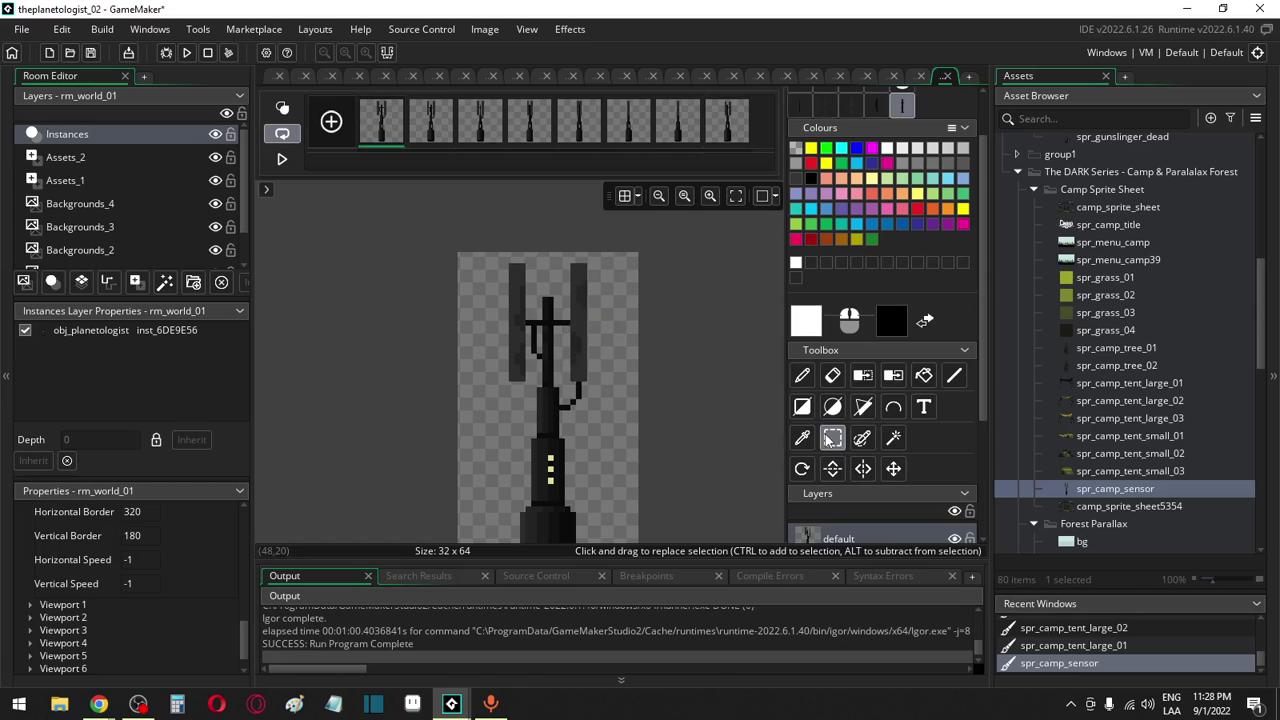
{"action": "left_click", "coordinate": [741, 135]}
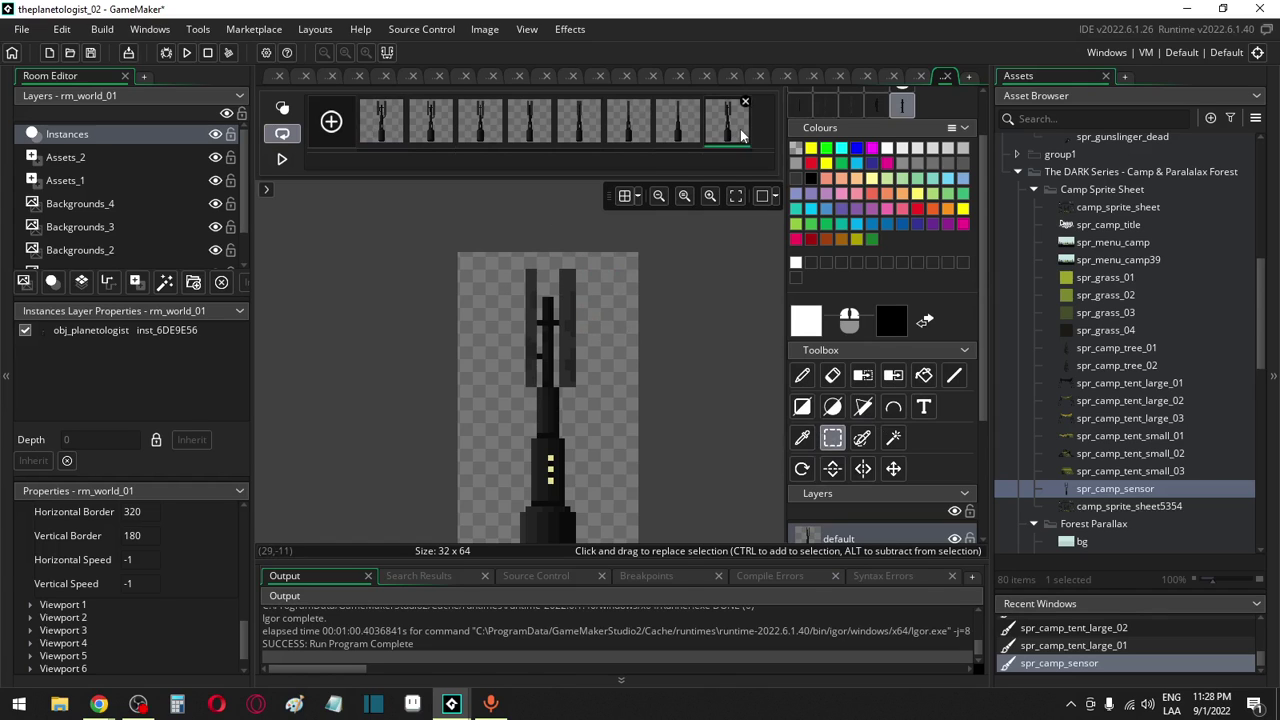
Capture the first frame's right panel as a brush and stamp it over the eighth frame's left panel to widen it
{"action": "mouse_move", "coordinate": [539, 351]}
{"action": "left_mouse_down"}
{"action": "mouse_move", "coordinate": [540, 370]}
{"action": "mouse_move", "coordinate": [553, 360]}
{"action": "left_mouse_up"}
{"action": "left_click", "coordinate": [495, 340]}
{"action": "scroll", "coordinate": [506, 368], "scroll_direction": "up", "scroll_amount": 2}
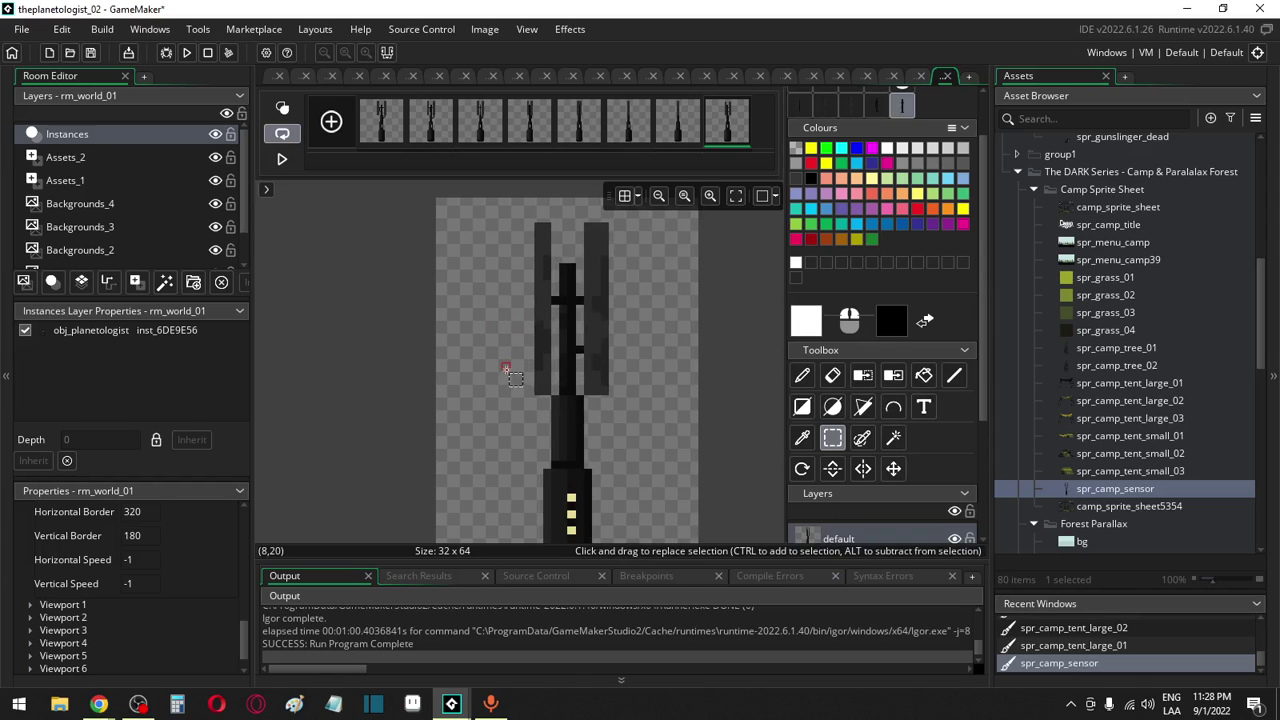
{"action": "left_click", "coordinate": [577, 356]}
{"action": "left_click", "coordinate": [395, 143]}
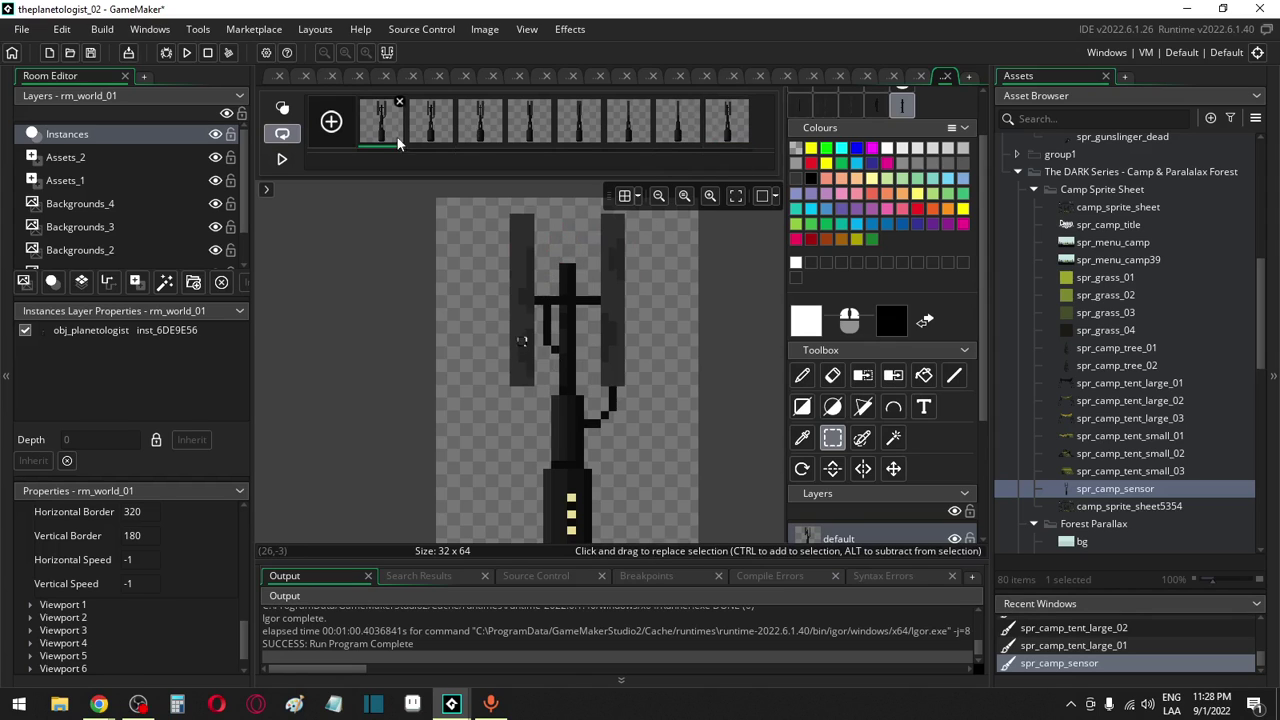
{"action": "left_click", "coordinate": [621, 219]}
{"action": "key", "text": "d"}
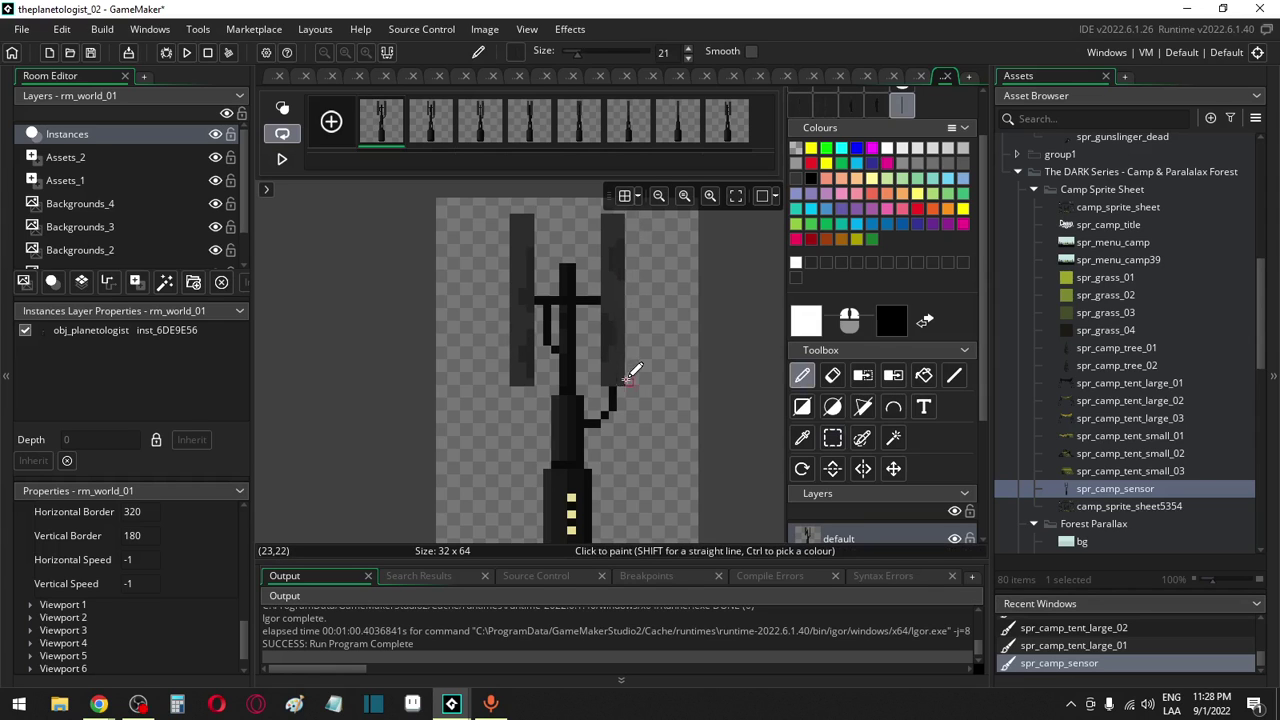
{"action": "left_click_drag", "start_coordinate": [489, 200], "coordinate": [489, 352]}
{"action": "key", "text": "ctrl+z"}
{"action": "left_click", "coordinate": [733, 123]}
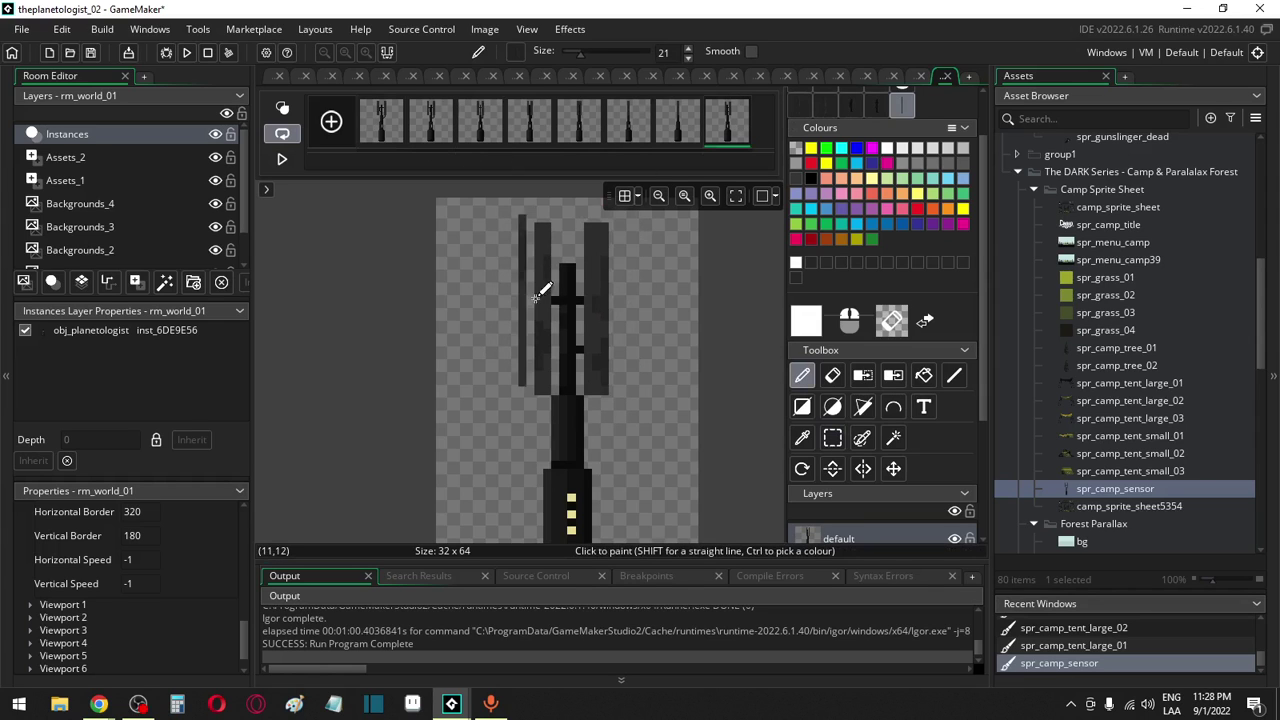
{"action": "mouse_move", "coordinate": [563, 305]}
{"action": "left_mouse_down"}
{"action": "mouse_move", "coordinate": [556, 266]}
{"action": "mouse_move", "coordinate": [555, 304]}
{"action": "mouse_move", "coordinate": [525, 351]}
{"action": "mouse_move", "coordinate": [564, 305]}
{"action": "left_mouse_up"}
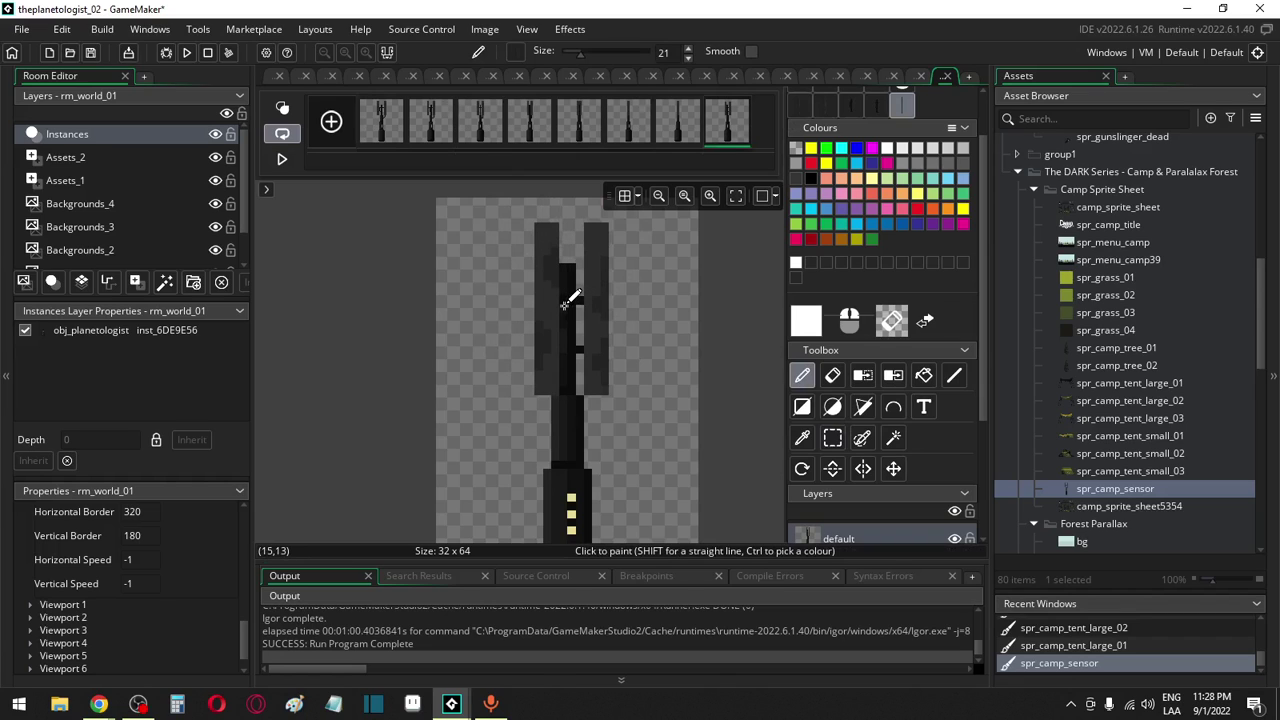
Pick the dark mast colour and, with a 1-pixel brush, restore the crossbar over the eighth frame's left panel and add a pixel beneath it
{"action": "right_click", "coordinate": [566, 303], "text": "ctrl"}
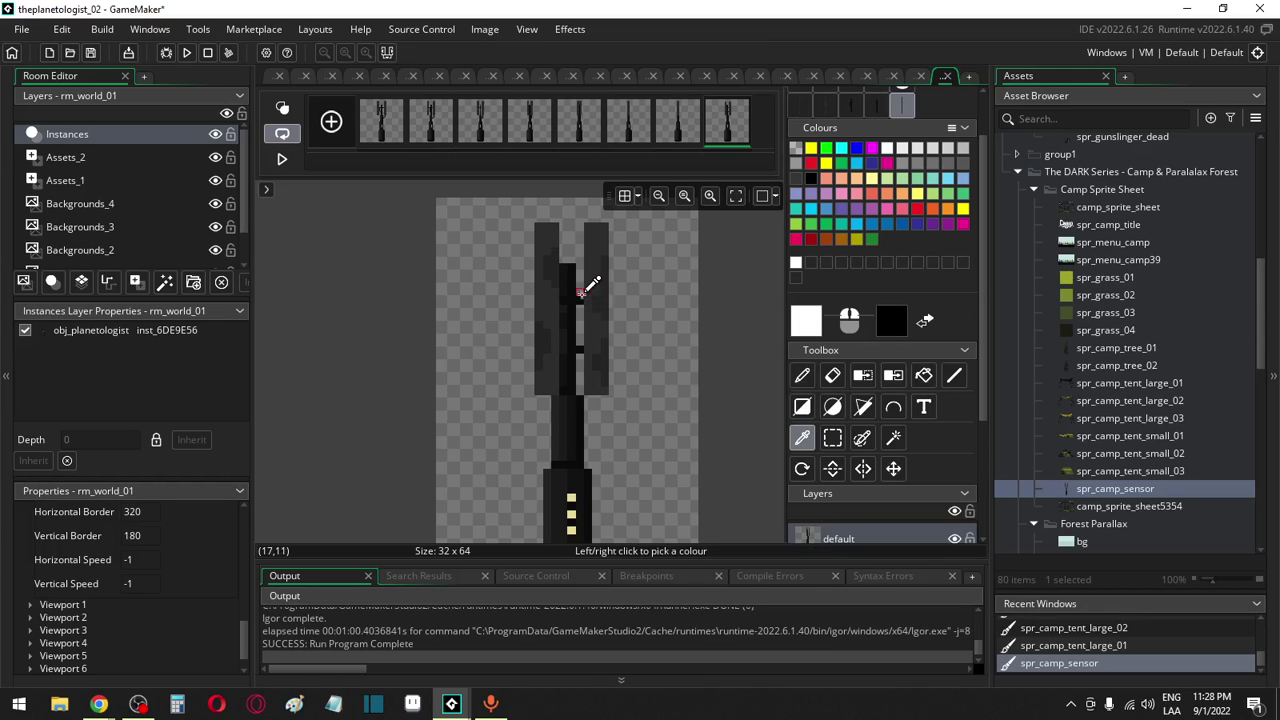
{"action": "left_click", "coordinate": [587, 287], "text": "ctrl"}
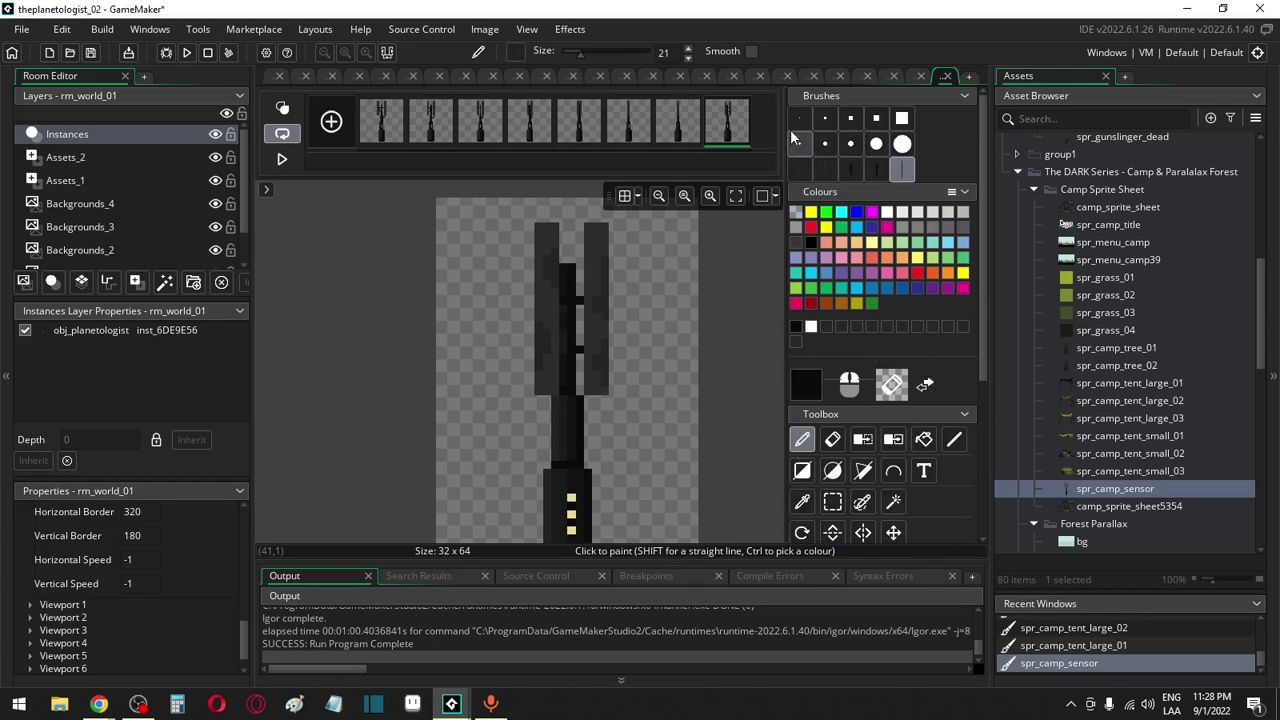
{"action": "left_click", "coordinate": [554, 300]}
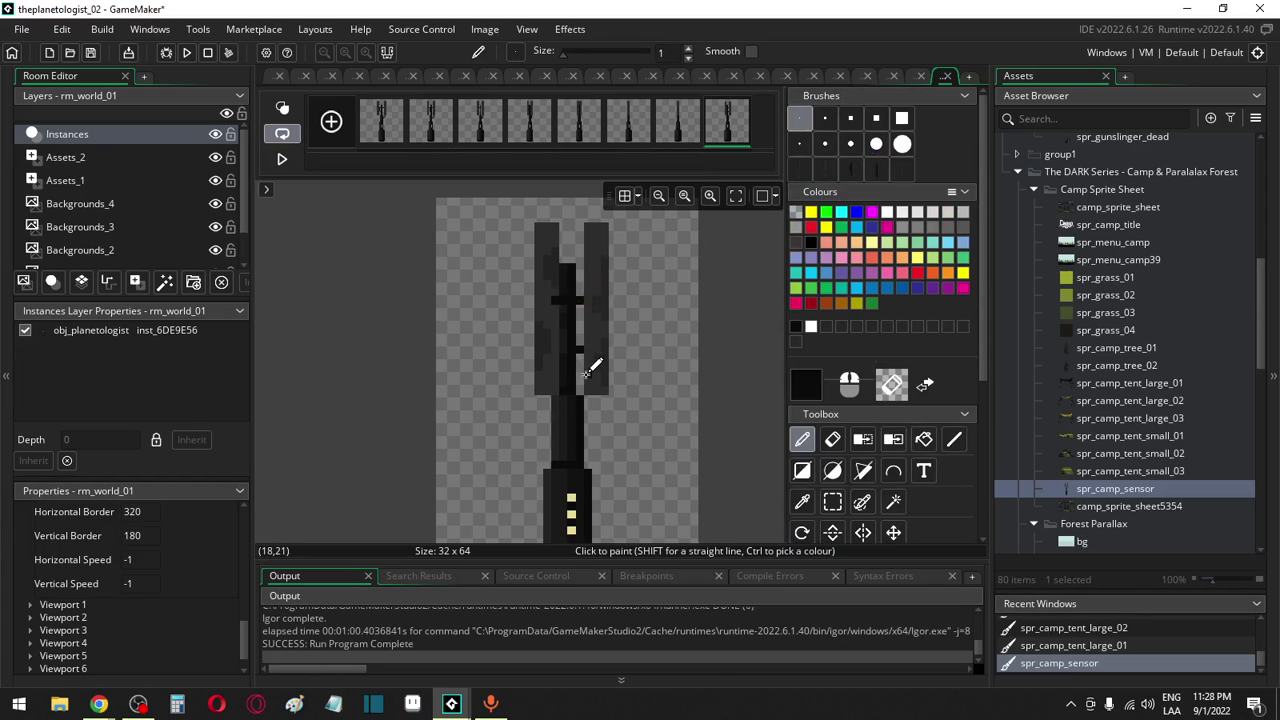
{"action": "key", "text": "Left"}
{"action": "key", "text": "Right"}
{"action": "key", "text": "Left"}
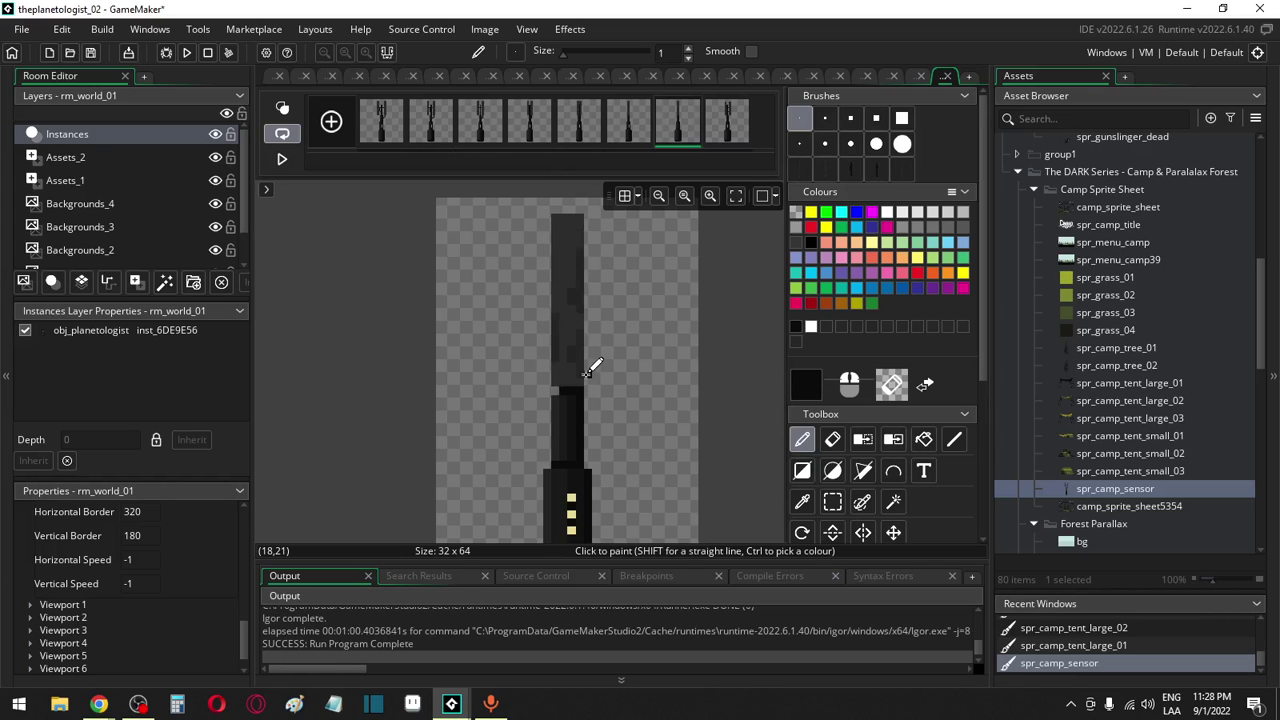
{"action": "key", "text": "Right"}
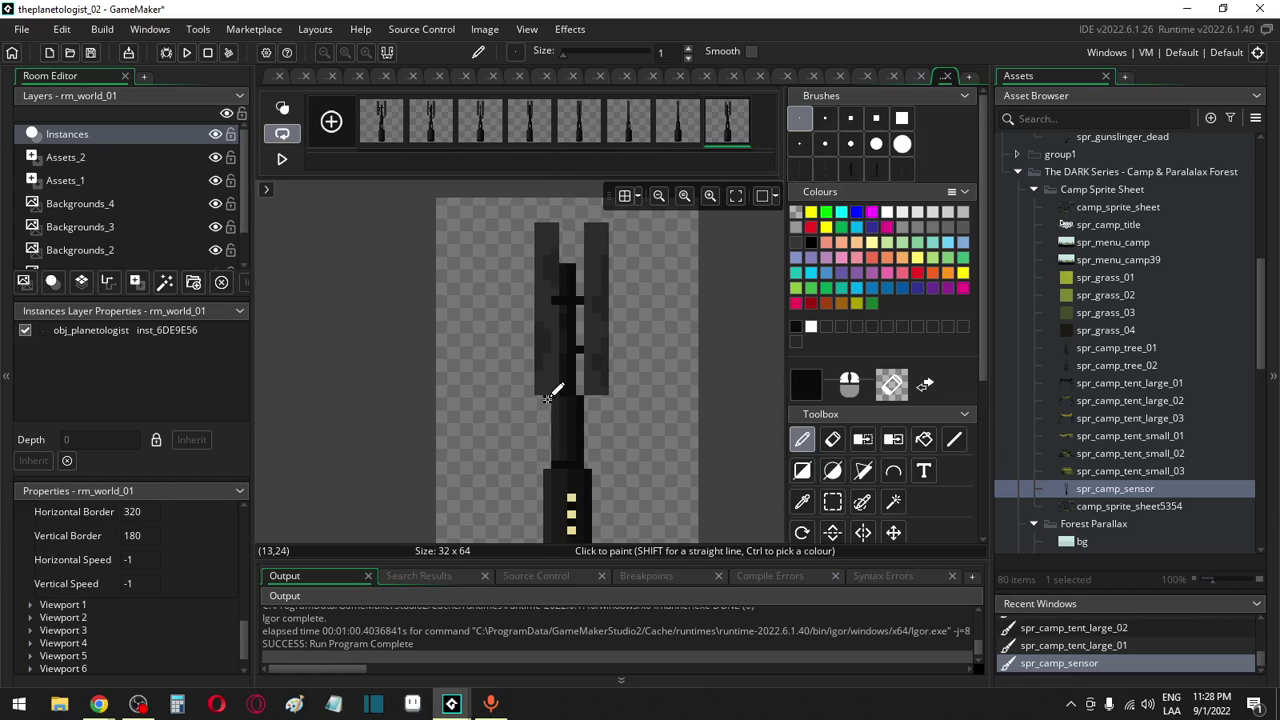
{"action": "left_click", "coordinate": [547, 398]}
Step back and forth through the sensor frames to check how the panels and cable pixel line up
{"action": "key", "text": "Left"}
{"action": "key", "text": "Left"}
{"action": "key", "text": "Left"}
{"action": "key", "text": "Left"}
{"action": "key", "text": "Left"}
{"action": "key", "text": "Right"}
{"action": "key", "text": "Right"}
{"action": "key", "text": "Right"}
{"action": "key", "text": "Right"}
{"action": "key", "text": "Right"}
{"action": "key", "text": "Left"}
{"action": "key", "text": "Right"}
{"action": "key", "text": "Left"}
{"action": "key", "text": "Right"}
{"action": "key", "text": "Left"}
{"action": "key", "text": "Right"}
{"action": "key", "text": "Left"}
{"action": "key", "text": "Left"}
{"action": "key", "text": "Left"}
{"action": "key", "text": "Left"}
{"action": "key", "text": "Right"}
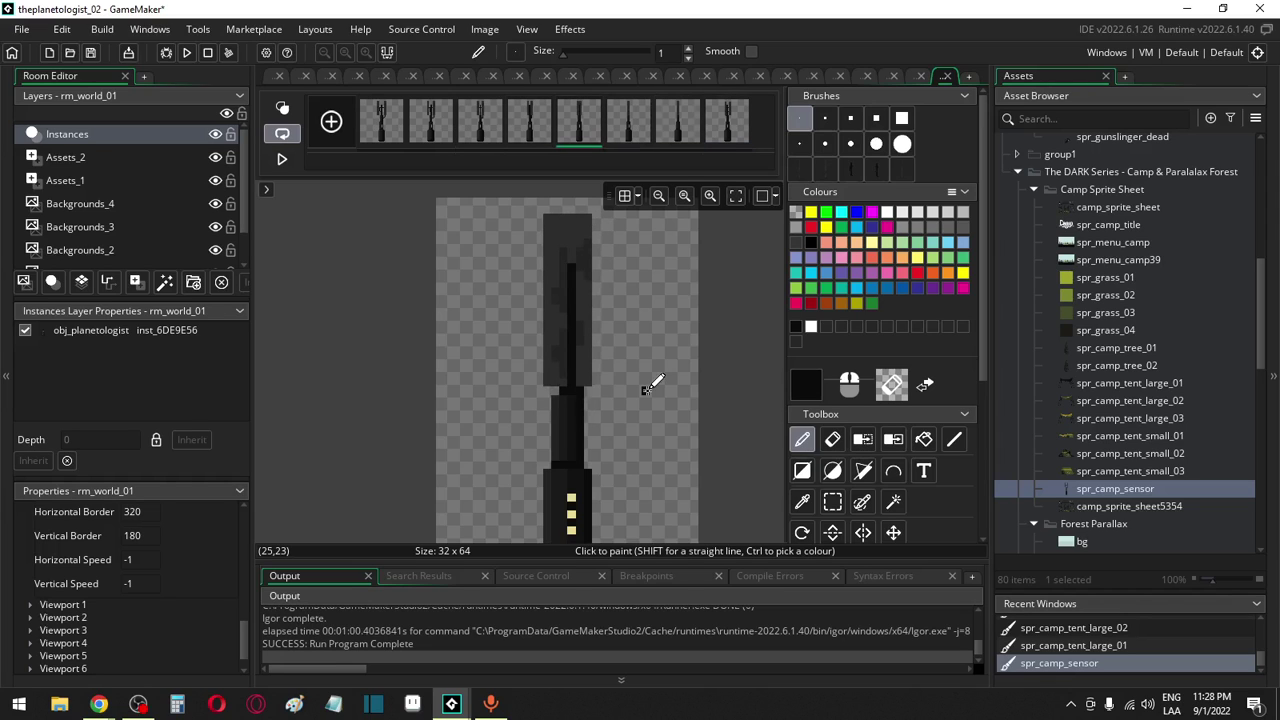
{"action": "key", "text": "Right"}
{"action": "key", "text": "Right"}
{"action": "key", "text": "Right"}
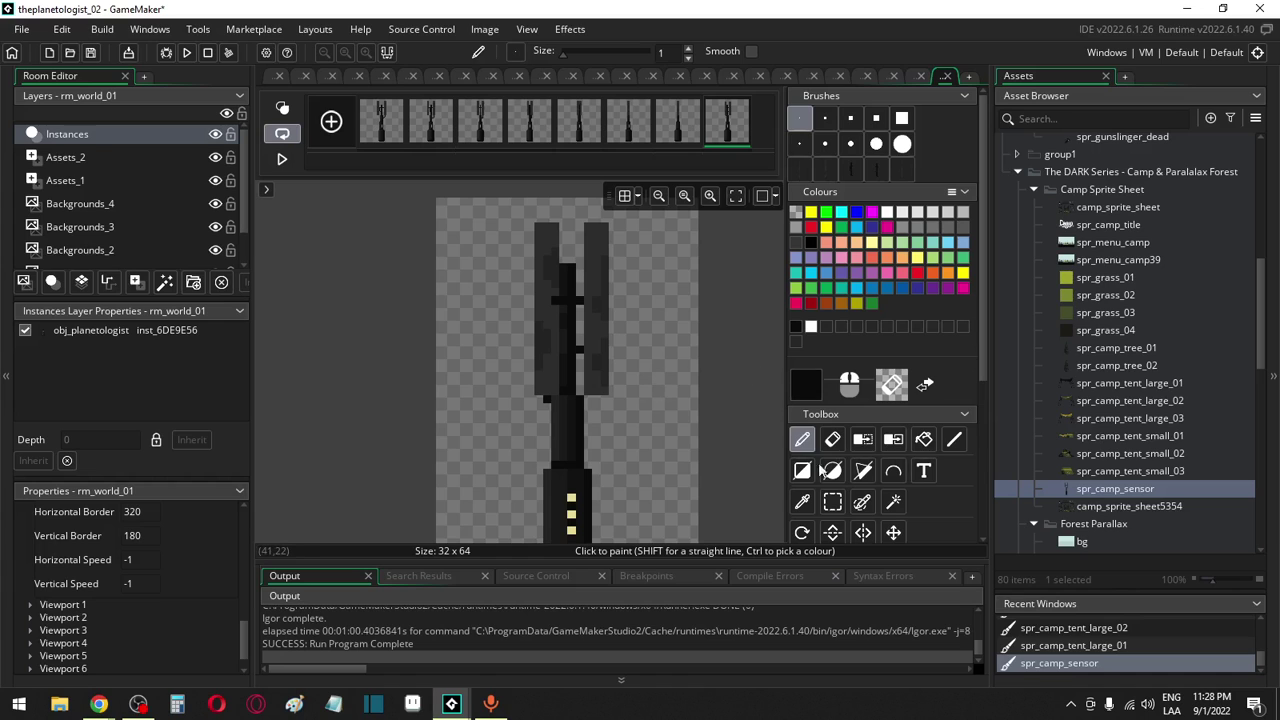
Select the eighth frame's panels together with the upper mast and move them up one pixel
{"action": "left_click", "coordinate": [832, 501]}
{"action": "left_click_drag", "start_coordinate": [502, 214], "coordinate": [650, 394]}
{"action": "left_click_drag", "start_coordinate": [597, 354], "coordinate": [594, 351]}
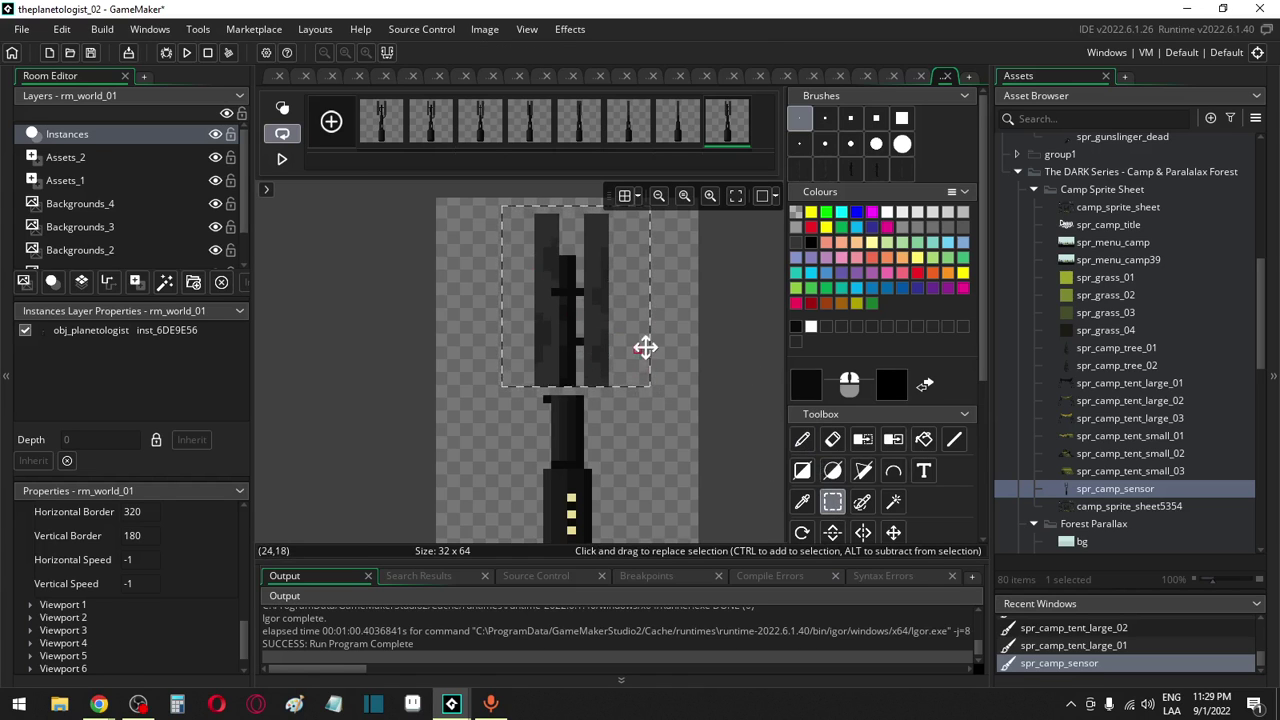
Step from the eighth frame back to the second to compare the panels' height
{"action": "key", "text": "Left"}
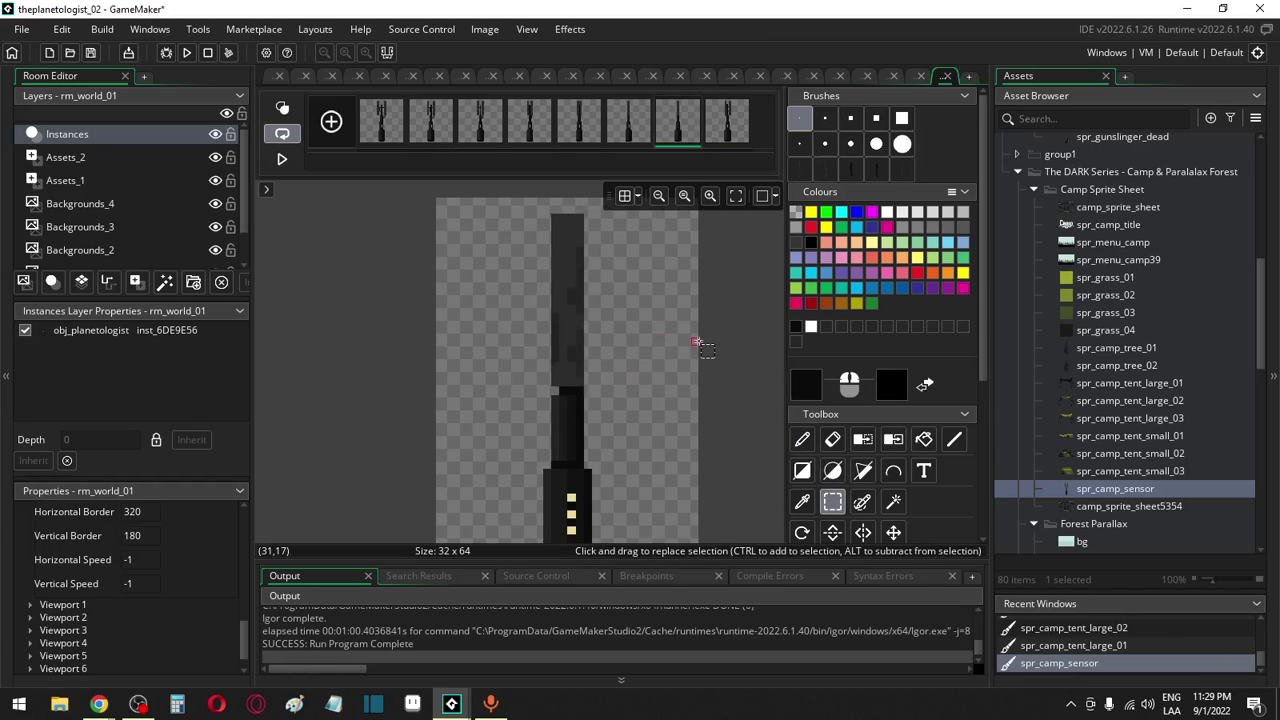
{"action": "key", "text": "Right"}
{"action": "key", "text": "Left"}
{"action": "key", "text": "Left"}
{"action": "key", "text": "Left"}
{"action": "key", "text": "Left"}
{"action": "key", "text": "Left"}
{"action": "key", "text": "Left"}
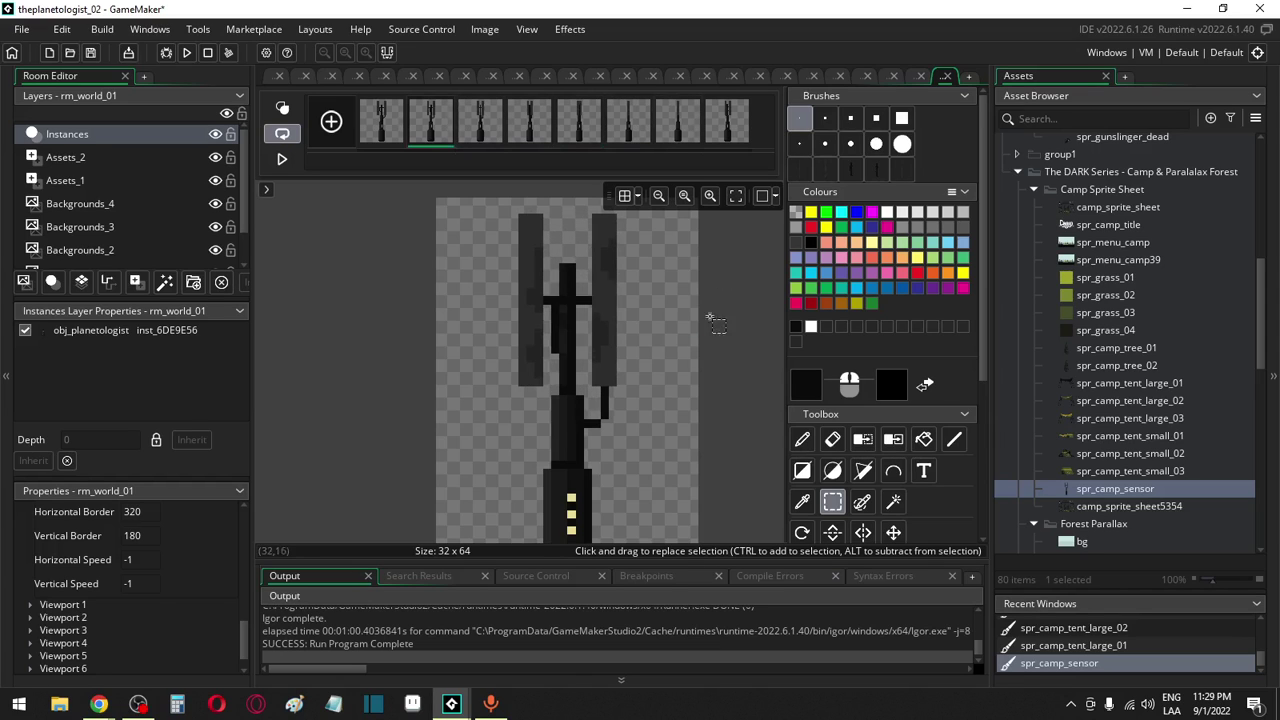
Capture the second frame's lower mast as a small brush and patch the mast gap in the eighth frame with it
{"action": "left_click", "coordinate": [567, 388]}
{"action": "key", "text": "d"}
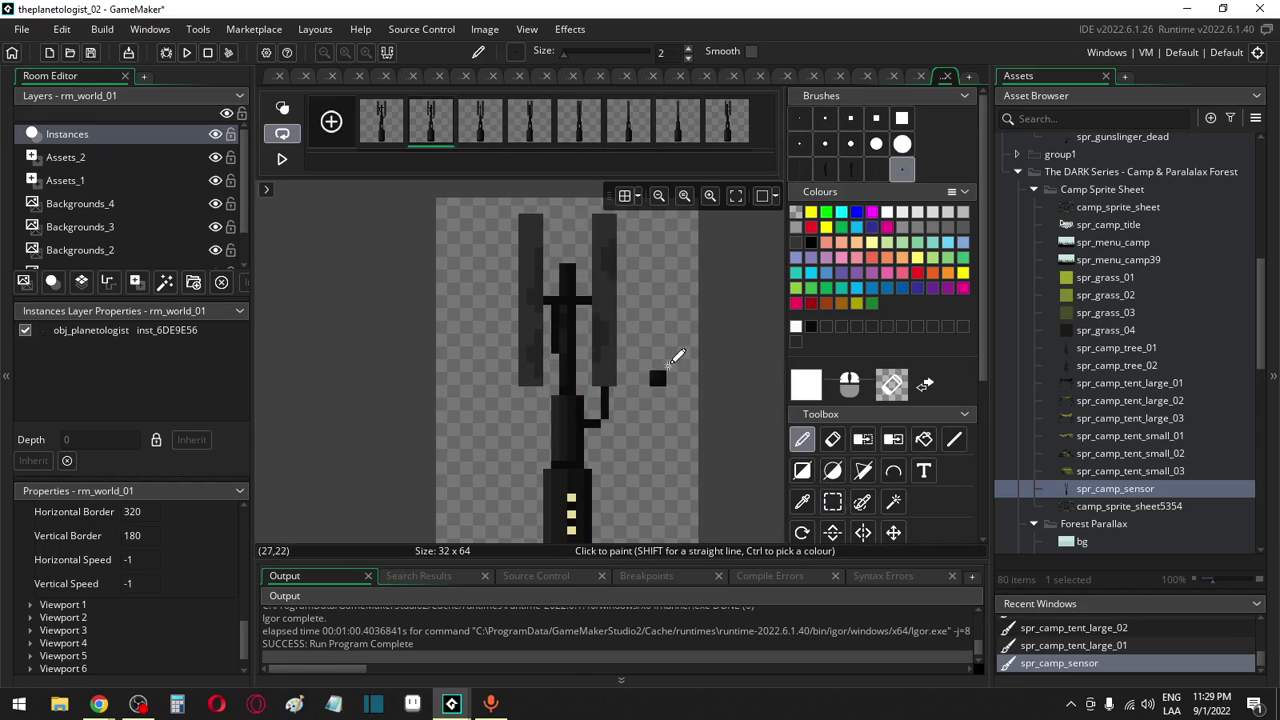
{"action": "left_click", "coordinate": [726, 122]}
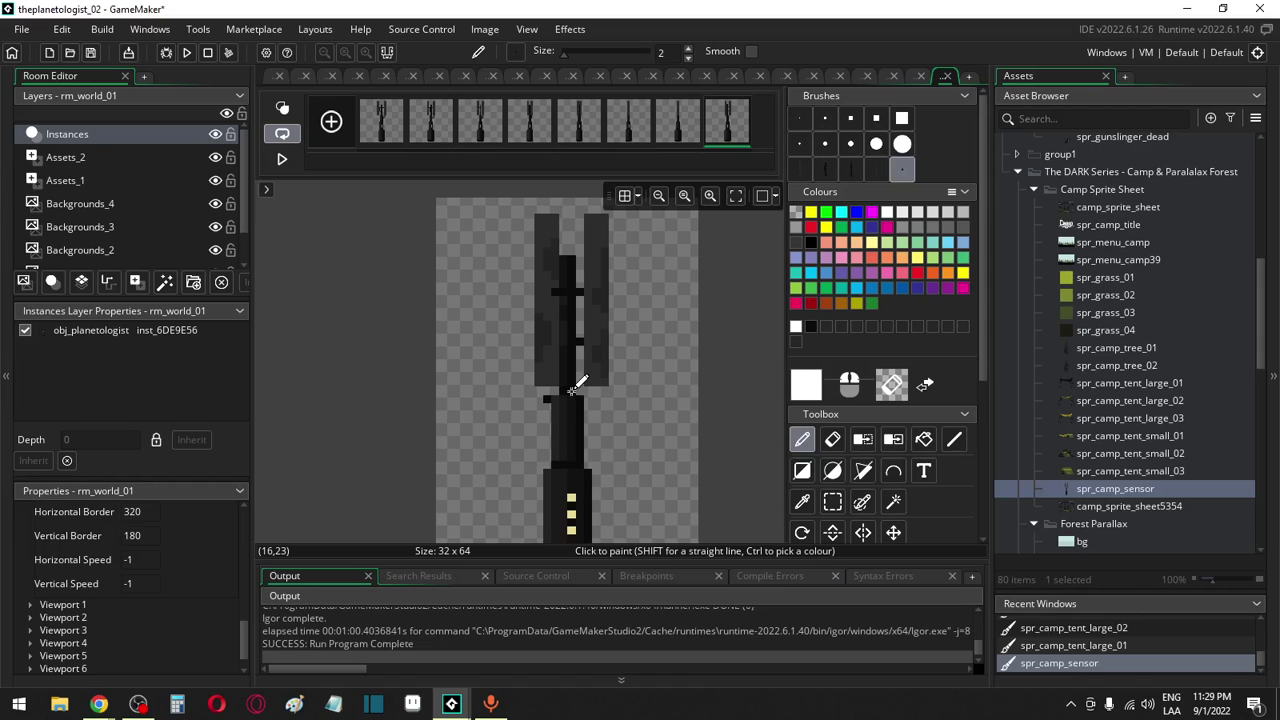
Flip through all sensor frames in both directions to review the panel rotation from the last frame into the first
{"action": "key", "text": "Left"}
{"action": "key", "text": "Right"}
{"action": "key", "text": "Right"}
{"action": "key", "text": "Right"}
{"action": "key", "text": "Left"}
{"action": "key", "text": "Left"}
{"action": "key", "text": "Left"}
{"action": "key", "text": "Right"}
{"action": "key", "text": "Left"}
{"action": "key", "text": "Left"}
{"action": "key", "text": "Left"}
{"action": "key", "text": "Left"}
{"action": "key", "text": "Left"}
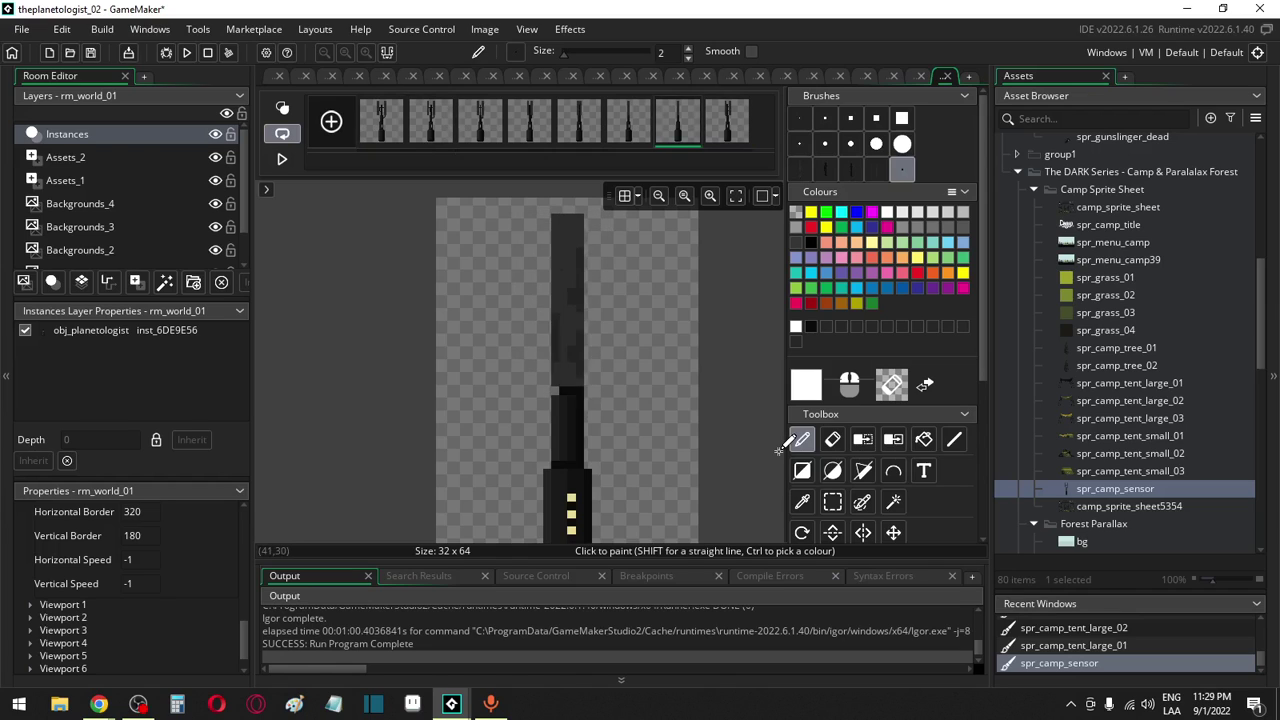
{"action": "key", "text": "Left"}
{"action": "key", "text": "Left"}
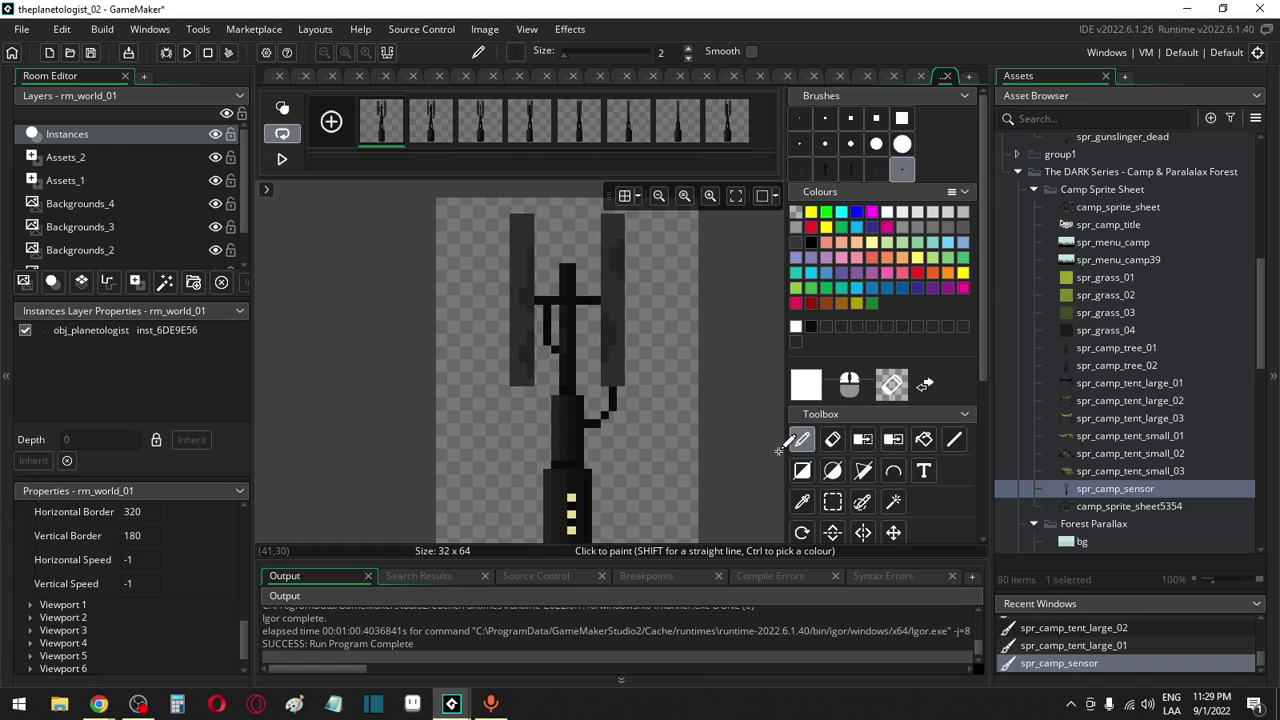
{"action": "key", "text": "Right"}
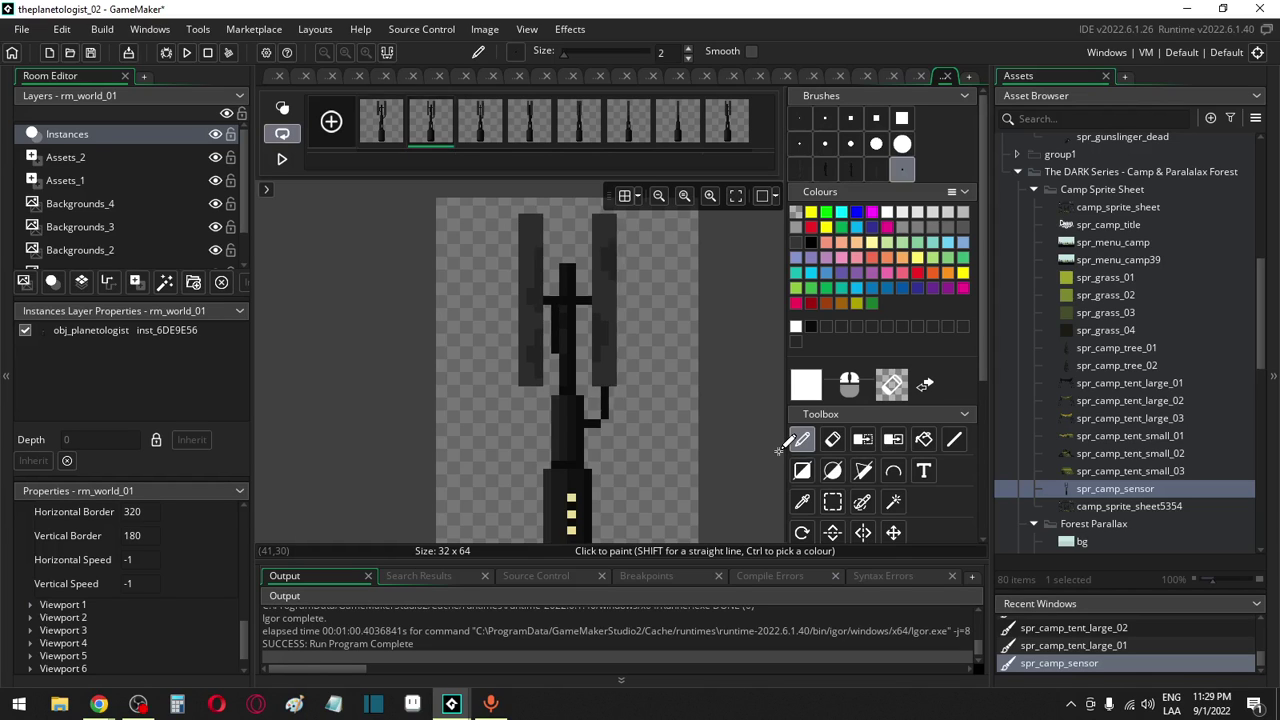
{"action": "key", "text": "Right"}
{"action": "key", "text": "Right"}
{"action": "key", "text": "Right"}
{"action": "key", "text": "Right"}
{"action": "key", "text": "Right"}
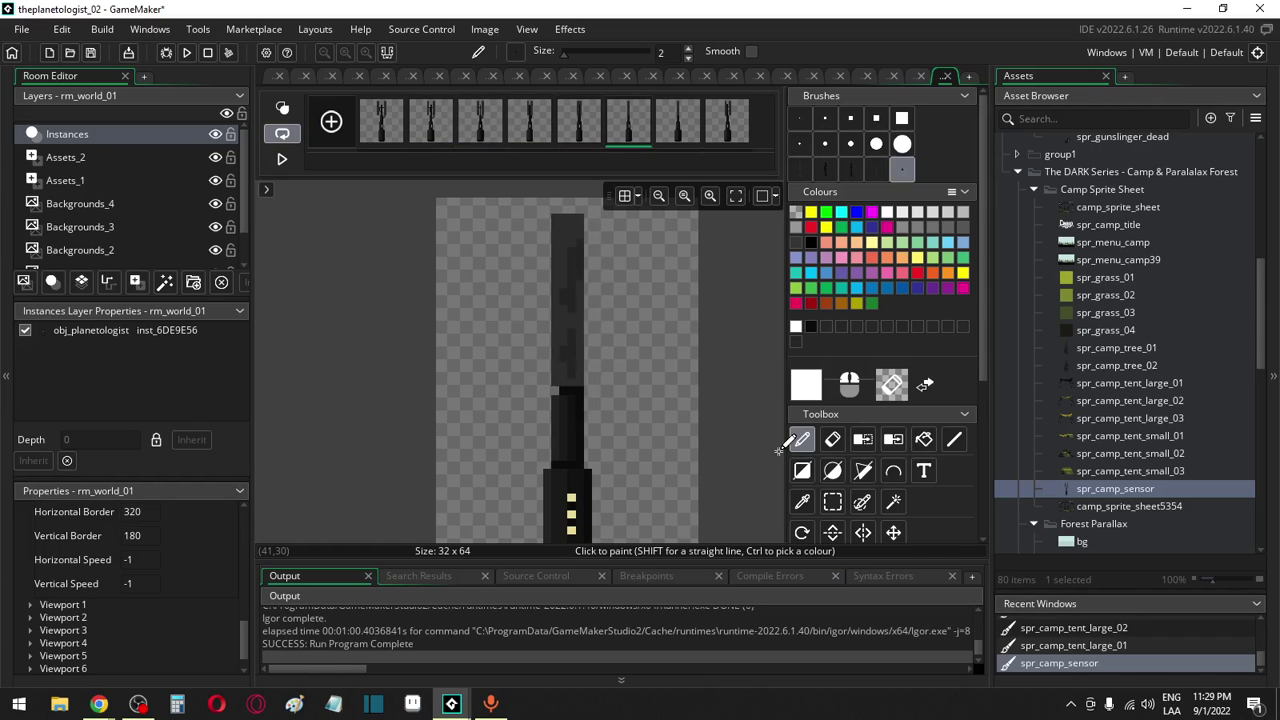
{"action": "key", "text": "Right"}
{"action": "key", "text": "Right"}
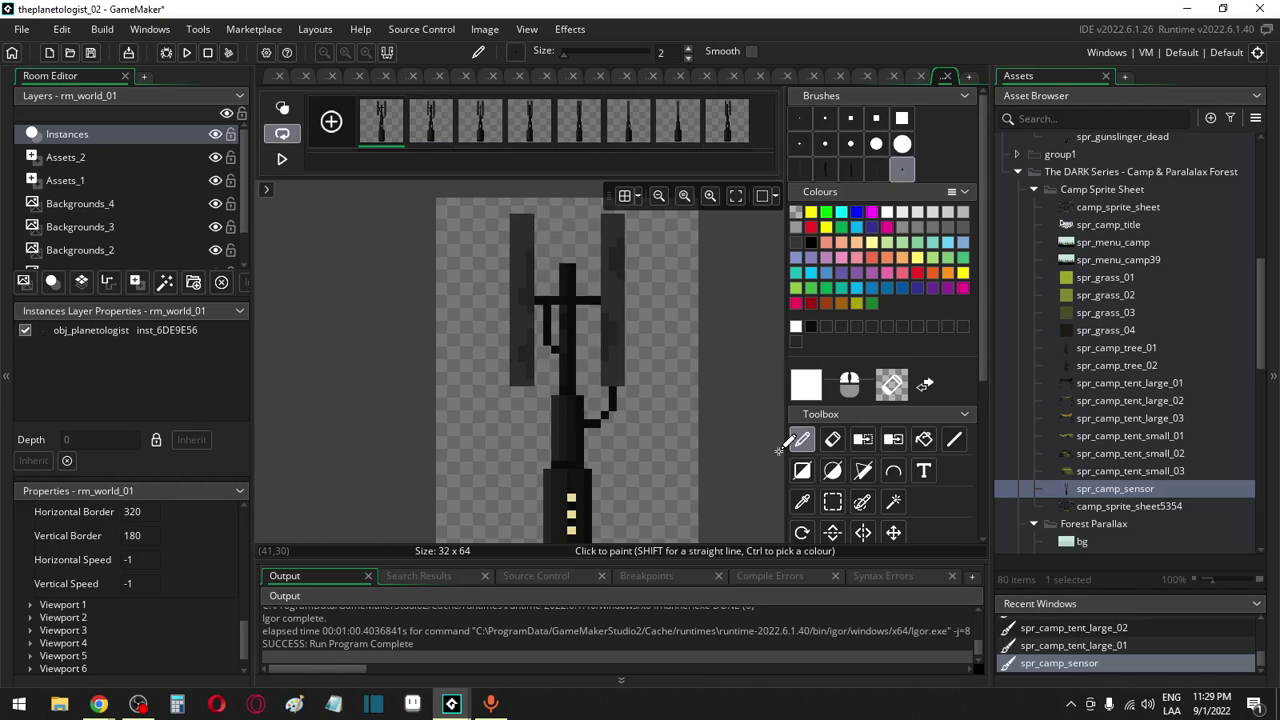
Pick the cable's near-black colour and paint a one-pixel cable piece directly beneath the left panel in the eighth frame
{"action": "key", "text": "Left"}
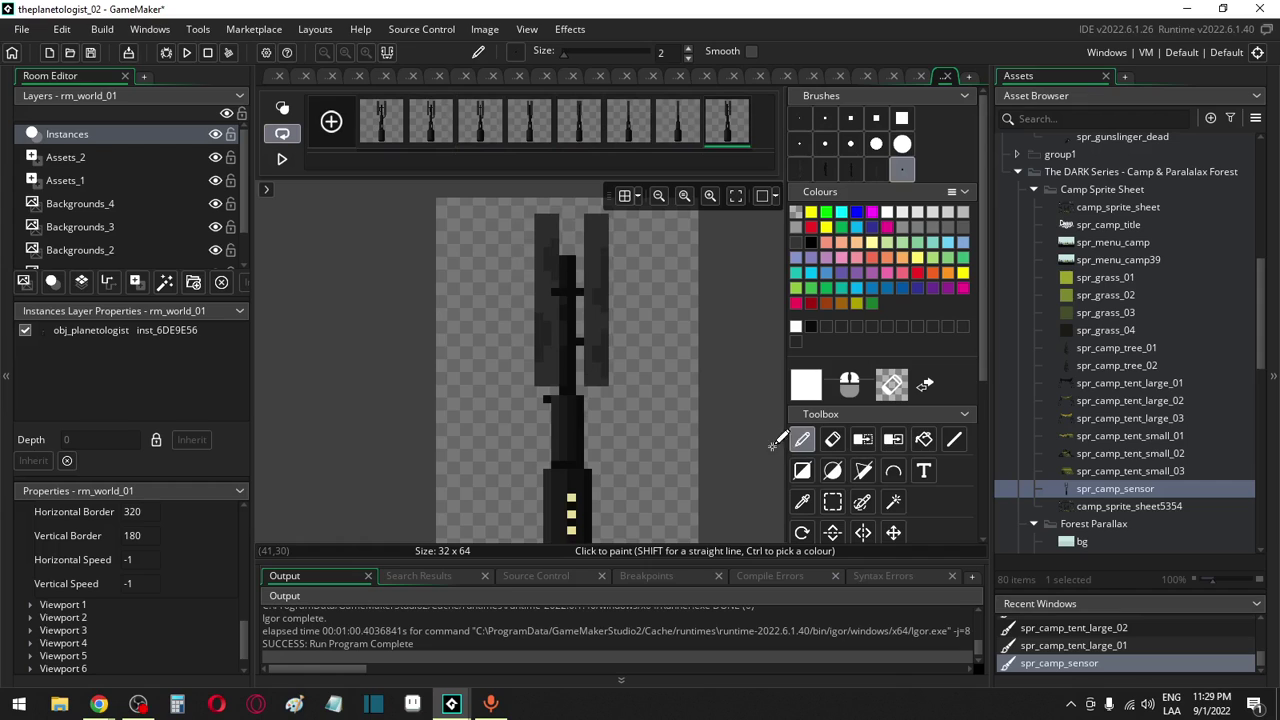
{"action": "left_click", "coordinate": [800, 118]}
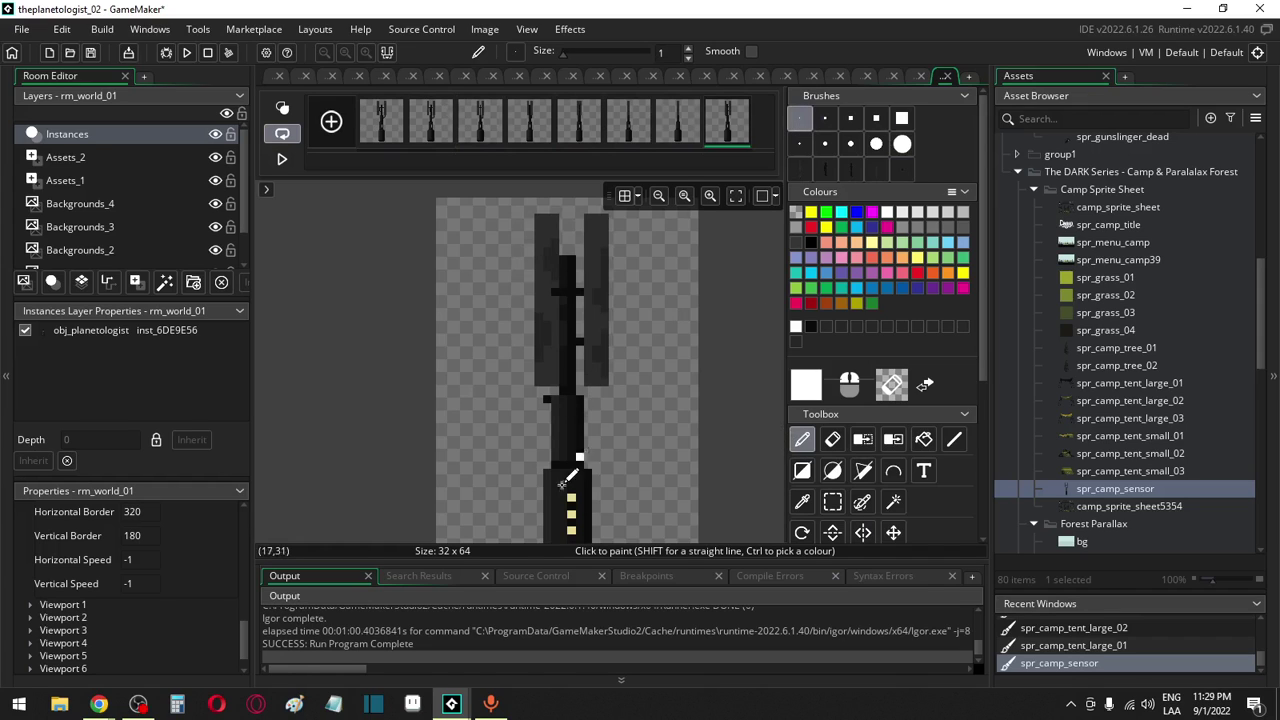
{"action": "right_click", "coordinate": [548, 387], "text": "ctrl"}
{"action": "left_click", "coordinate": [548, 392], "text": "ctrl"}
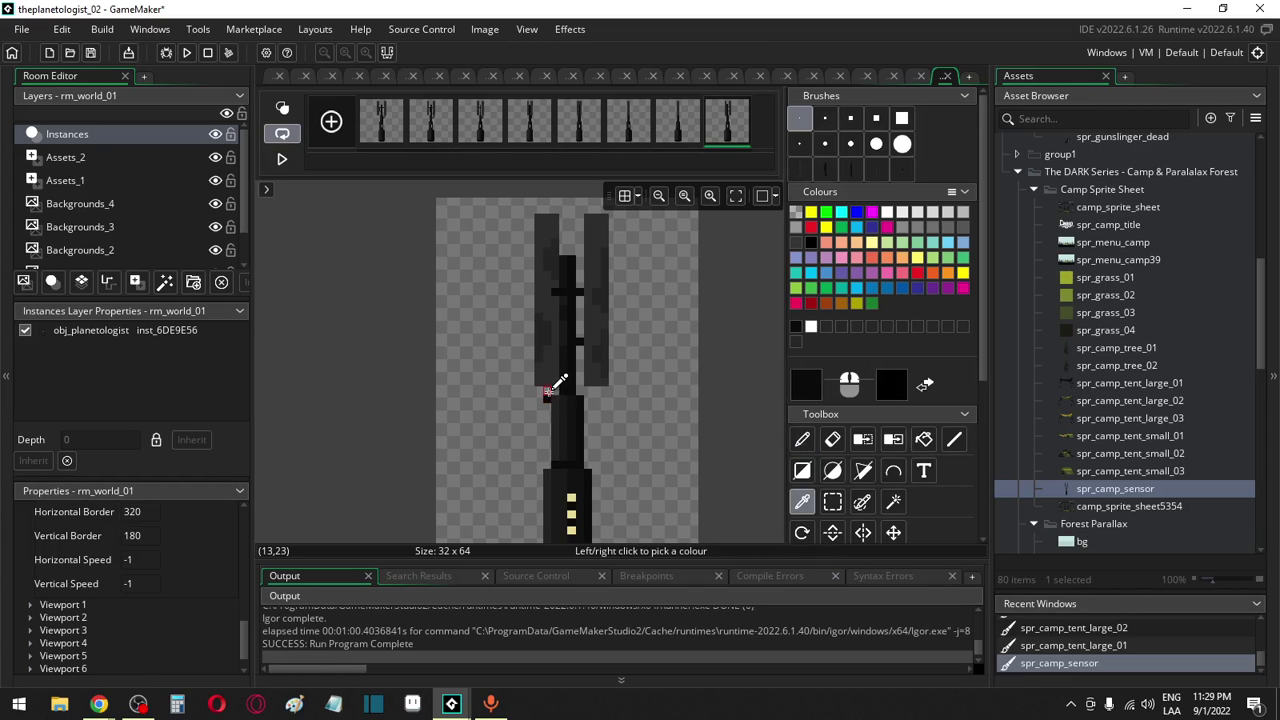
{"action": "right_click", "coordinate": [548, 388], "text": "ctrl"}
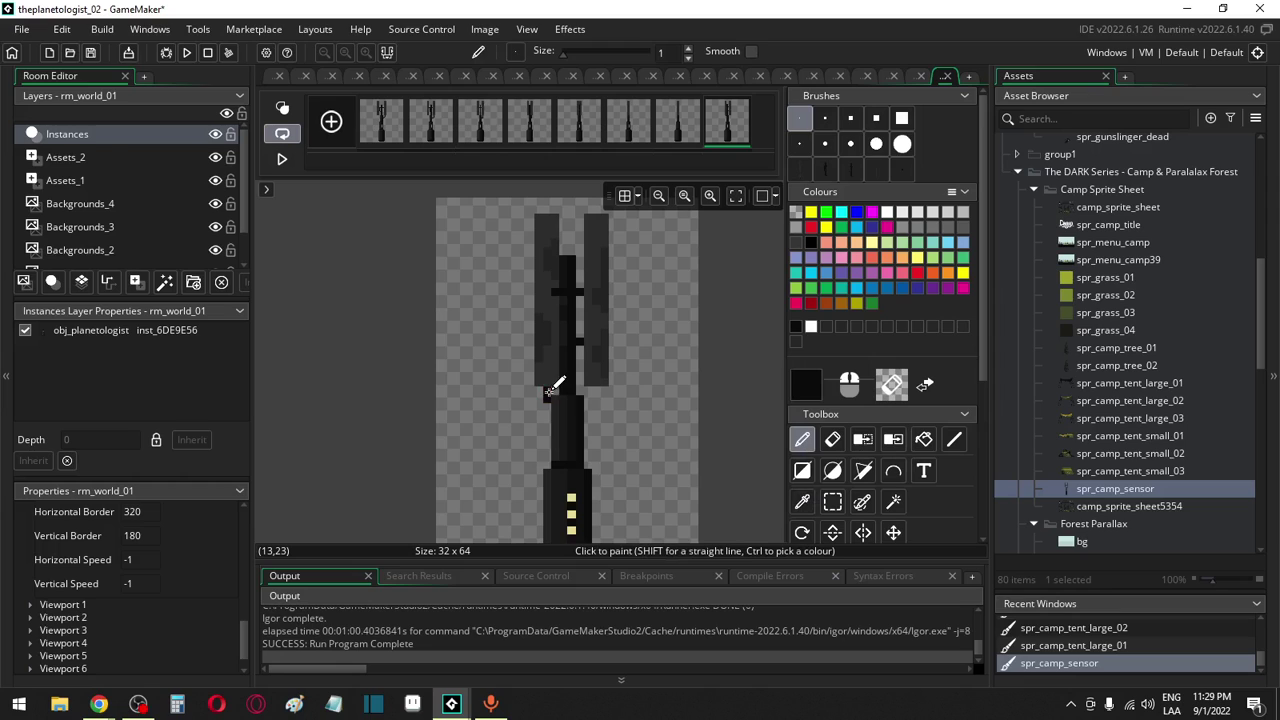
Step from the first frame through to the eighth to compare the lower cable and panel positions
{"action": "key", "text": "Right"}
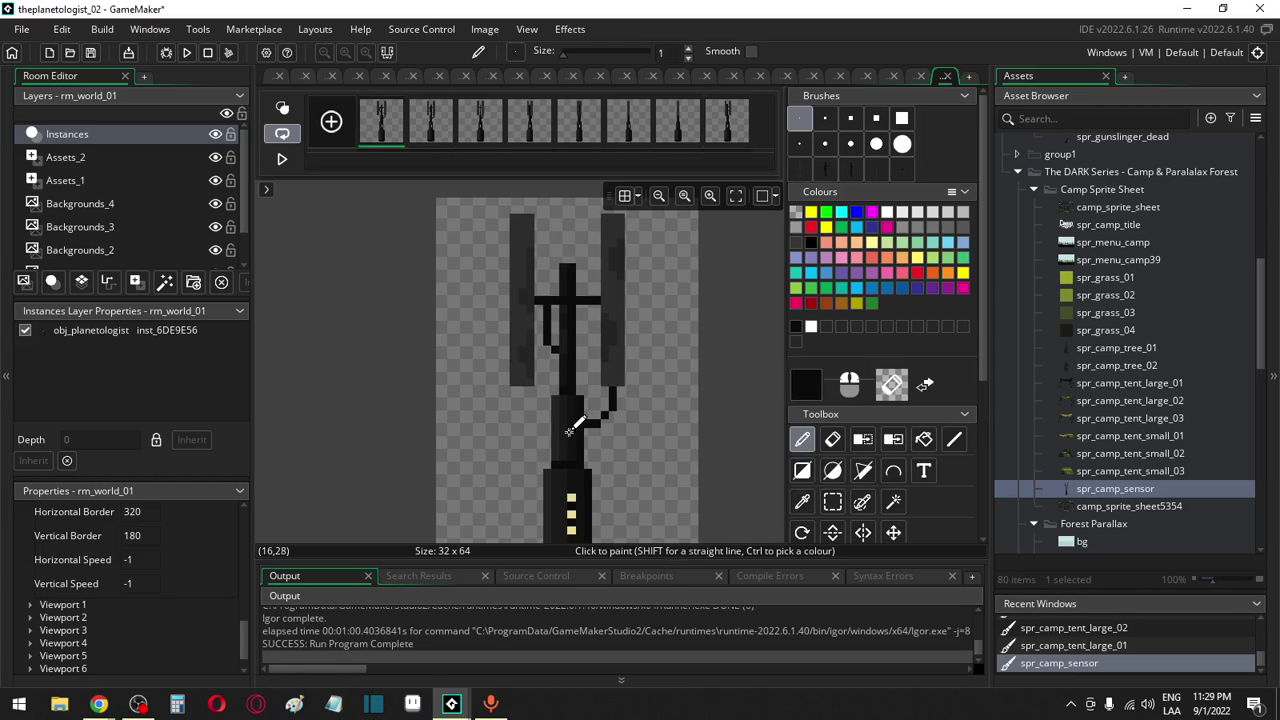
{"action": "key", "text": "Right"}
{"action": "key", "text": "Right"}
{"action": "key", "text": "Right"}
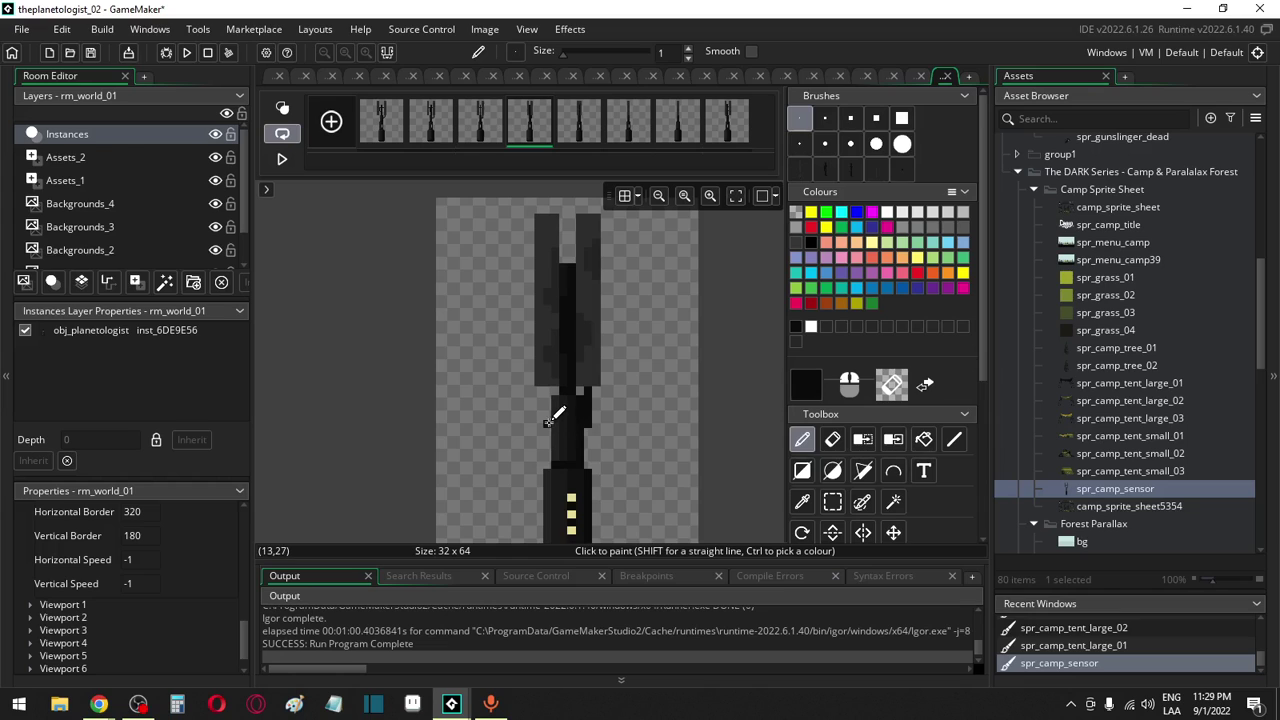
{"action": "key", "text": "Right"}
{"action": "key", "text": "Right"}
{"action": "key", "text": "Right"}
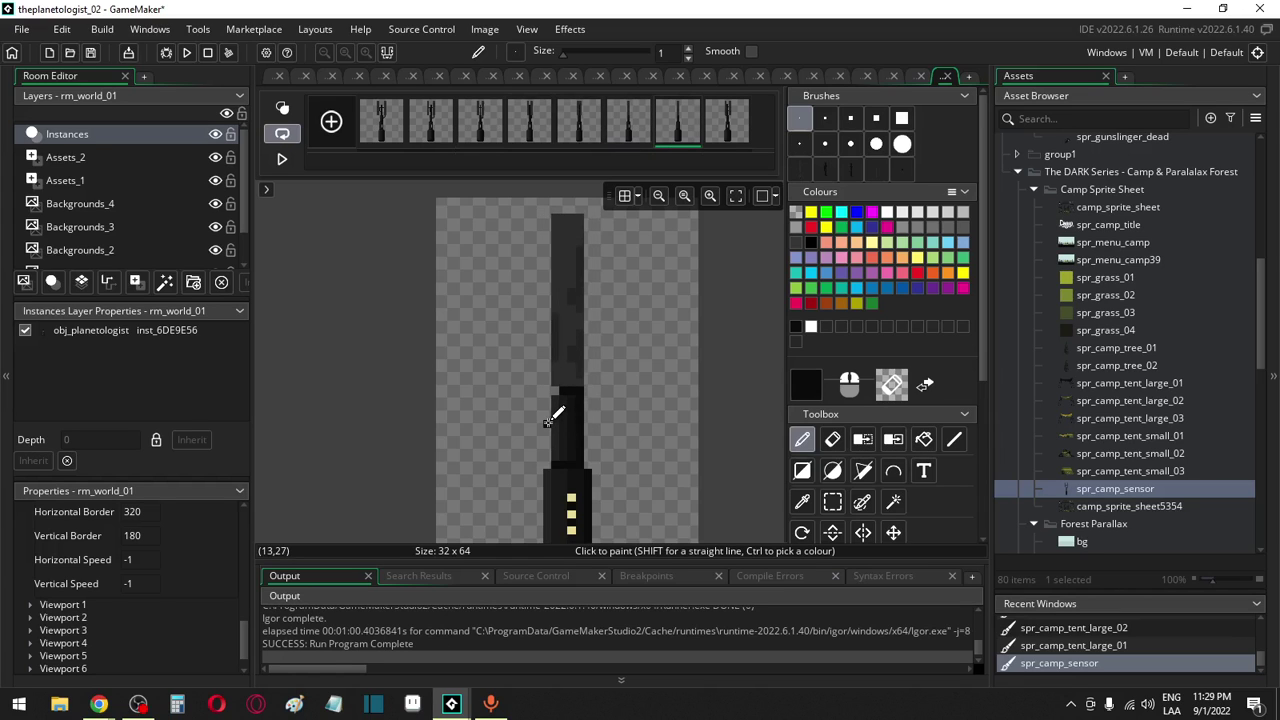
{"action": "key", "text": "Right"}
{"action": "key", "text": "Left"}
{"action": "key", "text": "Left"}
{"action": "key", "text": "Right"}
{"action": "key", "text": "Right"}
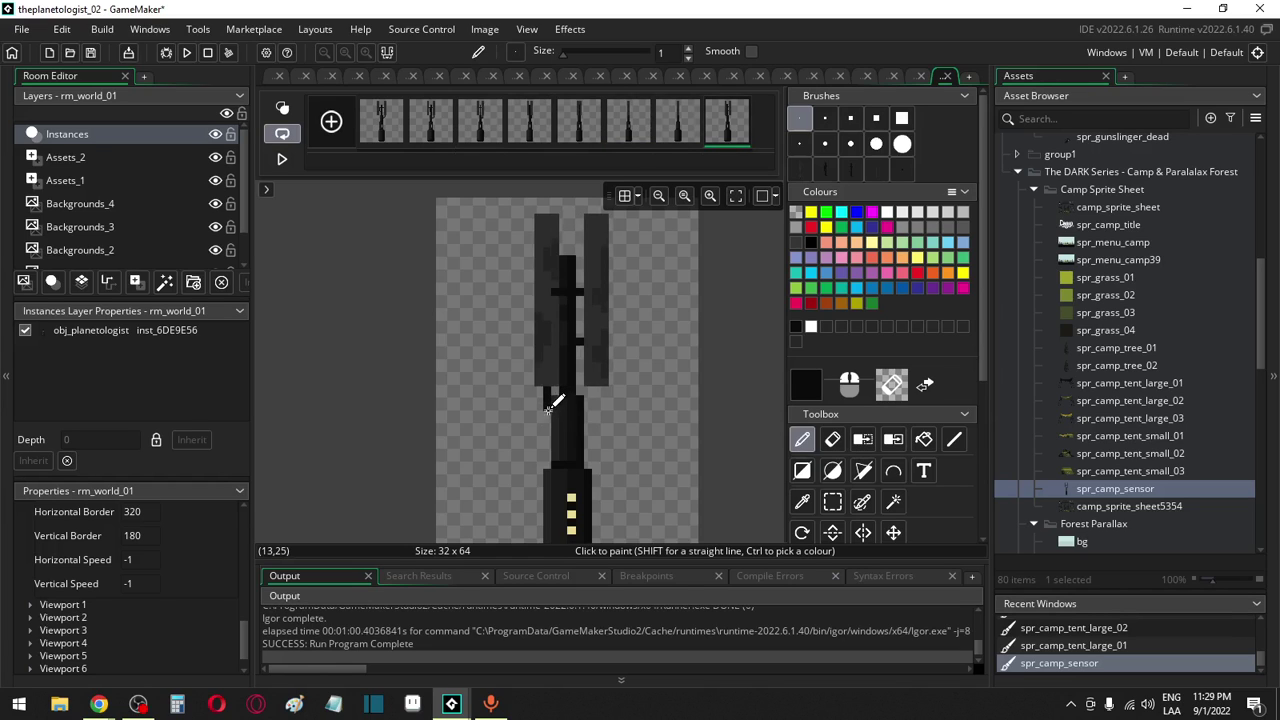
Extend the eighth frame's lower cable down alongside the thicker mast section and duplicate that frame
{"action": "key", "text": "Left"}
{"action": "key", "text": "Right"}
{"action": "key", "text": "Left"}
{"action": "key", "text": "Right"}
{"action": "mouse_move", "coordinate": [727, 120]}
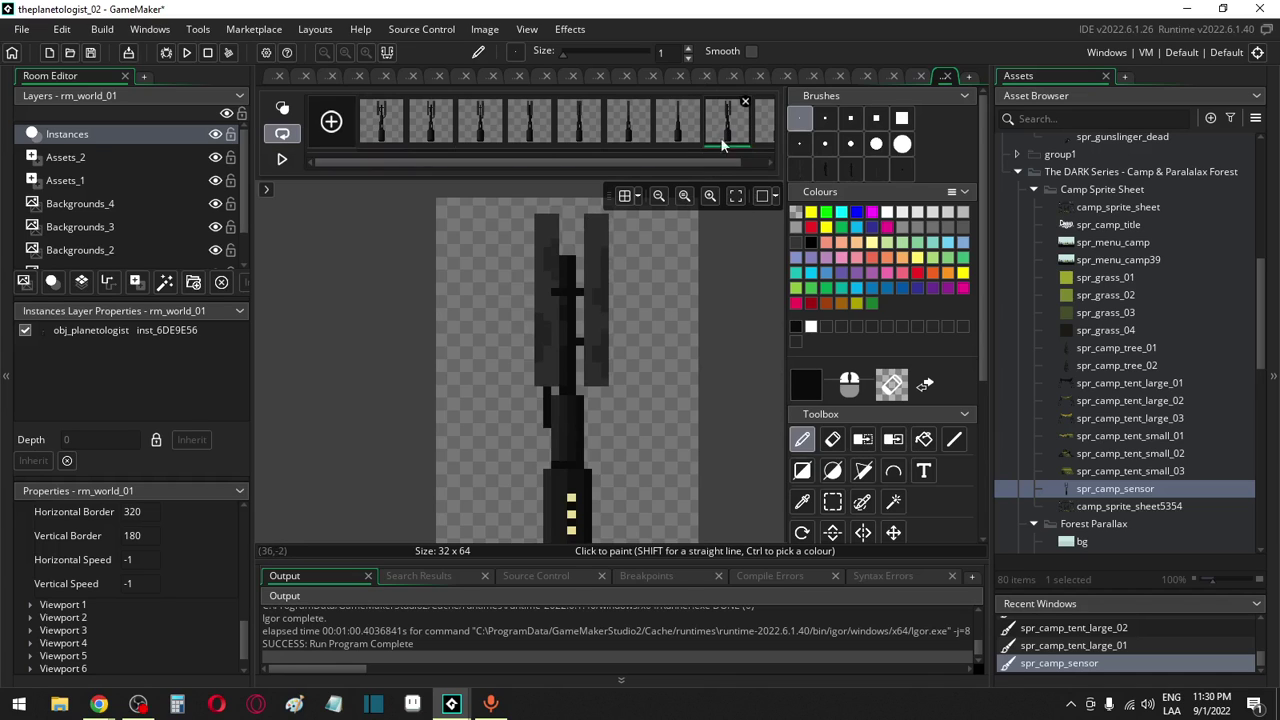
In the ninth frame, move the right panel one pixel right and the left panel one pixel left
{"action": "key", "text": "Right"}
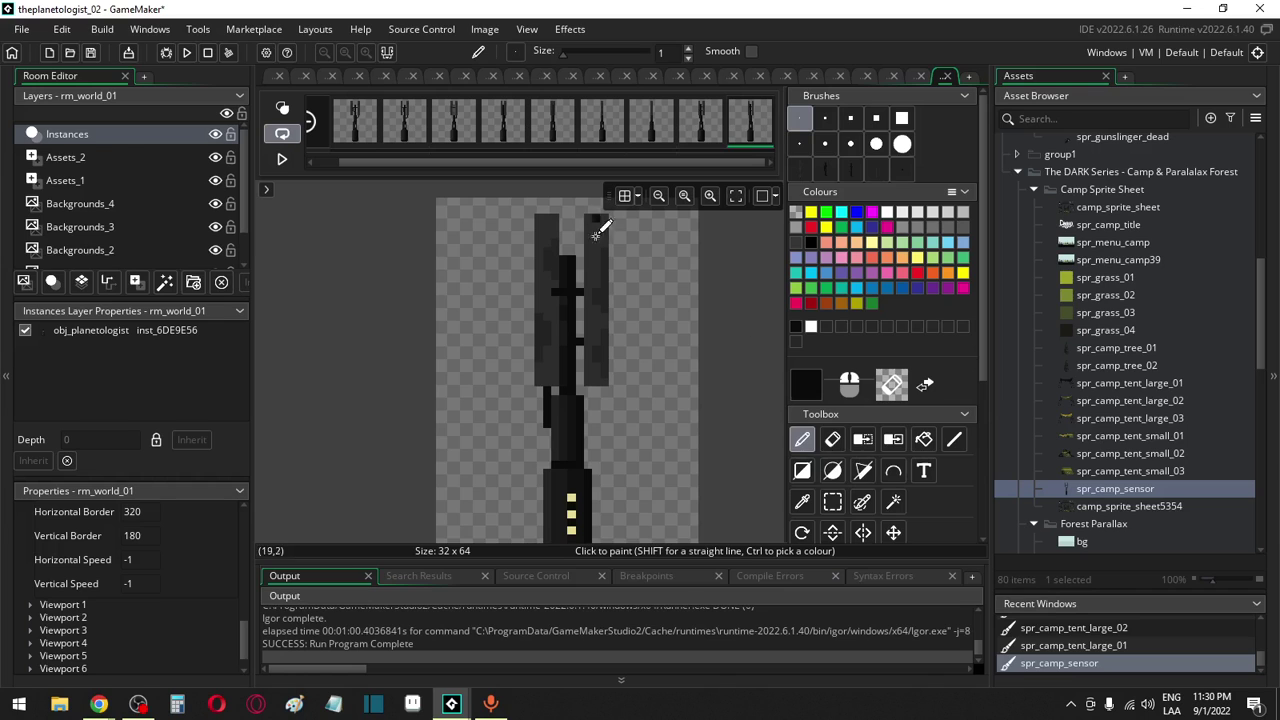
{"action": "left_click", "coordinate": [832, 501]}
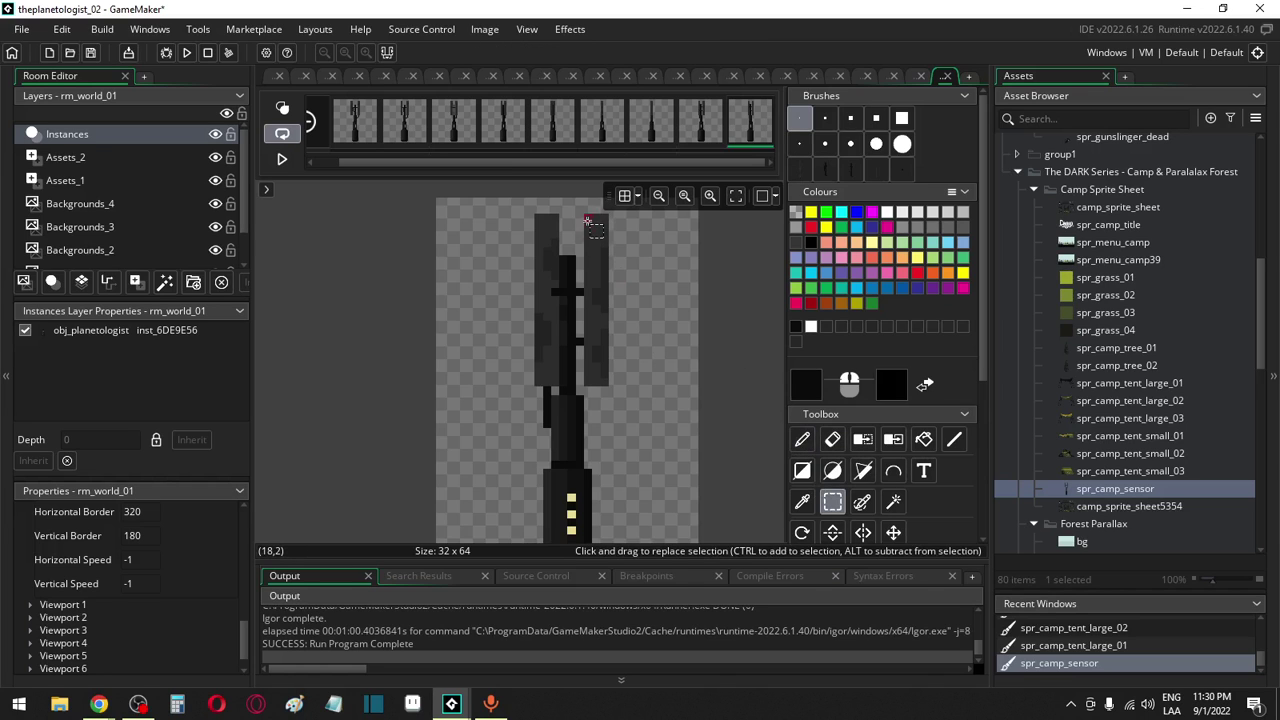
{"action": "left_click_drag", "start_coordinate": [586, 215], "coordinate": [610, 369]}
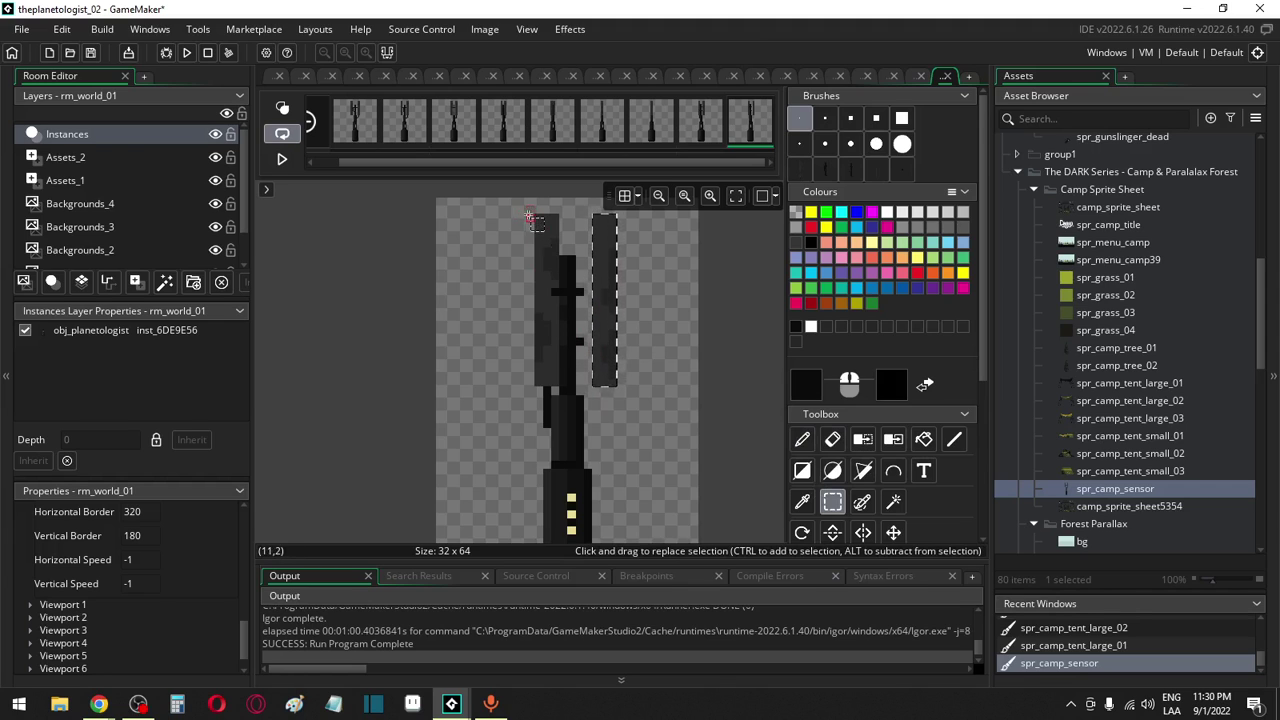
{"action": "left_click_drag", "start_coordinate": [530, 217], "coordinate": [536, 360]}
{"action": "left_click", "coordinate": [489, 302]}
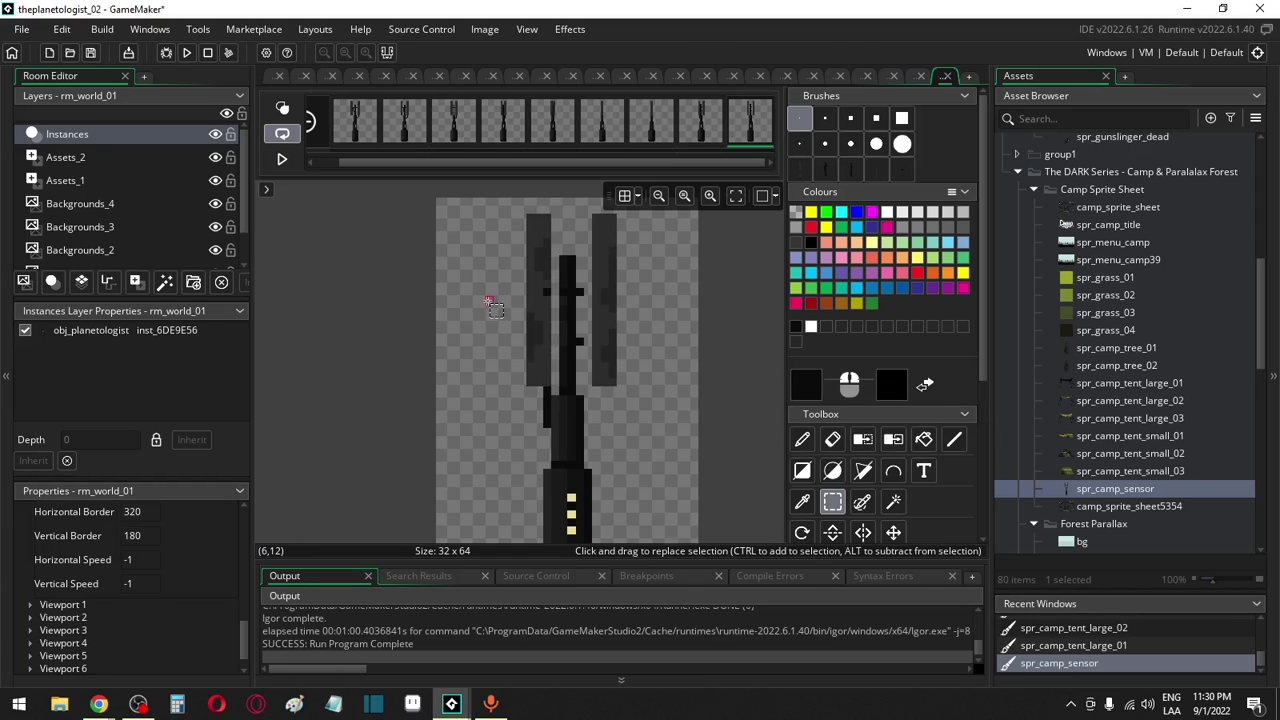
Extend the ninth frame's crossbars with near-black pixels so they reach the shifted panels
{"action": "key", "text": "p"}
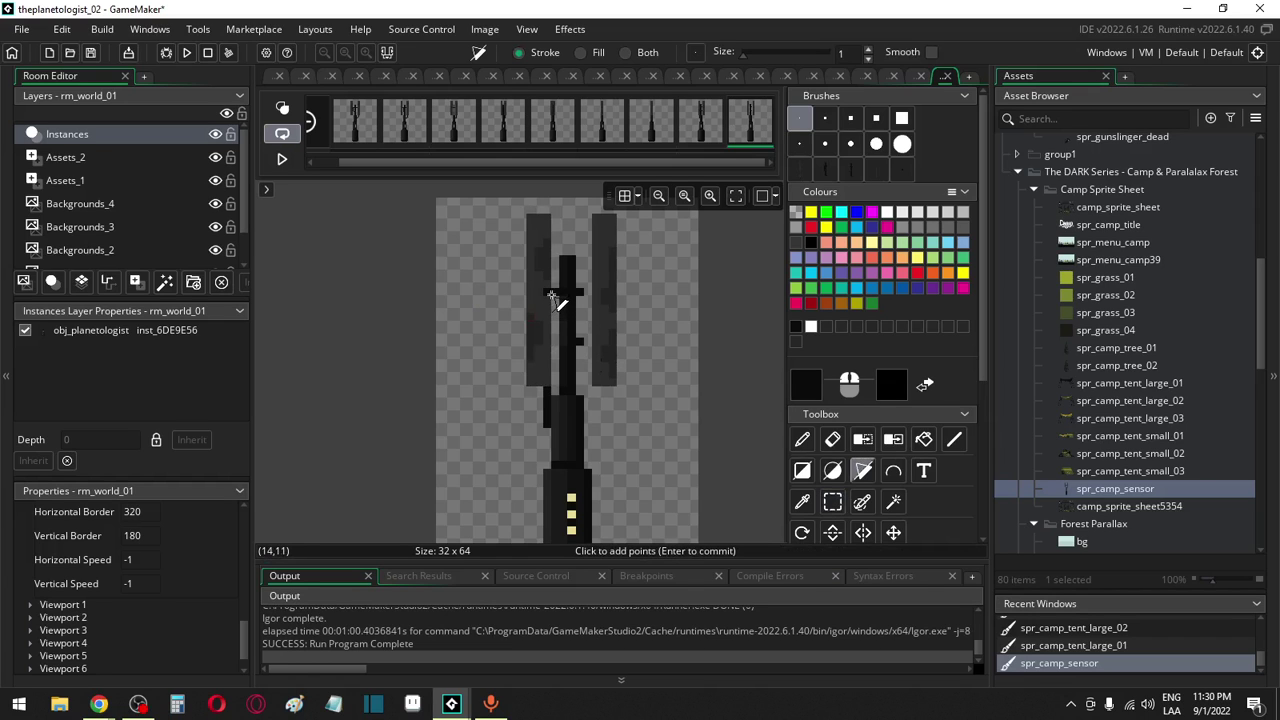
{"action": "key", "text": "d"}
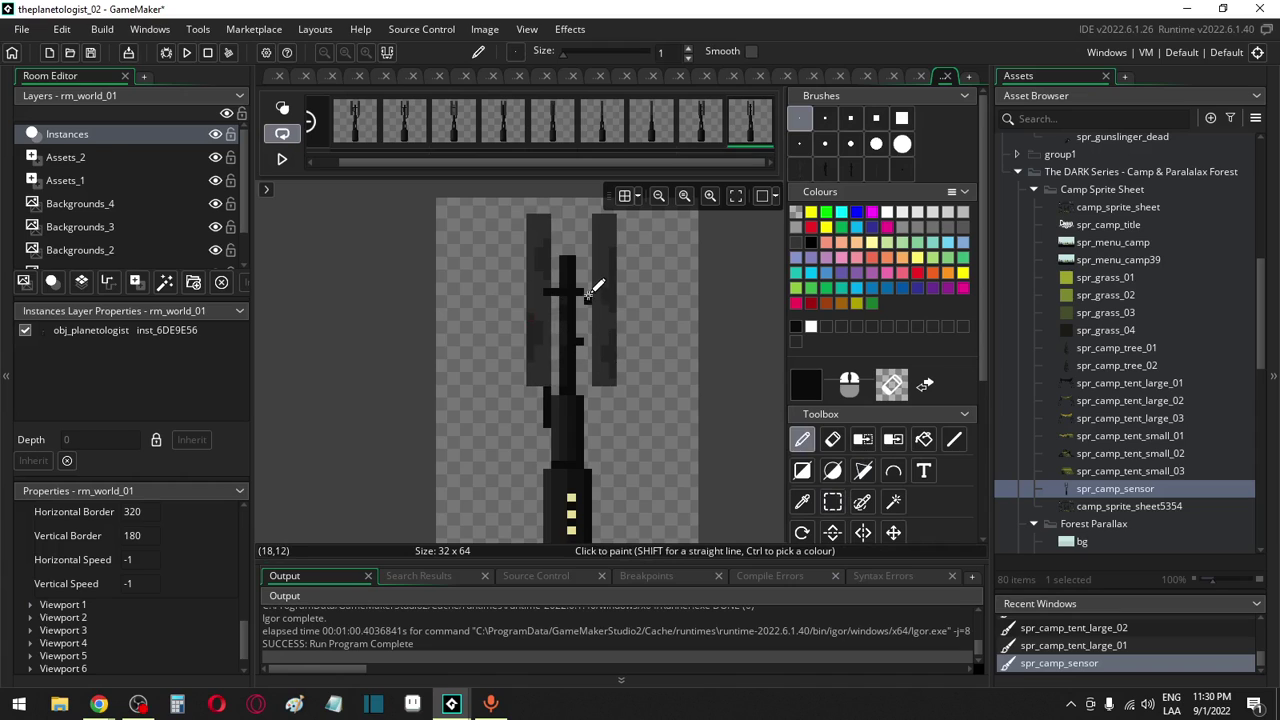
{"action": "left_click", "coordinate": [589, 341]}
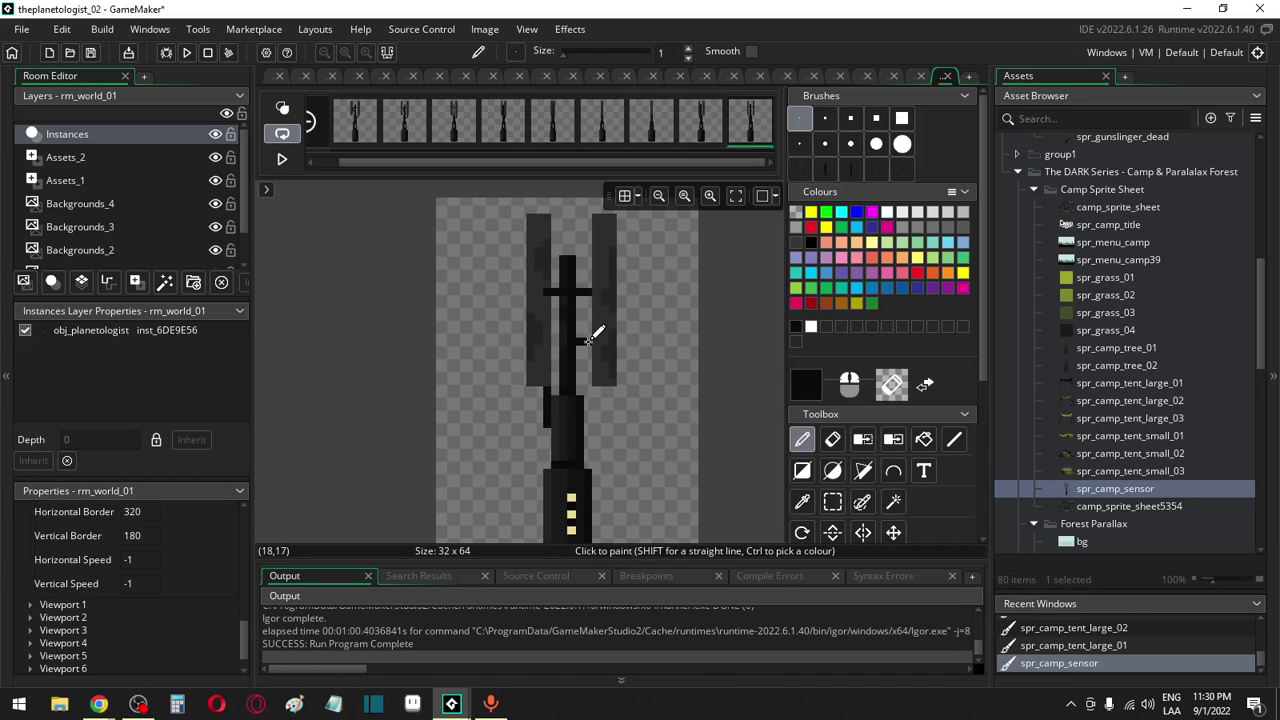
Redraw the ninth frame's lower cable one pixel further left and erase its old pixels, keeping the bottom one attached to the mast
{"action": "left_click", "coordinate": [540, 391]}
{"action": "left_click", "coordinate": [543, 395]}
{"action": "key", "text": "e"}
{"action": "left_click", "coordinate": [550, 392]}
{"action": "left_click", "coordinate": [556, 409]}
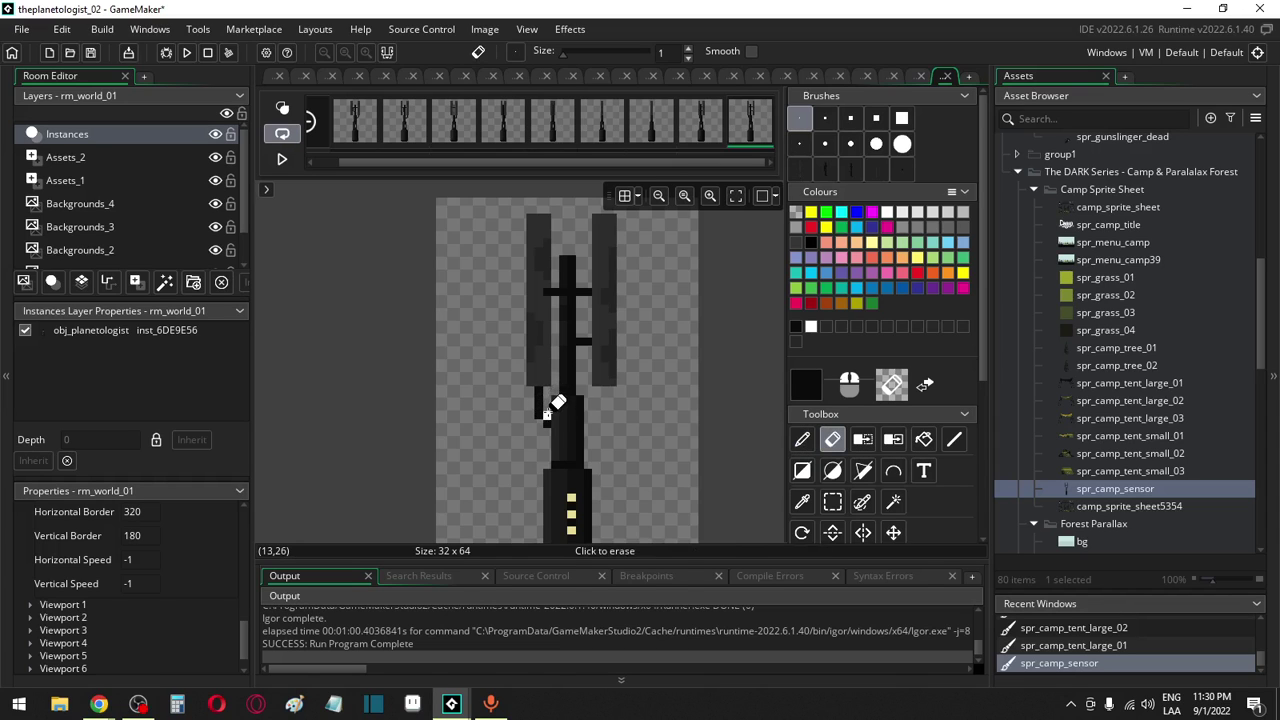
{"action": "key", "text": "d"}
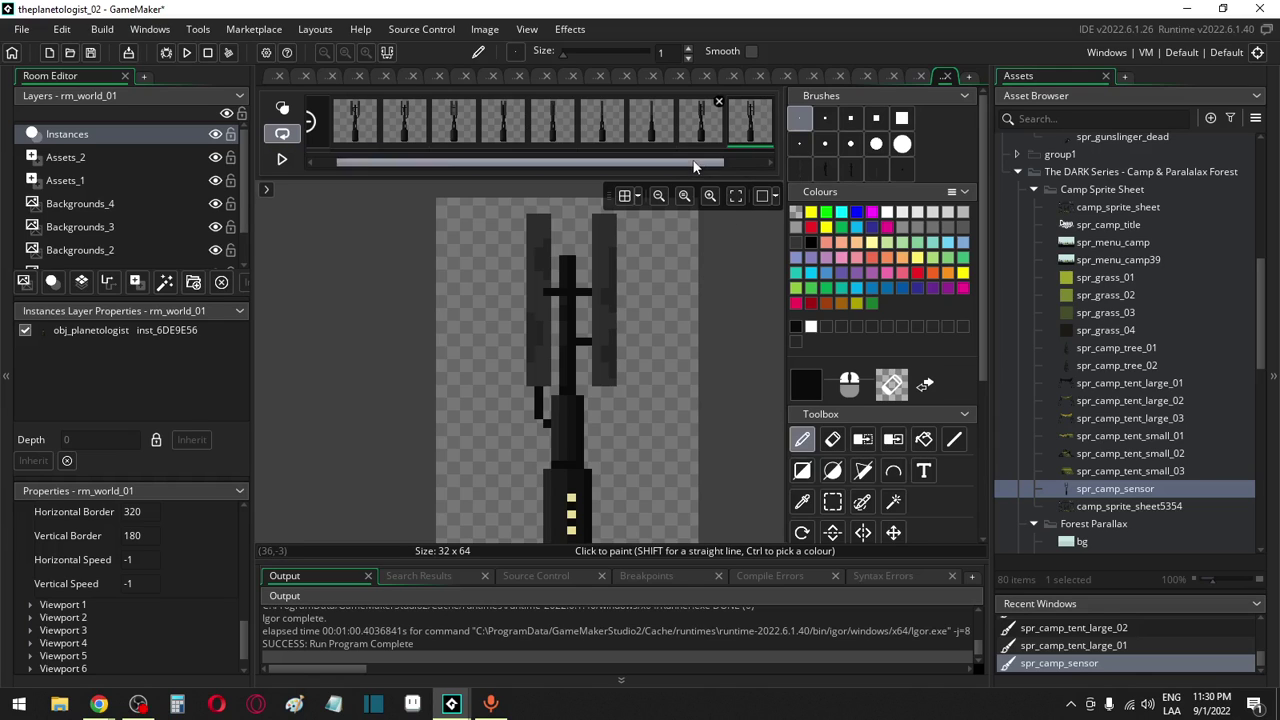
Duplicate the ninth frame and move the right panel one pixel right in the tenth frame
{"action": "left_click_drag", "start_coordinate": [695, 166], "coordinate": [748, 171]}
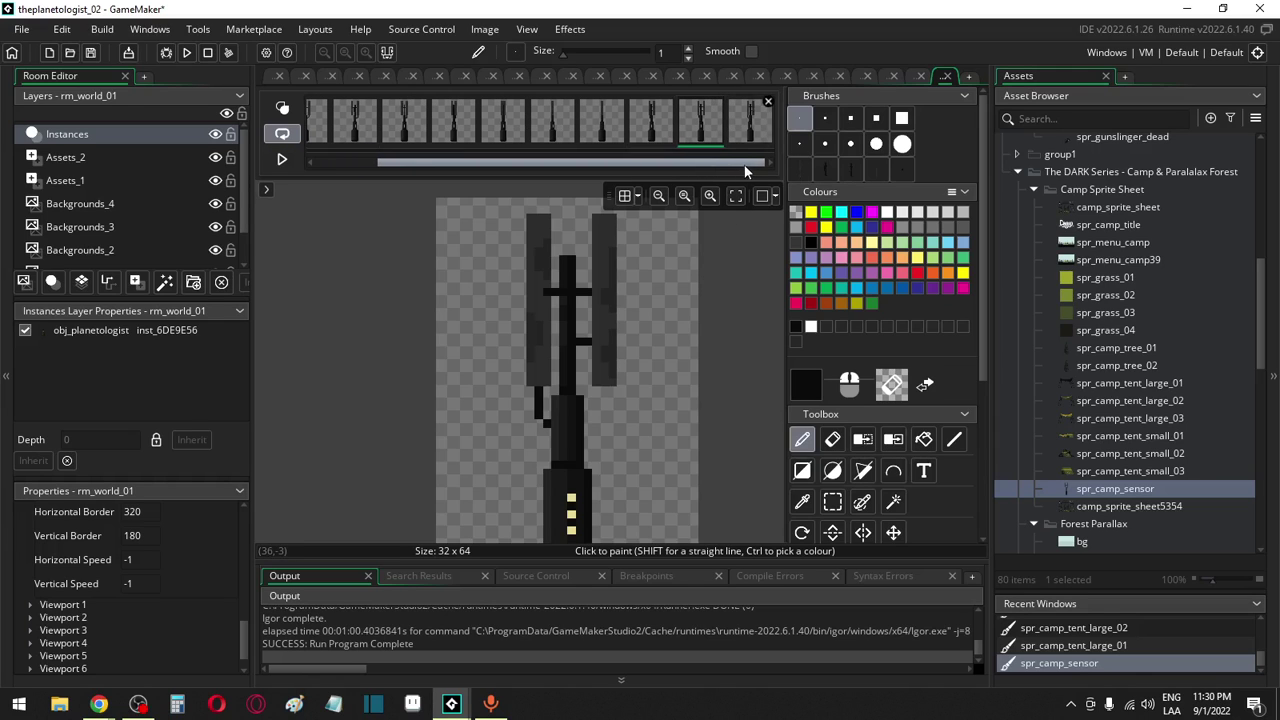
{"action": "left_click", "coordinate": [832, 501]}
{"action": "left_click_drag", "start_coordinate": [593, 208], "coordinate": [625, 403]}
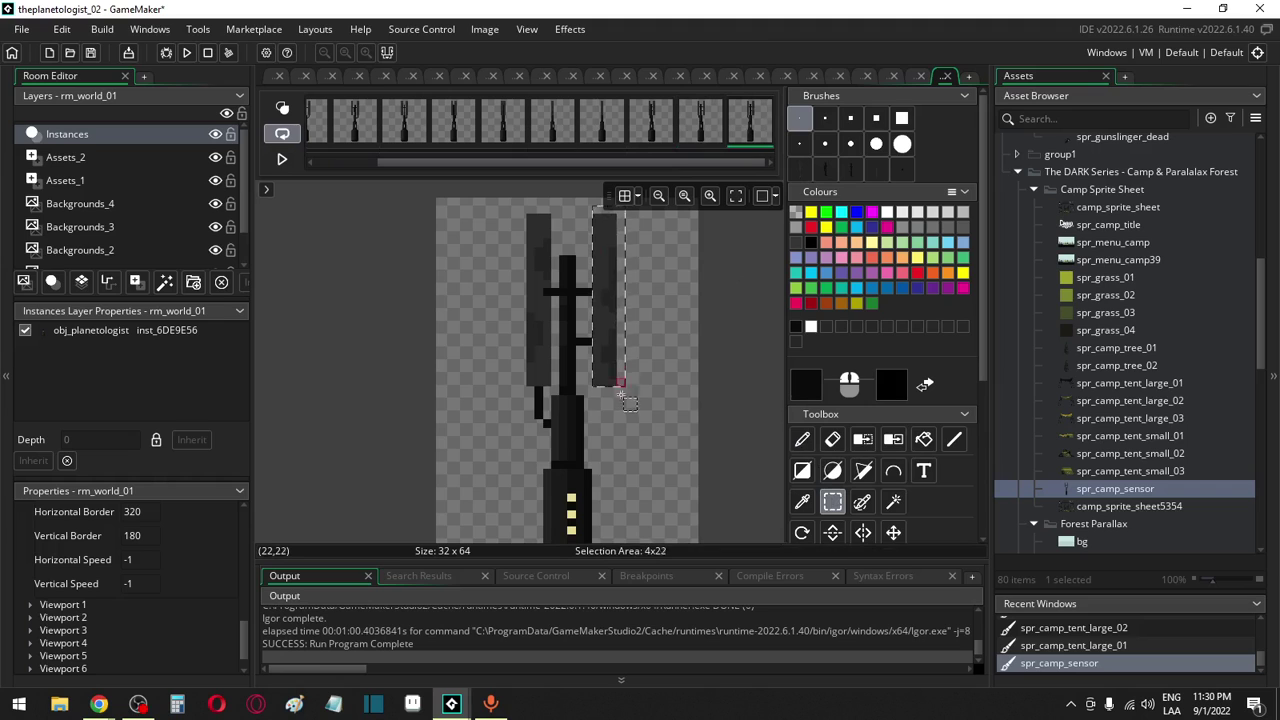
{"action": "left_click_drag", "start_coordinate": [616, 357], "coordinate": [624, 357]}
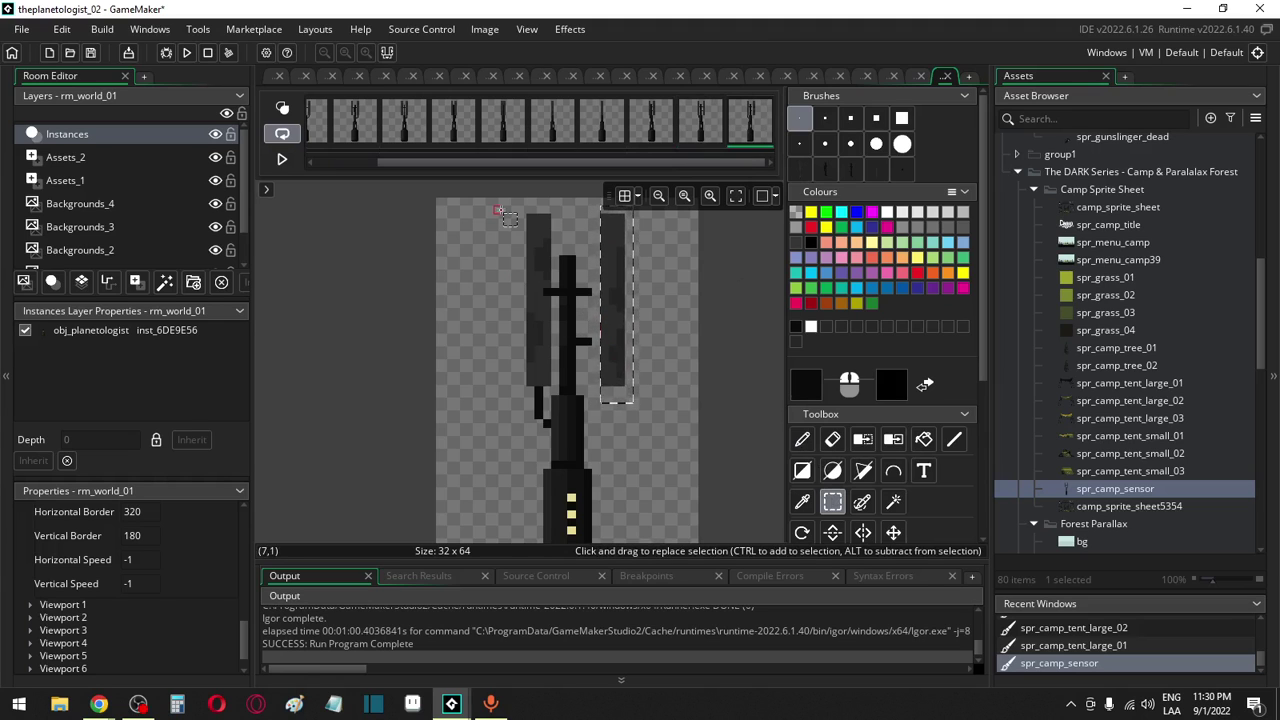
Move the tenth frame's left panel and upper cable piece one pixel left, and extend the crossbars to meet the panels
{"action": "mouse_move", "coordinate": [510, 213]}
{"action": "left_mouse_down"}
{"action": "mouse_move", "coordinate": [549, 424]}
{"action": "mouse_move", "coordinate": [549, 410]}
{"action": "left_mouse_up"}
{"action": "left_click_drag", "start_coordinate": [495, 213], "coordinate": [541, 382]}
{"action": "left_click", "coordinate": [470, 337]}
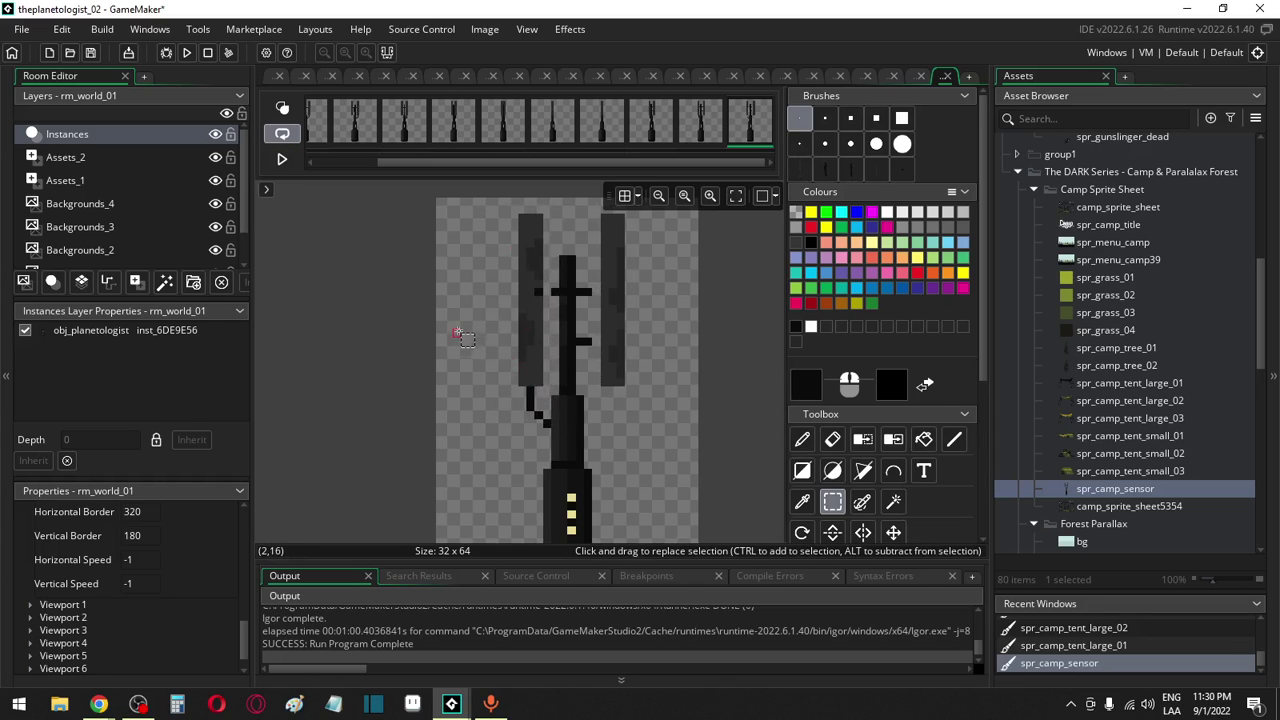
{"action": "key", "text": "i"}
{"action": "right_click", "coordinate": [555, 278]}
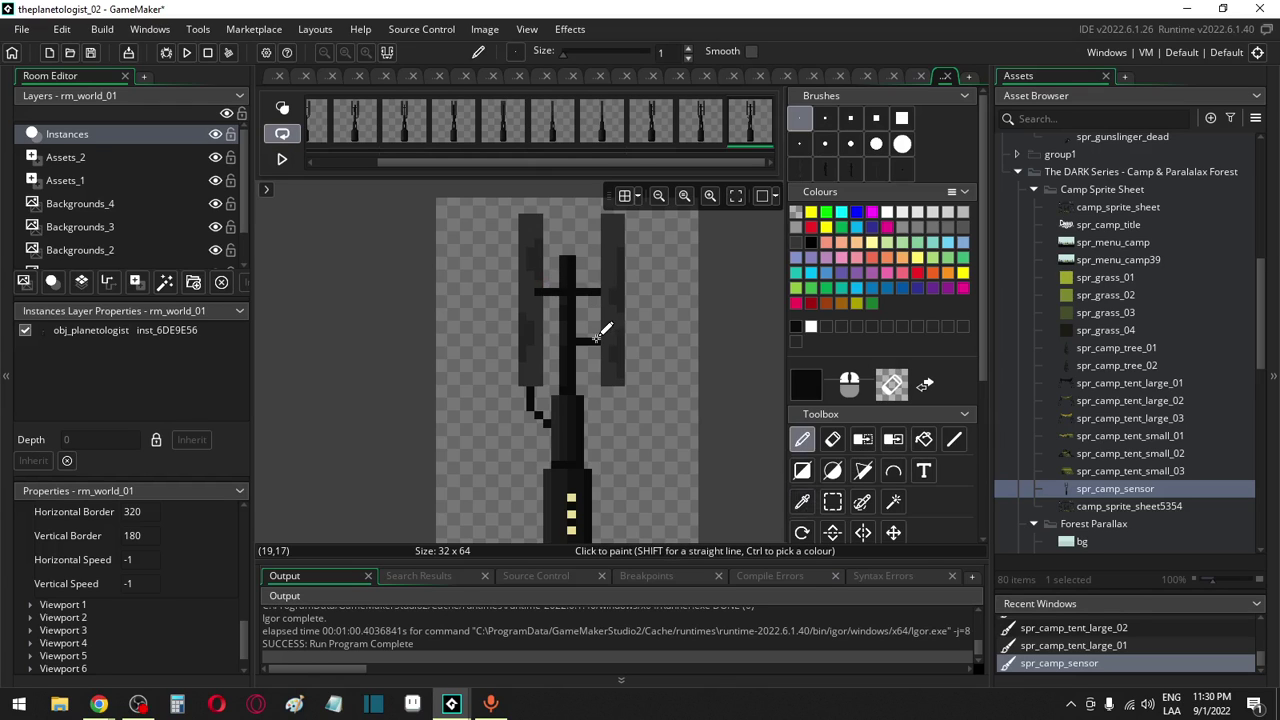
Compare the tenth frame with the first, and review the rotation between the fifth and tenth frames
{"action": "key", "text": "Right"}
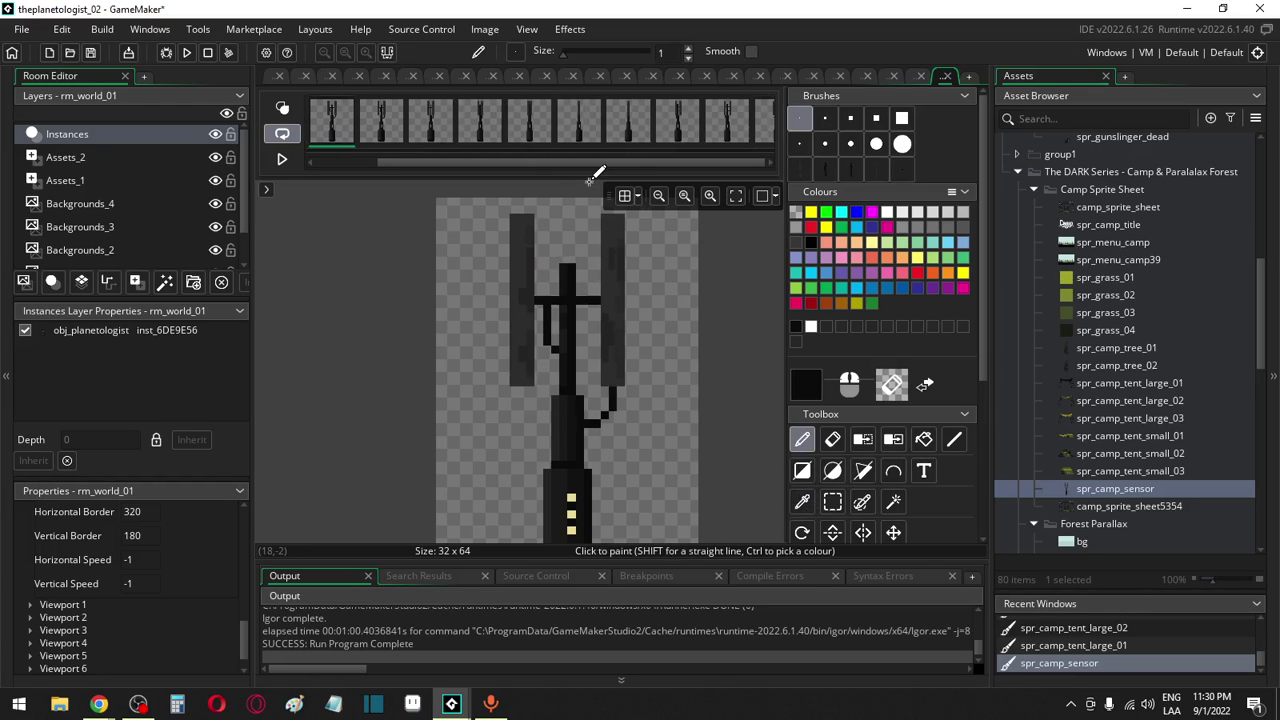
{"action": "key", "text": "Left"}
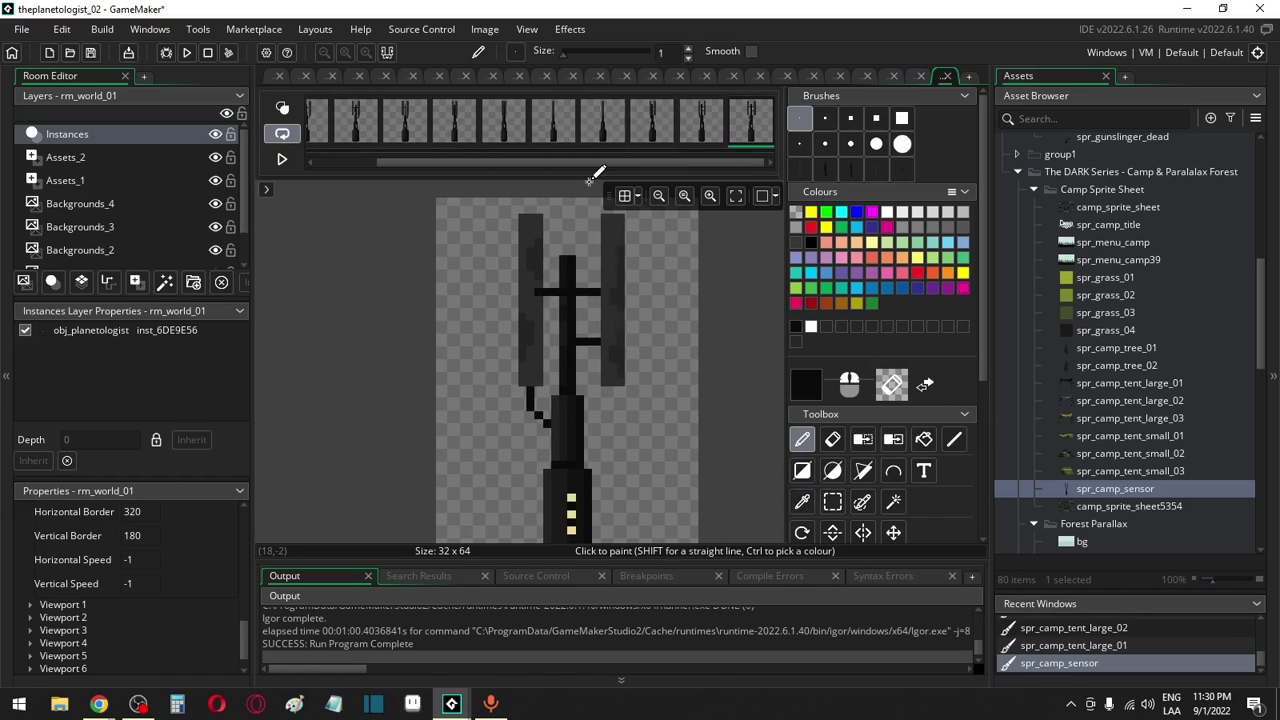
{"action": "key", "text": "Left"}
{"action": "key", "text": "Left"}
{"action": "key", "text": "Left"}
{"action": "key", "text": "Left"}
{"action": "key", "text": "Left"}
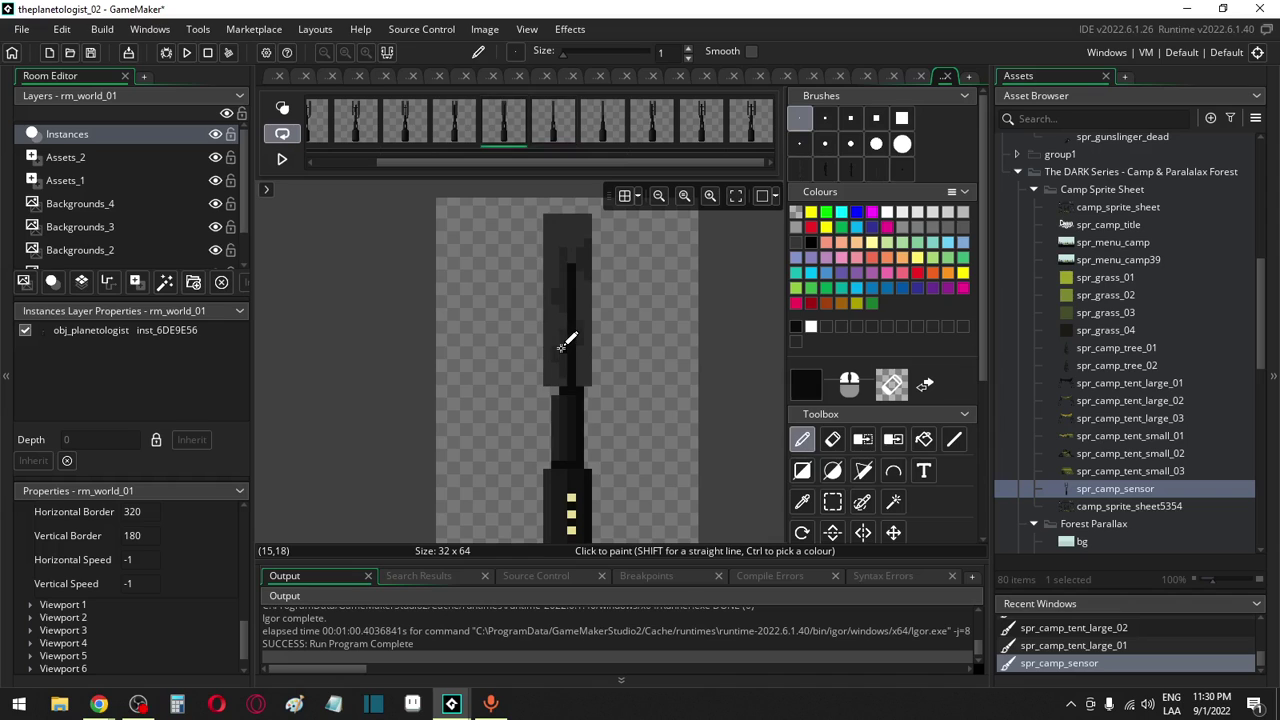
{"action": "key", "text": "Right"}
{"action": "key", "text": "Right"}
{"action": "key", "text": "Right"}
{"action": "key", "text": "Right"}
{"action": "key", "text": "Right"}
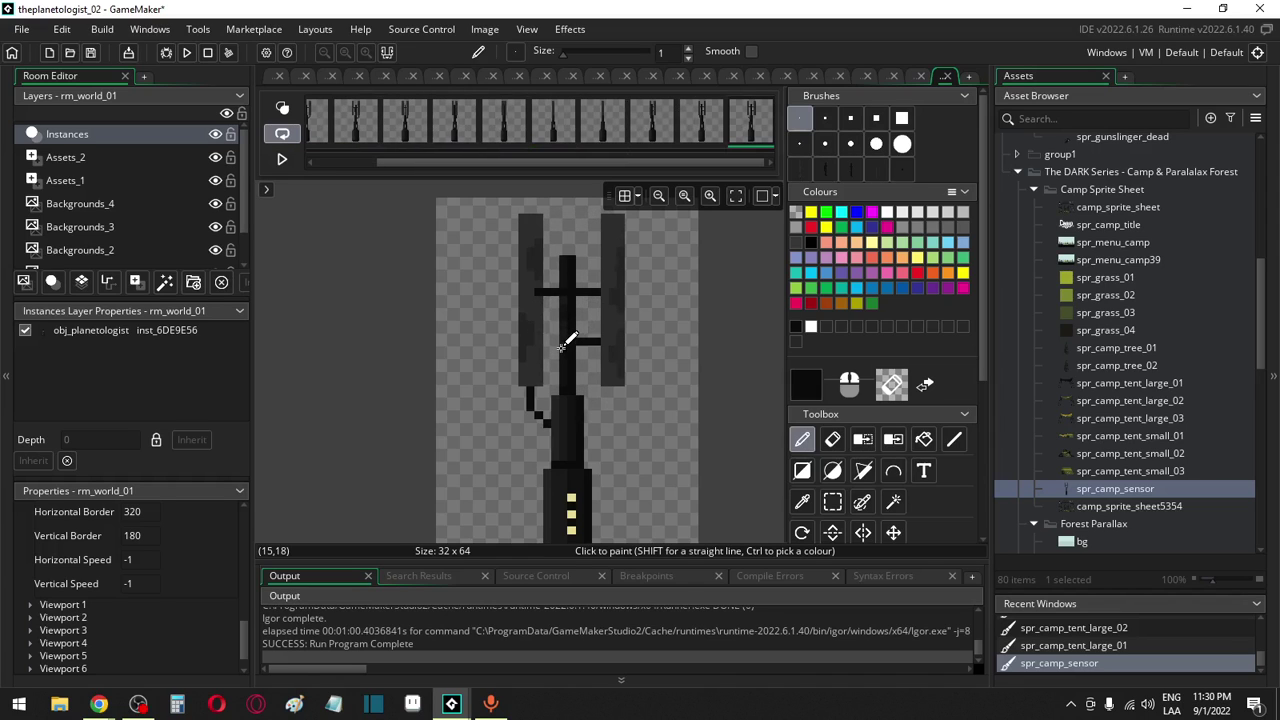
Flip forward and back through the sensor frames, checking how the tenth frame leads into the first and the opening frames
{"action": "key", "text": "Right"}
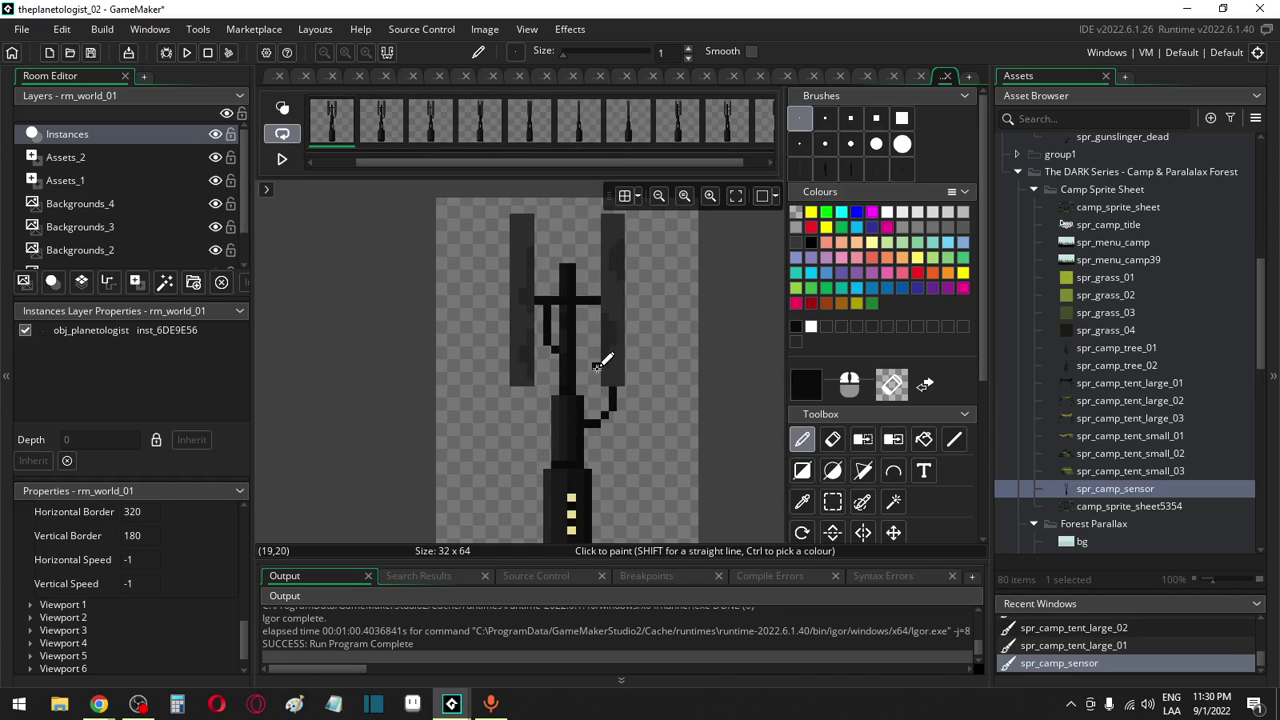
{"action": "key", "text": "Right"}
{"action": "key", "text": "Right"}
{"action": "key", "text": "Right"}
{"action": "key", "text": "Right"}
{"action": "key", "text": "Right"}
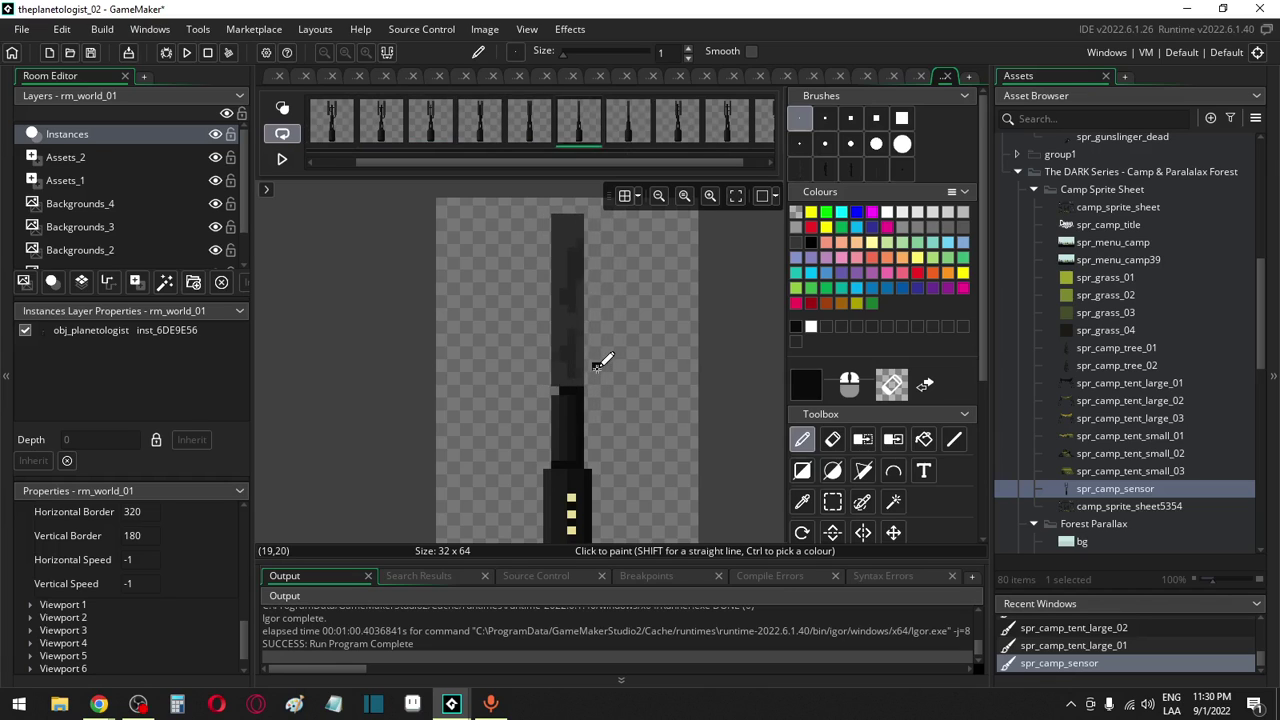
{"action": "key", "text": "Right"}
{"action": "key", "text": "Right"}
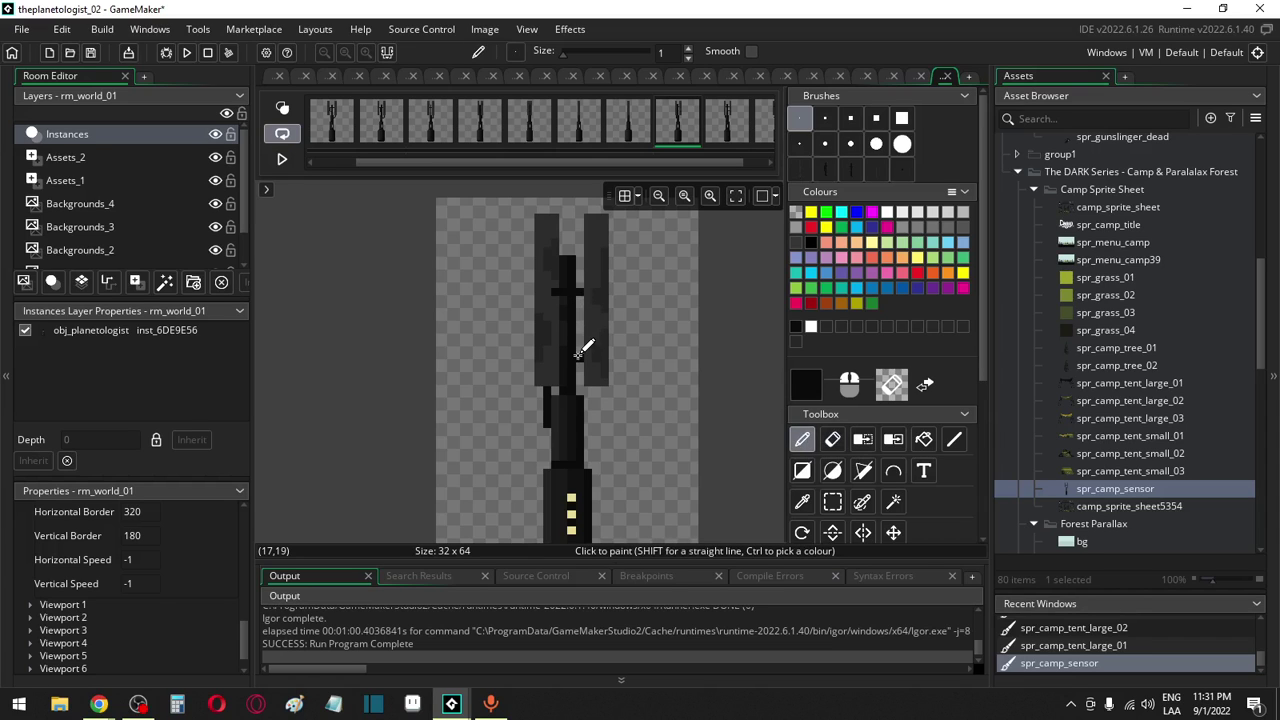
{"action": "key", "text": "Left"}
{"action": "key", "text": "Left"}
{"action": "key", "text": "Left"}
{"action": "key", "text": "Left"}
{"action": "key", "text": "Left"}
{"action": "key", "text": "Left"}
{"action": "key", "text": "Left"}
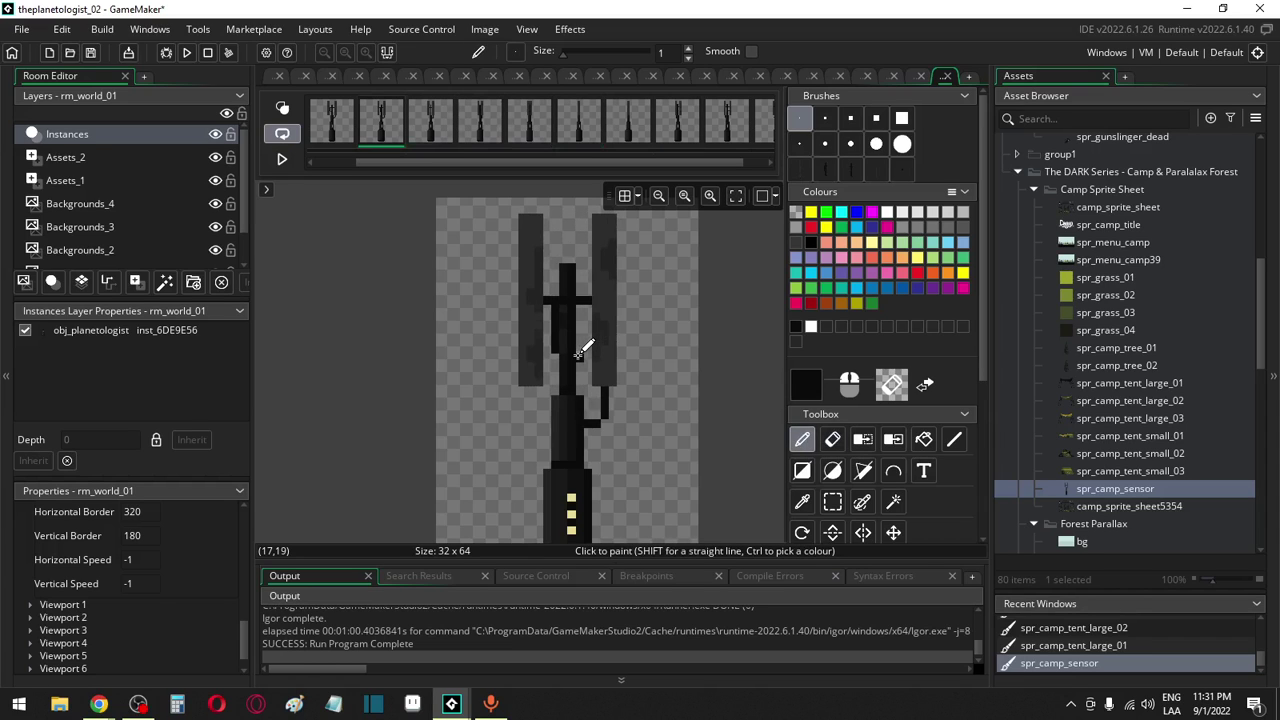
{"action": "key", "text": "Left"}
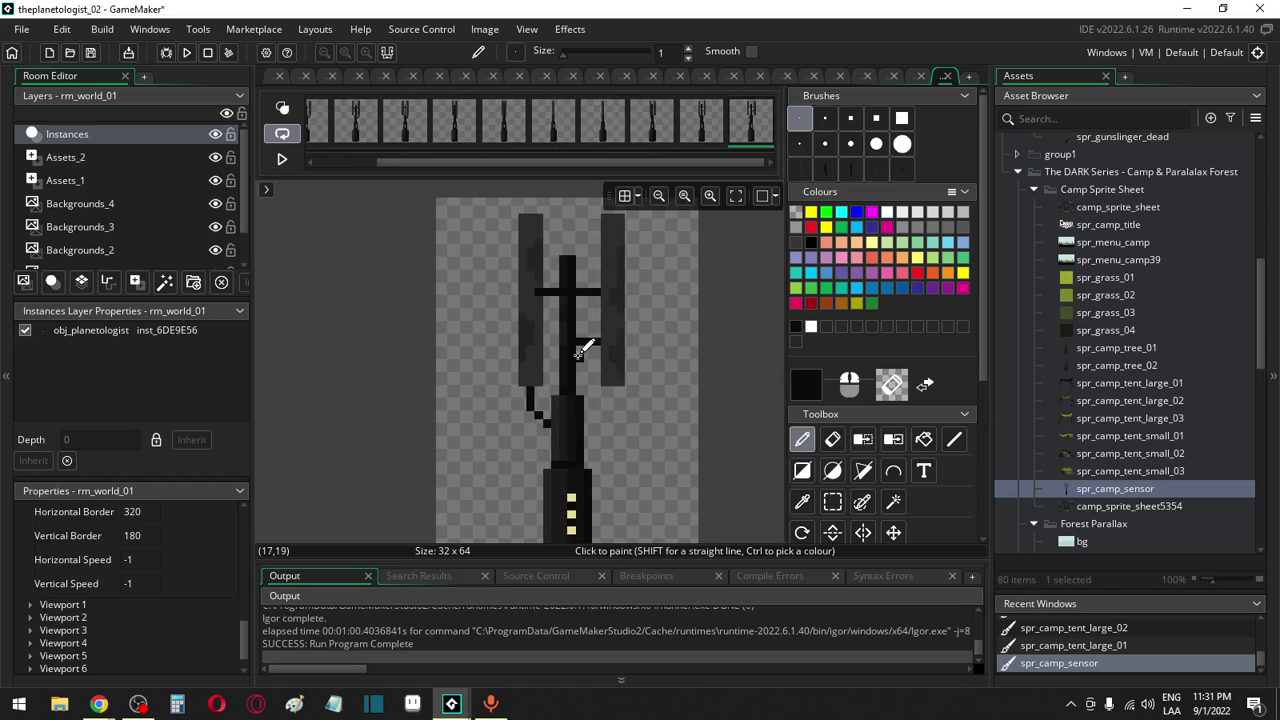
{"action": "key", "text": "Right"}
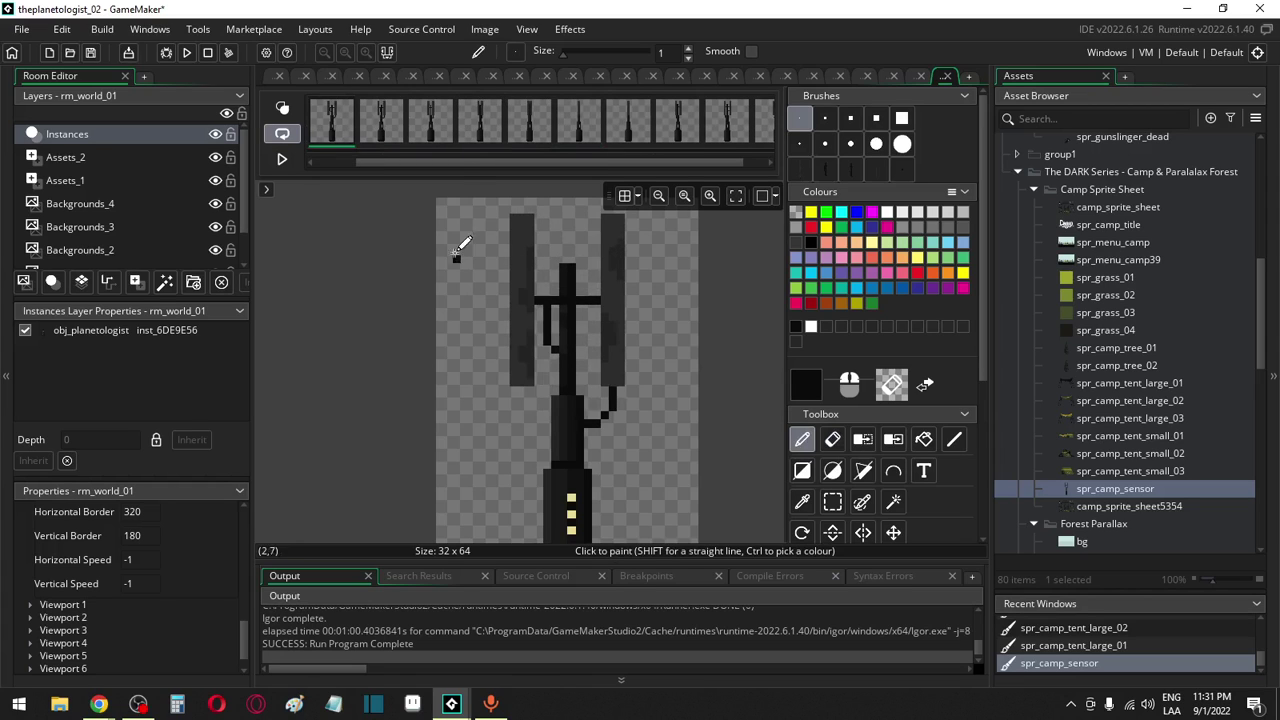
{"action": "left_click_drag", "start_coordinate": [456, 165], "coordinate": [378, 172]}
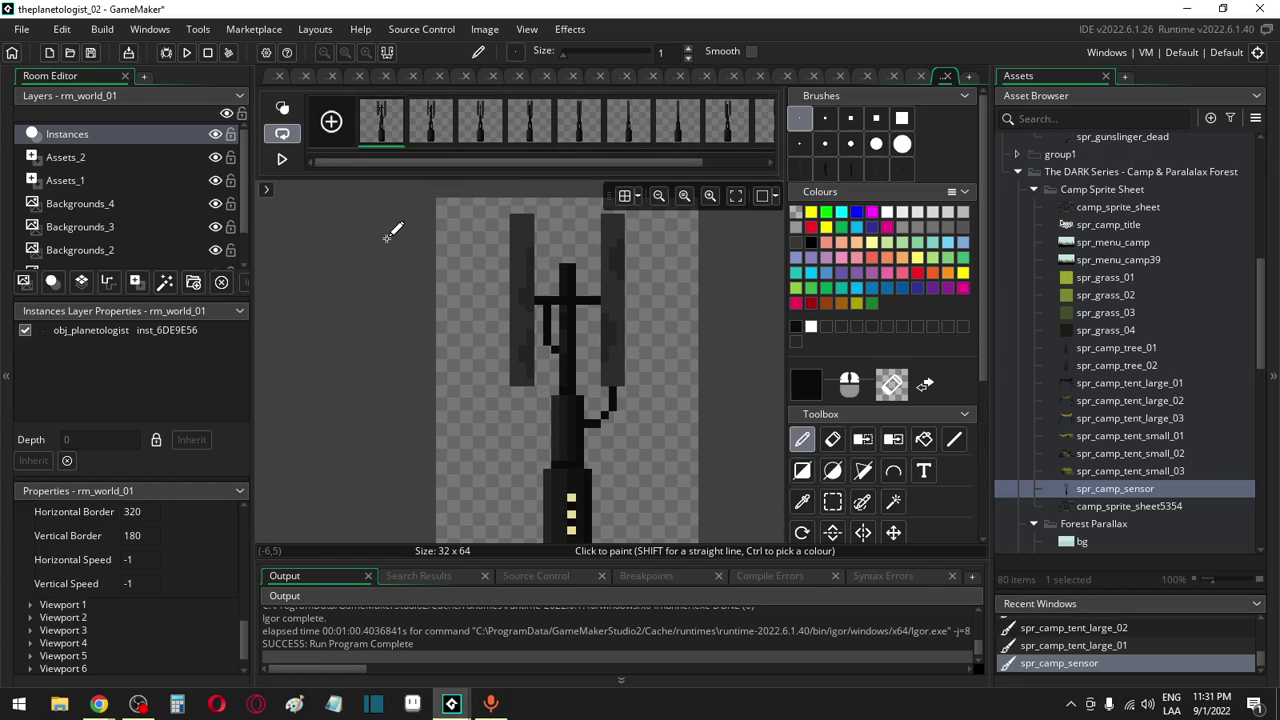
{"action": "key", "text": "Right"}
{"action": "key", "text": "Right"}
{"action": "key", "text": "Right"}
{"action": "key", "text": "Right"}
{"action": "key", "text": "Right"}
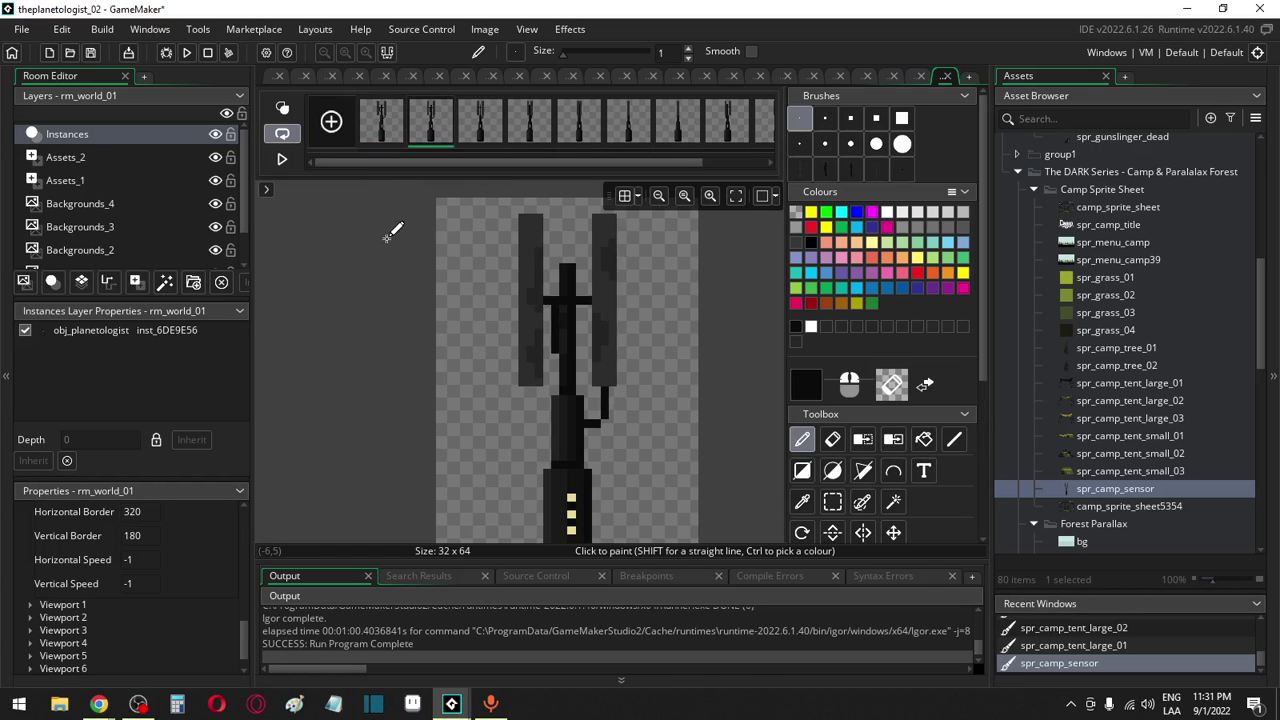
Compare the ninth and tenth sensor frames with the first, examining how the panels, crossbar and cable carry over at the loop
{"action": "key", "text": "Right"}
{"action": "key", "text": "Right"}
{"action": "key", "text": "Right"}
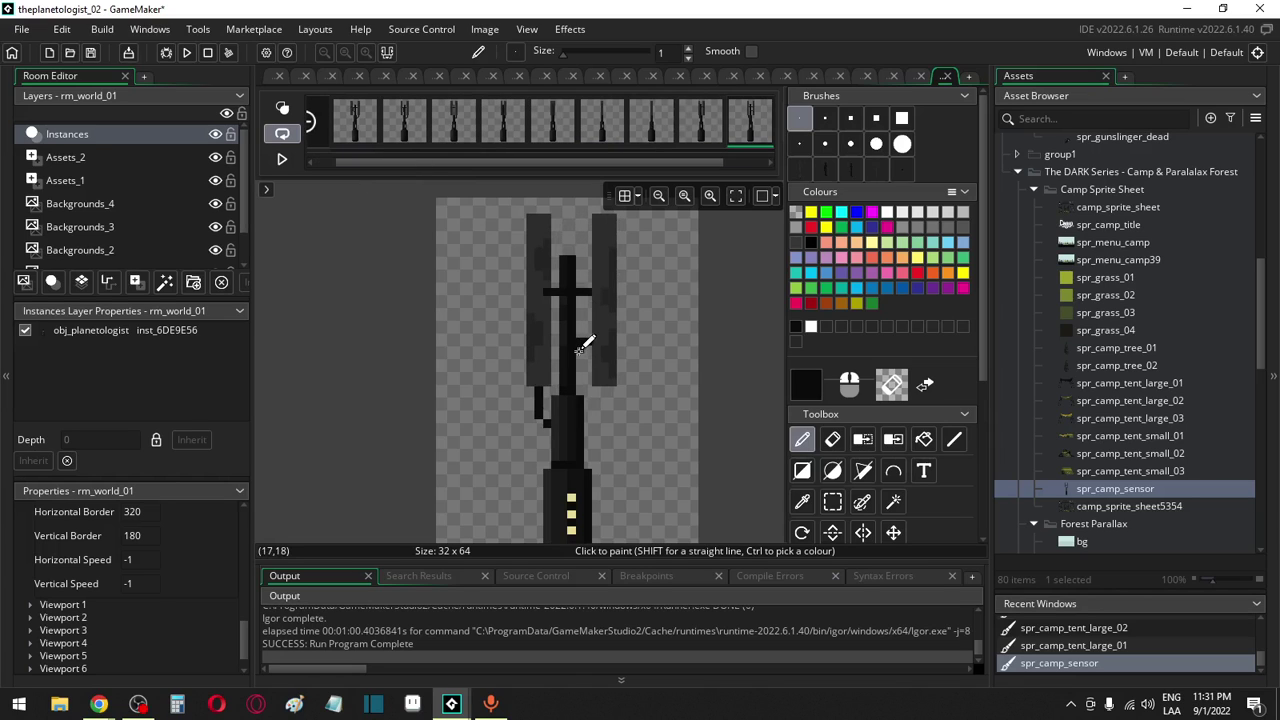
{"action": "key", "text": "e"}
{"action": "key", "text": "d"}
{"action": "key", "text": "Right"}
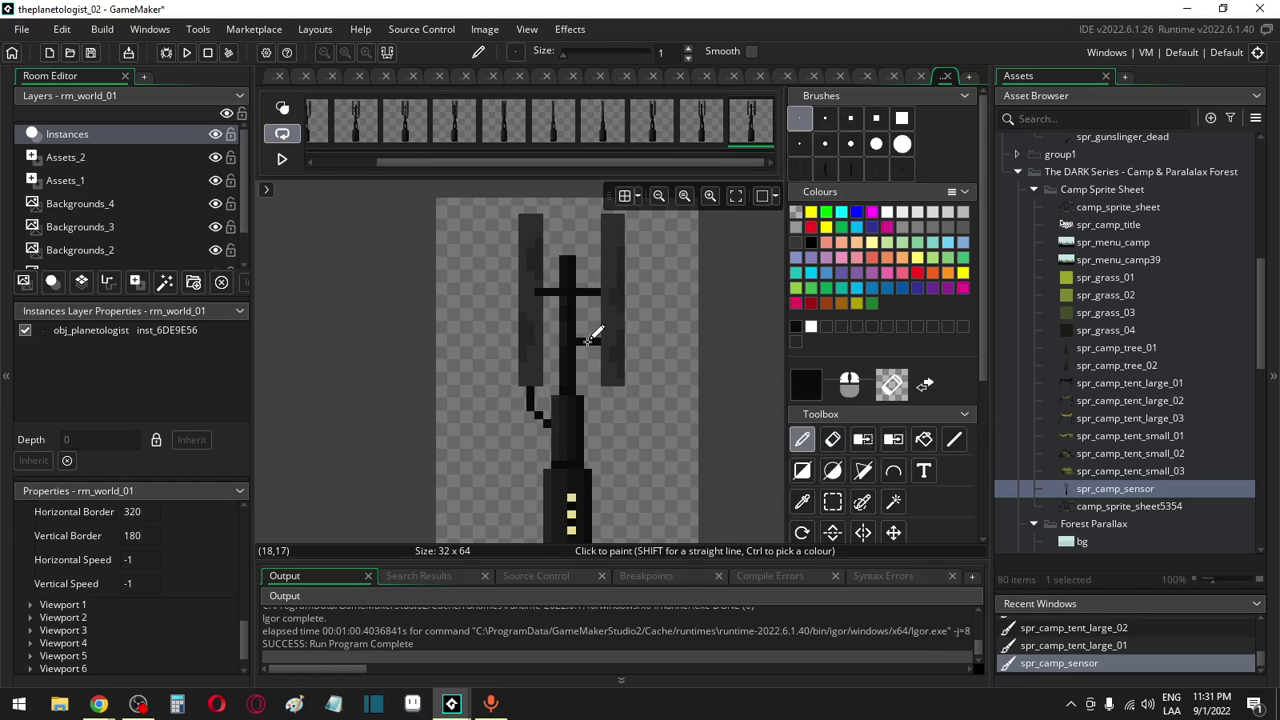
{"action": "key", "text": "e"}
{"action": "key", "text": "Right"}
{"action": "key", "text": "d"}
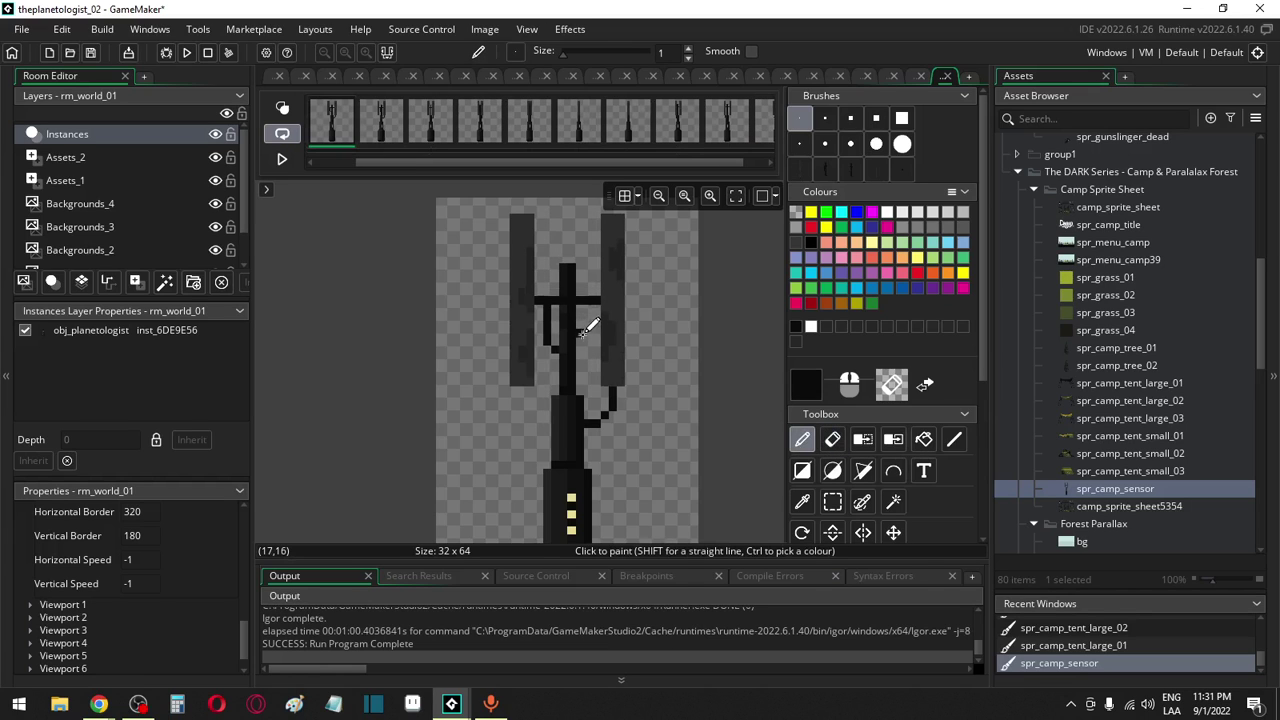
Review the sensor rotation forward to the ninth frame and back to the first, examining the crossbar's height from frame to frame
{"action": "key", "text": "Left"}
{"action": "key", "text": "Right"}
{"action": "key", "text": "Left"}
{"action": "key", "text": "Right"}
{"action": "key", "text": "Right"}
{"action": "key", "text": "Right"}
{"action": "key", "text": "Right"}
{"action": "key", "text": "Right"}
{"action": "key", "text": "Right"}
{"action": "key", "text": "Right"}
{"action": "key", "text": "Right"}
{"action": "key", "text": "Right"}
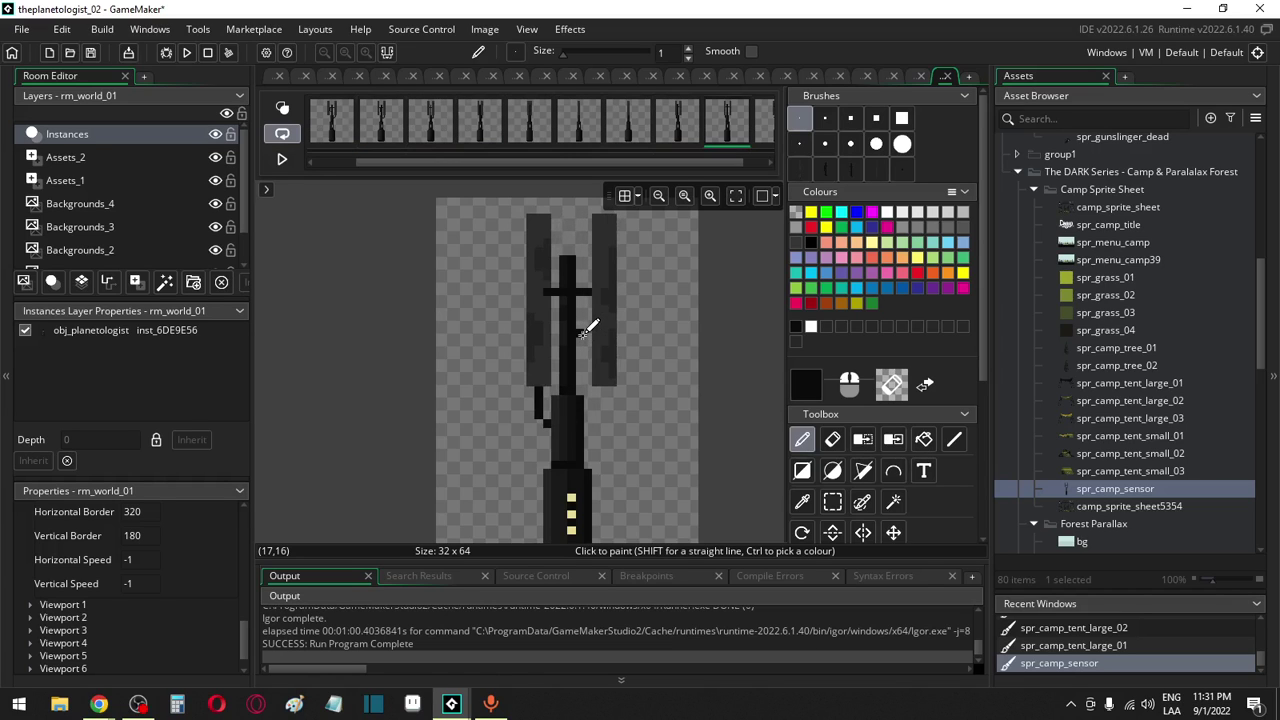
{"action": "key", "text": "Left"}
{"action": "key", "text": "Left"}
{"action": "key", "text": "Left"}
{"action": "key", "text": "Left"}
{"action": "key", "text": "Left"}
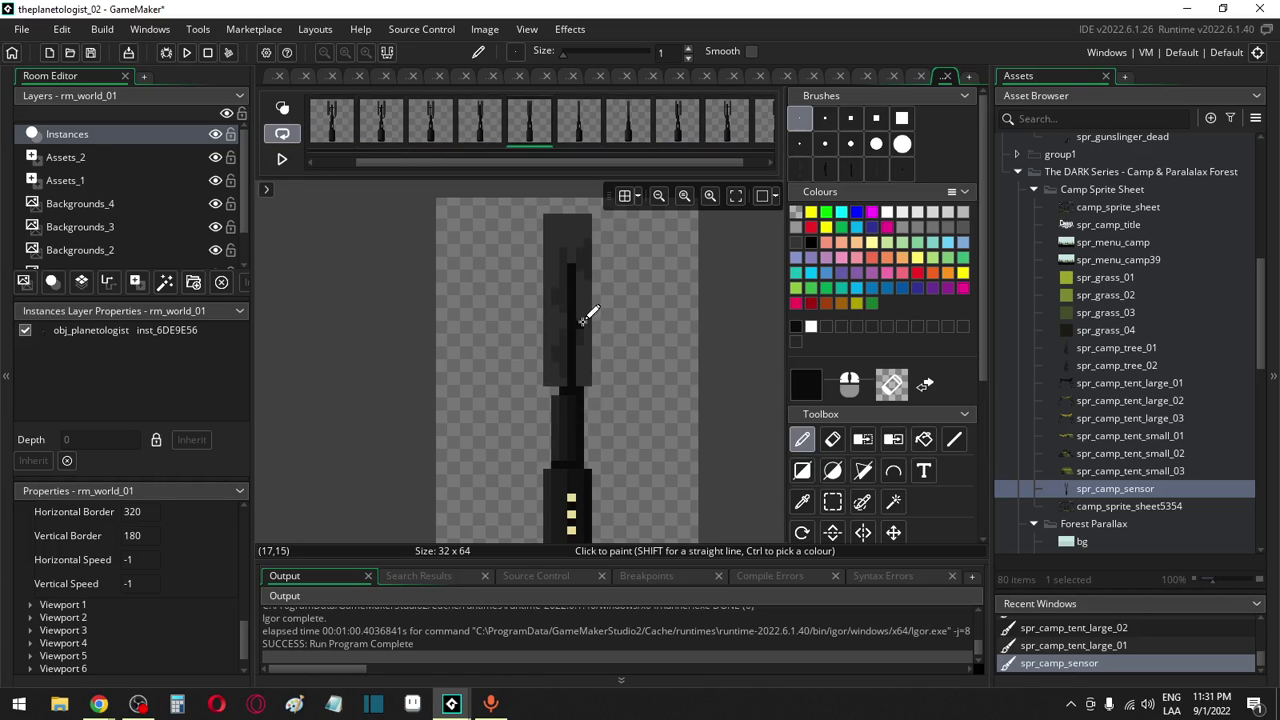
{"action": "key", "text": "Left"}
{"action": "key", "text": "Left"}
{"action": "key", "text": "Left"}
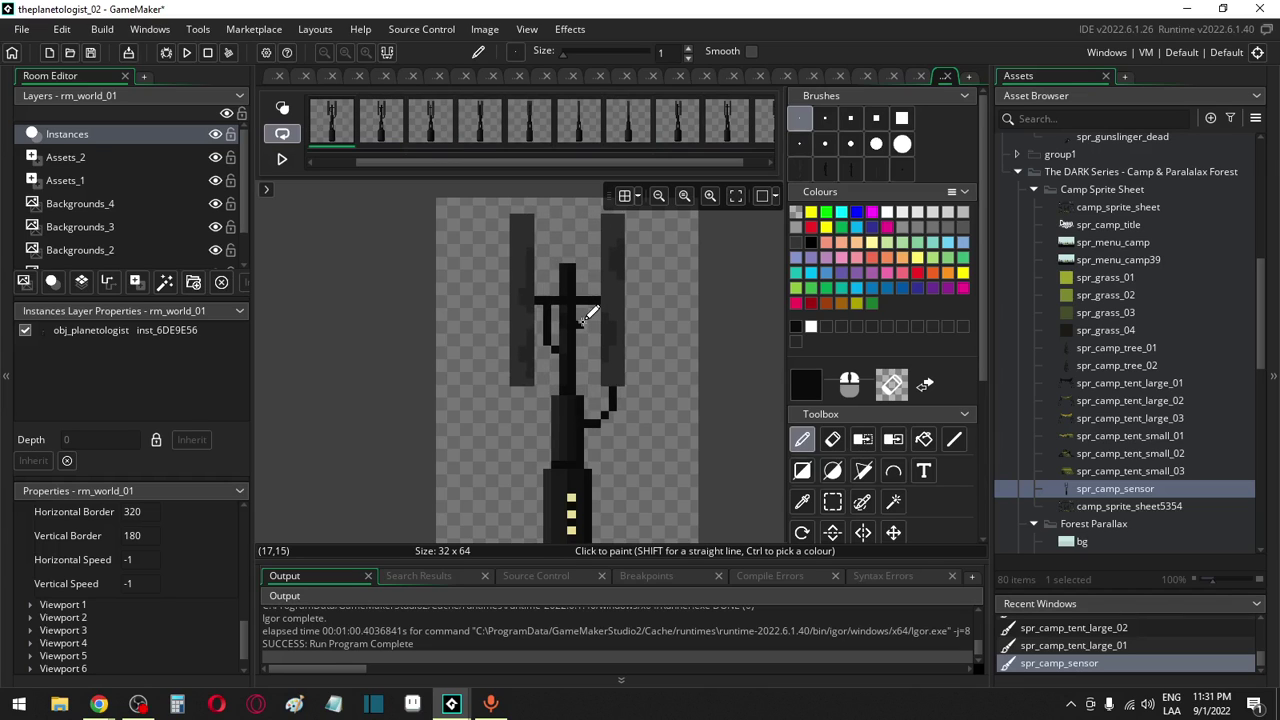
Paint dark pixels along the row directly below the eighth frame's crossbar and sample a secondary colour beside the mast
{"action": "key", "text": "Right"}
{"action": "key", "text": "Right"}
{"action": "key", "text": "Right"}
{"action": "key", "text": "Right"}
{"action": "key", "text": "Right"}
{"action": "key", "text": "Right"}
{"action": "key", "text": "Right"}
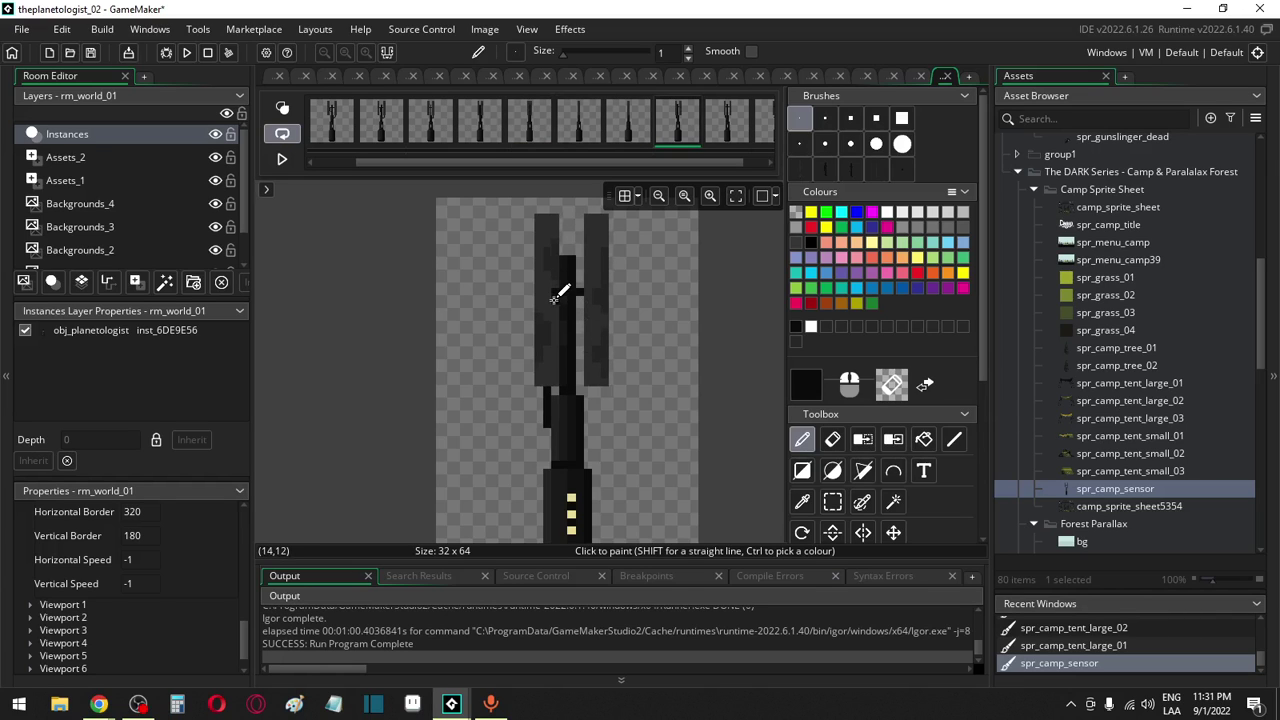
{"action": "mouse_move", "coordinate": [554, 299]}
{"action": "left_mouse_down"}
{"action": "mouse_move", "coordinate": [588, 293]}
{"action": "mouse_move", "coordinate": [566, 297]}
{"action": "left_mouse_up"}
{"action": "right_click", "coordinate": [553, 289], "text": "ctrl"}
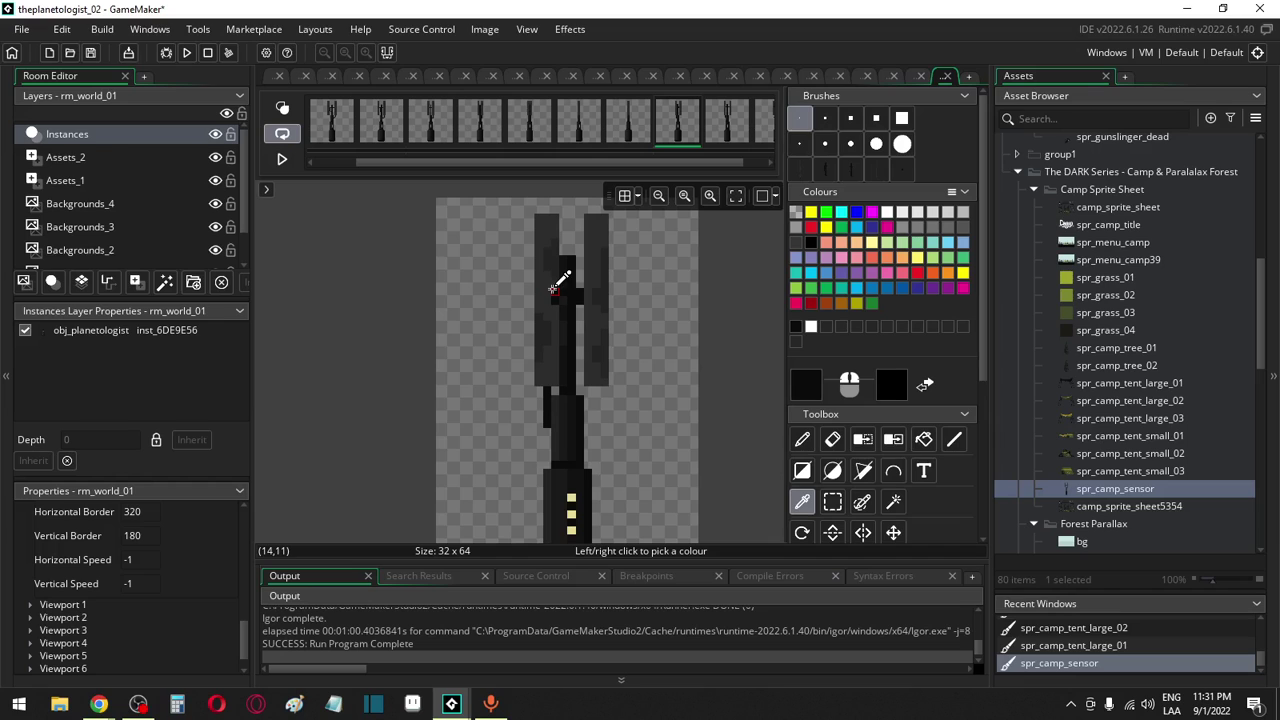
Lower the mast's thin crossbar by one pixel in the third-to-last and second-to-last frames, erasing the leftover pixels above it
{"action": "right_click", "coordinate": [550, 289], "text": "ctrl"}
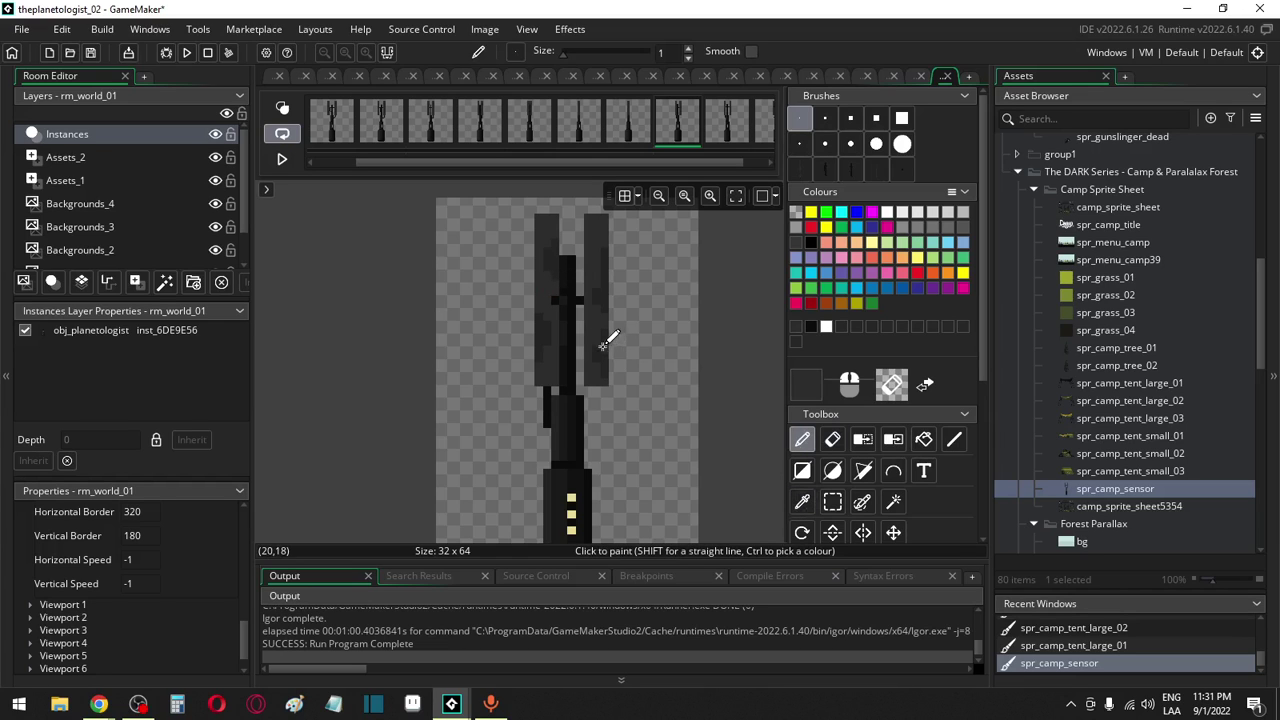
{"action": "key", "text": "Right"}
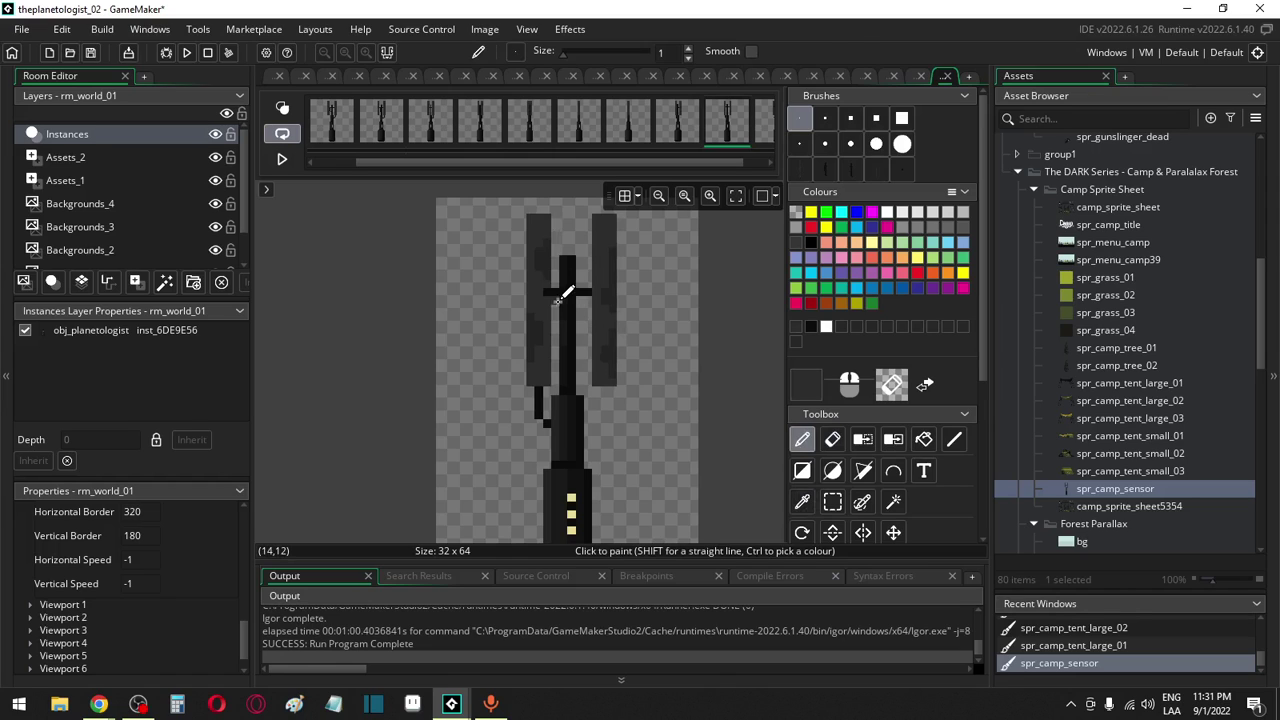
{"action": "left_click", "coordinate": [555, 293], "text": "ctrl"}
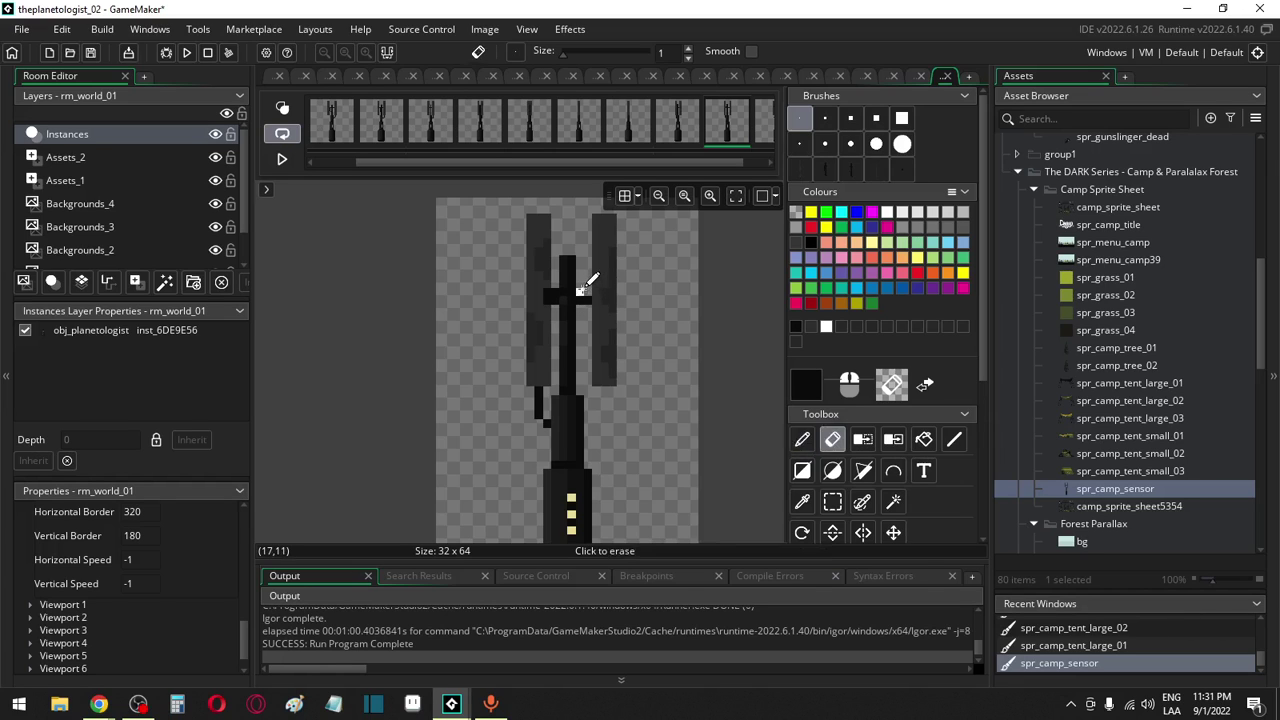
{"action": "right_click", "coordinate": [550, 285], "text": "ctrl"}
{"action": "right_click", "coordinate": [540, 289], "text": "ctrl"}
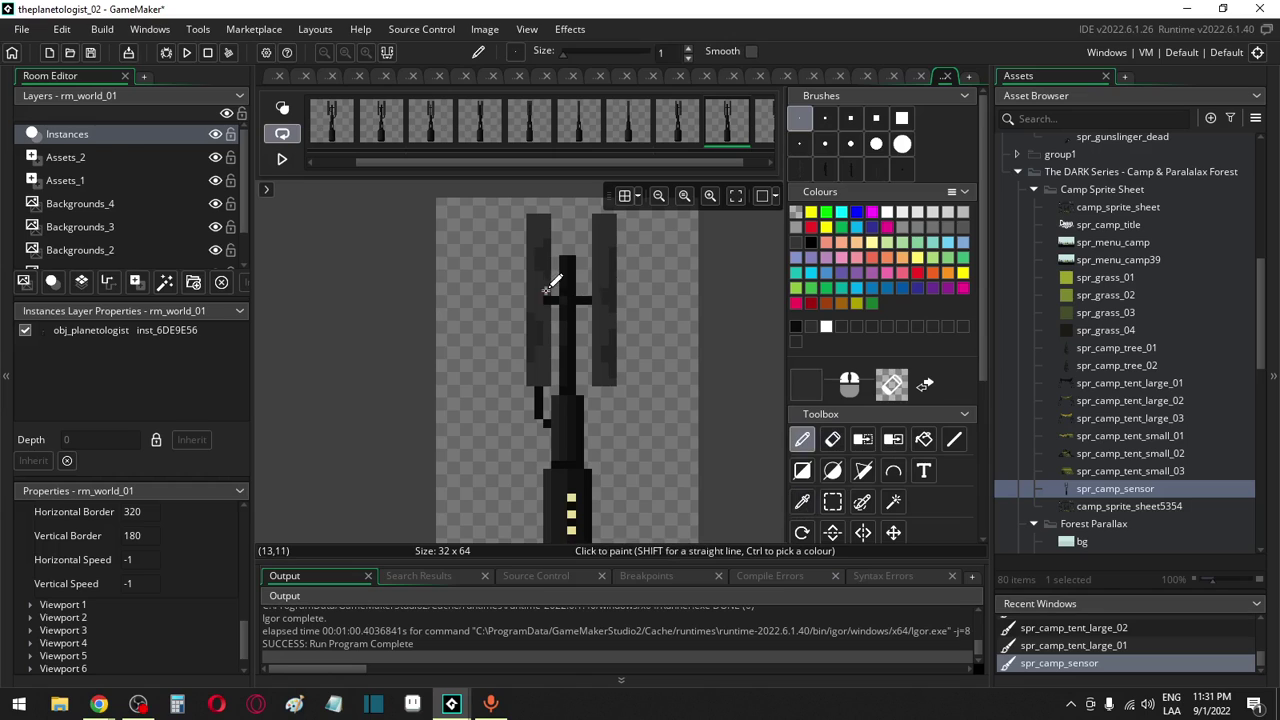
Redraw the last frame's crossbar one pixel lower in the sampled near-black colour and erase its old row
{"action": "left_click_drag", "start_coordinate": [711, 163], "coordinate": [757, 163]}
{"action": "left_click", "coordinate": [745, 117]}
{"action": "left_click", "coordinate": [542, 292], "text": "ctrl"}
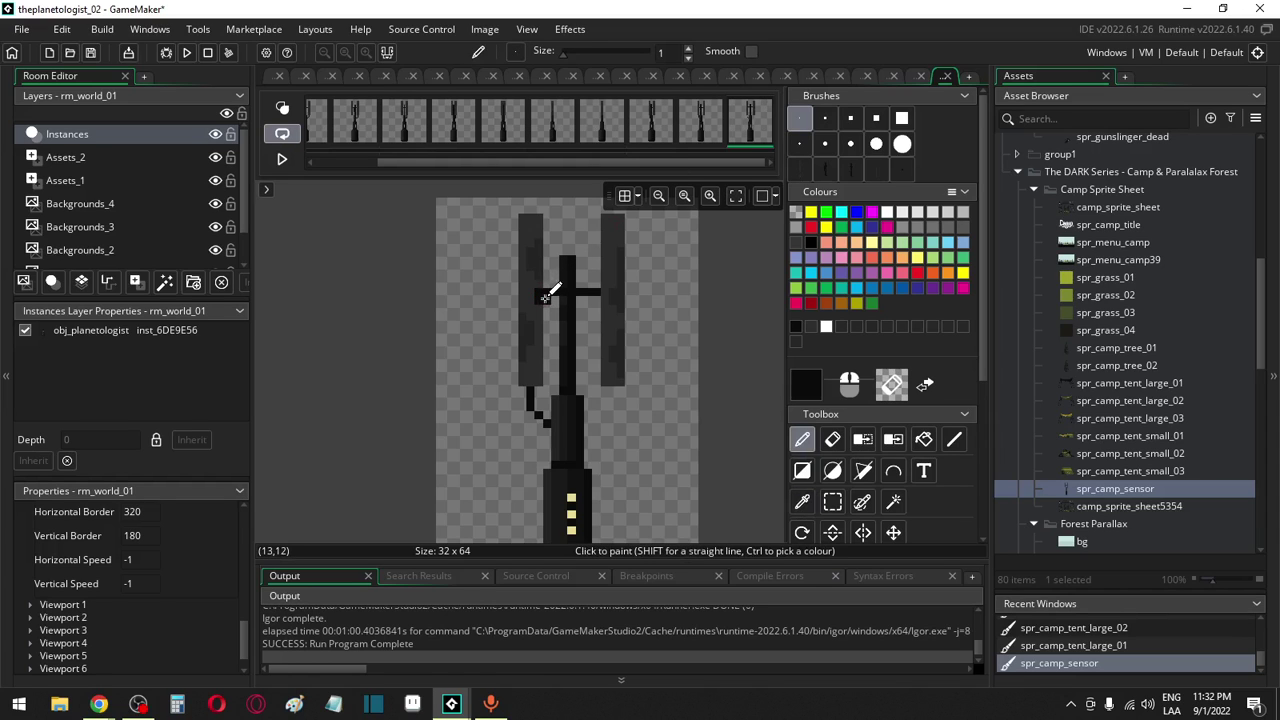
{"action": "mouse_move", "coordinate": [562, 293]}
{"action": "left_mouse_down"}
{"action": "mouse_move", "coordinate": [594, 292]}
{"action": "mouse_move", "coordinate": [586, 280]}
{"action": "left_mouse_up"}
{"action": "key", "text": "e"}
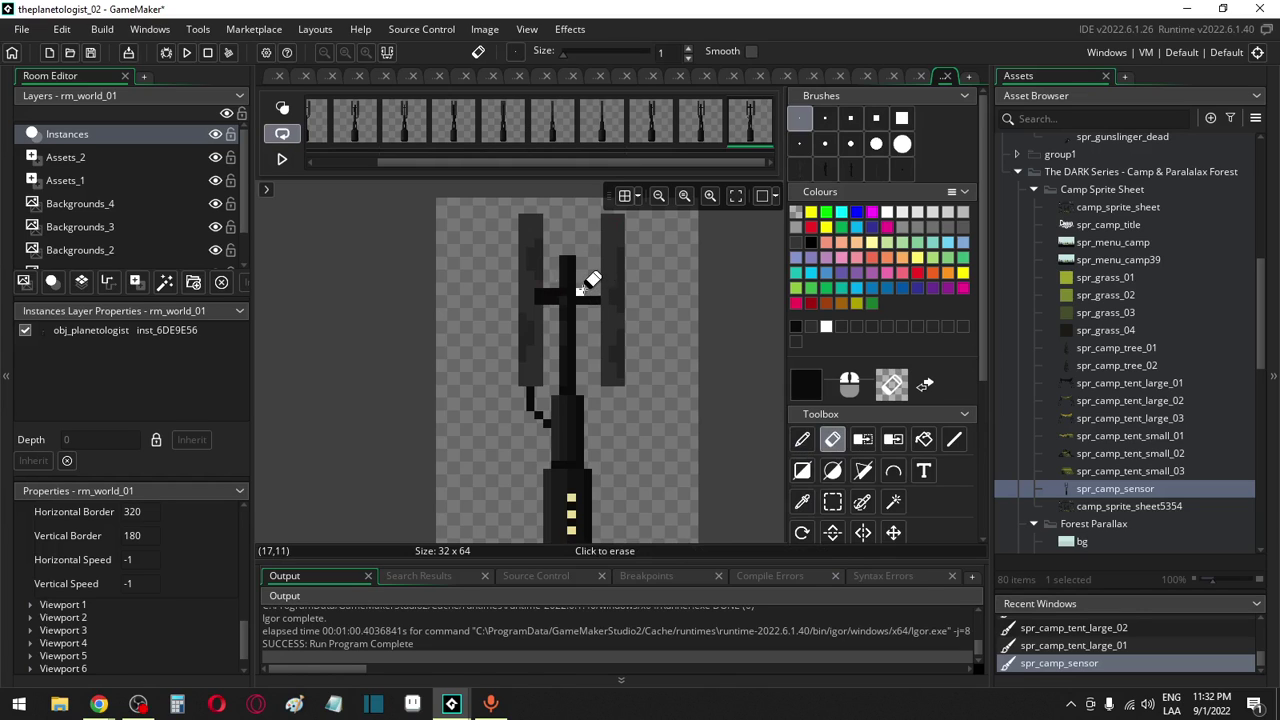
{"action": "key", "text": "d"}
{"action": "key", "text": "e"}
{"action": "key", "text": "d"}
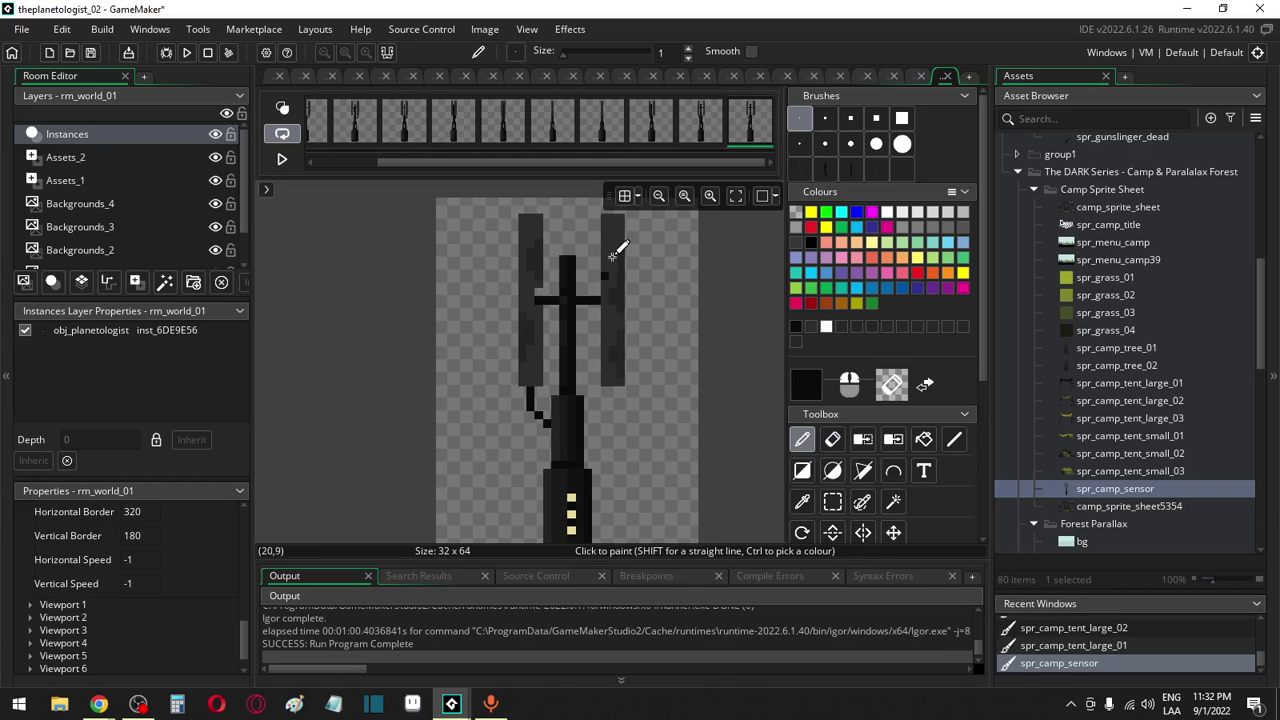
Examine the animation frames one by one, comparing the crossbar, side panels and cable positions
{"action": "key", "text": "Left"}
{"action": "key", "text": "Left"}
{"action": "key", "text": "Left"}
{"action": "key", "text": "Left"}
{"action": "key", "text": "Left"}
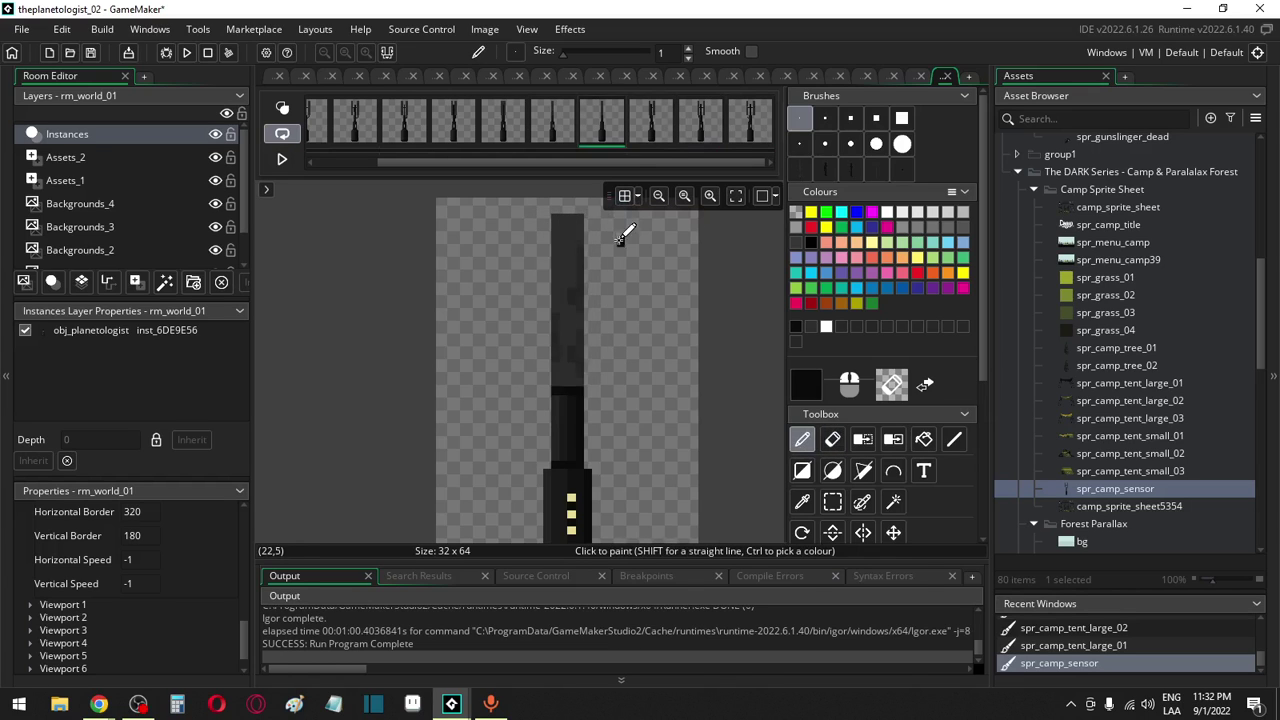
{"action": "key", "text": "Left"}
{"action": "key", "text": "Left"}
{"action": "key", "text": "Left"}
{"action": "key", "text": "Left"}
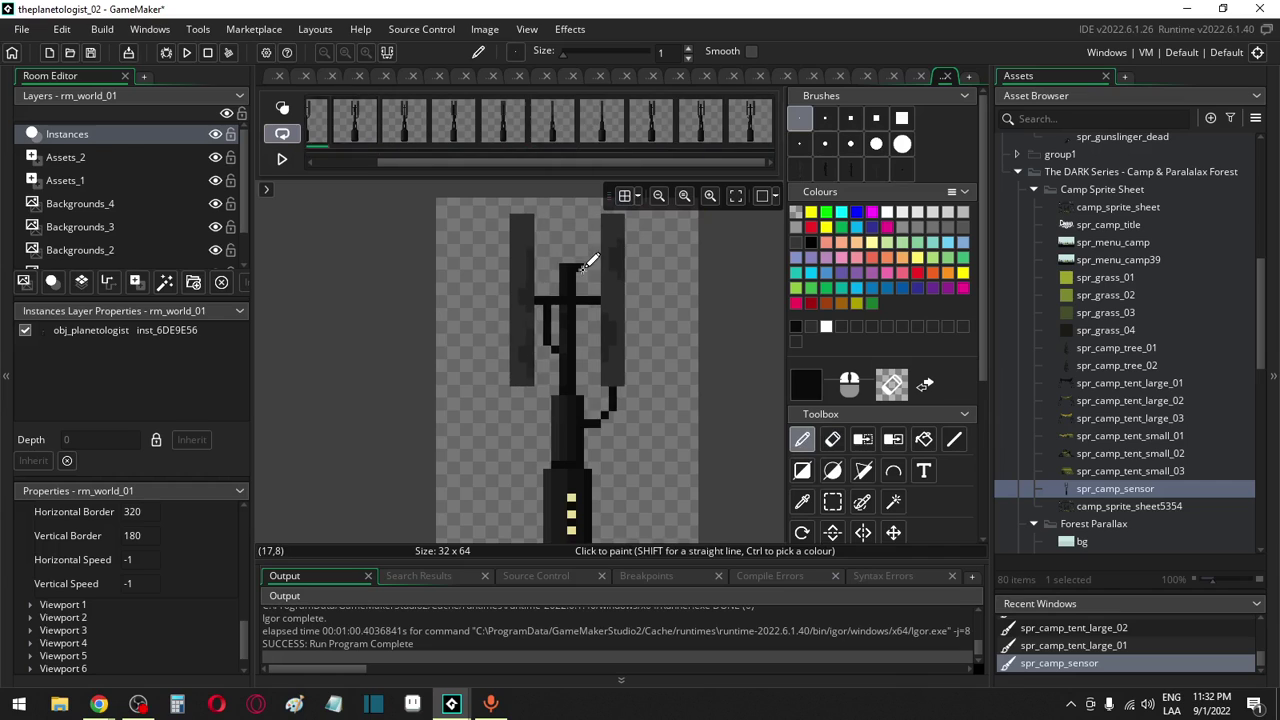
{"action": "key", "text": "Right"}
{"action": "key", "text": "Right"}
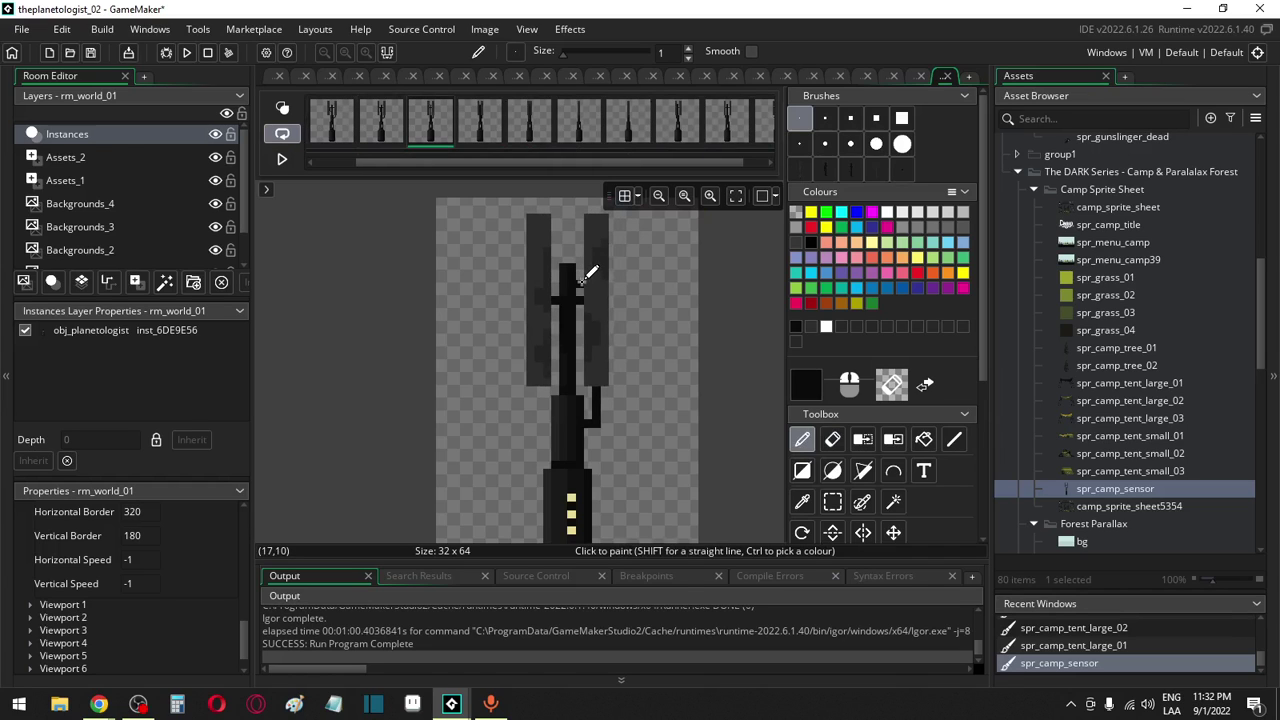
{"action": "key", "text": "Left"}
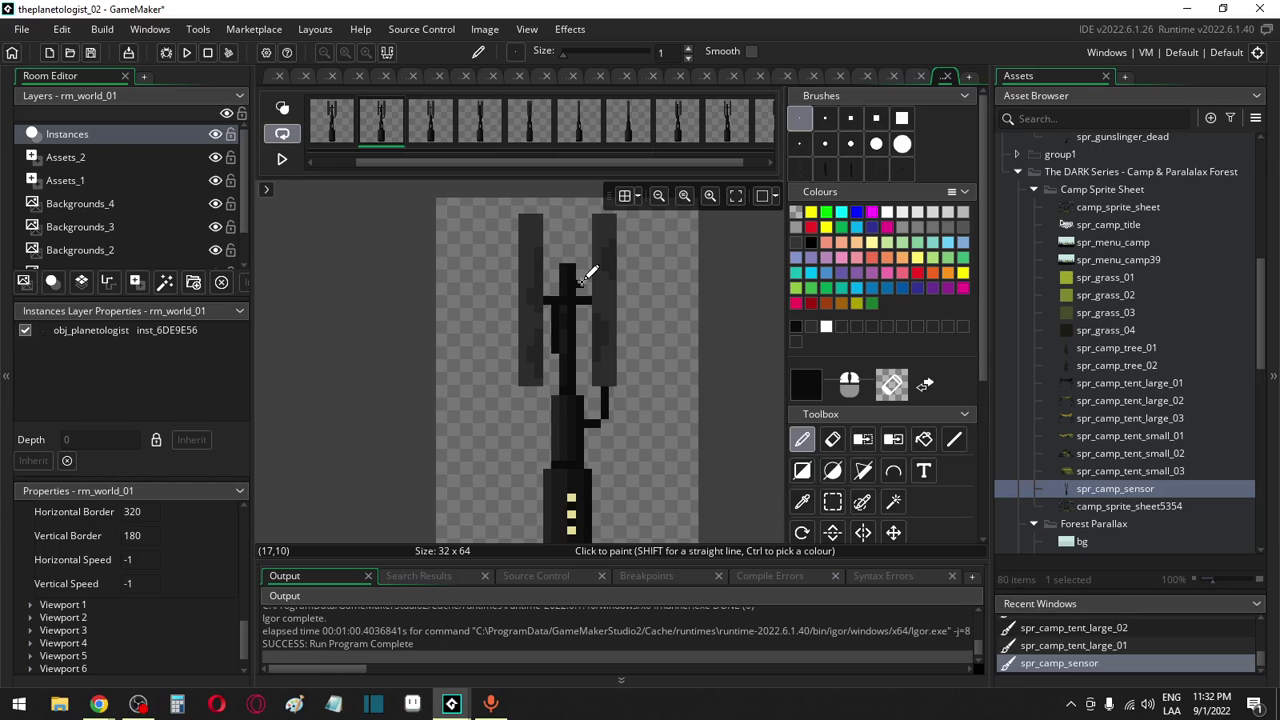
{"action": "key", "text": "Right"}
{"action": "key", "text": "Right"}
{"action": "key", "text": "Right"}
{"action": "key", "text": "Right"}
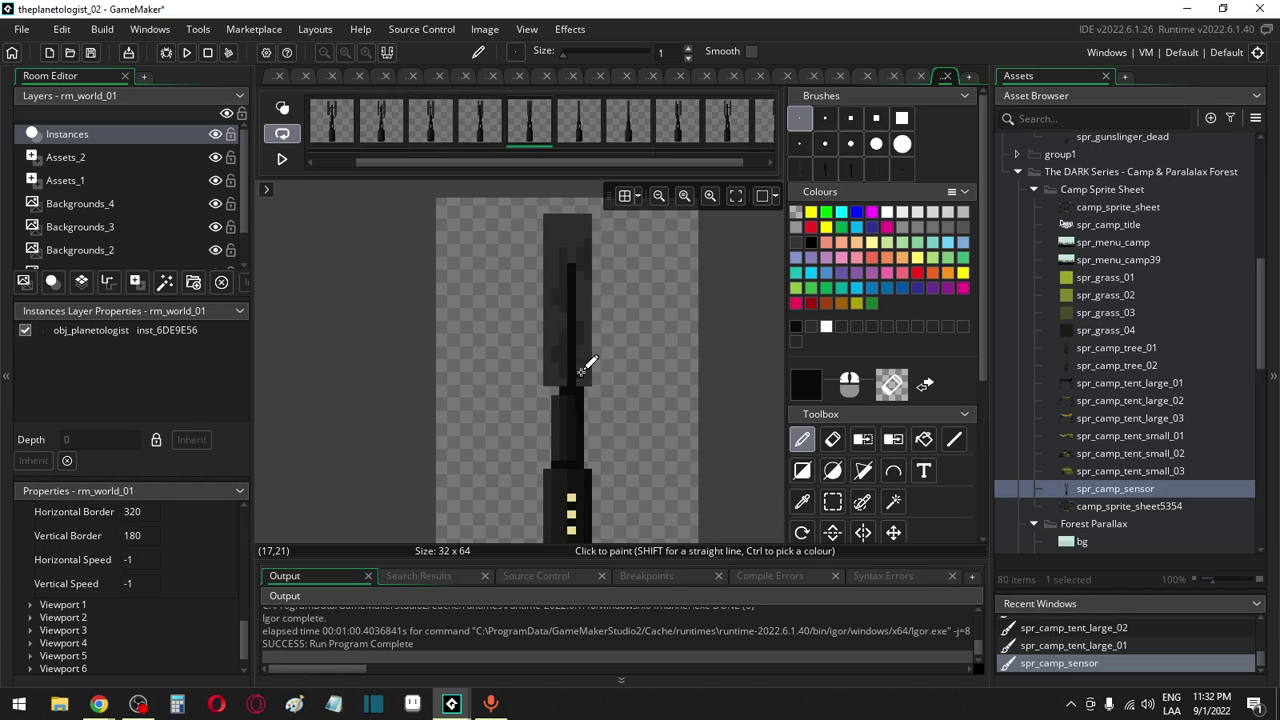
{"action": "key", "text": "Right"}
{"action": "key", "text": "Right"}
{"action": "key", "text": "Right"}
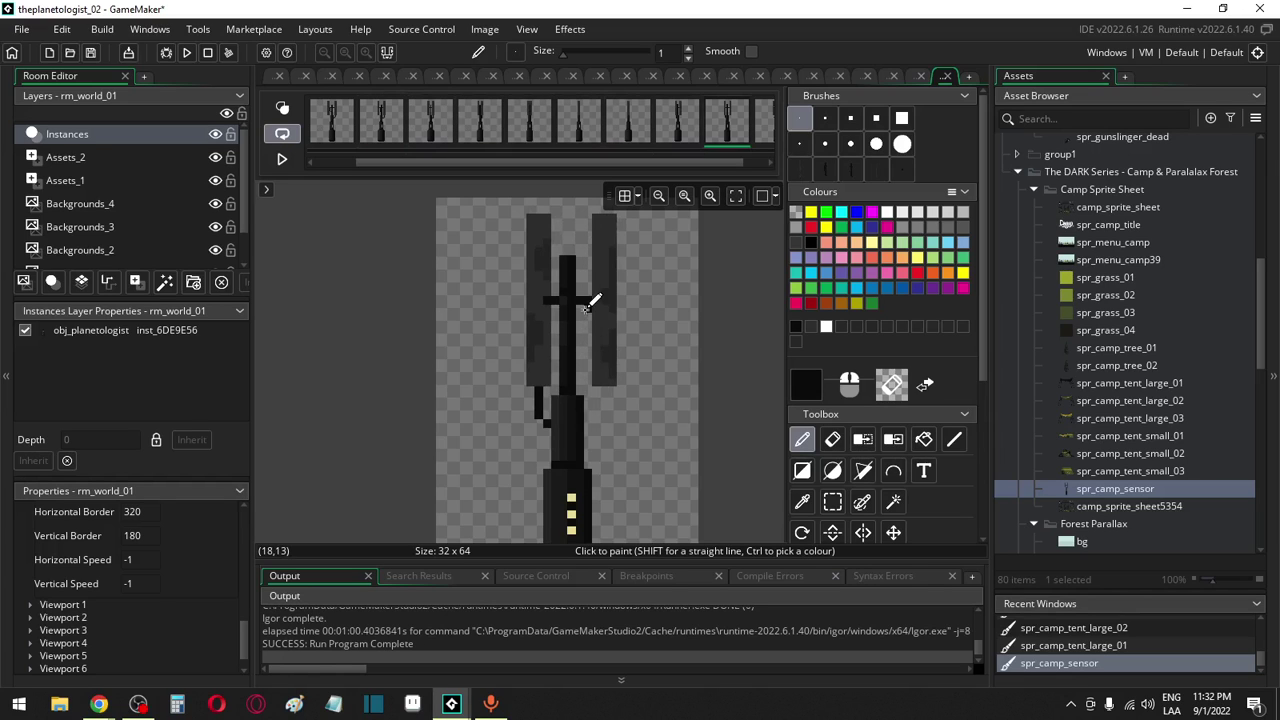
Draw the upper part of a near-black cable hanging below the crossbar's right half in the last frame, and compare it with the first frame
{"action": "key", "text": "Right"}
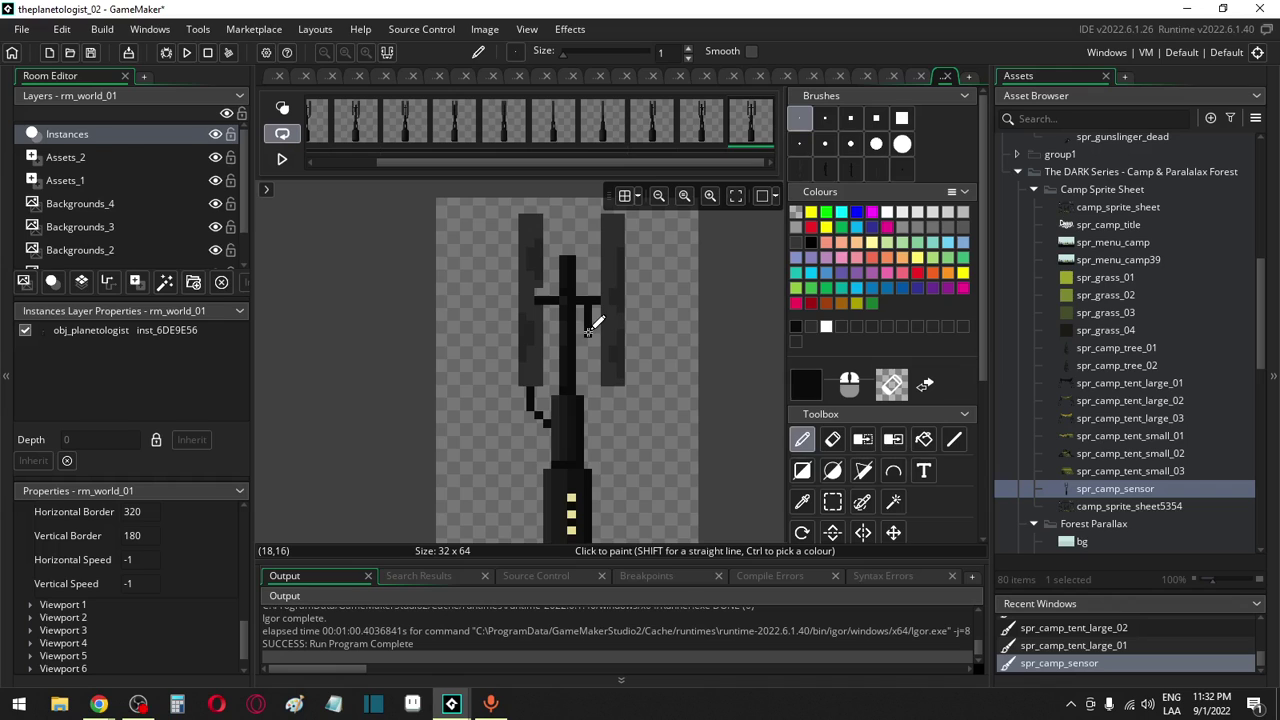
{"action": "key", "text": "Left"}
{"action": "key", "text": "Left"}
{"action": "key", "text": "Left"}
{"action": "key", "text": "Left"}
{"action": "key", "text": "Left"}
{"action": "key", "text": "Left"}
{"action": "key", "text": "Left"}
{"action": "key", "text": "Left"}
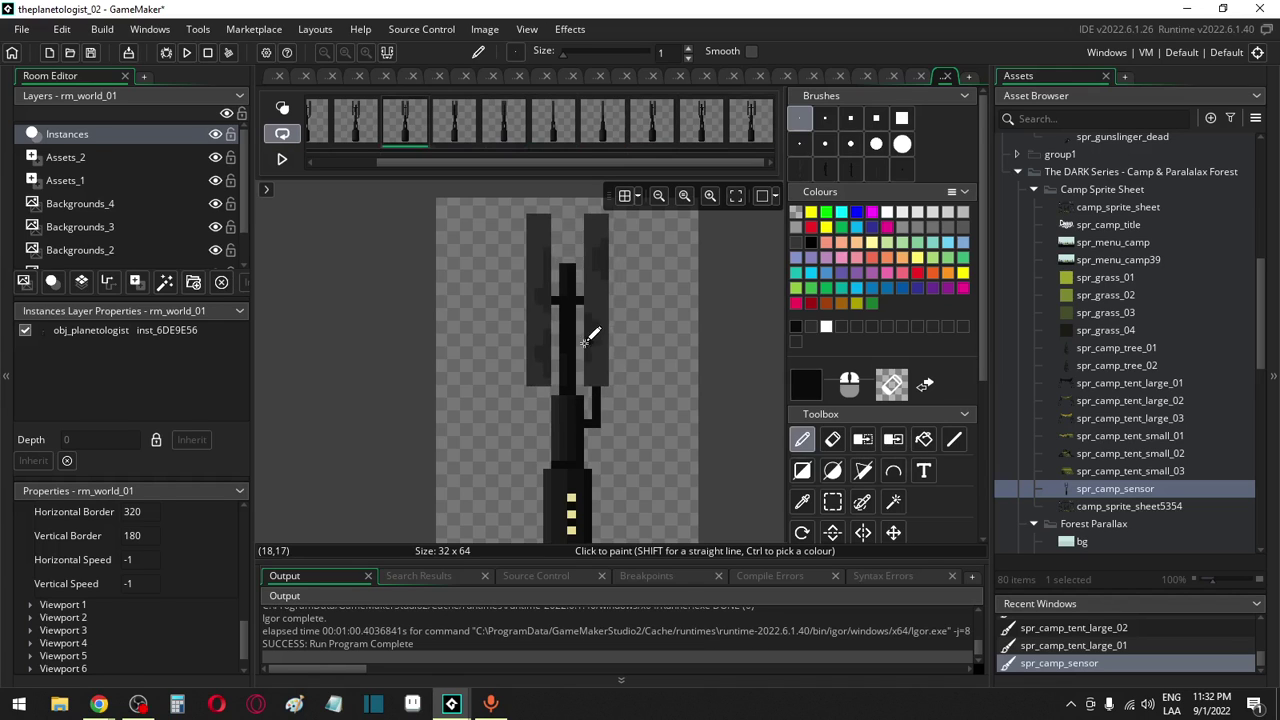
{"action": "key", "text": "Left"}
{"action": "key", "text": "Left"}
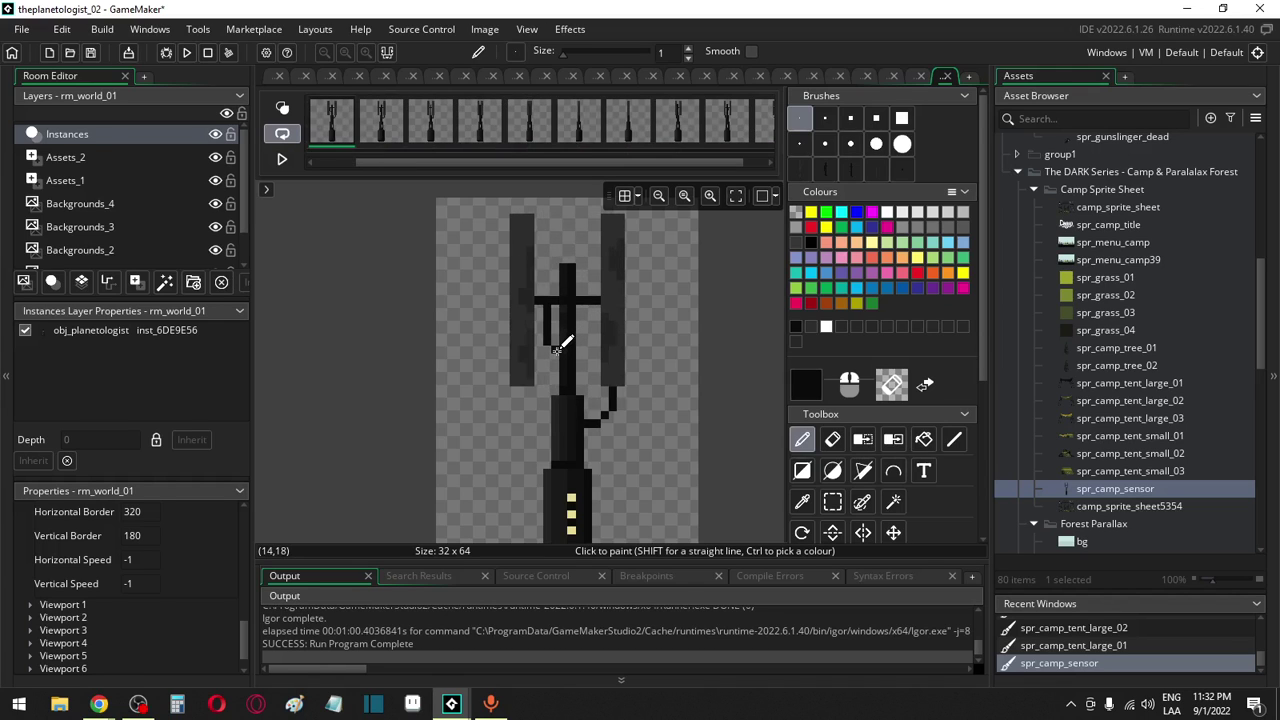
Compare the third-to-last frame with the early frames for the placement of the cable beside the mast
{"action": "key", "text": "Right"}
{"action": "key", "text": "Right"}
{"action": "key", "text": "Right"}
{"action": "key", "text": "Right"}
{"action": "key", "text": "Right"}
{"action": "key", "text": "Right"}
{"action": "key", "text": "Right"}
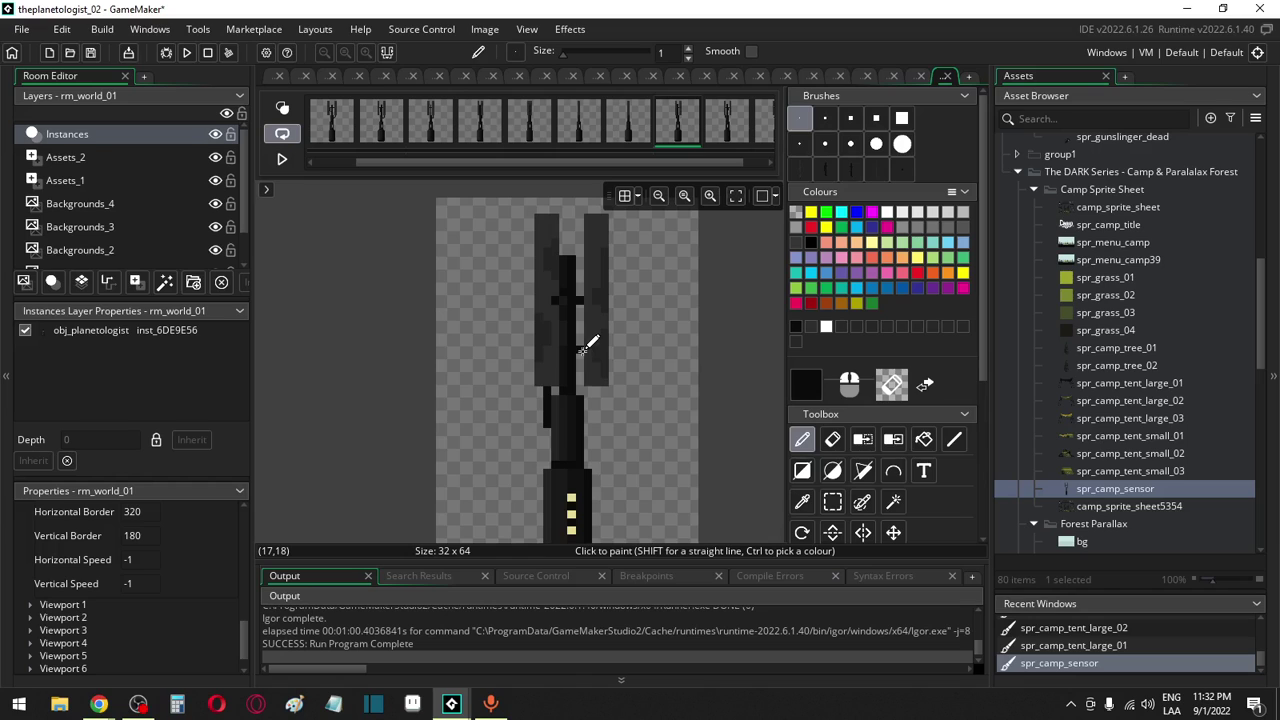
{"action": "key", "text": "Left"}
{"action": "key", "text": "Left"}
{"action": "key", "text": "Left"}
{"action": "key", "text": "Left"}
{"action": "key", "text": "Left"}
{"action": "key", "text": "Left"}
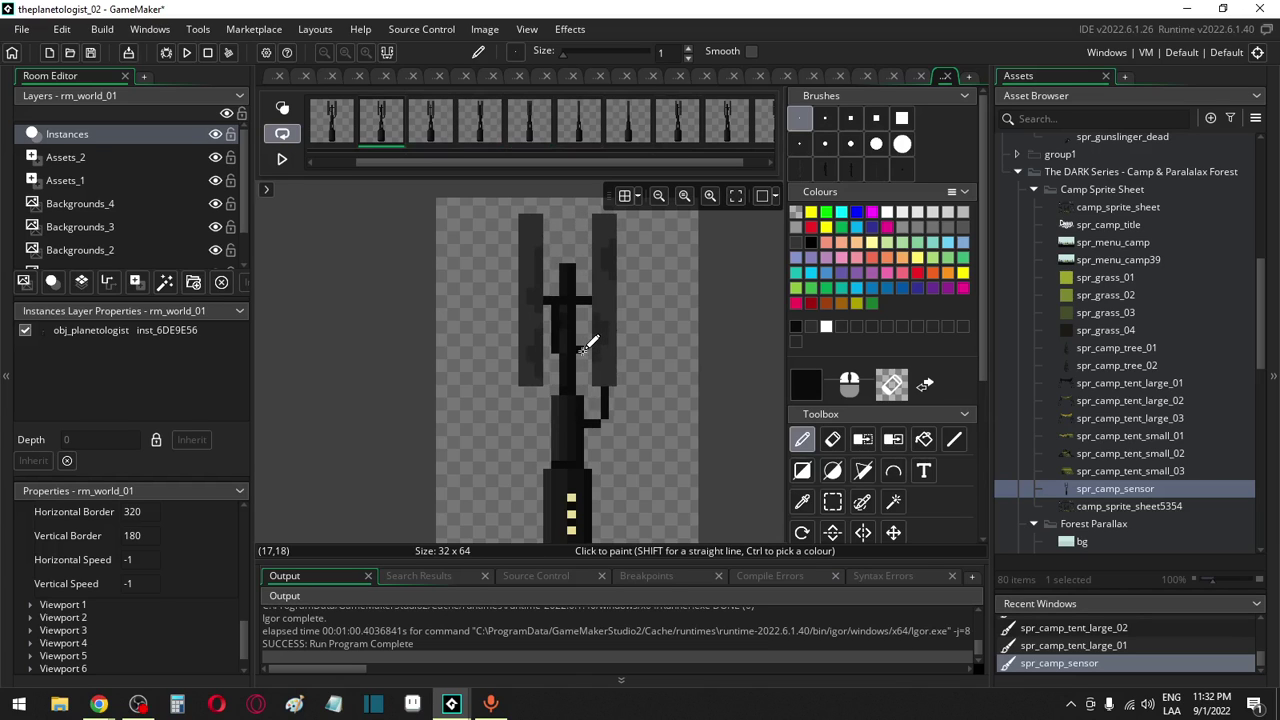
Draw the near-black cable along the mast's right side below the crossbar in the second-to-last frame, erasing stray pixels
{"action": "key", "text": "Right"}
{"action": "key", "text": "Right"}
{"action": "key", "text": "Right"}
{"action": "key", "text": "Right"}
{"action": "key", "text": "Right"}
{"action": "key", "text": "Right"}
{"action": "key", "text": "Right"}
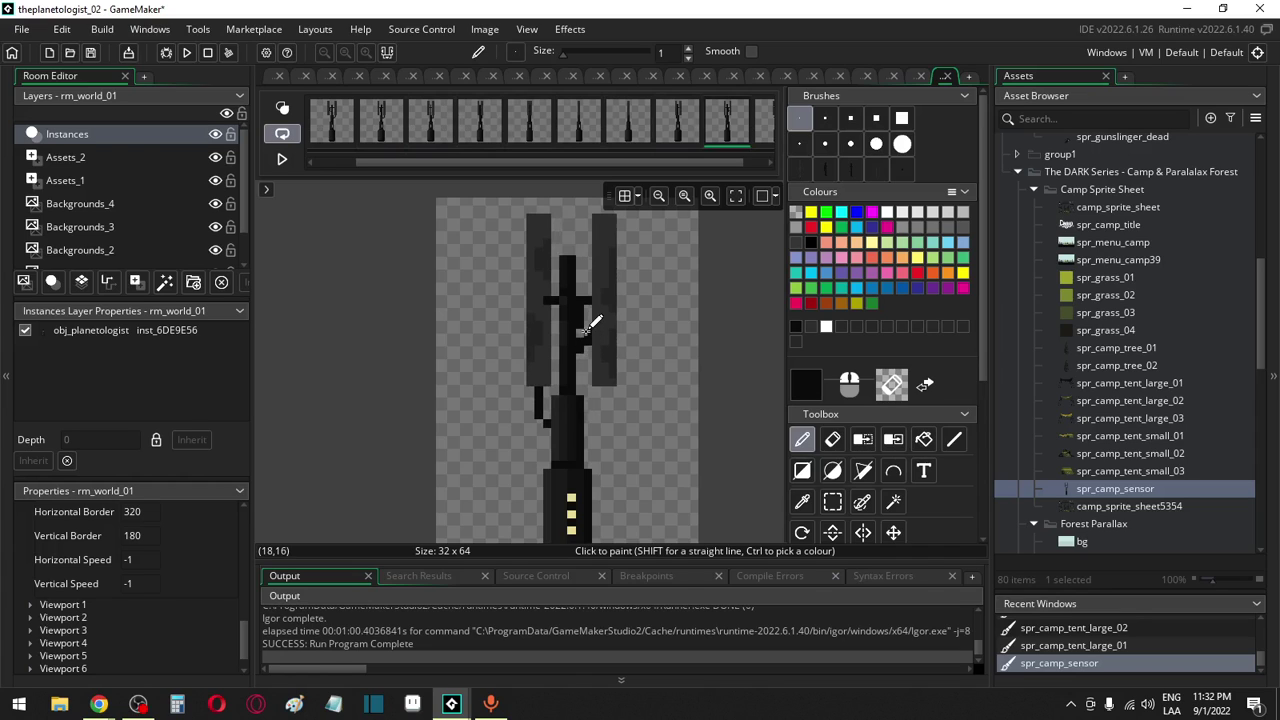
{"action": "key", "text": "e"}
{"action": "key", "text": "d"}
Complete the last frame's hanging cable down to the pixel that joins it to the mast, checking against the first frame
{"action": "key", "text": "Right"}
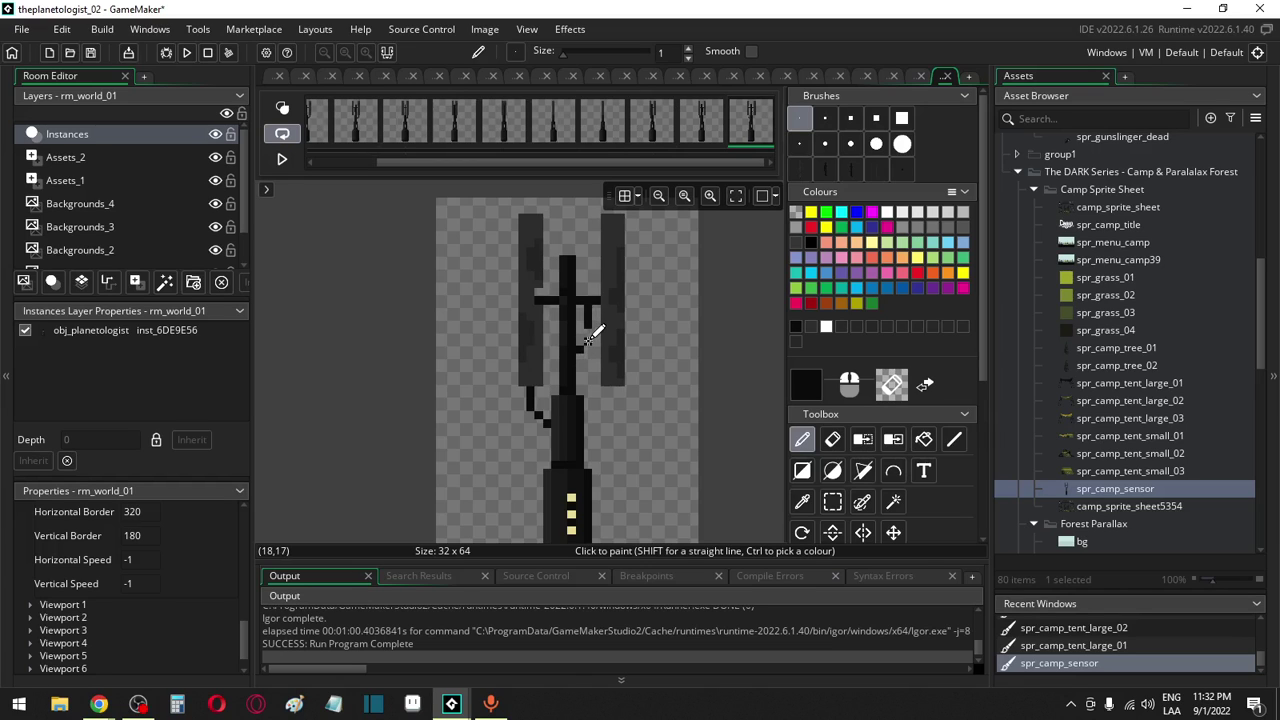
{"action": "key", "text": "Right"}
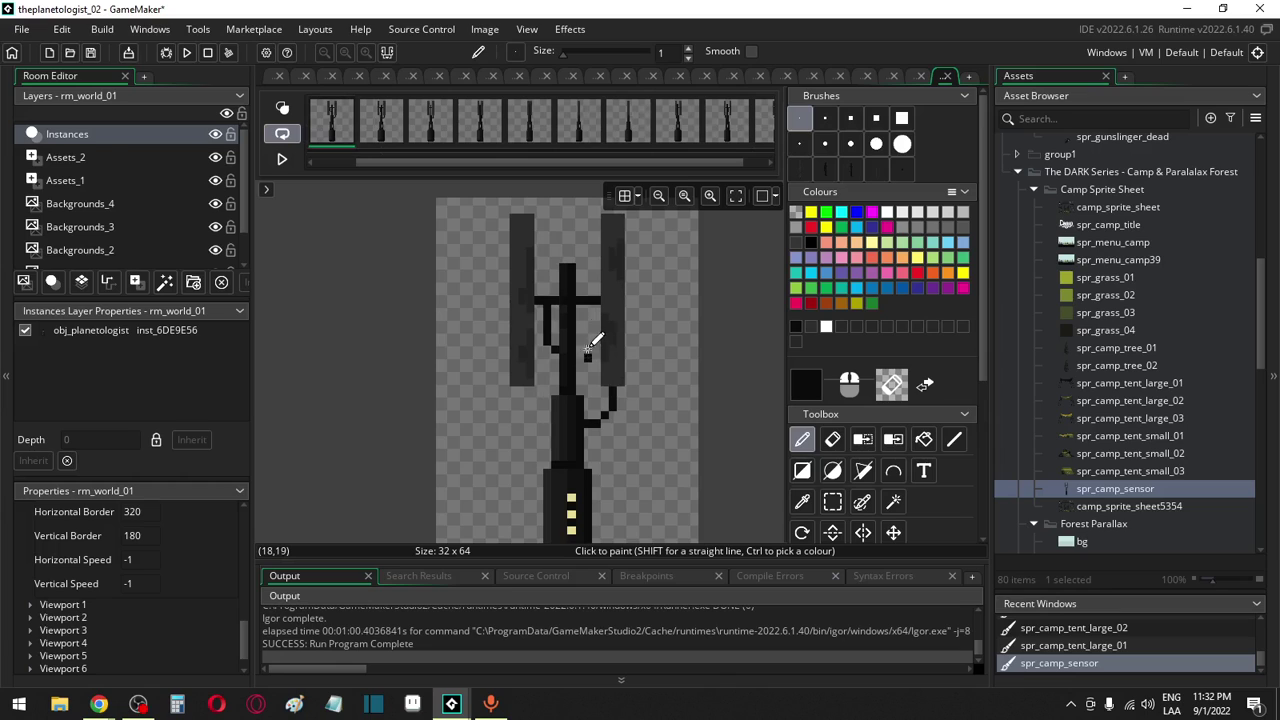
{"action": "key", "text": "Left"}
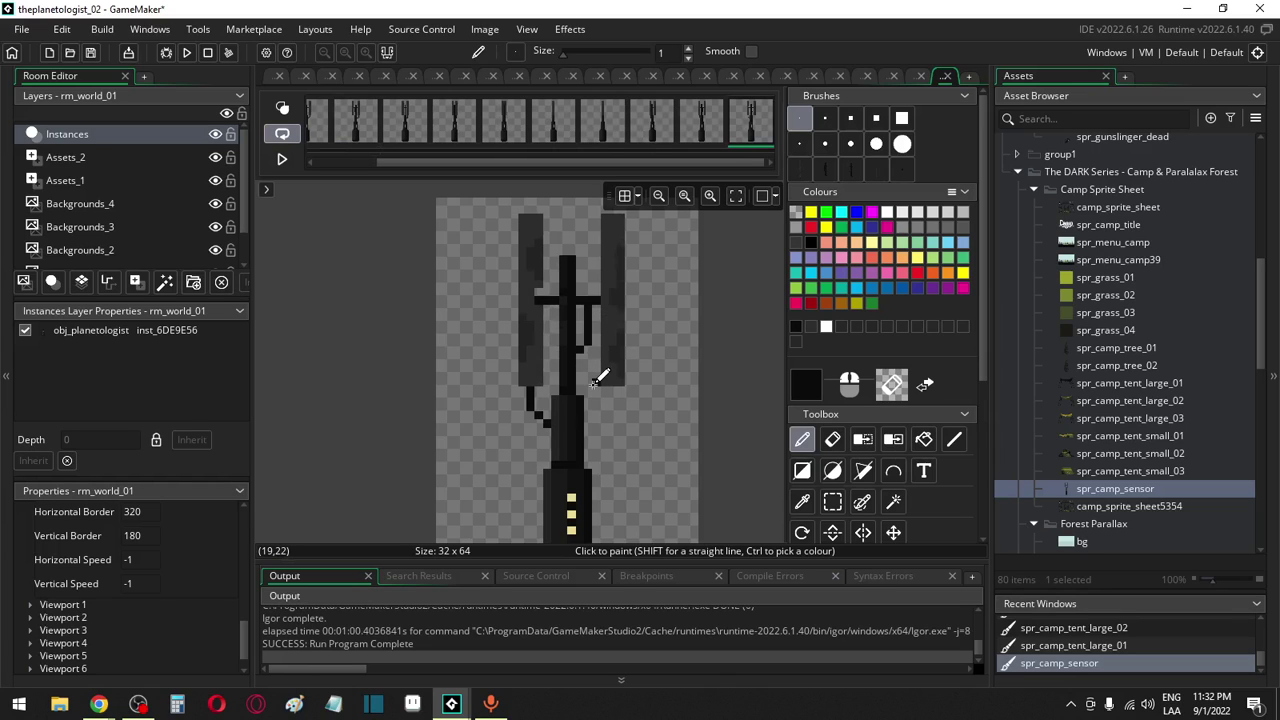
Sample the left panel's dark grey, then open a duplicate of the last frame with rectangular selection active
{"action": "left_click", "coordinate": [538, 288], "text": "ctrl"}
{"action": "key", "text": "Right"}
{"action": "key", "text": "Left"}
{"action": "left_click", "coordinate": [695, 123]}
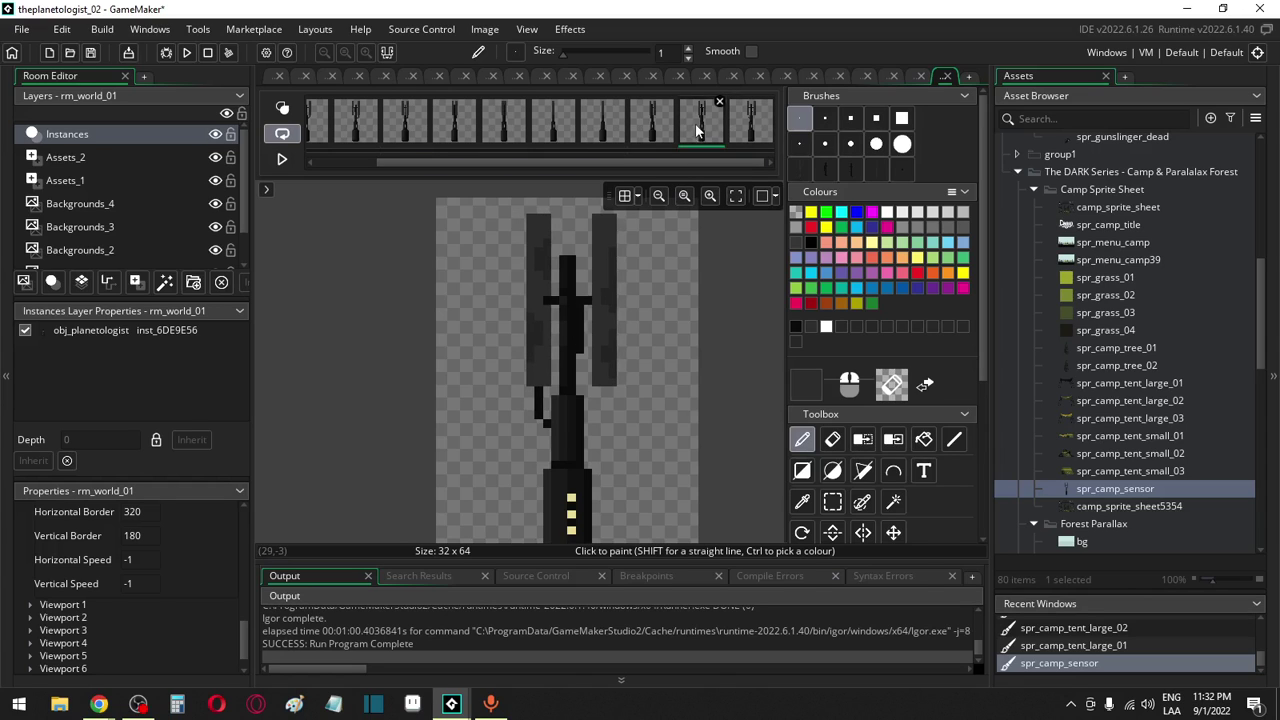
{"action": "left_click", "coordinate": [749, 121]}
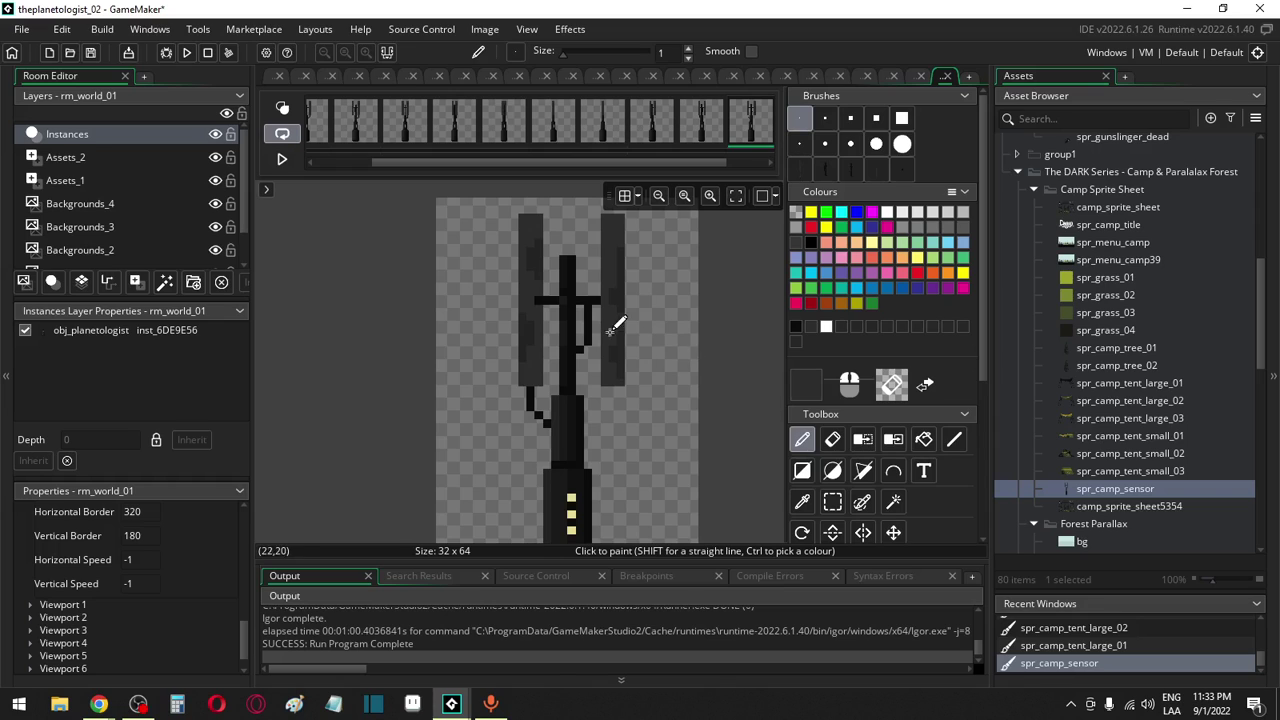
{"action": "left_click_drag", "start_coordinate": [710, 164], "coordinate": [745, 118]}
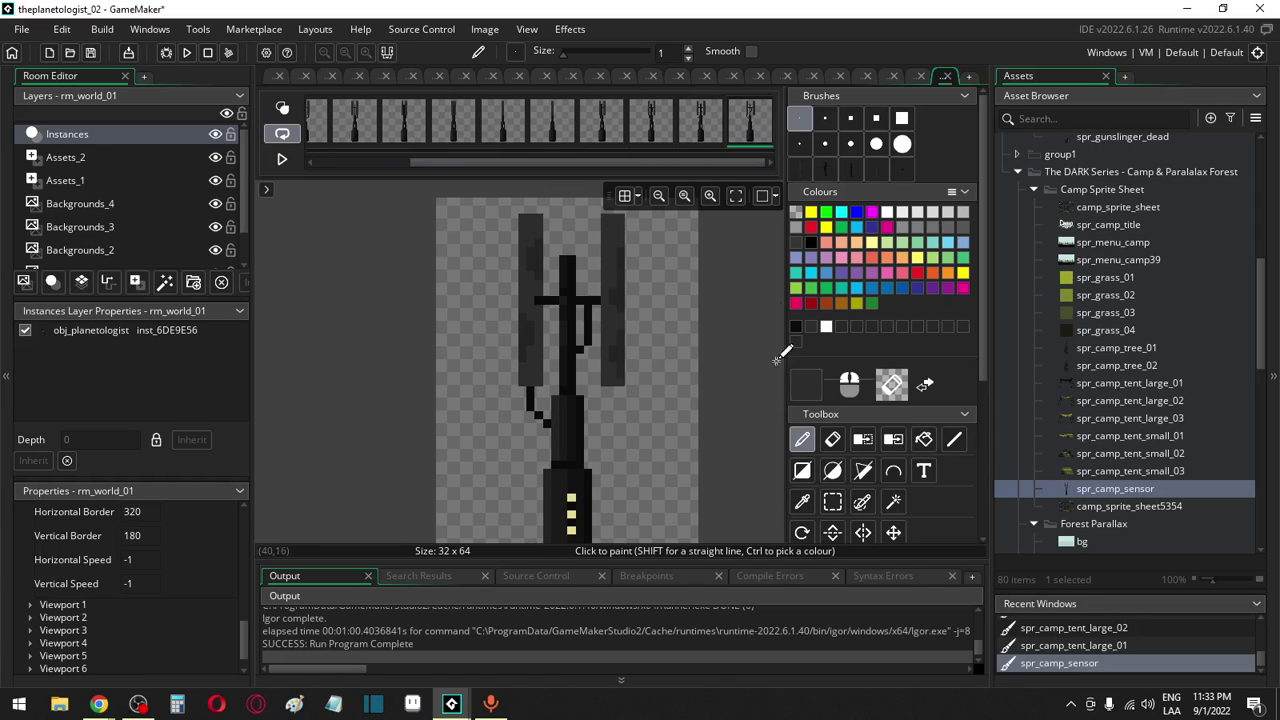
{"action": "left_click", "coordinate": [832, 501]}
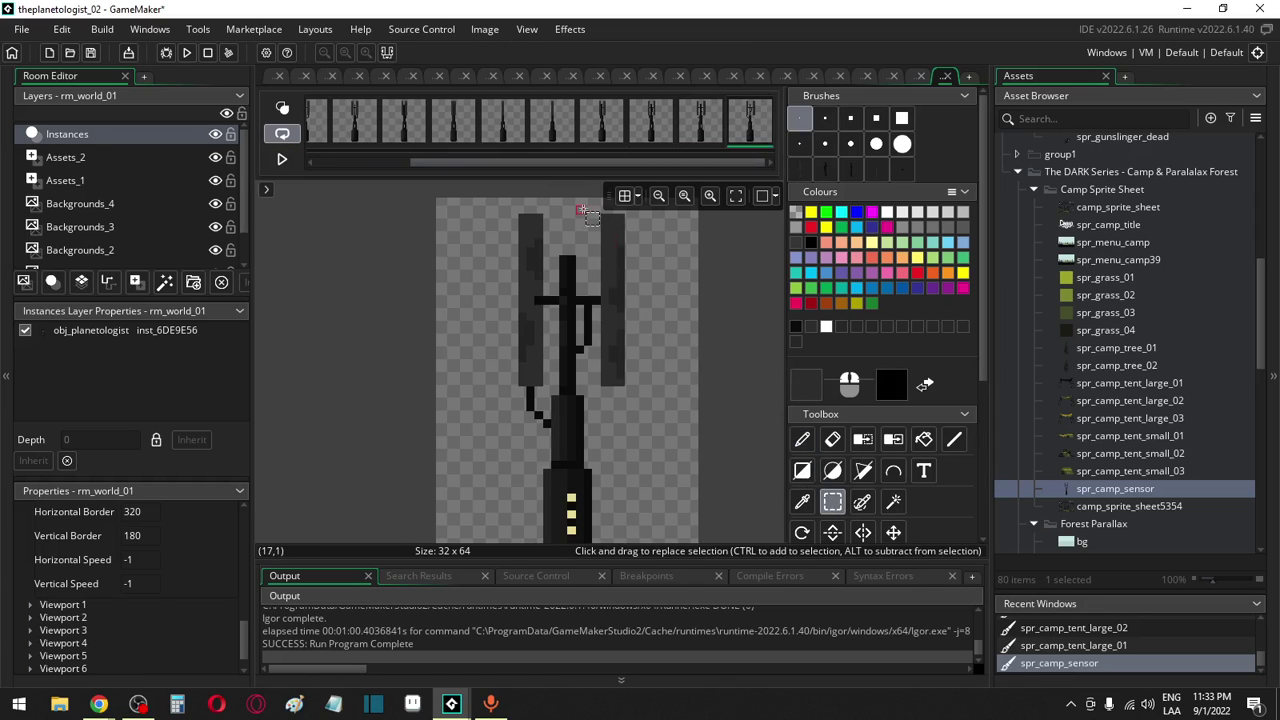
Try to select the right panel, shift it one pixel left, and select the left panel
{"action": "left_click_drag", "start_coordinate": [576, 207], "coordinate": [608, 322]}
{"action": "left_click_drag", "start_coordinate": [642, 230], "coordinate": [648, 245]}
{"action": "left_click_drag", "start_coordinate": [590, 216], "coordinate": [620, 357]}
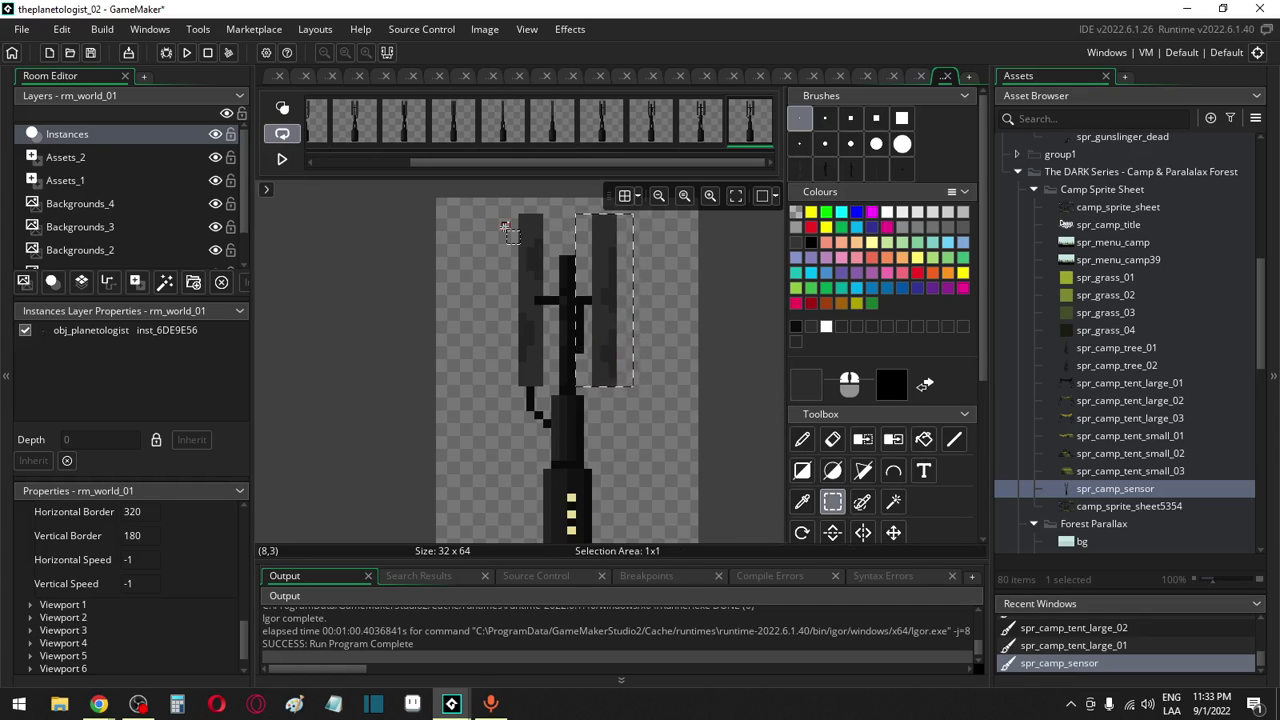
{"action": "left_click_drag", "start_coordinate": [493, 209], "coordinate": [509, 229]}
{"action": "left_click_drag", "start_coordinate": [517, 272], "coordinate": [543, 411]}
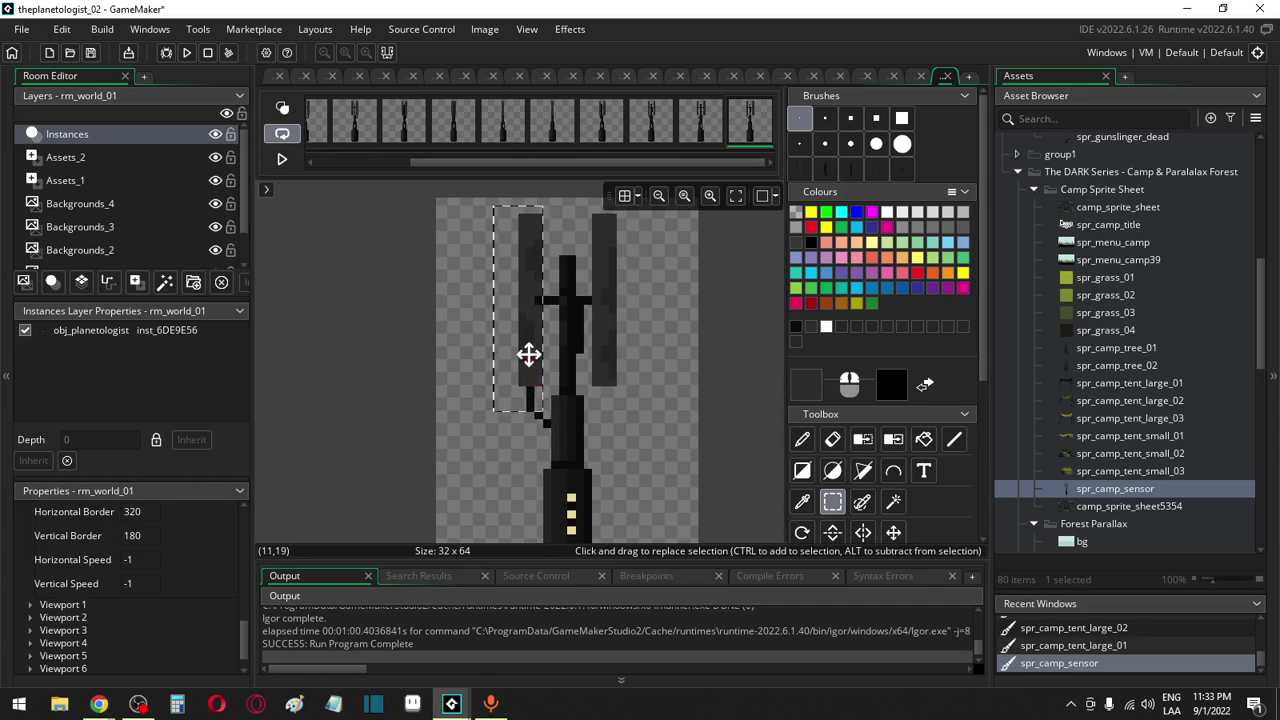
{"action": "left_click_drag", "start_coordinate": [532, 352], "coordinate": [529, 350]}
In the duplicated frame, shift the right panel one pixel left and the left panel one pixel right, including their attached cable parts
{"action": "left_click_drag", "start_coordinate": [584, 213], "coordinate": [641, 386]}
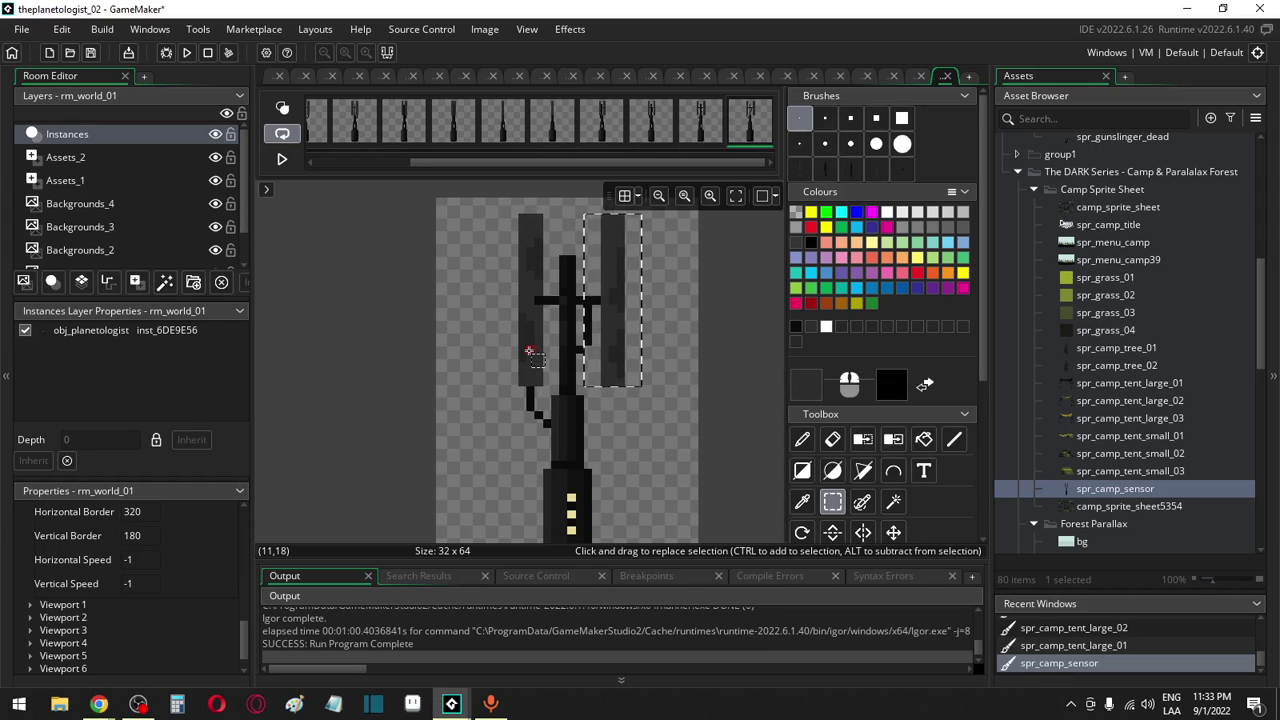
{"action": "key", "text": "Left"}
{"action": "left_click", "coordinate": [494, 342]}
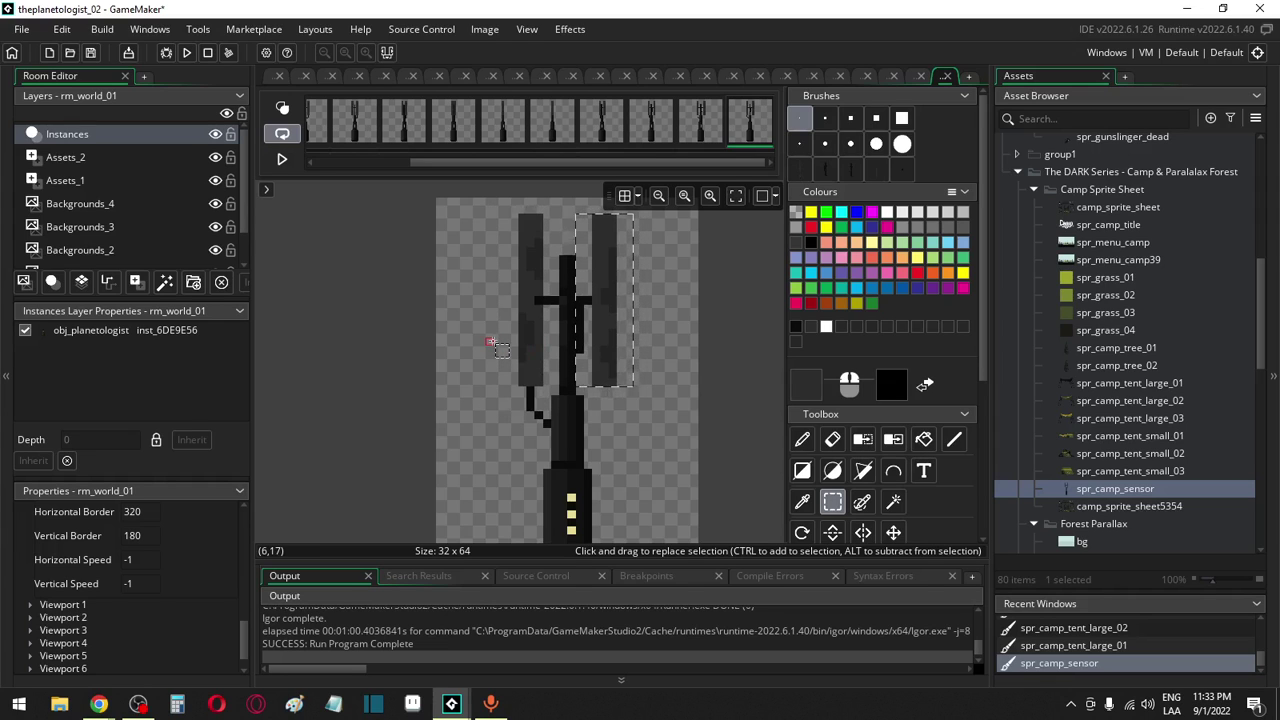
{"action": "left_click_drag", "start_coordinate": [493, 205], "coordinate": [543, 412]}
{"action": "key", "text": "Right"}
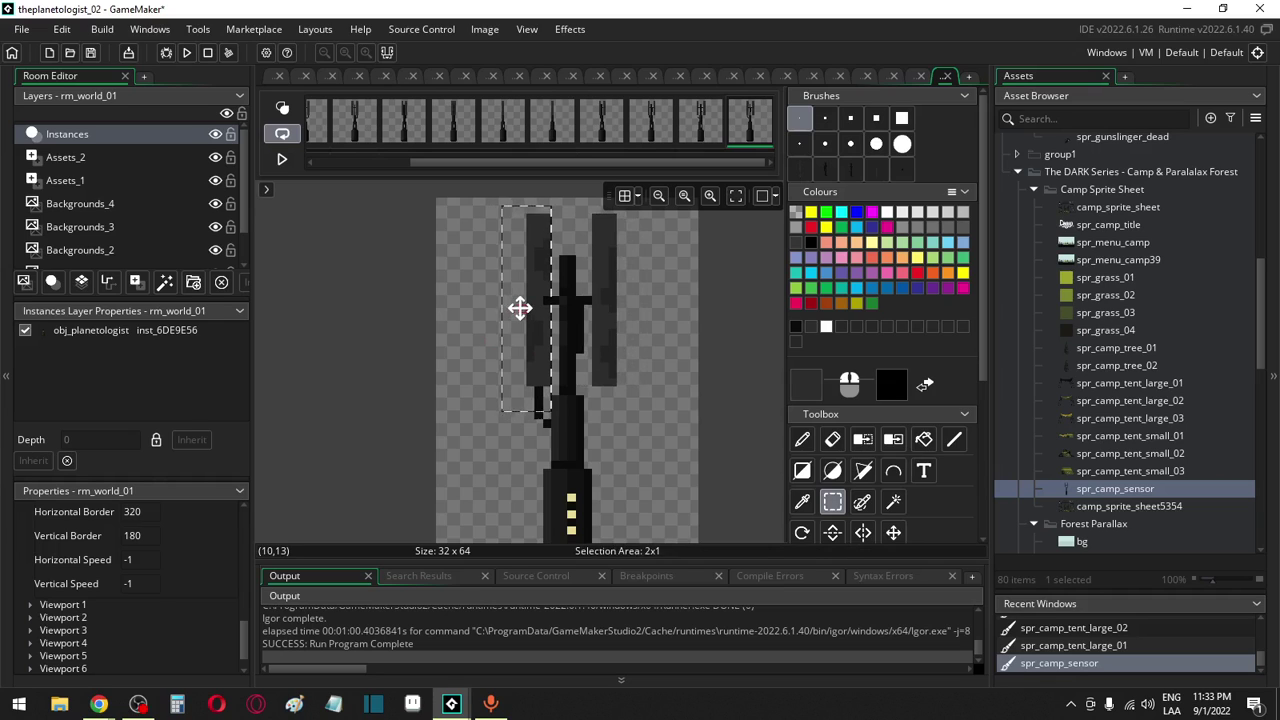
{"action": "left_click", "coordinate": [498, 301]}
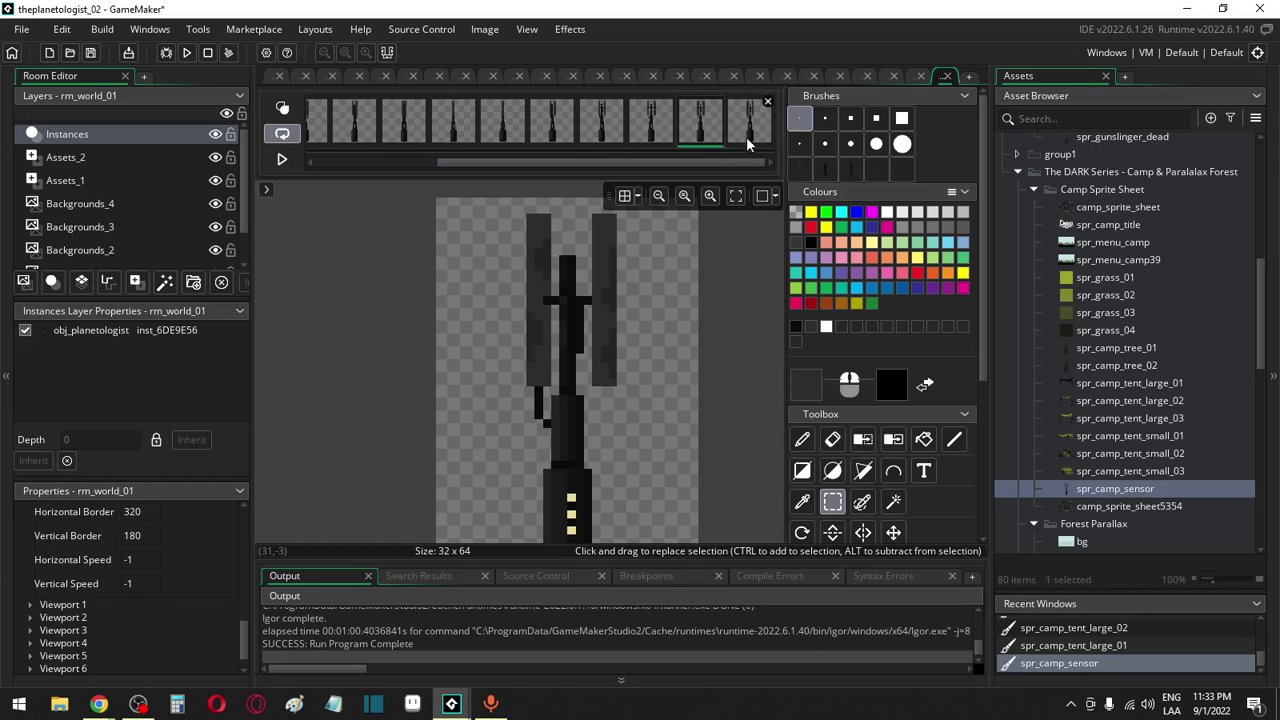
Duplicate the narrowed frame and move both side panels one more pixel towards the mast in the copy
{"action": "left_click_drag", "start_coordinate": [517, 205], "coordinate": [548, 422]}
{"action": "left_click_drag", "start_coordinate": [537, 374], "coordinate": [543, 375]}
{"action": "left_click_drag", "start_coordinate": [592, 213], "coordinate": [622, 394], "text": "ctrl"}
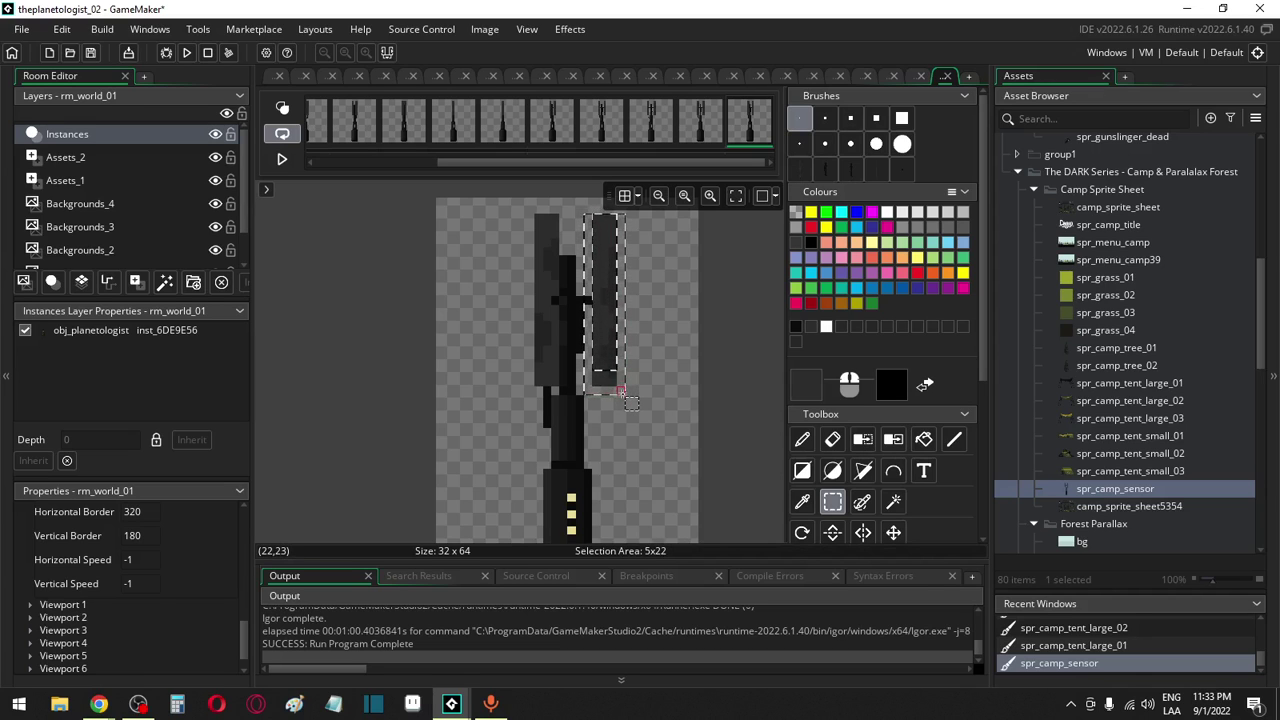
{"action": "left_click_drag", "start_coordinate": [577, 214], "coordinate": [634, 387]}
{"action": "left_click_drag", "start_coordinate": [624, 314], "coordinate": [616, 315]}
{"action": "left_click", "coordinate": [630, 309]}
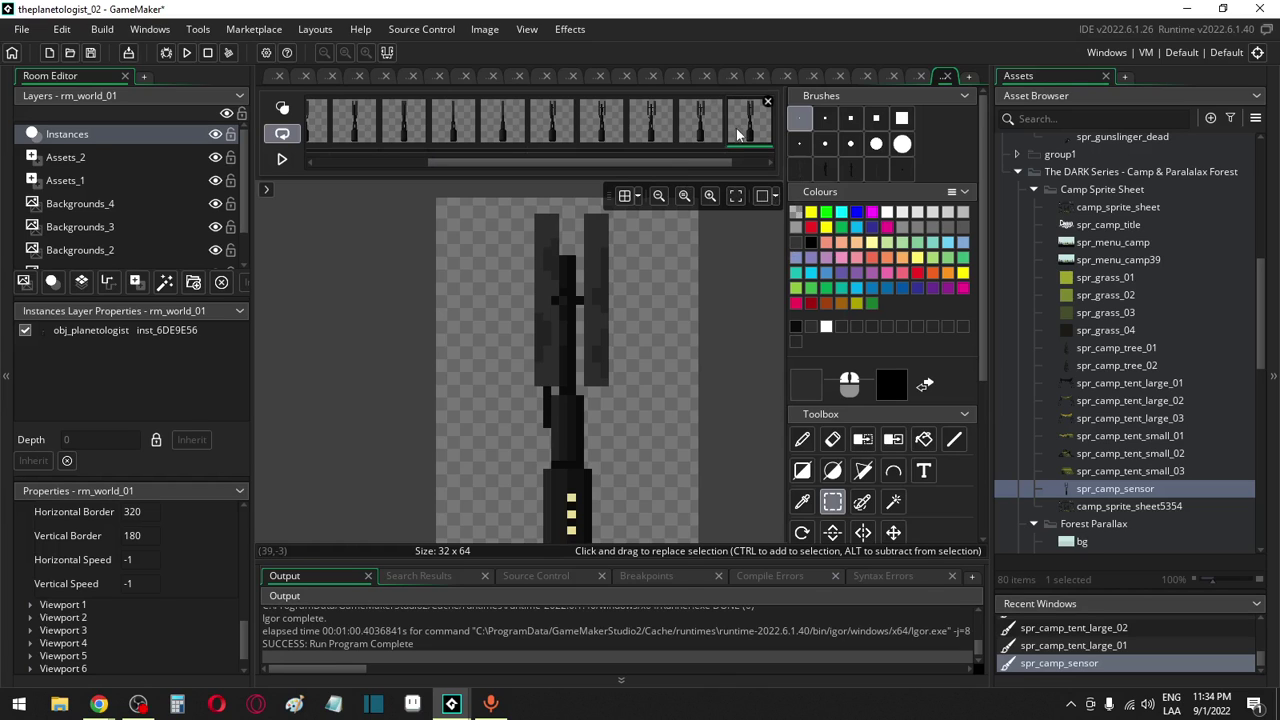
{"action": "scroll", "coordinate": [683, 155], "scroll_direction": "down", "scroll_amount": 1}
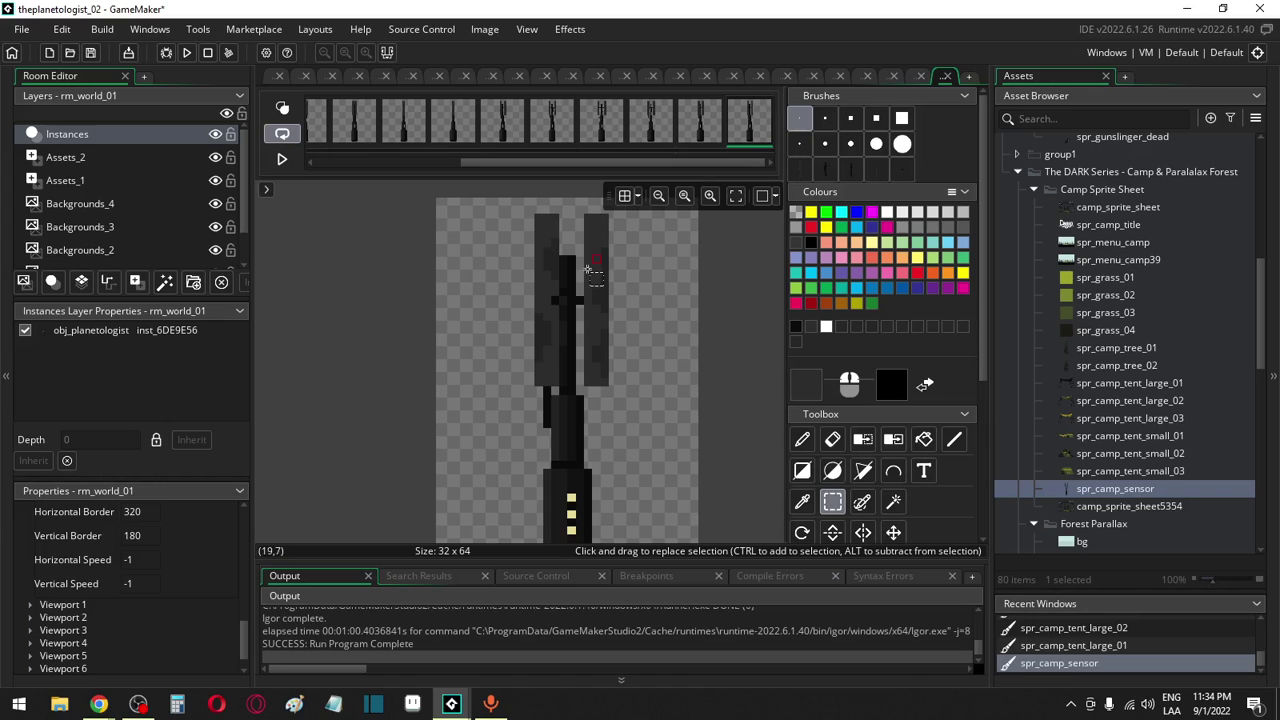
In the duplicated frame, shift the right panel one more pixel left towards the mast
{"action": "left_click_drag", "start_coordinate": [588, 218], "coordinate": [611, 371]}
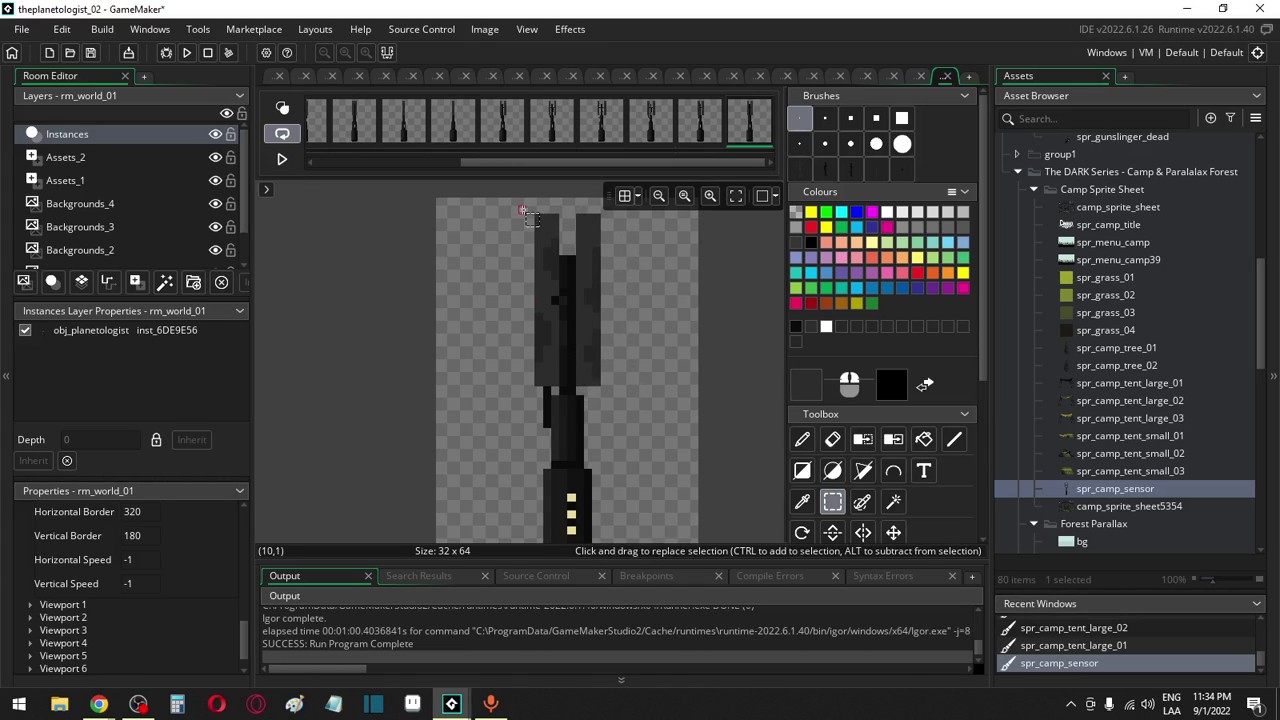
{"action": "left_click_drag", "start_coordinate": [527, 208], "coordinate": [543, 366]}
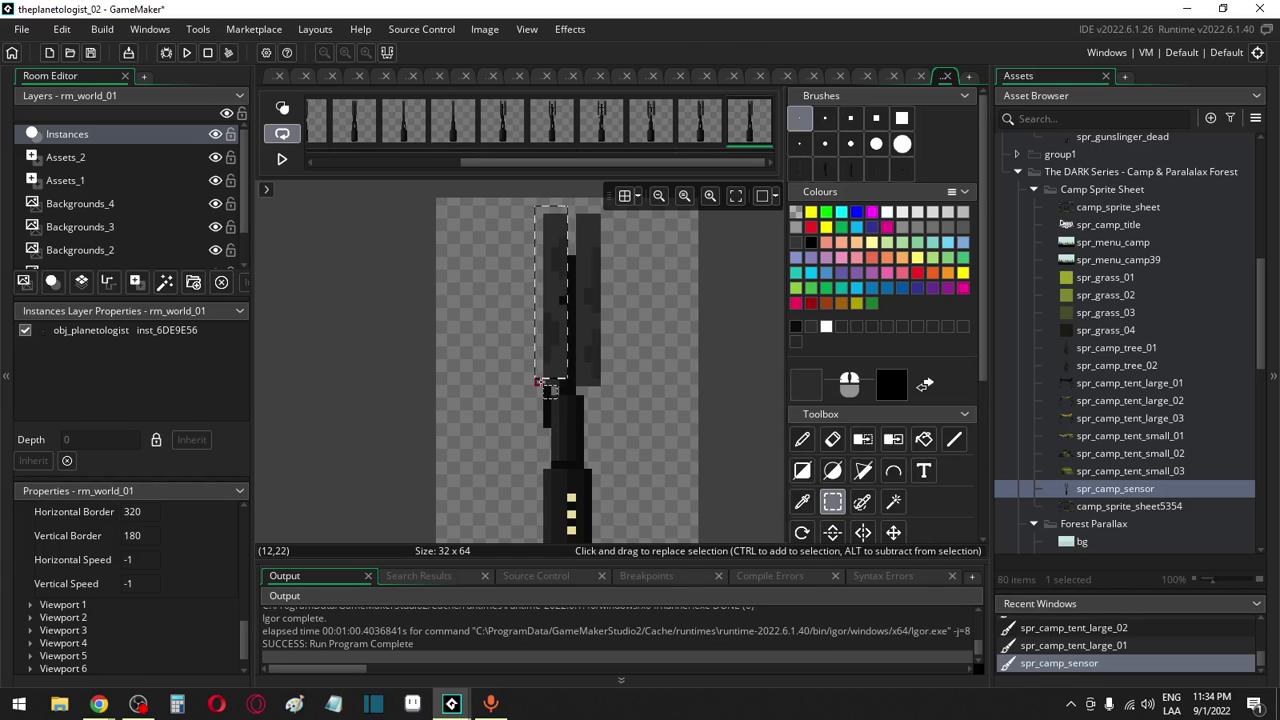
{"action": "key", "text": "ctrl+b"}
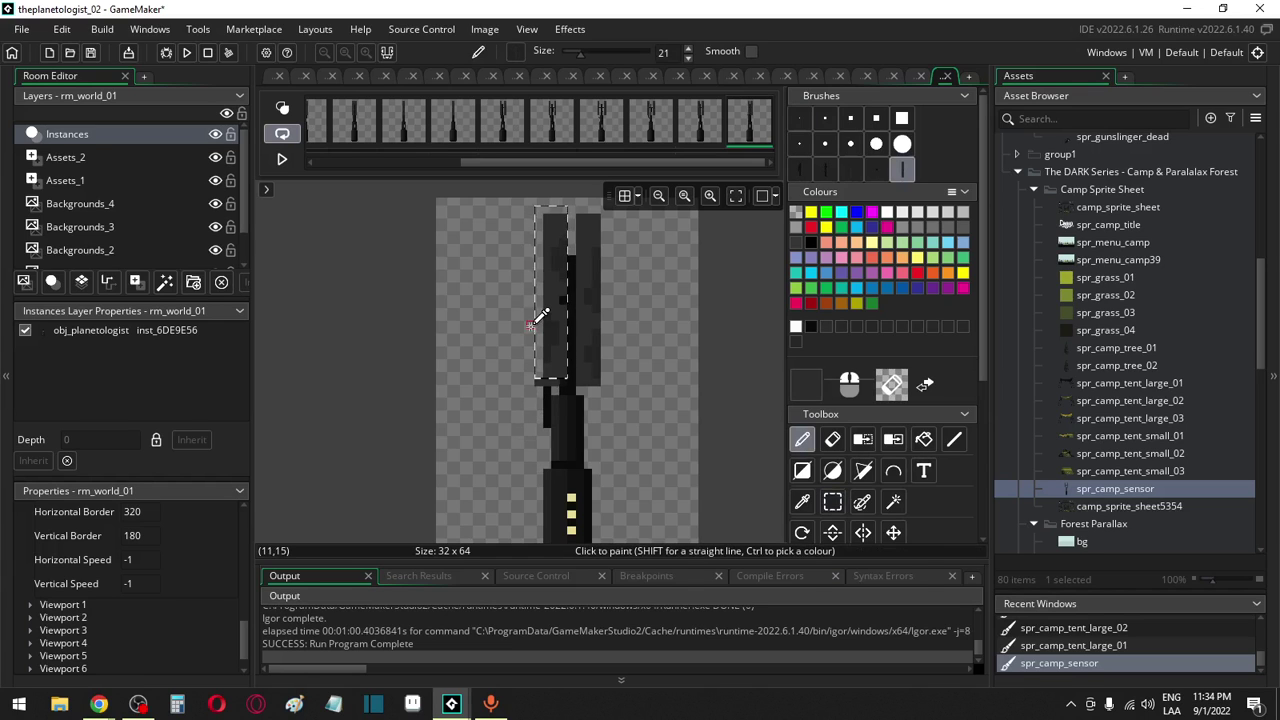
{"action": "left_click", "coordinate": [540, 316]}
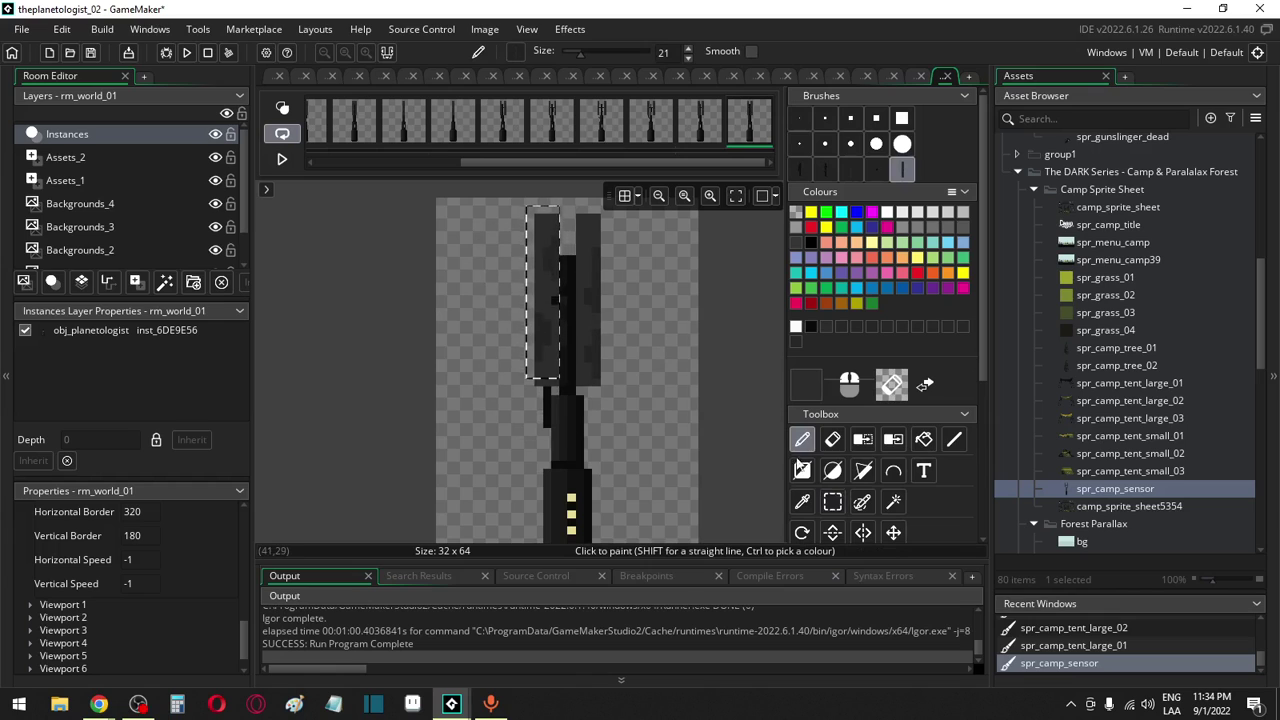
Shift the full-height left panel one pixel right and tuck the cable below it against the mast
{"action": "left_click", "coordinate": [838, 505]}
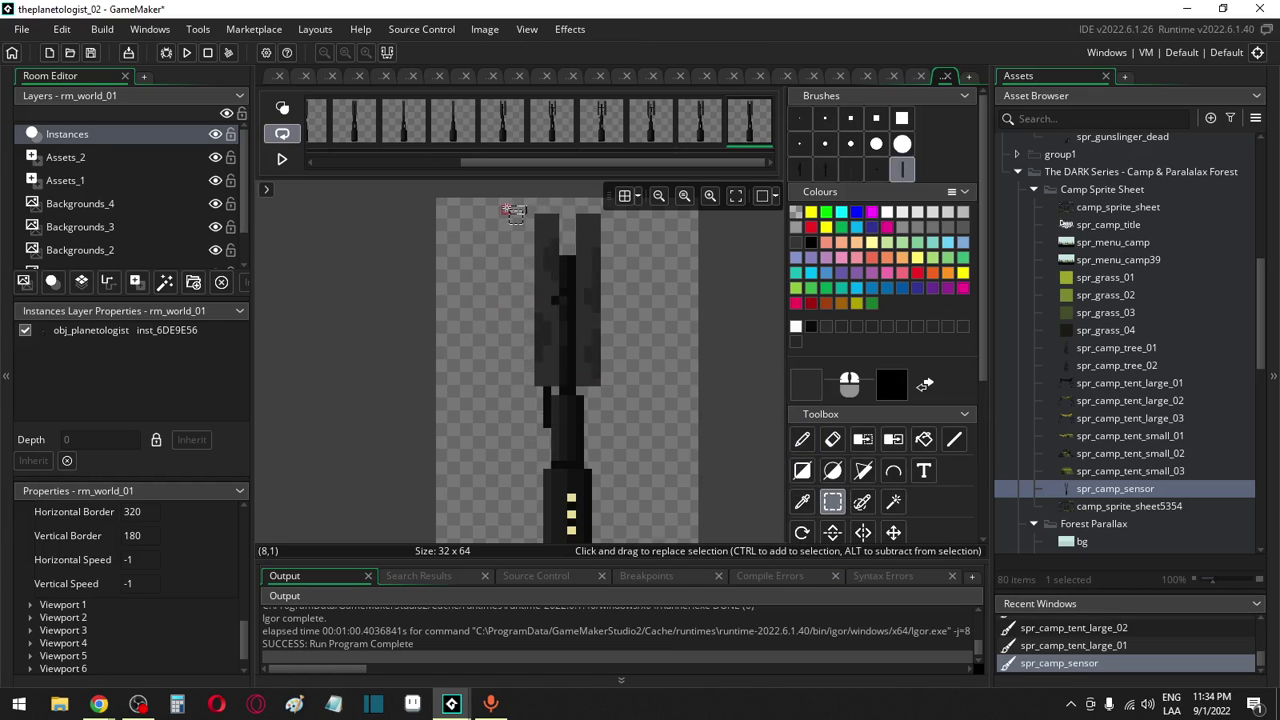
{"action": "left_click_drag", "start_coordinate": [507, 210], "coordinate": [555, 366]}
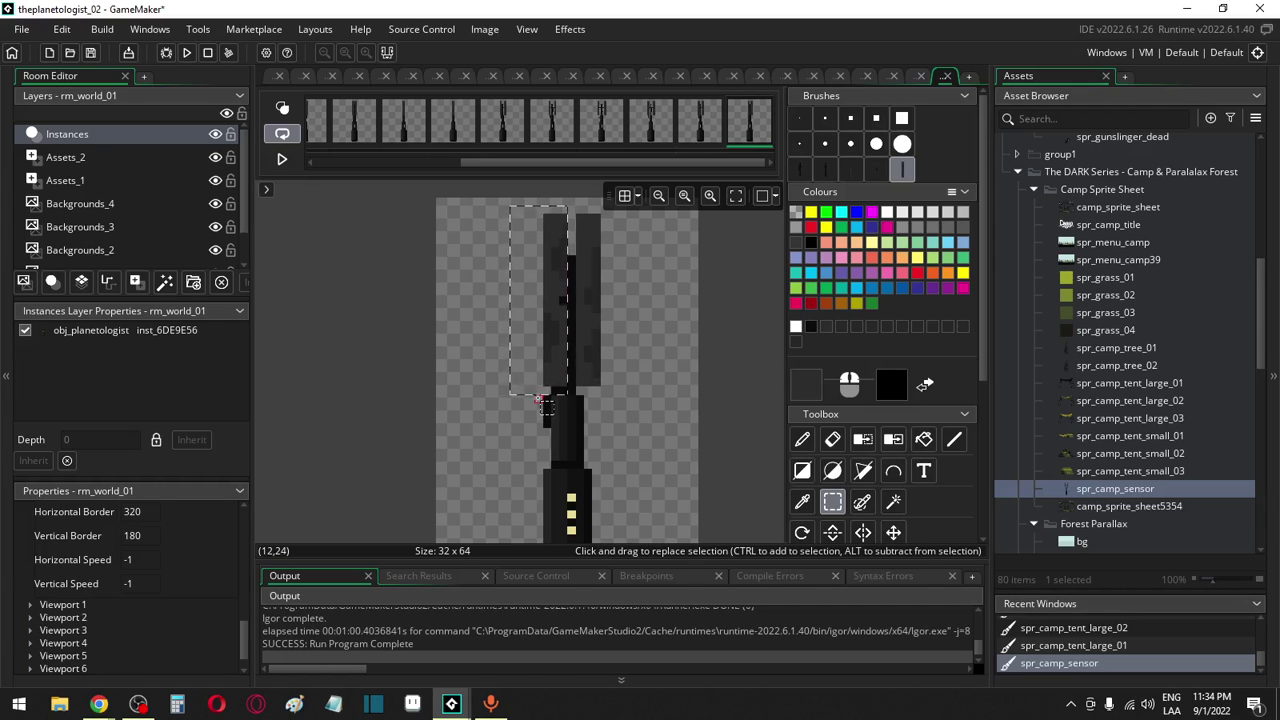
{"action": "left_click", "coordinate": [546, 405]}
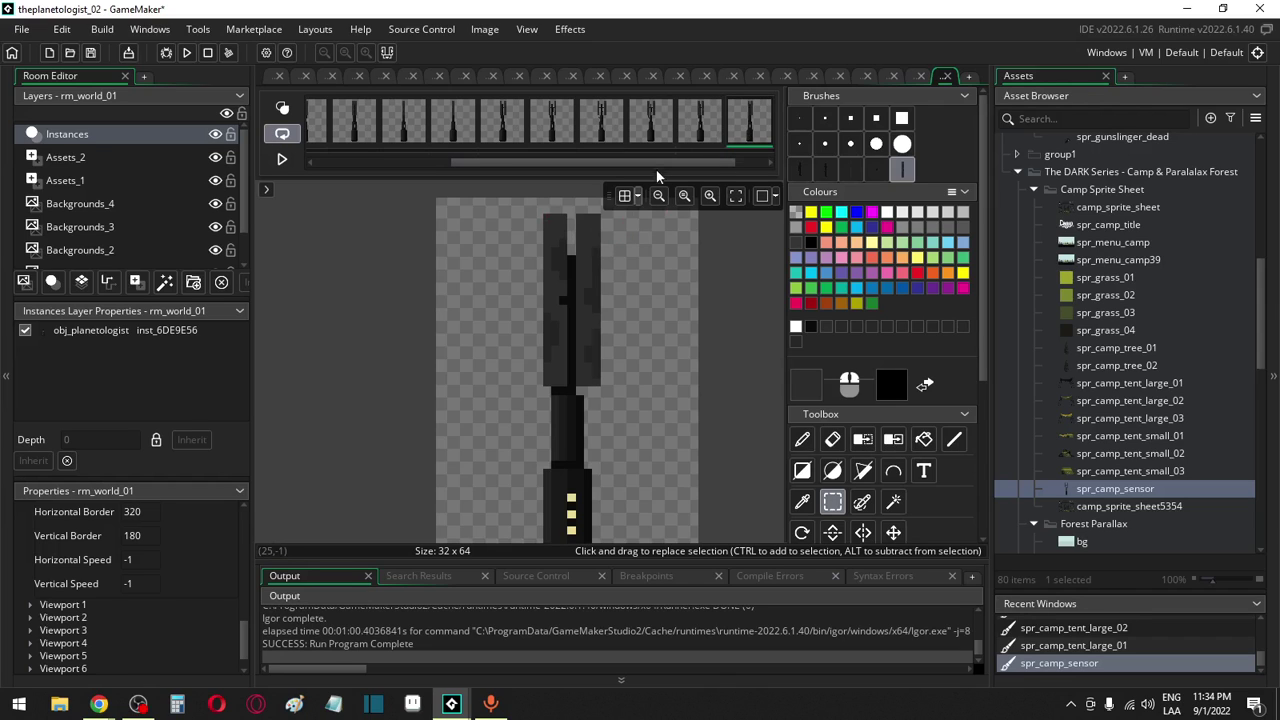
Duplicate the last narrowed frame and move both side panels one pixel inwards in the copy so they cover the mast
{"action": "left_click_drag", "start_coordinate": [656, 165], "coordinate": [690, 172]}
{"action": "left_click", "coordinate": [740, 122]}
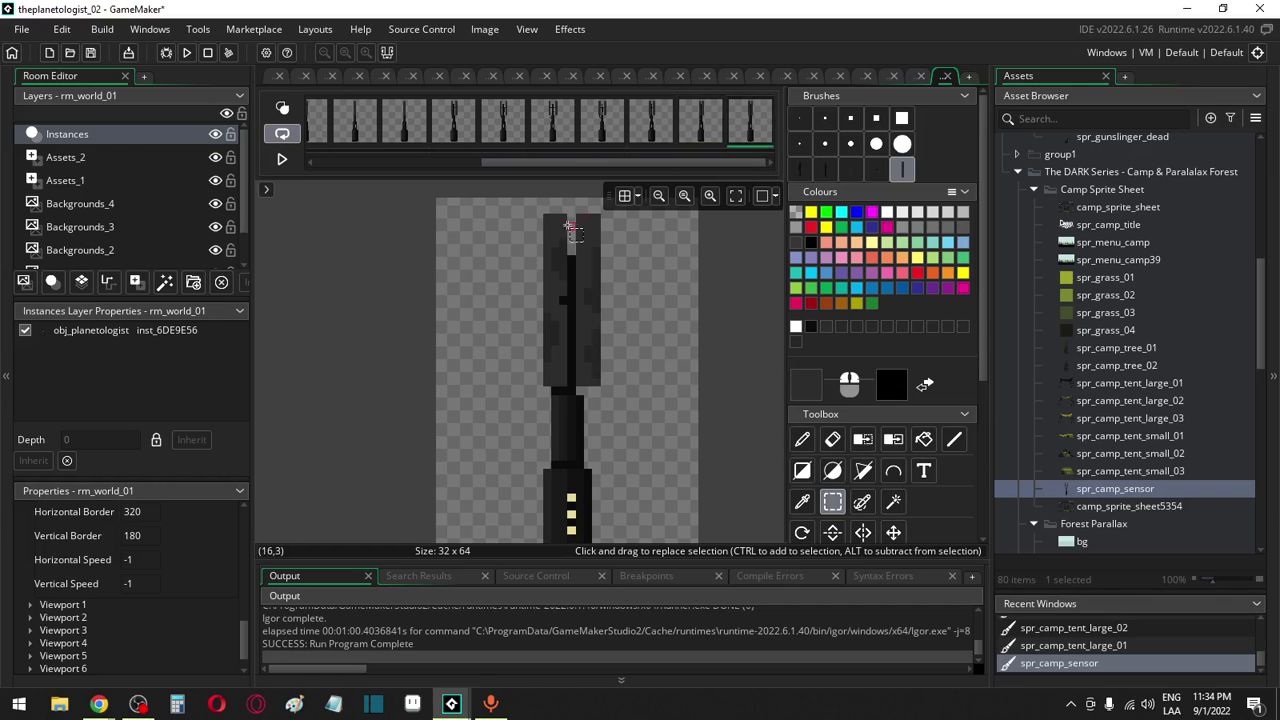
{"action": "left_click_drag", "start_coordinate": [547, 217], "coordinate": [568, 388]}
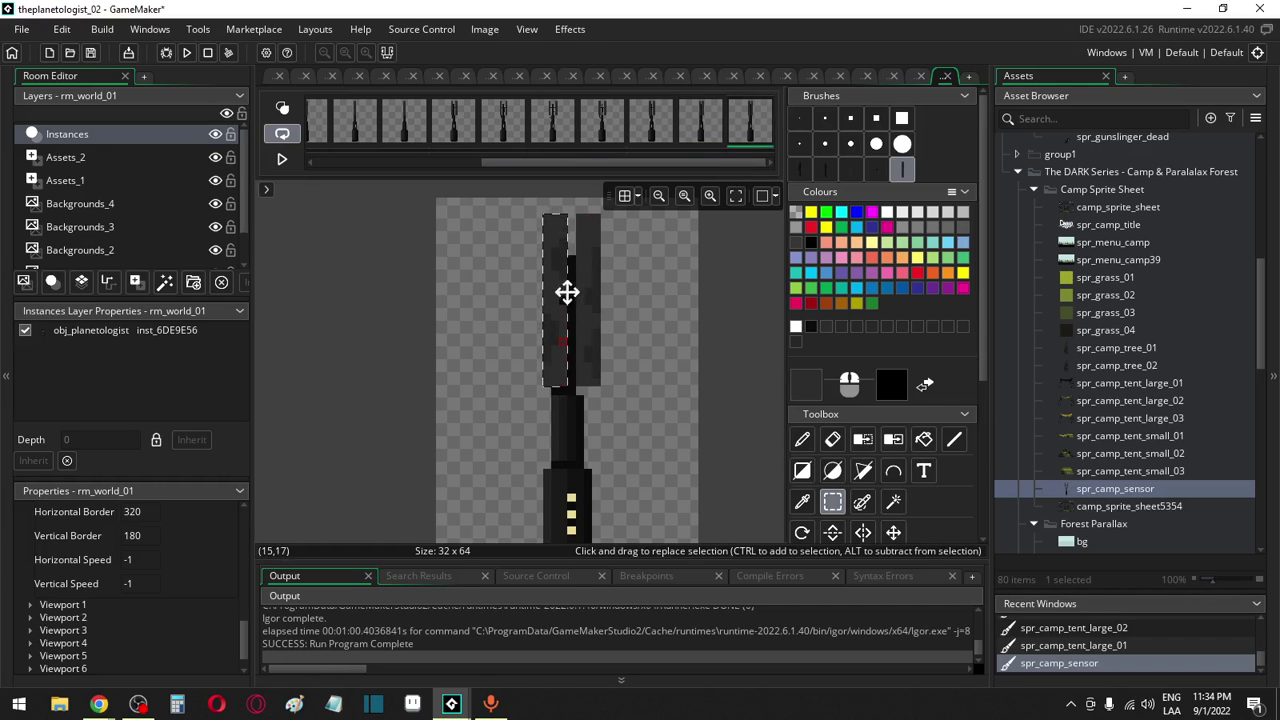
{"action": "left_click_drag", "start_coordinate": [577, 214], "coordinate": [587, 344]}
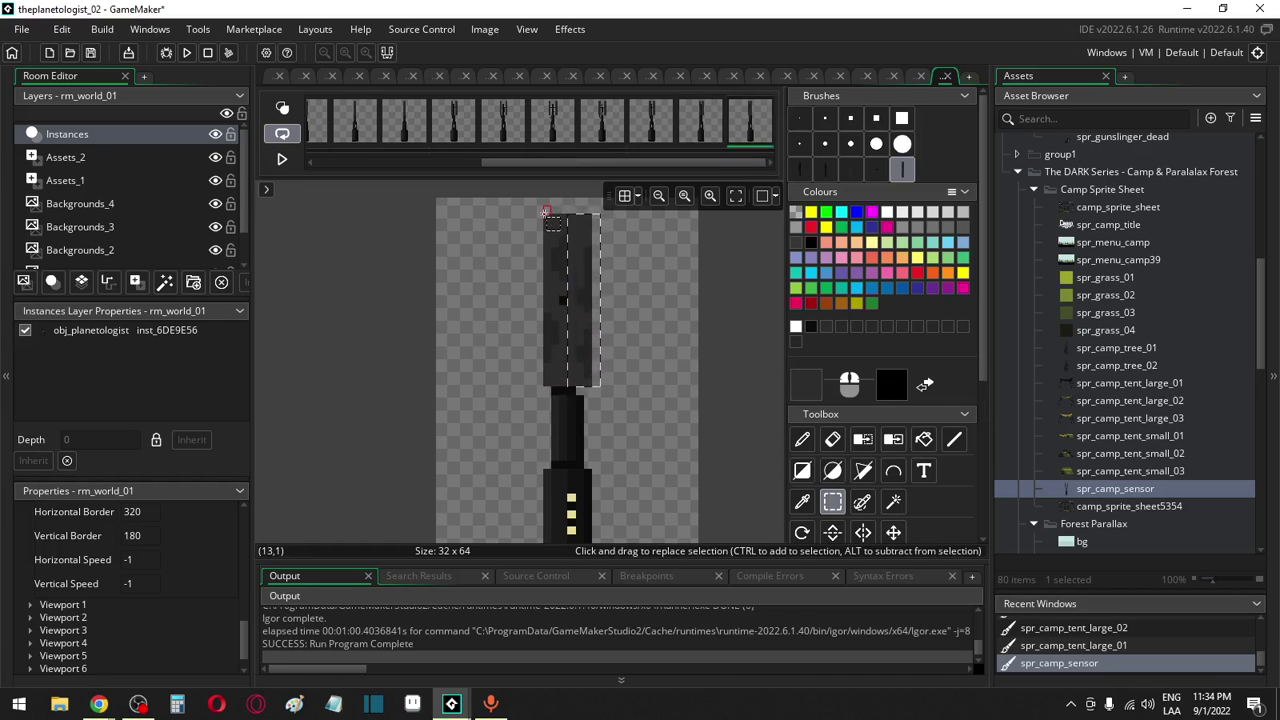
{"action": "left_click_drag", "start_coordinate": [545, 219], "coordinate": [569, 363]}
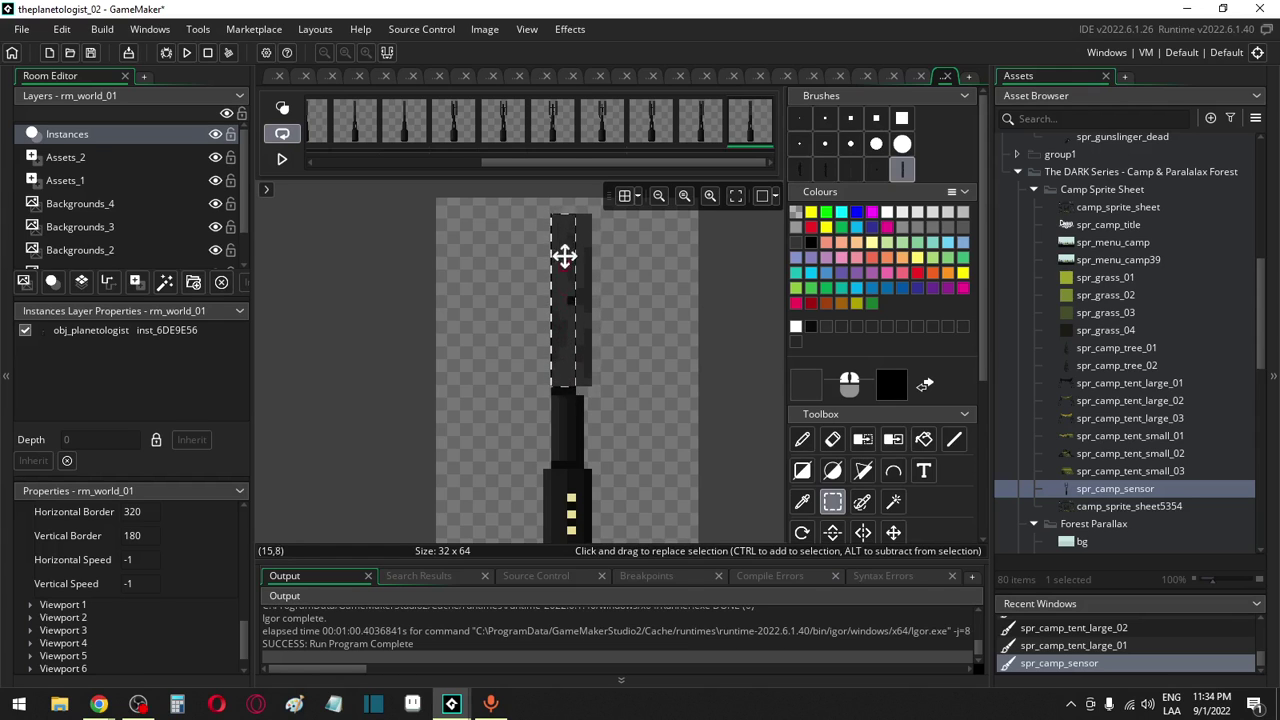
{"action": "left_click", "coordinate": [516, 221]}
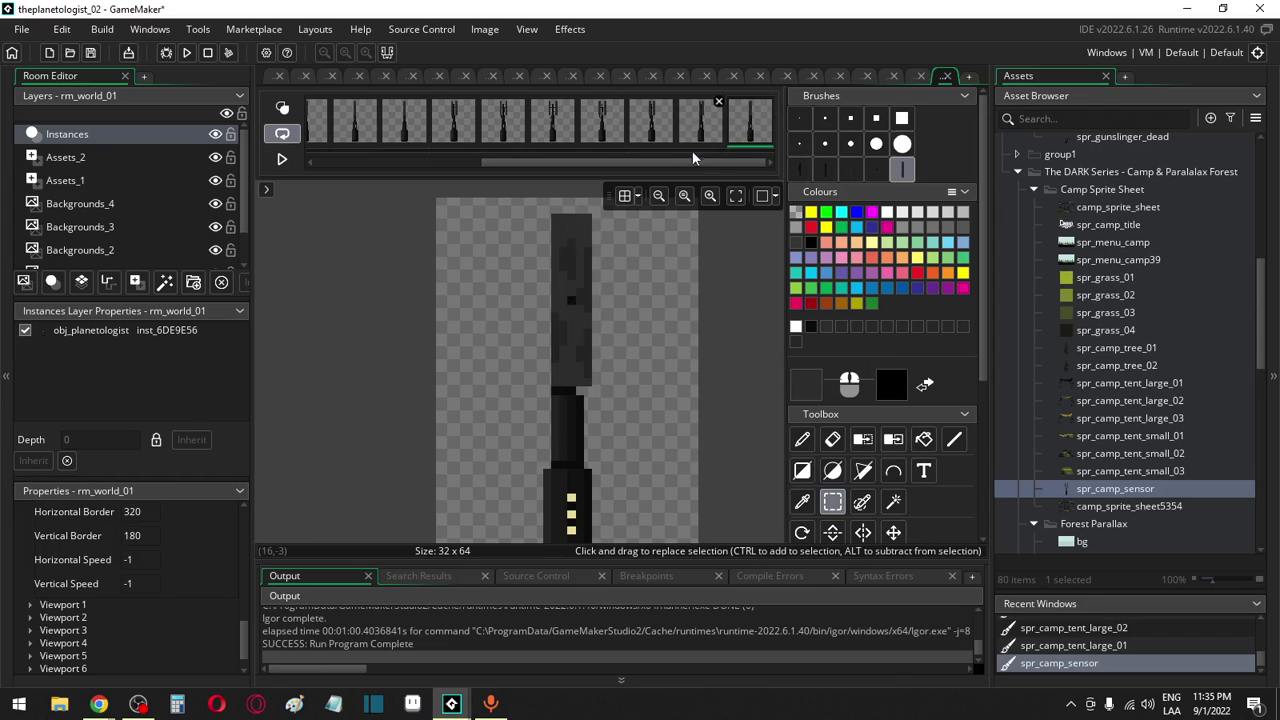
Append a copy of the wide-panel frame after the closed-panel frames and duplicate it
{"action": "left_click_drag", "start_coordinate": [689, 160], "coordinate": [769, 163]}
{"action": "left_click", "coordinate": [381, 120]}
{"action": "left_click", "coordinate": [745, 125]}
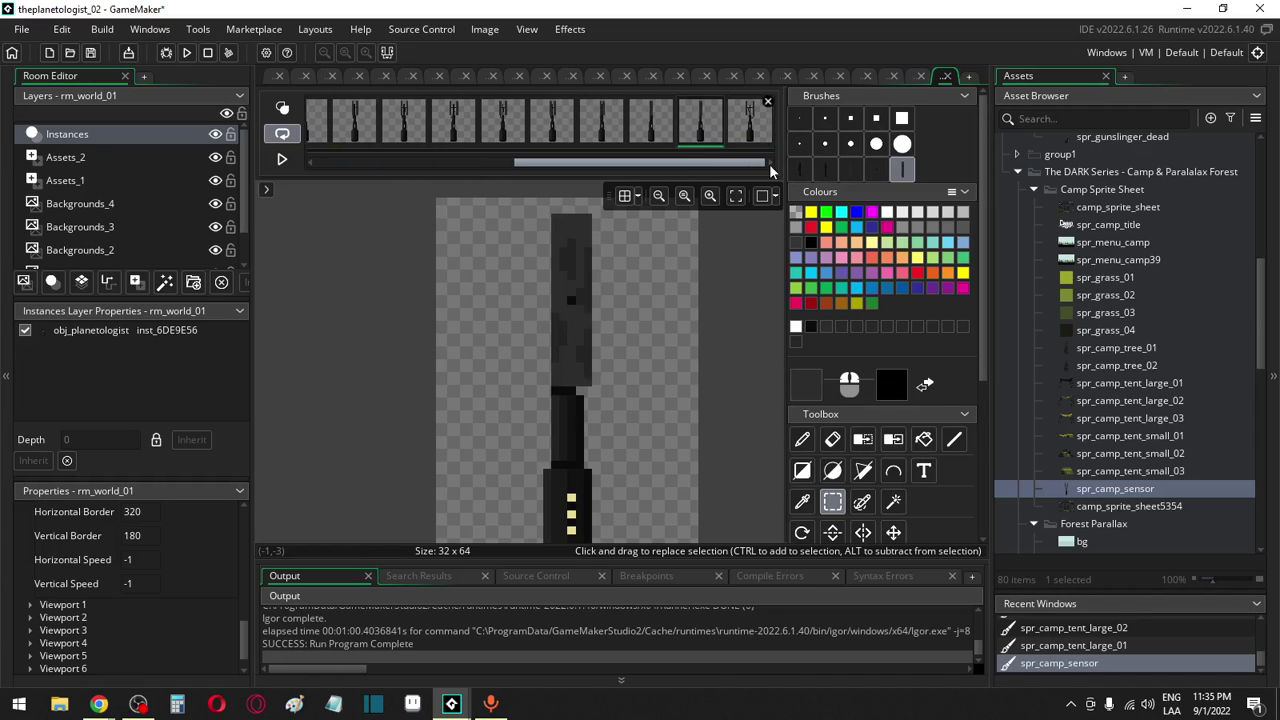
{"action": "left_click", "coordinate": [750, 125]}
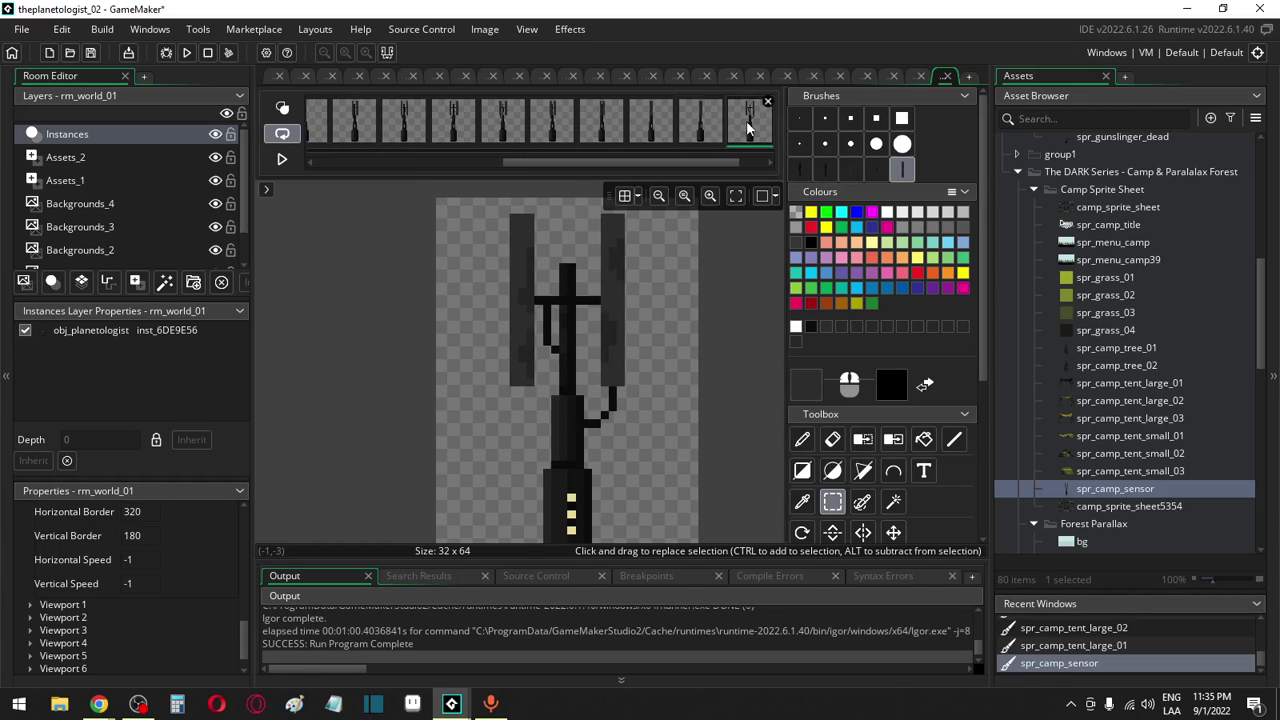
{"action": "left_click", "coordinate": [746, 162]}
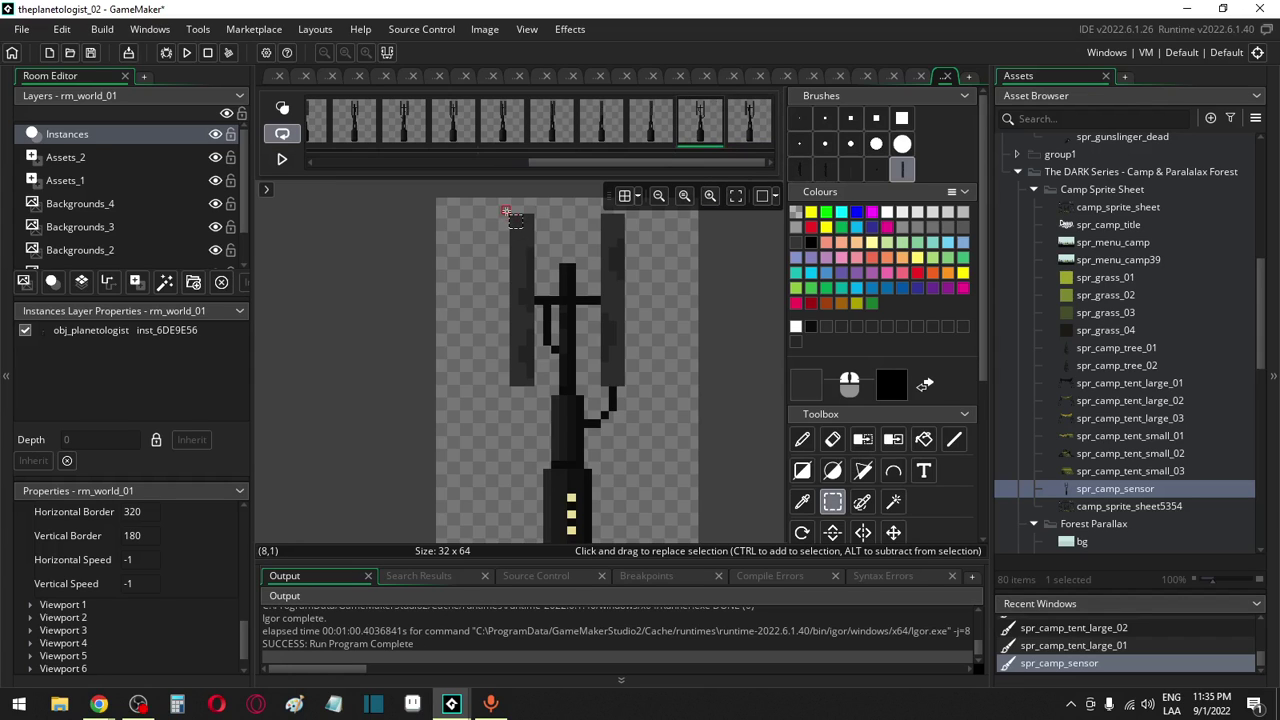
In the first of the two wide frames, shift the left panel one pixel right and the right panel with its cable one pixel left
{"action": "left_click_drag", "start_coordinate": [506, 213], "coordinate": [543, 354]}
{"action": "left_click_drag", "start_coordinate": [604, 215], "coordinate": [642, 411]}
{"action": "left_click_drag", "start_coordinate": [612, 369], "coordinate": [603, 369]}
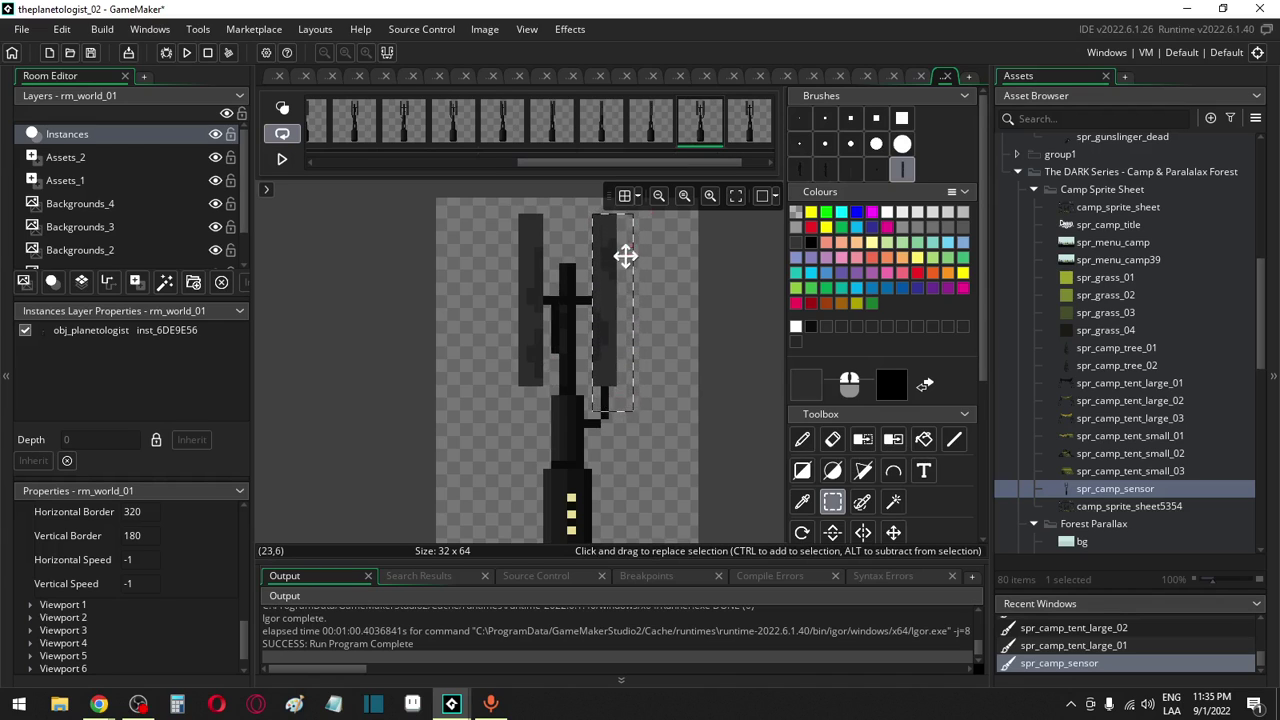
In the first copy of the narrowed frame, move both side panels a second pixel towards the mast, including the right cable
{"action": "left_click_drag", "start_coordinate": [511, 209], "coordinate": [551, 387], "text": "ctrl"}
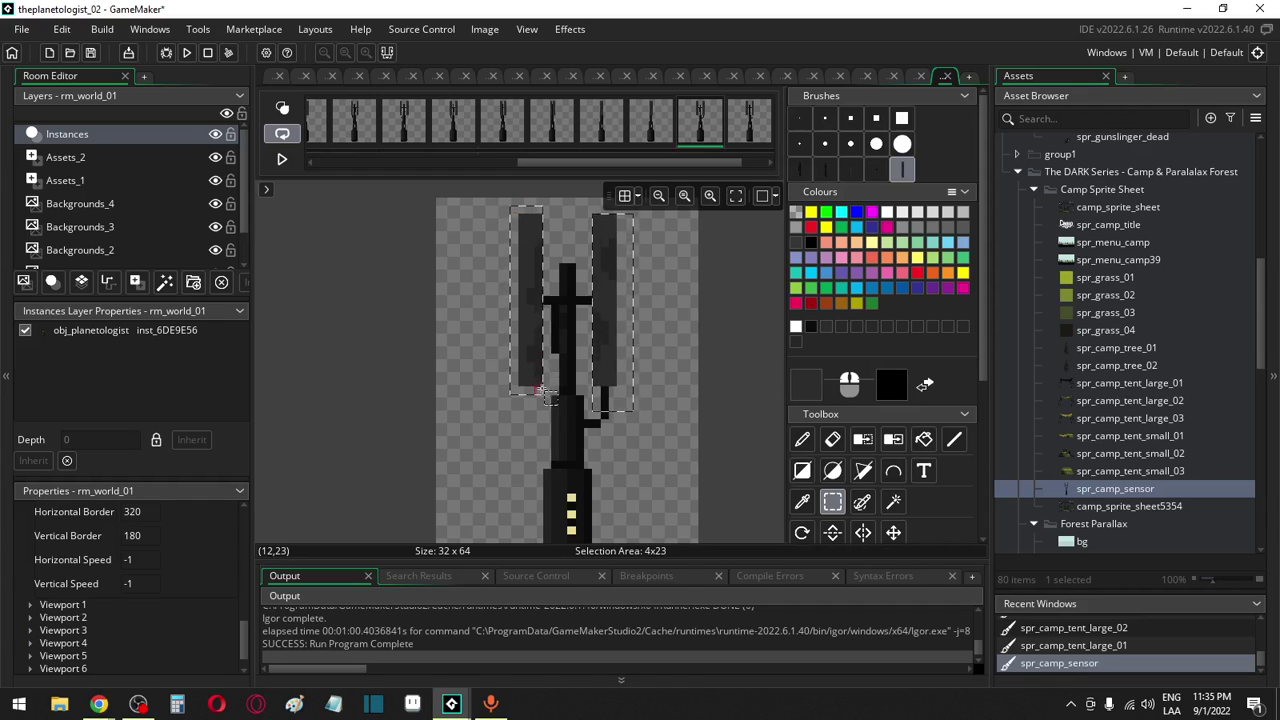
{"action": "left_click_drag", "start_coordinate": [546, 342], "coordinate": [554, 342]}
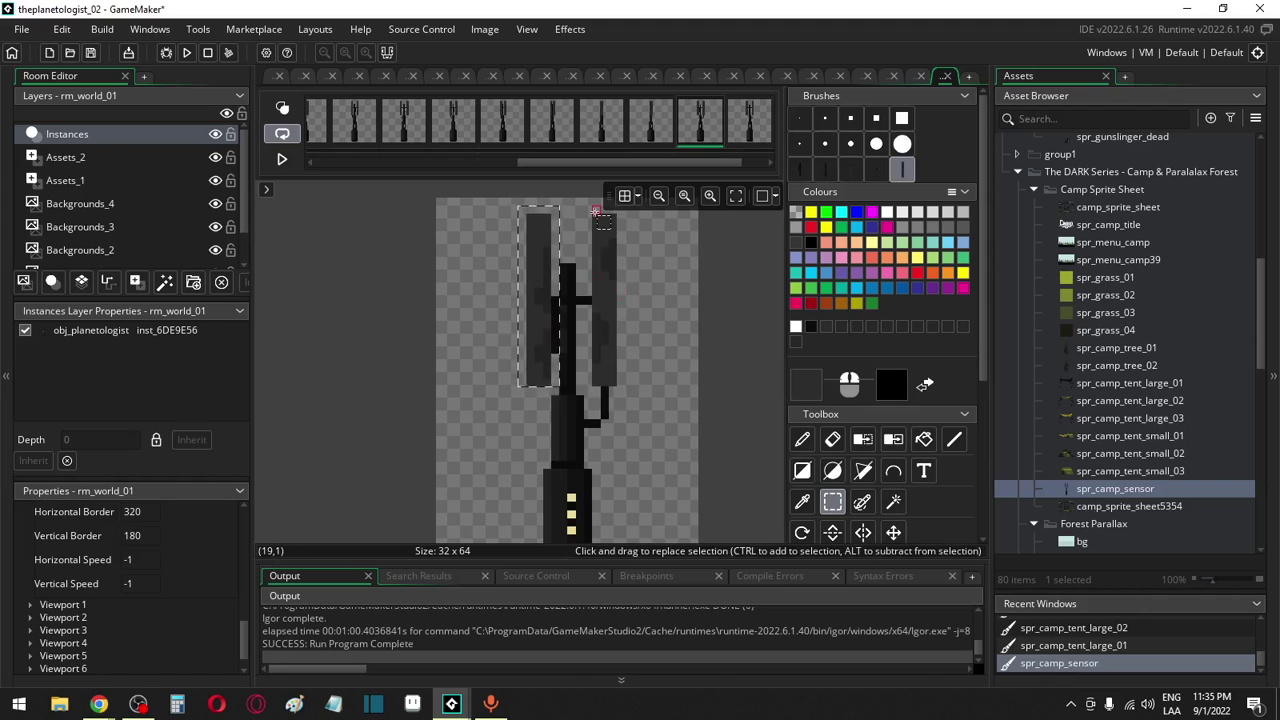
{"action": "left_click_drag", "start_coordinate": [594, 209], "coordinate": [633, 420]}
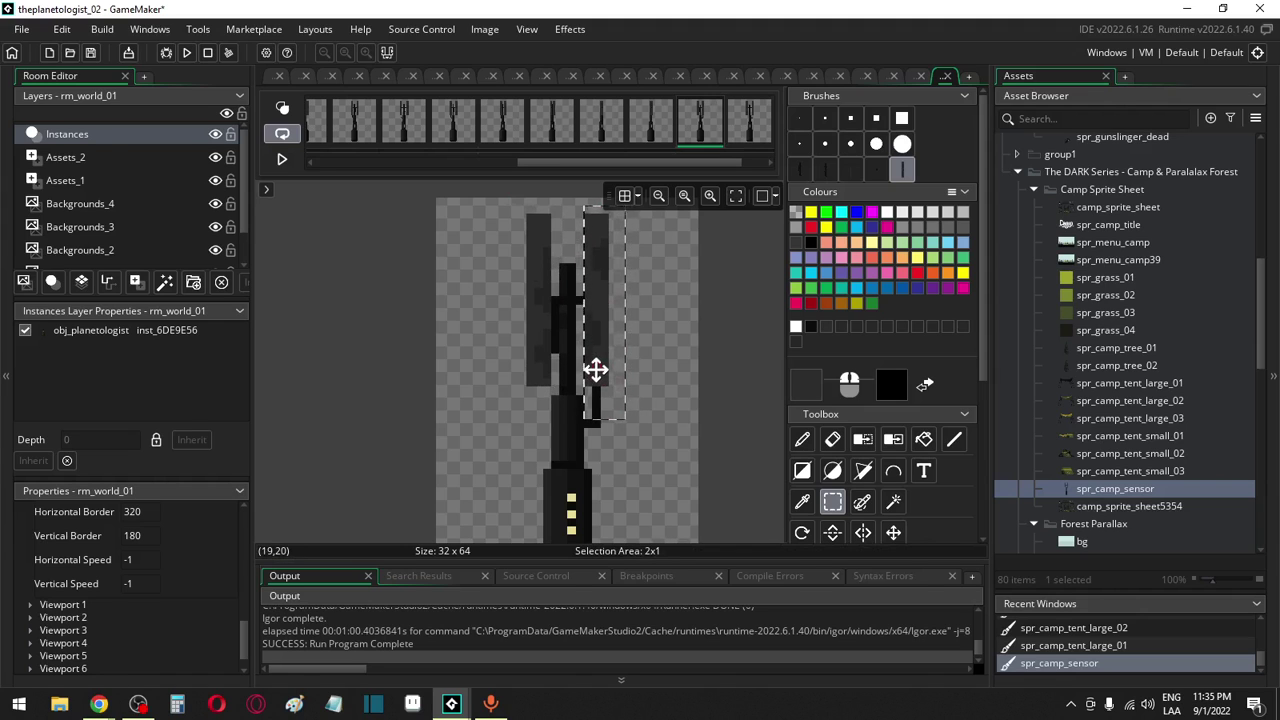
{"action": "left_click", "coordinate": [640, 260]}
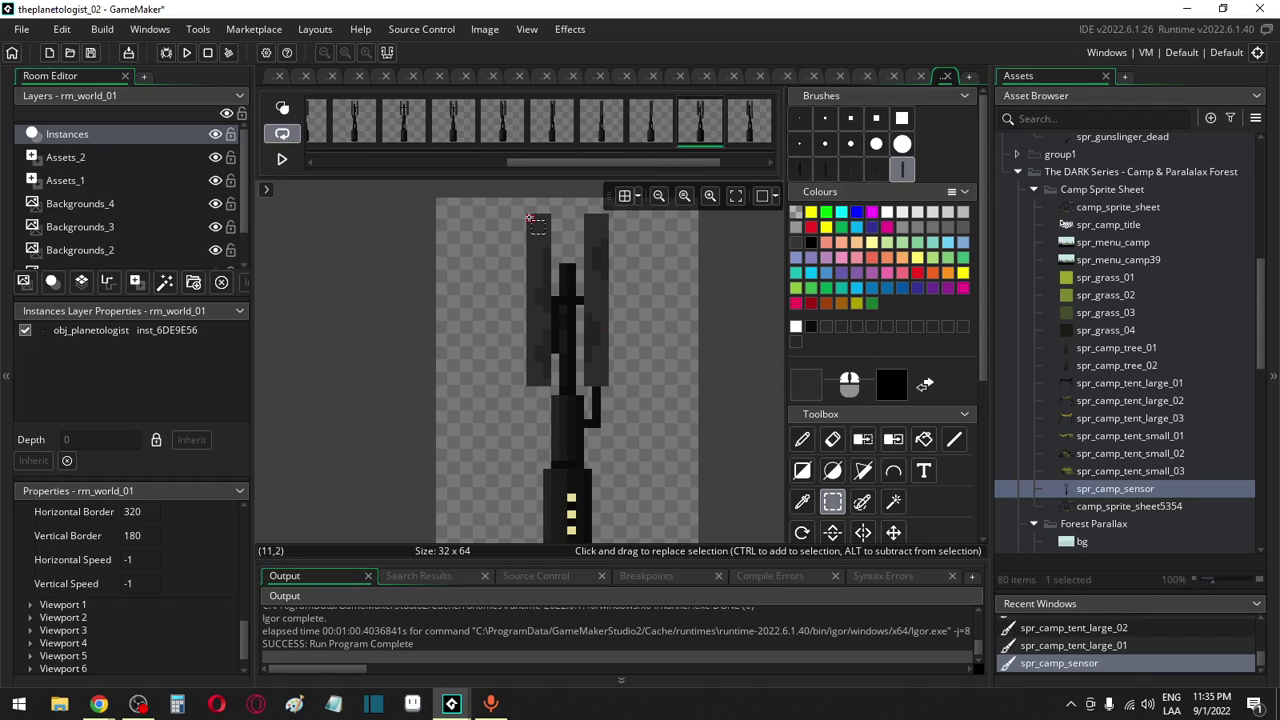
Duplicate that frame, move both panels a third pixel inwards in the first copy, and tuck the right cable against the mast
{"action": "mouse_move", "coordinate": [527, 214]}
{"action": "left_mouse_down"}
{"action": "mouse_move", "coordinate": [556, 400]}
{"action": "mouse_move", "coordinate": [549, 366]}
{"action": "left_mouse_up"}
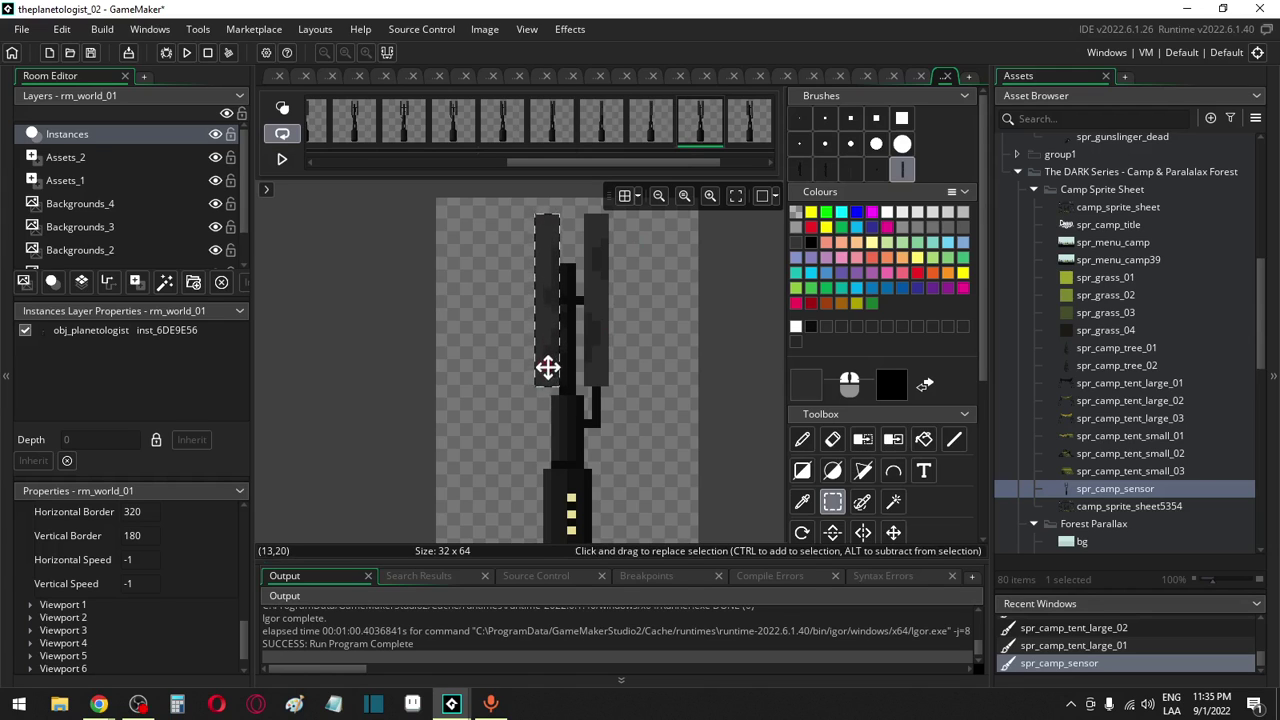
{"action": "left_click_drag", "start_coordinate": [586, 214], "coordinate": [606, 414]}
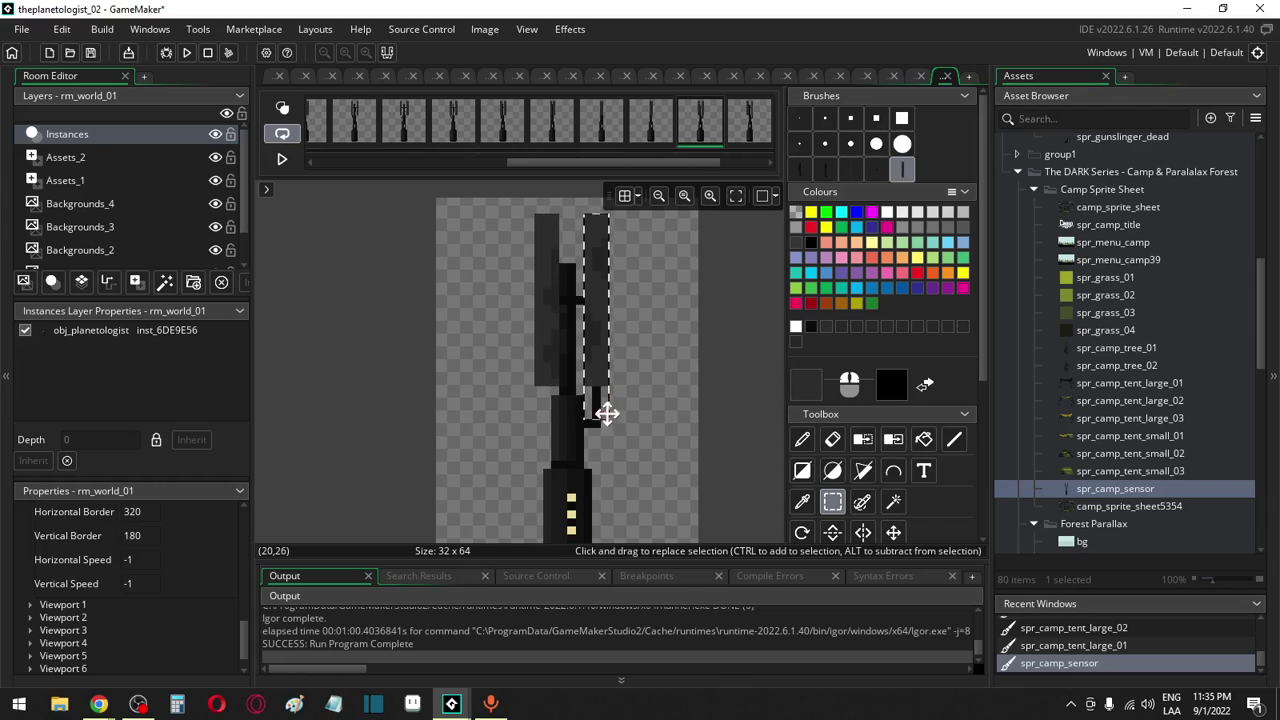
{"action": "left_click_drag", "start_coordinate": [595, 366], "coordinate": [586, 364]}
{"action": "left_click", "coordinate": [604, 413]}
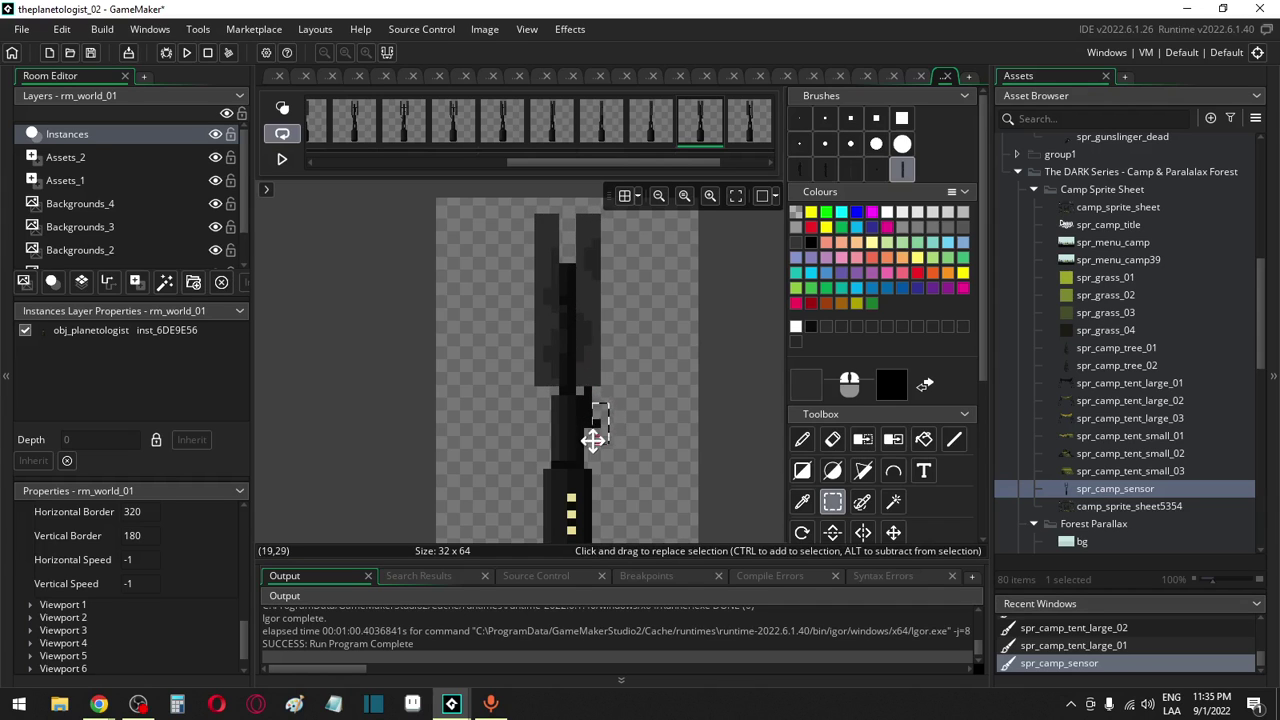
Compare the closed-panel frames with their neighbouring frames and play the sensor's rotation animation
{"action": "left_click", "coordinate": [658, 132]}
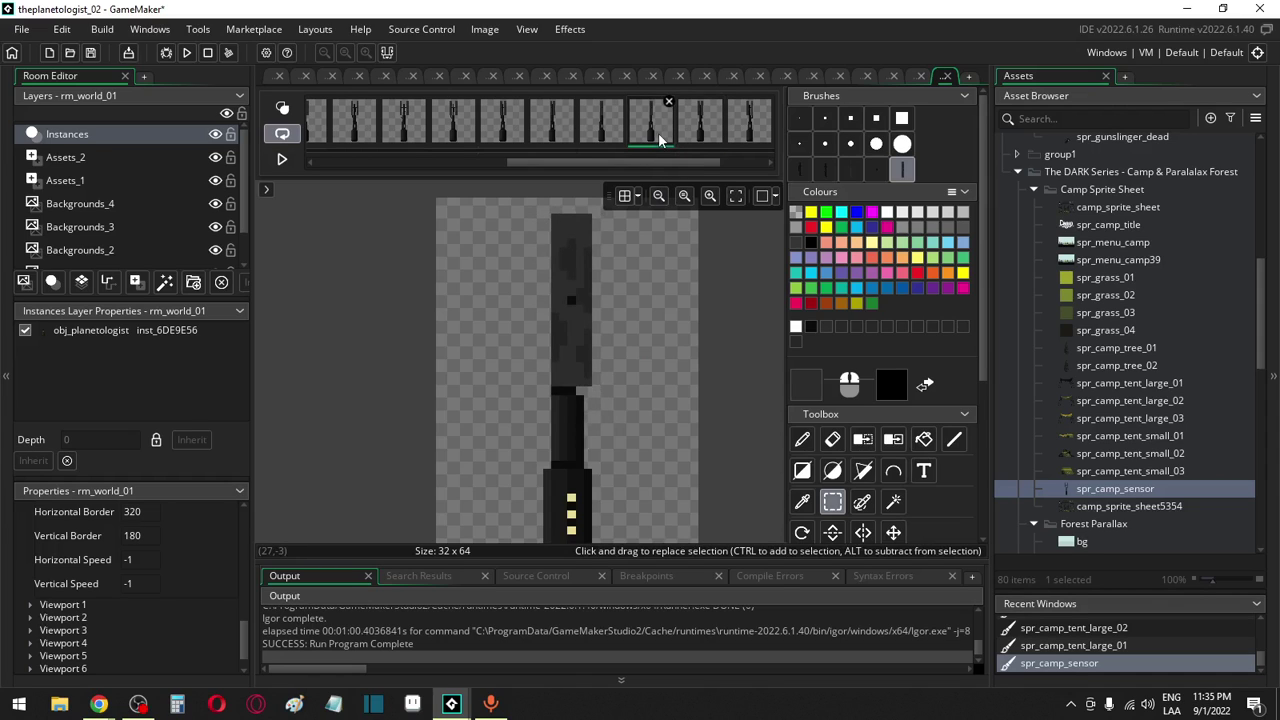
{"action": "left_click", "coordinate": [611, 130]}
{"action": "left_click", "coordinate": [552, 130]}
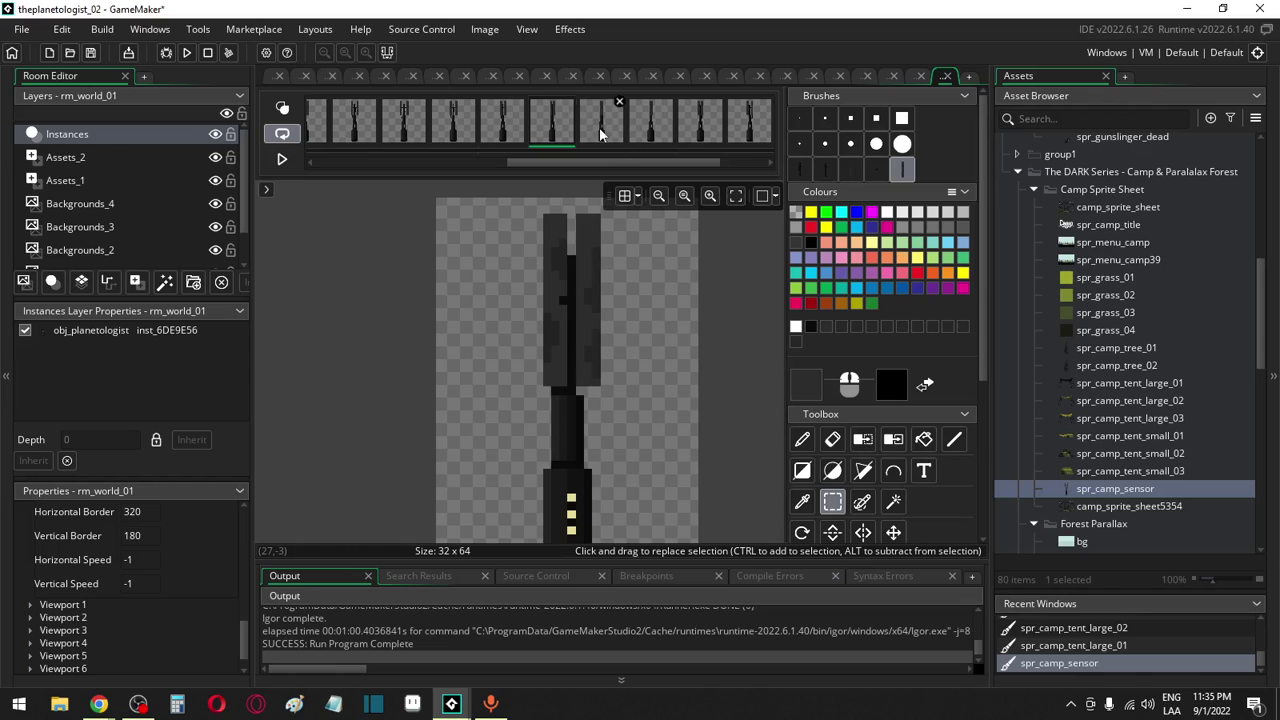
{"action": "left_click", "coordinate": [604, 128]}
{"action": "left_click", "coordinate": [656, 125]}
{"action": "left_click", "coordinate": [606, 127]}
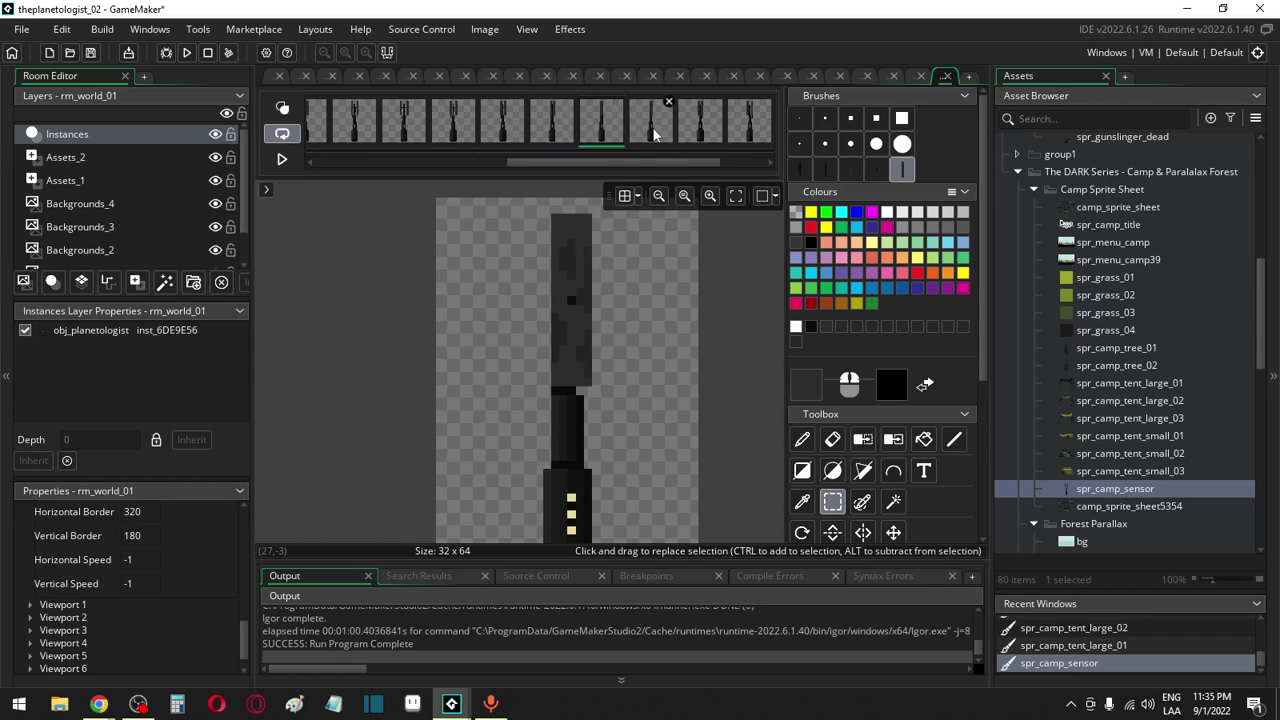
{"action": "left_click", "coordinate": [655, 132]}
{"action": "left_click", "coordinate": [697, 132]}
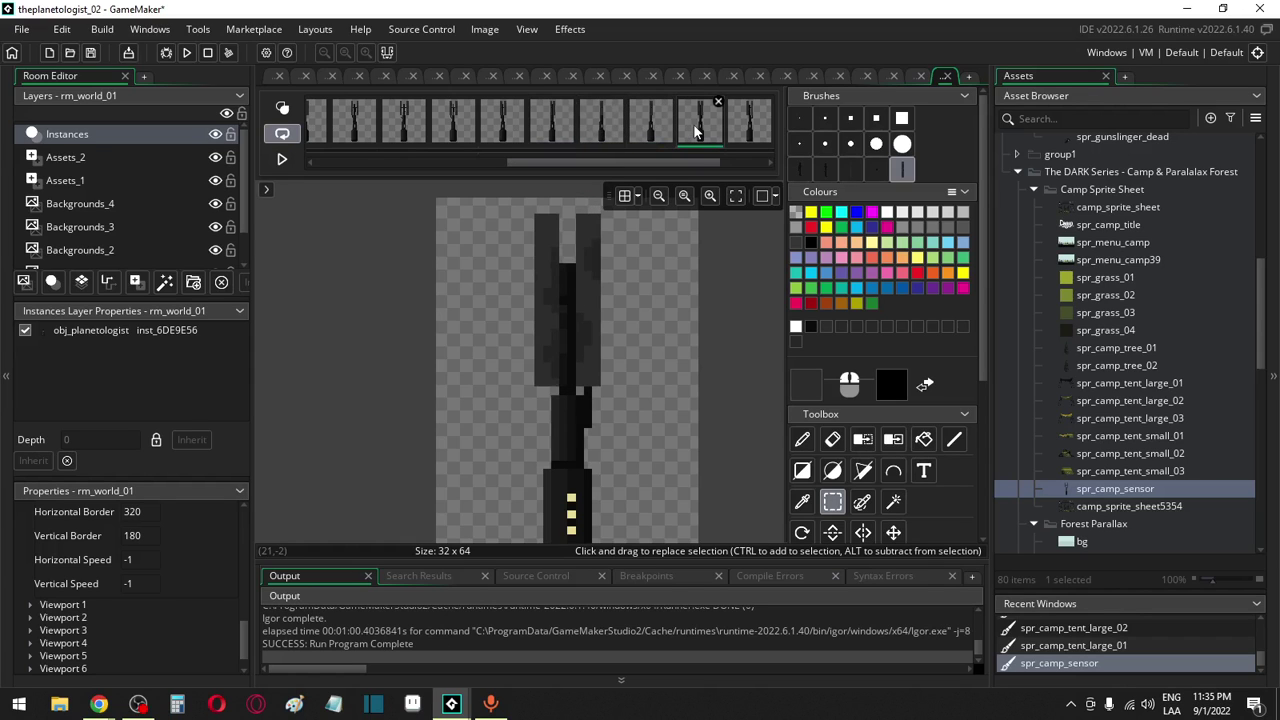
{"action": "left_click", "coordinate": [282, 159]}
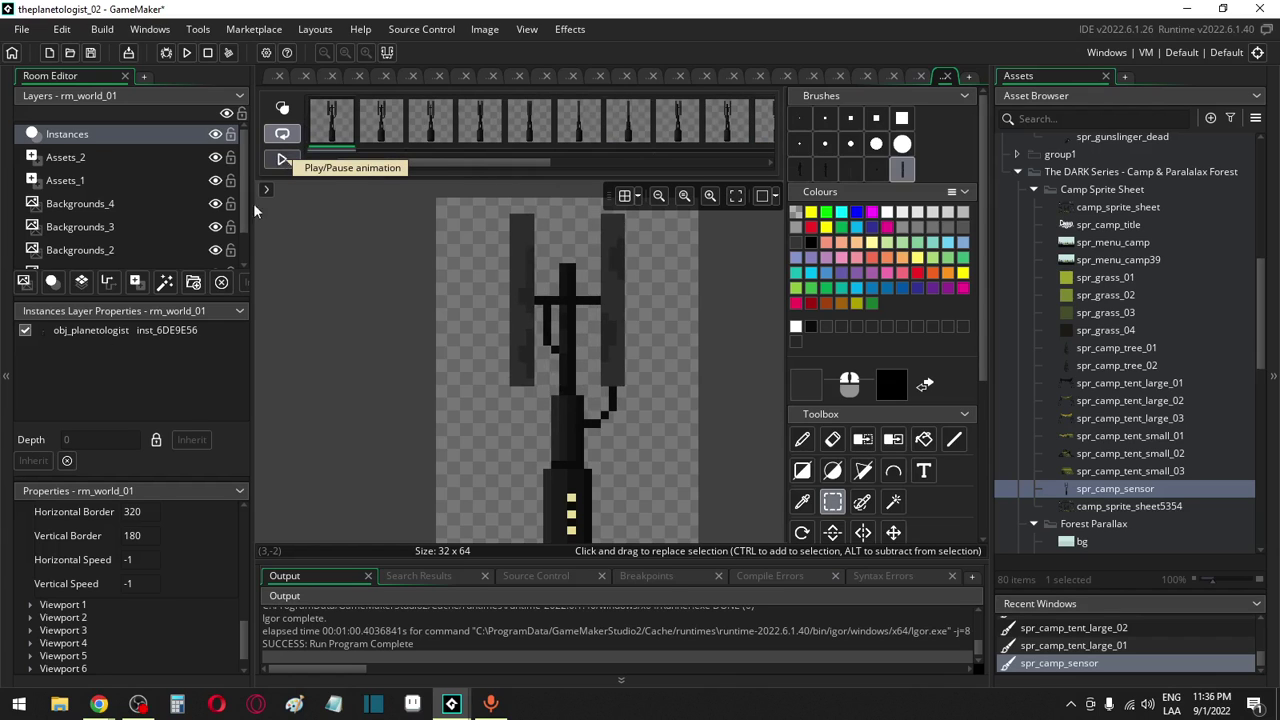
{"action": "left_click", "coordinate": [138, 703]}
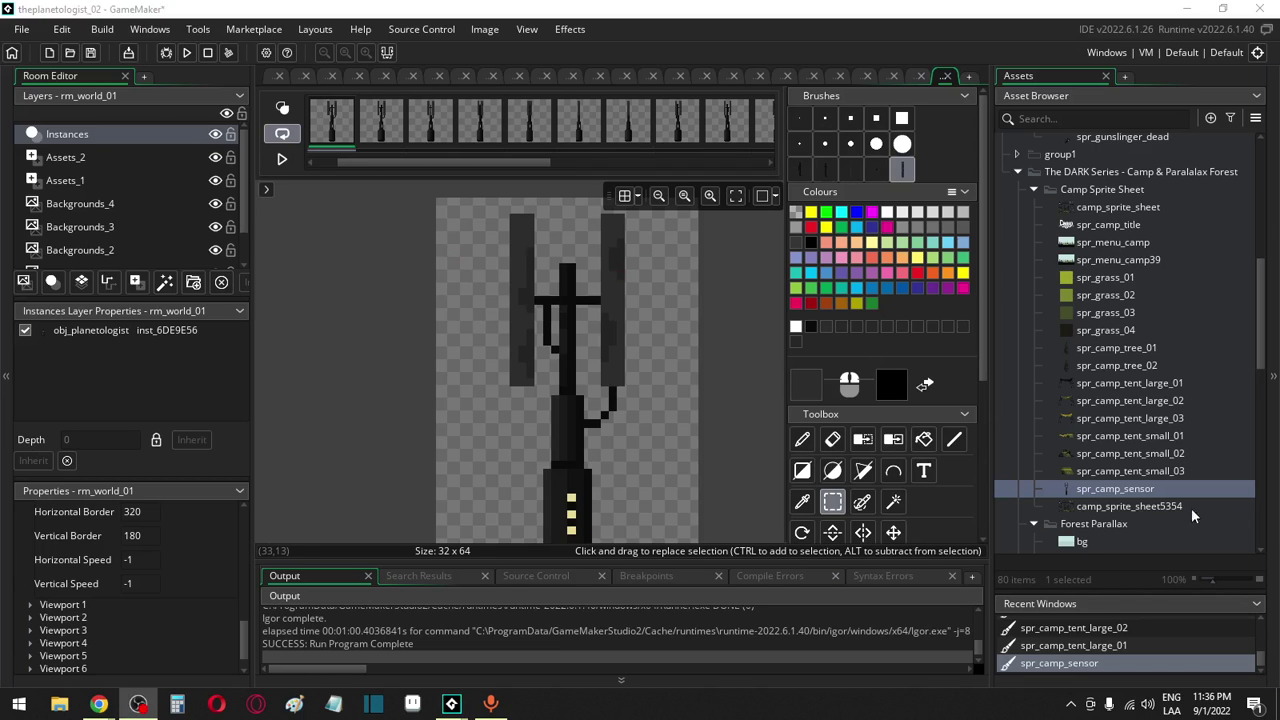
Open the spr_camp_sensor sprite, set its speed to 8 frames per second and its origin to Bottom Centre
{"action": "double_click", "coordinate": [1138, 494]}
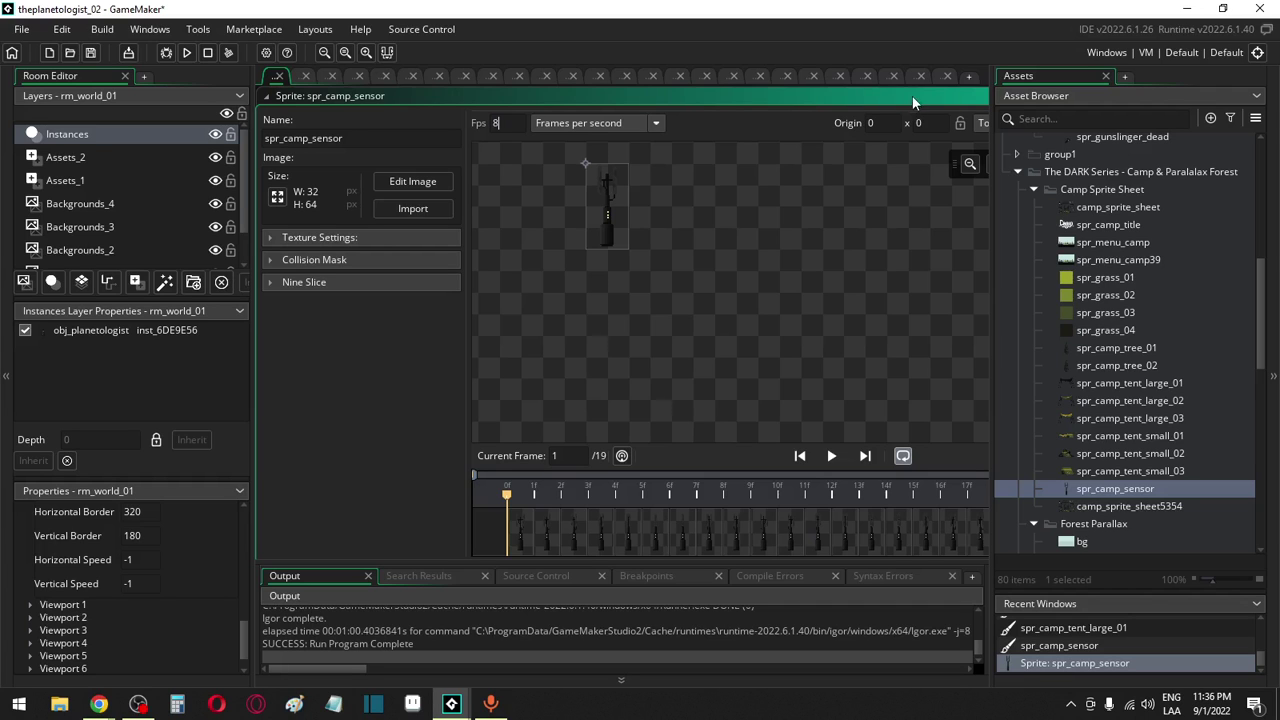
{"action": "left_click_drag", "start_coordinate": [912, 96], "coordinate": [755, 97]}
{"action": "left_click", "coordinate": [887, 120]}
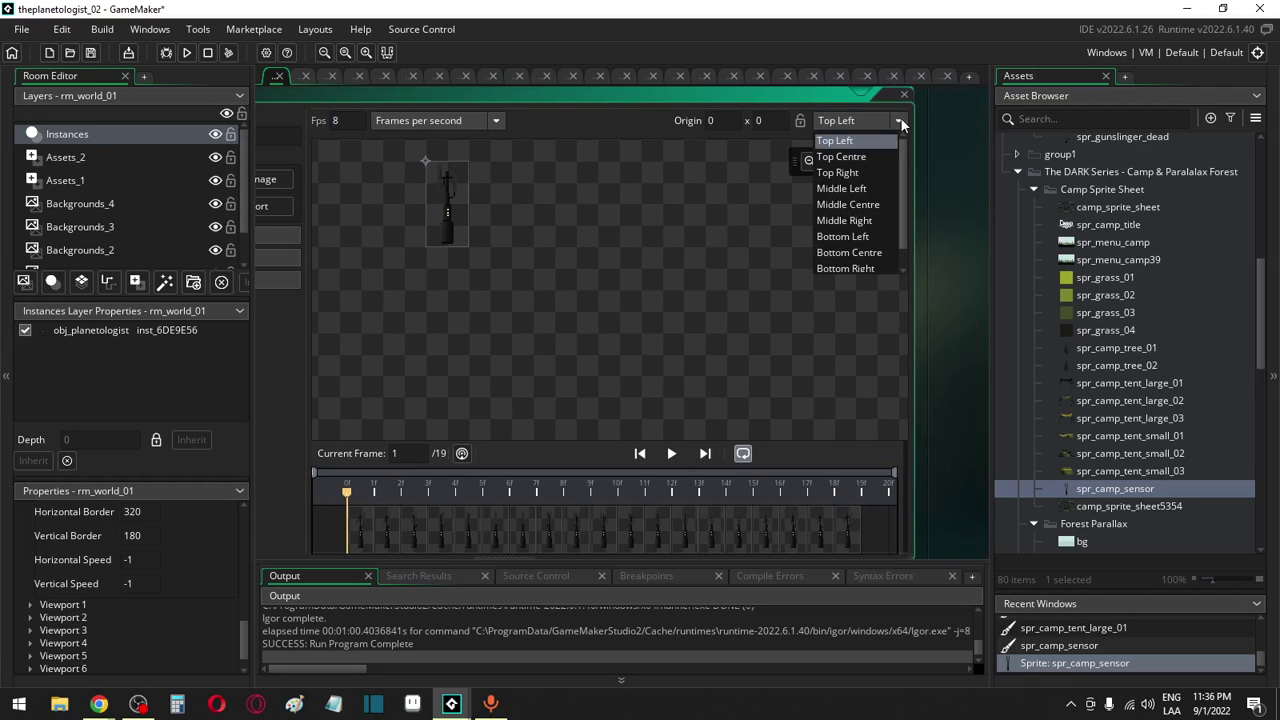
{"action": "left_click", "coordinate": [862, 252]}
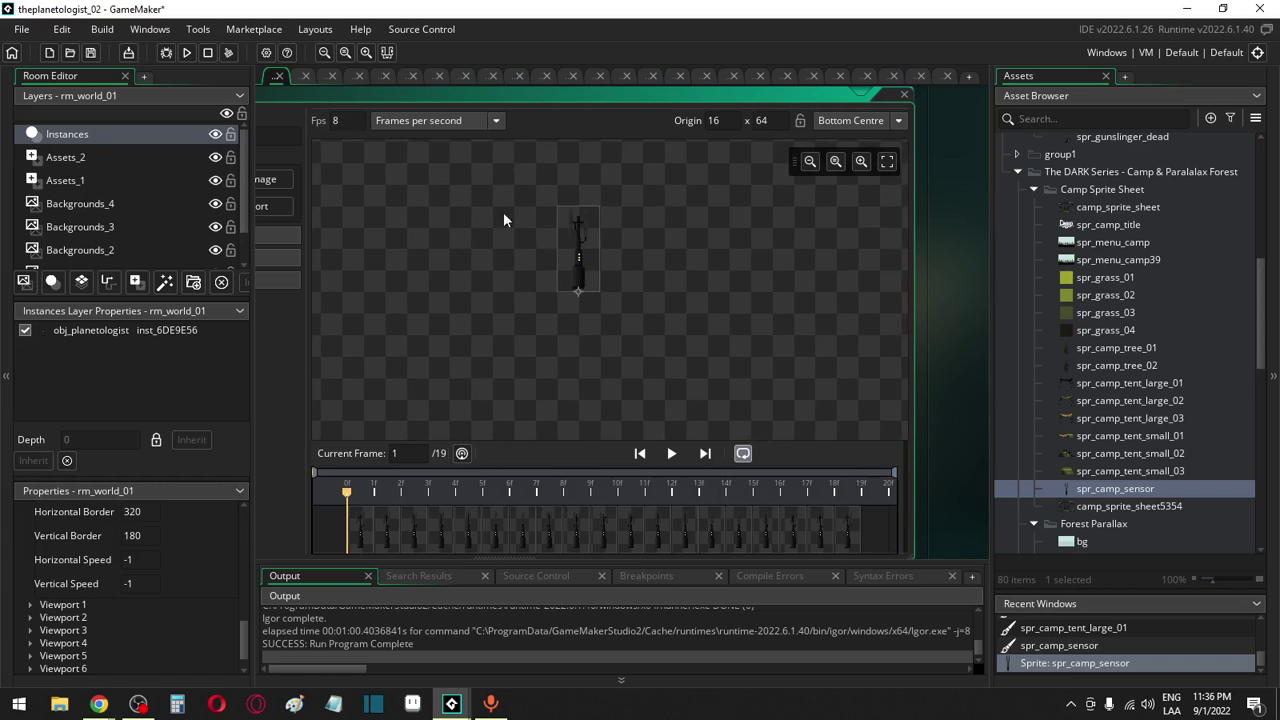
Look through the open sprite and room editors to find and bring up the rm_world_01 room
{"action": "left_click", "coordinate": [295, 79]}
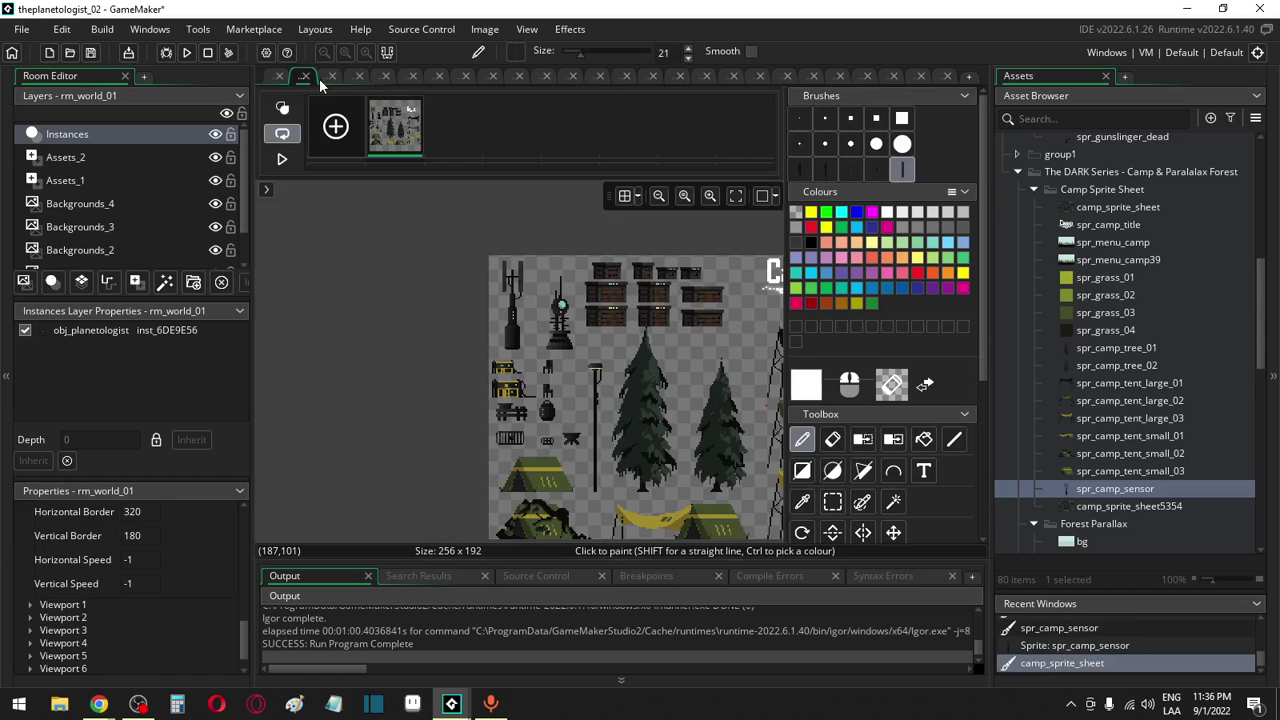
{"action": "left_click", "coordinate": [326, 79]}
{"action": "left_click", "coordinate": [349, 78]}
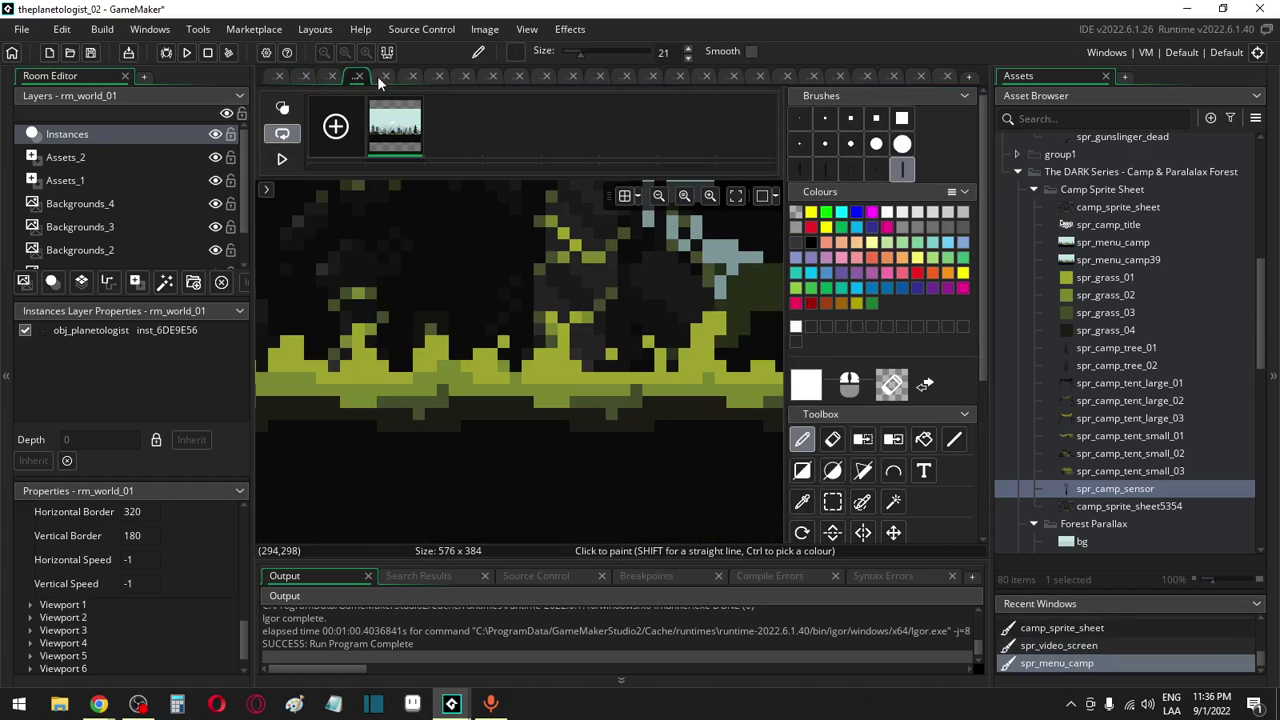
{"action": "left_click", "coordinate": [375, 80]}
{"action": "left_click", "coordinate": [412, 79]}
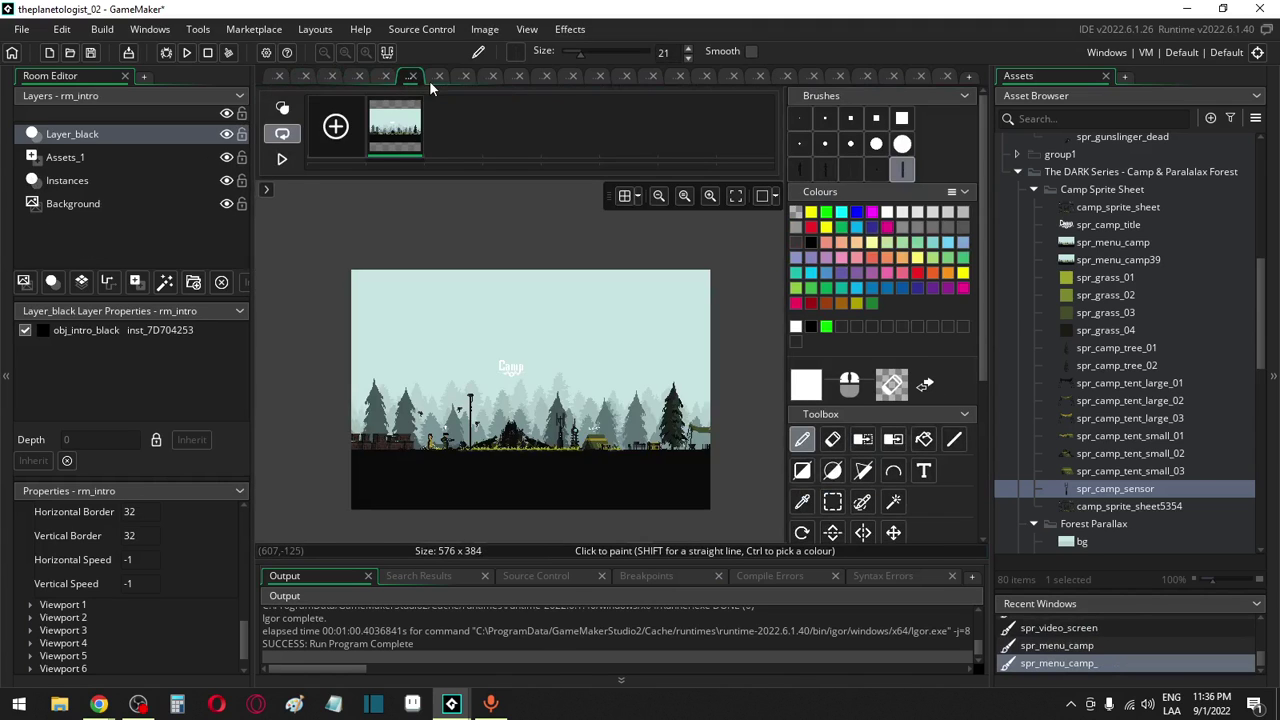
{"action": "left_click", "coordinate": [437, 79]}
{"action": "left_click", "coordinate": [458, 80]}
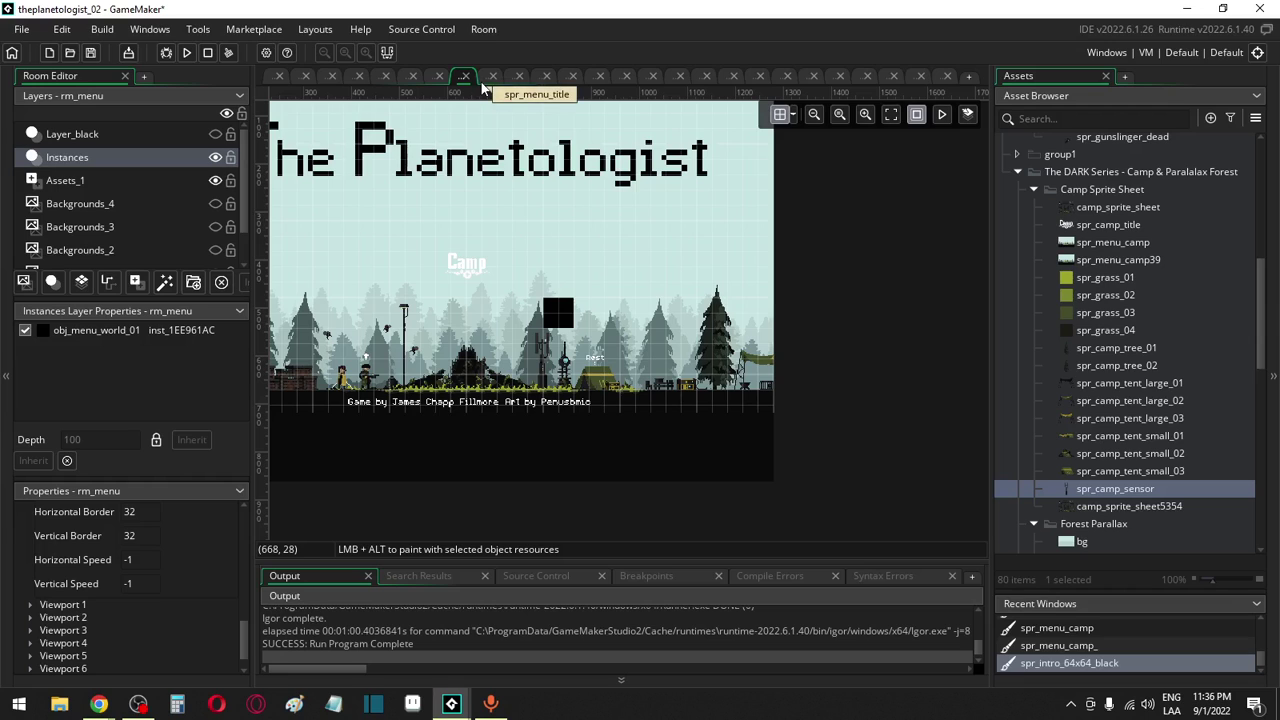
{"action": "left_click", "coordinate": [486, 80]}
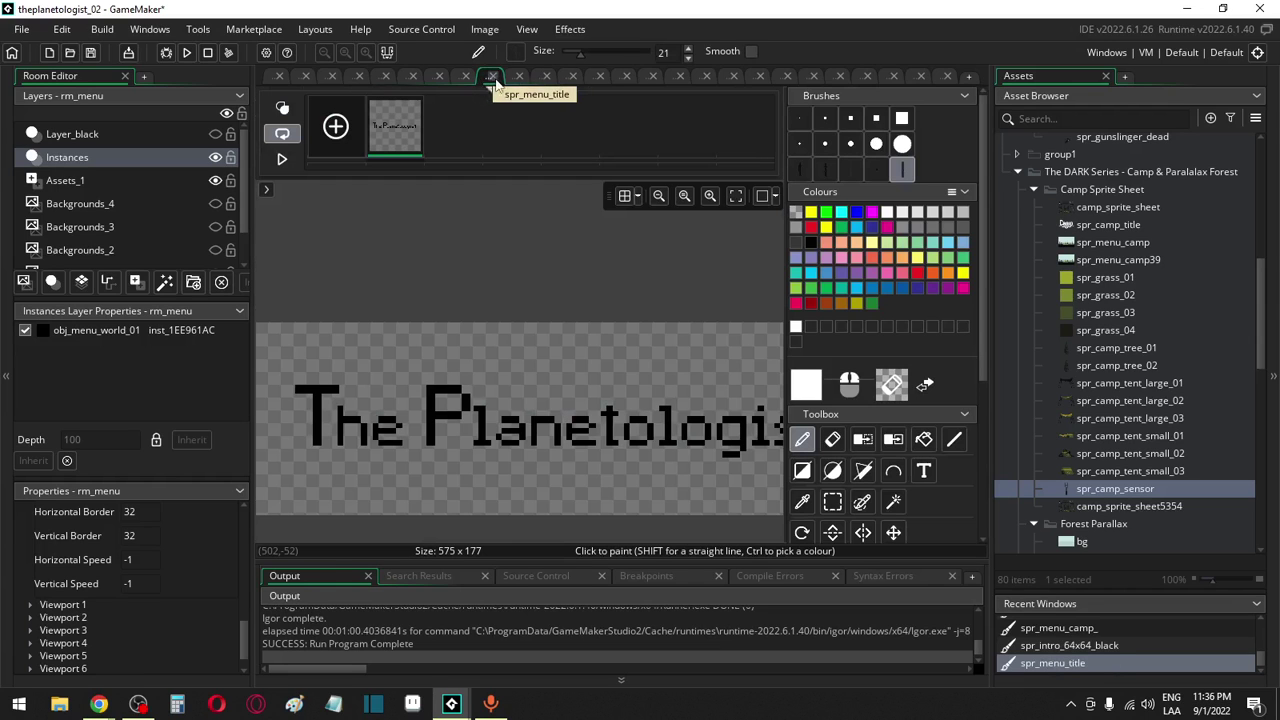
{"action": "left_click", "coordinate": [510, 78]}
{"action": "left_click", "coordinate": [532, 76]}
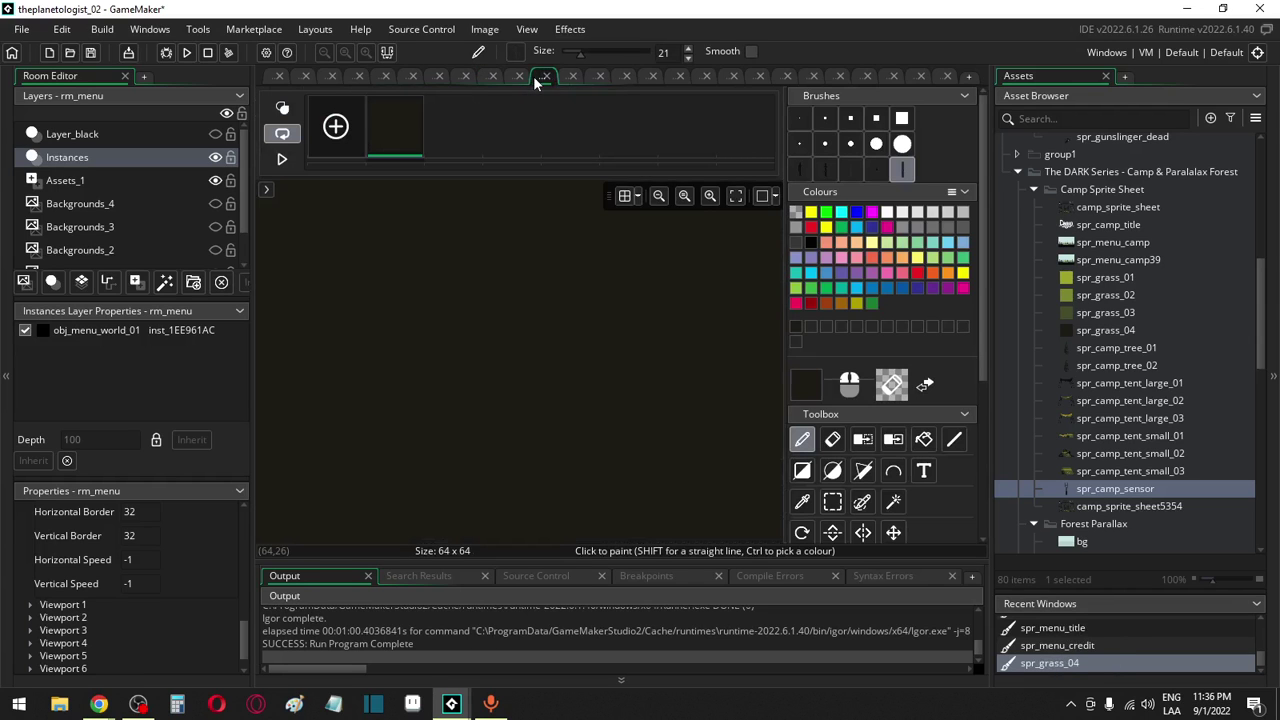
{"action": "left_click", "coordinate": [497, 79]}
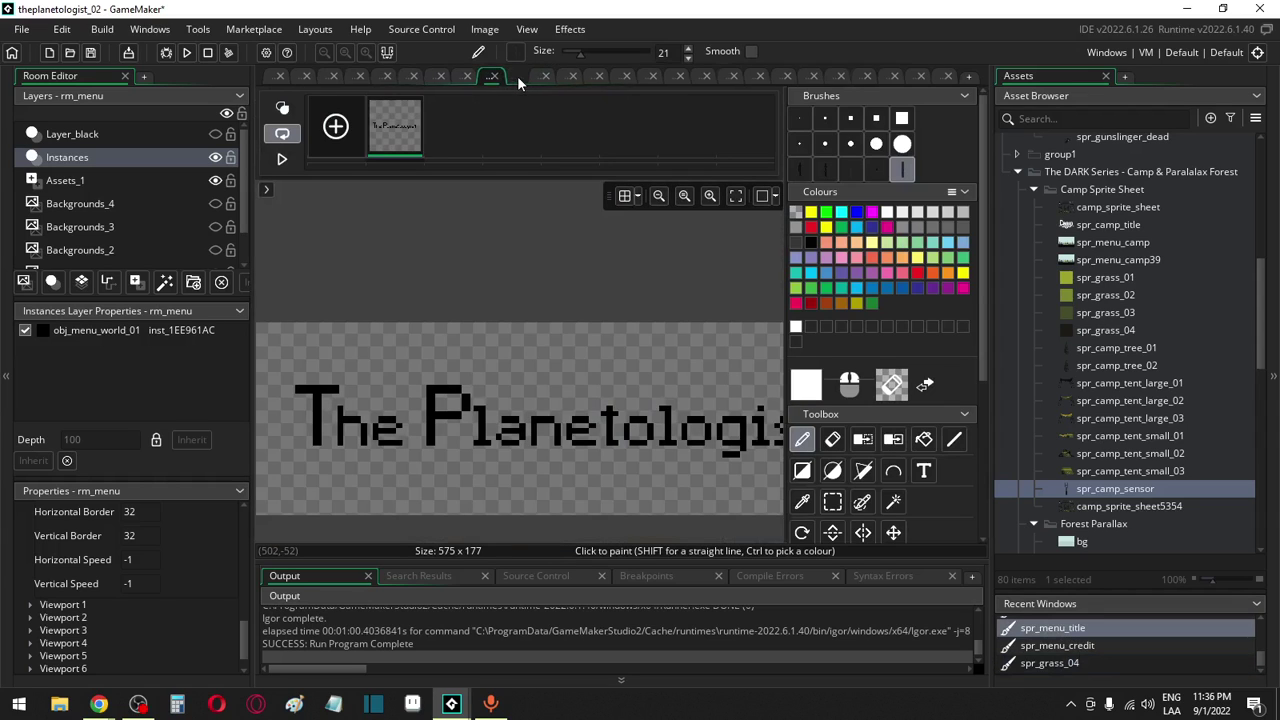
{"action": "left_click", "coordinate": [508, 80]}
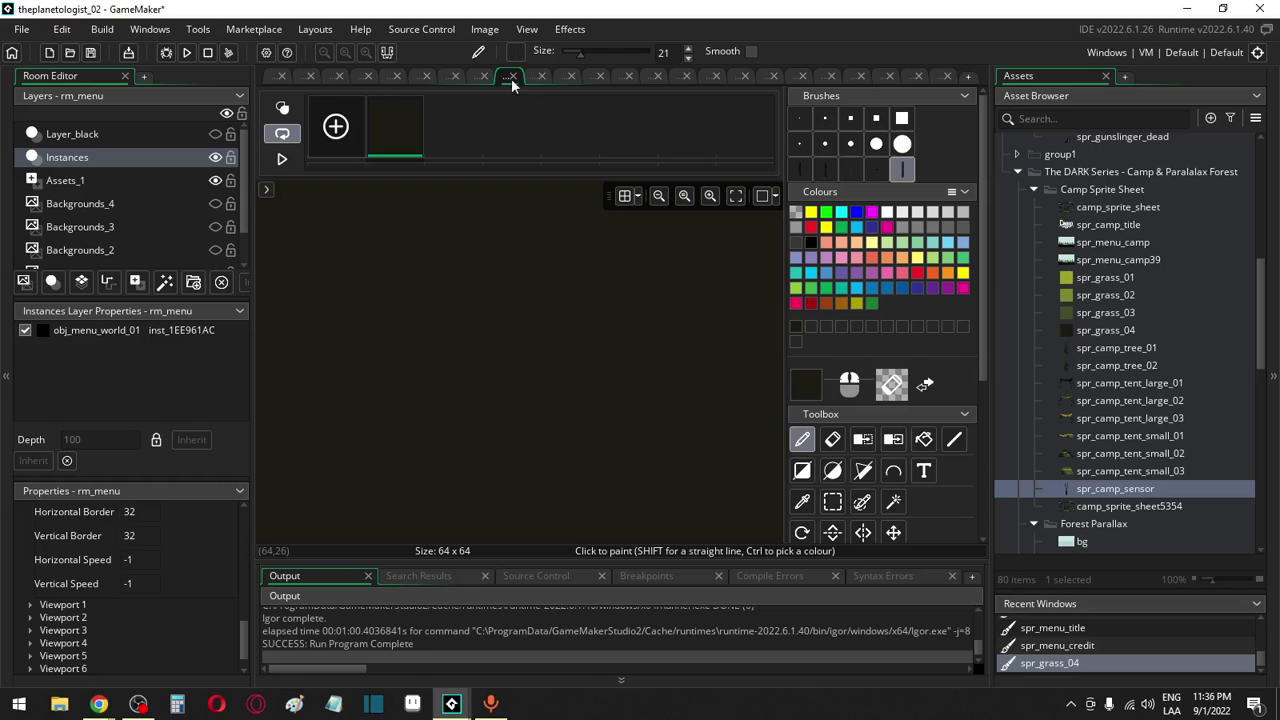
{"action": "left_click", "coordinate": [533, 80]}
{"action": "left_click", "coordinate": [560, 78]}
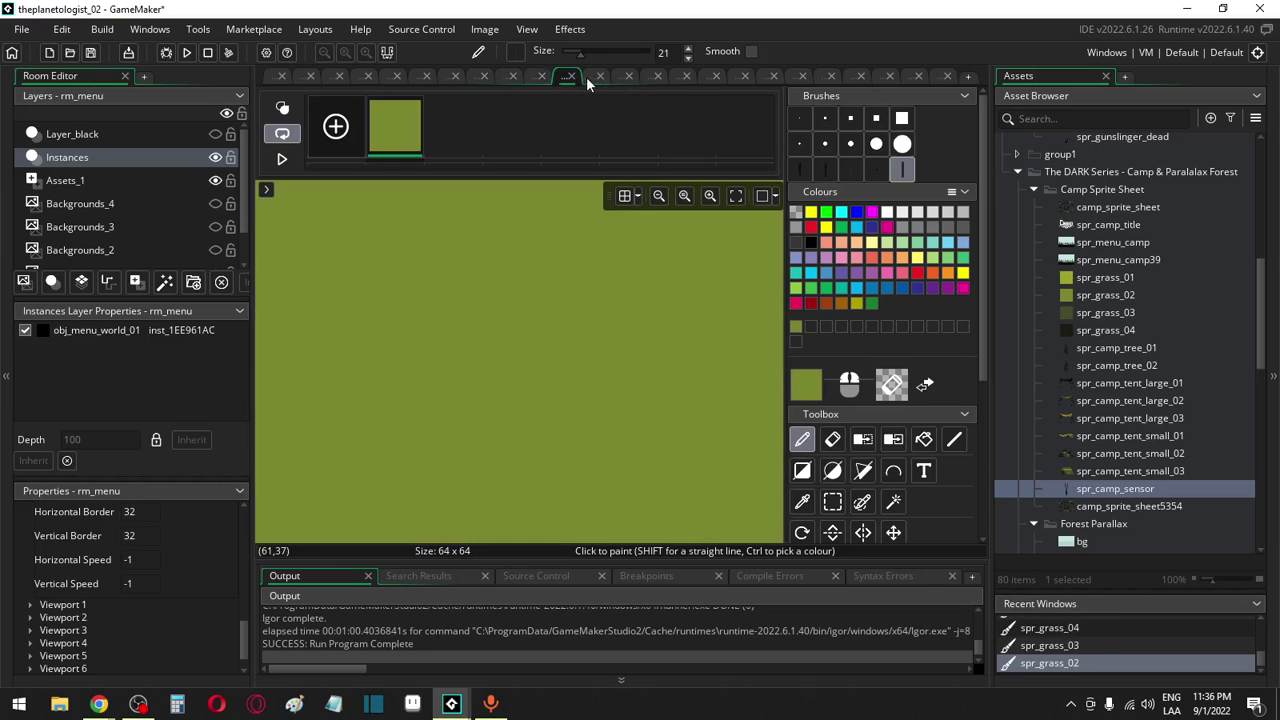
{"action": "left_click", "coordinate": [595, 78]}
{"action": "left_click", "coordinate": [622, 80]}
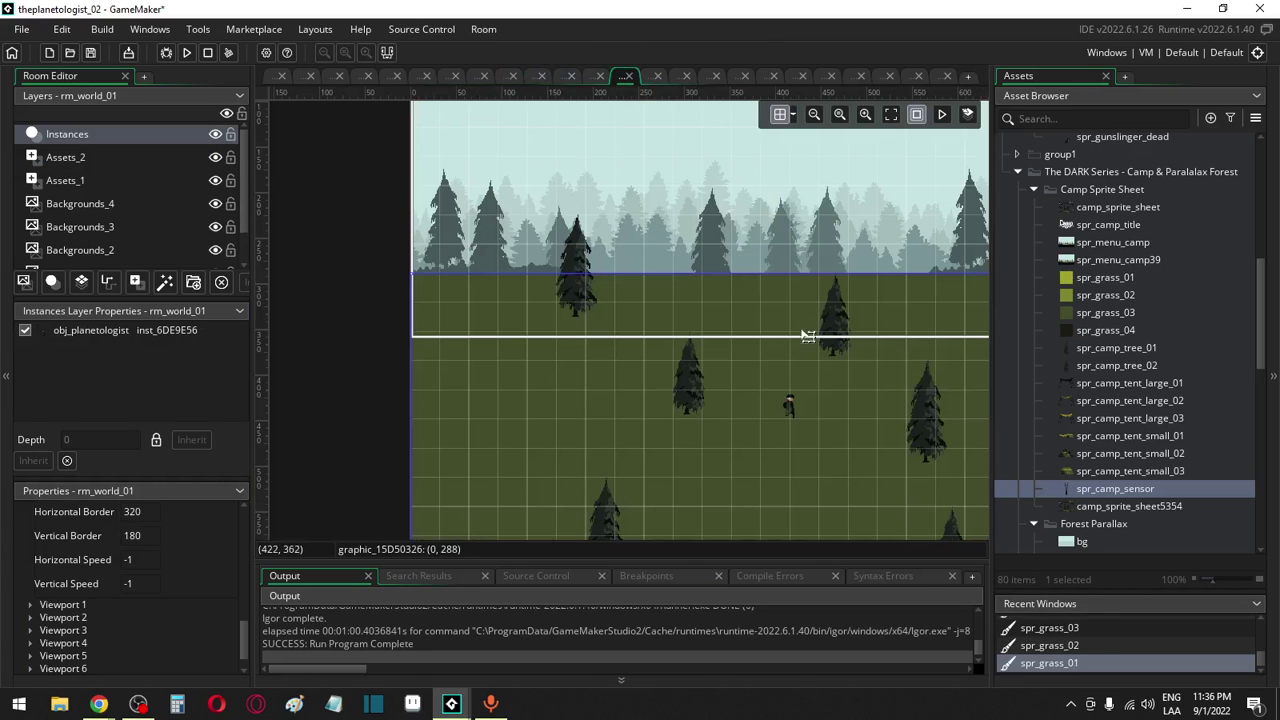
On the Assets_2 layer, place spr_camp_sensor to the right of the planetologist and spr_camp_tent_large_01 around him
{"action": "middle_click_drag", "start_coordinate": [808, 336], "coordinate": [691, 223]}
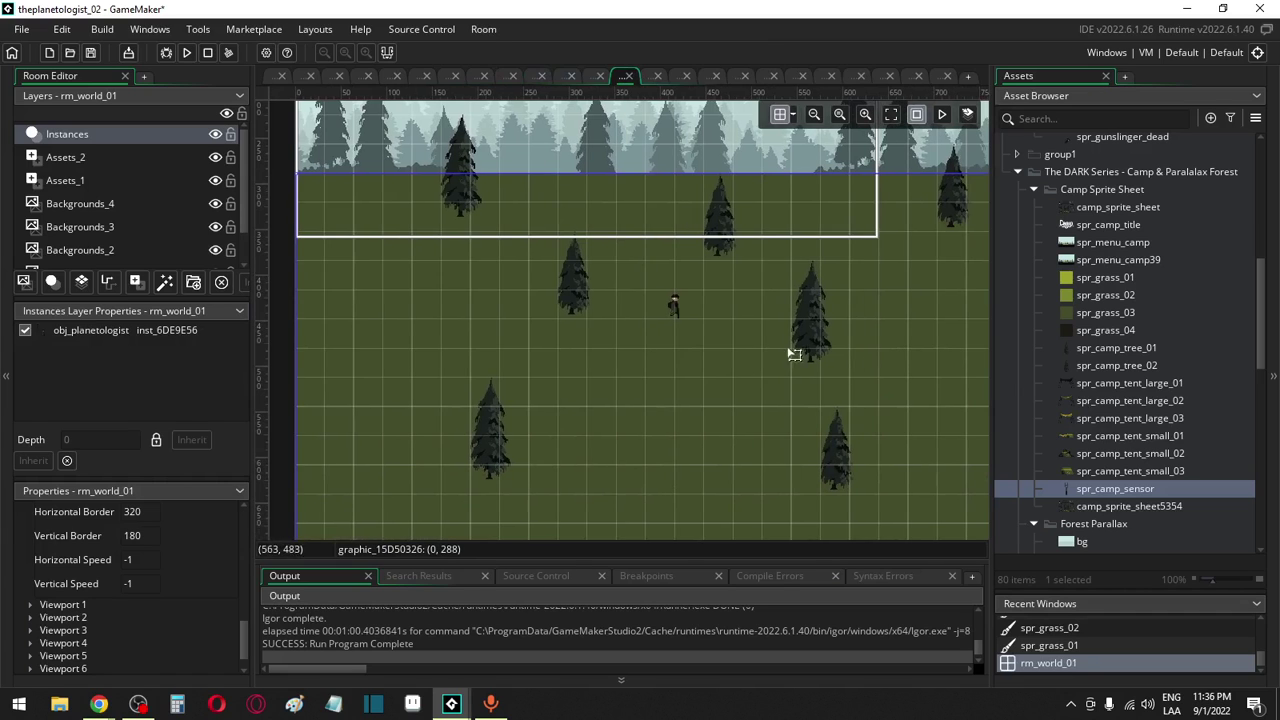
{"action": "scroll", "coordinate": [706, 343], "scroll_direction": "up", "scroll_amount": 2, "text": "ctrl"}
{"action": "left_click", "coordinate": [80, 158]}
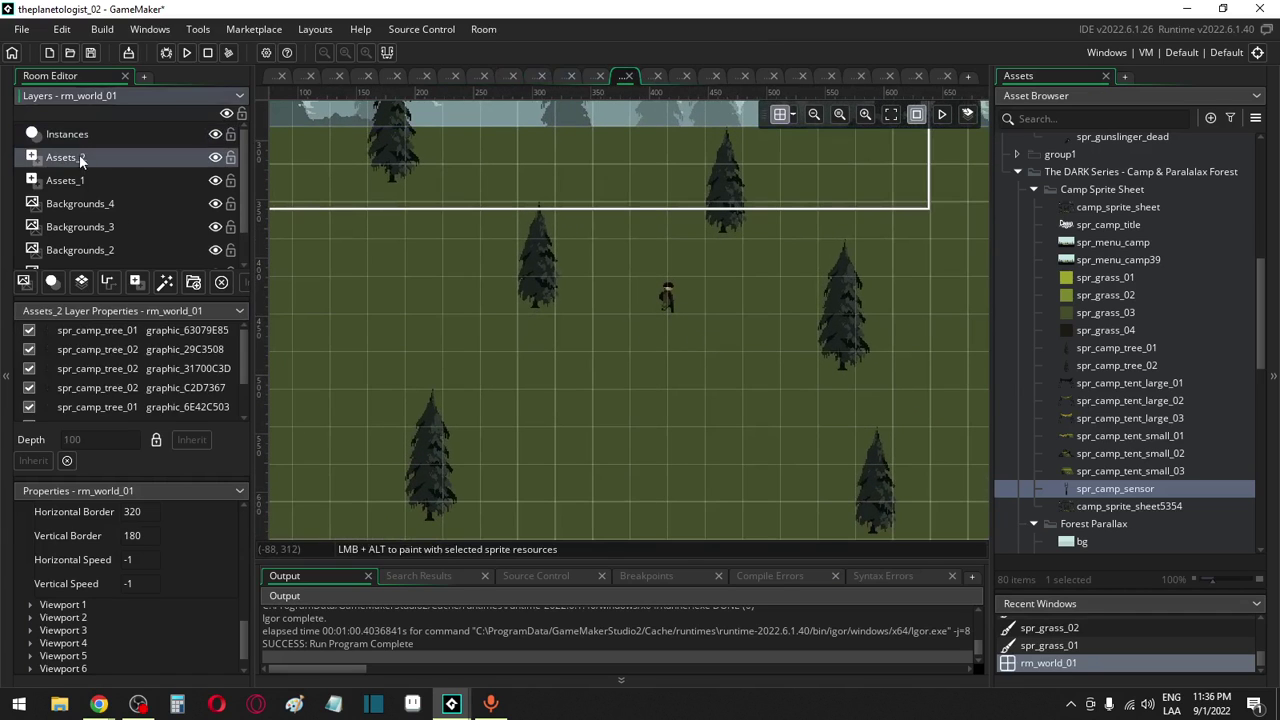
{"action": "scroll", "coordinate": [645, 333], "scroll_direction": "up", "scroll_amount": 1, "text": "ctrl"}
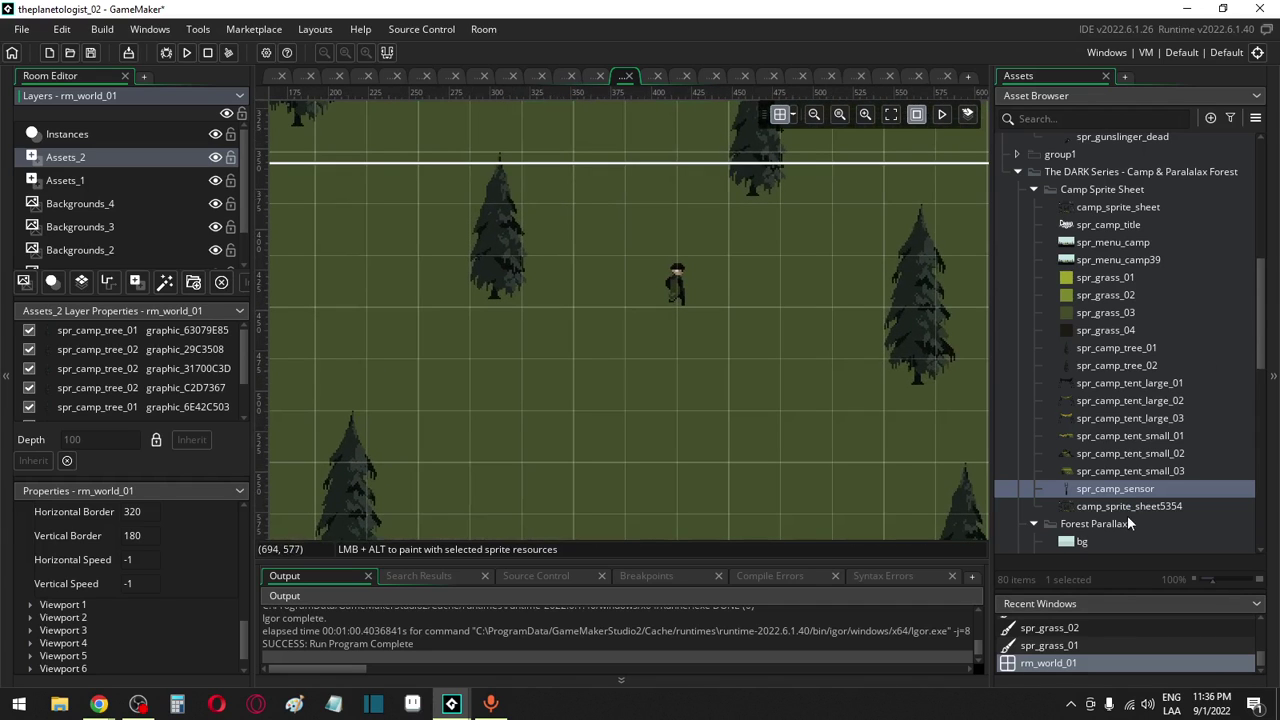
{"action": "left_click_drag", "start_coordinate": [1117, 489], "coordinate": [774, 358]}
{"action": "mouse_move", "coordinate": [1091, 471]}
{"action": "left_mouse_down"}
{"action": "mouse_move", "coordinate": [715, 393]}
{"action": "mouse_move", "coordinate": [843, 449]}
{"action": "mouse_move", "coordinate": [1094, 486]}
{"action": "left_mouse_up"}
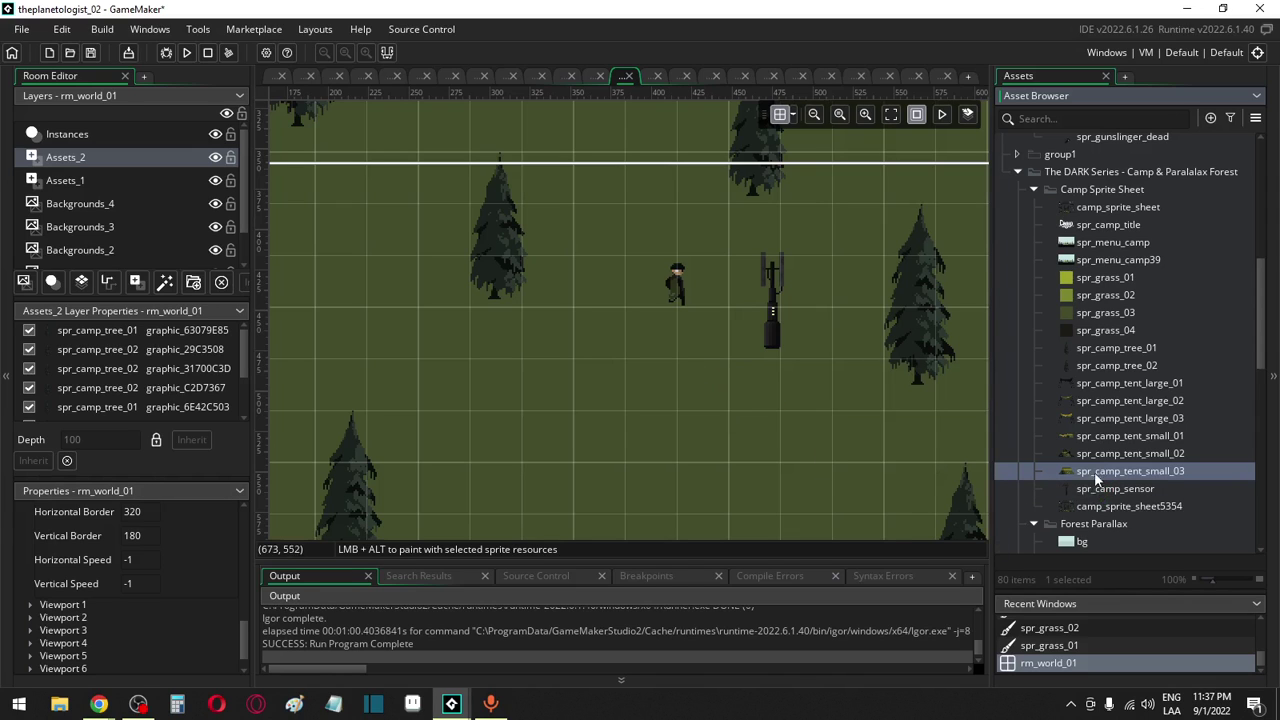
{"action": "left_click_drag", "start_coordinate": [1101, 390], "coordinate": [643, 228]}
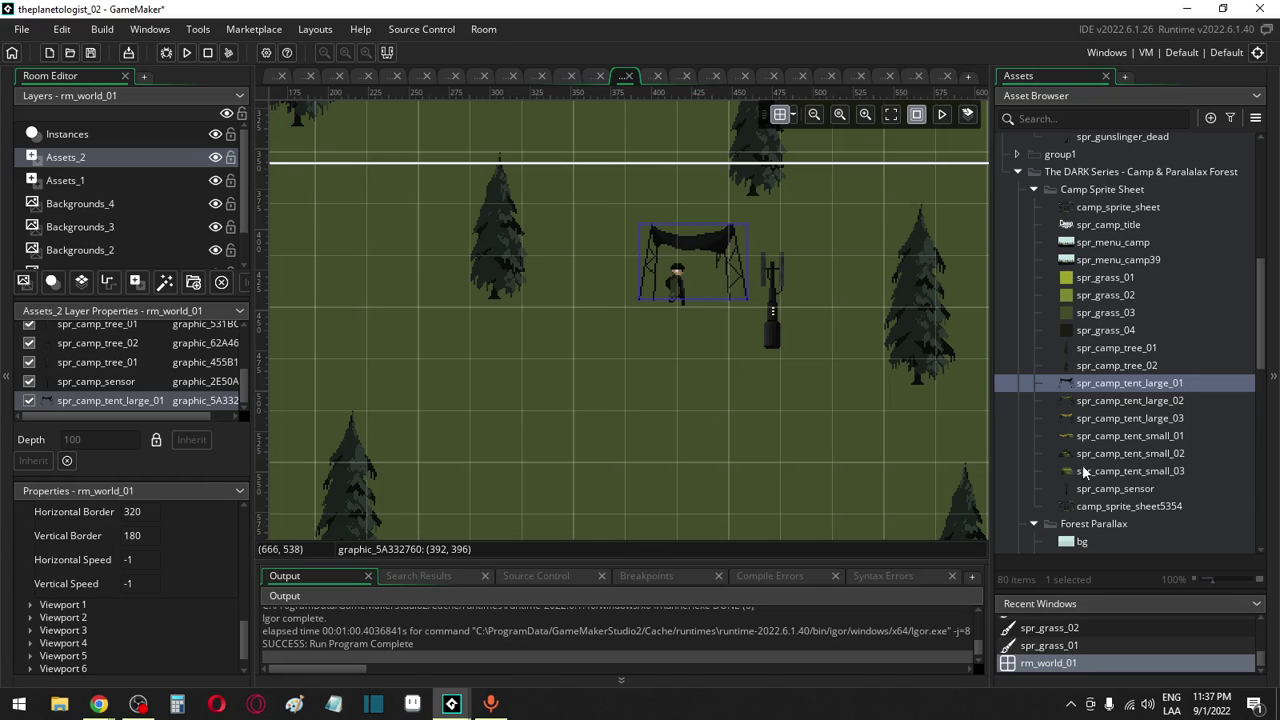
Open the camp_sprite_sheet5354 image and delete the two-panel sensor and the props, trees and tents below the crates using rectangular selections
{"action": "left_click", "coordinate": [1091, 495]}
{"action": "double_click", "coordinate": [1090, 505]}
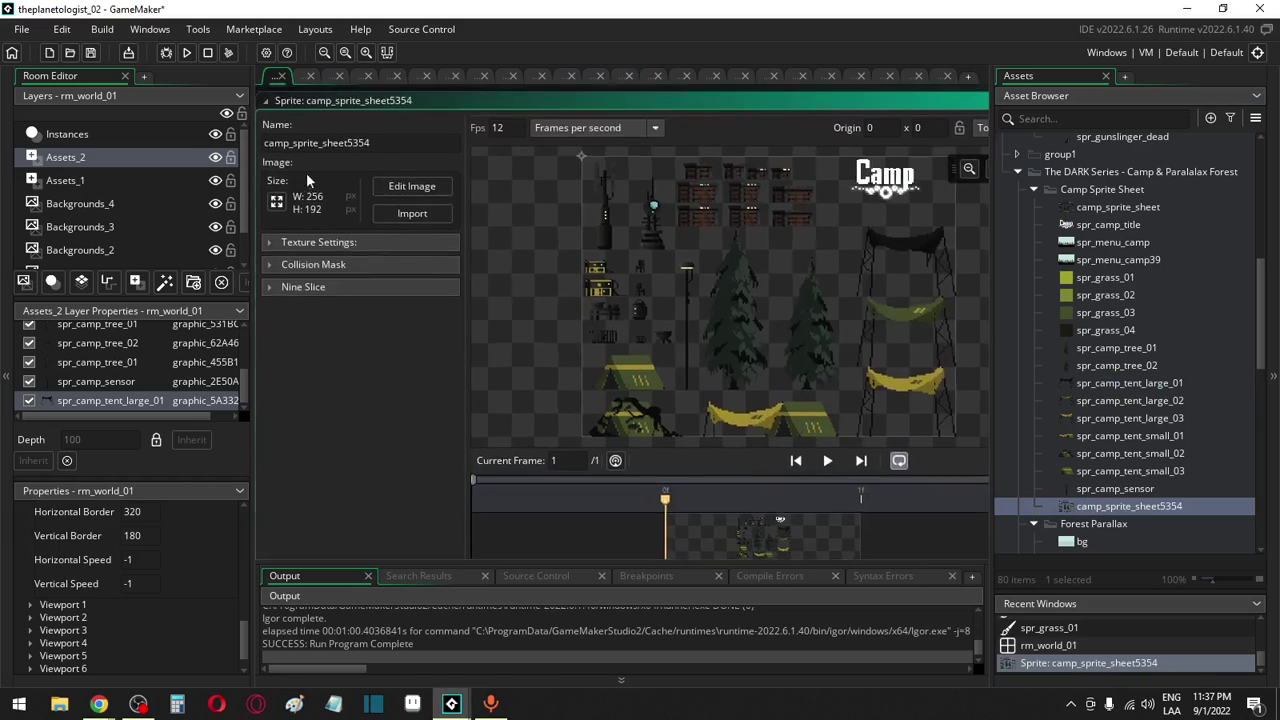
{"action": "left_click", "coordinate": [412, 186]}
{"action": "left_click", "coordinate": [832, 501]}
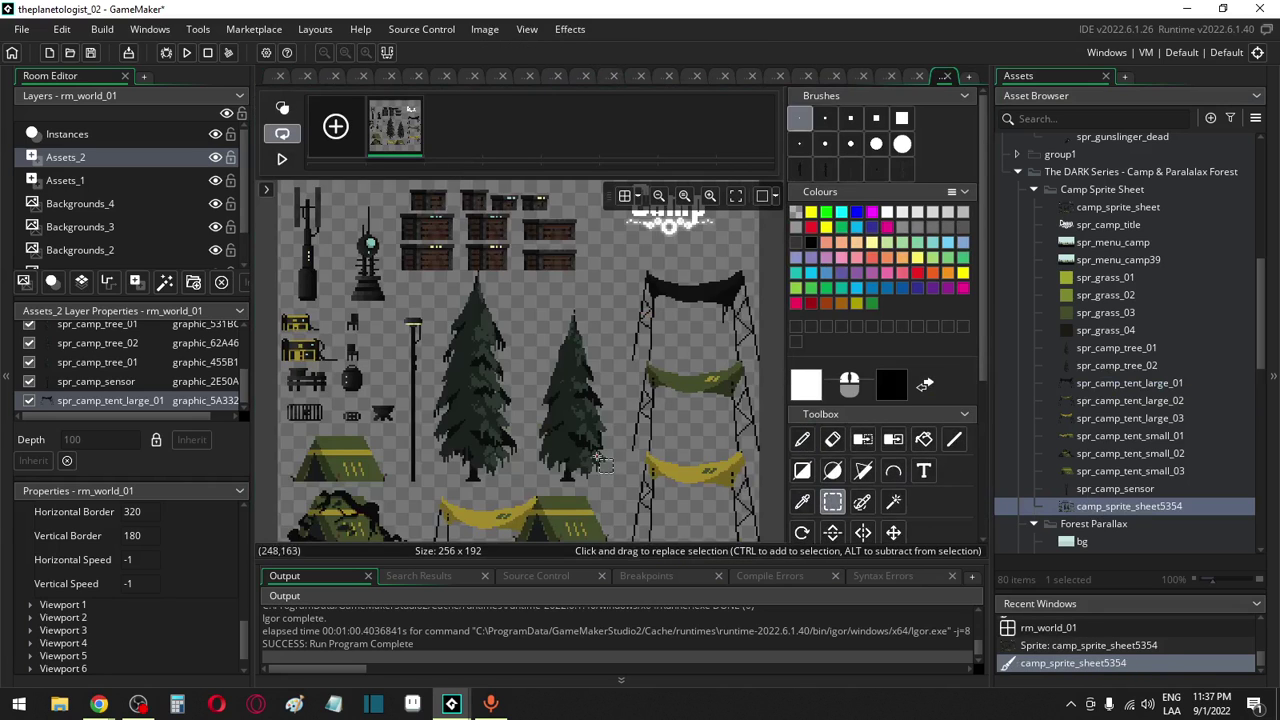
{"action": "scroll", "coordinate": [300, 345], "scroll_direction": "down", "scroll_amount": 2, "text": "ctrl"}
{"action": "mouse_move", "coordinate": [266, 218]}
{"action": "left_mouse_down"}
{"action": "mouse_move", "coordinate": [322, 410]}
{"action": "mouse_move", "coordinate": [337, 520]}
{"action": "mouse_move", "coordinate": [406, 382]}
{"action": "mouse_move", "coordinate": [604, 320]}
{"action": "left_mouse_up"}
{"action": "key", "text": "Delete"}
{"action": "mouse_move", "coordinate": [704, 277]}
{"action": "left_mouse_down"}
{"action": "mouse_move", "coordinate": [549, 534]}
{"action": "mouse_move", "coordinate": [526, 526]}
{"action": "left_mouse_up"}
{"action": "key", "text": "Delete"}
Delete the crates, the leftover tree tip and the Camp title, and trim the image to the lens tower at 18 x 50
{"action": "mouse_move", "coordinate": [378, 224]}
{"action": "left_mouse_down"}
{"action": "mouse_move", "coordinate": [500, 352]}
{"action": "mouse_move", "coordinate": [668, 380]}
{"action": "left_mouse_up"}
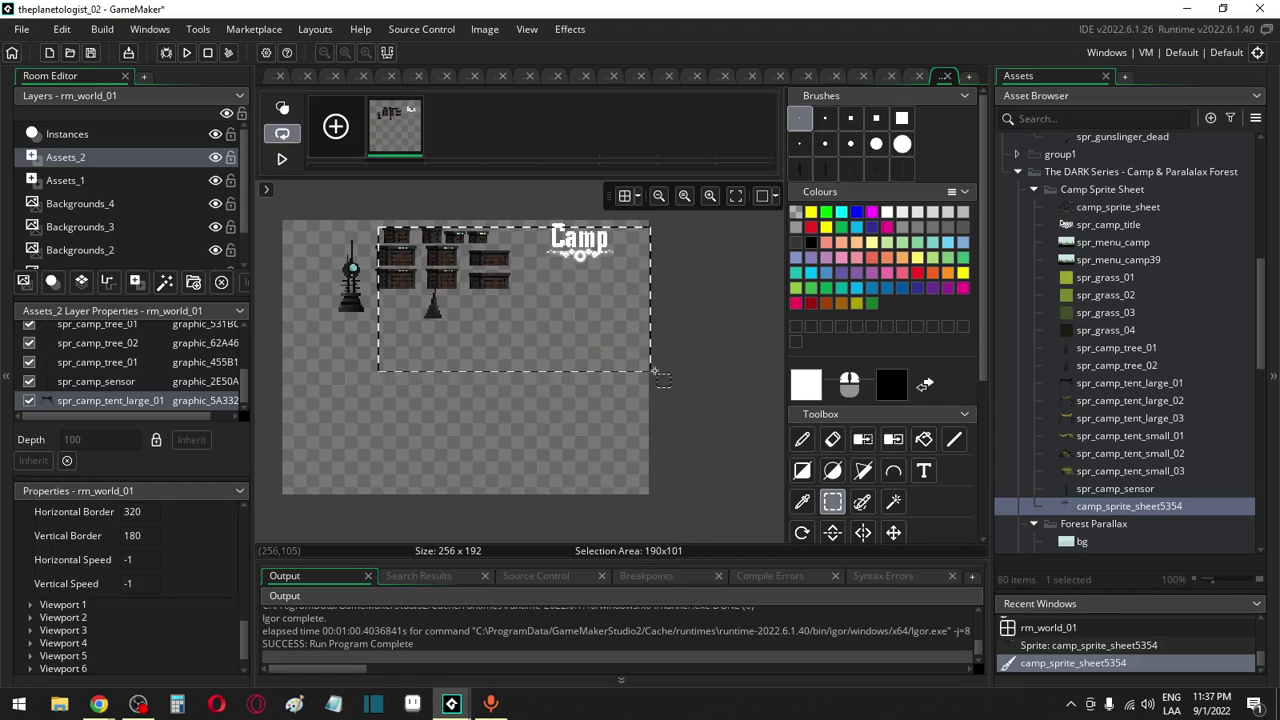
{"action": "key", "text": "Delete"}
{"action": "left_click_drag", "start_coordinate": [369, 222], "coordinate": [420, 332]}
{"action": "key", "text": "Delete"}
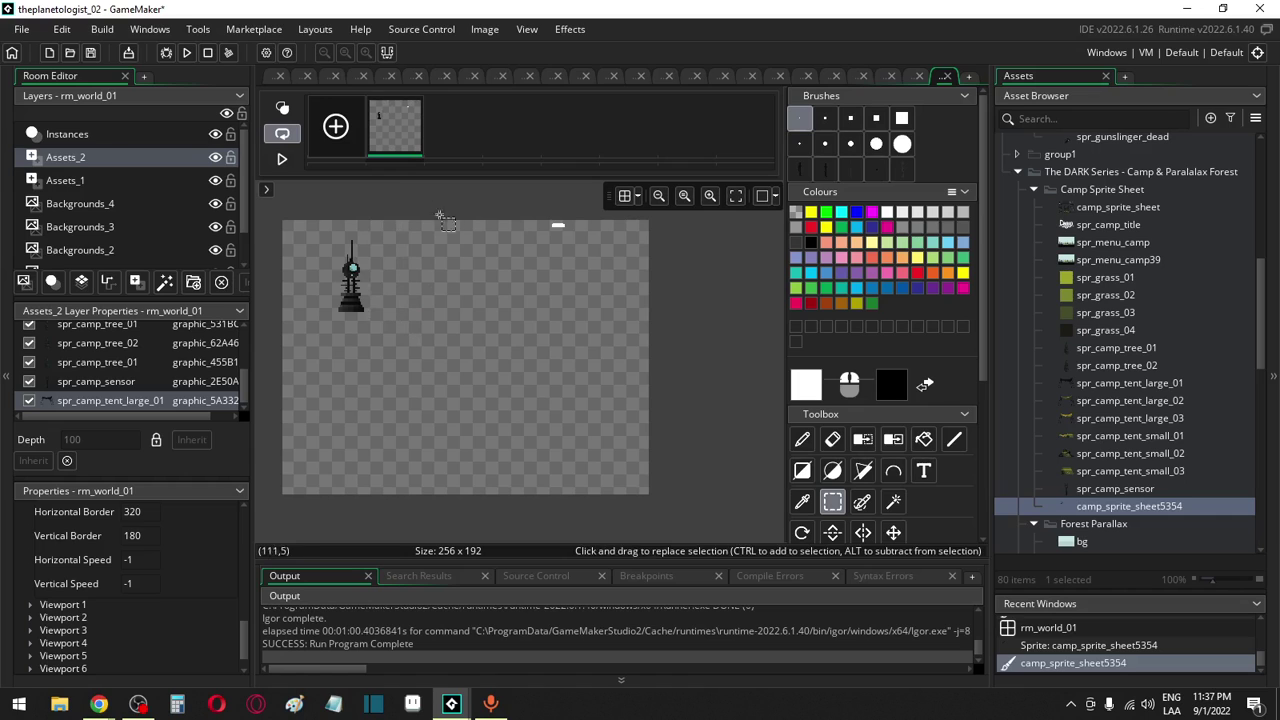
{"action": "mouse_move", "coordinate": [432, 202]}
{"action": "left_mouse_down"}
{"action": "mouse_move", "coordinate": [614, 286]}
{"action": "mouse_move", "coordinate": [632, 336]}
{"action": "left_mouse_up"}
{"action": "key", "text": "Delete"}
{"action": "left_click", "coordinate": [486, 29]}
{"action": "left_click", "coordinate": [560, 308]}
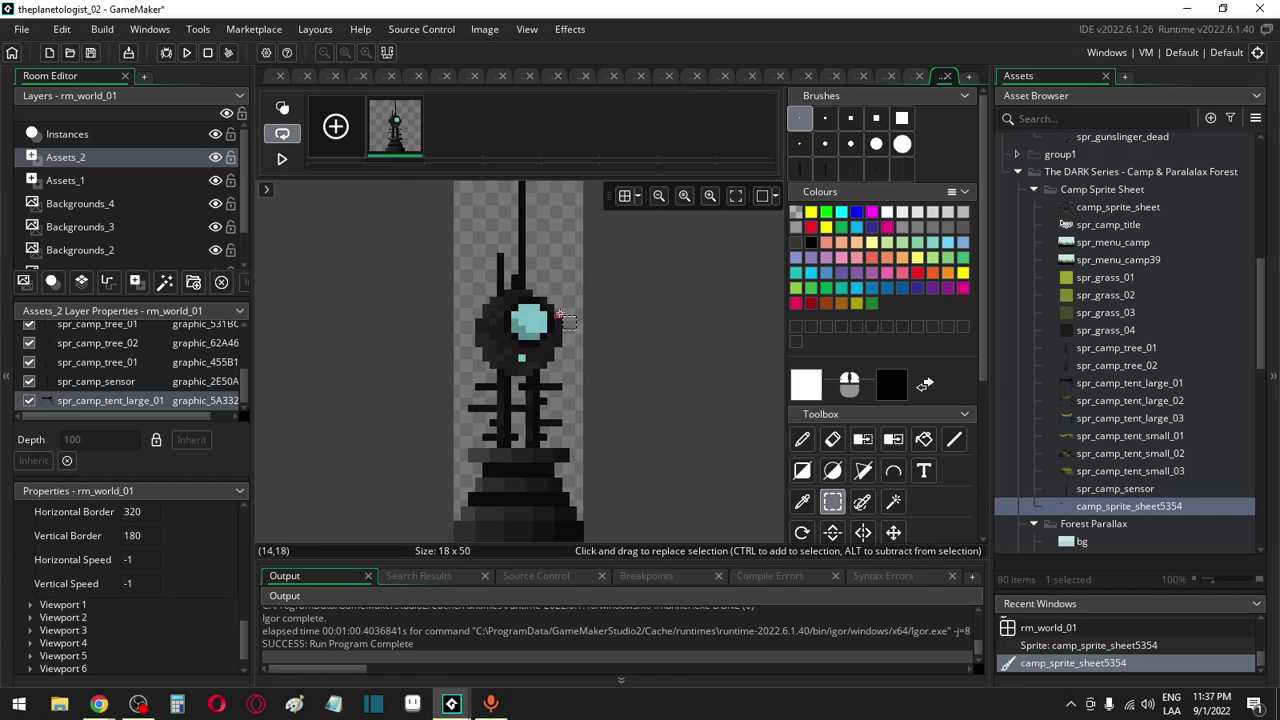
Close the open image editors of the camp sensor, tent, title and tree sprites
{"action": "left_click", "coordinate": [905, 77]}
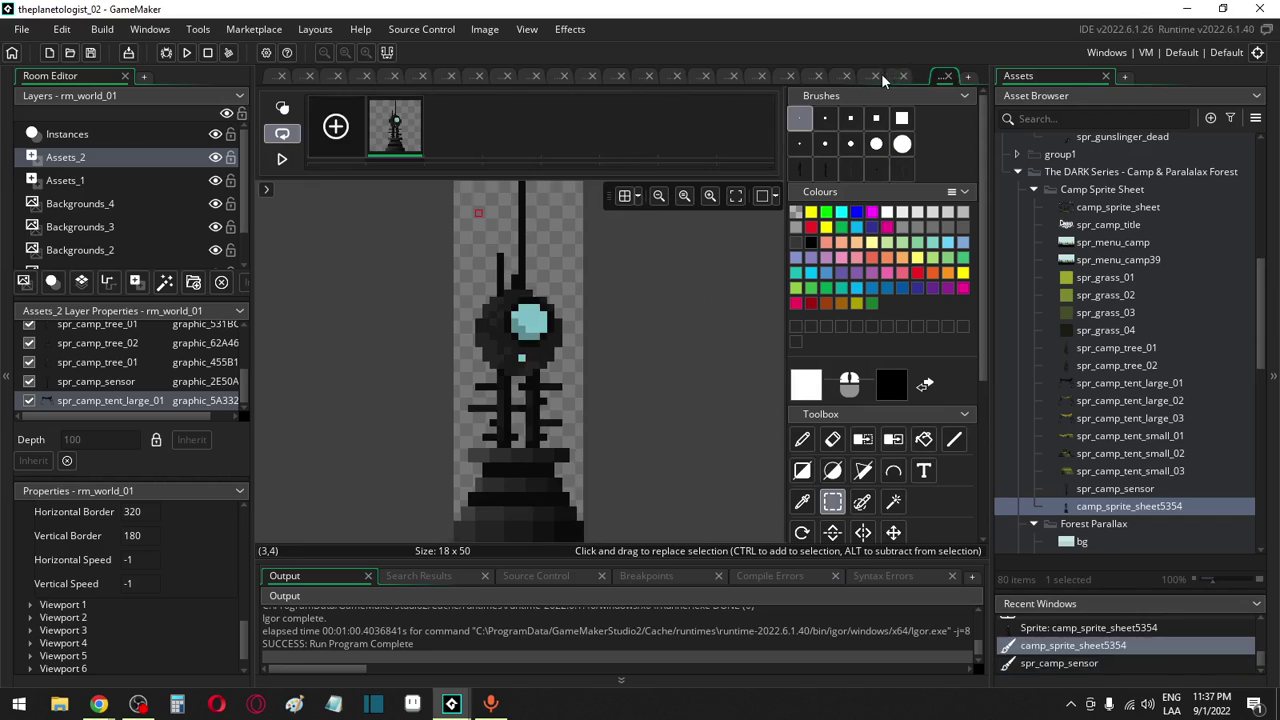
{"action": "left_click", "coordinate": [910, 79]}
{"action": "left_click", "coordinate": [897, 75]}
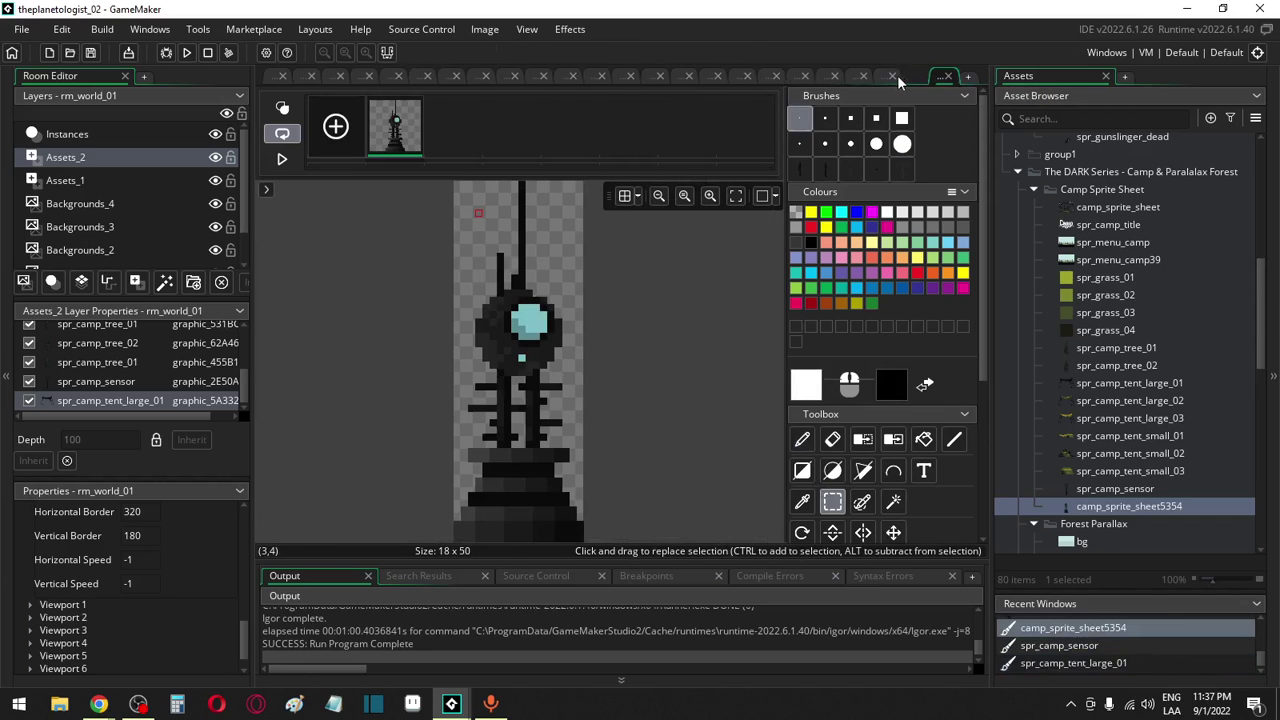
{"action": "left_click", "coordinate": [897, 75]}
{"action": "left_click", "coordinate": [912, 74]}
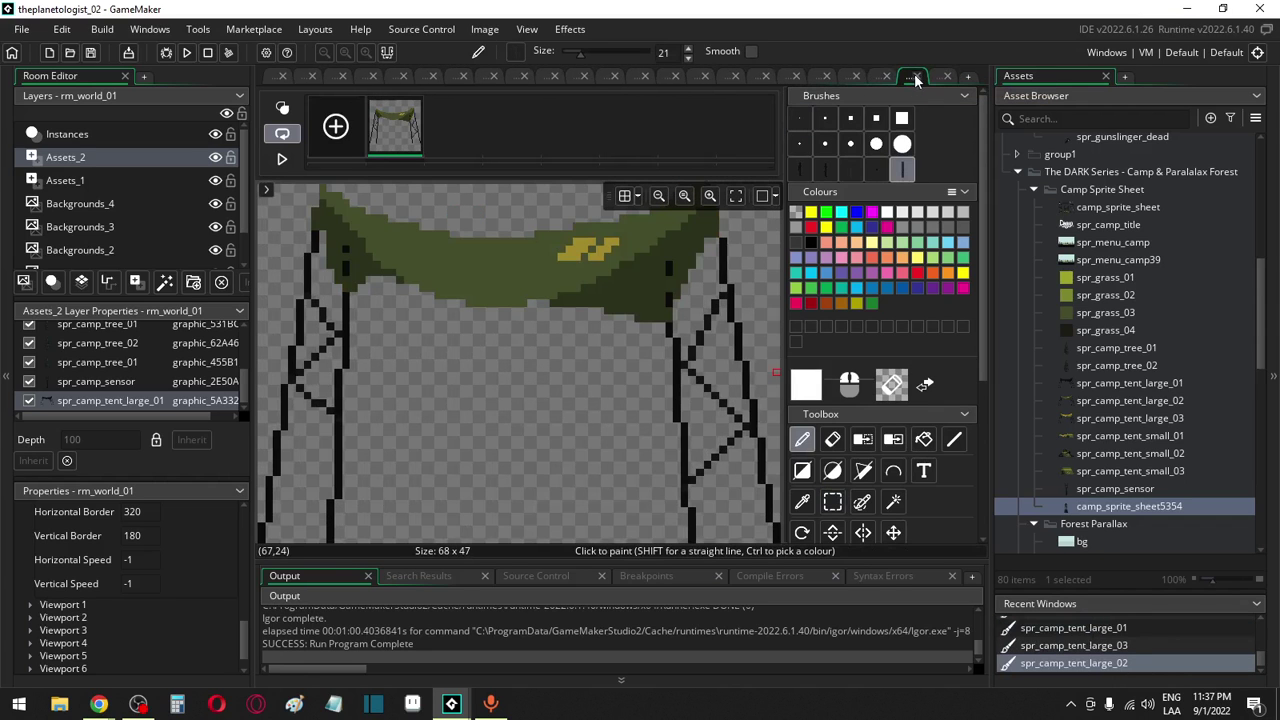
{"action": "left_click", "coordinate": [914, 76]}
{"action": "left_click", "coordinate": [912, 74]}
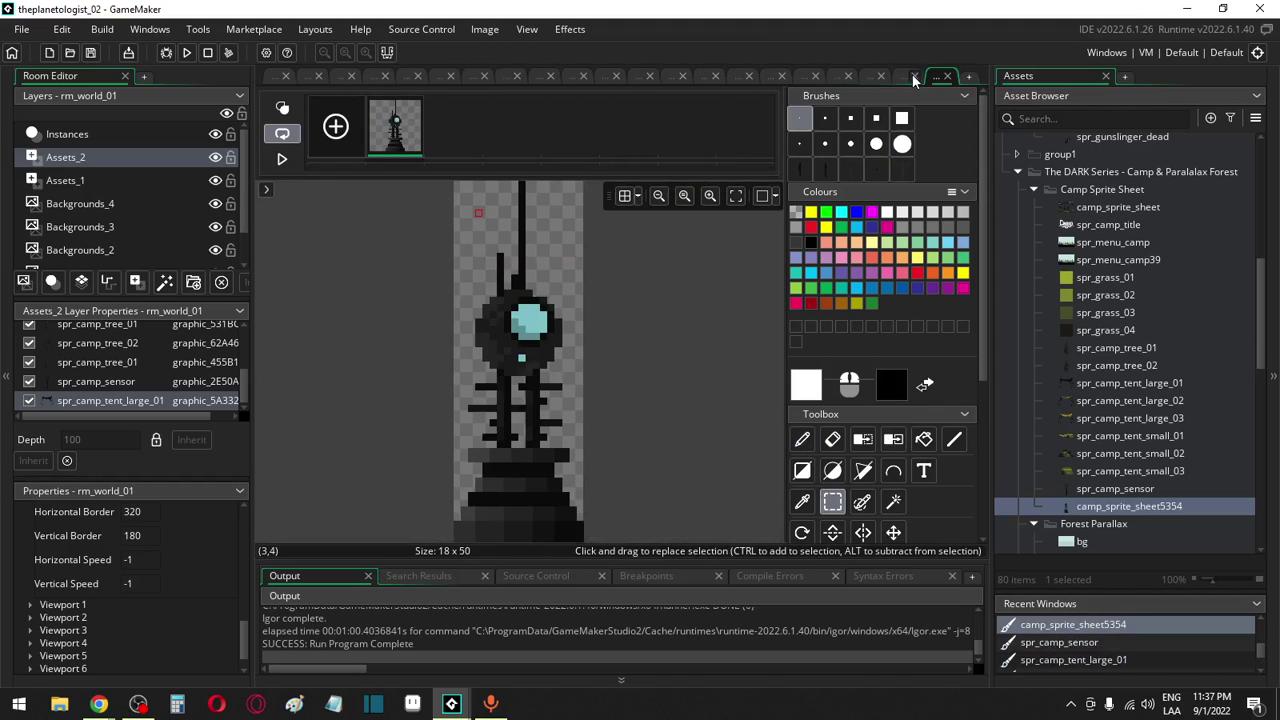
{"action": "left_click", "coordinate": [912, 74]}
{"action": "left_click", "coordinate": [910, 75]}
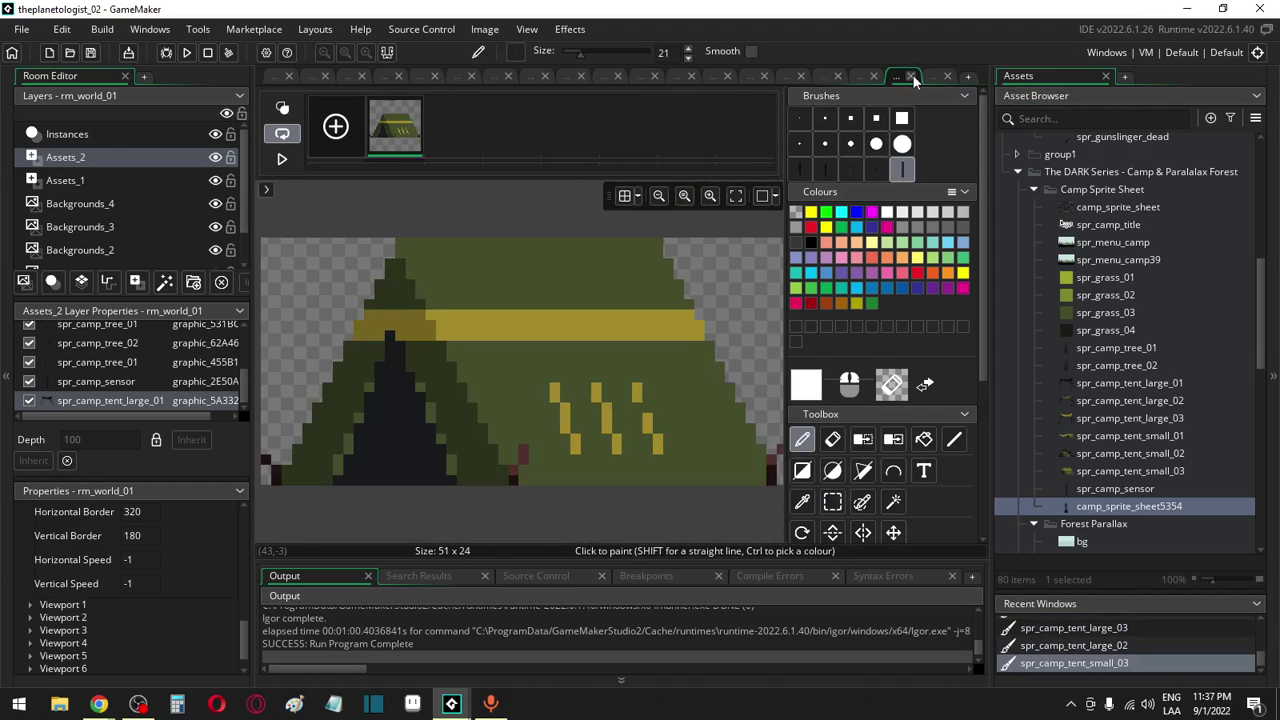
{"action": "left_click", "coordinate": [912, 74]}
{"action": "left_click", "coordinate": [893, 76]}
{"action": "left_click", "coordinate": [906, 75]}
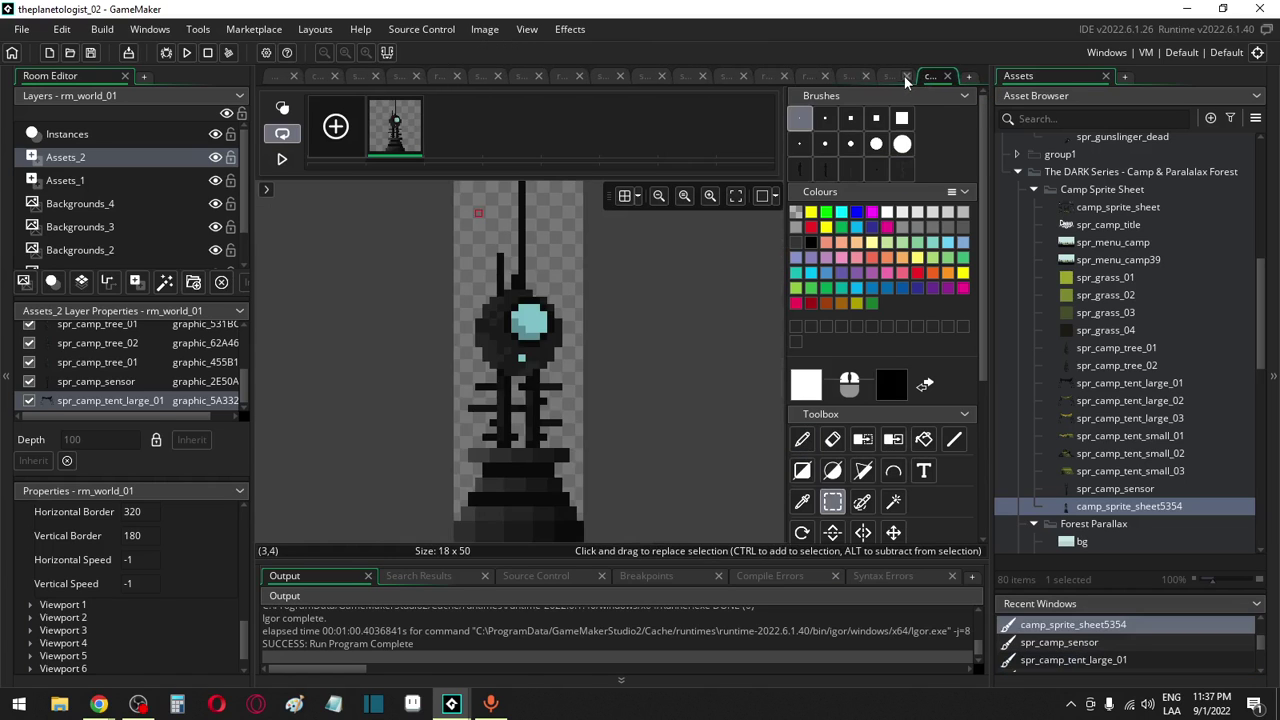
{"action": "left_click", "coordinate": [893, 75]}
{"action": "left_click", "coordinate": [905, 77]}
{"action": "left_click", "coordinate": [882, 76]}
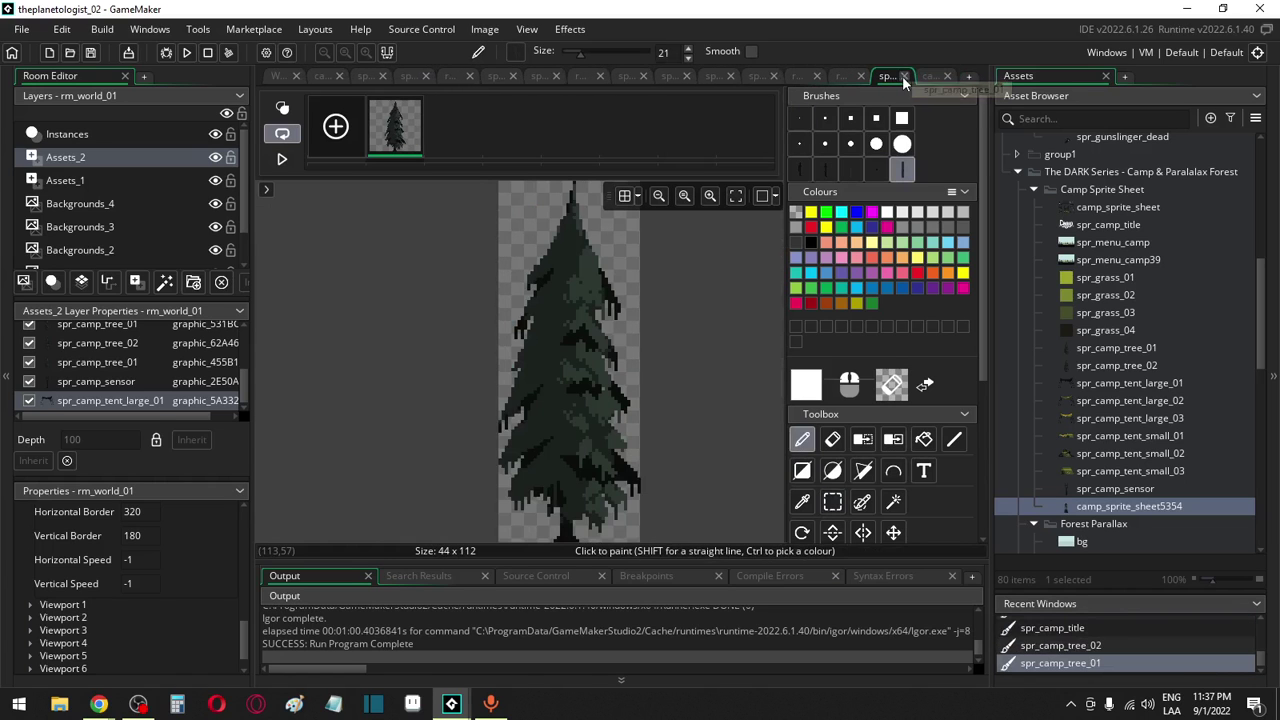
{"action": "left_click", "coordinate": [877, 76]}
Return to rm_world_01 and place the lens tower sprite camp_sprite_sheet5354 to the right of the camp sensor
{"action": "left_click", "coordinate": [872, 76]}
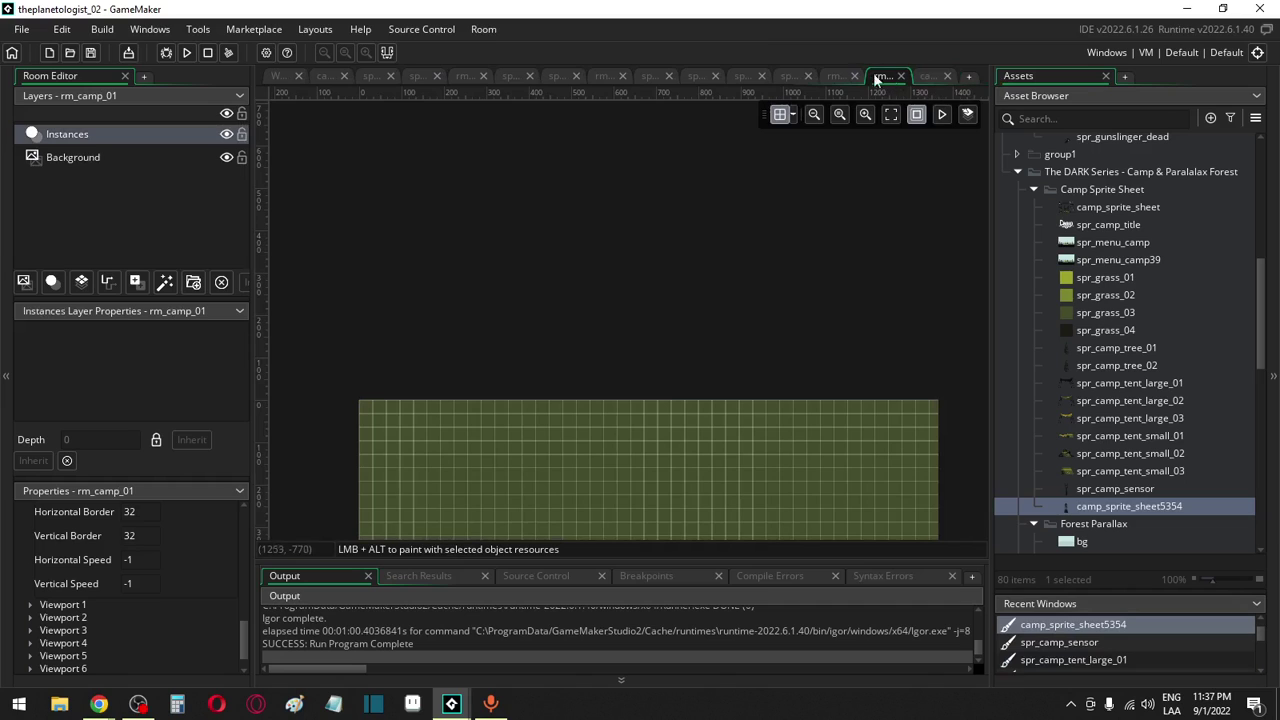
{"action": "left_click", "coordinate": [837, 74]}
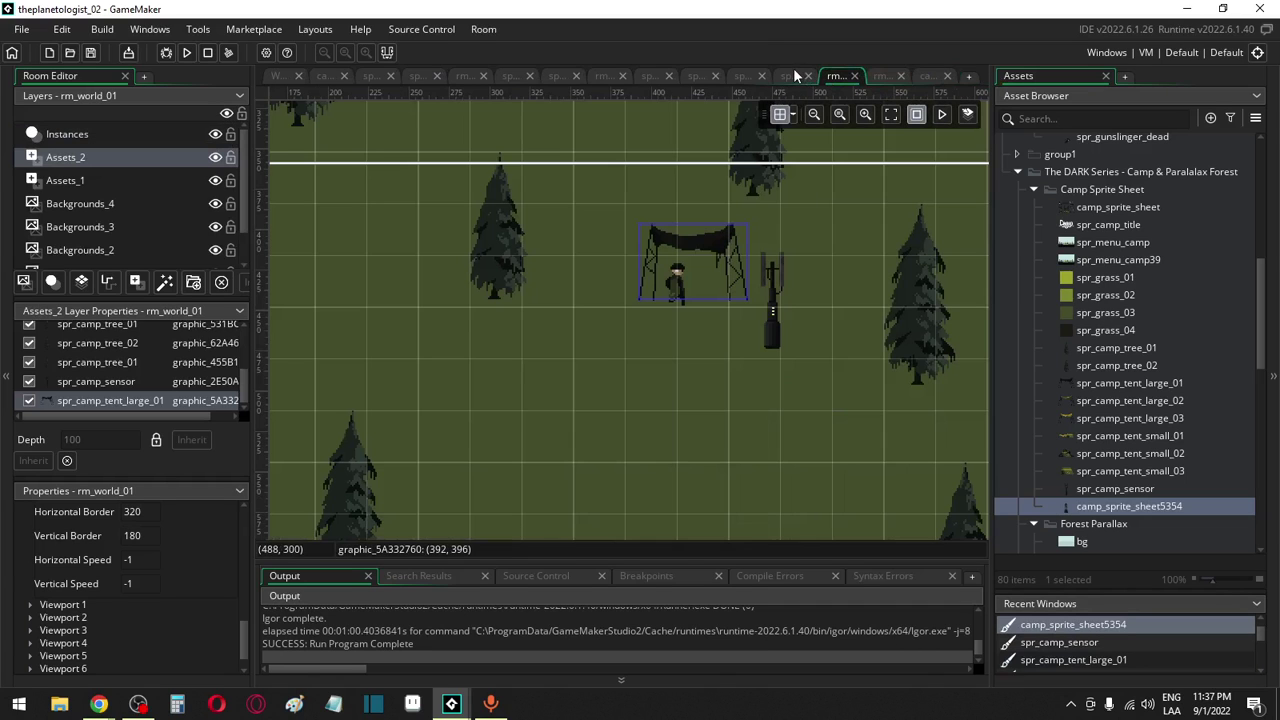
{"action": "left_click_drag", "start_coordinate": [1133, 511], "coordinate": [817, 278]}
{"action": "scroll", "coordinate": [780, 353], "scroll_direction": "down", "scroll_amount": 2, "text": "ctrl"}
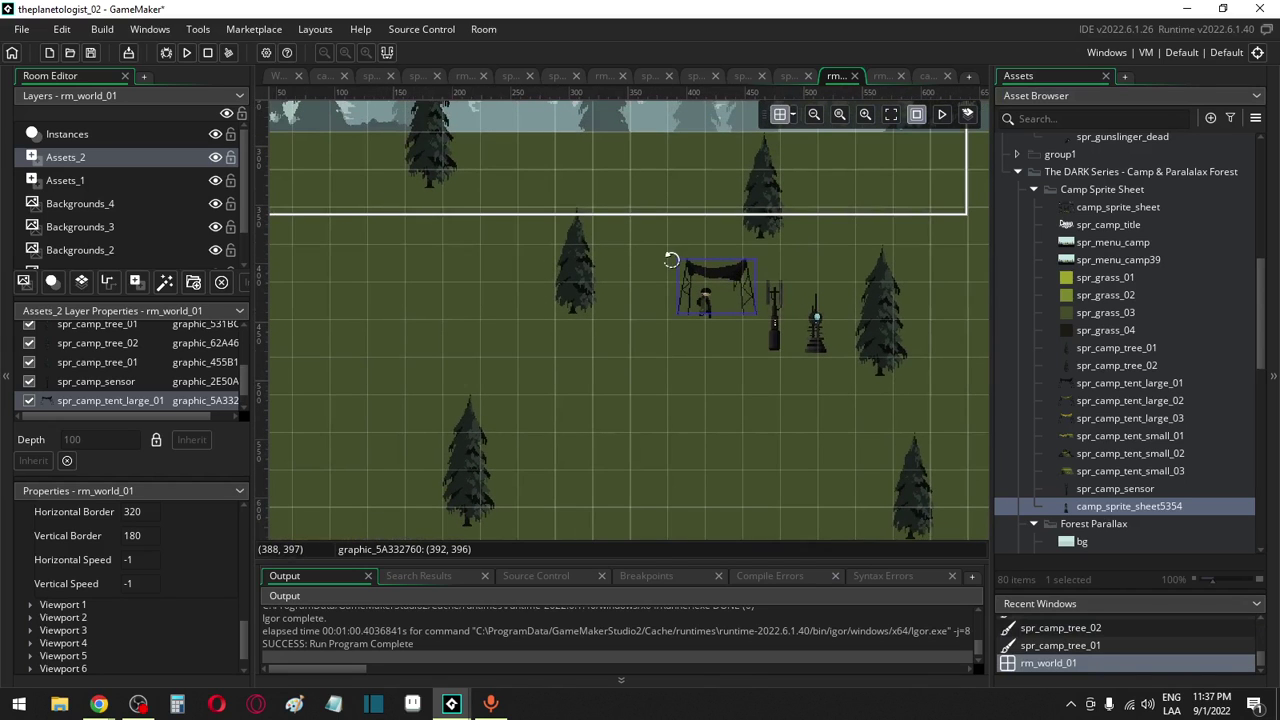
Try enlarging the black canopy tent from its upper-left corner, undo the resize and deselect the tent
{"action": "left_click_drag", "start_coordinate": [675, 258], "coordinate": [598, 224]}
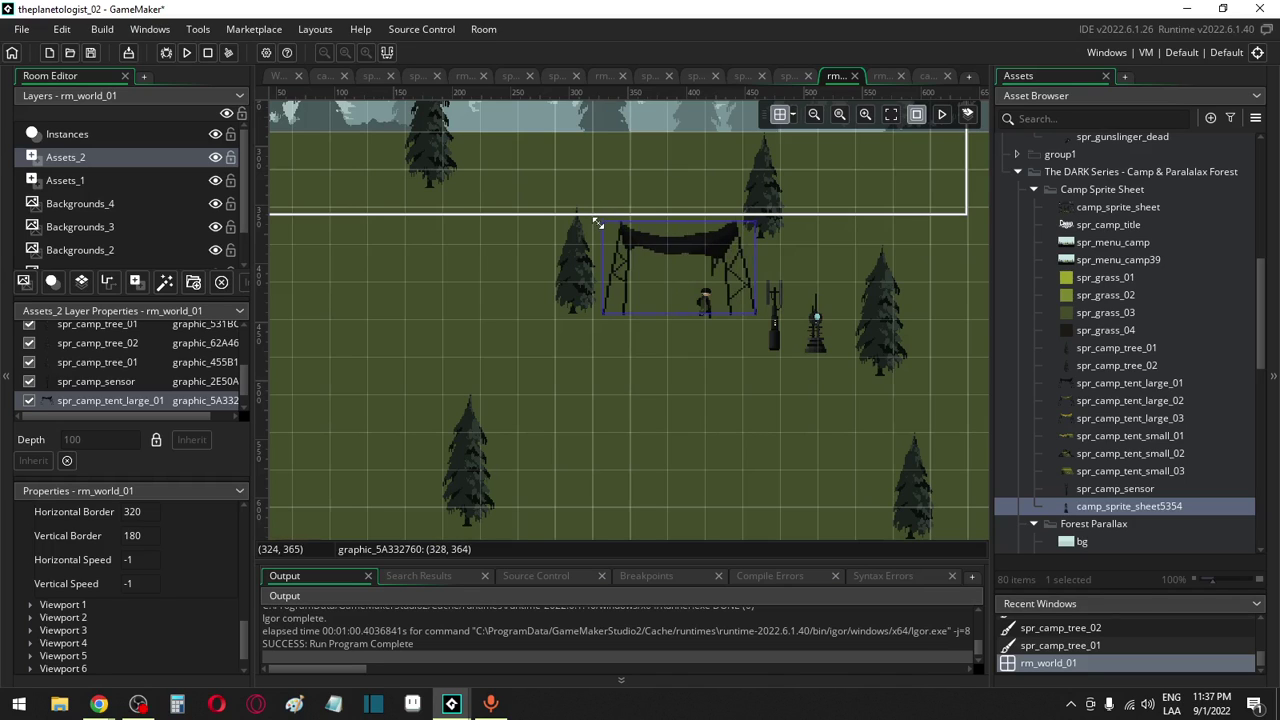
{"action": "key", "text": "ctrl+z"}
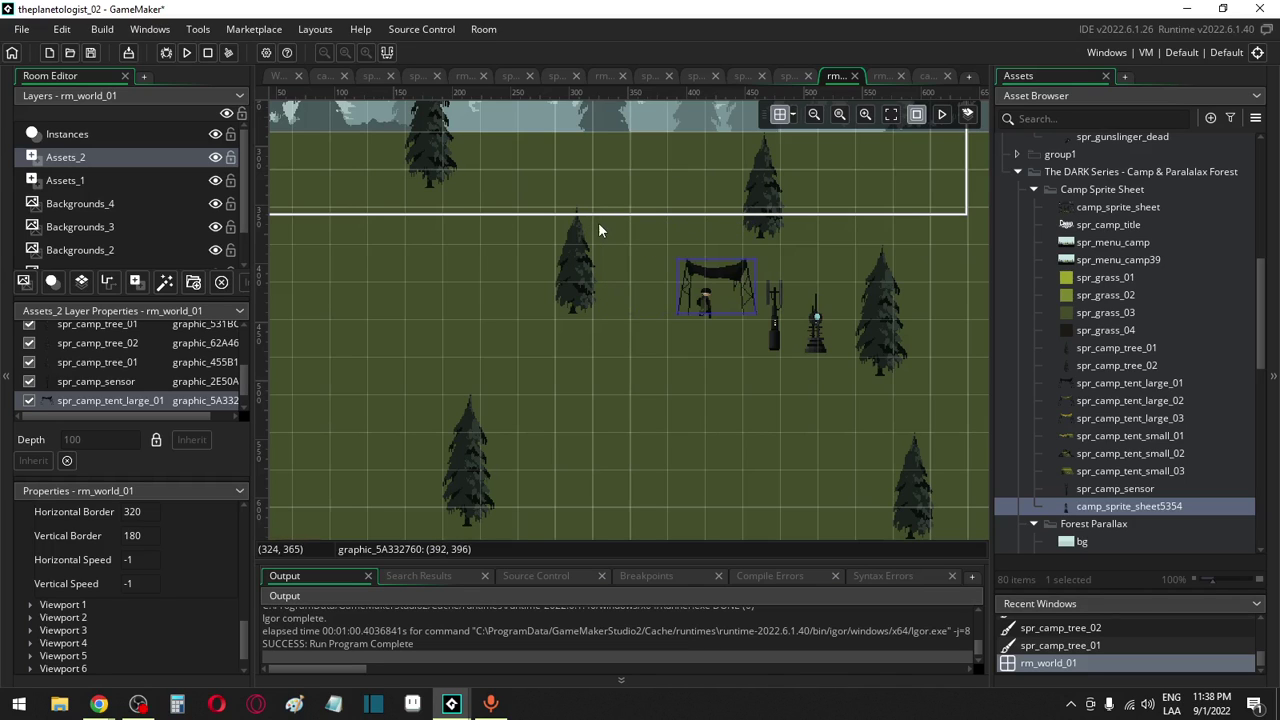
{"action": "left_click", "coordinate": [822, 428]}
Place spr_camp_tent_large_03 on the Assets_2 layer, below and slightly left of the black canopy tent
{"action": "left_click", "coordinate": [1105, 471]}
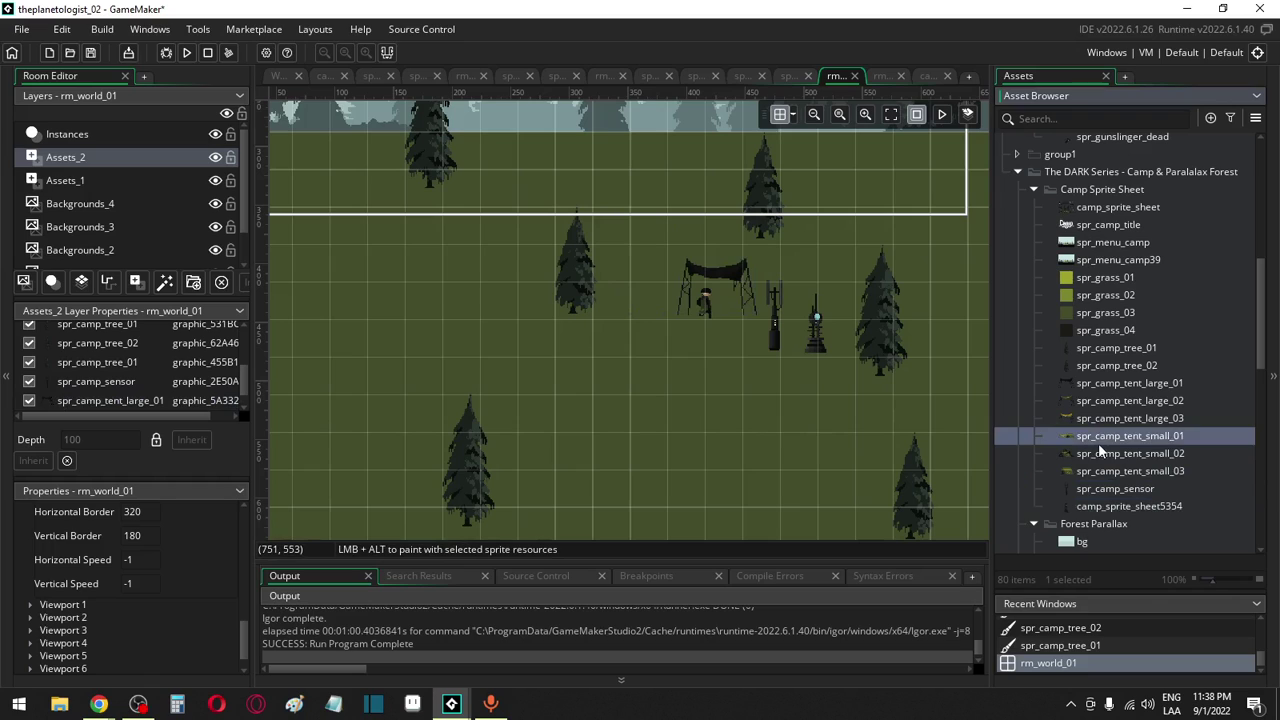
{"action": "left_click", "coordinate": [1100, 453]}
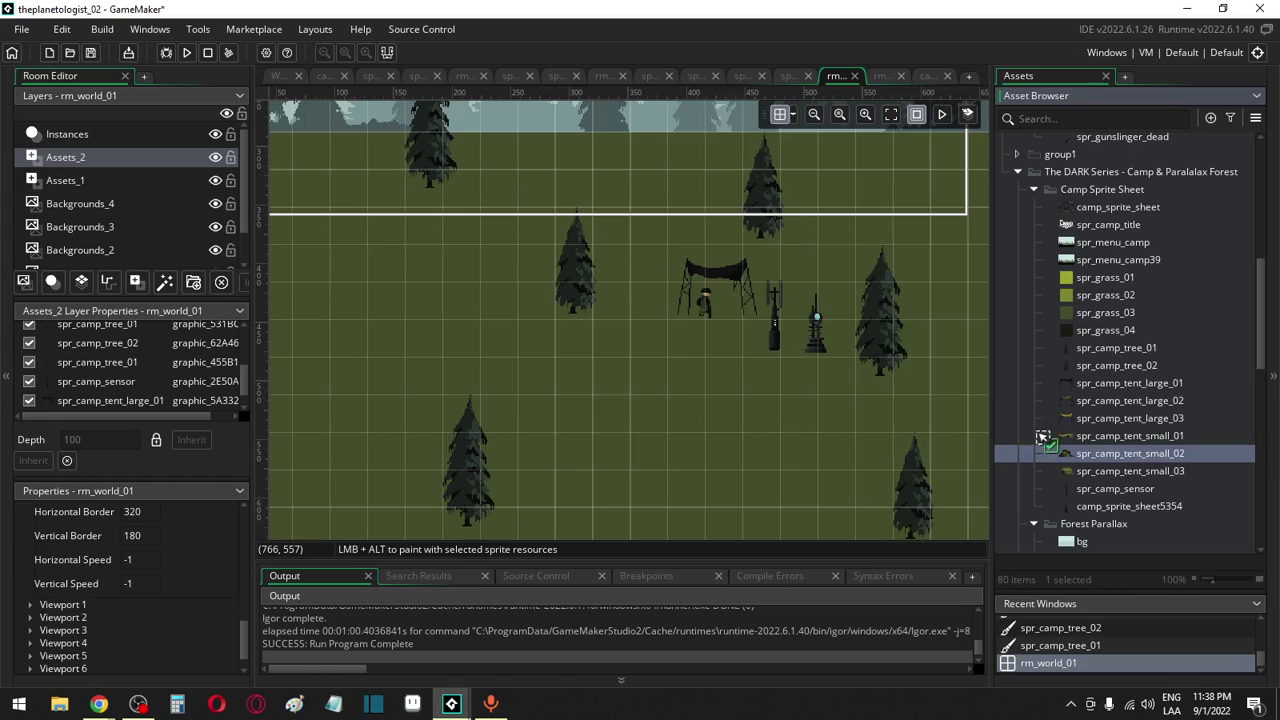
{"action": "left_click_drag", "start_coordinate": [1043, 440], "coordinate": [688, 366]}
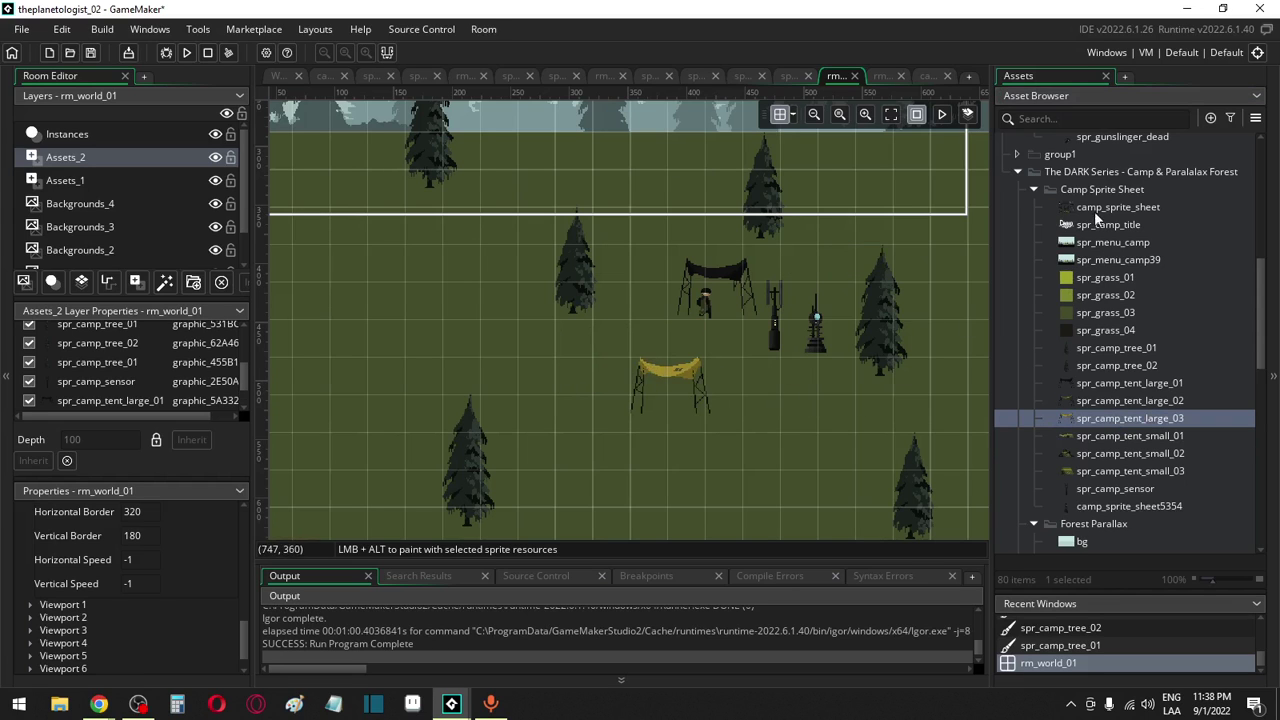
Open the camp_sprite_sheet sprite and make three duplicates of it in the Camp Sprite Sheet group
{"action": "double_click", "coordinate": [1094, 207]}
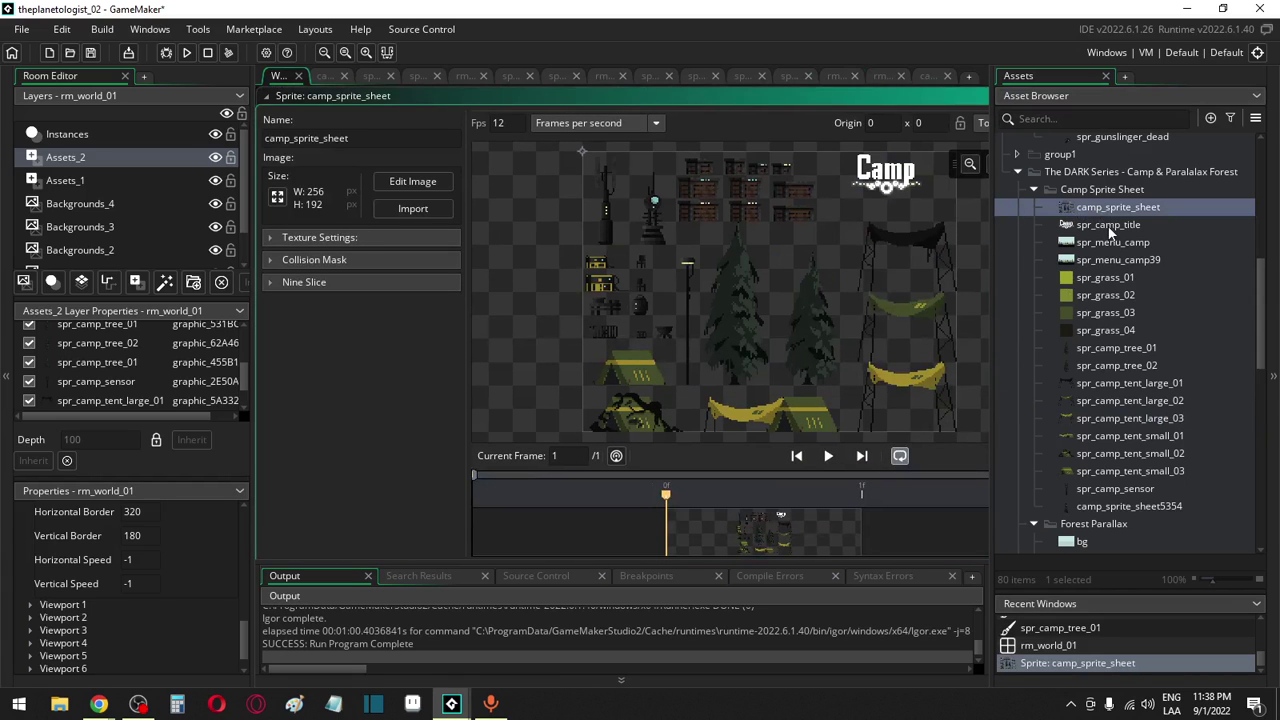
{"action": "left_click", "coordinate": [1106, 208]}
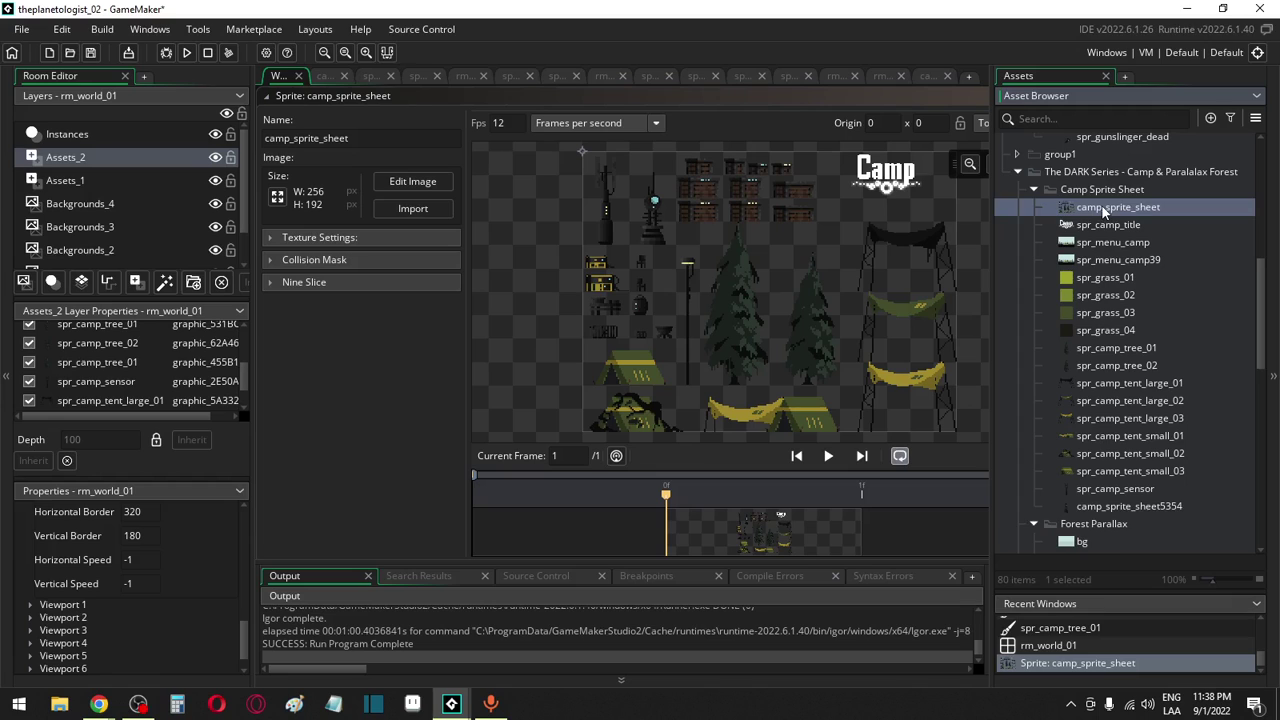
{"action": "key", "text": "ctrl+d"}
{"action": "left_click", "coordinate": [1103, 206]}
{"action": "key", "text": "ctrl+d"}
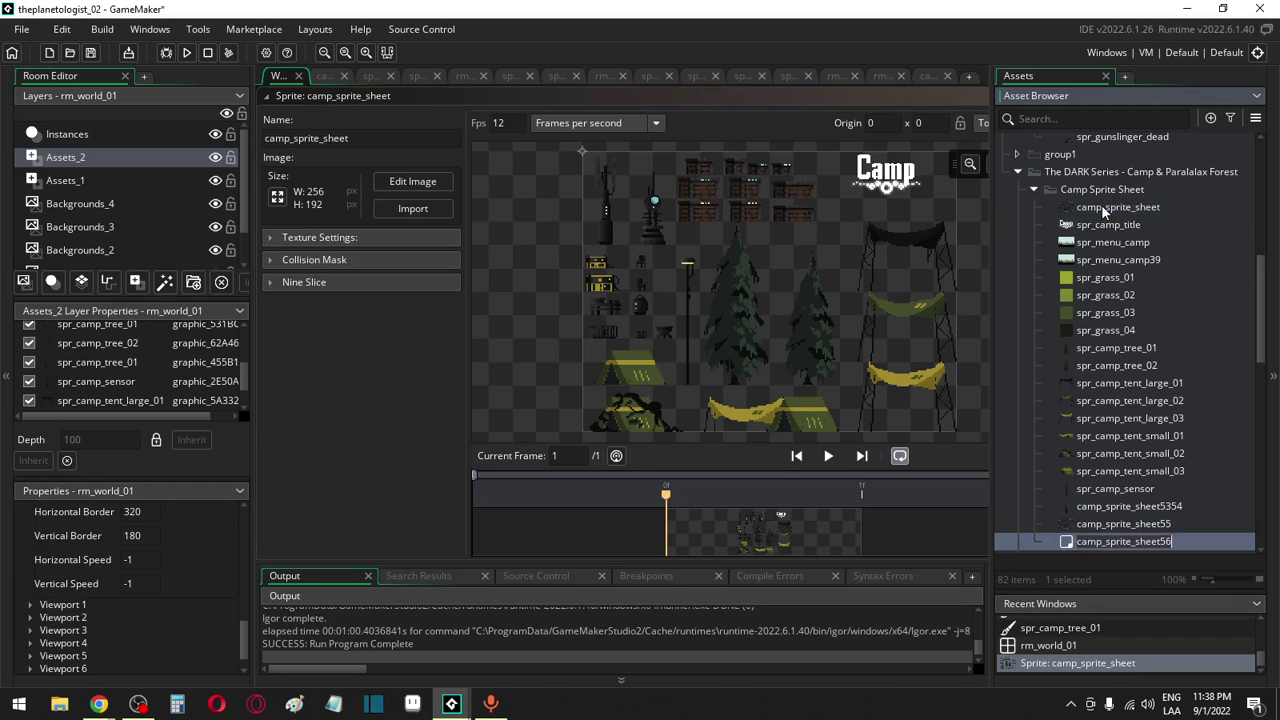
{"action": "left_click", "coordinate": [1101, 206]}
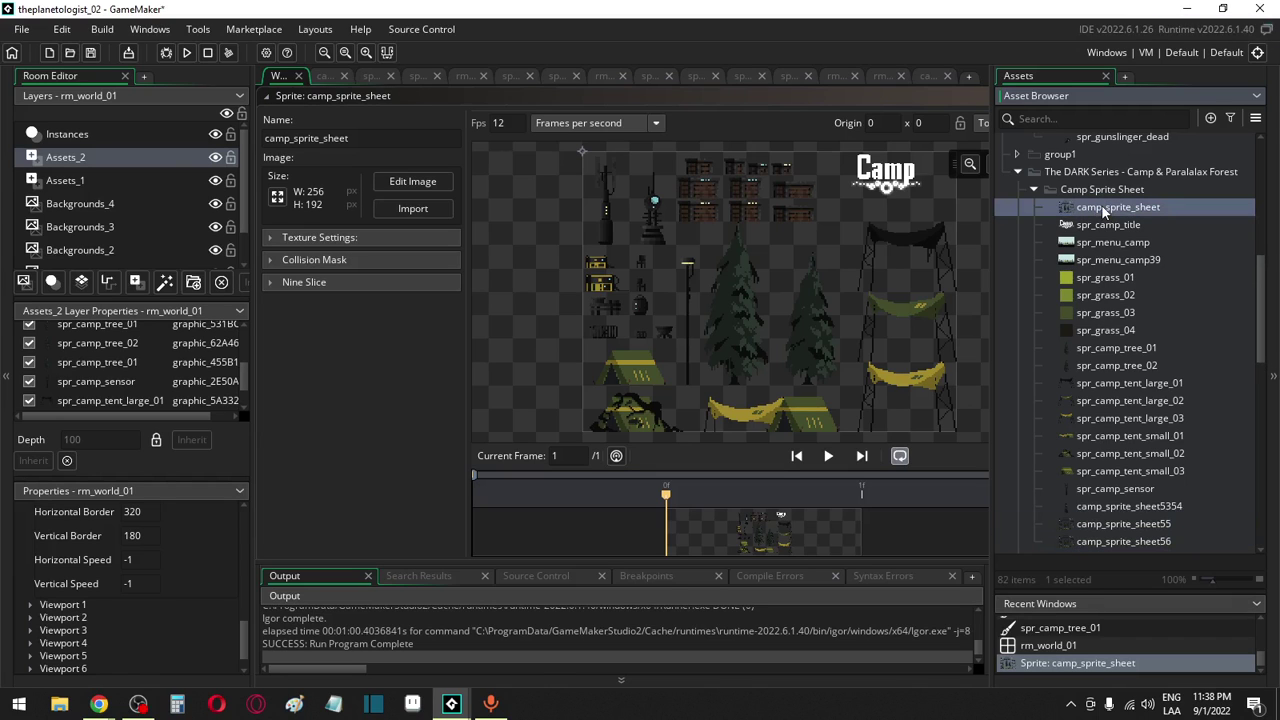
{"action": "key", "text": "ctrl+d"}
{"action": "left_click", "coordinate": [1103, 210]}
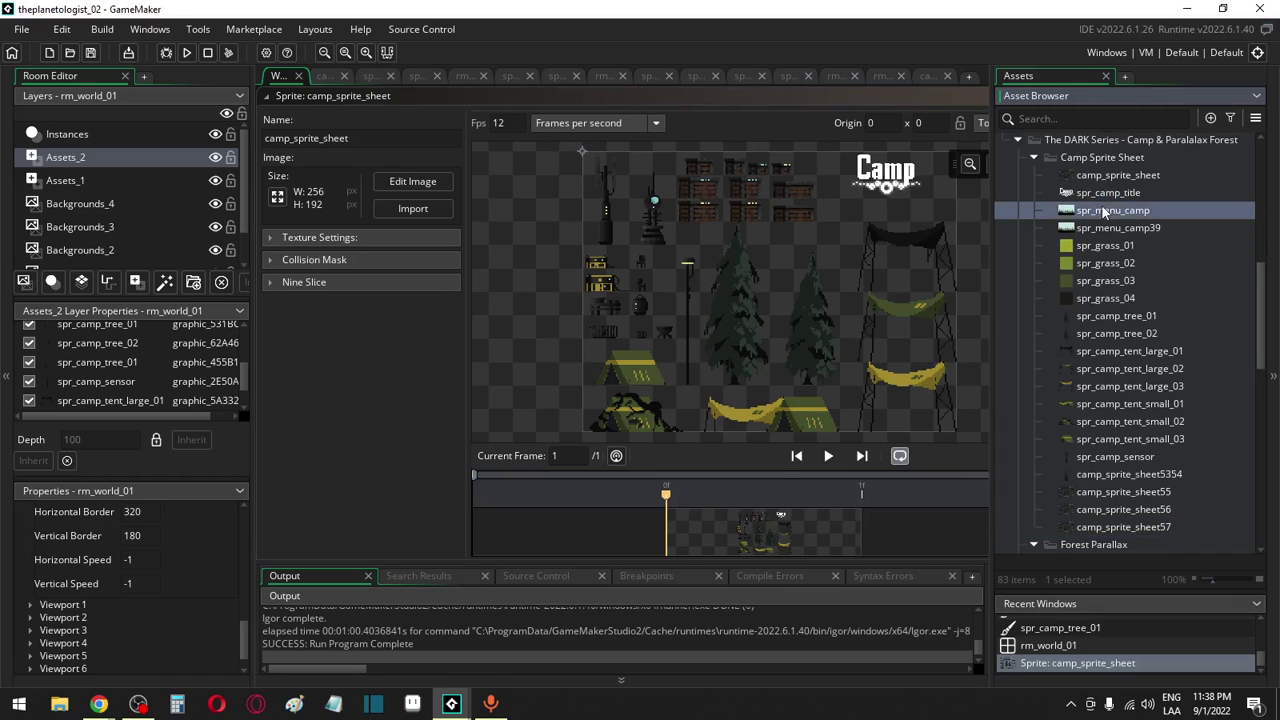
{"action": "key", "text": "ctrl+d"}
{"action": "left_click", "coordinate": [1103, 210]}
{"action": "key", "text": "F2"}
{"action": "type", "text": "spr_menu_camp"}
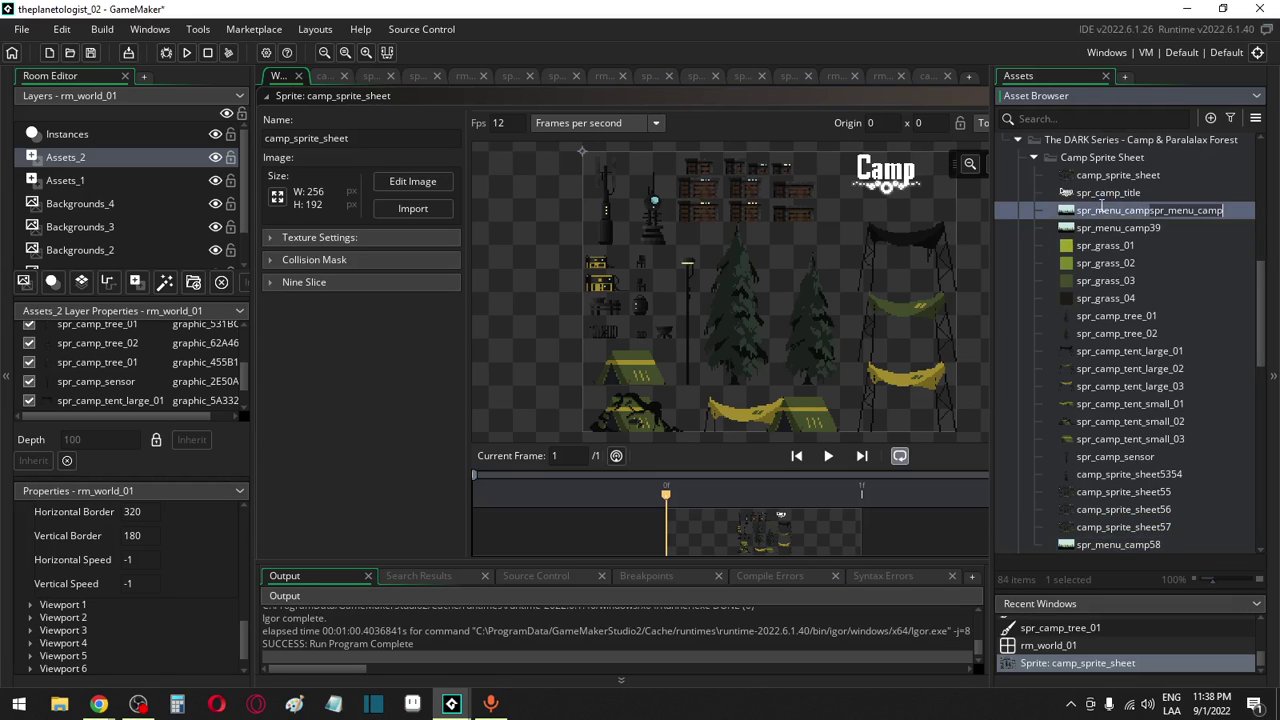
{"action": "key", "text": "Escape"}
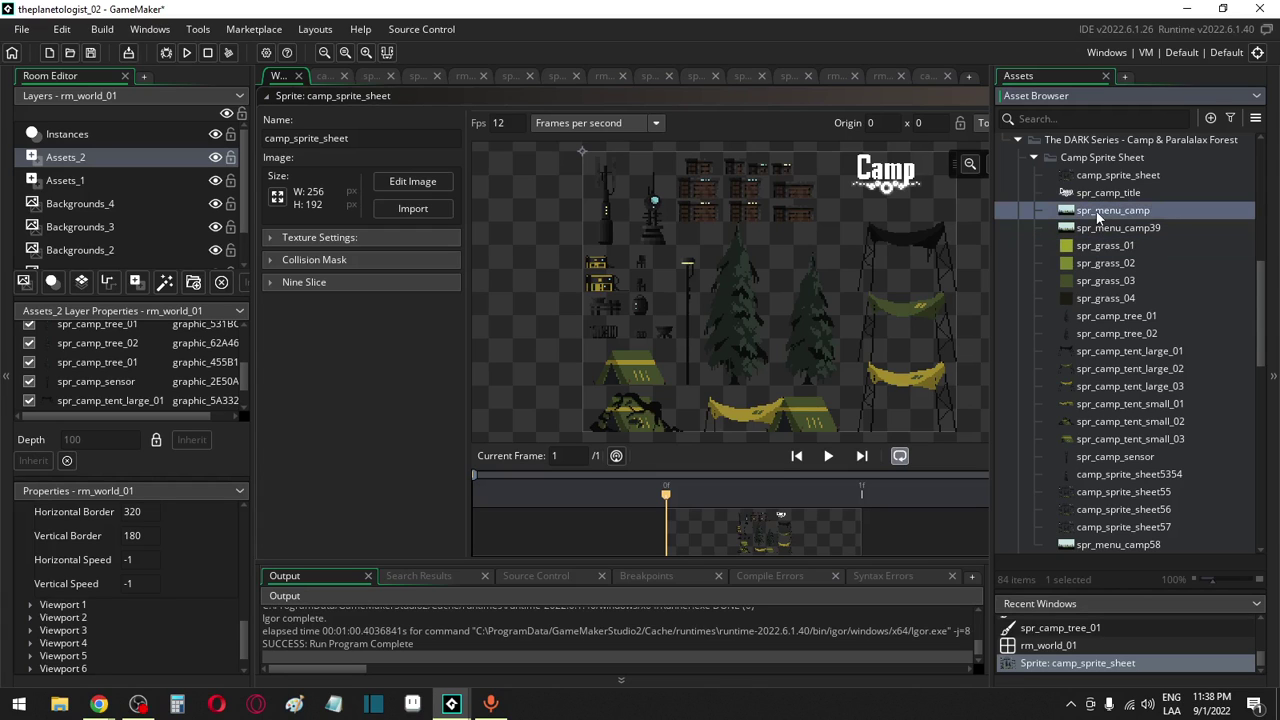
{"action": "scroll", "coordinate": [1097, 203], "scroll_direction": "down", "scroll_amount": 3}
{"action": "left_click", "coordinate": [1112, 418]}
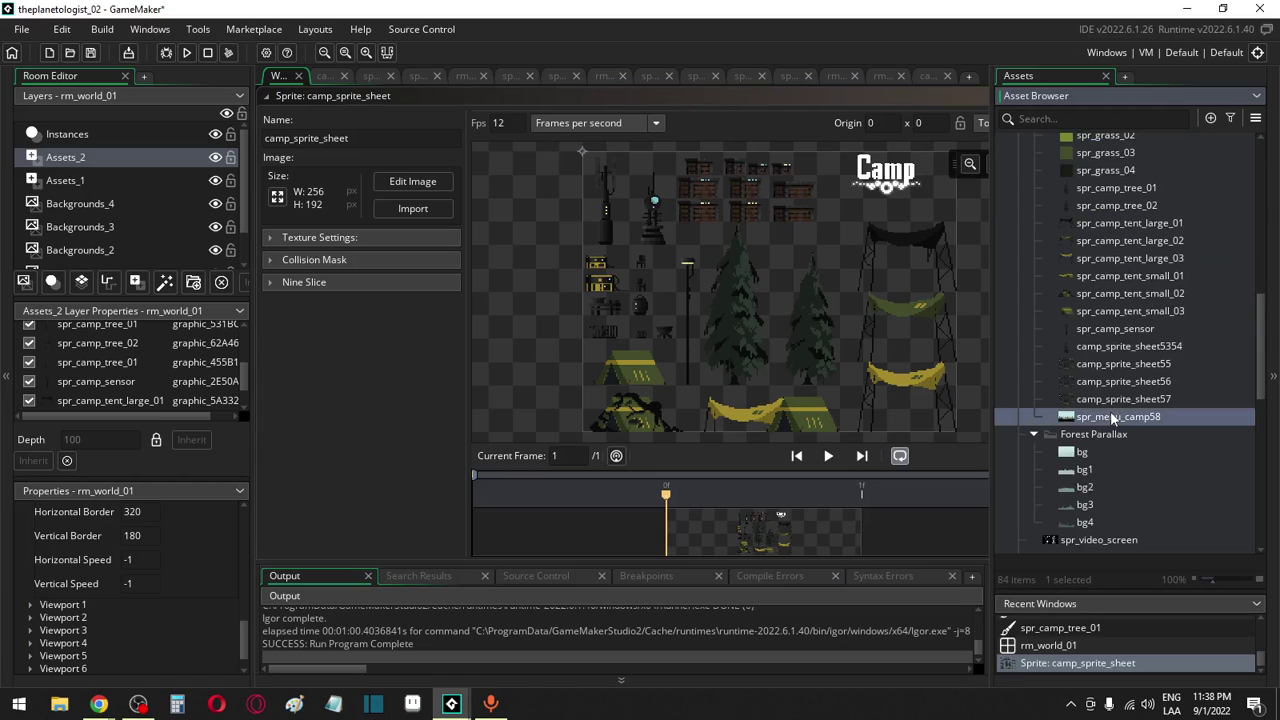
{"action": "key", "text": "Delete"}
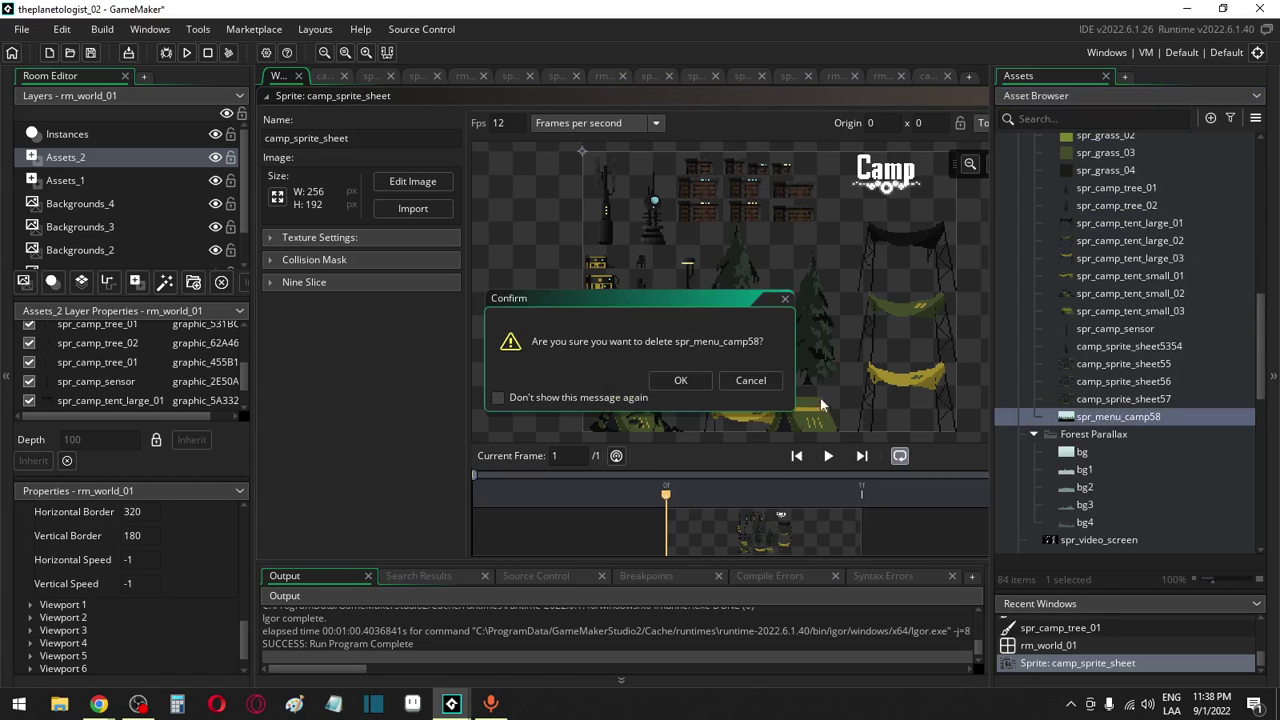
{"action": "left_click", "coordinate": [680, 380]}
Edit the image of camp_sprite_sheet55 and erase everything except the two small yellow-and-black machines
{"action": "double_click", "coordinate": [1113, 366]}
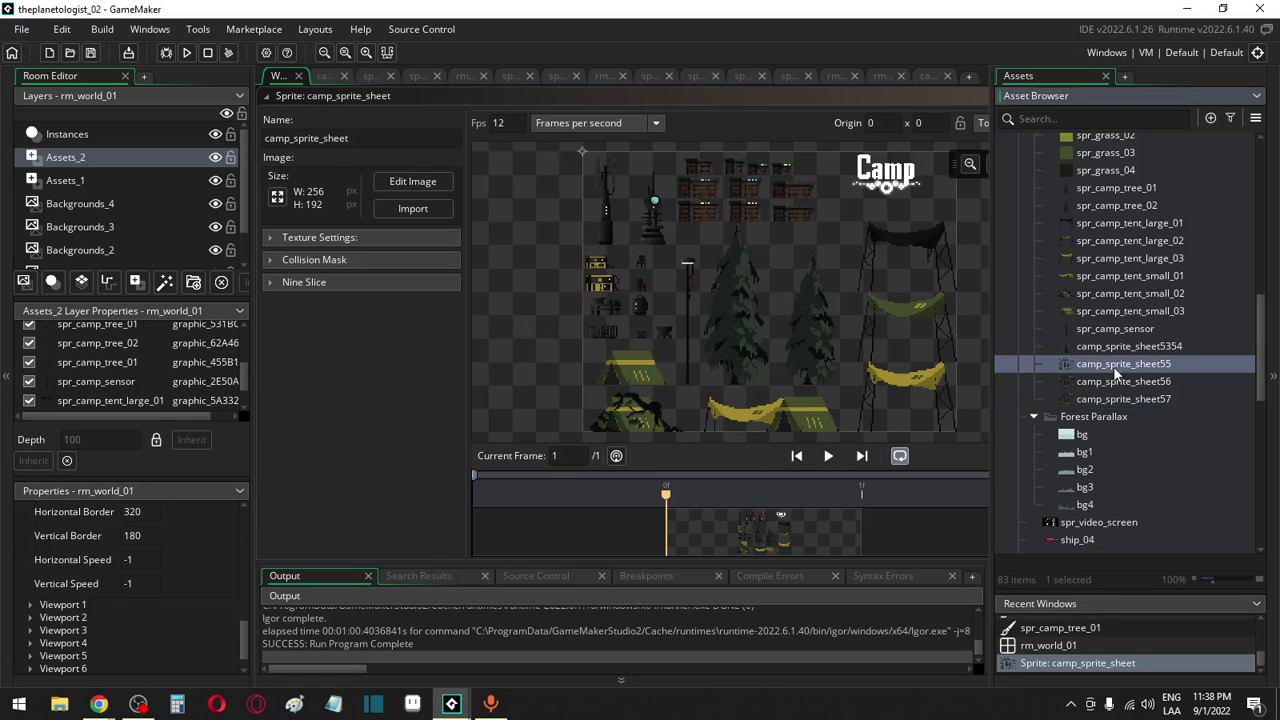
{"action": "left_click", "coordinate": [416, 183]}
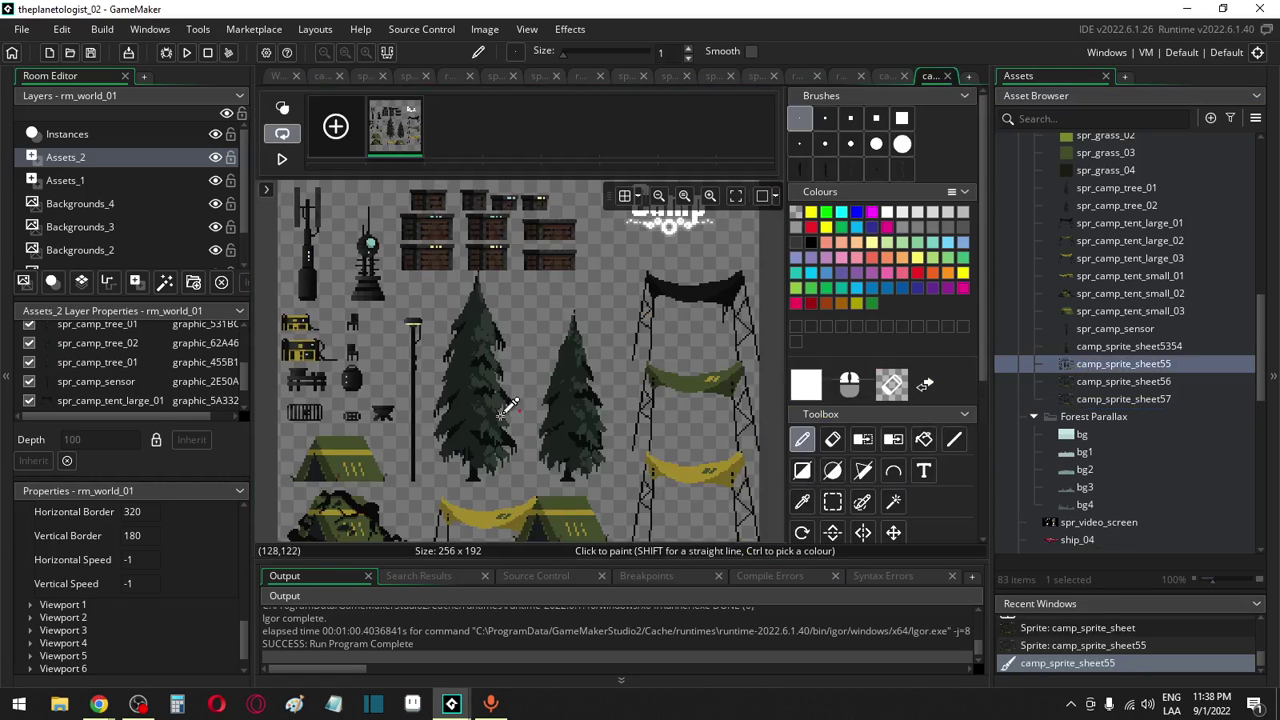
{"action": "left_click", "coordinate": [832, 501]}
{"action": "scroll", "coordinate": [403, 258], "scroll_direction": "down", "scroll_amount": 2}
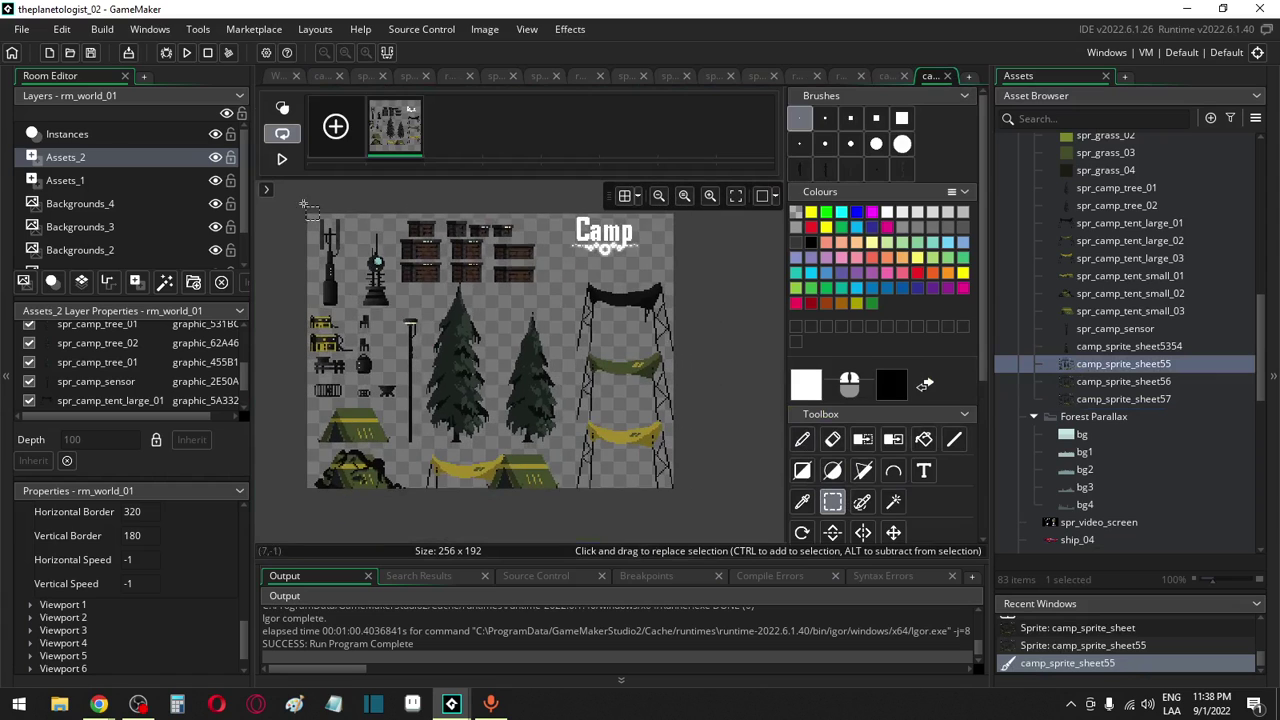
{"action": "mouse_move", "coordinate": [296, 199]}
{"action": "left_mouse_down"}
{"action": "mouse_move", "coordinate": [515, 316]}
{"action": "mouse_move", "coordinate": [638, 334]}
{"action": "mouse_move", "coordinate": [653, 326]}
{"action": "mouse_move", "coordinate": [647, 306]}
{"action": "left_mouse_up"}
{"action": "key", "text": "Delete"}
{"action": "mouse_move", "coordinate": [709, 268]}
{"action": "left_mouse_down"}
{"action": "mouse_move", "coordinate": [365, 502]}
{"action": "mouse_move", "coordinate": [278, 358]}
{"action": "left_mouse_up"}
{"action": "key", "text": "Delete"}
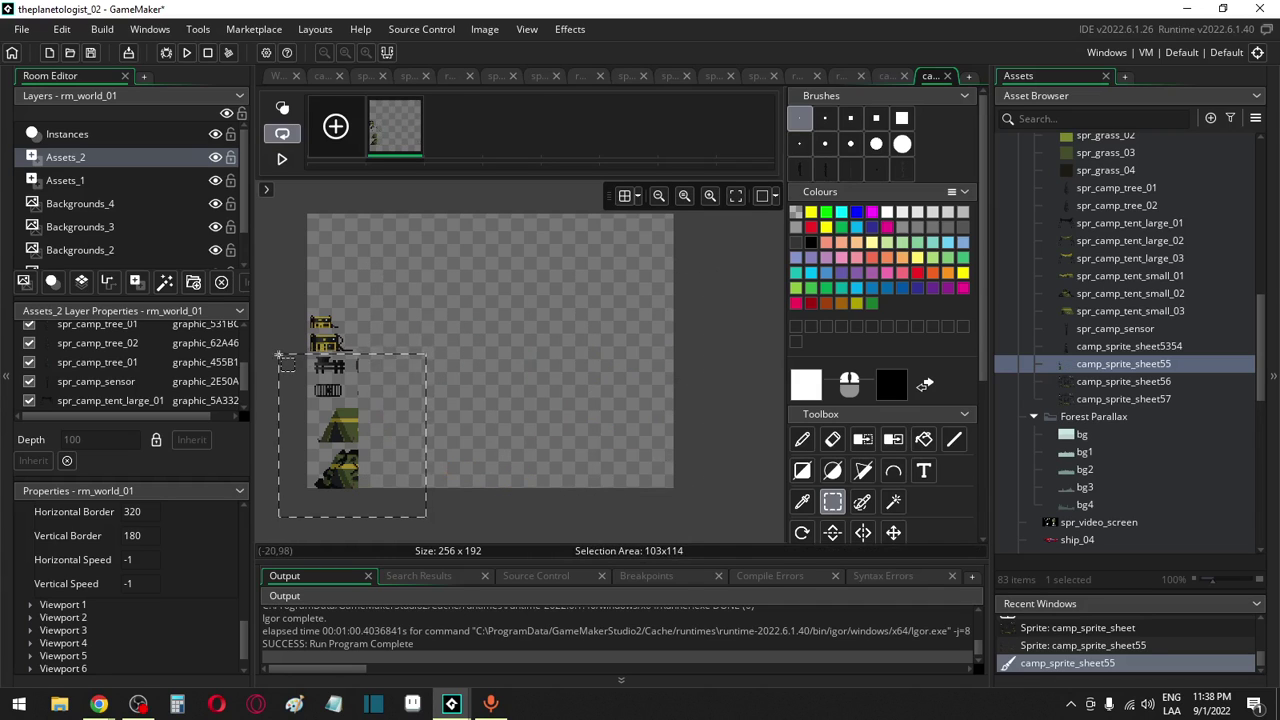
{"action": "key", "text": "Delete"}
Auto-trim all frames of camp_sprite_sheet55 and duplicate the trimmed sprite
{"action": "left_click", "coordinate": [485, 29]}
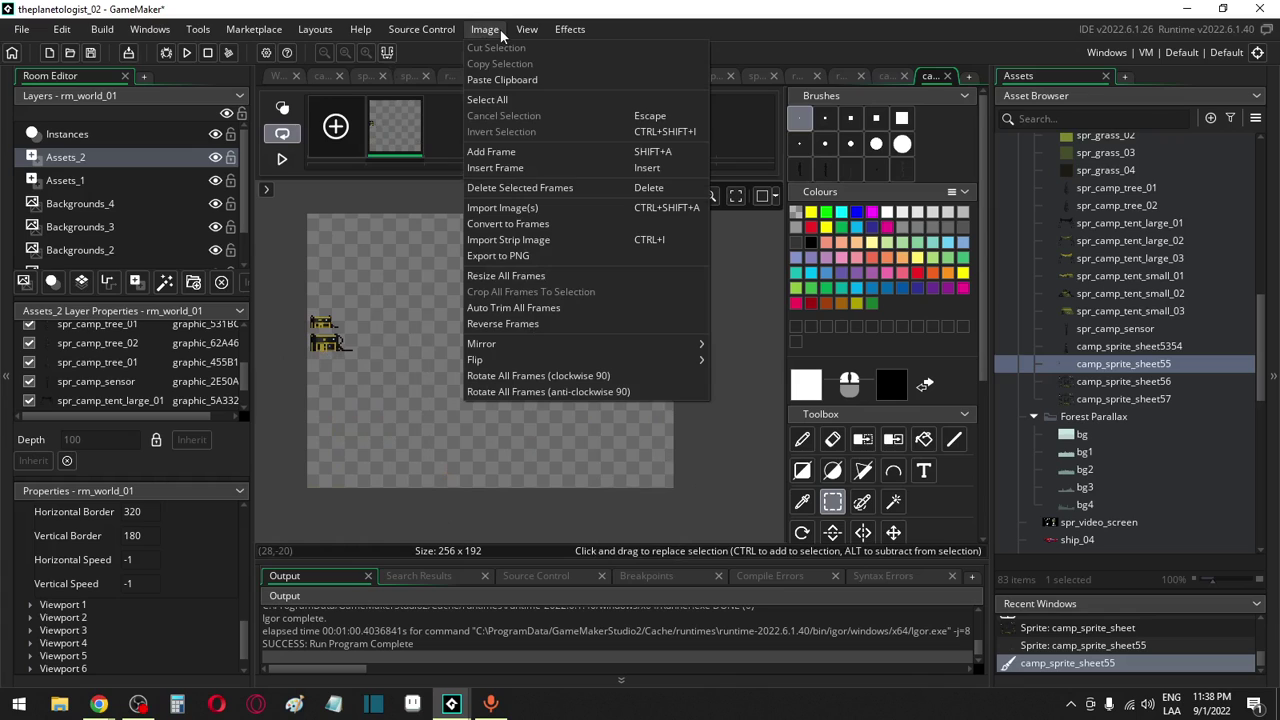
{"action": "left_click", "coordinate": [496, 308]}
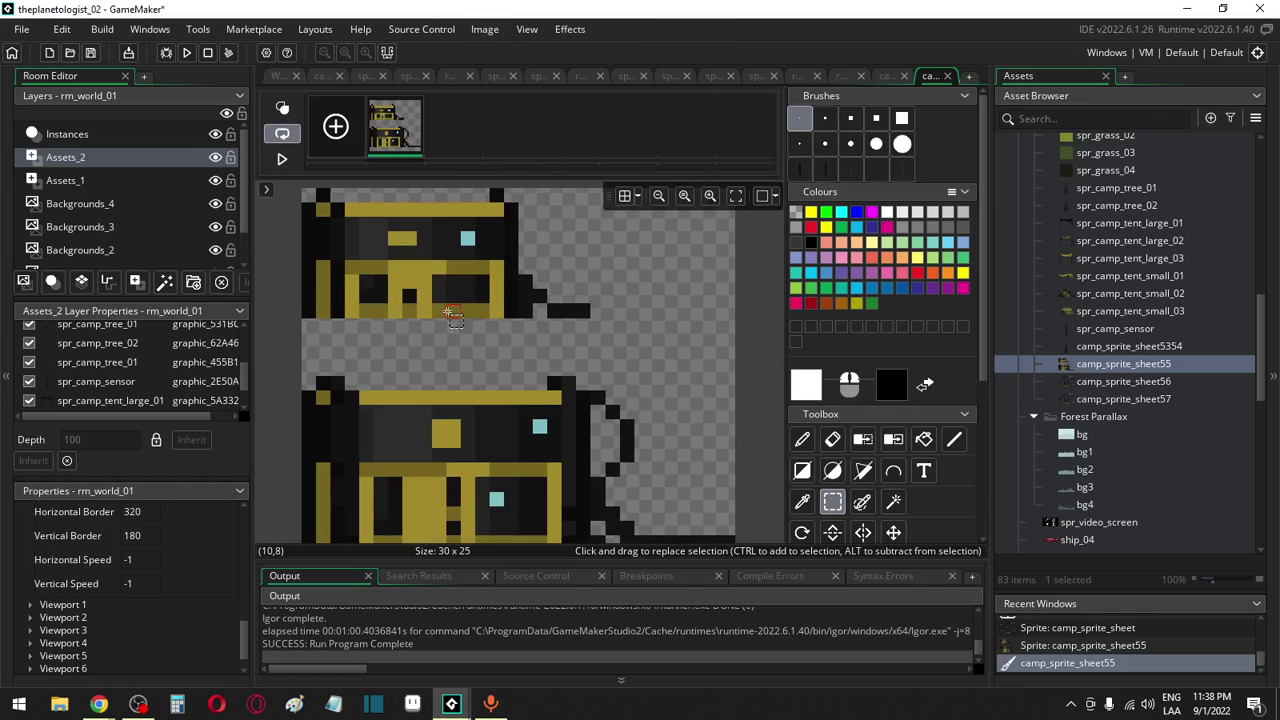
{"action": "left_click", "coordinate": [1099, 366]}
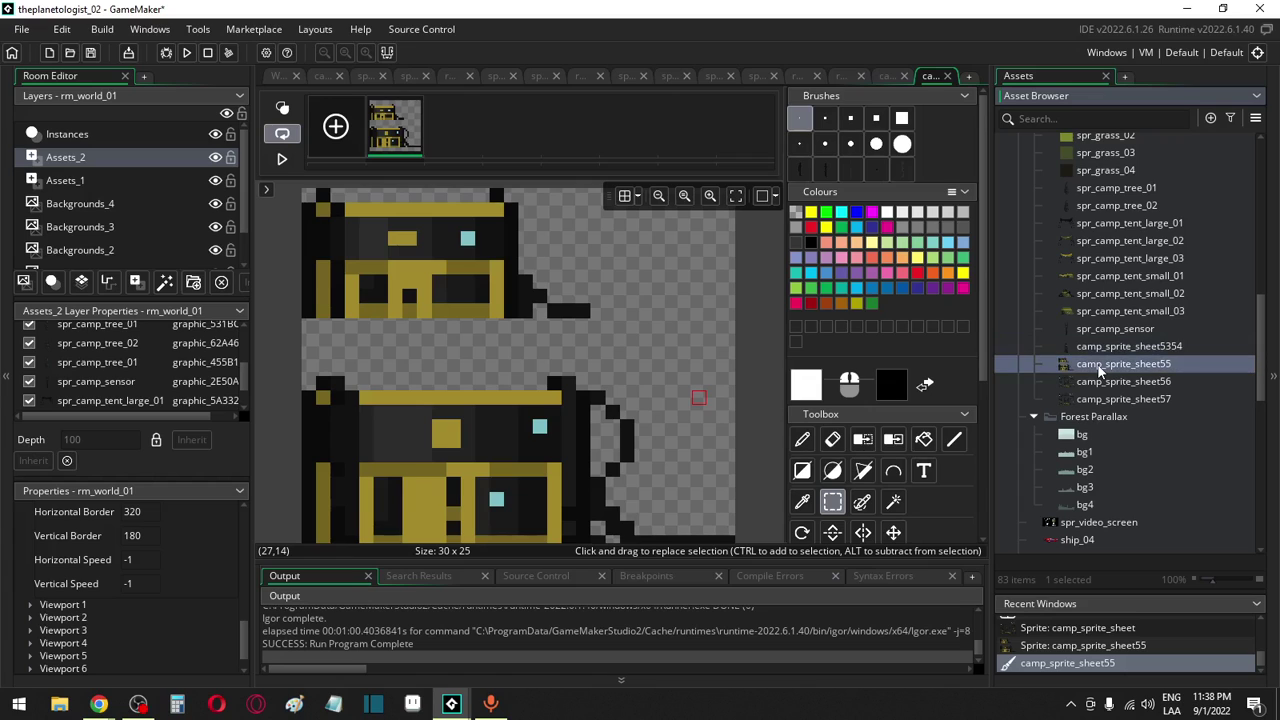
{"action": "key", "text": "ctrl+d"}
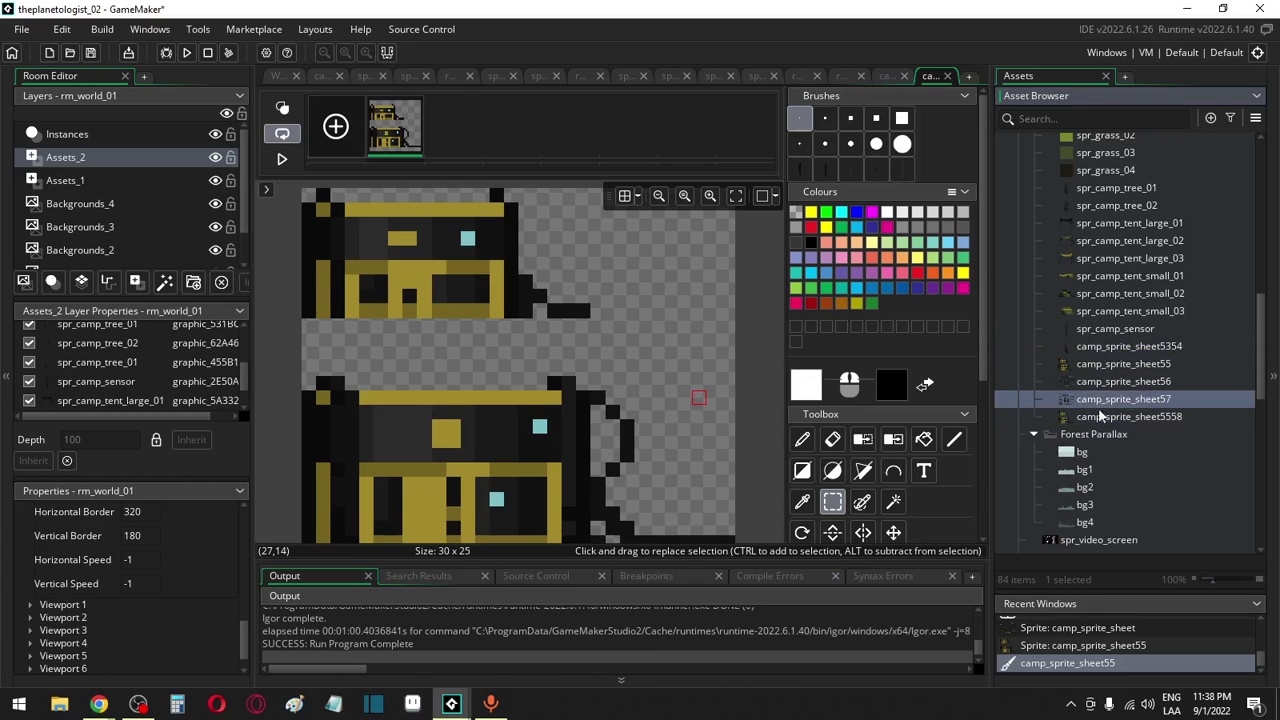
{"action": "key", "text": "Return"}
Erase the lower, larger machine from the camp_sprite_sheet55 image, keeping only the upper one
{"action": "double_click", "coordinate": [1099, 366]}
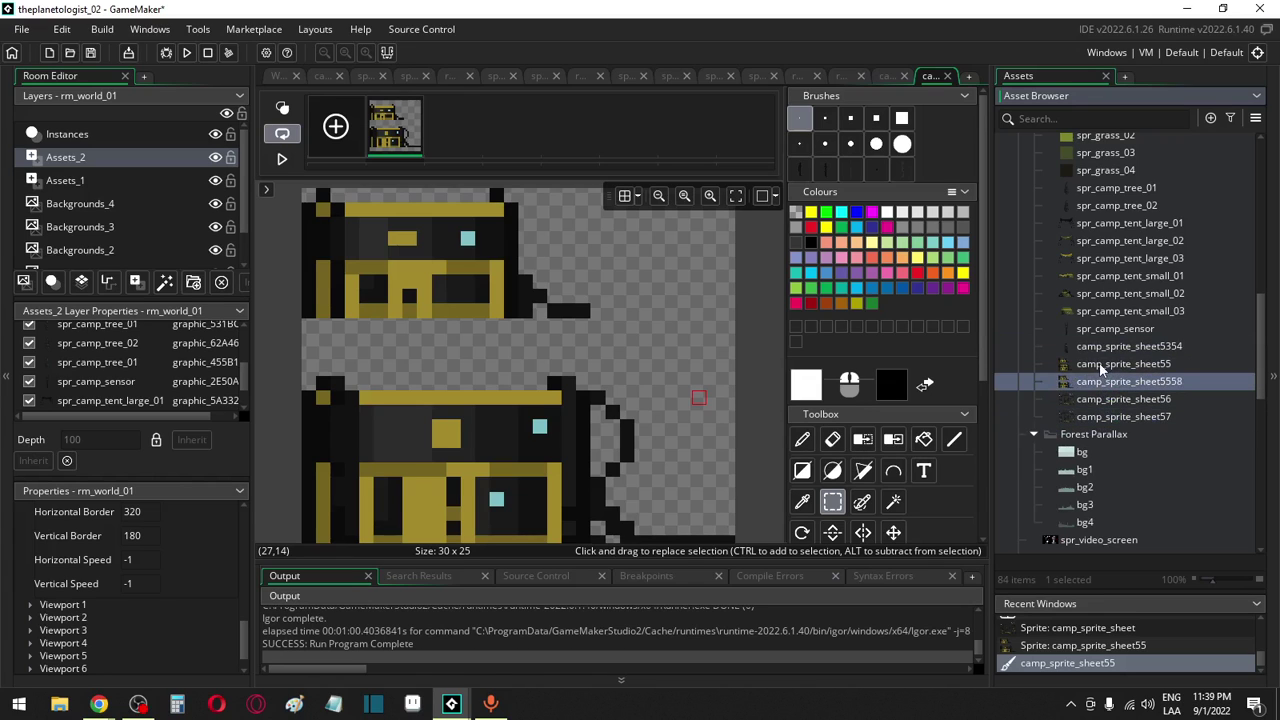
{"action": "left_click", "coordinate": [412, 181]}
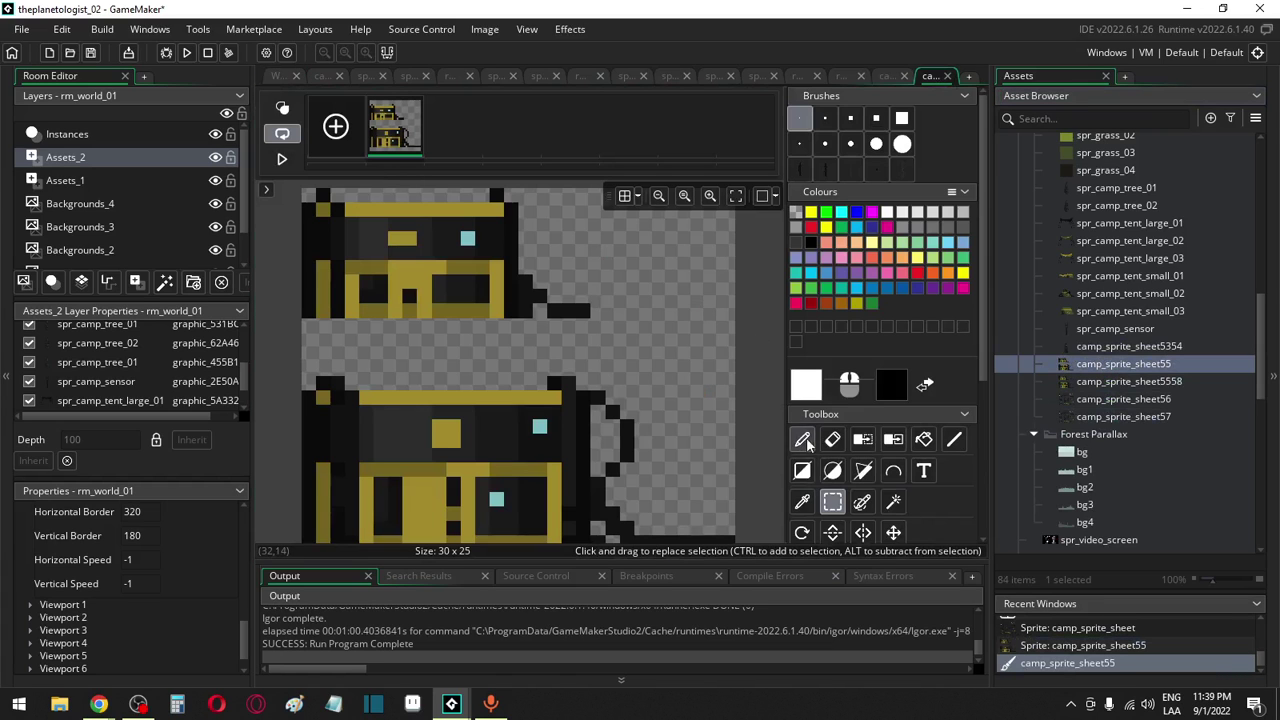
{"action": "left_click", "coordinate": [832, 501]}
{"action": "left_click_drag", "start_coordinate": [274, 360], "coordinate": [779, 625]}
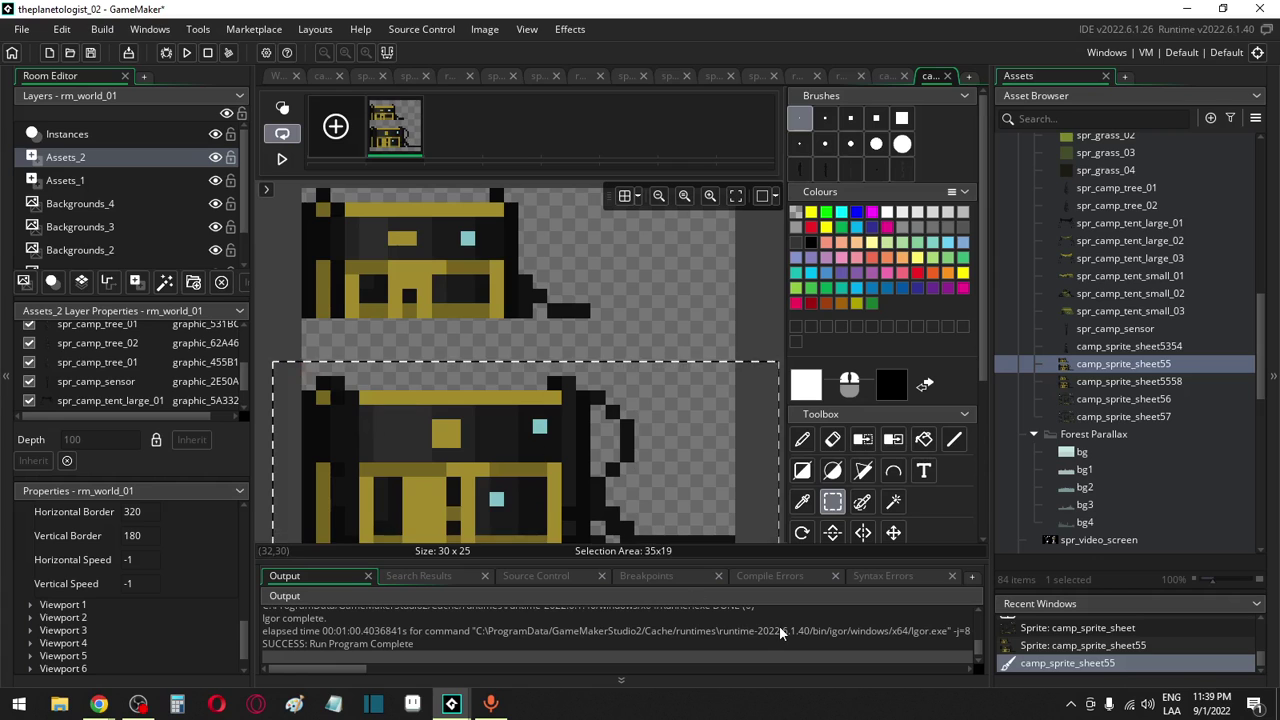
{"action": "key", "text": "Delete"}
Erase the upper, smaller machine from the camp_sprite_sheet5558 image, keeping only the lower one
{"action": "double_click", "coordinate": [1128, 381]}
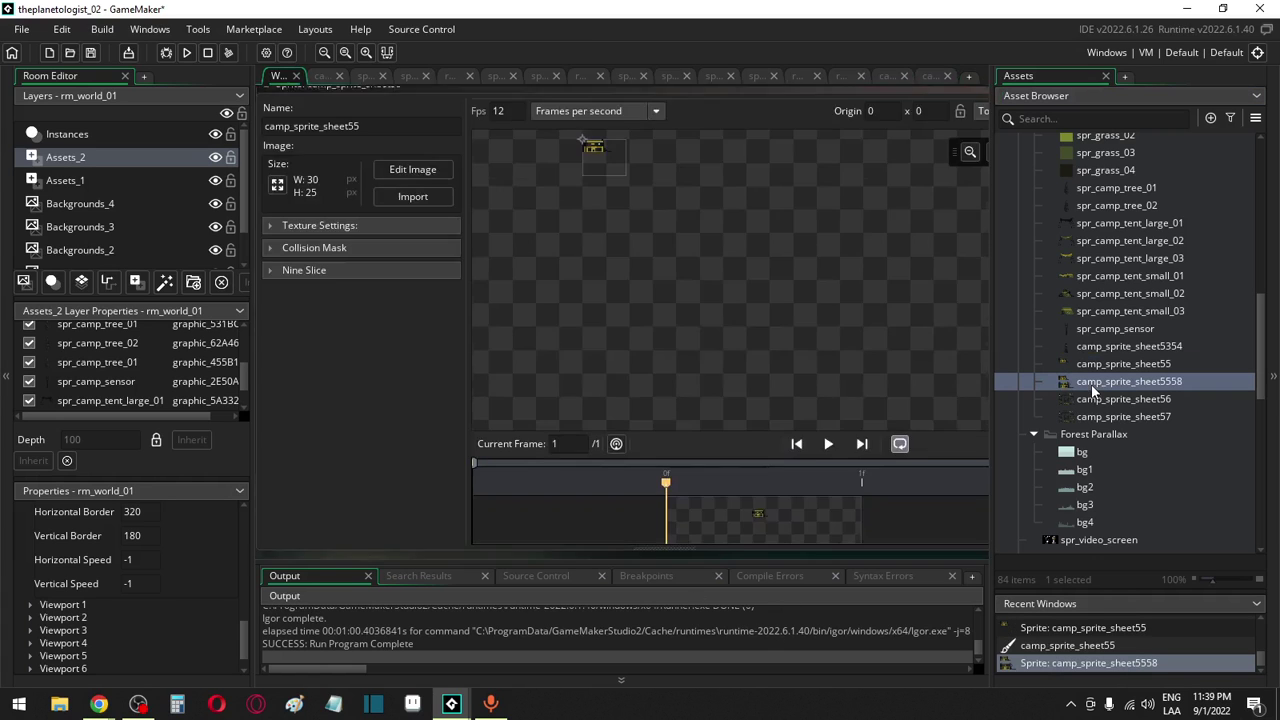
{"action": "left_click", "coordinate": [440, 181]}
{"action": "left_click", "coordinate": [832, 501]}
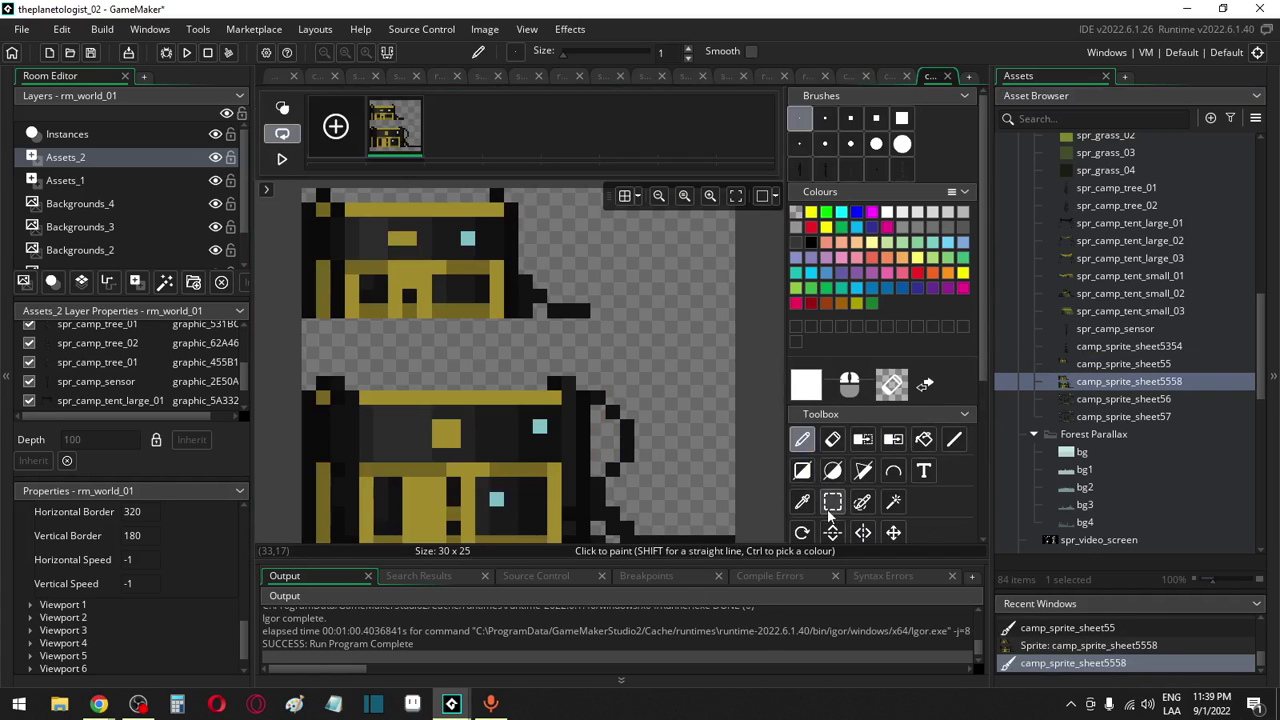
{"action": "left_click_drag", "start_coordinate": [288, 334], "coordinate": [614, 149]}
{"action": "key", "text": "Delete"}
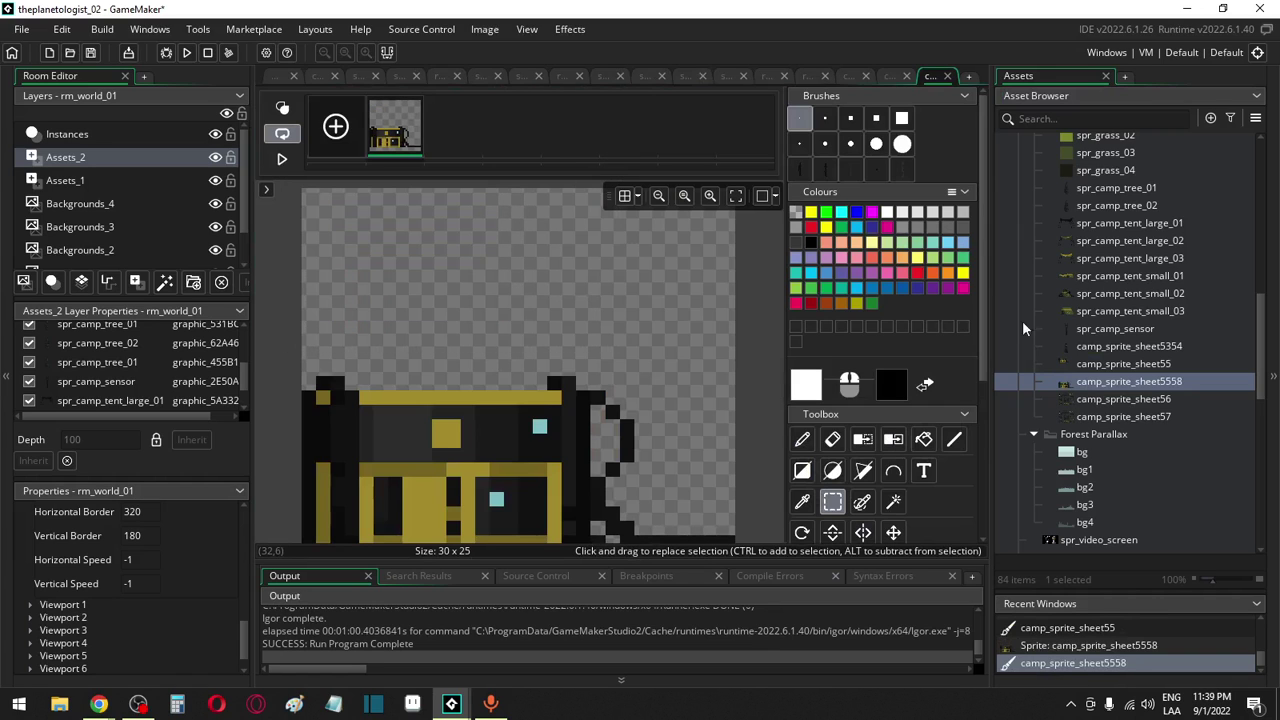
Auto-trim all frames of camp_sprite_sheet55 to fit the smaller machine
{"action": "double_click", "coordinate": [1101, 364]}
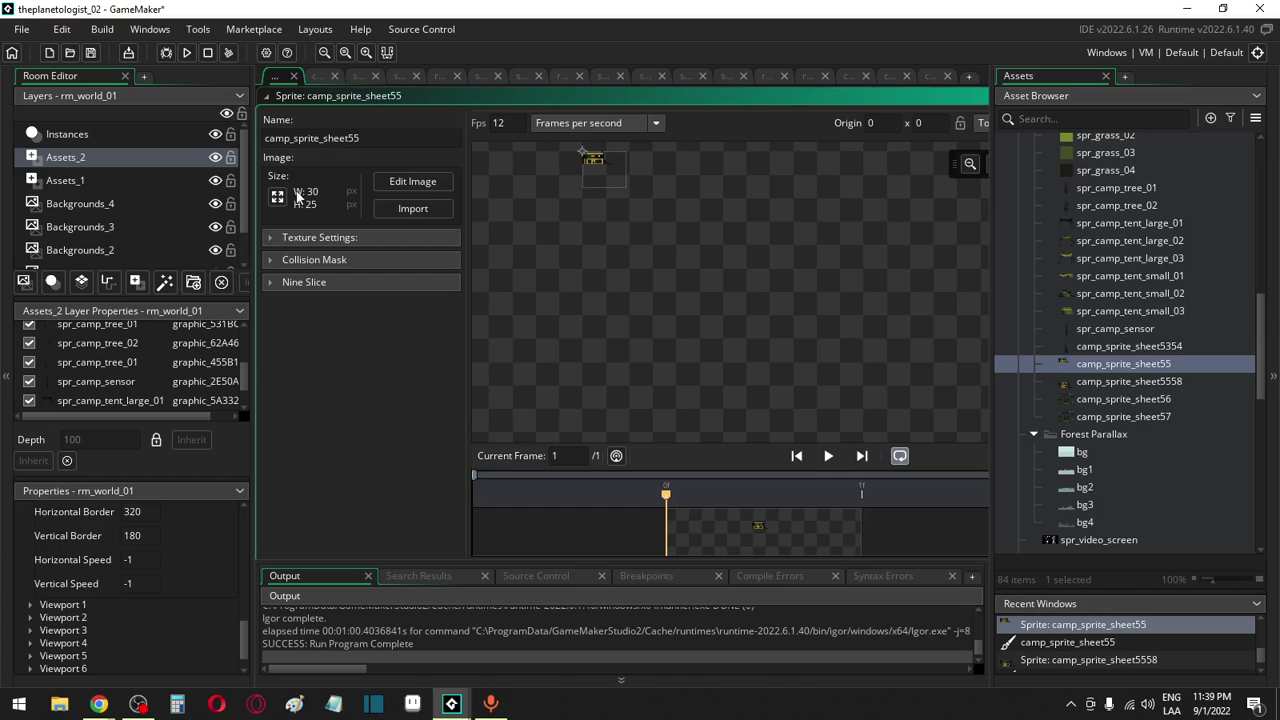
{"action": "left_click", "coordinate": [389, 182]}
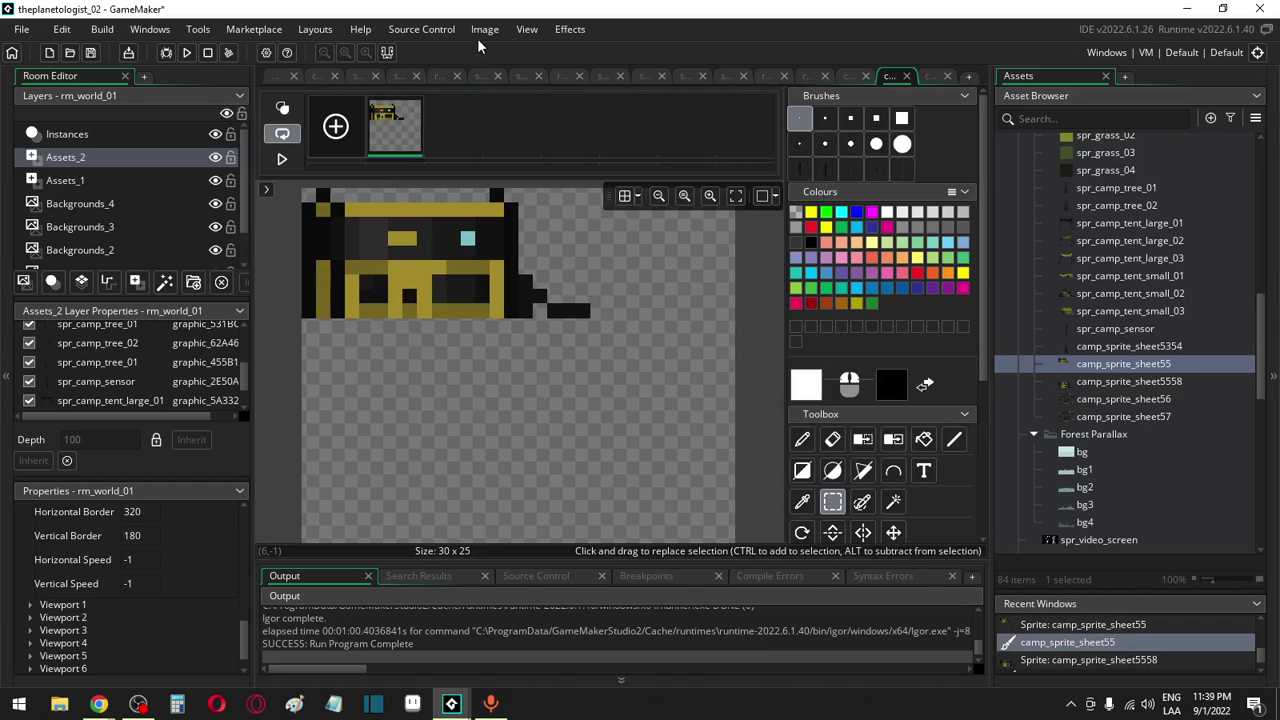
{"action": "left_click", "coordinate": [487, 31]}
{"action": "left_click", "coordinate": [505, 307]}
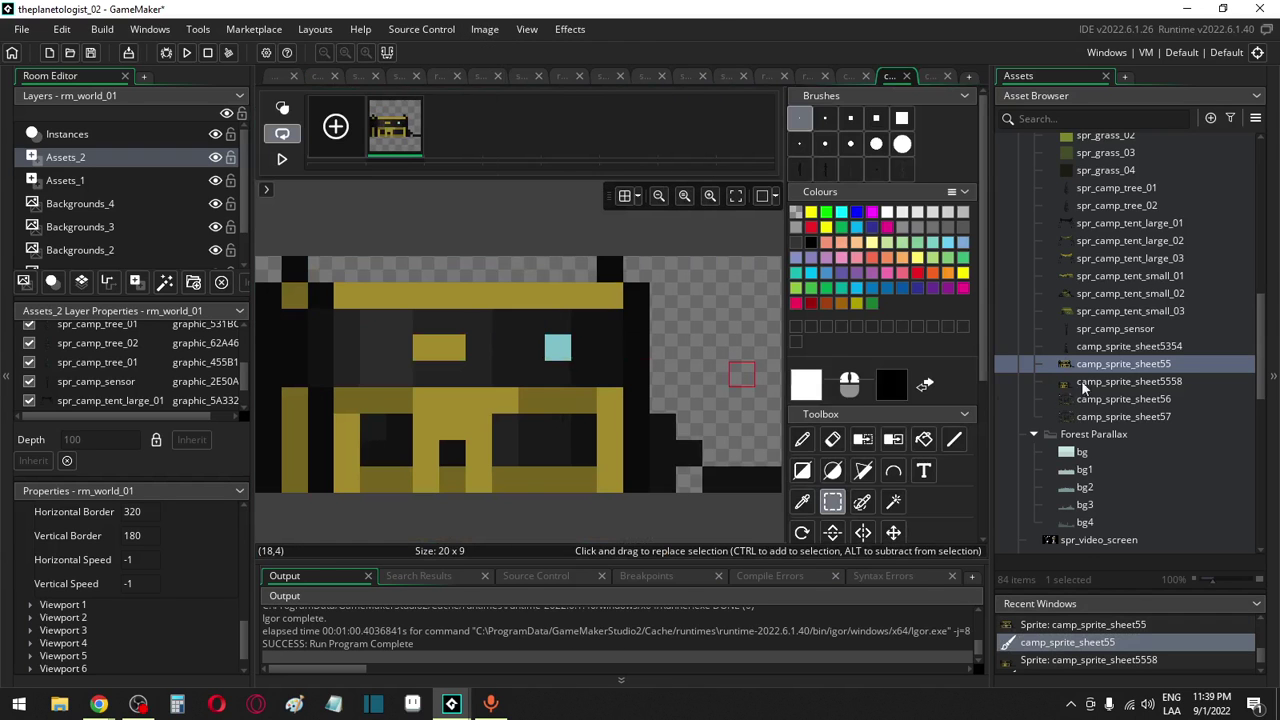
Auto-trim all frames of camp_sprite_sheet5558 to fit the larger machine, check both machine sprites and save the project
{"action": "double_click", "coordinate": [1133, 380]}
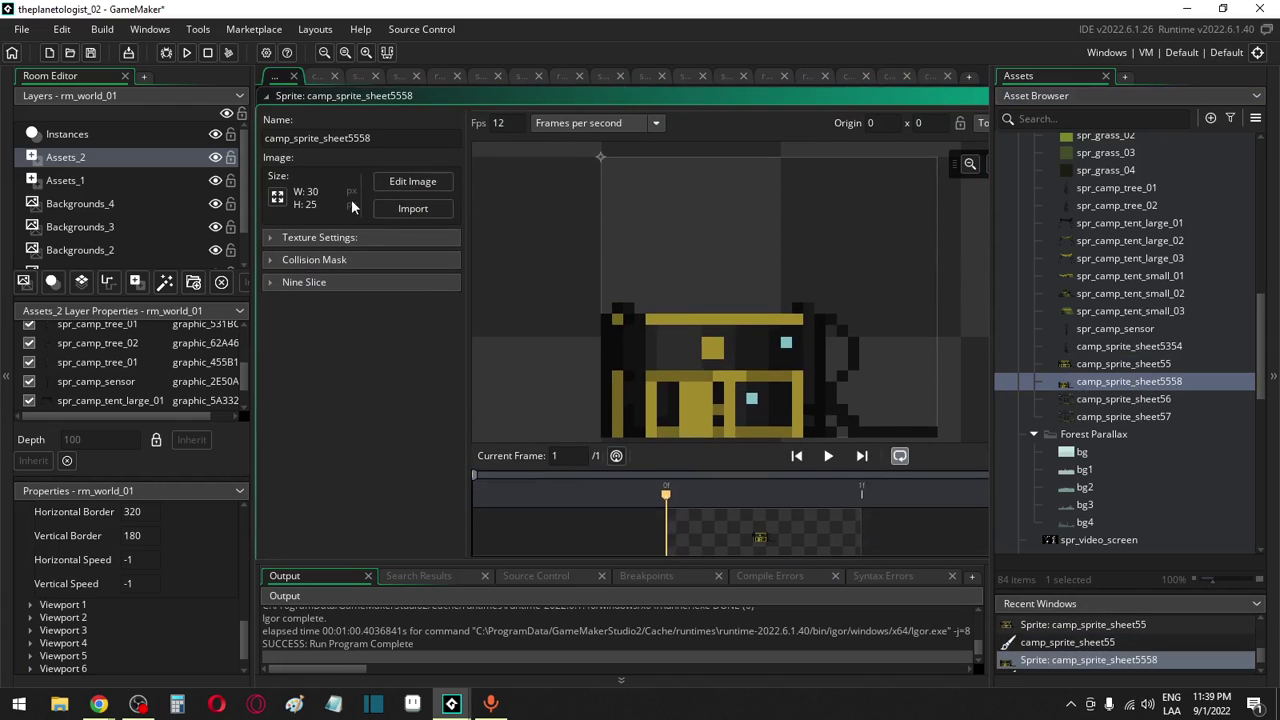
{"action": "left_click", "coordinate": [396, 180]}
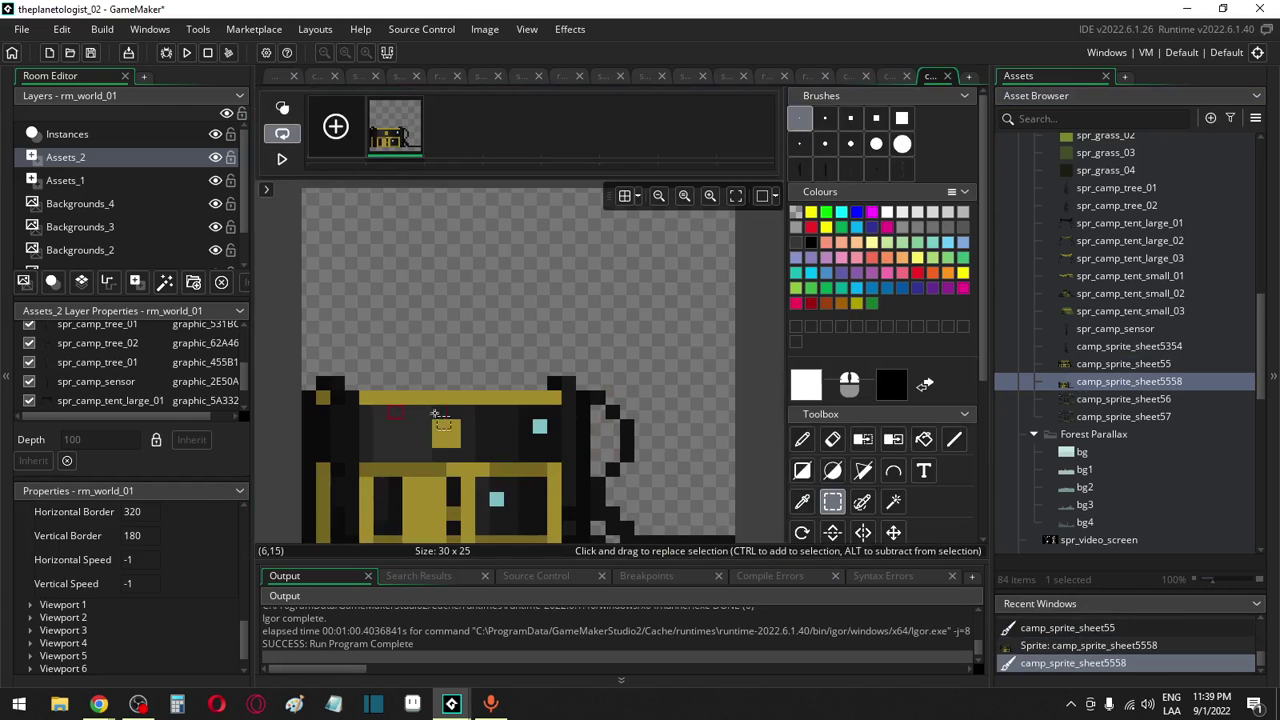
{"action": "left_click", "coordinate": [484, 29]}
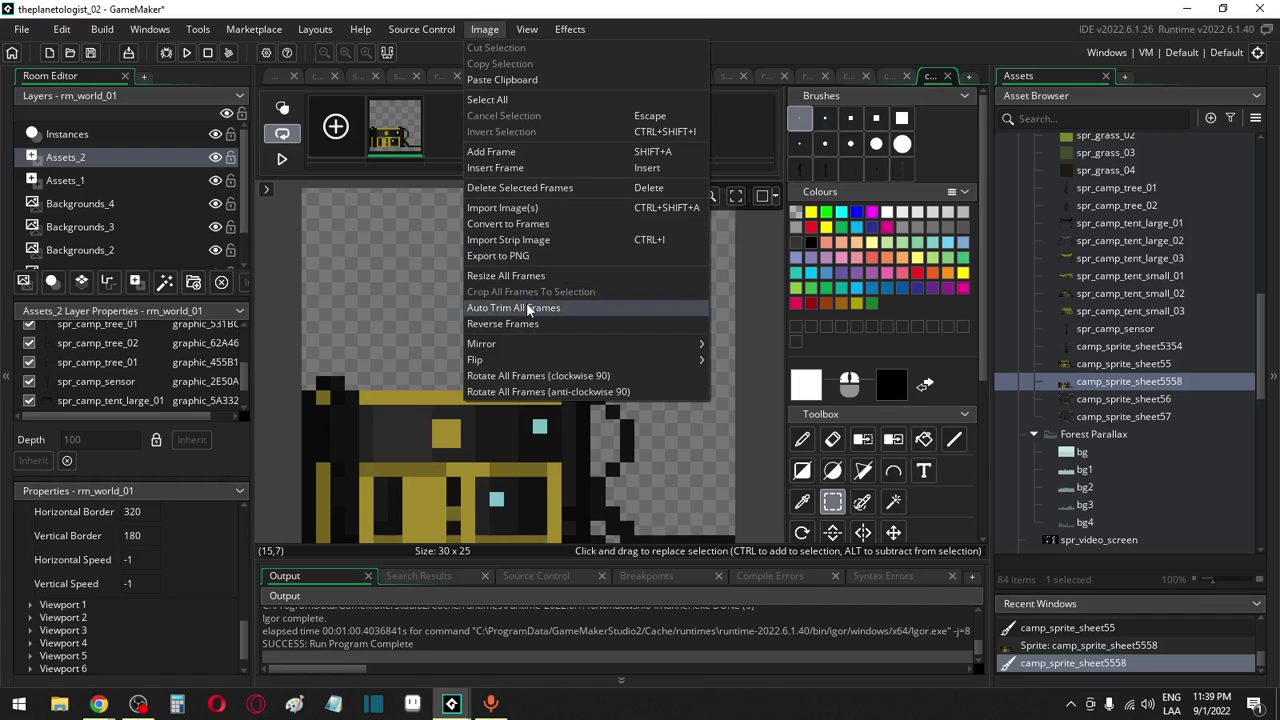
{"action": "left_click", "coordinate": [505, 307]}
{"action": "double_click", "coordinate": [1095, 365]}
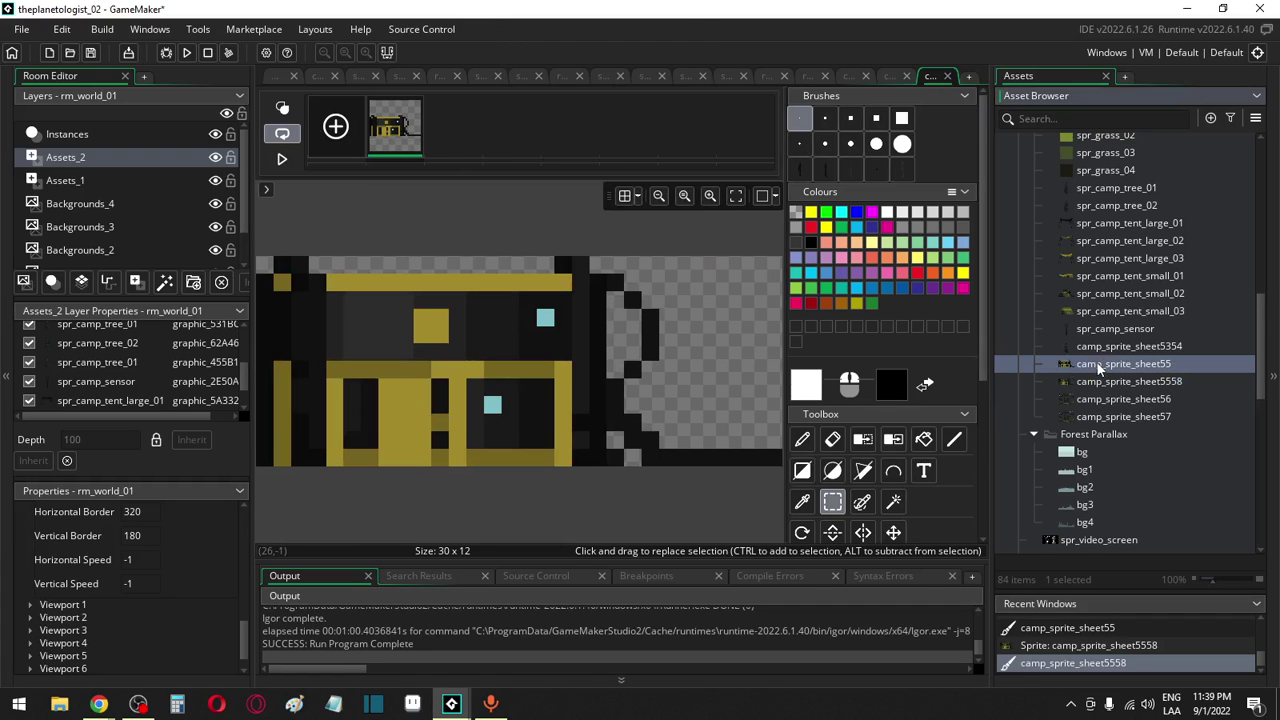
{"action": "double_click", "coordinate": [1097, 382]}
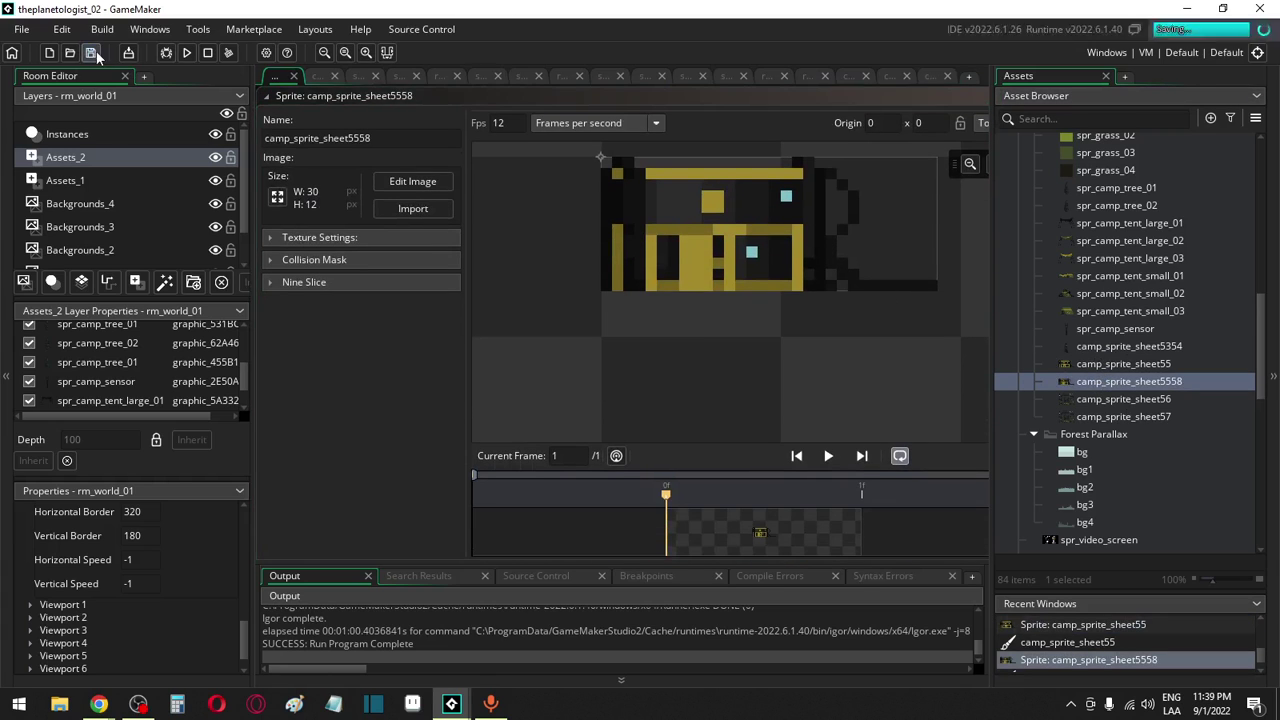
Open the camp_sprite_sheet56 image and erase the towers, yellow machines, chairs, crates and Camp title from its upper area
{"action": "double_click", "coordinate": [1100, 399]}
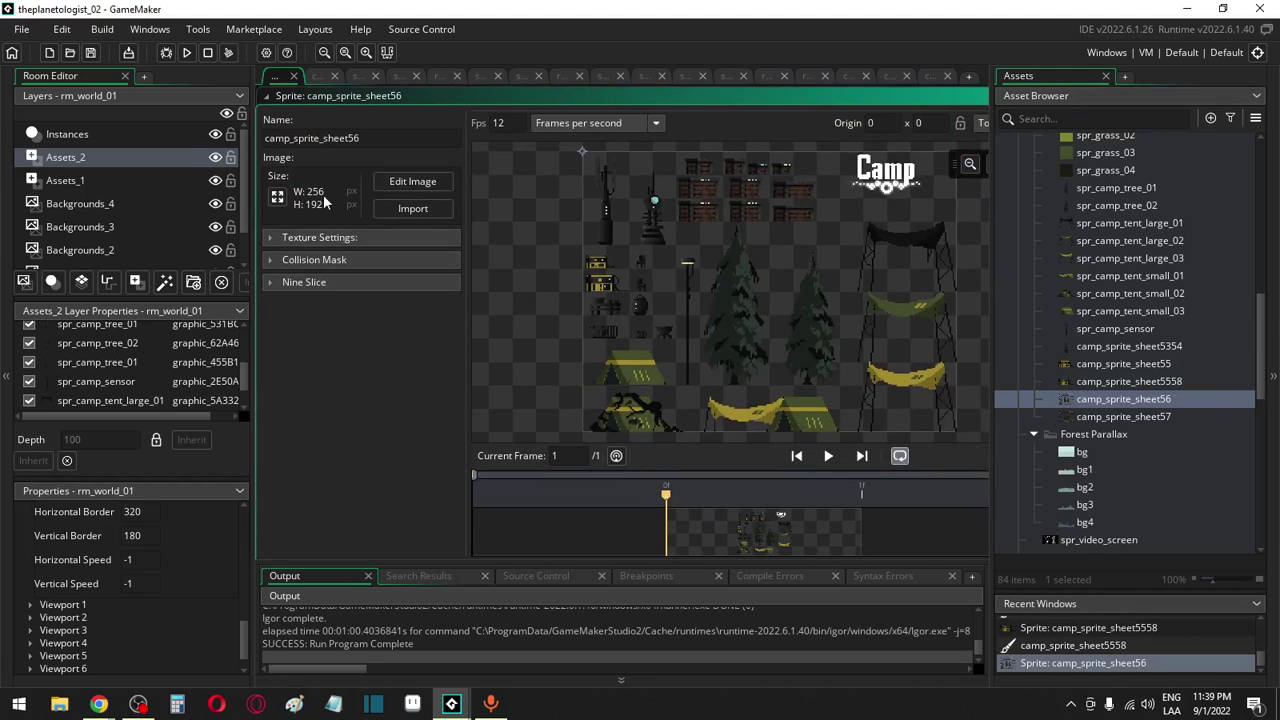
{"action": "left_click", "coordinate": [410, 176]}
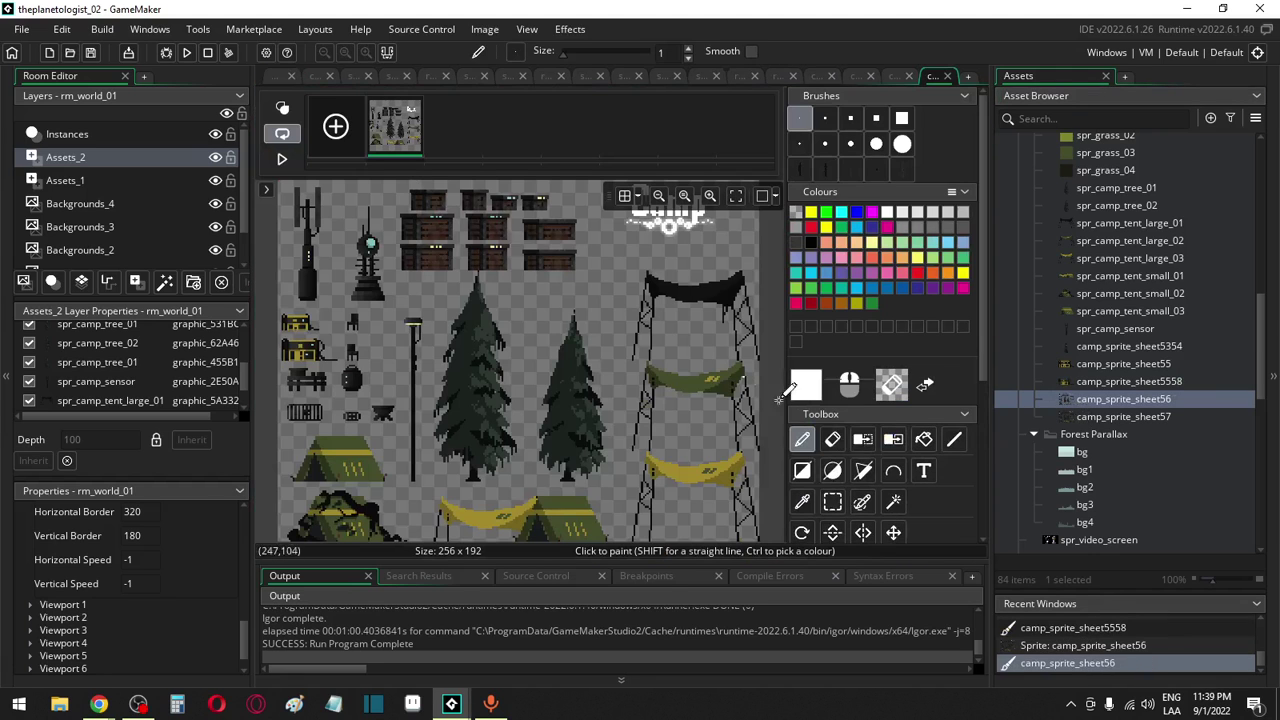
{"action": "left_click", "coordinate": [832, 501]}
{"action": "mouse_move", "coordinate": [287, 190]}
{"action": "left_mouse_down"}
{"action": "mouse_move", "coordinate": [338, 355]}
{"action": "mouse_move", "coordinate": [334, 510]}
{"action": "mouse_move", "coordinate": [340, 364]}
{"action": "left_mouse_up"}
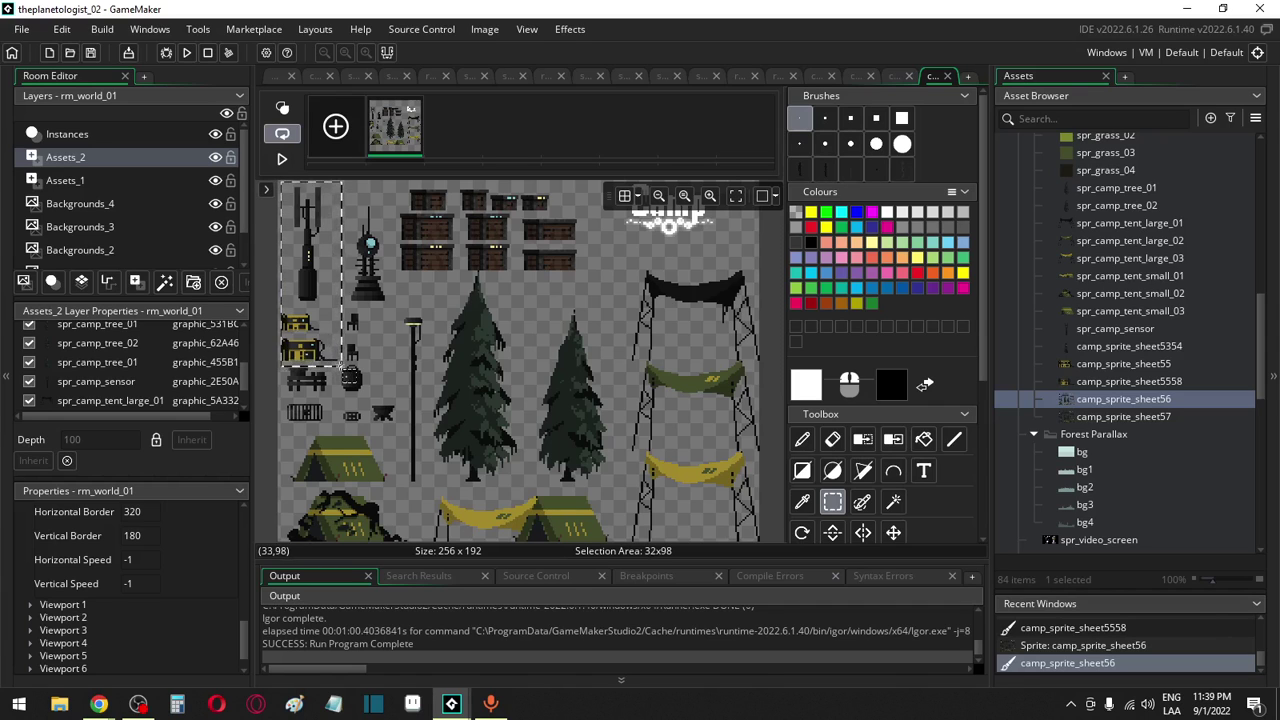
{"action": "key", "text": "Delete"}
{"action": "left_click_drag", "start_coordinate": [323, 190], "coordinate": [532, 364]}
{"action": "key", "text": "Delete"}
{"action": "left_click_drag", "start_coordinate": [463, 304], "coordinate": [520, 310]}
{"action": "left_click_drag", "start_coordinate": [526, 190], "coordinate": [764, 313]}
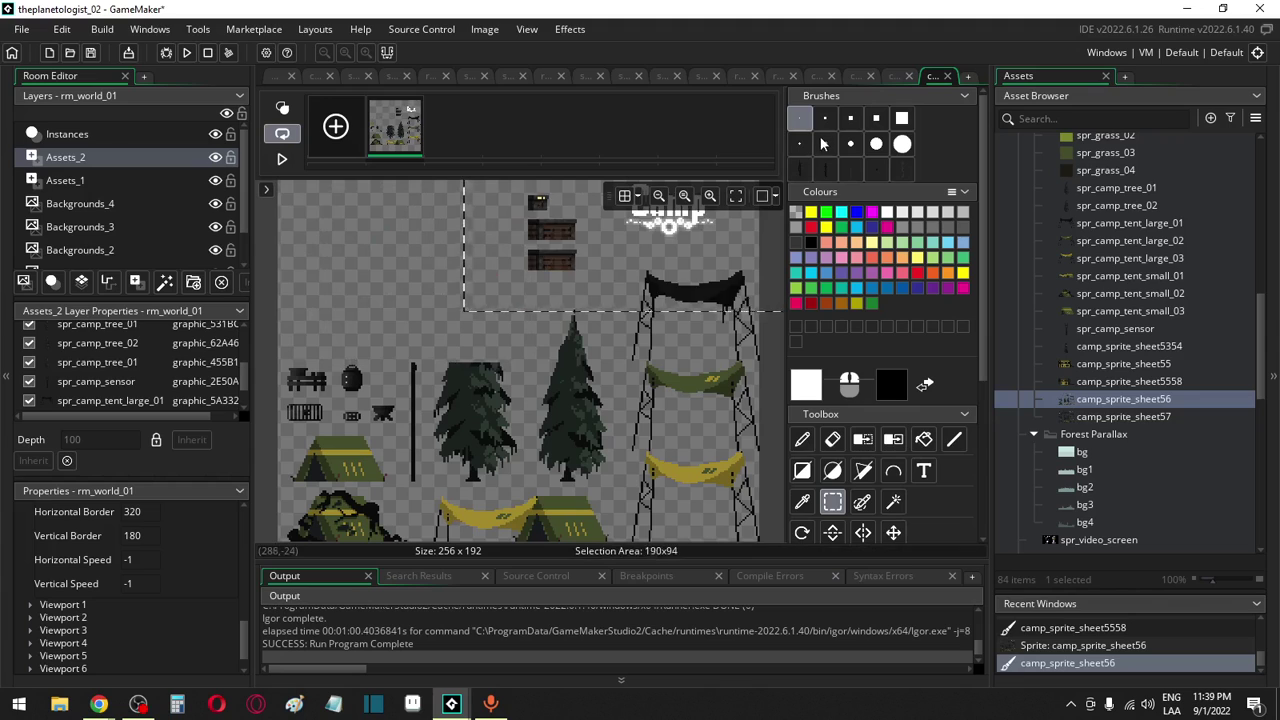
{"action": "key", "text": "Delete"}
Erase the remaining tents, trees and small props from camp_sprite_sheet56, keeping only the dark bench, and auto-trim all frames
{"action": "mouse_move", "coordinate": [628, 312]}
{"action": "left_mouse_down"}
{"action": "mouse_move", "coordinate": [760, 338]}
{"action": "mouse_move", "coordinate": [762, 542]}
{"action": "left_mouse_up"}
{"action": "key", "text": "Delete"}
{"action": "mouse_move", "coordinate": [702, 278]}
{"action": "left_mouse_down"}
{"action": "mouse_move", "coordinate": [672, 590]}
{"action": "mouse_move", "coordinate": [366, 612]}
{"action": "left_mouse_up"}
{"action": "key", "text": "Delete"}
{"action": "left_click_drag", "start_coordinate": [409, 350], "coordinate": [335, 550]}
{"action": "scroll", "coordinate": [389, 502], "scroll_direction": "down", "scroll_amount": 2}
{"action": "key", "text": "Delete"}
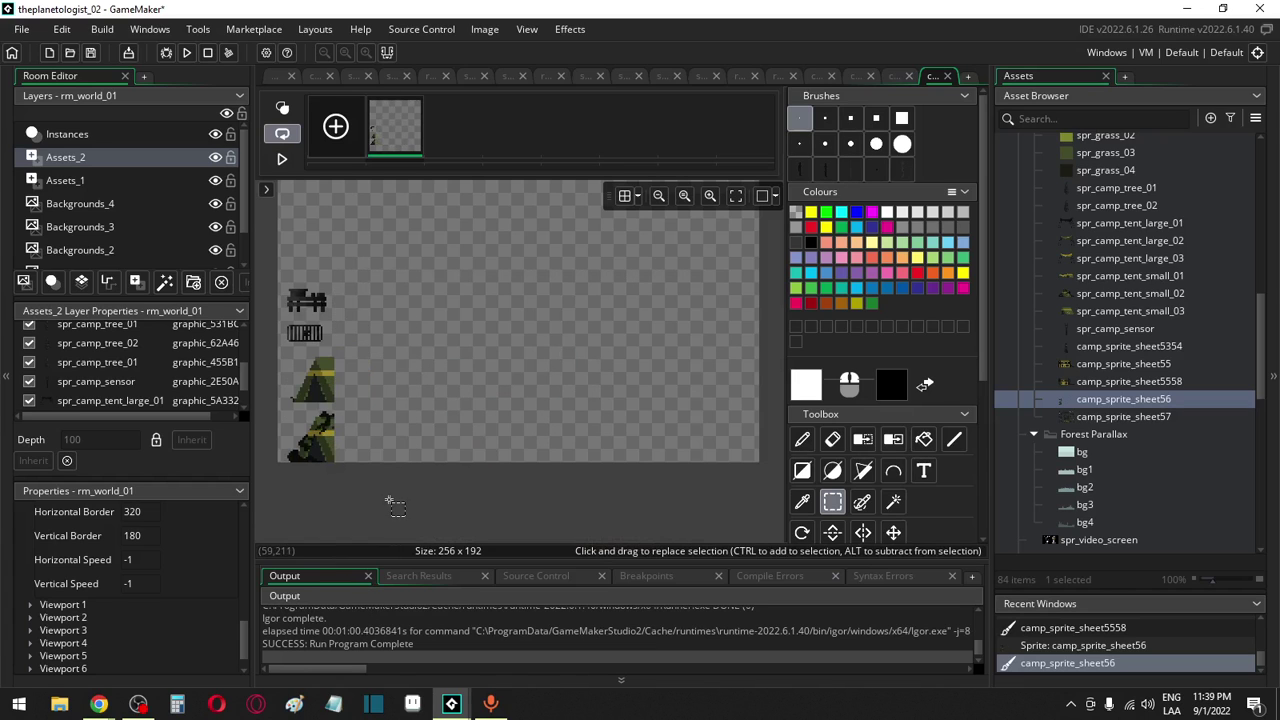
{"action": "mouse_move", "coordinate": [396, 505]}
{"action": "left_mouse_down"}
{"action": "mouse_move", "coordinate": [314, 368]}
{"action": "mouse_move", "coordinate": [268, 321]}
{"action": "left_mouse_up"}
{"action": "key", "text": "Delete"}
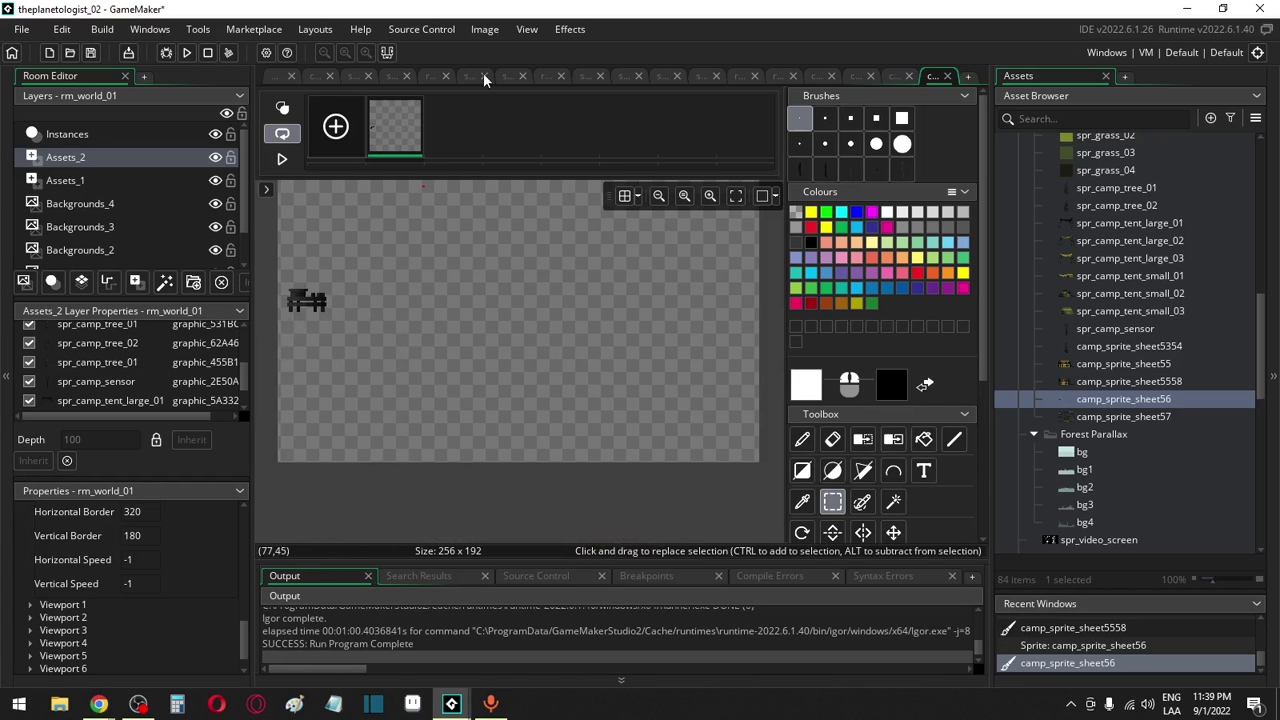
{"action": "left_click", "coordinate": [485, 29]}
{"action": "left_click", "coordinate": [536, 310]}
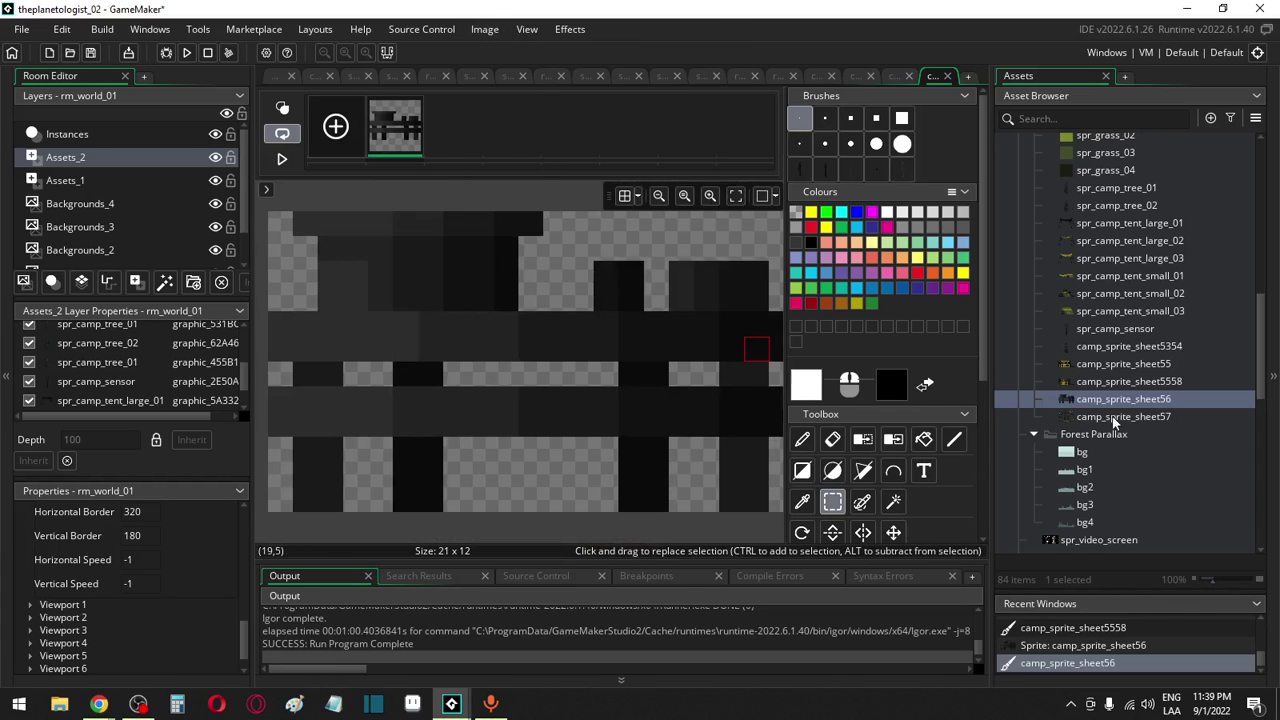
Open the camp_sprite_sheet57 image and erase everything above and to the right of the small slatted crate
{"action": "double_click", "coordinate": [1119, 418]}
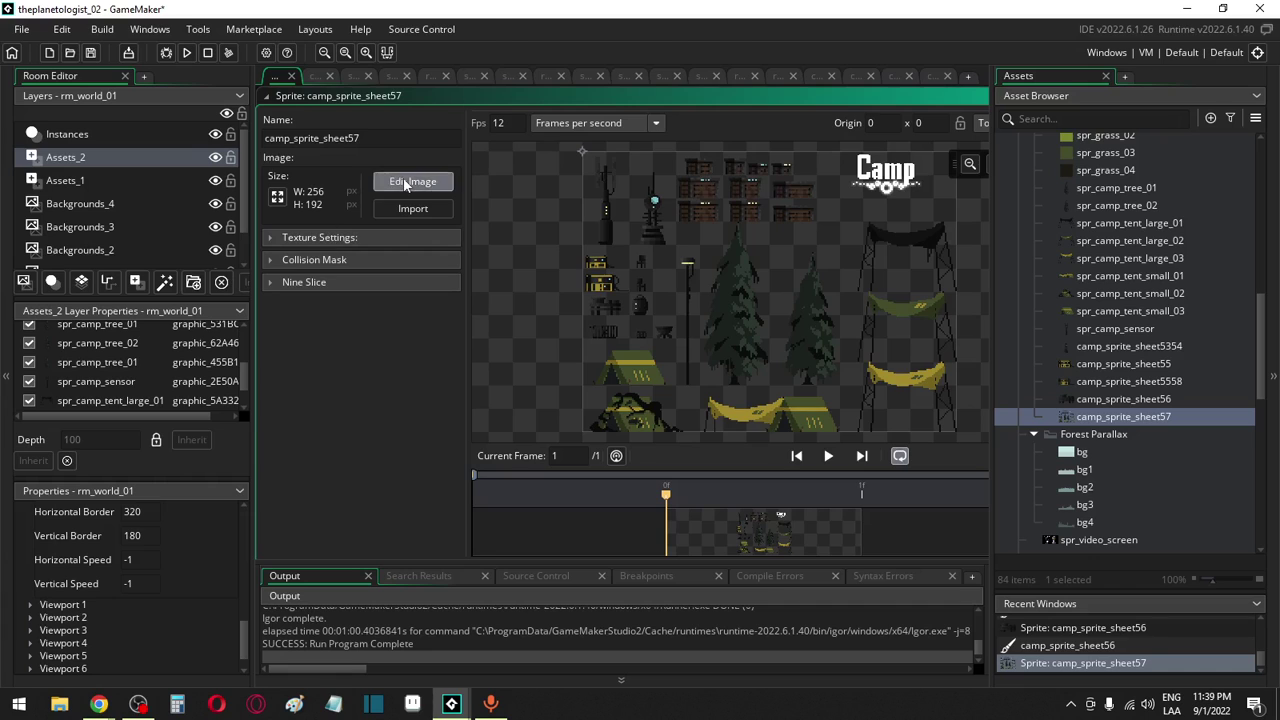
{"action": "left_click", "coordinate": [406, 183]}
{"action": "left_click", "coordinate": [832, 501]}
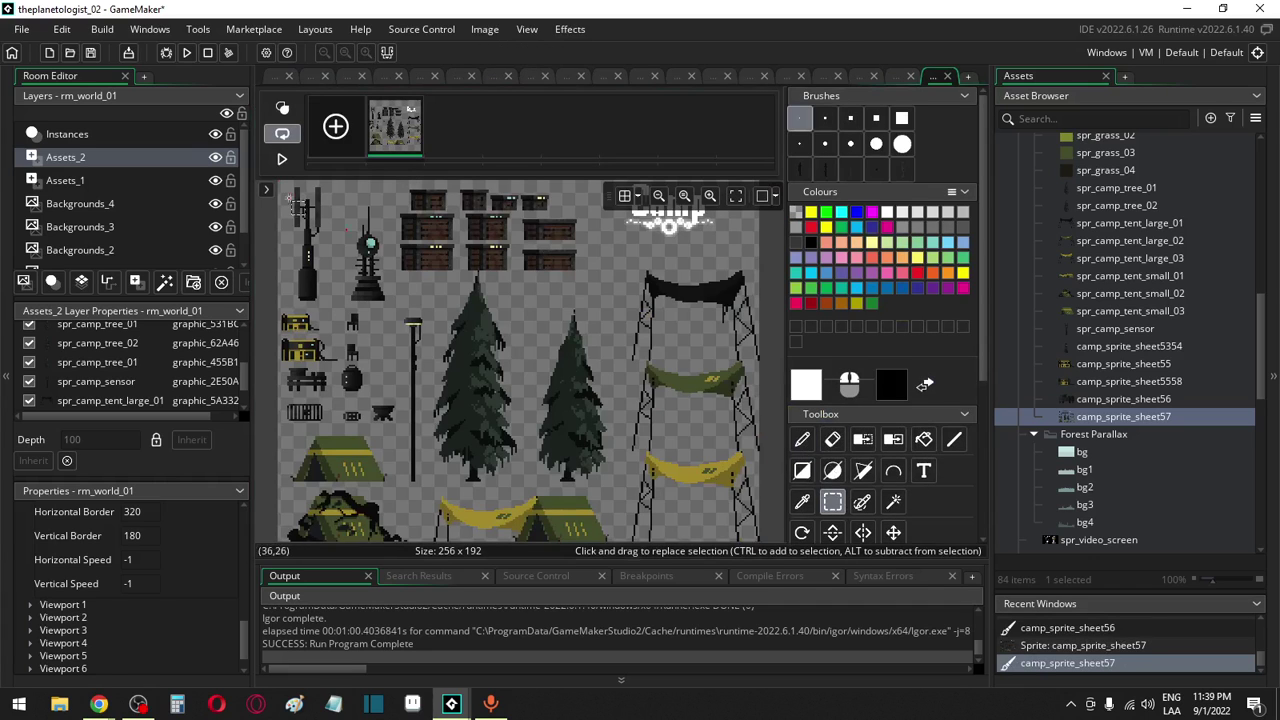
{"action": "left_click_drag", "start_coordinate": [284, 185], "coordinate": [880, 400]}
{"action": "key", "text": "Delete"}
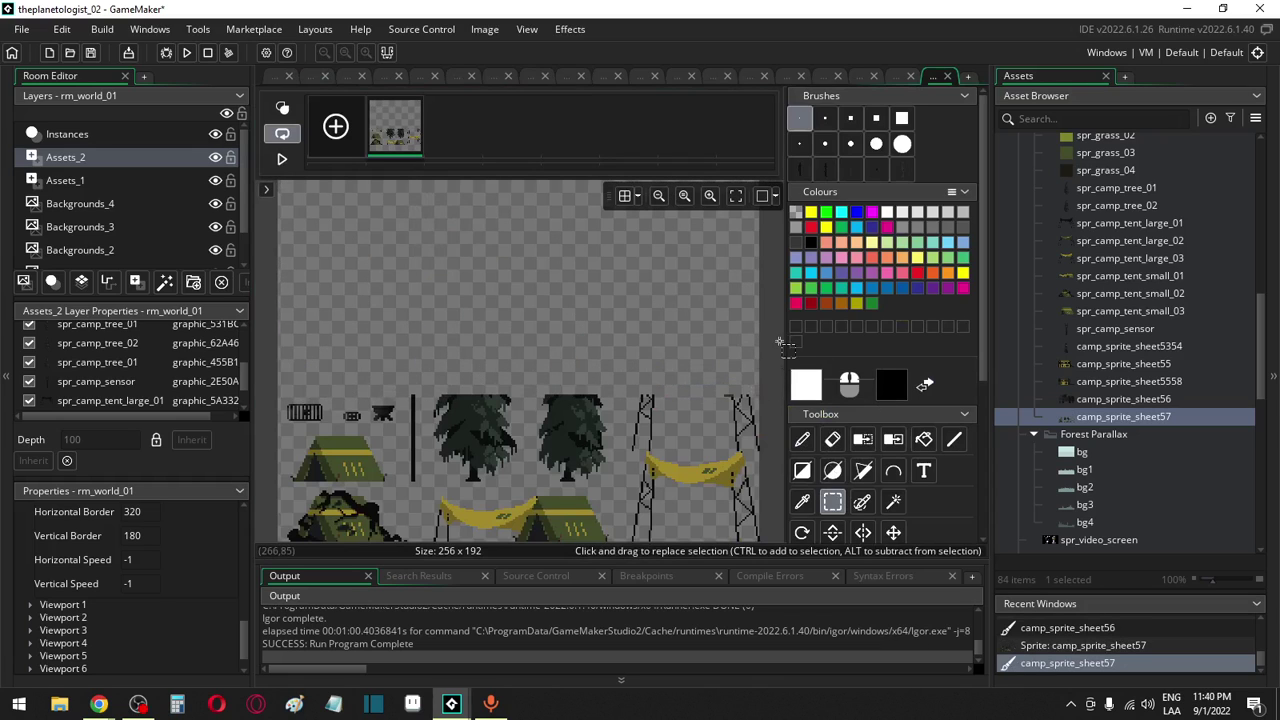
{"action": "left_click_drag", "start_coordinate": [812, 345], "coordinate": [341, 591]}
{"action": "key", "text": "Delete"}
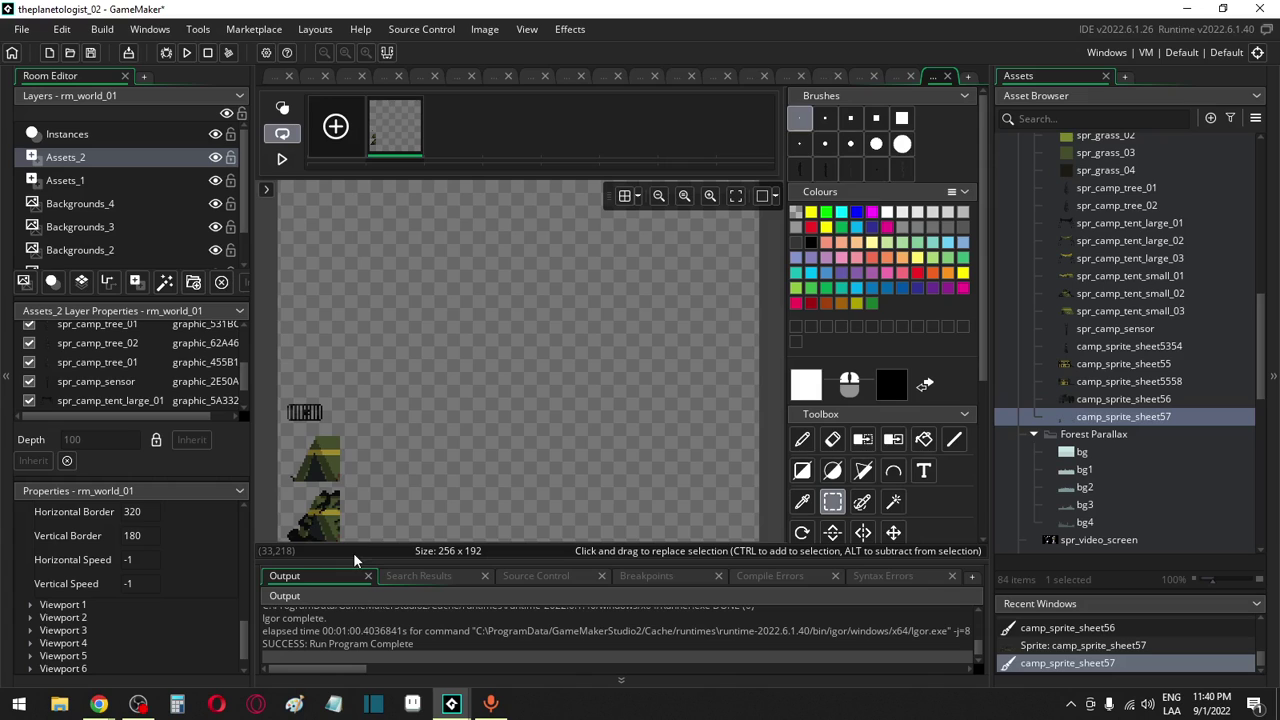
Erase the tent remains below the slatted crate in camp_sprite_sheet57 and auto-trim all frames
{"action": "scroll", "coordinate": [421, 451], "scroll_direction": "down", "scroll_amount": 3}
{"action": "left_click_drag", "start_coordinate": [270, 447], "coordinate": [364, 273]}
{"action": "key", "text": "Delete"}
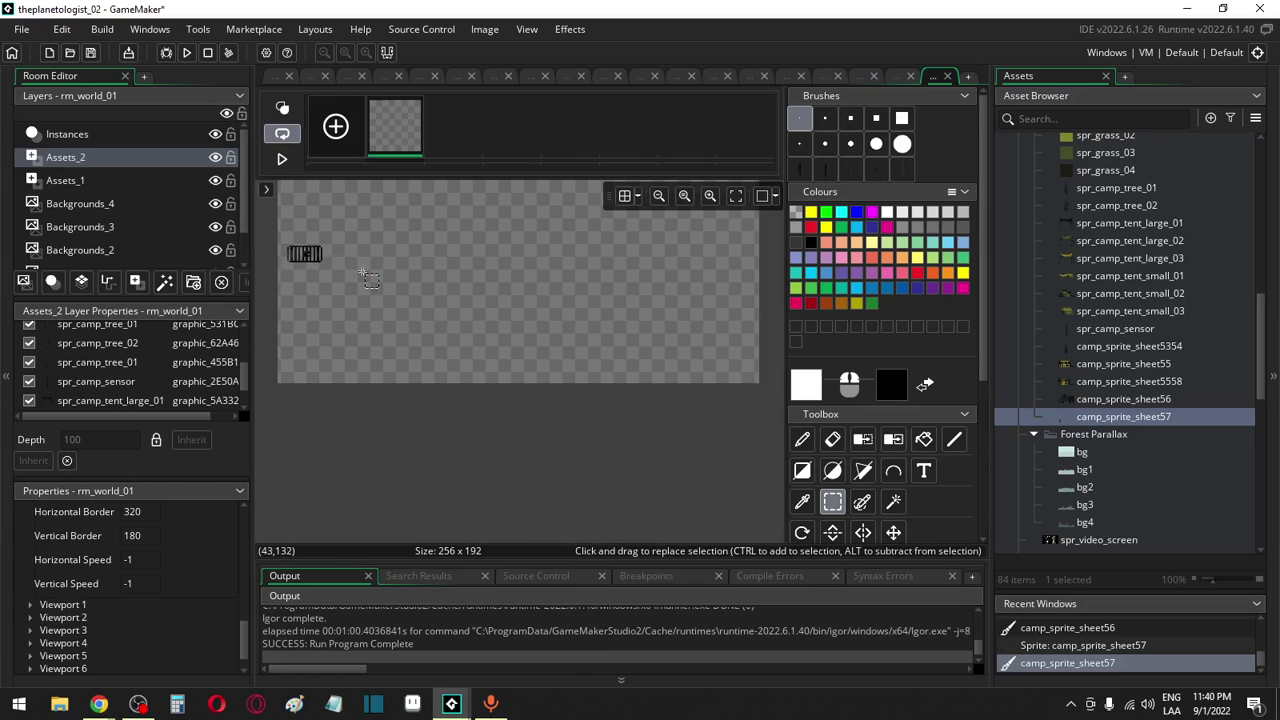
{"action": "left_click", "coordinate": [492, 33]}
{"action": "left_click", "coordinate": [553, 304]}
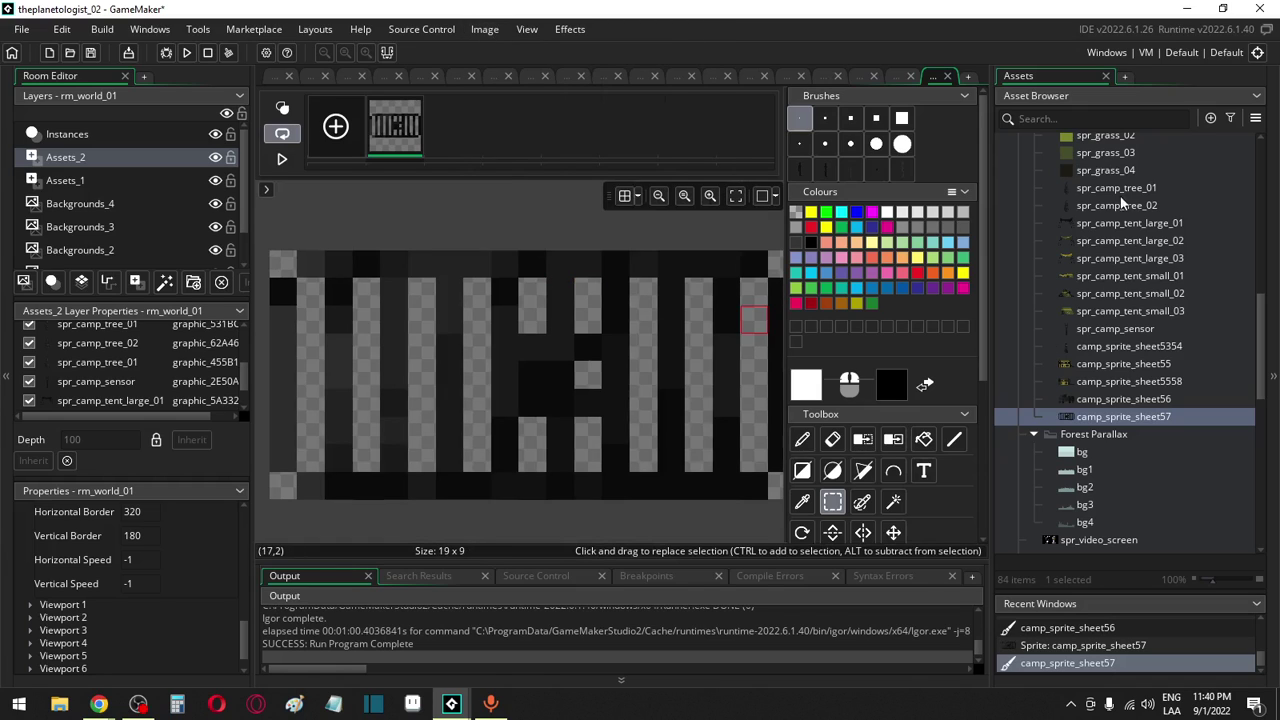
Duplicate the full camp_sprite_sheet and its new copies until there are six uncut copies
{"action": "scroll", "coordinate": [1110, 230], "scroll_direction": "up", "scroll_amount": 5}
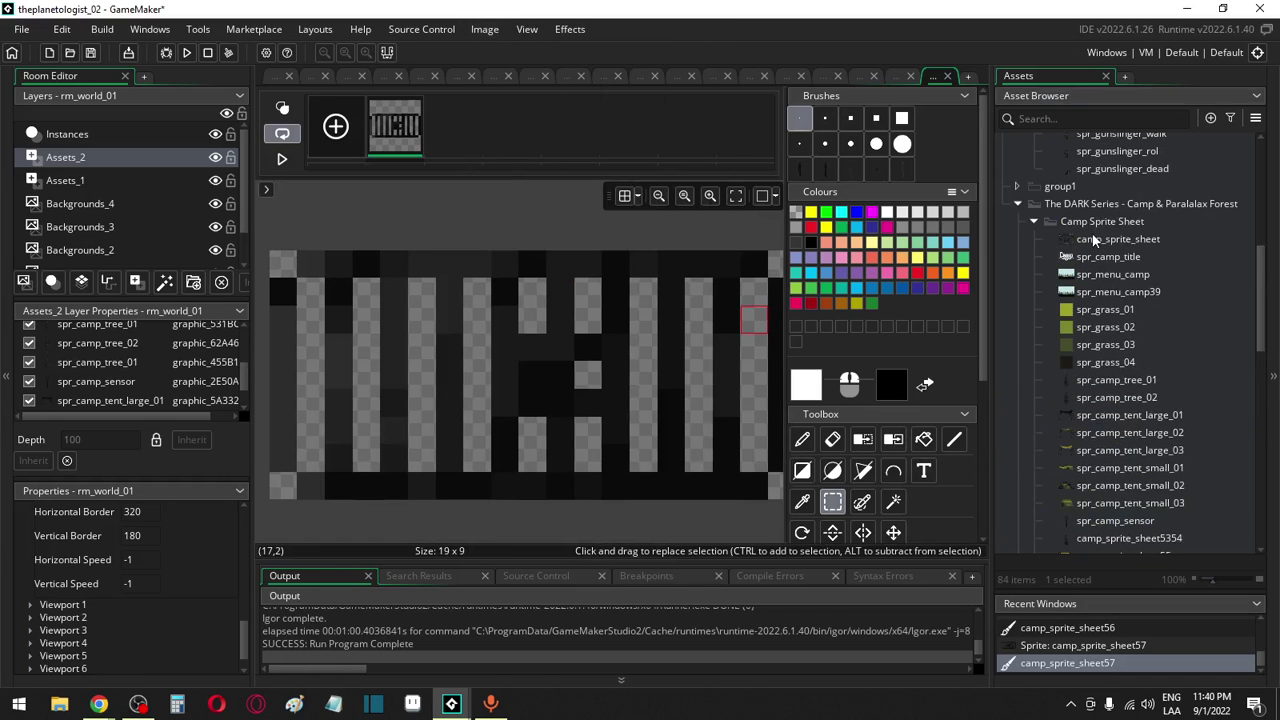
{"action": "left_click", "coordinate": [1094, 240]}
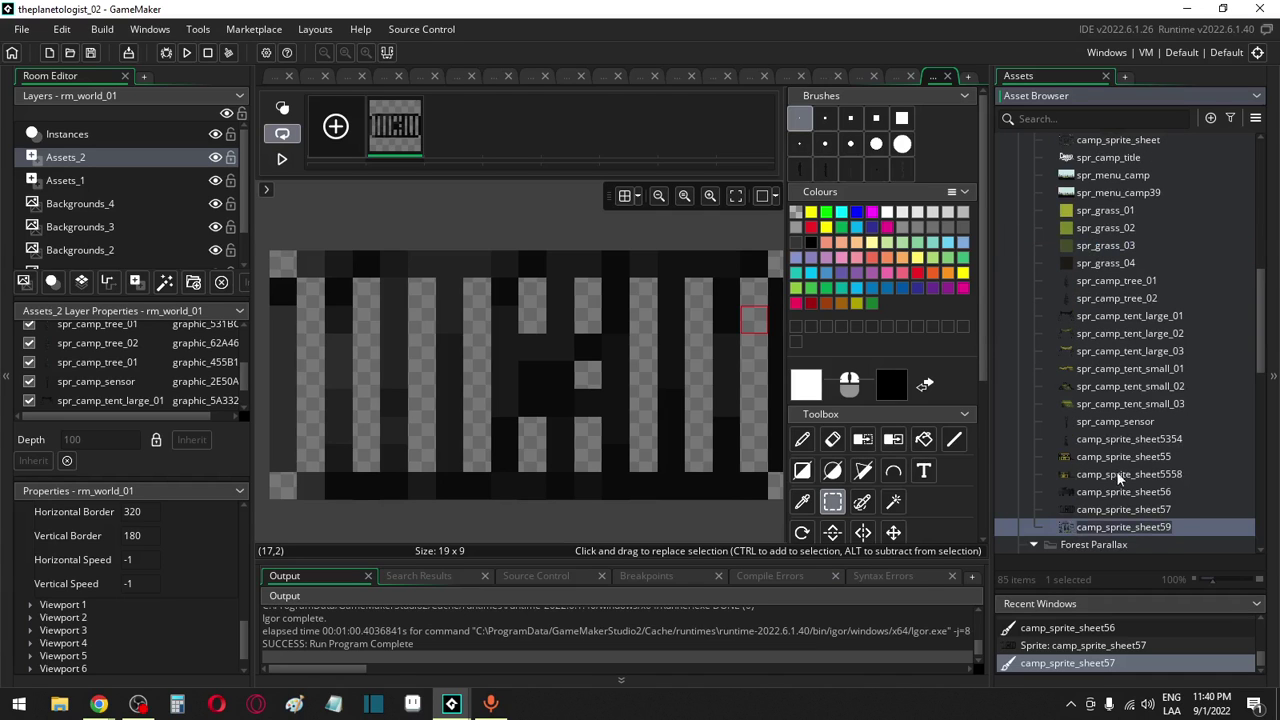
{"action": "double_click", "coordinate": [1113, 527]}
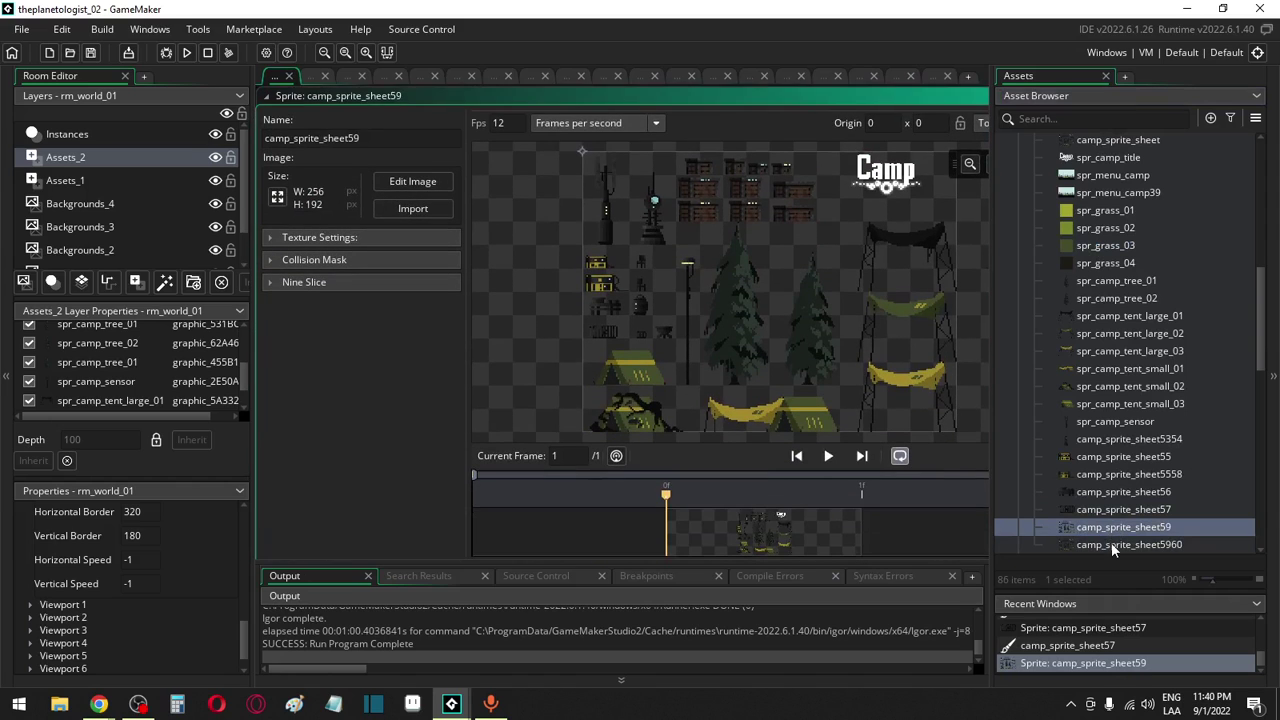
{"action": "key", "text": "ctrl+d"}
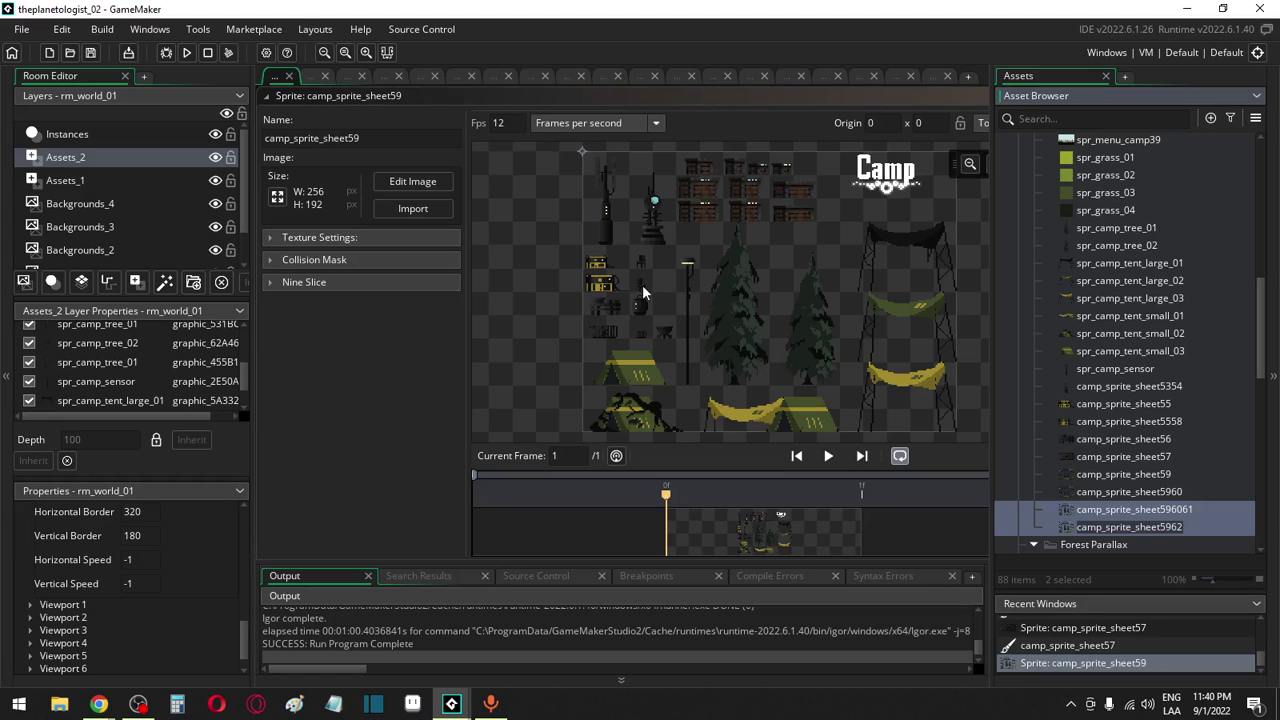
{"action": "left_click", "coordinate": [1106, 528], "text": "ctrl"}
{"action": "left_click", "coordinate": [1105, 528], "text": "ctrl"}
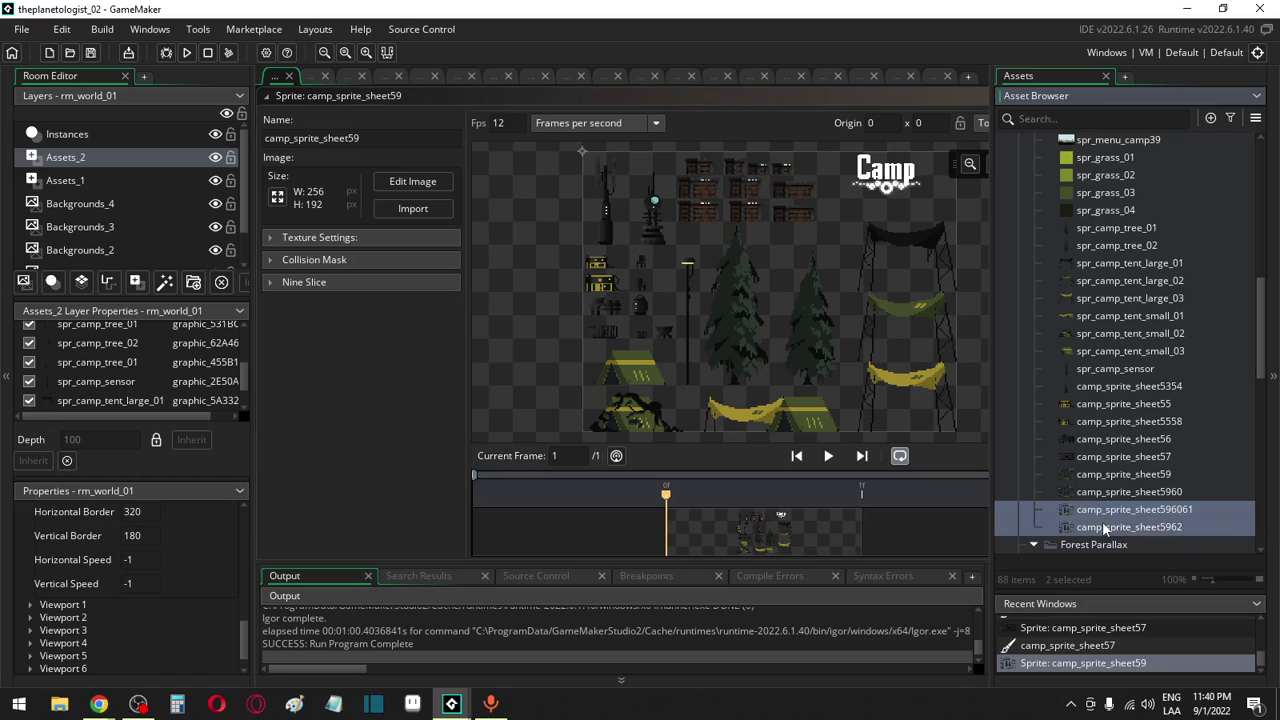
{"action": "key", "text": "ctrl+d"}
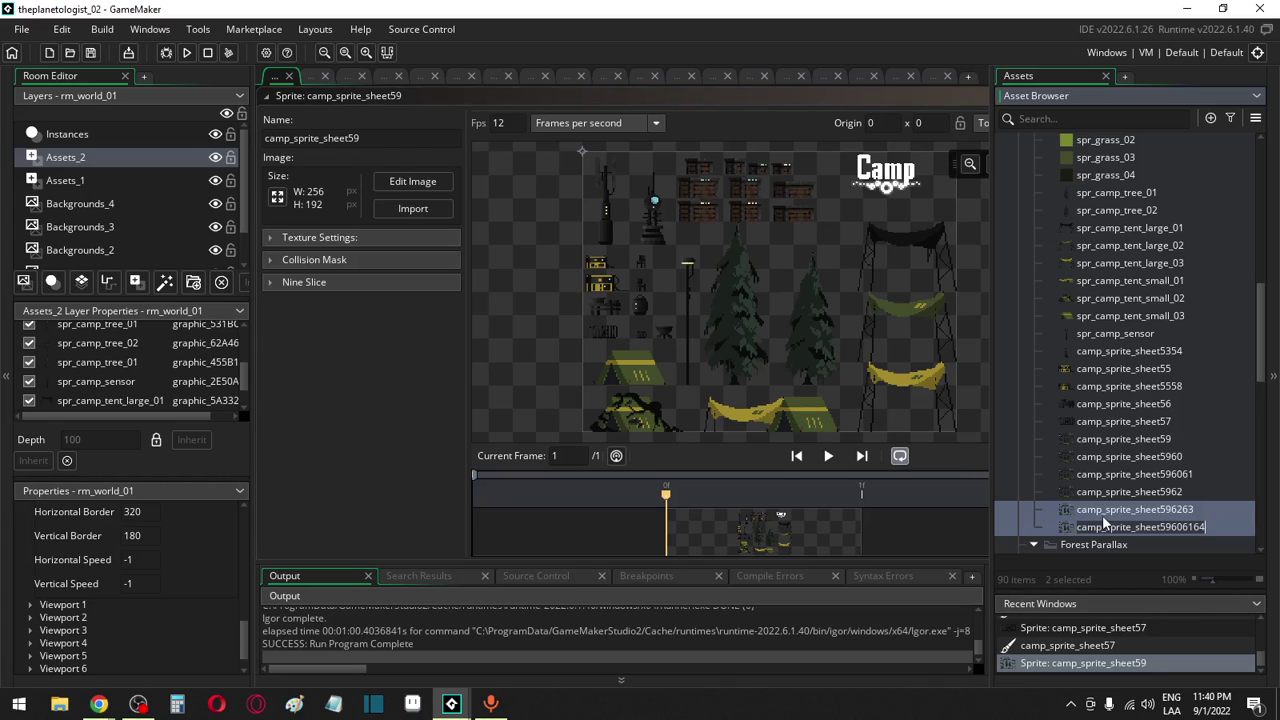
Duplicate all six uncut copies from camp_sprite_sheet59 to camp_sprite_sheet59606164 together
{"action": "left_click", "coordinate": [1101, 404], "text": "shift"}
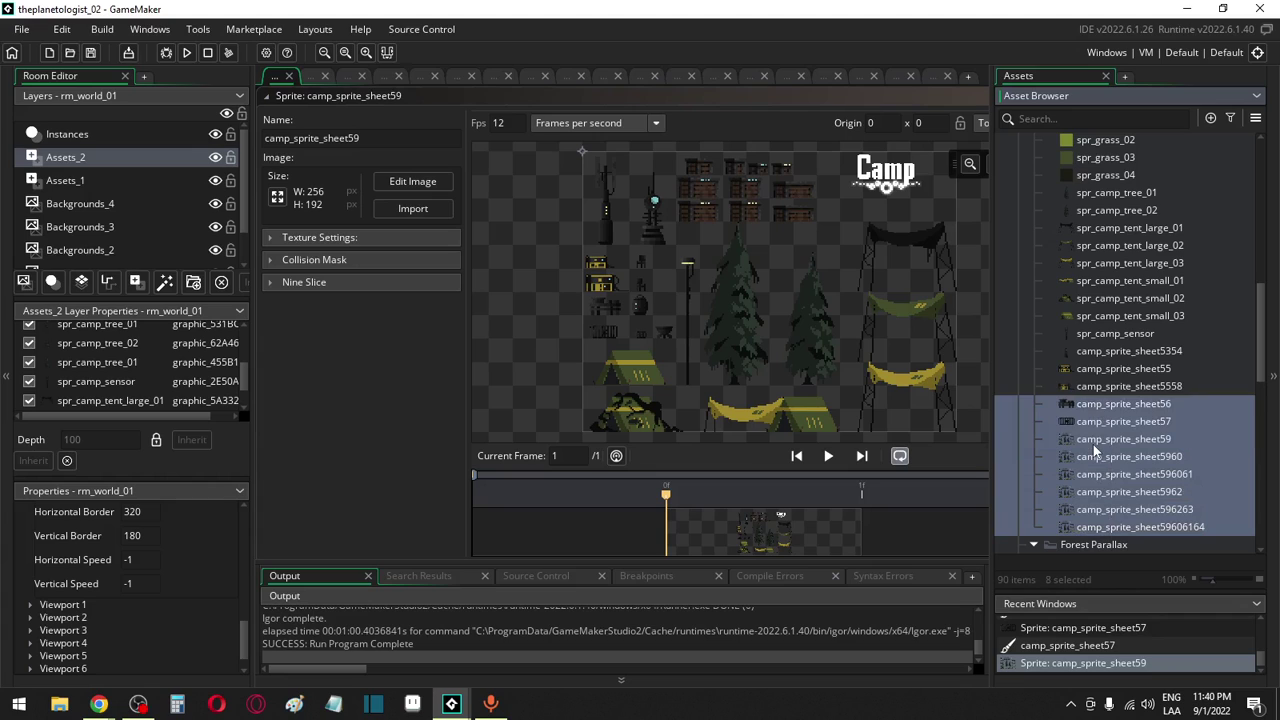
{"action": "left_click", "coordinate": [1094, 444], "text": "shift"}
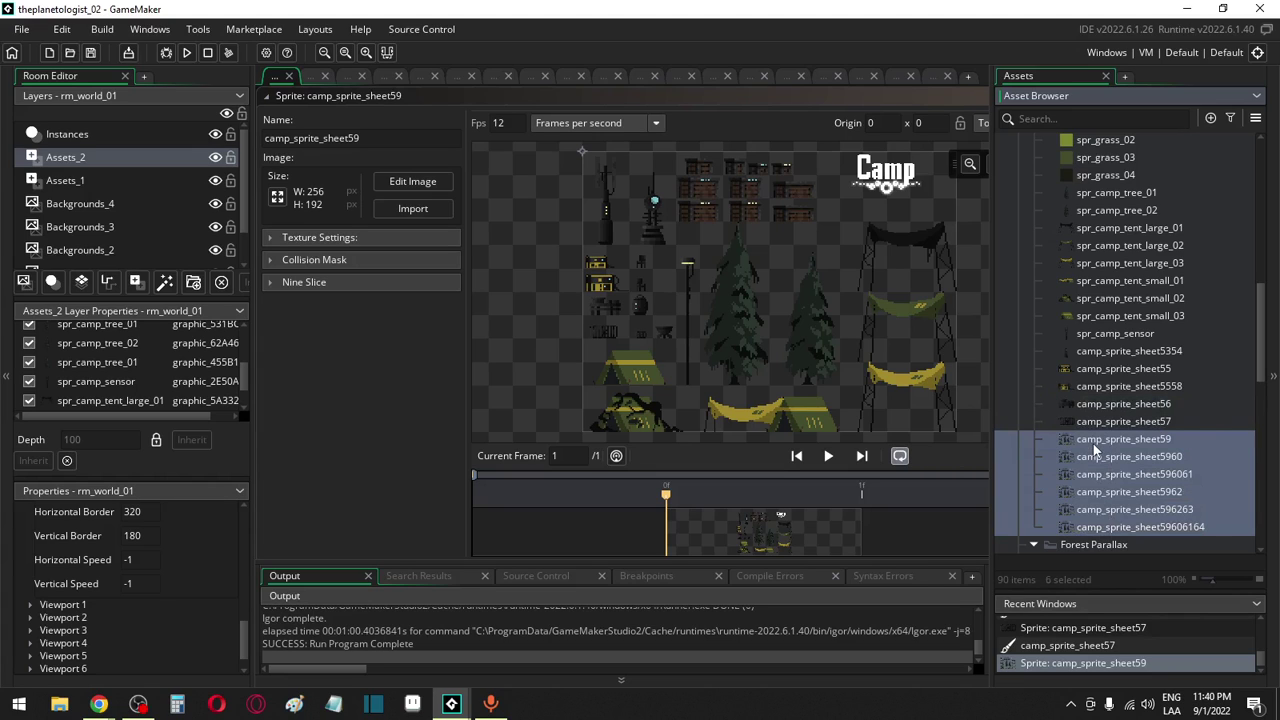
{"action": "key", "text": "ctrl+d"}
Open the camp_sprite_sheet59 image and erase everything above the chairs and to the right of their column
{"action": "left_click", "coordinate": [1104, 335]}
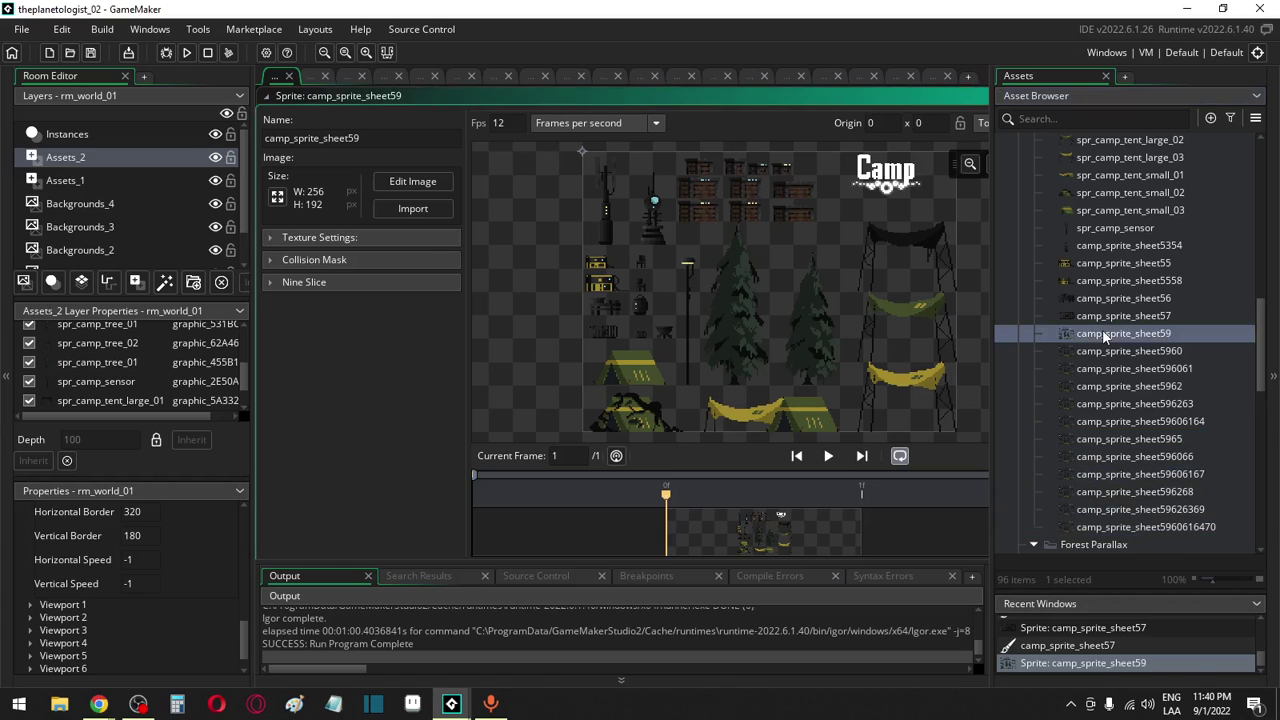
{"action": "left_click", "coordinate": [396, 181]}
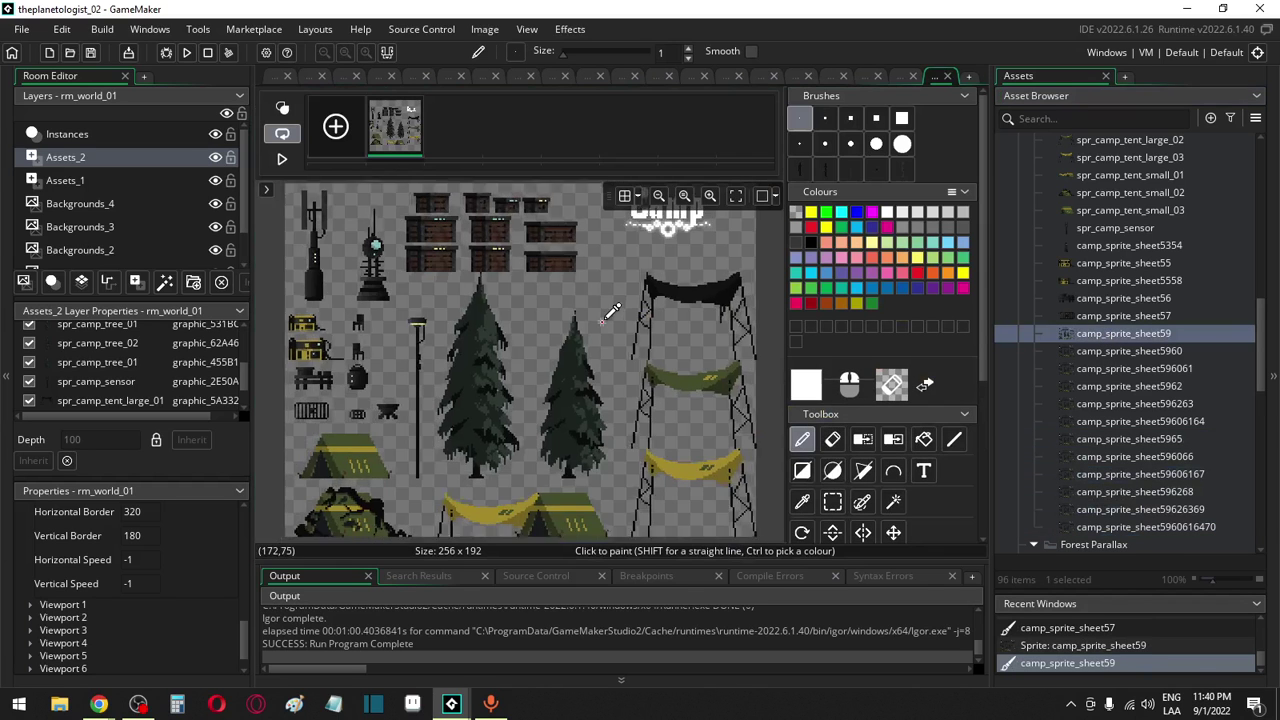
{"action": "scroll", "coordinate": [563, 325], "scroll_direction": "down", "scroll_amount": 2}
{"action": "mouse_move", "coordinate": [352, 207]}
{"action": "left_mouse_down"}
{"action": "mouse_move", "coordinate": [745, 313]}
{"action": "mouse_move", "coordinate": [444, 530]}
{"action": "mouse_move", "coordinate": [422, 532]}
{"action": "left_mouse_up"}
{"action": "key", "text": "Delete"}
{"action": "key", "text": "Delete"}
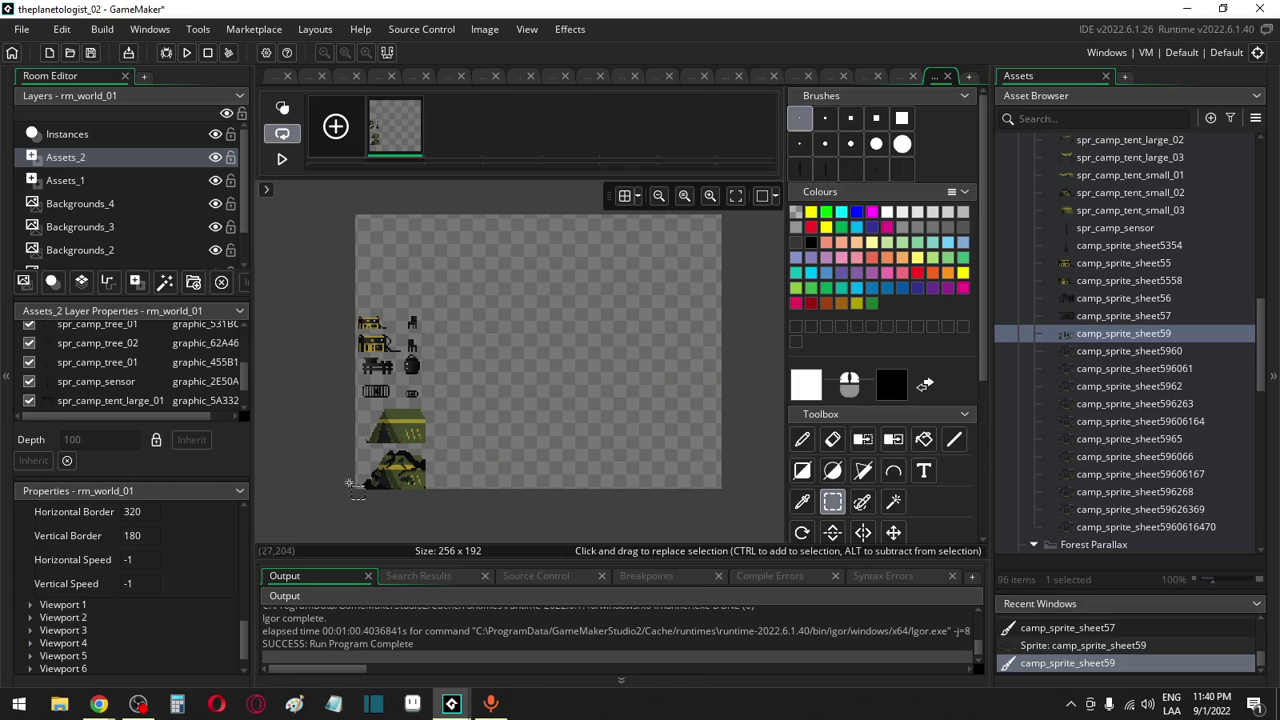
Erase the machines, tents and other props left in camp_sprite_sheet59, keeping only the upper chair, and auto-trim all frames
{"action": "mouse_move", "coordinate": [336, 300]}
{"action": "left_mouse_down"}
{"action": "mouse_move", "coordinate": [398, 512]}
{"action": "mouse_move", "coordinate": [480, 350]}
{"action": "left_mouse_up"}
{"action": "key", "text": "Delete"}
{"action": "key", "text": "Delete"}
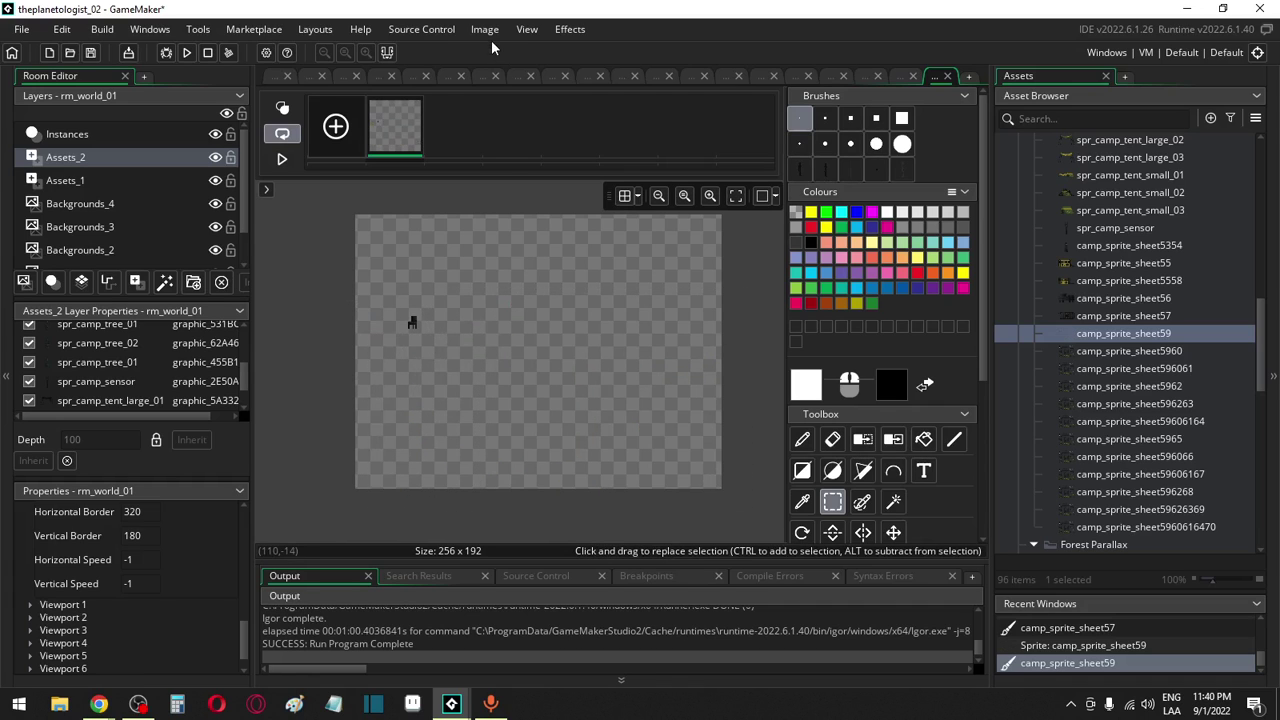
{"action": "left_click", "coordinate": [491, 37]}
{"action": "left_click", "coordinate": [516, 309]}
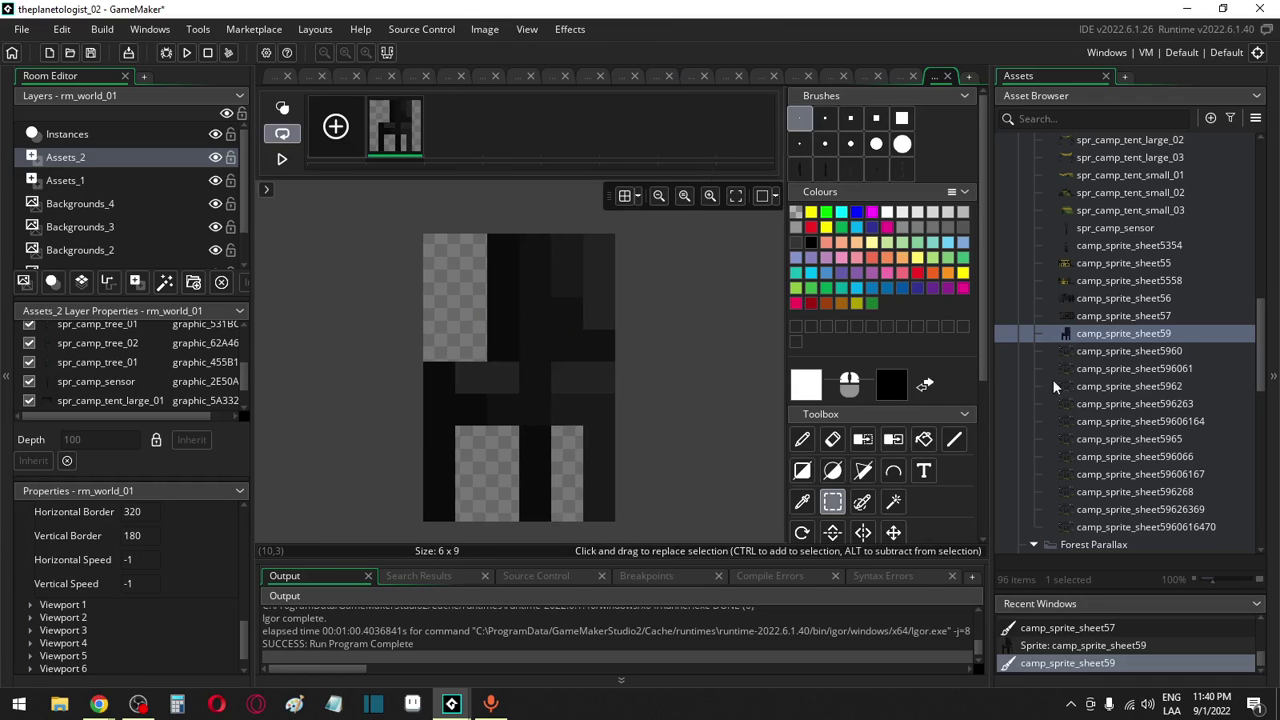
Open the camp_sprite_sheet5960 image and erase everything above the lower chair and to the right of its column
{"action": "double_click", "coordinate": [1144, 352]}
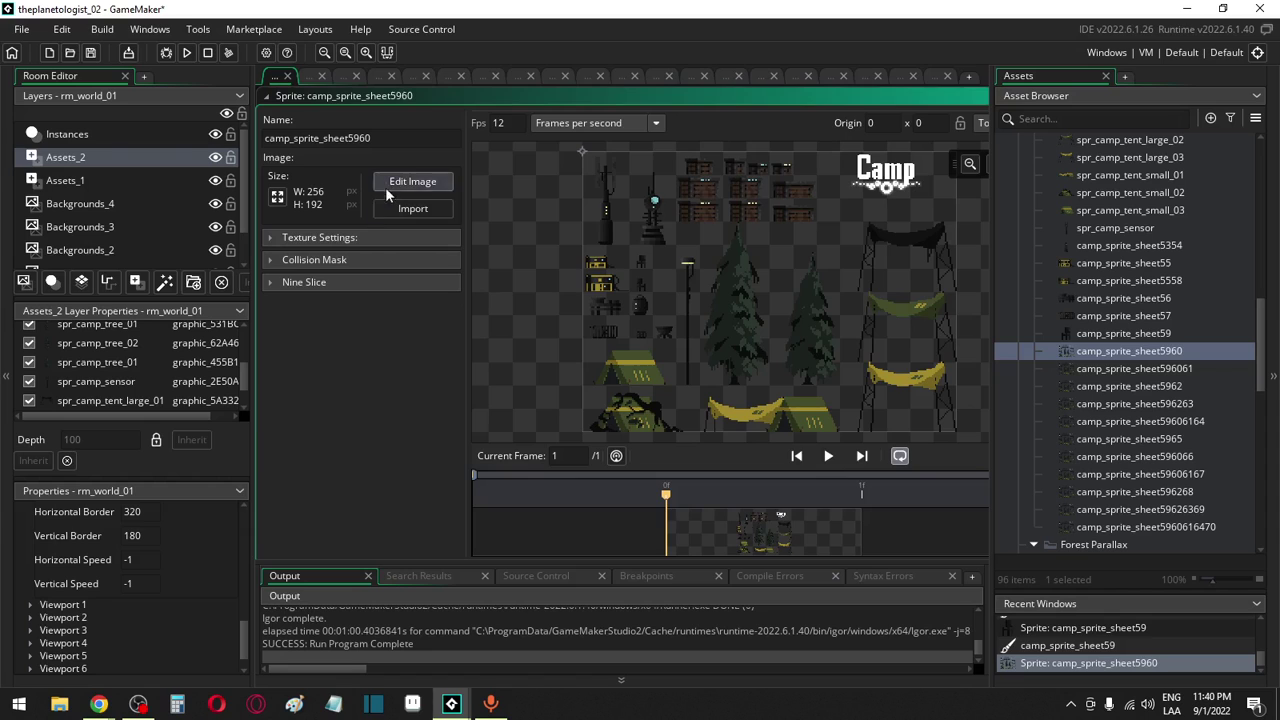
{"action": "left_click", "coordinate": [418, 182]}
{"action": "left_click", "coordinate": [833, 501]}
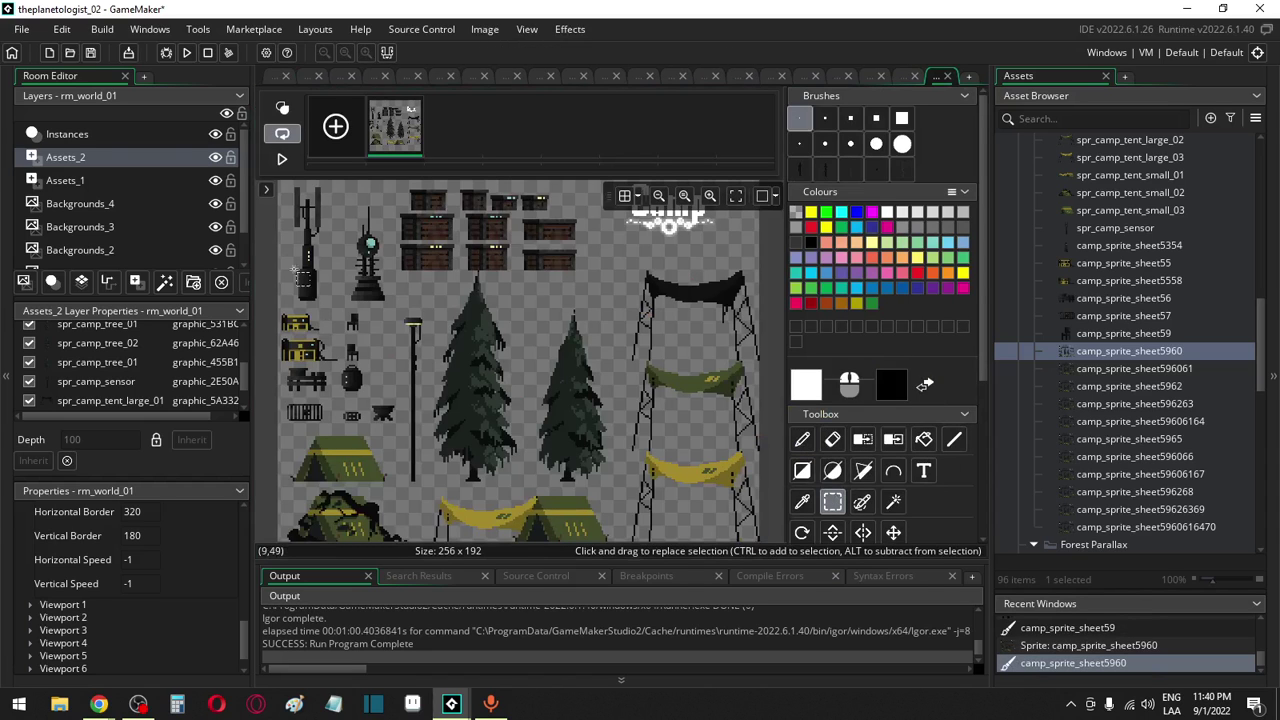
{"action": "mouse_move", "coordinate": [289, 189]}
{"action": "left_mouse_down"}
{"action": "mouse_move", "coordinate": [305, 315]}
{"action": "mouse_move", "coordinate": [498, 342]}
{"action": "mouse_move", "coordinate": [720, 338]}
{"action": "left_mouse_up"}
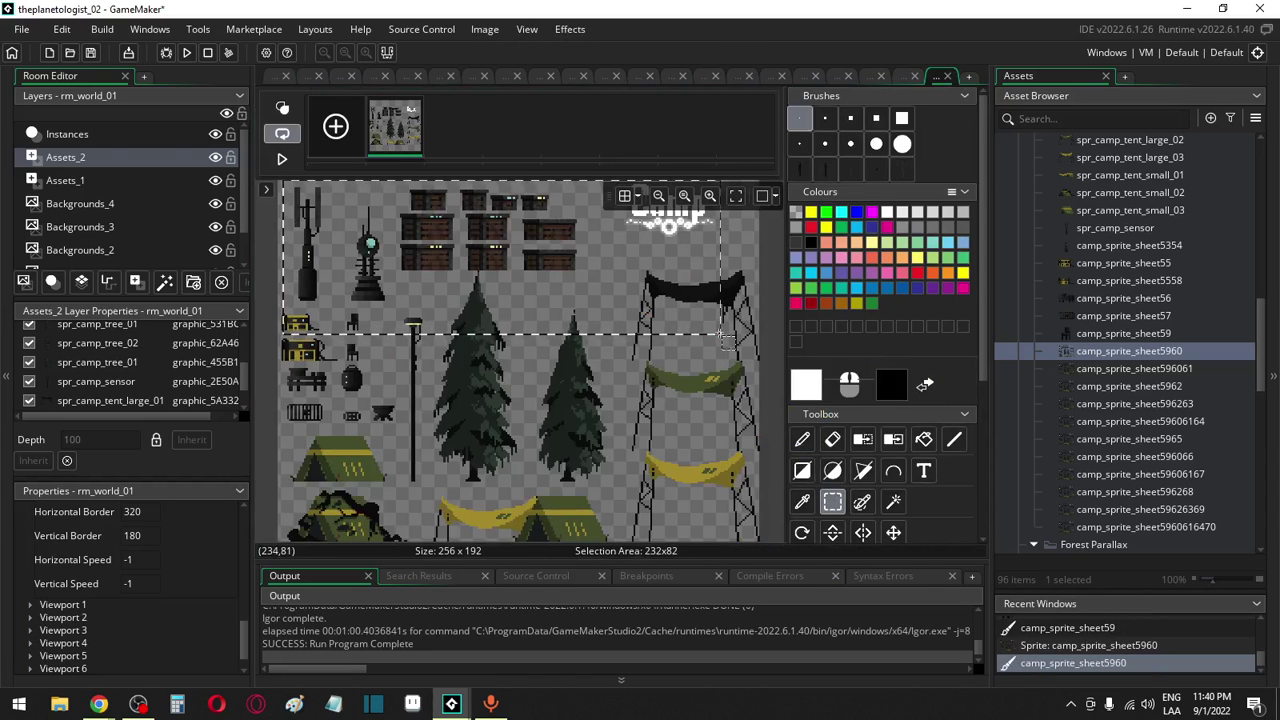
{"action": "key", "text": "Delete"}
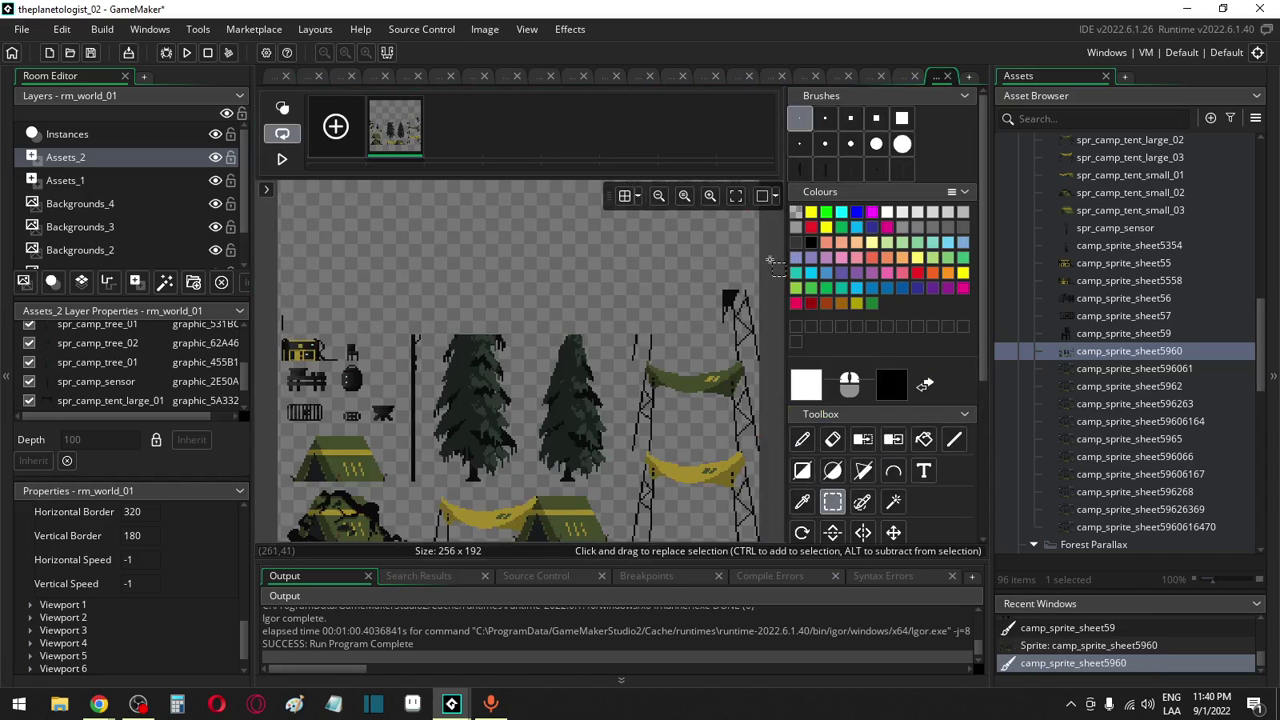
{"action": "mouse_move", "coordinate": [775, 262]}
{"action": "left_mouse_down"}
{"action": "mouse_move", "coordinate": [440, 560]}
{"action": "mouse_move", "coordinate": [377, 573]}
{"action": "left_mouse_up"}
{"action": "key", "text": "Delete"}
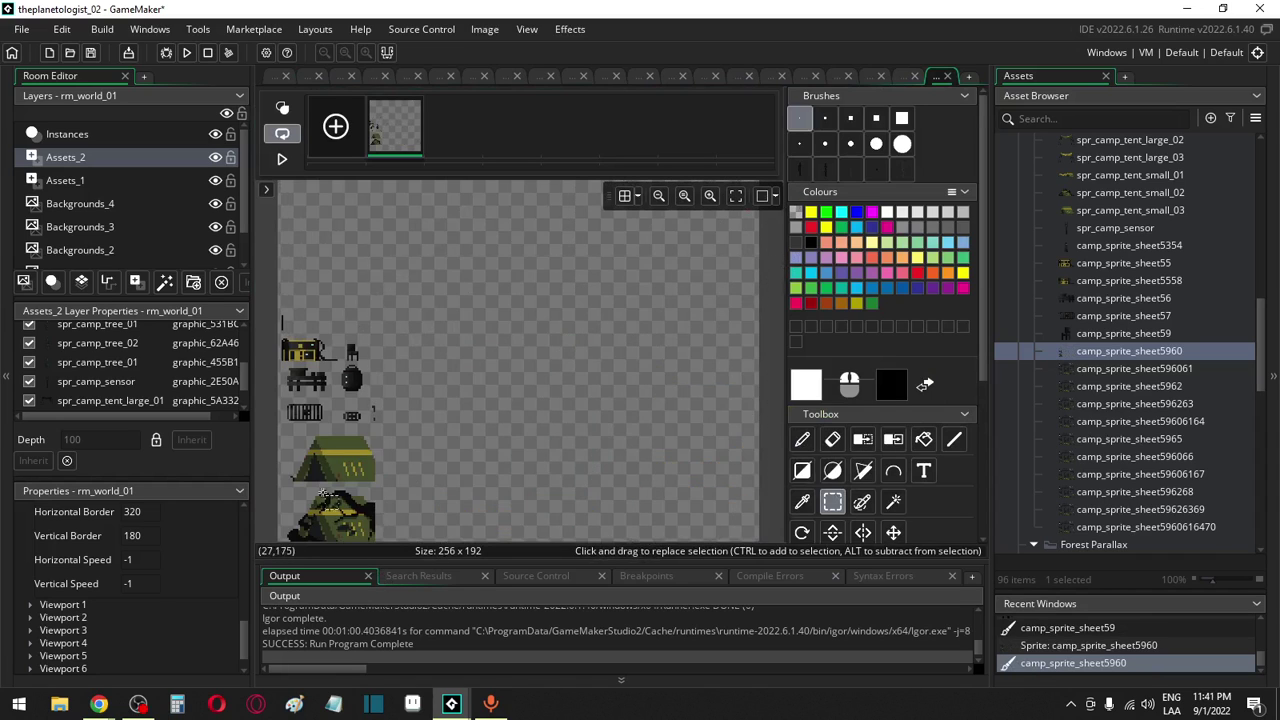
Erase the machines, barrel, tents and other props left in camp_sprite_sheet5960, keeping only the lower chair, and auto-trim all frames
{"action": "left_click_drag", "start_coordinate": [268, 300], "coordinate": [337, 540]}
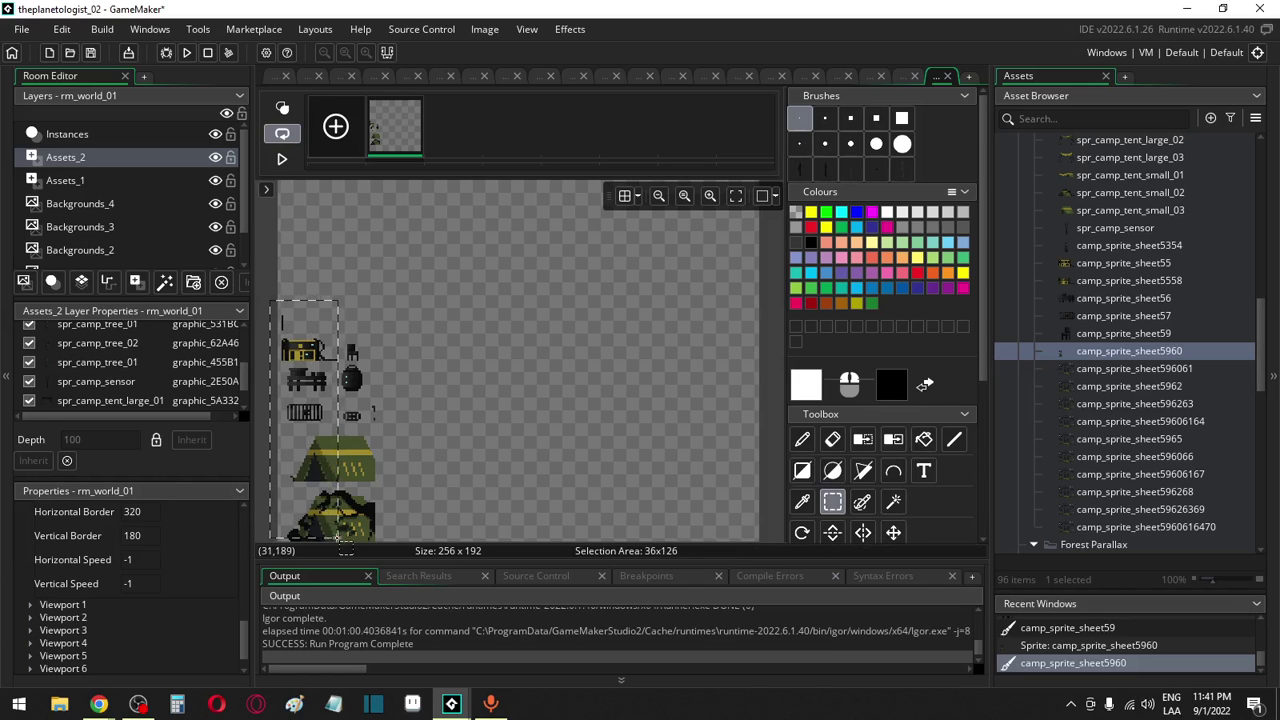
{"action": "key", "text": "Delete"}
{"action": "scroll", "coordinate": [278, 412], "scroll_direction": "down", "scroll_amount": 5}
{"action": "scroll", "coordinate": [278, 412], "scroll_direction": "up", "scroll_amount": 3}
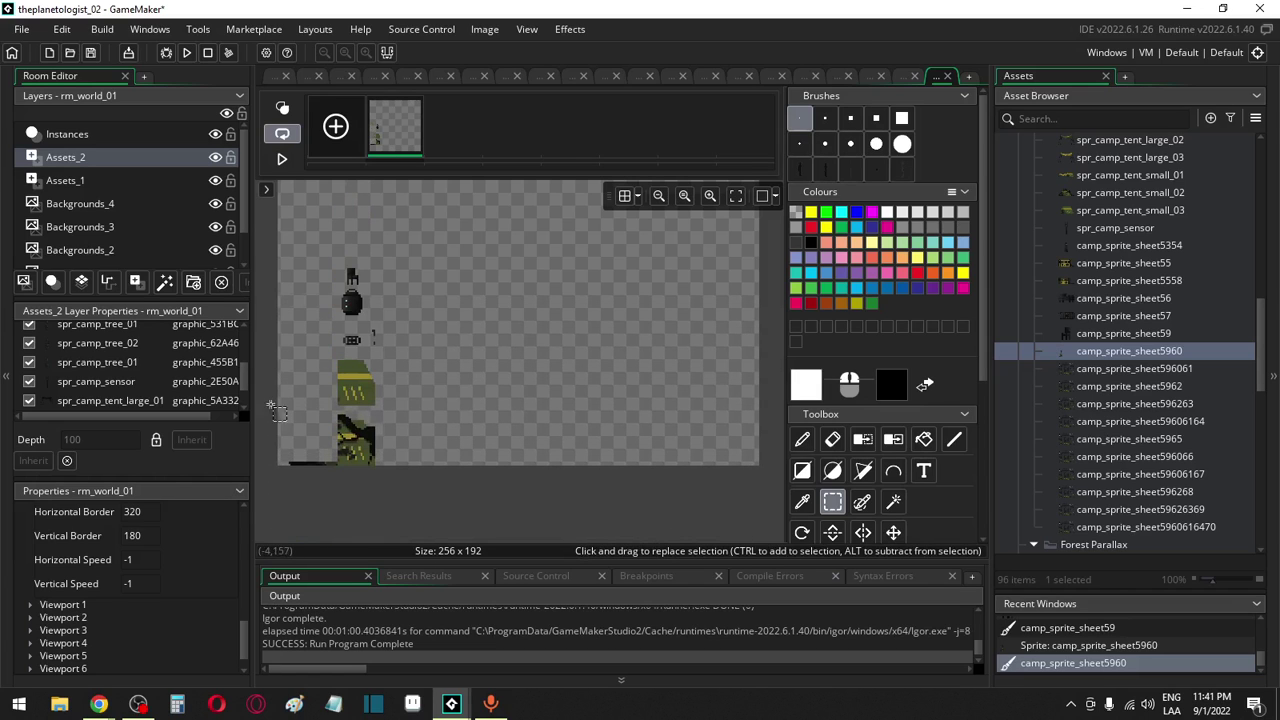
{"action": "mouse_move", "coordinate": [284, 487]}
{"action": "left_mouse_down"}
{"action": "mouse_move", "coordinate": [452, 310]}
{"action": "mouse_move", "coordinate": [458, 286]}
{"action": "mouse_move", "coordinate": [446, 284]}
{"action": "left_mouse_up"}
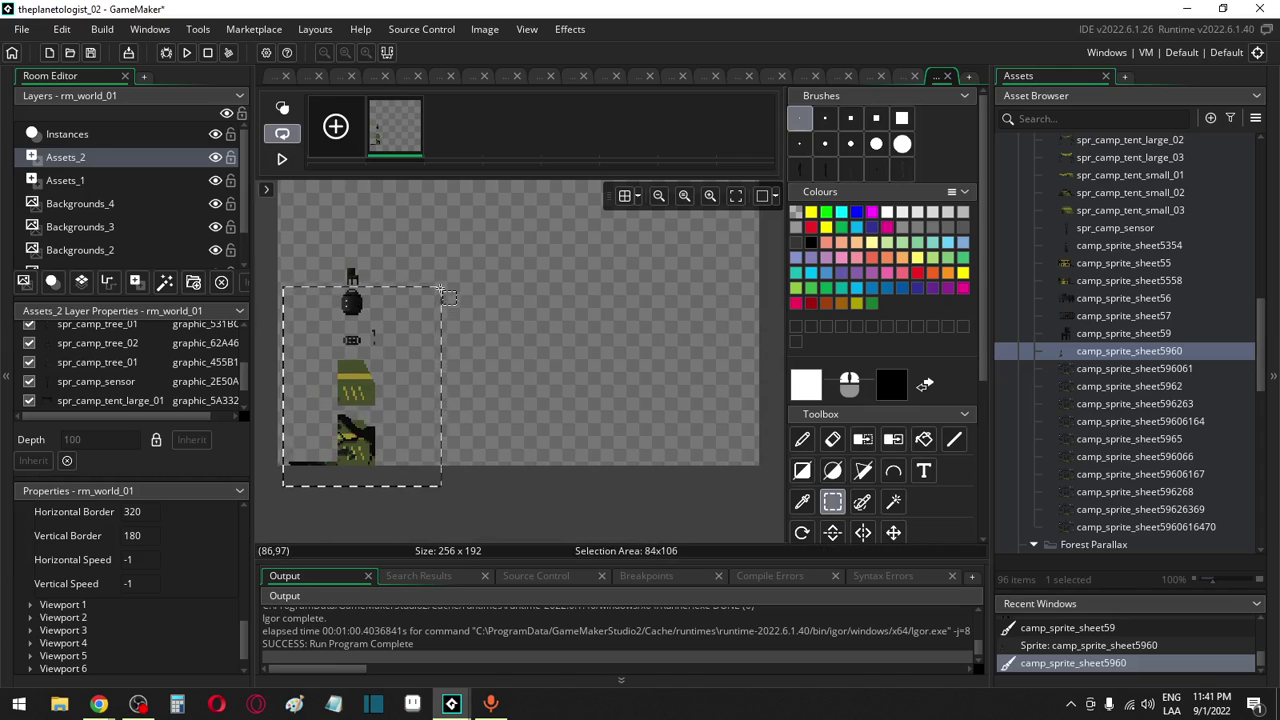
{"action": "key", "text": "Delete"}
{"action": "left_click", "coordinate": [500, 34]}
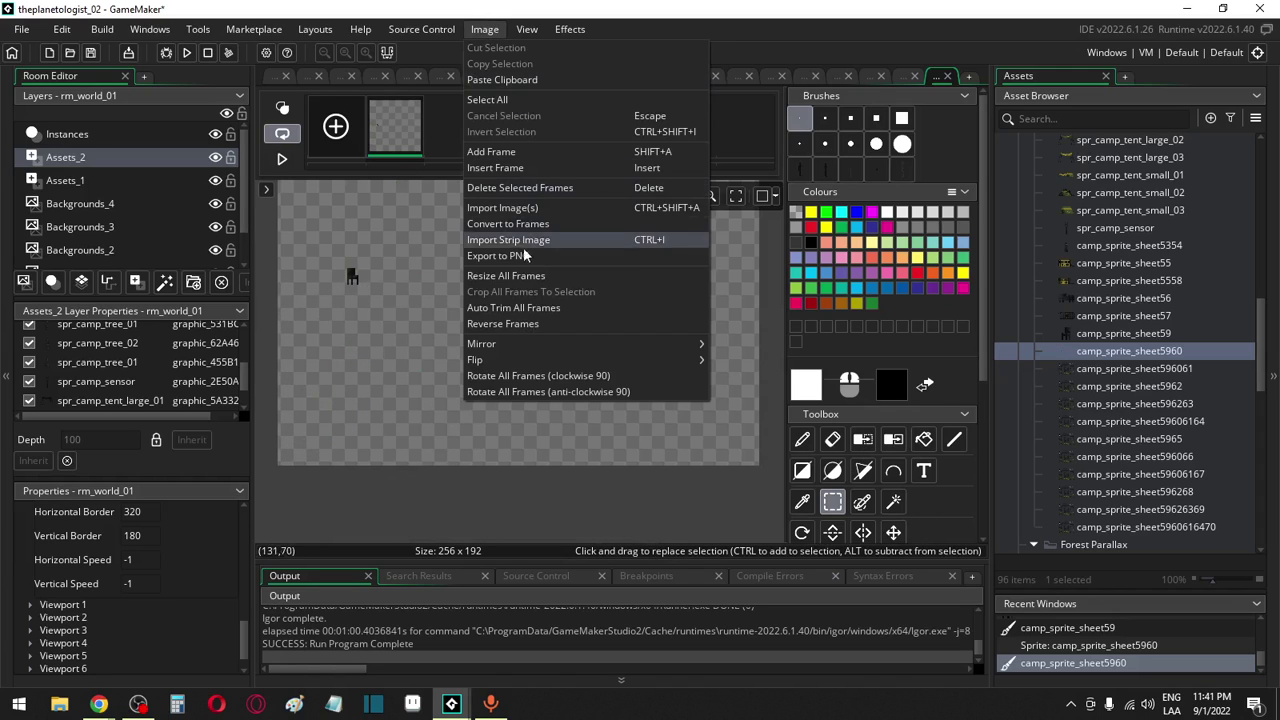
{"action": "left_click", "coordinate": [511, 302]}
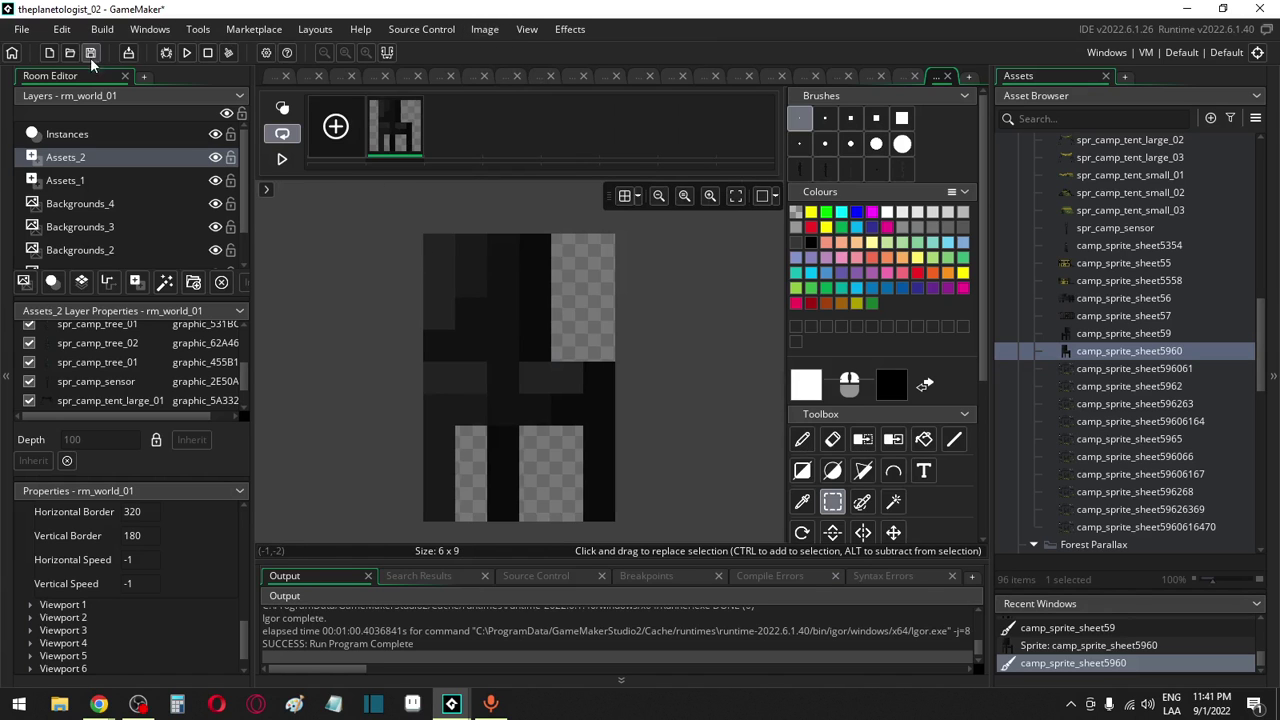
Open the camp_sprite_sheet596061 image and erase everything above the round barrel and to the right of its column
{"action": "double_click", "coordinate": [1134, 367]}
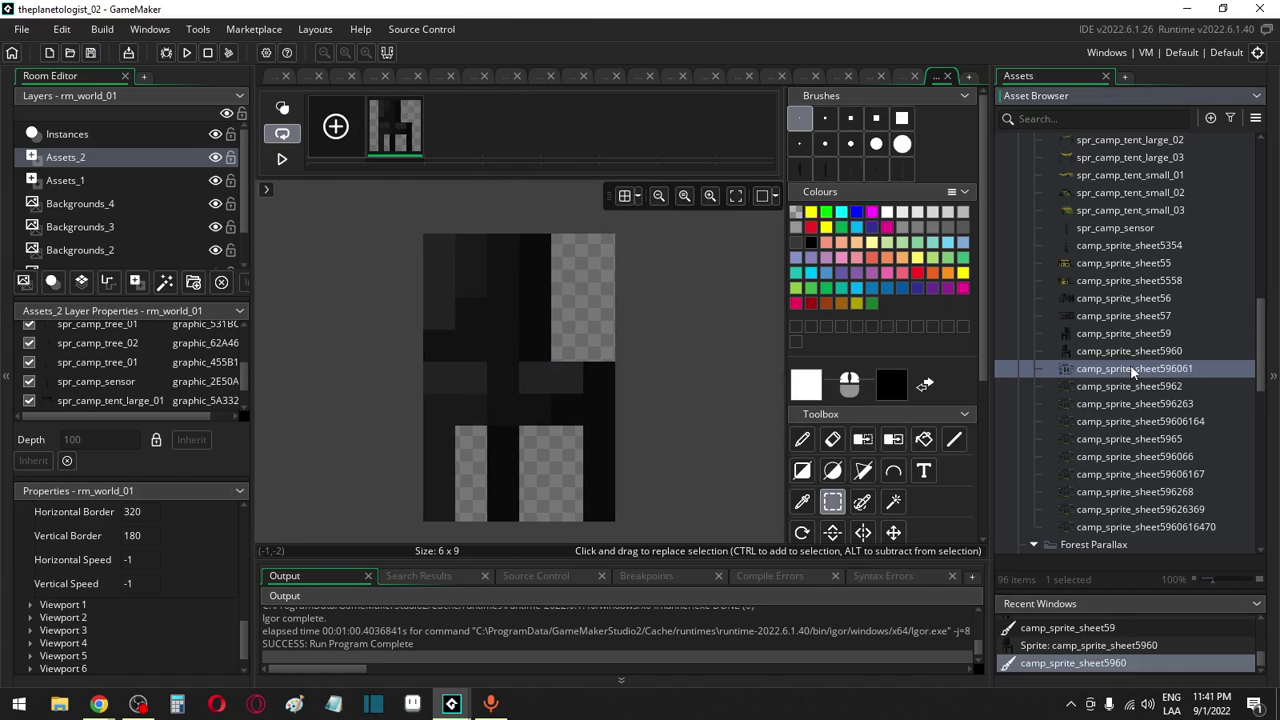
{"action": "left_click", "coordinate": [412, 182]}
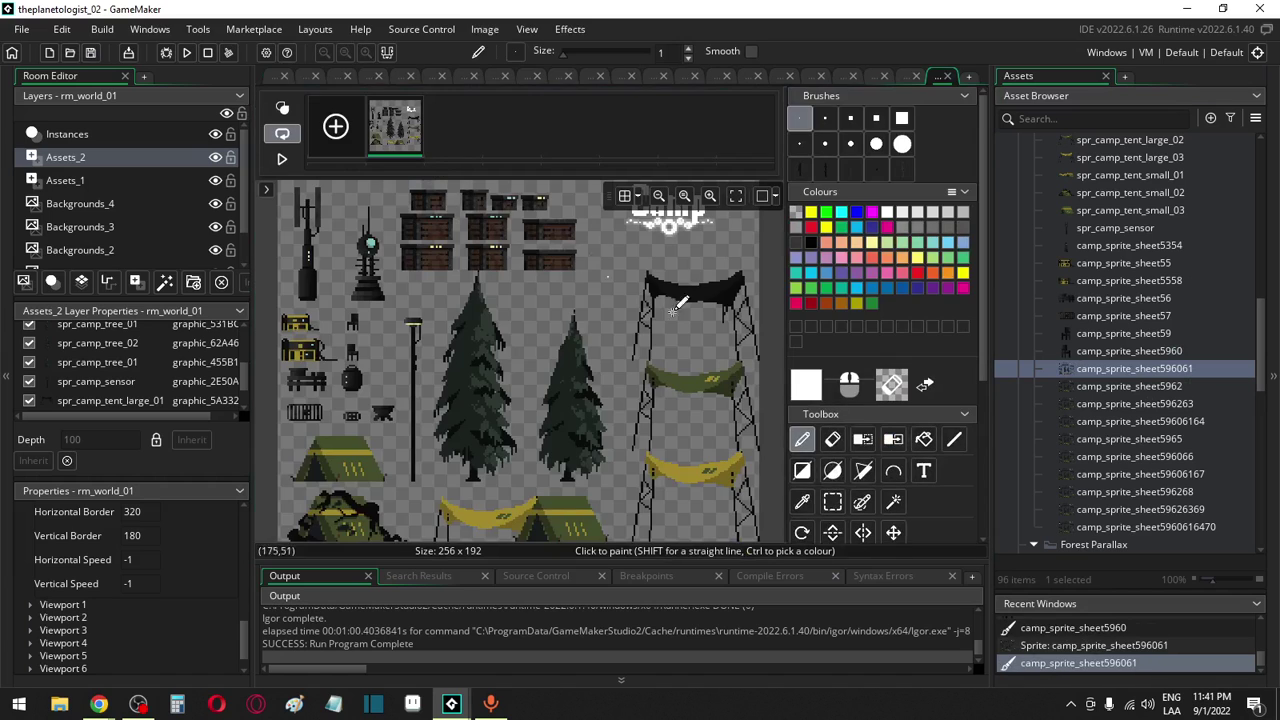
{"action": "left_click", "coordinate": [834, 503]}
{"action": "scroll", "coordinate": [287, 188], "scroll_direction": "down", "scroll_amount": 2}
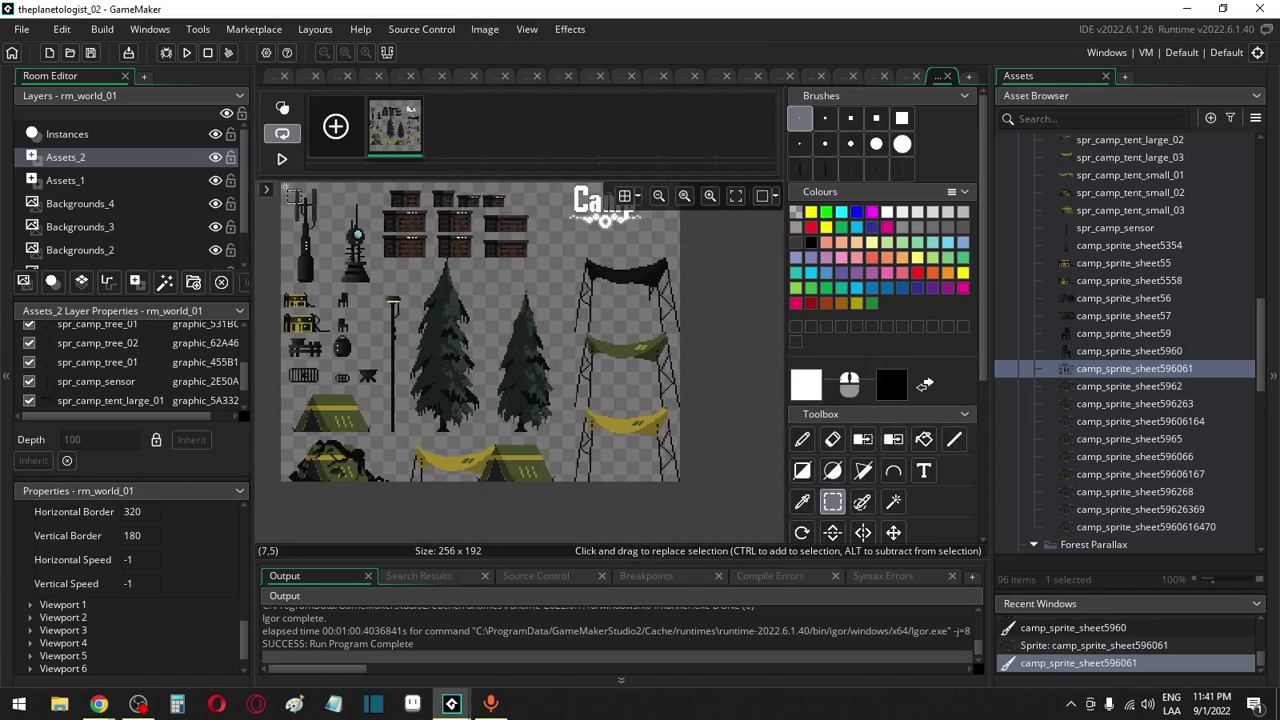
{"action": "scroll", "coordinate": [286, 212], "scroll_direction": "up", "scroll_amount": 3}
{"action": "scroll", "coordinate": [282, 296], "scroll_direction": "down", "scroll_amount": 2}
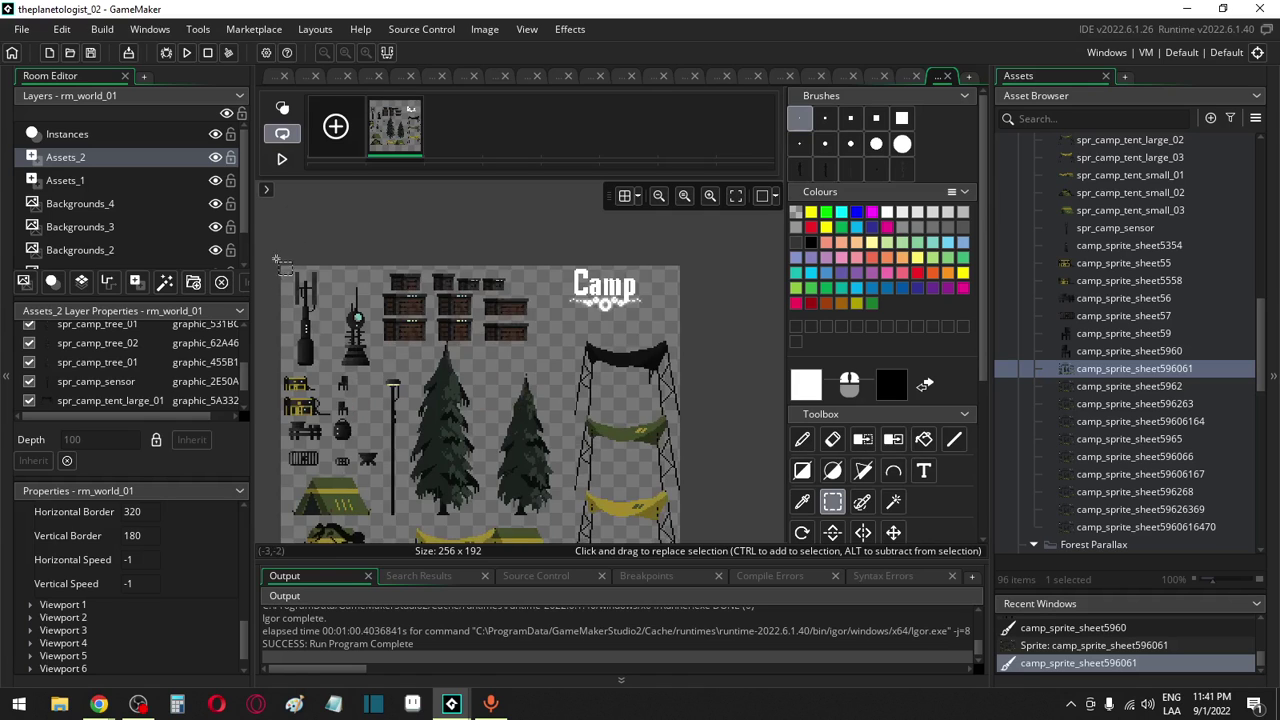
{"action": "left_click_drag", "start_coordinate": [273, 238], "coordinate": [686, 368]}
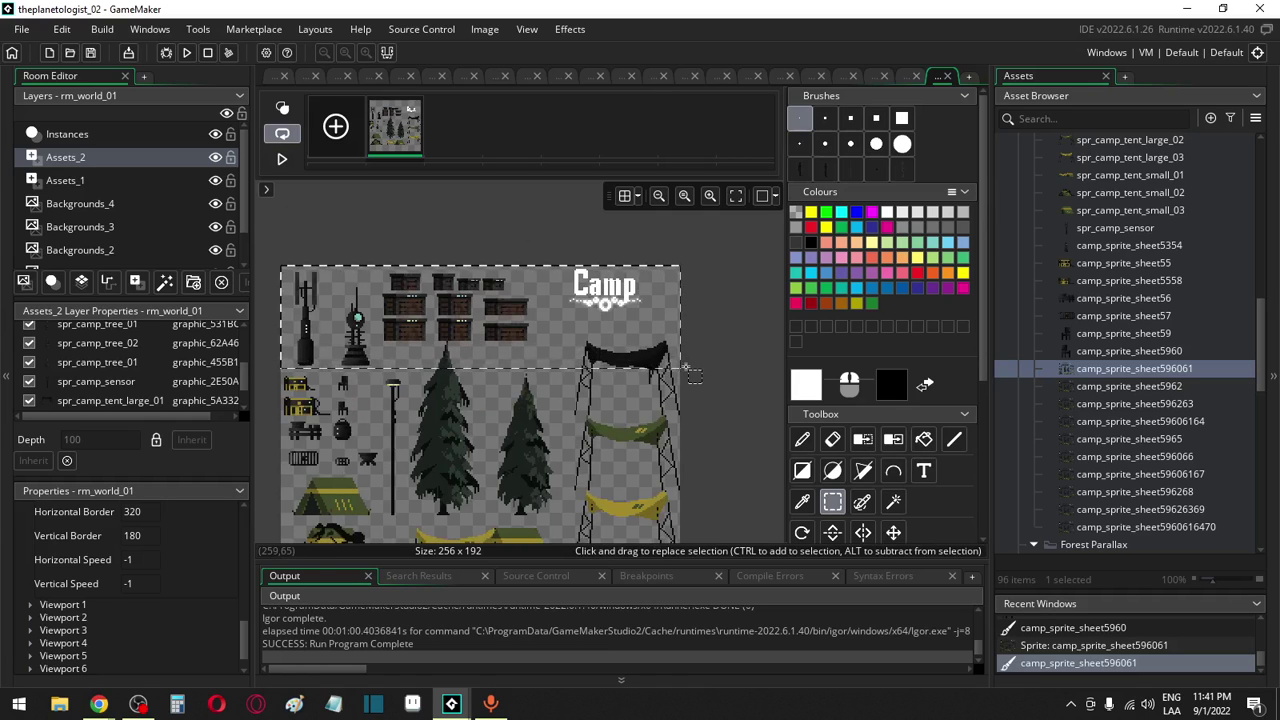
{"action": "key", "text": "Delete"}
{"action": "mouse_move", "coordinate": [725, 270]}
{"action": "left_mouse_down"}
{"action": "mouse_move", "coordinate": [289, 384]}
{"action": "mouse_move", "coordinate": [291, 402]}
{"action": "mouse_move", "coordinate": [405, 420]}
{"action": "left_mouse_up"}
{"action": "key", "text": "Delete"}
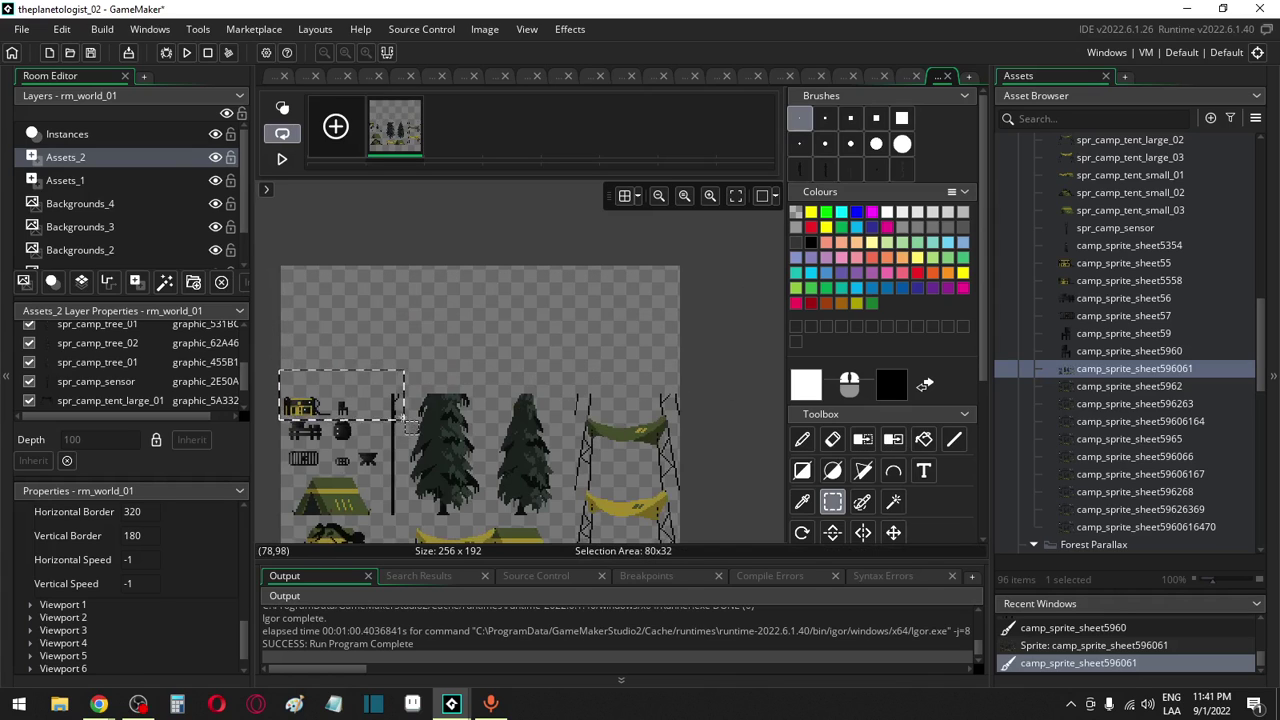
{"action": "key", "text": "Delete"}
{"action": "left_click_drag", "start_coordinate": [728, 370], "coordinate": [356, 592]}
{"action": "key", "text": "Delete"}
Erase the tents and small props left in camp_sprite_sheet596061, keeping only the round barrel, and auto-trim all frames
{"action": "scroll", "coordinate": [420, 500], "scroll_direction": "down", "scroll_amount": 2}
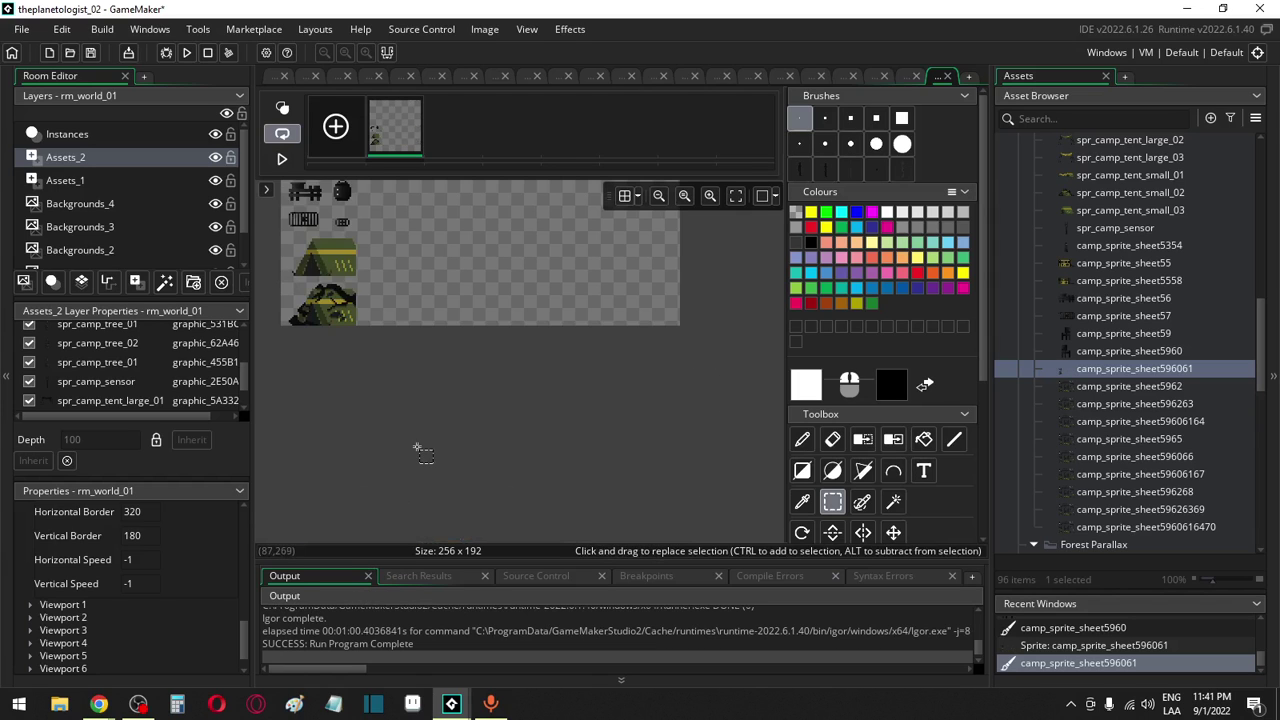
{"action": "mouse_move", "coordinate": [423, 467]}
{"action": "left_mouse_down"}
{"action": "mouse_move", "coordinate": [276, 290]}
{"action": "mouse_move", "coordinate": [325, 308]}
{"action": "left_mouse_up"}
{"action": "key", "text": "Delete"}
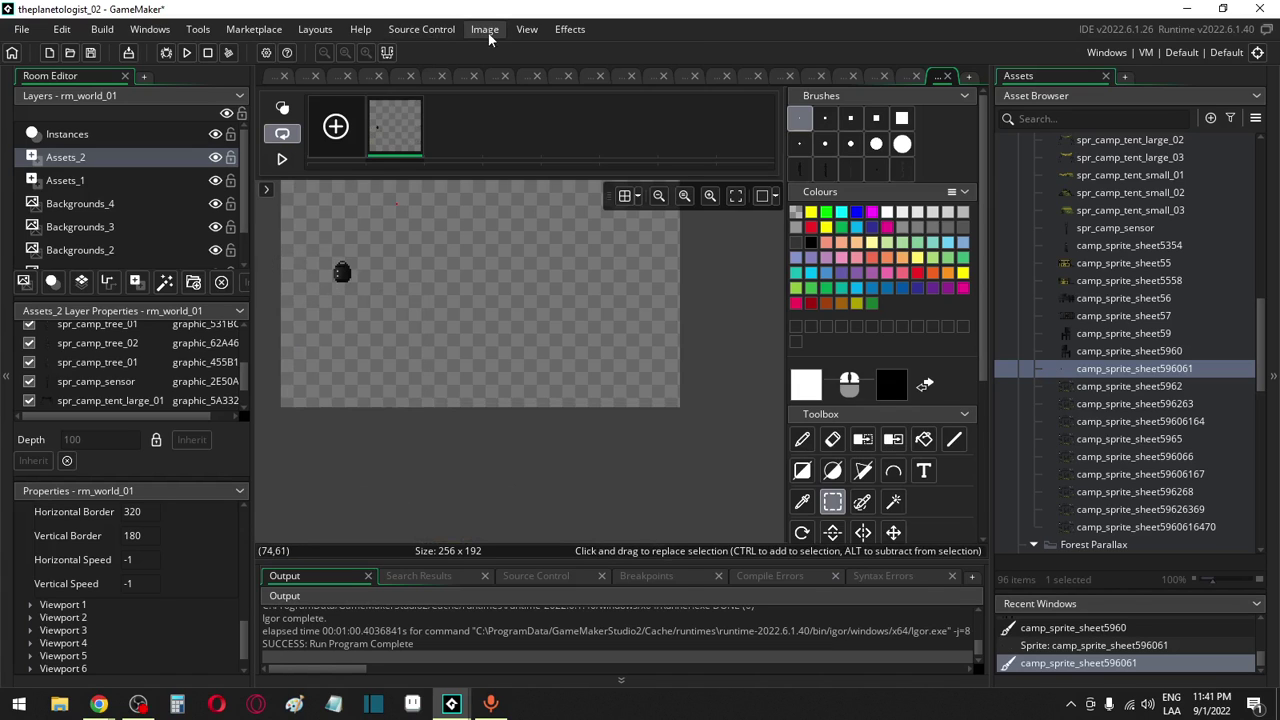
{"action": "left_click", "coordinate": [489, 36]}
{"action": "left_click", "coordinate": [534, 308]}
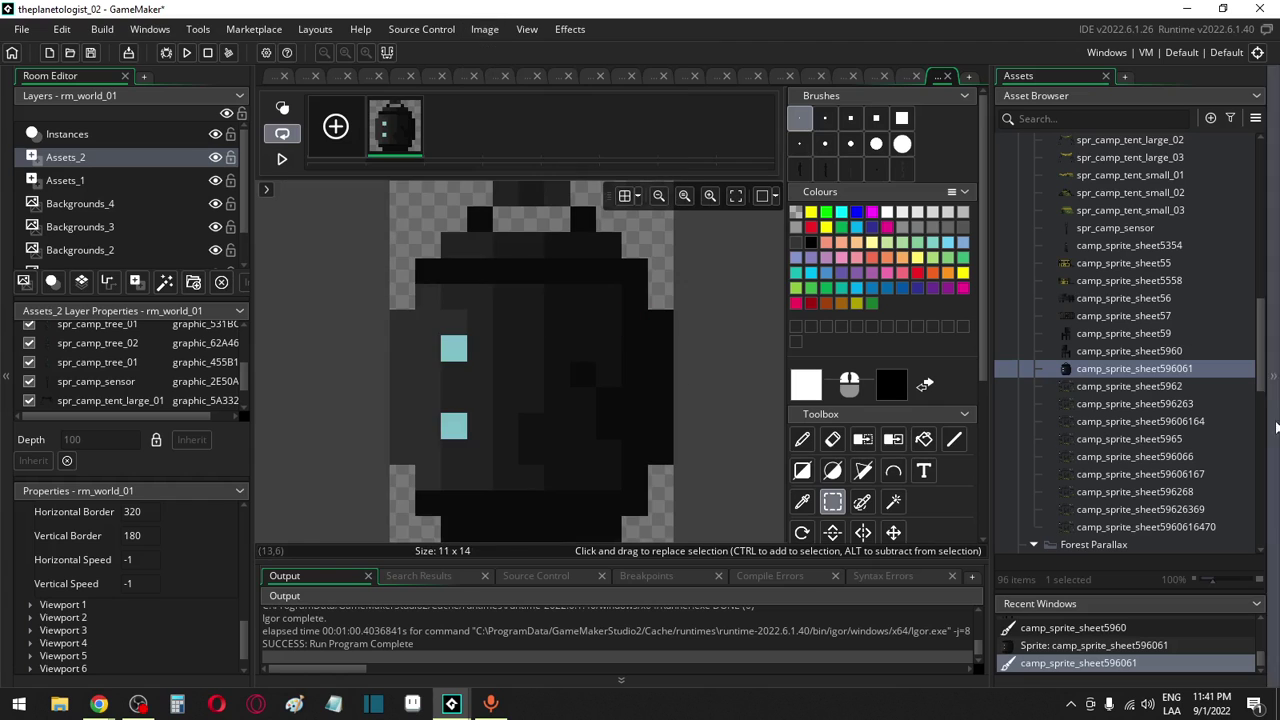
Open the camp_sprite_sheet5962 image and erase the full-width area from the top edge down past the barrel row
{"action": "double_click", "coordinate": [1123, 386]}
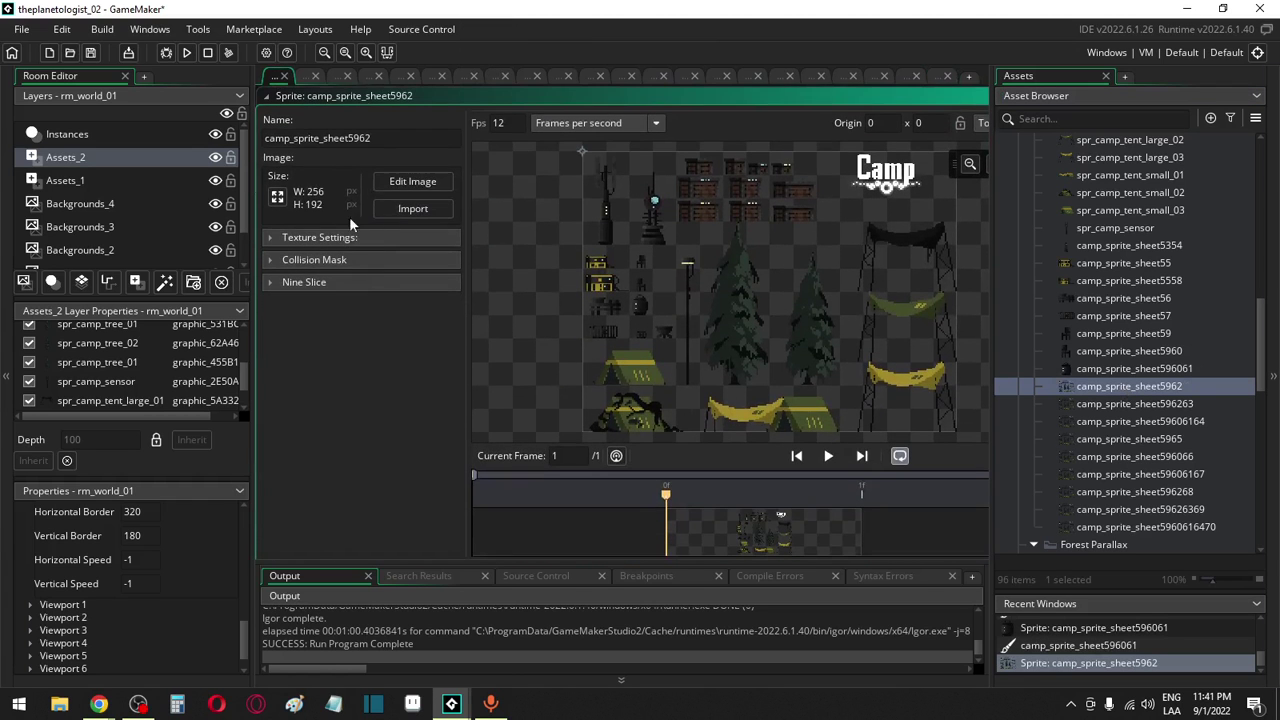
{"action": "left_click", "coordinate": [412, 181]}
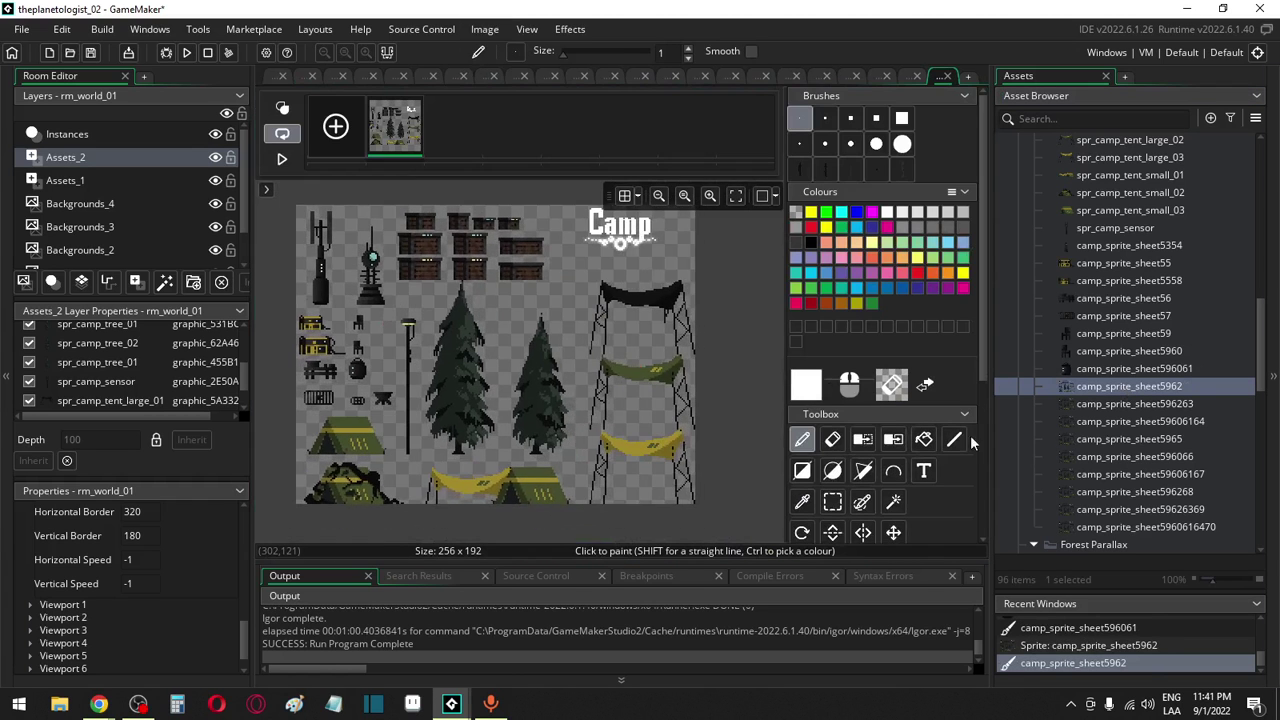
{"action": "left_click", "coordinate": [832, 501]}
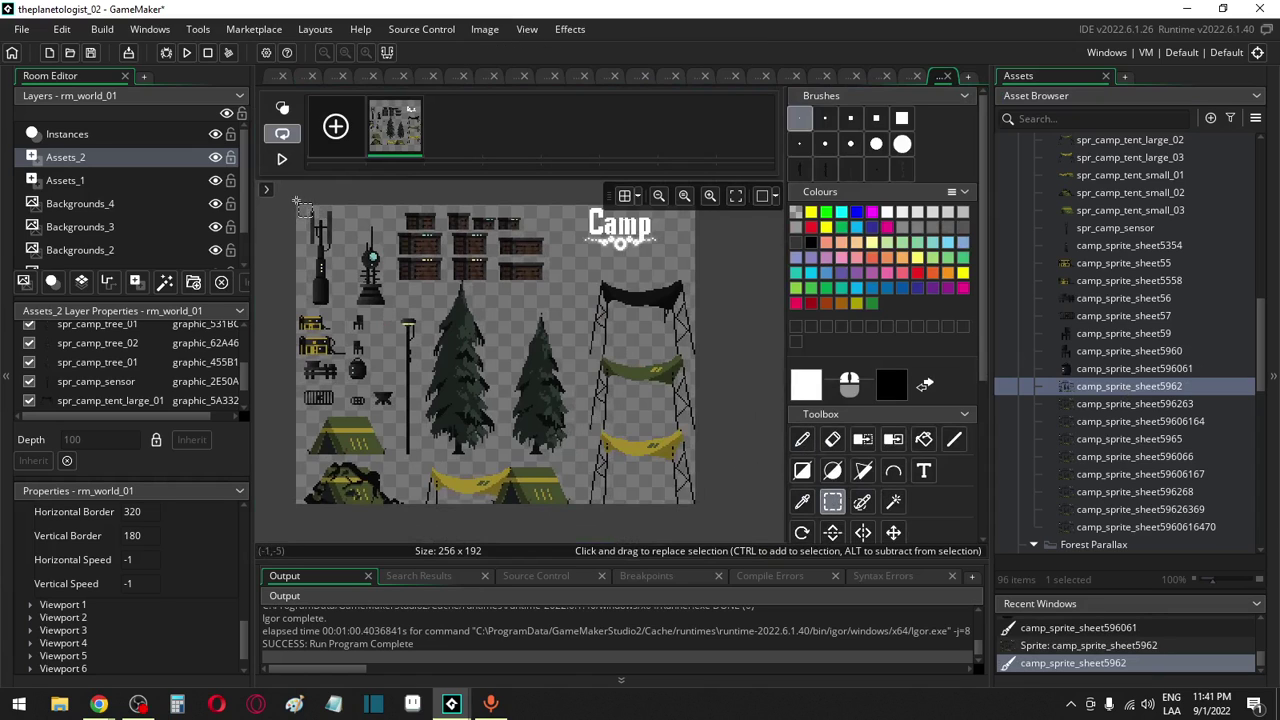
{"action": "left_click_drag", "start_coordinate": [298, 204], "coordinate": [722, 385]}
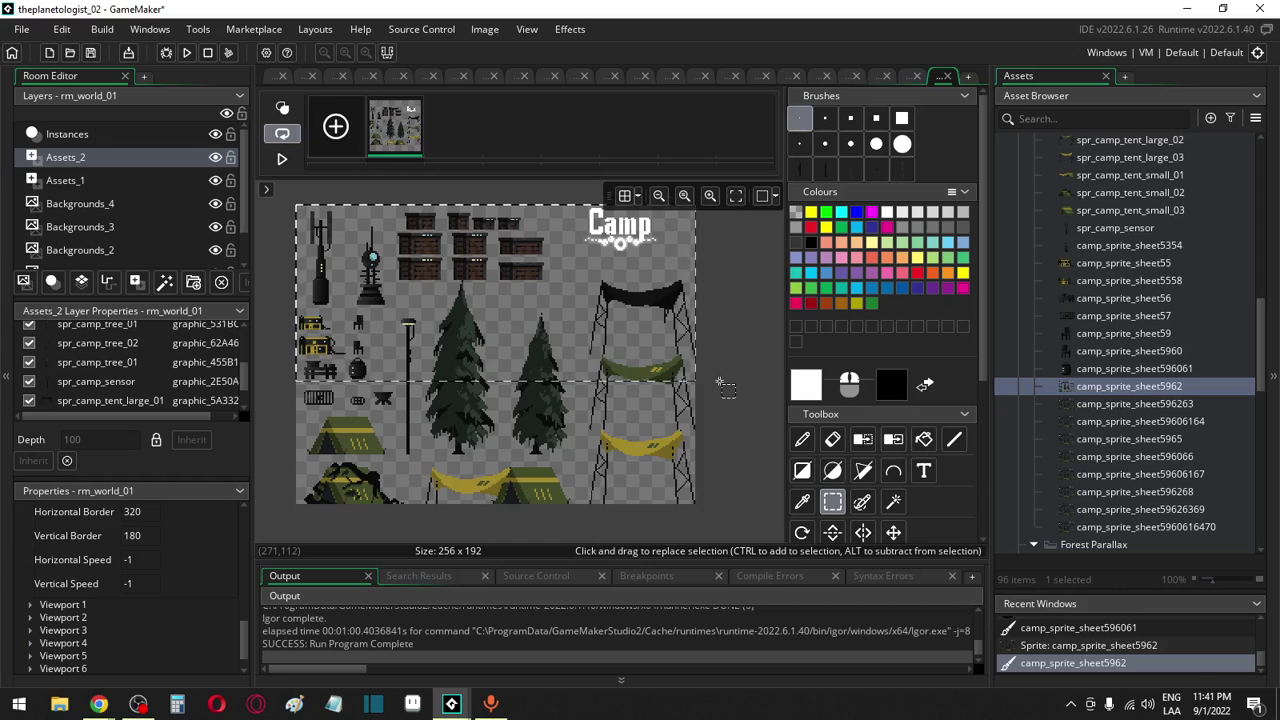
{"action": "key", "text": "Delete"}
Erase all remaining art in camp_sprite_sheet5962 except the small oval prop below the barrel's place, and auto-trim all frames
{"action": "mouse_move", "coordinate": [290, 372]}
{"action": "left_mouse_down"}
{"action": "mouse_move", "coordinate": [340, 465]}
{"action": "mouse_move", "coordinate": [345, 522]}
{"action": "mouse_move", "coordinate": [436, 408]}
{"action": "left_mouse_up"}
{"action": "key", "text": "Delete"}
{"action": "key", "text": "Delete"}
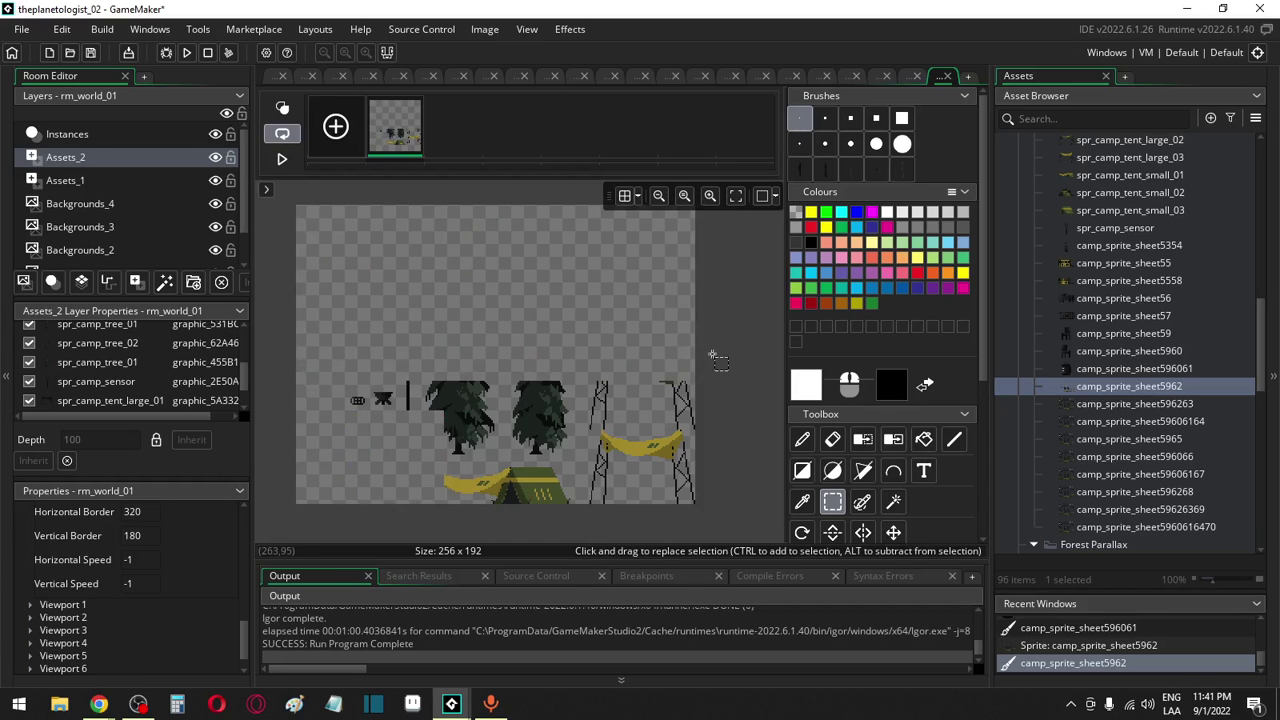
{"action": "mouse_move", "coordinate": [712, 355]}
{"action": "left_mouse_down"}
{"action": "mouse_move", "coordinate": [424, 490]}
{"action": "mouse_move", "coordinate": [364, 534]}
{"action": "mouse_move", "coordinate": [372, 496]}
{"action": "left_mouse_up"}
{"action": "key", "text": "Delete"}
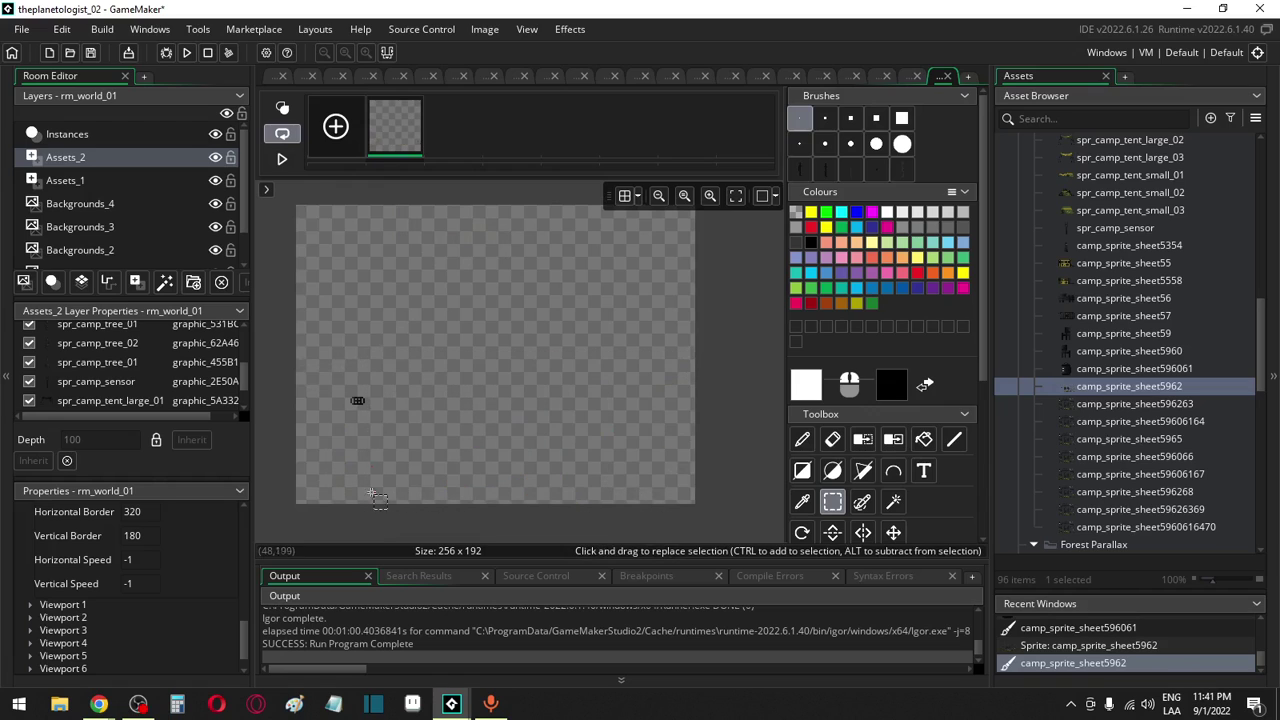
{"action": "left_click", "coordinate": [485, 29]}
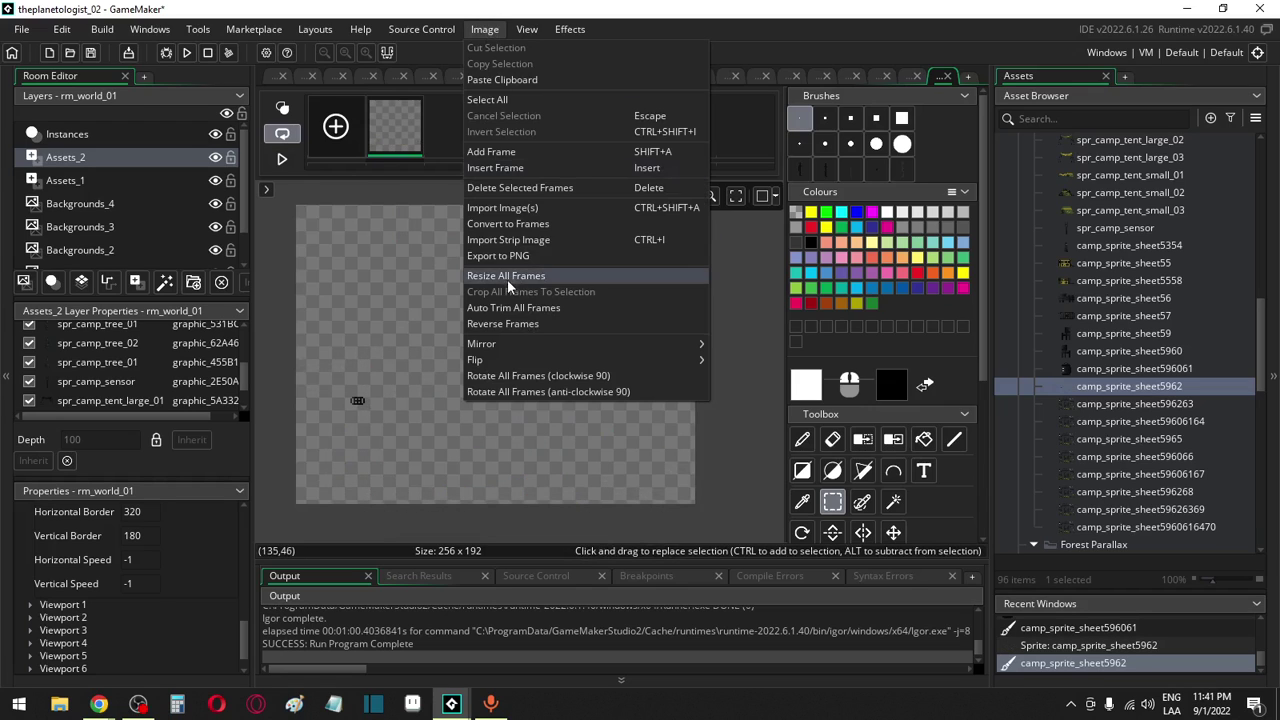
{"action": "left_click", "coordinate": [507, 309]}
Open the camp_sprite_sheet596263 image and erase everything above the row with the small anvil-shaped prop
{"action": "double_click", "coordinate": [1149, 405]}
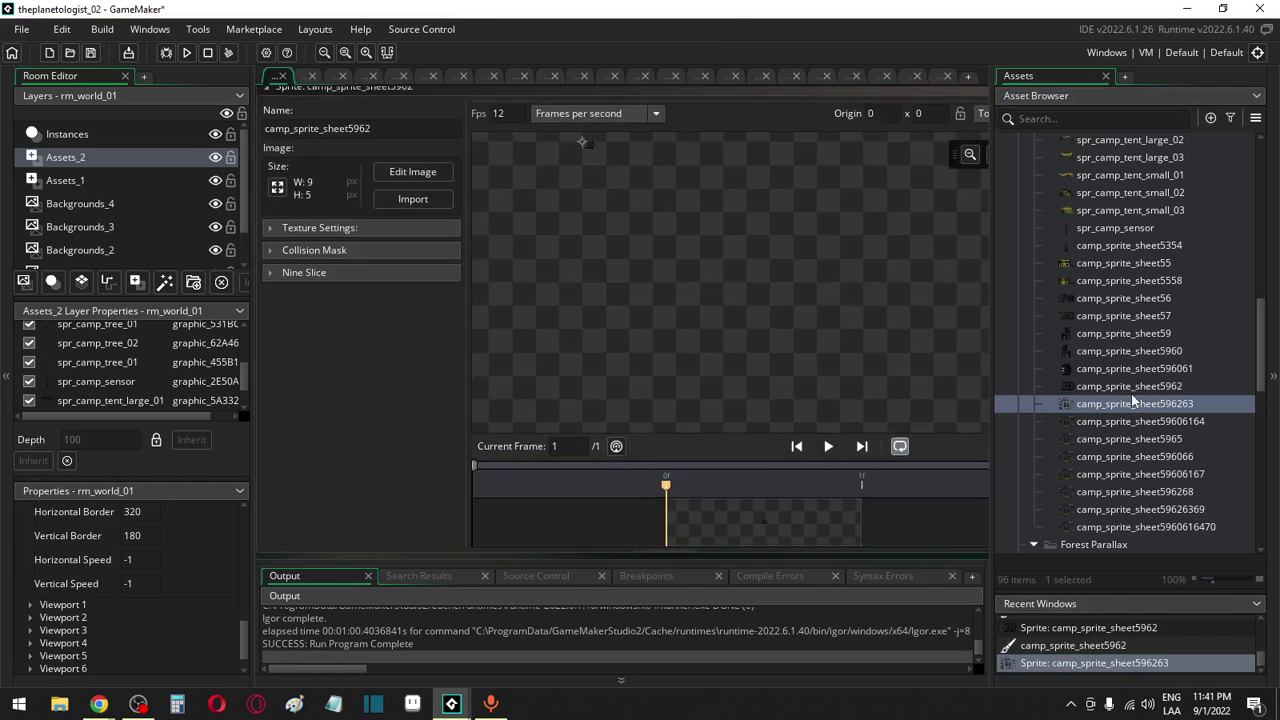
{"action": "left_click", "coordinate": [410, 183]}
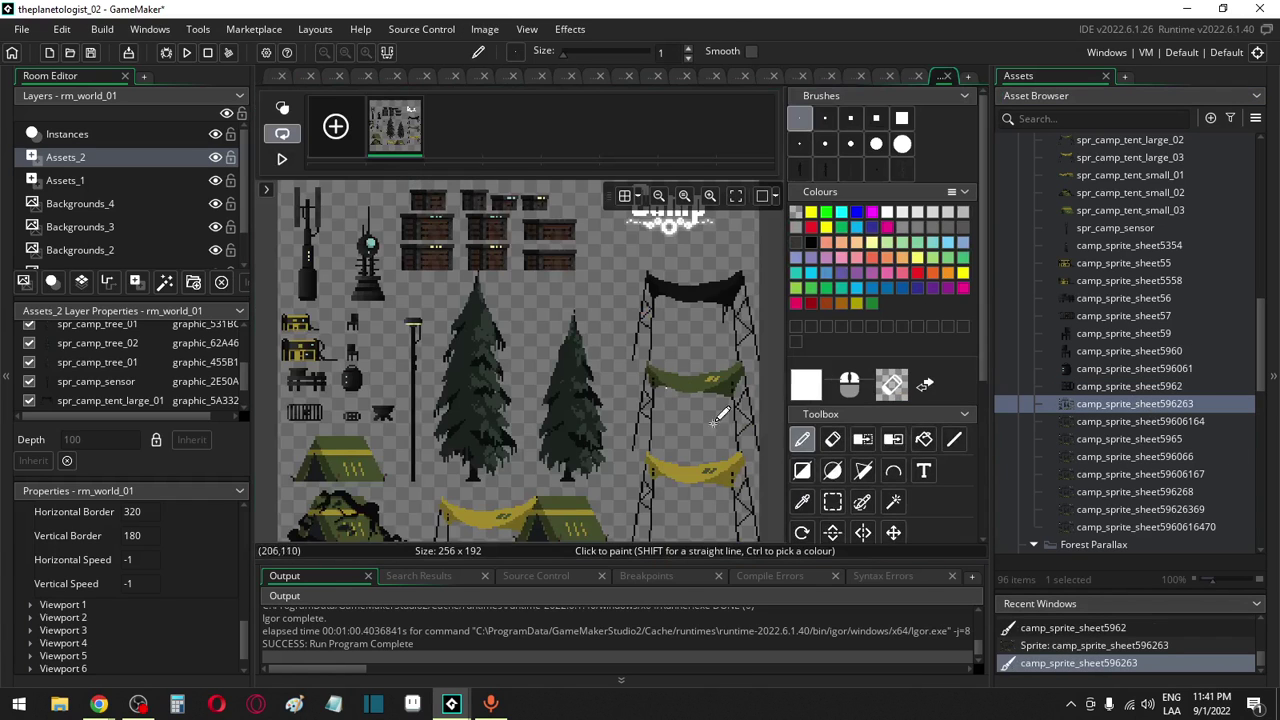
{"action": "left_click", "coordinate": [834, 506]}
{"action": "left_click_drag", "start_coordinate": [285, 188], "coordinate": [770, 405]}
{"action": "key", "text": "Delete"}
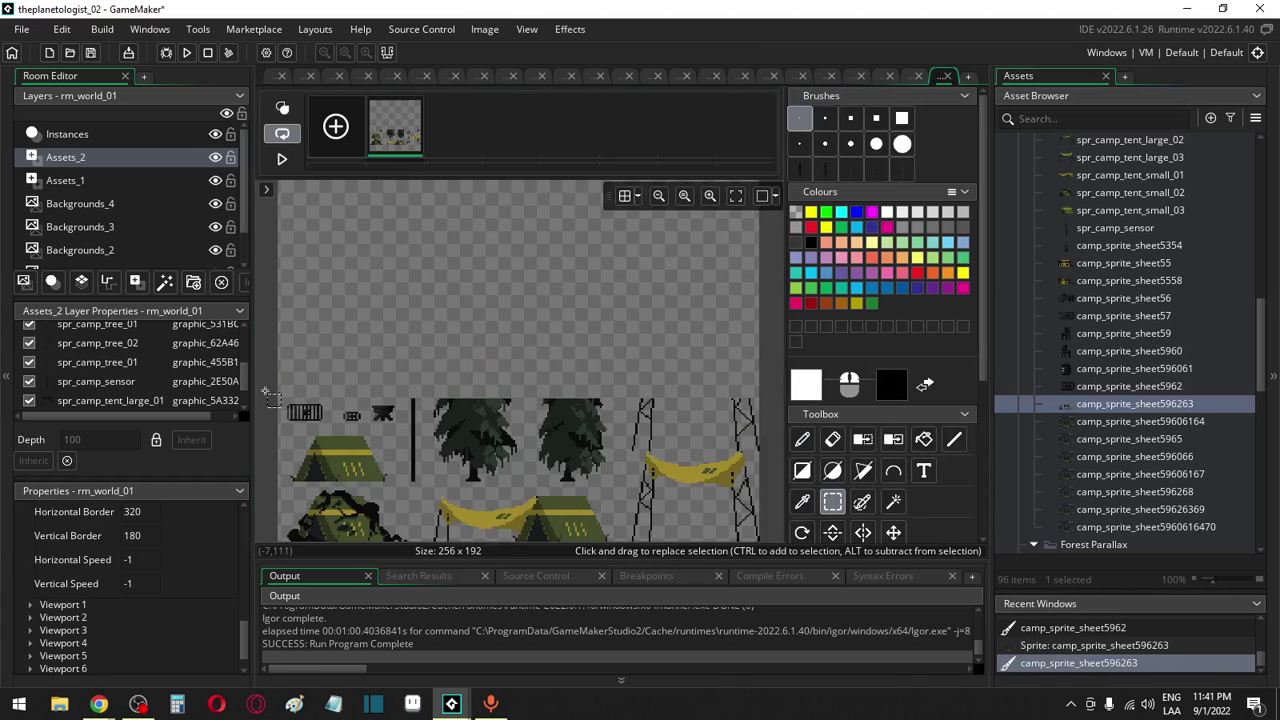
Erase the props, tents, trees and hammocks around the small anvil-shaped prop in camp_sprite_sheet596263, and auto-trim all frames
{"action": "left_click_drag", "start_coordinate": [266, 392], "coordinate": [366, 544]}
{"action": "key", "text": "Delete"}
{"action": "left_click_drag", "start_coordinate": [404, 386], "coordinate": [452, 446]}
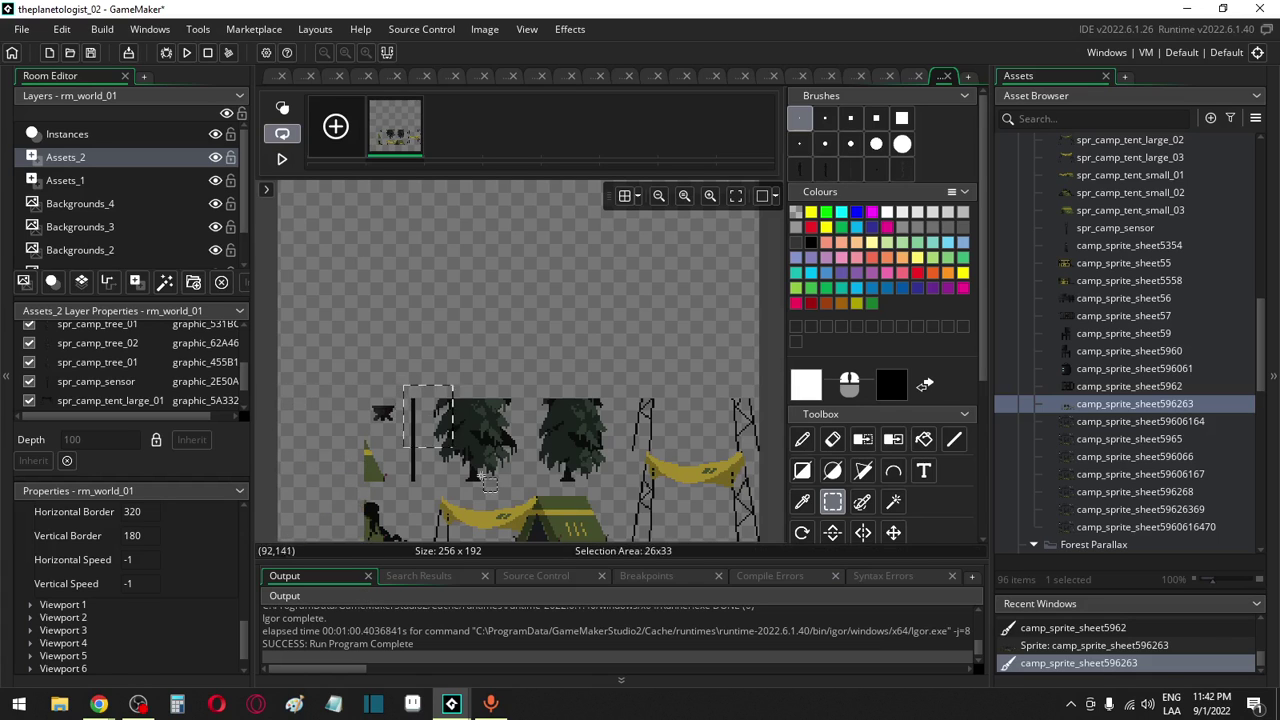
{"action": "left_click_drag", "start_coordinate": [758, 542], "coordinate": [402, 384]}
{"action": "key", "text": "Delete"}
{"action": "left_click_drag", "start_coordinate": [344, 440], "coordinate": [503, 550]}
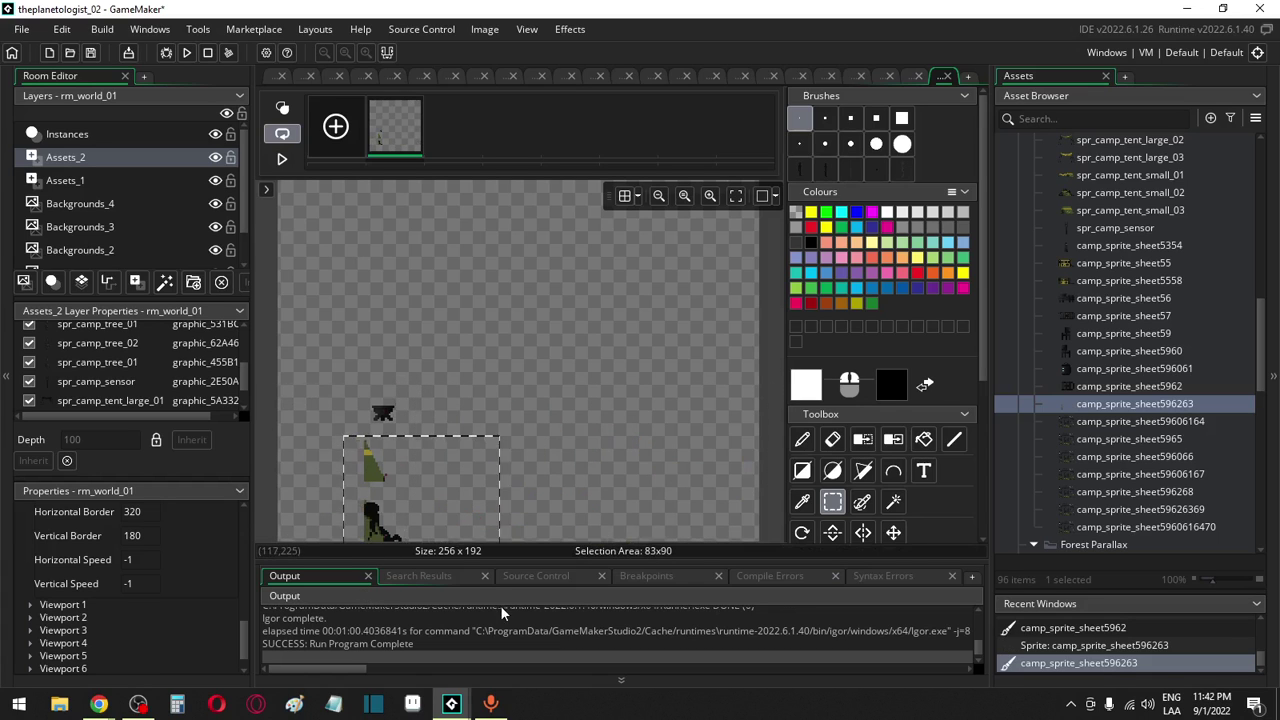
{"action": "key", "text": "Delete"}
{"action": "scroll", "coordinate": [541, 362], "scroll_direction": "down", "scroll_amount": 3}
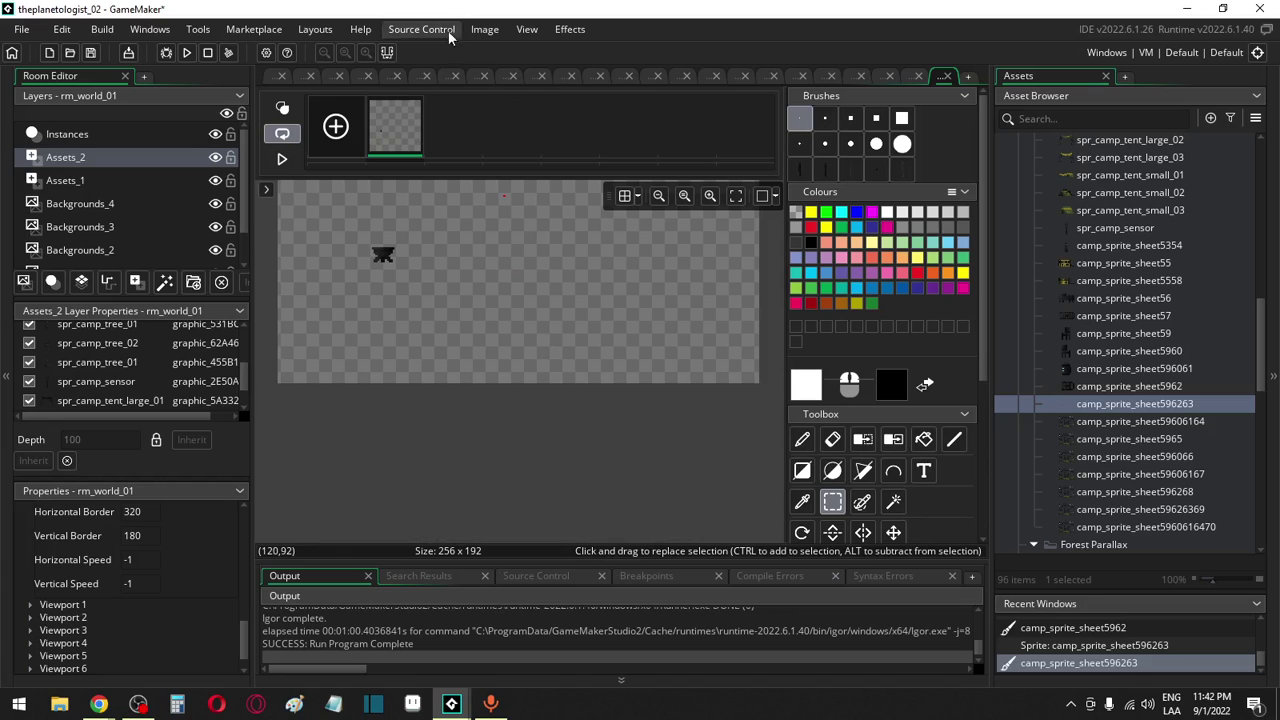
{"action": "left_click", "coordinate": [484, 29]}
{"action": "left_click", "coordinate": [540, 308]}
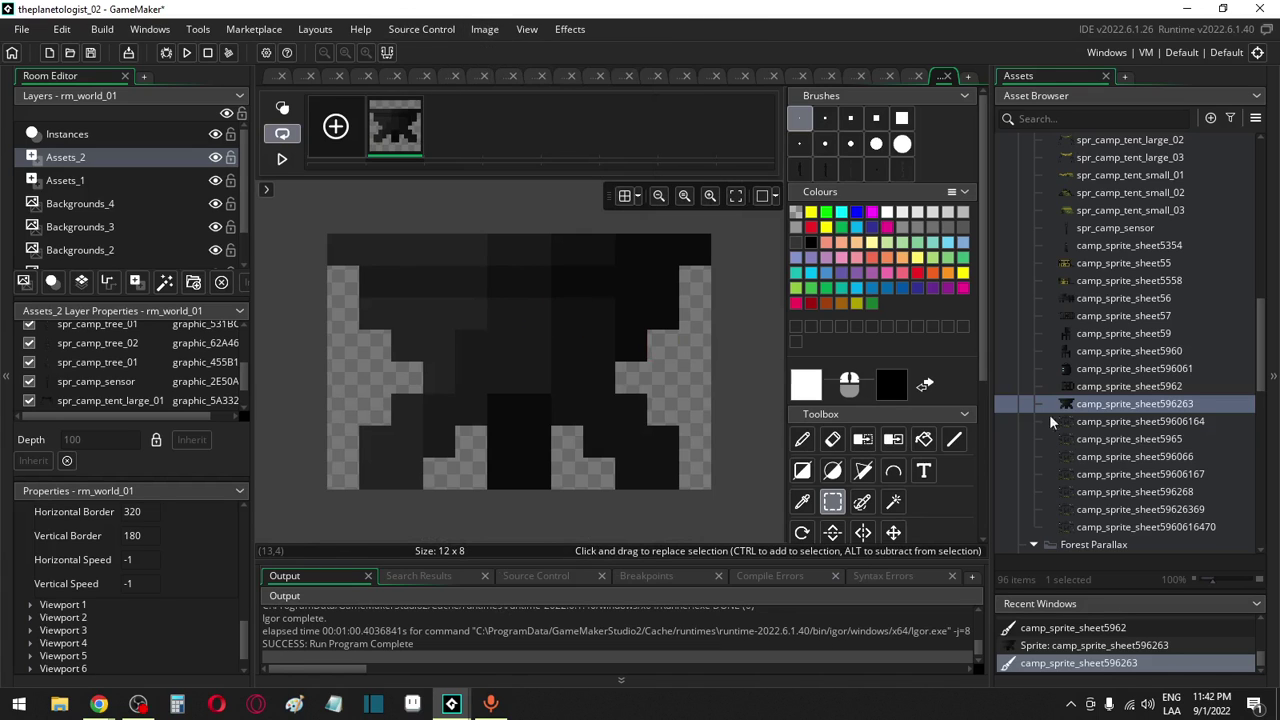
Open the camp_sprite_sheet59606164 image and erase the column of towers, machines, chairs and tents beside the crates
{"action": "double_click", "coordinate": [1105, 421]}
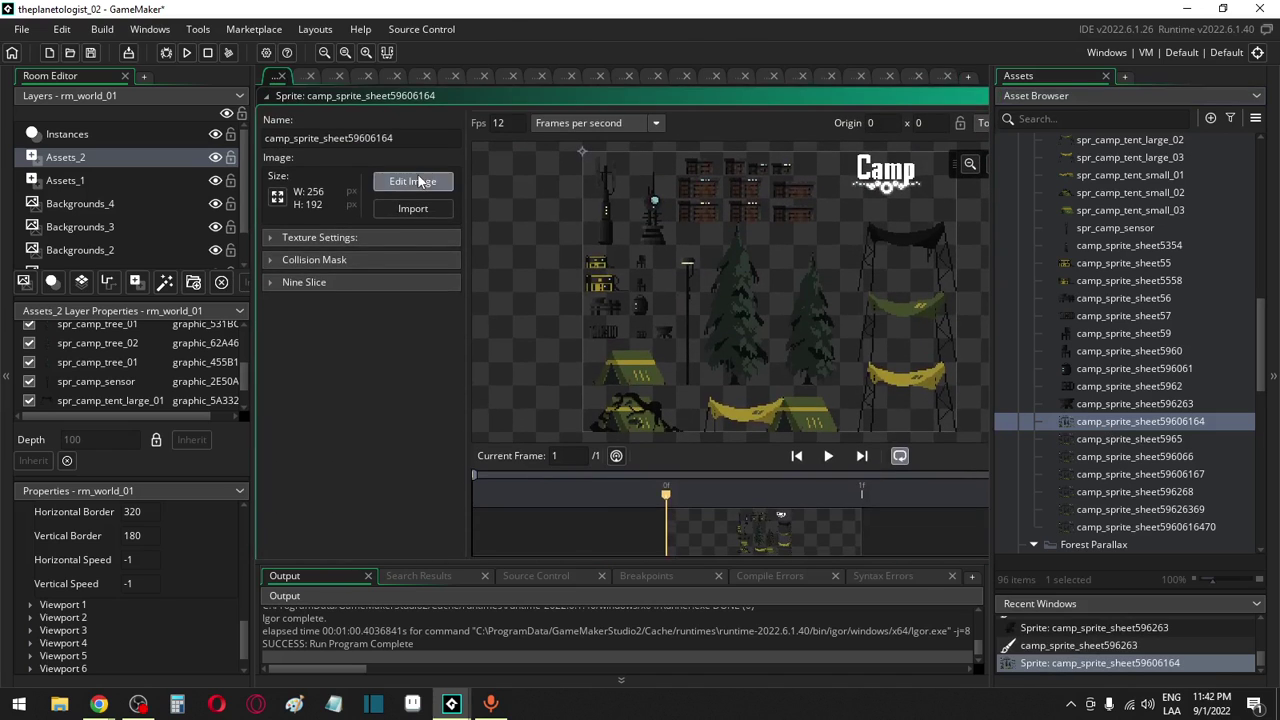
{"action": "left_click", "coordinate": [418, 181]}
{"action": "left_click", "coordinate": [832, 501]}
{"action": "scroll", "coordinate": [470, 370], "scroll_direction": "down", "scroll_amount": 2, "text": "ctrl"}
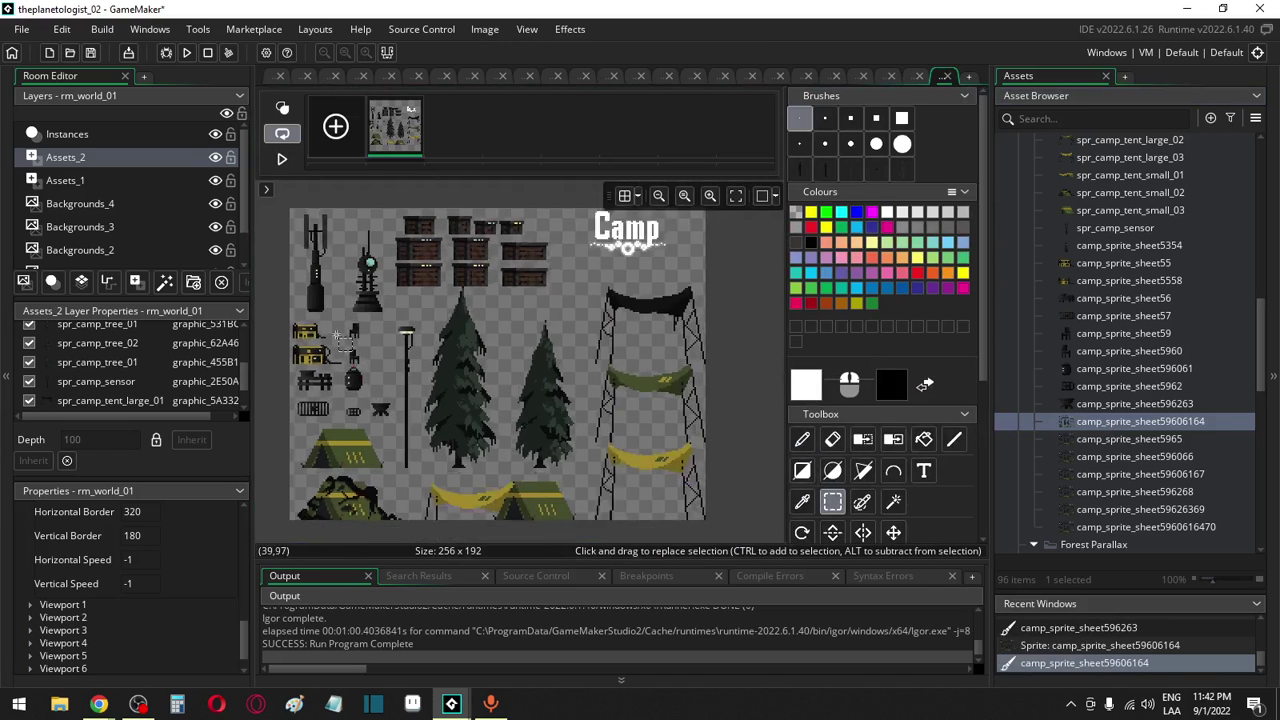
{"action": "left_click_drag", "start_coordinate": [289, 229], "coordinate": [386, 515]}
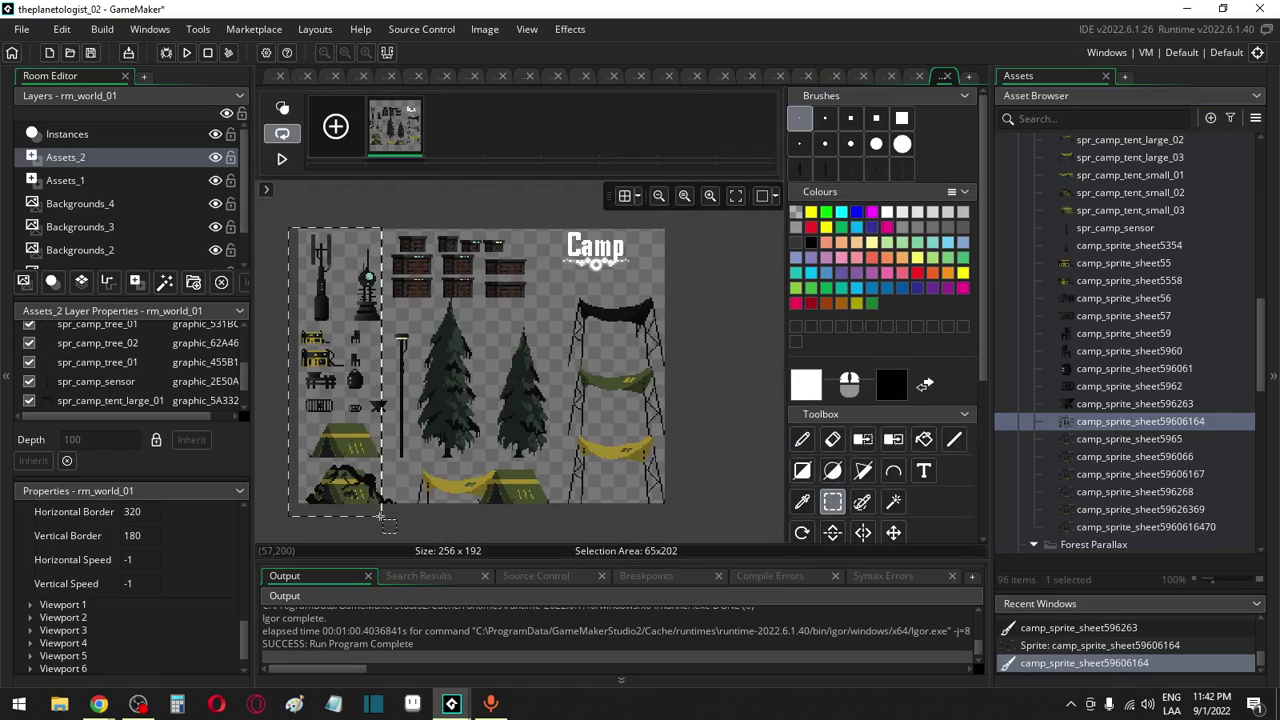
{"action": "key", "text": "Delete"}
Erase the trees, lamp post, hammocks and Camp logo from camp_sprite_sheet59606164, keeping only the group of crates
{"action": "left_click_drag", "start_coordinate": [366, 510], "coordinate": [684, 298]}
{"action": "key", "text": "Delete"}
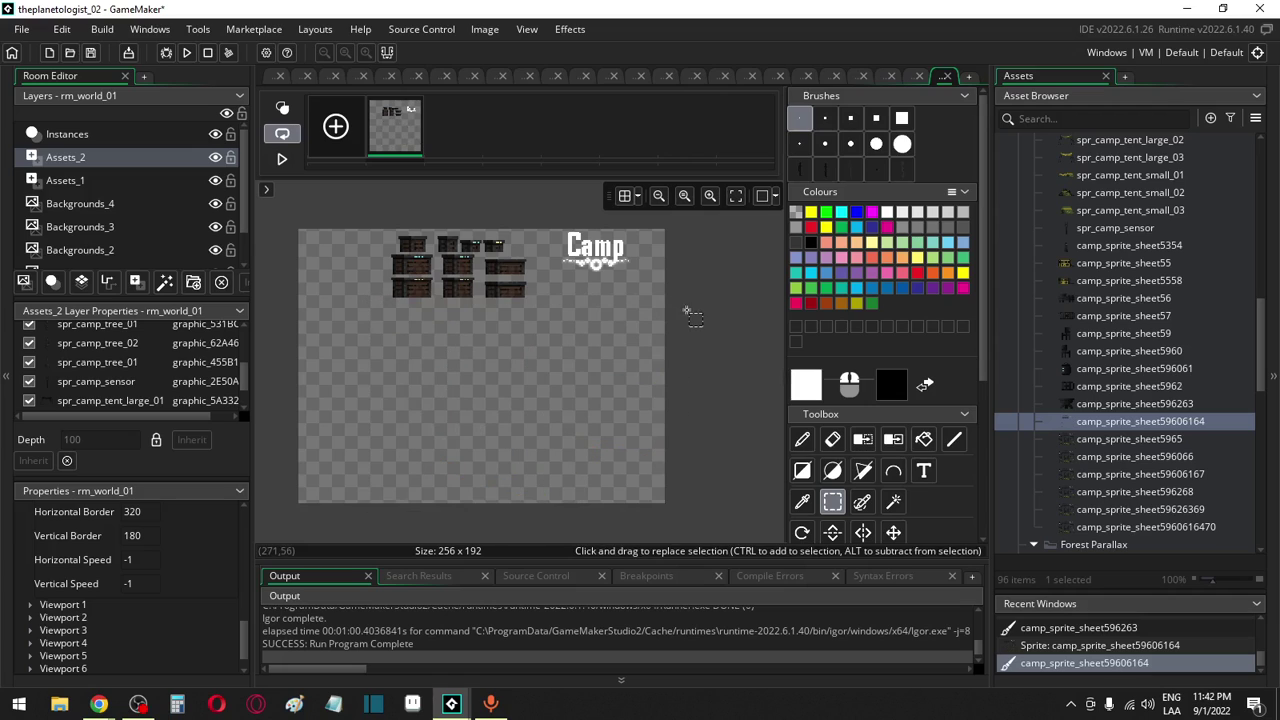
{"action": "left_click_drag", "start_coordinate": [696, 210], "coordinate": [548, 306]}
{"action": "key", "text": "Delete"}
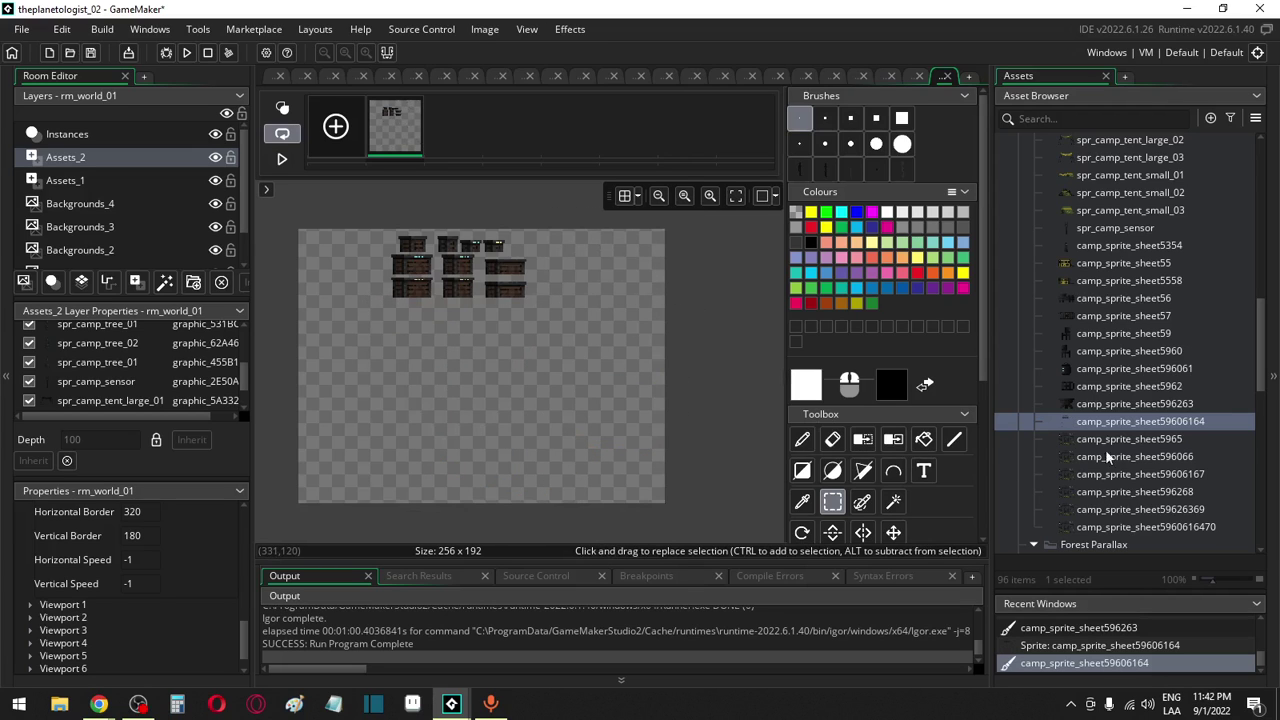
{"action": "left_click", "coordinate": [1113, 440]}
{"action": "left_click", "coordinate": [1120, 527], "text": "shift"}
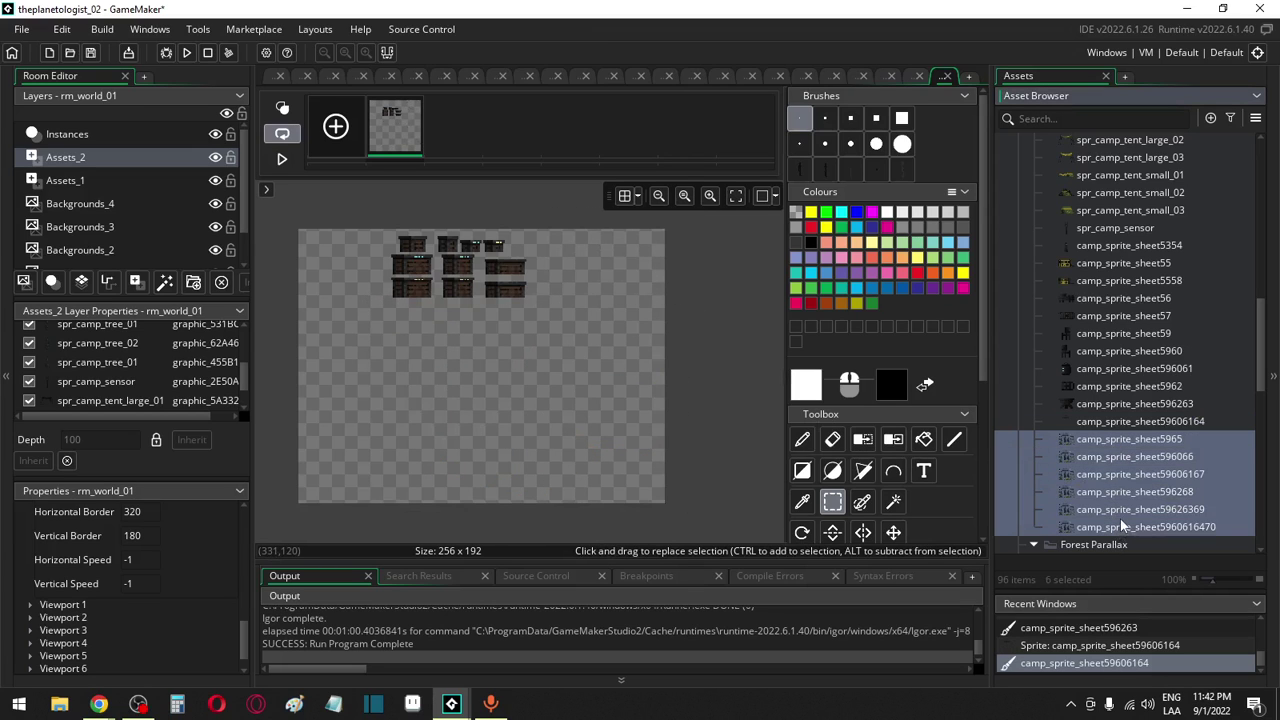
{"action": "key", "text": "Delete"}
{"action": "left_click", "coordinate": [680, 381]}
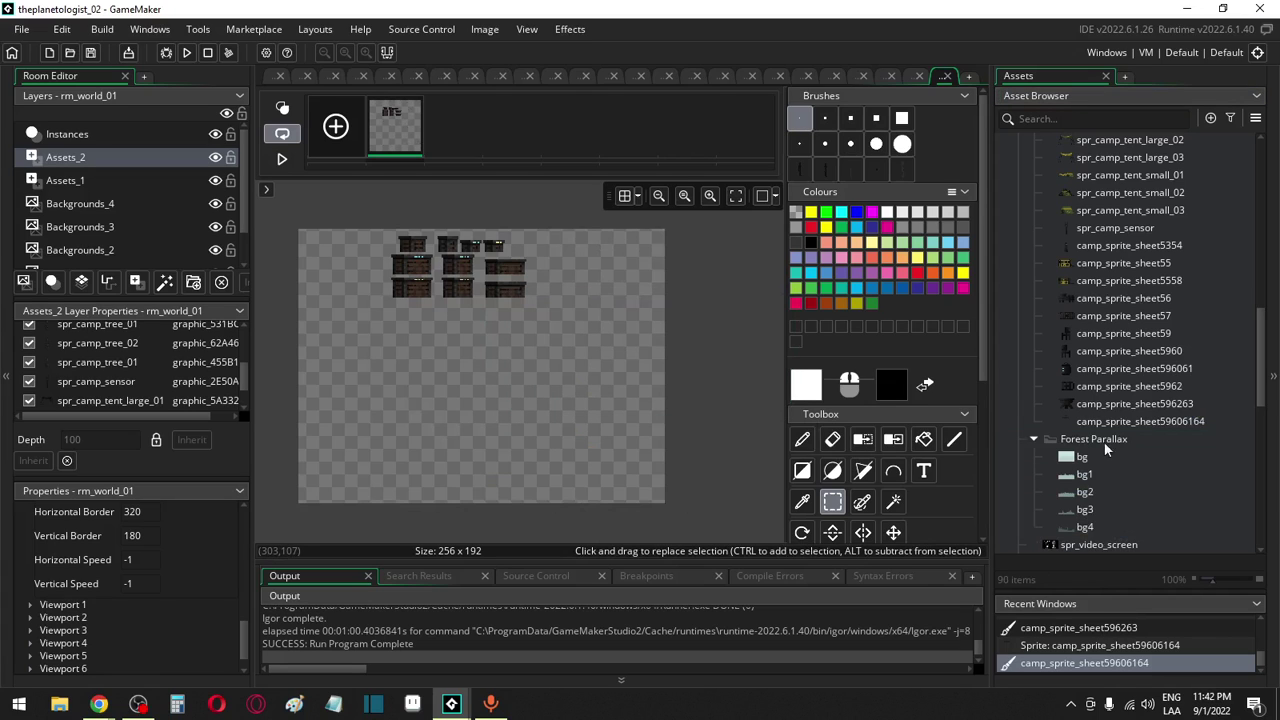
Auto-trim all frames of camp_sprite_sheet59606164 around the group of crates
{"action": "left_click", "coordinate": [1141, 423]}
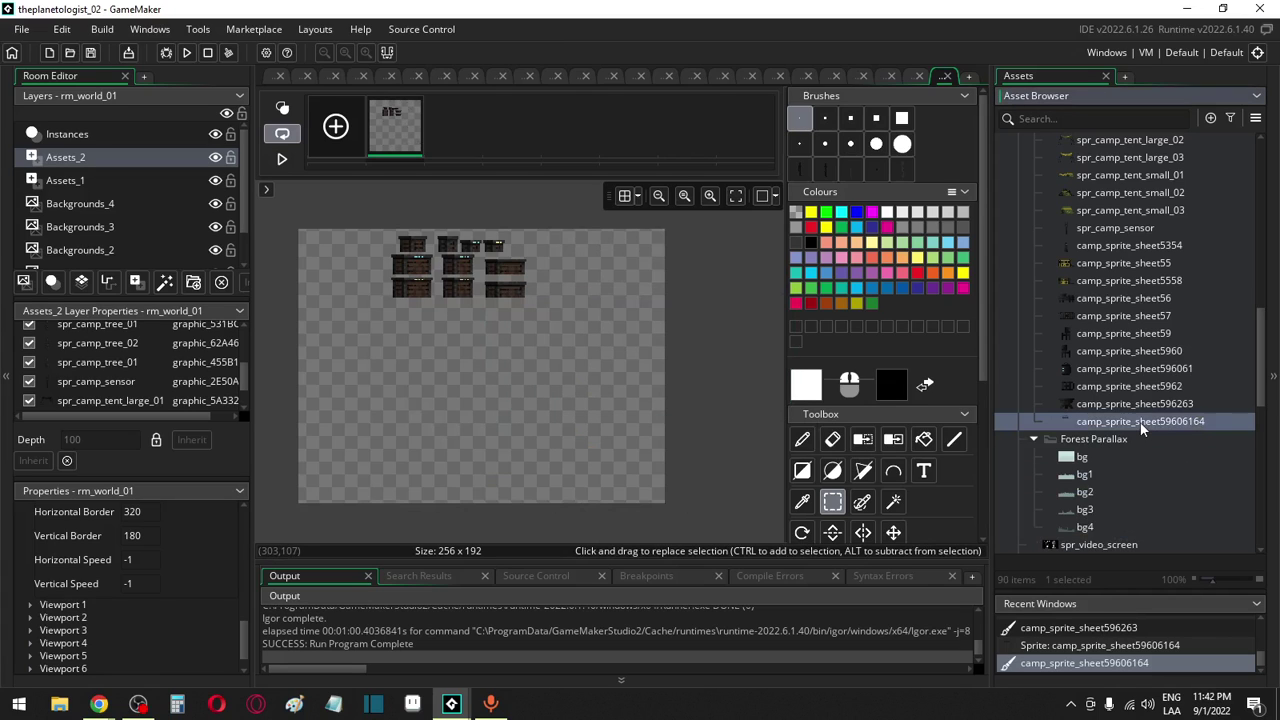
{"action": "left_click", "coordinate": [309, 31]}
{"action": "left_click", "coordinate": [605, 335]}
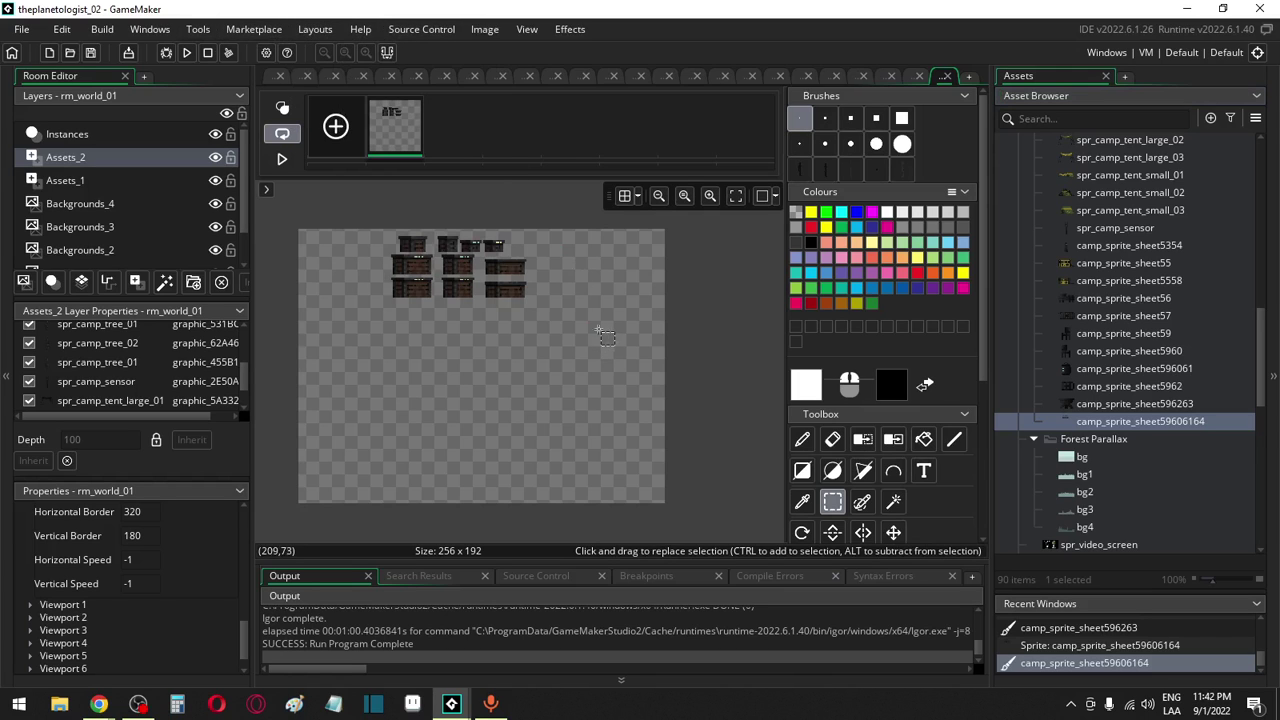
{"action": "left_click", "coordinate": [471, 30]}
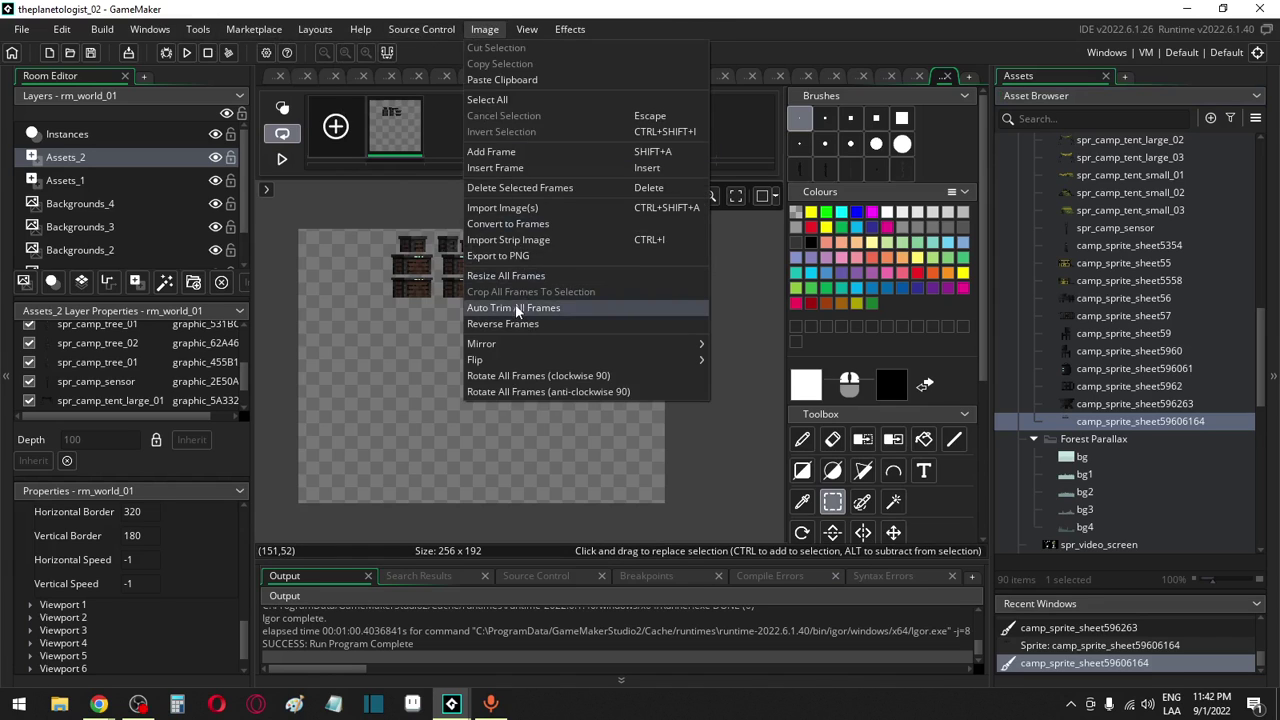
{"action": "left_click", "coordinate": [518, 308]}
Duplicate the trimmed crate sprite camp_sprite_sheet59606164 until there are seven copies of it
{"action": "left_click", "coordinate": [1140, 420]}
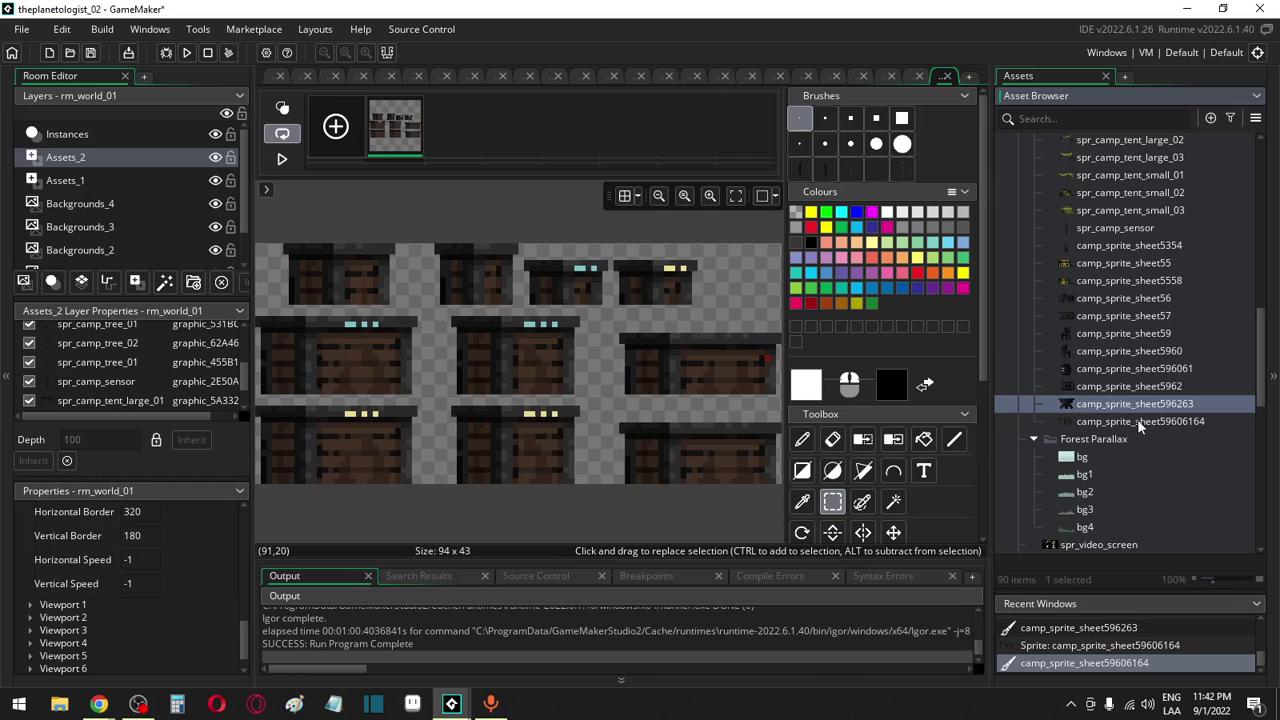
{"action": "key", "text": "ctrl+d"}
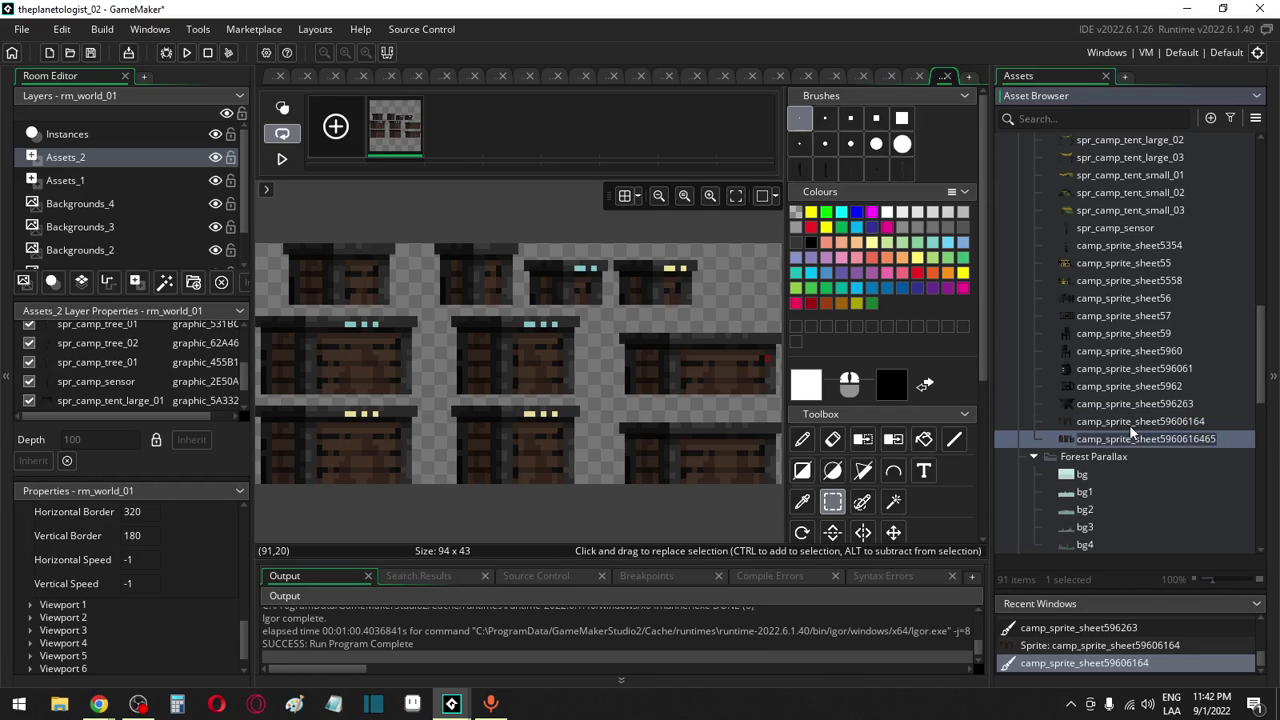
{"action": "left_click", "coordinate": [1129, 422], "text": "ctrl"}
{"action": "key", "text": "ctrl+d"}
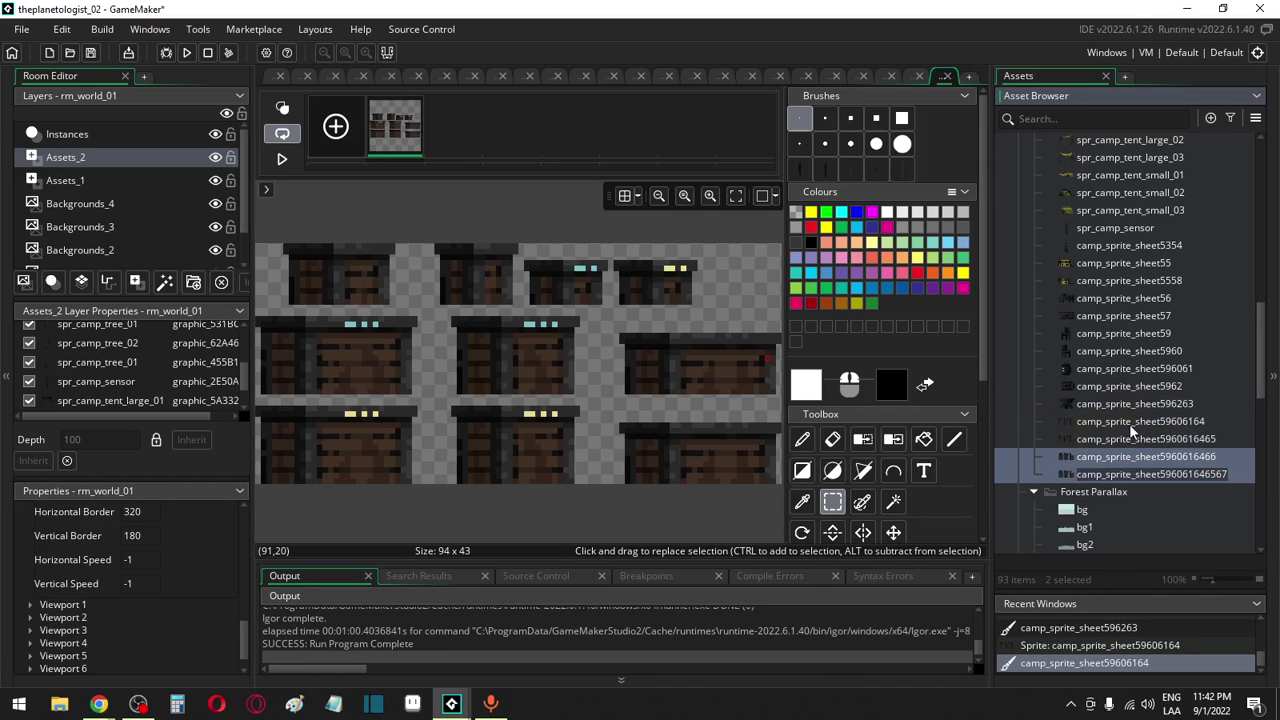
{"action": "key", "text": "ctrl+d"}
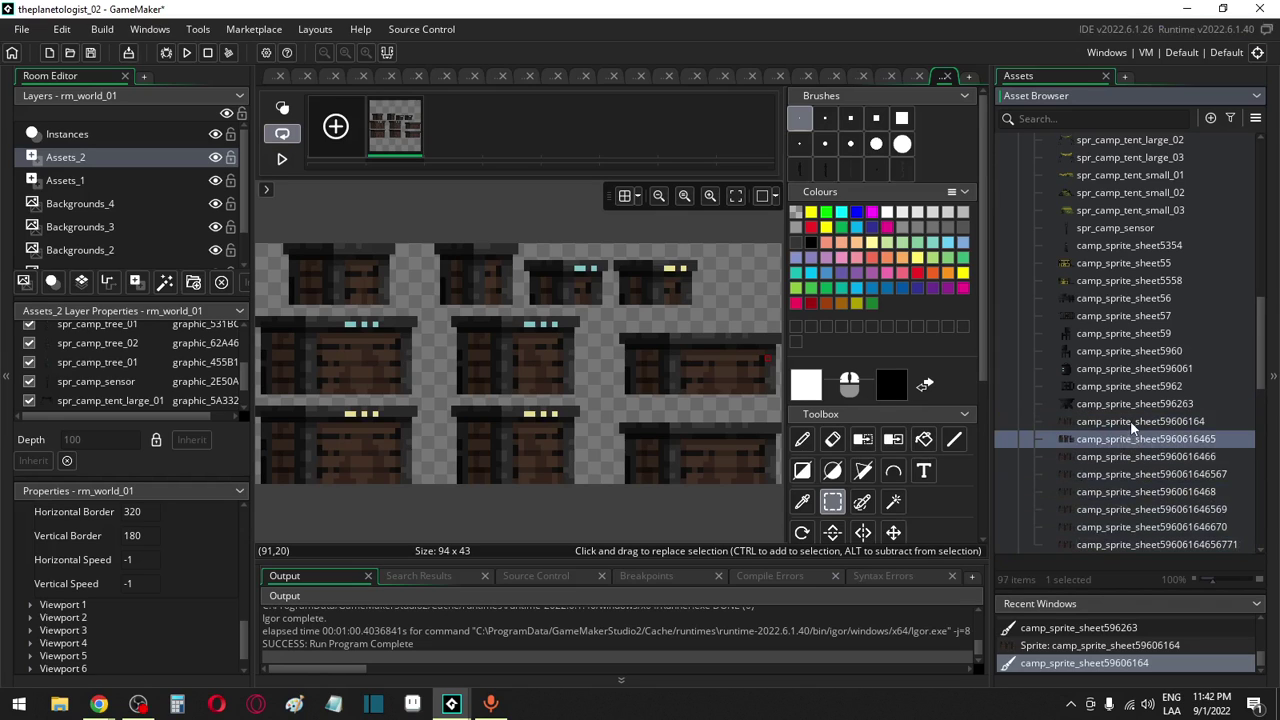
In camp_sprite_sheet59606164, erase every crate except the wide yellow-lit one in the bottom row, and auto-trim all frames
{"action": "double_click", "coordinate": [1130, 421]}
{"action": "left_click", "coordinate": [385, 182]}
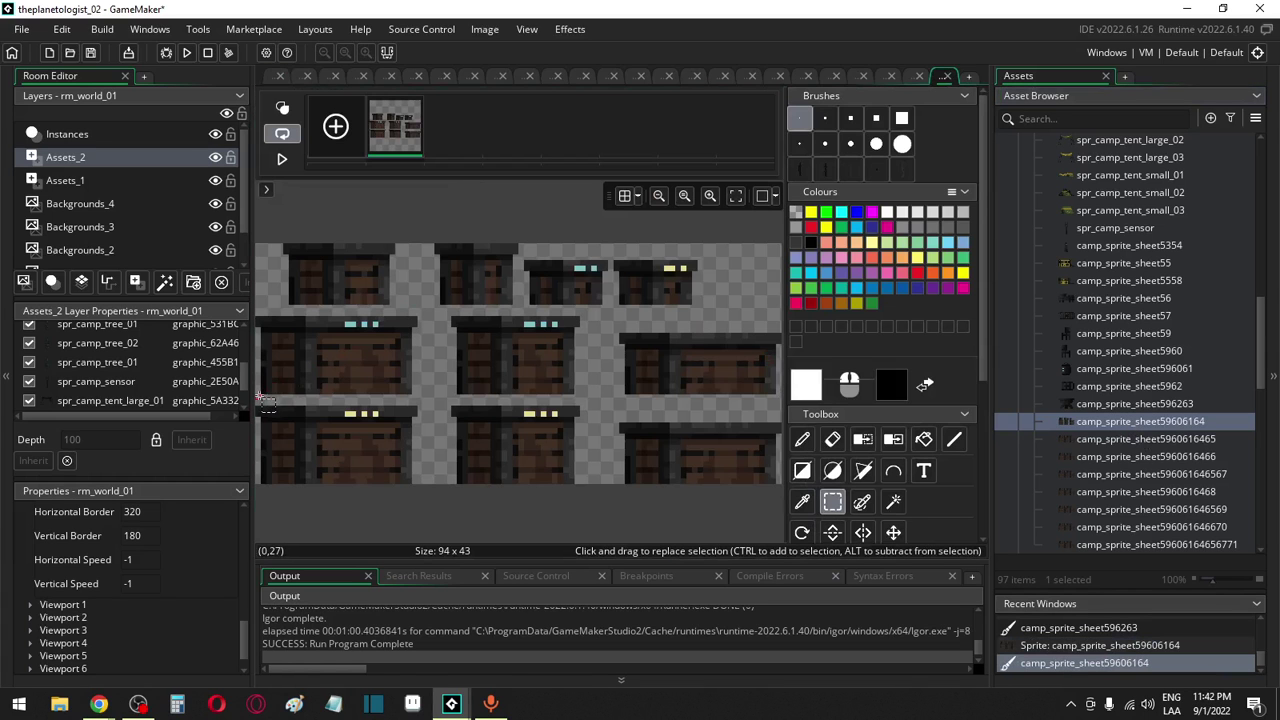
{"action": "left_click_drag", "start_coordinate": [266, 400], "coordinate": [780, 242]}
{"action": "key", "text": "Delete"}
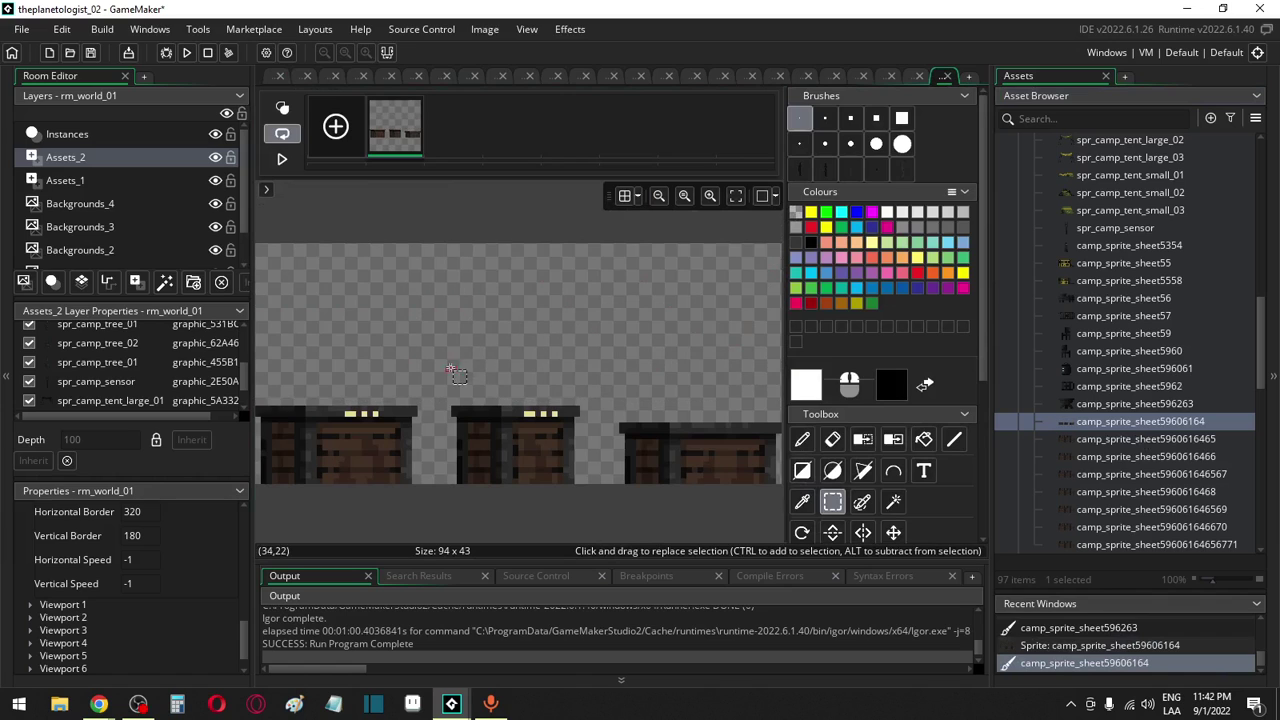
{"action": "left_click_drag", "start_coordinate": [451, 371], "coordinate": [790, 548]}
{"action": "key", "text": "Delete"}
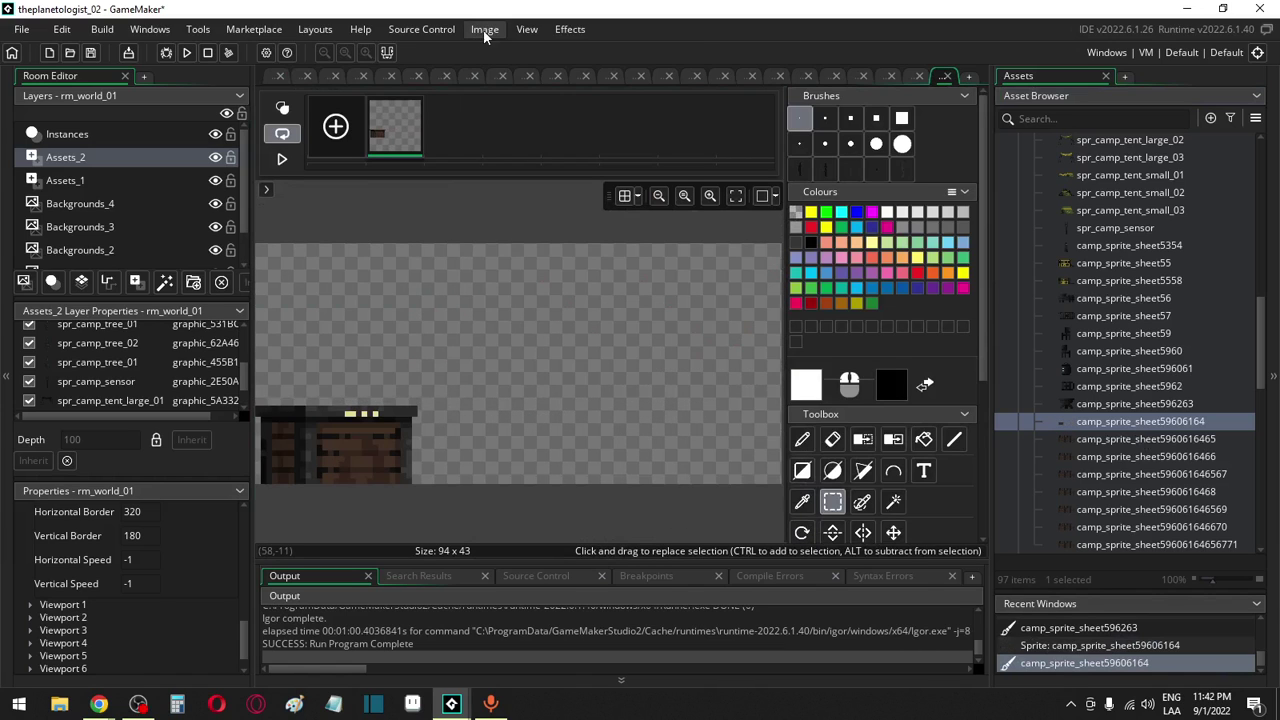
{"action": "left_click", "coordinate": [483, 29]}
{"action": "left_click", "coordinate": [478, 312]}
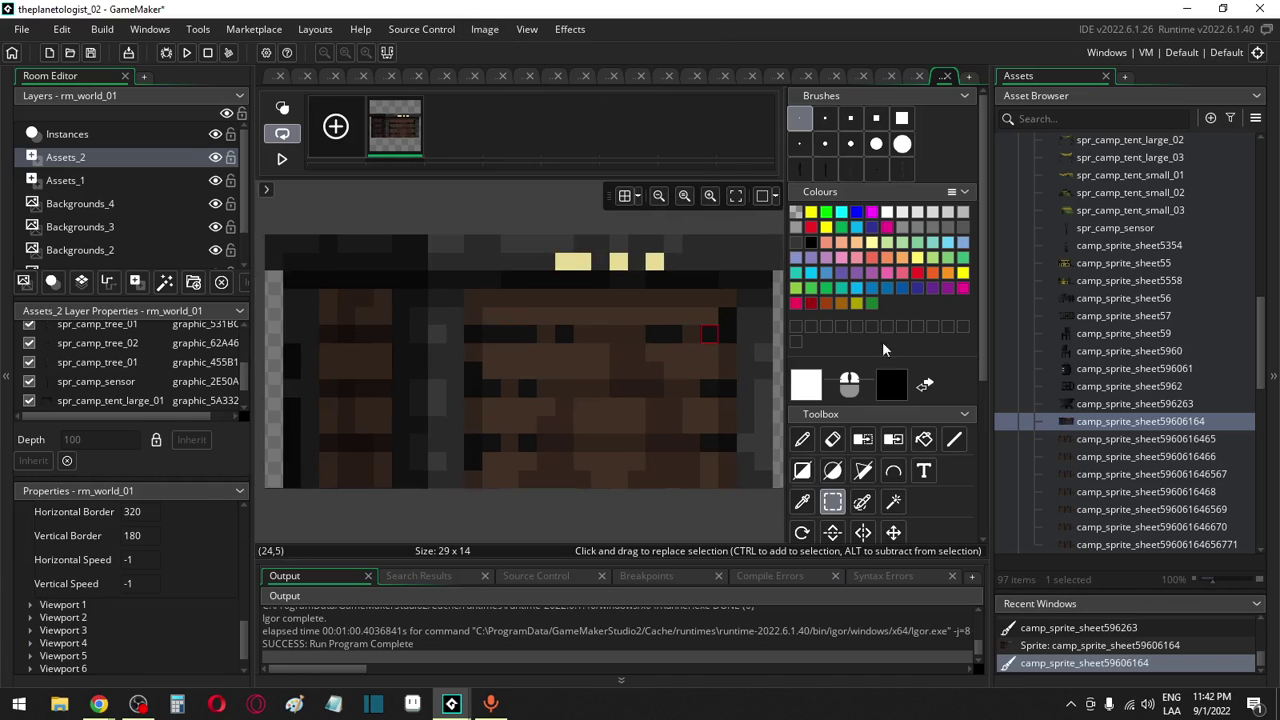
{"action": "double_click", "coordinate": [1122, 440]}
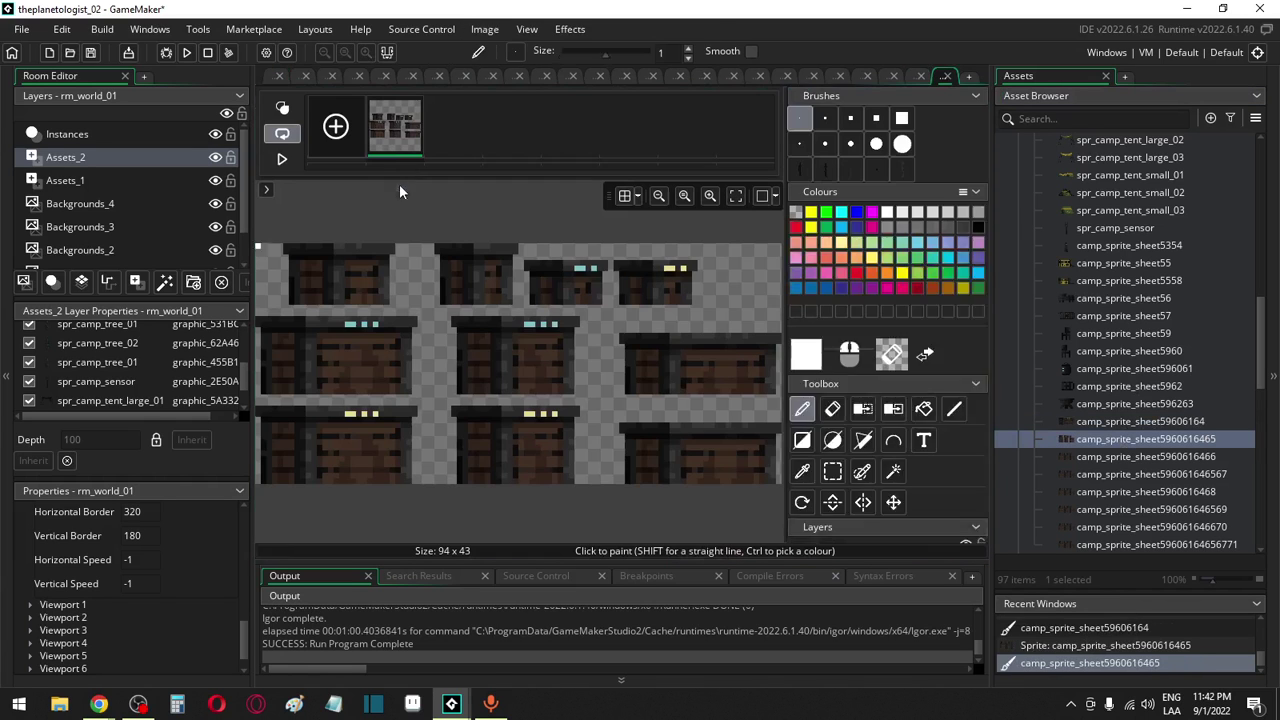
{"action": "left_click", "coordinate": [830, 504]}
{"action": "left_click_drag", "start_coordinate": [432, 480], "coordinate": [189, 167]}
{"action": "key", "text": "Delete"}
{"action": "left_click_drag", "start_coordinate": [268, 417], "coordinate": [423, 514]}
{"action": "left_click_drag", "start_coordinate": [412, 222], "coordinate": [788, 405]}
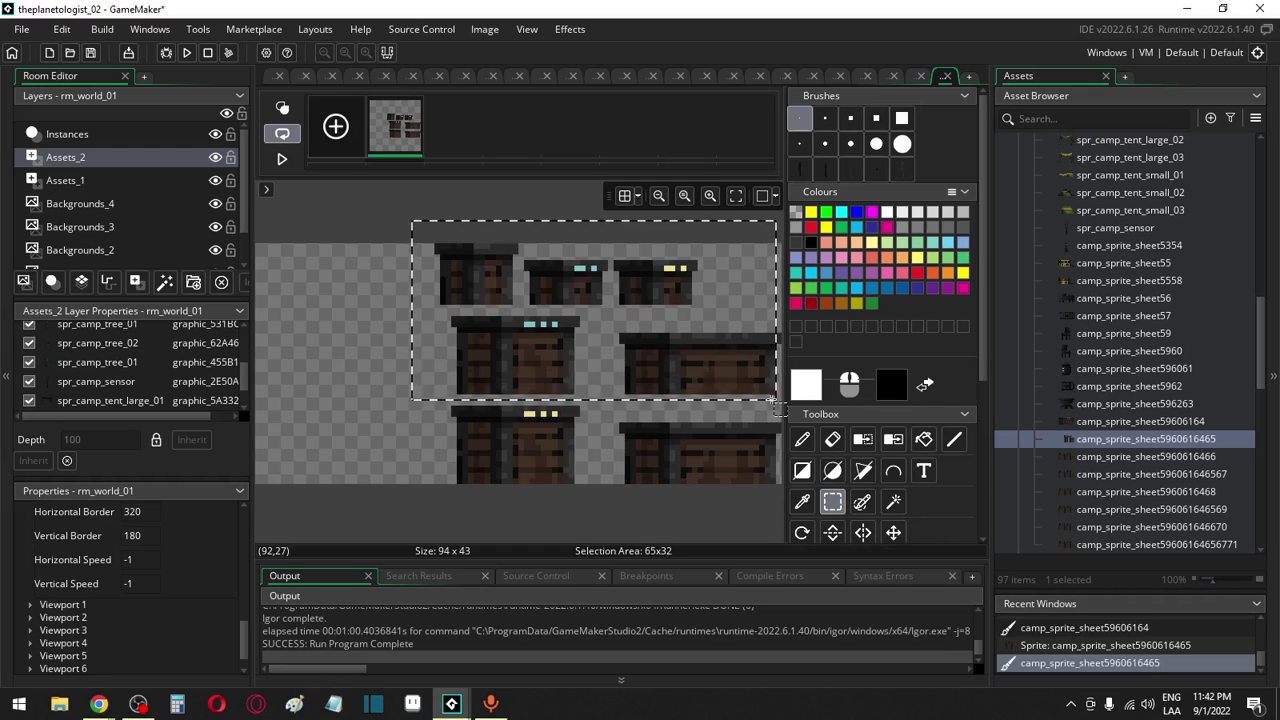
{"action": "key", "text": "Delete"}
{"action": "left_click_drag", "start_coordinate": [607, 405], "coordinate": [782, 545]}
{"action": "key", "text": "Delete"}
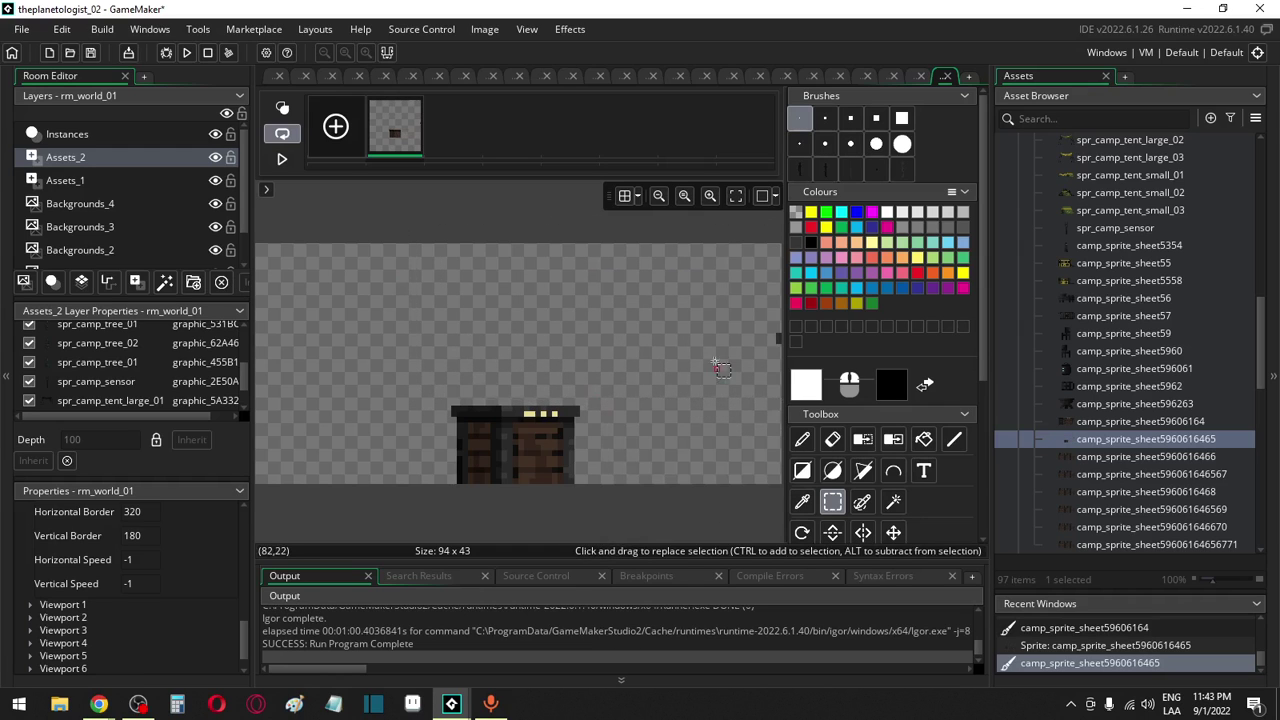
{"action": "left_click_drag", "start_coordinate": [705, 310], "coordinate": [842, 424]}
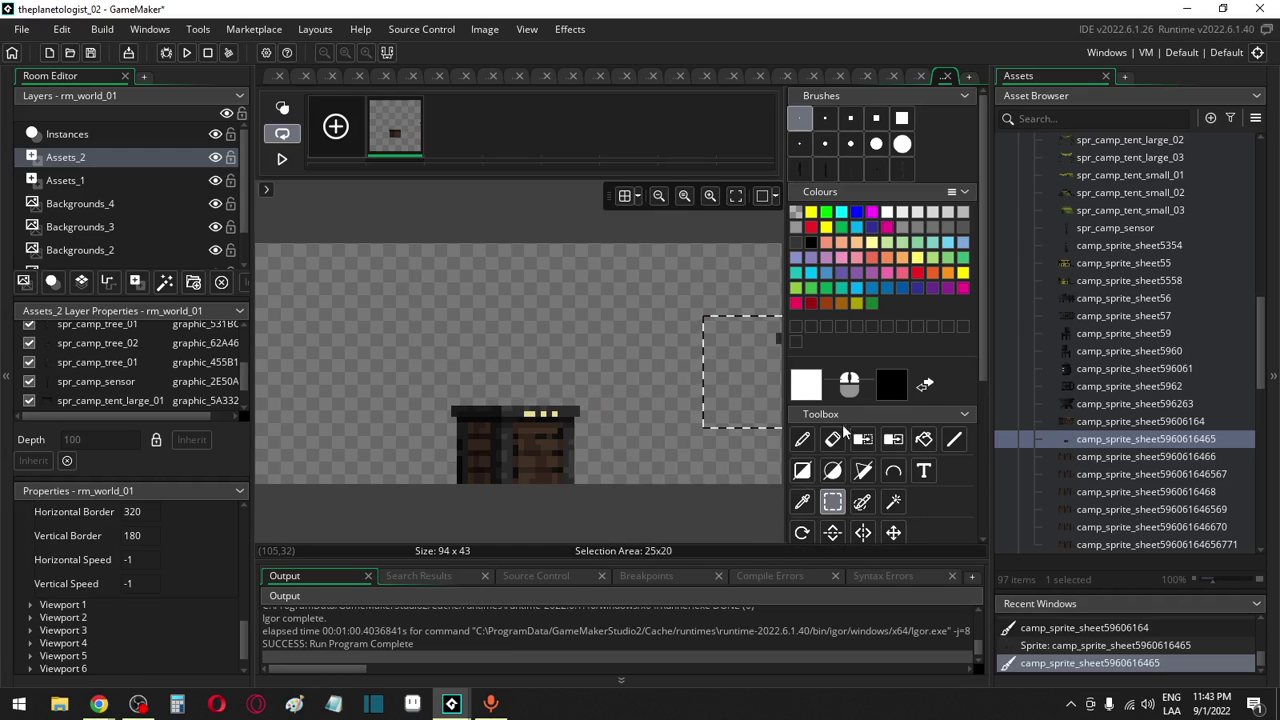
{"action": "left_click", "coordinate": [487, 29]}
{"action": "left_click", "coordinate": [500, 309]}
{"action": "left_click", "coordinate": [1123, 458]}
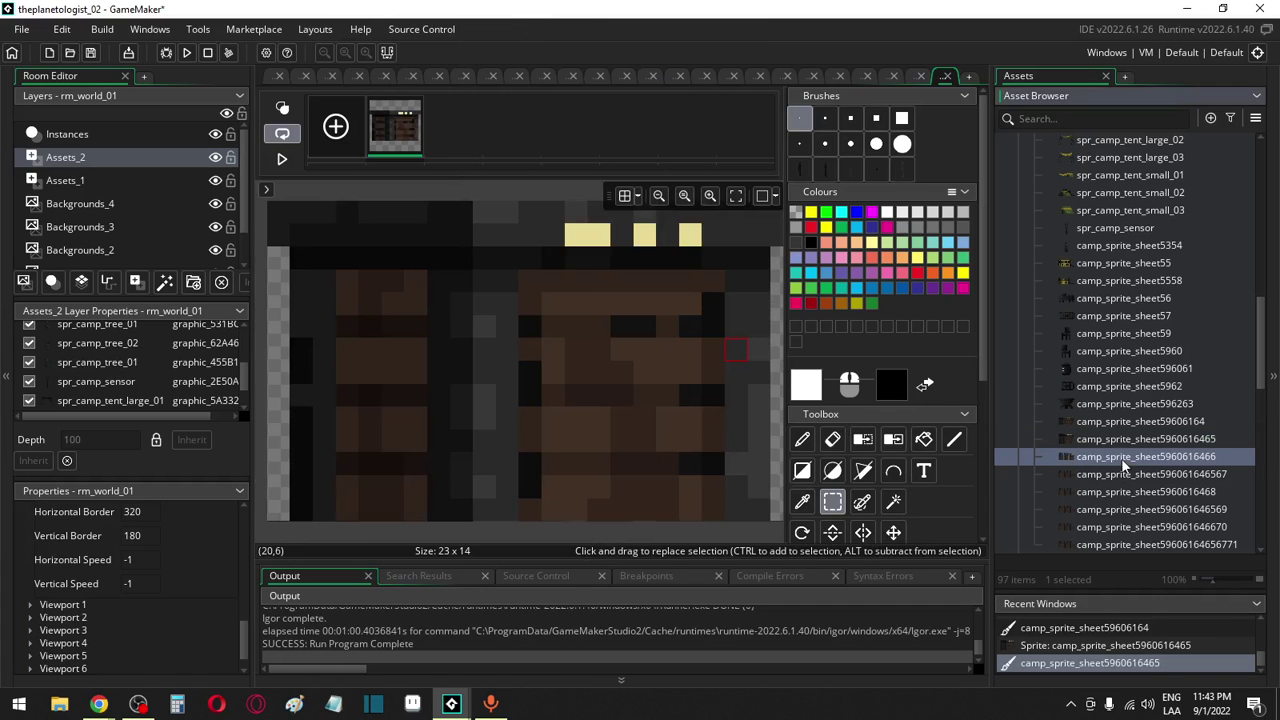
{"action": "double_click", "coordinate": [1123, 460]}
{"action": "left_click", "coordinate": [414, 180]}
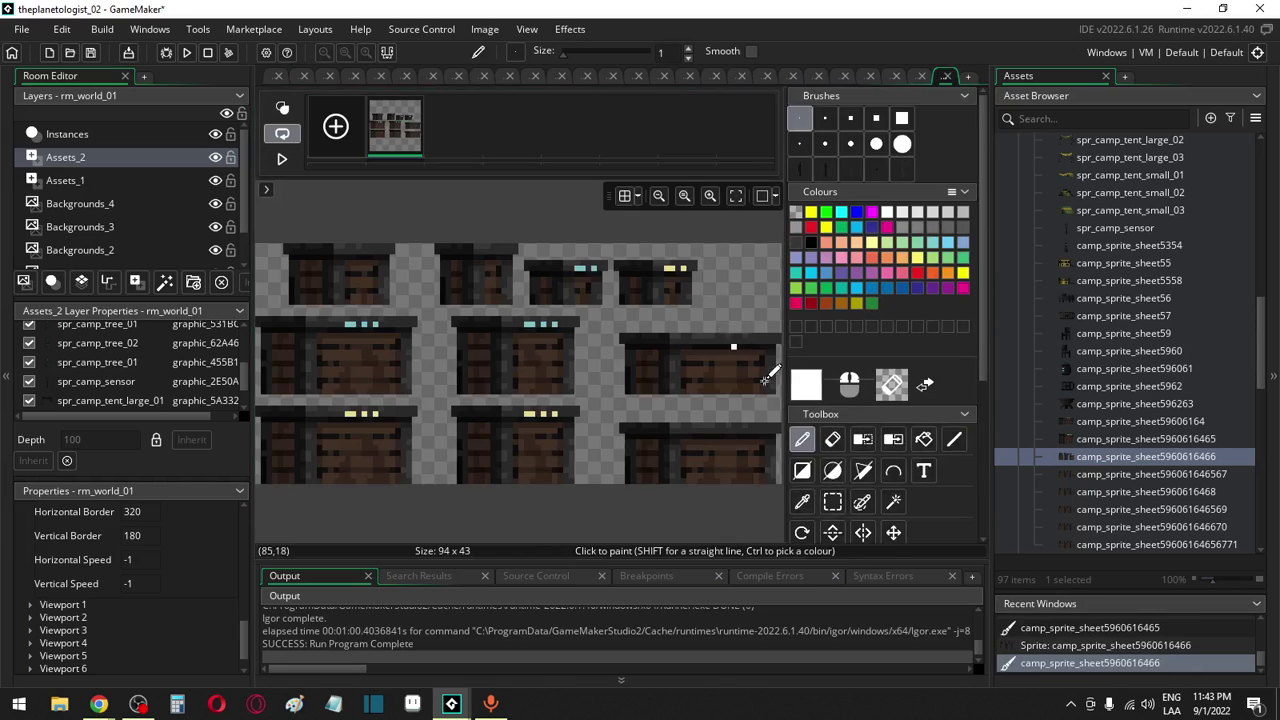
{"action": "left_click", "coordinate": [832, 501]}
{"action": "left_click_drag", "start_coordinate": [603, 508], "coordinate": [343, 188]}
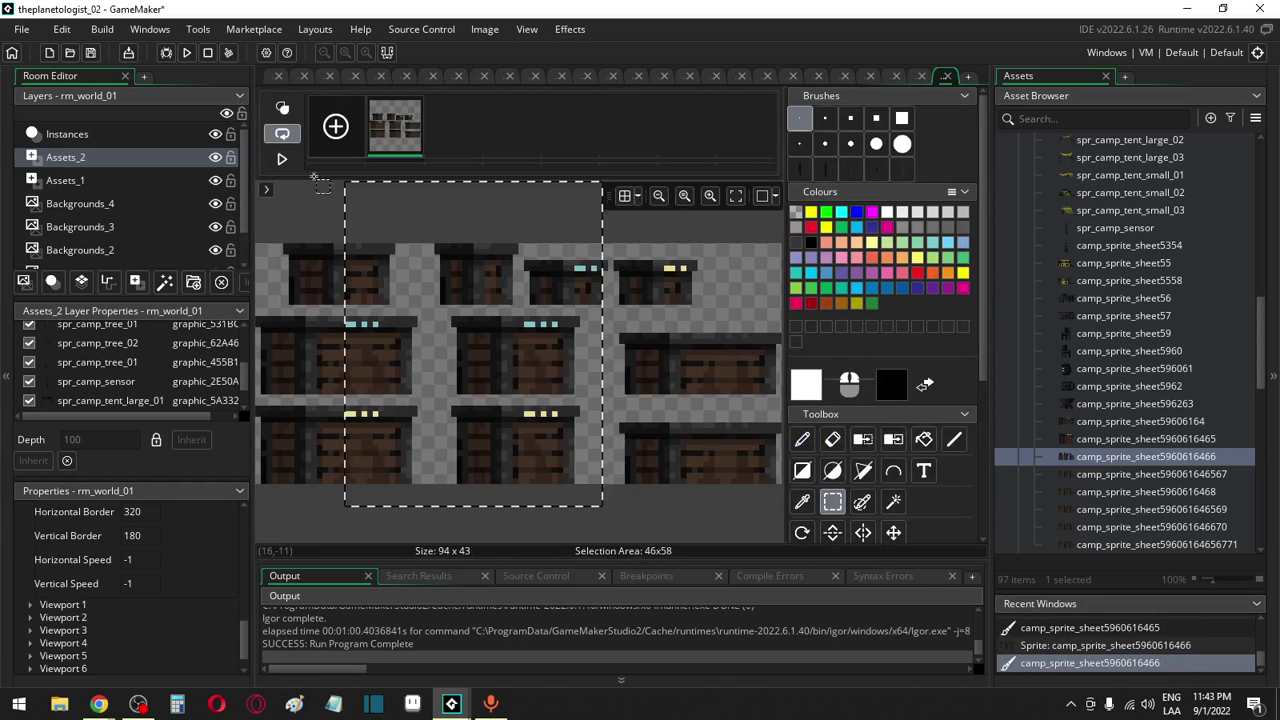
{"action": "key", "text": "Delete"}
{"action": "left_click_drag", "start_coordinate": [519, 221], "coordinate": [871, 401]}
{"action": "key", "text": "Delete"}
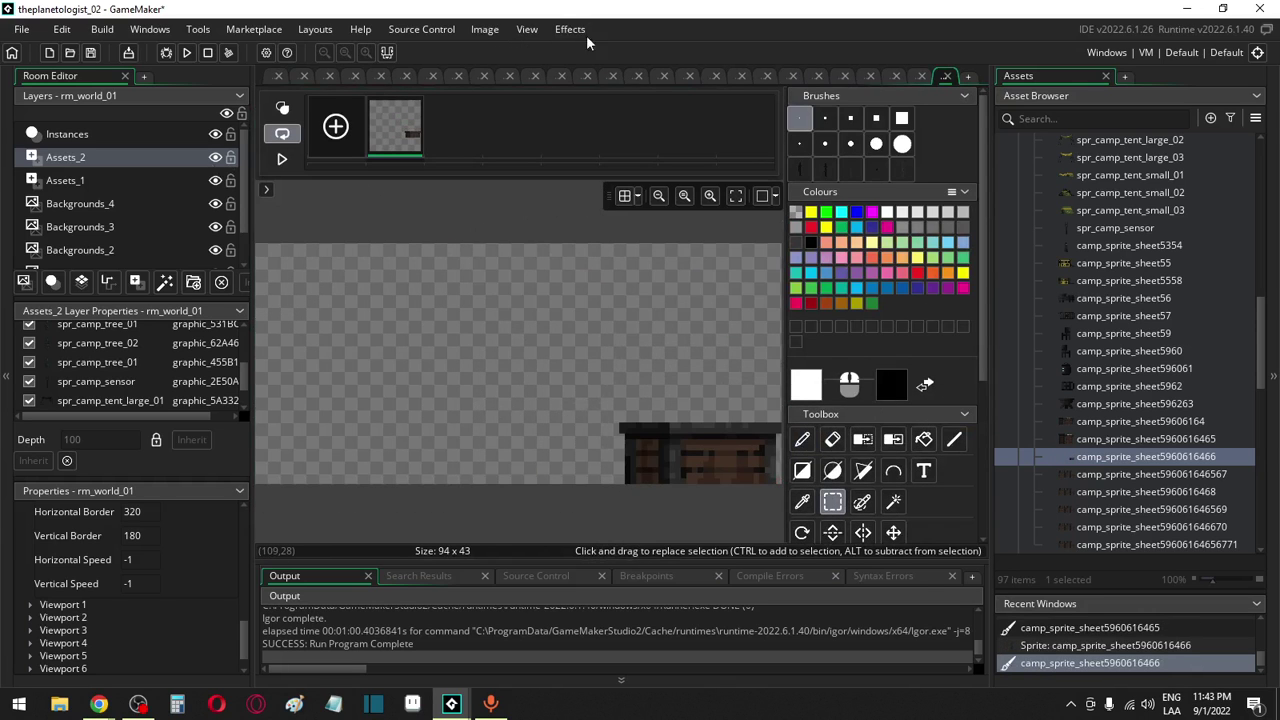
{"action": "left_click", "coordinate": [485, 29]}
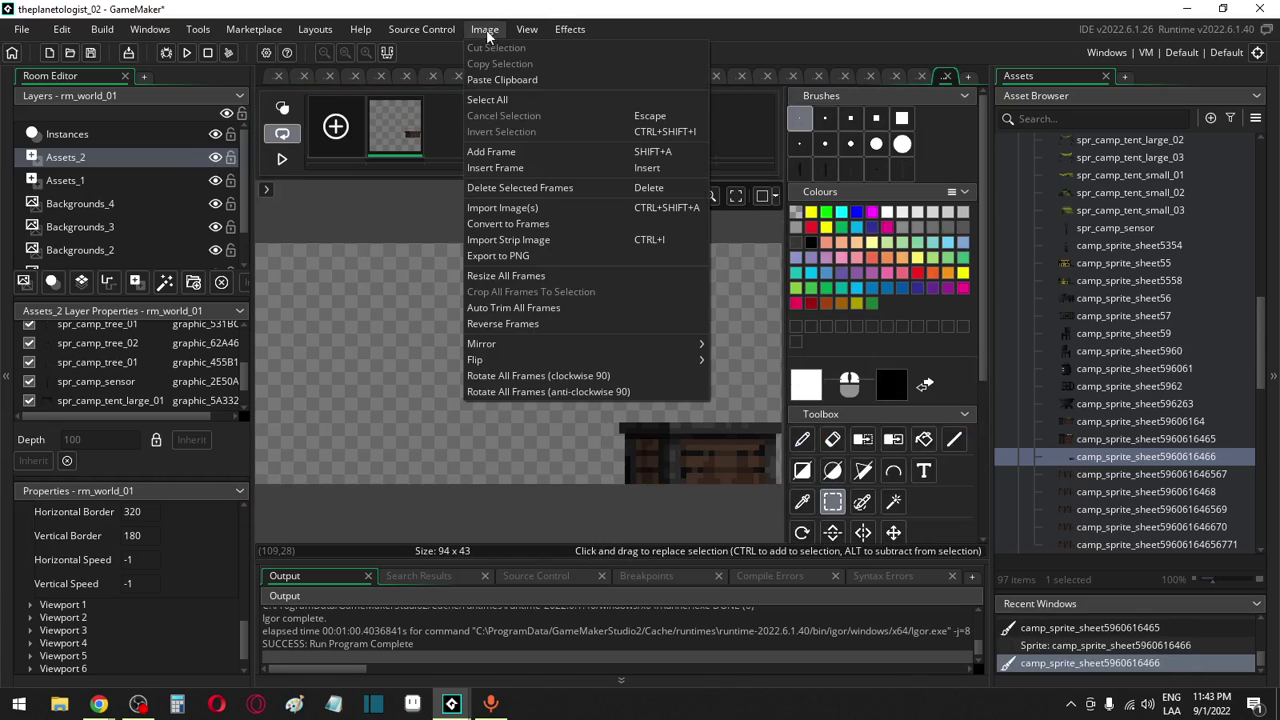
{"action": "left_click", "coordinate": [541, 318]}
{"action": "double_click", "coordinate": [1153, 474]}
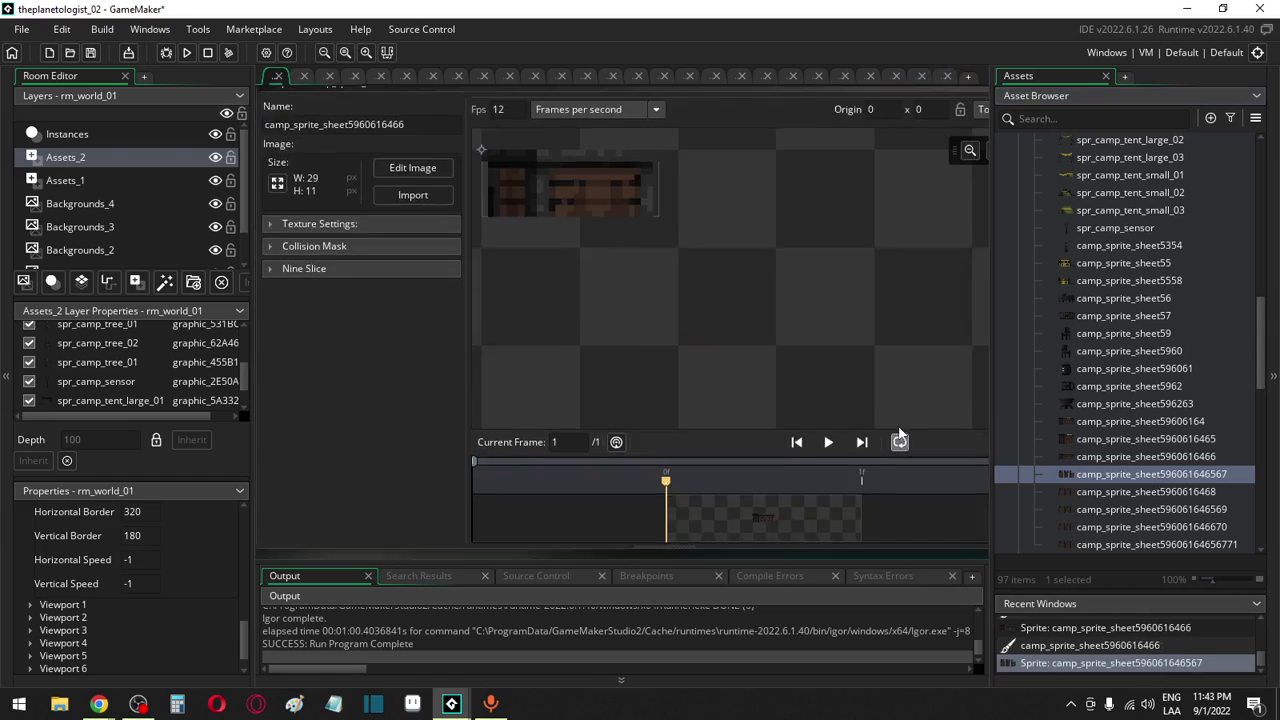
{"action": "left_click", "coordinate": [414, 184]}
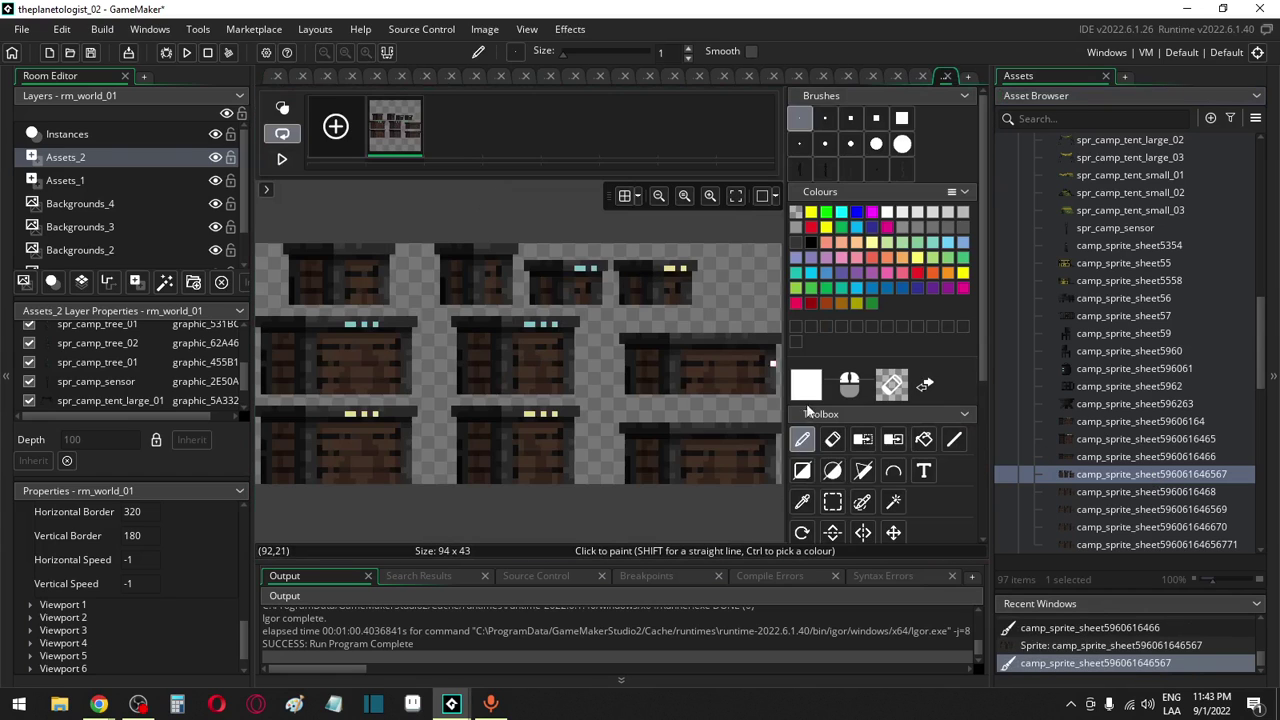
{"action": "left_click", "coordinate": [834, 503]}
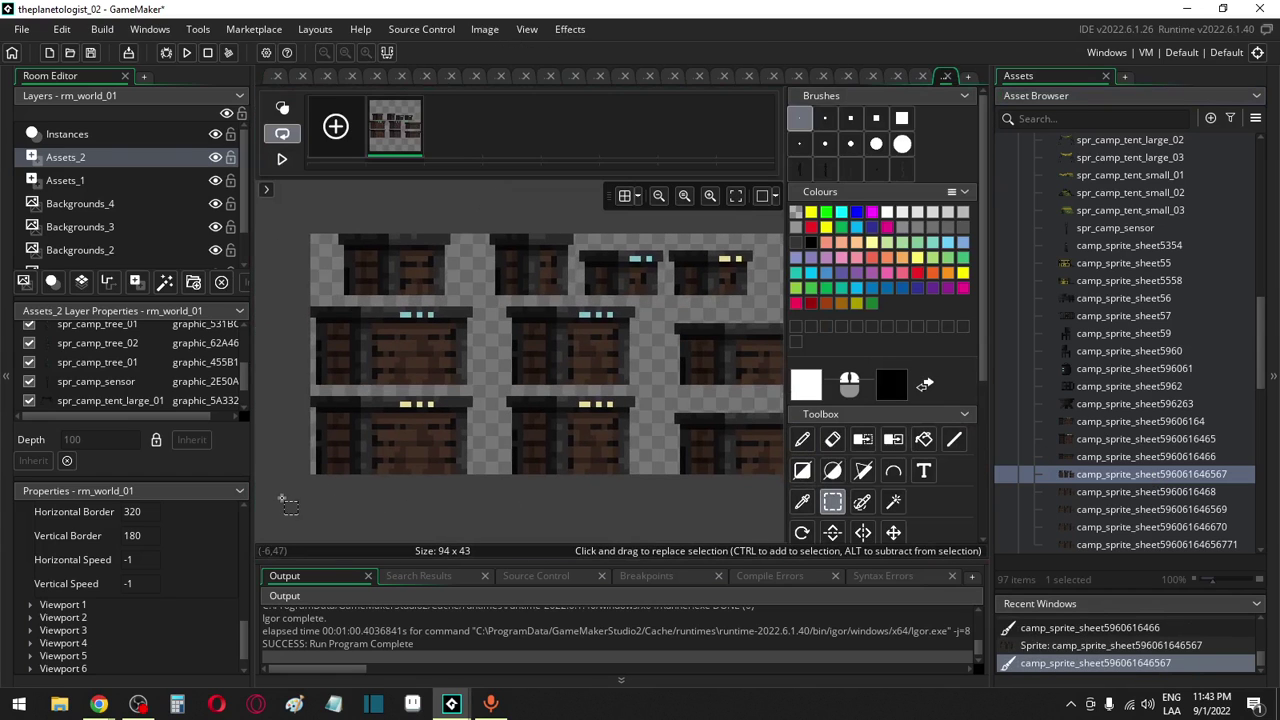
{"action": "left_click_drag", "start_coordinate": [282, 502], "coordinate": [905, 405]}
{"action": "key", "text": "Delete"}
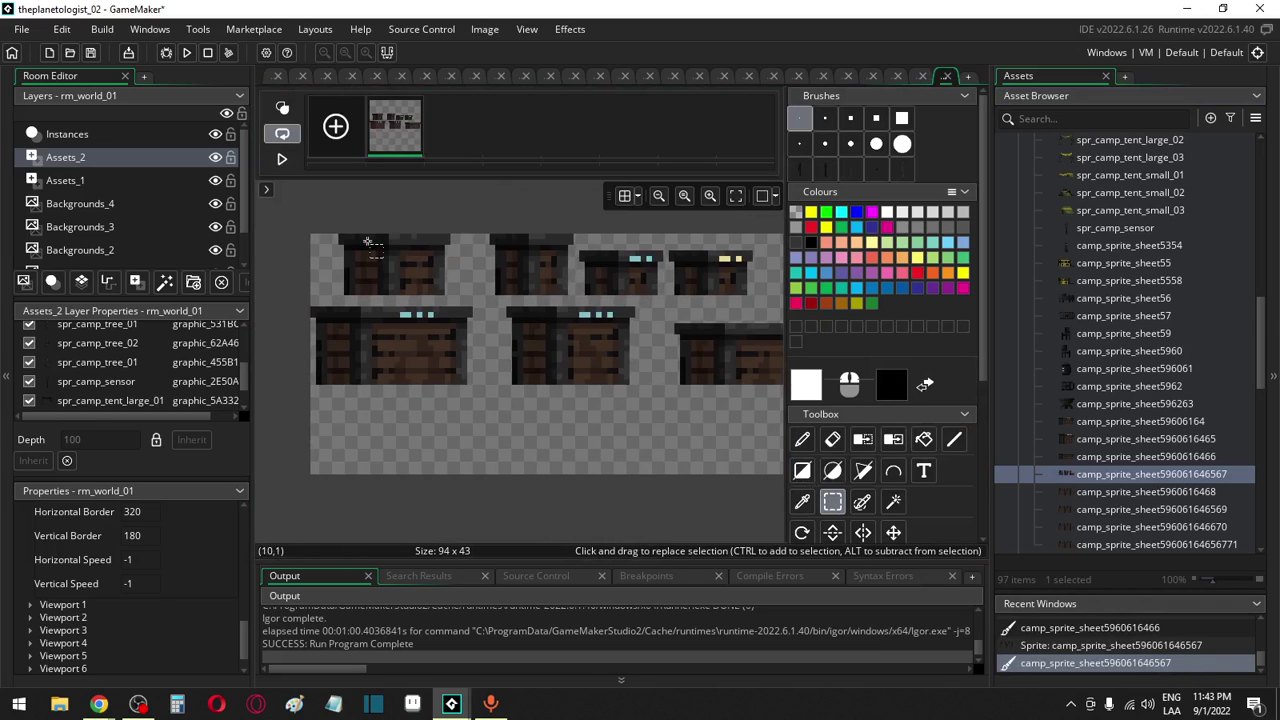
{"action": "left_click_drag", "start_coordinate": [310, 217], "coordinate": [778, 305]}
{"action": "key", "text": "Delete"}
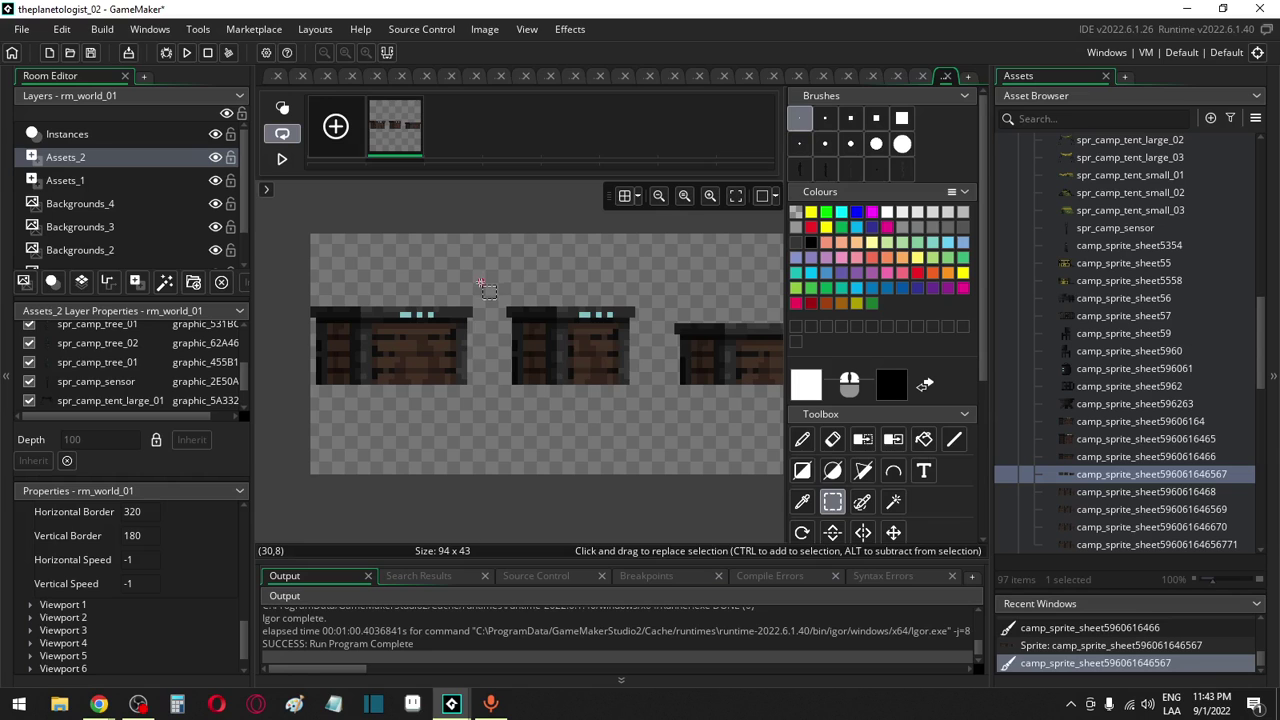
{"action": "left_click_drag", "start_coordinate": [481, 283], "coordinate": [786, 390]}
{"action": "key", "text": "Delete"}
{"action": "left_click", "coordinate": [497, 31]}
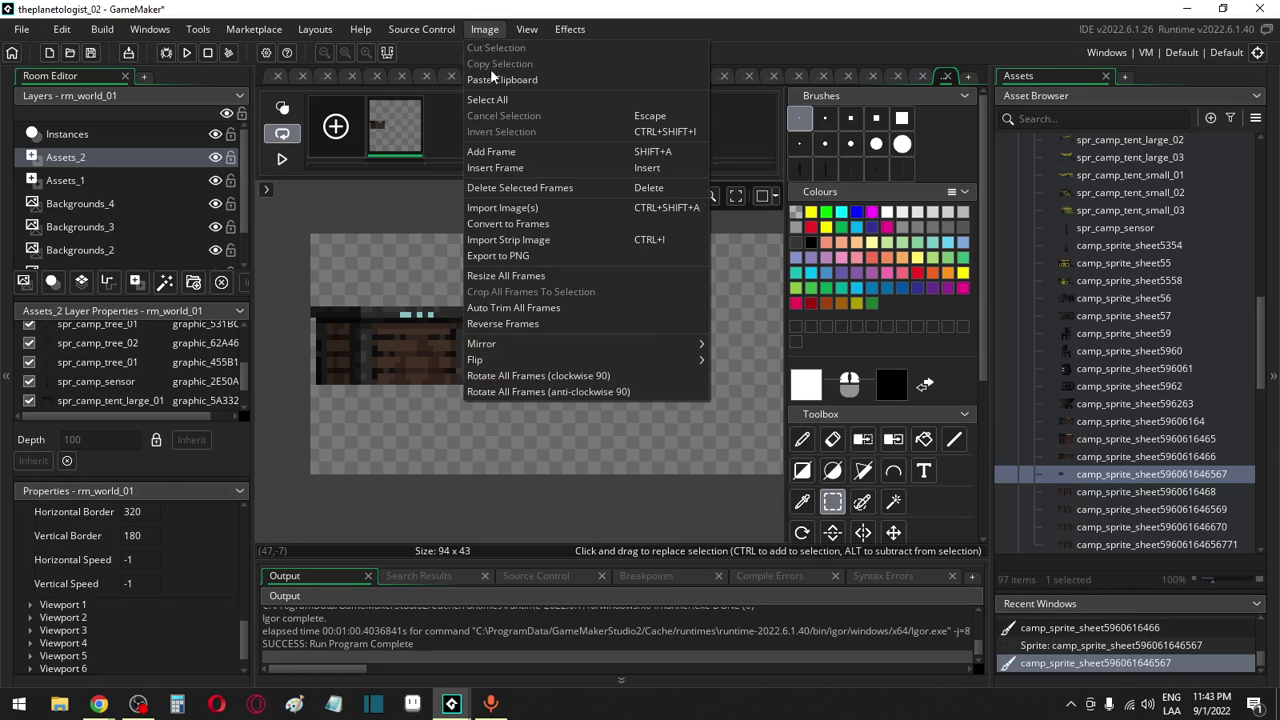
{"action": "left_click", "coordinate": [530, 308]}
{"action": "double_click", "coordinate": [1086, 457]}
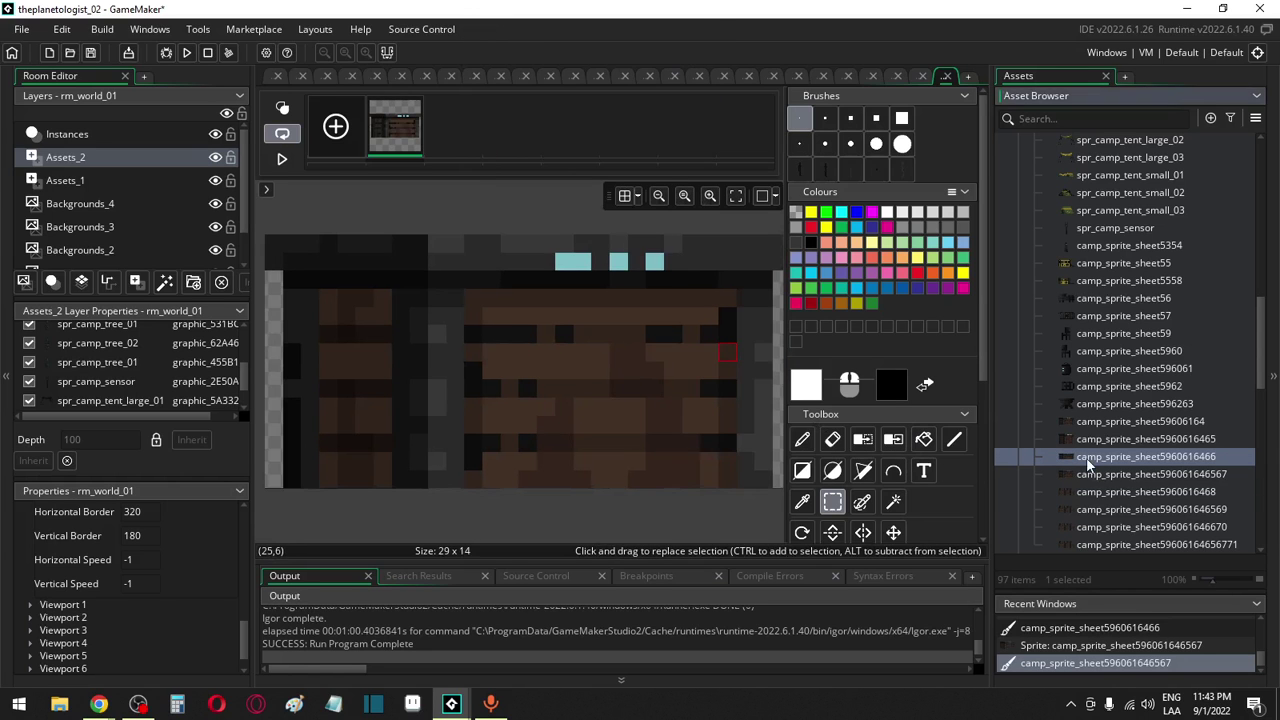
{"action": "double_click", "coordinate": [1093, 489]}
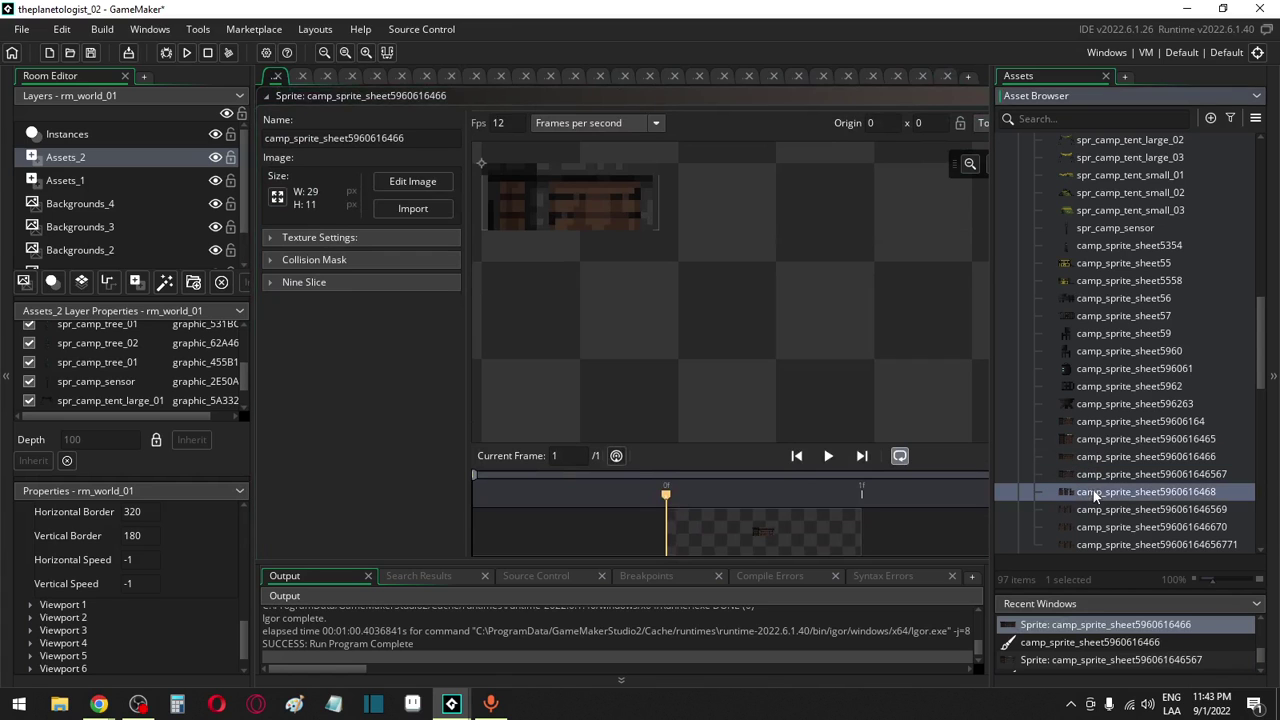
{"action": "left_click", "coordinate": [412, 181]}
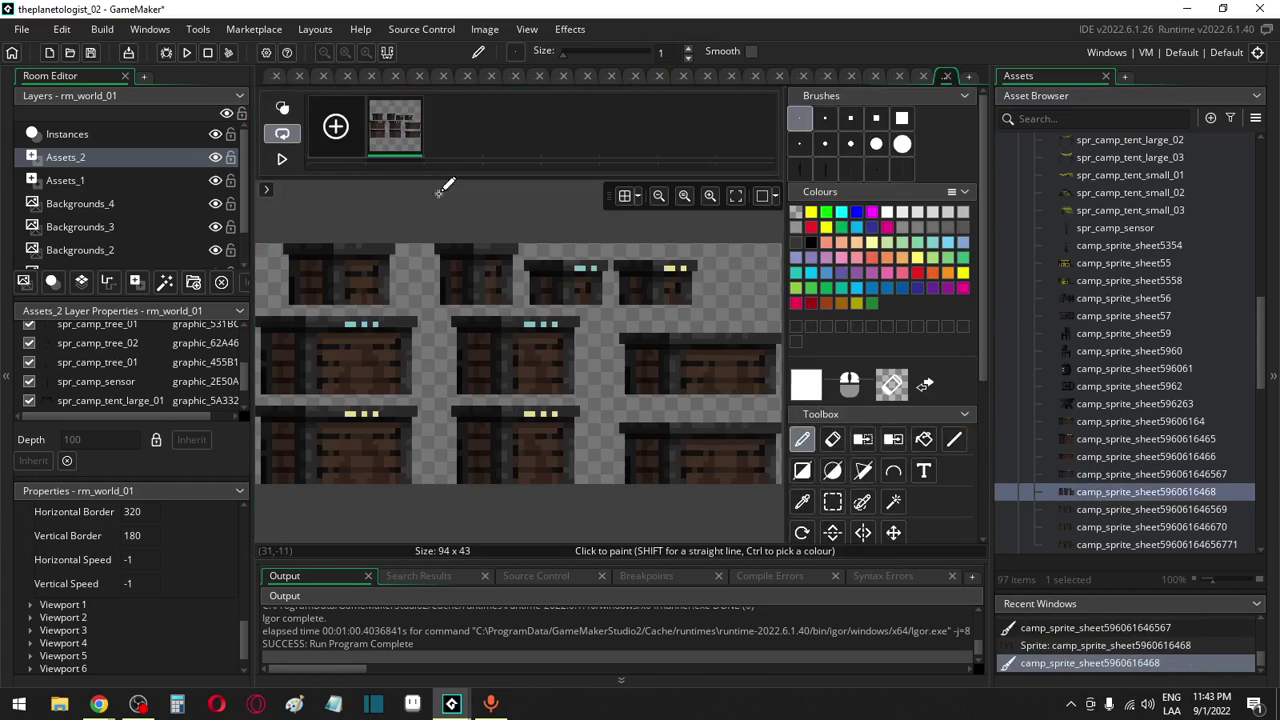
{"action": "left_click", "coordinate": [832, 501]}
{"action": "left_click_drag", "start_coordinate": [428, 250], "coordinate": [316, 487]}
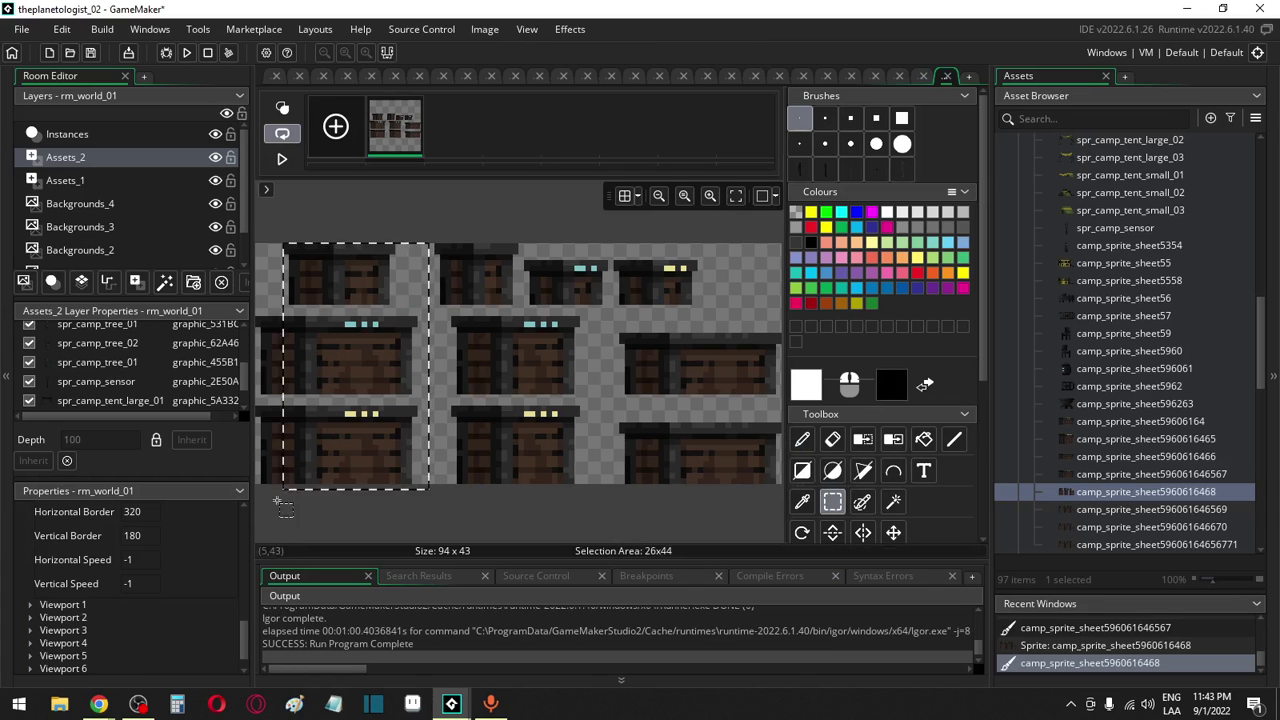
{"action": "key", "text": "Delete"}
{"action": "left_click_drag", "start_coordinate": [400, 228], "coordinate": [750, 306]}
{"action": "key", "text": "Delete"}
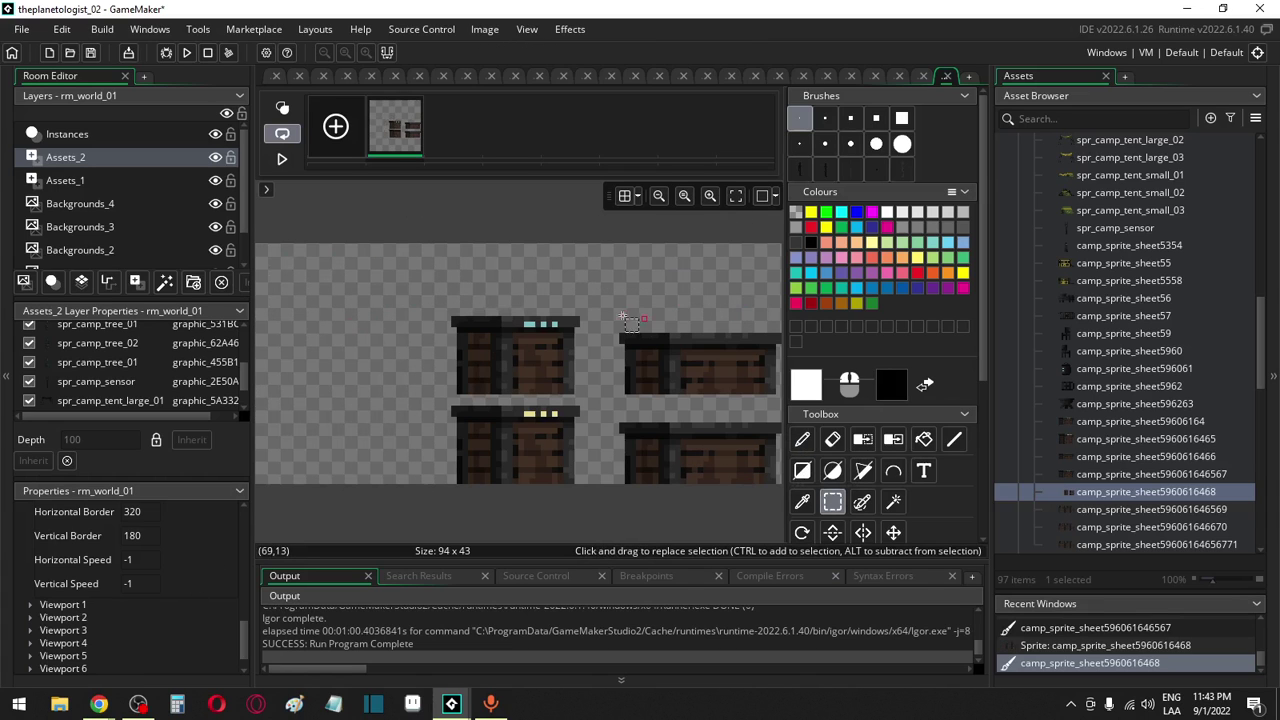
{"action": "left_click_drag", "start_coordinate": [600, 304], "coordinate": [785, 492]}
{"action": "key", "text": "Delete"}
{"action": "mouse_move", "coordinate": [648, 502]}
{"action": "left_mouse_down"}
{"action": "mouse_move", "coordinate": [406, 429]}
{"action": "mouse_move", "coordinate": [388, 398]}
{"action": "left_mouse_up"}
{"action": "key", "text": "Delete"}
{"action": "left_click", "coordinate": [484, 29]}
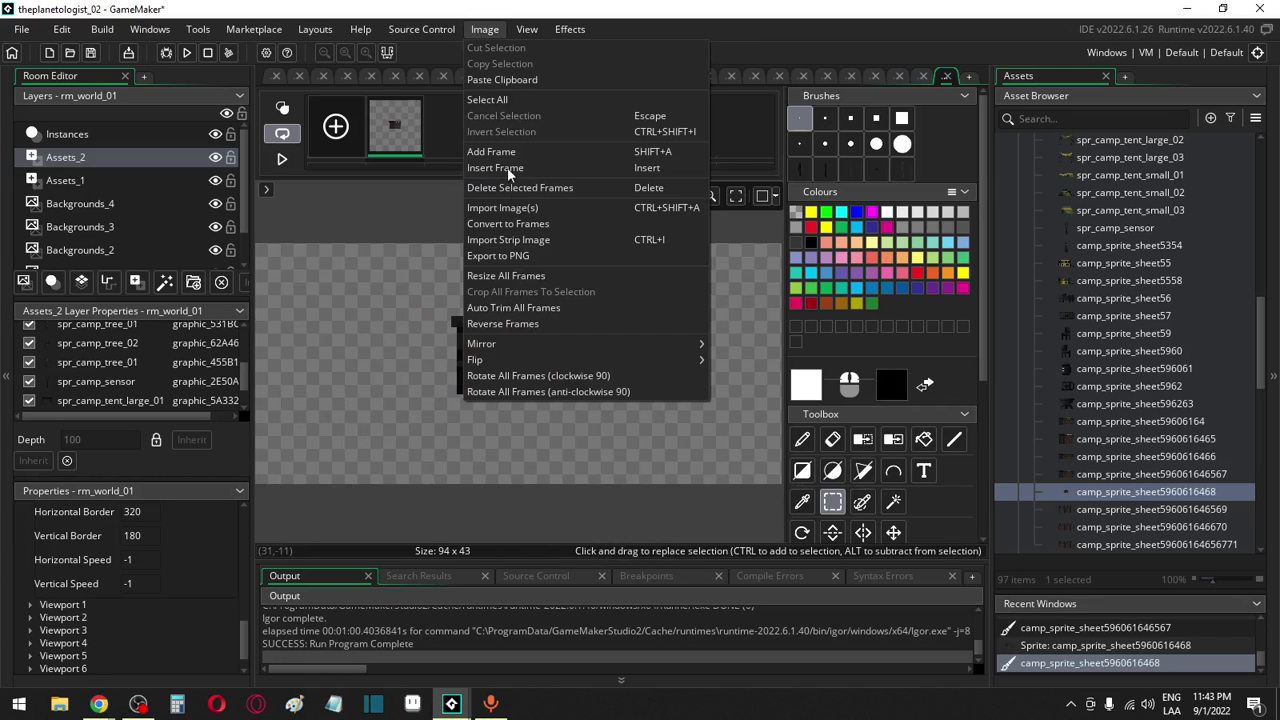
{"action": "left_click", "coordinate": [510, 307]}
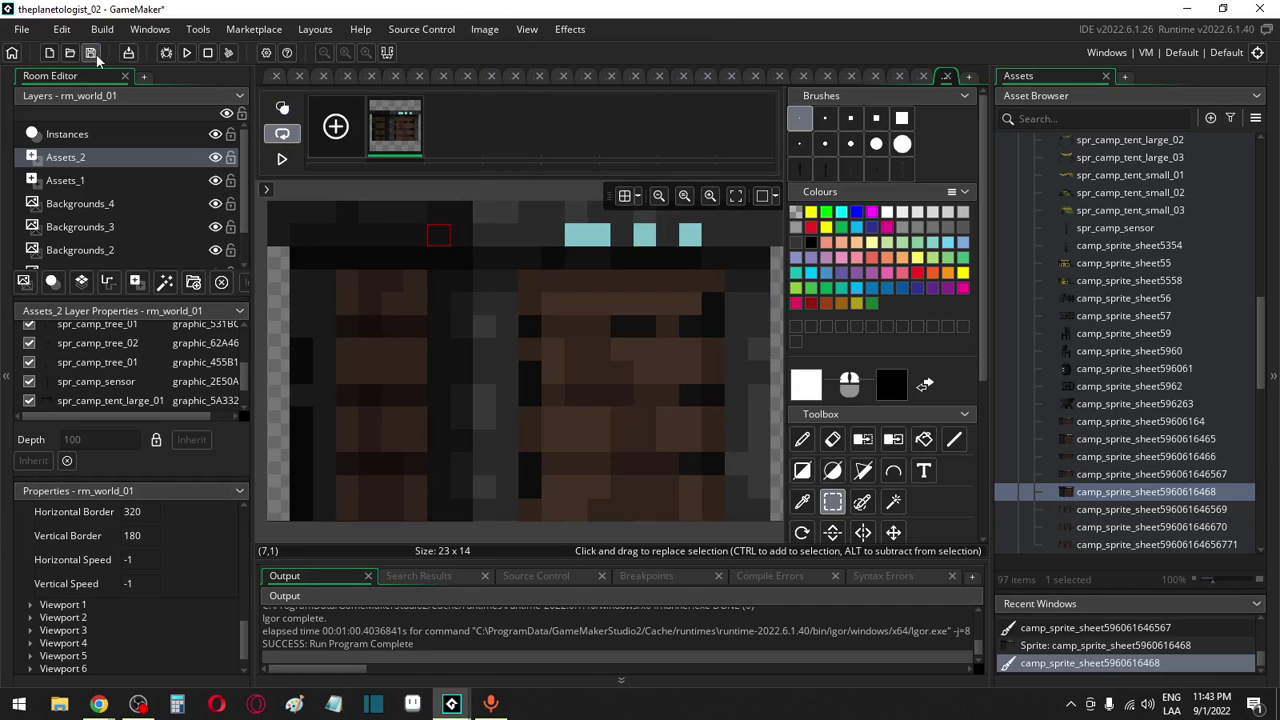
{"action": "double_click", "coordinate": [1105, 510]}
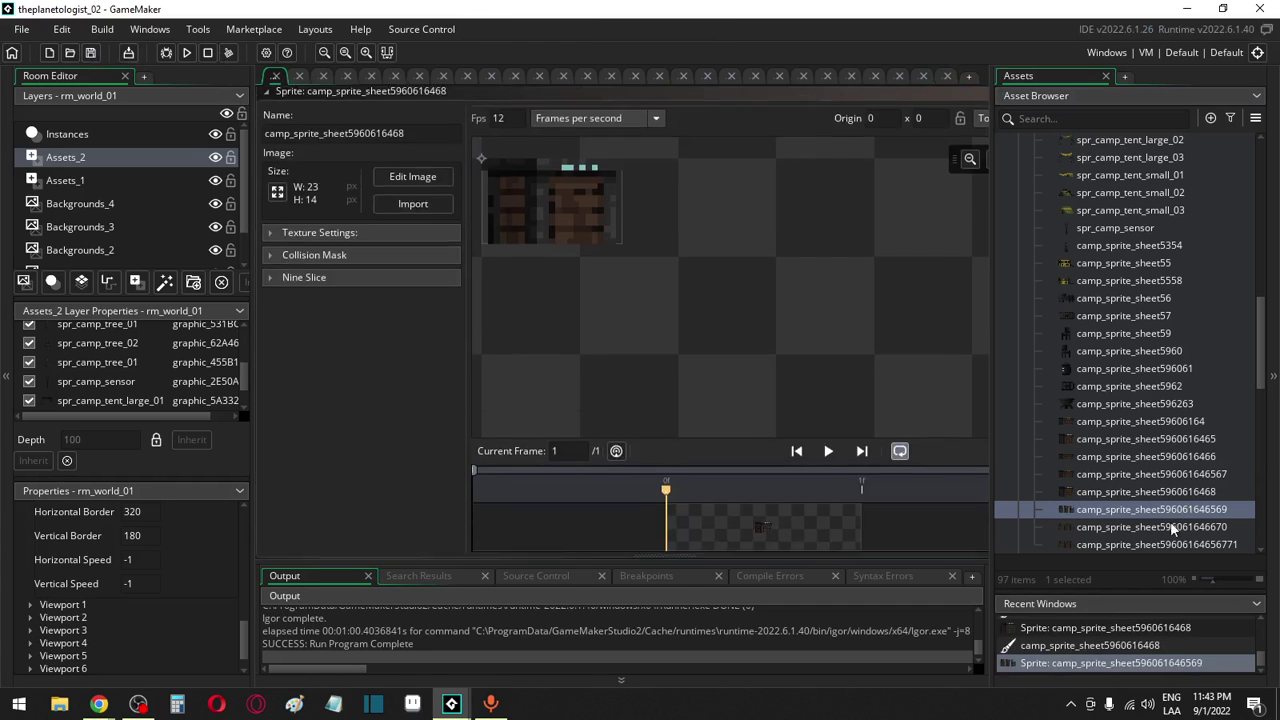
{"action": "left_click", "coordinate": [413, 182]}
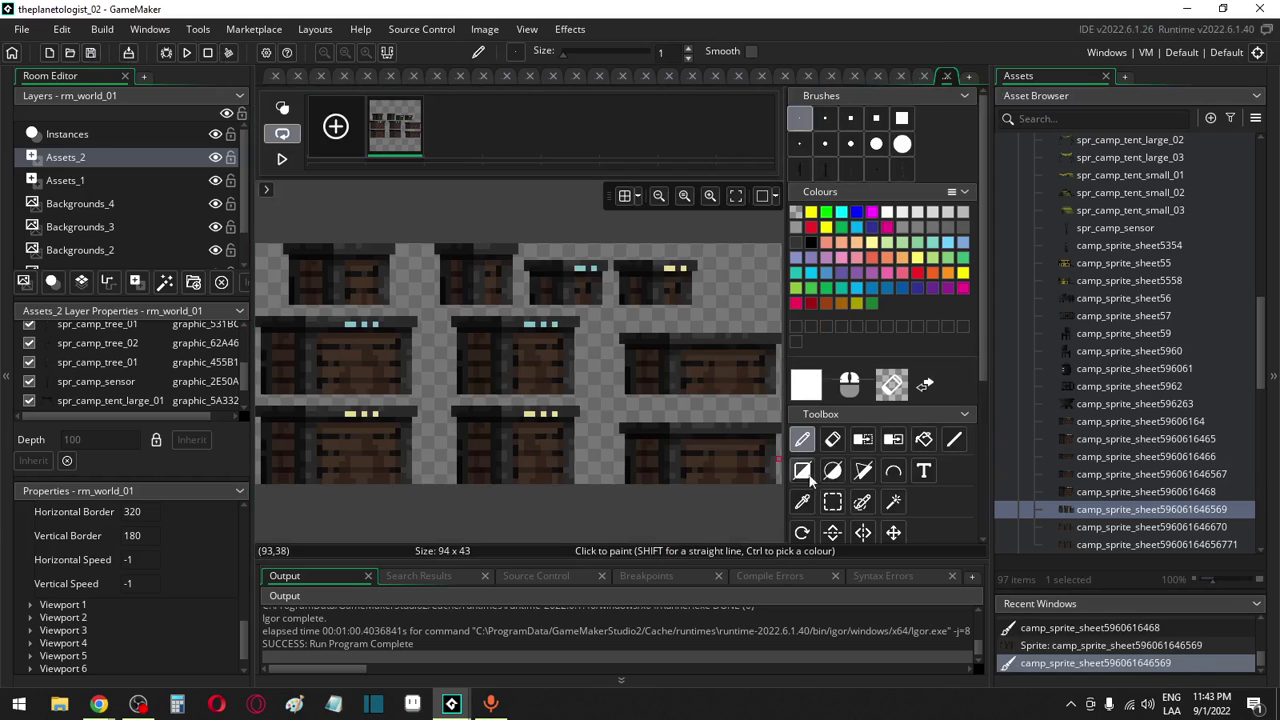
{"action": "key", "text": "Delete"}
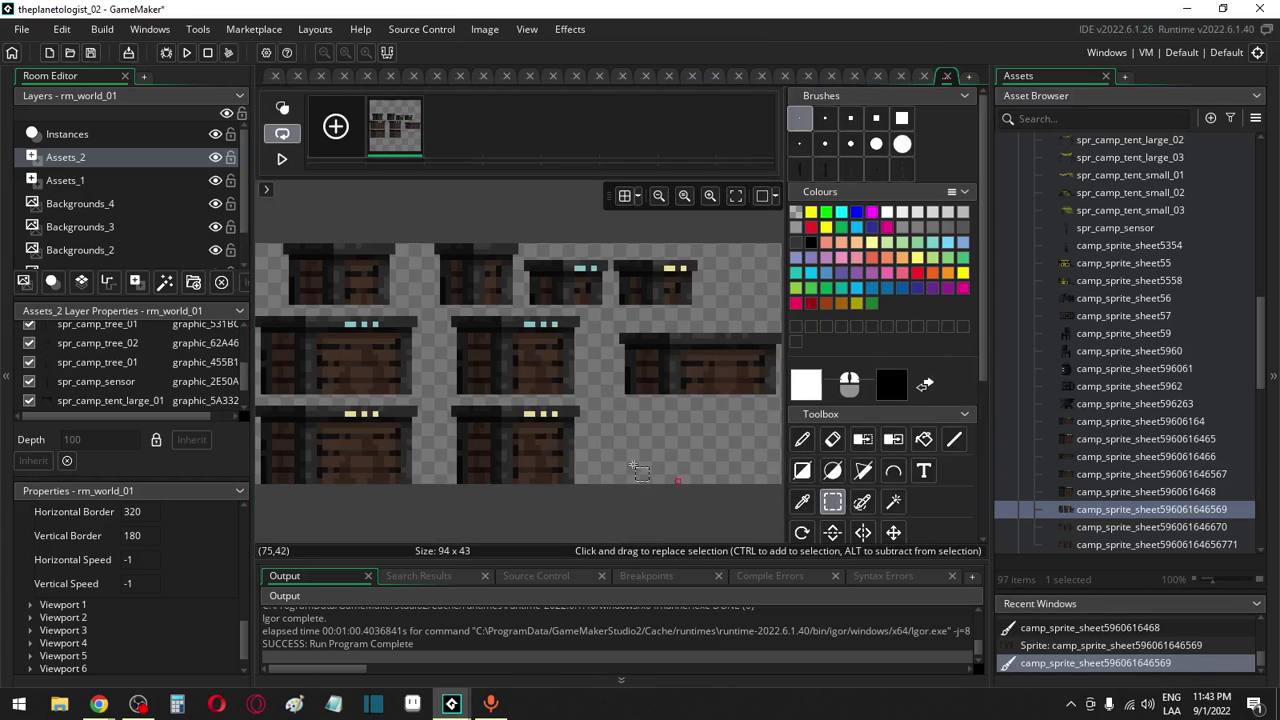
{"action": "mouse_move", "coordinate": [605, 497]}
{"action": "left_mouse_down"}
{"action": "mouse_move", "coordinate": [528, 206]}
{"action": "mouse_move", "coordinate": [145, 169]}
{"action": "left_mouse_up"}
{"action": "key", "text": "Delete"}
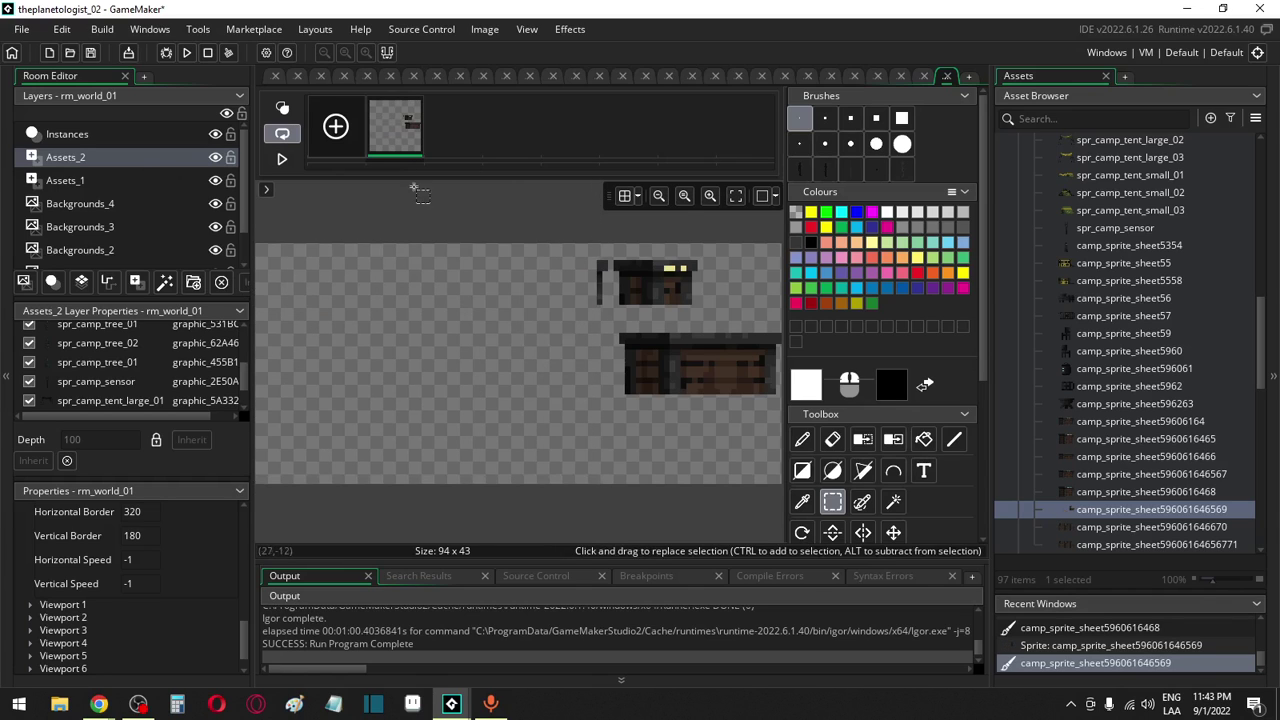
{"action": "left_click_drag", "start_coordinate": [485, 199], "coordinate": [710, 316]}
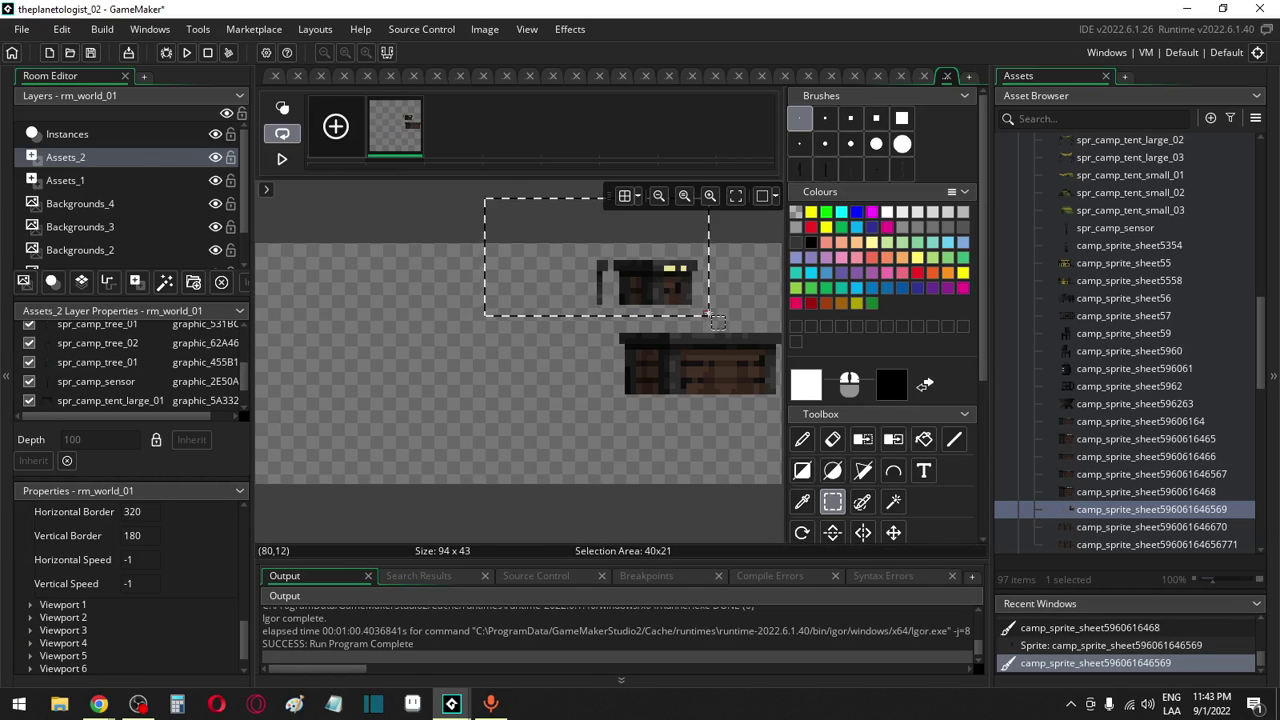
{"action": "left_click", "coordinate": [484, 30]}
{"action": "left_click", "coordinate": [497, 306]}
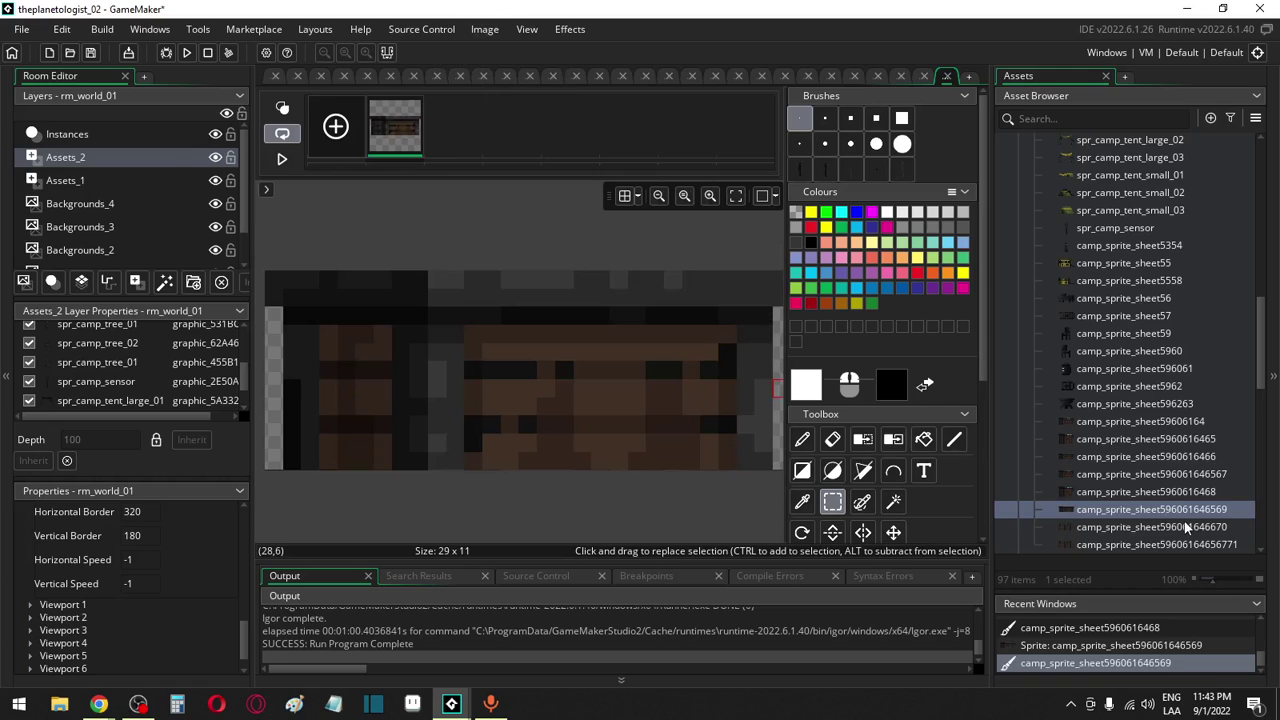
{"action": "scroll", "coordinate": [1187, 527], "scroll_direction": "down", "scroll_amount": 3}
{"action": "left_click", "coordinate": [1126, 428]}
{"action": "left_click", "coordinate": [1126, 442], "text": "ctrl"}
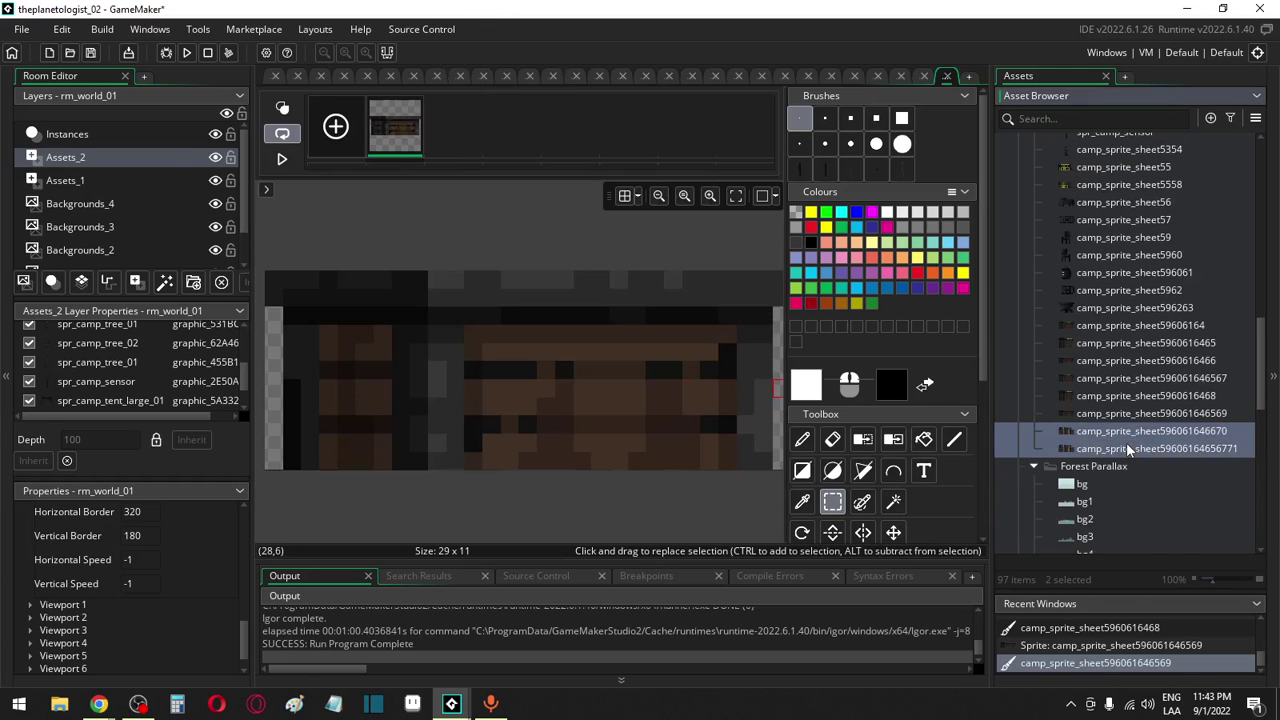
{"action": "key", "text": "ctrl+d"}
{"action": "double_click", "coordinate": [1122, 431]}
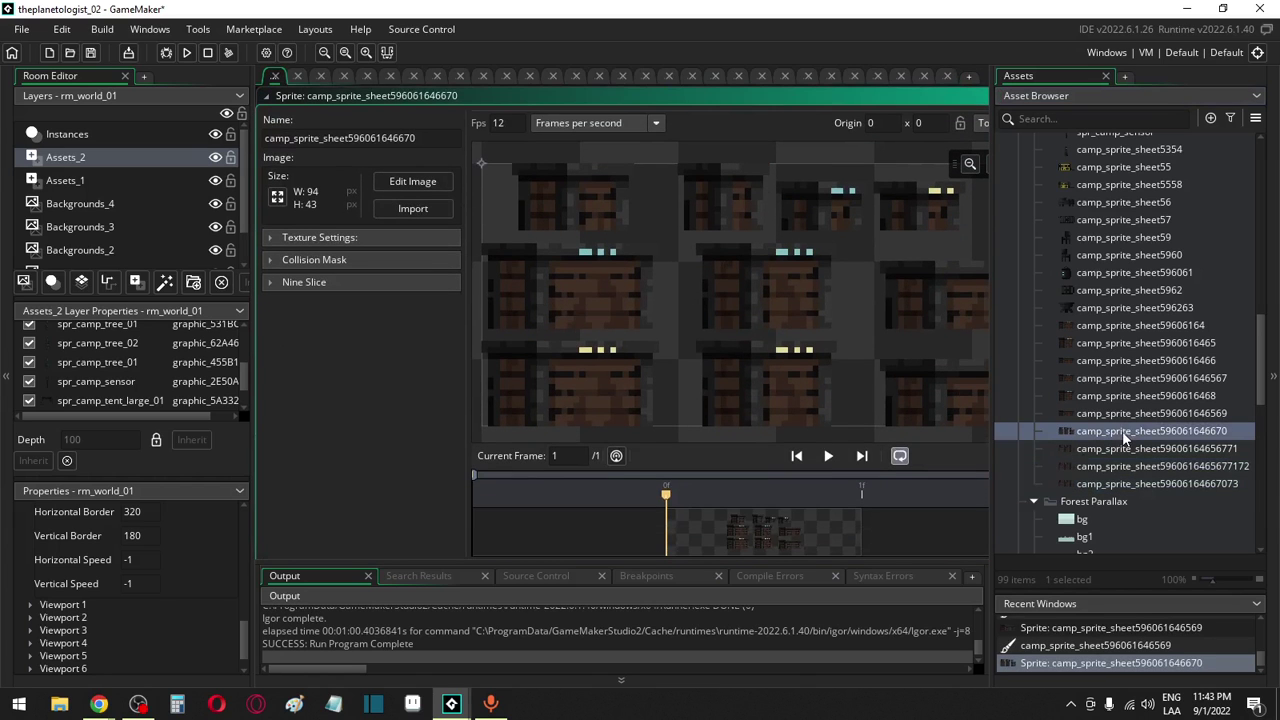
{"action": "left_click", "coordinate": [405, 182]}
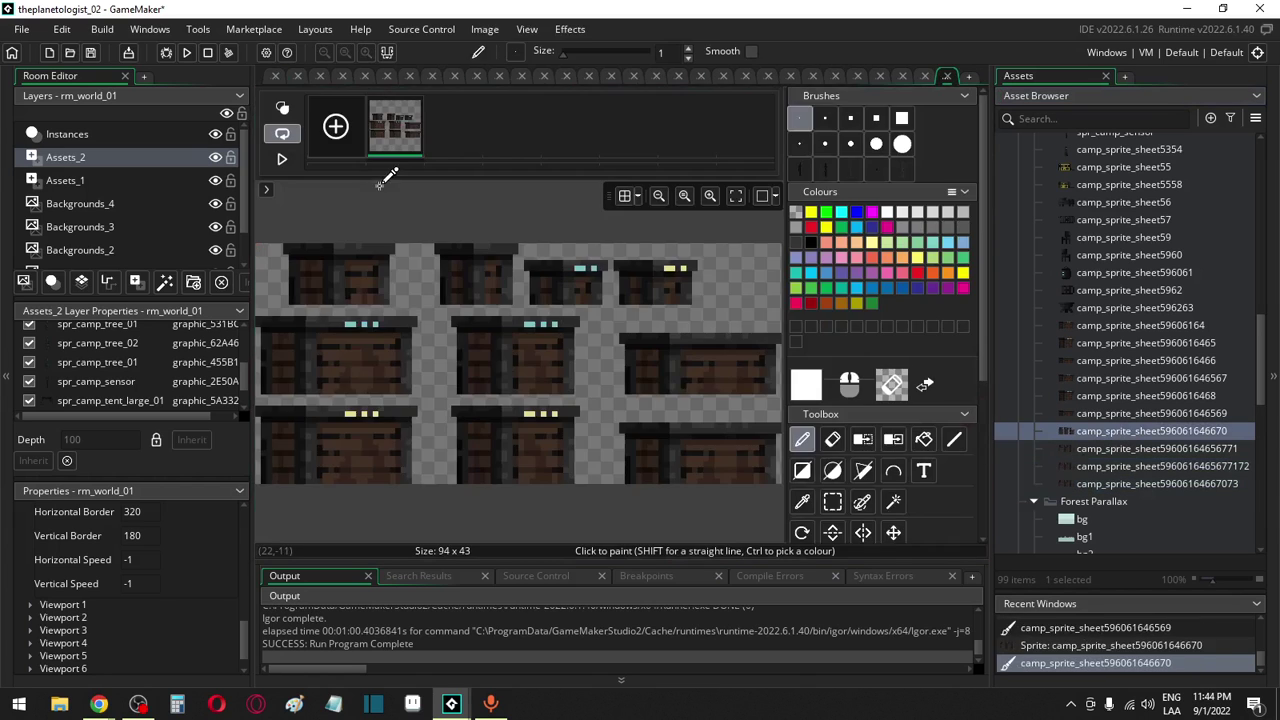
{"action": "left_click", "coordinate": [832, 503]}
{"action": "left_click_drag", "start_coordinate": [714, 463], "coordinate": [244, 254]}
{"action": "key", "text": "Delete"}
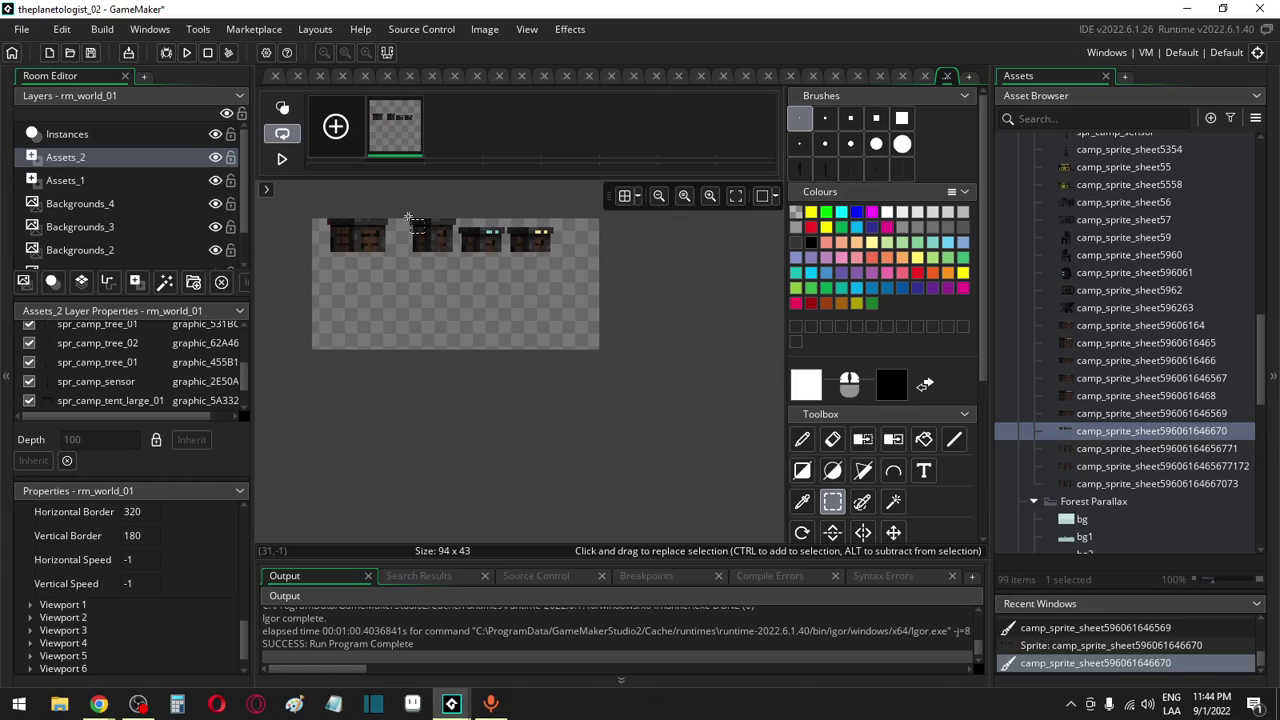
{"action": "left_click_drag", "start_coordinate": [400, 205], "coordinate": [600, 262]}
{"action": "key", "text": "Delete"}
{"action": "left_click", "coordinate": [484, 29]}
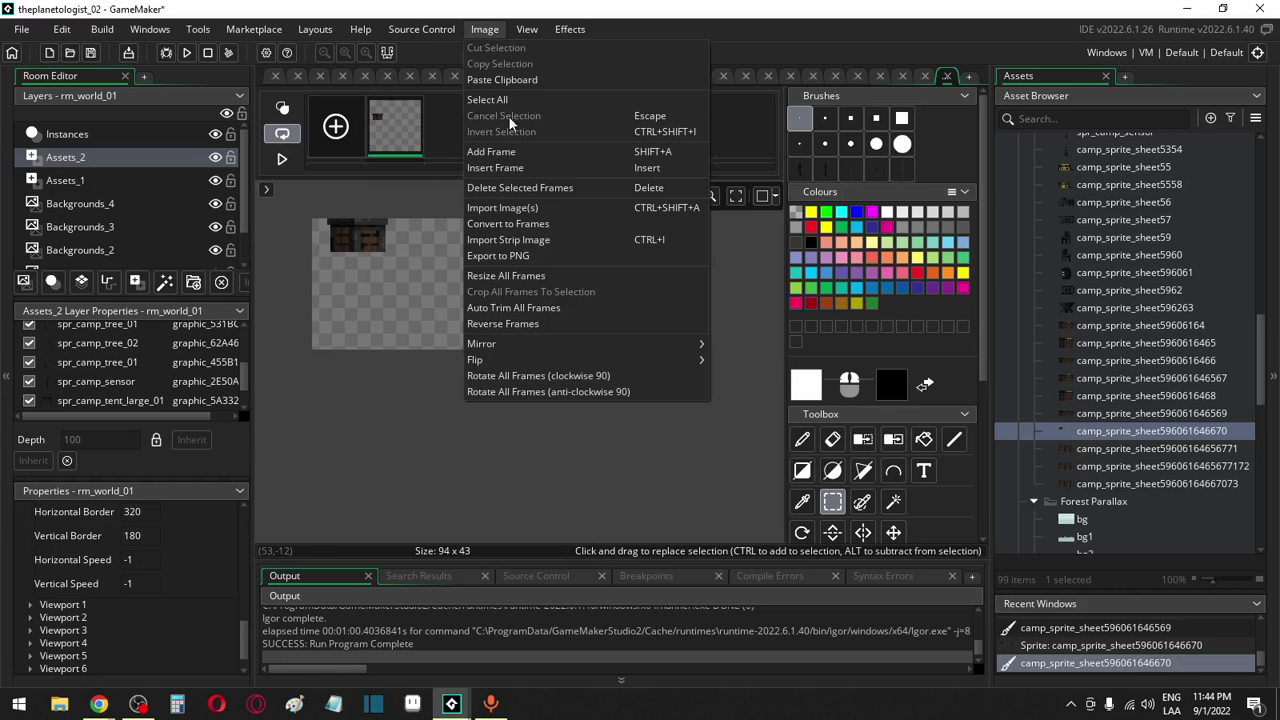
{"action": "left_click", "coordinate": [503, 308]}
{"action": "double_click", "coordinate": [1040, 448]}
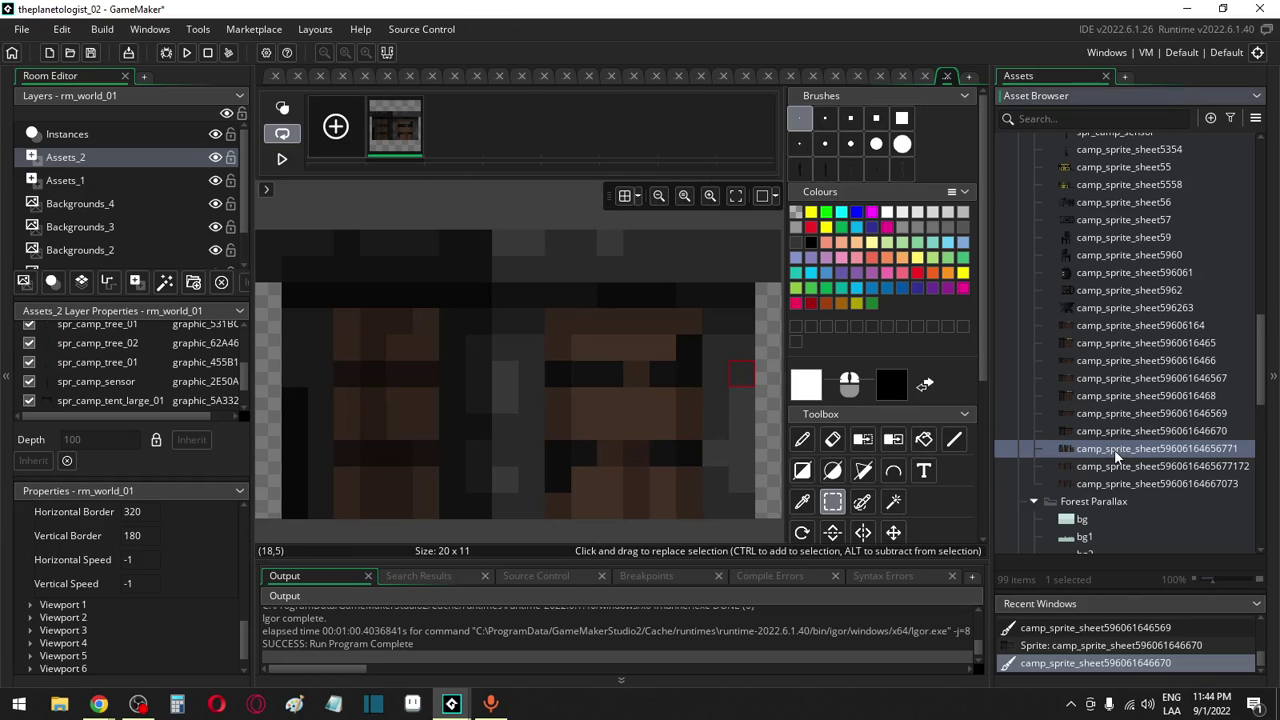
{"action": "left_click", "coordinate": [396, 181]}
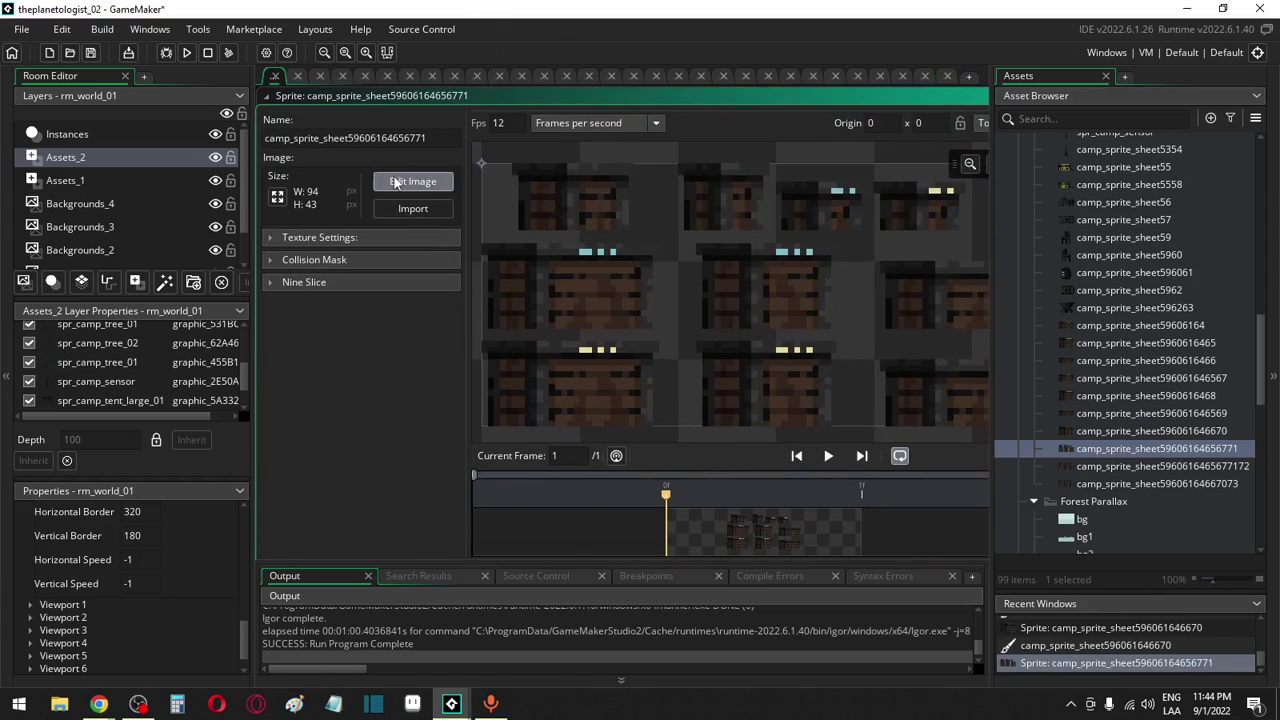
{"action": "scroll", "coordinate": [748, 476], "scroll_direction": "down", "scroll_amount": 3}
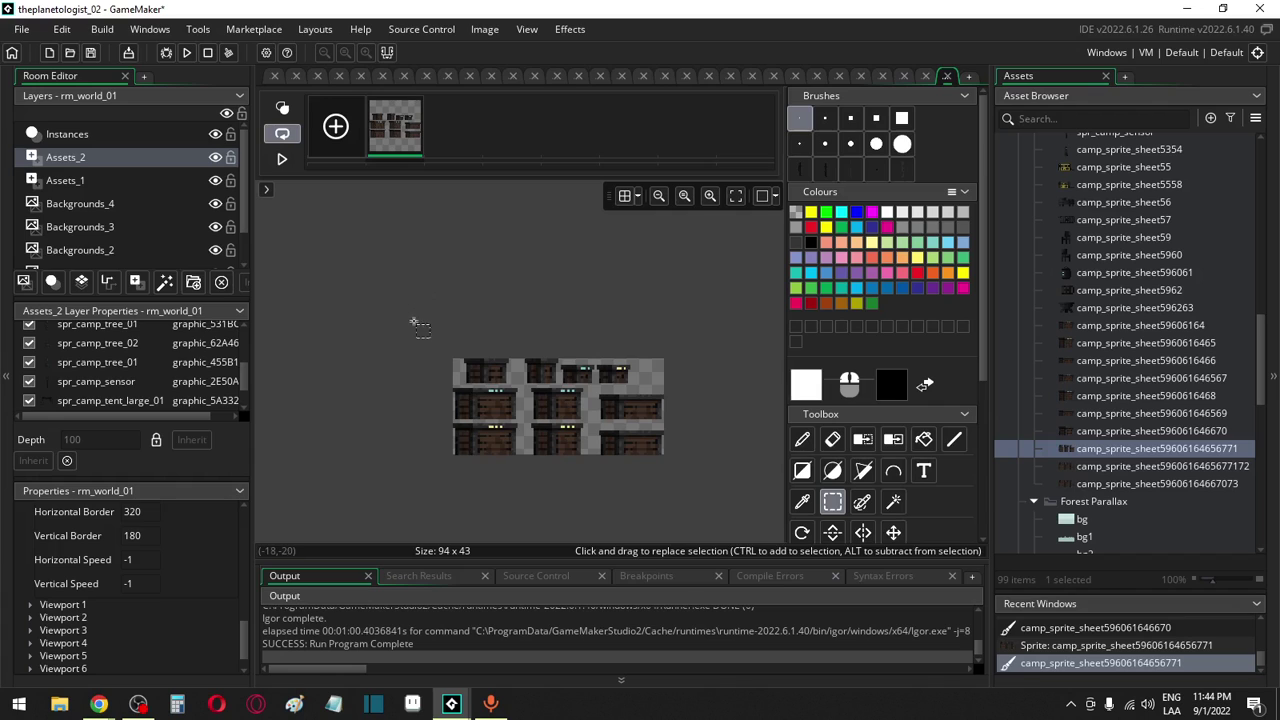
{"action": "mouse_move", "coordinate": [419, 325]}
{"action": "left_mouse_down"}
{"action": "mouse_move", "coordinate": [522, 424]}
{"action": "mouse_move", "coordinate": [520, 476]}
{"action": "mouse_move", "coordinate": [686, 385]}
{"action": "left_mouse_up"}
{"action": "key", "text": "Delete"}
{"action": "key", "text": "Delete"}
{"action": "left_click_drag", "start_coordinate": [700, 338], "coordinate": [565, 410]}
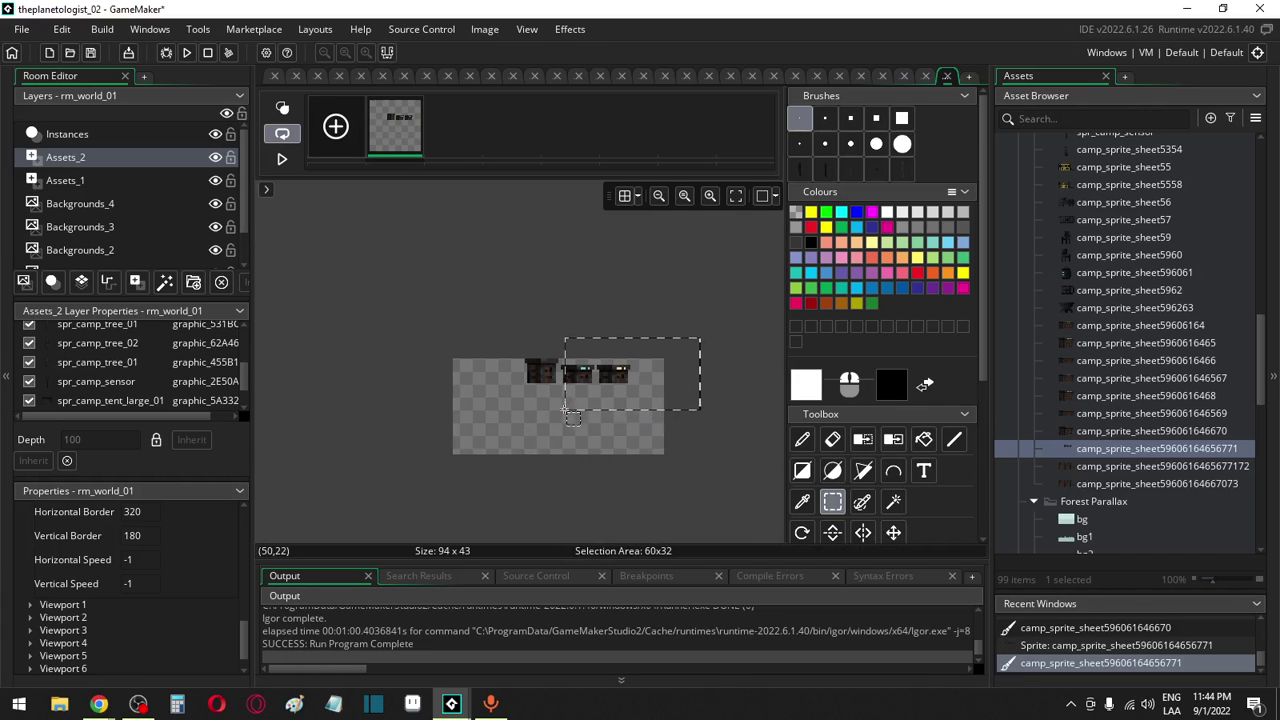
{"action": "key", "text": "Delete"}
{"action": "left_click", "coordinate": [485, 29]}
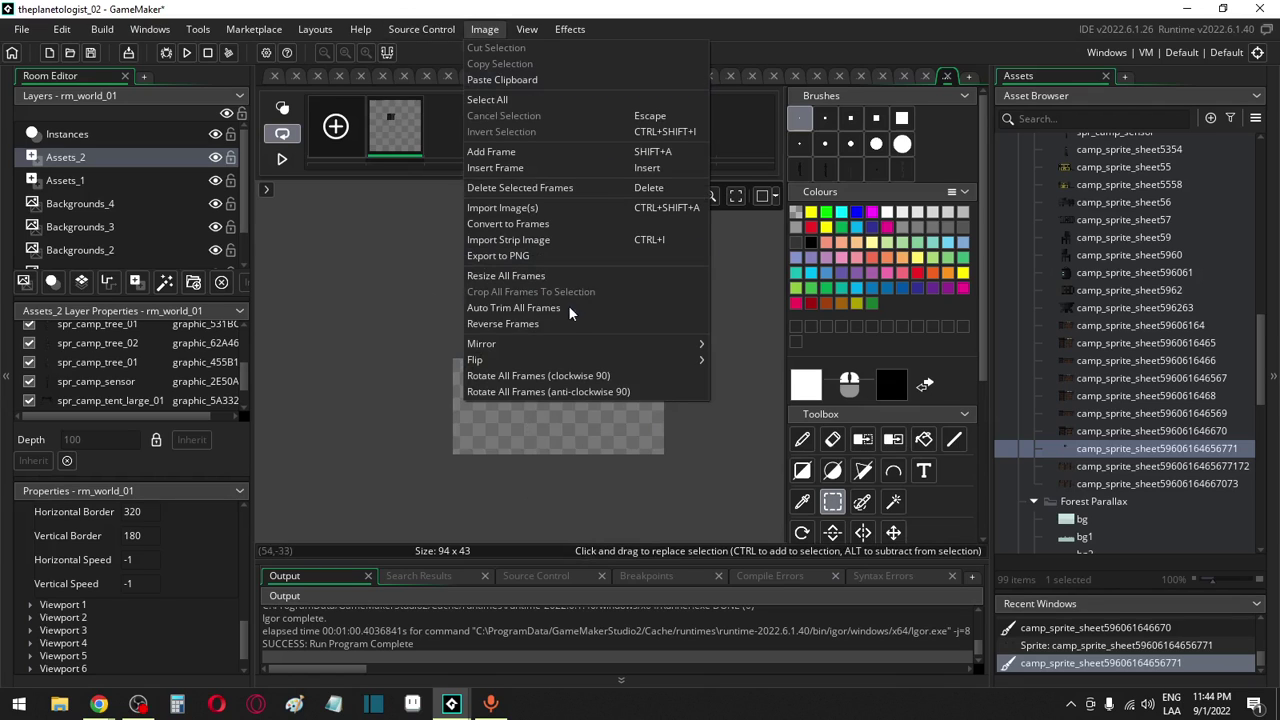
{"action": "left_click", "coordinate": [560, 304]}
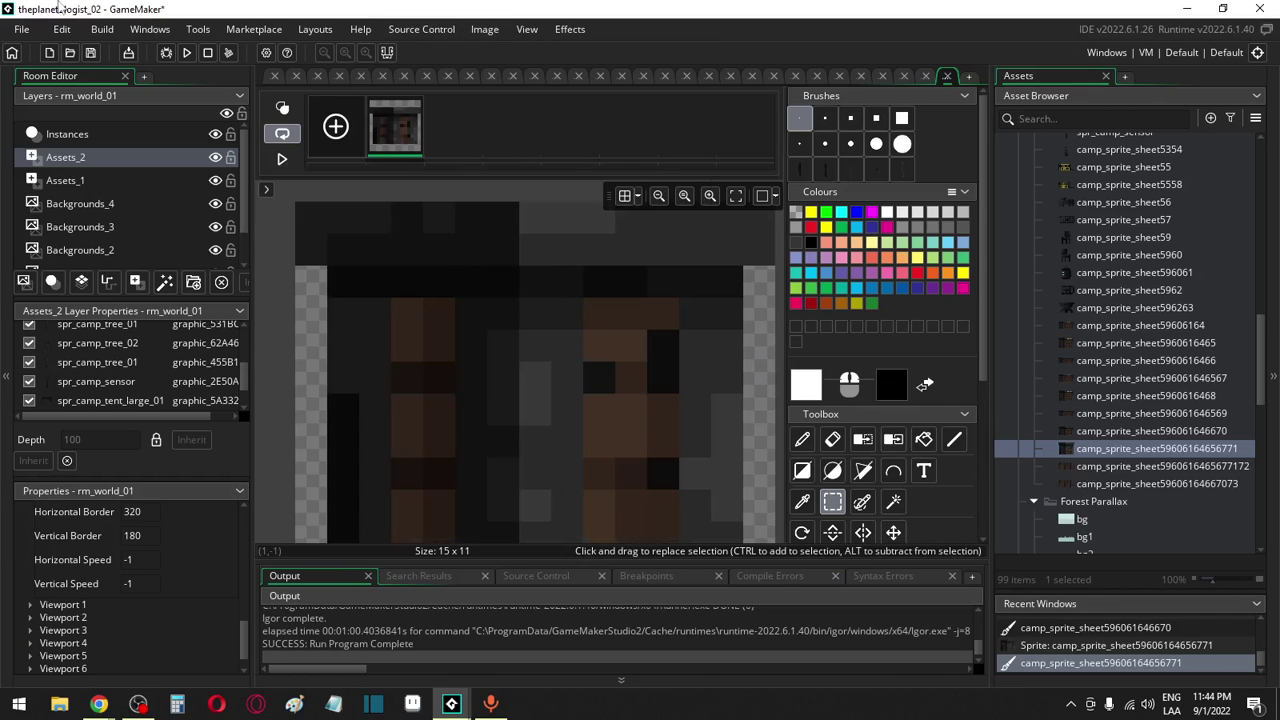
{"action": "left_click", "coordinate": [90, 52]}
{"action": "double_click", "coordinate": [1124, 467]}
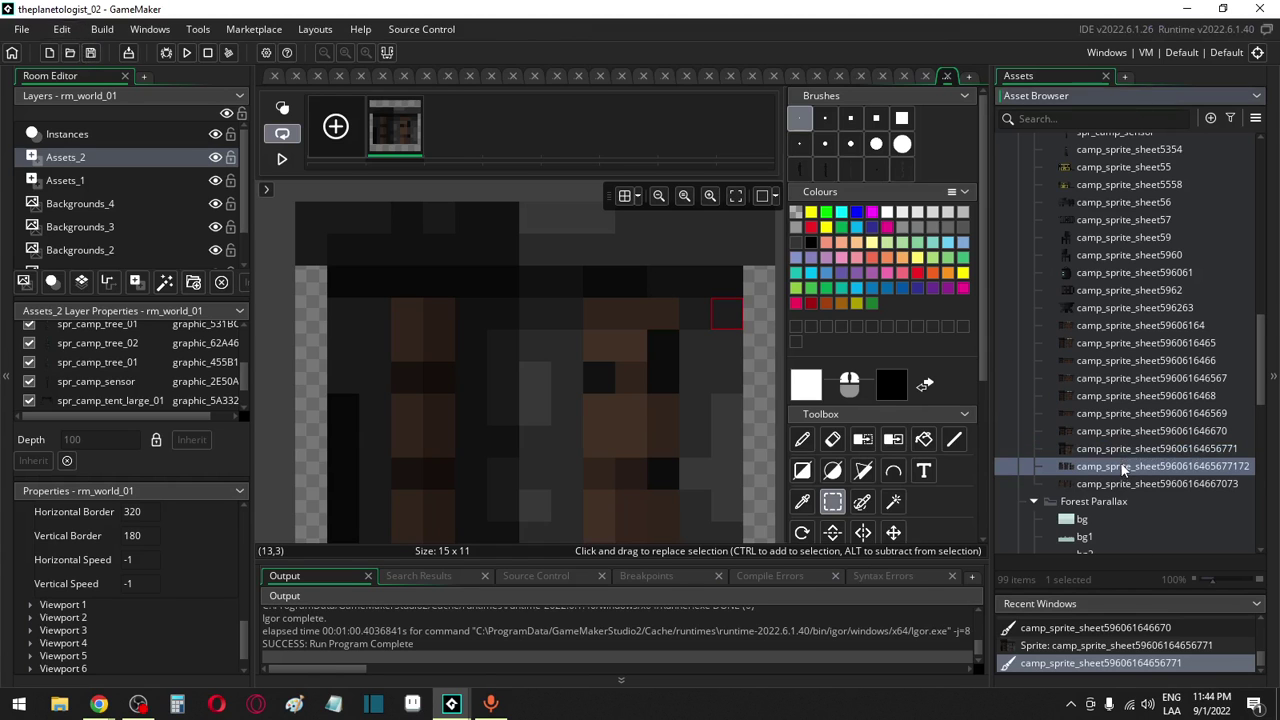
{"action": "left_click", "coordinate": [90, 53]}
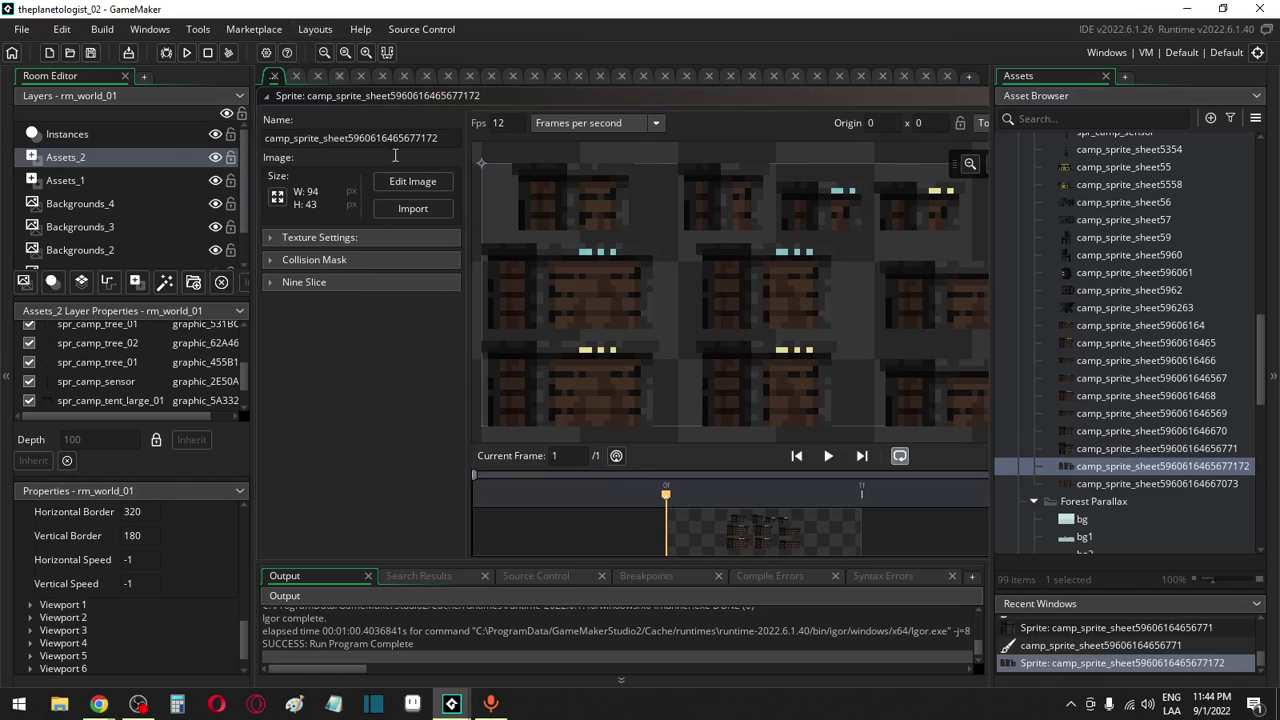
{"action": "left_click", "coordinate": [412, 181]}
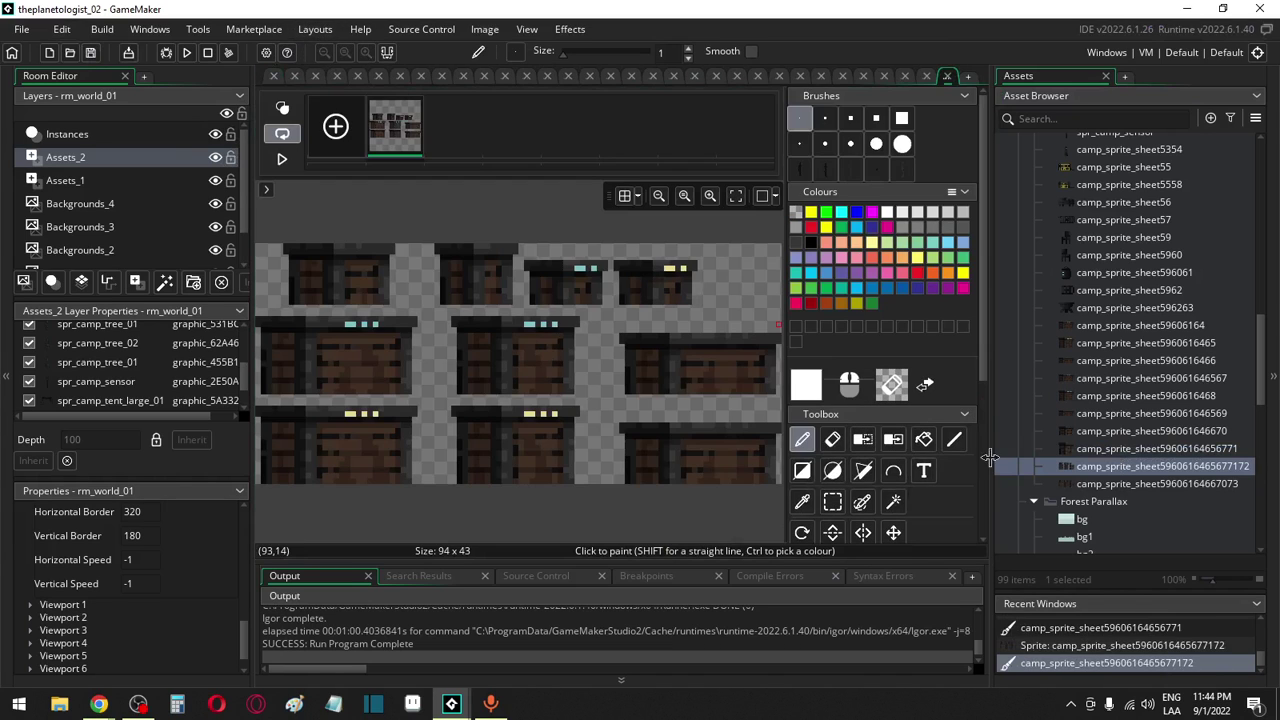
{"action": "left_click", "coordinate": [835, 502]}
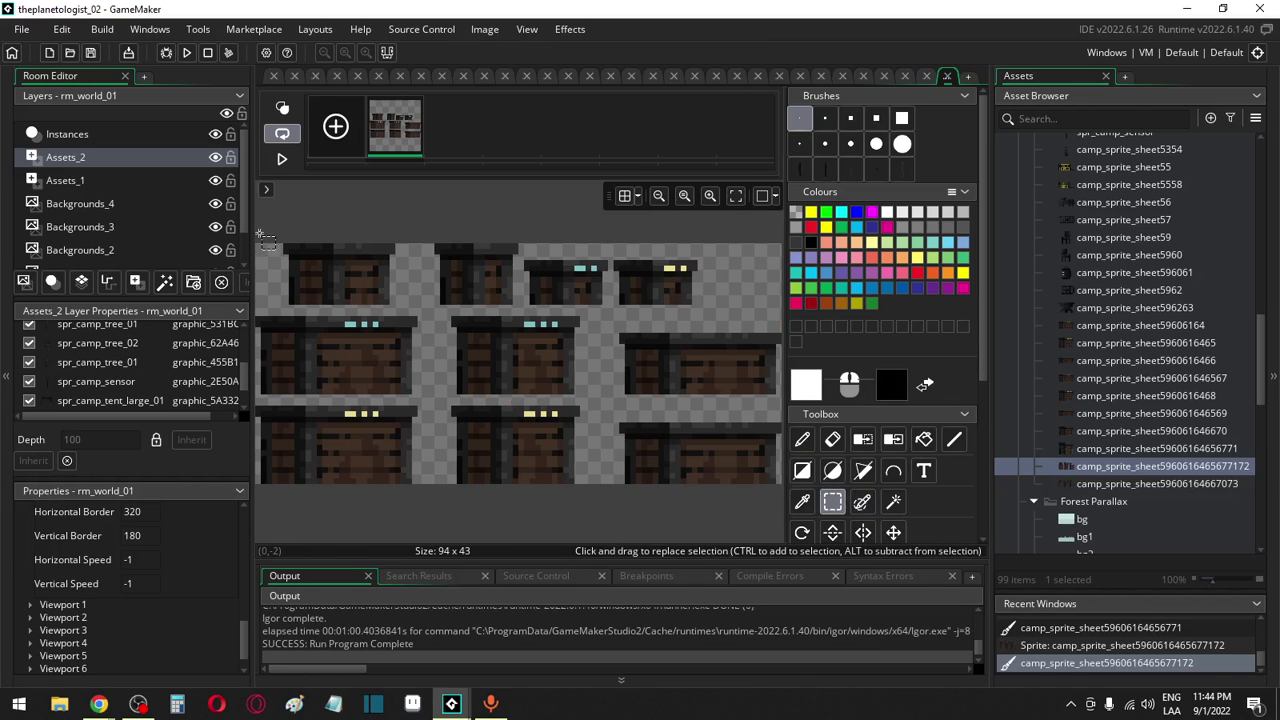
{"action": "left_click_drag", "start_coordinate": [260, 232], "coordinate": [786, 314]}
{"action": "key", "text": "Delete"}
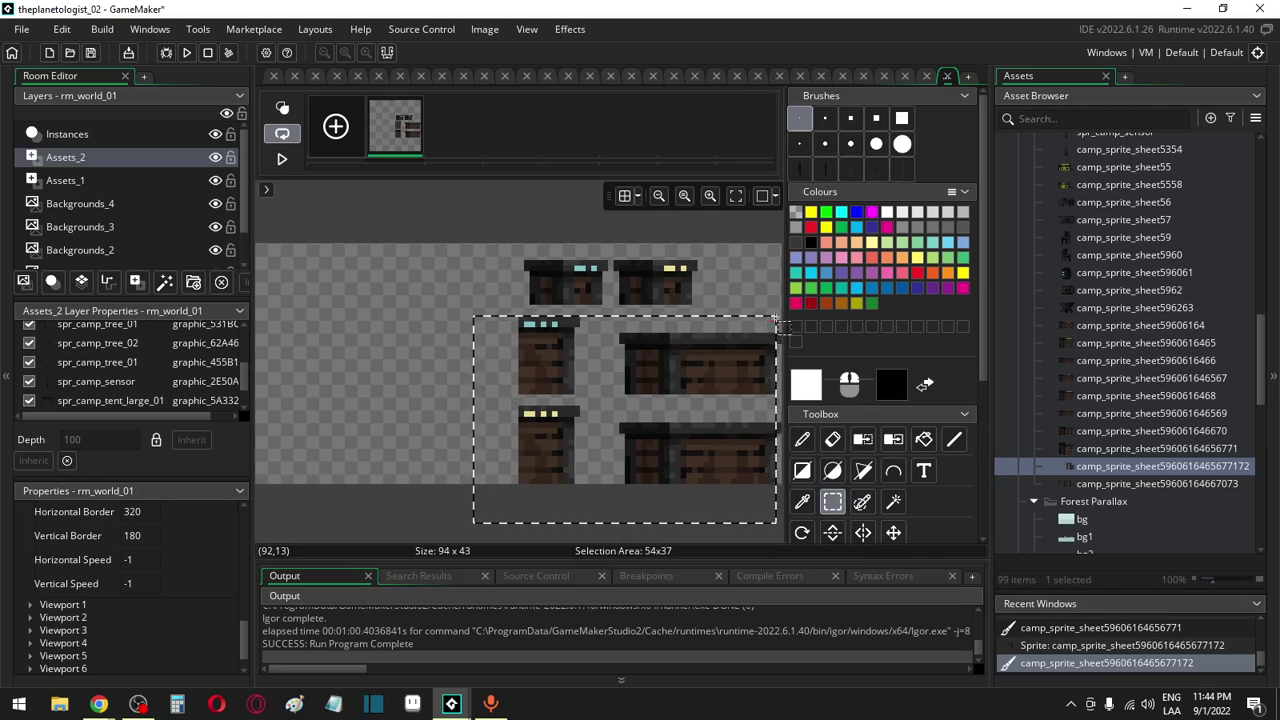
{"action": "key", "text": "Delete"}
{"action": "left_click_drag", "start_coordinate": [742, 228], "coordinate": [610, 340]}
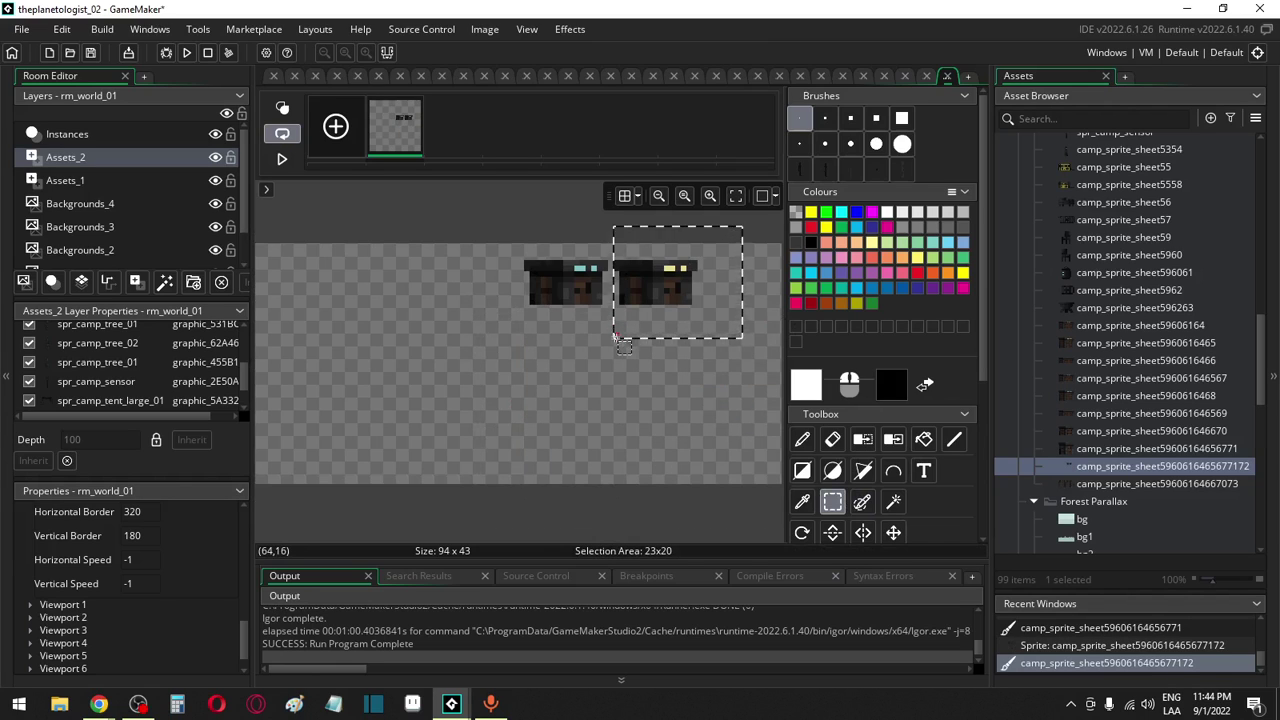
{"action": "key", "text": "Delete"}
{"action": "left_click", "coordinate": [484, 30]}
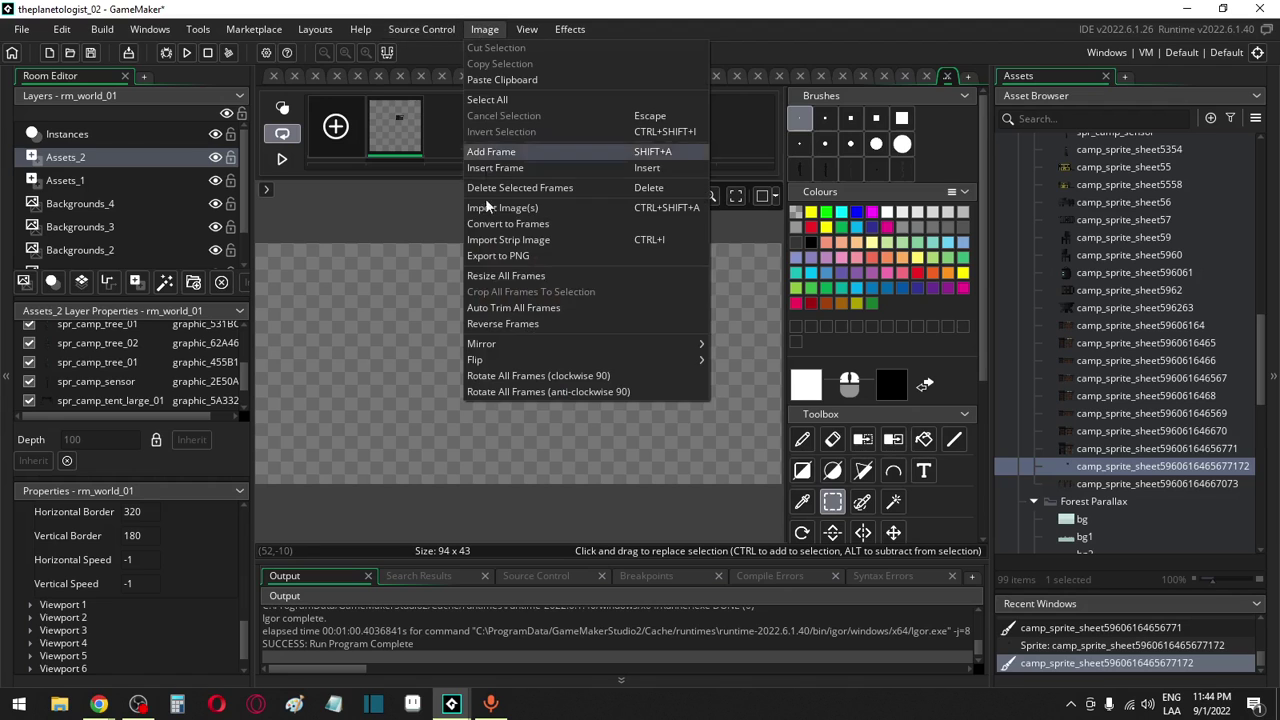
{"action": "left_click", "coordinate": [513, 308]}
{"action": "double_click", "coordinate": [1140, 484]}
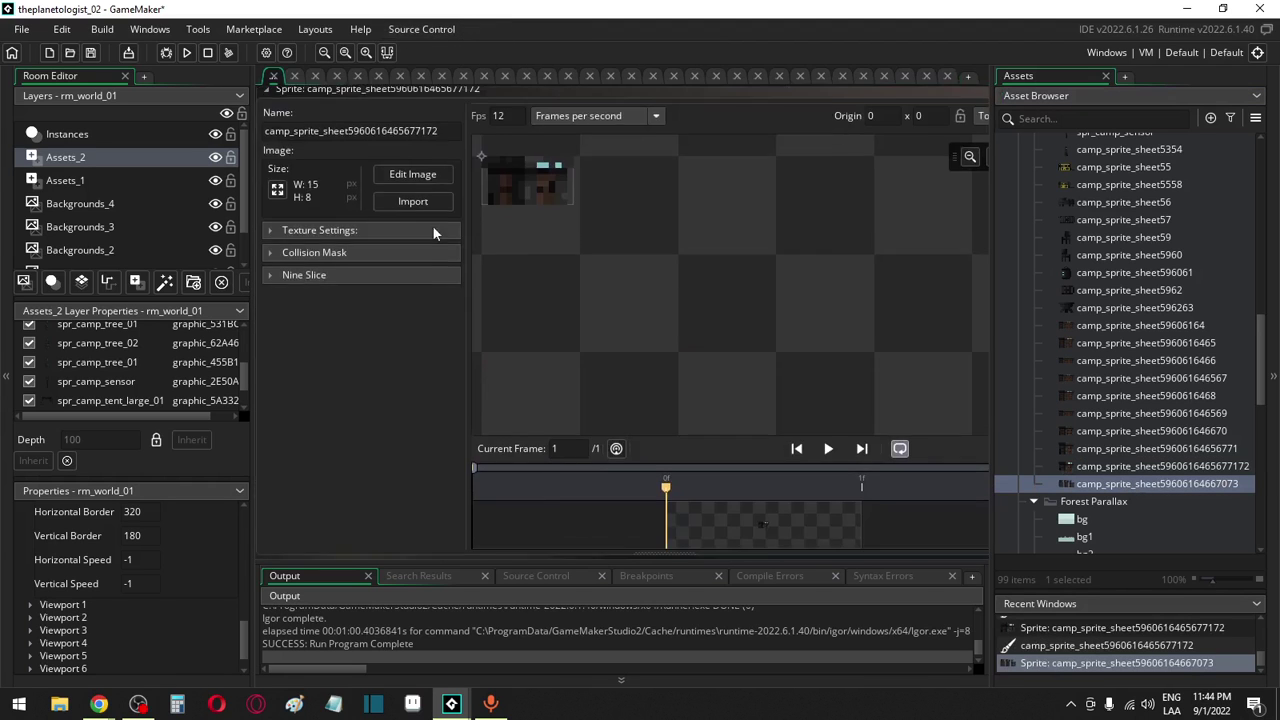
{"action": "left_click", "coordinate": [385, 182]}
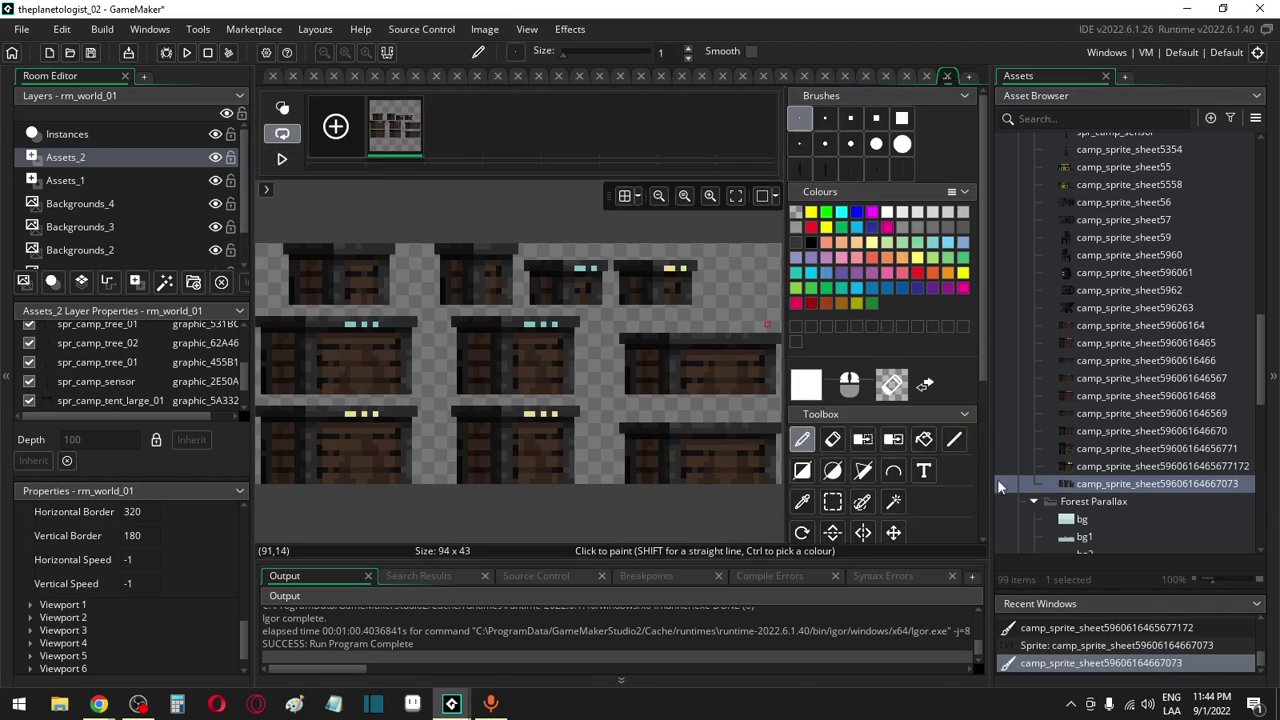
{"action": "left_click", "coordinate": [833, 503]}
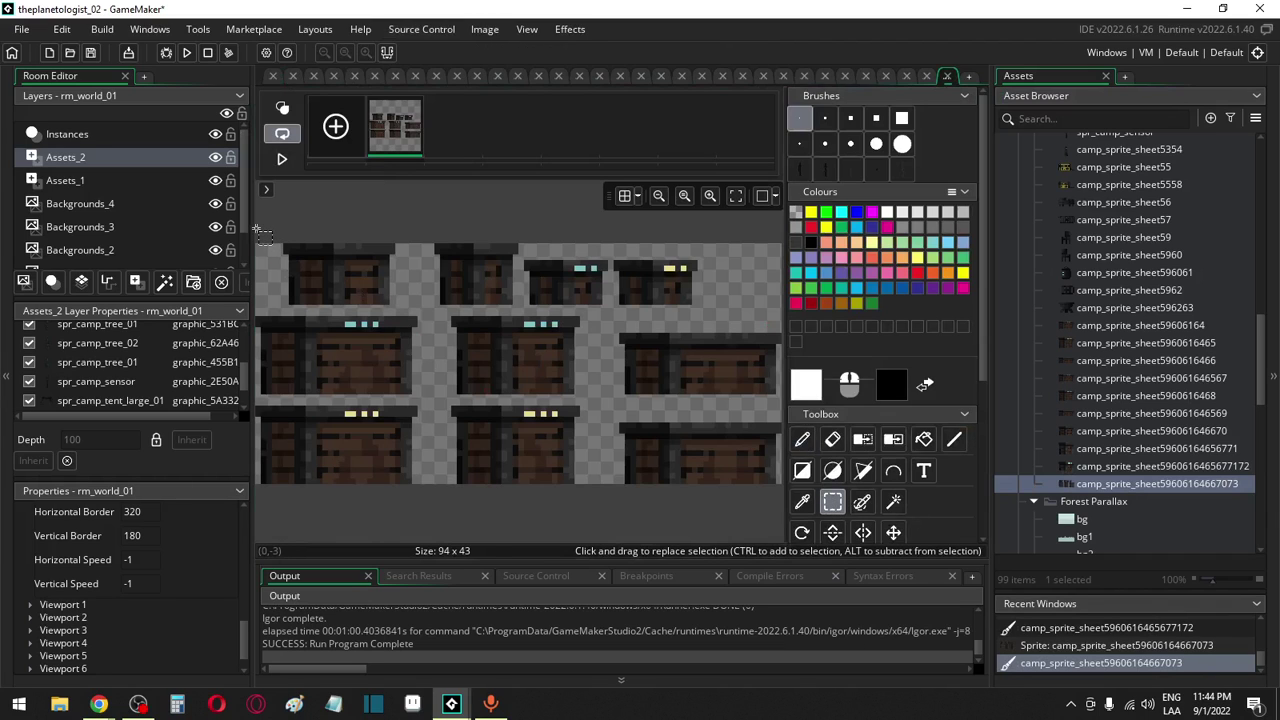
{"action": "left_click_drag", "start_coordinate": [257, 229], "coordinate": [800, 316]}
{"action": "key", "text": "Delete"}
{"action": "key", "text": "Delete"}
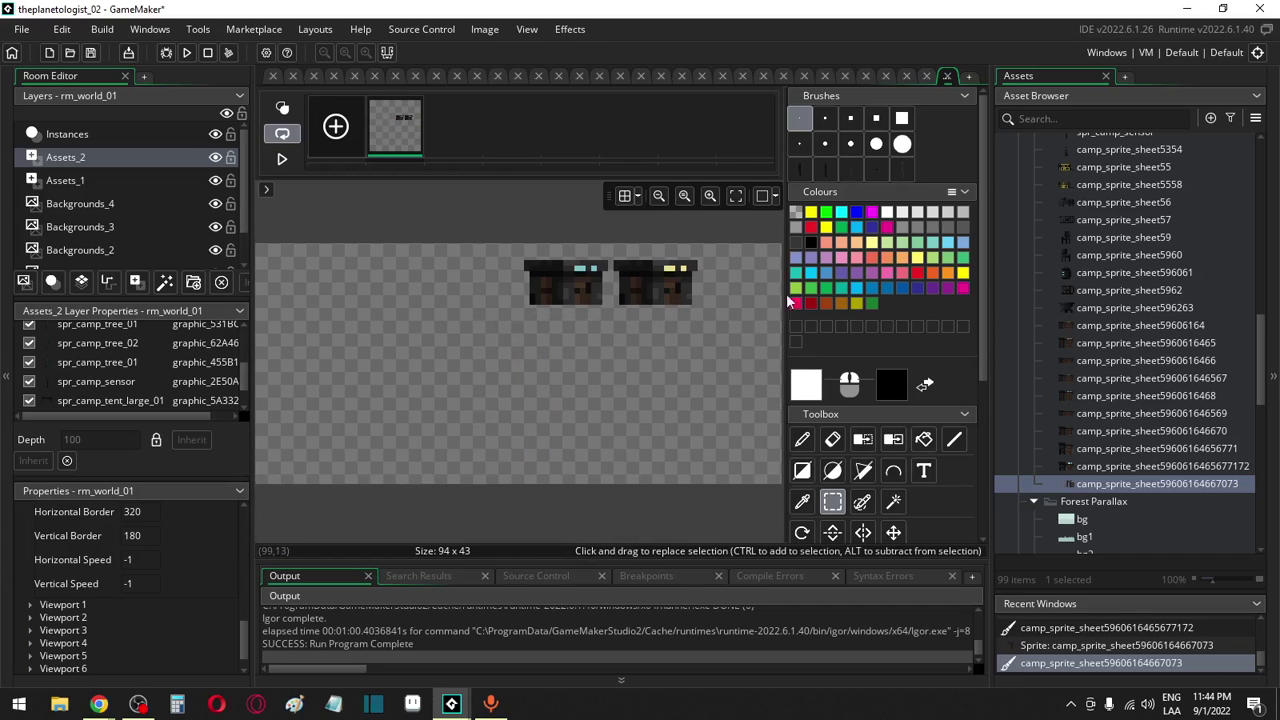
{"action": "left_click_drag", "start_coordinate": [505, 250], "coordinate": [610, 352]}
{"action": "key", "text": "Delete"}
{"action": "left_click", "coordinate": [484, 29]}
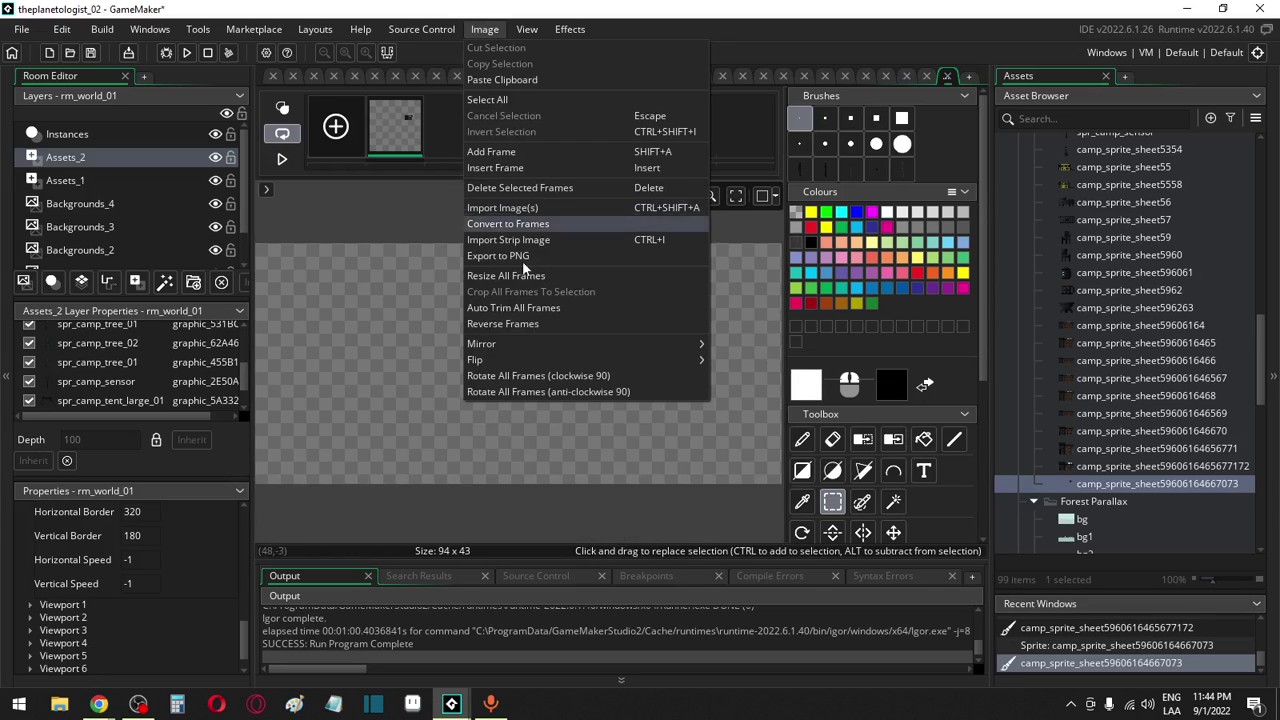
{"action": "left_click", "coordinate": [517, 312]}
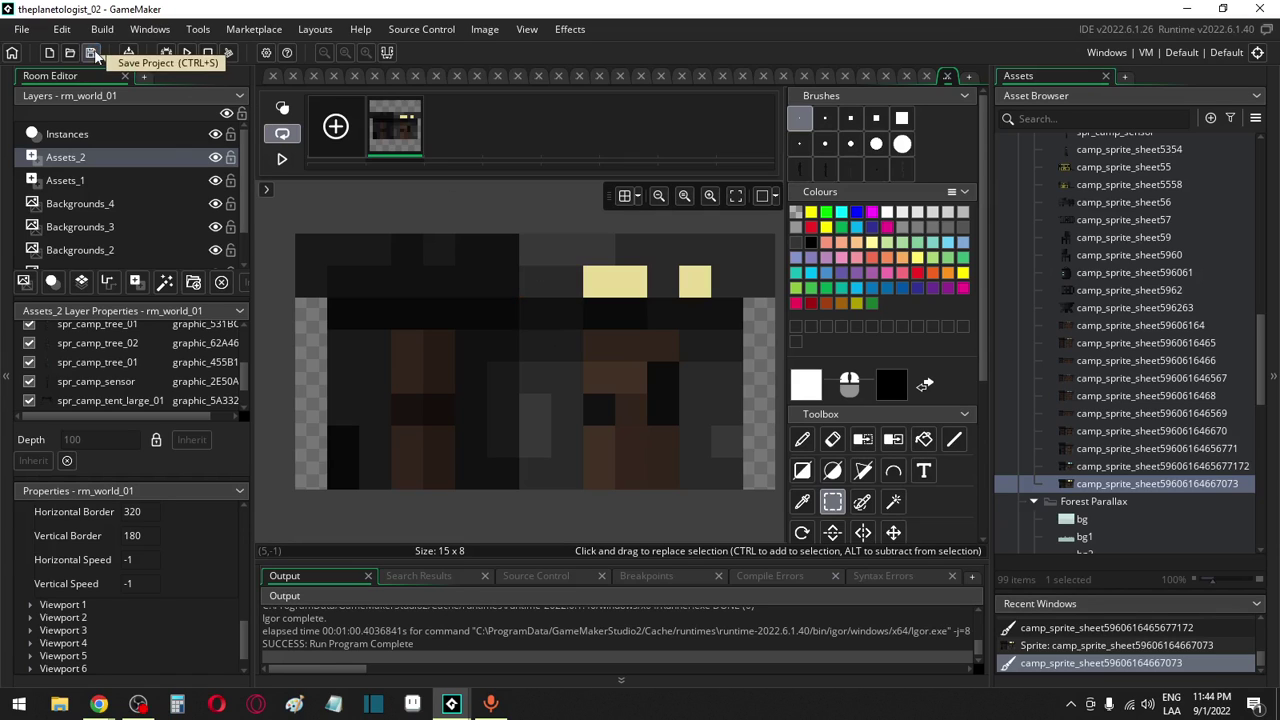
Close the leftover camp sprite image editors
{"action": "left_click", "coordinate": [948, 76]}
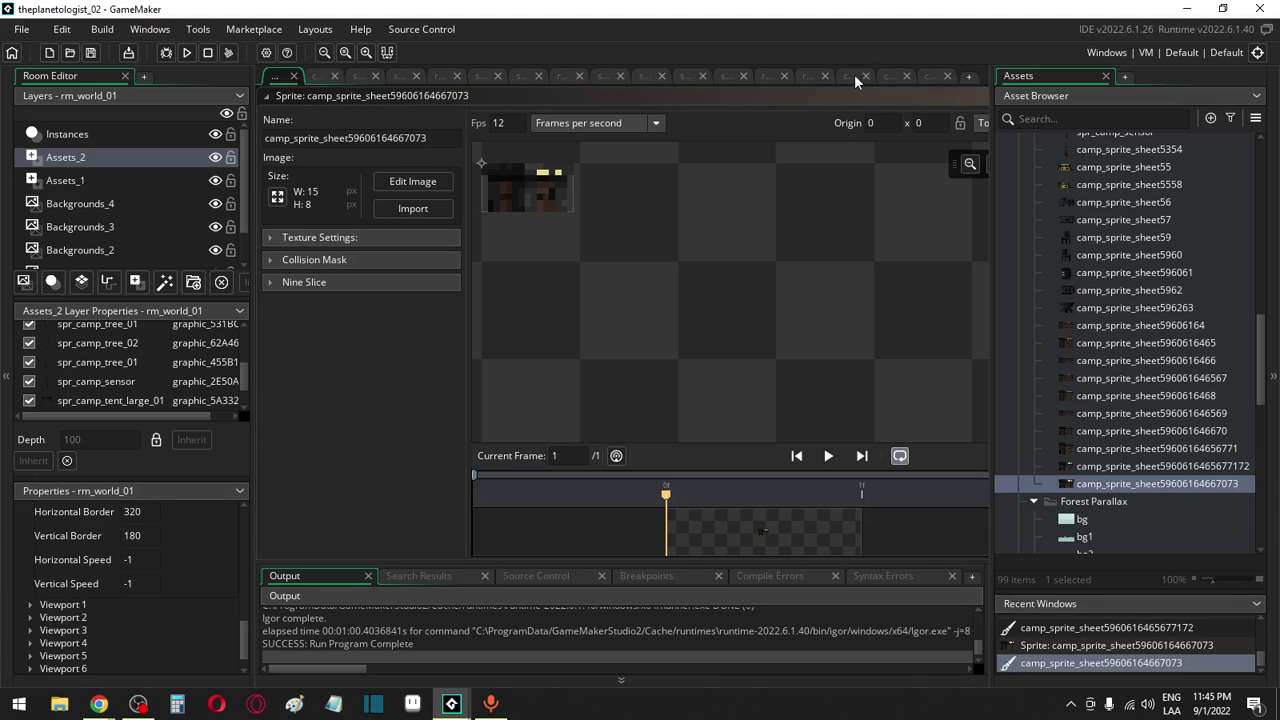
{"action": "left_click", "coordinate": [947, 75]}
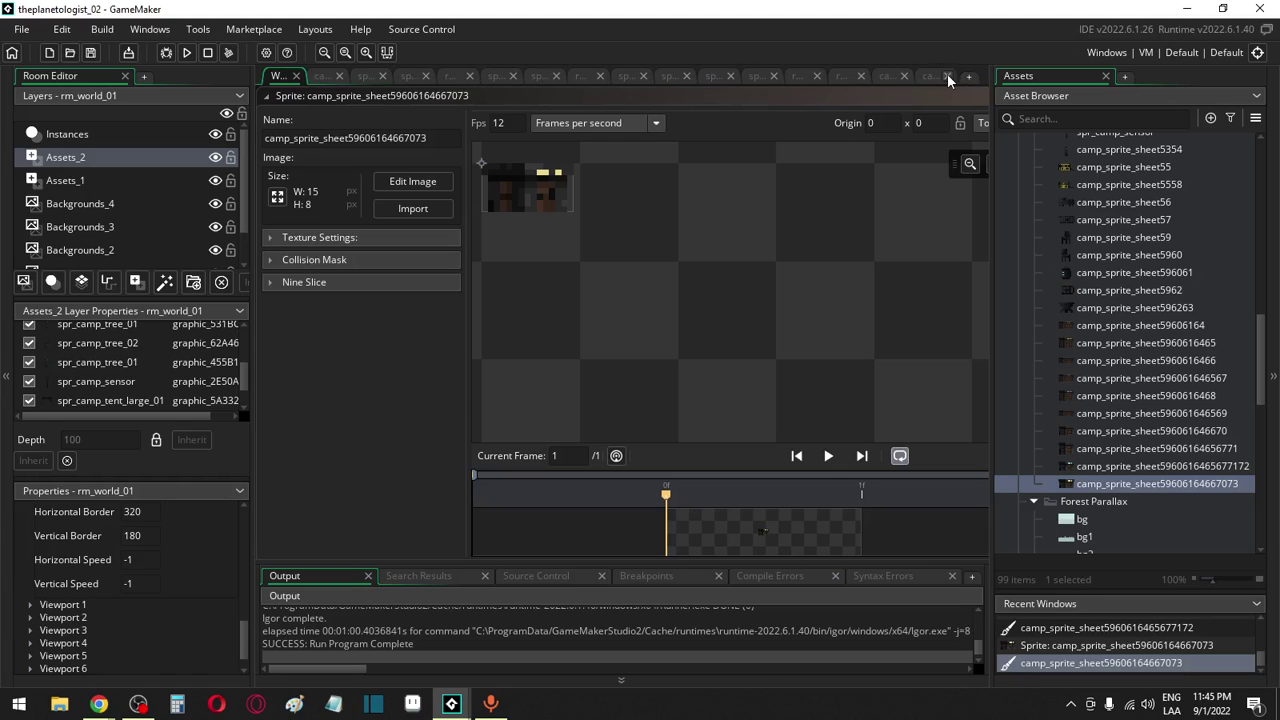
{"action": "left_click", "coordinate": [947, 75]}
{"action": "left_click", "coordinate": [947, 75]}
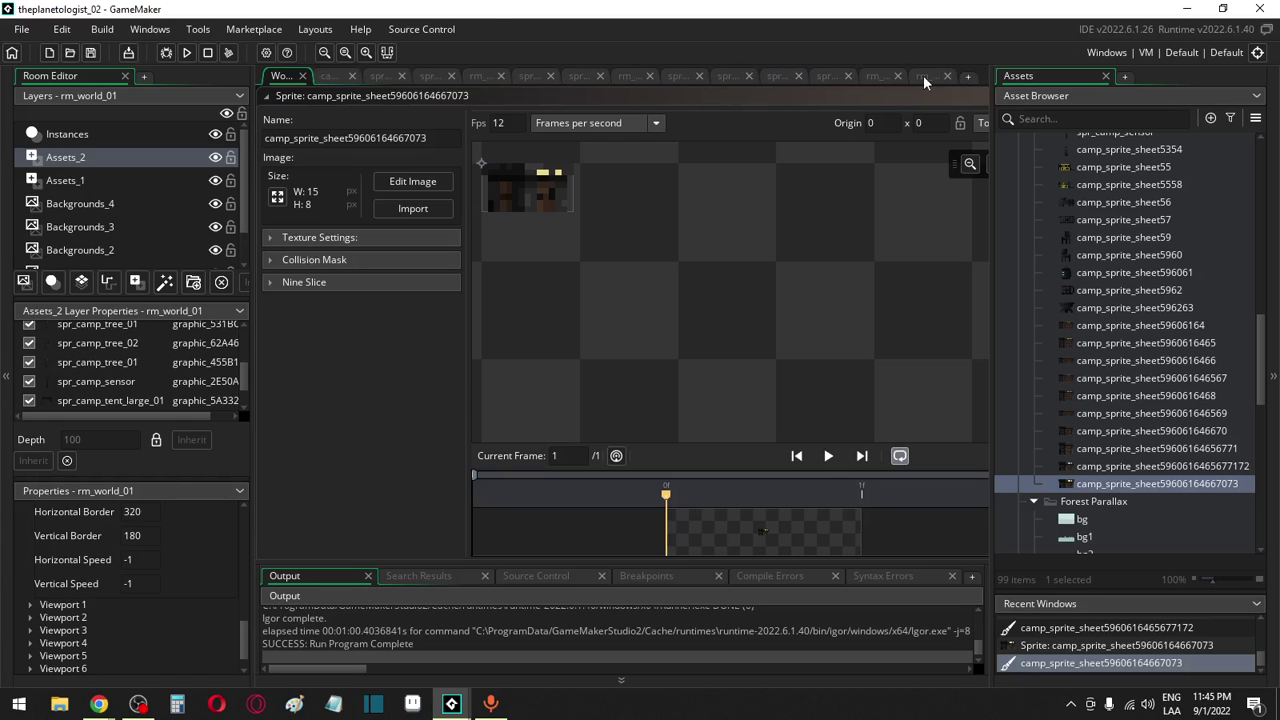
{"action": "left_click", "coordinate": [923, 75]}
{"action": "left_click", "coordinate": [880, 78]}
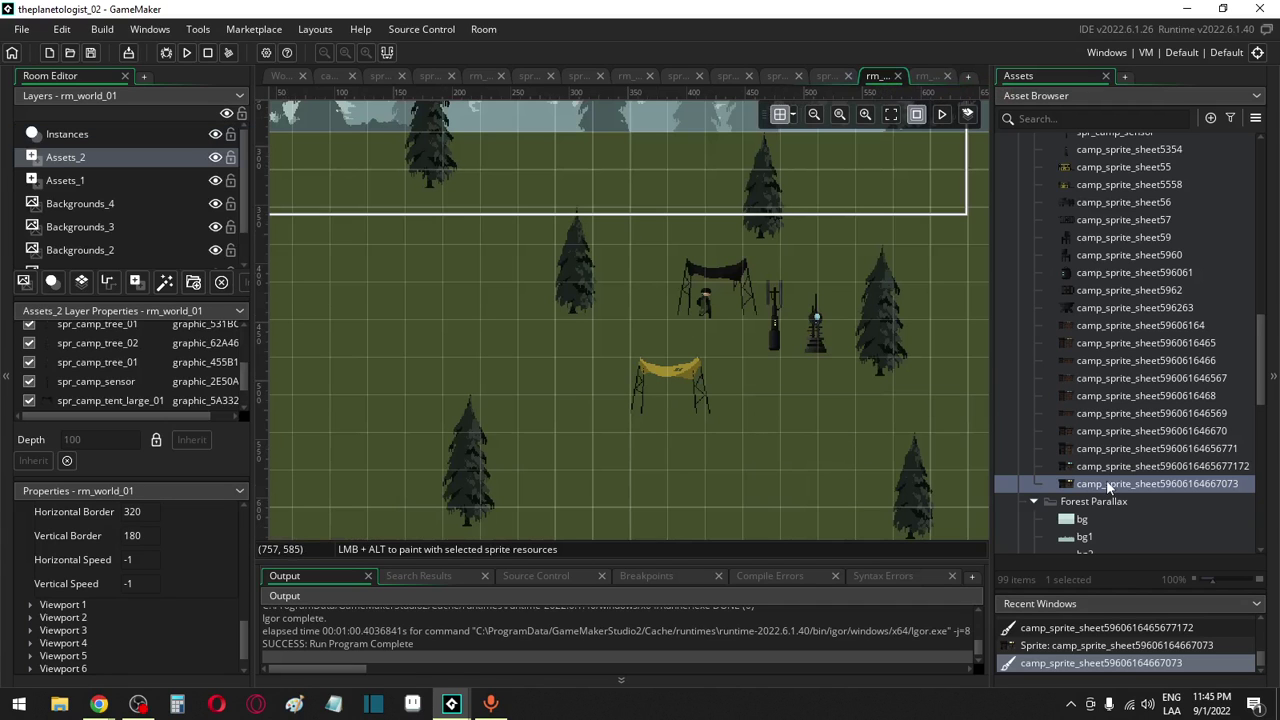
{"action": "left_click_drag", "start_coordinate": [1108, 487], "coordinate": [645, 327]}
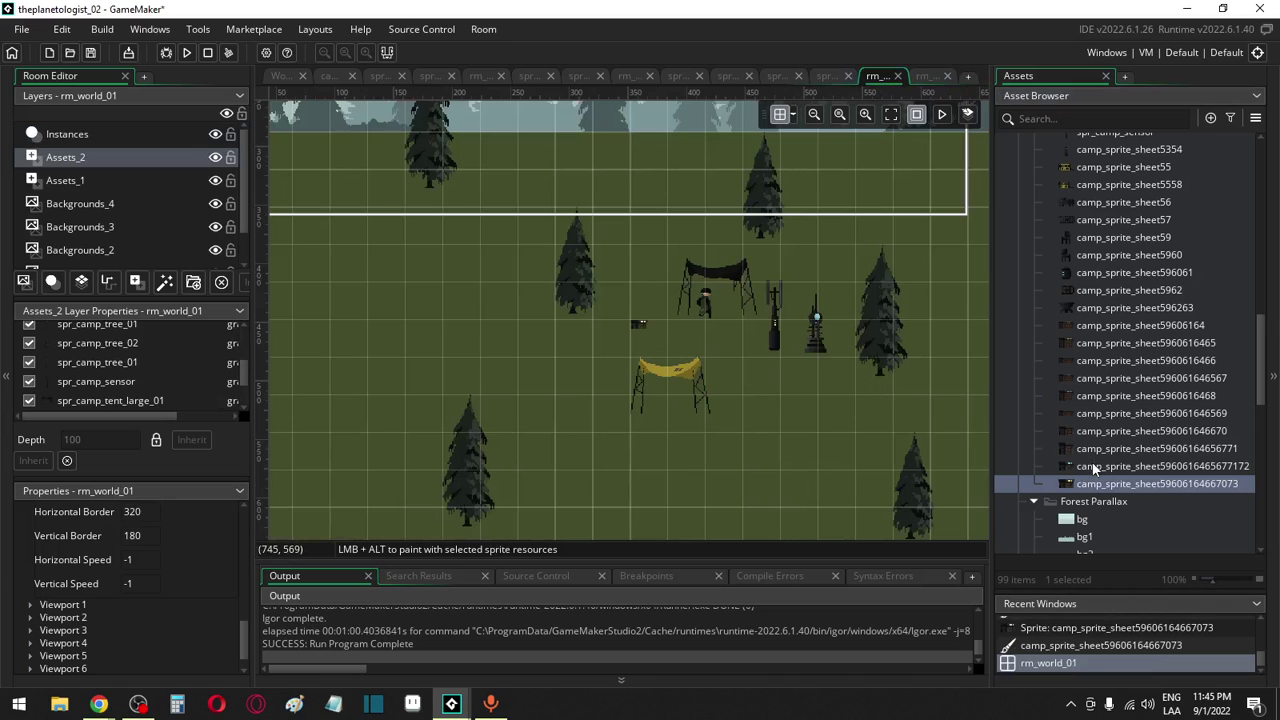
{"action": "left_click_drag", "start_coordinate": [1094, 468], "coordinate": [645, 290]}
{"action": "left_click_drag", "start_coordinate": [1097, 453], "coordinate": [827, 260]}
{"action": "left_click_drag", "start_coordinate": [1108, 431], "coordinate": [646, 256]}
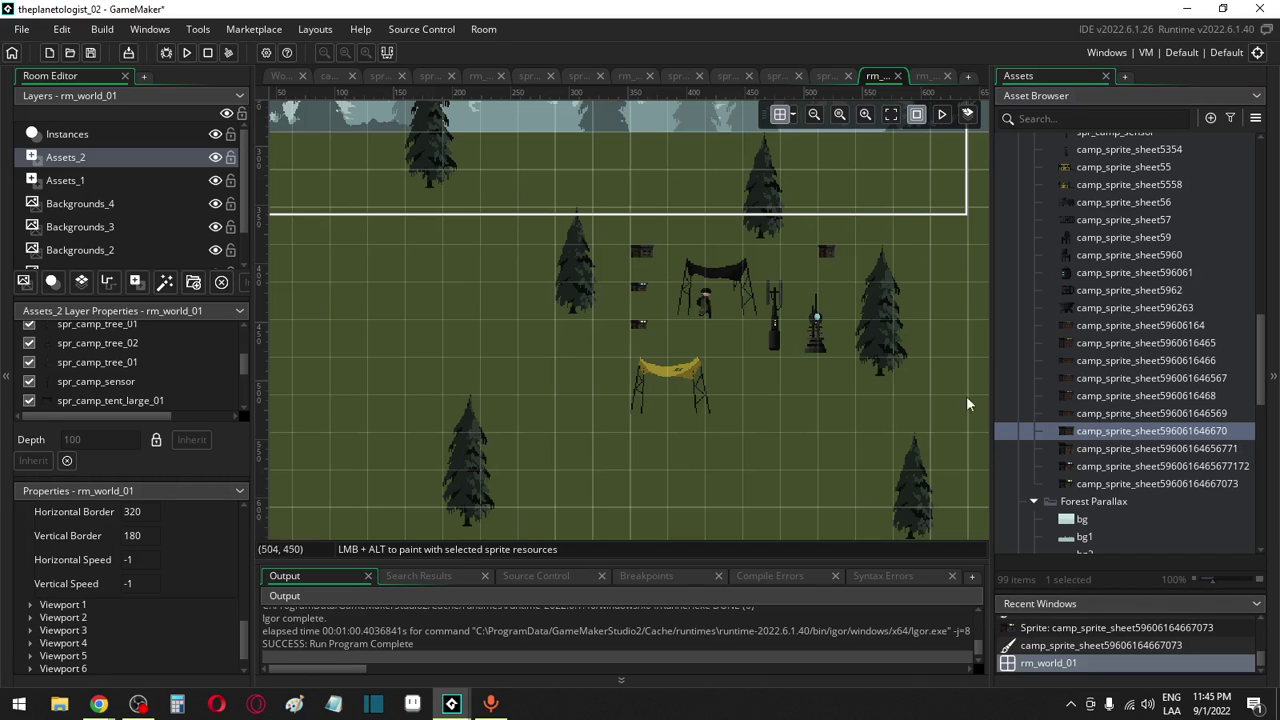
{"action": "left_click_drag", "start_coordinate": [1090, 420], "coordinate": [610, 349]}
{"action": "left_click_drag", "start_coordinate": [1115, 396], "coordinate": [875, 423]}
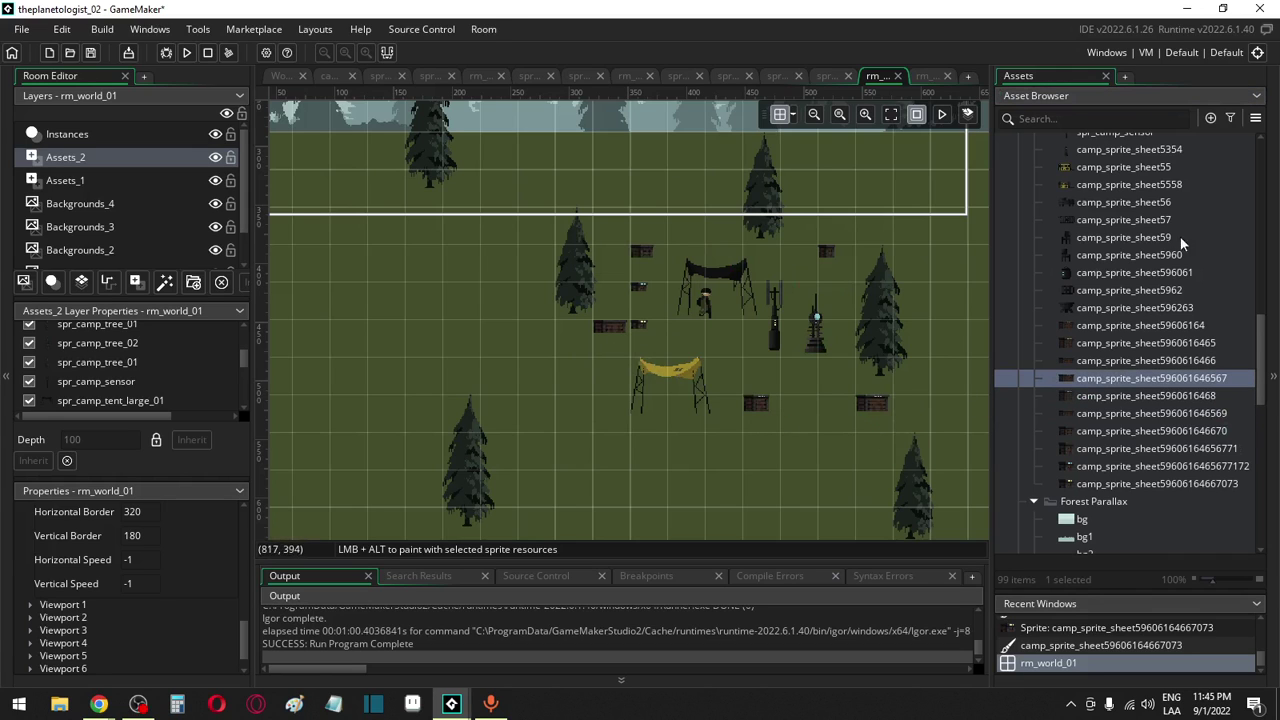
Duplicate the full camp_sprite_sheet as camp_sprite_sheet74 and open its image for editing with the rectangular selection tool
{"action": "scroll", "coordinate": [1130, 280], "scroll_direction": "up", "scroll_amount": 2}
{"action": "scroll", "coordinate": [1130, 285], "scroll_direction": "up", "scroll_amount": 7}
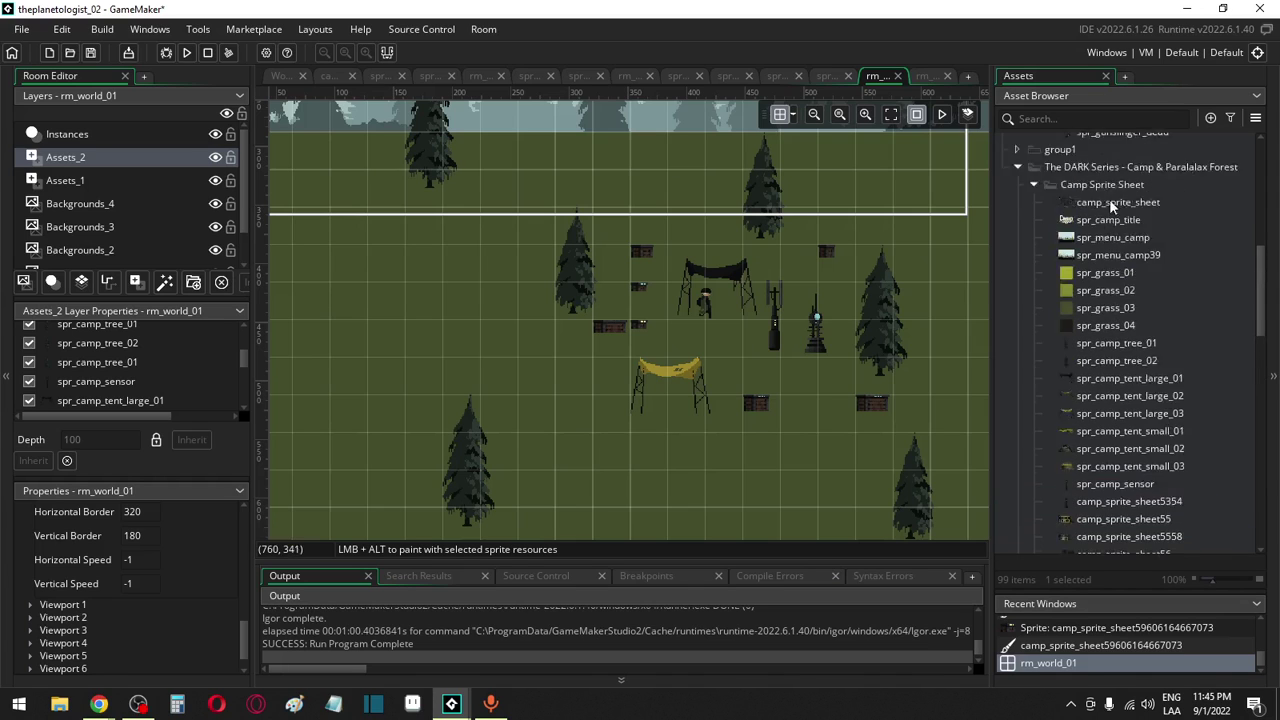
{"action": "left_click", "coordinate": [1101, 265]}
{"action": "key", "text": "ctrl+d"}
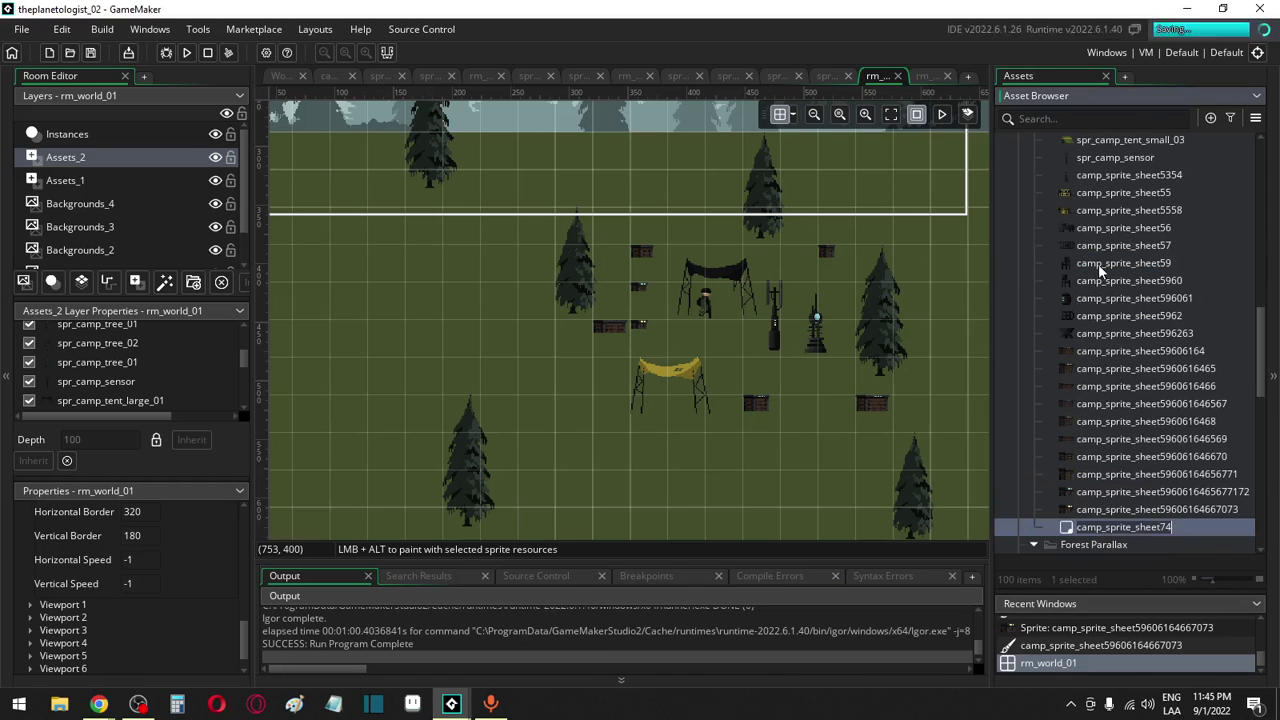
{"action": "double_click", "coordinate": [1123, 527]}
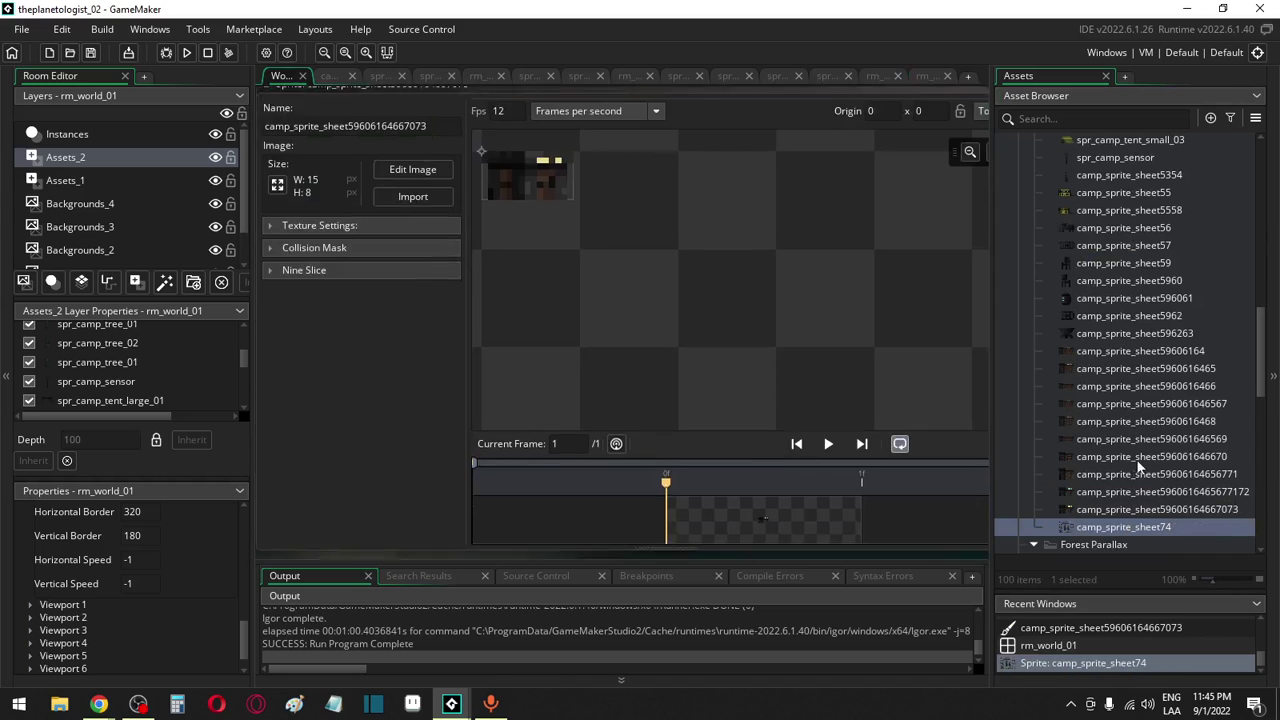
{"action": "left_click", "coordinate": [401, 188]}
{"action": "left_click", "coordinate": [833, 501]}
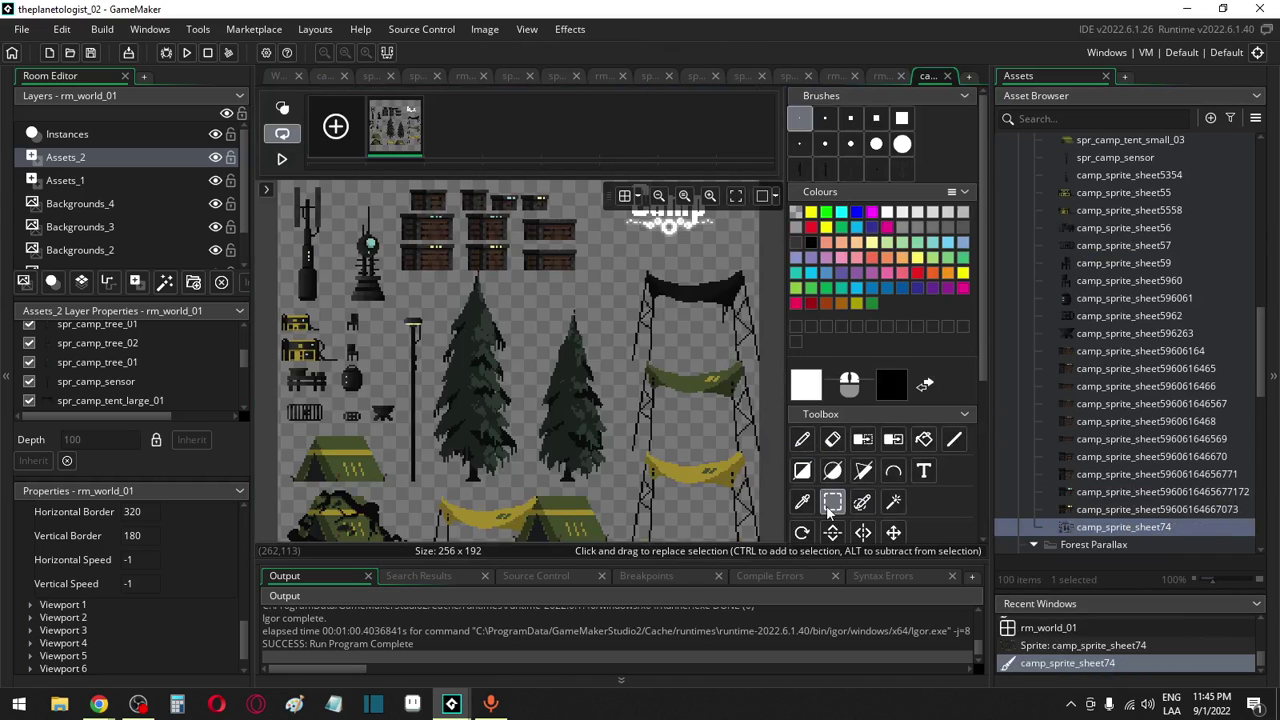
Erase everything except the lamp post from camp_sprite_sheet74 and auto-trim all frames
{"action": "scroll", "coordinate": [718, 243], "scroll_direction": "down", "scroll_amount": 2}
{"action": "left_click_drag", "start_coordinate": [744, 244], "coordinate": [490, 550]}
{"action": "key", "text": "Delete"}
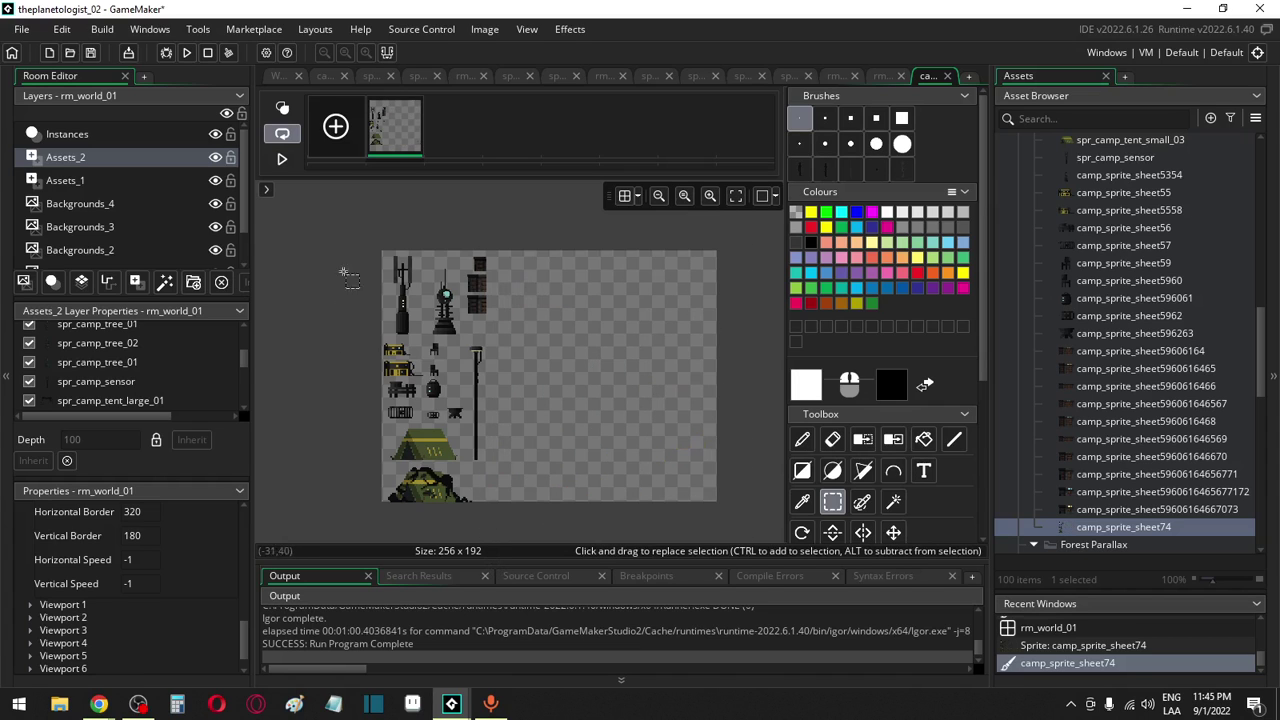
{"action": "mouse_move", "coordinate": [352, 218]}
{"action": "left_mouse_down"}
{"action": "mouse_move", "coordinate": [486, 298]}
{"action": "mouse_move", "coordinate": [520, 346]}
{"action": "left_mouse_up"}
{"action": "key", "text": "Delete"}
{"action": "mouse_move", "coordinate": [356, 308]}
{"action": "left_mouse_down"}
{"action": "mouse_move", "coordinate": [378, 504]}
{"action": "mouse_move", "coordinate": [470, 522]}
{"action": "left_mouse_up"}
{"action": "key", "text": "Delete"}
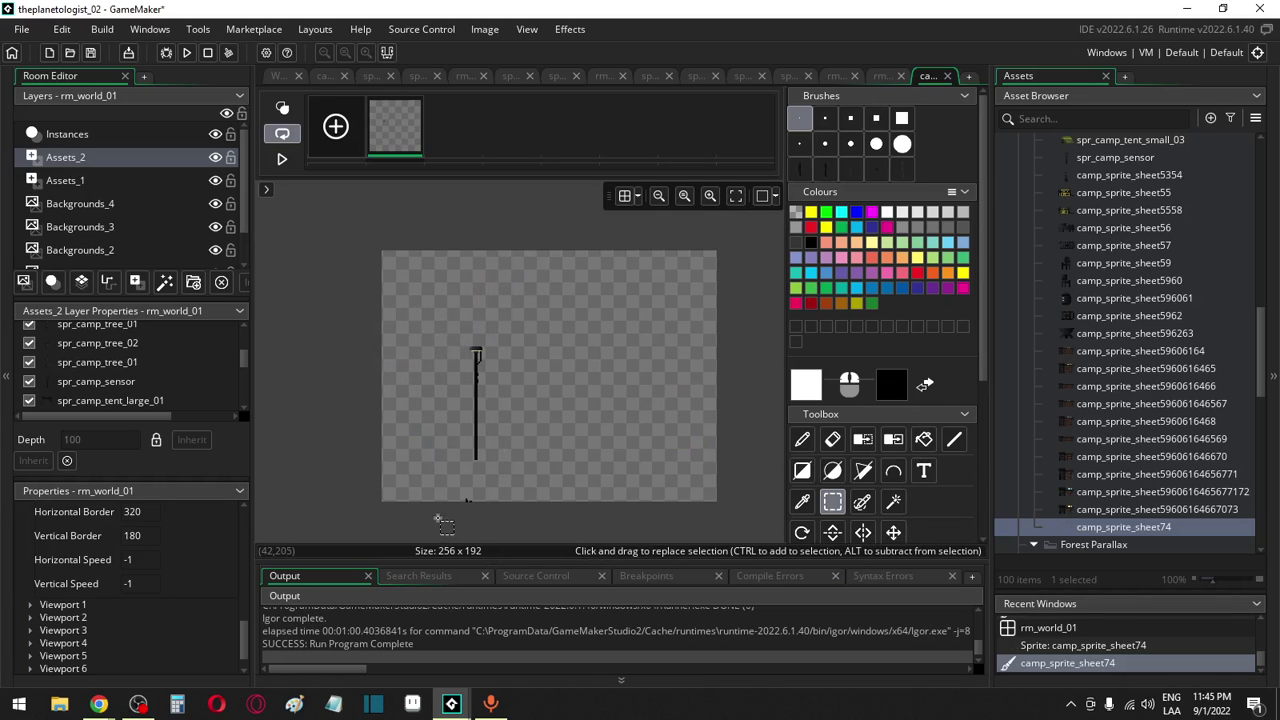
{"action": "left_click", "coordinate": [489, 30]}
{"action": "left_click", "coordinate": [545, 308]}
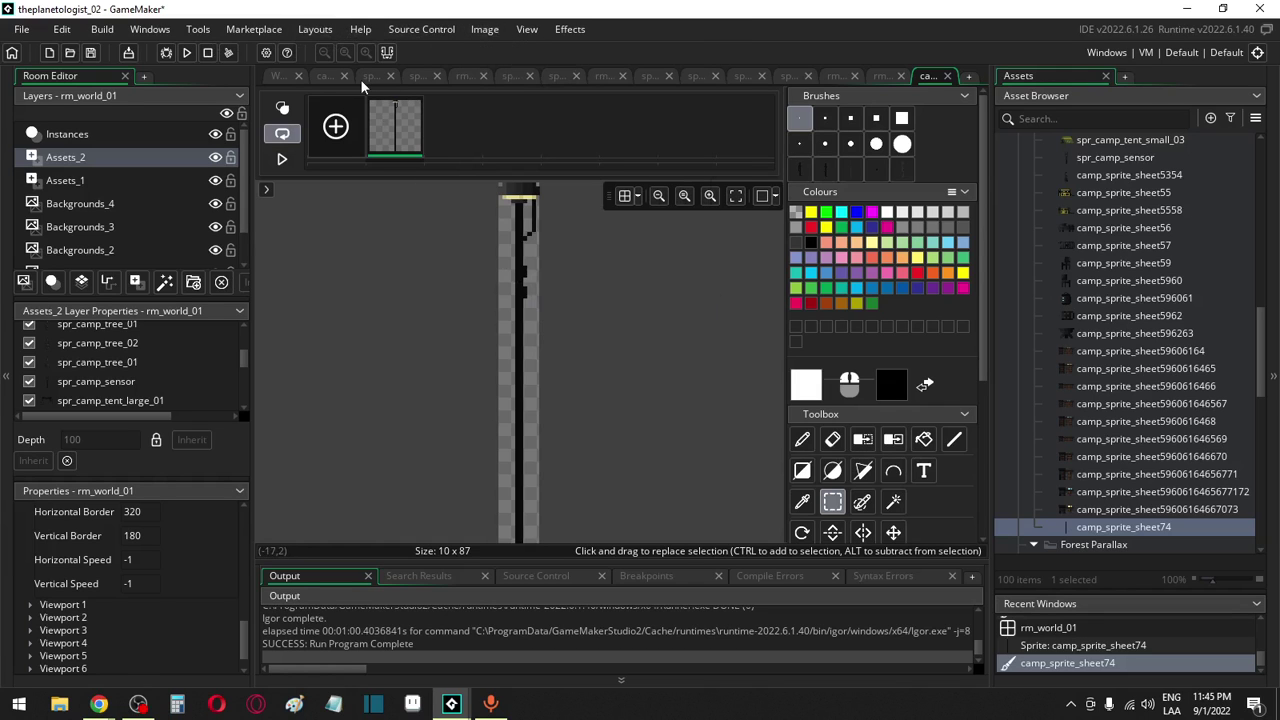
Return to rm_world_01 and place two camp_sprite_sheet74 lamp posts, one on each side of the camp
{"action": "left_click", "coordinate": [875, 76]}
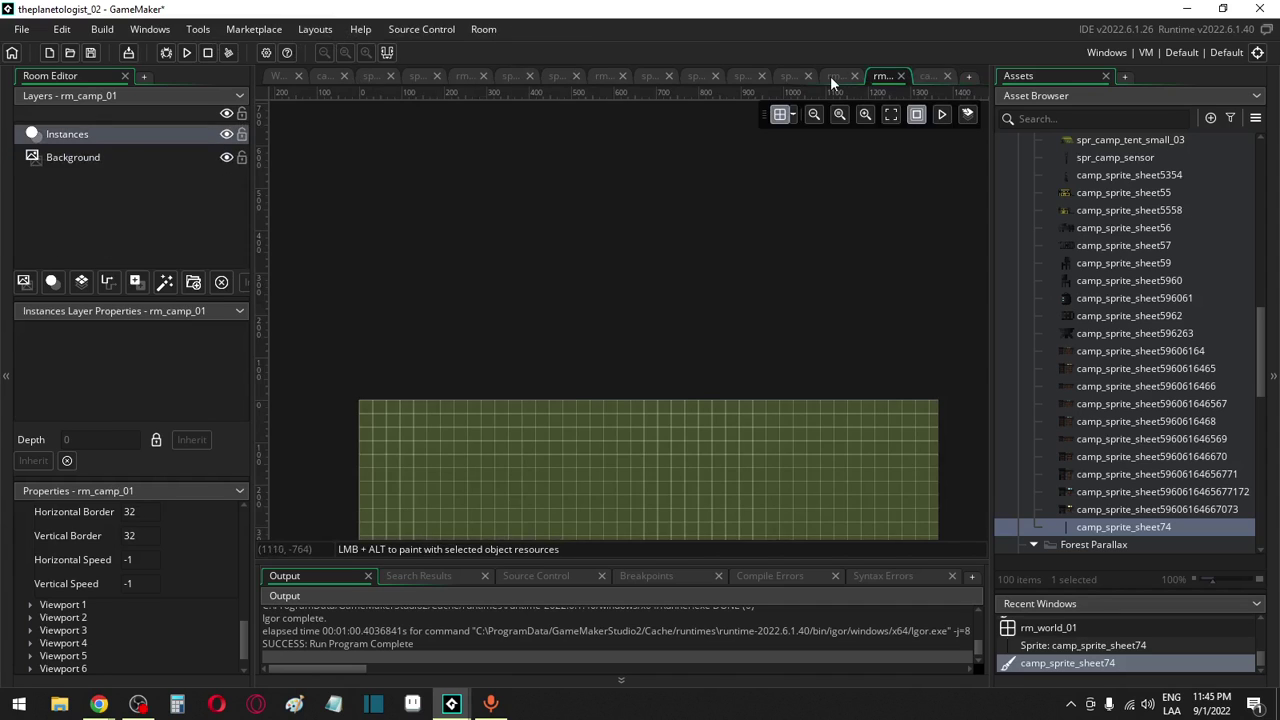
{"action": "left_click", "coordinate": [830, 76]}
{"action": "left_click_drag", "start_coordinate": [1117, 530], "coordinate": [613, 201]}
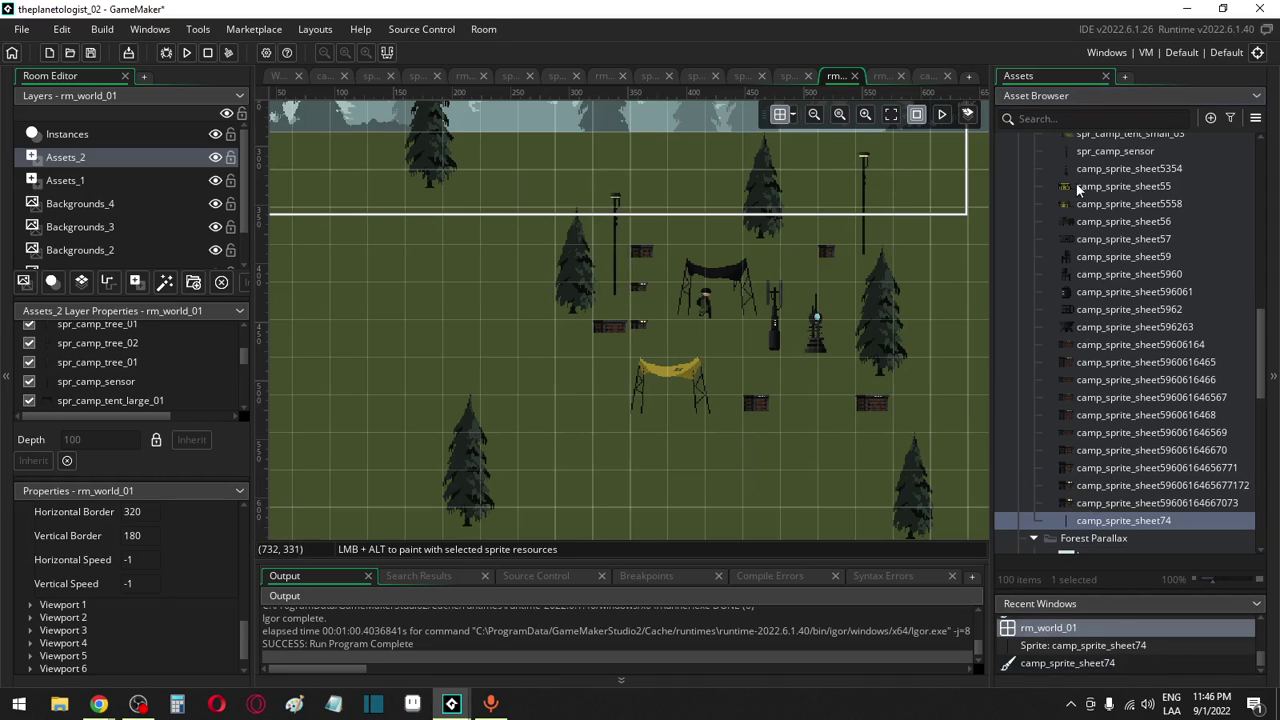
Place the yellow generators camp_sprite_sheet55 and camp_sprite_sheet5558 near the two towers in rm_world_01
{"action": "left_click_drag", "start_coordinate": [1081, 186], "coordinate": [750, 346]}
{"action": "scroll", "coordinate": [820, 372], "scroll_direction": "up", "scroll_amount": 2, "text": "ctrl"}
{"action": "scroll", "coordinate": [838, 370], "scroll_direction": "up", "scroll_amount": 2, "text": "ctrl"}
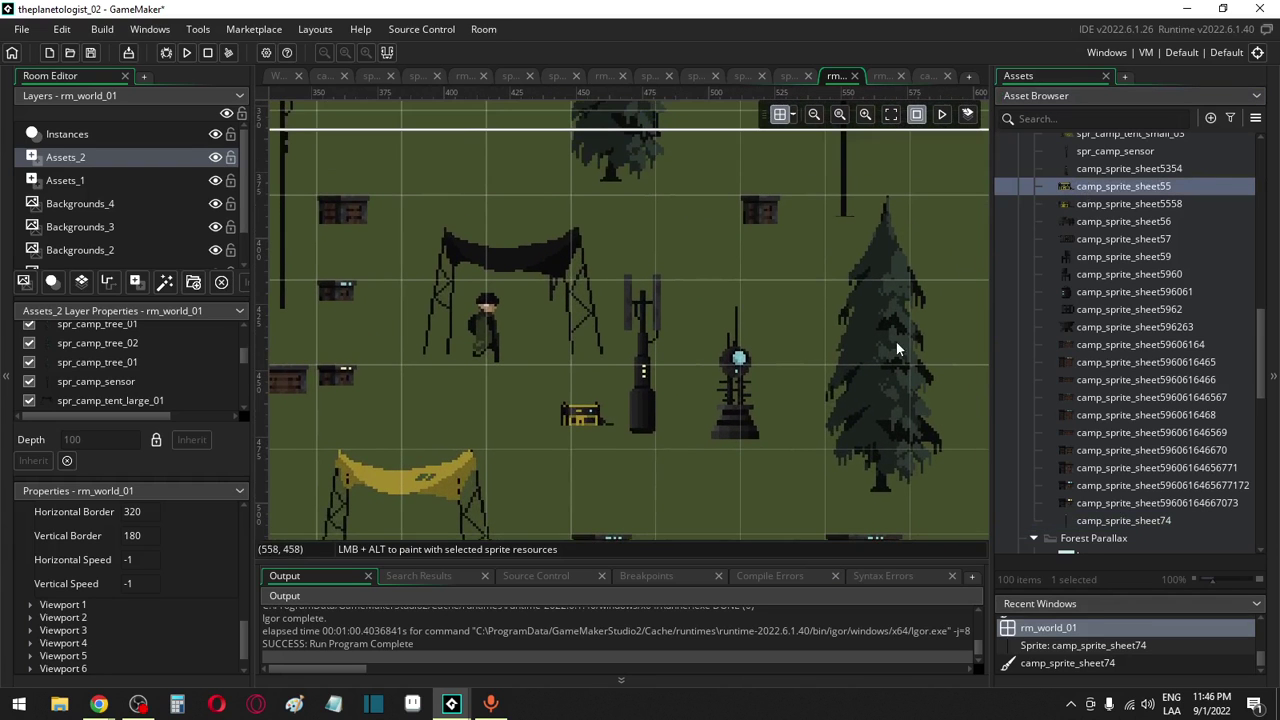
{"action": "left_click_drag", "start_coordinate": [1085, 204], "coordinate": [772, 275]}
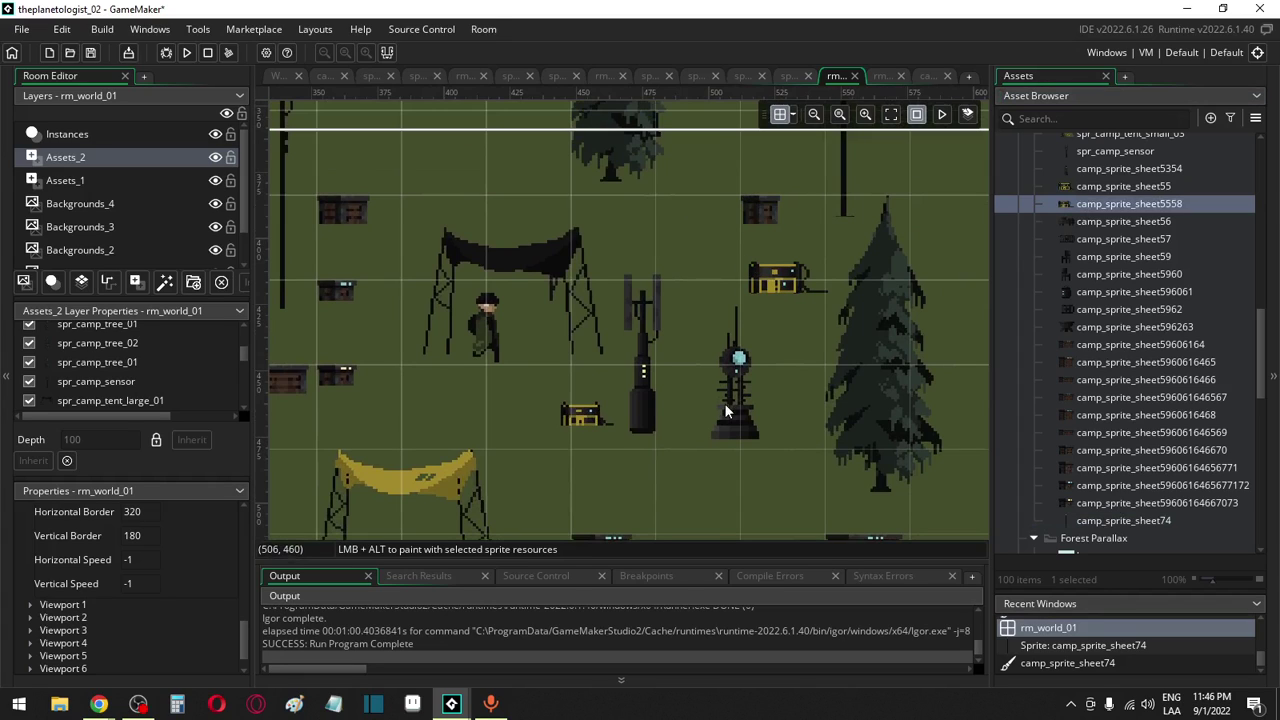
Move the blue-lit tower toward the tree and set each yellow generator beside a tower so its cable meets the base
{"action": "left_click_drag", "start_coordinate": [726, 410], "coordinate": [760, 401]}
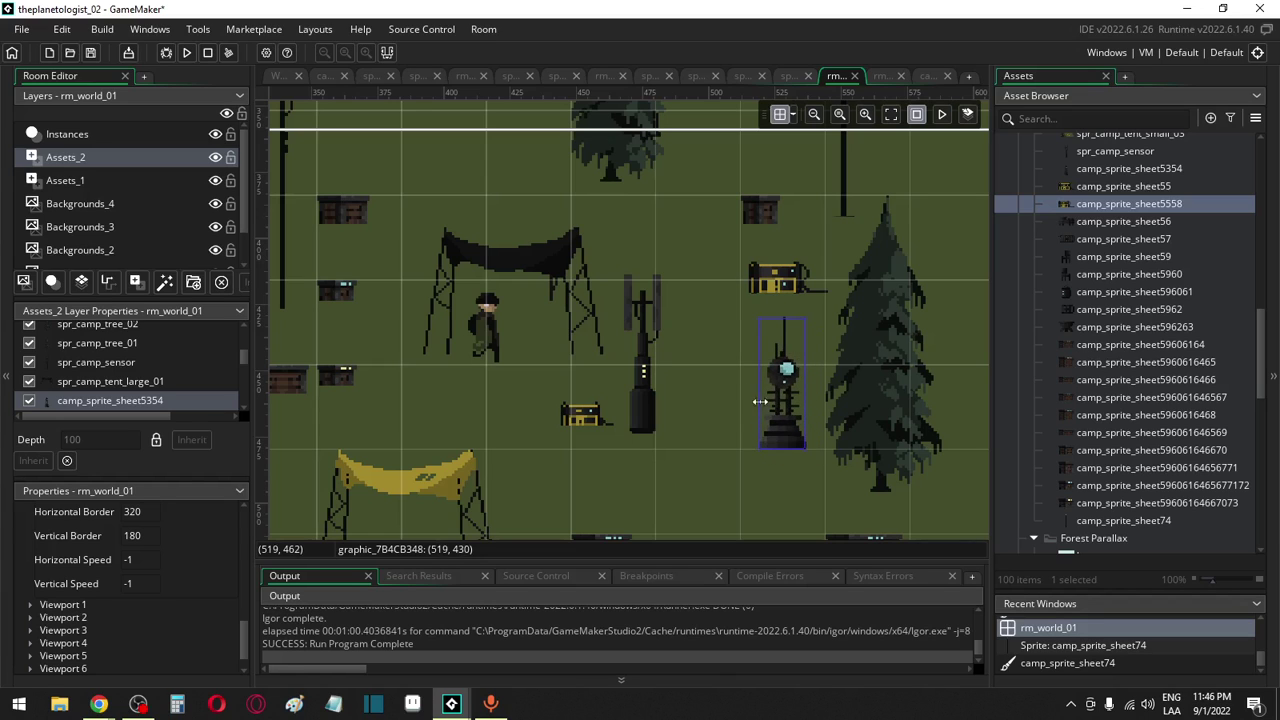
{"action": "left_click_drag", "start_coordinate": [783, 283], "coordinate": [688, 426]}
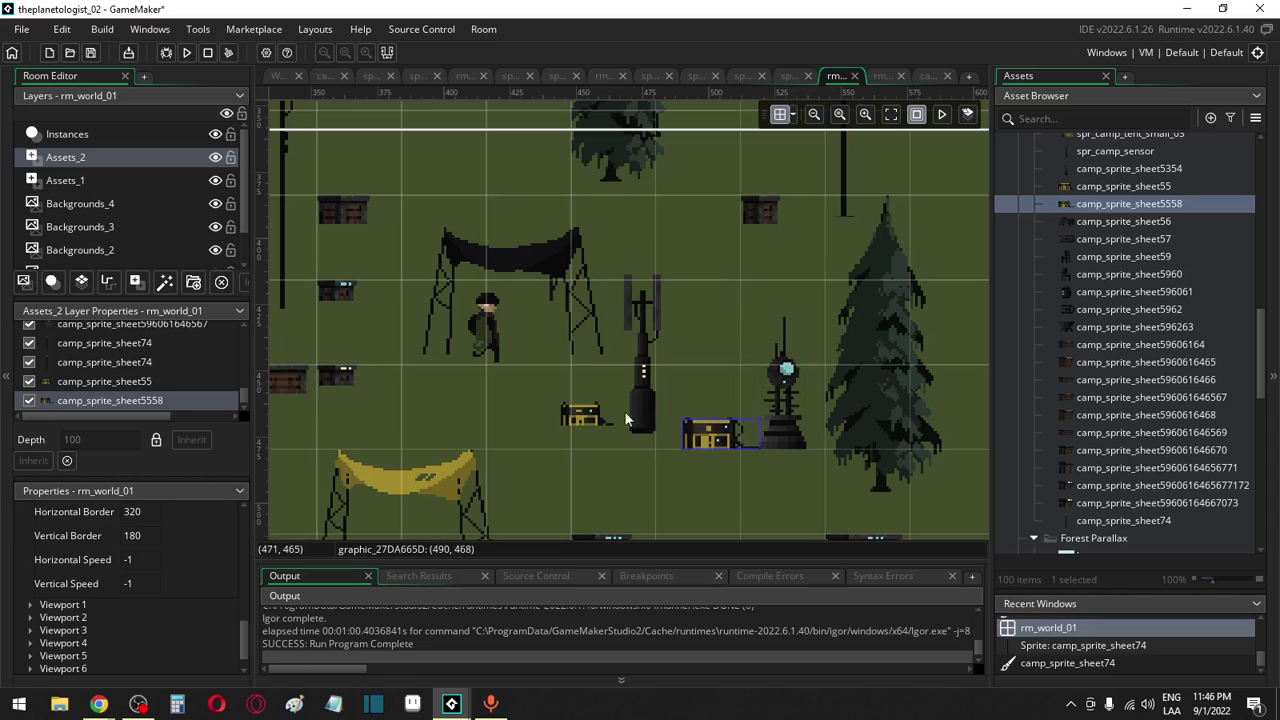
{"action": "left_click_drag", "start_coordinate": [585, 418], "coordinate": [599, 380]}
{"action": "scroll", "coordinate": [511, 400], "scroll_direction": "down", "scroll_amount": 3, "text": "ctrl"}
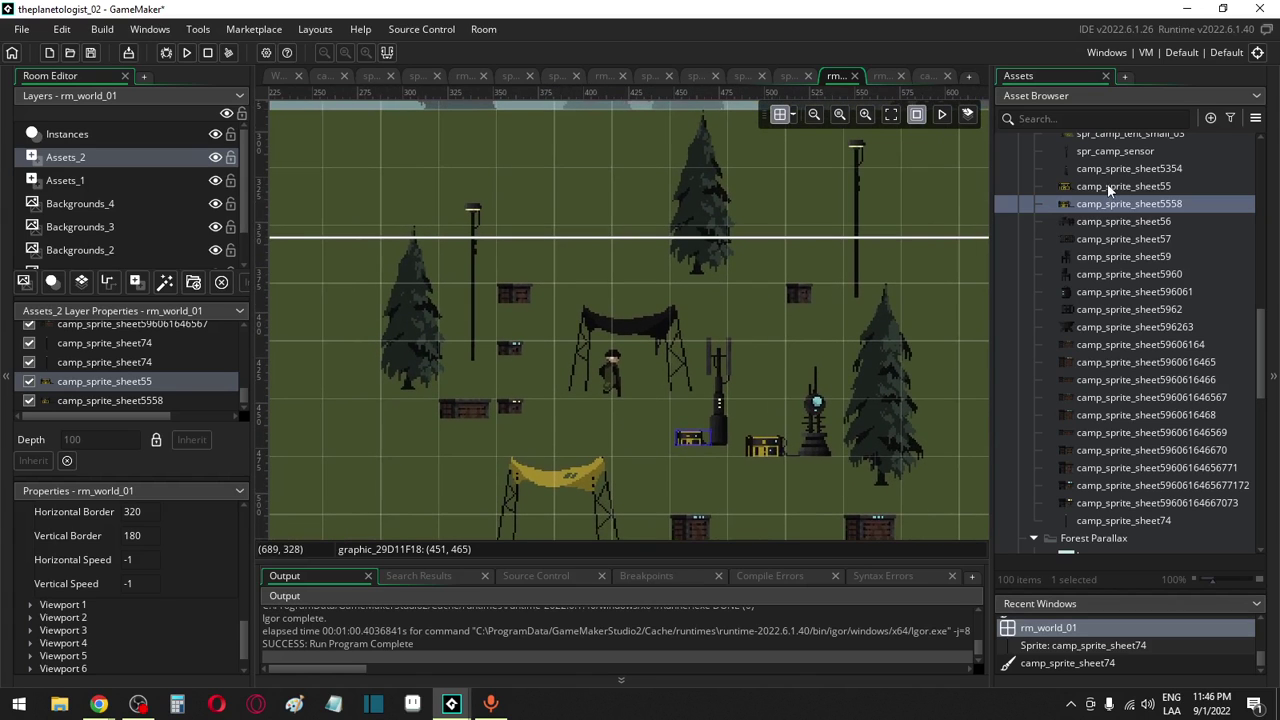
Place another spr_camp_tree_02 above the dark tent, beside the existing tree
{"action": "scroll", "coordinate": [1107, 183], "scroll_direction": "up", "scroll_amount": 5}
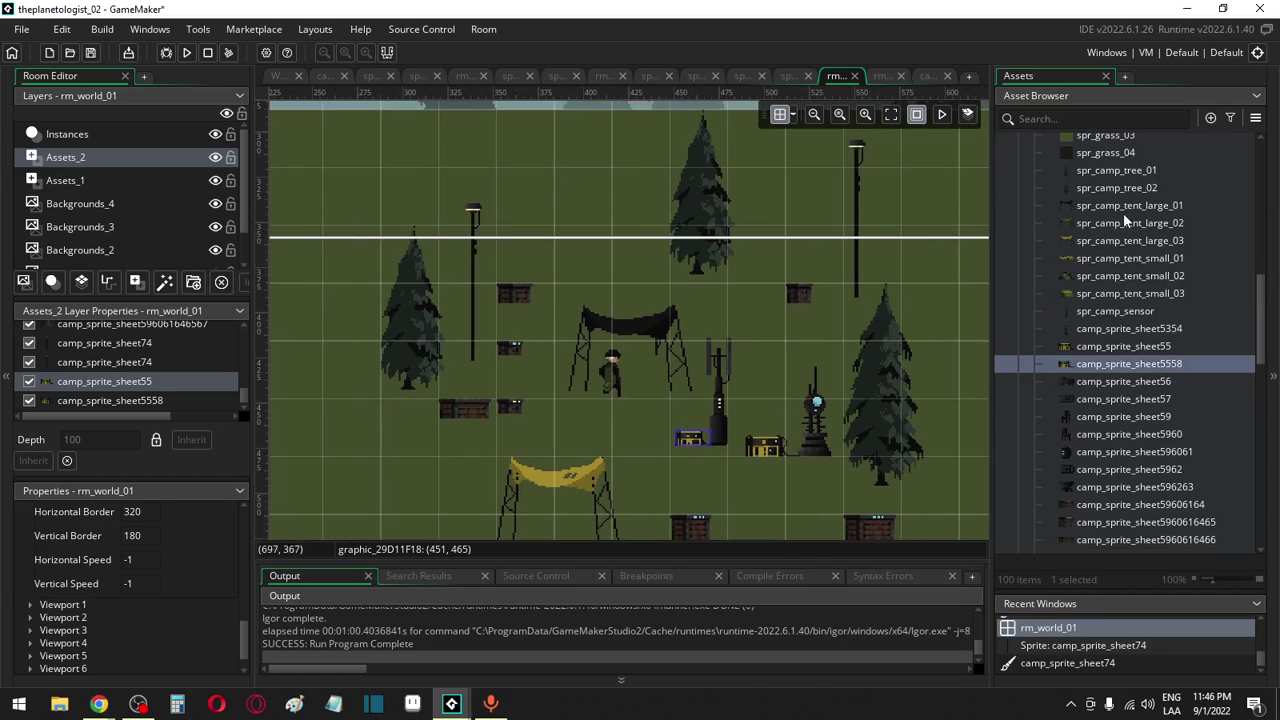
{"action": "left_click_drag", "start_coordinate": [1107, 188], "coordinate": [573, 135]}
{"action": "scroll", "coordinate": [568, 356], "scroll_direction": "down", "scroll_amount": 2}
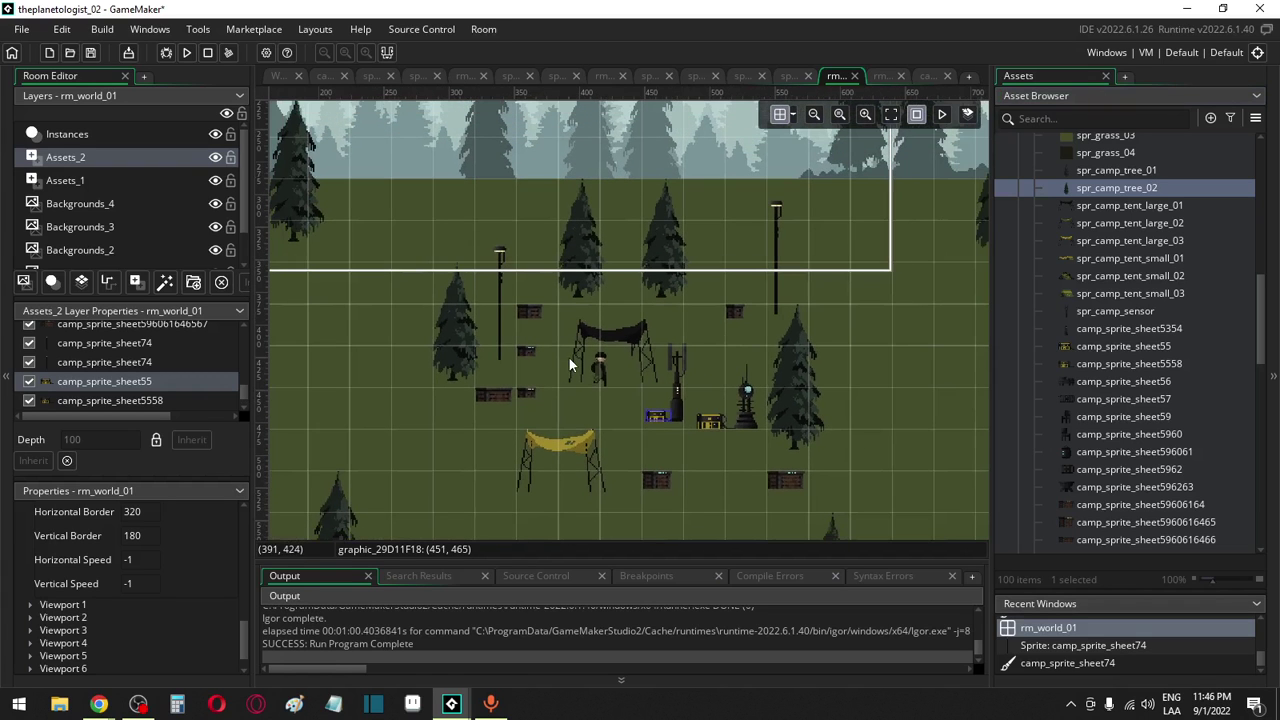
Run the game, start from the title screen and walk the character around the camp to check the placed assets
{"action": "left_click", "coordinate": [184, 53]}
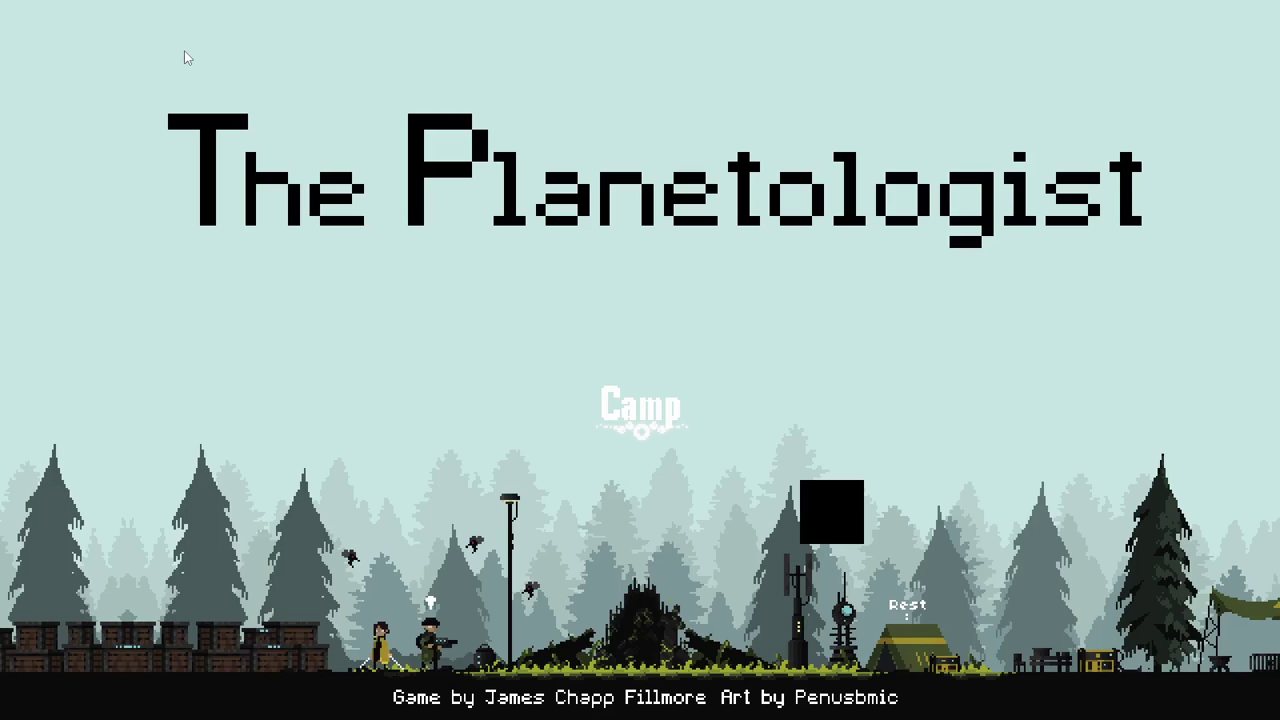
{"action": "key", "text": "Return"}
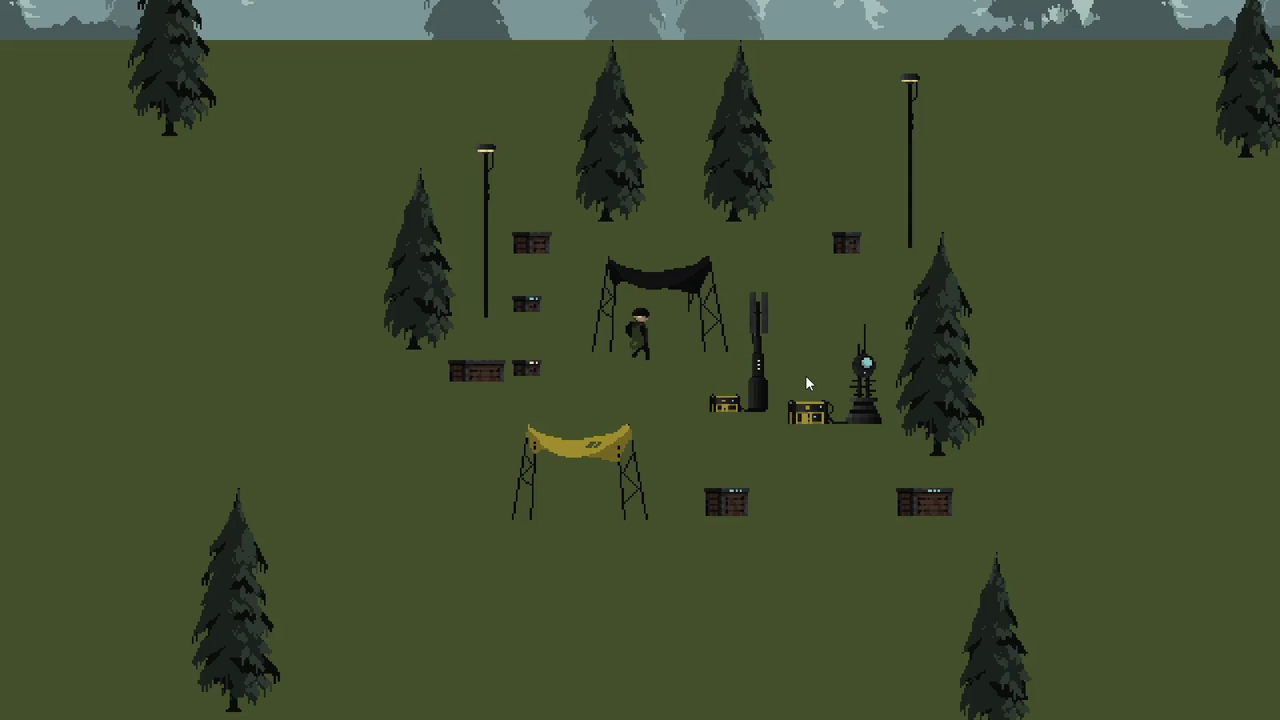
{"action": "key", "text": "d"}
{"action": "key", "text": "s"}
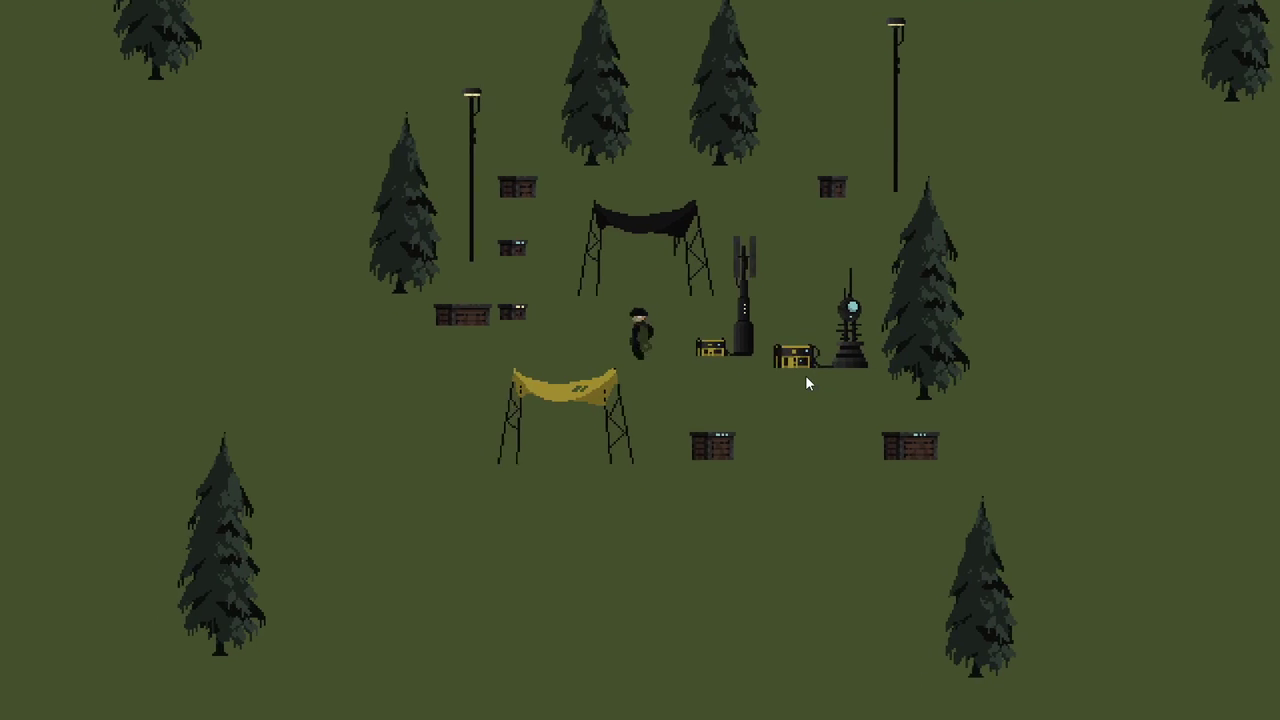
{"action": "key", "text": "d"}
{"action": "key", "text": "d"}
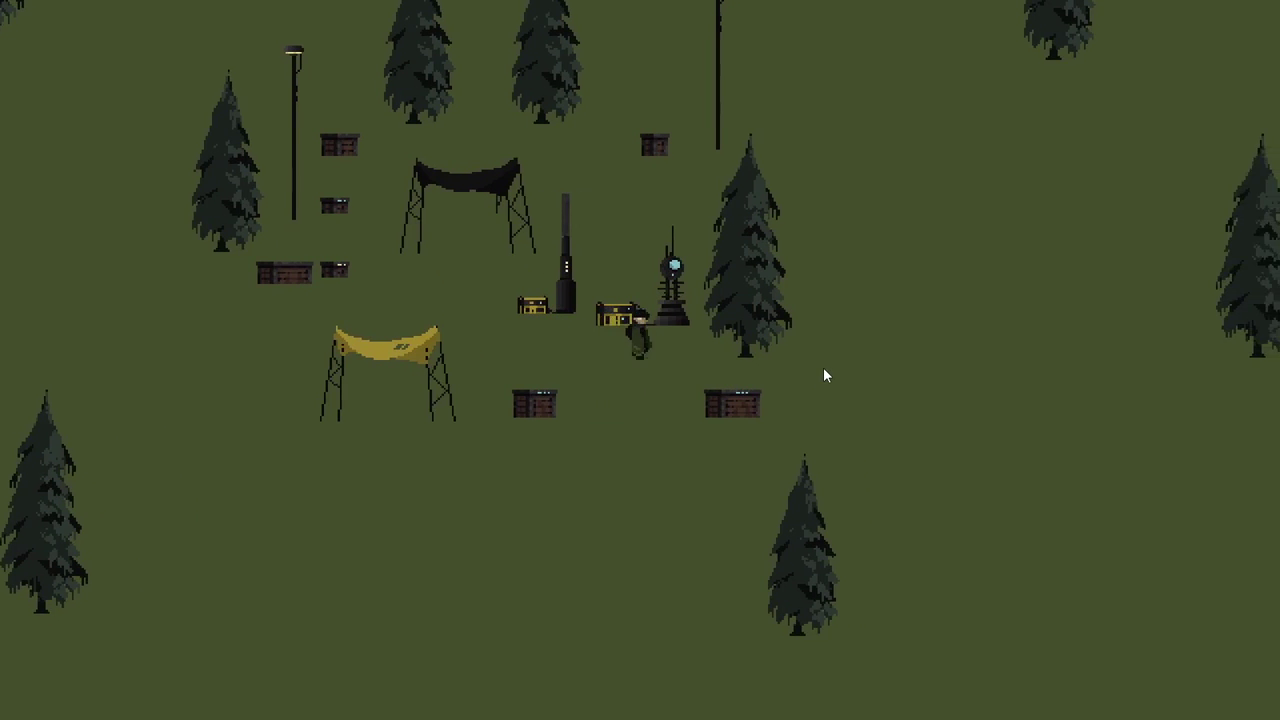
{"action": "key", "text": "a"}
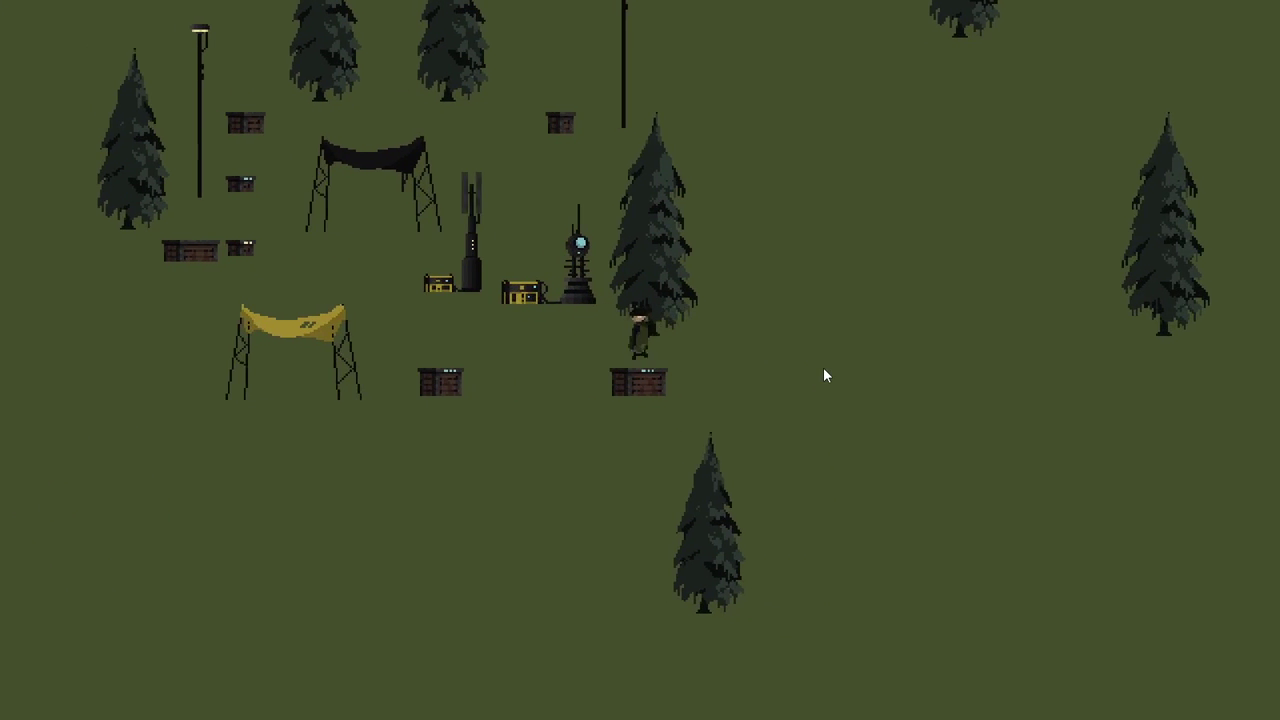
{"action": "key", "text": "w"}
{"action": "key", "text": "a"}
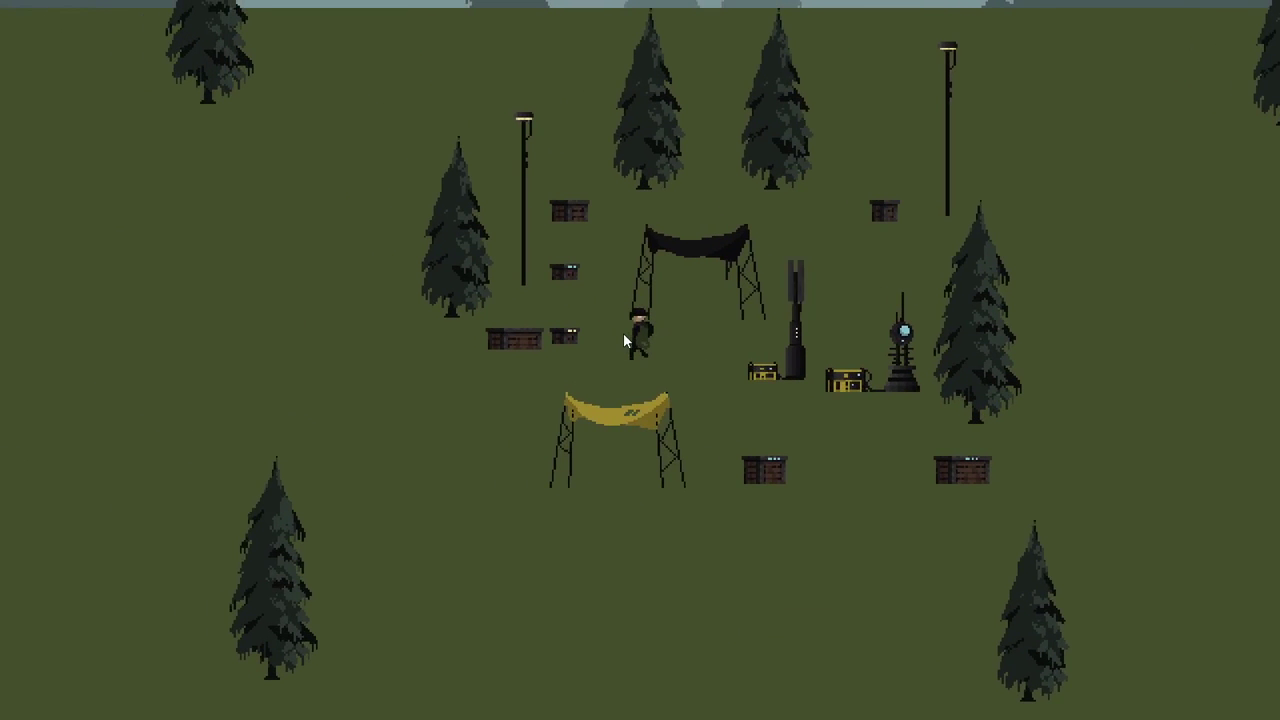
{"action": "key", "text": "d"}
{"action": "key", "text": "d"}
{"action": "key", "text": "s"}
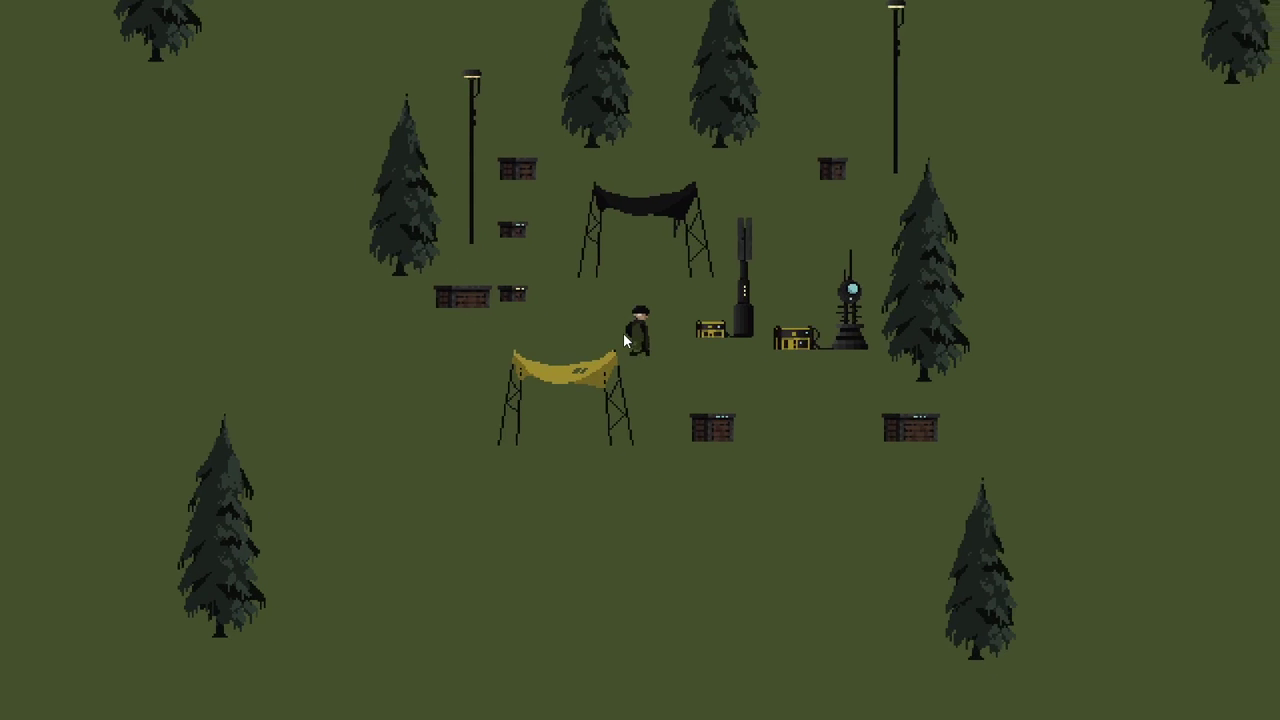
{"action": "key", "text": "w"}
{"action": "key", "text": "a"}
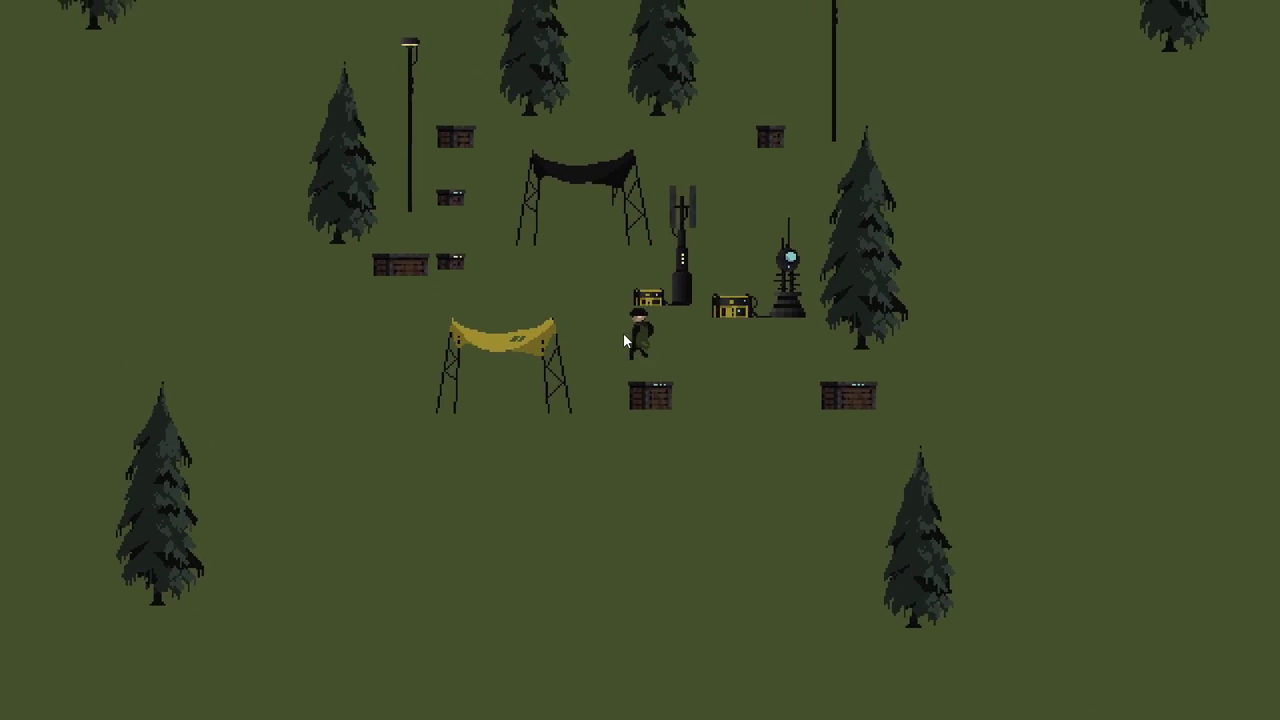
{"action": "key", "text": "w"}
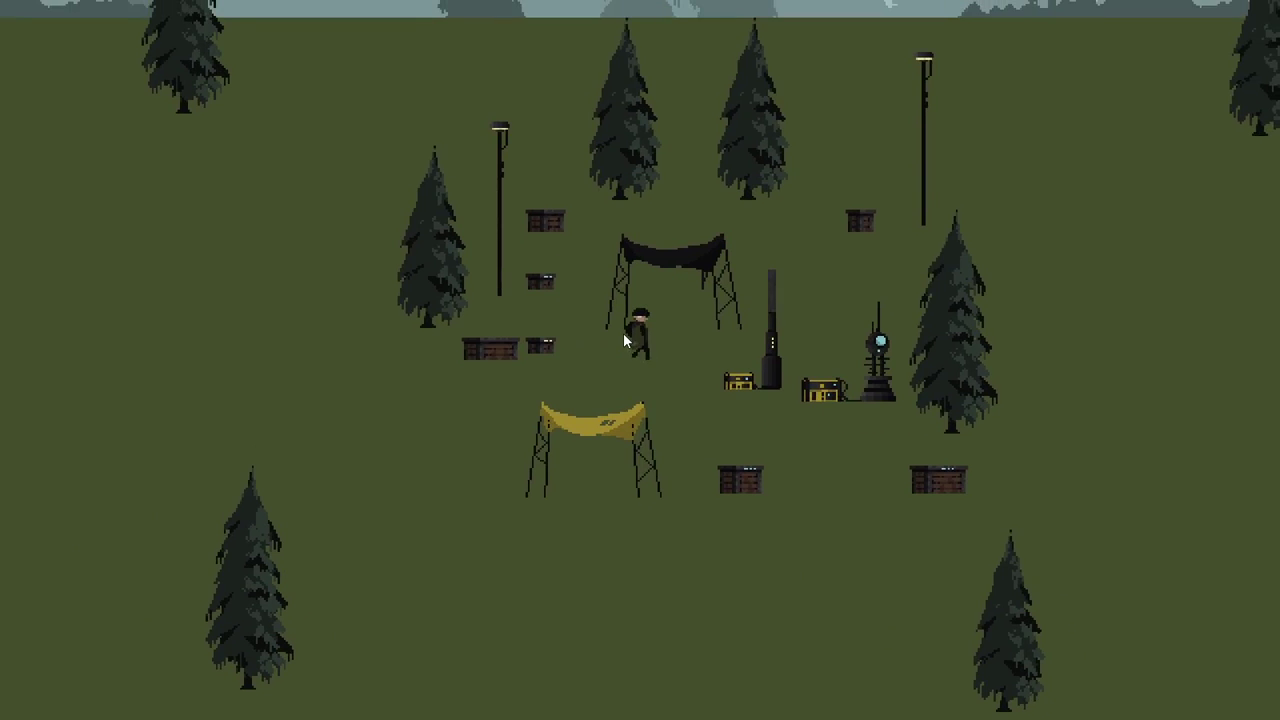
{"action": "key", "text": "a"}
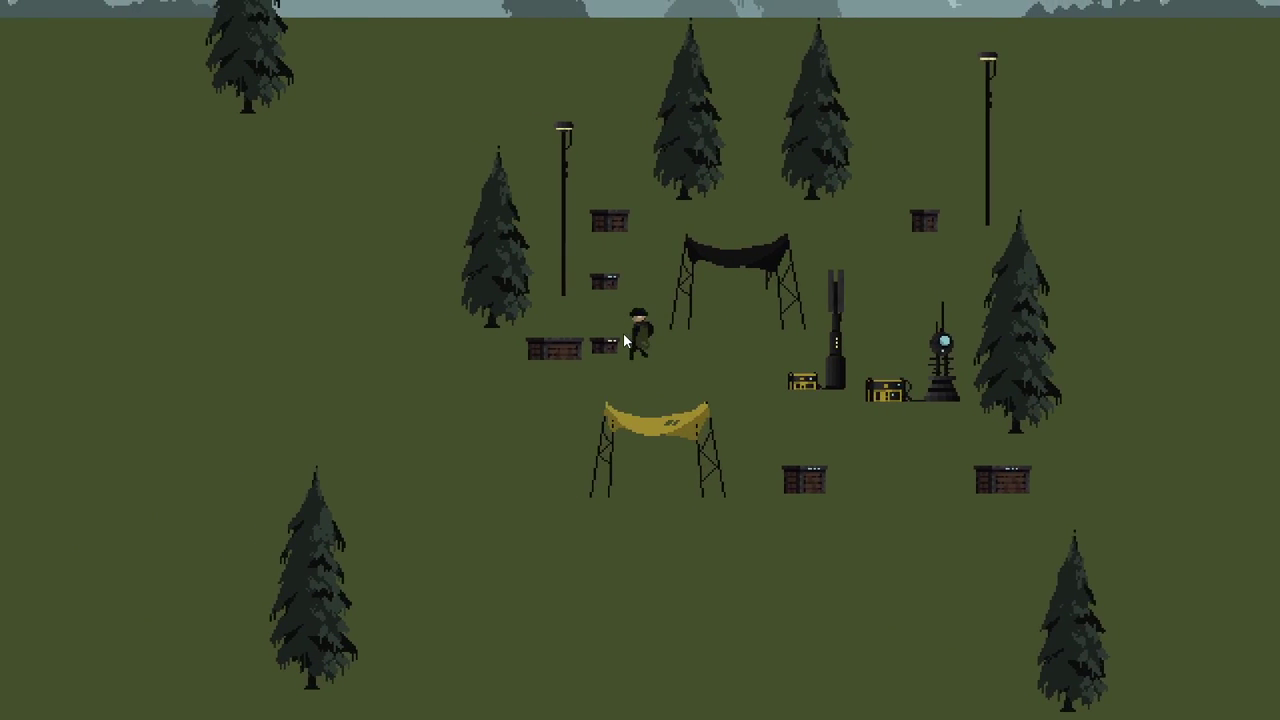
{"action": "key", "text": "w"}
{"action": "key", "text": "d"}
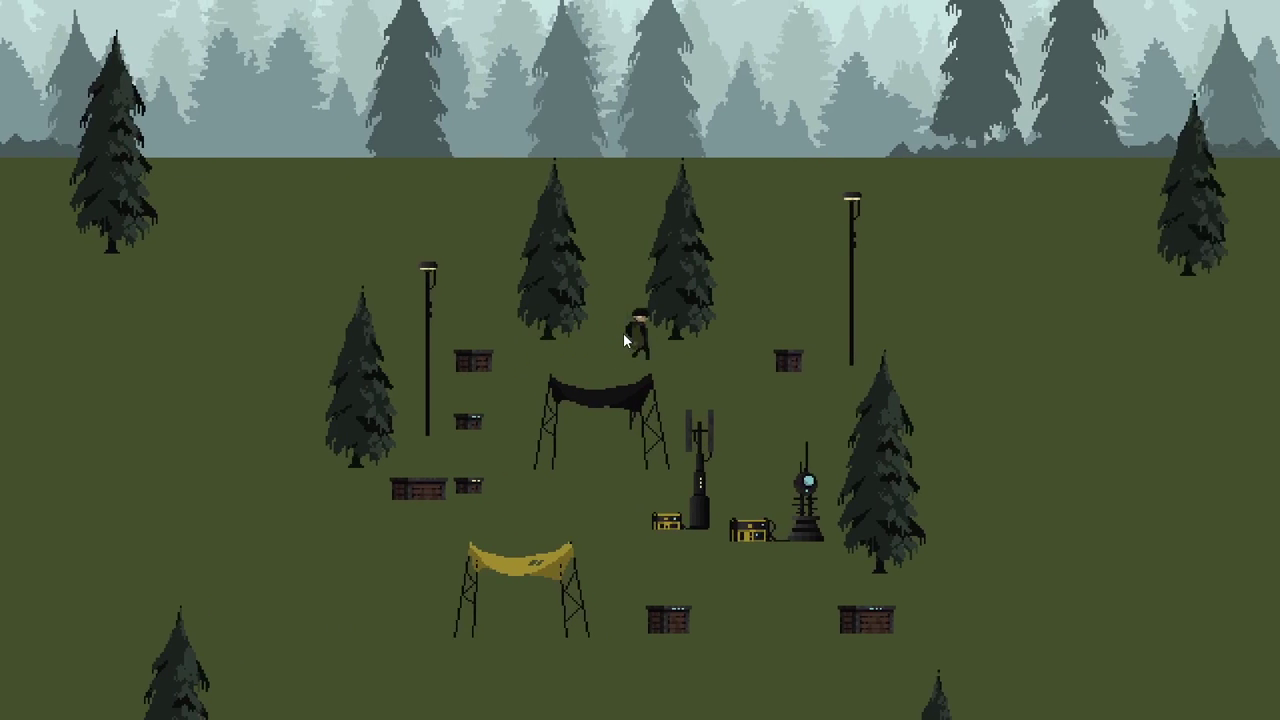
{"action": "key", "text": "s"}
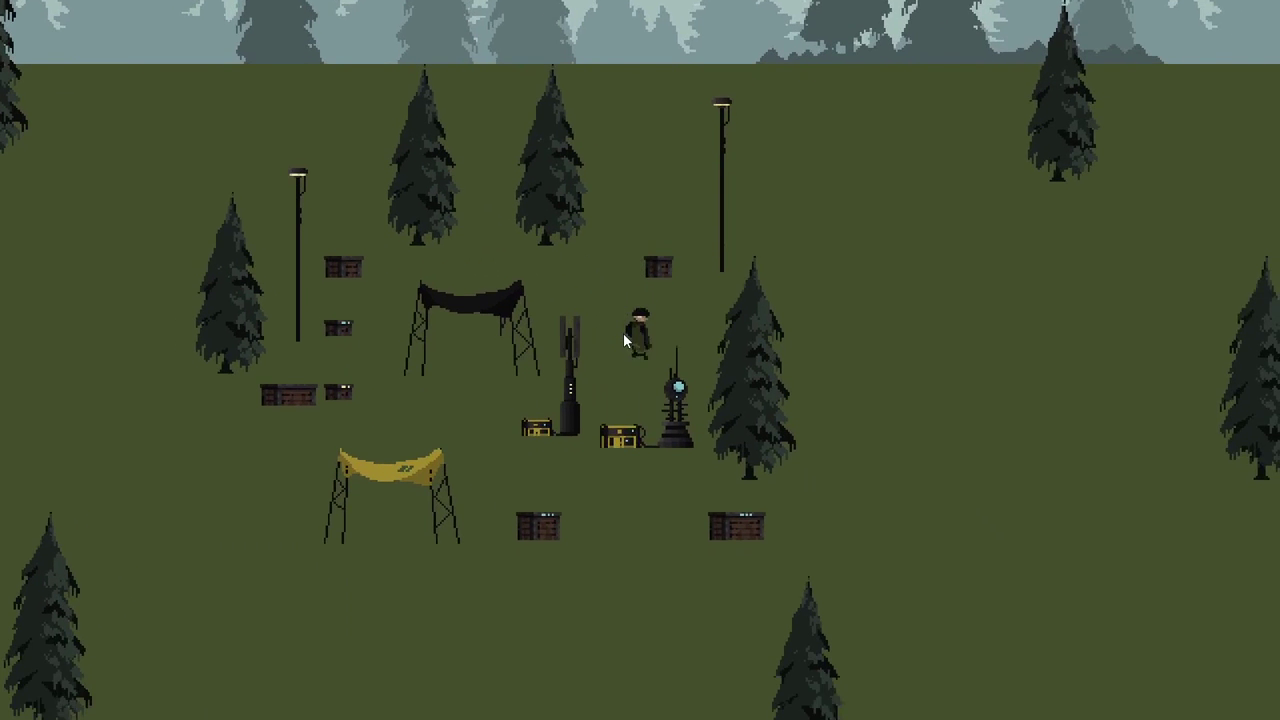
{"action": "key", "text": "w"}
{"action": "key", "text": "d"}
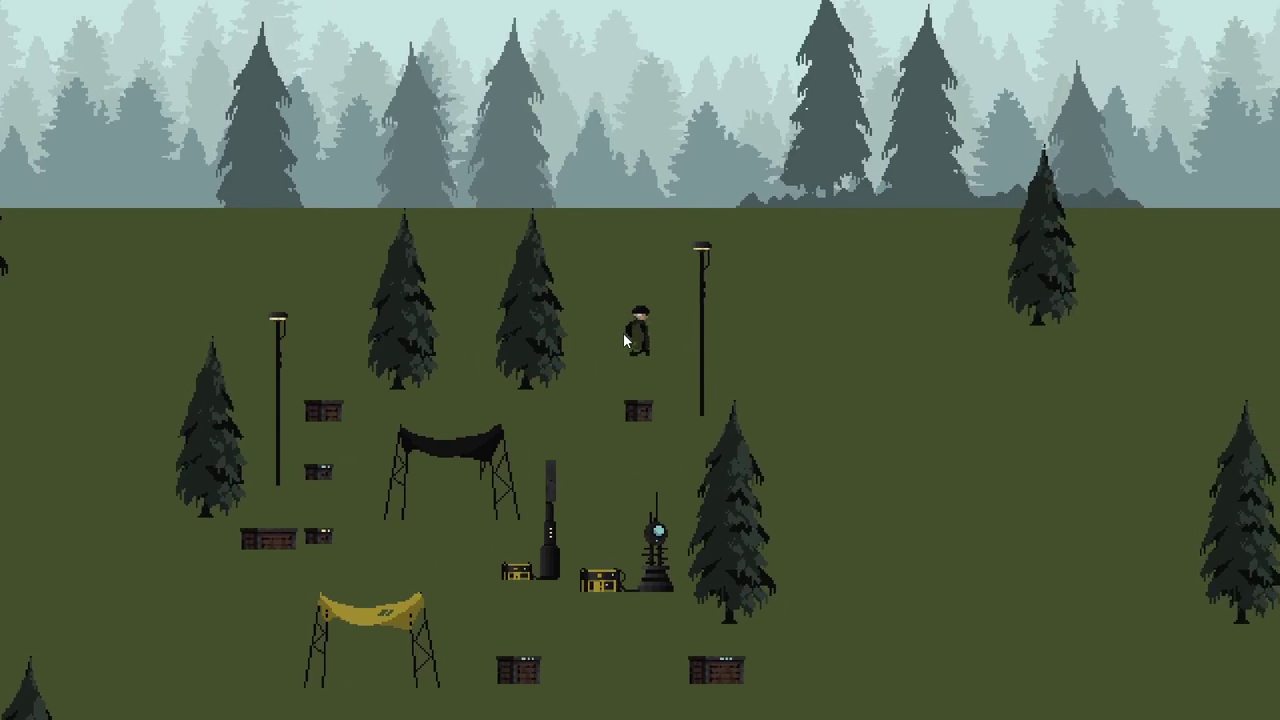
Walk the character up past the forest horizon into the sky and back down to the grass beside the camp
{"action": "key", "text": "a"}
{"action": "key", "text": "w"}
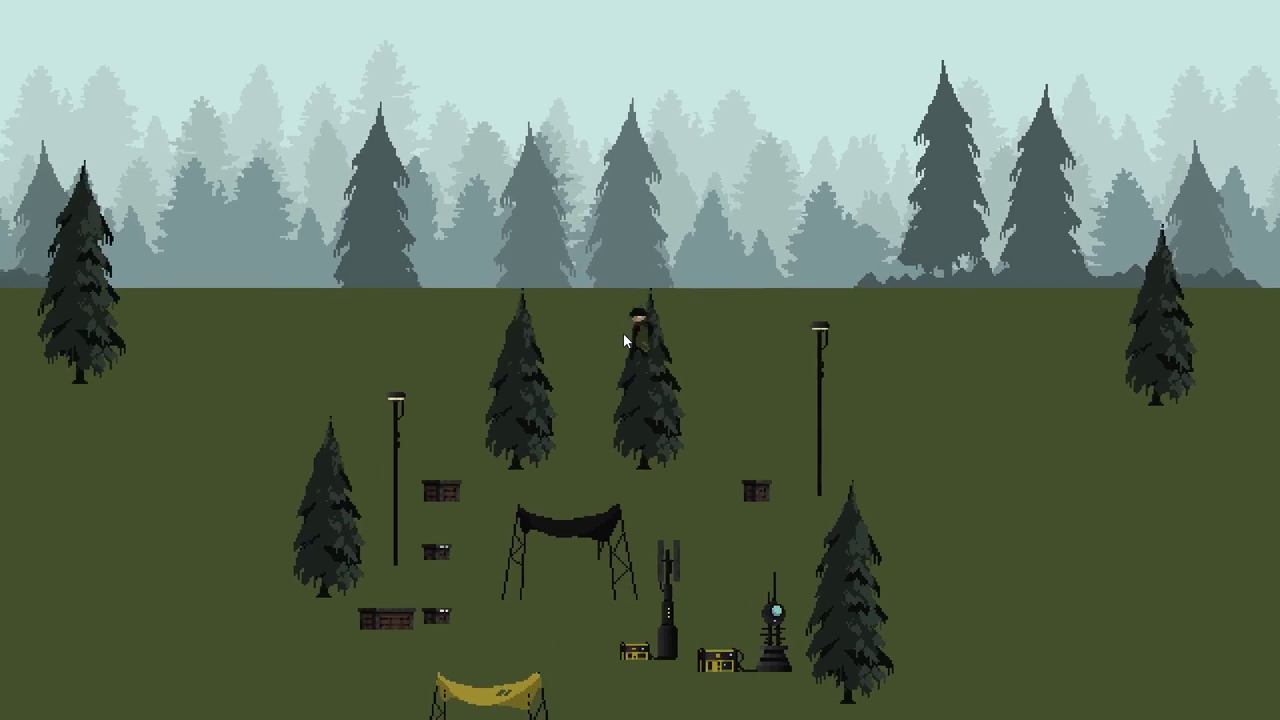
{"action": "key", "text": "w"}
{"action": "key", "text": "a"}
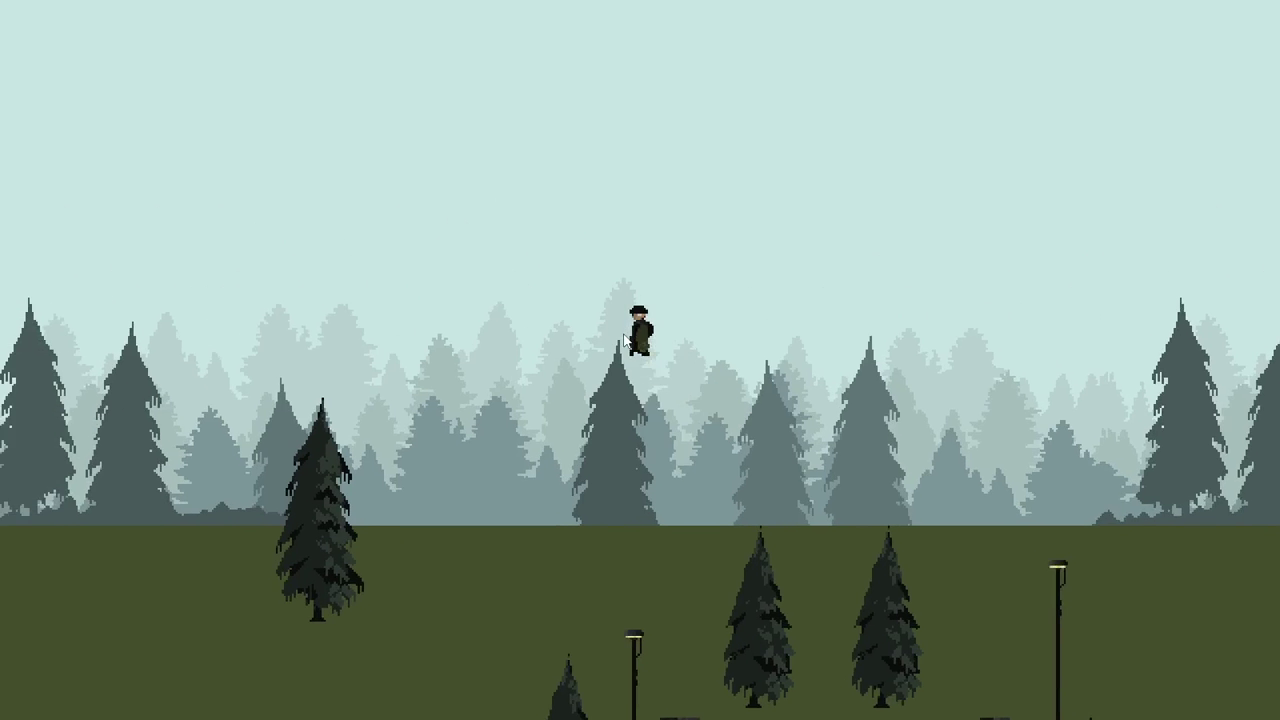
{"action": "key", "text": "s"}
{"action": "key", "text": "d"}
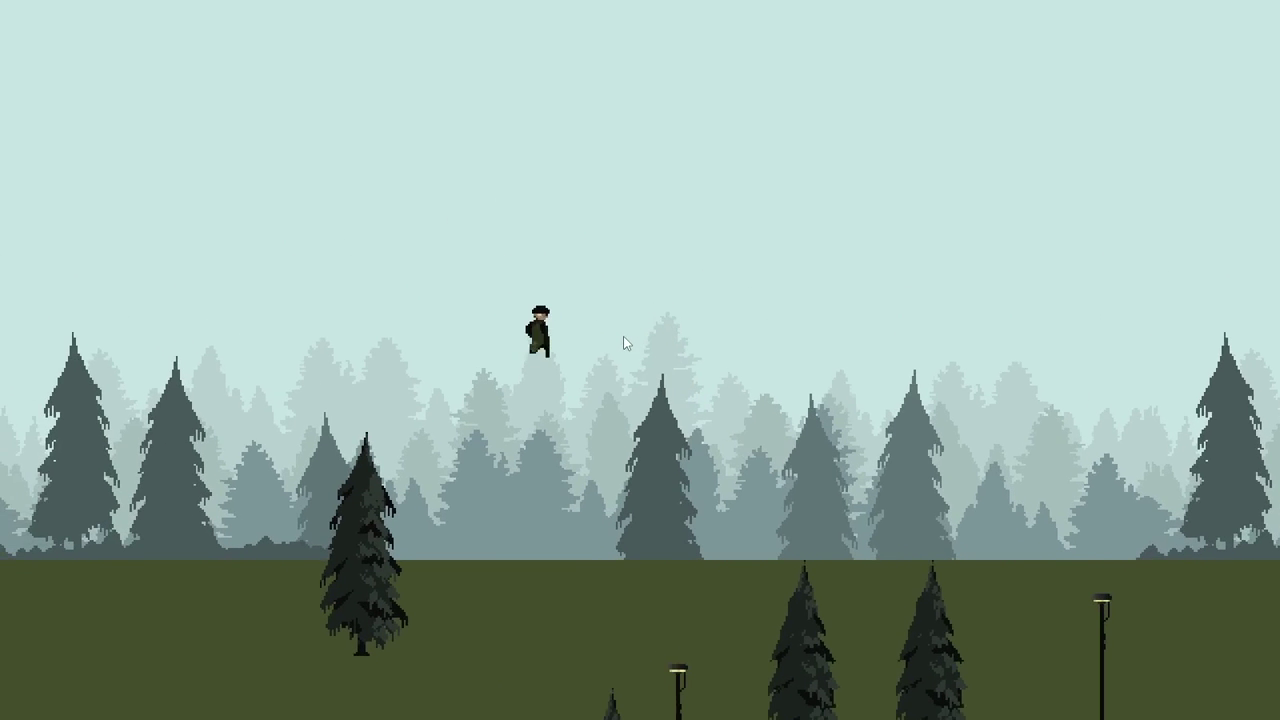
{"action": "key", "text": "s"}
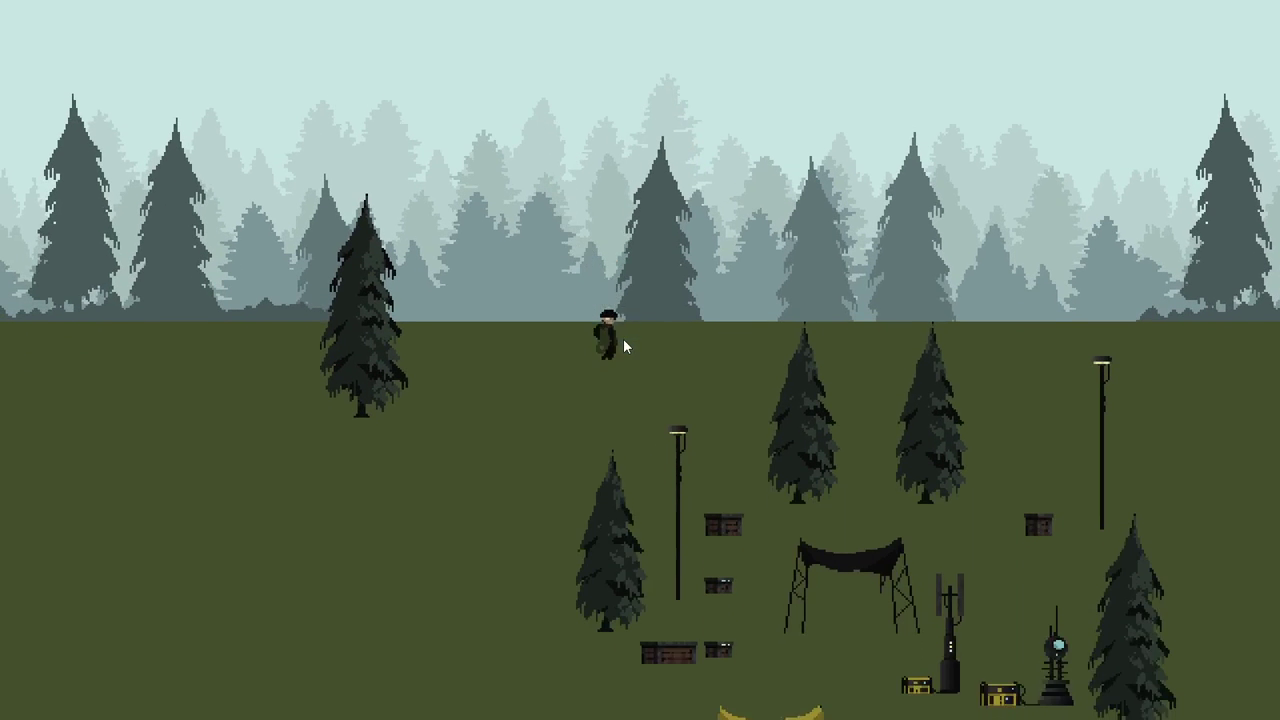
{"action": "key", "text": "a"}
{"action": "key", "text": "s"}
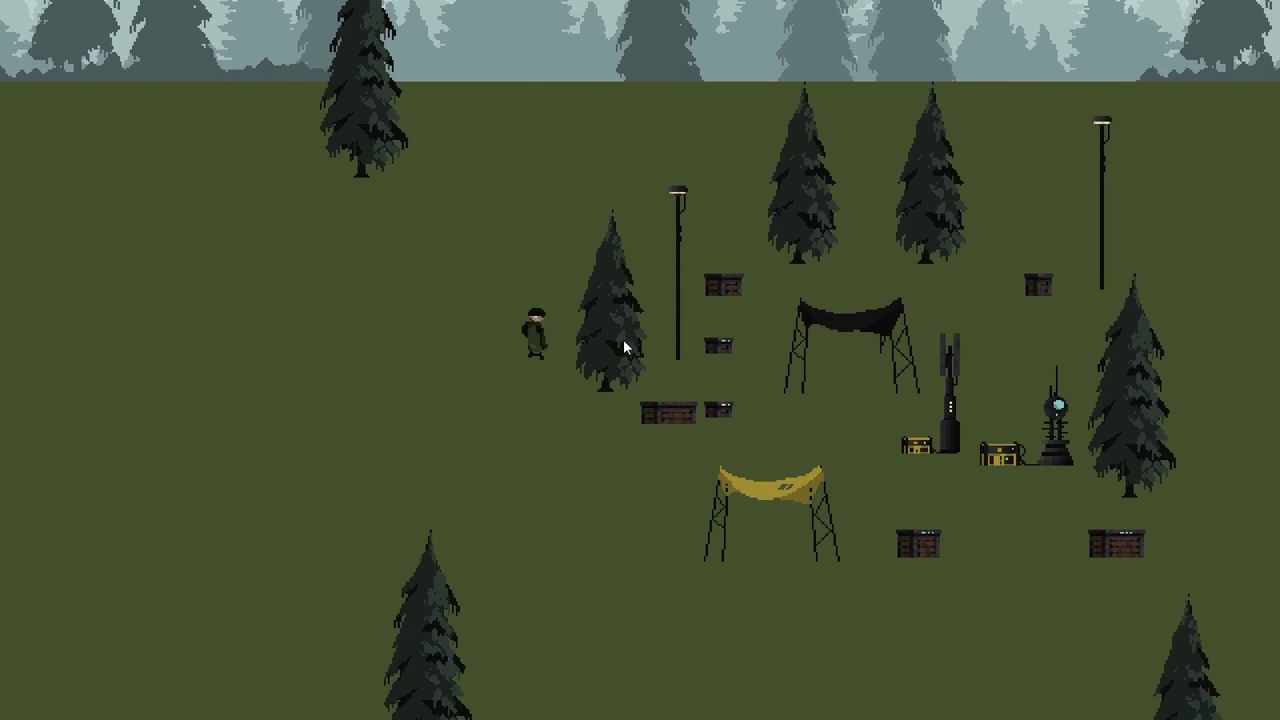
Walk the character back through the camp and past the lower crates to the yellow tent, checking how they overlap
{"action": "key", "text": "d"}
{"action": "key", "text": "d"}
{"action": "key", "text": "w"}
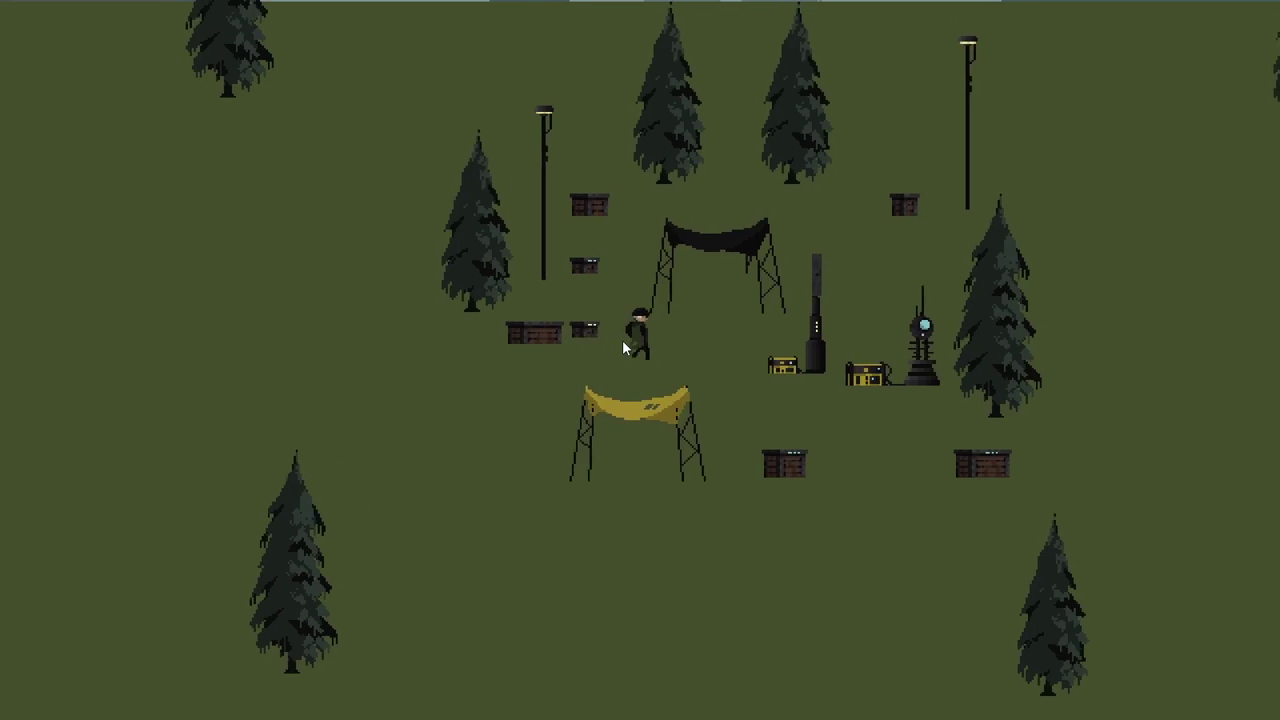
{"action": "key", "text": "s"}
{"action": "key", "text": "s"}
{"action": "key", "text": "a"}
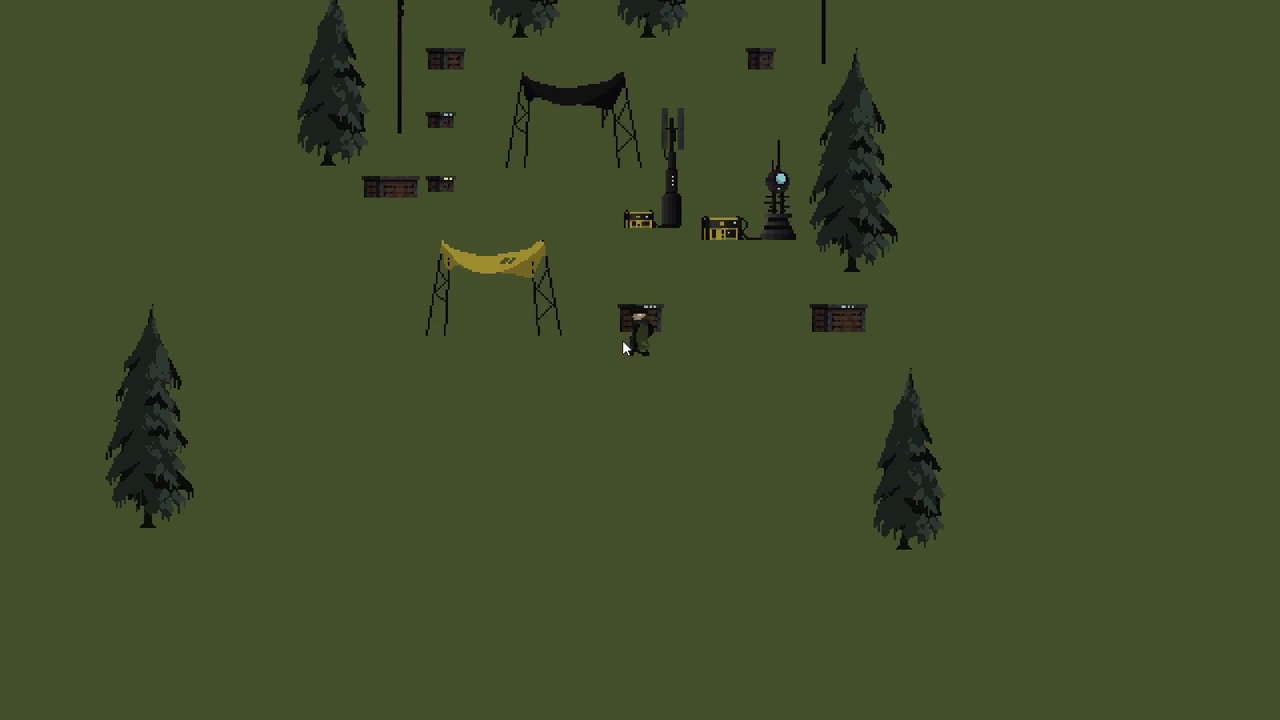
{"action": "key", "text": "a"}
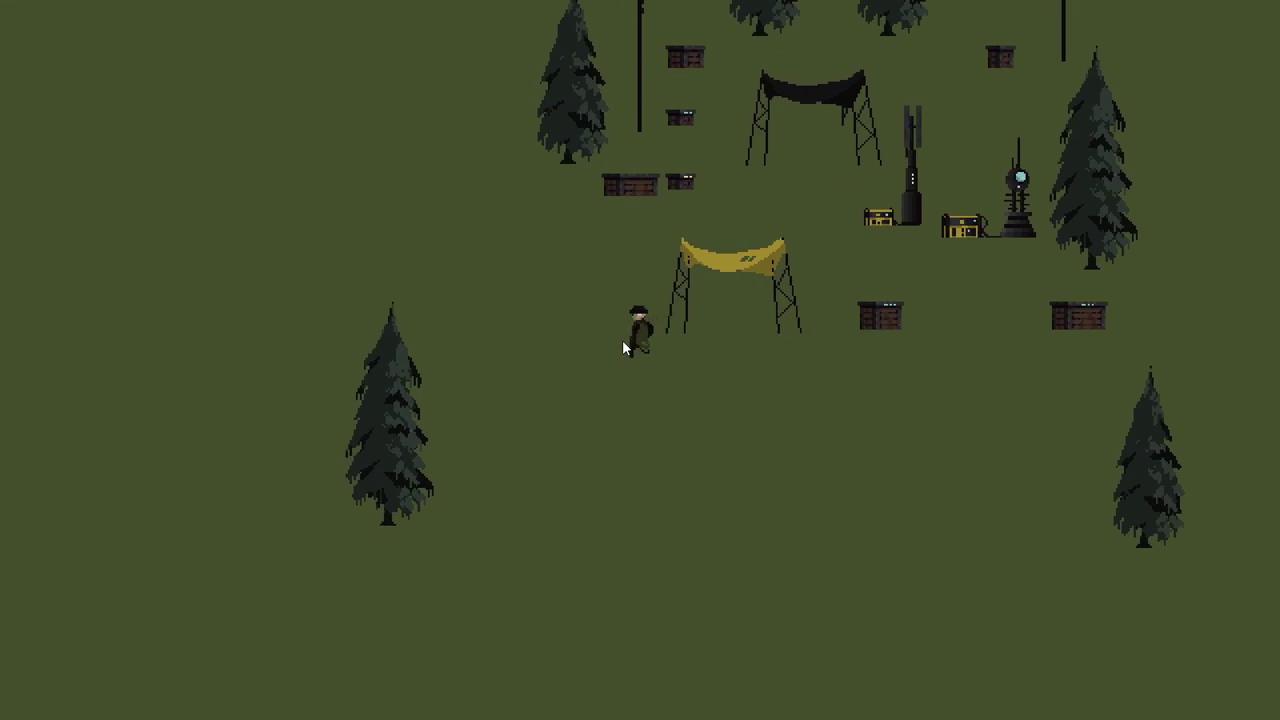